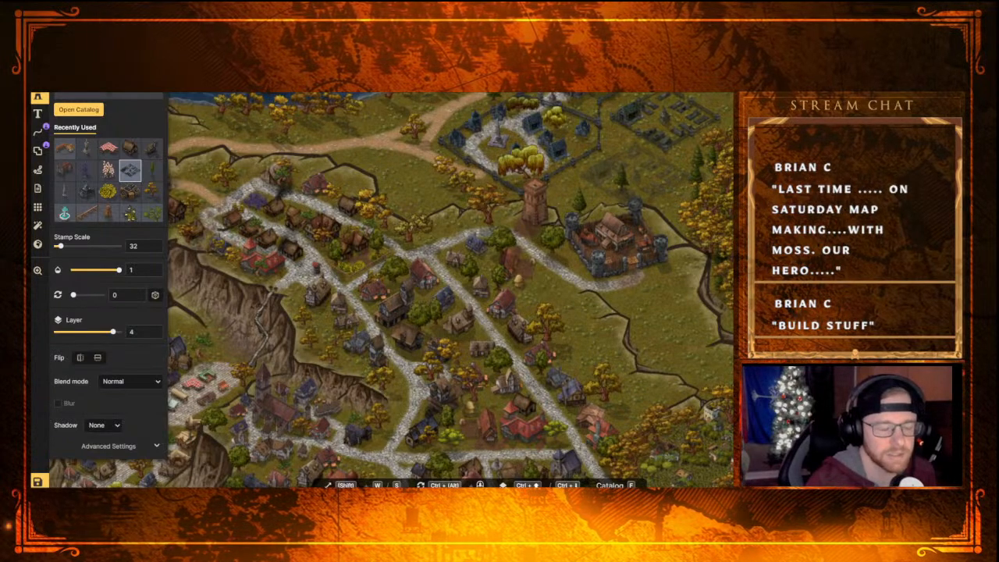
Place a second copy of the walled ruins stamp at scale 32 between the existing ruins and the fort
{"action": "scroll", "coordinate": [398, 249], "scroll_direction": "down", "scroll_amount": 4}
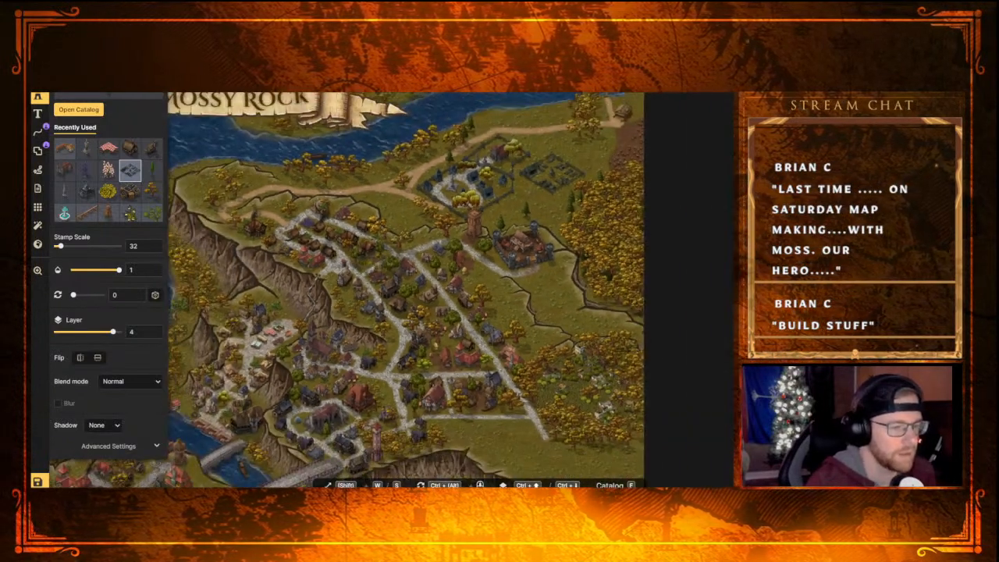
{"action": "scroll", "coordinate": [401, 259], "scroll_direction": "up", "scroll_amount": 3}
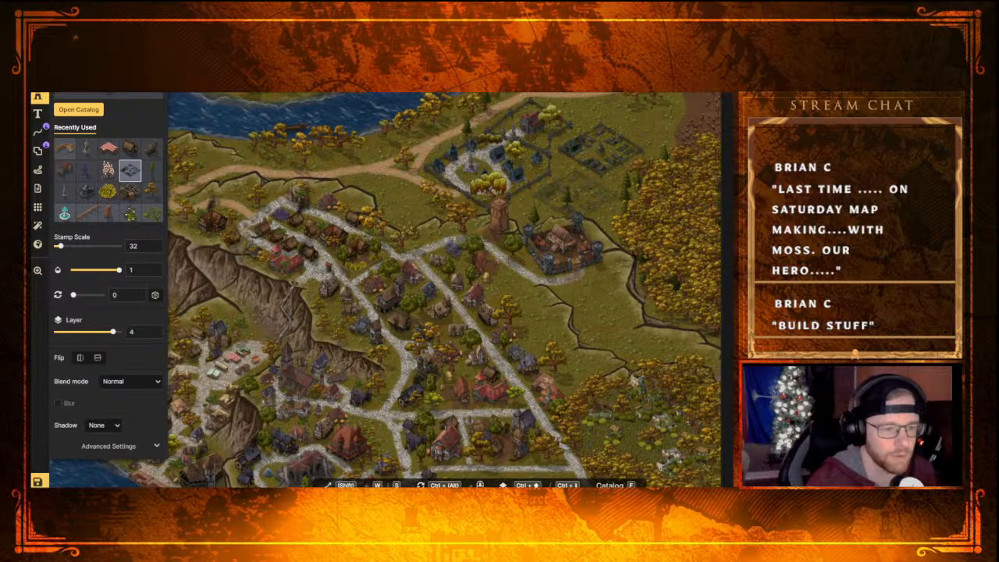
{"action": "left_click", "coordinate": [575, 195]}
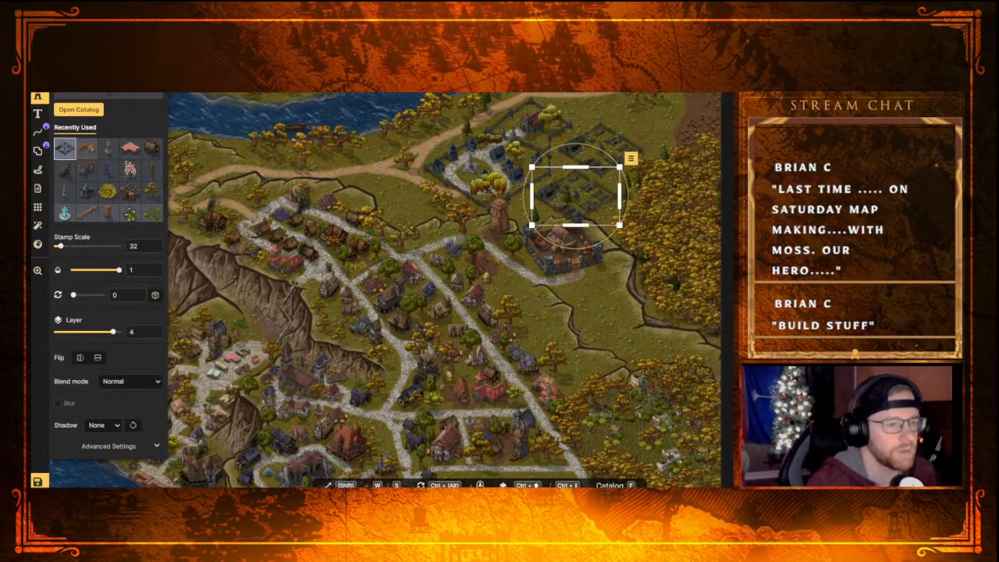
Lower the new ruins stamp to layer 1 and flip it horizontally
{"action": "key", "text": "ctrl+Down"}
{"action": "key", "text": "ctrl+Down"}
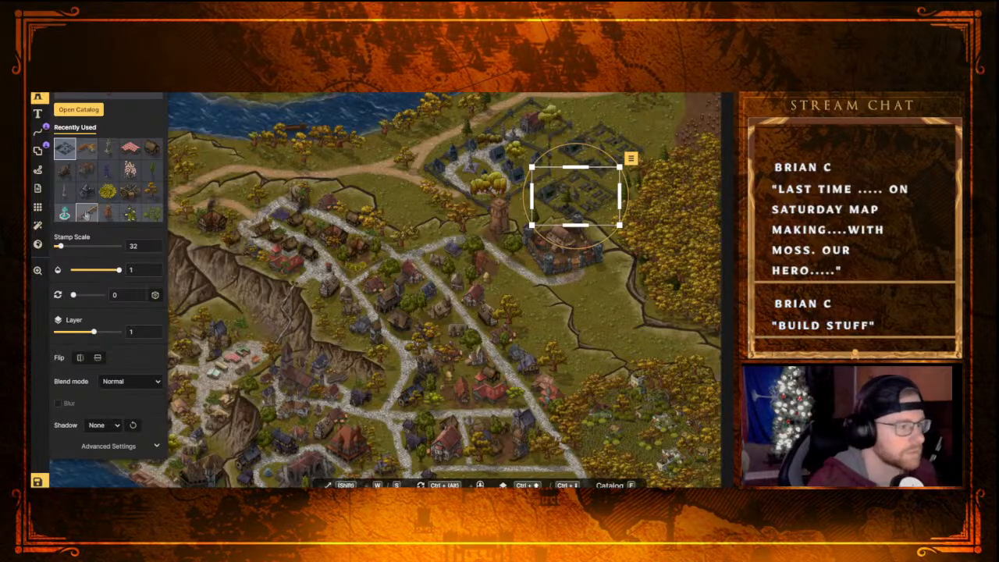
{"action": "right_click", "coordinate": [593, 207]}
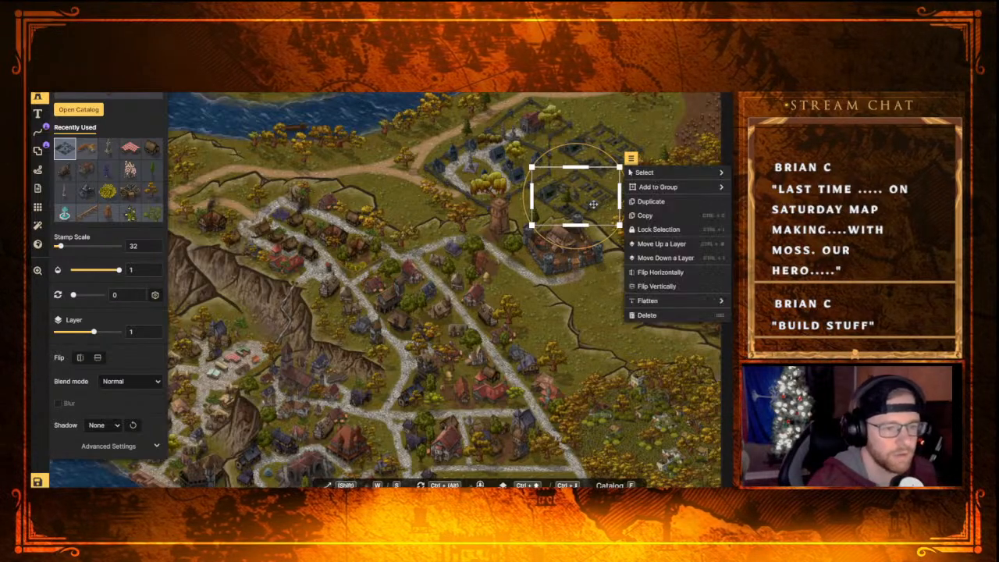
{"action": "left_click", "coordinate": [660, 272]}
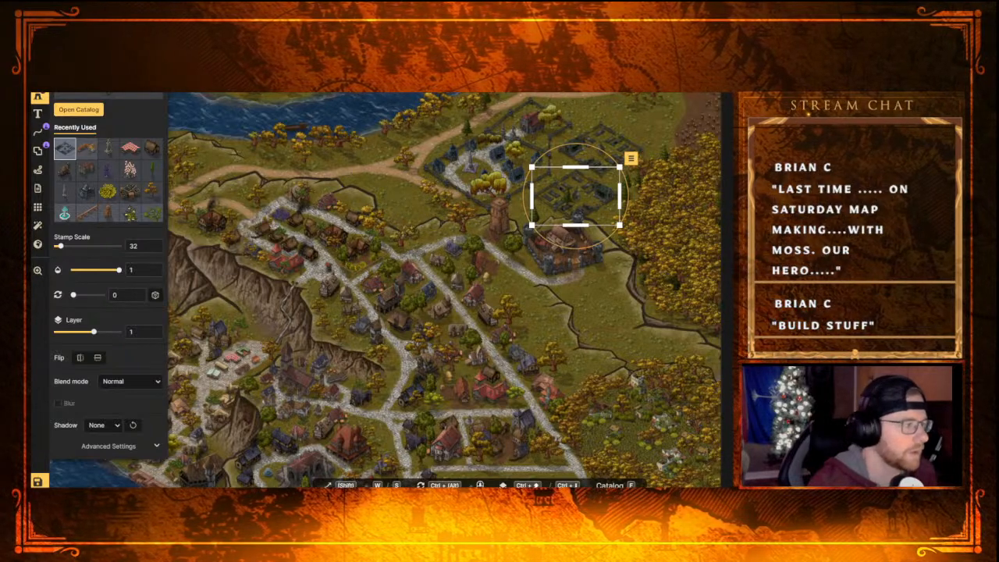
Paint a tan dirt path from the tower toward the gap between the two ruins plots, using brush size 10
{"action": "left_click", "coordinate": [38, 130]}
{"action": "left_click", "coordinate": [67, 226]}
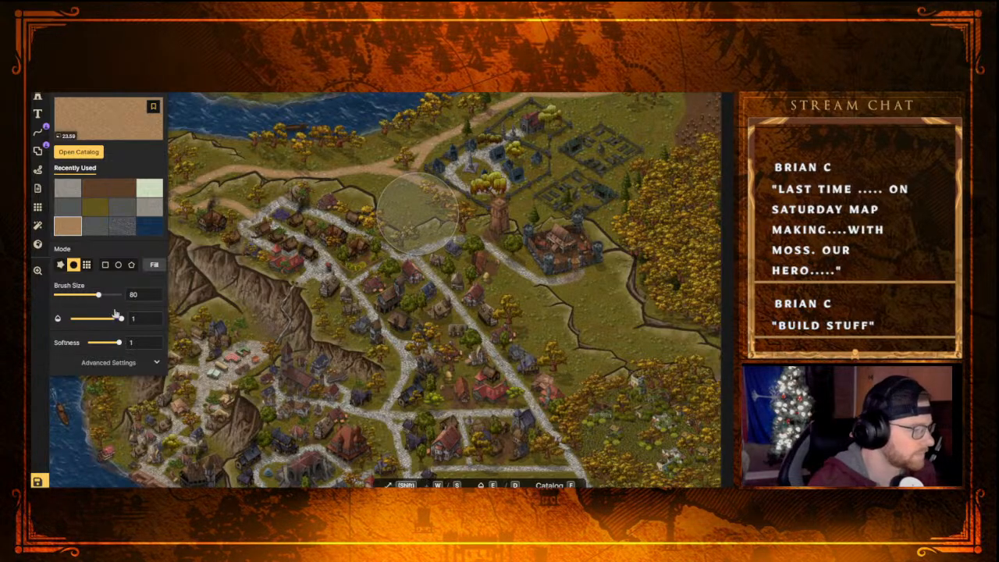
{"action": "left_click_drag", "start_coordinate": [98, 294], "coordinate": [66, 297]}
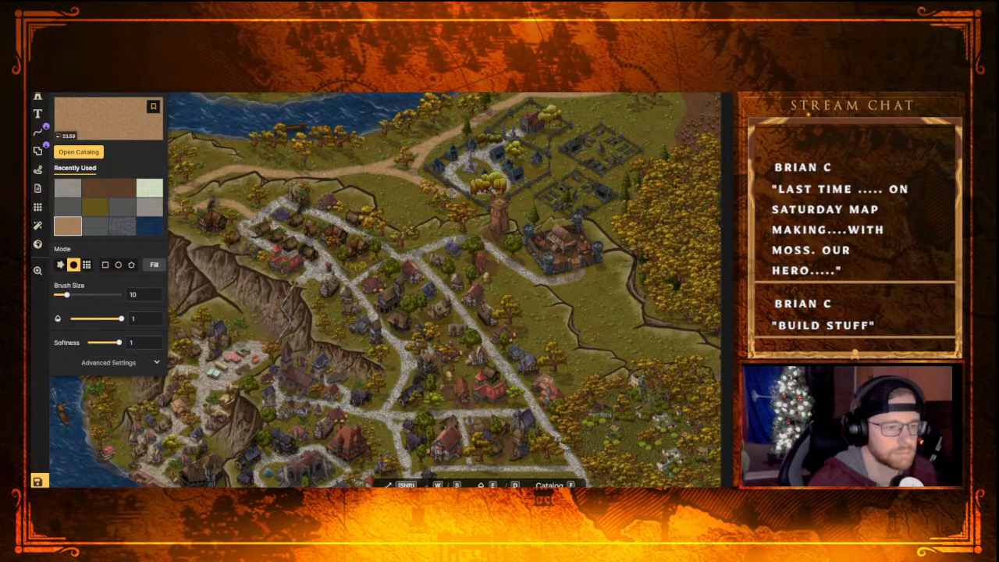
{"action": "left_click", "coordinate": [516, 253]}
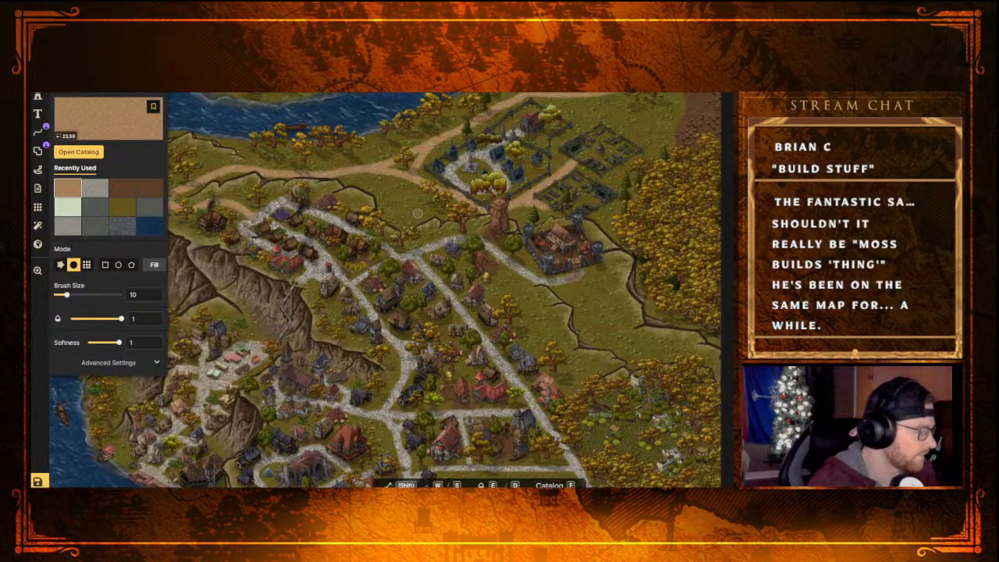
Survey the whole Mossy Rock map, from the northern ruins down to the southern cliffs and bay, for areas needing detail
{"action": "scroll", "coordinate": [418, 213], "scroll_direction": "down", "scroll_amount": 5}
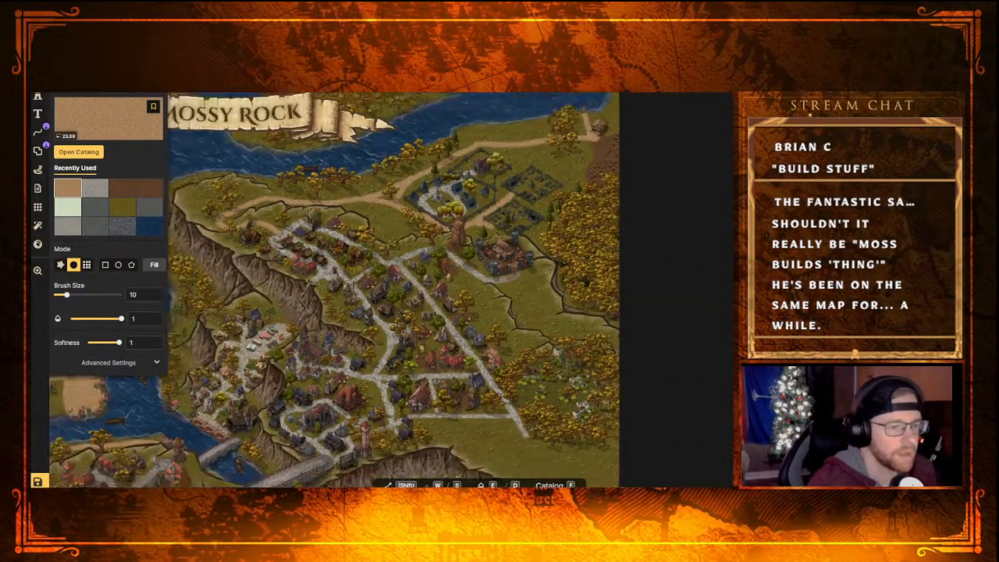
{"action": "middle_click_drag", "start_coordinate": [344, 302], "coordinate": [414, 337]}
{"action": "scroll", "coordinate": [319, 293], "scroll_direction": "down", "scroll_amount": 2}
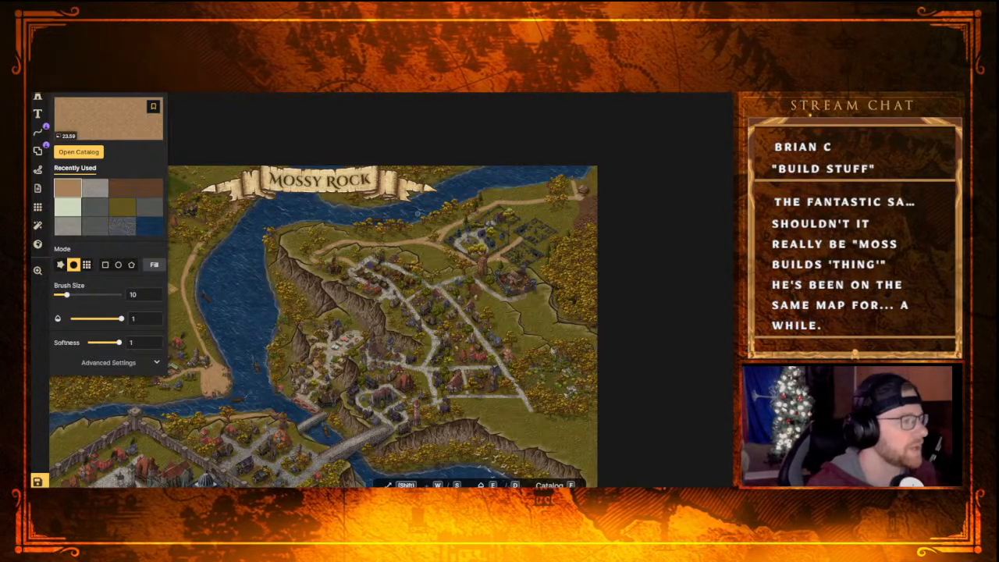
{"action": "key", "text": "v"}
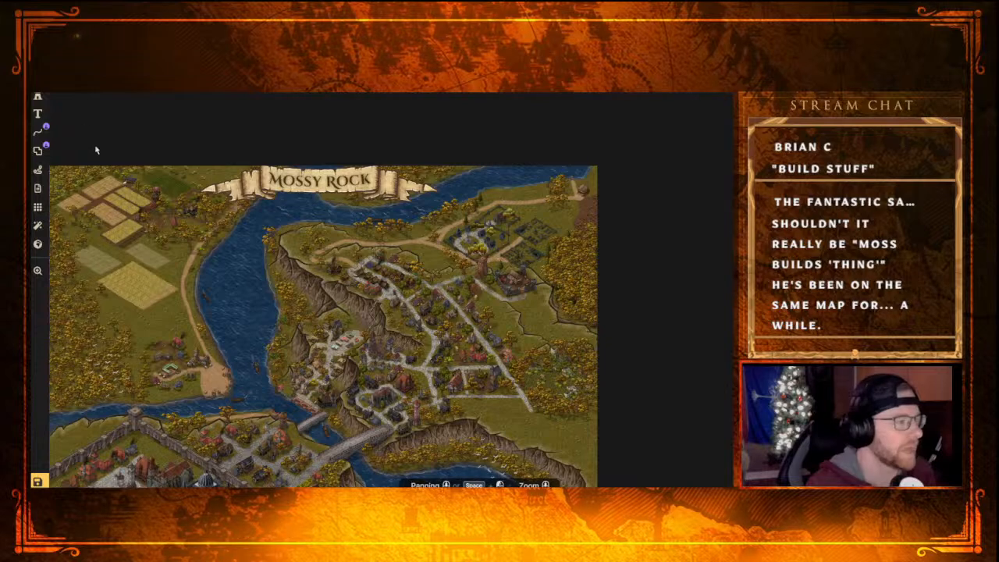
{"action": "scroll", "coordinate": [387, 397], "scroll_direction": "up", "scroll_amount": 3}
{"action": "scroll", "coordinate": [389, 396], "scroll_direction": "up", "scroll_amount": 1}
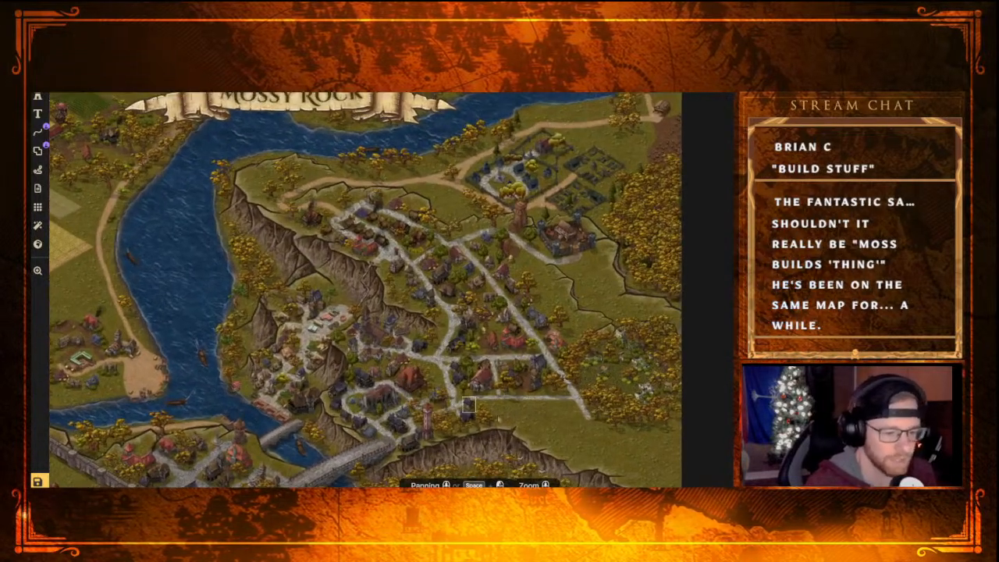
{"action": "middle_click_drag", "start_coordinate": [520, 415], "coordinate": [517, 349]}
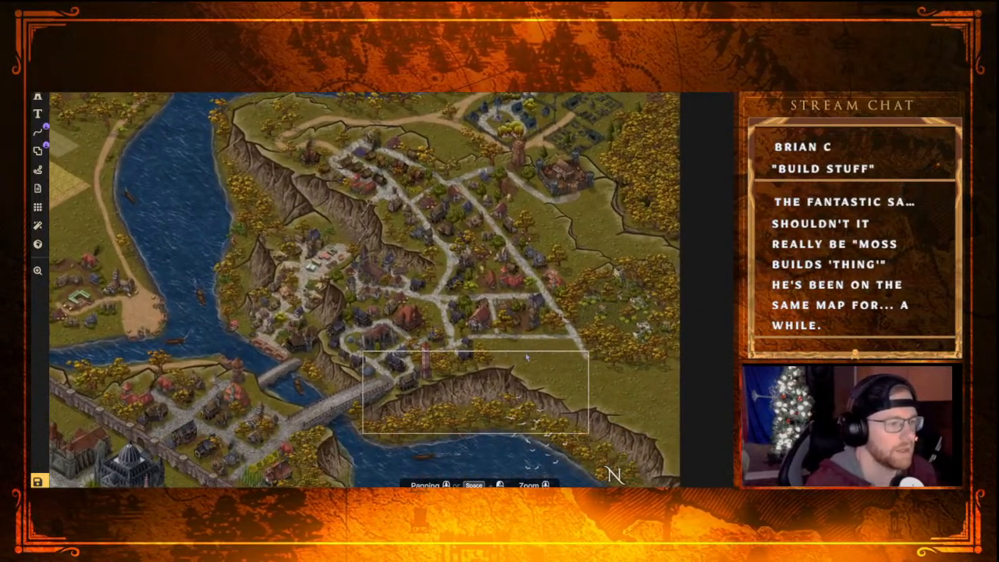
{"action": "scroll", "coordinate": [421, 234], "scroll_direction": "down", "scroll_amount": 1}
{"action": "scroll", "coordinate": [429, 244], "scroll_direction": "down", "scroll_amount": 1}
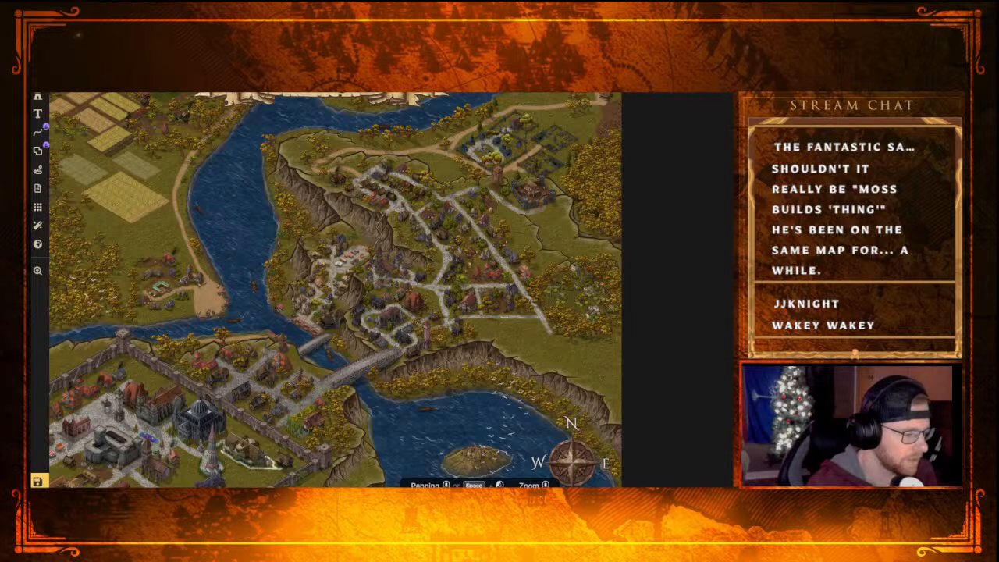
{"action": "scroll", "coordinate": [296, 343], "scroll_direction": "down", "scroll_amount": 3}
{"action": "middle_click_drag", "start_coordinate": [273, 448], "coordinate": [291, 356]}
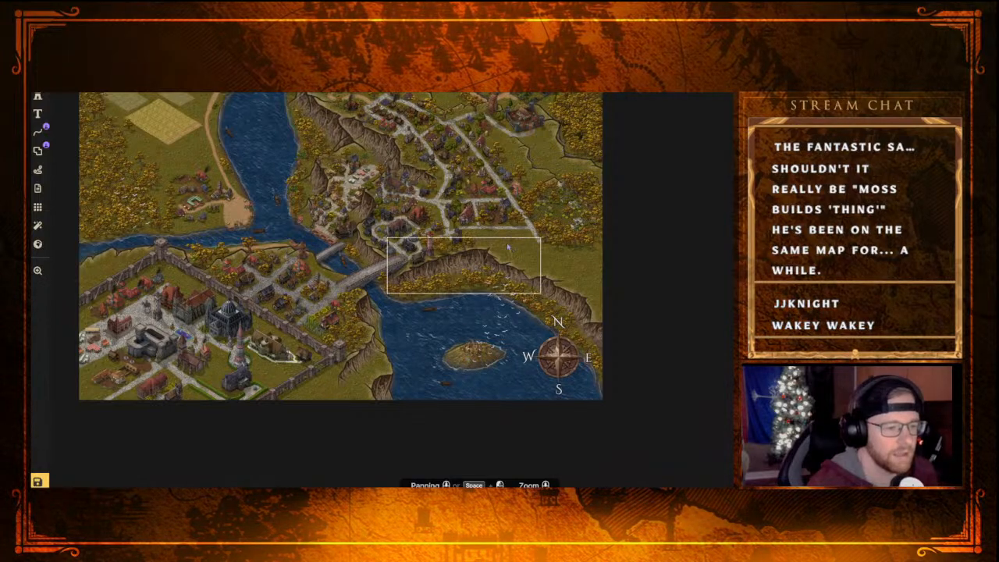
{"action": "middle_click_drag", "start_coordinate": [422, 148], "coordinate": [382, 300]}
{"action": "scroll", "coordinate": [472, 281], "scroll_direction": "up", "scroll_amount": 2}
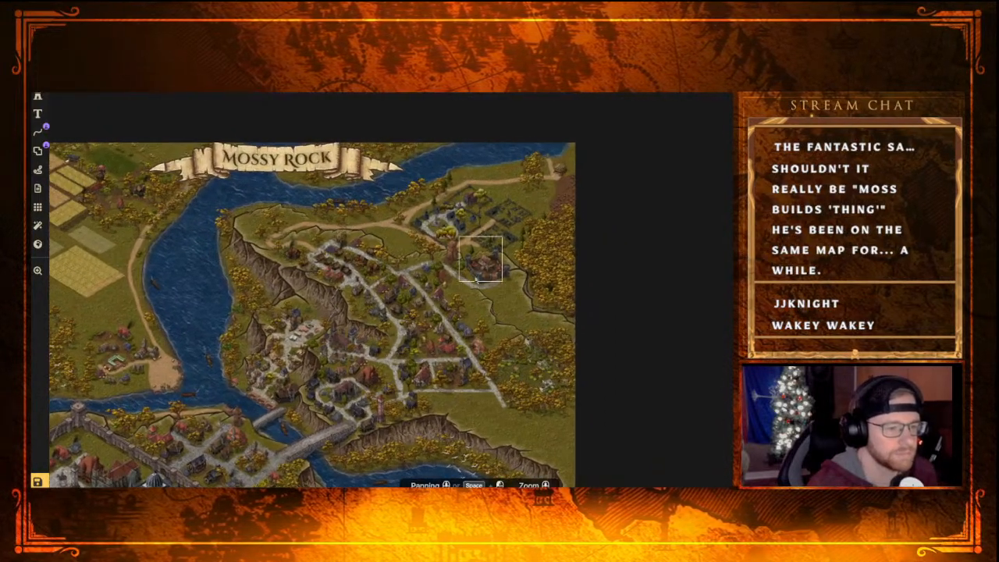
{"action": "scroll", "coordinate": [479, 278], "scroll_direction": "up", "scroll_amount": 2}
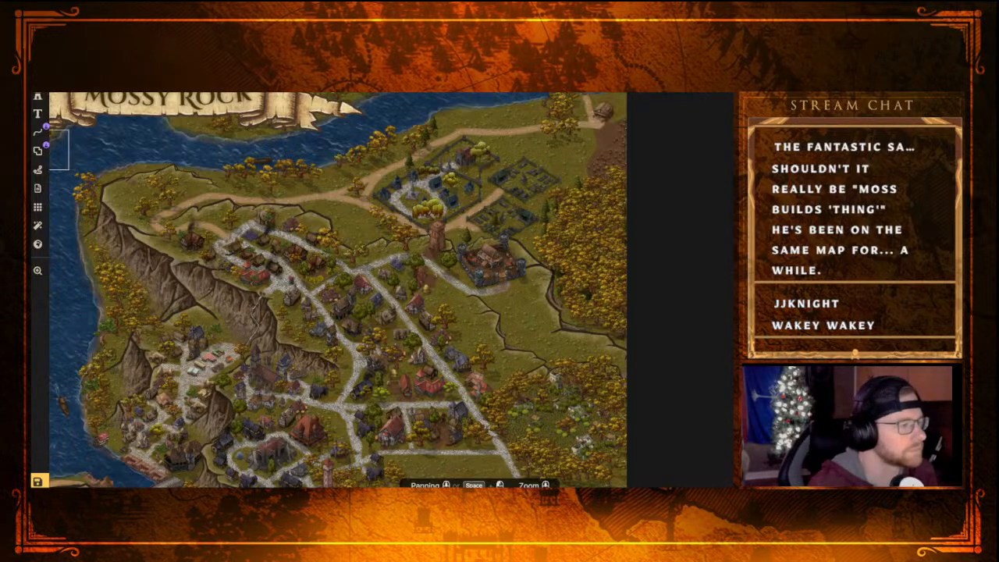
Extend the dirt path between the walled plots north to the main road with the tan texture brush
{"action": "left_click", "coordinate": [38, 77]}
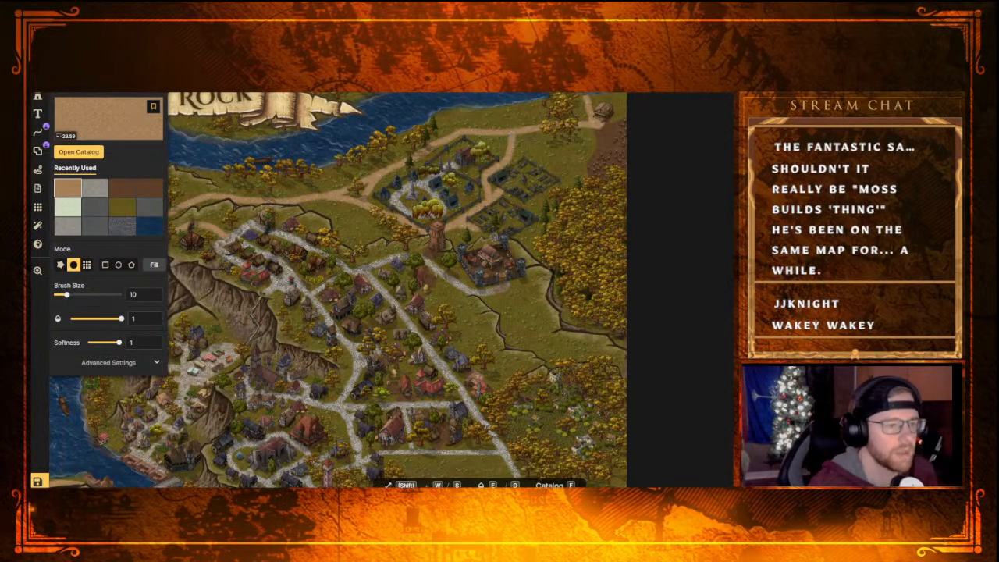
Browse the Fantasy Regional stamp catalog and pick a tree stamp from the Trees category
{"action": "left_click", "coordinate": [37, 96]}
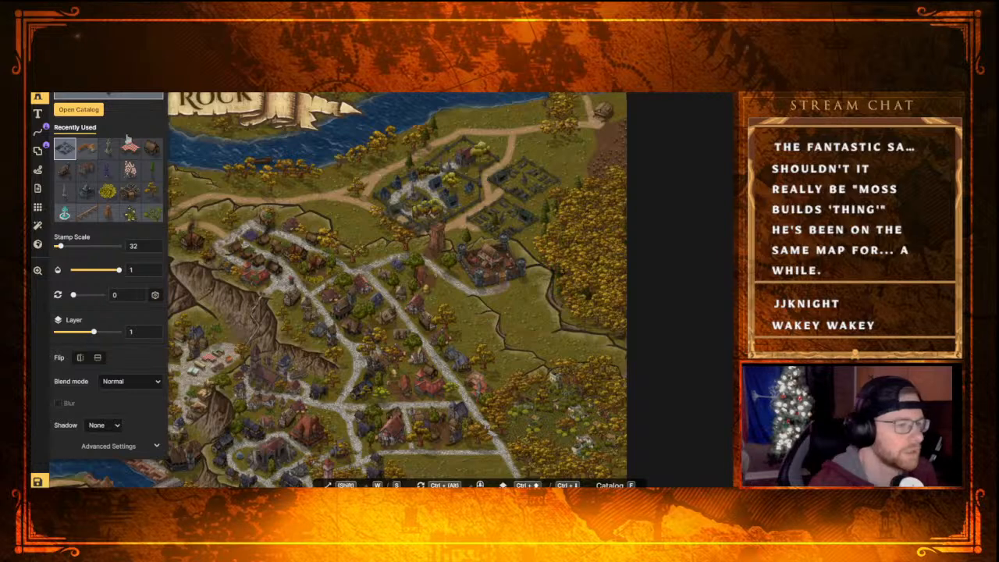
{"action": "left_click", "coordinate": [93, 110]}
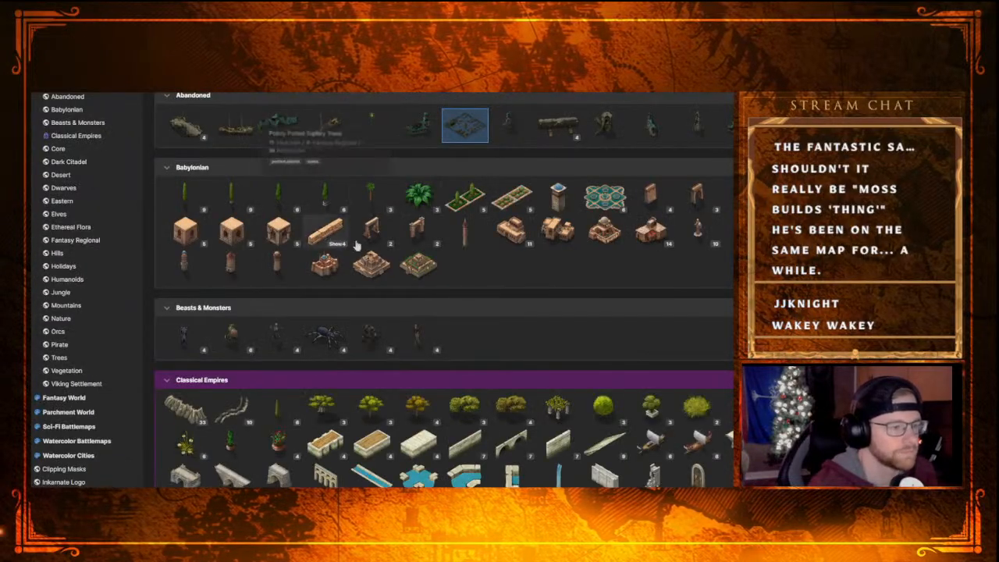
{"action": "scroll", "coordinate": [405, 257], "scroll_direction": "down", "scroll_amount": 3}
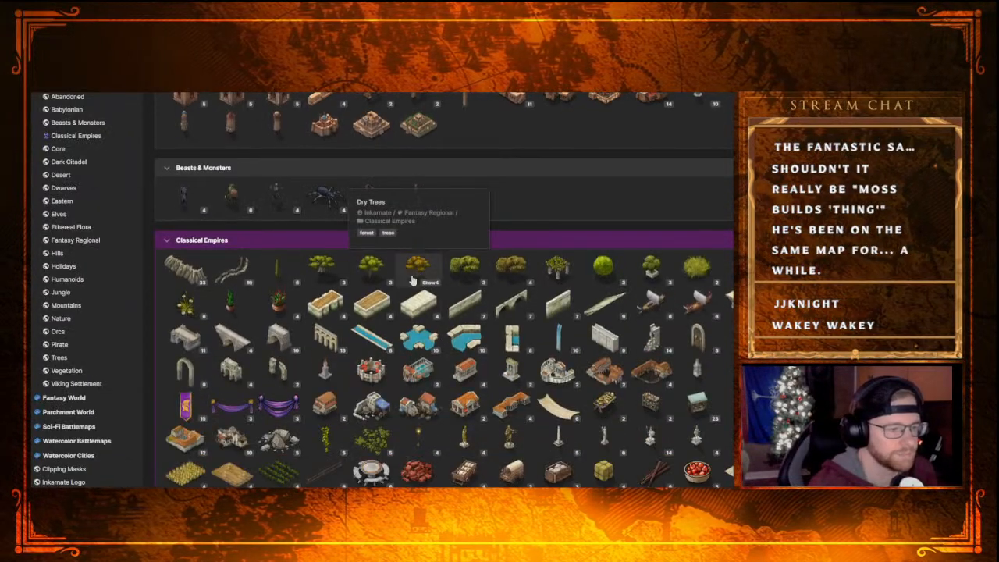
{"action": "scroll", "coordinate": [490, 310], "scroll_direction": "down", "scroll_amount": 10}
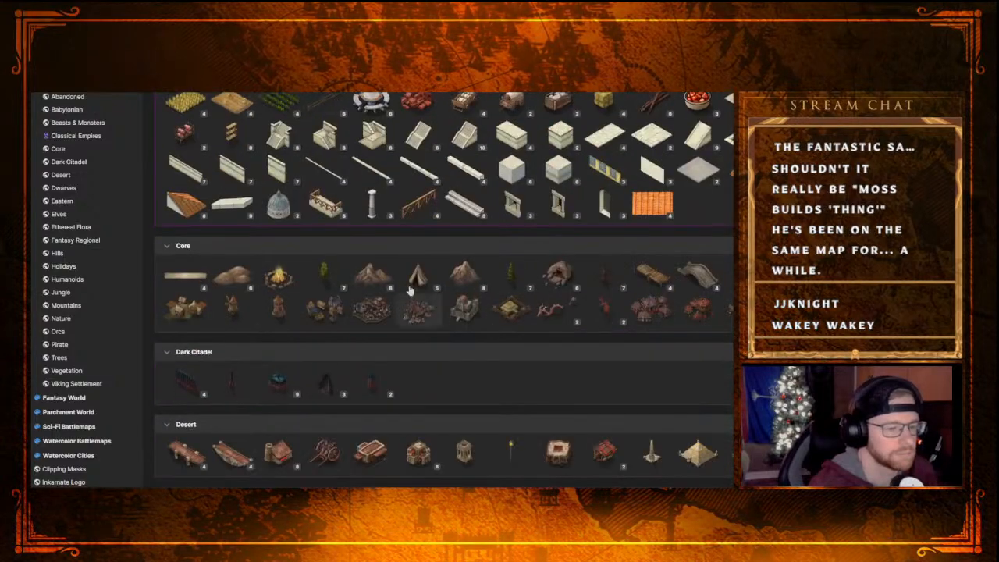
{"action": "scroll", "coordinate": [465, 282], "scroll_direction": "down", "scroll_amount": 3}
{"action": "scroll", "coordinate": [461, 289], "scroll_direction": "down", "scroll_amount": 10}
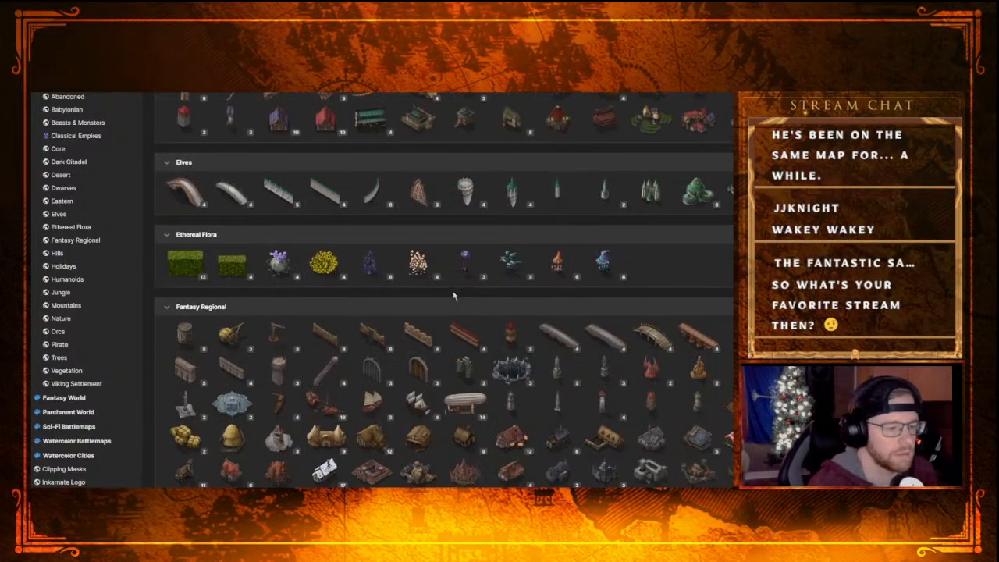
{"action": "scroll", "coordinate": [451, 296], "scroll_direction": "down", "scroll_amount": 10}
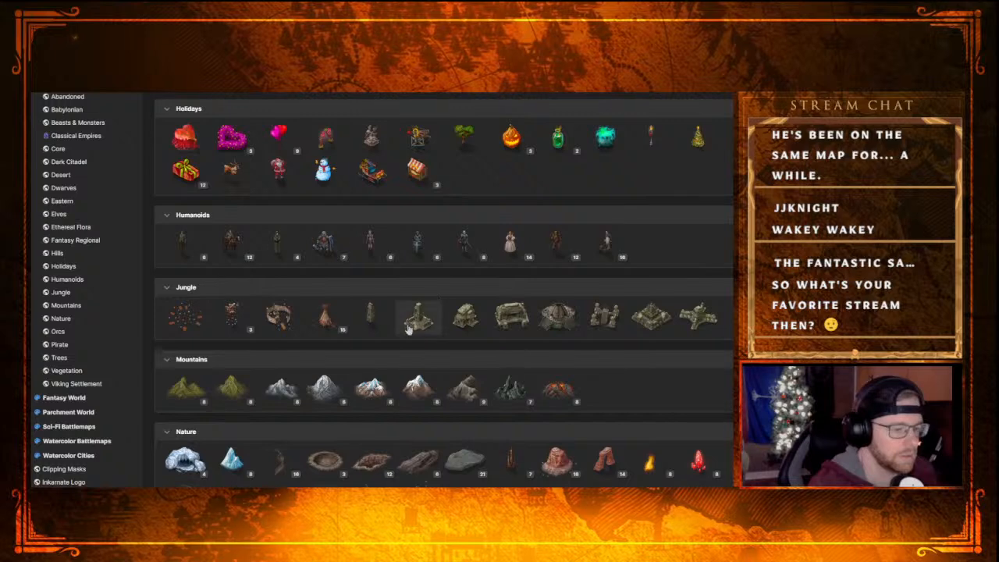
{"action": "scroll", "coordinate": [429, 335], "scroll_direction": "down", "scroll_amount": 3}
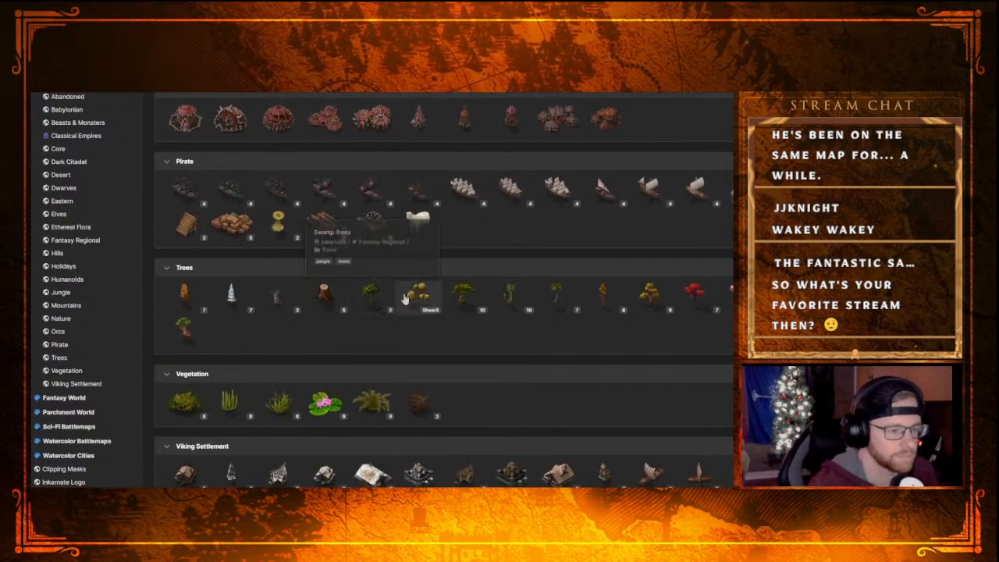
{"action": "left_click", "coordinate": [373, 295]}
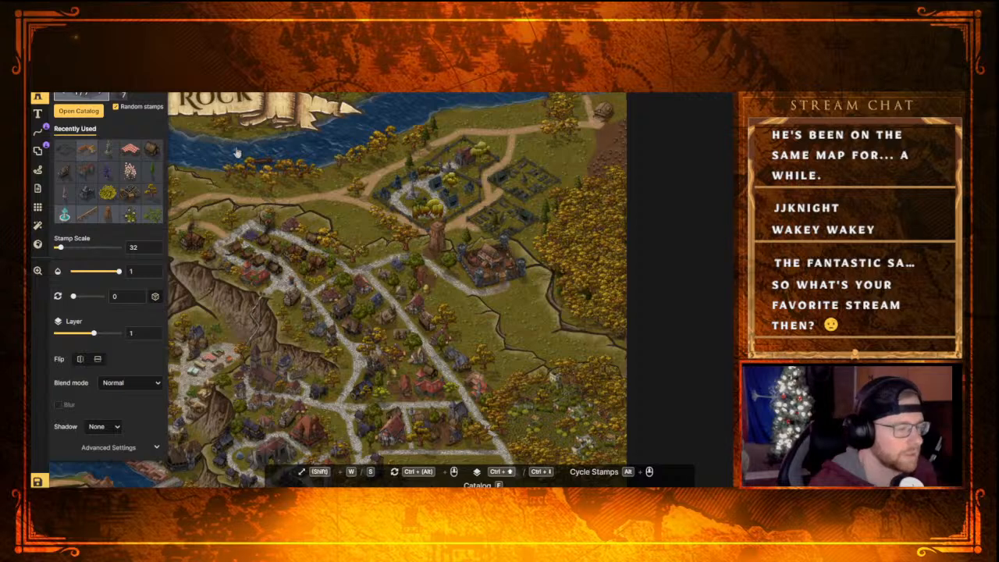
Reuse a tree from the eastern forest as the stamp, at scale 24 on layer 2, and place trees along the northern road
{"action": "left_click", "coordinate": [37, 40]}
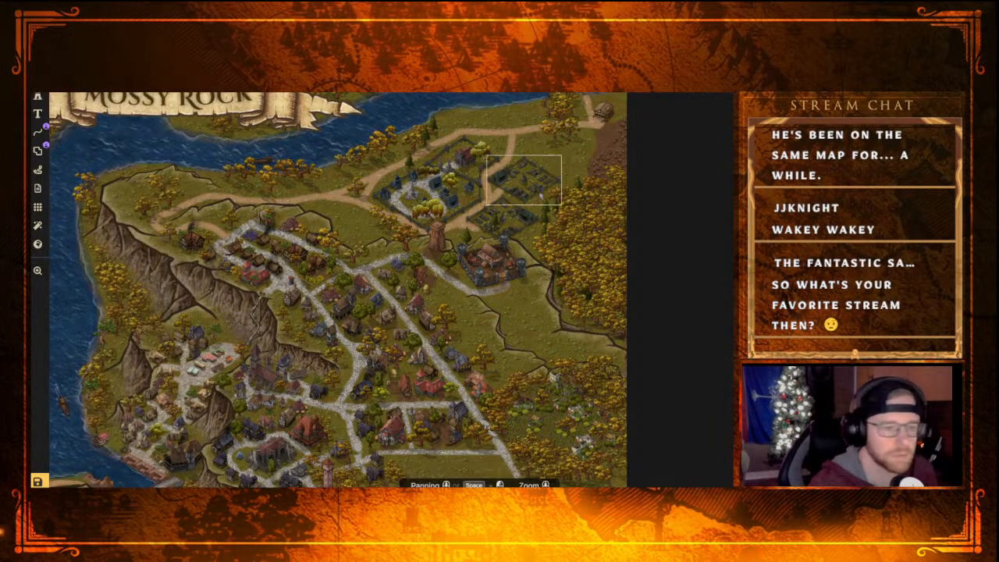
{"action": "left_click", "coordinate": [580, 224]}
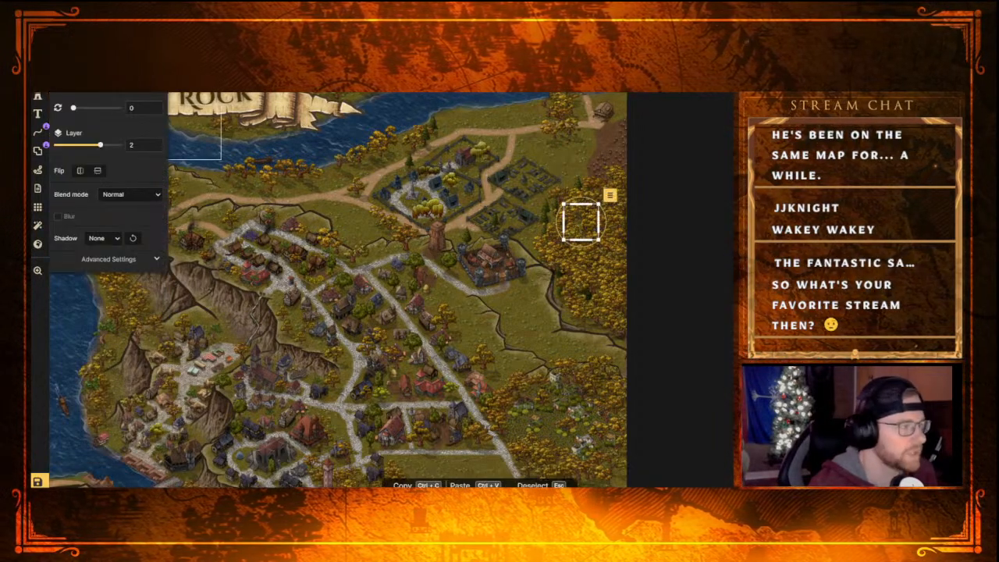
{"action": "left_click", "coordinate": [37, 97]}
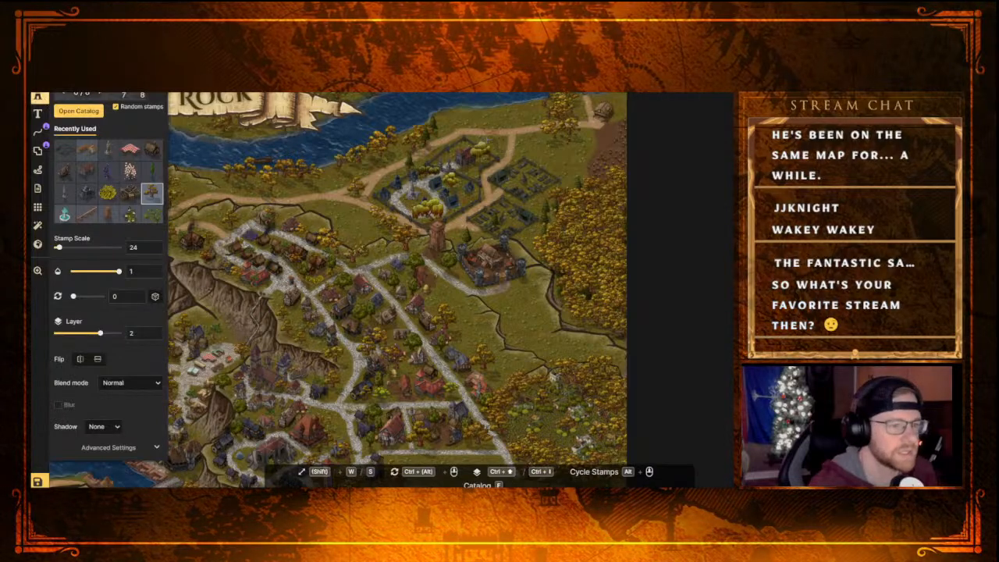
{"action": "left_click", "coordinate": [485, 134]}
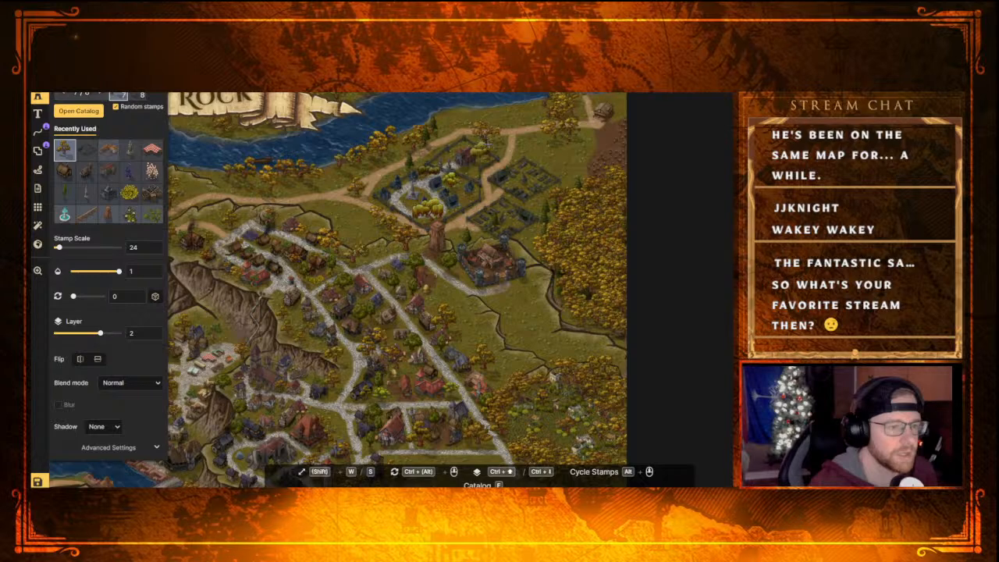
{"action": "left_click", "coordinate": [487, 137]}
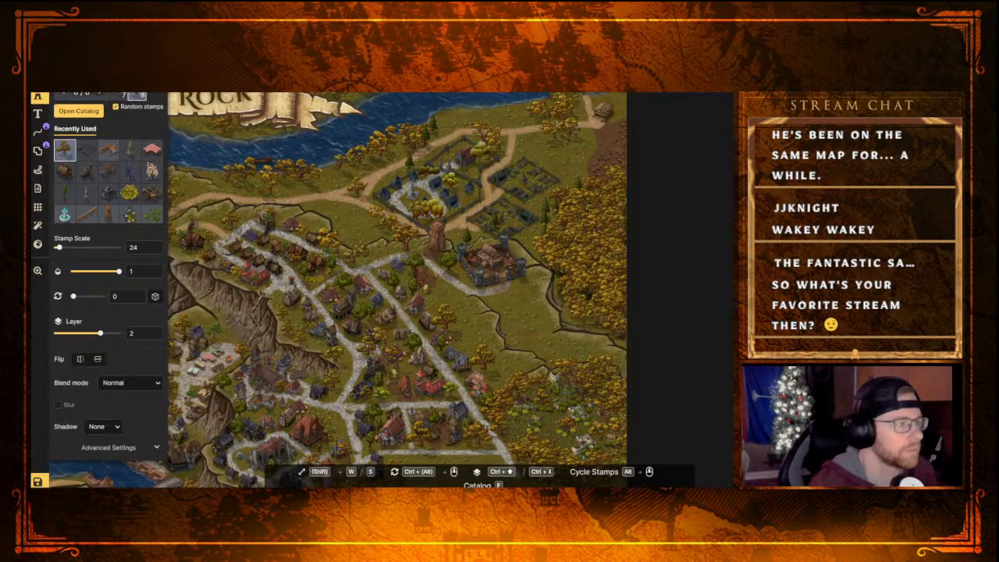
Survey the Mossy Rock map from the northern walled plots to the southern bay and eastern plain for areas needing detail
{"action": "left_click", "coordinate": [409, 134]}
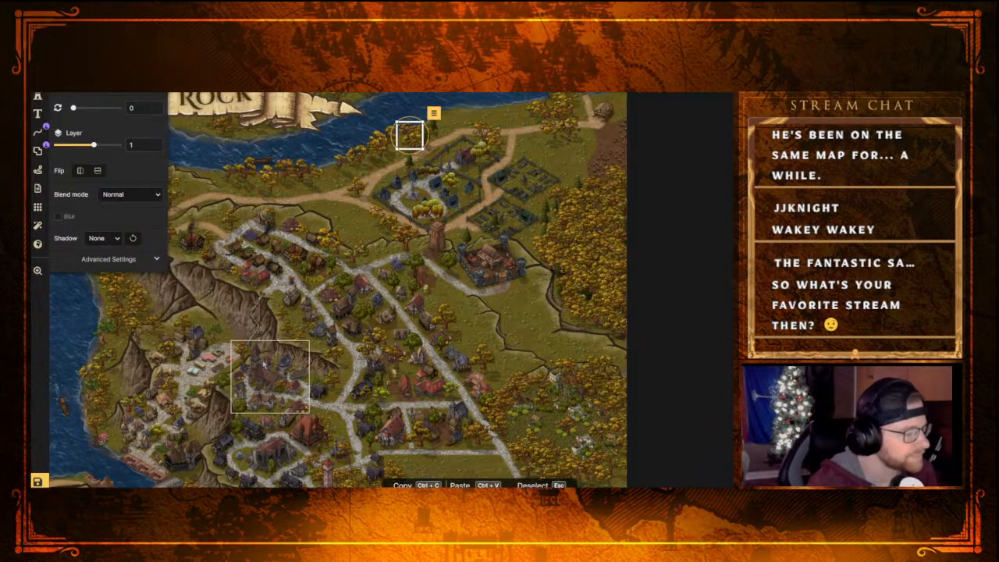
{"action": "scroll", "coordinate": [265, 364], "scroll_direction": "up", "scroll_amount": 4}
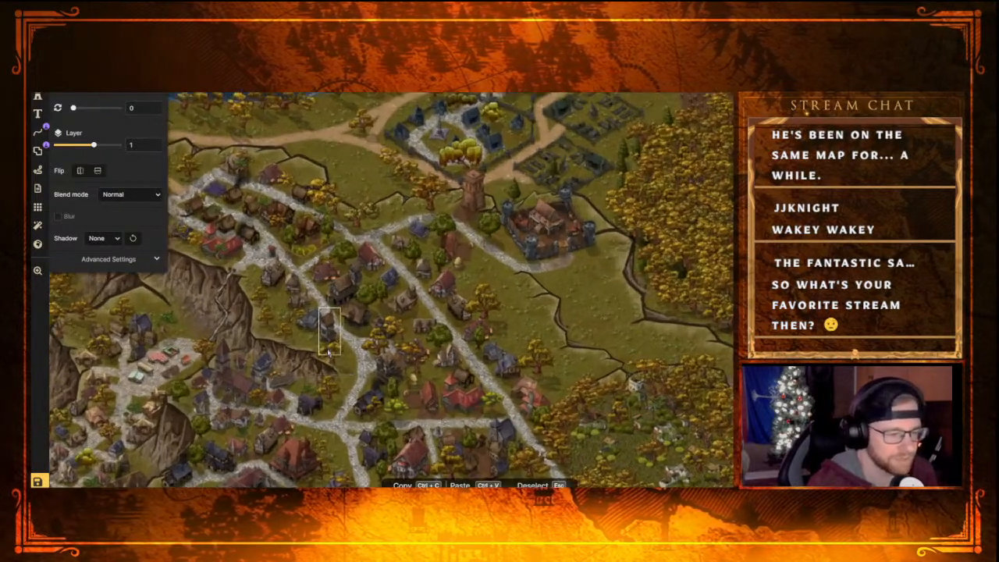
{"action": "scroll", "coordinate": [330, 351], "scroll_direction": "down", "scroll_amount": 4}
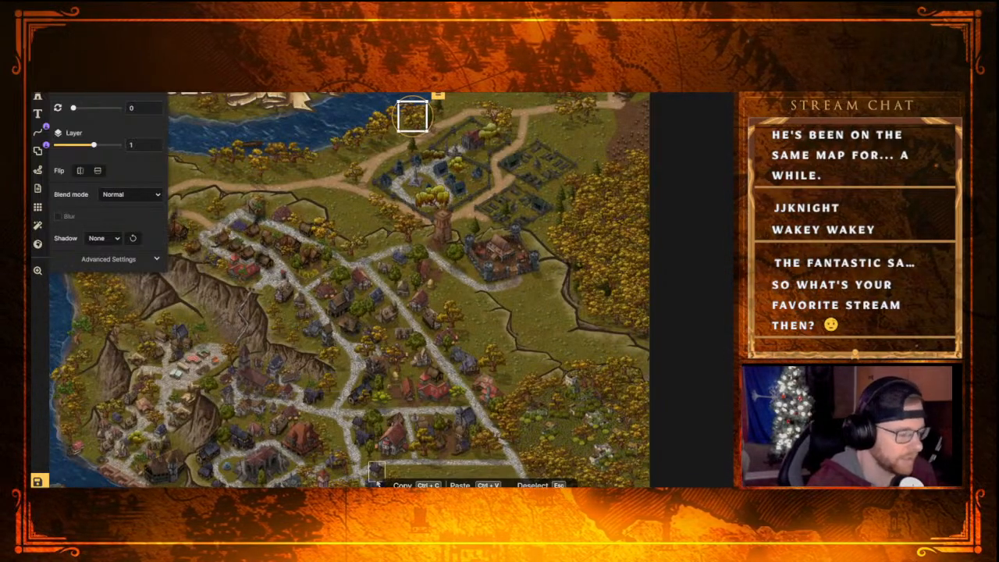
{"action": "scroll", "coordinate": [425, 429], "scroll_direction": "down", "scroll_amount": 2}
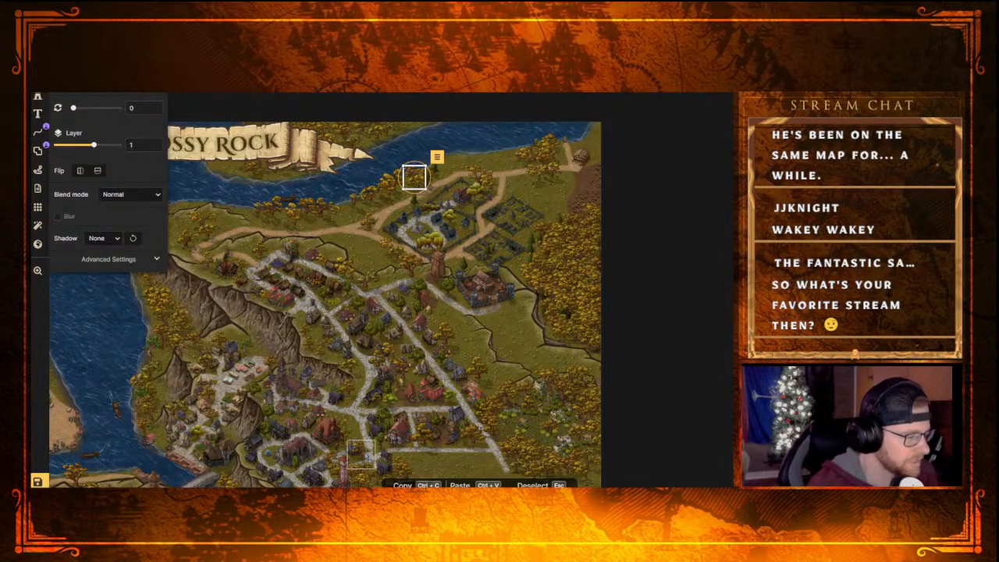
{"action": "middle_click_drag", "start_coordinate": [374, 440], "coordinate": [511, 208]}
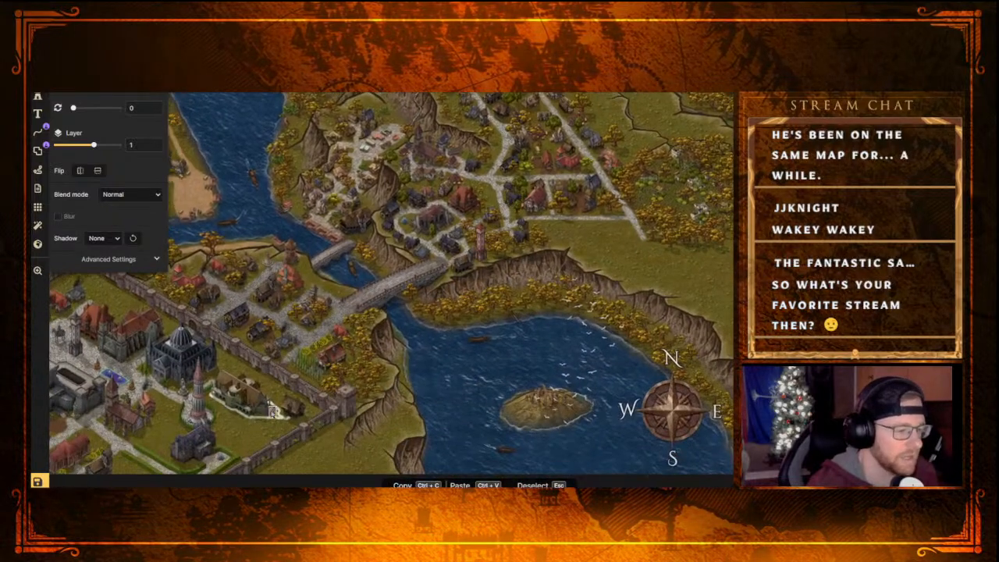
{"action": "middle_click_drag", "start_coordinate": [393, 237], "coordinate": [333, 304]}
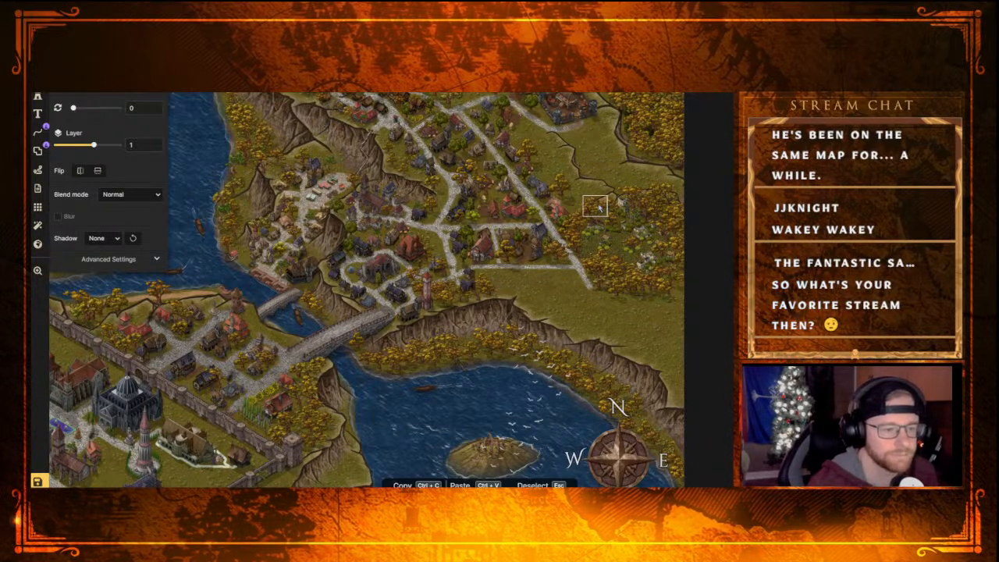
{"action": "middle_click_drag", "start_coordinate": [591, 201], "coordinate": [535, 334]}
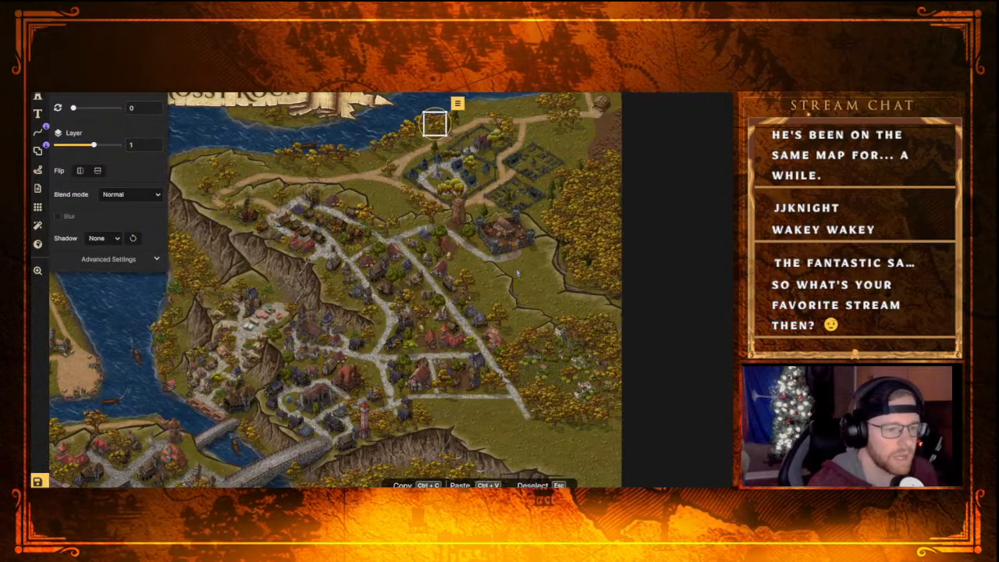
{"action": "middle_click_drag", "start_coordinate": [581, 429], "coordinate": [592, 342]}
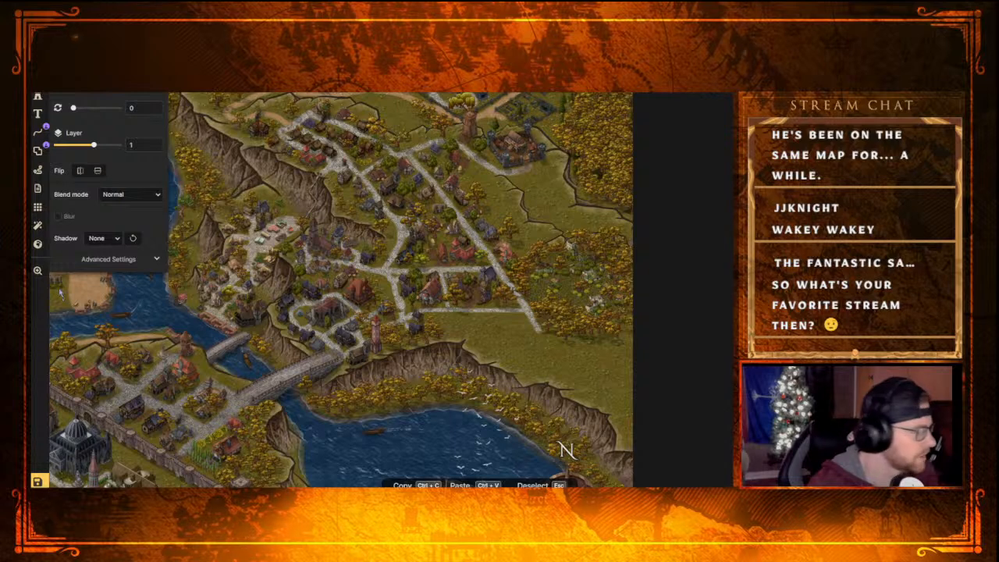
Browse the stamp catalog from the Trees category up to Fantasy Regional and Ethereal Flora for a new stamp, then close it
{"action": "left_click", "coordinate": [36, 97]}
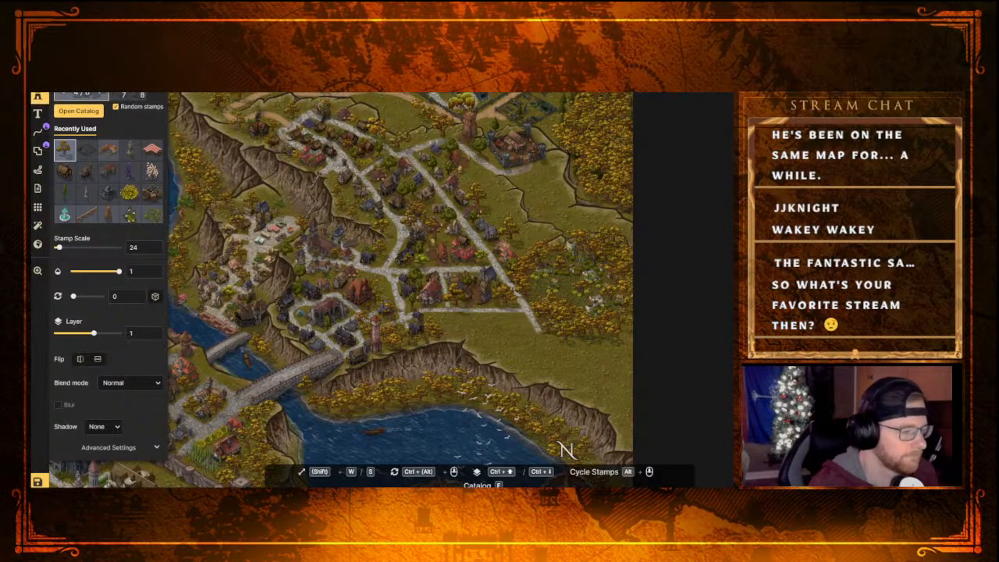
{"action": "key", "text": "f"}
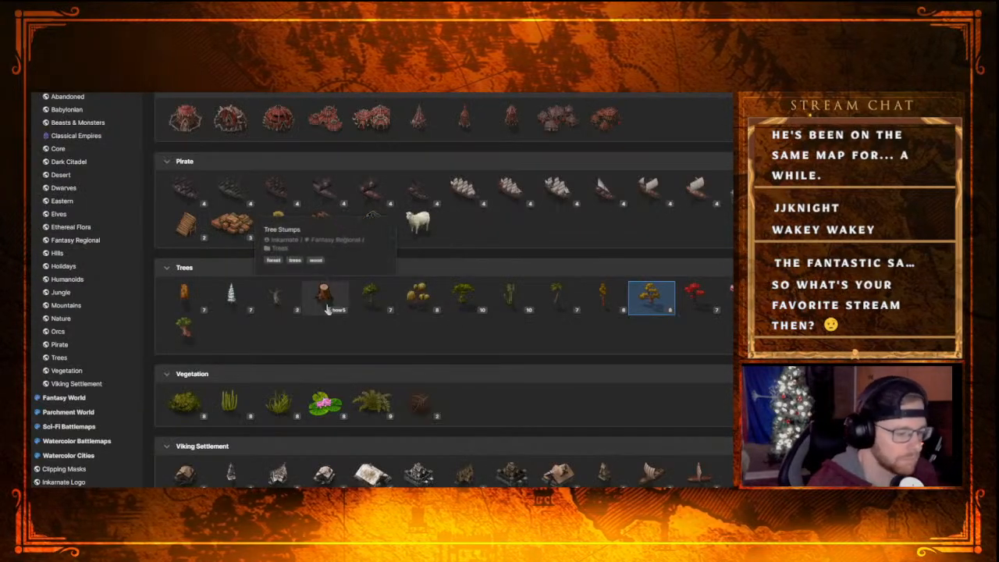
{"action": "scroll", "coordinate": [511, 406], "scroll_direction": "up", "scroll_amount": 3}
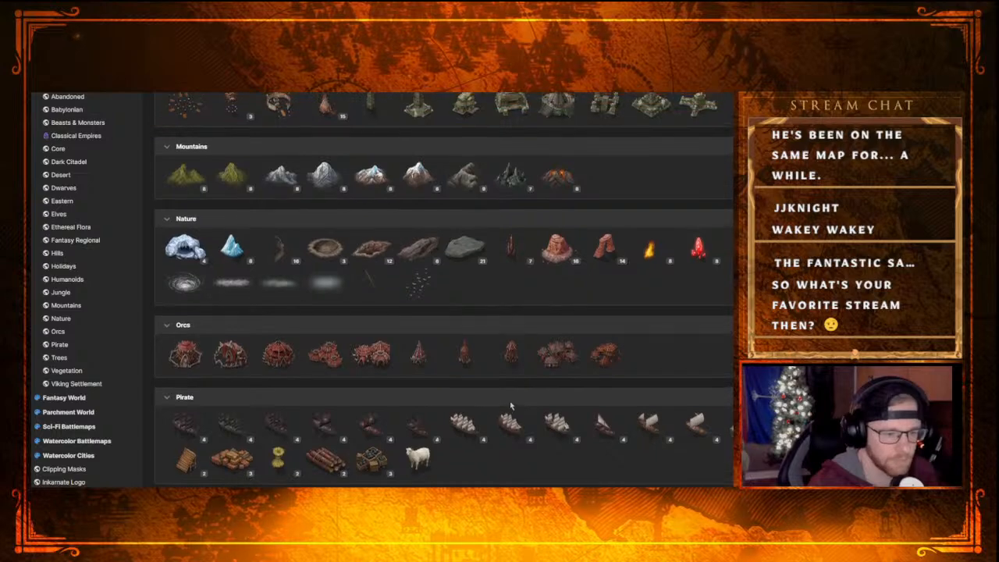
{"action": "scroll", "coordinate": [511, 406], "scroll_direction": "up", "scroll_amount": 5}
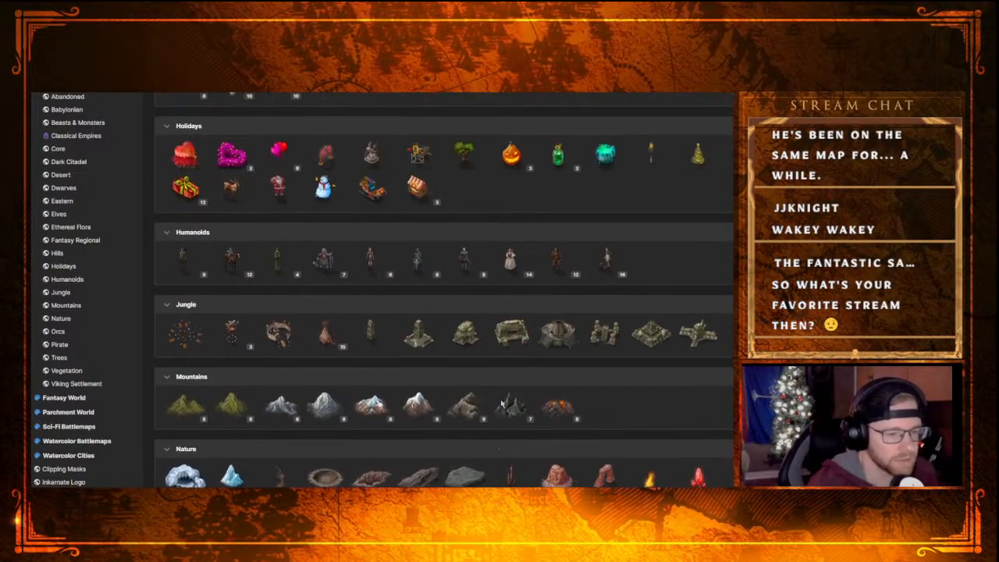
{"action": "scroll", "coordinate": [499, 404], "scroll_direction": "up", "scroll_amount": 5}
{"action": "scroll", "coordinate": [495, 405], "scroll_direction": "up", "scroll_amount": 2}
{"action": "scroll", "coordinate": [492, 405], "scroll_direction": "up", "scroll_amount": 1}
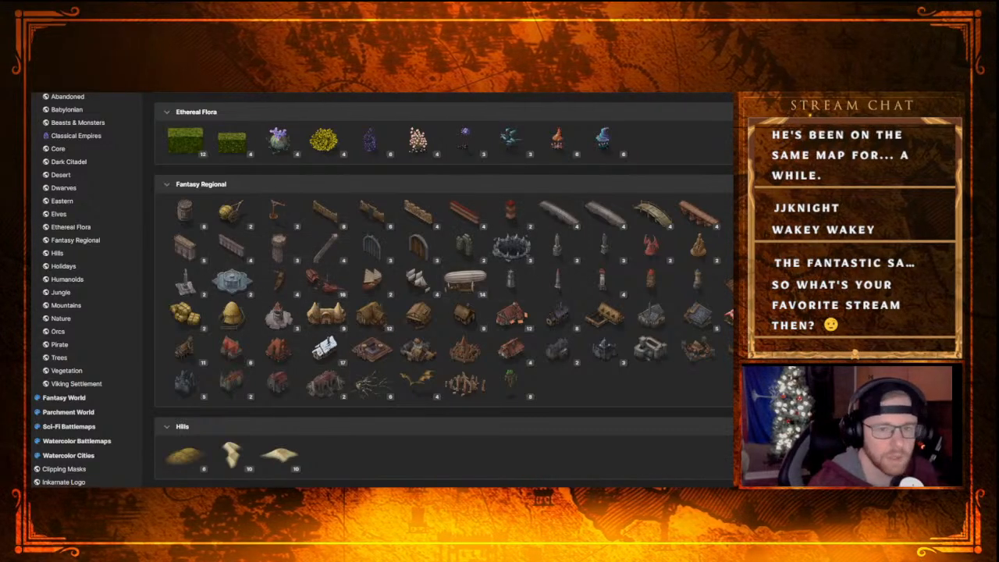
{"action": "key", "text": "f"}
Pick a stone tower stamp from the Fantasy Regional category and try it at scale 24 on the small island in the southern bay
{"action": "middle_click_drag", "start_coordinate": [479, 411], "coordinate": [537, 303]}
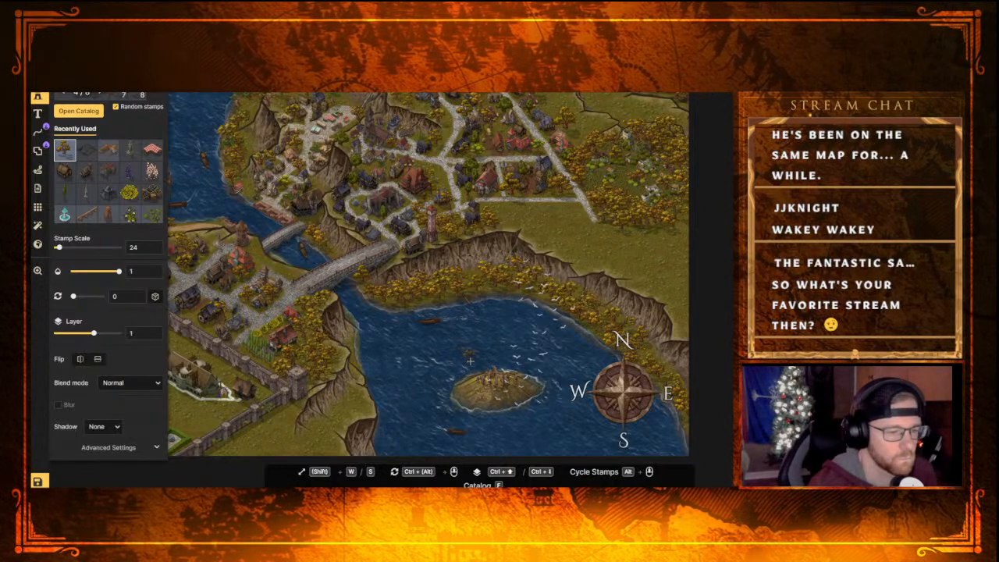
{"action": "middle_click_drag", "start_coordinate": [470, 360], "coordinate": [497, 395]}
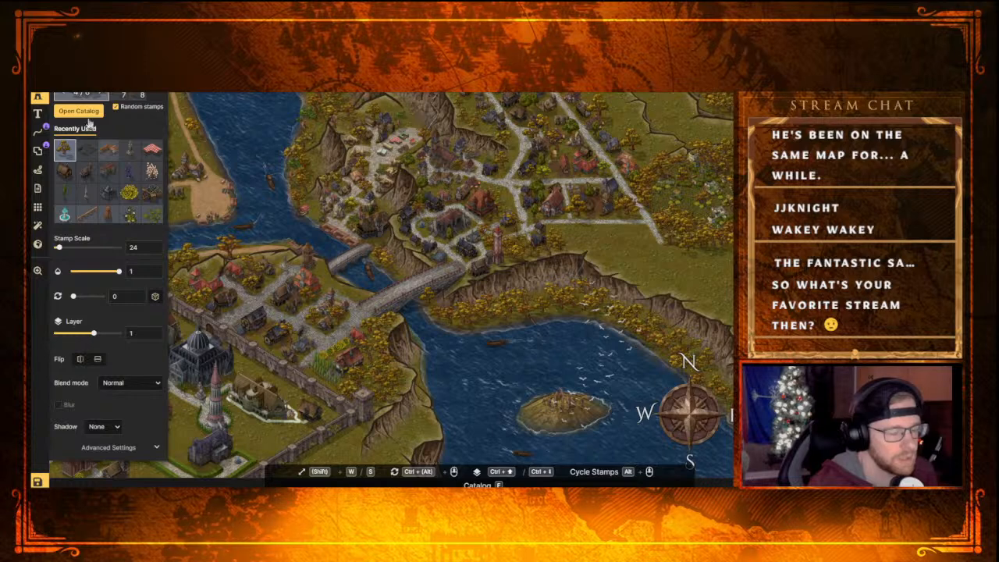
{"action": "key", "text": "f"}
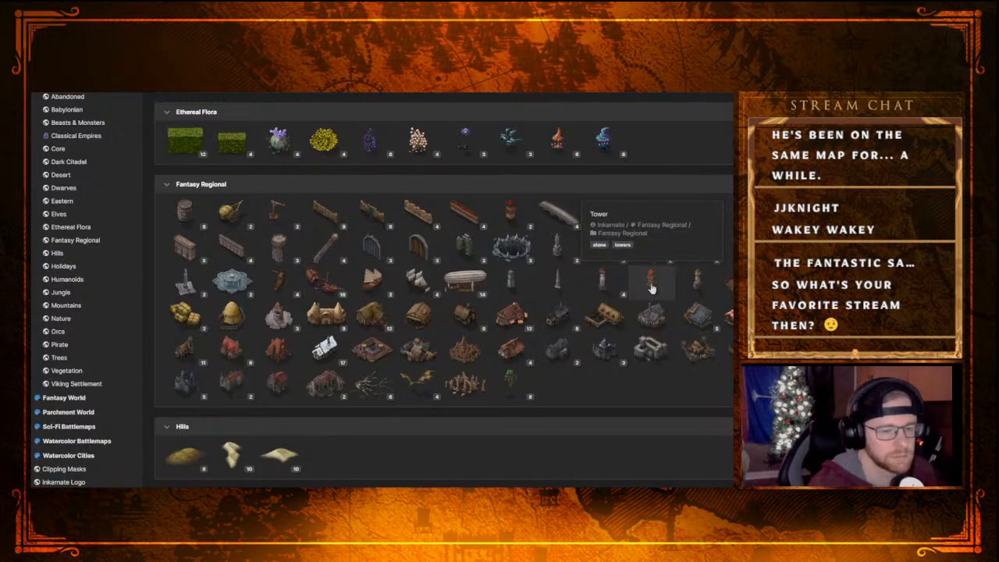
{"action": "left_click", "coordinate": [687, 246]}
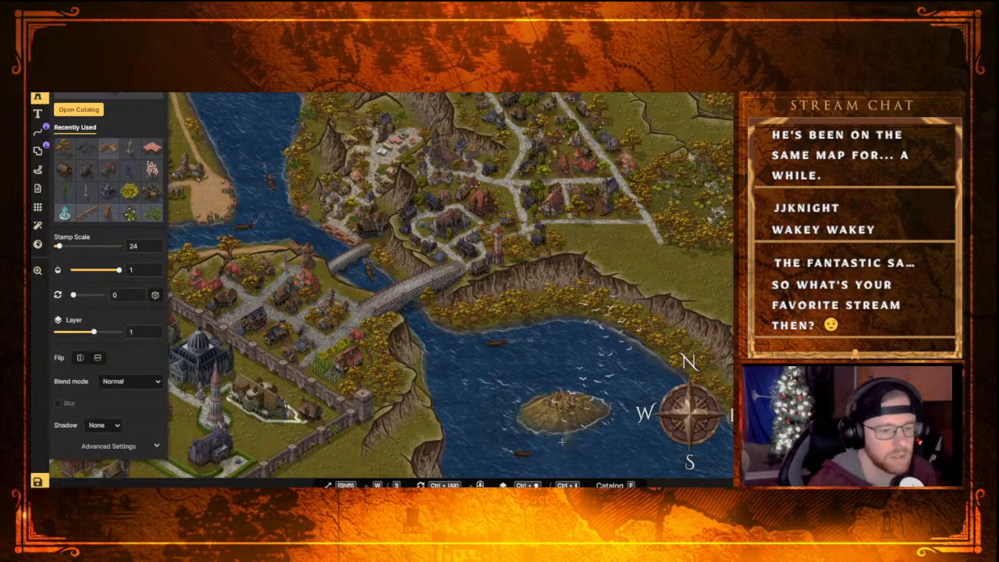
{"action": "left_click", "coordinate": [564, 405]}
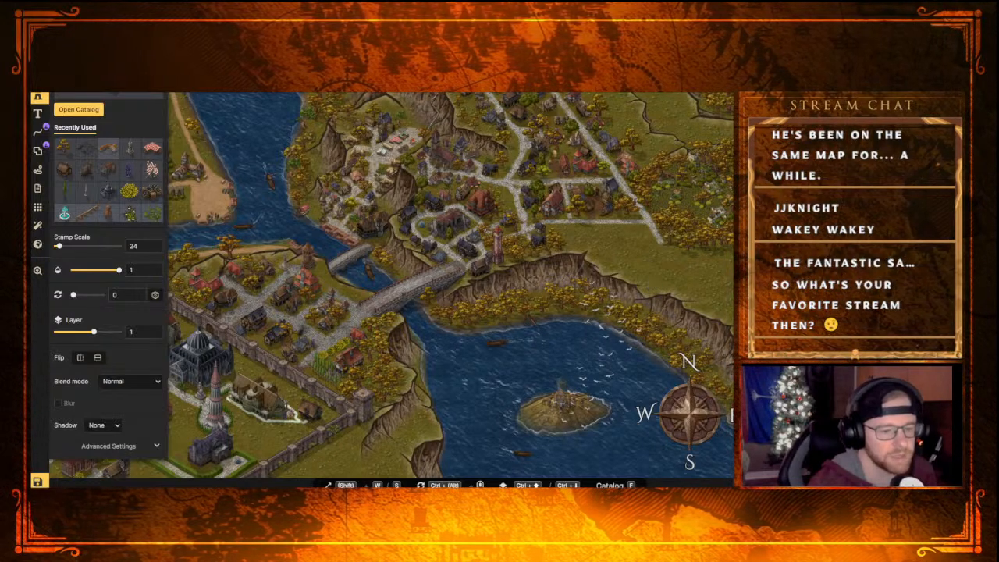
{"action": "scroll", "coordinate": [564, 405], "scroll_direction": "up", "scroll_amount": 5}
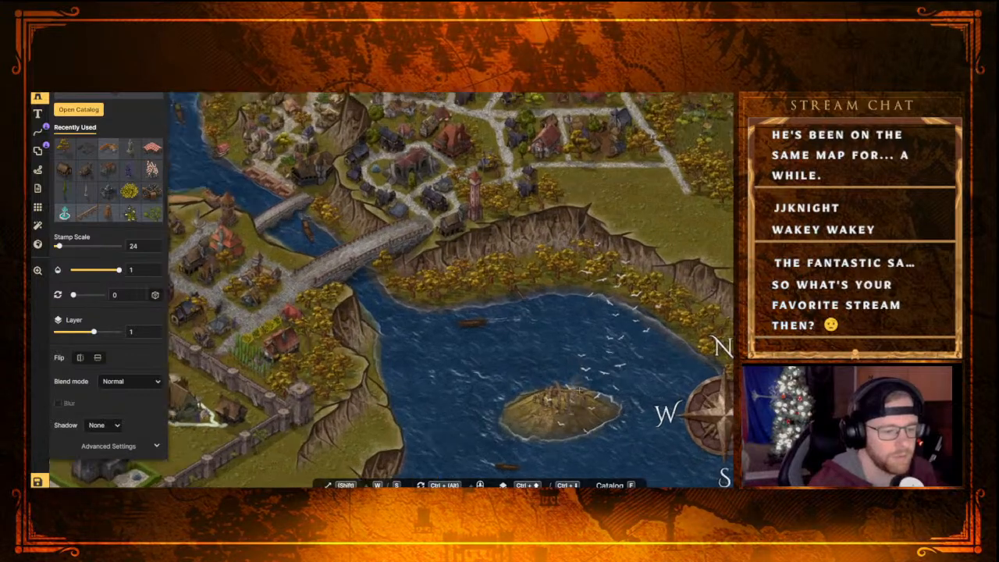
{"action": "scroll", "coordinate": [581, 375], "scroll_direction": "down", "scroll_amount": 2}
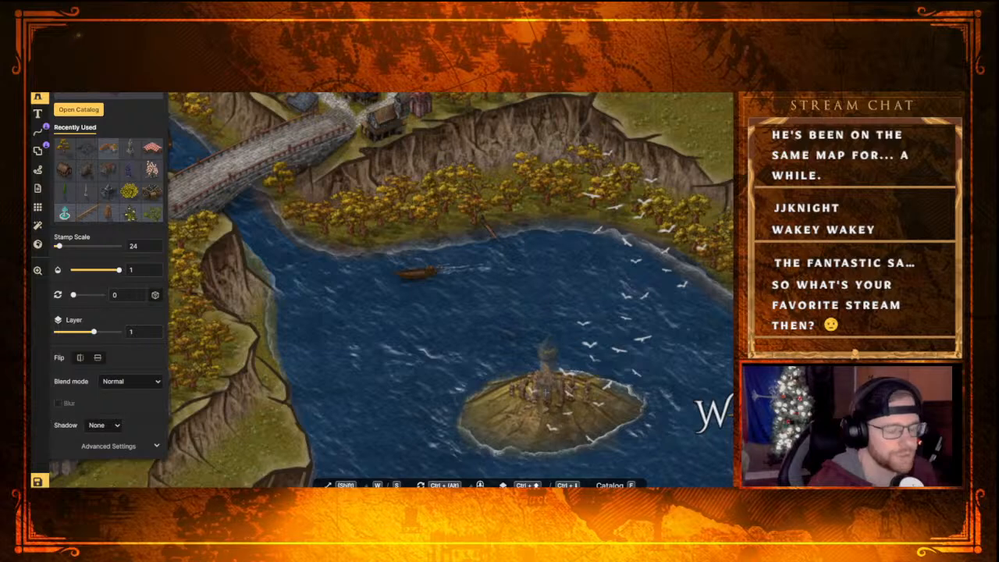
{"action": "scroll", "coordinate": [544, 390], "scroll_direction": "down", "scroll_amount": 1}
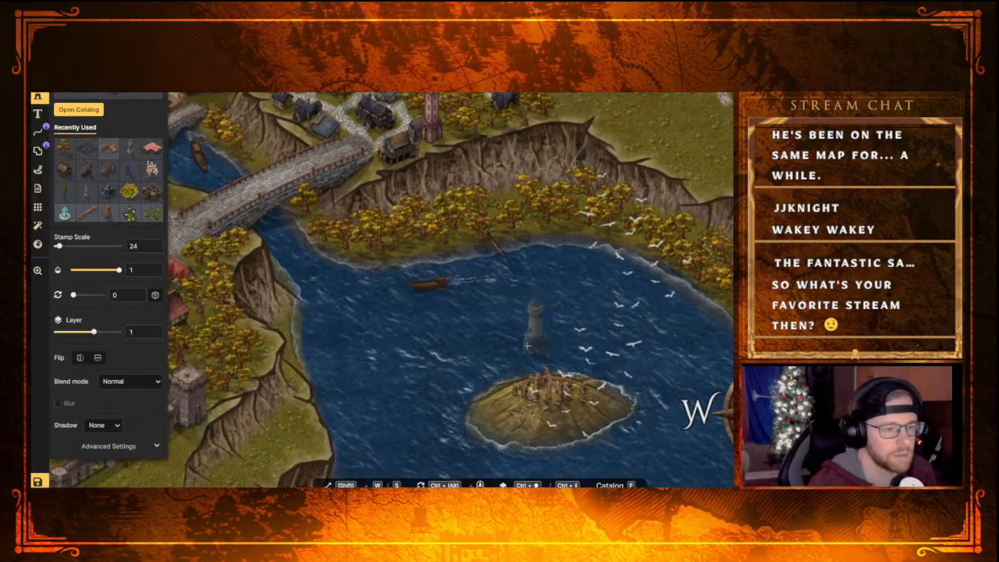
{"action": "scroll", "coordinate": [452, 343], "scroll_direction": "down", "scroll_amount": 1}
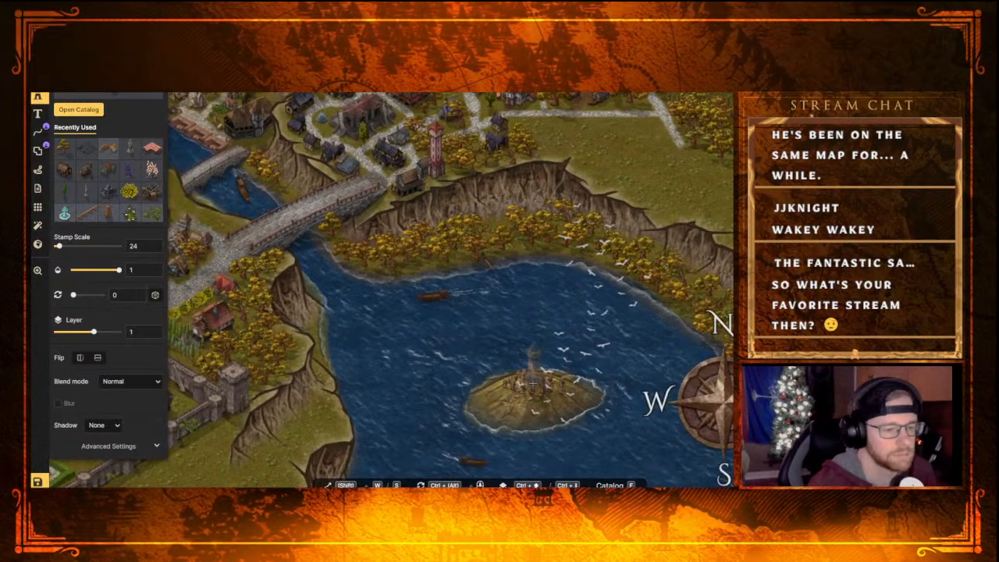
{"action": "scroll", "coordinate": [533, 381], "scroll_direction": "down", "scroll_amount": 2}
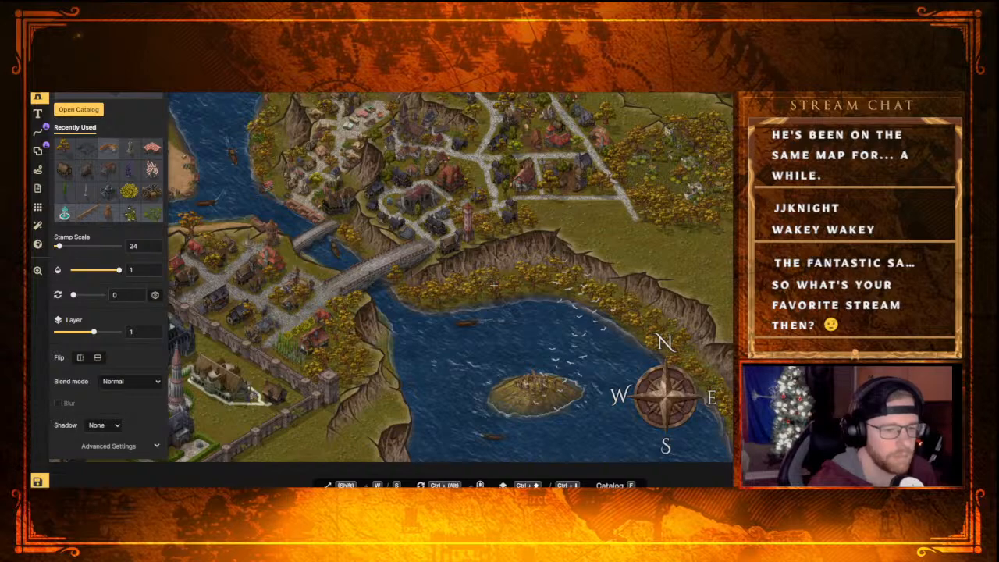
Look over the southern half of the map and browse the stamp catalog from Fantasy Regional down to Viking Settlement
{"action": "scroll", "coordinate": [494, 316], "scroll_direction": "down", "scroll_amount": 1}
{"action": "scroll", "coordinate": [494, 316], "scroll_direction": "down", "scroll_amount": 3}
{"action": "right_click_drag", "start_coordinate": [492, 326], "coordinate": [523, 312]}
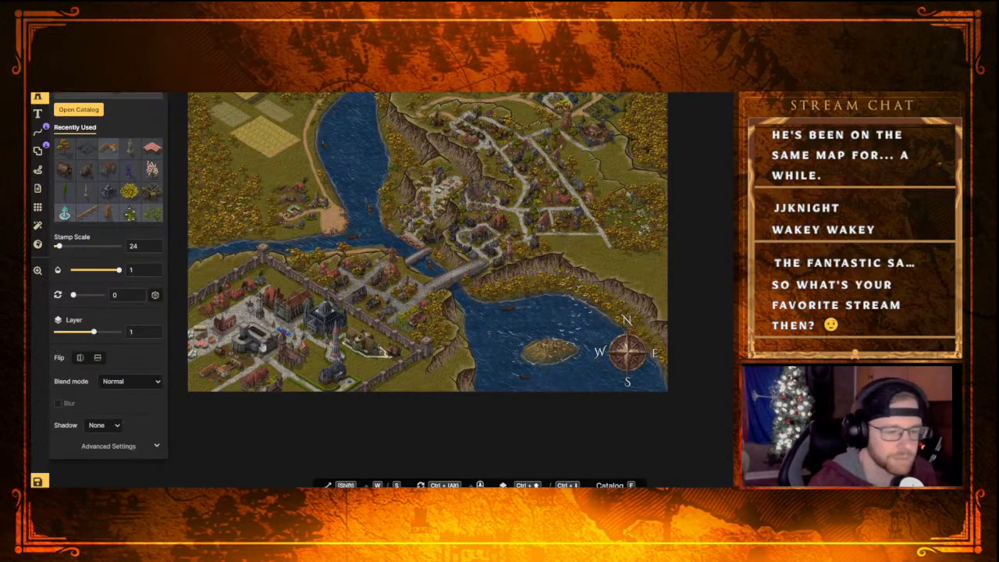
{"action": "key", "text": "f"}
{"action": "scroll", "coordinate": [494, 408], "scroll_direction": "down", "scroll_amount": 5}
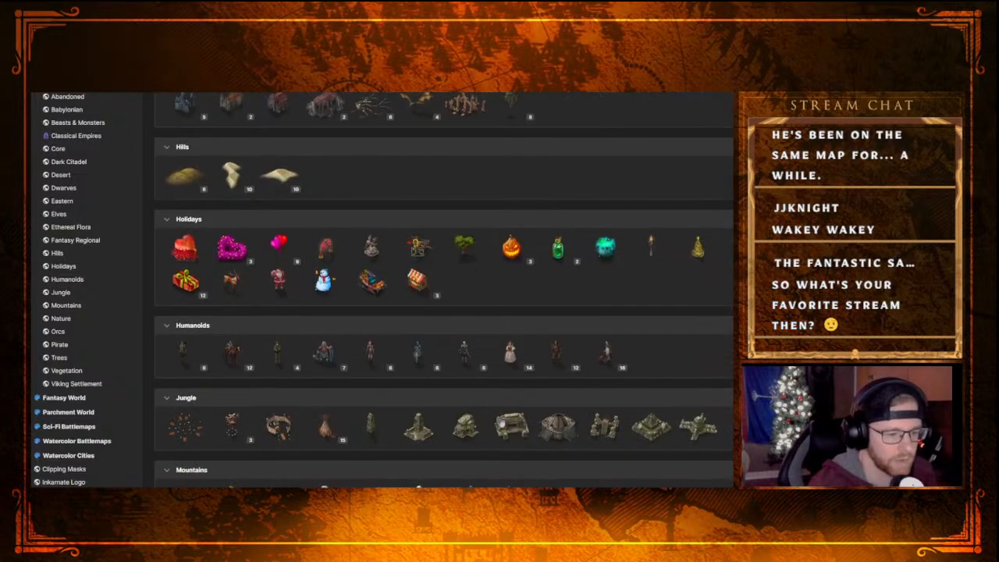
{"action": "scroll", "coordinate": [493, 408], "scroll_direction": "up", "scroll_amount": 5}
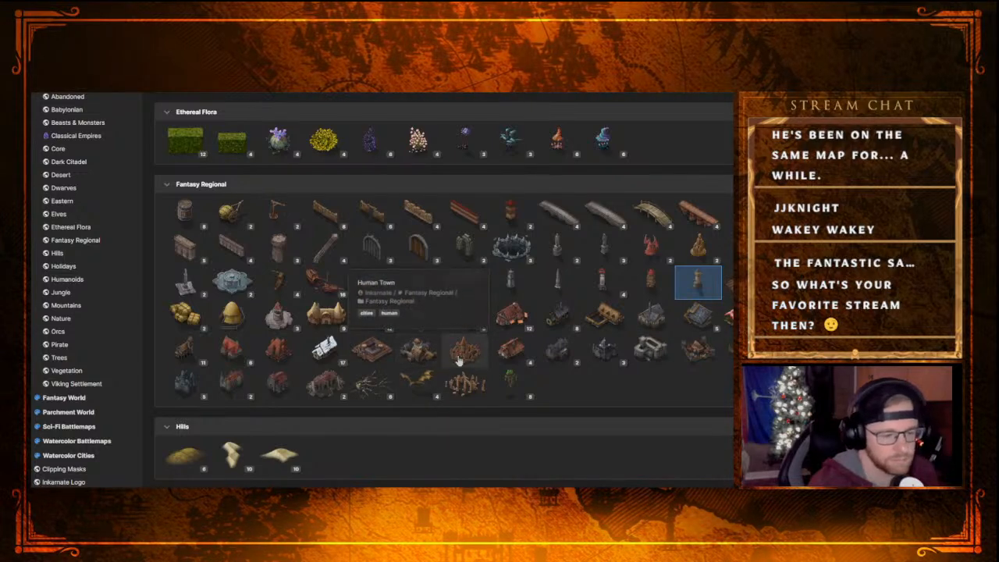
{"action": "scroll", "coordinate": [473, 361], "scroll_direction": "down", "scroll_amount": 3}
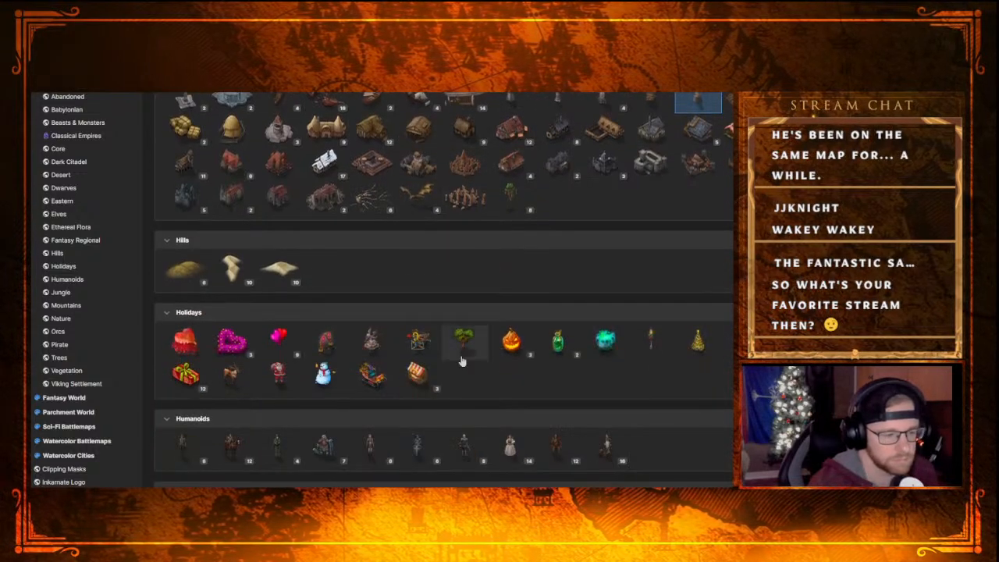
{"action": "scroll", "coordinate": [456, 362], "scroll_direction": "down", "scroll_amount": 2}
{"action": "scroll", "coordinate": [453, 368], "scroll_direction": "down", "scroll_amount": 3}
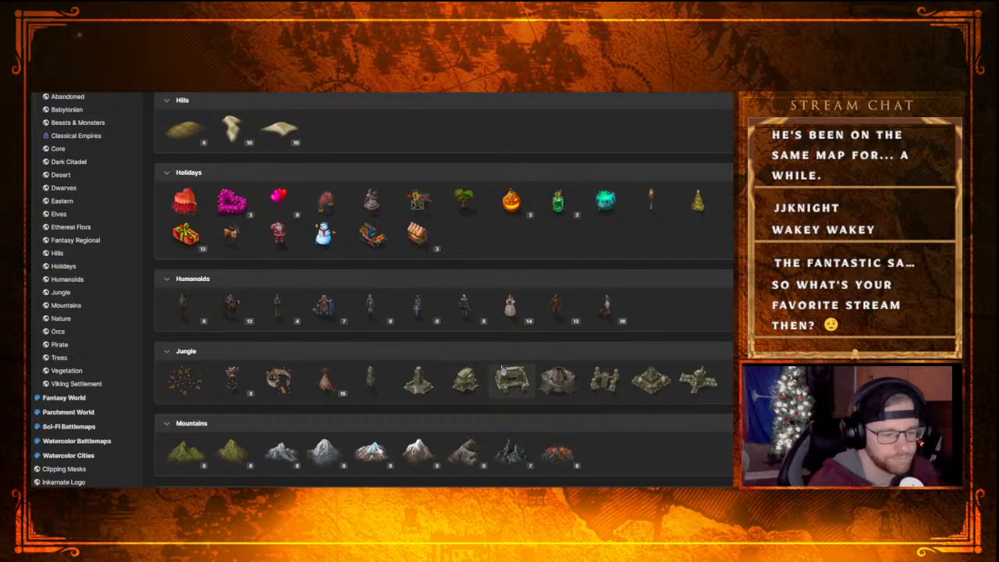
{"action": "scroll", "coordinate": [516, 401], "scroll_direction": "down", "scroll_amount": 1}
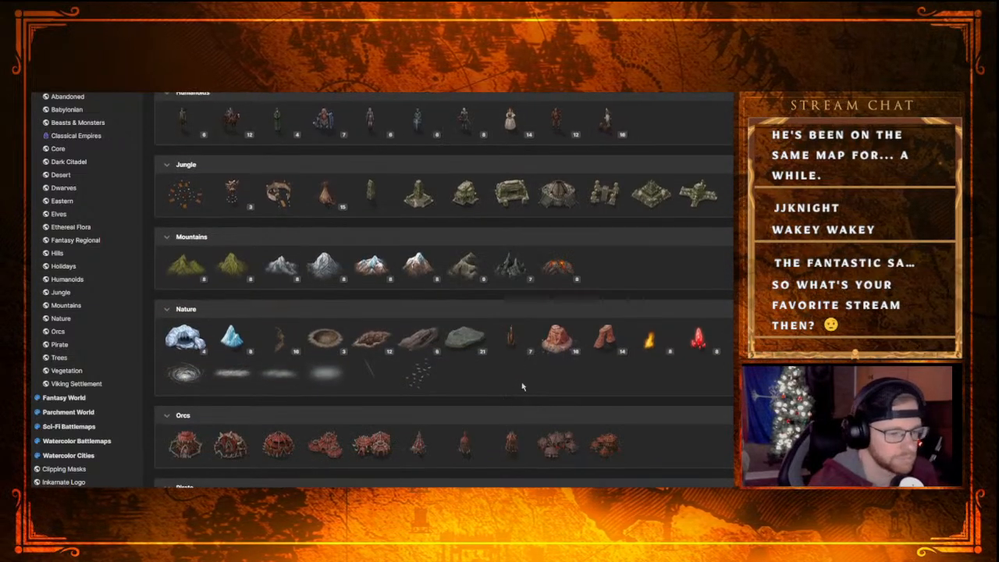
{"action": "scroll", "coordinate": [522, 386], "scroll_direction": "down", "scroll_amount": 6}
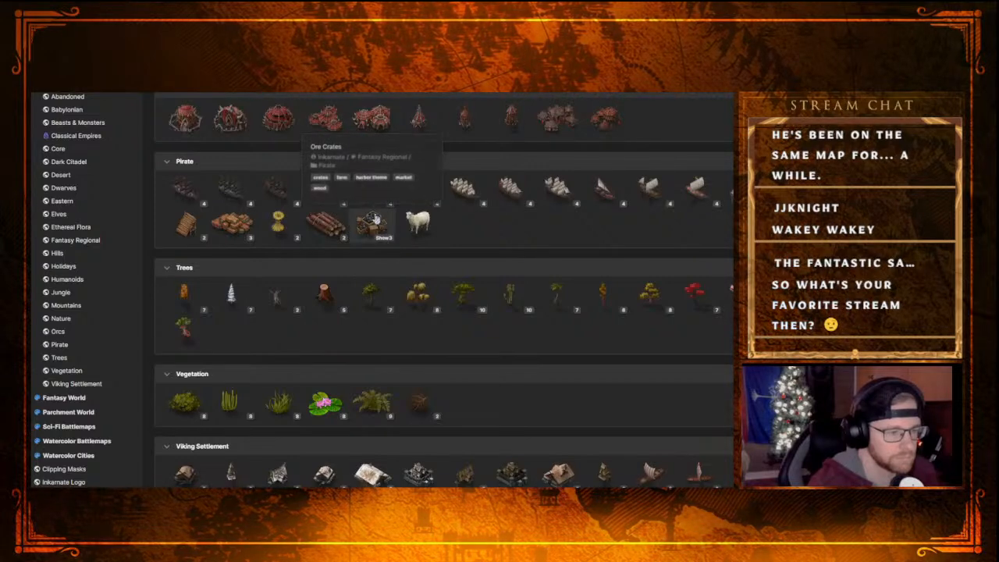
Browse the stamp catalog back up through Elves, Eastern, Desert and Classical Empires to Babylonian, and return to the map
{"action": "scroll", "coordinate": [525, 400], "scroll_direction": "up", "scroll_amount": 3}
{"action": "scroll", "coordinate": [531, 394], "scroll_direction": "up", "scroll_amount": 15}
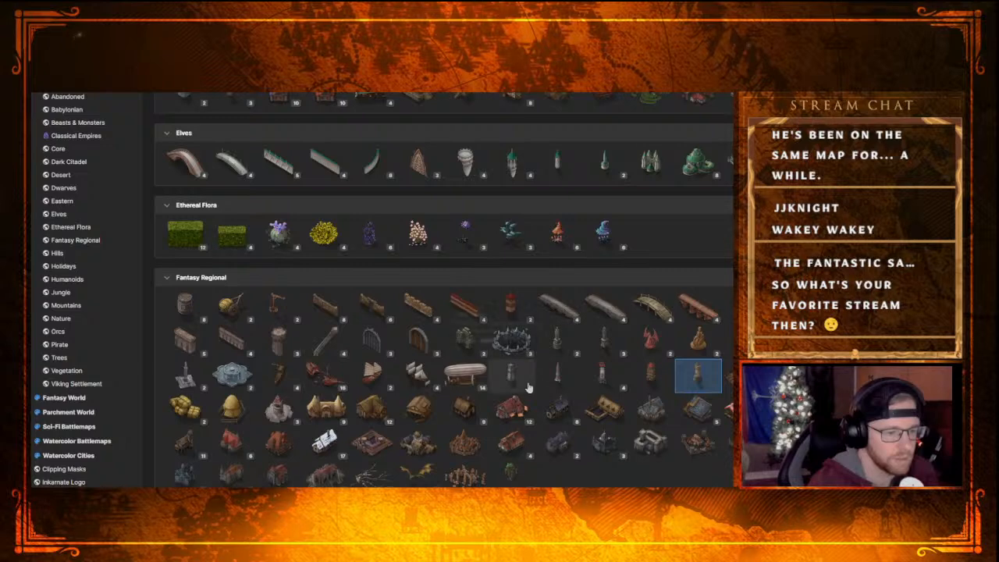
{"action": "scroll", "coordinate": [528, 386], "scroll_direction": "up", "scroll_amount": 6}
{"action": "scroll", "coordinate": [528, 383], "scroll_direction": "up", "scroll_amount": 1}
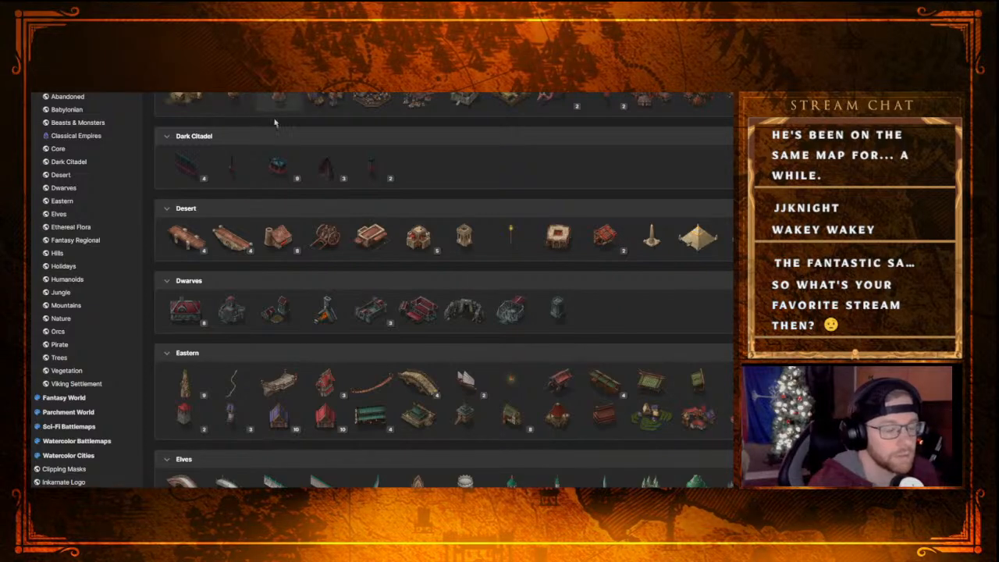
{"action": "scroll", "coordinate": [390, 325], "scroll_direction": "up", "scroll_amount": 1}
{"action": "scroll", "coordinate": [390, 324], "scroll_direction": "up", "scroll_amount": 8}
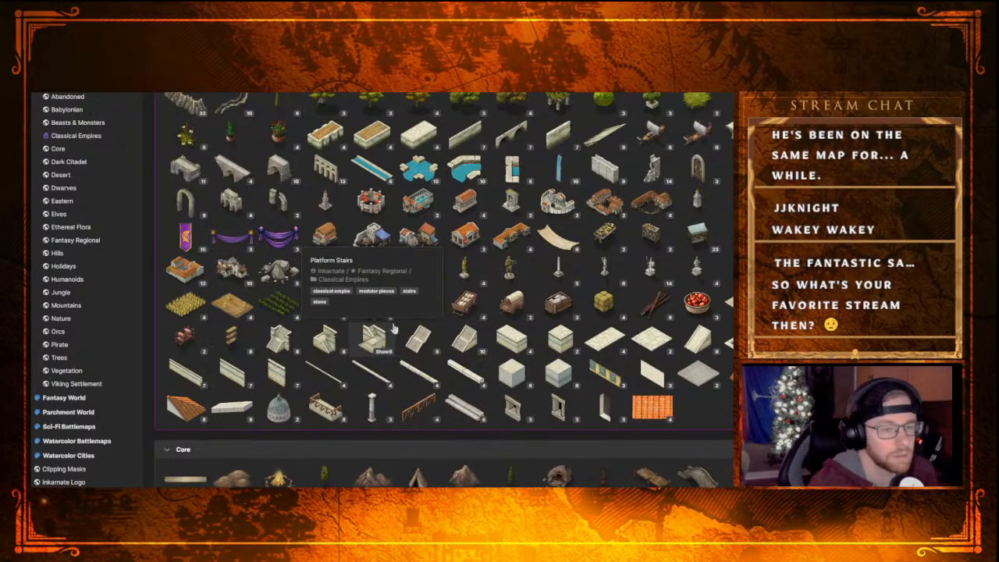
{"action": "scroll", "coordinate": [393, 328], "scroll_direction": "up", "scroll_amount": 5}
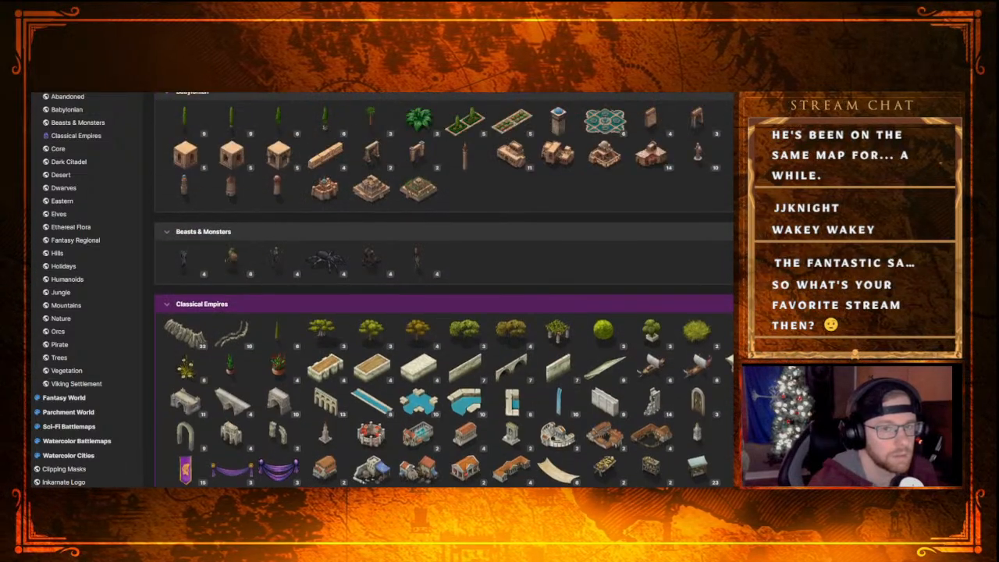
{"action": "key", "text": "Escape"}
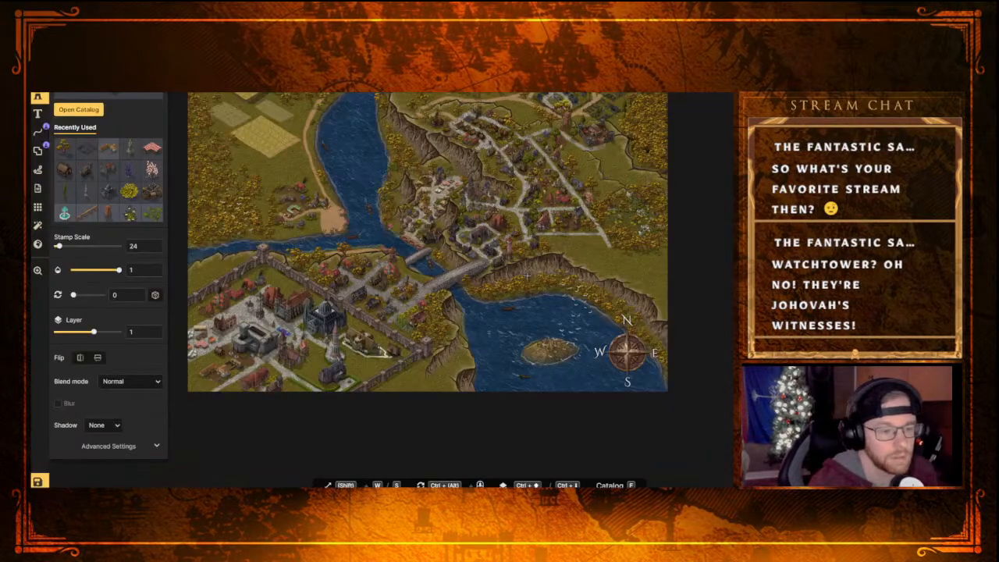
Try the Fortress stamp from the Core category on the open field southeast of the town
{"action": "scroll", "coordinate": [624, 289], "scroll_direction": "up", "scroll_amount": 5}
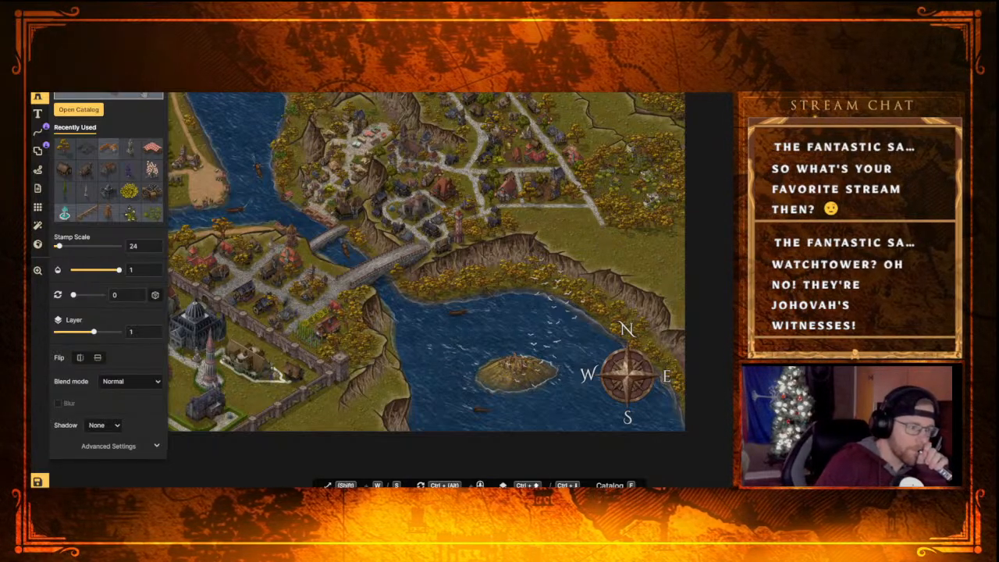
{"action": "key", "text": "f"}
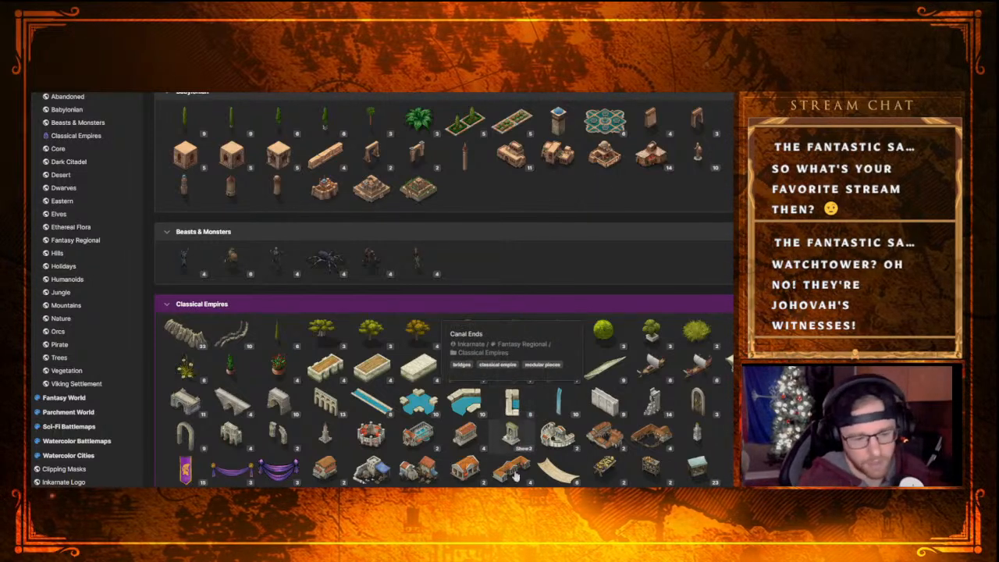
{"action": "scroll", "coordinate": [585, 373], "scroll_direction": "down", "scroll_amount": 1}
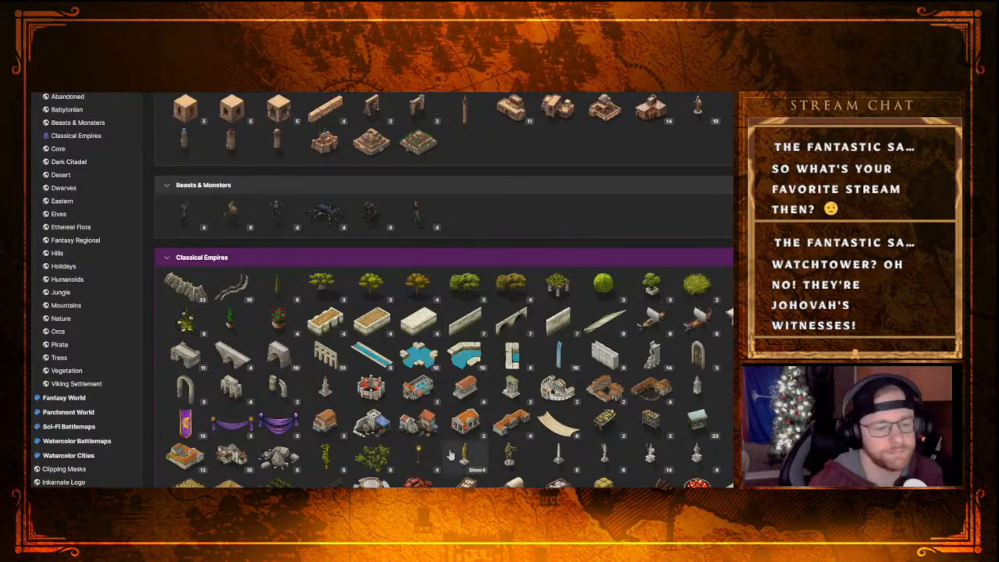
{"action": "scroll", "coordinate": [382, 425], "scroll_direction": "down", "scroll_amount": 15}
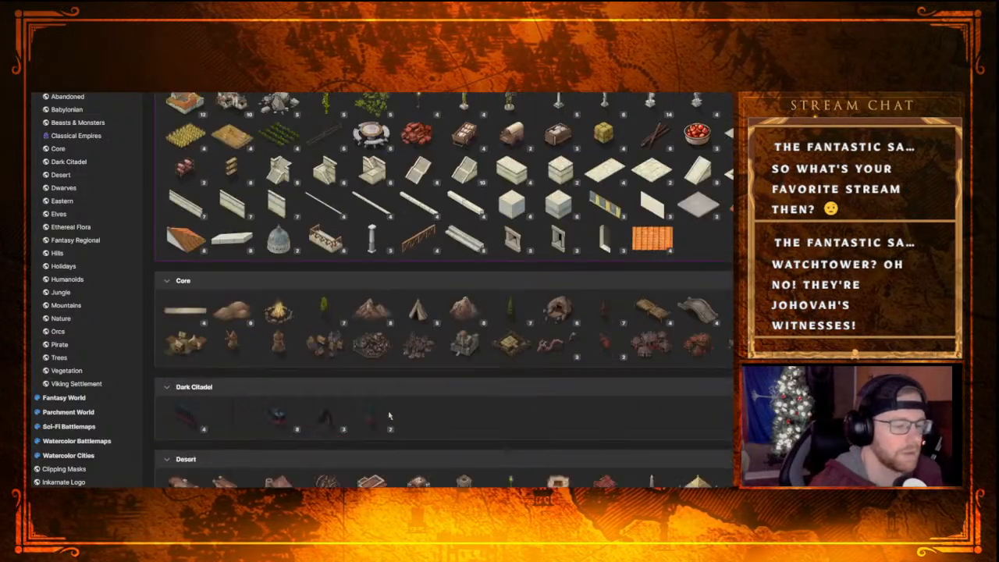
{"action": "mouse_move", "coordinate": [454, 196]}
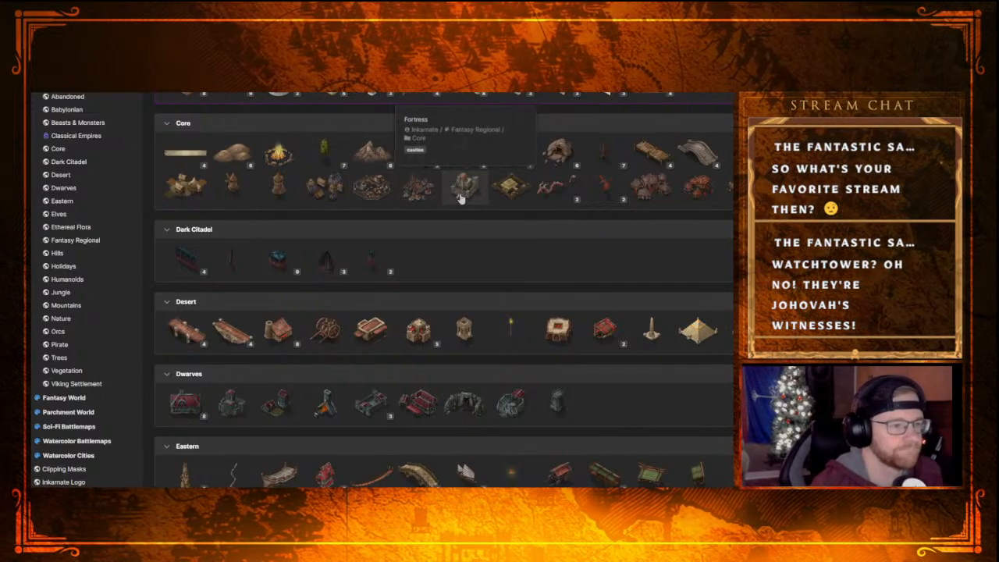
{"action": "left_click", "coordinate": [460, 197]}
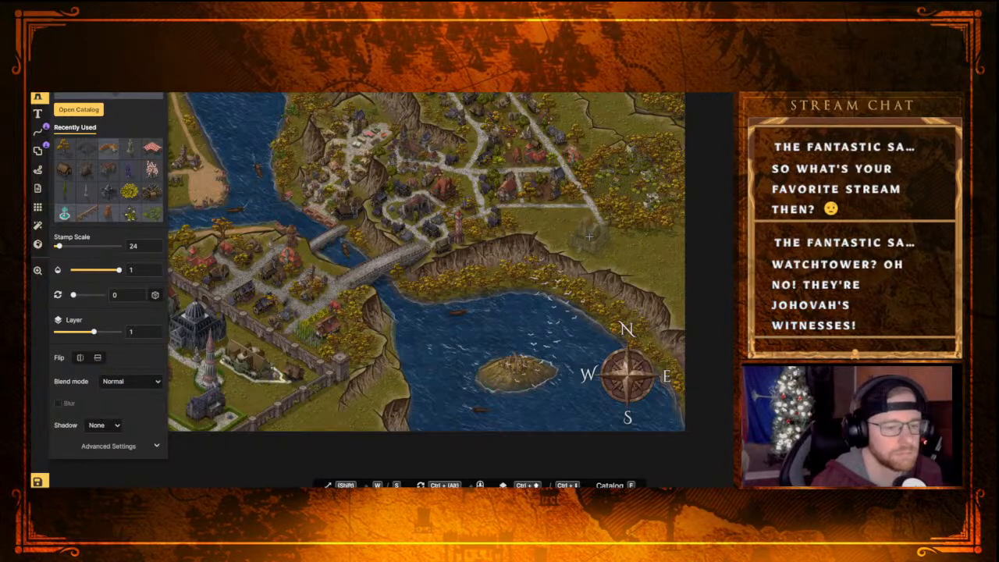
{"action": "key", "text": "f"}
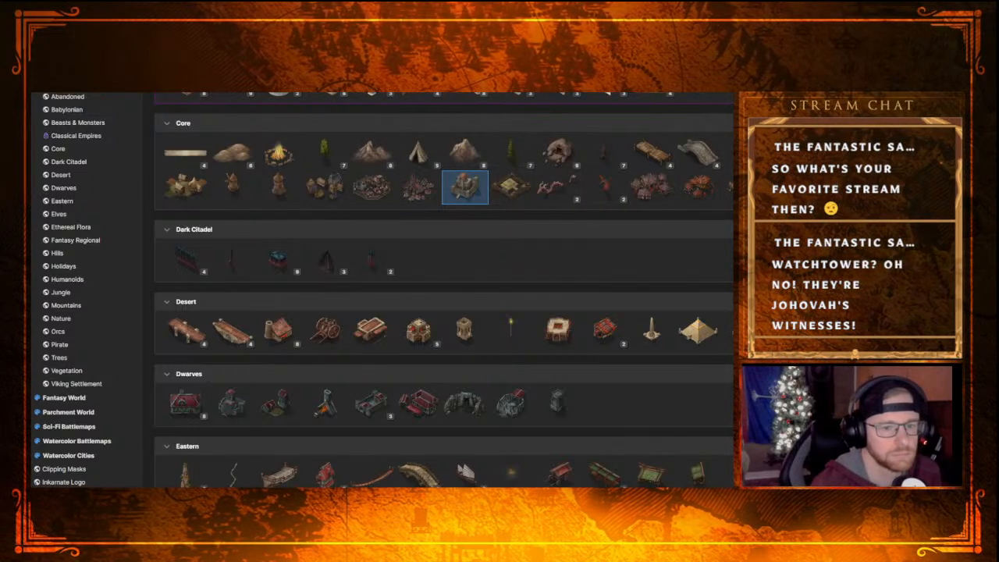
{"action": "key", "text": "f"}
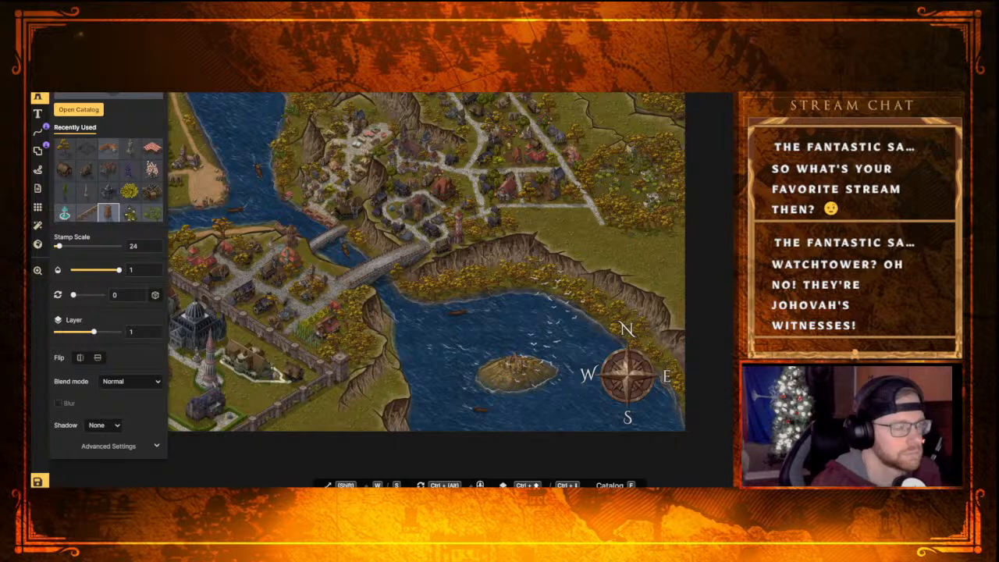
Inspect the existing building, tower and tree stamps in the eastern town by selecting them one after another
{"action": "key", "text": "Escape"}
{"action": "left_click", "coordinate": [549, 194]}
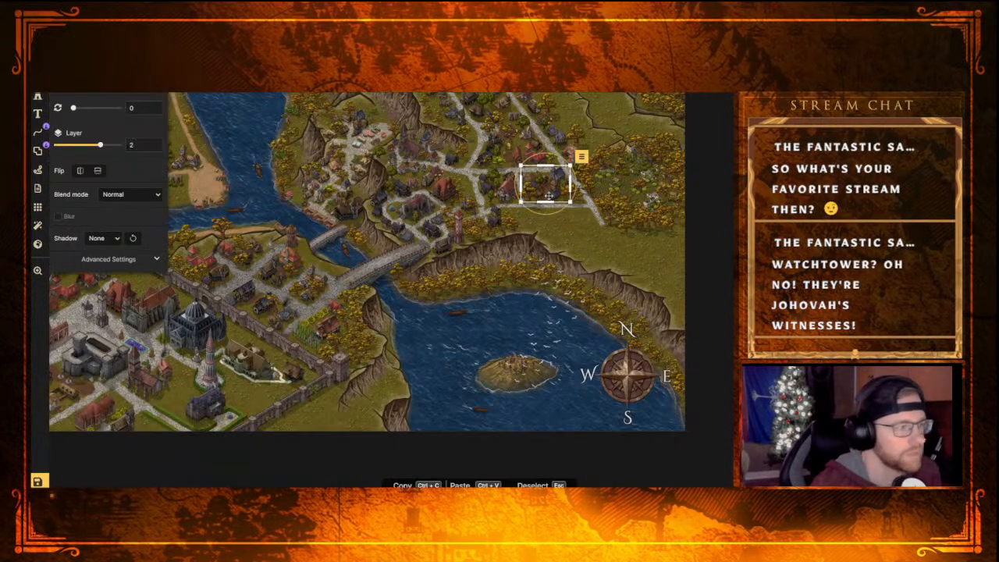
{"action": "left_click", "coordinate": [495, 223]}
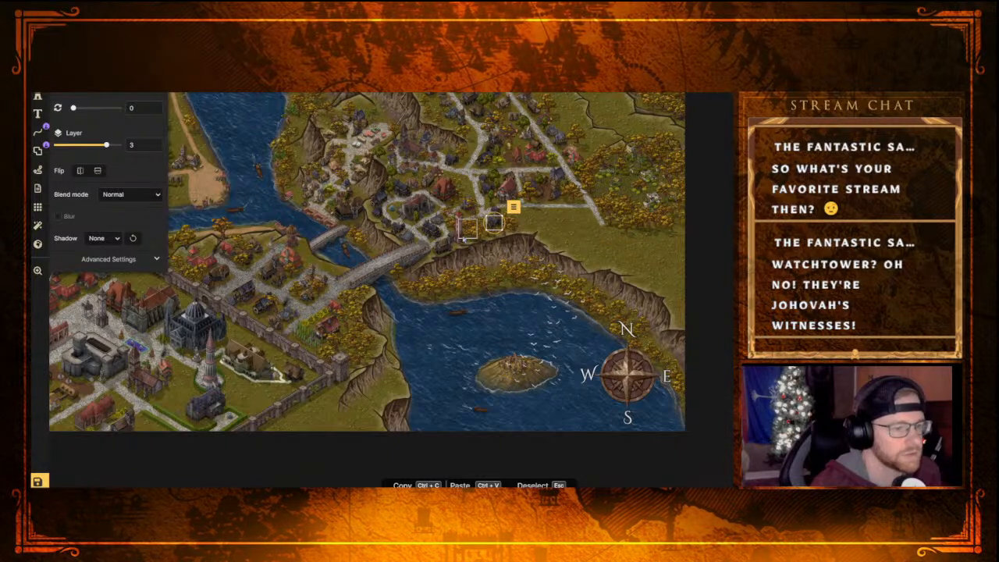
{"action": "left_click", "coordinate": [460, 234]}
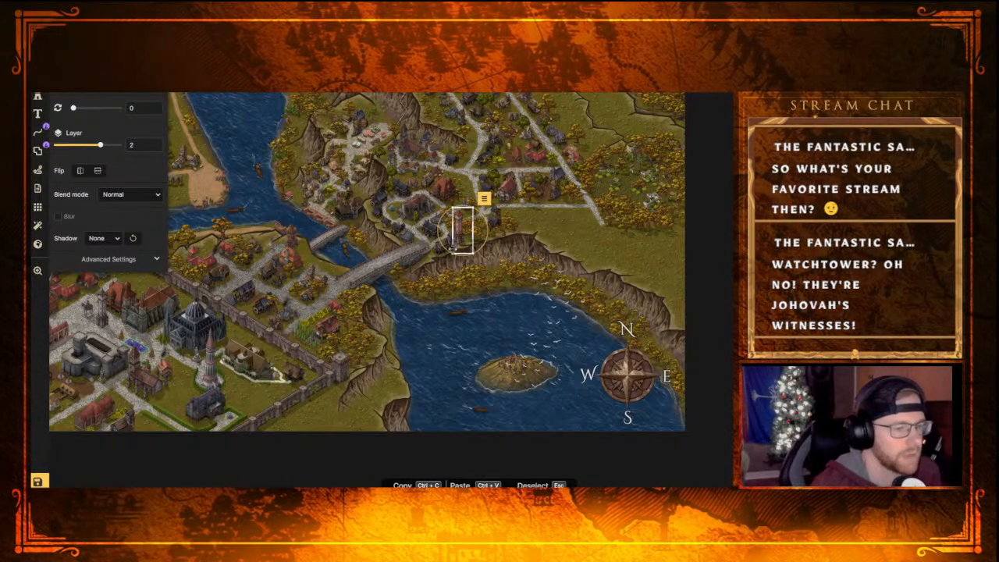
{"action": "left_click", "coordinate": [434, 236]}
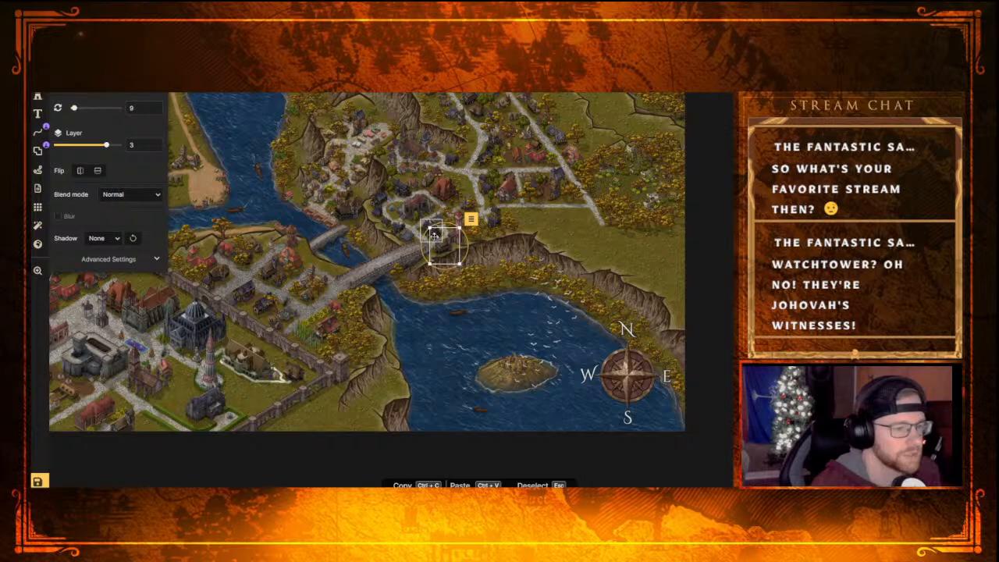
{"action": "left_click", "coordinate": [408, 205]}
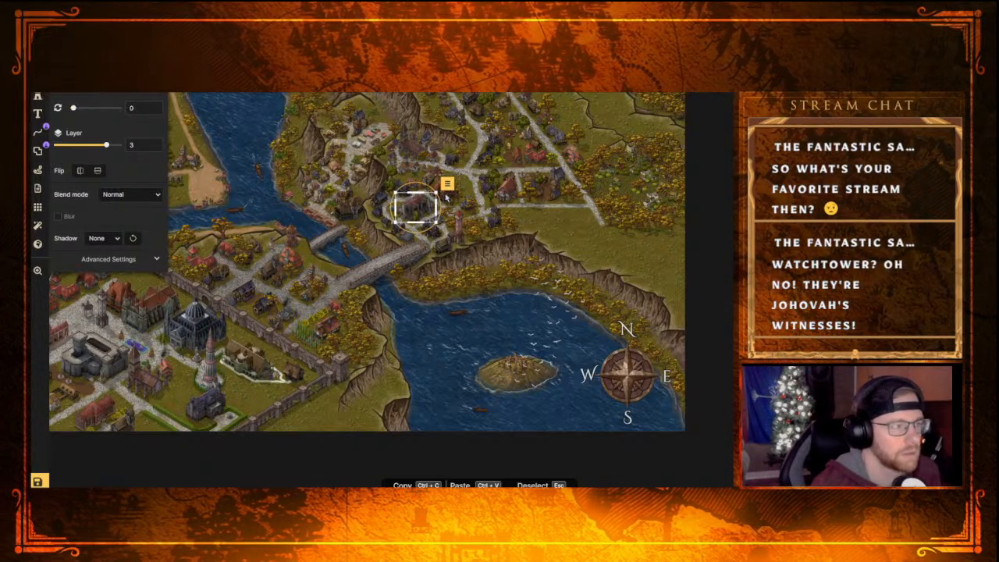
{"action": "left_click", "coordinate": [446, 194]}
{"action": "left_click", "coordinate": [404, 188]}
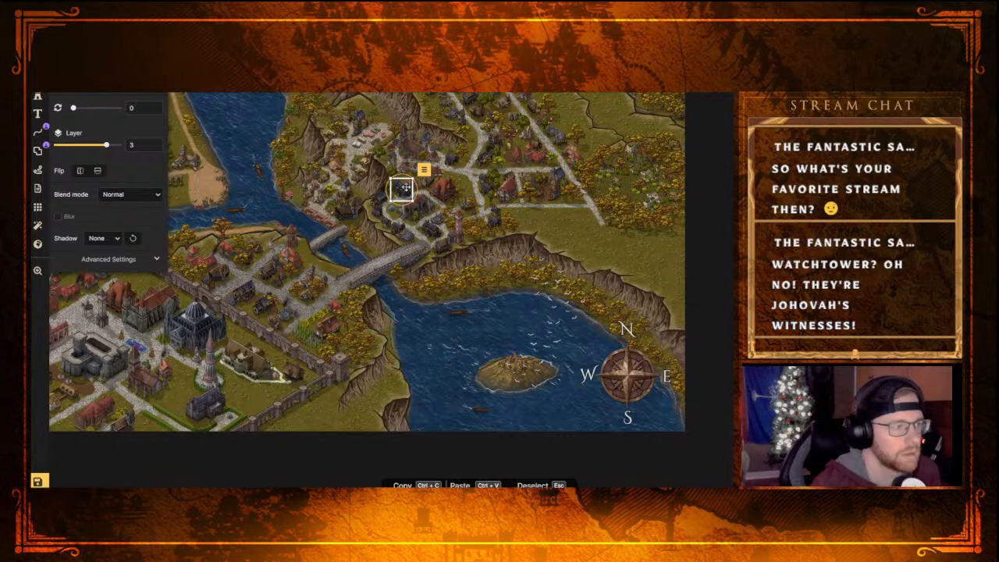
{"action": "left_click", "coordinate": [565, 191]}
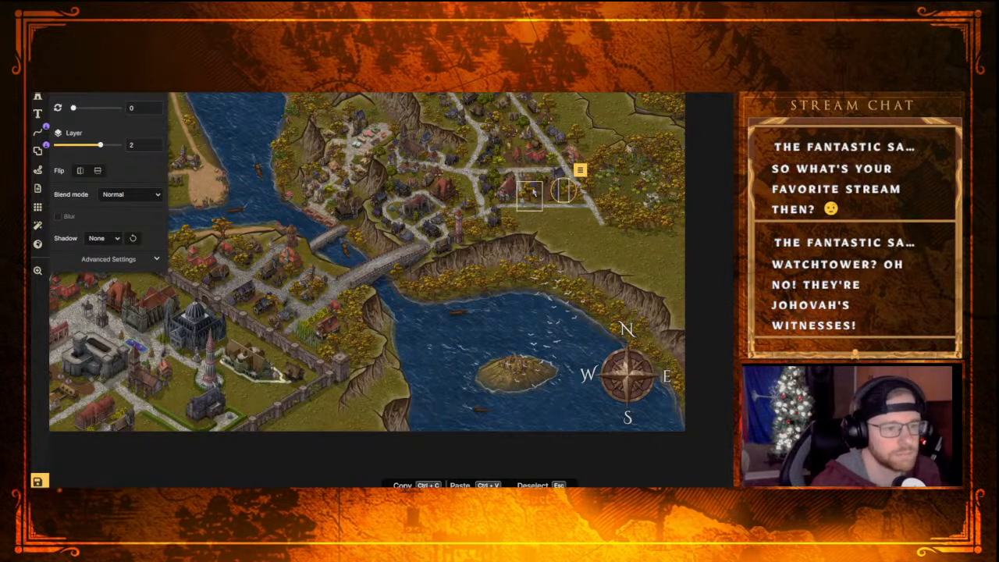
{"action": "left_click", "coordinate": [552, 172]}
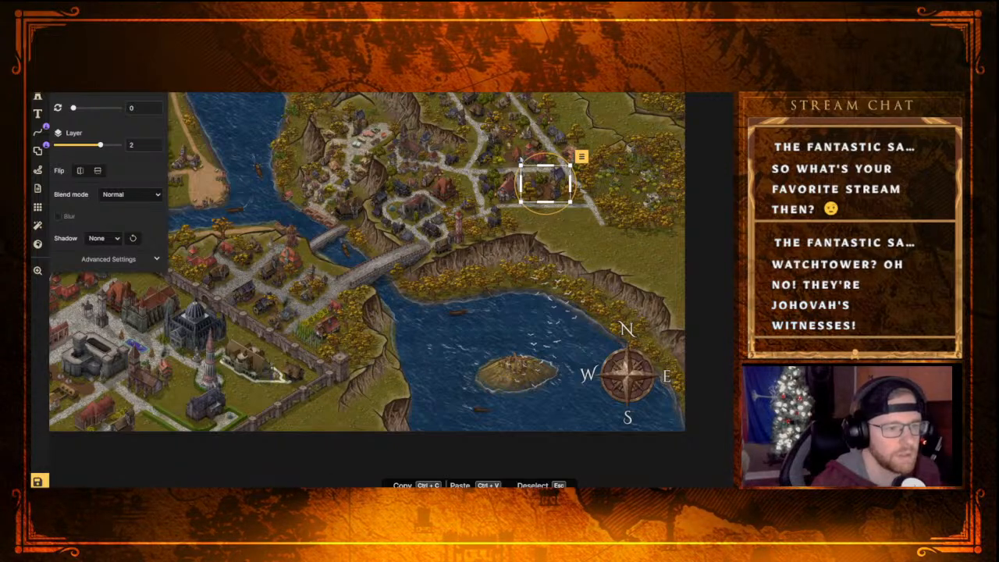
{"action": "left_click", "coordinate": [518, 156]}
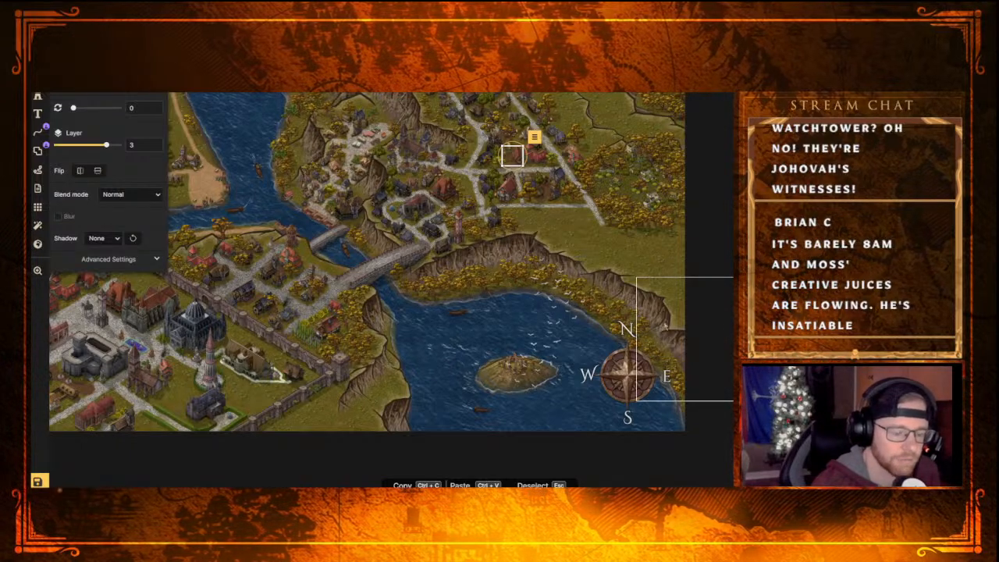
Examine the eastern town and the empty field above the bay's cliffs for space to fill
{"action": "middle_click_drag", "start_coordinate": [246, 102], "coordinate": [288, 158]}
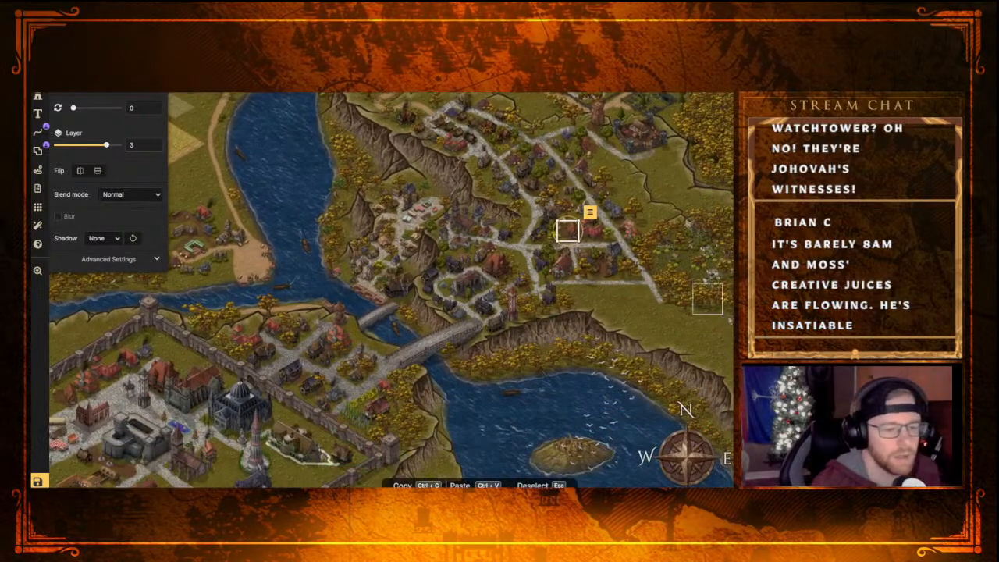
{"action": "middle_click_drag", "start_coordinate": [734, 357], "coordinate": [699, 346]}
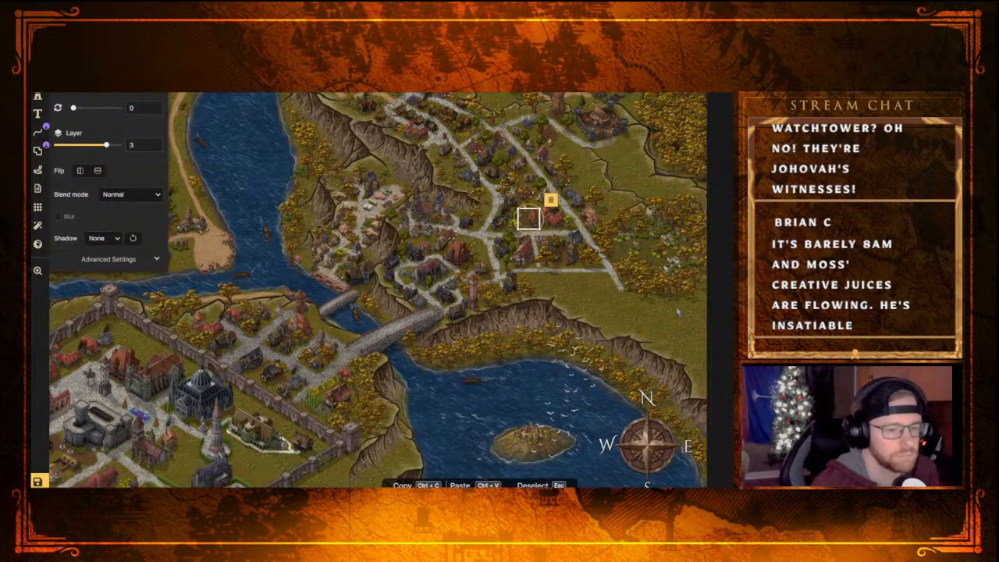
{"action": "scroll", "coordinate": [652, 308], "scroll_direction": "up", "scroll_amount": 5}
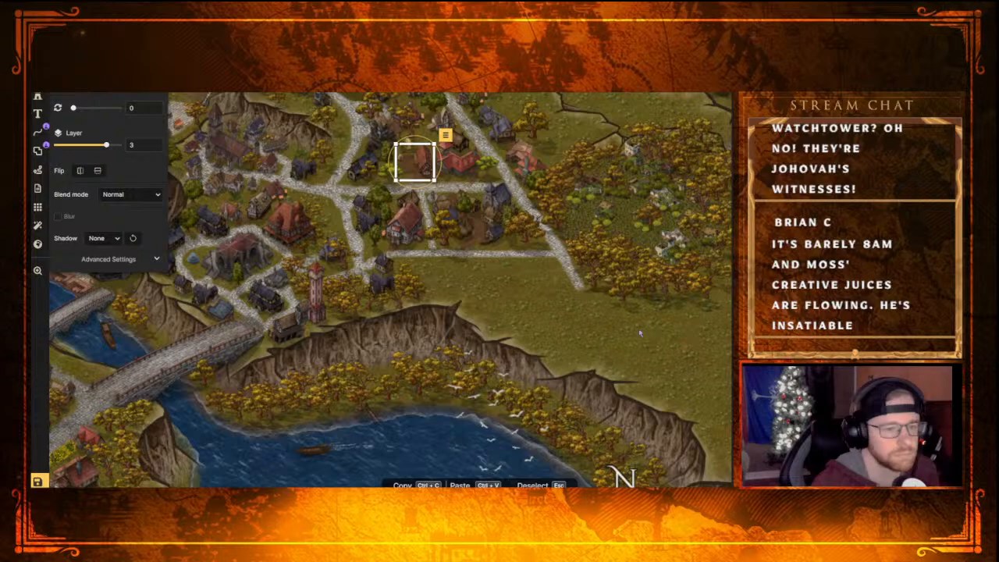
{"action": "scroll", "coordinate": [640, 326], "scroll_direction": "down", "scroll_amount": 3}
{"action": "scroll", "coordinate": [637, 322], "scroll_direction": "down", "scroll_amount": 1}
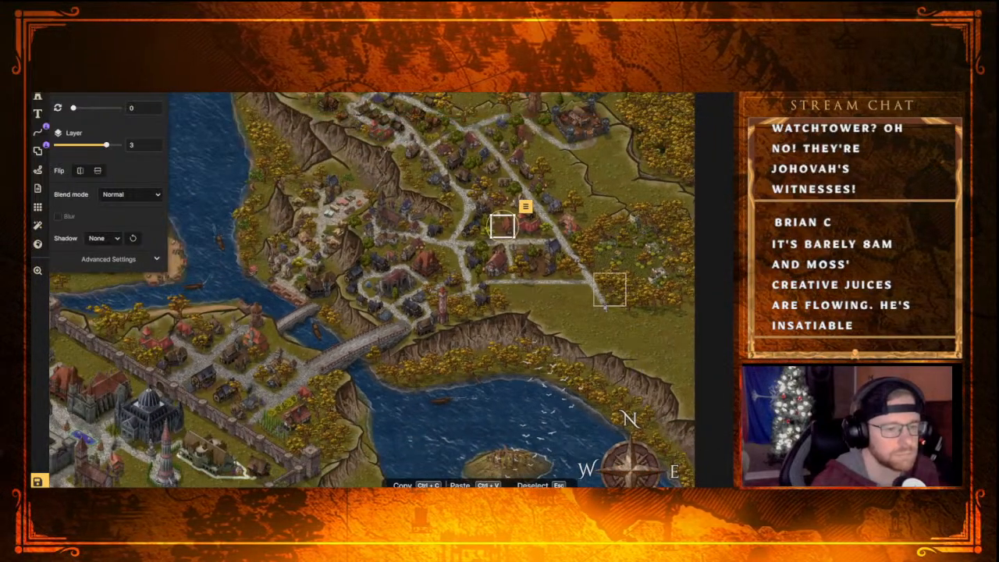
{"action": "scroll", "coordinate": [612, 320], "scroll_direction": "down", "scroll_amount": 2}
{"action": "scroll", "coordinate": [600, 320], "scroll_direction": "down", "scroll_amount": 1}
{"action": "scroll", "coordinate": [593, 326], "scroll_direction": "up", "scroll_amount": 2}
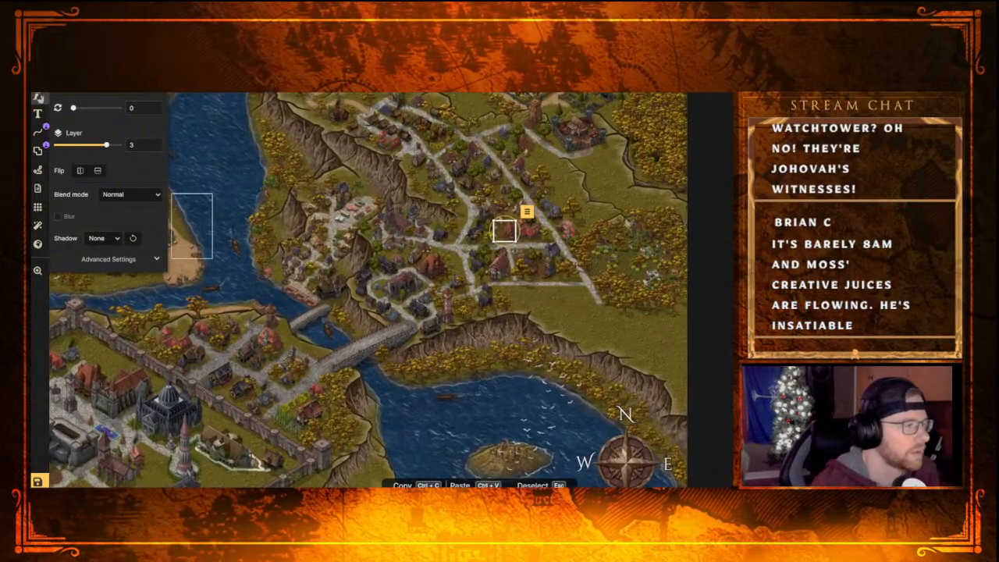
Choose the wooden wall stamp set from the Fantasy Regional category of the stamp catalog
{"action": "key", "text": "Escape"}
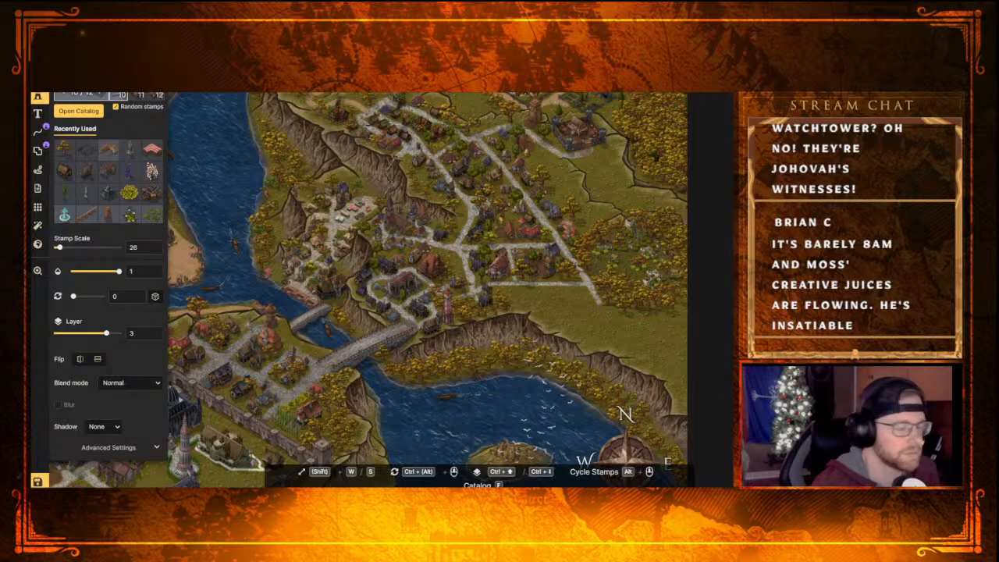
{"action": "key", "text": "f"}
{"action": "scroll", "coordinate": [390, 284], "scroll_direction": "up", "scroll_amount": 5}
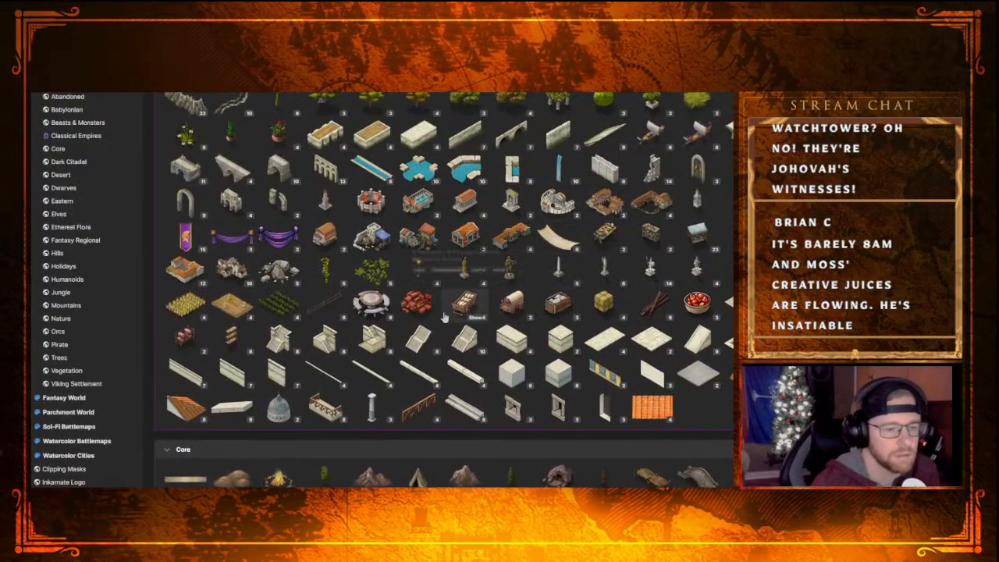
{"action": "scroll", "coordinate": [507, 355], "scroll_direction": "up", "scroll_amount": 5}
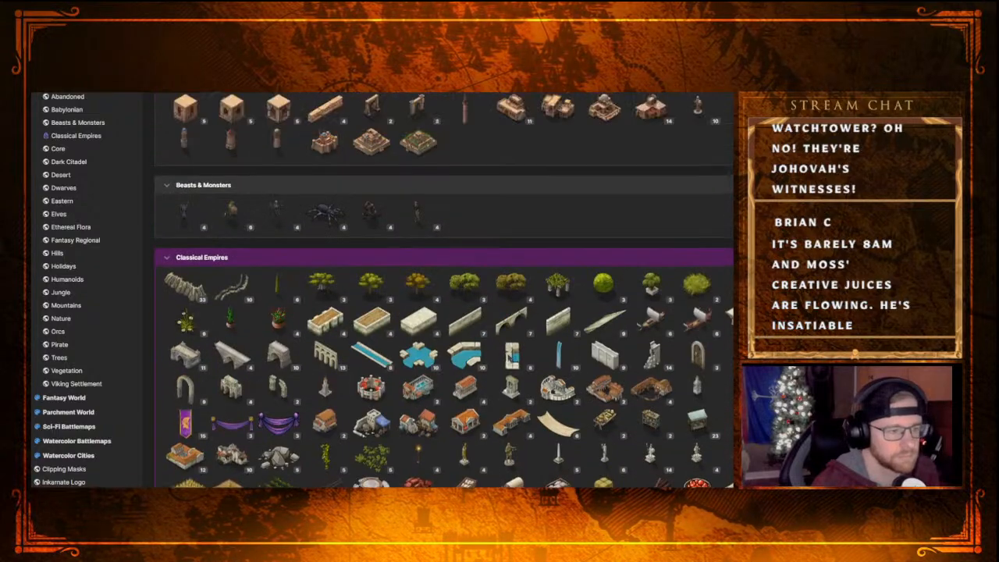
{"action": "scroll", "coordinate": [505, 337], "scroll_direction": "down", "scroll_amount": 10}
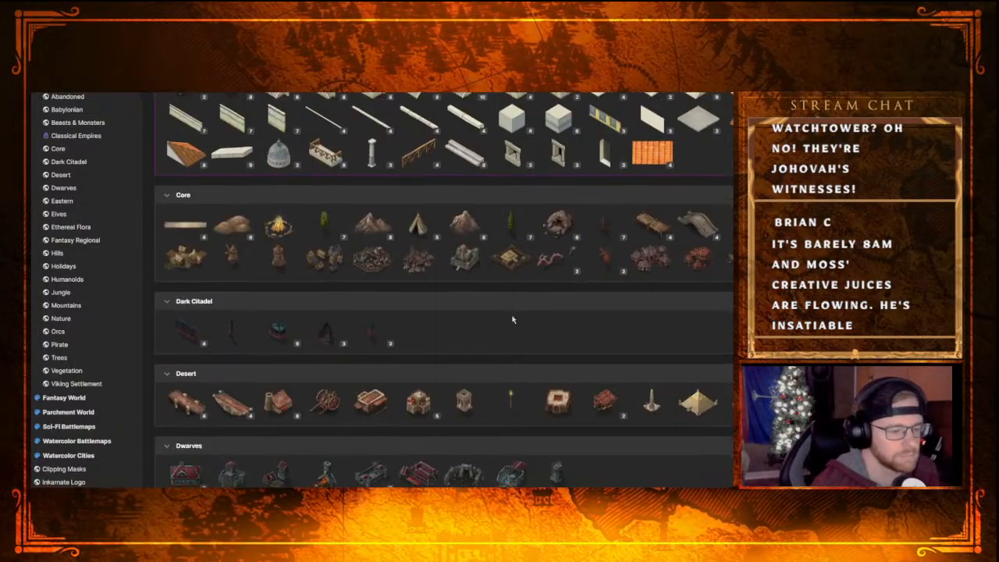
{"action": "scroll", "coordinate": [509, 318], "scroll_direction": "down", "scroll_amount": 6}
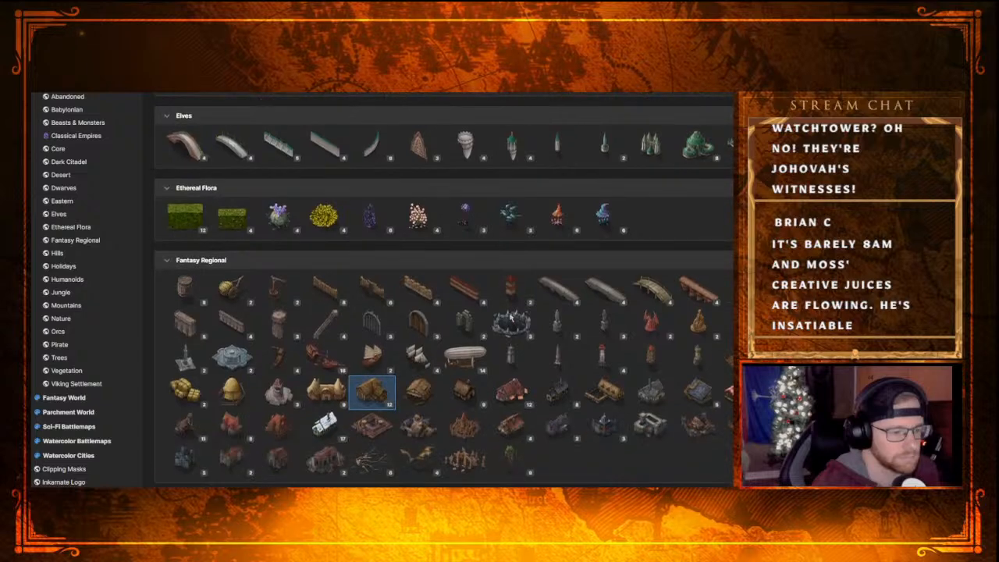
{"action": "left_click", "coordinate": [320, 293]}
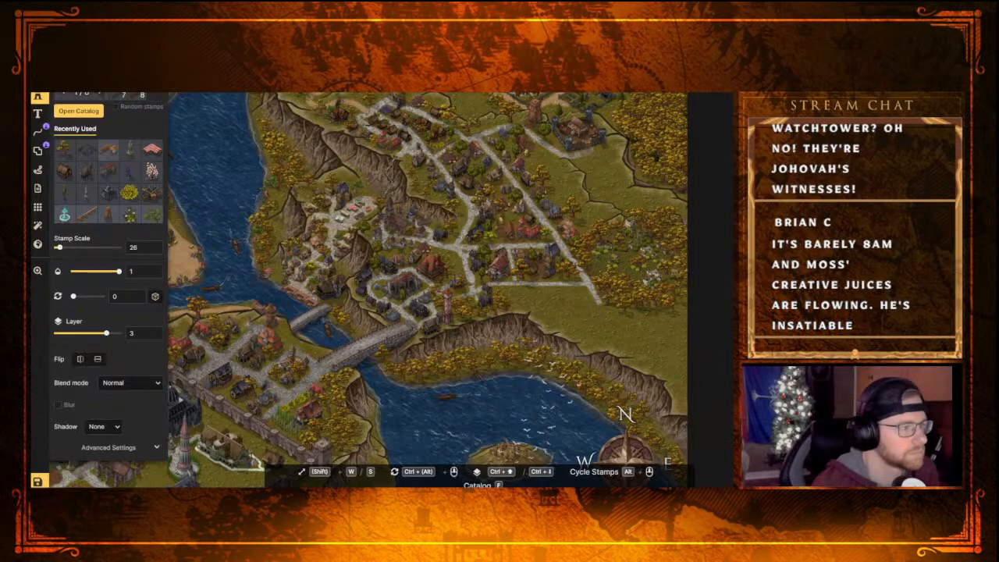
Place straight wooden wall segments end to end, running east from the cliff edge across the open field southeast of the town
{"action": "scroll", "coordinate": [461, 247], "scroll_direction": "up", "scroll_amount": 1, "text": "alt"}
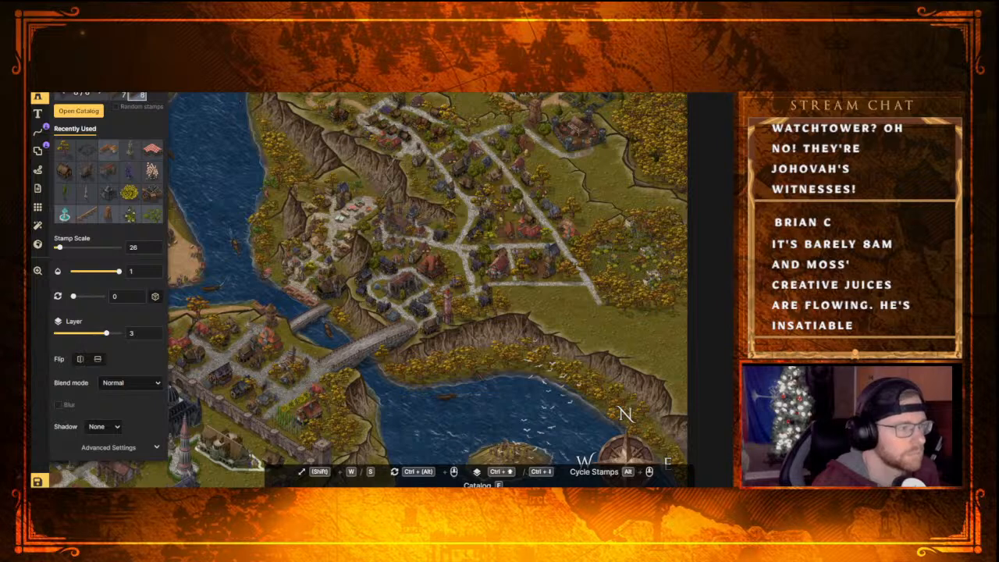
{"action": "scroll", "coordinate": [418, 214], "scroll_direction": "up", "scroll_amount": 3, "text": "alt"}
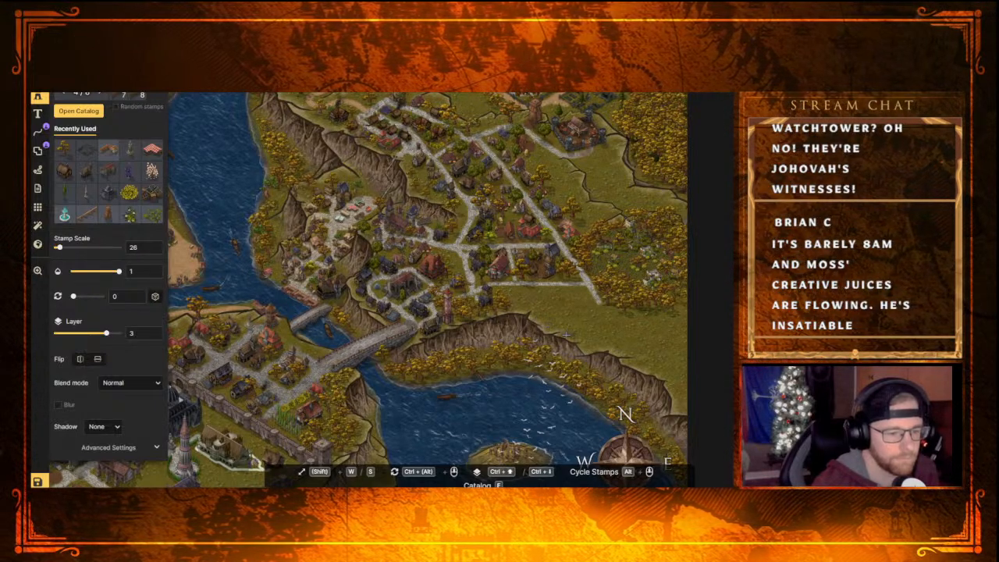
{"action": "scroll", "coordinate": [569, 338], "scroll_direction": "up", "scroll_amount": 3}
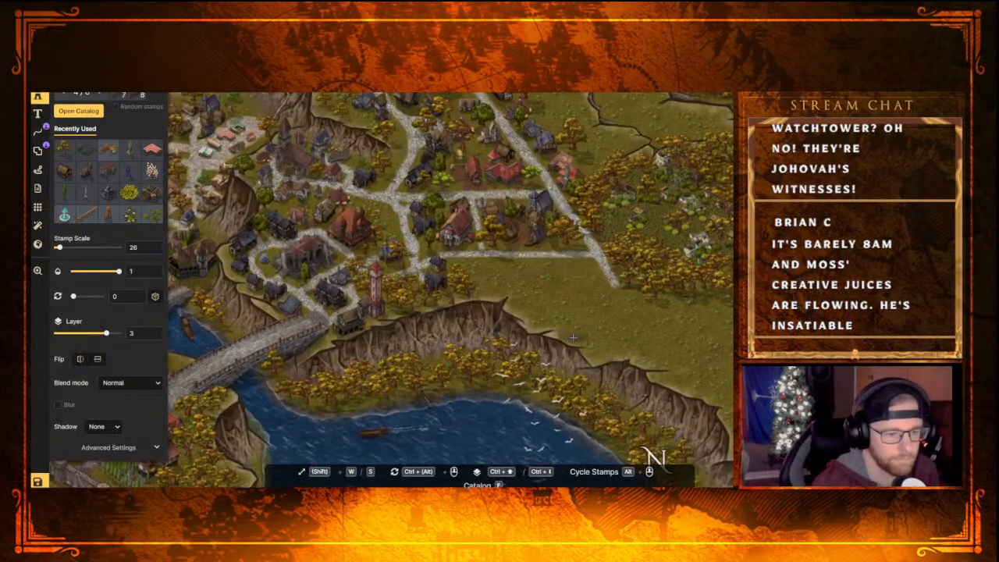
{"action": "left_click", "coordinate": [573, 337]}
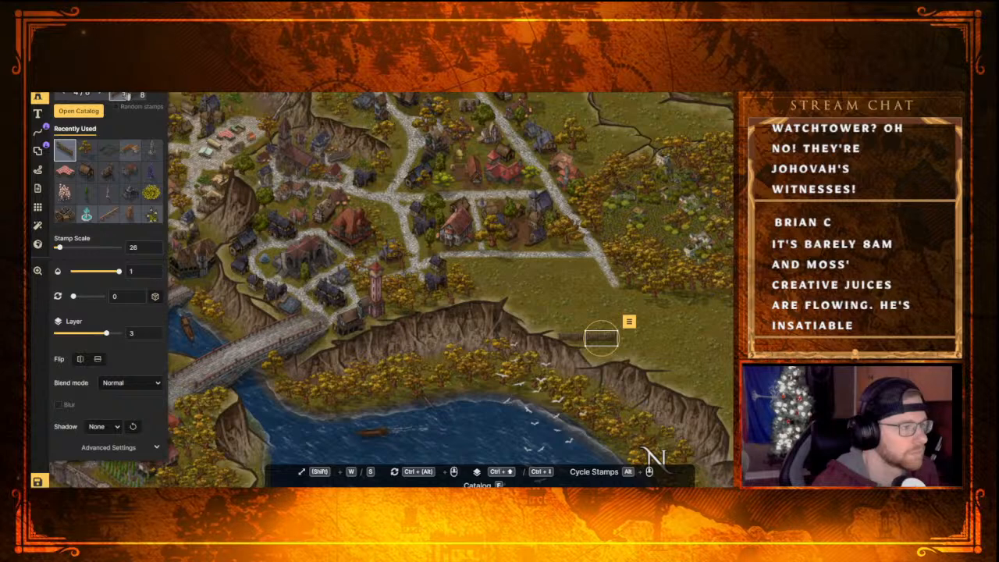
{"action": "left_click", "coordinate": [627, 330]}
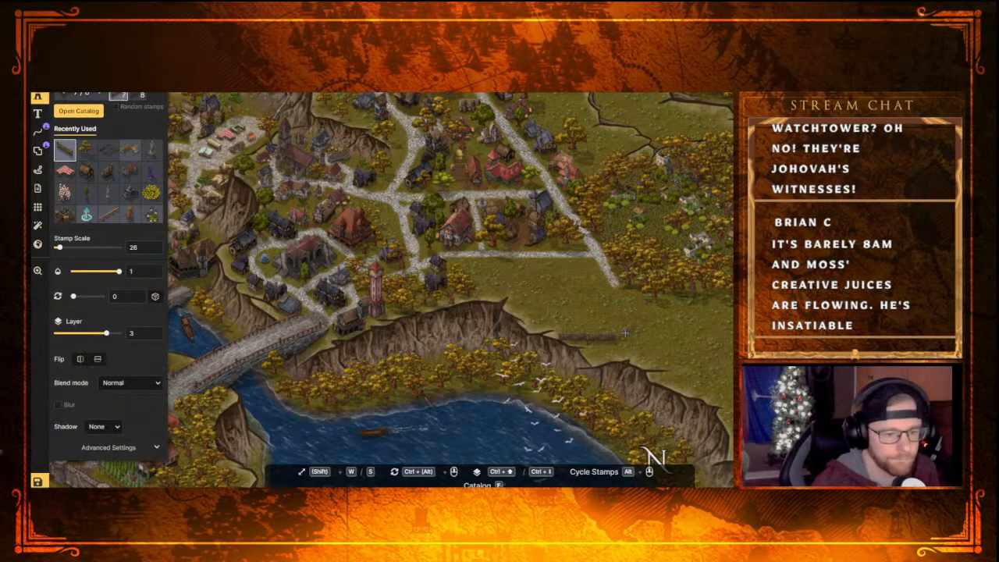
Add a diagonal wooden wall segment at the straight wall's east end and nudge it until the two pieces join
{"action": "left_click", "coordinate": [625, 333]}
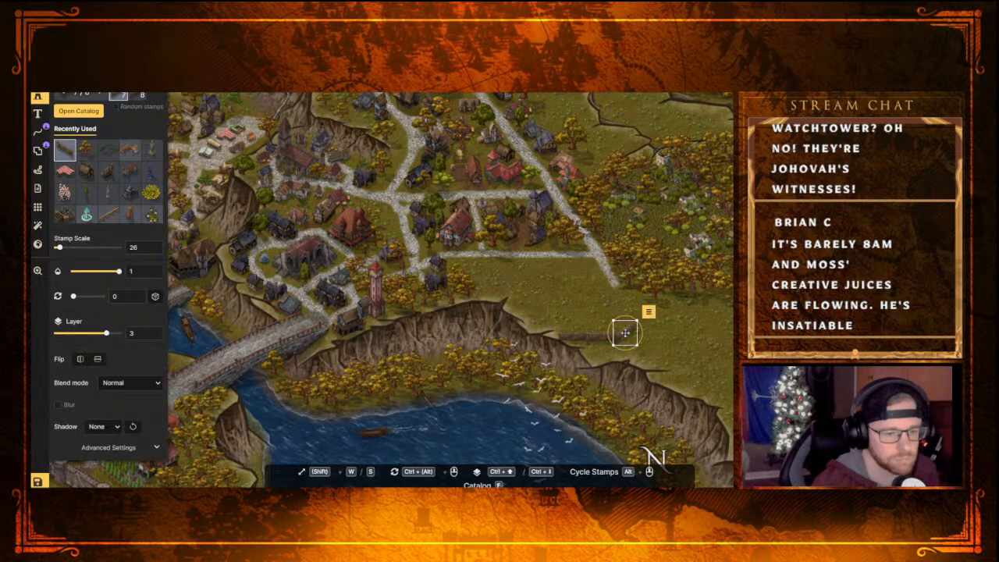
{"action": "left_click", "coordinate": [700, 355]}
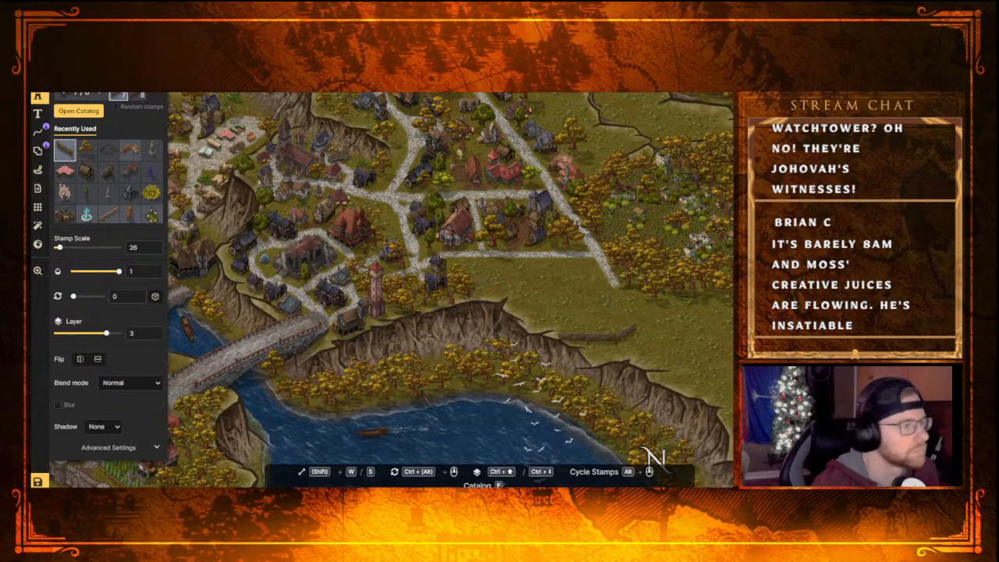
{"action": "left_click", "coordinate": [622, 332]}
{"action": "scroll", "coordinate": [667, 378], "scroll_direction": "up", "scroll_amount": 3}
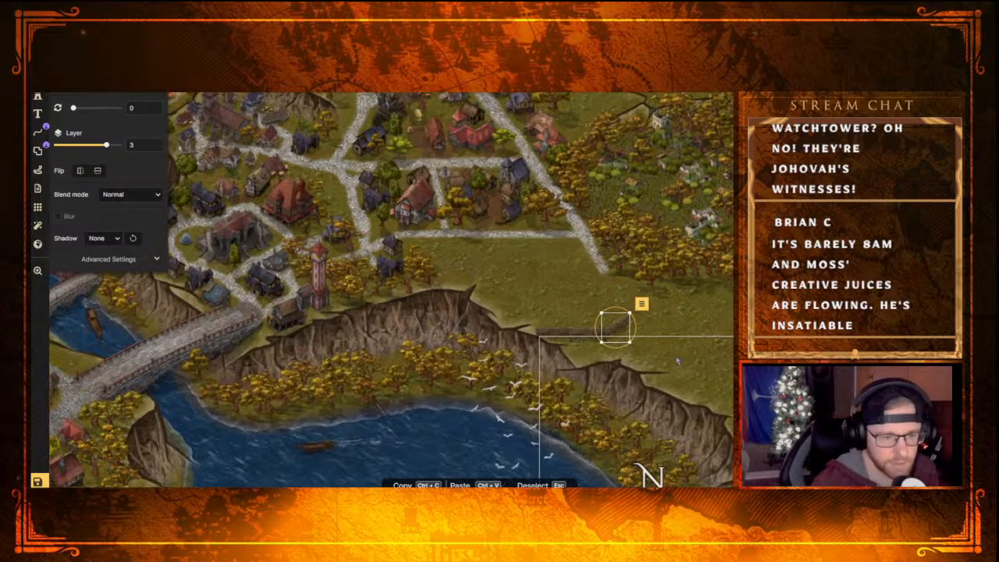
{"action": "scroll", "coordinate": [667, 378], "scroll_direction": "up", "scroll_amount": 1}
{"action": "left_click", "coordinate": [588, 303]}
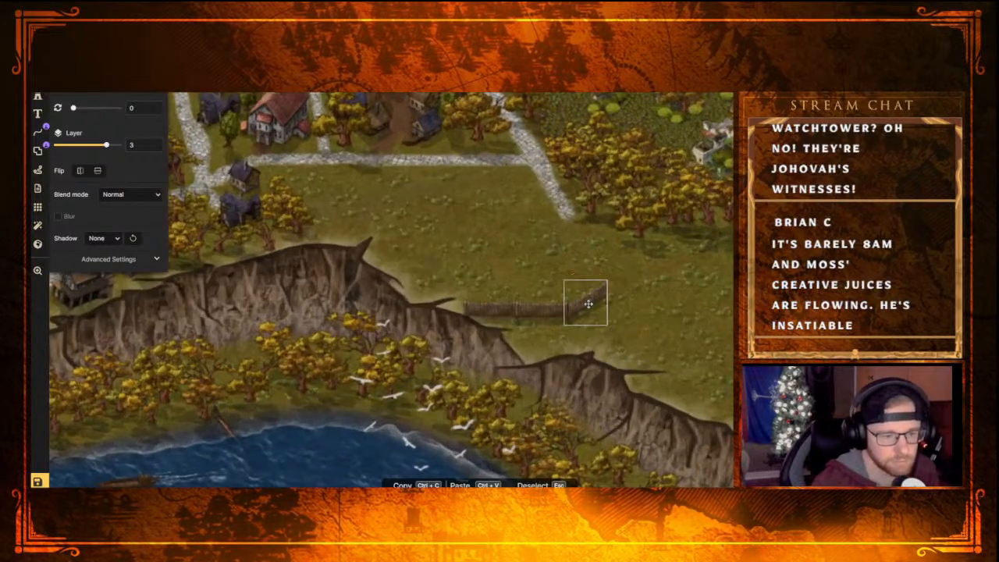
{"action": "left_click_drag", "start_coordinate": [589, 304], "coordinate": [587, 303]}
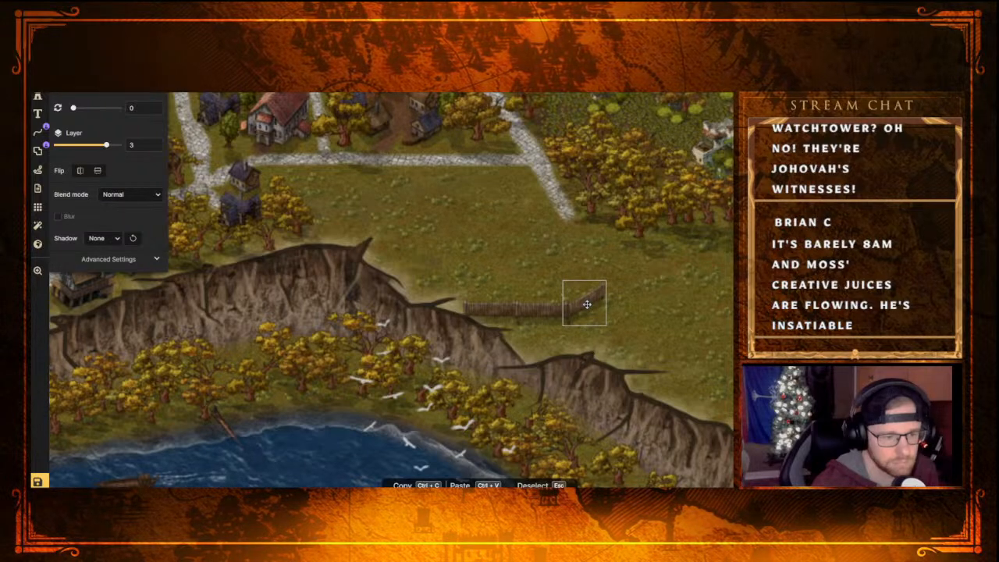
{"action": "left_click_drag", "start_coordinate": [586, 303], "coordinate": [587, 303]}
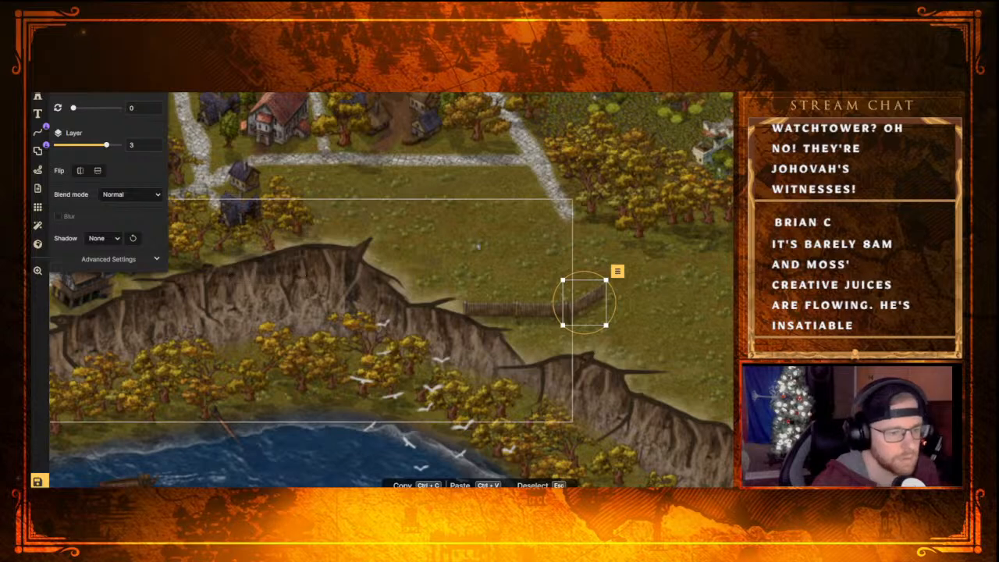
Place a diagonal Wooden Gates stamp from the Fantasy Regional category at the northeast end of the diagonal wall segment
{"action": "left_click", "coordinate": [37, 97]}
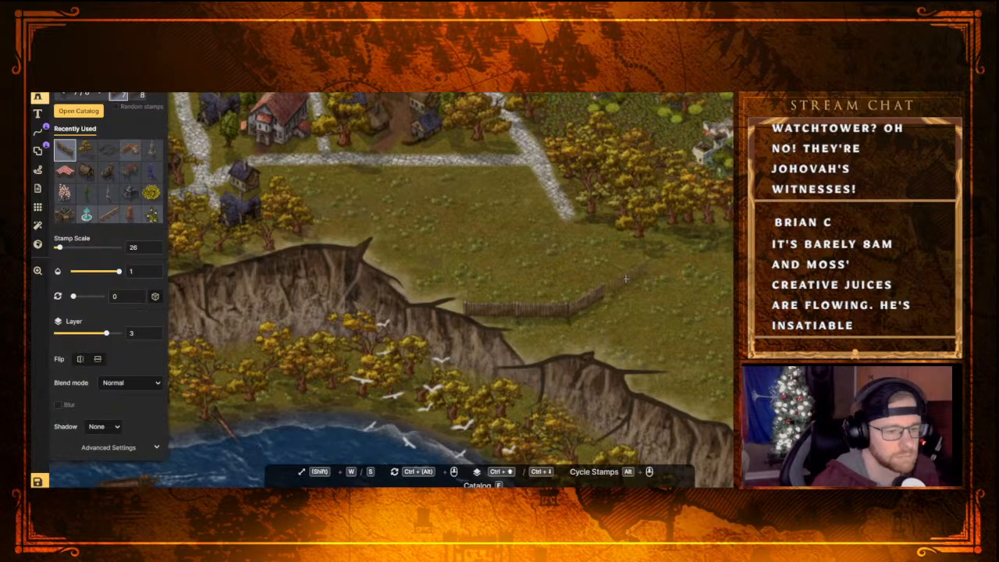
{"action": "key", "text": "f"}
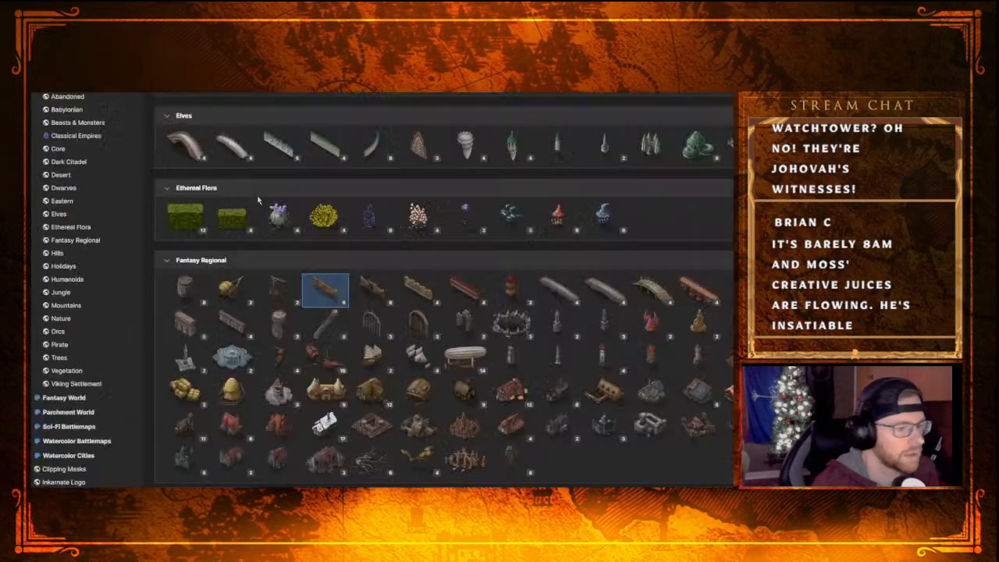
{"action": "scroll", "coordinate": [429, 361], "scroll_direction": "down", "scroll_amount": 5}
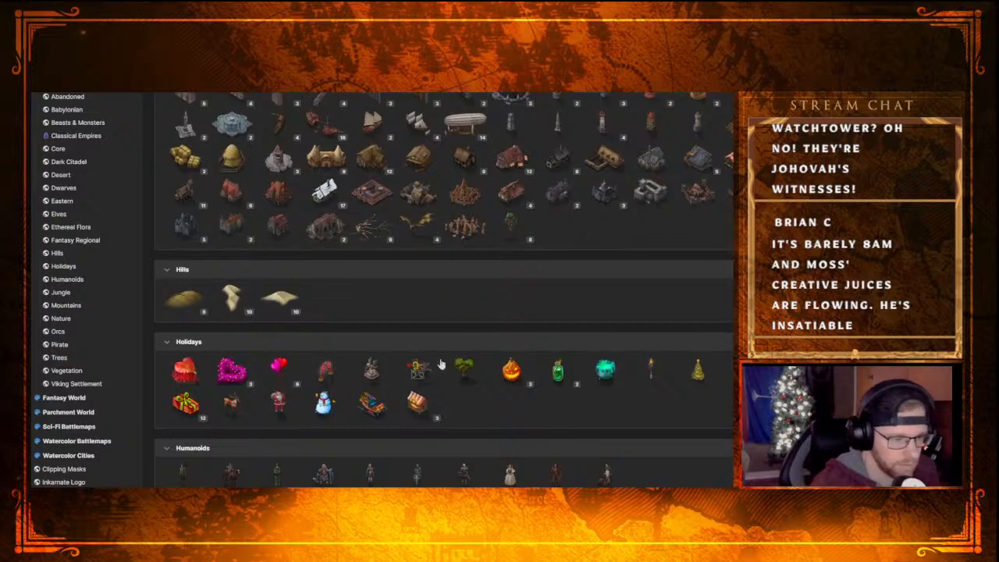
{"action": "scroll", "coordinate": [437, 343], "scroll_direction": "up", "scroll_amount": 5}
{"action": "scroll", "coordinate": [454, 322], "scroll_direction": "up", "scroll_amount": 10}
{"action": "scroll", "coordinate": [460, 324], "scroll_direction": "down", "scroll_amount": 8}
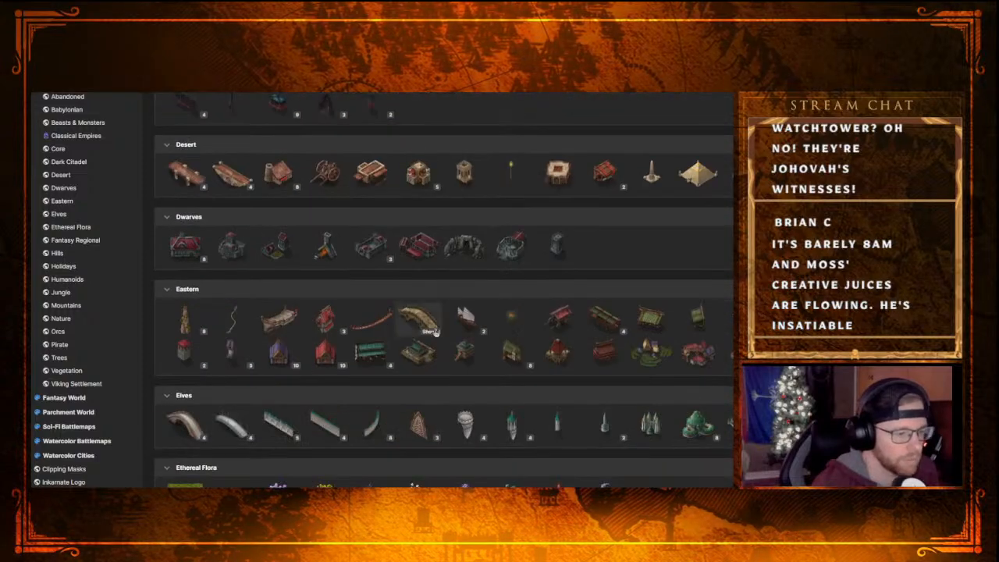
{"action": "scroll", "coordinate": [437, 331], "scroll_direction": "up", "scroll_amount": 10}
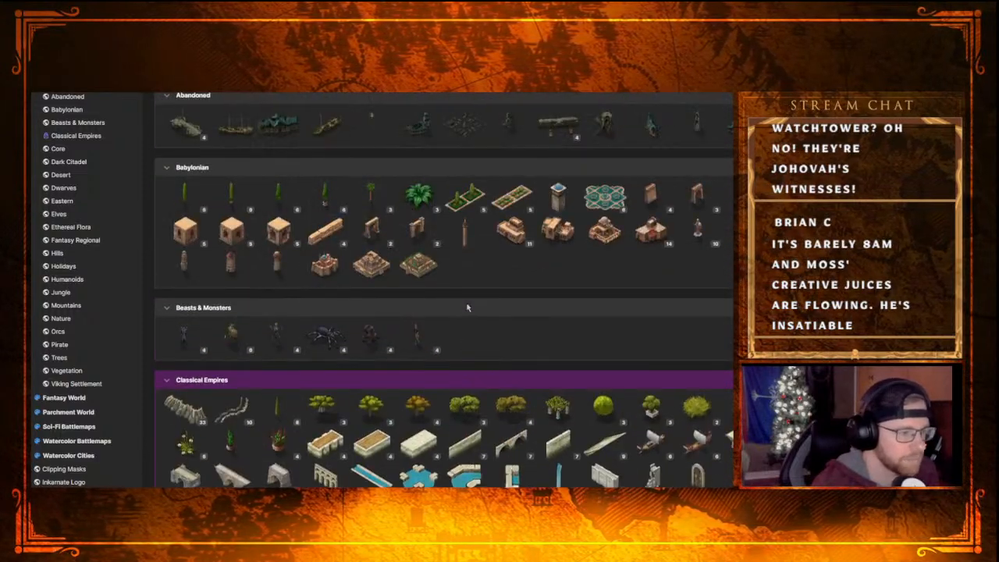
{"action": "scroll", "coordinate": [467, 307], "scroll_direction": "down", "scroll_amount": 10}
{"action": "scroll", "coordinate": [460, 303], "scroll_direction": "down", "scroll_amount": 2}
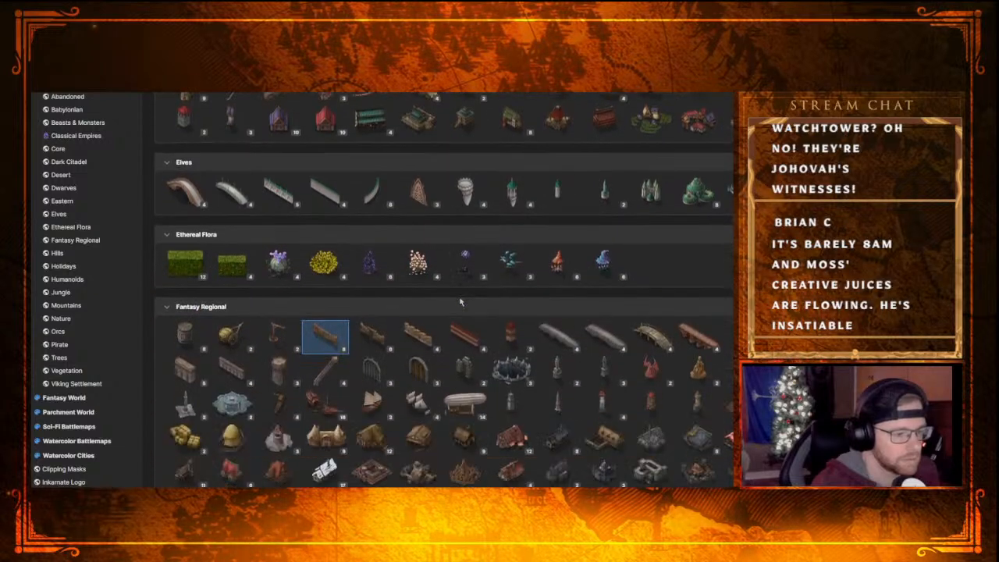
{"action": "left_click", "coordinate": [379, 351]}
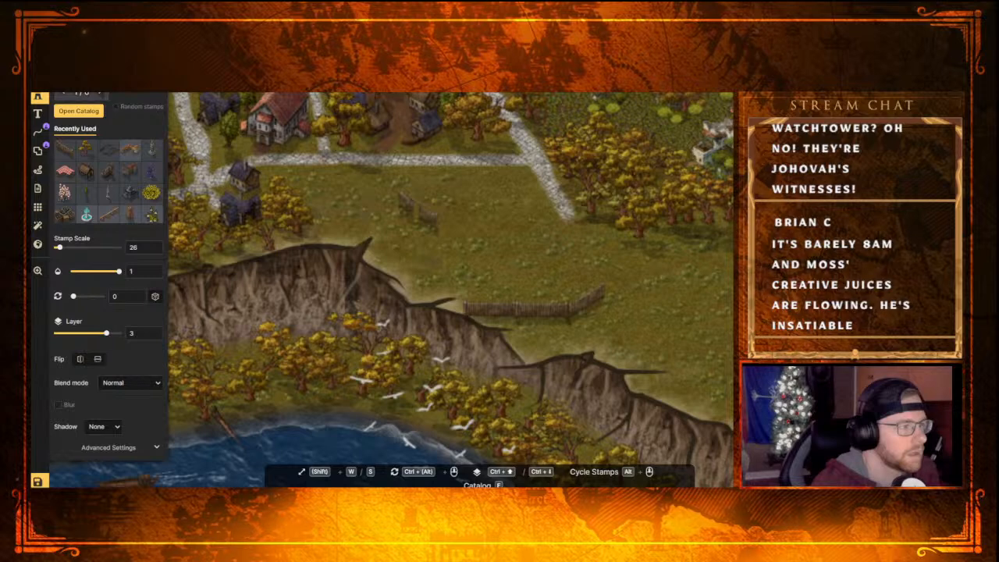
{"action": "scroll", "coordinate": [419, 209], "scroll_direction": "down", "scroll_amount": 1, "text": "alt"}
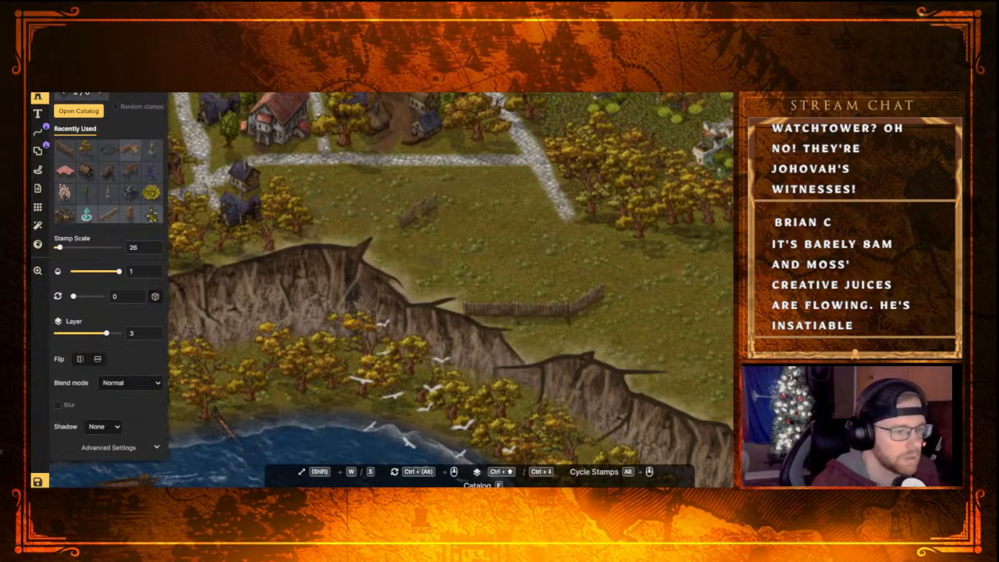
{"action": "left_click", "coordinate": [622, 283]}
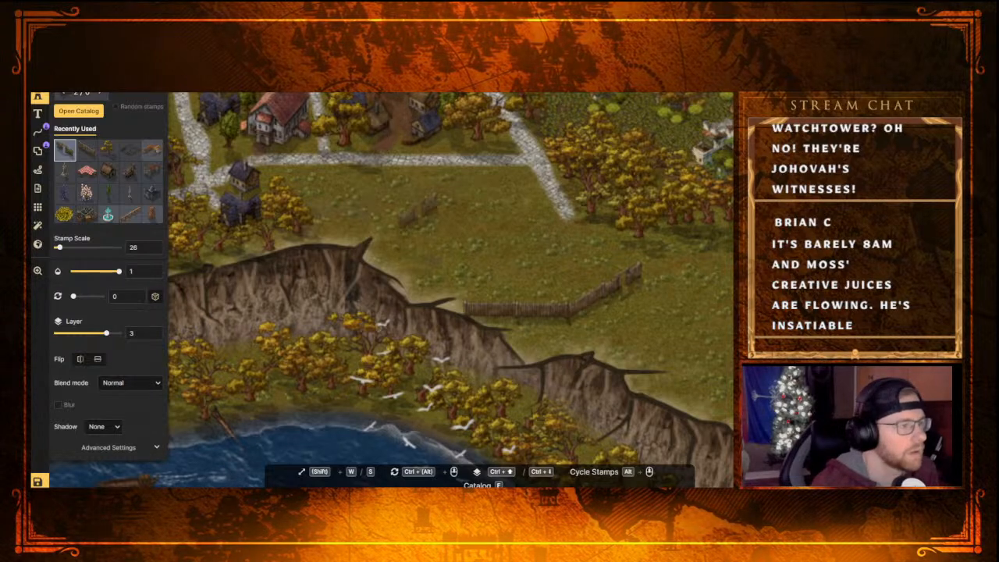
Continue the wooden wall with straight segments running east from the gate toward the map's edge
{"action": "left_click", "coordinate": [86, 150]}
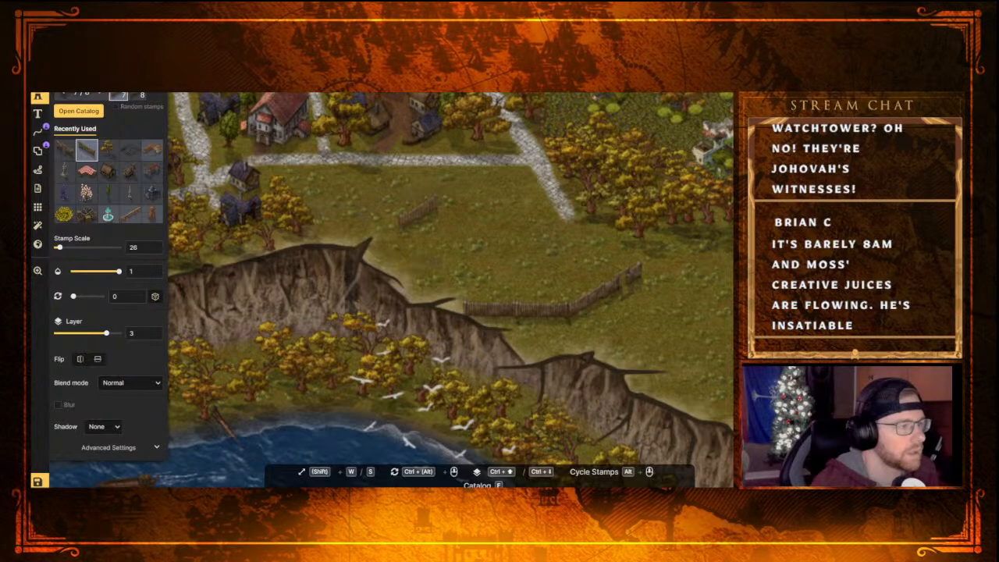
{"action": "left_click", "coordinate": [666, 270]}
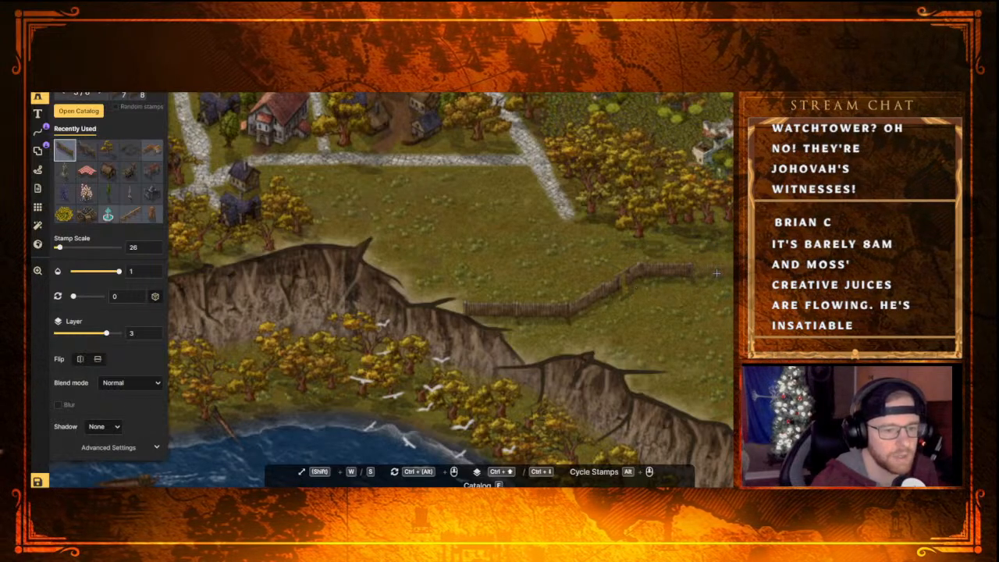
{"action": "left_click", "coordinate": [717, 271]}
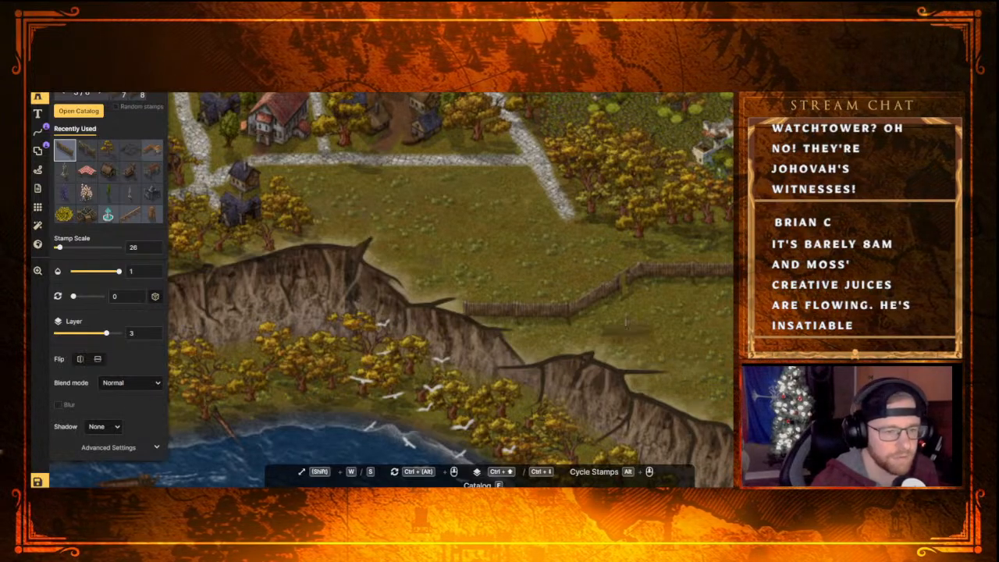
Examine the wooden wall and gate against the surrounding field, town and cliffs
{"action": "scroll", "coordinate": [609, 263], "scroll_direction": "down", "scroll_amount": 3}
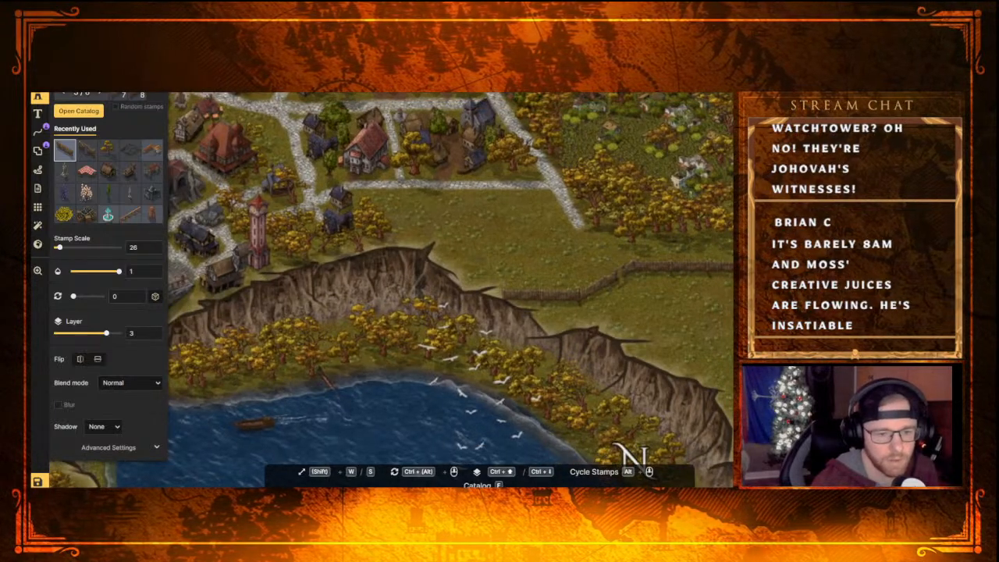
{"action": "scroll", "coordinate": [699, 317], "scroll_direction": "up", "scroll_amount": 1}
{"action": "scroll", "coordinate": [699, 318], "scroll_direction": "up", "scroll_amount": 1}
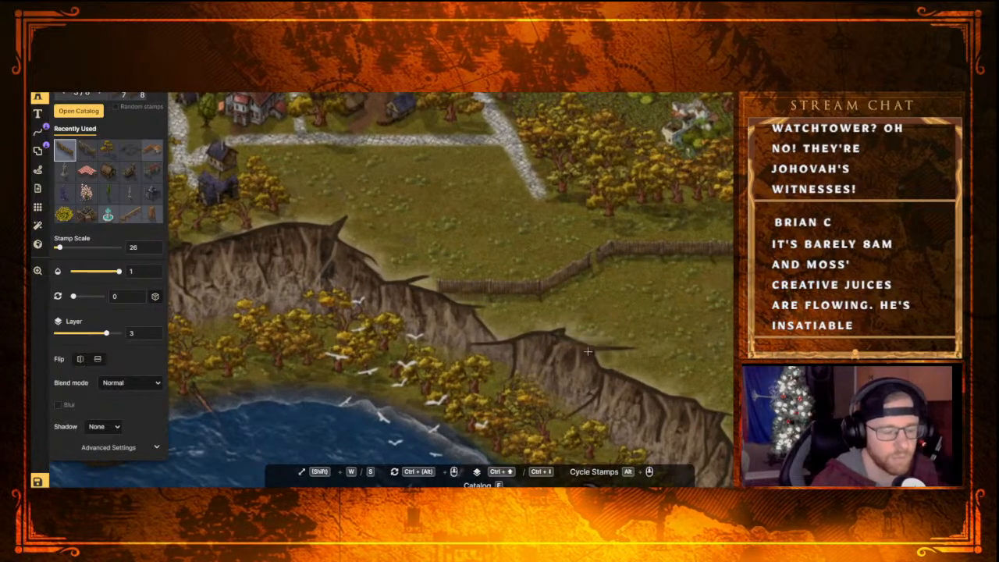
{"action": "scroll", "coordinate": [512, 227], "scroll_direction": "down", "scroll_amount": 3}
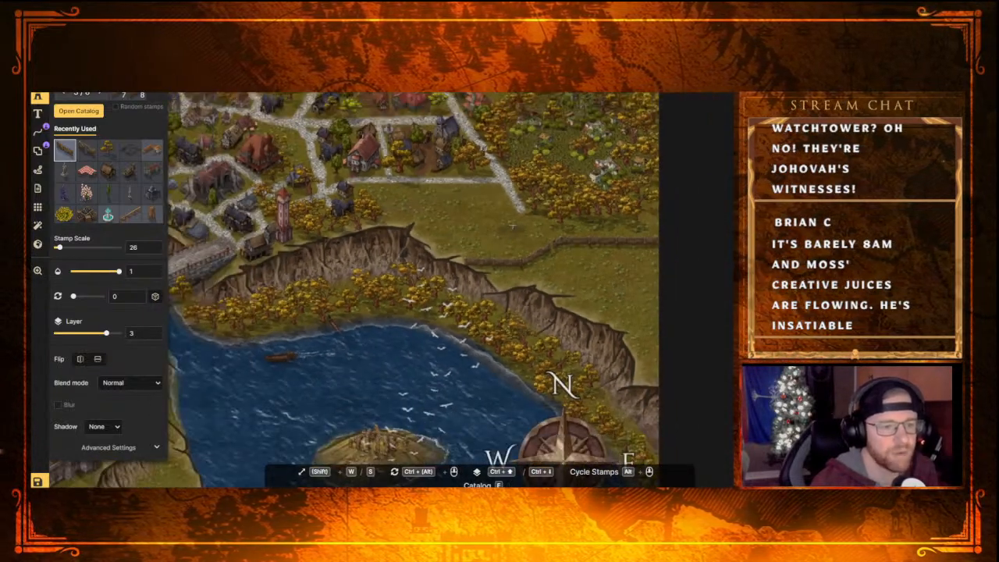
{"action": "scroll", "coordinate": [538, 148], "scroll_direction": "down", "scroll_amount": 1}
{"action": "scroll", "coordinate": [549, 133], "scroll_direction": "up", "scroll_amount": 1}
{"action": "scroll", "coordinate": [549, 132], "scroll_direction": "down", "scroll_amount": 1}
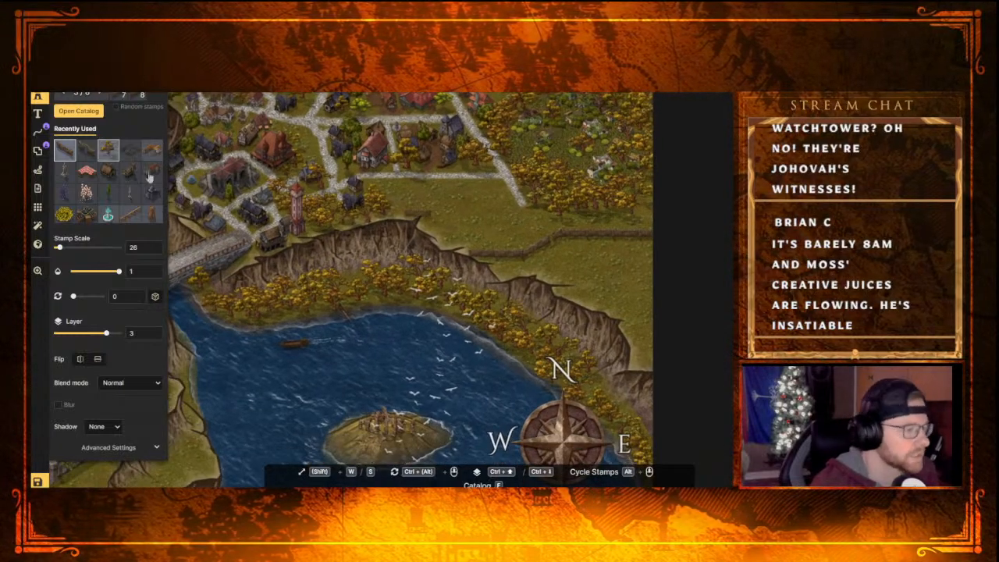
Extend the grey stone road from its southeastern end to the wooden gate, using the texture brush at size 8
{"action": "key", "text": "b"}
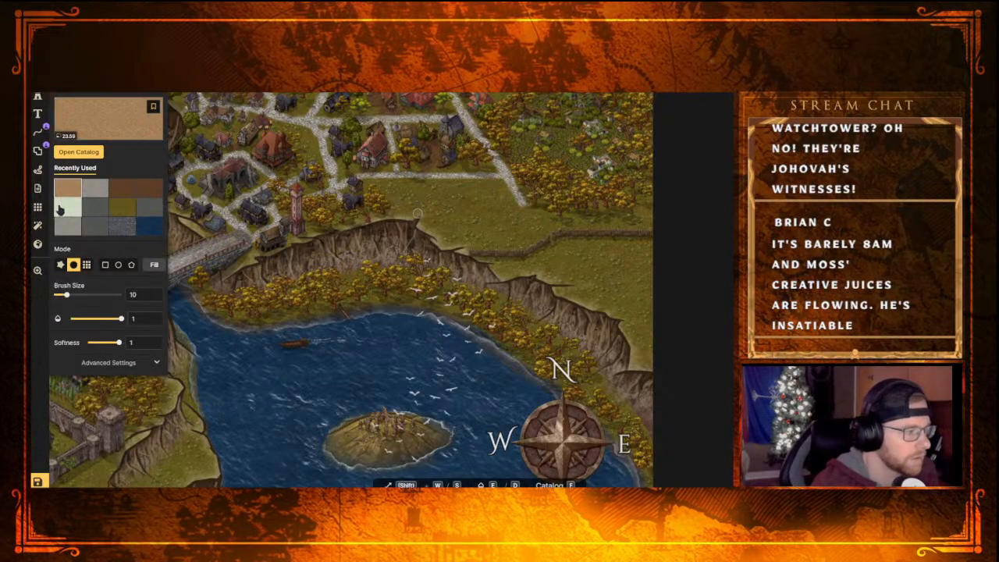
{"action": "left_click", "coordinate": [94, 187]}
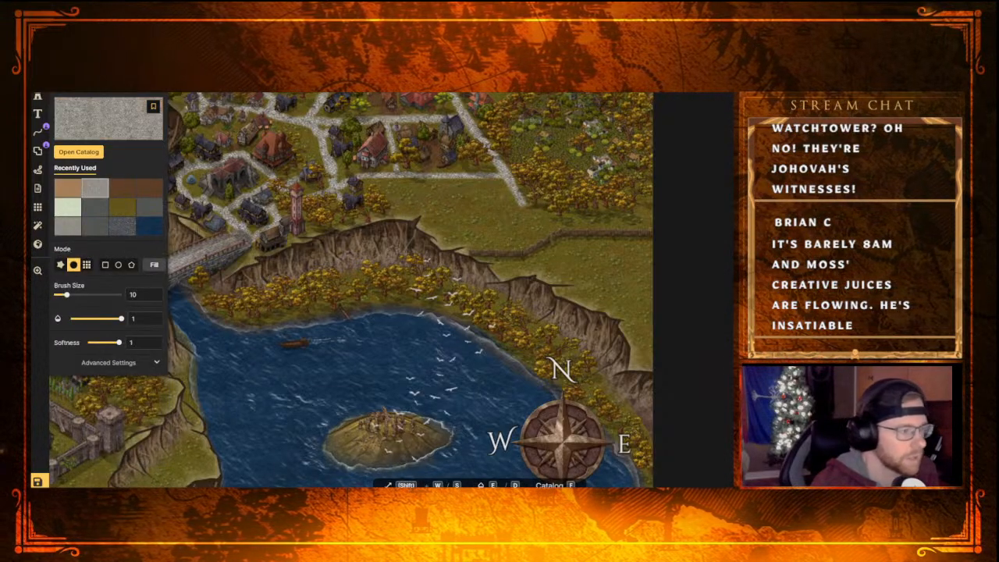
{"action": "scroll", "coordinate": [312, 179], "scroll_direction": "down", "scroll_amount": 1}
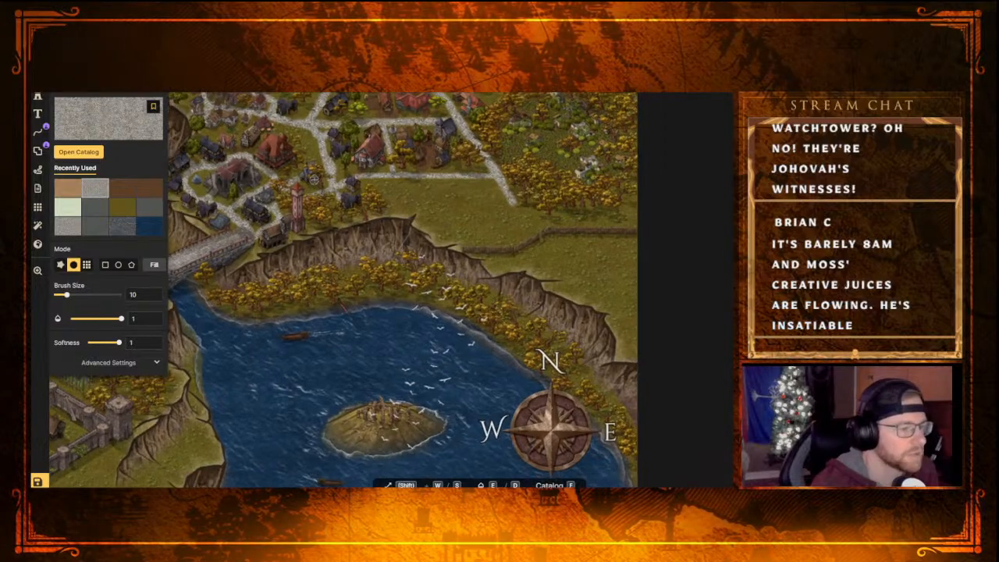
{"action": "scroll", "coordinate": [314, 179], "scroll_direction": "up", "scroll_amount": 1}
{"action": "middle_click_drag", "start_coordinate": [412, 142], "coordinate": [412, 205]}
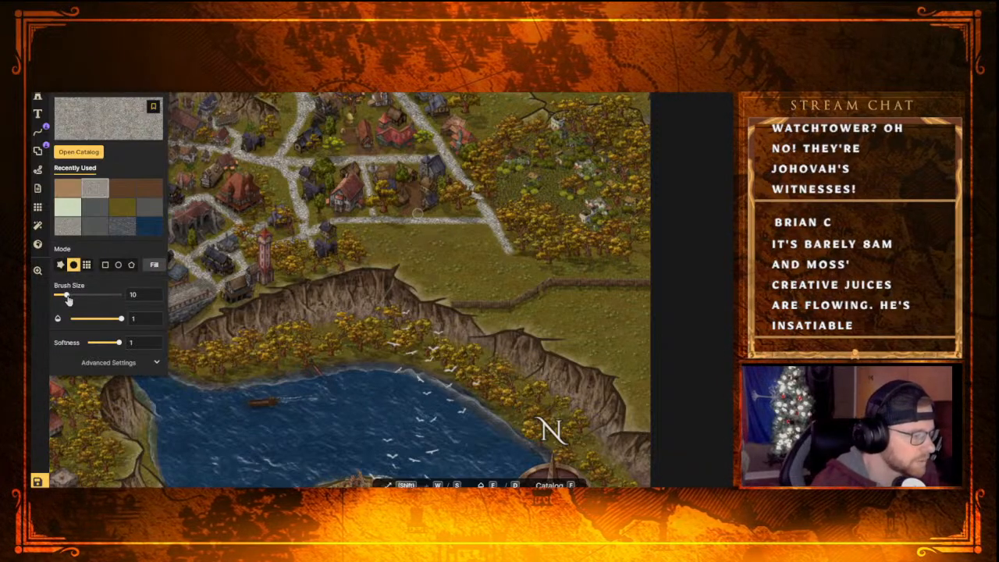
{"action": "left_click_drag", "start_coordinate": [67, 299], "coordinate": [66, 300]}
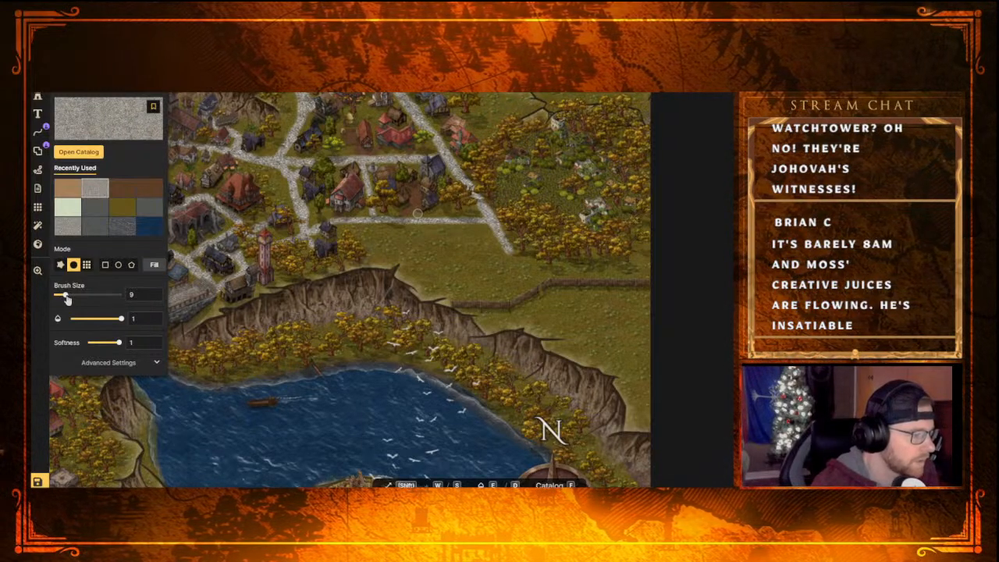
{"action": "left_click_drag", "start_coordinate": [67, 299], "coordinate": [66, 299]}
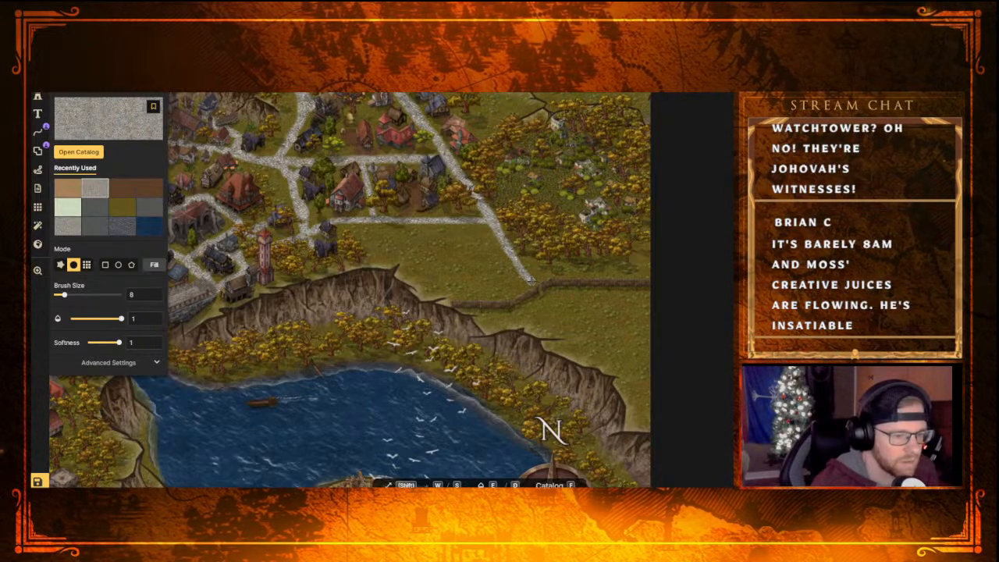
{"action": "left_click_drag", "start_coordinate": [529, 279], "coordinate": [537, 285]}
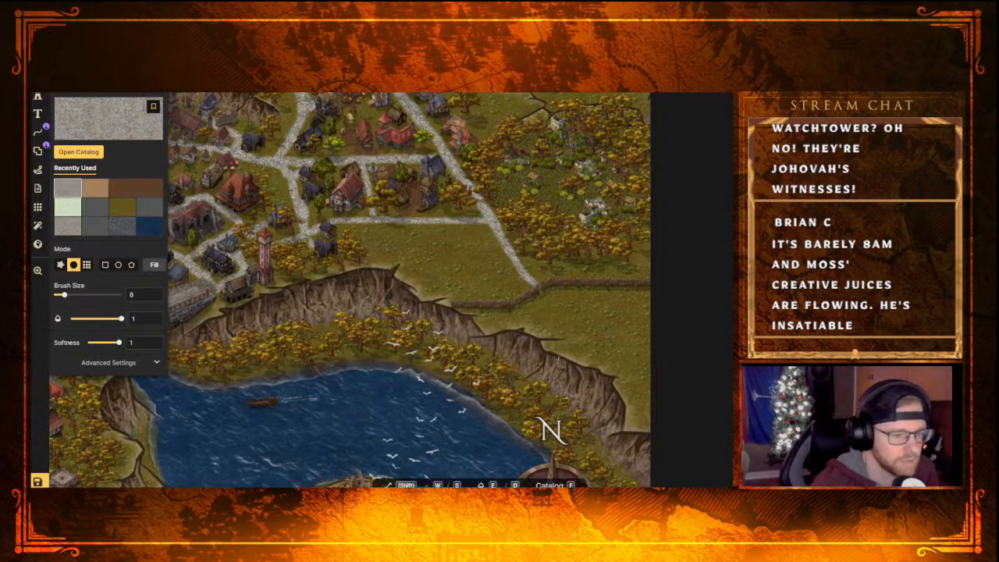
Paint a tan dirt road with the size 8 texture brush from the wooden gate southeast to the map's edge
{"action": "left_click", "coordinate": [96, 195]}
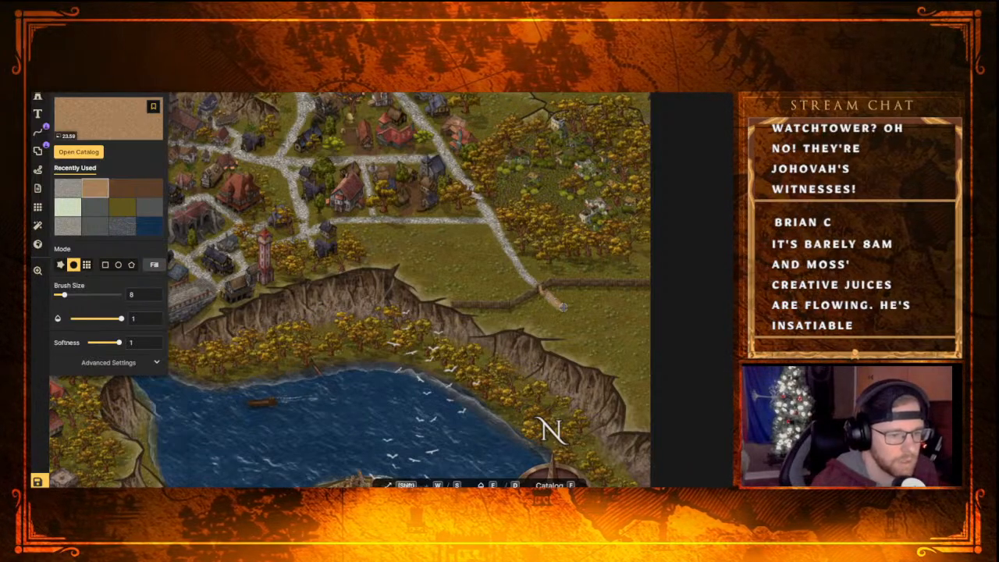
{"action": "left_click_drag", "start_coordinate": [563, 307], "coordinate": [654, 364]}
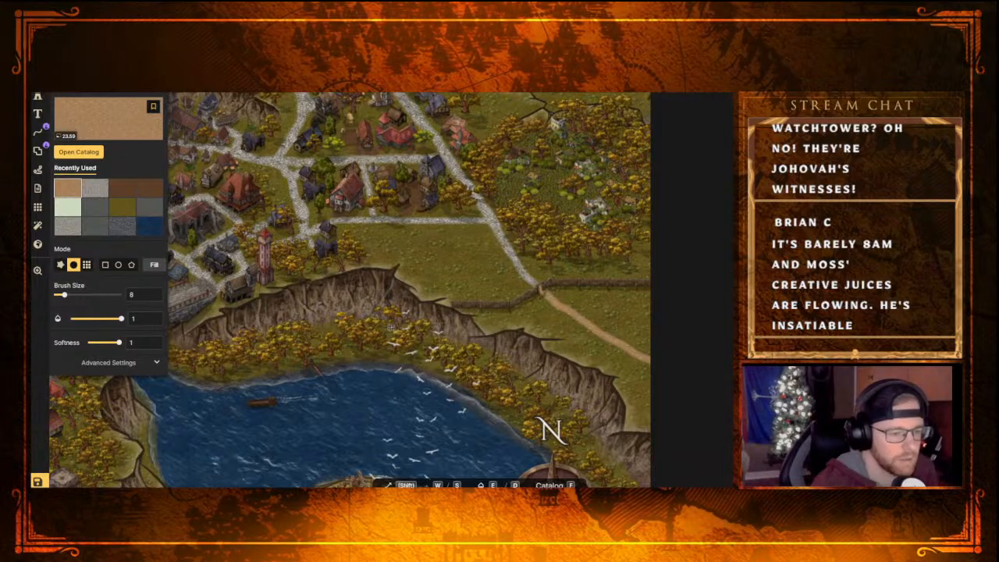
{"action": "scroll", "coordinate": [564, 417], "scroll_direction": "down", "scroll_amount": 3}
{"action": "scroll", "coordinate": [513, 388], "scroll_direction": "up", "scroll_amount": 1}
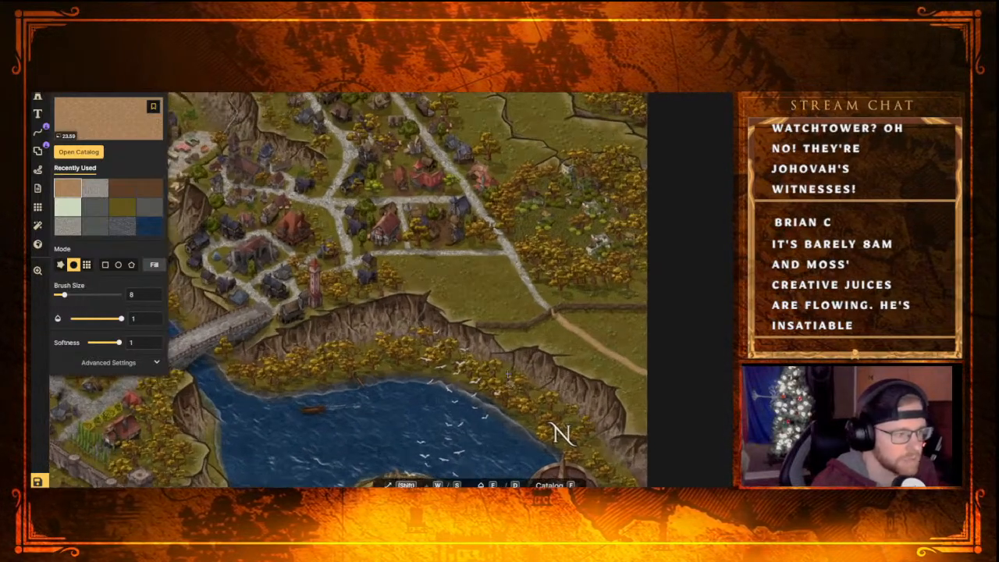
{"action": "middle_click_drag", "start_coordinate": [474, 379], "coordinate": [437, 208]}
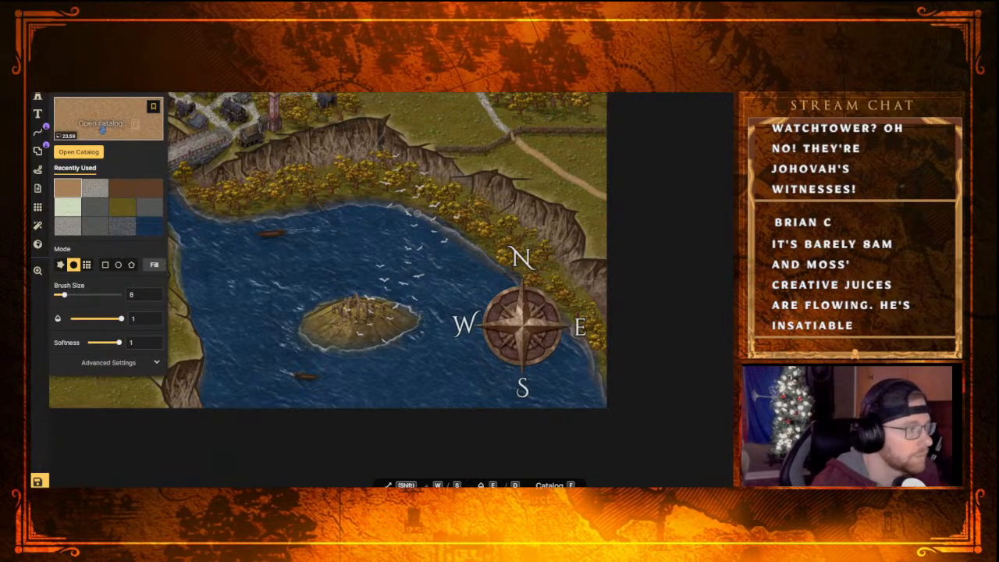
Look through the Eastern, Elves, Dwarves and Fantasy Regional stamp categories for a tower to stand by the gate
{"action": "left_click", "coordinate": [37, 97]}
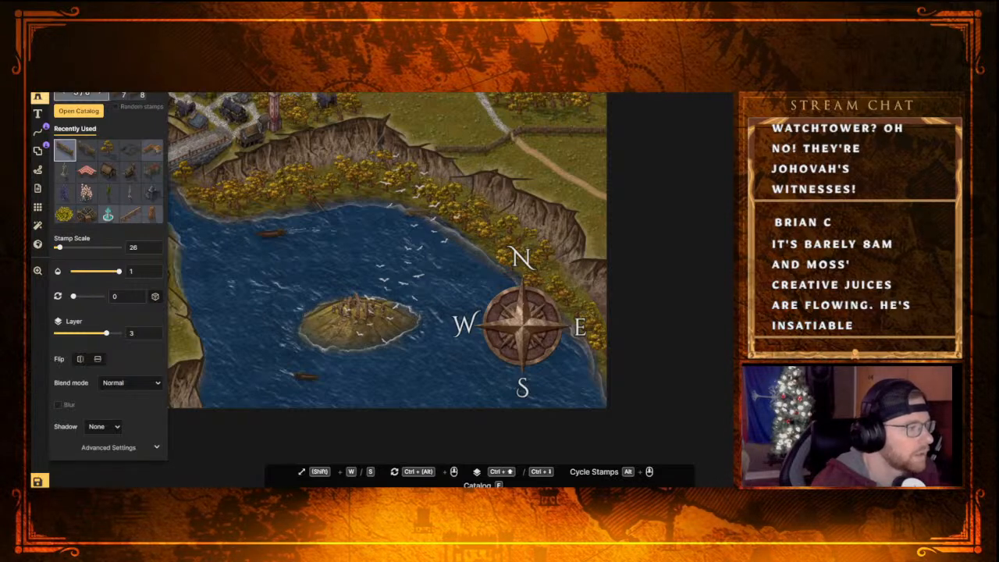
{"action": "left_click", "coordinate": [94, 111]}
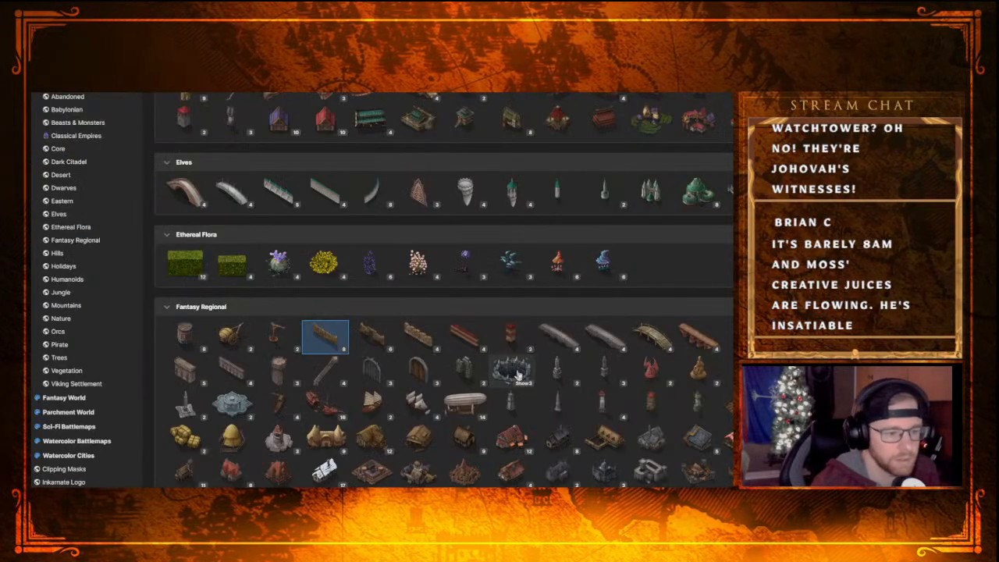
{"action": "scroll", "coordinate": [515, 347], "scroll_direction": "down", "scroll_amount": 3}
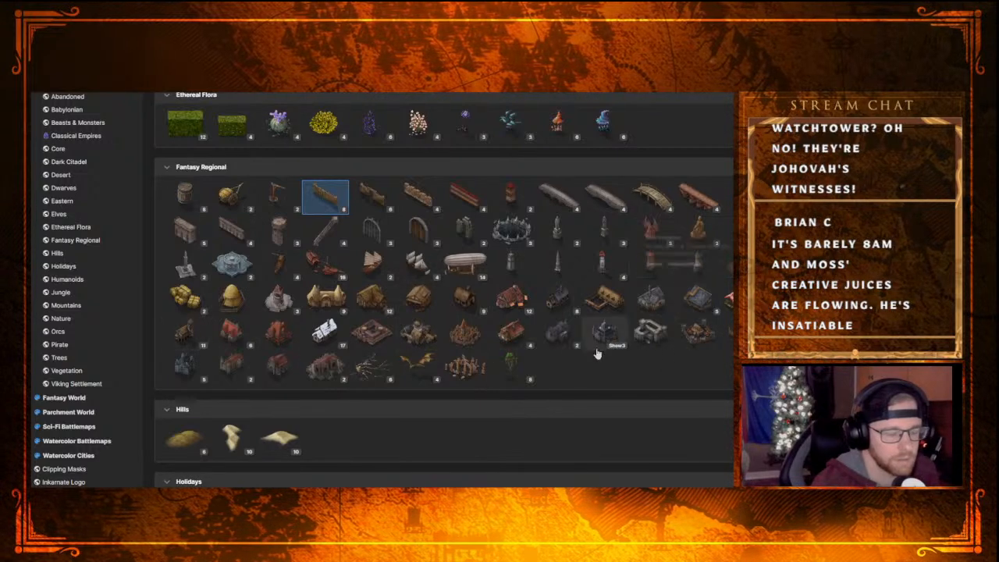
{"action": "scroll", "coordinate": [584, 354], "scroll_direction": "down", "scroll_amount": 4}
{"action": "scroll", "coordinate": [584, 354], "scroll_direction": "up", "scroll_amount": 15}
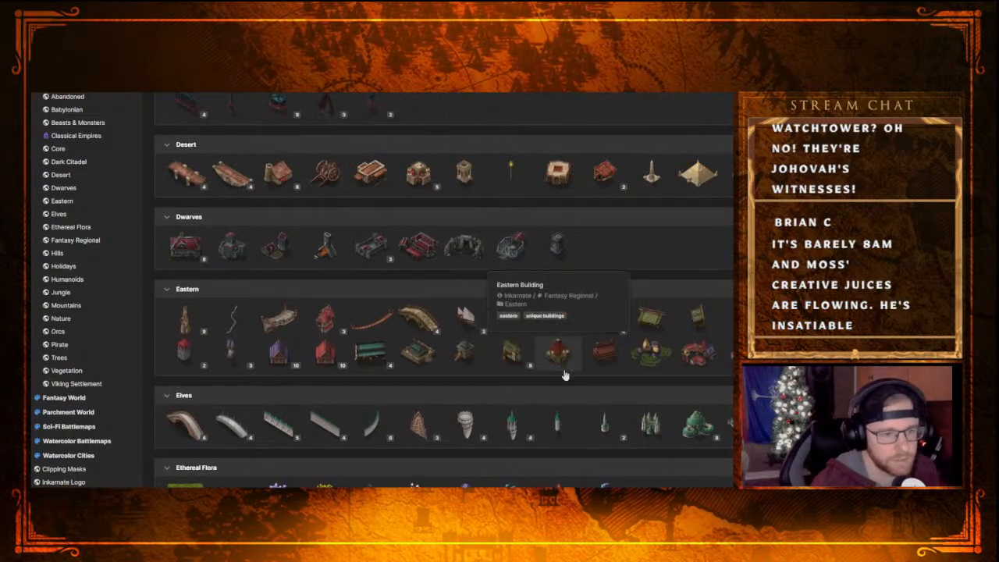
{"action": "scroll", "coordinate": [564, 370], "scroll_direction": "up", "scroll_amount": 1}
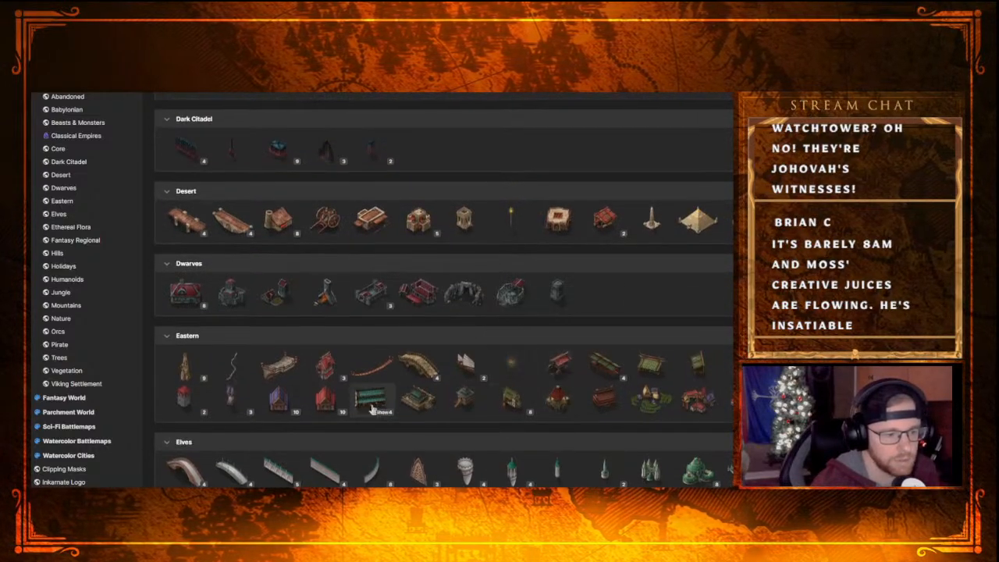
{"action": "scroll", "coordinate": [473, 352], "scroll_direction": "down", "scroll_amount": 2}
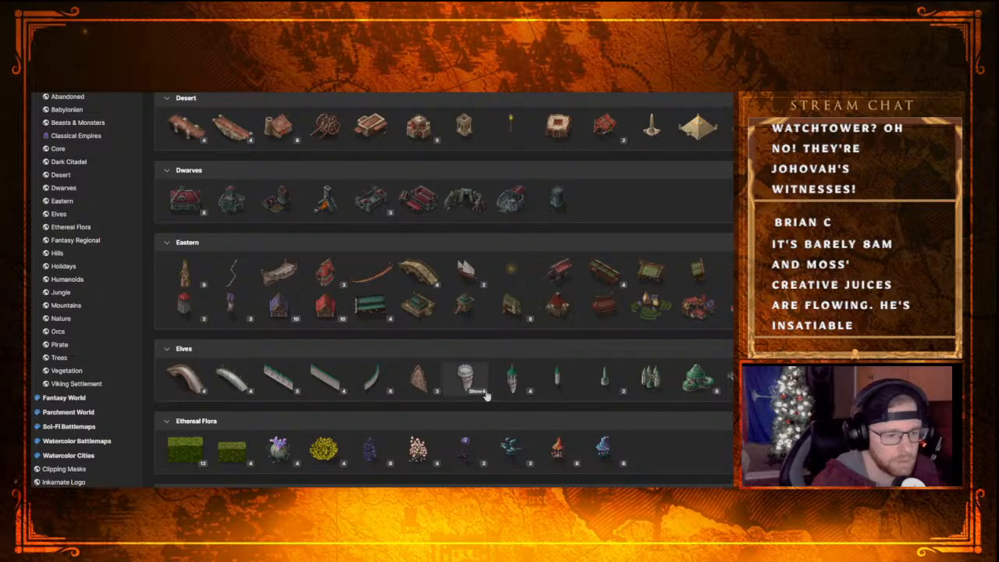
{"action": "scroll", "coordinate": [476, 375], "scroll_direction": "down", "scroll_amount": 7}
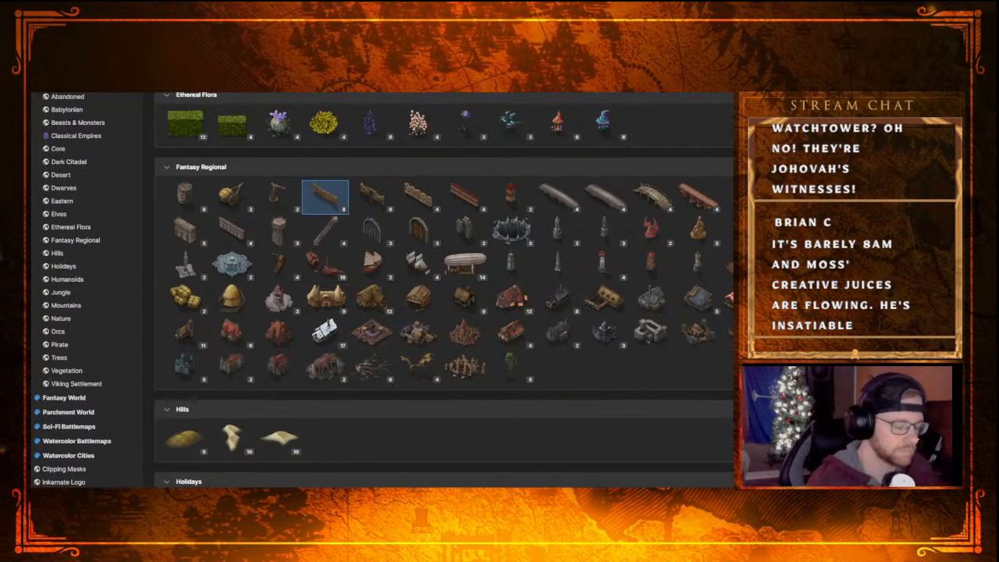
Search the stamp catalog for "tower" and place the second Core tower stamp at scale 26 just west of the wooden gate
{"action": "type", "text": "tower"}
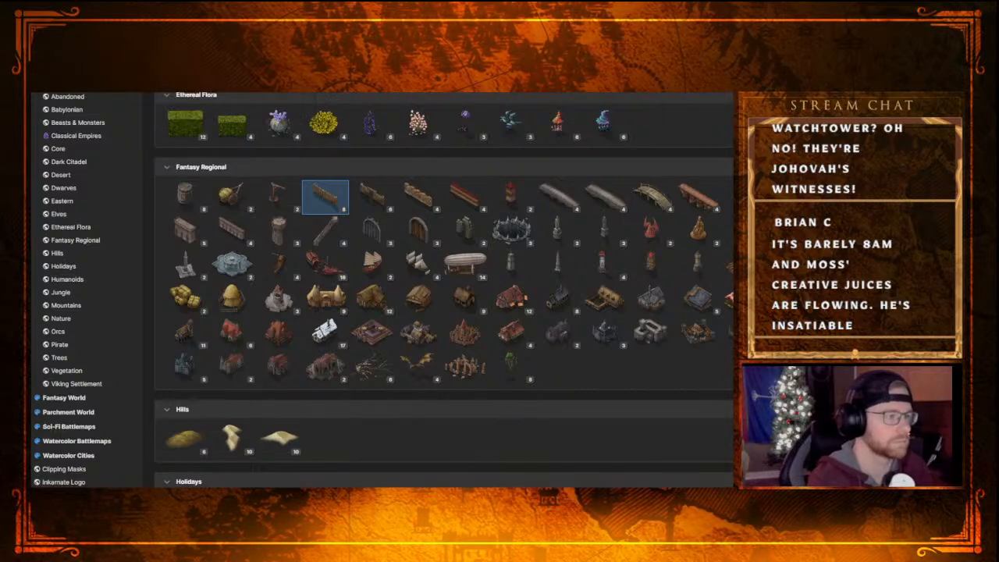
{"action": "key", "text": "Return"}
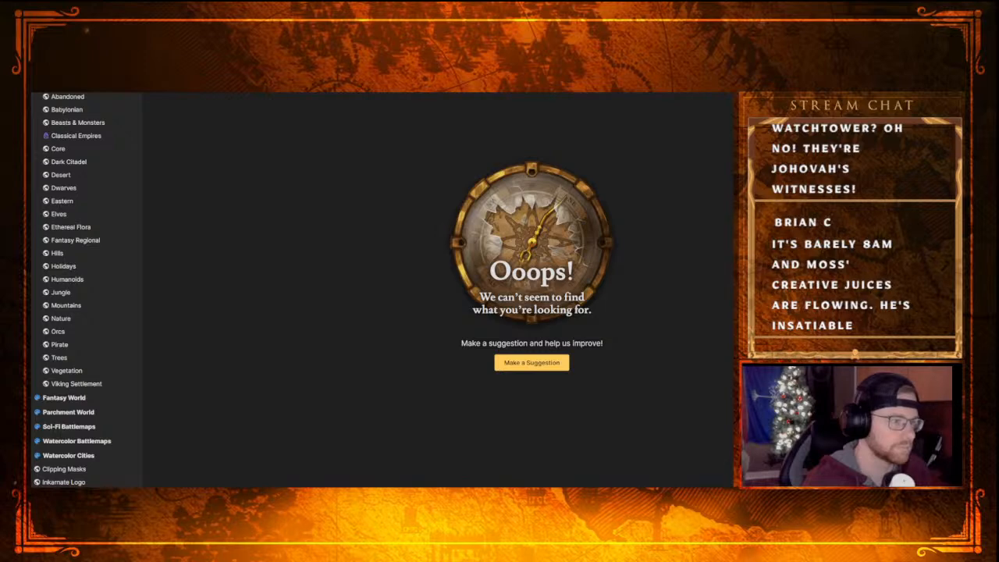
{"action": "key", "text": "BackSpace"}
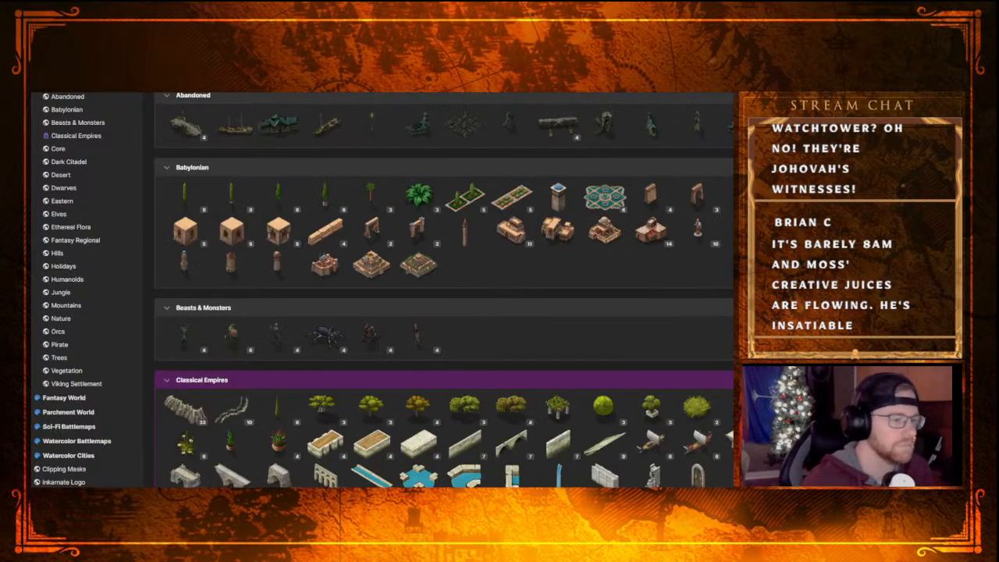
{"action": "type", "text": "tower"}
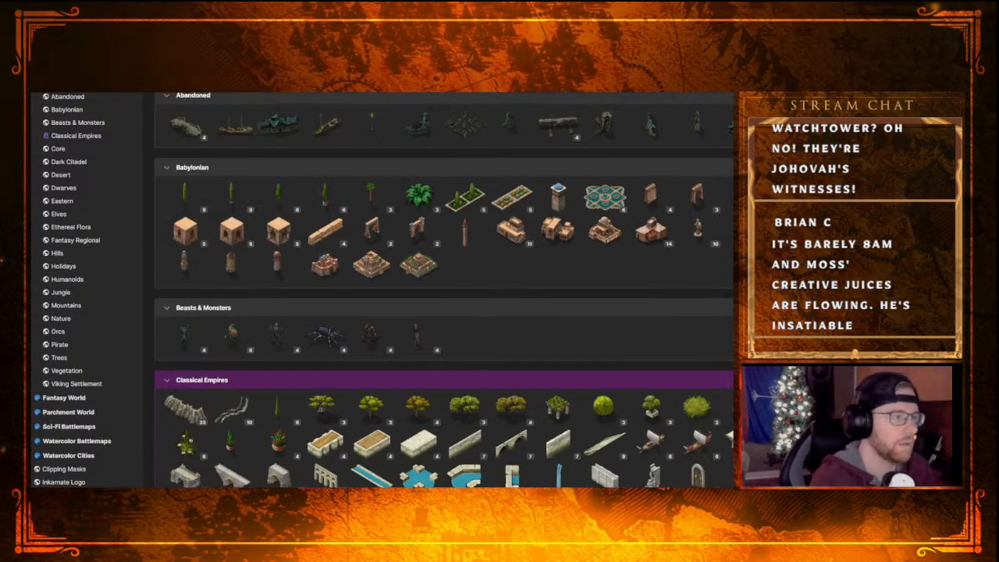
{"action": "key", "text": "Return"}
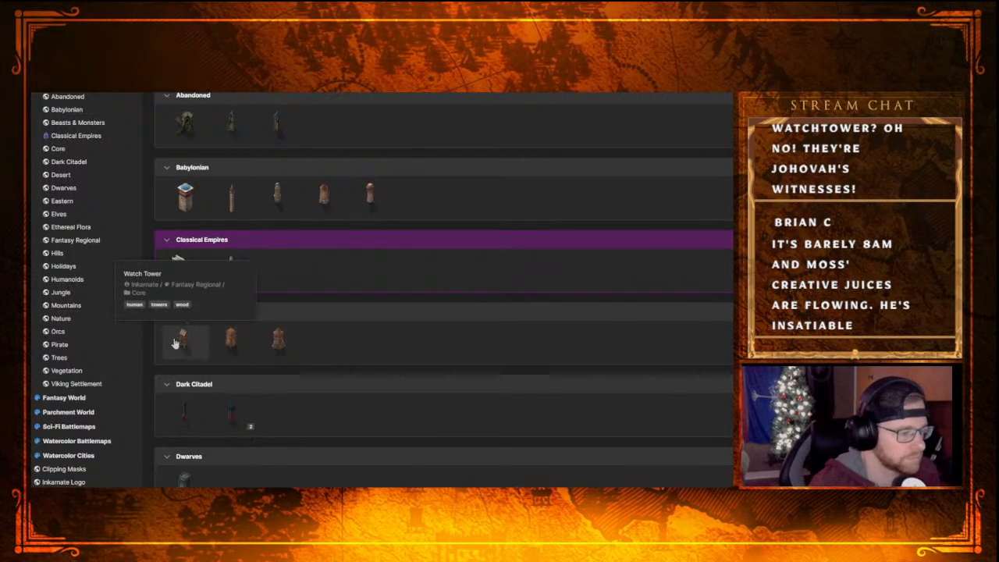
{"action": "left_click", "coordinate": [228, 343]}
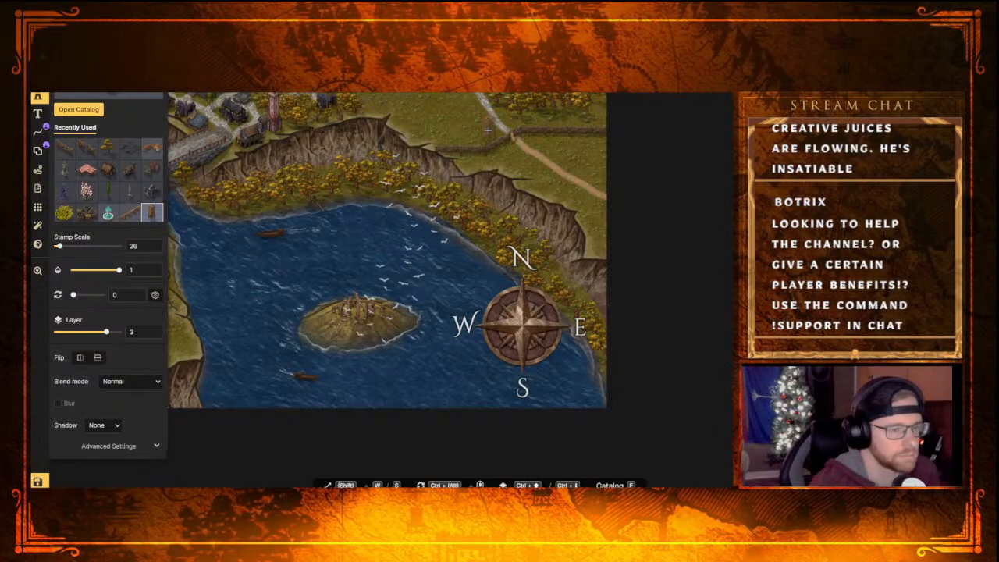
{"action": "left_click", "coordinate": [489, 133]}
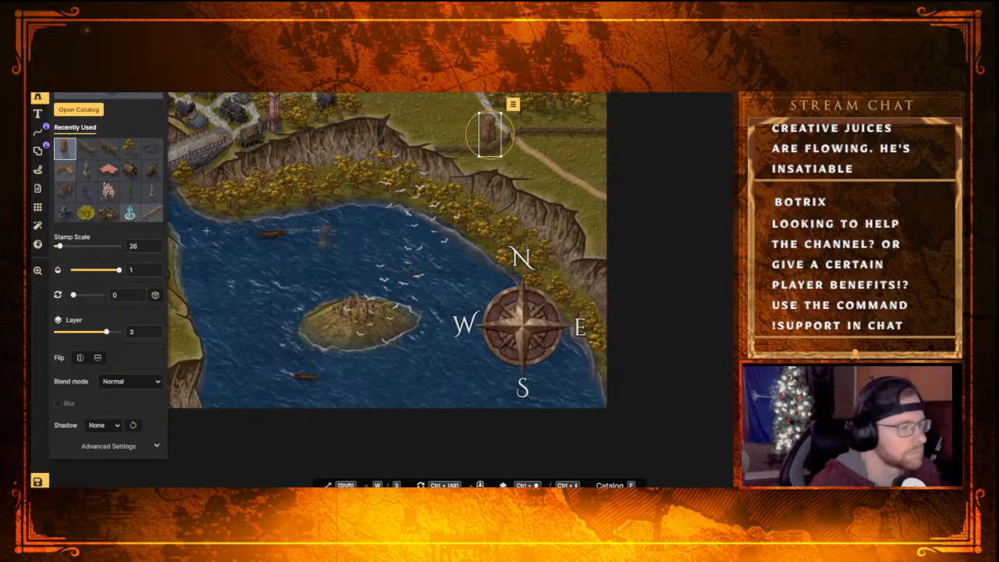
Try the tower stamp flipped horizontally
{"action": "right_click", "coordinate": [488, 136]}
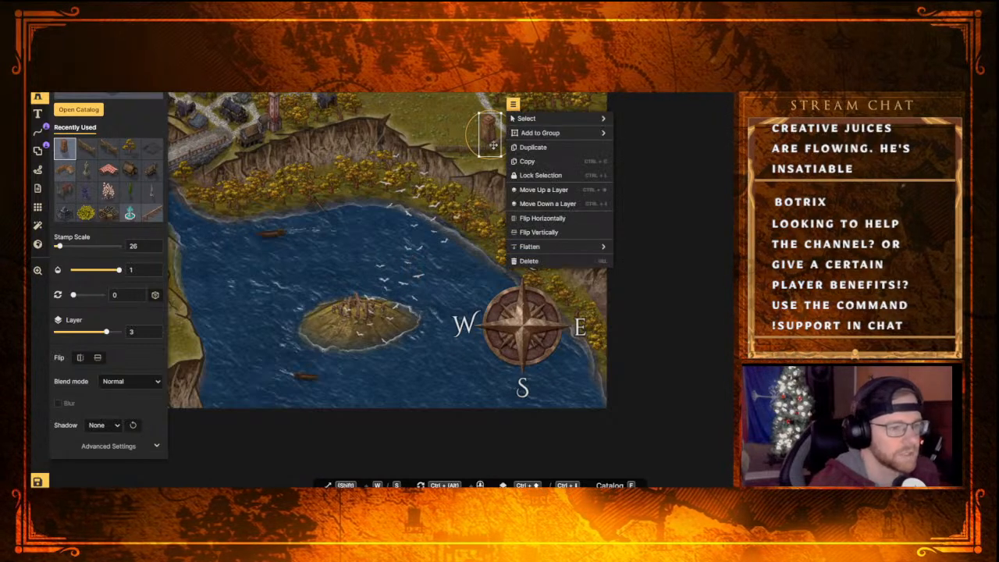
{"action": "left_click", "coordinate": [543, 219]}
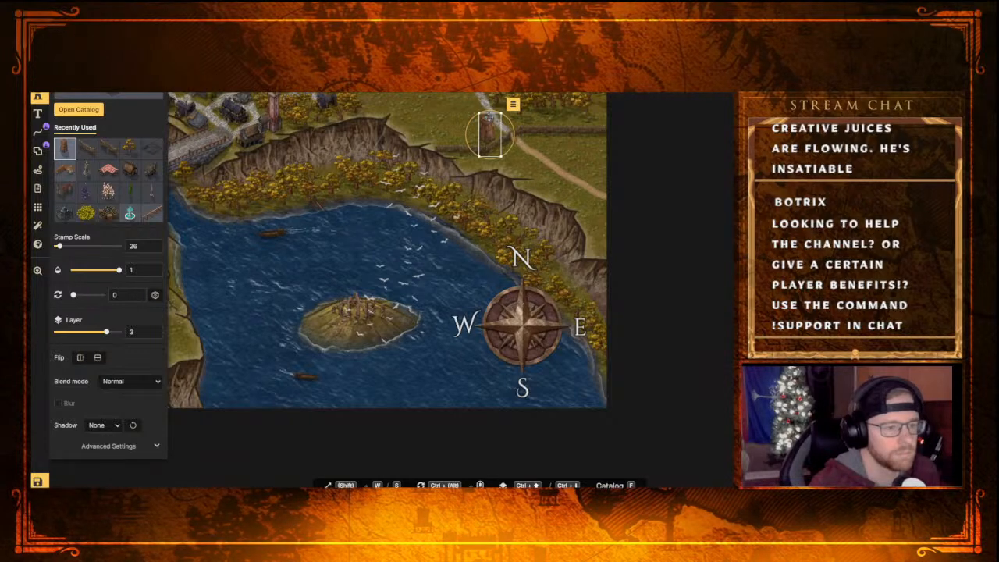
{"action": "right_click", "coordinate": [486, 127]}
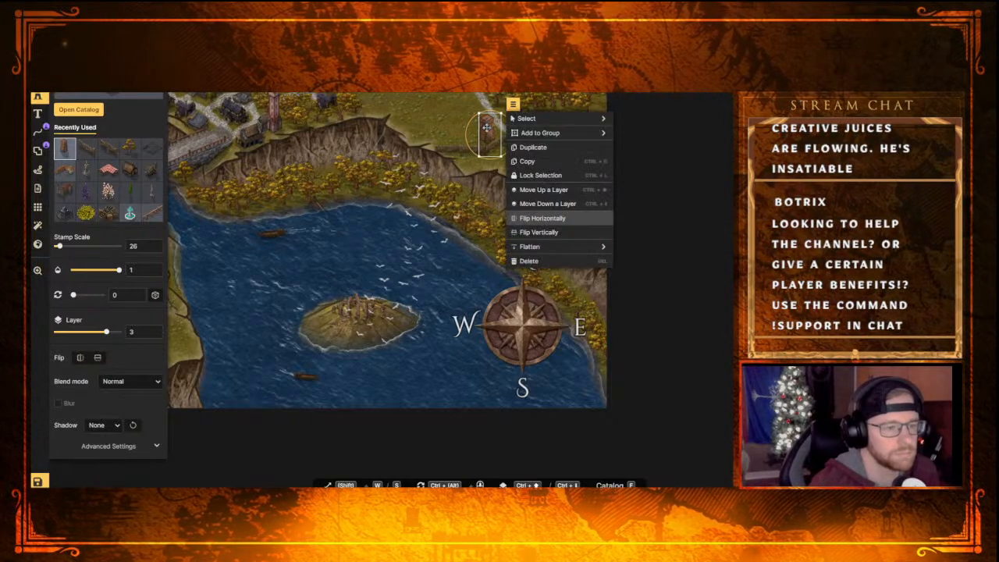
{"action": "left_click", "coordinate": [528, 221]}
Move the tower stamp to the northeast side of the wooden gate and deselect it
{"action": "left_click_drag", "start_coordinate": [489, 134], "coordinate": [518, 117]}
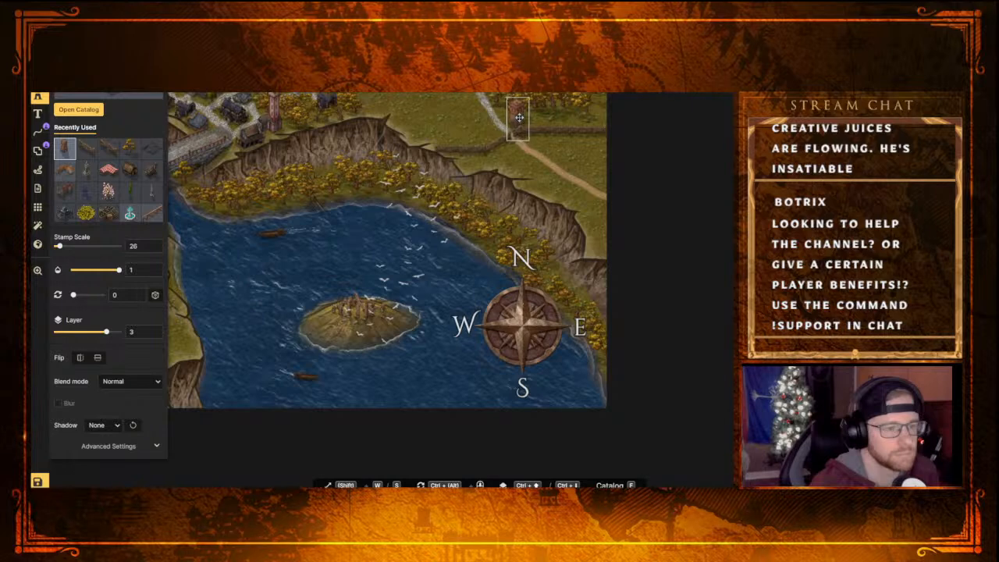
{"action": "left_click", "coordinate": [526, 238]}
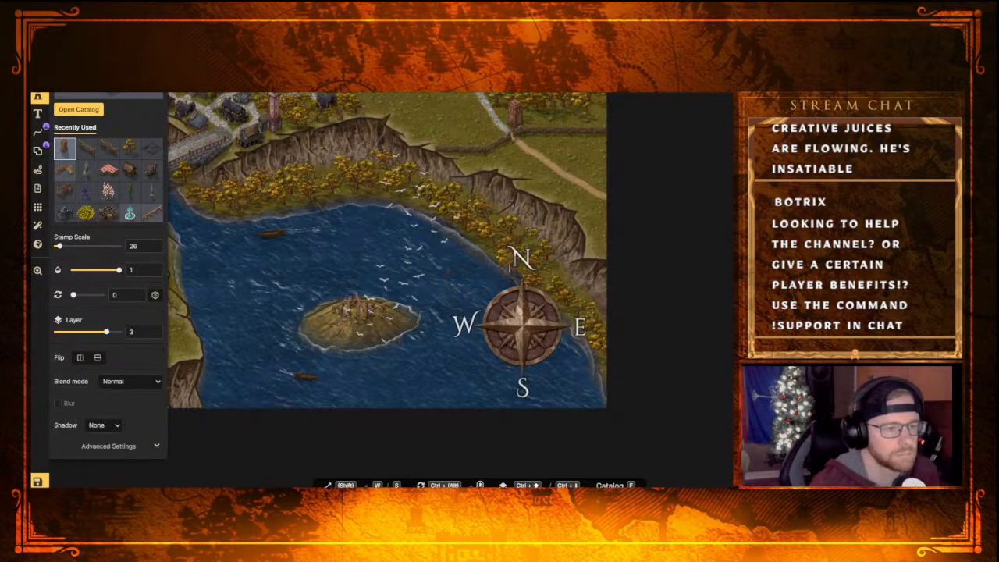
{"action": "scroll", "coordinate": [540, 140], "scroll_direction": "up", "scroll_amount": 2}
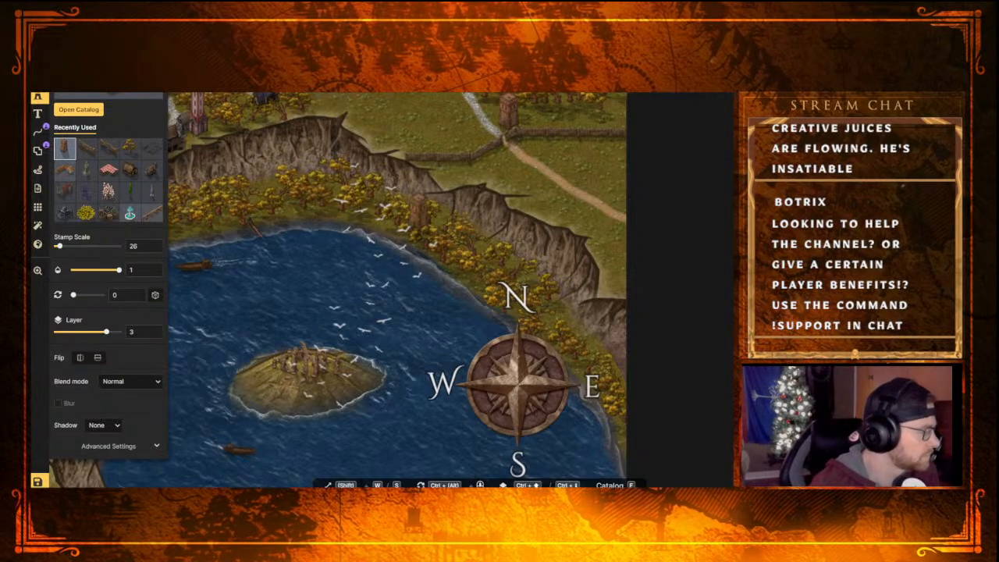
Look through the stamp catalog categories from Abandoned to Nature for a building to stand by the wooden gate
{"action": "left_click", "coordinate": [78, 109]}
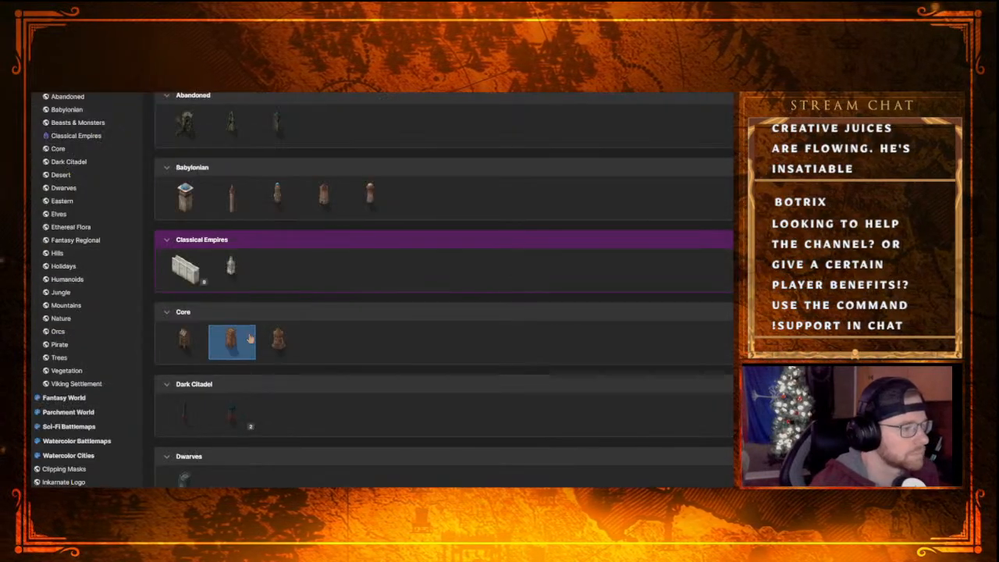
{"action": "scroll", "coordinate": [255, 361], "scroll_direction": "down", "scroll_amount": 2}
{"action": "scroll", "coordinate": [251, 297], "scroll_direction": "down", "scroll_amount": 1}
{"action": "scroll", "coordinate": [257, 309], "scroll_direction": "up", "scroll_amount": 3}
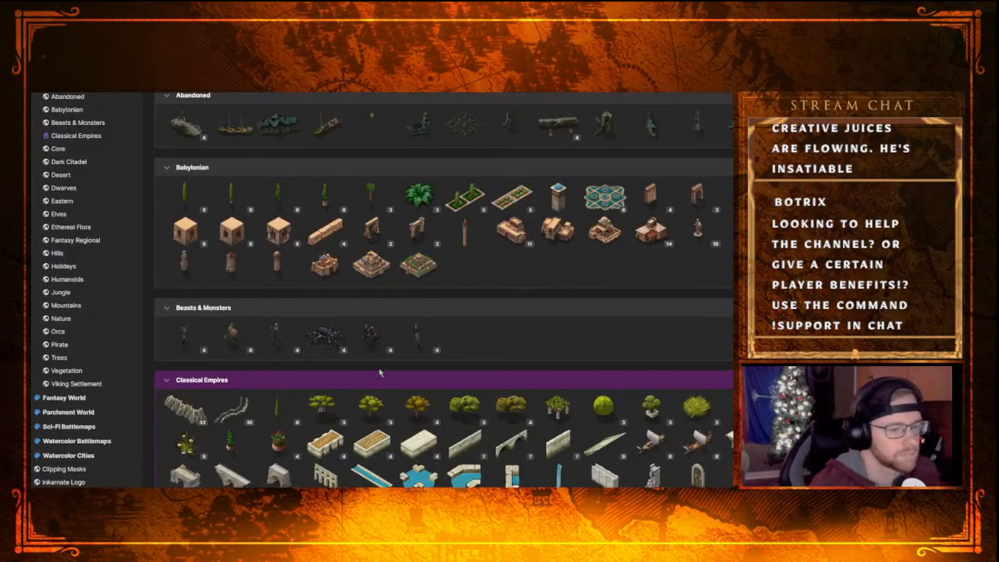
{"action": "scroll", "coordinate": [548, 318], "scroll_direction": "down", "scroll_amount": 10}
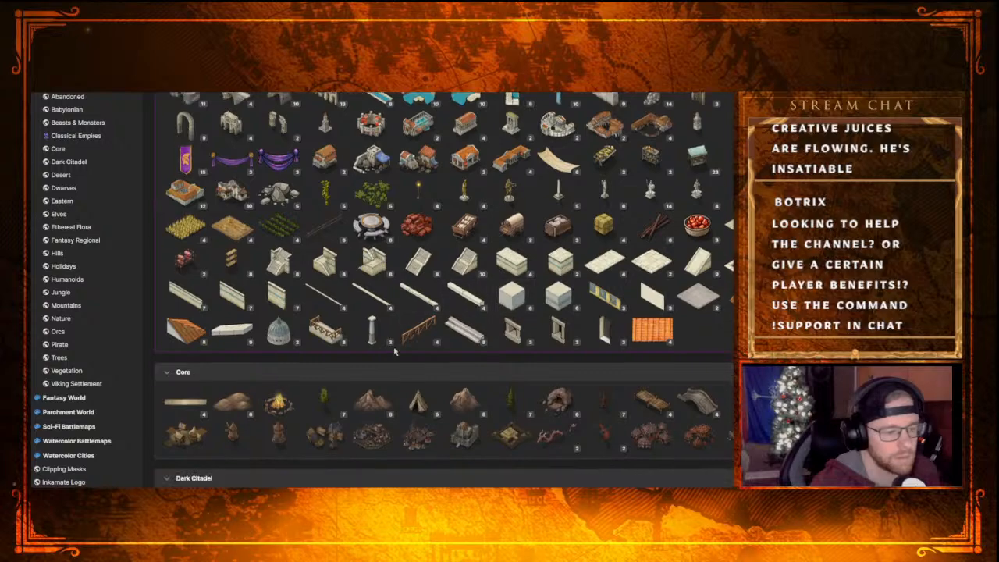
{"action": "scroll", "coordinate": [397, 338], "scroll_direction": "down", "scroll_amount": 10}
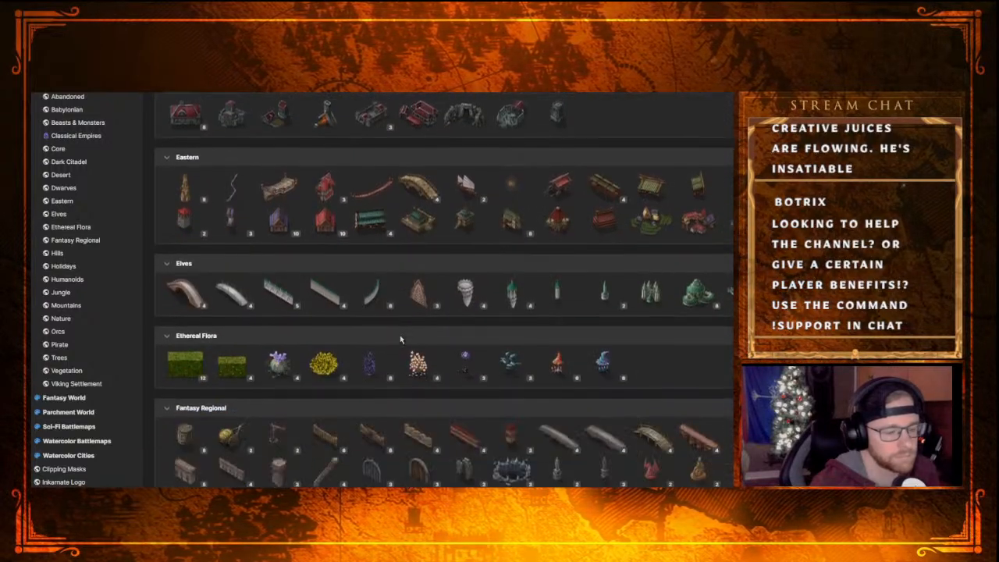
{"action": "scroll", "coordinate": [401, 339], "scroll_direction": "down", "scroll_amount": 5}
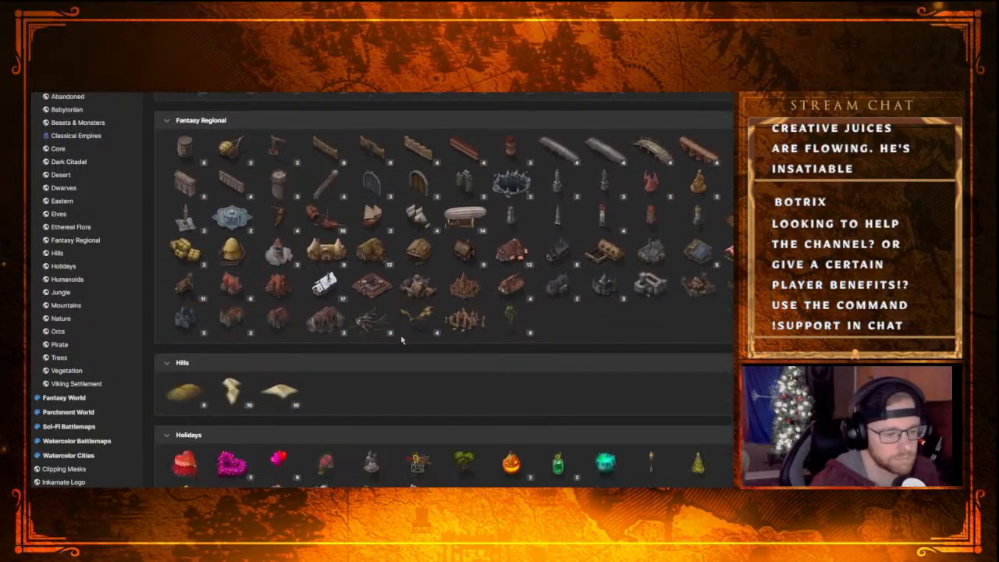
{"action": "scroll", "coordinate": [334, 417], "scroll_direction": "down", "scroll_amount": 8}
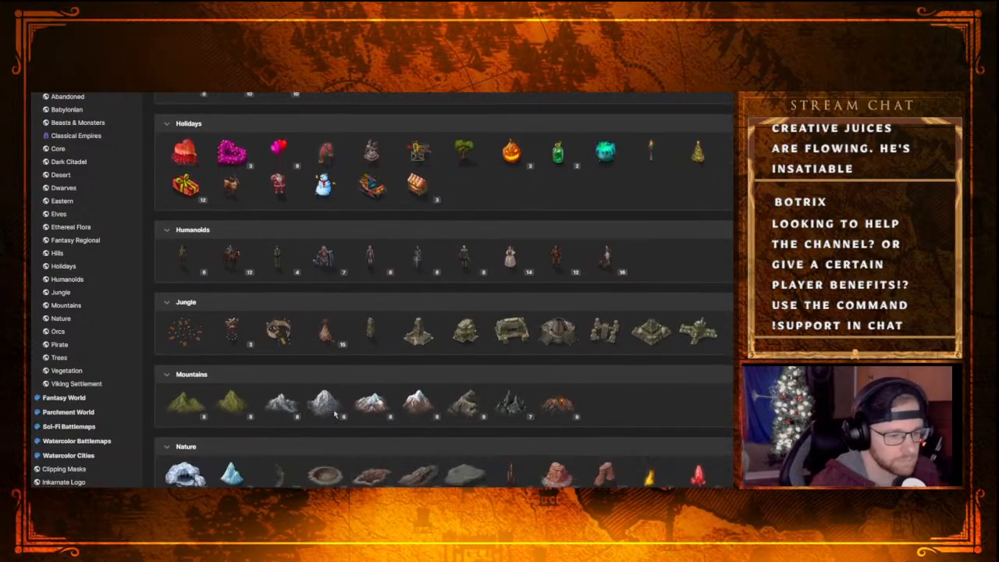
{"action": "scroll", "coordinate": [335, 413], "scroll_direction": "up", "scroll_amount": 8}
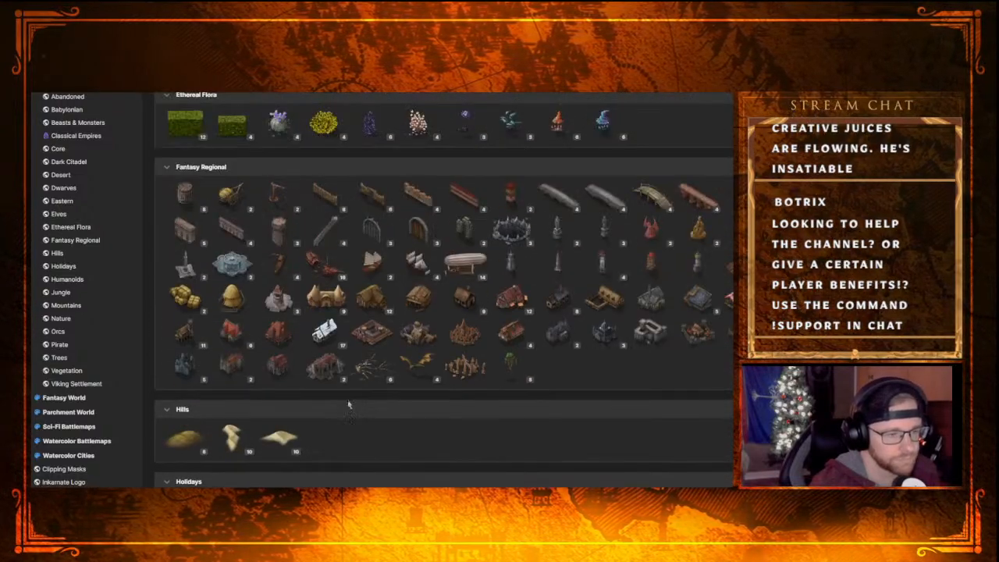
{"action": "scroll", "coordinate": [345, 401], "scroll_direction": "down", "scroll_amount": 9}
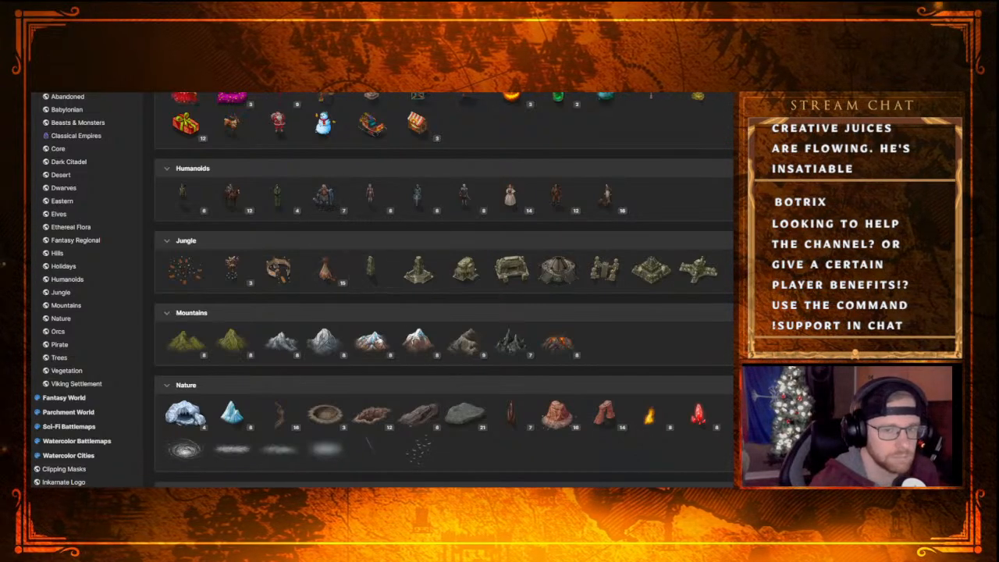
{"action": "scroll", "coordinate": [564, 368], "scroll_direction": "up", "scroll_amount": 10}
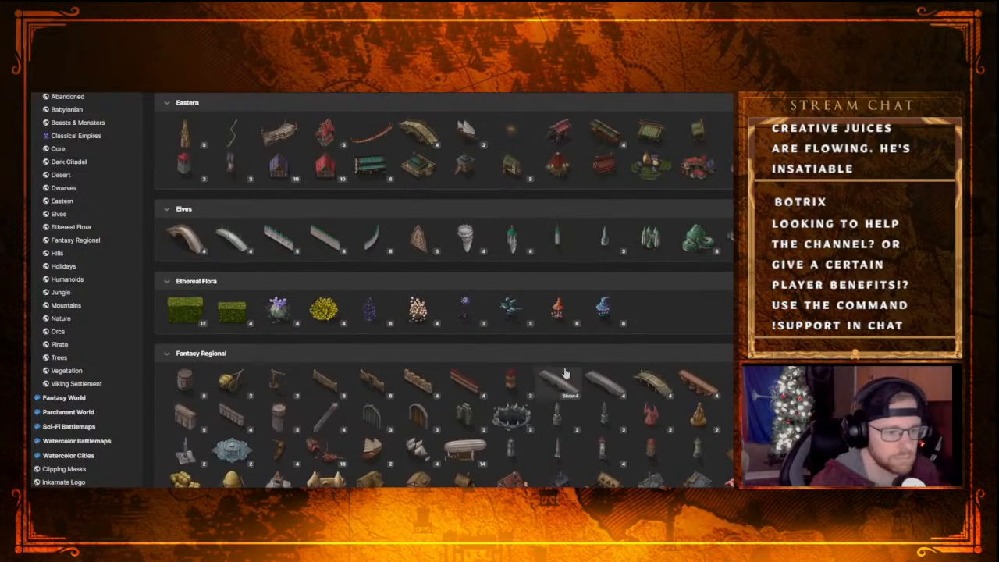
{"action": "scroll", "coordinate": [565, 373], "scroll_direction": "up", "scroll_amount": 8}
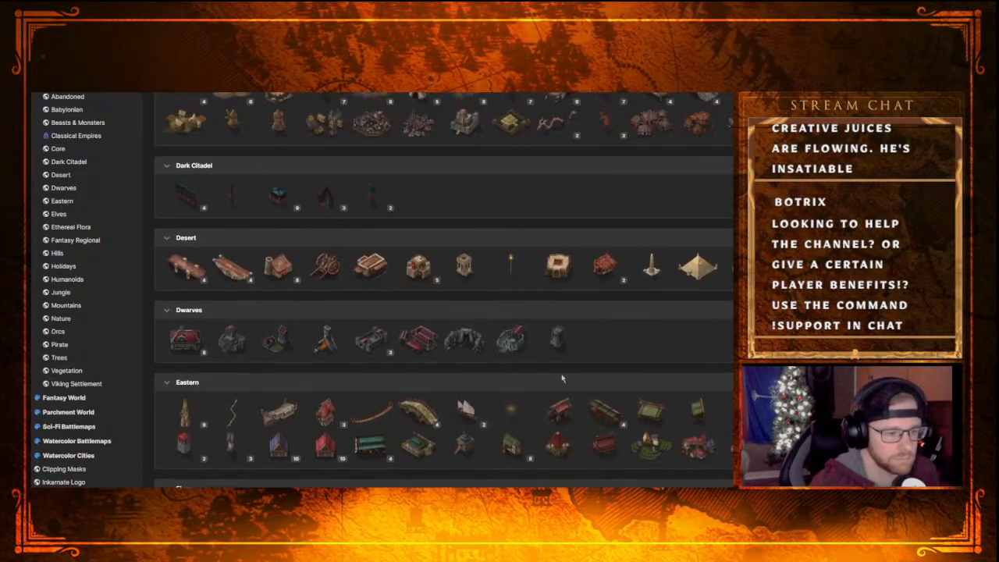
{"action": "scroll", "coordinate": [561, 375], "scroll_direction": "up", "scroll_amount": 6}
{"action": "scroll", "coordinate": [468, 363], "scroll_direction": "up", "scroll_amount": 2}
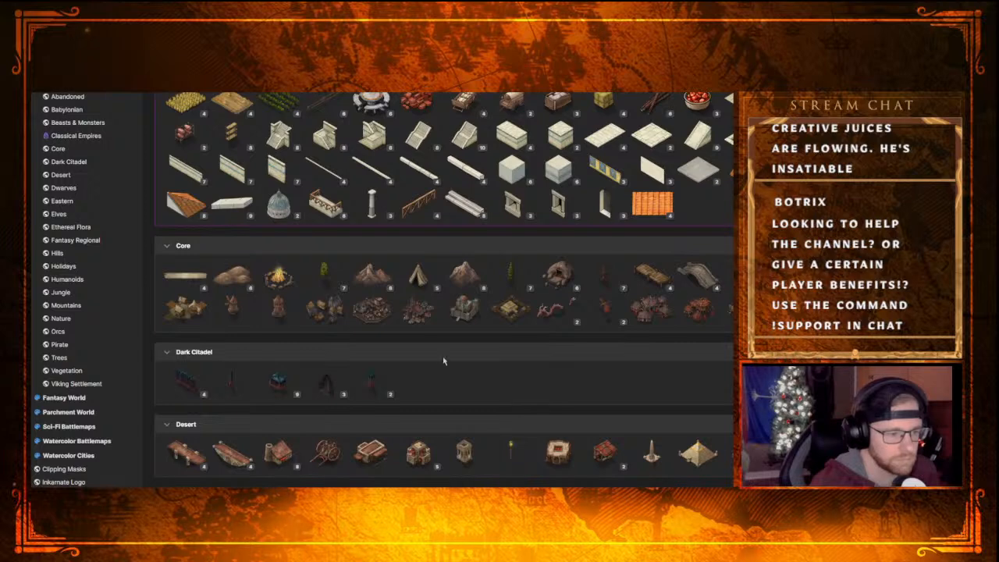
{"action": "scroll", "coordinate": [443, 360], "scroll_direction": "up", "scroll_amount": 3}
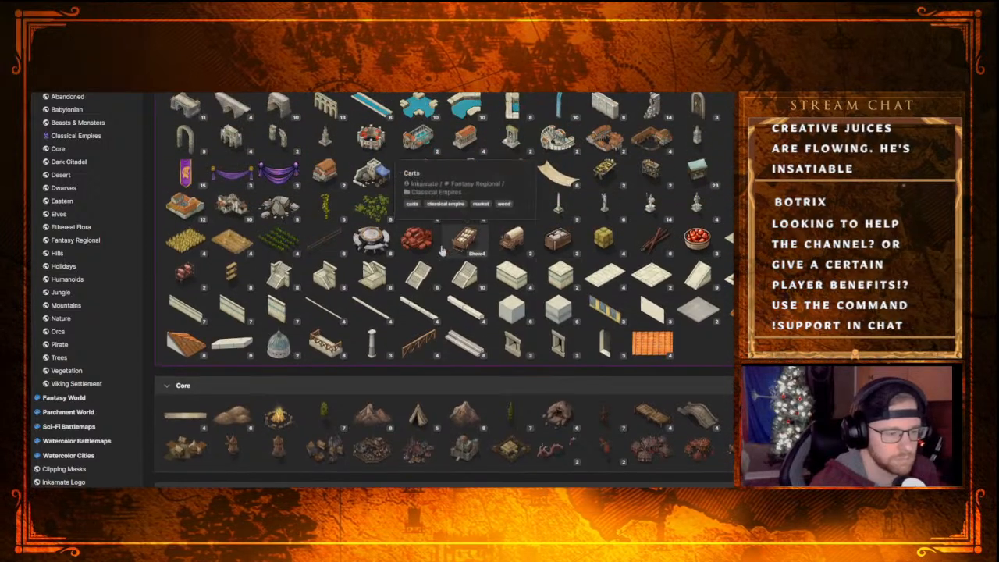
{"action": "scroll", "coordinate": [472, 328], "scroll_direction": "up", "scroll_amount": 3}
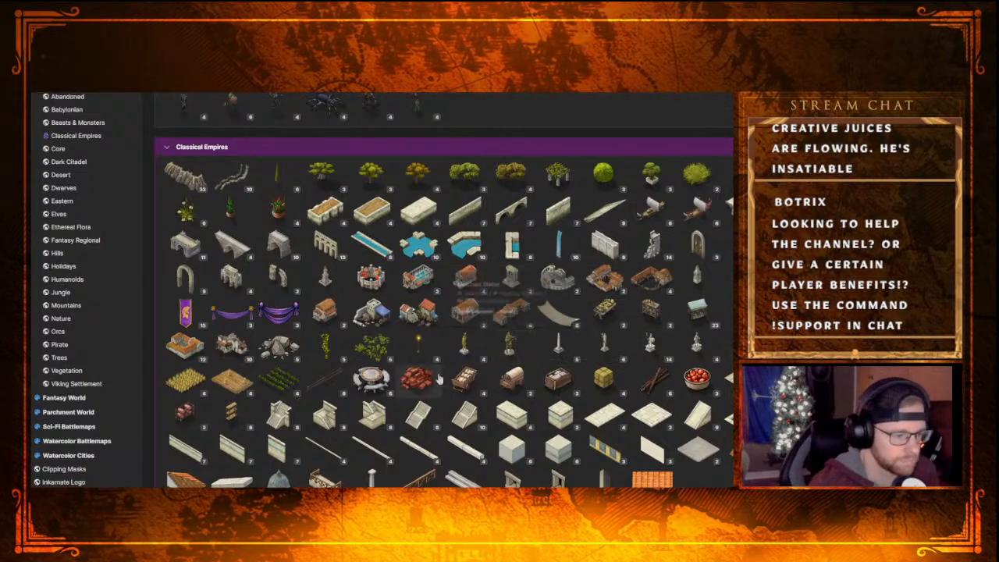
{"action": "scroll", "coordinate": [453, 387], "scroll_direction": "up", "scroll_amount": 5}
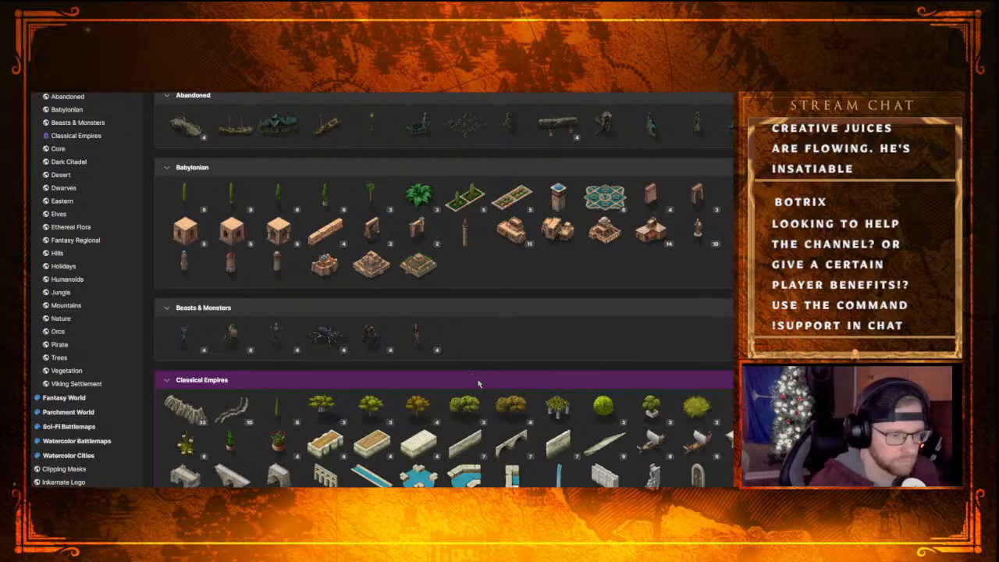
{"action": "scroll", "coordinate": [476, 382], "scroll_direction": "down", "scroll_amount": 15}
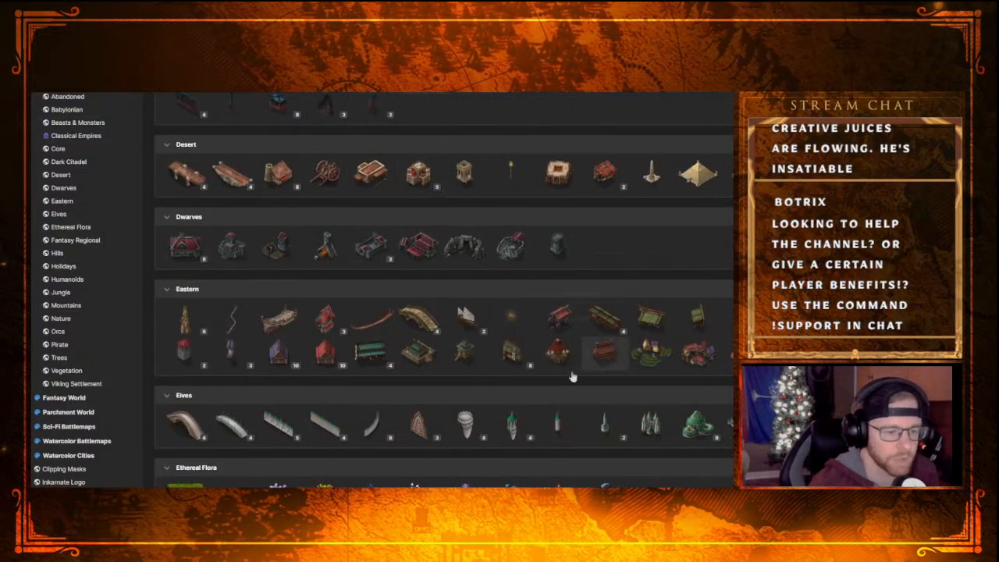
{"action": "scroll", "coordinate": [499, 386], "scroll_direction": "down", "scroll_amount": 5}
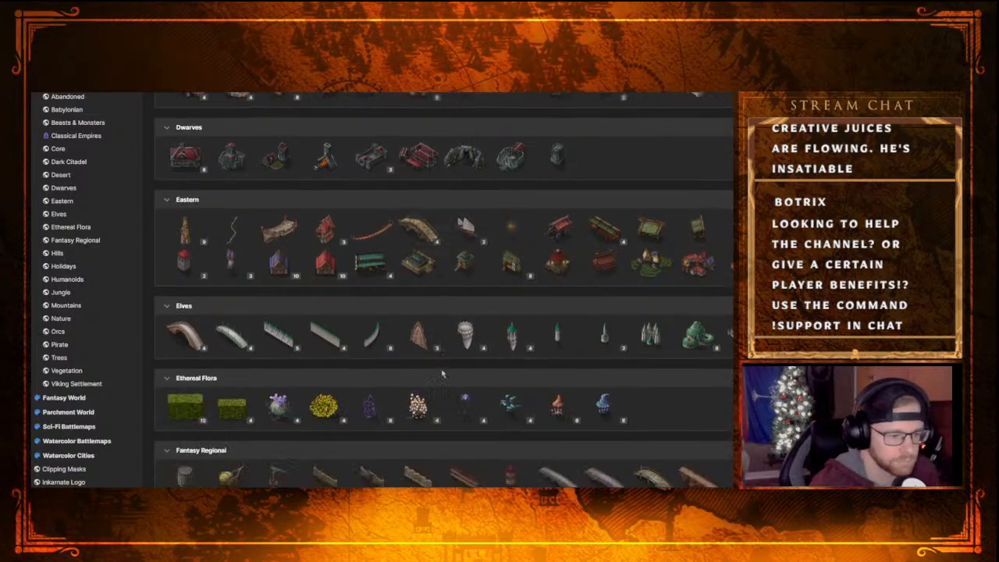
{"action": "scroll", "coordinate": [424, 413], "scroll_direction": "down", "scroll_amount": 2}
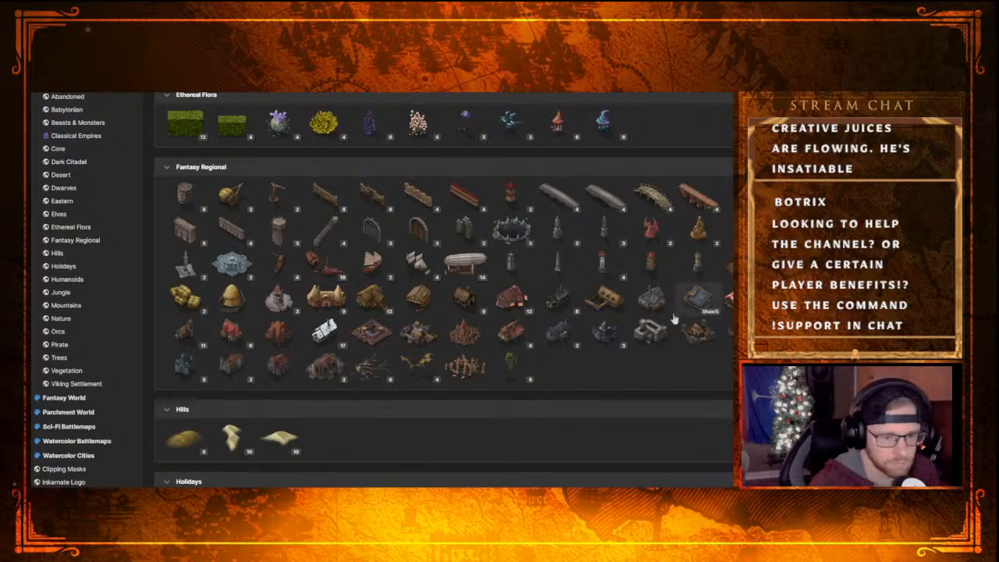
Pick the second variation of the blue-grey-roofed house group in Fantasy Regional and place it at scale 26 just southwest of the gate
{"action": "left_click", "coordinate": [710, 312]}
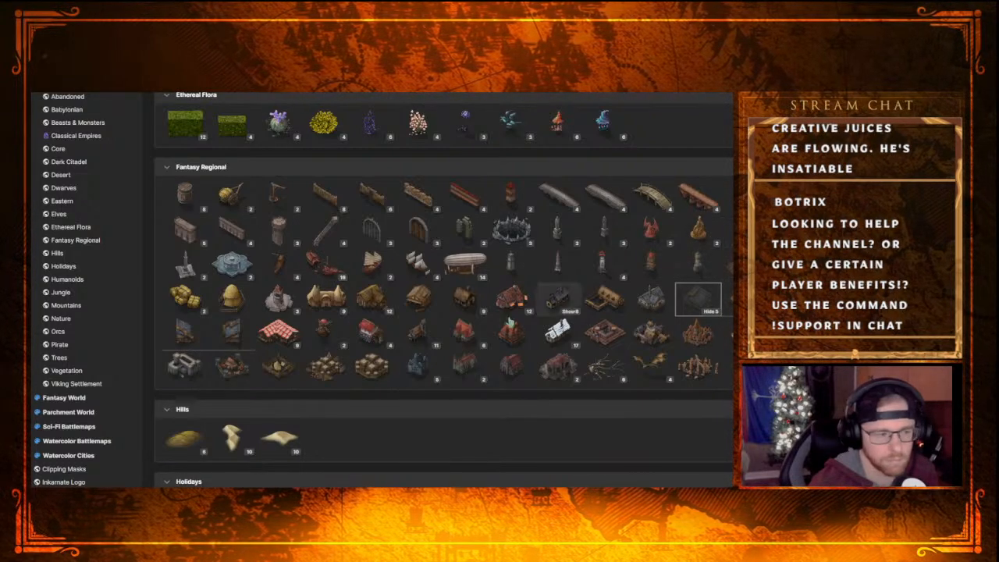
{"action": "left_click", "coordinate": [234, 332]}
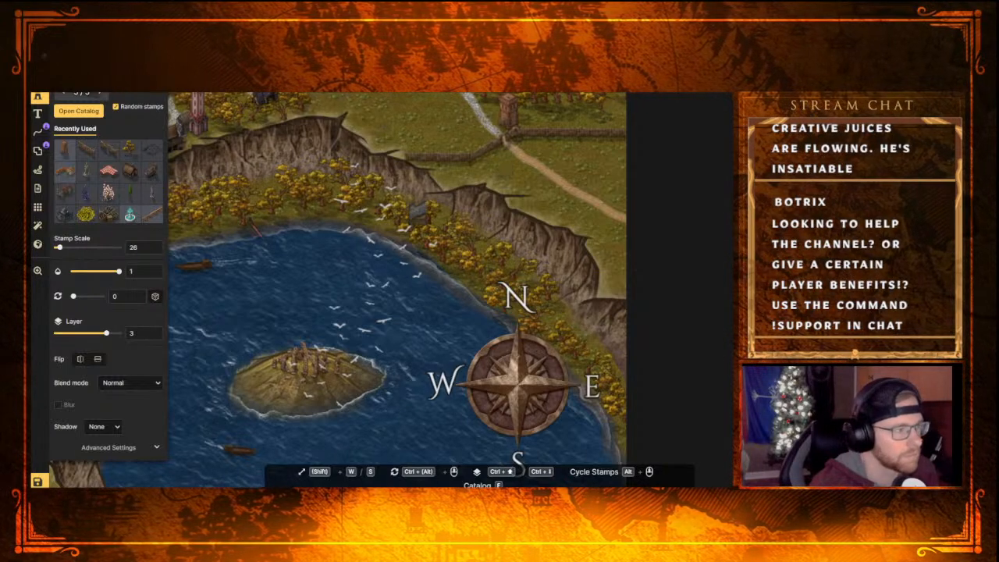
{"action": "left_click", "coordinate": [496, 158]}
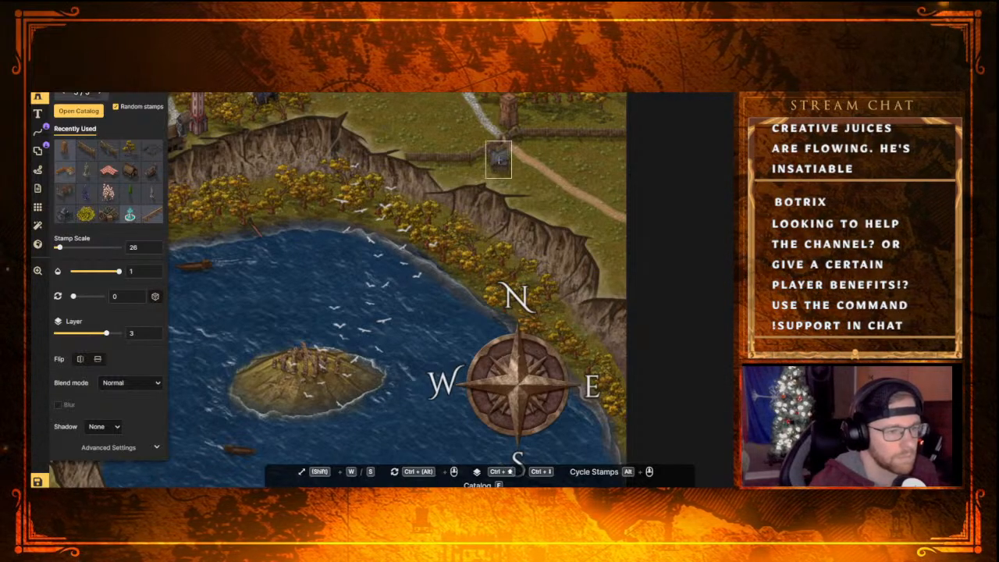
{"action": "left_click", "coordinate": [541, 188]}
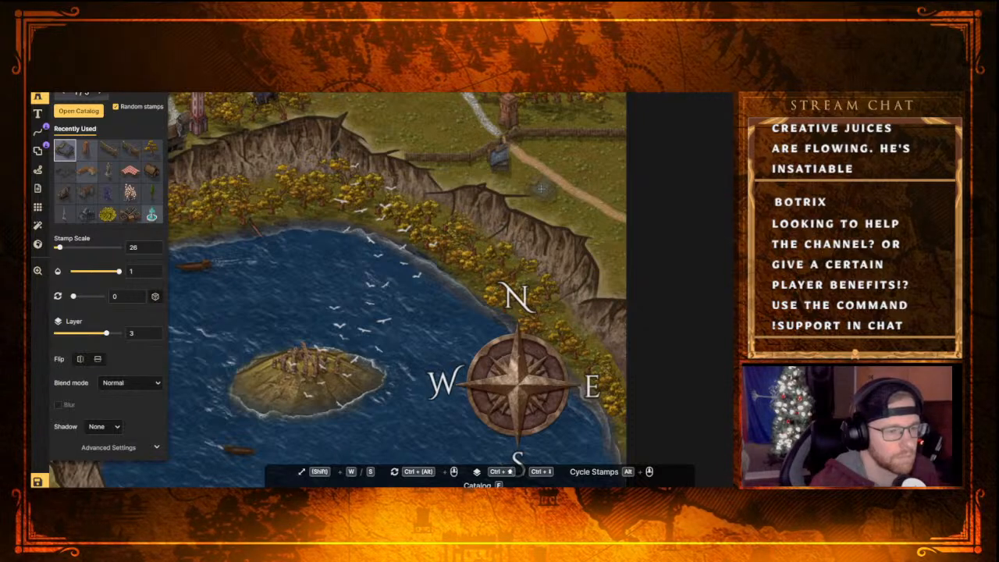
{"action": "middle_click_drag", "start_coordinate": [541, 188], "coordinate": [508, 278]}
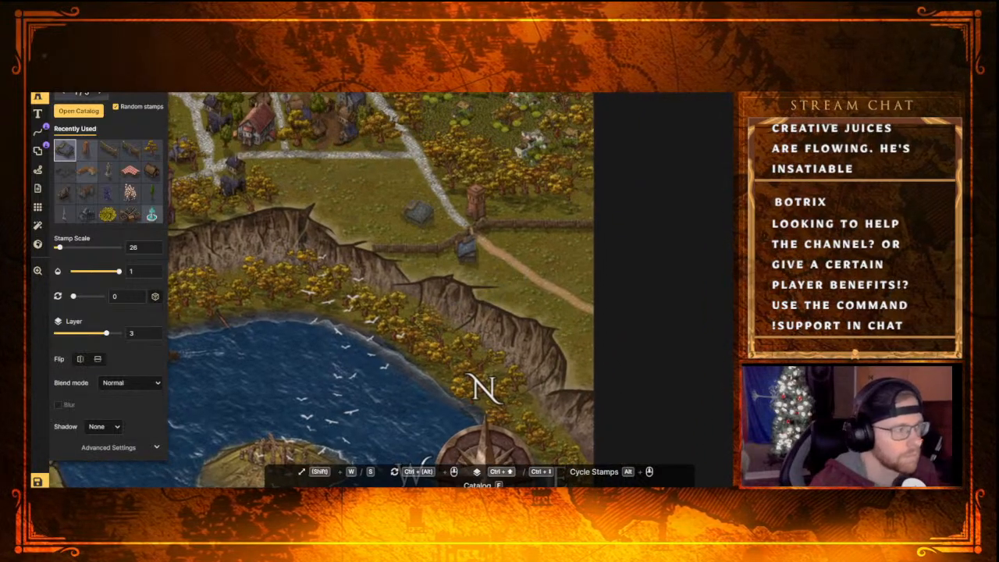
Move the blue-grey-roofed house to the northwest side of the gate, beside the gravel road, and deselect it
{"action": "key", "text": "Escape"}
{"action": "left_click_drag", "start_coordinate": [464, 257], "coordinate": [438, 228]}
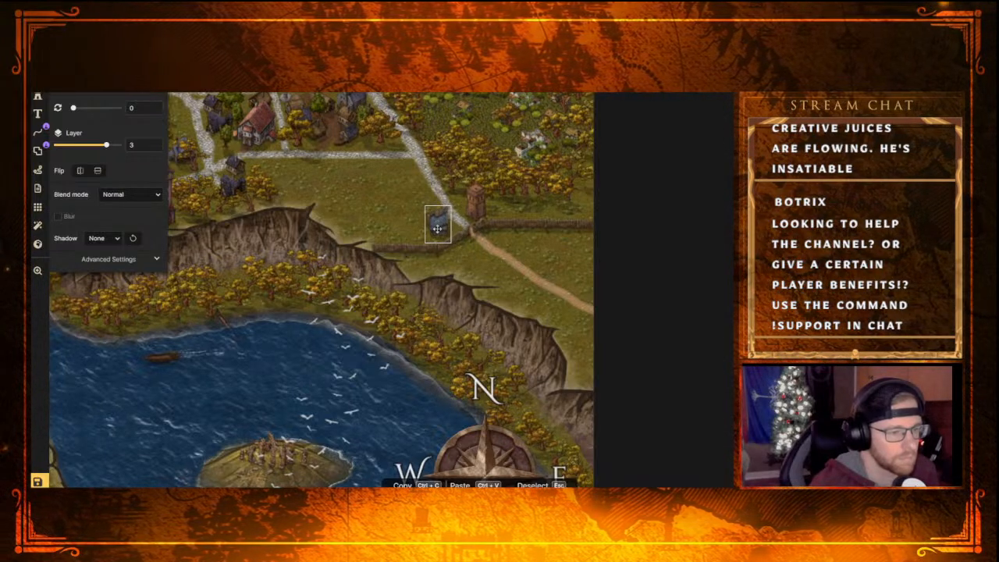
{"action": "left_click_drag", "start_coordinate": [437, 228], "coordinate": [439, 230]}
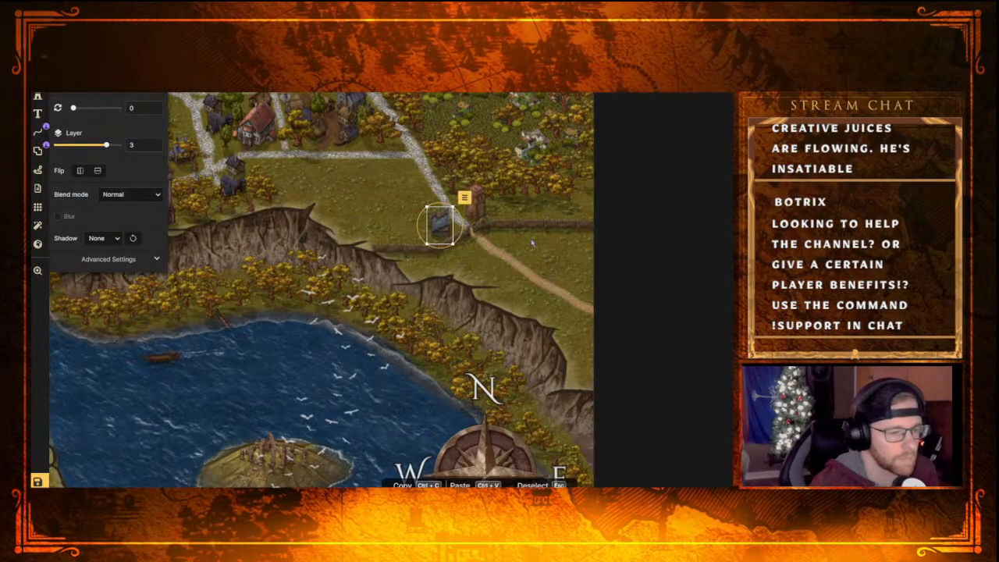
{"action": "key", "text": "Escape"}
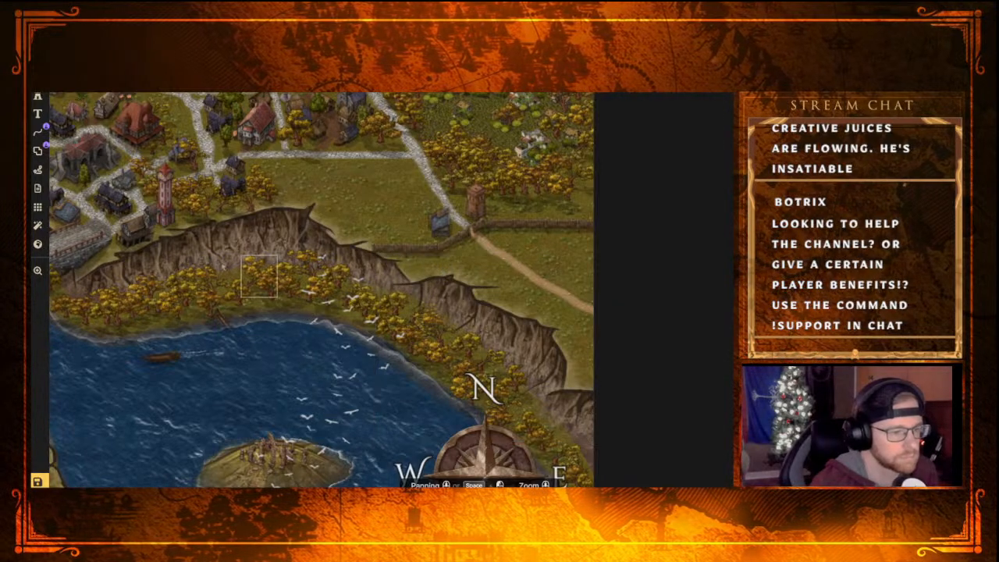
Brush the dark brown Core ground texture at size 8 between the blue-grey-roofed house and the gravel road
{"action": "left_click", "coordinate": [38, 77]}
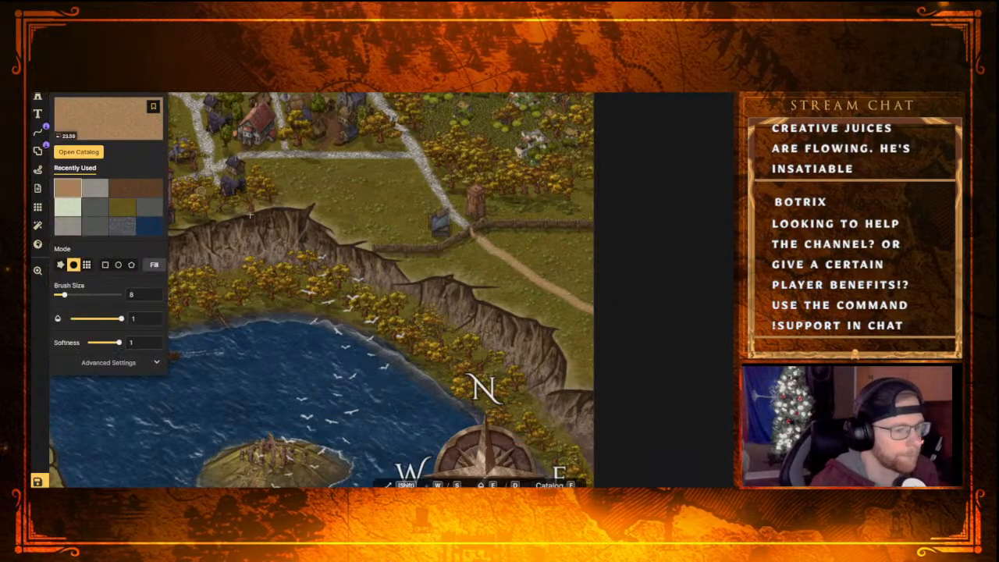
{"action": "left_click", "coordinate": [121, 187]}
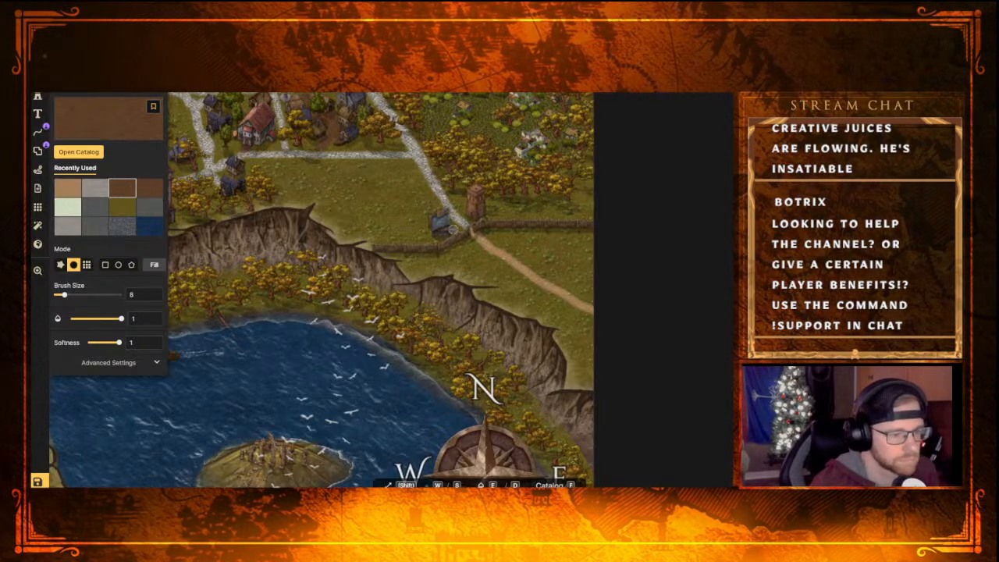
{"action": "left_click", "coordinate": [456, 227]}
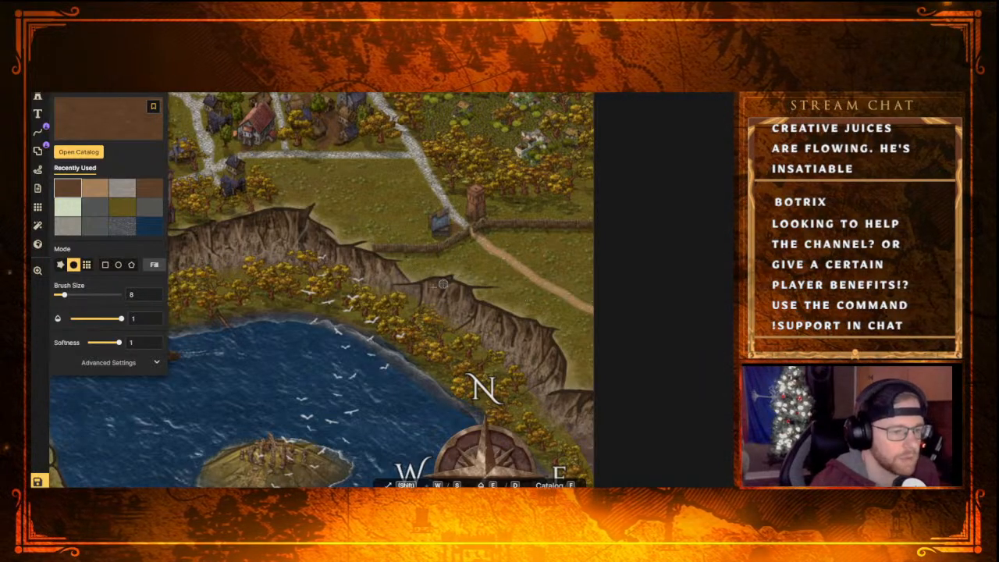
{"action": "left_click", "coordinate": [78, 151]}
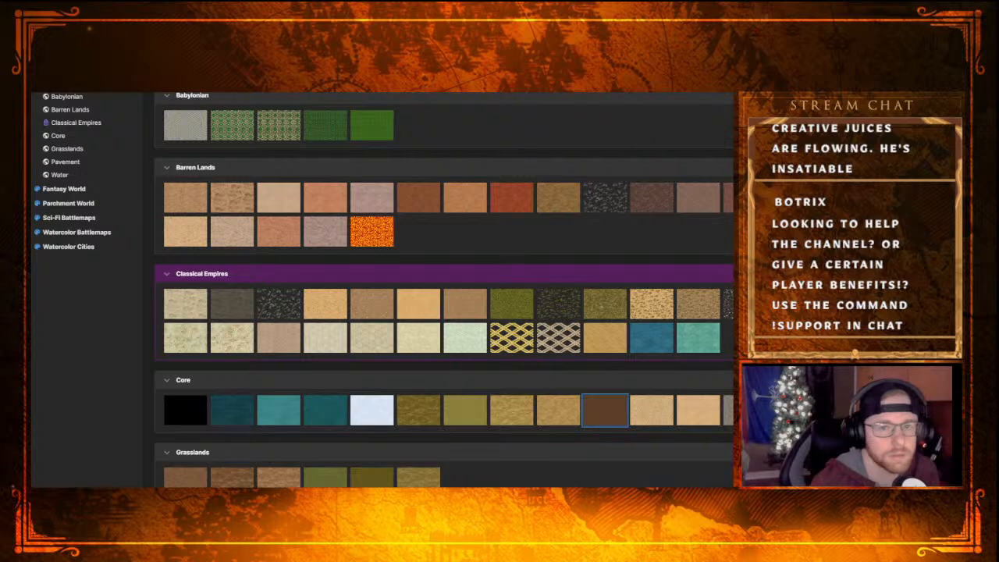
{"action": "left_click", "coordinate": [605, 410]}
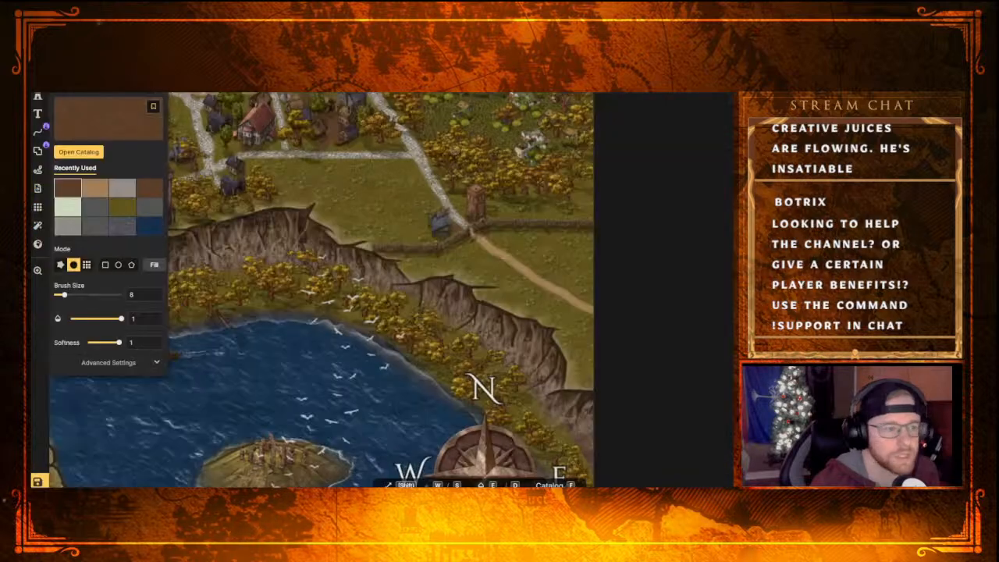
Place three variations of the brown wooden house from Fantasy Regional at scale 26 northeast of the dirt road outside the gate
{"action": "left_click", "coordinate": [37, 97]}
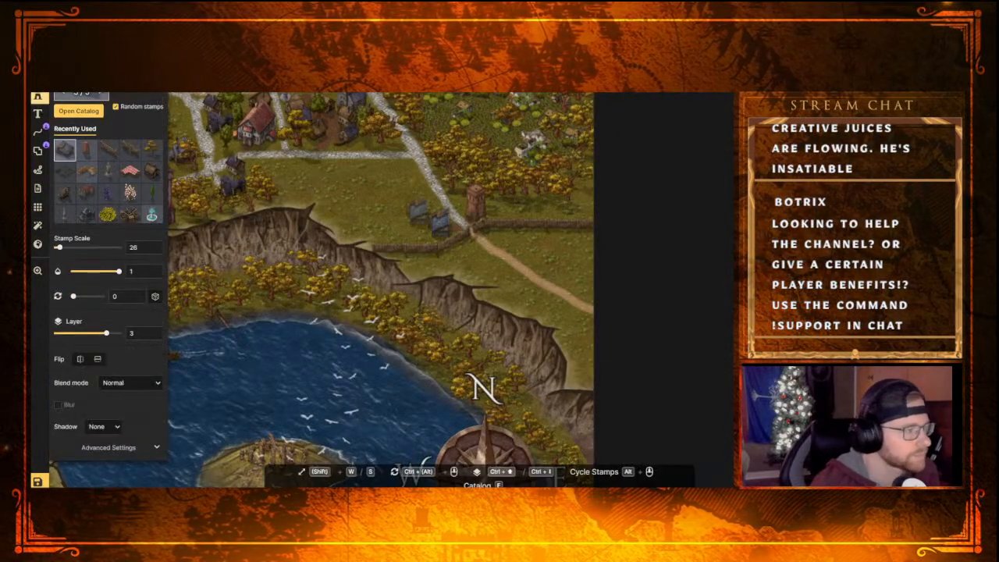
{"action": "left_click", "coordinate": [79, 111]}
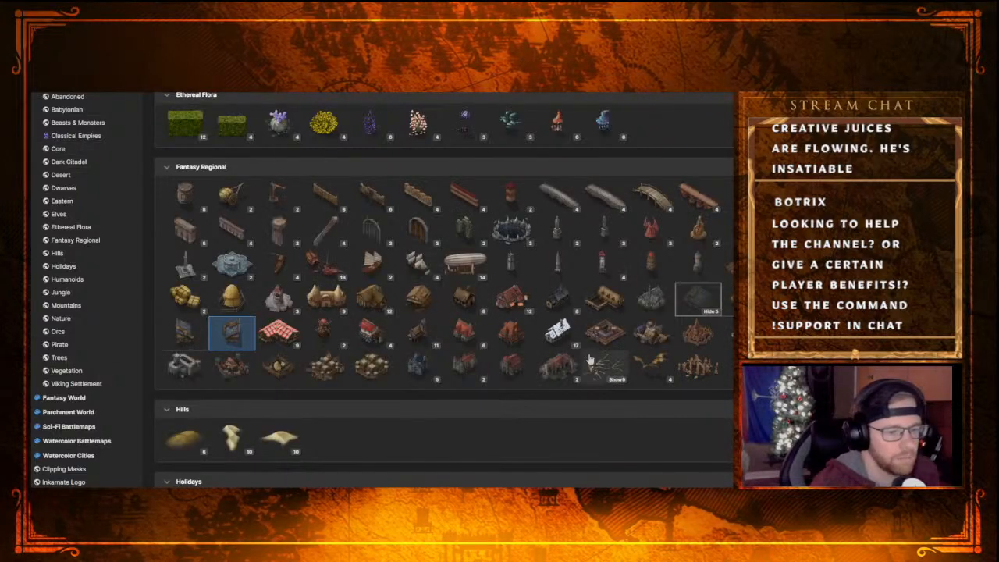
{"action": "left_click", "coordinate": [478, 313]}
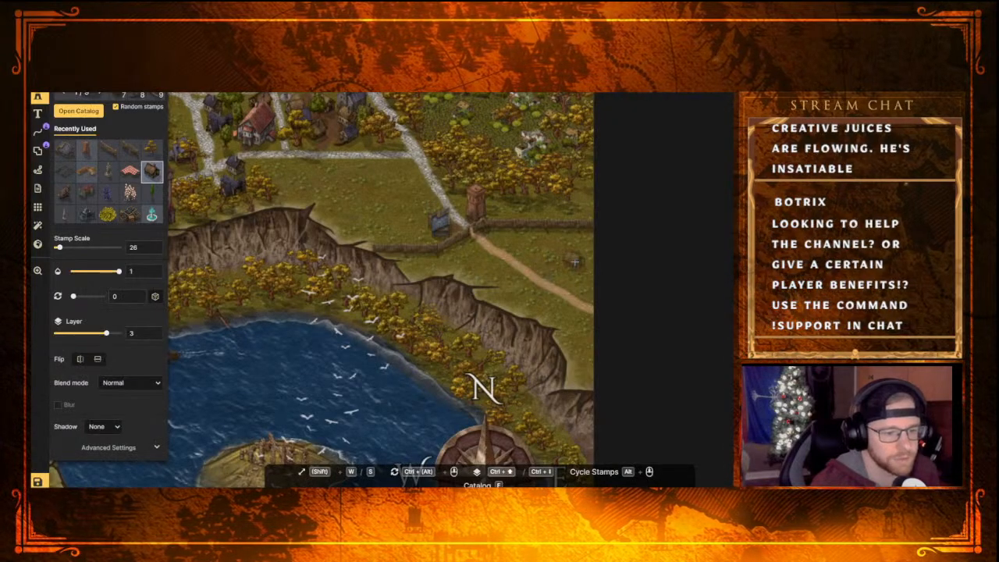
{"action": "left_click", "coordinate": [417, 211]}
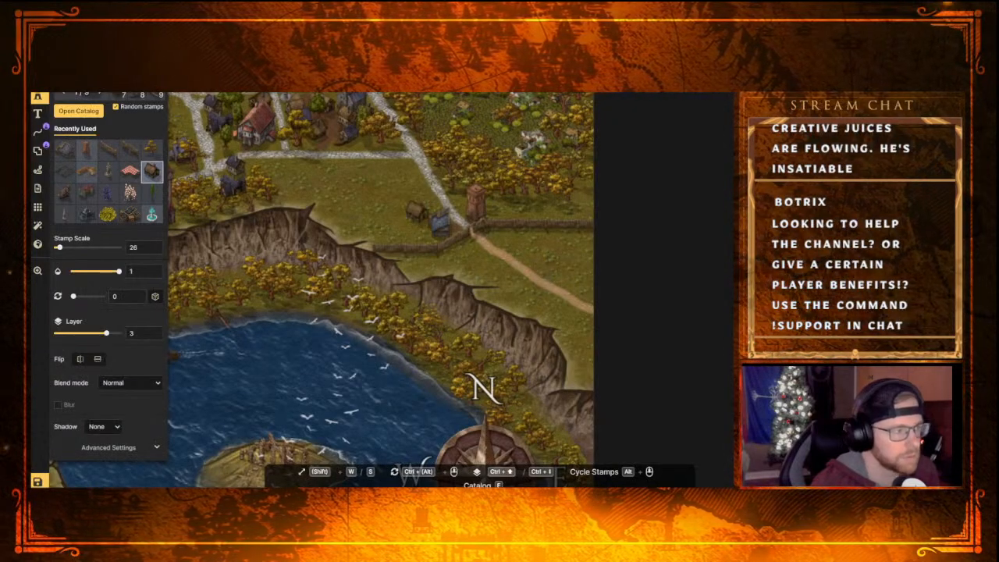
{"action": "left_click", "coordinate": [441, 222]}
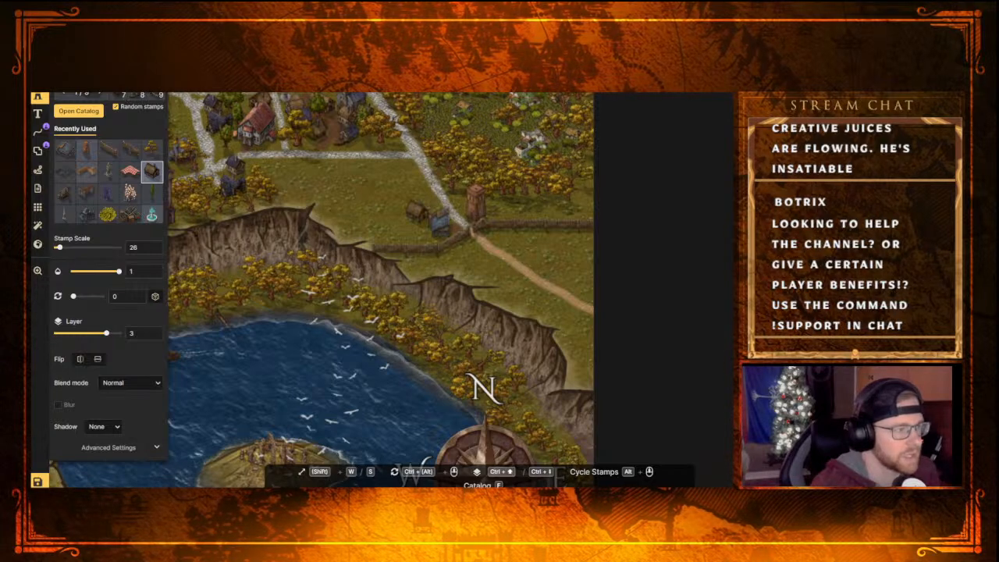
{"action": "left_click", "coordinate": [584, 283]}
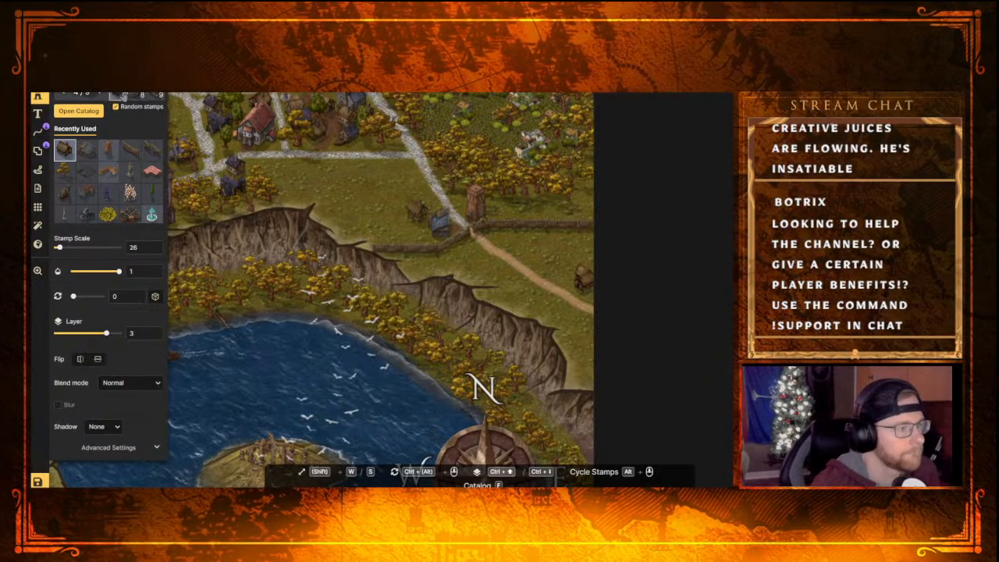
{"action": "left_click", "coordinate": [540, 256]}
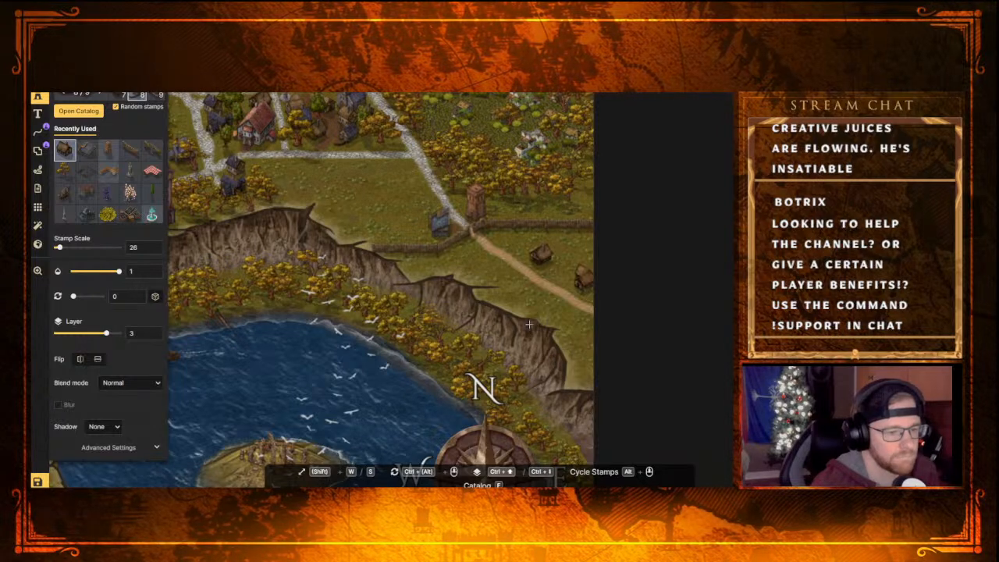
{"action": "left_click", "coordinate": [579, 247]}
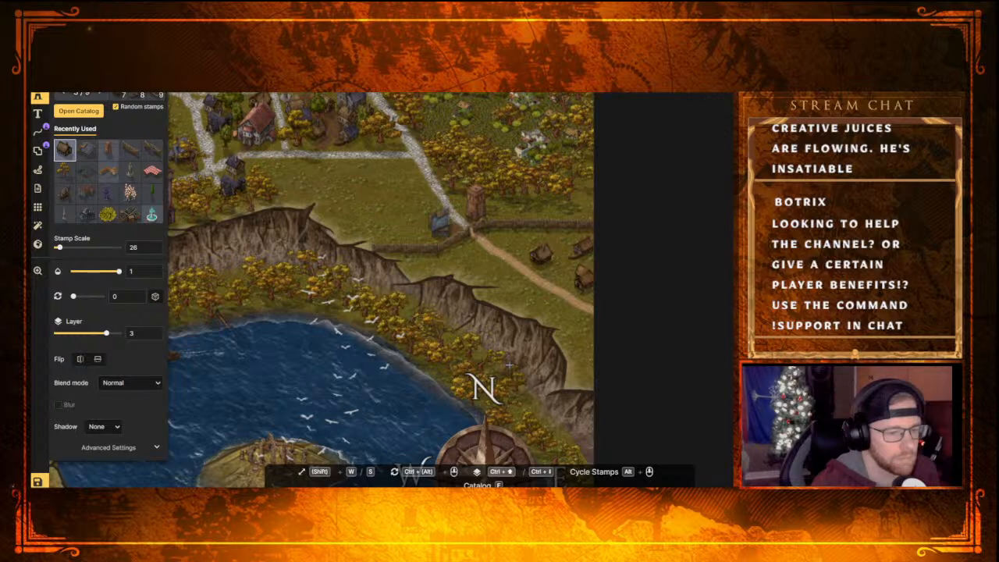
{"action": "left_click", "coordinate": [419, 212]}
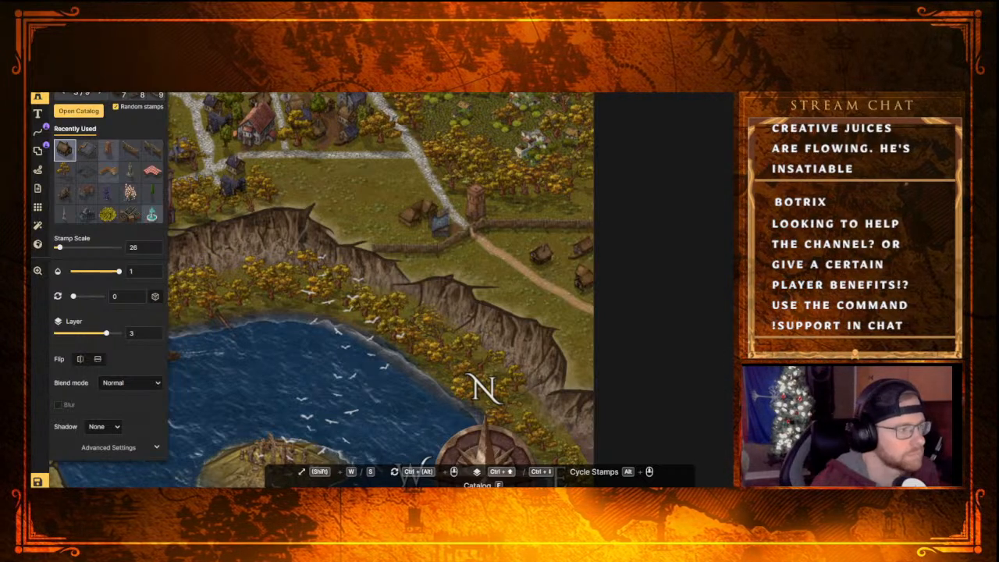
Brush the dark brown ground texture at size 8 between the three wooden houses outside the gate
{"action": "left_click", "coordinate": [37, 77]}
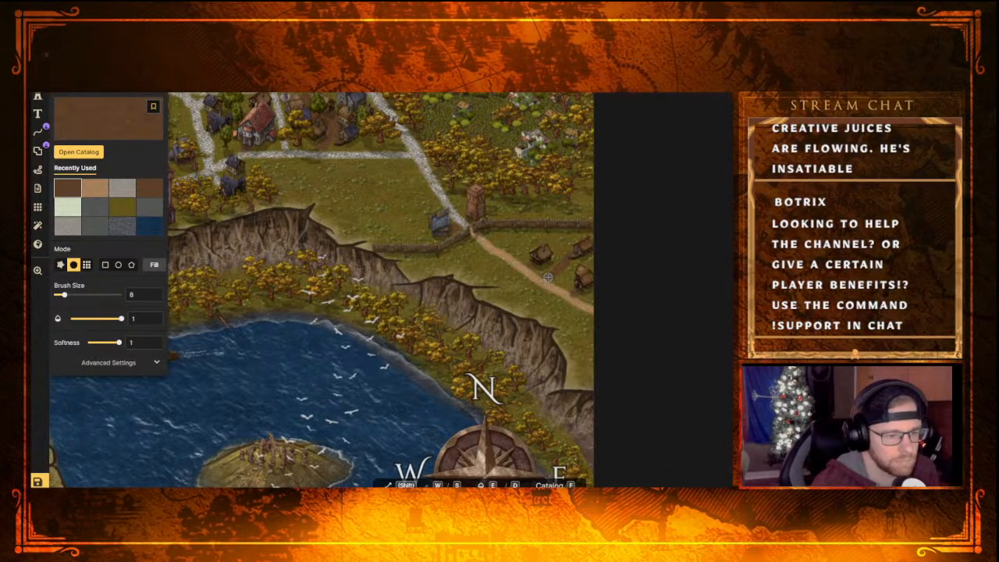
{"action": "scroll", "coordinate": [535, 305], "scroll_direction": "down", "scroll_amount": 1}
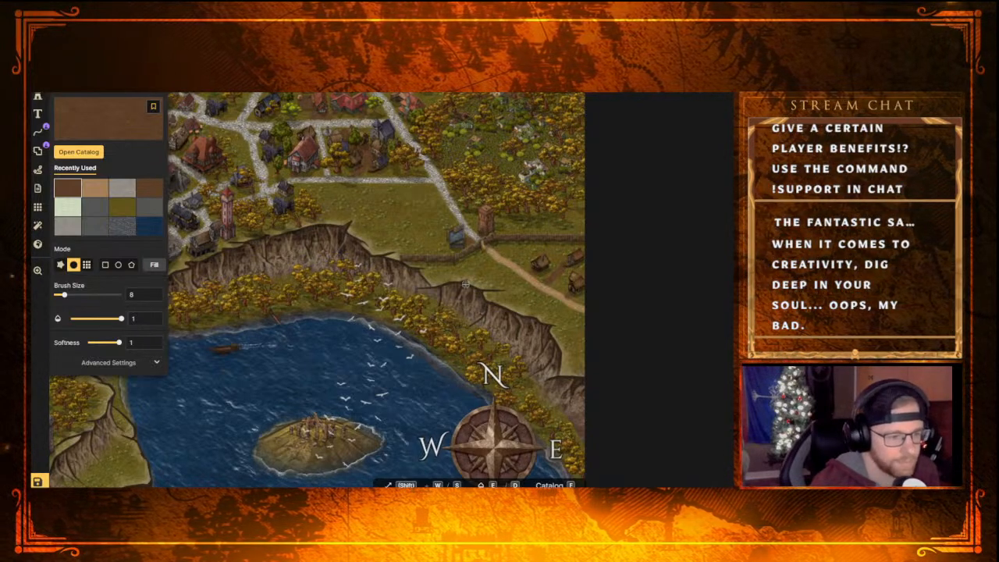
{"action": "scroll", "coordinate": [560, 324], "scroll_direction": "up", "scroll_amount": 3}
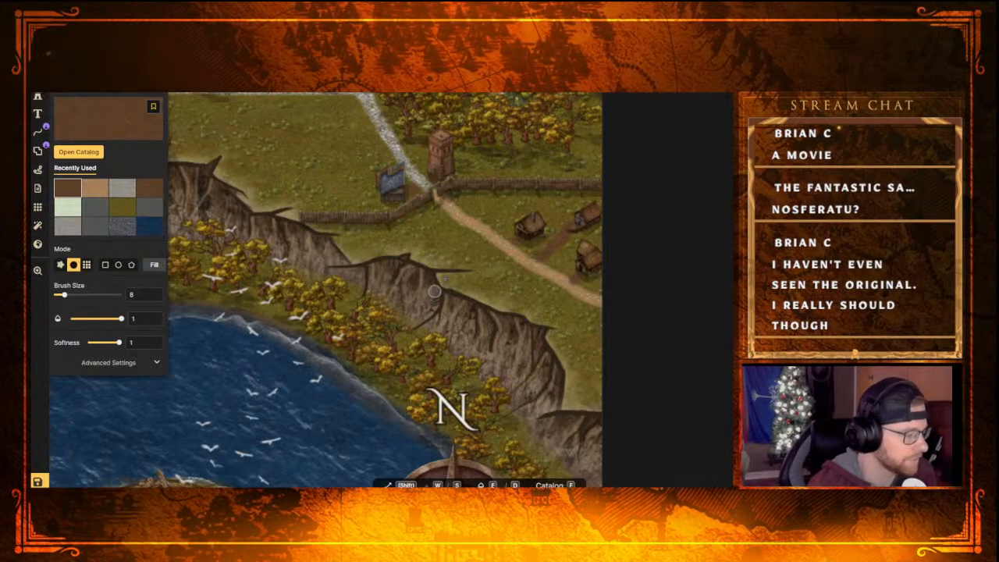
{"action": "scroll", "coordinate": [448, 213], "scroll_direction": "down", "scroll_amount": 4}
{"action": "scroll", "coordinate": [446, 214], "scroll_direction": "down", "scroll_amount": 2}
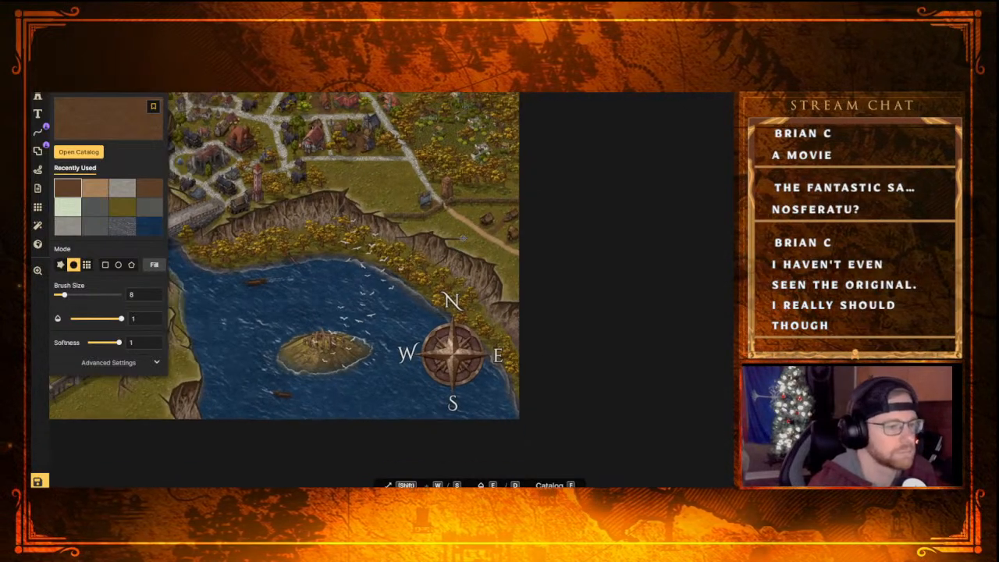
{"action": "scroll", "coordinate": [483, 247], "scroll_direction": "up", "scroll_amount": 2}
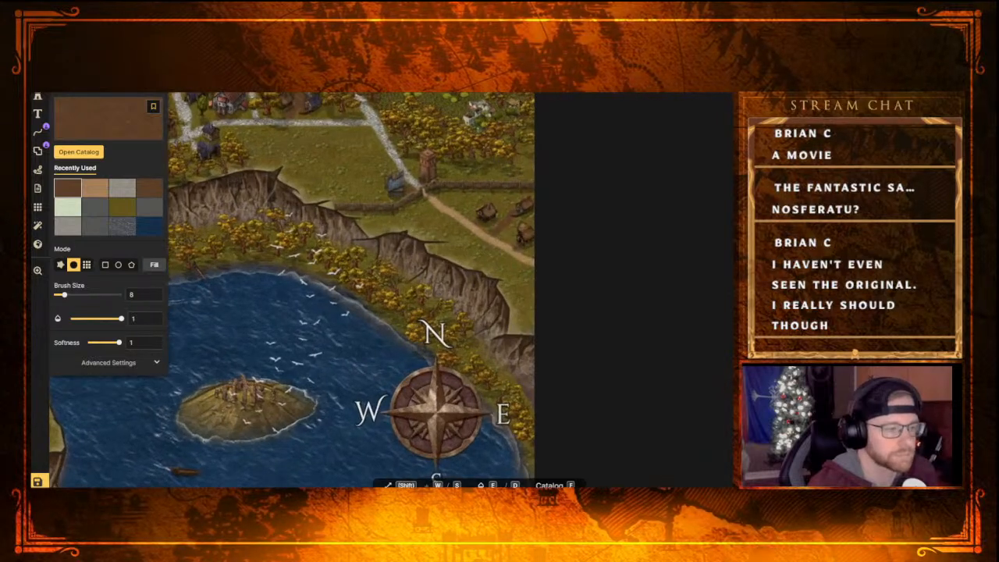
Scatter the recently used yellow bush stamp at scale 26 beside the wooden houses outside the gate, keeping random stamps on
{"action": "left_click", "coordinate": [39, 98]}
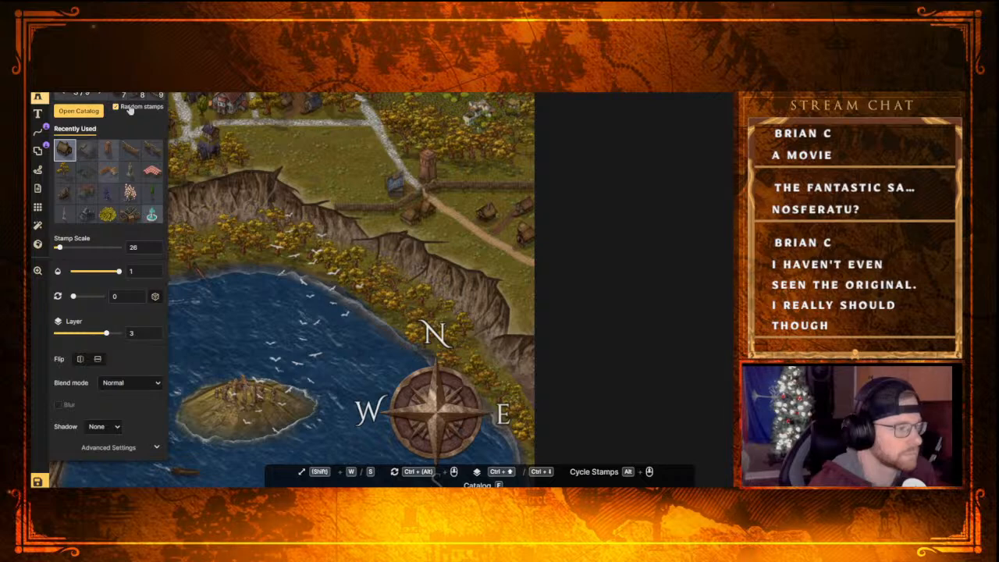
{"action": "left_click", "coordinate": [107, 214]}
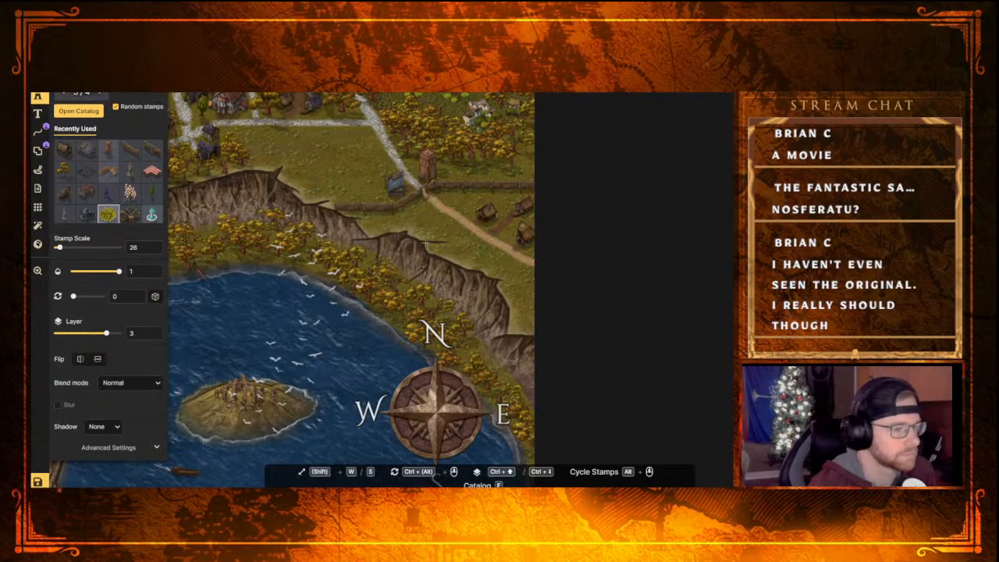
{"action": "left_click", "coordinate": [469, 216]}
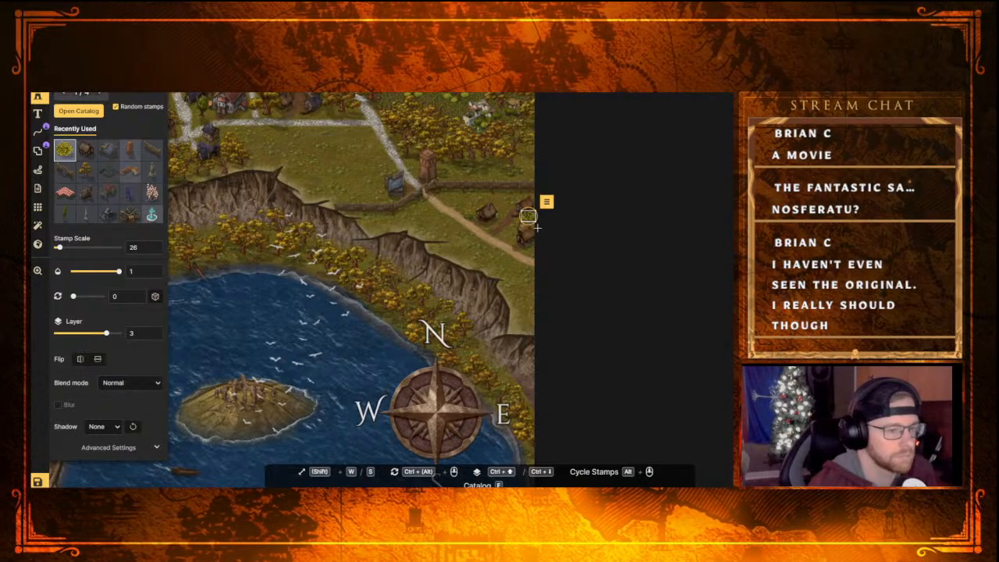
{"action": "left_click", "coordinate": [116, 105]}
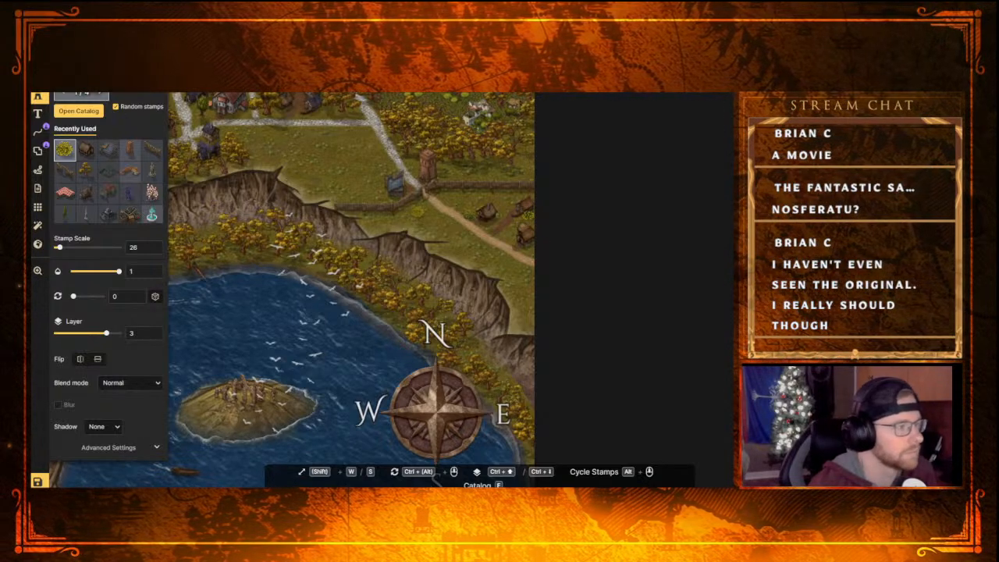
Place recently used golden autumn trees at scale 26 around the wooden houses and at the eastern end of the dirt road
{"action": "left_click", "coordinate": [87, 171]}
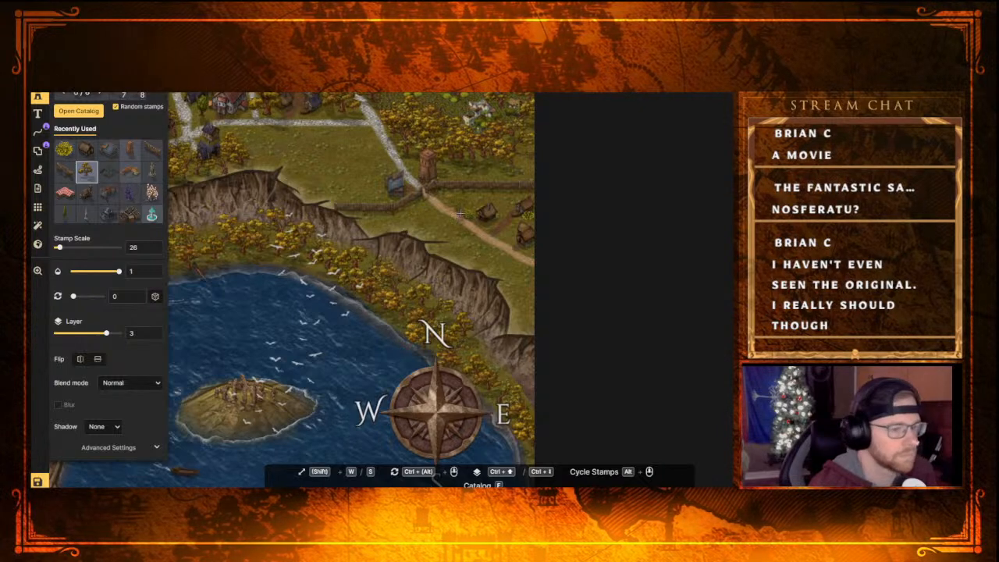
{"action": "left_click", "coordinate": [500, 201]}
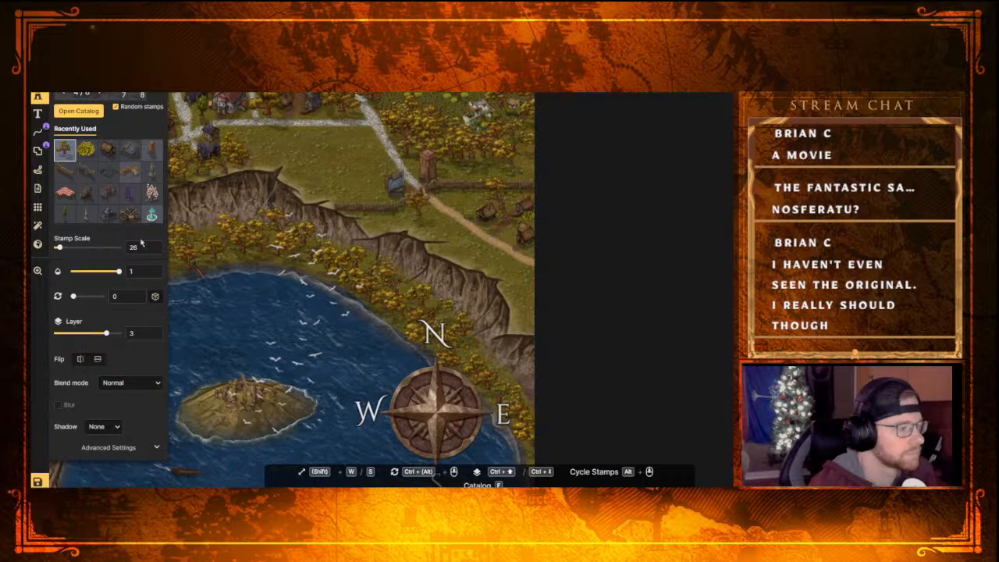
{"action": "left_click", "coordinate": [510, 227]}
{"action": "left_click", "coordinate": [524, 267]}
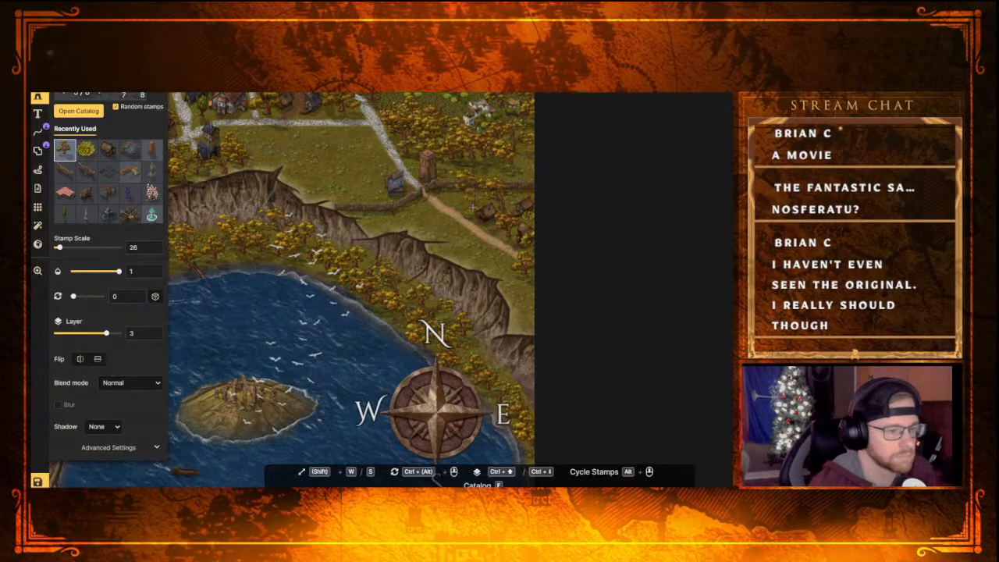
{"action": "left_click", "coordinate": [482, 207]}
Select the autumn tree beside the fence just south of the blue-grey-roofed house and flip it horizontally
{"action": "left_click_drag", "start_coordinate": [482, 207], "coordinate": [416, 207]}
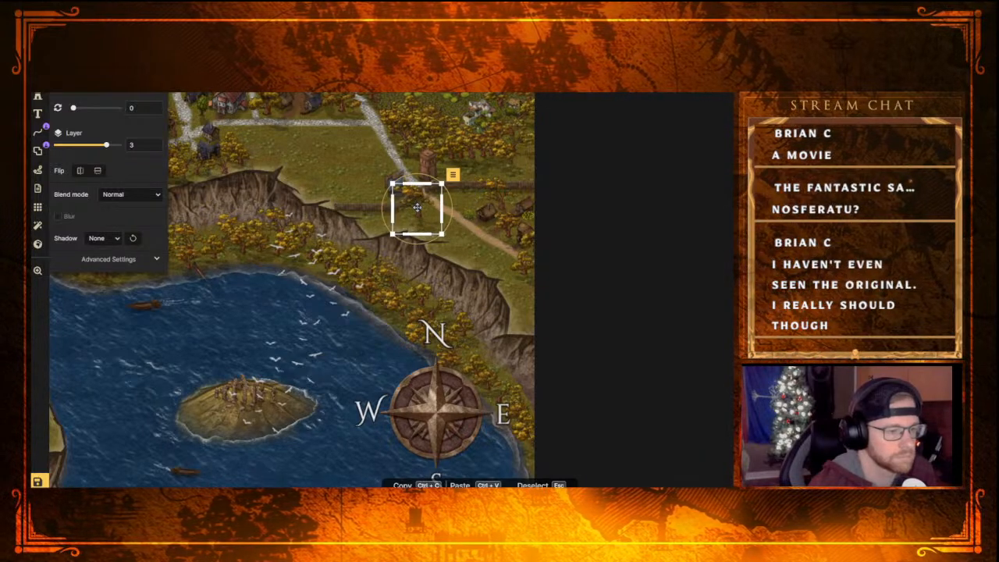
{"action": "right_click", "coordinate": [417, 207]}
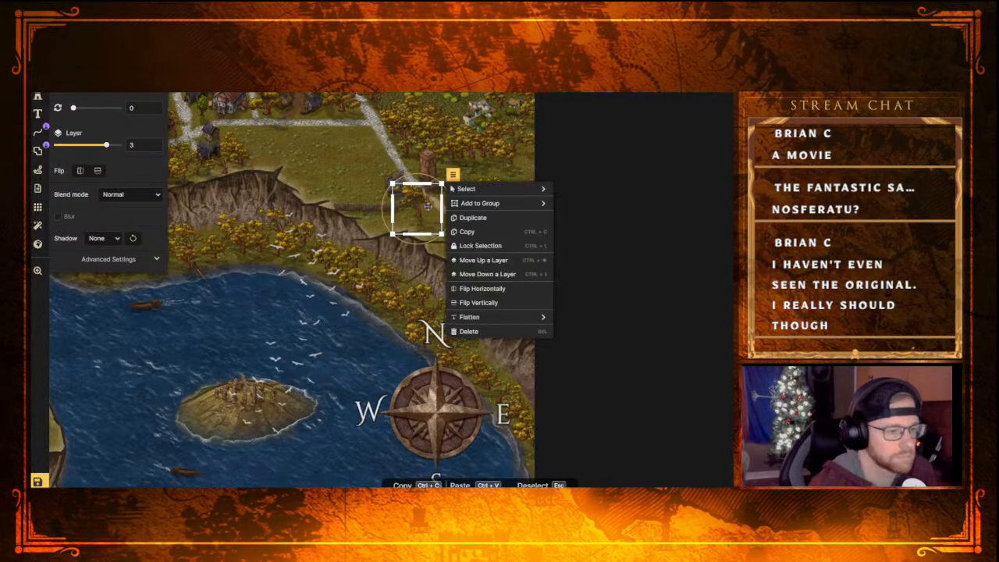
{"action": "left_click", "coordinate": [489, 293]}
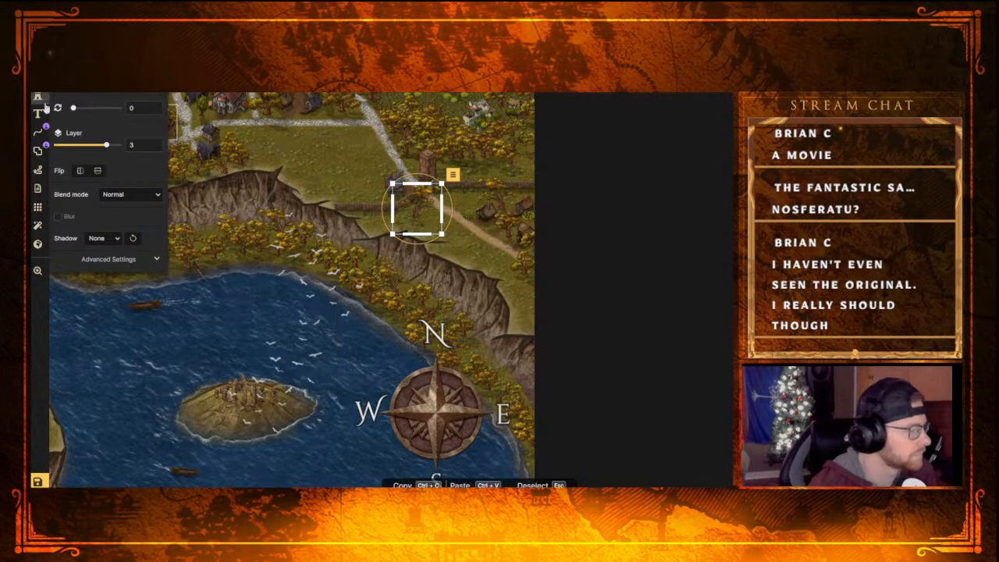
Place two more autumn trees at scale 26 along the southwest side of the dirt road outside the gate
{"action": "left_click", "coordinate": [38, 98]}
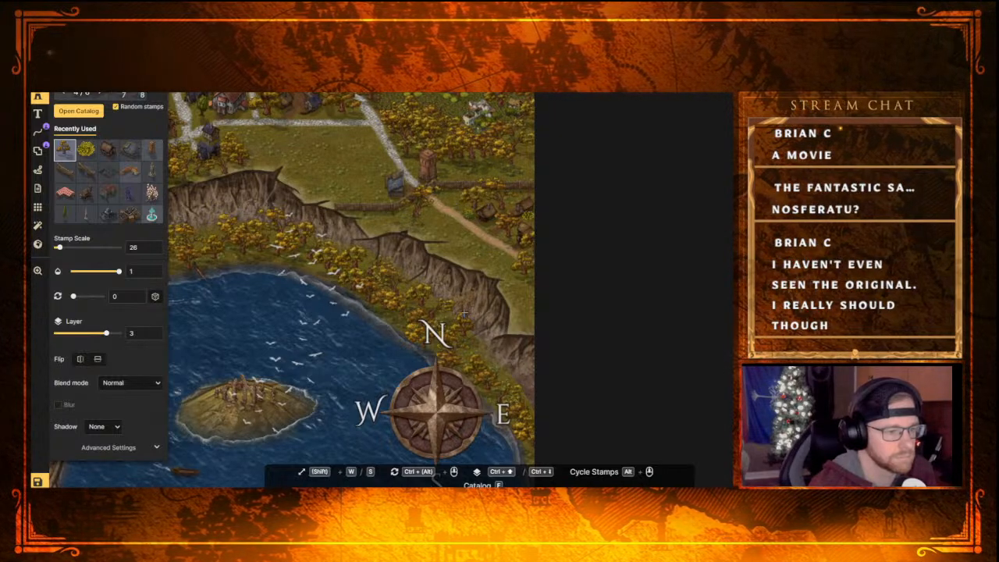
{"action": "left_click", "coordinate": [435, 225]}
{"action": "left_click", "coordinate": [477, 254]}
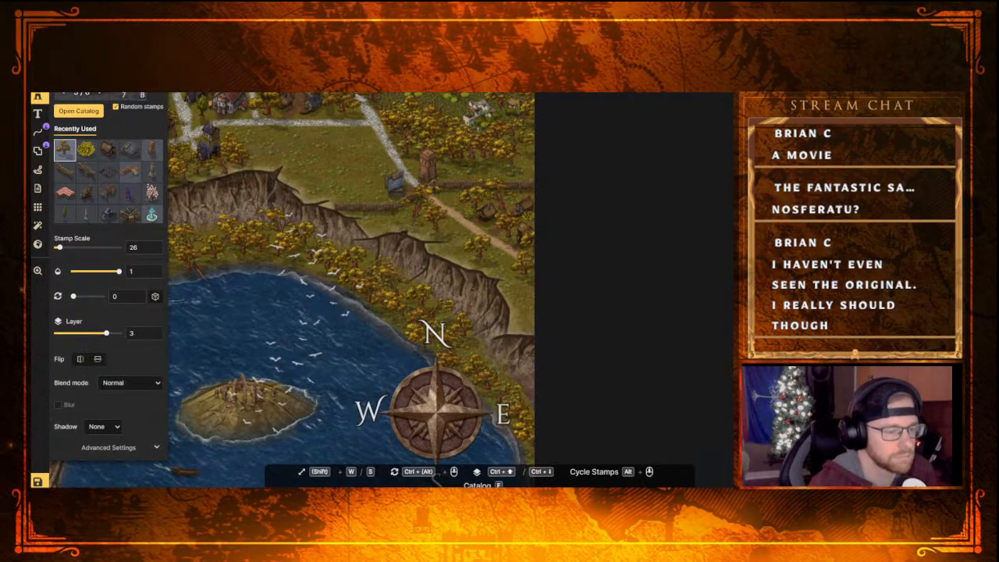
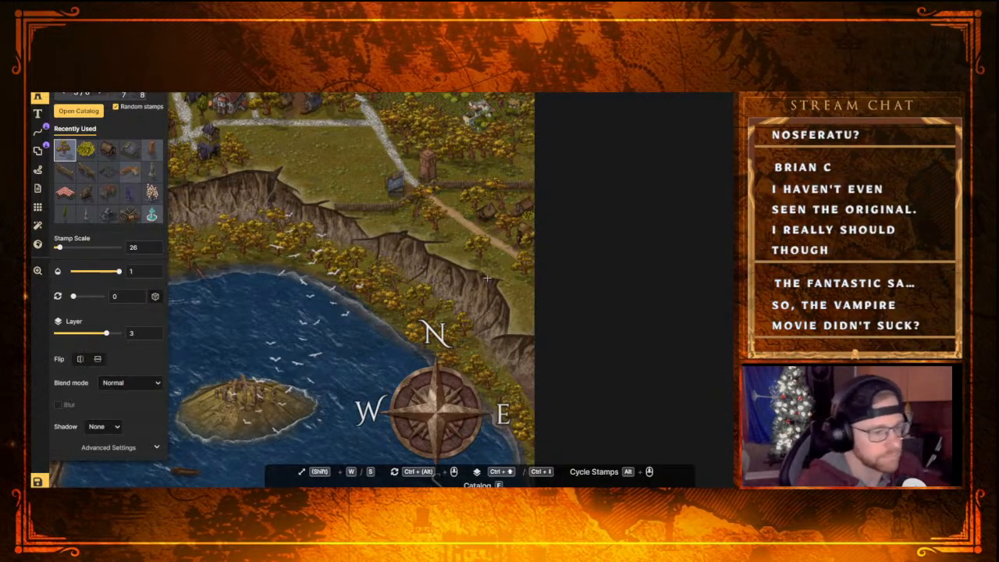
Fill the empty grass field between the street and the cliff edge, west of the gate, with golden autumn trees at scale 26
{"action": "scroll", "coordinate": [412, 227], "scroll_direction": "down", "scroll_amount": 2}
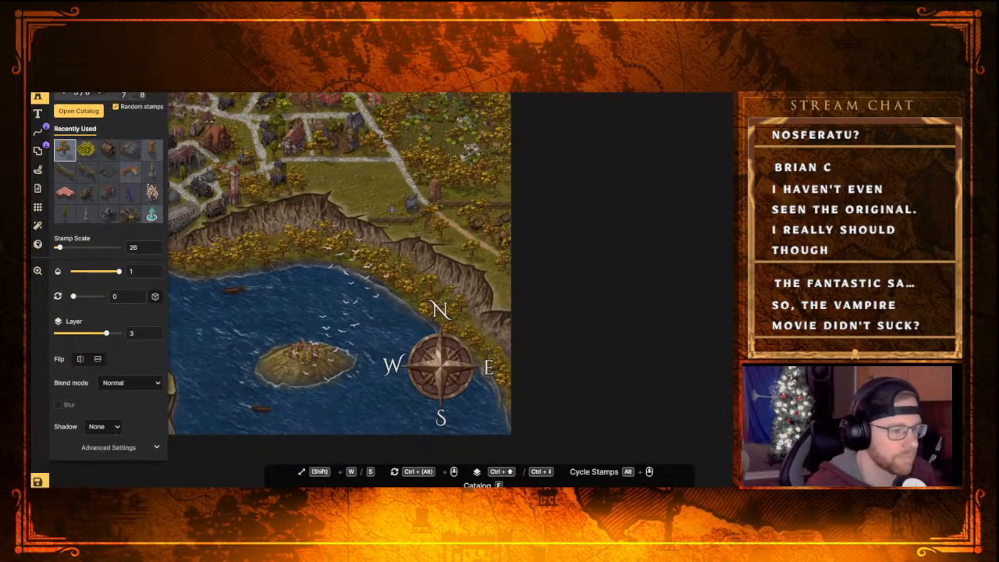
{"action": "scroll", "coordinate": [362, 192], "scroll_direction": "up", "scroll_amount": 3}
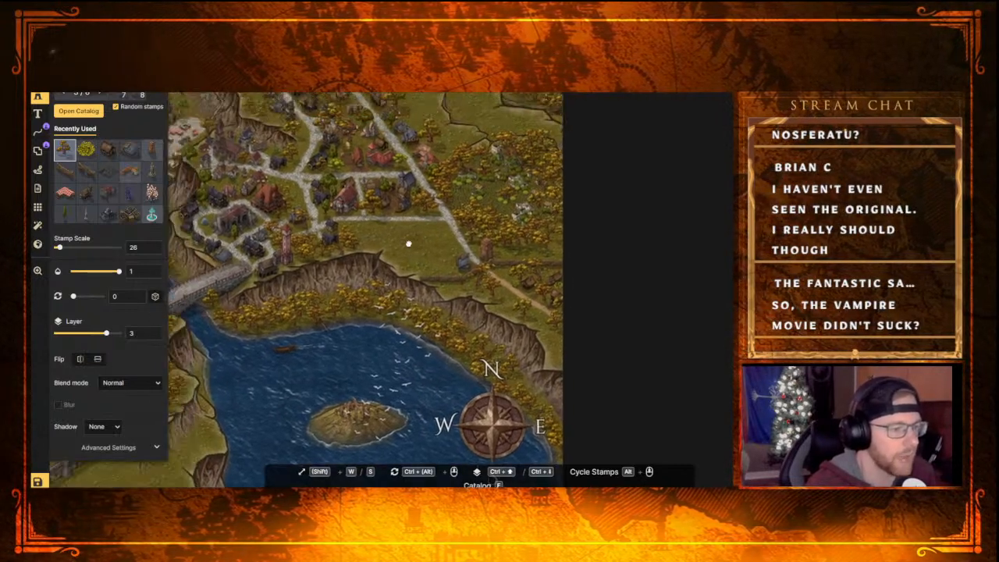
{"action": "scroll", "coordinate": [408, 232], "scroll_direction": "up", "scroll_amount": 1}
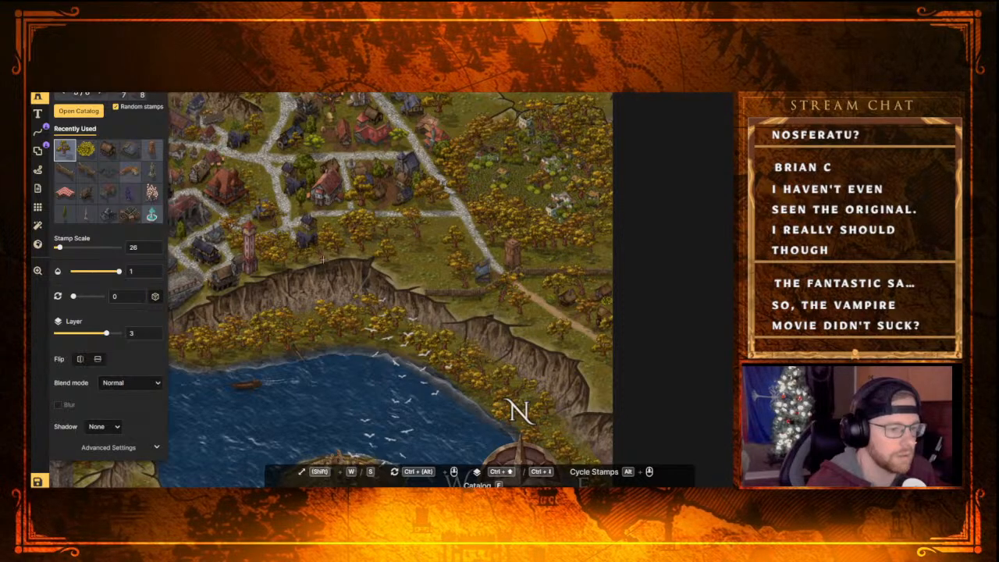
{"action": "scroll", "coordinate": [369, 254], "scroll_direction": "down", "scroll_amount": 4}
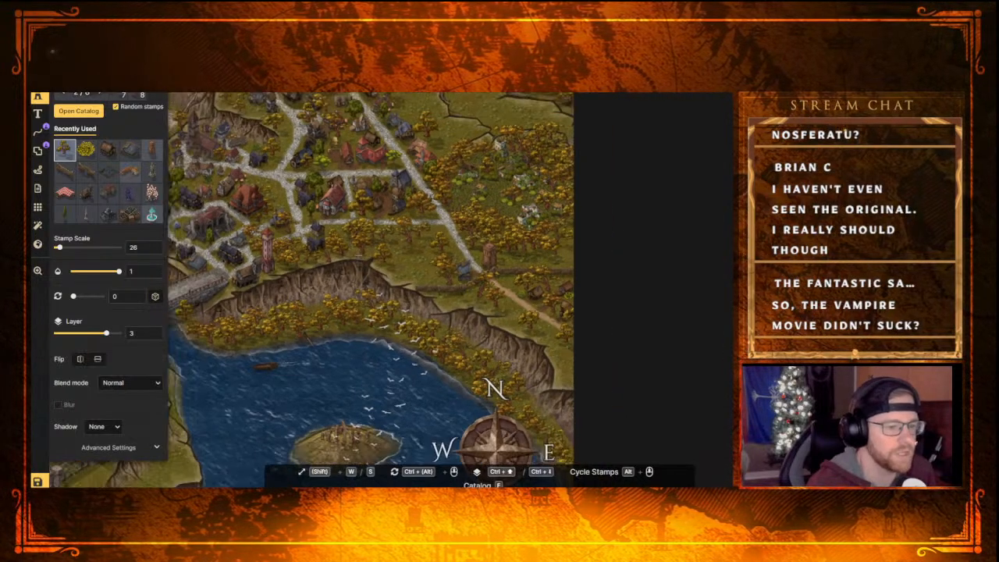
Look over the town and inspect the individual trees, bush and blue-roofed house on the cliff edge west of the main street
{"action": "middle_click_drag", "start_coordinate": [349, 235], "coordinate": [447, 301]}
{"action": "middle_click_drag", "start_coordinate": [398, 256], "coordinate": [424, 293]}
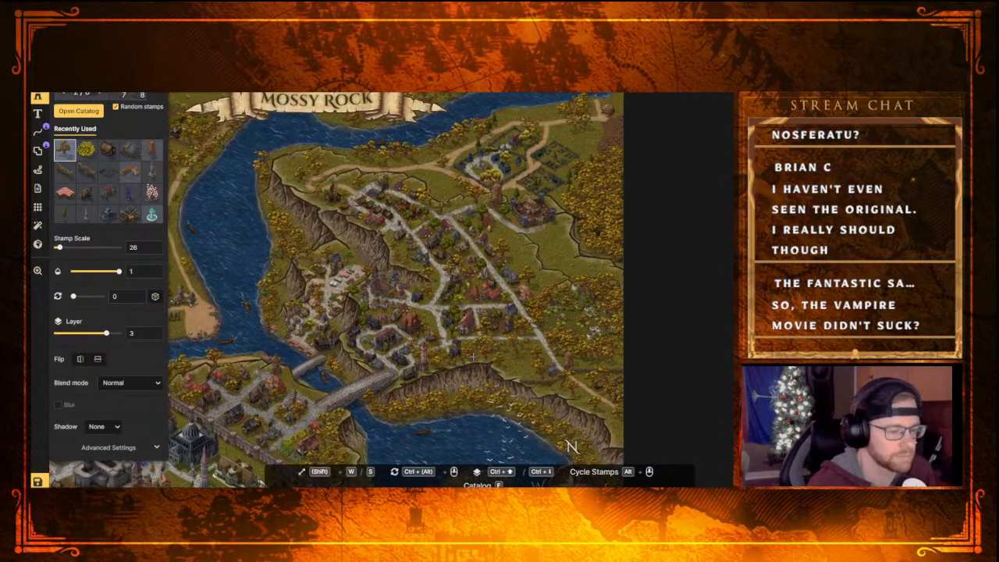
{"action": "scroll", "coordinate": [478, 394], "scroll_direction": "up", "scroll_amount": 5}
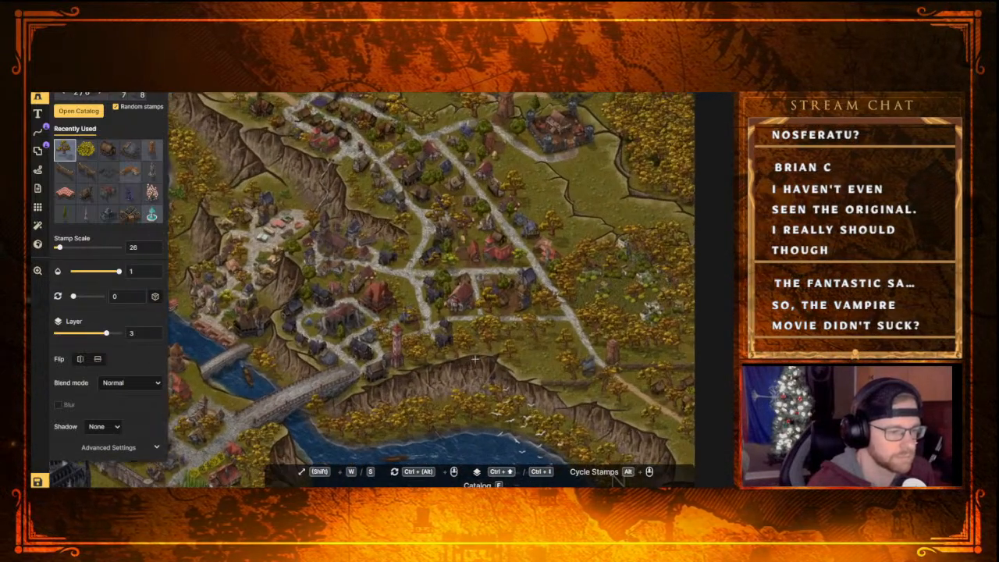
{"action": "scroll", "coordinate": [471, 363], "scroll_direction": "down", "scroll_amount": 3}
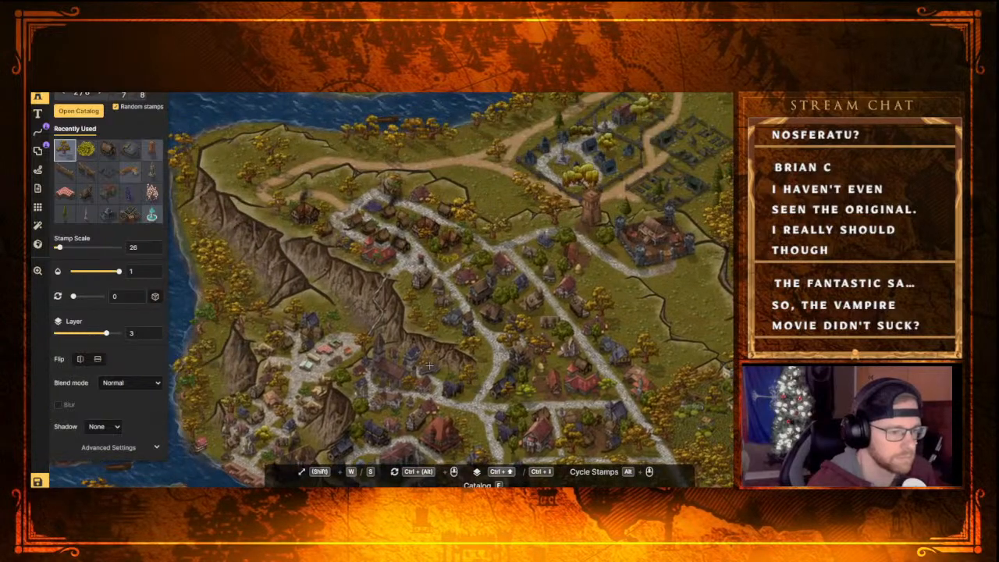
{"action": "scroll", "coordinate": [471, 363], "scroll_direction": "up", "scroll_amount": 4}
{"action": "scroll", "coordinate": [437, 355], "scroll_direction": "down", "scroll_amount": 2}
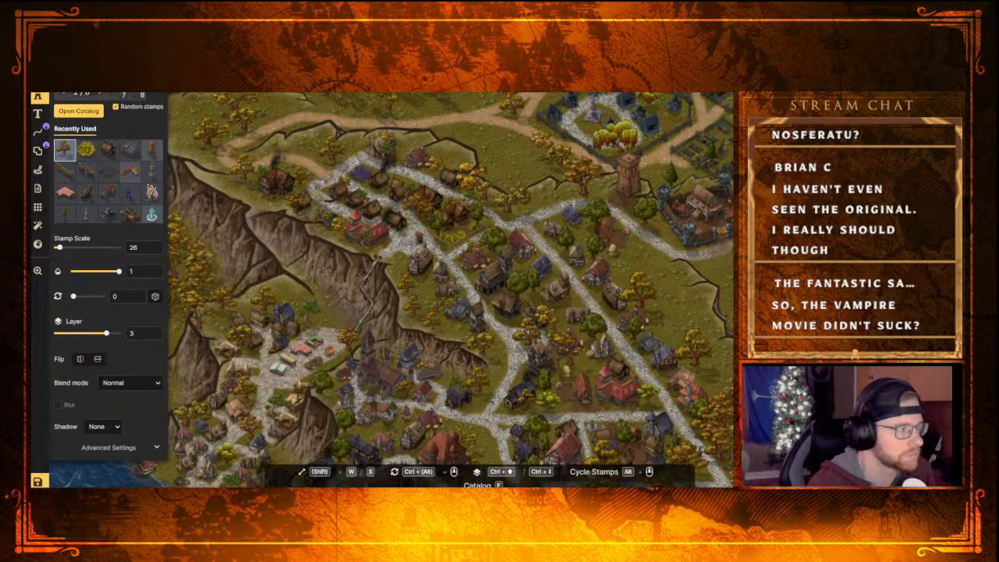
{"action": "key", "text": "v"}
{"action": "left_click", "coordinate": [408, 290]}
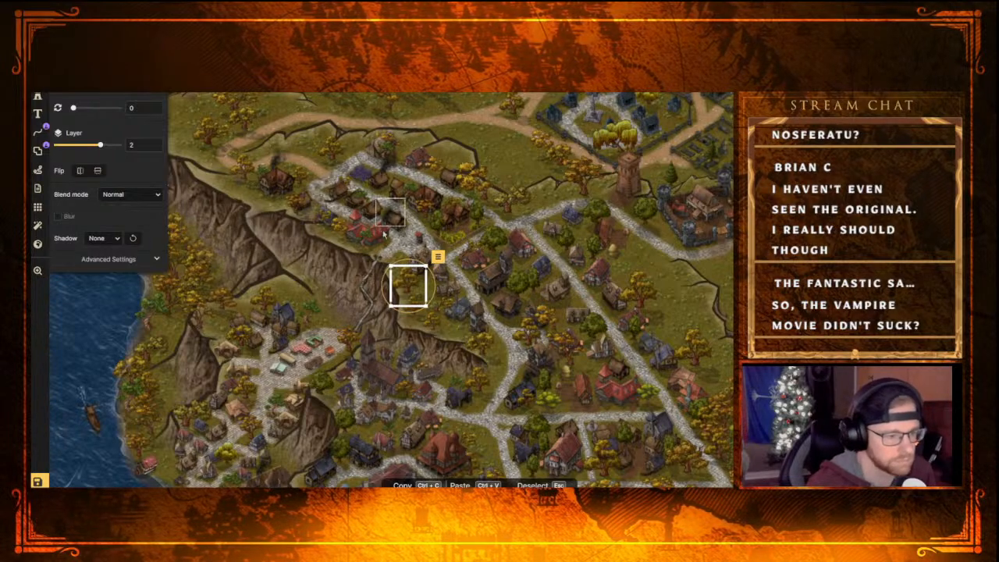
{"action": "left_click", "coordinate": [435, 327]}
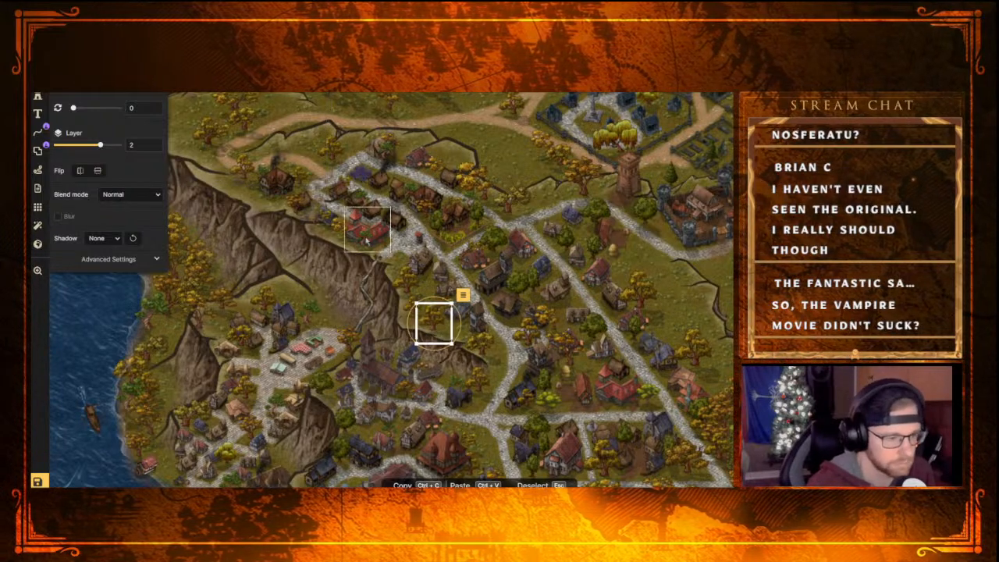
{"action": "left_click", "coordinate": [407, 285]}
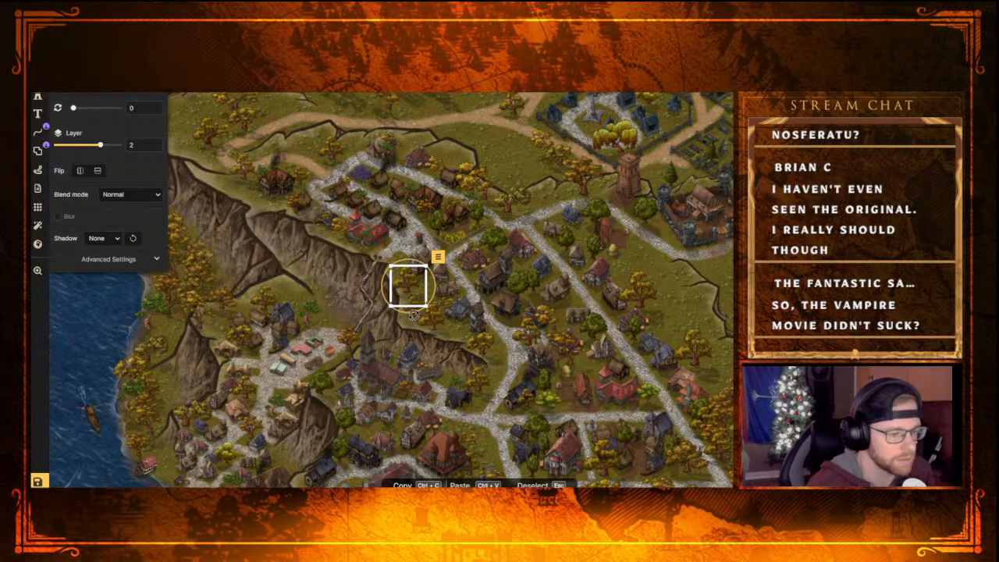
{"action": "left_click", "coordinate": [418, 320]}
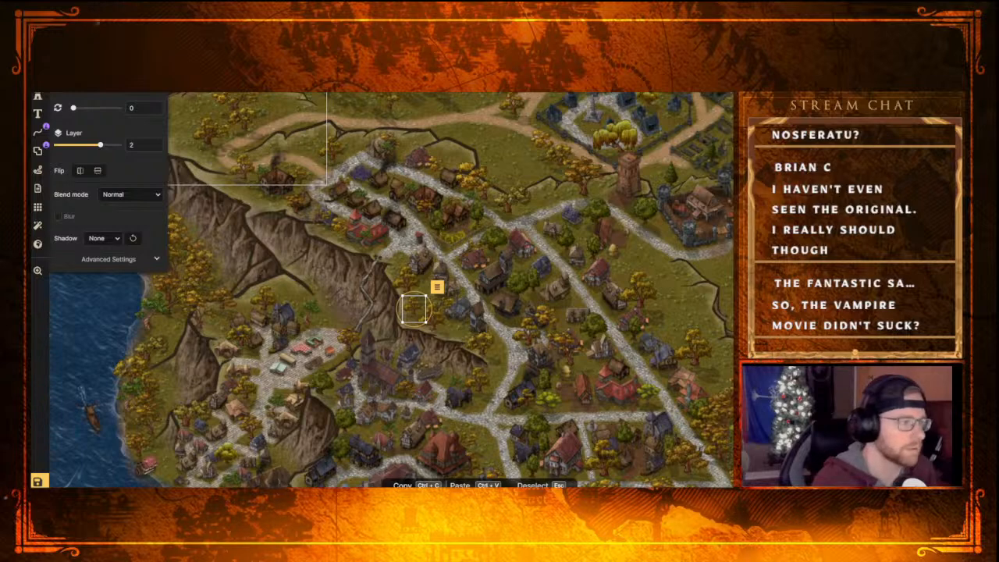
{"action": "left_click", "coordinate": [415, 311]}
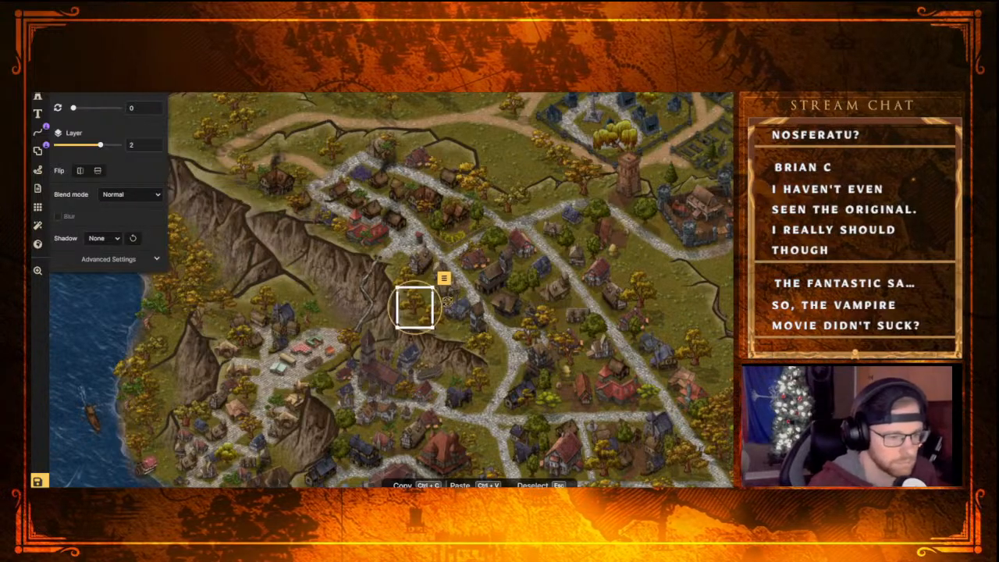
{"action": "left_click", "coordinate": [446, 309]}
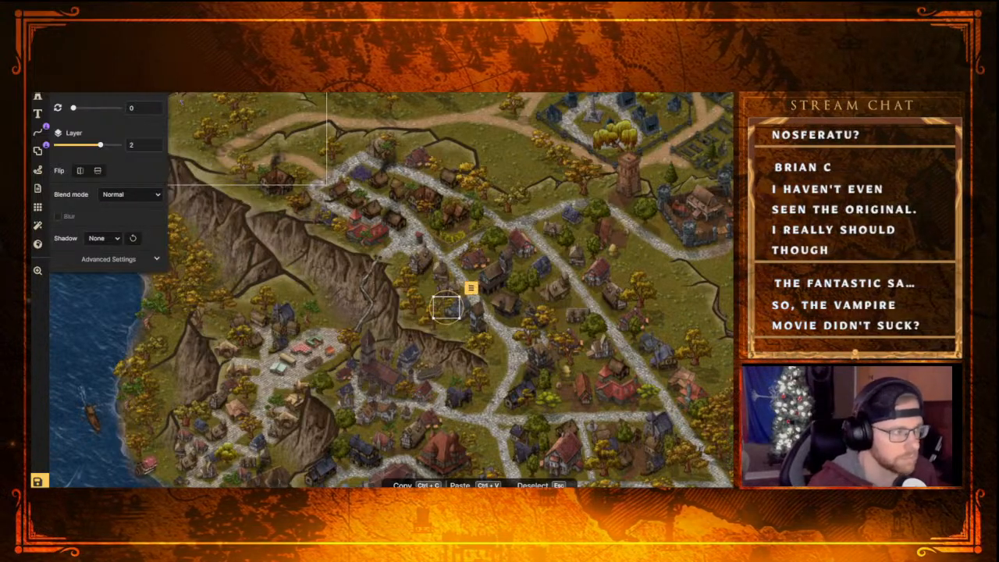
{"action": "left_click", "coordinate": [451, 307]}
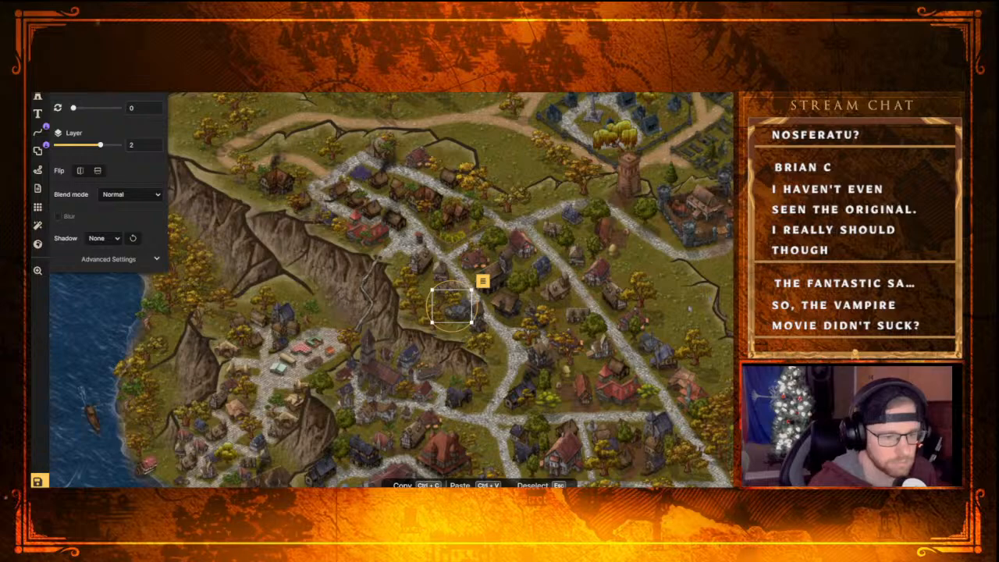
Remove the autumn tree on the southwest side of the dirt road, near its middle, outside the gate
{"action": "left_click", "coordinate": [693, 303]}
{"action": "middle_click_drag", "start_coordinate": [685, 308], "coordinate": [584, 154]}
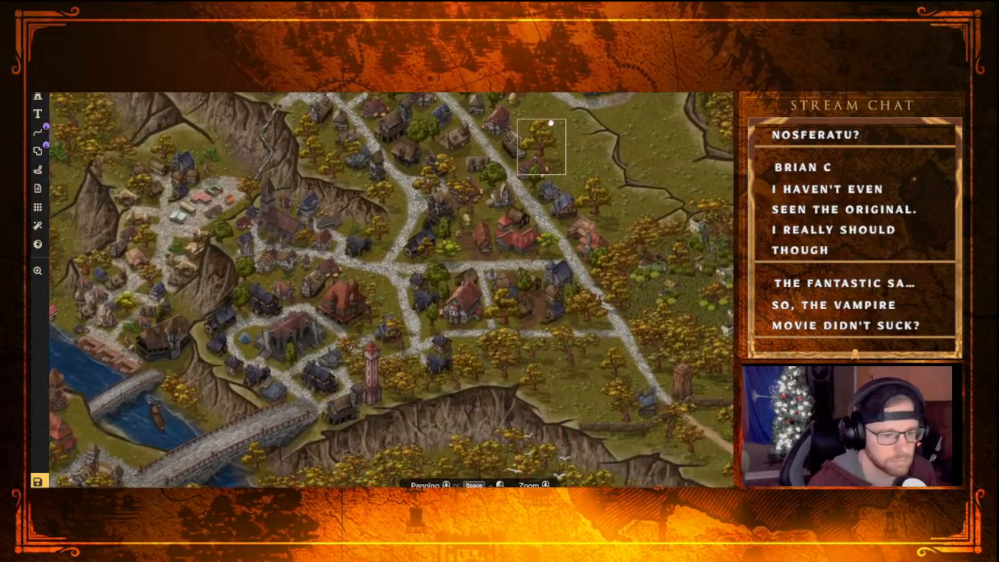
{"action": "middle_click_drag", "start_coordinate": [605, 363], "coordinate": [478, 244]}
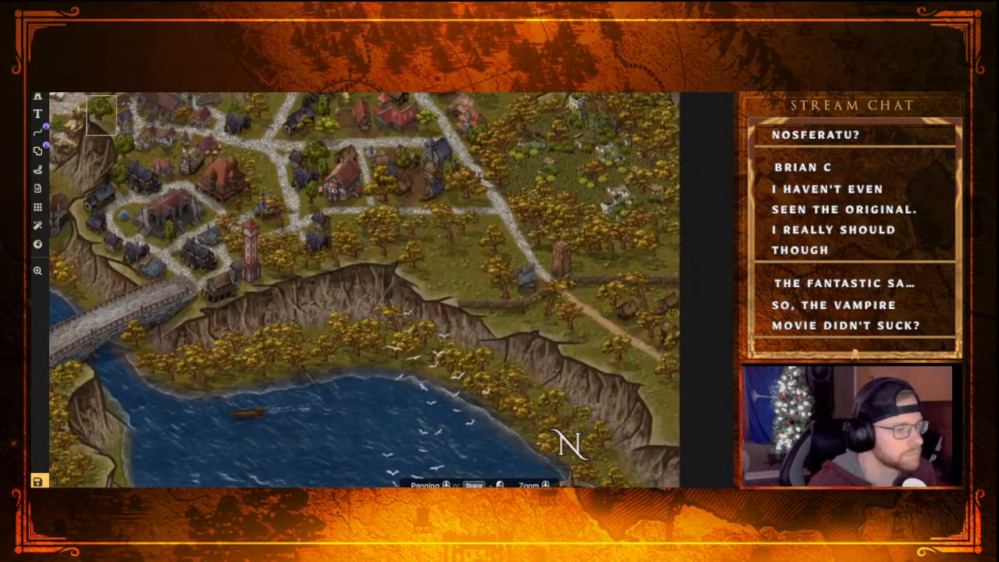
{"action": "left_click", "coordinate": [615, 356]}
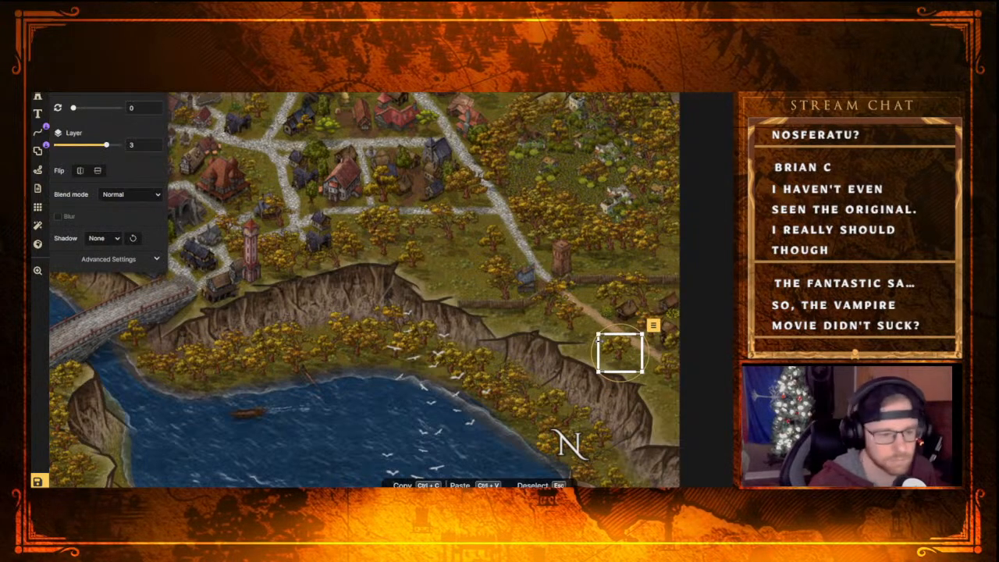
{"action": "key", "text": "Escape"}
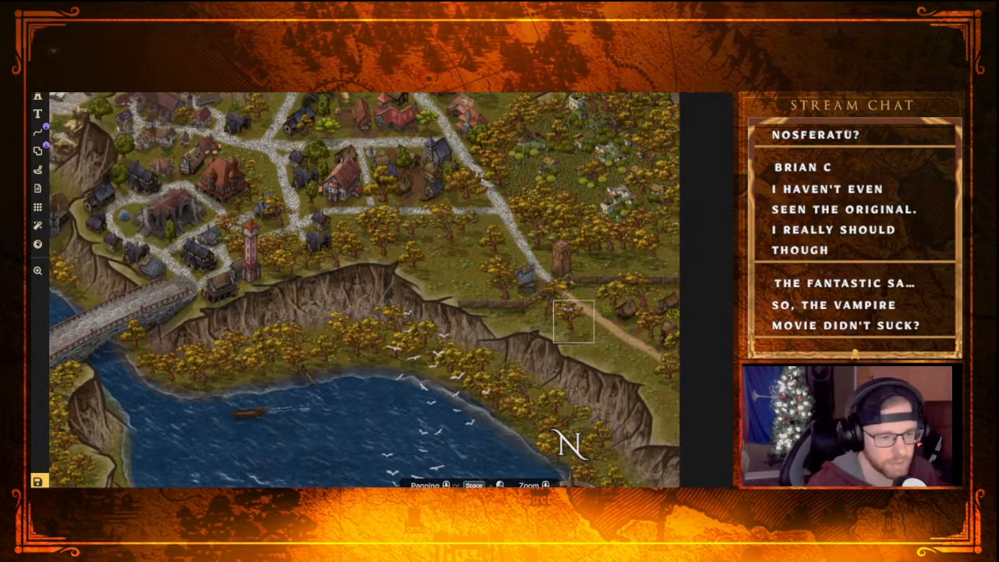
{"action": "left_click", "coordinate": [552, 313]}
{"action": "key", "text": "Escape"}
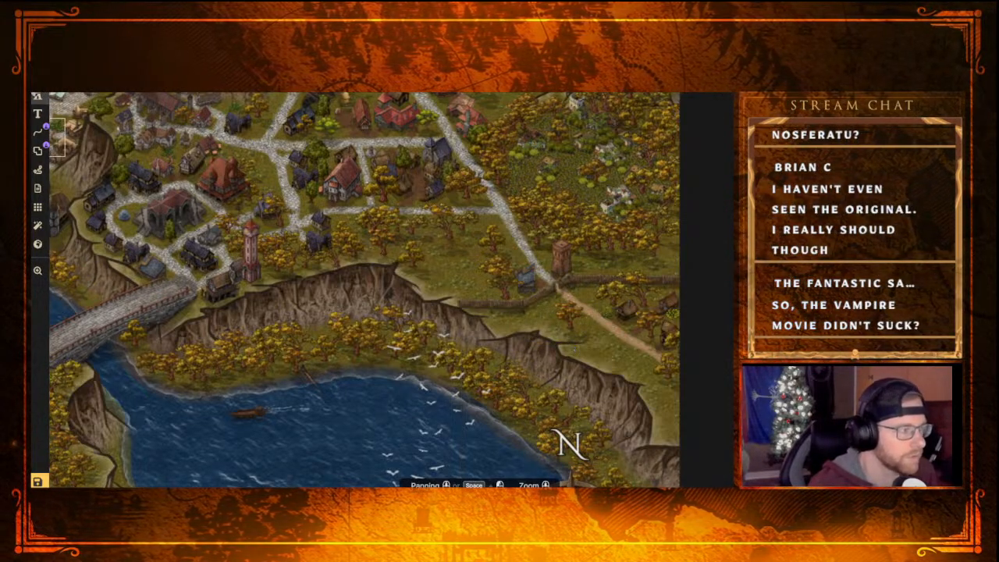
Browse the stamp catalog through the Fantasy Regional, Holidays, Core, Classical Empires and Babylonian categories for more map details
{"action": "left_click", "coordinate": [37, 96]}
{"action": "left_click", "coordinate": [36, 96]}
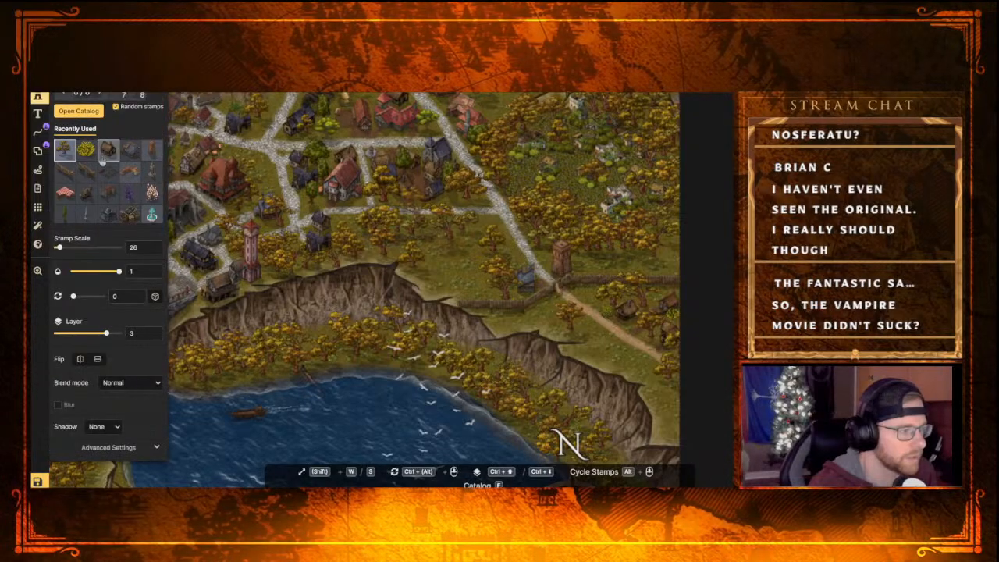
{"action": "key", "text": "f"}
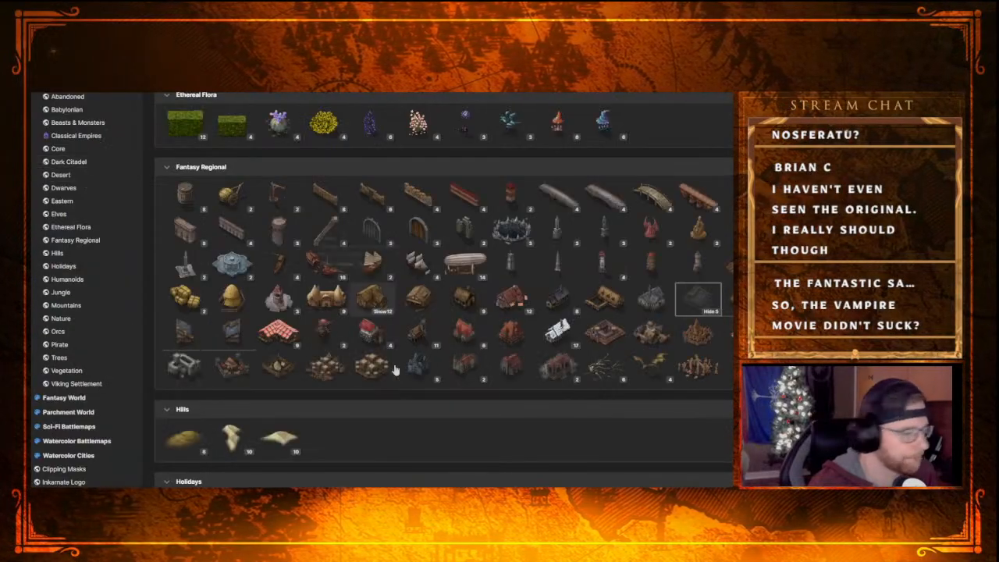
{"action": "scroll", "coordinate": [470, 358], "scroll_direction": "down", "scroll_amount": 5}
{"action": "scroll", "coordinate": [470, 357], "scroll_direction": "down", "scroll_amount": 2}
{"action": "scroll", "coordinate": [477, 351], "scroll_direction": "up", "scroll_amount": 7}
{"action": "scroll", "coordinate": [479, 349], "scroll_direction": "down", "scroll_amount": 2}
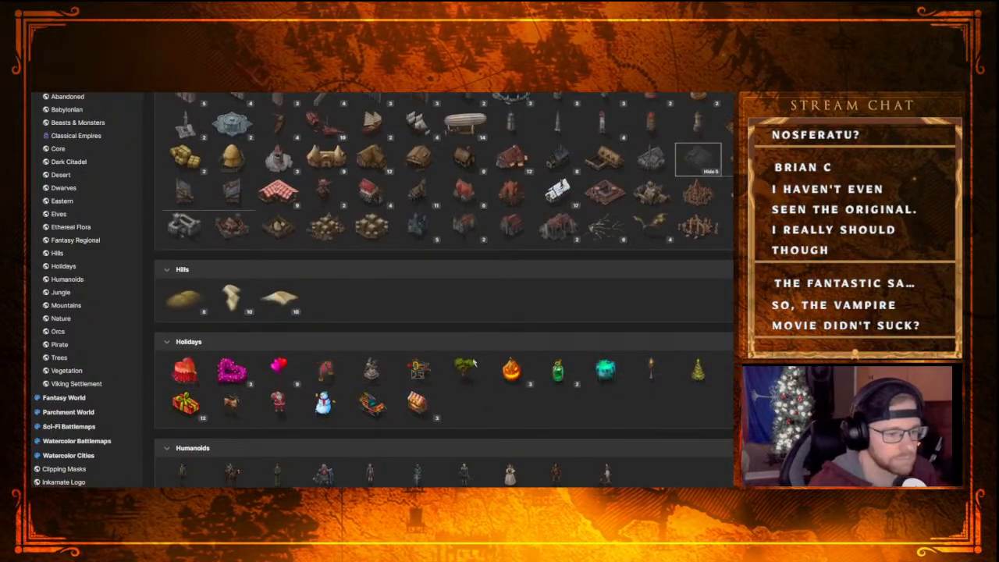
{"action": "scroll", "coordinate": [468, 367], "scroll_direction": "up", "scroll_amount": 3}
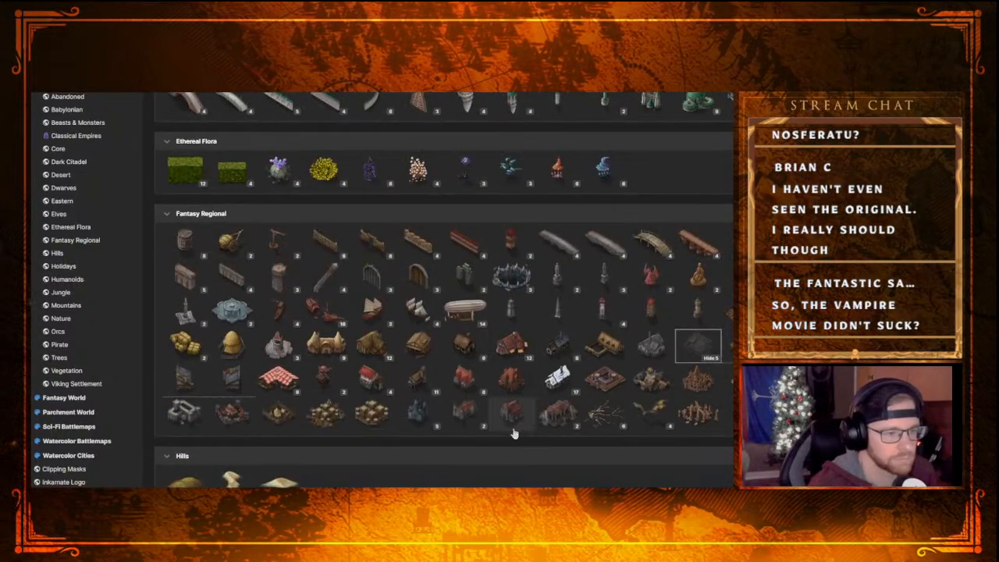
{"action": "scroll", "coordinate": [514, 351], "scroll_direction": "up", "scroll_amount": 4}
{"action": "scroll", "coordinate": [525, 343], "scroll_direction": "up", "scroll_amount": 5}
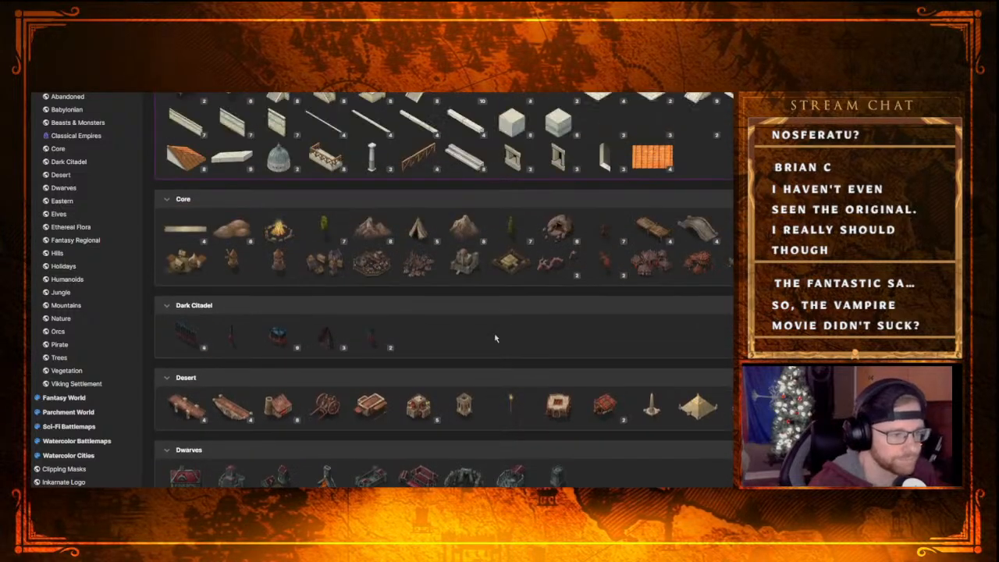
{"action": "scroll", "coordinate": [494, 319], "scroll_direction": "up", "scroll_amount": 3}
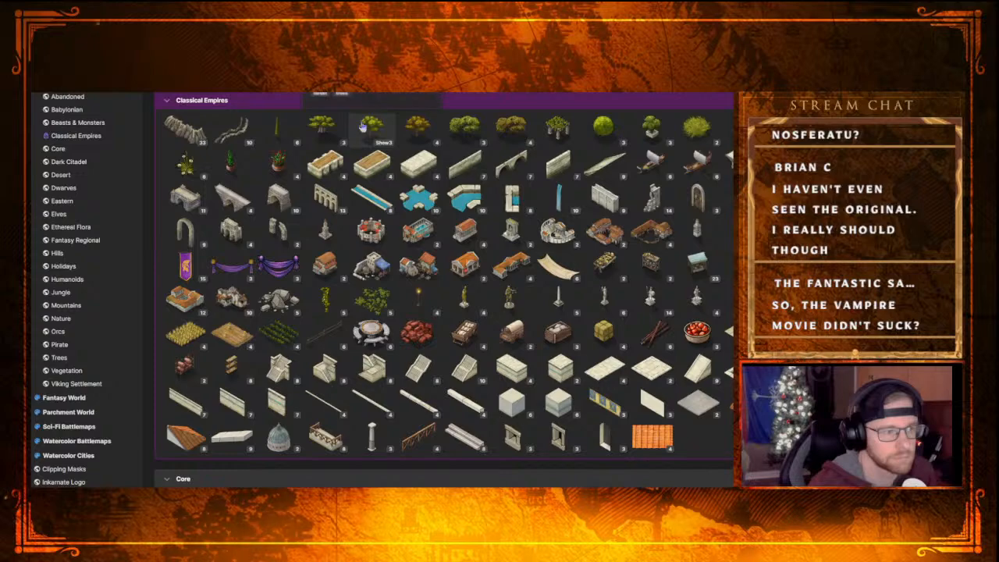
{"action": "scroll", "coordinate": [392, 156], "scroll_direction": "up", "scroll_amount": 4}
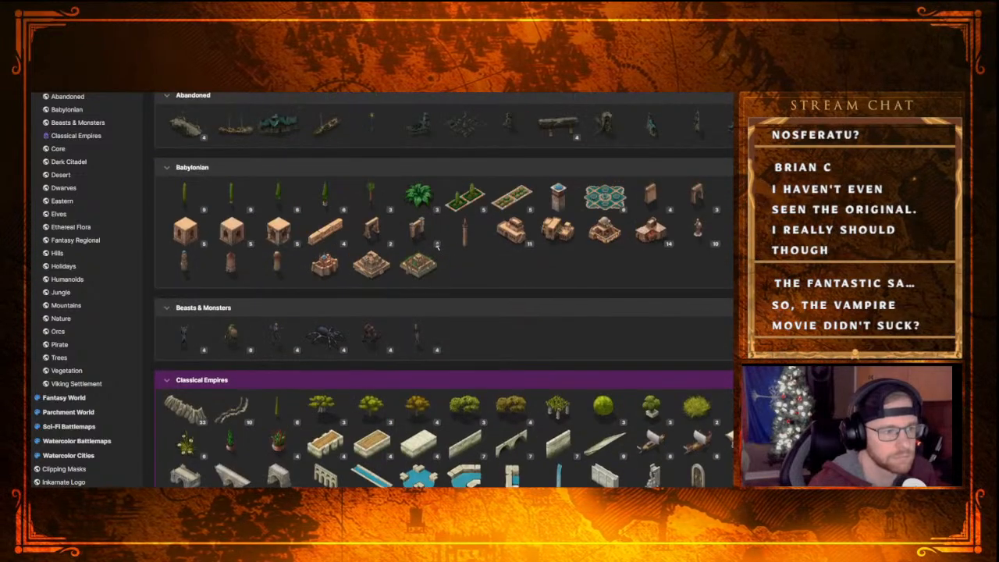
Choose a slender green tree stamp from the Trees category and place one at scale 26 in the field above the cliff
{"action": "scroll", "coordinate": [424, 290], "scroll_direction": "down", "scroll_amount": 10}
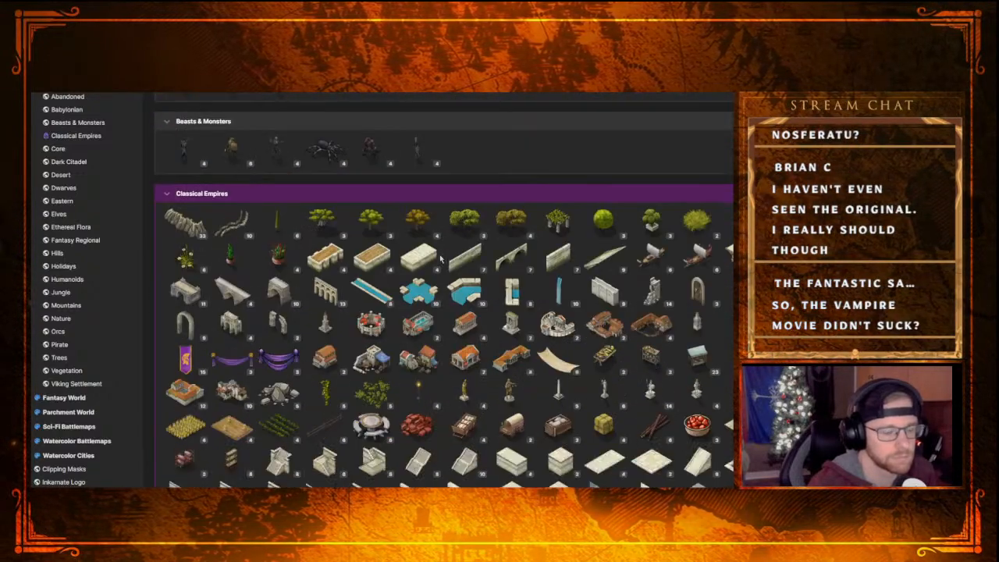
{"action": "scroll", "coordinate": [437, 261], "scroll_direction": "down", "scroll_amount": 10}
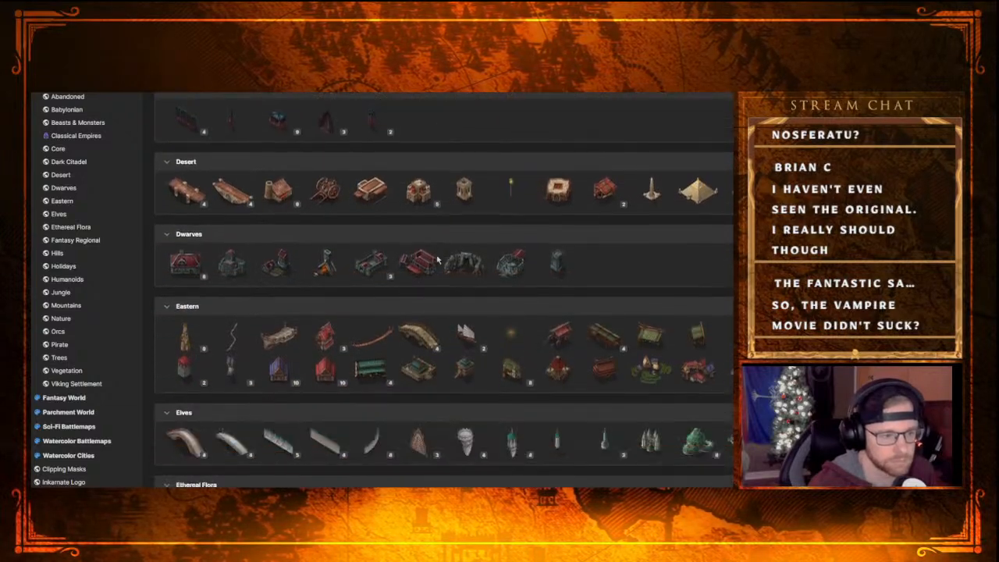
{"action": "scroll", "coordinate": [698, 426], "scroll_direction": "down", "scroll_amount": 3}
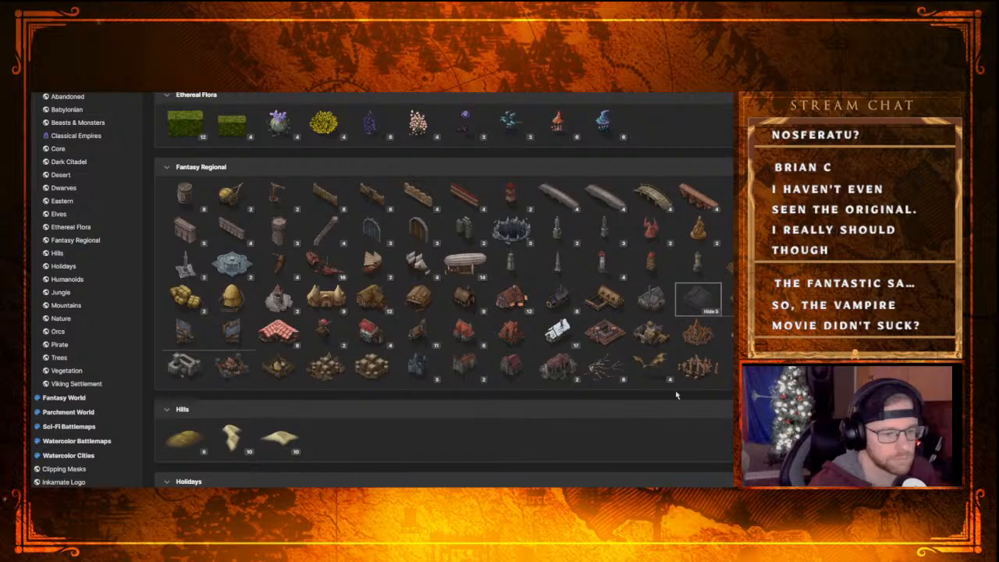
{"action": "scroll", "coordinate": [624, 382], "scroll_direction": "down", "scroll_amount": 4}
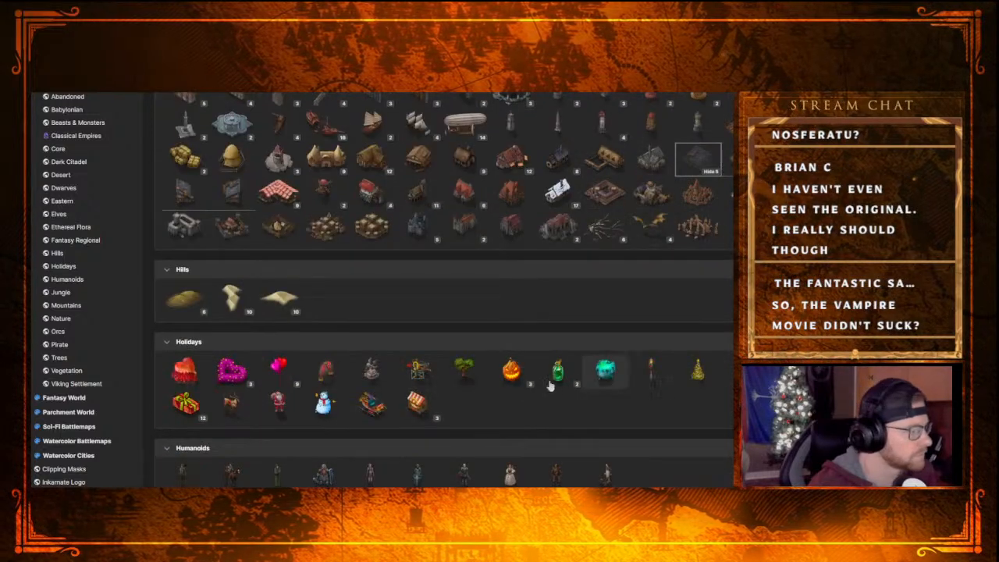
{"action": "scroll", "coordinate": [453, 400], "scroll_direction": "down", "scroll_amount": 3}
{"action": "scroll", "coordinate": [450, 252], "scroll_direction": "down", "scroll_amount": 15}
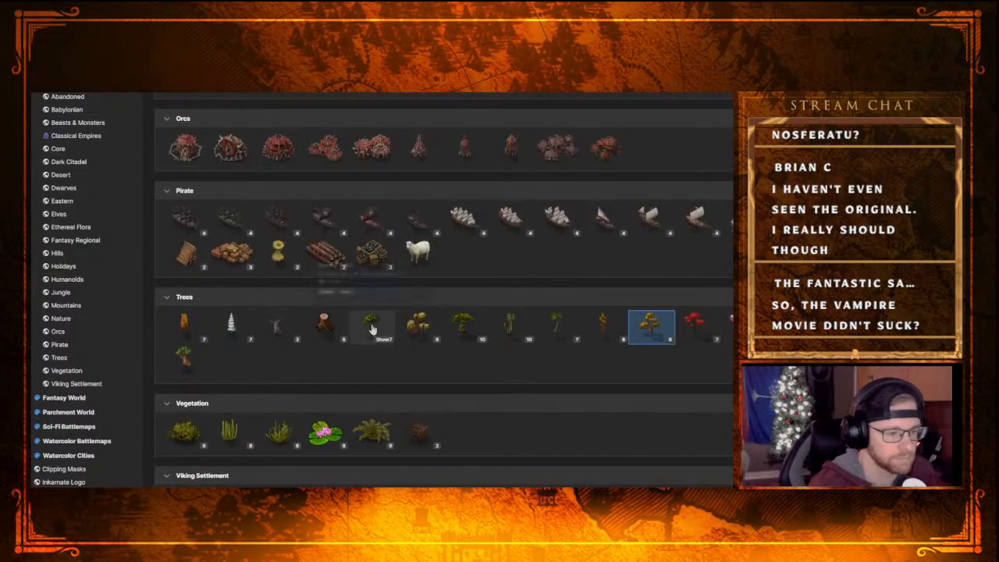
{"action": "scroll", "coordinate": [527, 375], "scroll_direction": "down", "scroll_amount": 1}
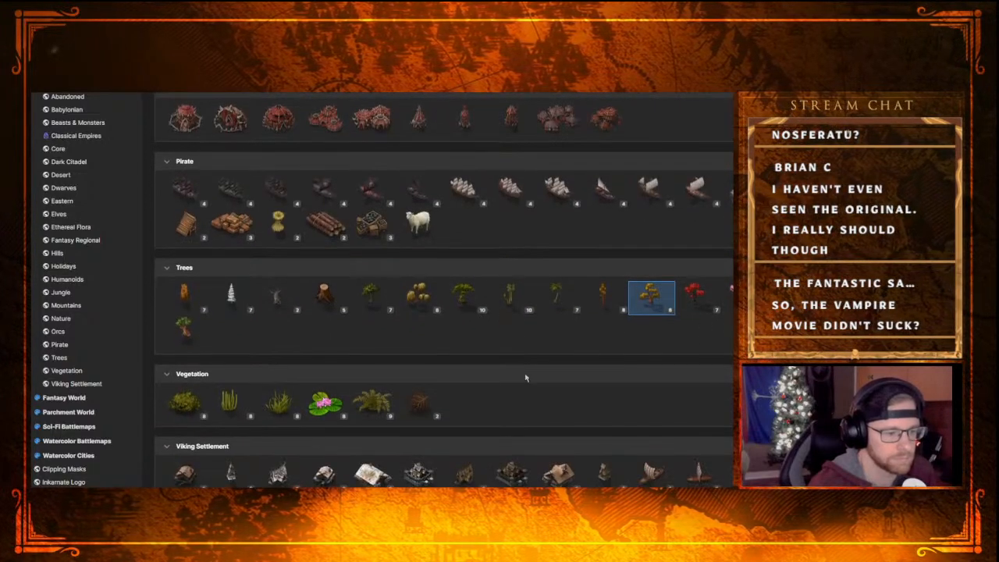
{"action": "key", "text": "f"}
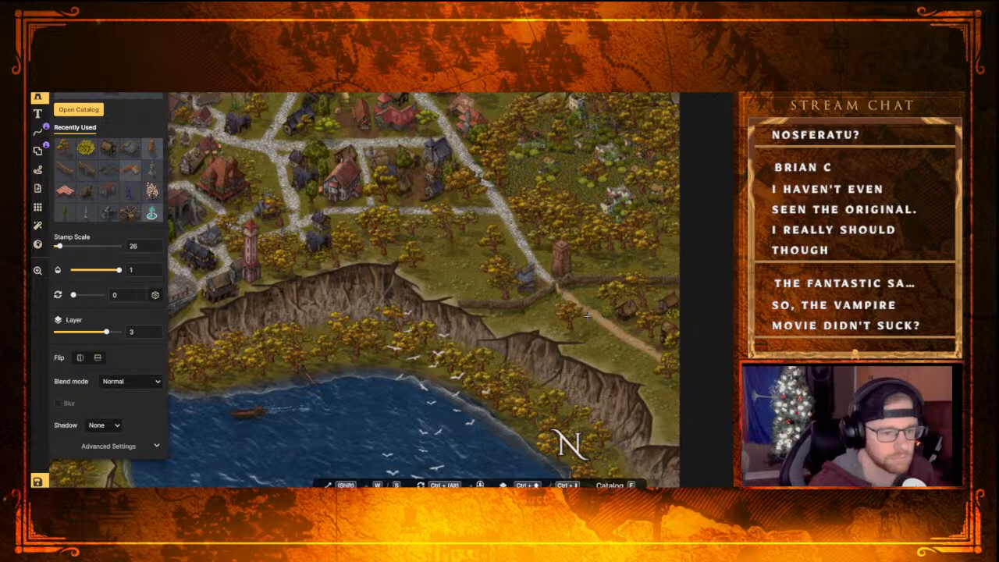
{"action": "left_click", "coordinate": [596, 289]}
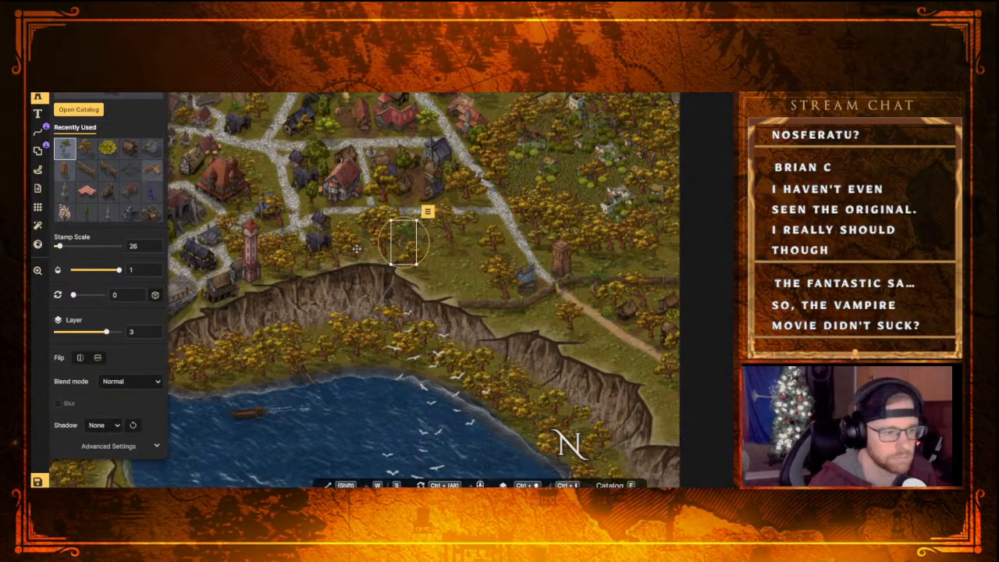
Remove the slender green tree nearest the cliff edge and choose the Cork Oak Trees stamp from the Classical Empires category
{"action": "left_click", "coordinate": [441, 276]}
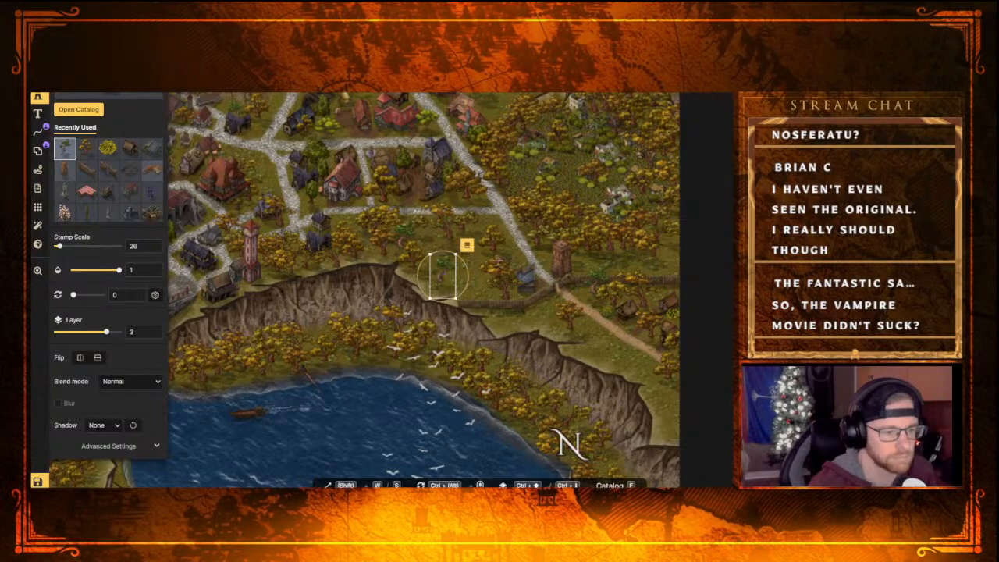
{"action": "key", "text": "Delete"}
{"action": "key", "text": "f"}
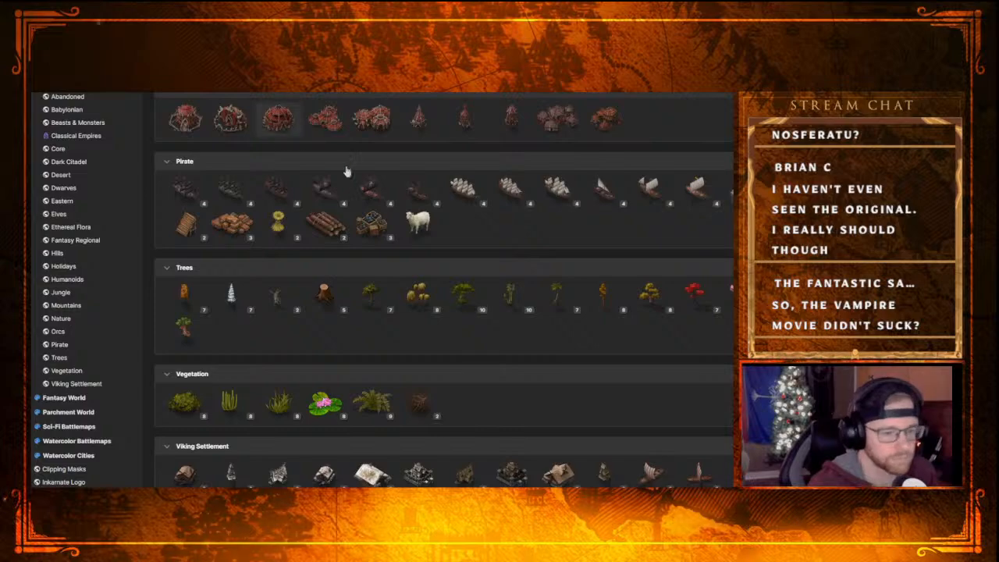
{"action": "scroll", "coordinate": [568, 376], "scroll_direction": "up", "scroll_amount": 20}
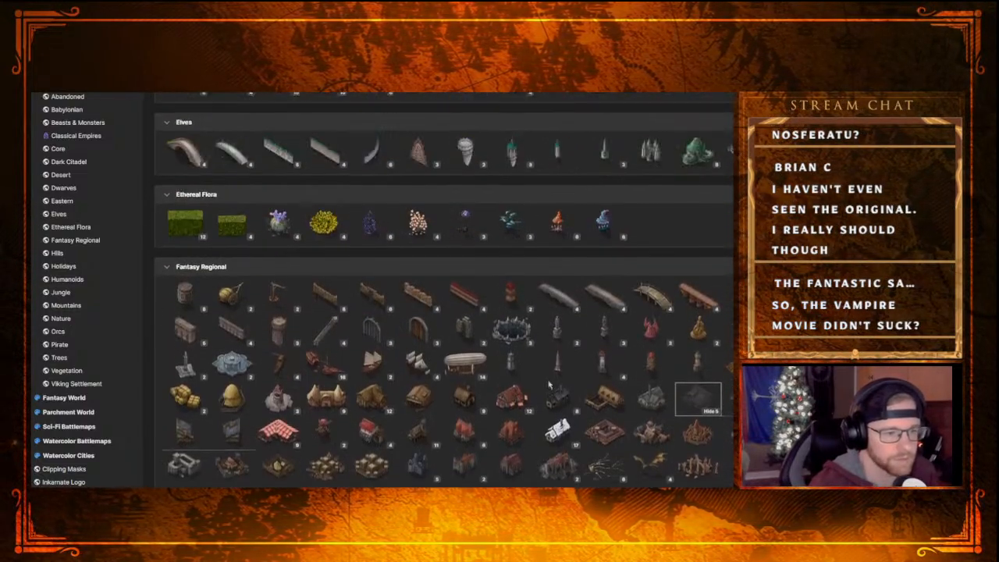
{"action": "scroll", "coordinate": [550, 381], "scroll_direction": "up", "scroll_amount": 20}
{"action": "scroll", "coordinate": [494, 377], "scroll_direction": "up", "scroll_amount": 5}
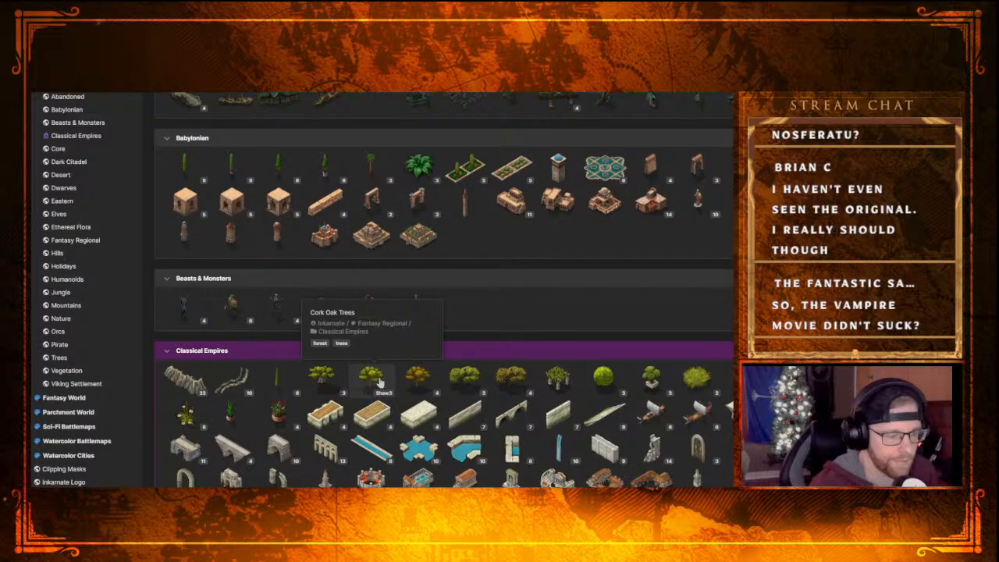
{"action": "left_click", "coordinate": [378, 381]}
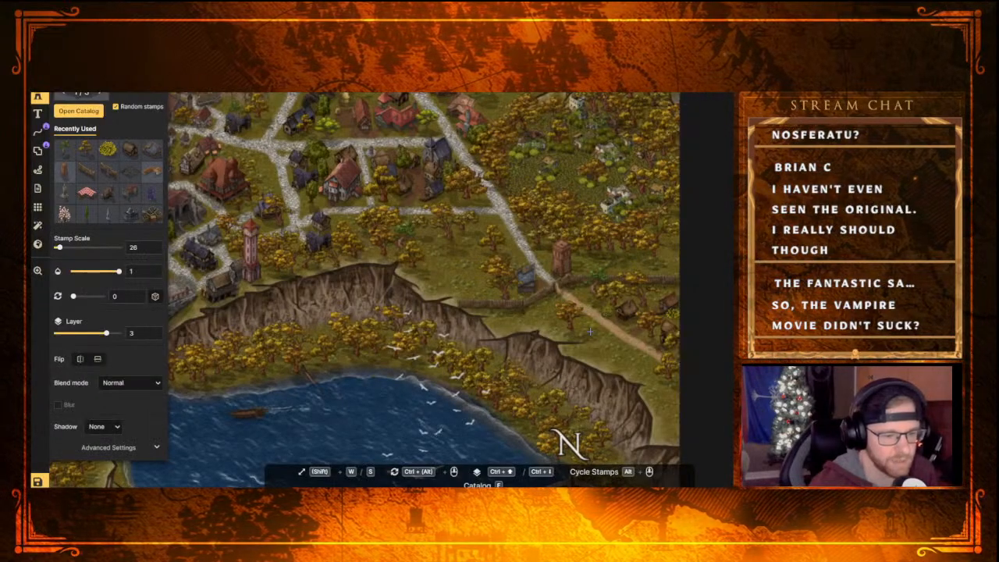
Place a cork oak on the southwest side of the dirt road outside the gate and enlarge it to scale 36
{"action": "left_click", "coordinate": [542, 318]}
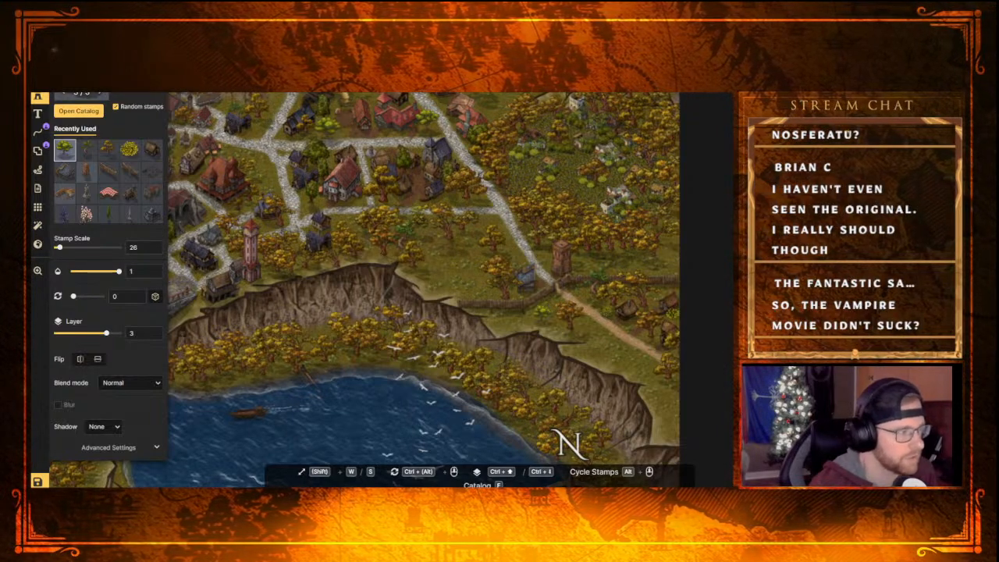
{"action": "left_click", "coordinate": [38, 39]}
{"action": "key", "text": "Escape"}
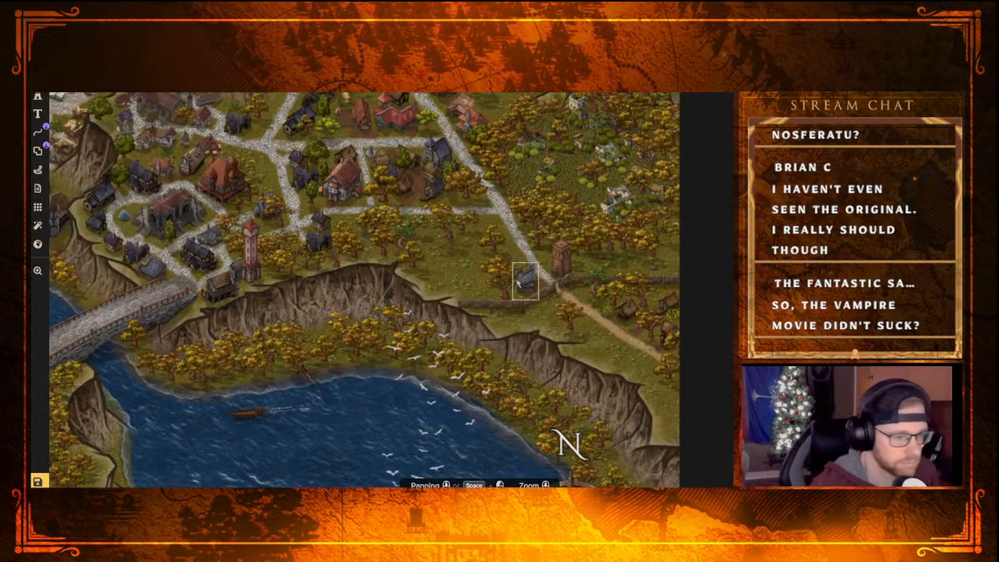
{"action": "left_click", "coordinate": [37, 98]}
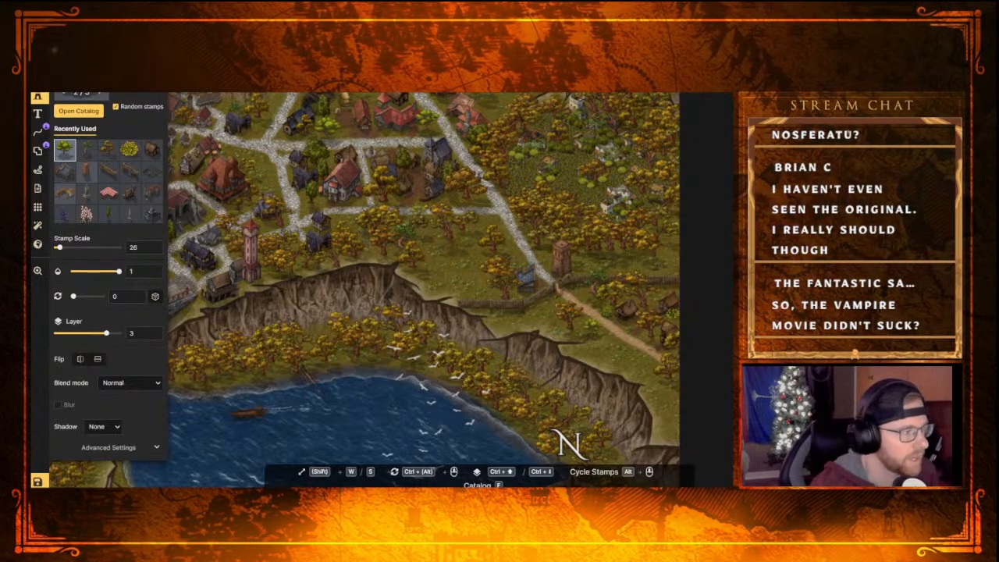
{"action": "key", "text": "ctrl+v"}
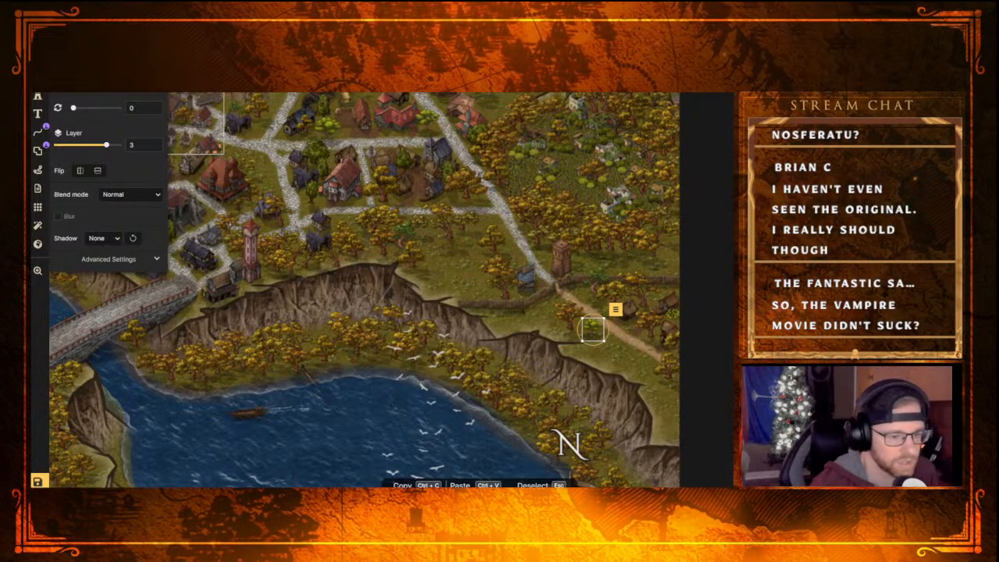
{"action": "mouse_move", "coordinate": [604, 341]}
{"action": "left_mouse_down"}
{"action": "mouse_move", "coordinate": [620, 356]}
{"action": "mouse_move", "coordinate": [608, 344]}
{"action": "left_mouse_up"}
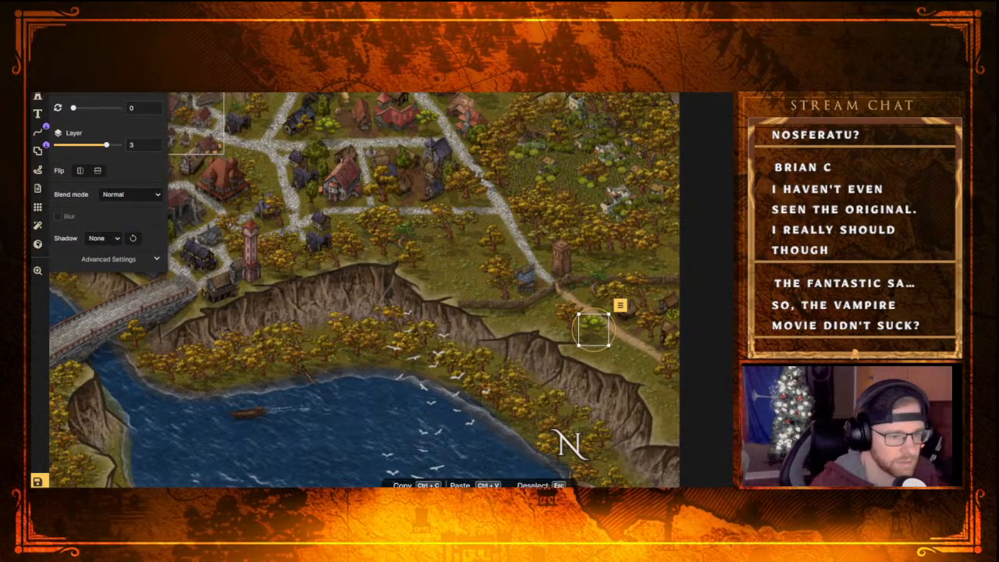
{"action": "key", "text": "Escape"}
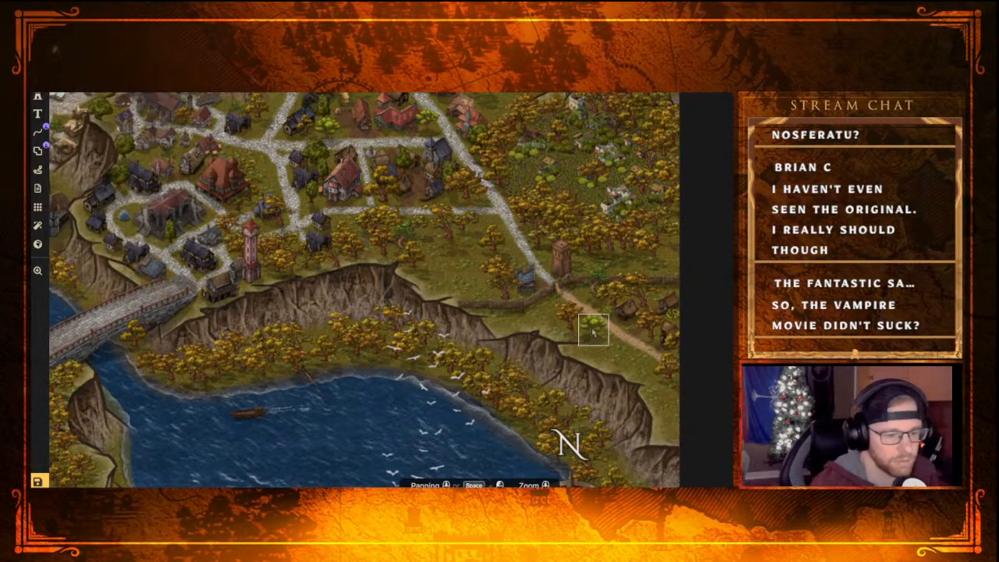
Place two more cork oaks at scale 36, one where the side street meets the main street, one in the field above the cliff
{"action": "left_click", "coordinate": [36, 96]}
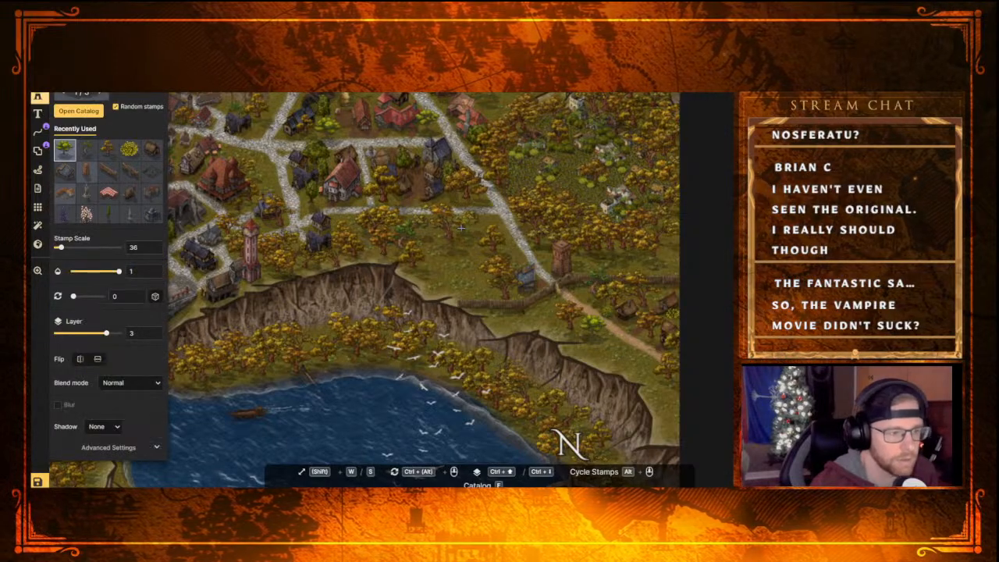
{"action": "left_click", "coordinate": [493, 213]}
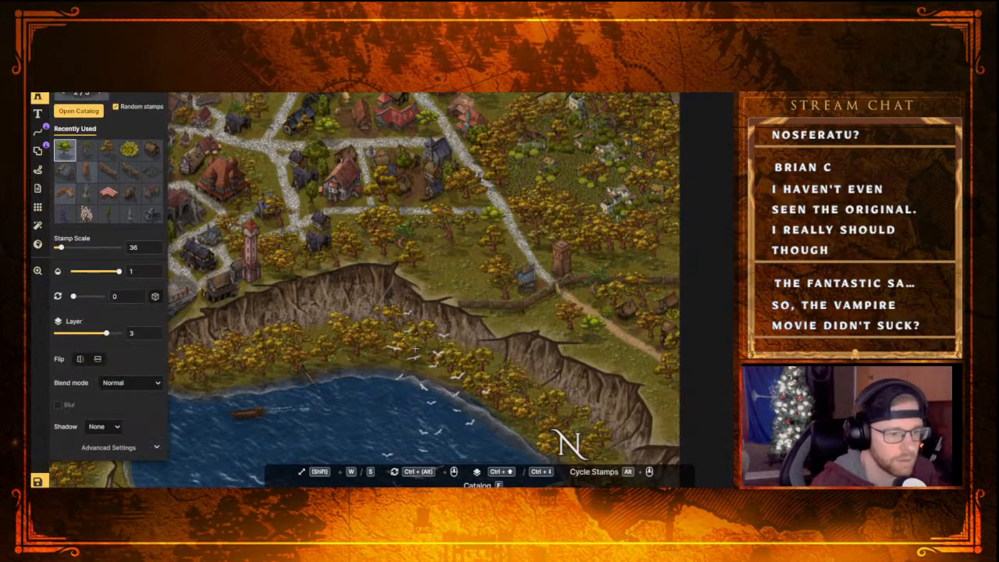
{"action": "left_click", "coordinate": [430, 234]}
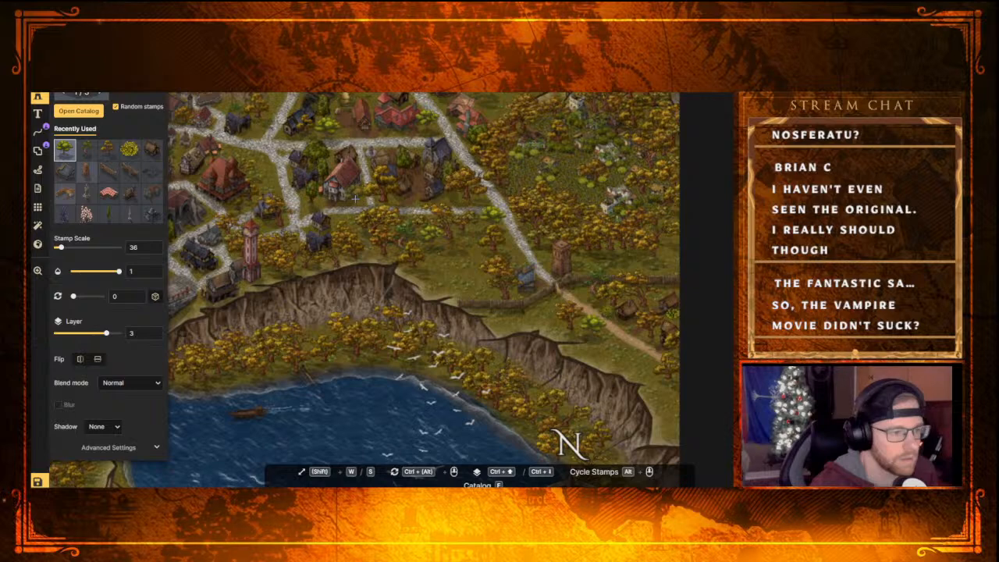
Pick up the dark green tree stamp from the north of town and place one at scale 36 beside the dirt road outside the gate
{"action": "middle_click_drag", "start_coordinate": [371, 122], "coordinate": [347, 286]}
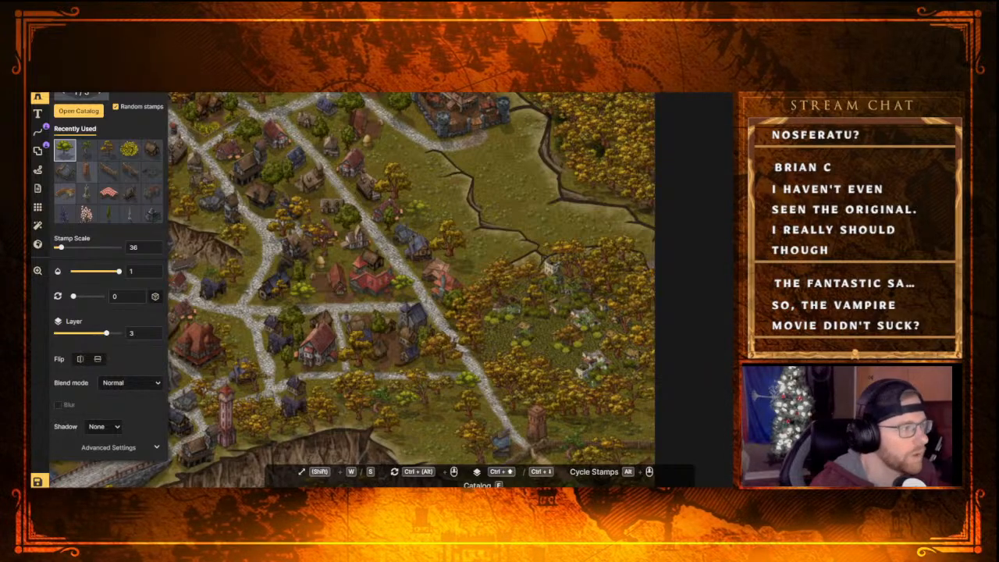
{"action": "key", "text": "v"}
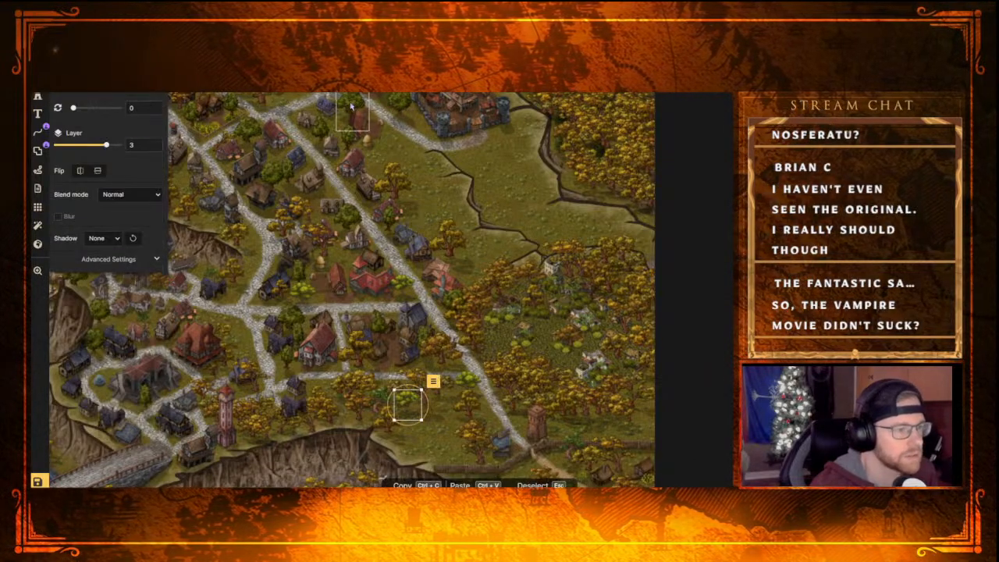
{"action": "left_click", "coordinate": [352, 111]}
{"action": "left_click", "coordinate": [39, 98]}
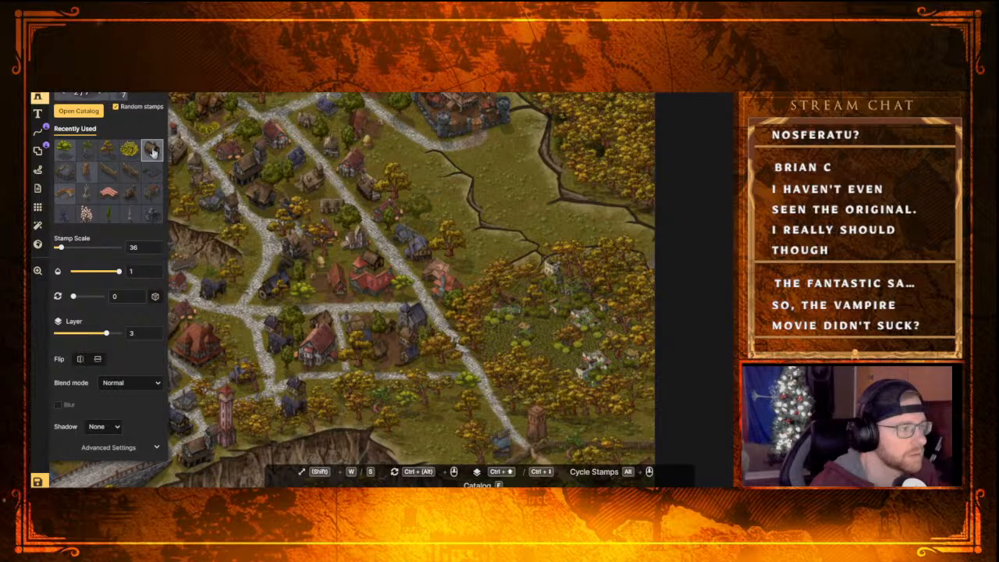
{"action": "middle_click_drag", "start_coordinate": [444, 283], "coordinate": [339, 98]}
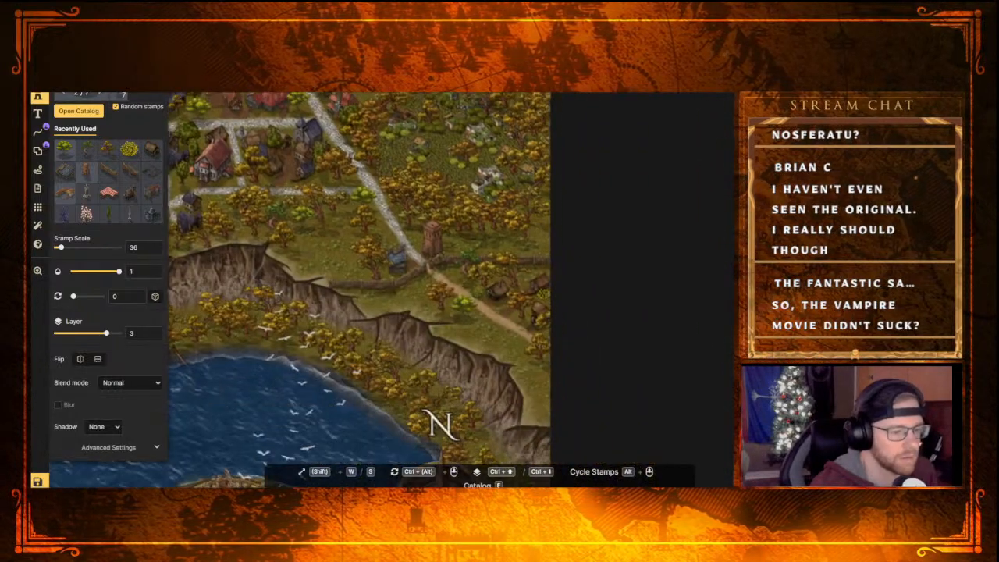
{"action": "left_click", "coordinate": [487, 321]}
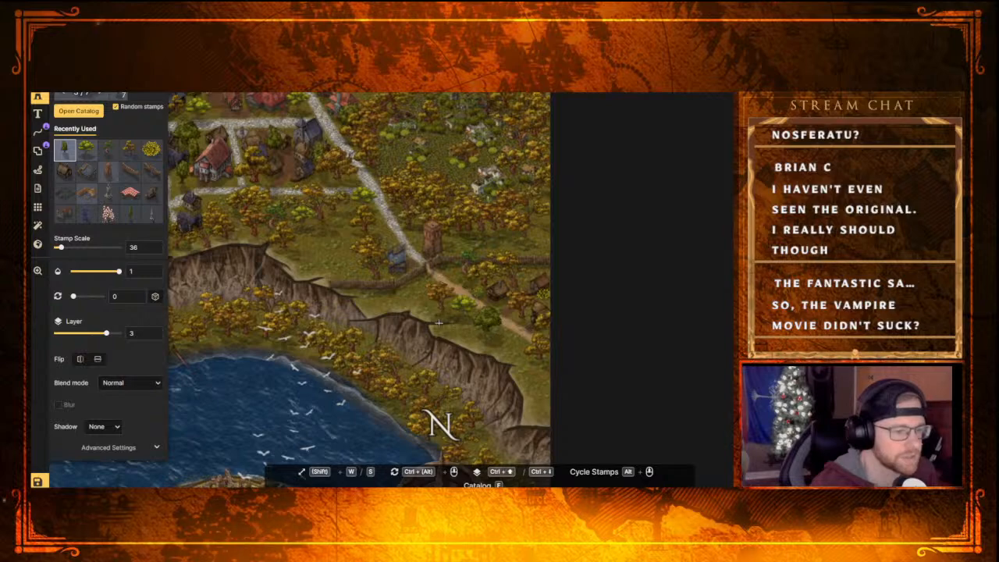
Pick up the cork oak beside the dirt road as the active stamp again at scale 36
{"action": "scroll", "coordinate": [436, 319], "scroll_direction": "down", "scroll_amount": 5}
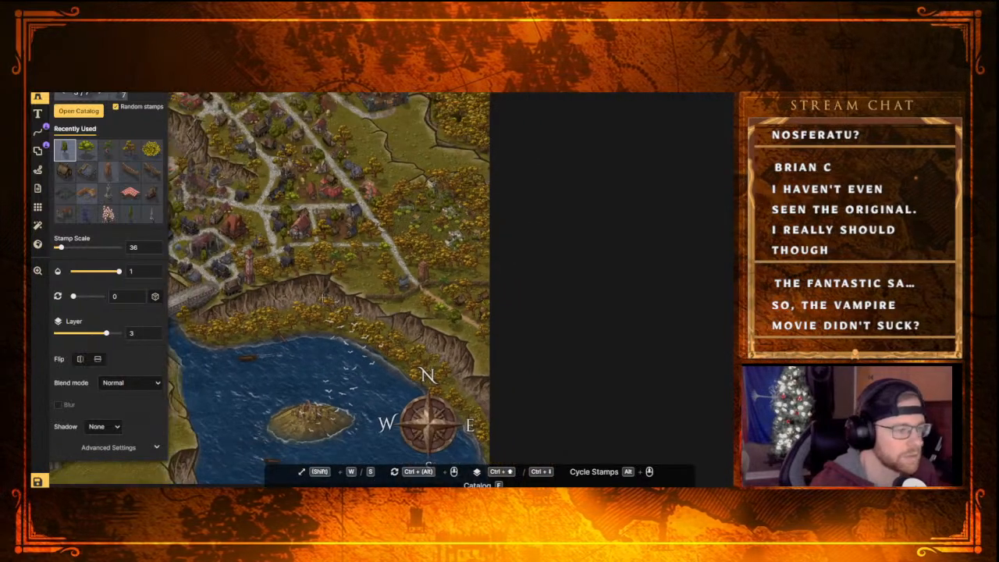
{"action": "middle_click_drag", "start_coordinate": [344, 296], "coordinate": [437, 208]}
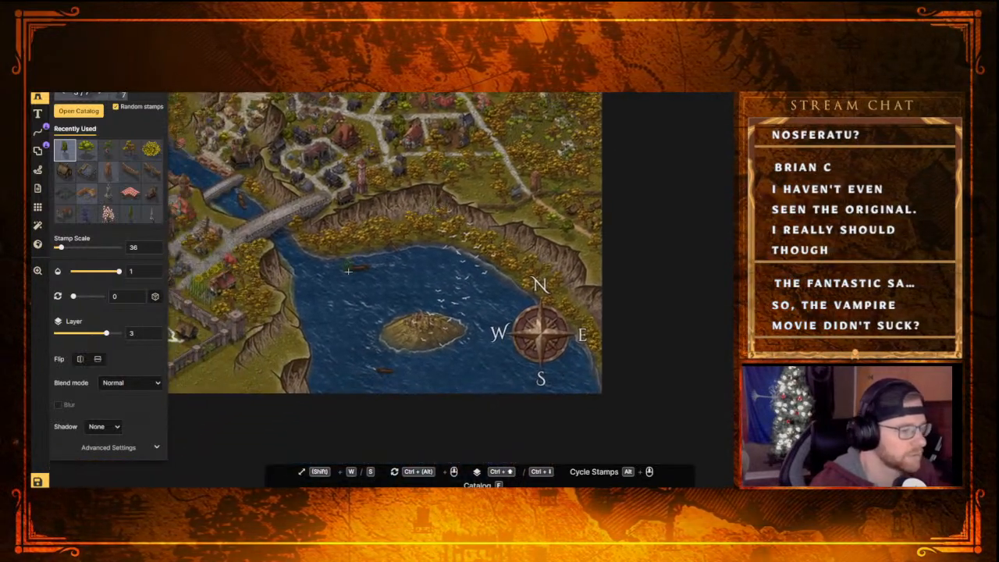
{"action": "middle_click_drag", "start_coordinate": [351, 259], "coordinate": [373, 309]}
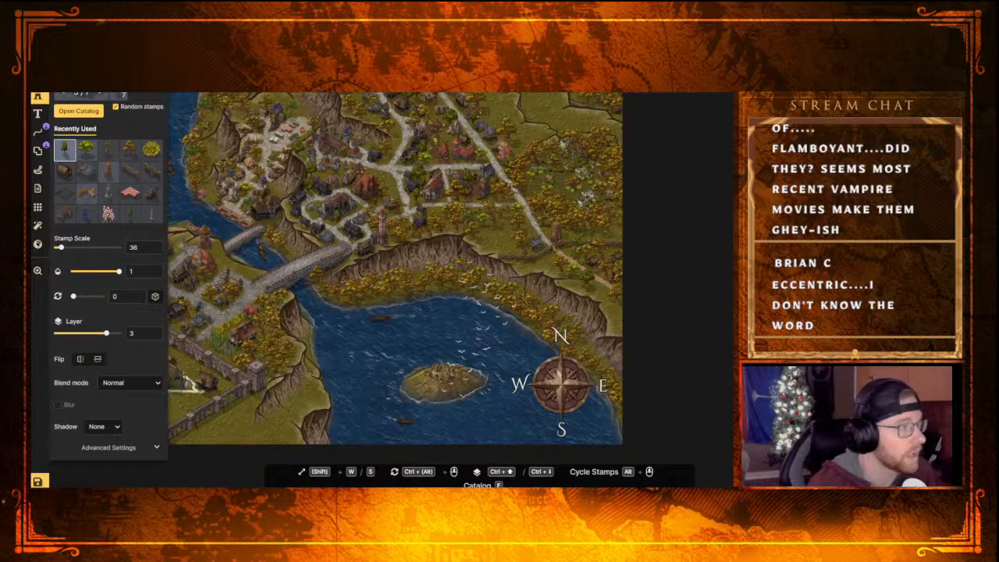
{"action": "right_click", "coordinate": [590, 281]}
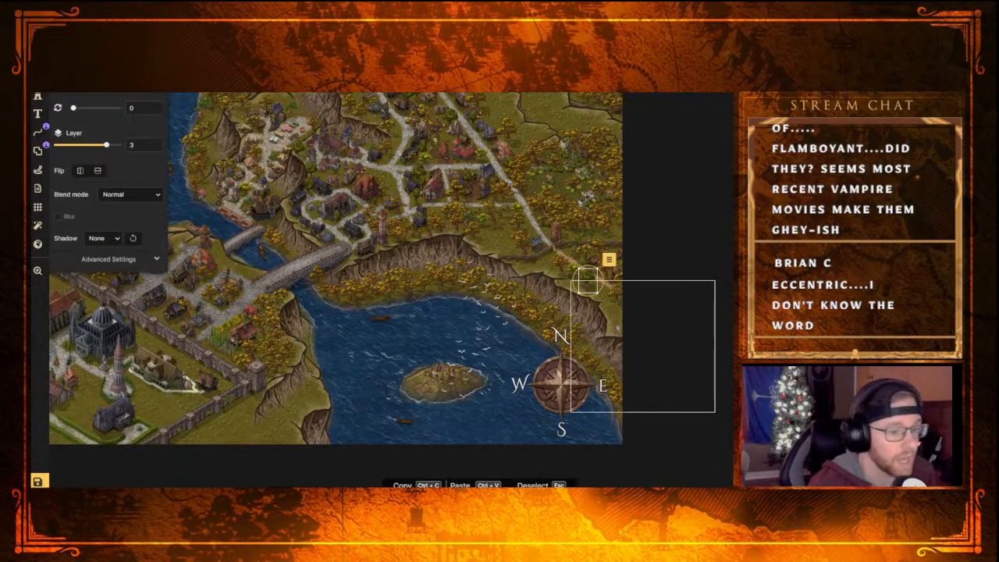
{"action": "left_click", "coordinate": [574, 273]}
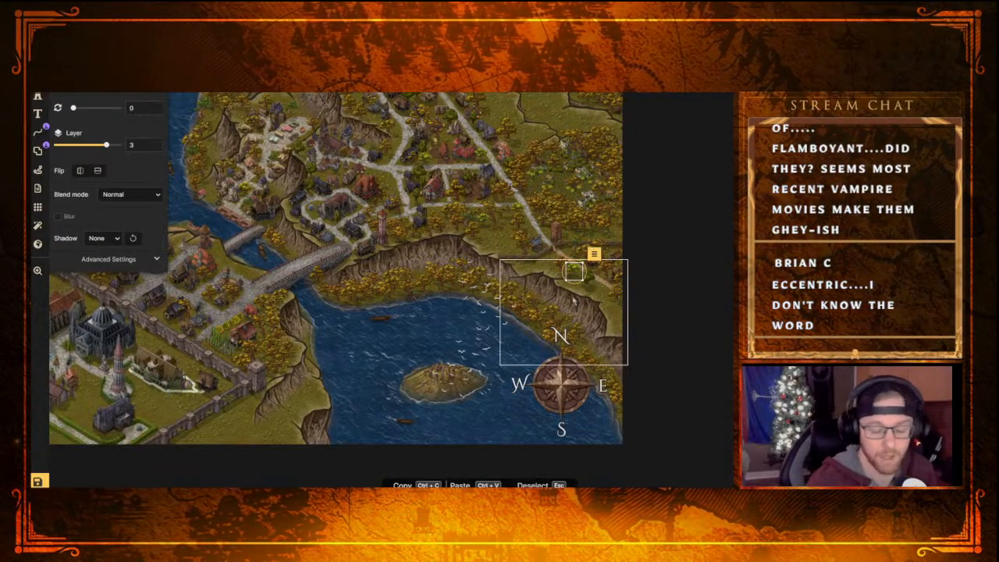
{"action": "key", "text": "Escape"}
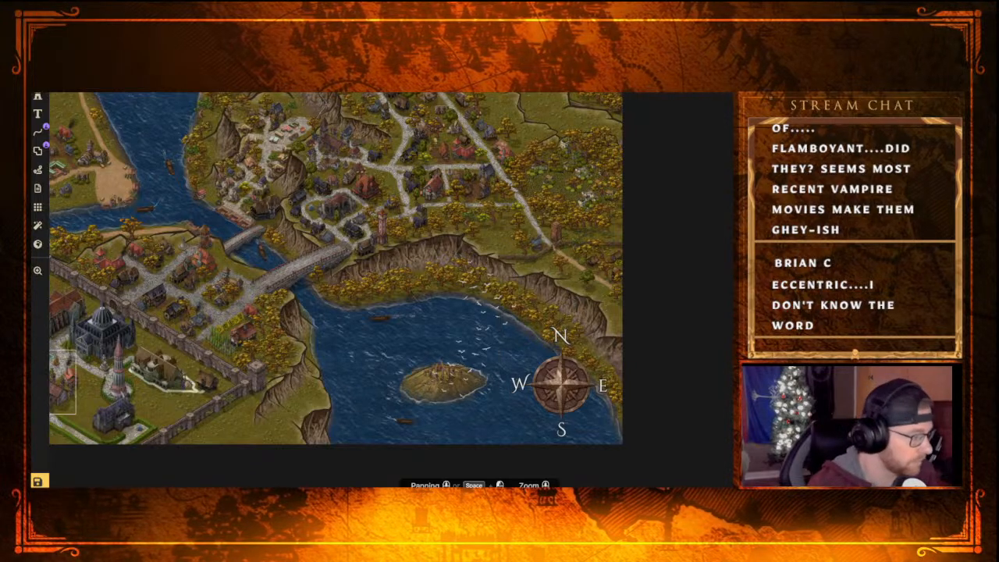
{"action": "left_click", "coordinate": [37, 96]}
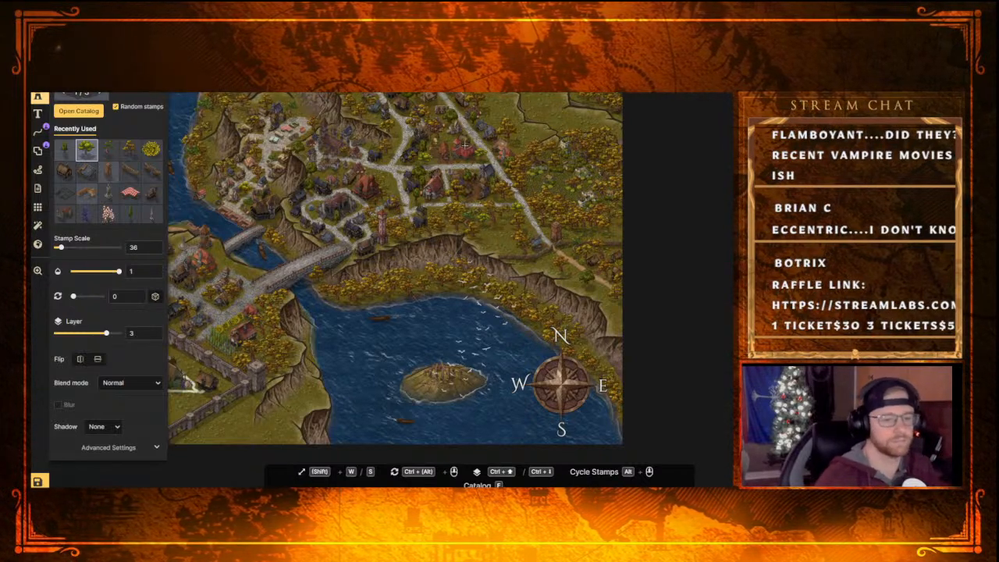
Look over the northern town and the walled quarter with its keep and cathedral for empty areas that need detail
{"action": "scroll", "coordinate": [603, 302], "scroll_direction": "up", "scroll_amount": 2}
{"action": "scroll", "coordinate": [457, 199], "scroll_direction": "down", "scroll_amount": 1}
{"action": "middle_click_drag", "start_coordinate": [456, 135], "coordinate": [454, 242]}
{"action": "scroll", "coordinate": [534, 234], "scroll_direction": "up", "scroll_amount": 3}
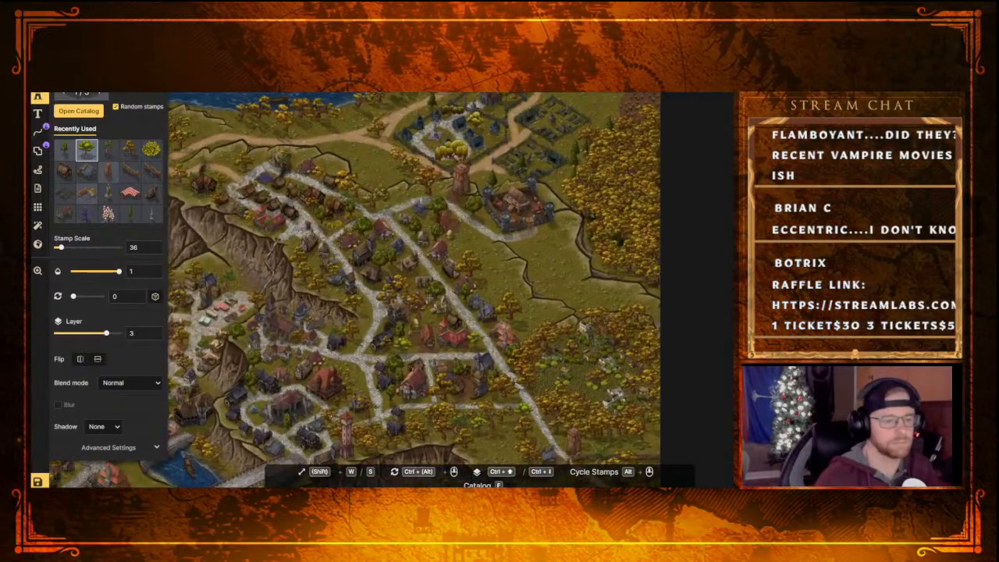
{"action": "scroll", "coordinate": [454, 316], "scroll_direction": "down", "scroll_amount": 3}
{"action": "middle_click_drag", "start_coordinate": [421, 305], "coordinate": [629, 223]}
{"action": "middle_click_drag", "start_coordinate": [466, 310], "coordinate": [639, 138]}
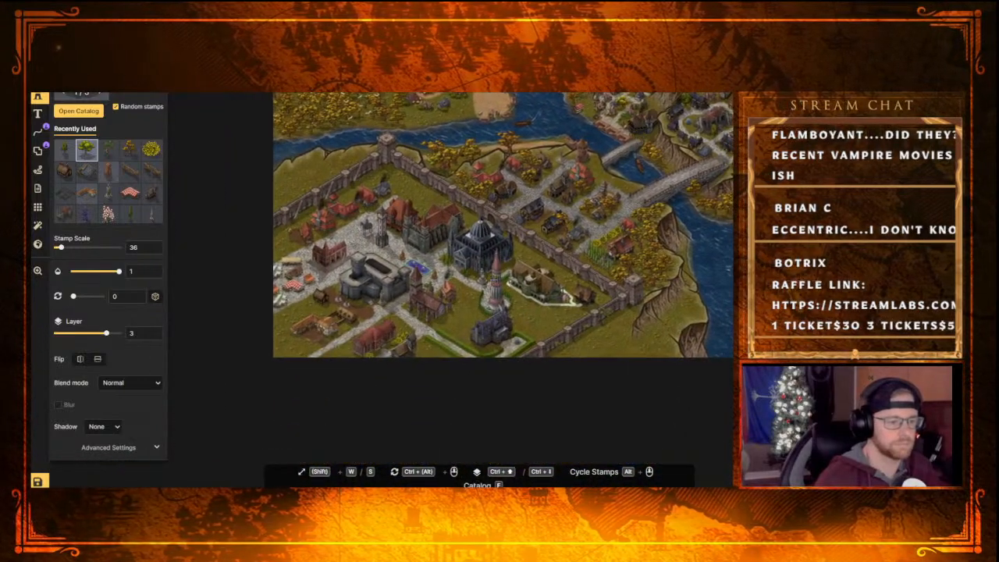
{"action": "scroll", "coordinate": [485, 269], "scroll_direction": "down", "scroll_amount": 1}
{"action": "middle_click_drag", "start_coordinate": [460, 334], "coordinate": [494, 258]}
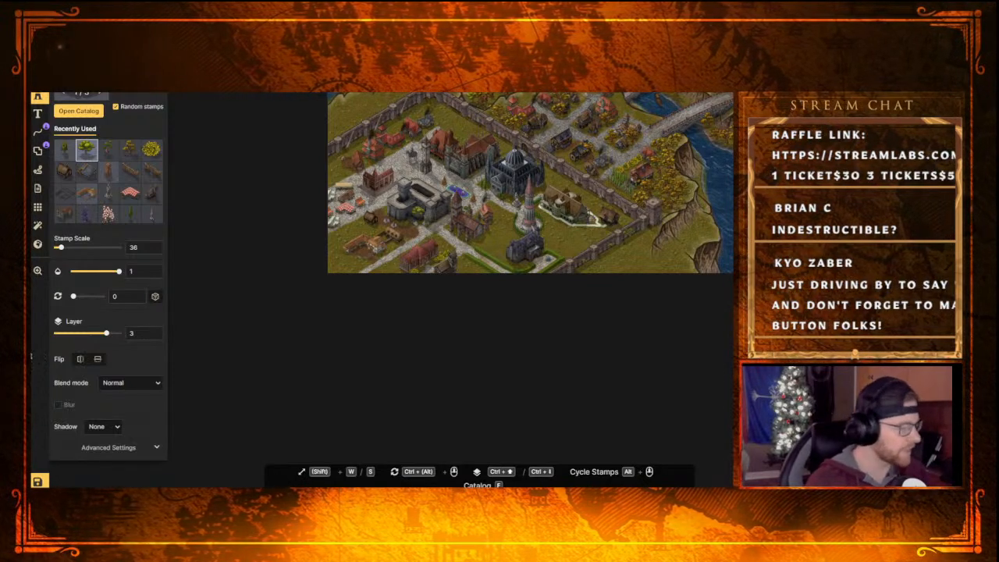
{"action": "scroll", "coordinate": [454, 227], "scroll_direction": "up", "scroll_amount": 1}
{"action": "scroll", "coordinate": [454, 227], "scroll_direction": "up", "scroll_amount": 2}
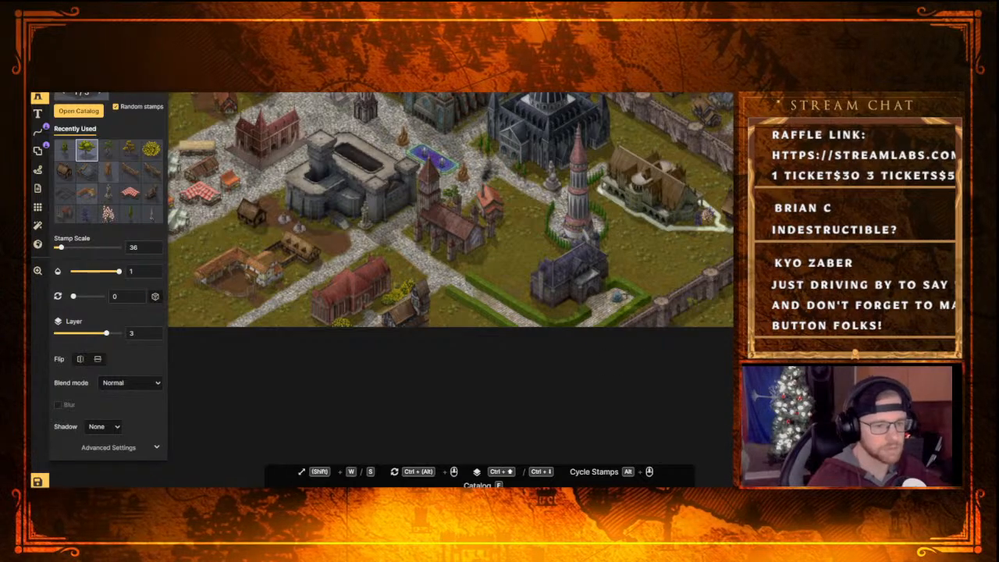
{"action": "scroll", "coordinate": [644, 231], "scroll_direction": "down", "scroll_amount": 2}
{"action": "scroll", "coordinate": [635, 204], "scroll_direction": "down", "scroll_amount": 1}
Examine the riverside farmland, the cliff town and the whole map for remaining empty areas
{"action": "middle_click_drag", "start_coordinate": [637, 153], "coordinate": [499, 288]}
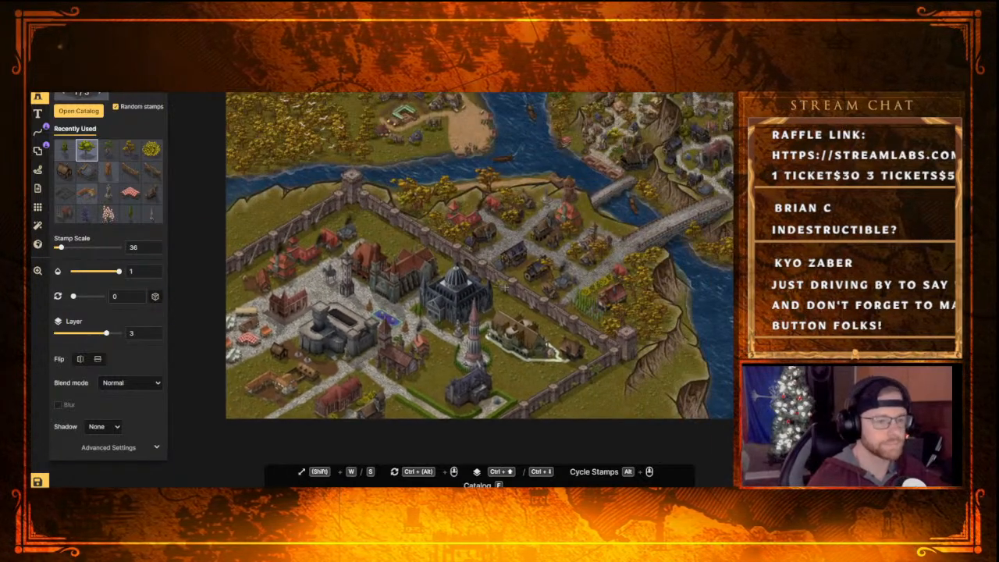
{"action": "middle_click_drag", "start_coordinate": [655, 193], "coordinate": [564, 327]}
{"action": "middle_click_drag", "start_coordinate": [373, 194], "coordinate": [528, 303]}
{"action": "middle_click_drag", "start_coordinate": [579, 261], "coordinate": [546, 204]}
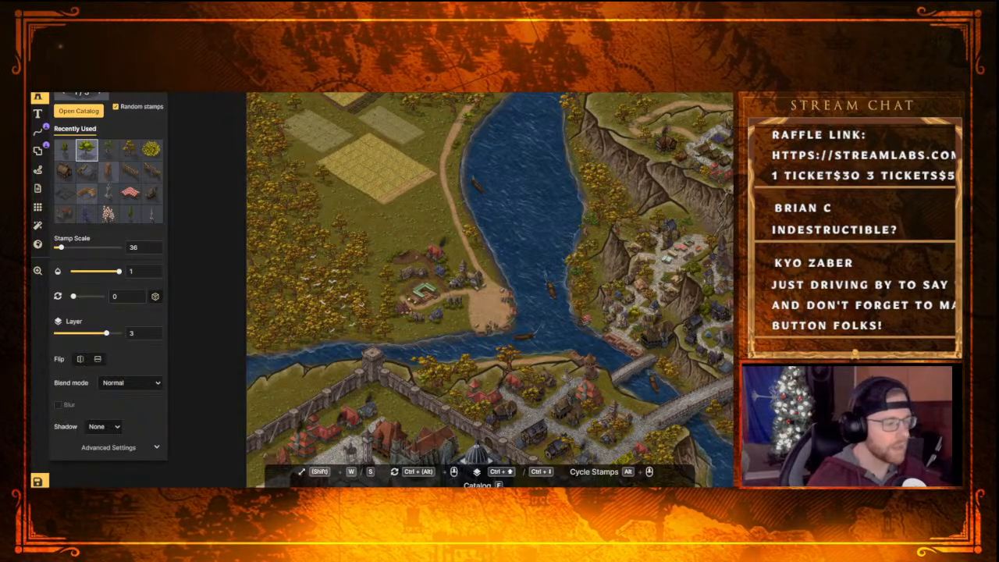
{"action": "middle_click_drag", "start_coordinate": [583, 286], "coordinate": [329, 376]}
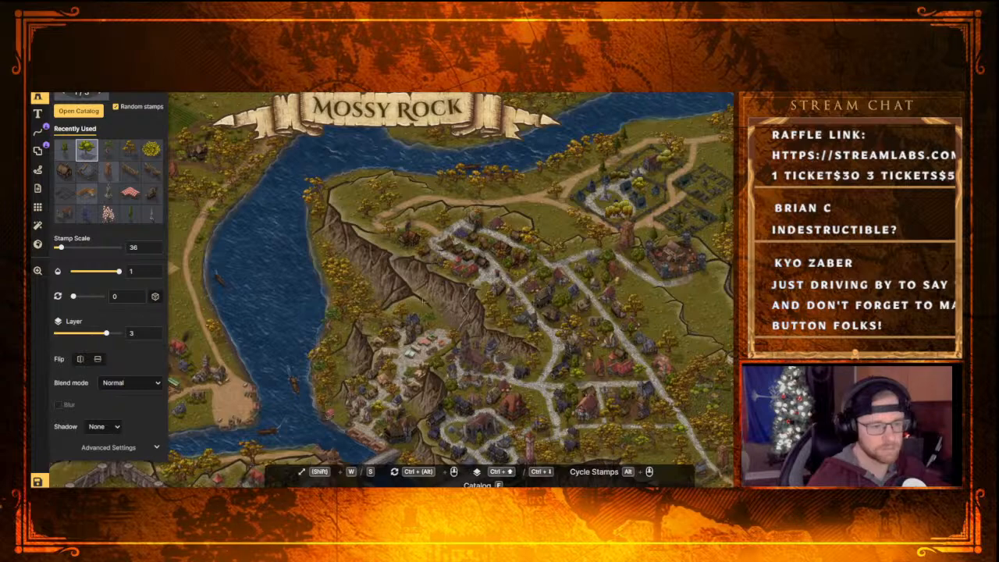
{"action": "scroll", "coordinate": [444, 304], "scroll_direction": "down", "scroll_amount": 3}
{"action": "middle_click_drag", "start_coordinate": [512, 331], "coordinate": [511, 255]}
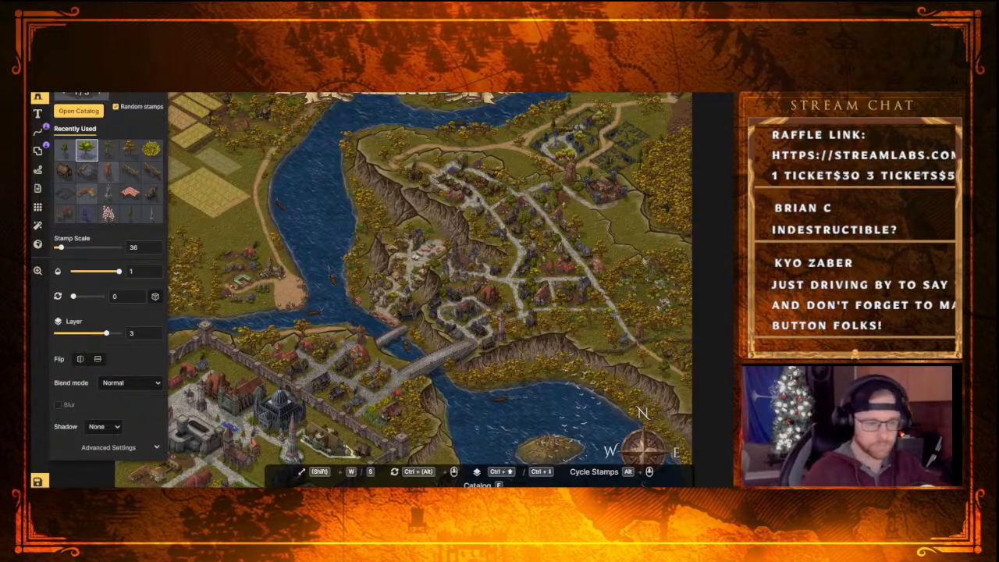
{"action": "scroll", "coordinate": [304, 339], "scroll_direction": "down", "scroll_amount": 3}
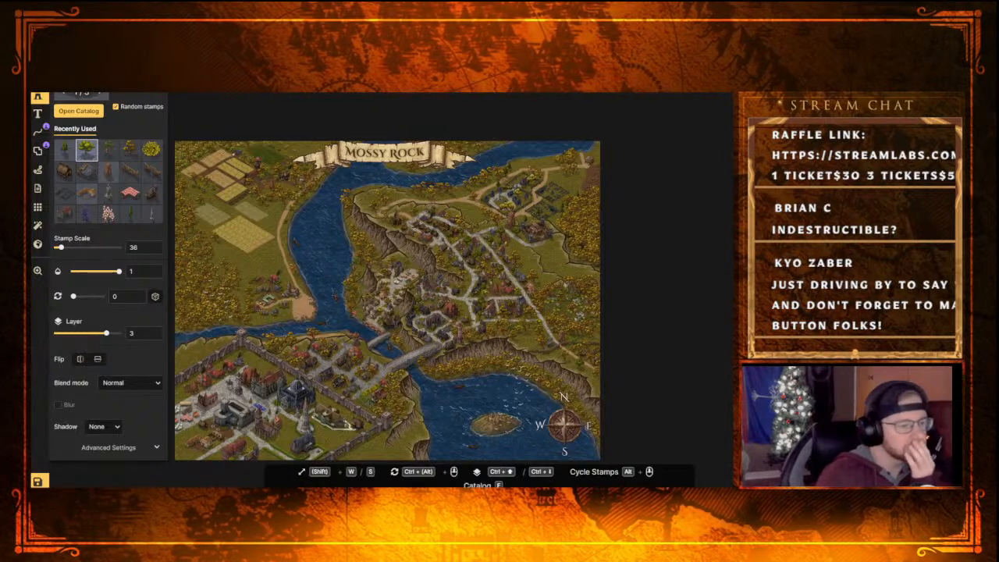
Examine the river junction, the cliff town and the western riverside fields for spots that need more detail
{"action": "scroll", "coordinate": [587, 259], "scroll_direction": "up", "scroll_amount": 3}
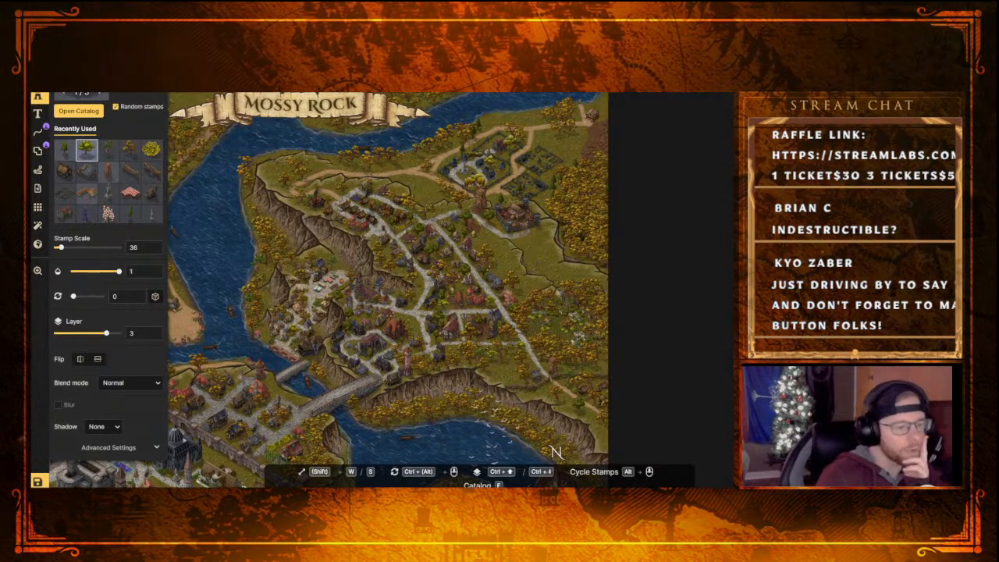
{"action": "middle_click_drag", "start_coordinate": [318, 253], "coordinate": [435, 194]}
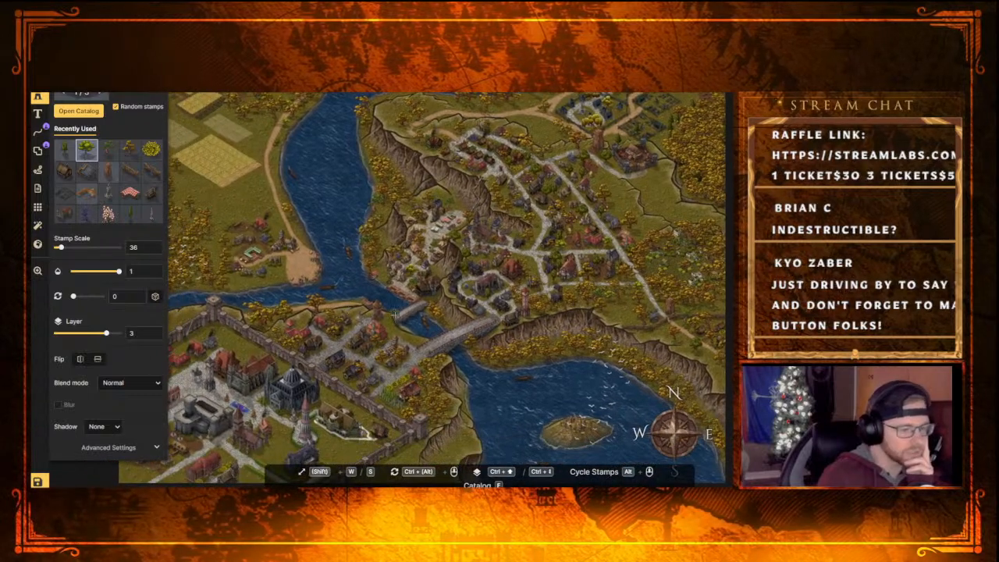
{"action": "middle_click_drag", "start_coordinate": [398, 310], "coordinate": [411, 290]}
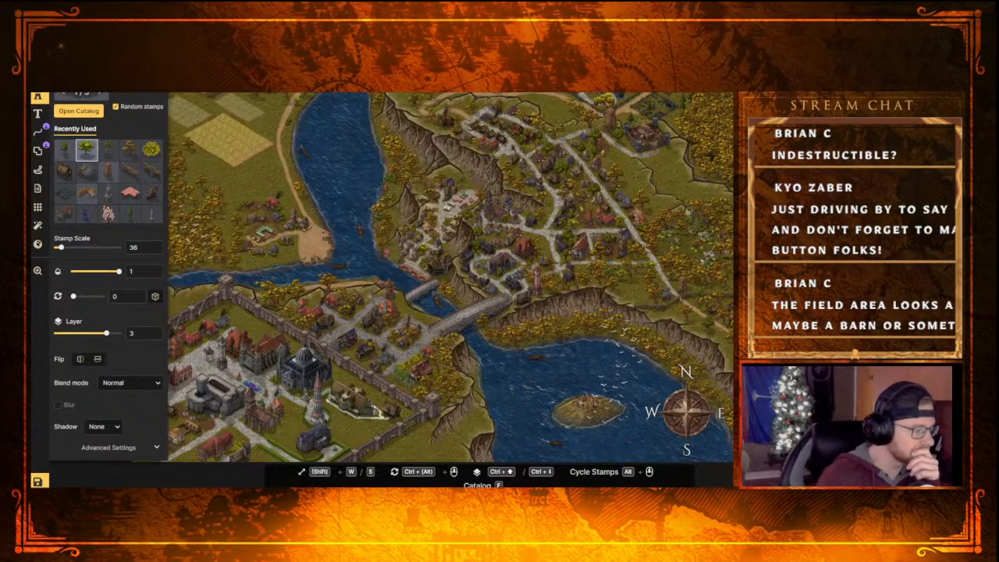
{"action": "middle_click_drag", "start_coordinate": [207, 175], "coordinate": [403, 353]}
{"action": "scroll", "coordinate": [391, 300], "scroll_direction": "up", "scroll_amount": 5}
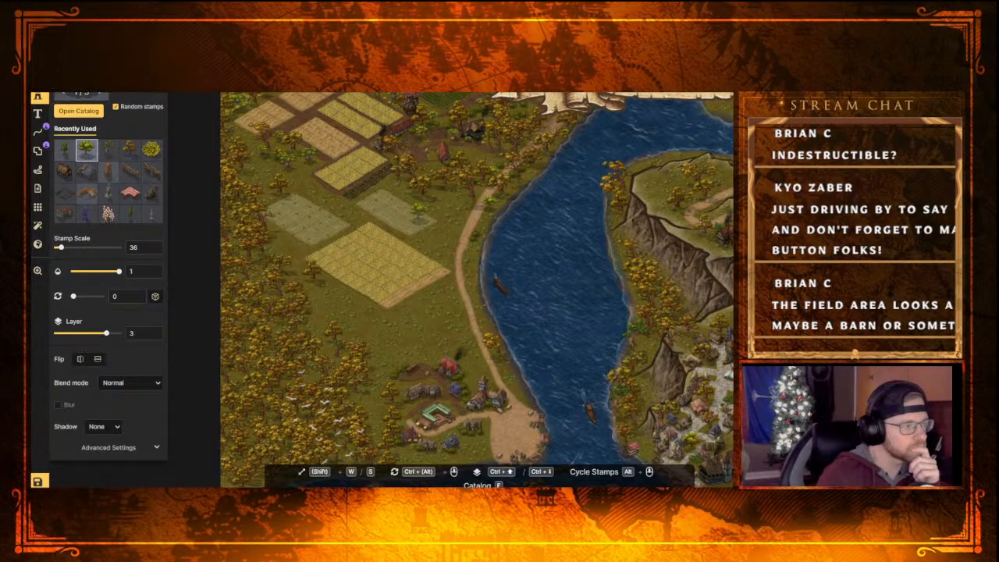
Choose a red-roofed windmill from the Fantasy Regional stamps as the active stamp
{"action": "key", "text": "b"}
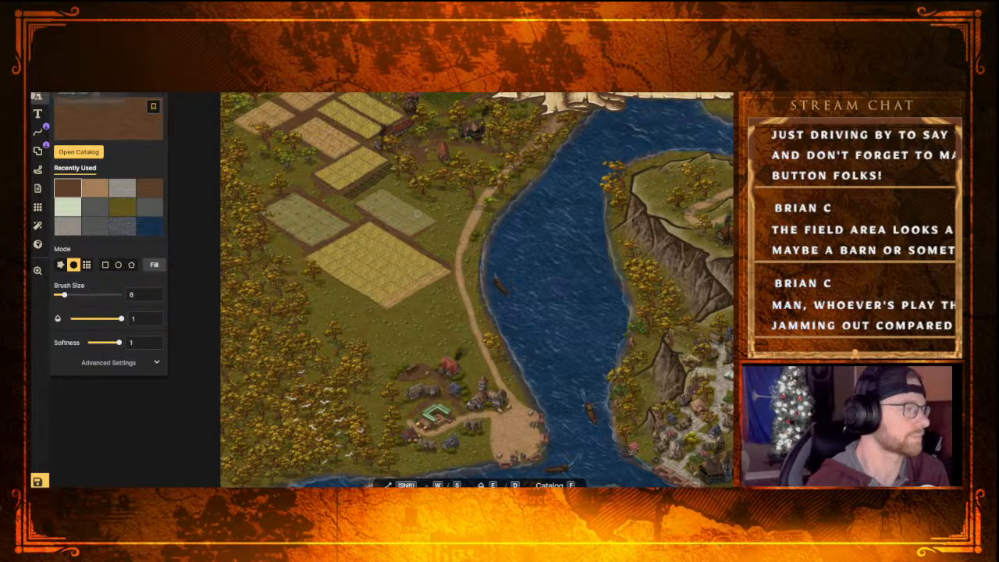
{"action": "left_click", "coordinate": [37, 96]}
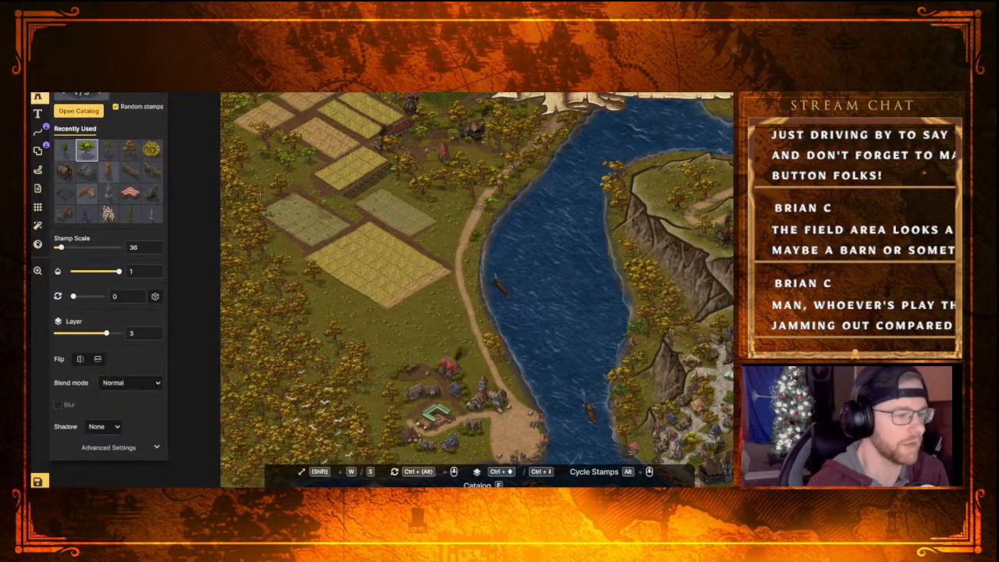
{"action": "key", "text": "f"}
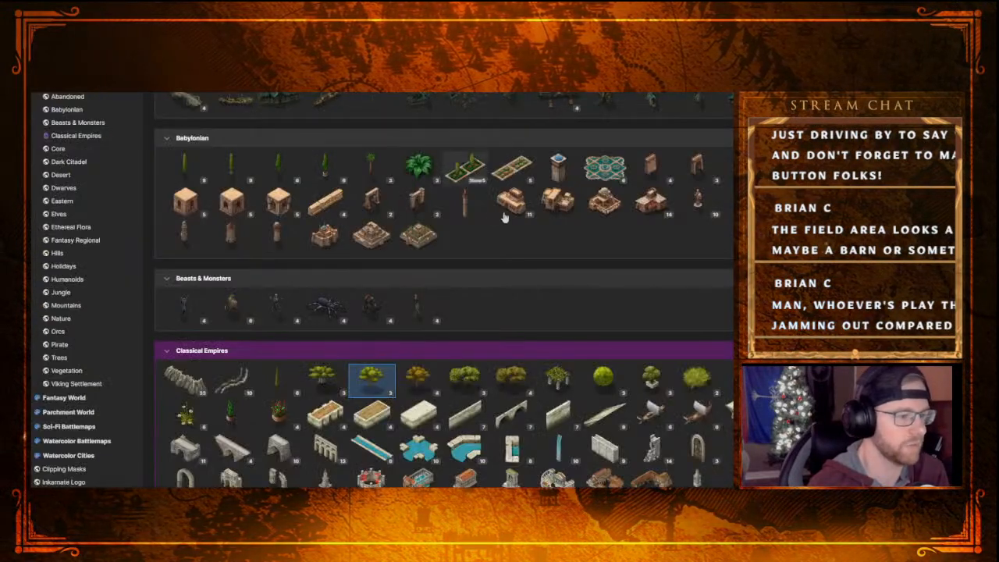
{"action": "scroll", "coordinate": [664, 316], "scroll_direction": "down", "scroll_amount": 5}
{"action": "scroll", "coordinate": [664, 315], "scroll_direction": "down", "scroll_amount": 5}
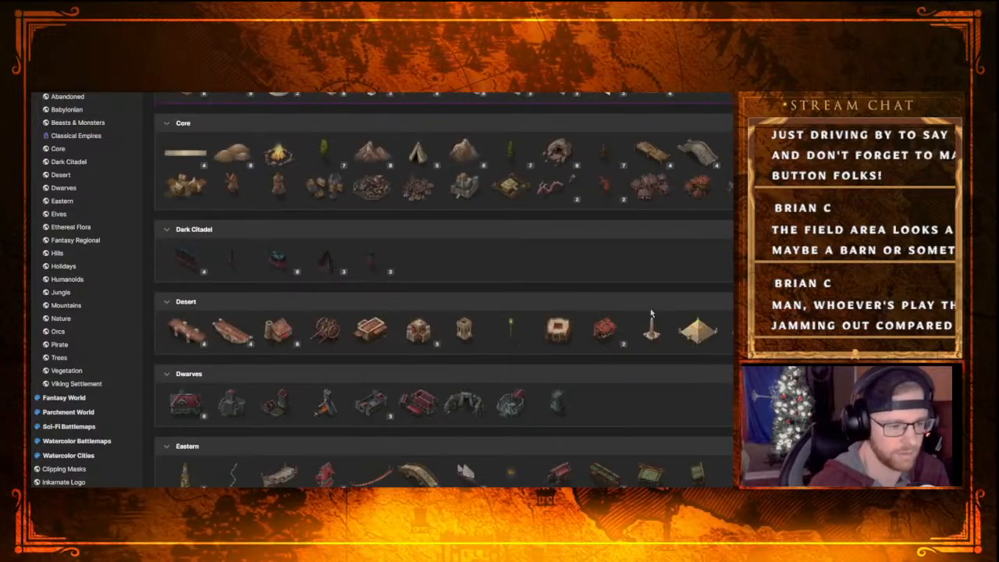
{"action": "scroll", "coordinate": [562, 332], "scroll_direction": "down", "scroll_amount": 3}
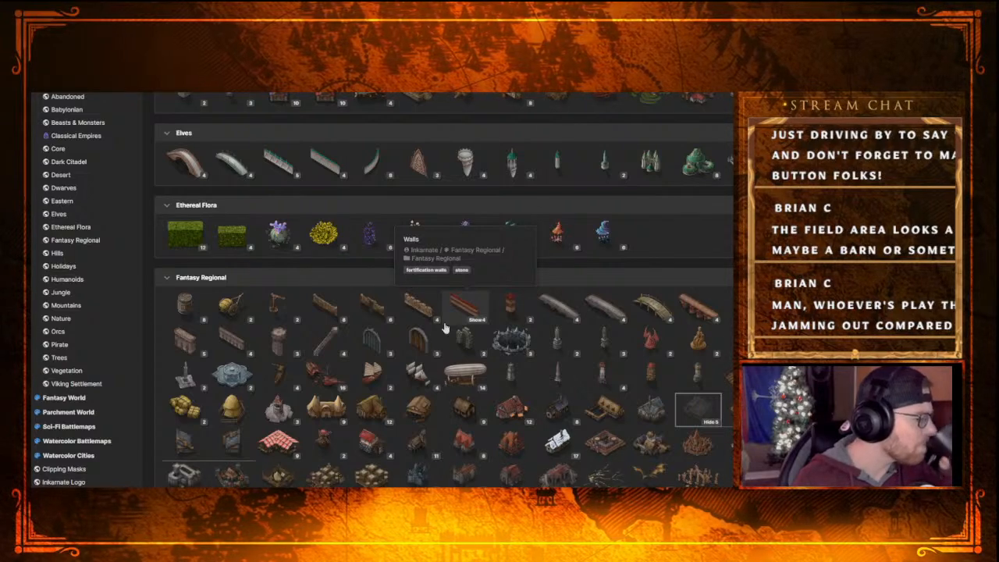
{"action": "left_click", "coordinate": [331, 456]}
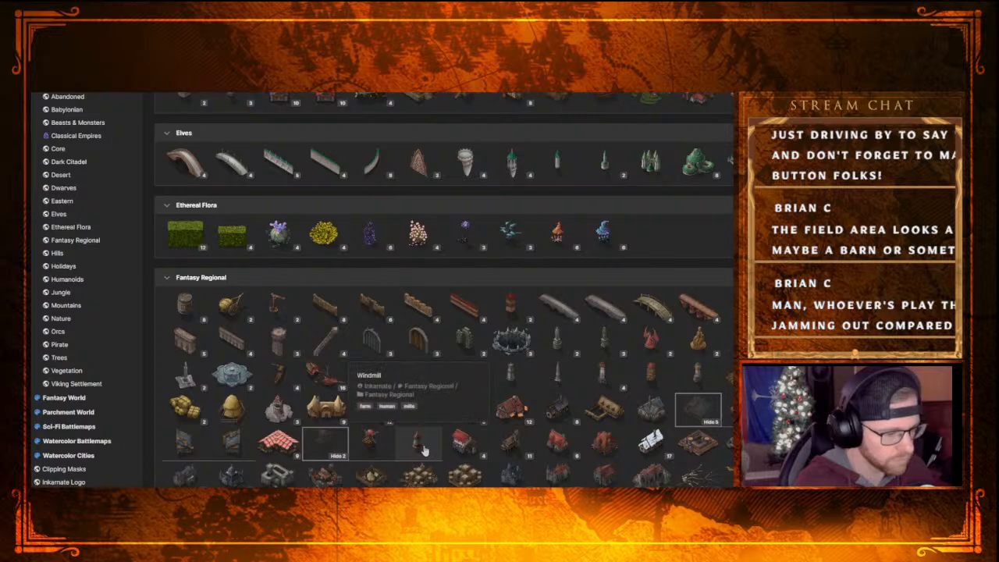
{"action": "left_click", "coordinate": [377, 450]}
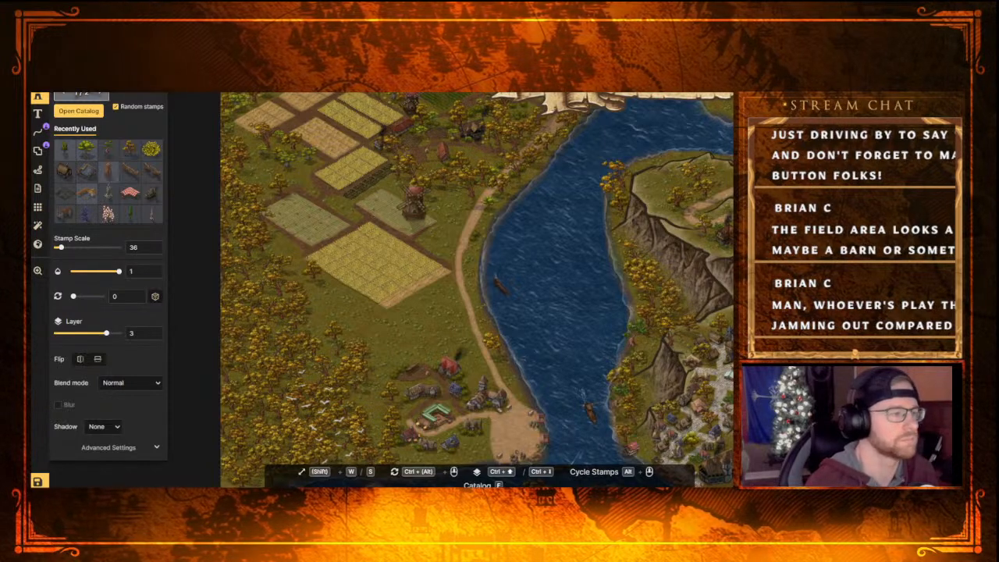
Try to pick up the existing windmill beside the northern fields as the active stamp
{"action": "key", "text": "Escape"}
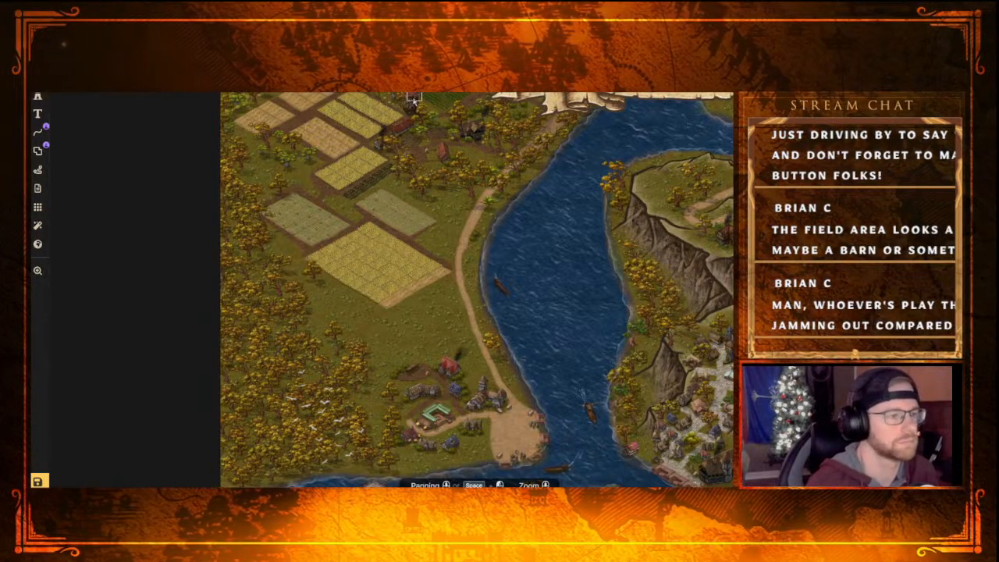
{"action": "left_click", "coordinate": [413, 98]}
{"action": "left_click_drag", "start_coordinate": [414, 103], "coordinate": [414, 108]}
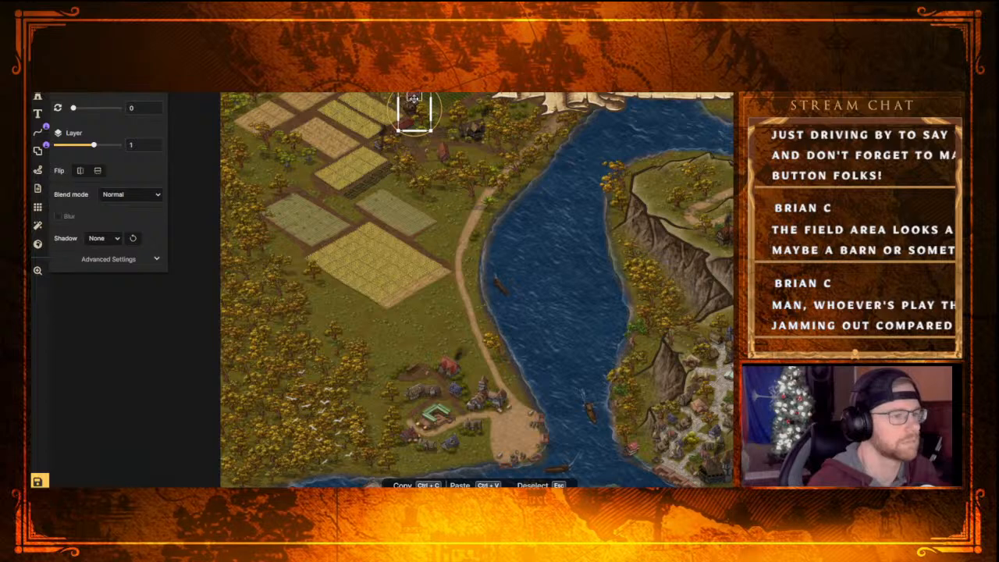
{"action": "left_click", "coordinate": [414, 99]}
{"action": "left_click", "coordinate": [414, 111]}
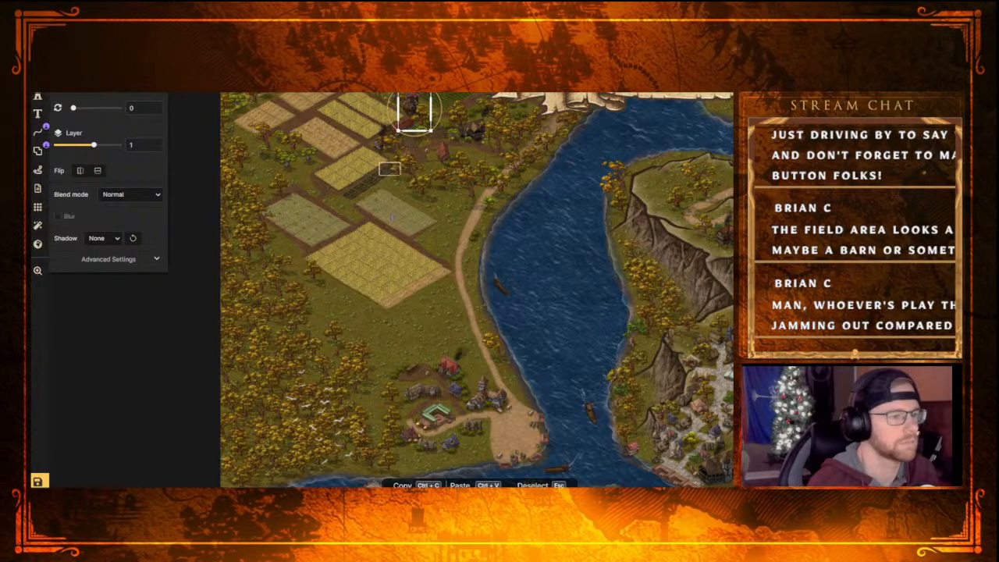
{"action": "left_click", "coordinate": [389, 252]}
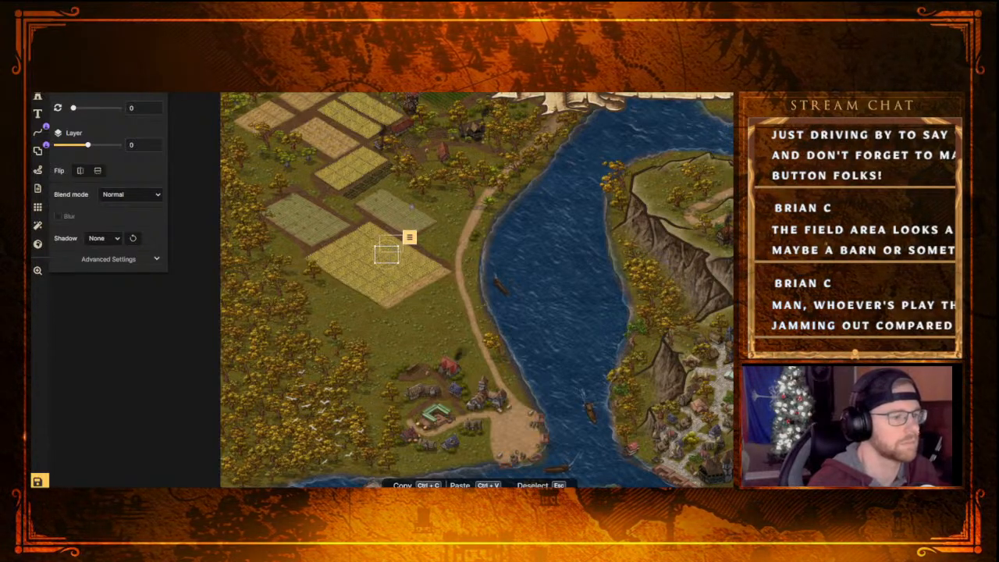
{"action": "left_click", "coordinate": [409, 101]}
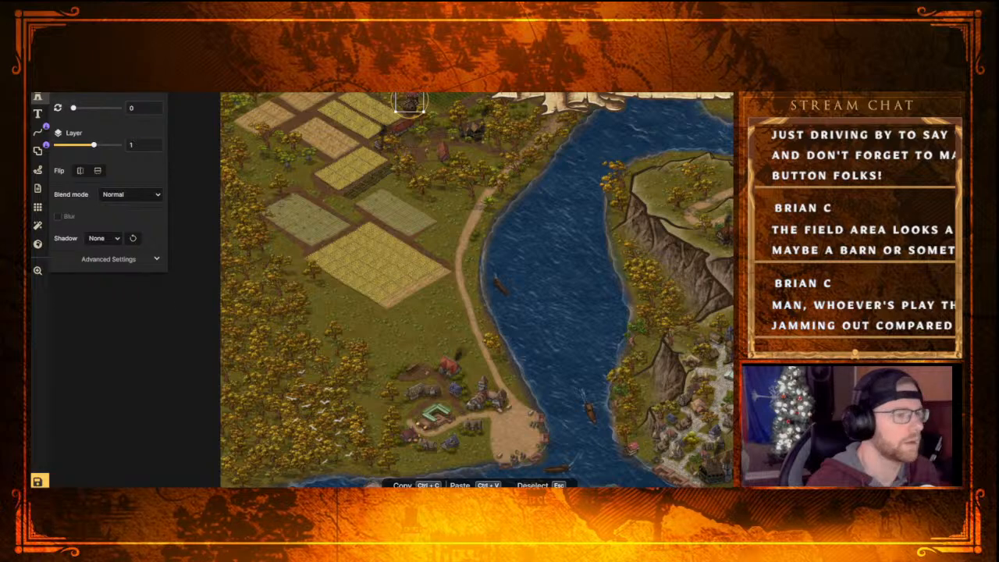
{"action": "left_click", "coordinate": [38, 96]}
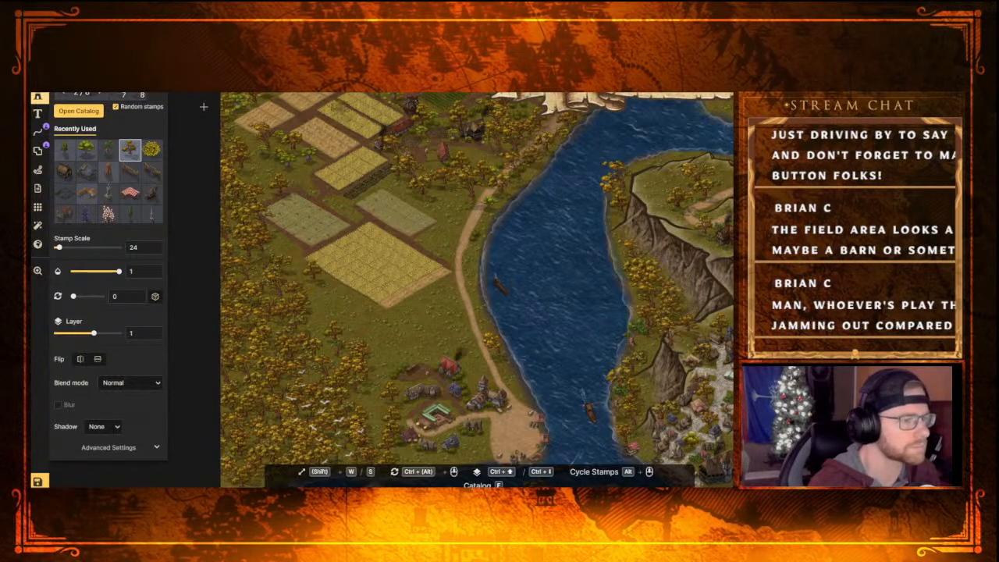
Pick up the windmill beside the northern fields and place one at scale 26 by the large wheat field's eastern corner
{"action": "key", "text": "Escape"}
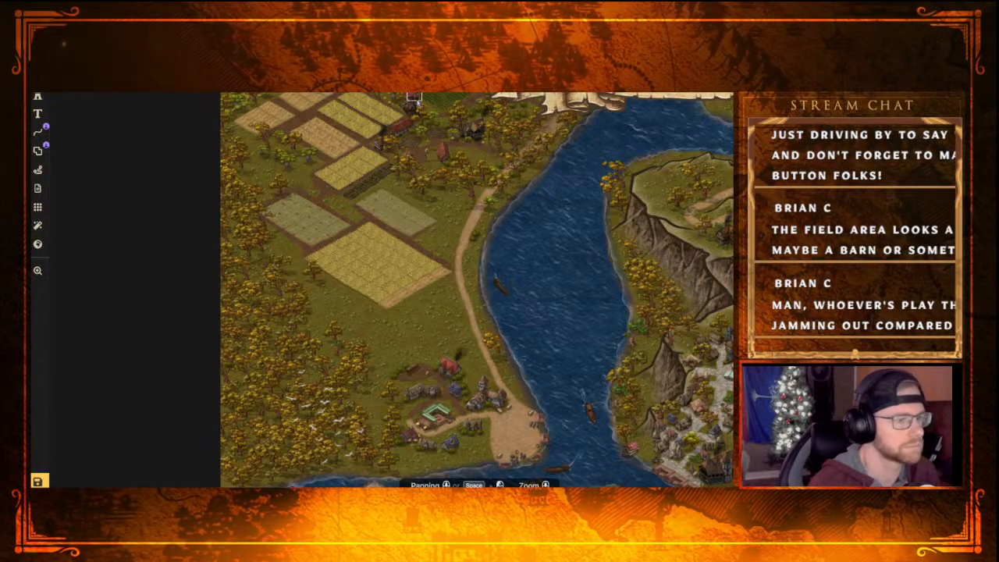
{"action": "left_click", "coordinate": [414, 103]}
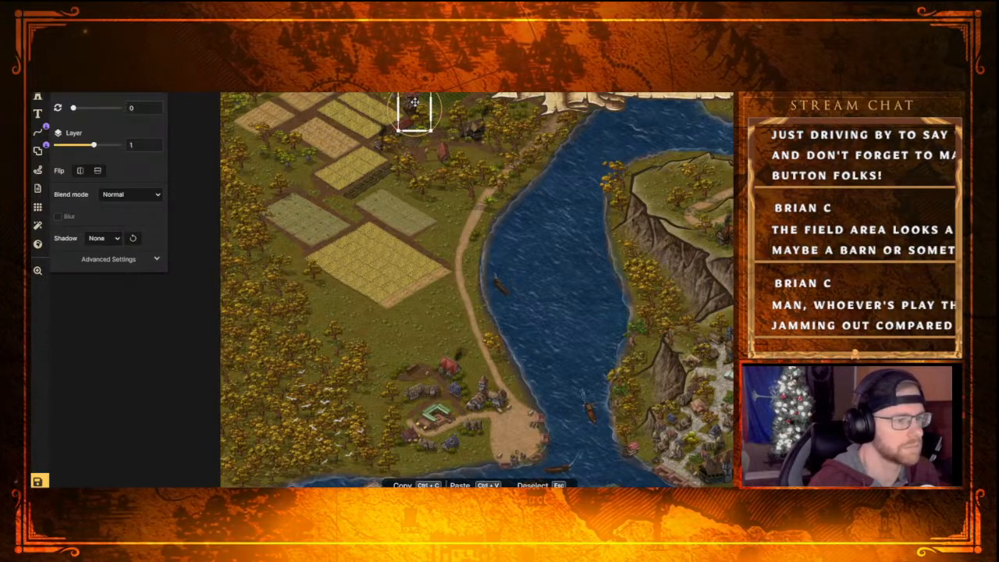
{"action": "left_click", "coordinate": [39, 97]}
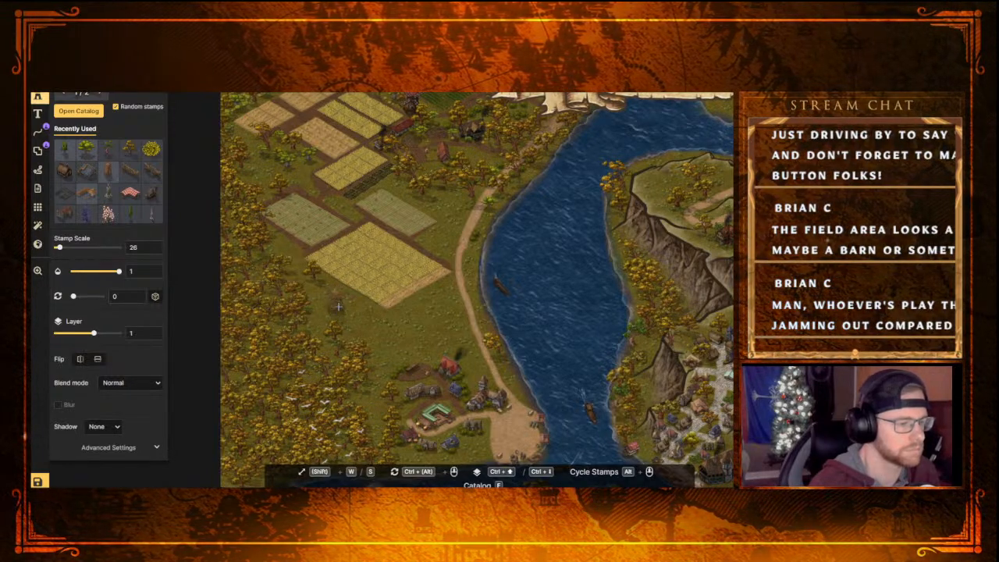
{"action": "left_click", "coordinate": [440, 304]}
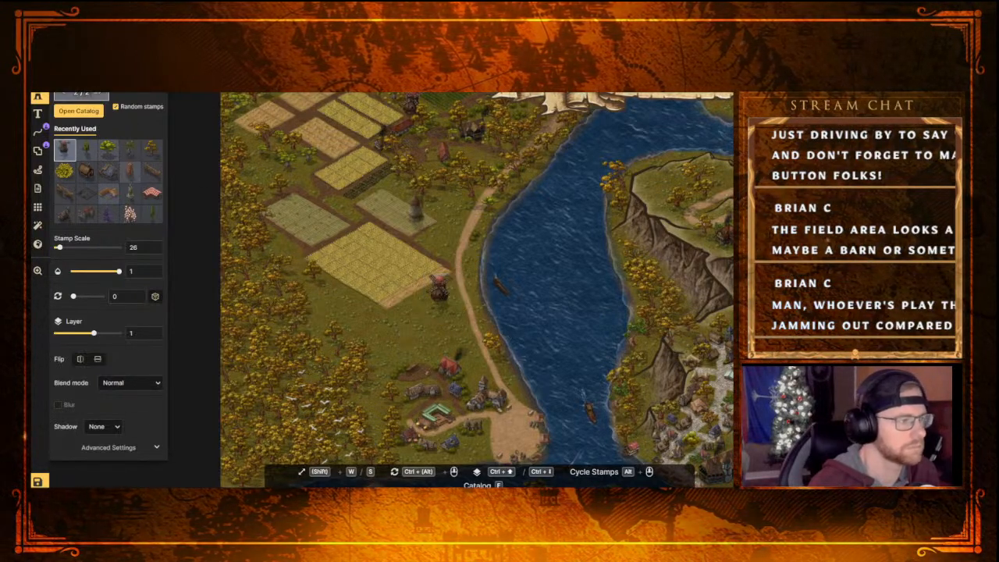
Place a red-roofed barn from the Fantasy Regional farm stamps at scale 26 beside the green field near the river road
{"action": "key", "text": "f"}
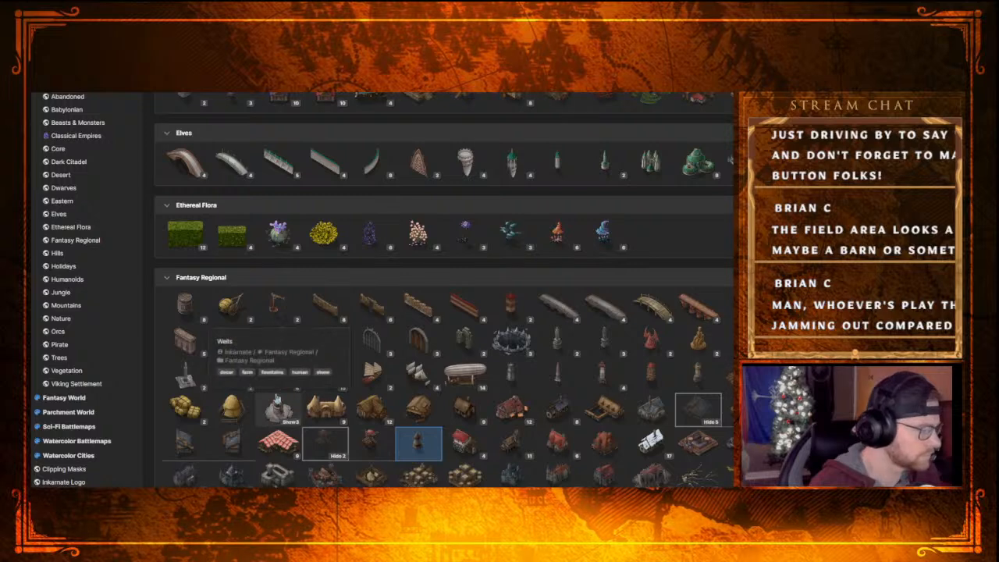
{"action": "scroll", "coordinate": [451, 386], "scroll_direction": "down", "scroll_amount": 1}
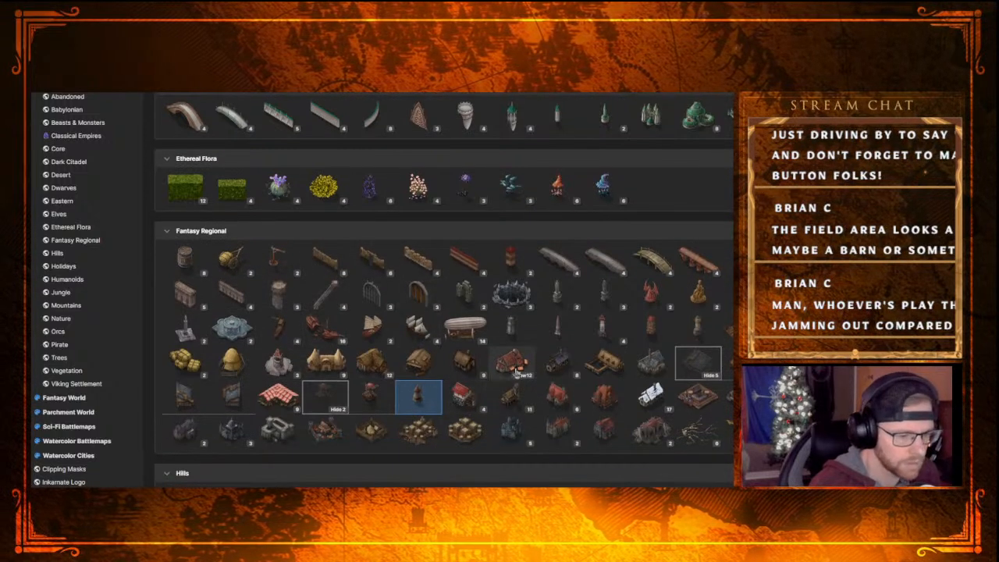
{"action": "left_click", "coordinate": [384, 377]}
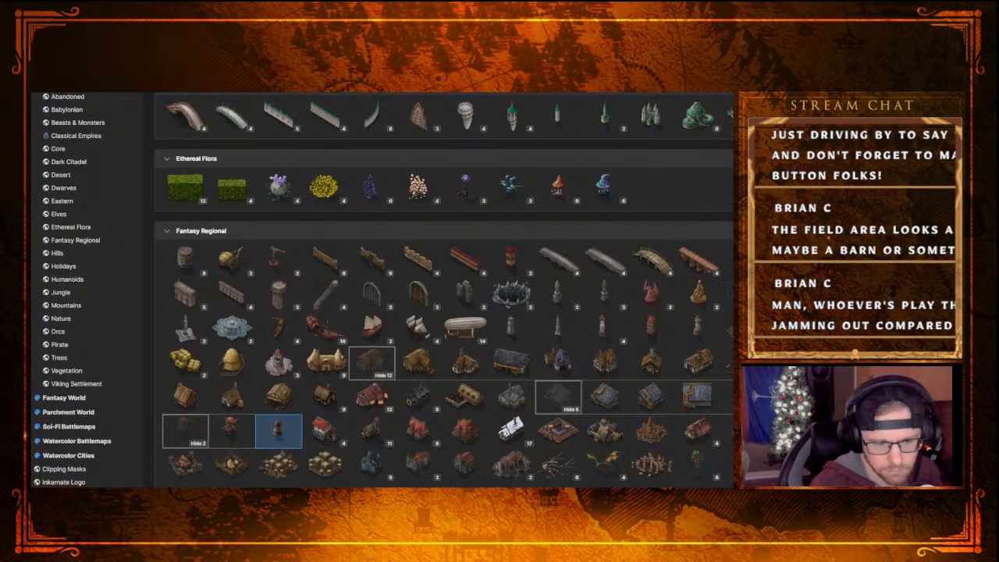
{"action": "left_click", "coordinate": [279, 432]}
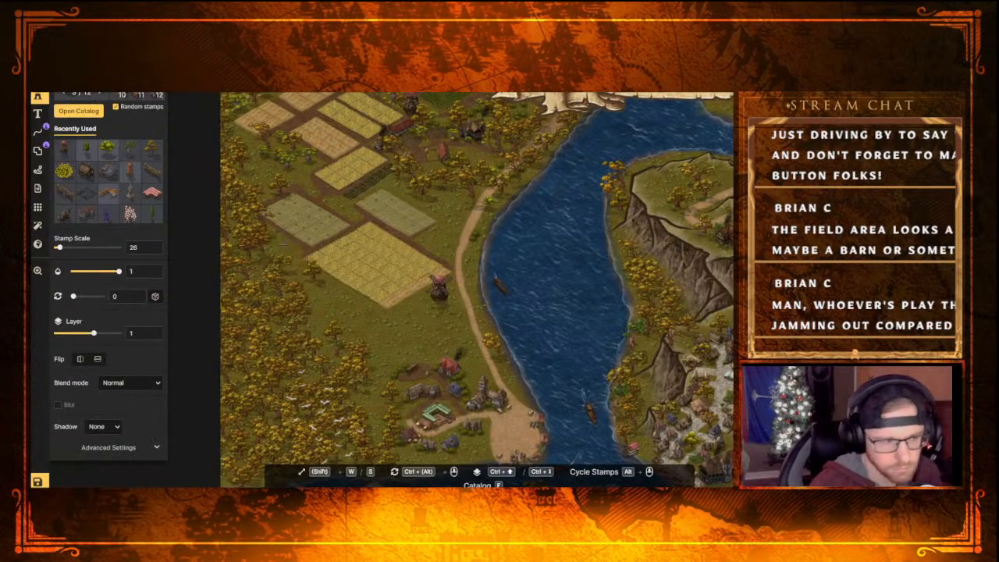
{"action": "left_click", "coordinate": [432, 240]}
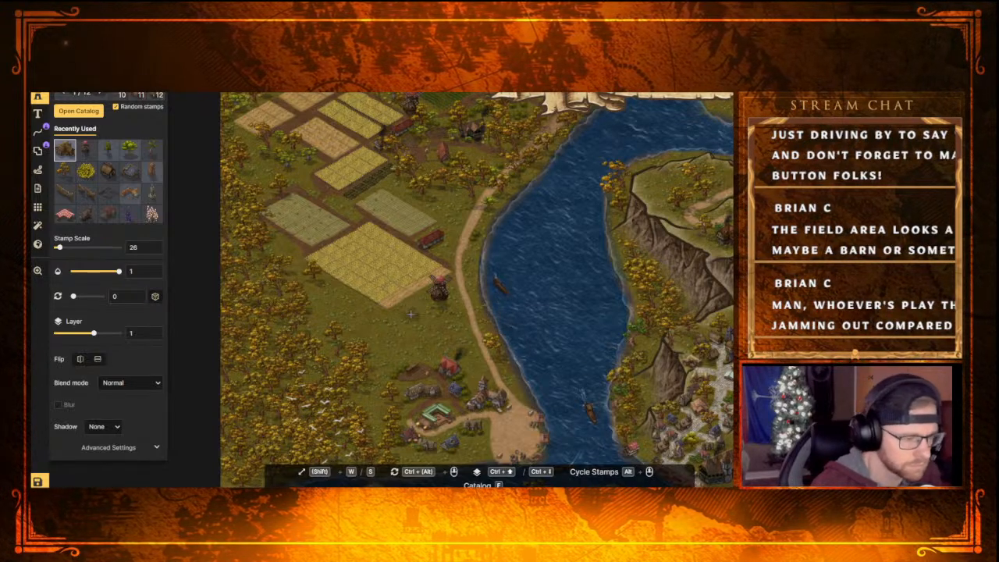
Choose a different Farm building from the Fantasy Regional set as the active stamp at scale 26
{"action": "scroll", "coordinate": [417, 343], "scroll_direction": "down", "scroll_amount": 3}
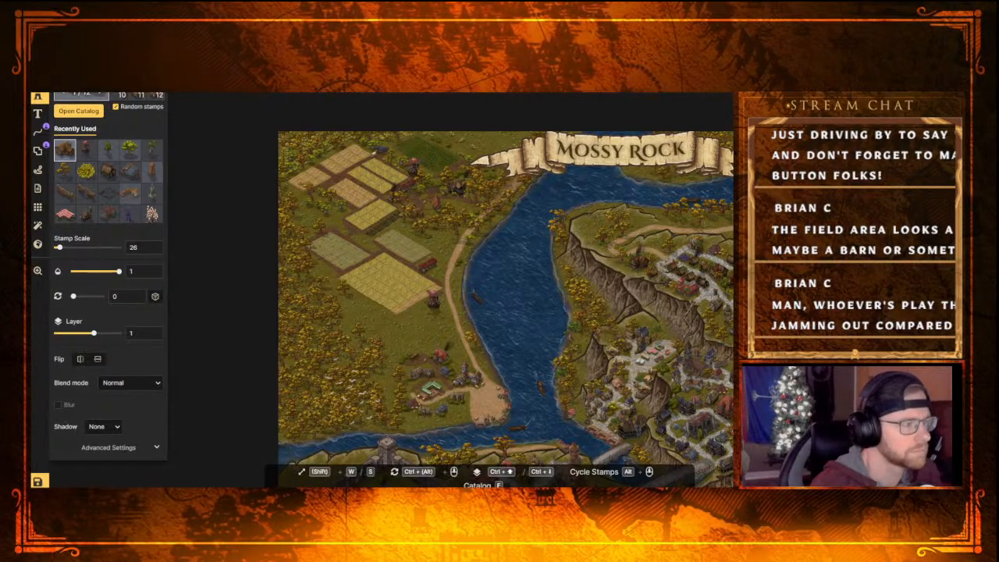
{"action": "key", "text": "f"}
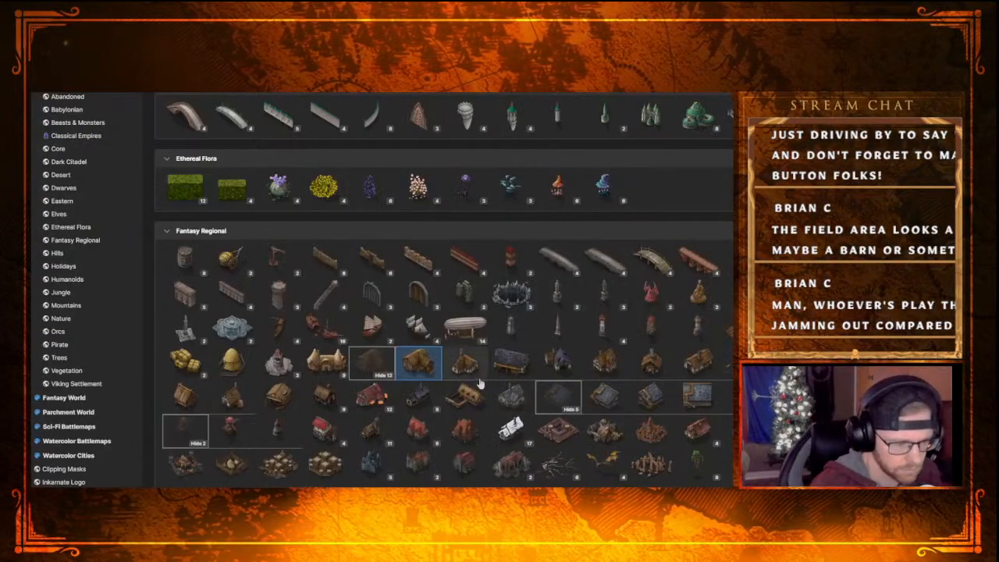
{"action": "scroll", "coordinate": [476, 374], "scroll_direction": "up", "scroll_amount": 2}
{"action": "scroll", "coordinate": [475, 374], "scroll_direction": "down", "scroll_amount": 2}
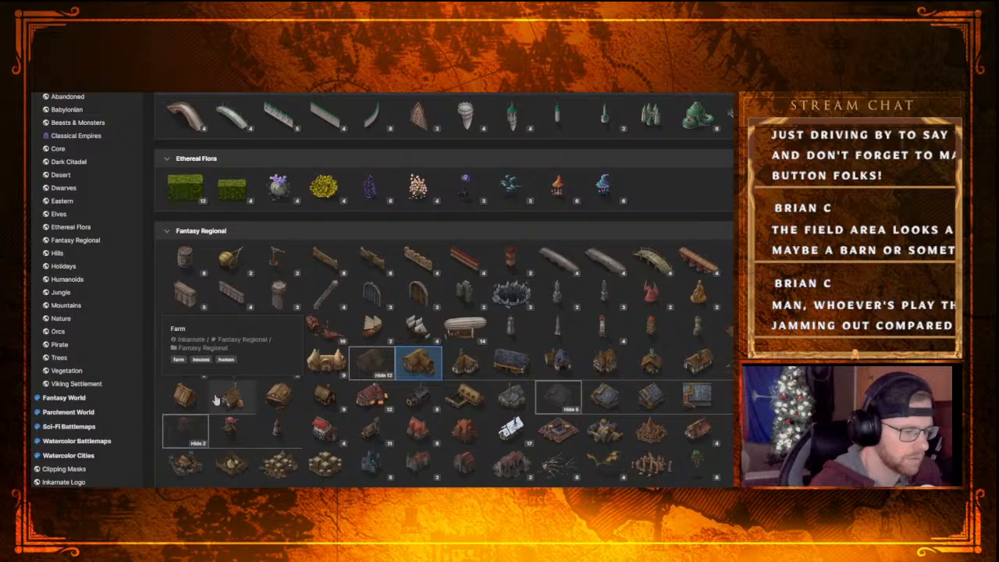
{"action": "scroll", "coordinate": [216, 399], "scroll_direction": "up", "scroll_amount": 3}
{"action": "scroll", "coordinate": [227, 404], "scroll_direction": "down", "scroll_amount": 5}
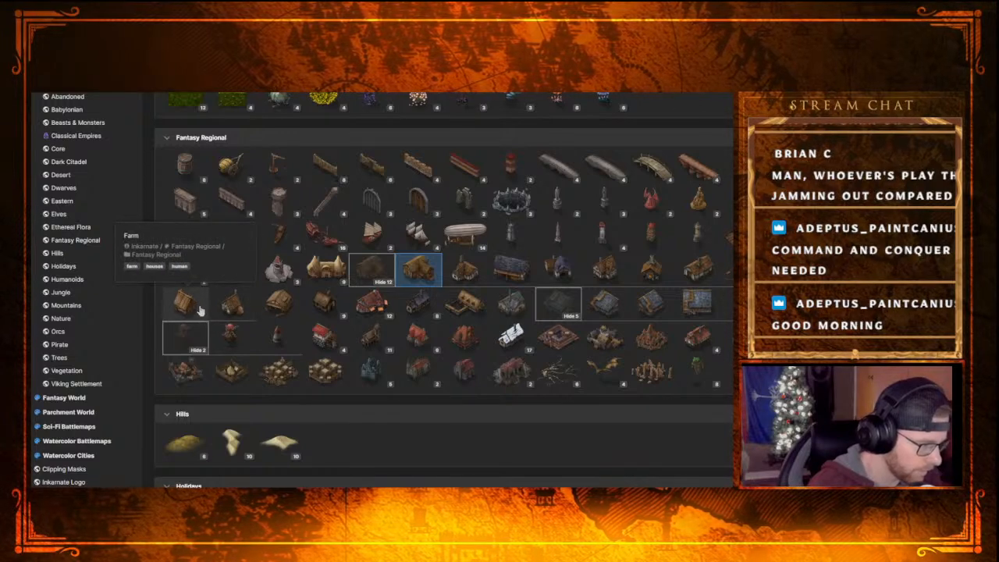
{"action": "left_click", "coordinate": [200, 310]}
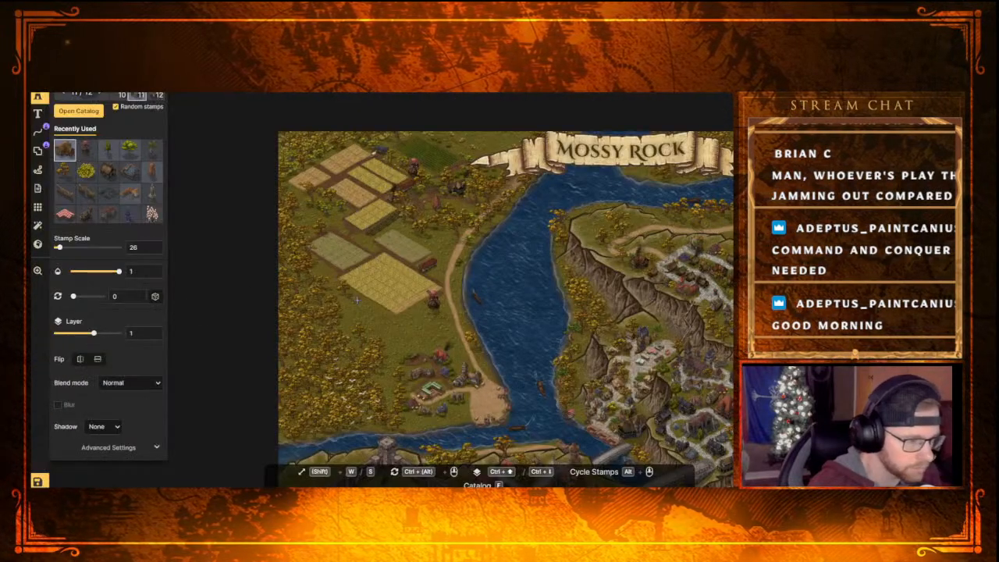
{"action": "scroll", "coordinate": [355, 298], "scroll_direction": "up", "scroll_amount": 4}
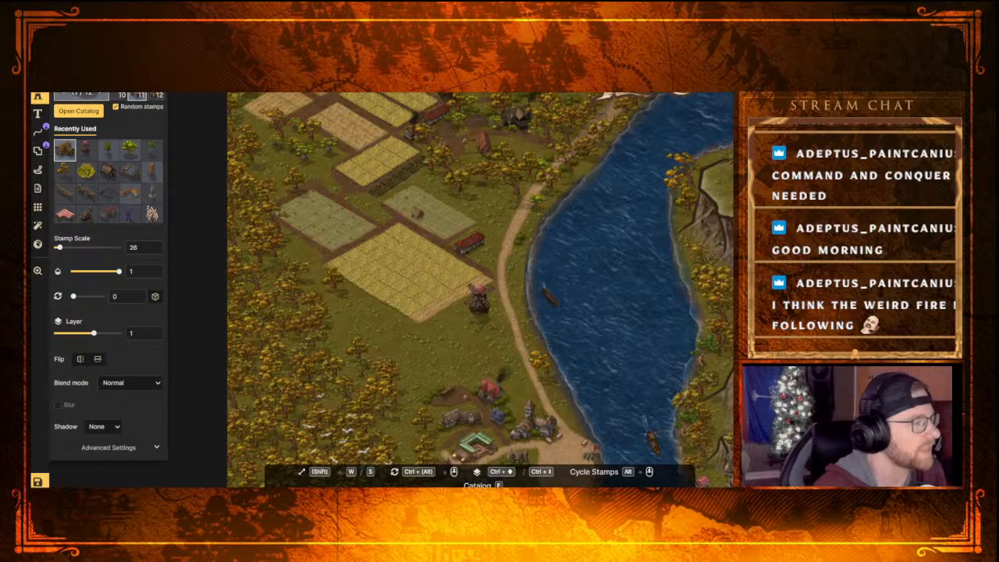
Place a Fantasy Regional Hay Pile at scale 26 next to the red-roofed barn by the green field
{"action": "left_click", "coordinate": [78, 110]}
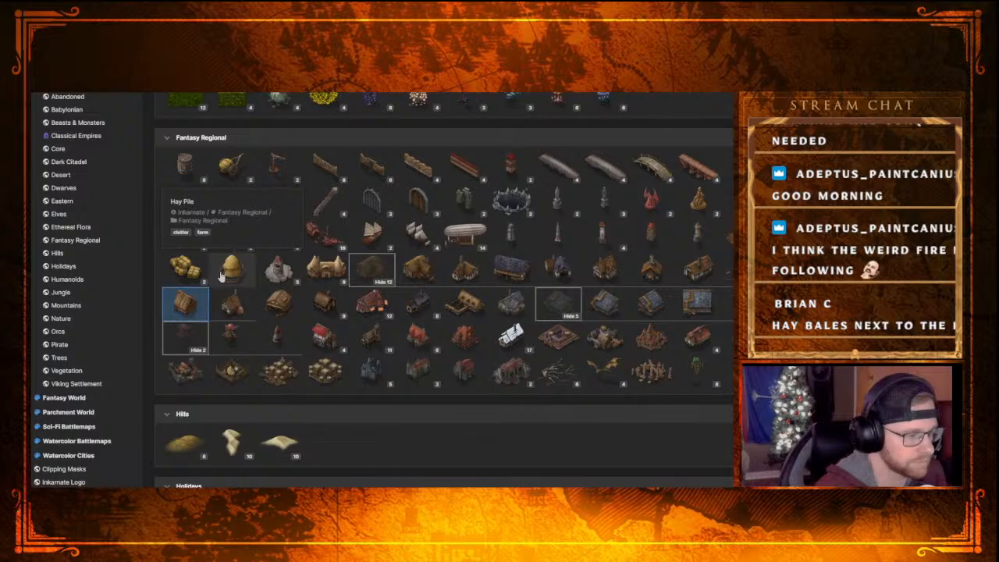
{"action": "left_click", "coordinate": [221, 273]}
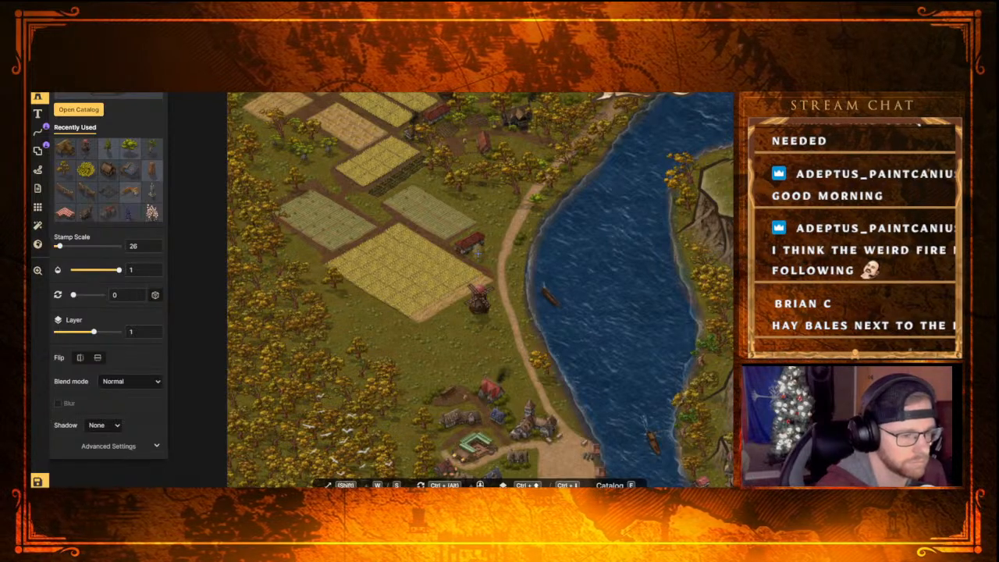
{"action": "left_click", "coordinate": [476, 250]}
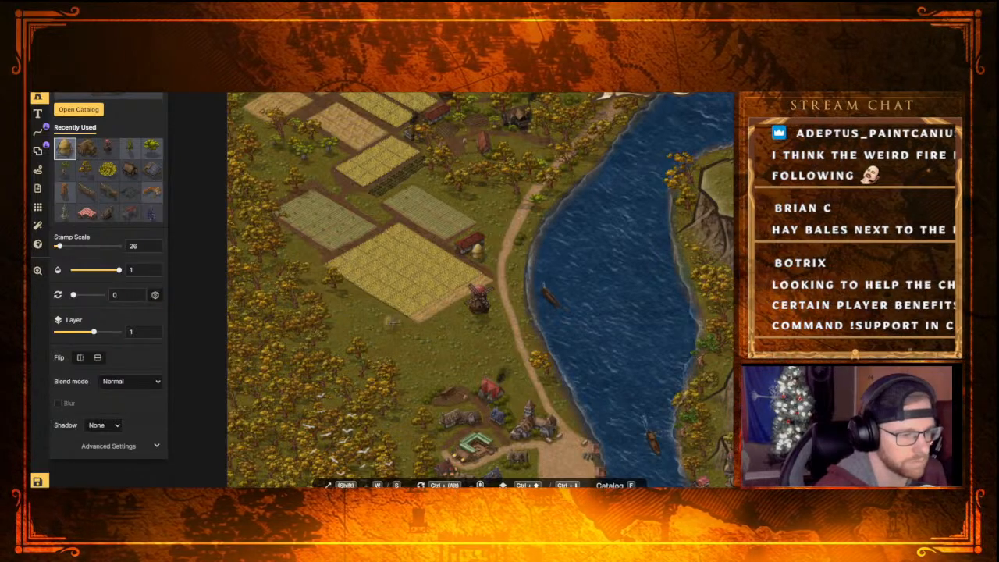
{"action": "left_click", "coordinate": [478, 250]}
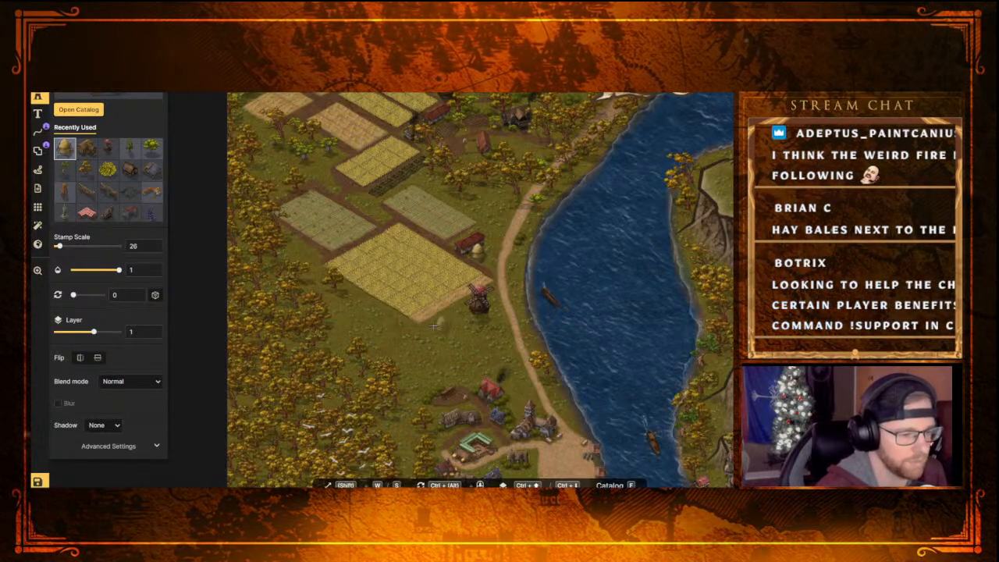
{"action": "scroll", "coordinate": [414, 326], "scroll_direction": "up", "scroll_amount": 4}
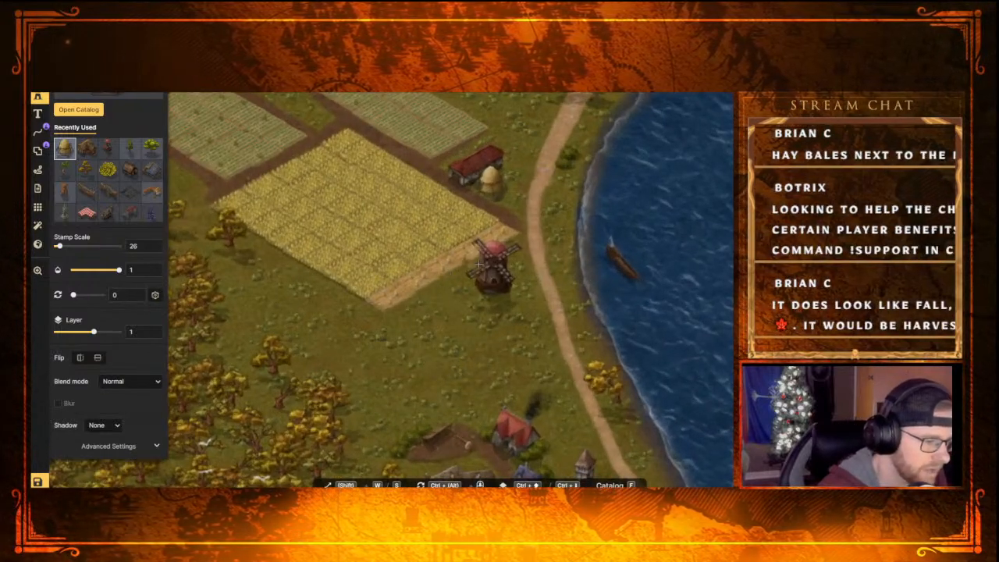
{"action": "scroll", "coordinate": [439, 340], "scroll_direction": "down", "scroll_amount": 1}
{"action": "scroll", "coordinate": [438, 339], "scroll_direction": "down", "scroll_amount": 2}
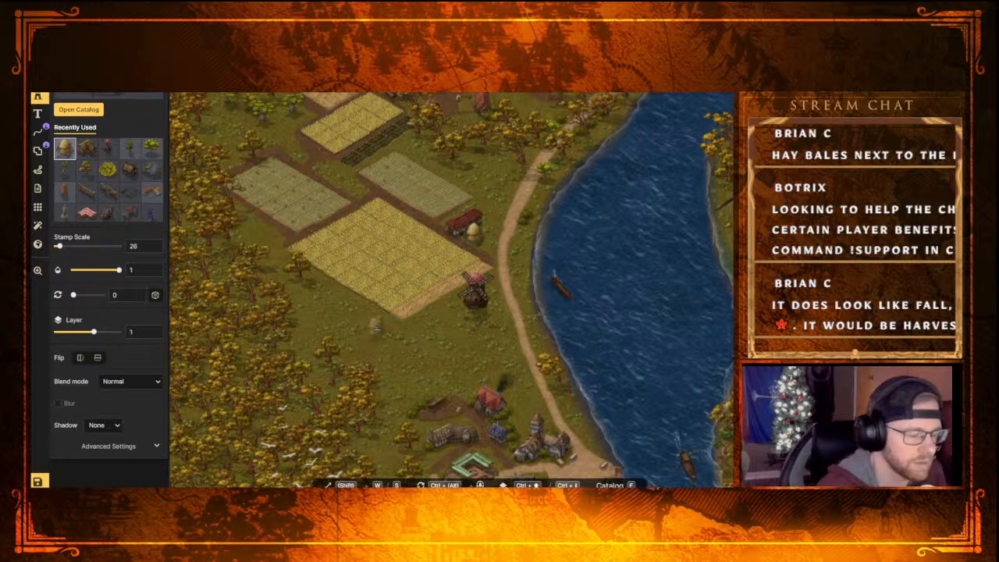
{"action": "scroll", "coordinate": [367, 290], "scroll_direction": "down", "scroll_amount": 1}
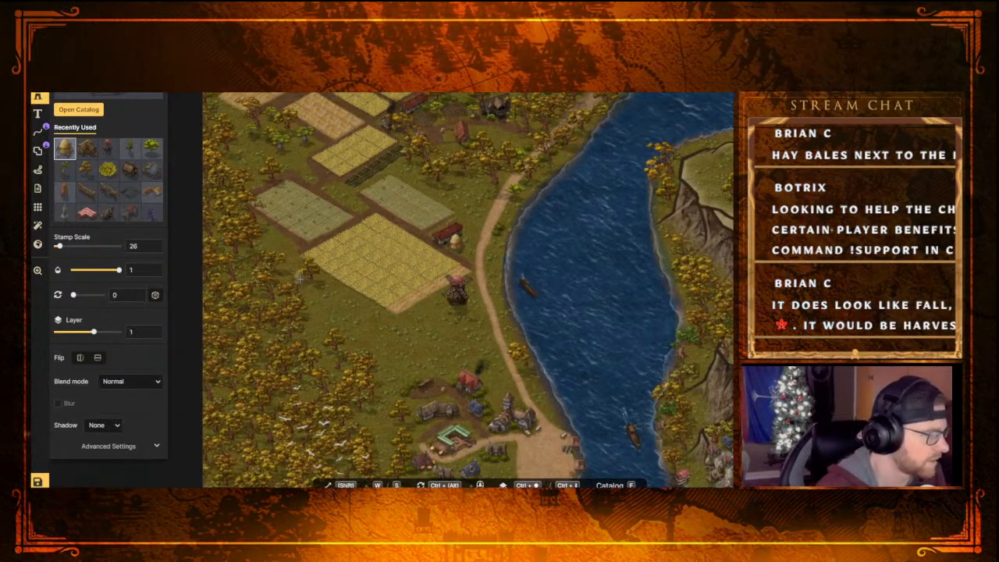
{"action": "scroll", "coordinate": [299, 279], "scroll_direction": "up", "scroll_amount": 2}
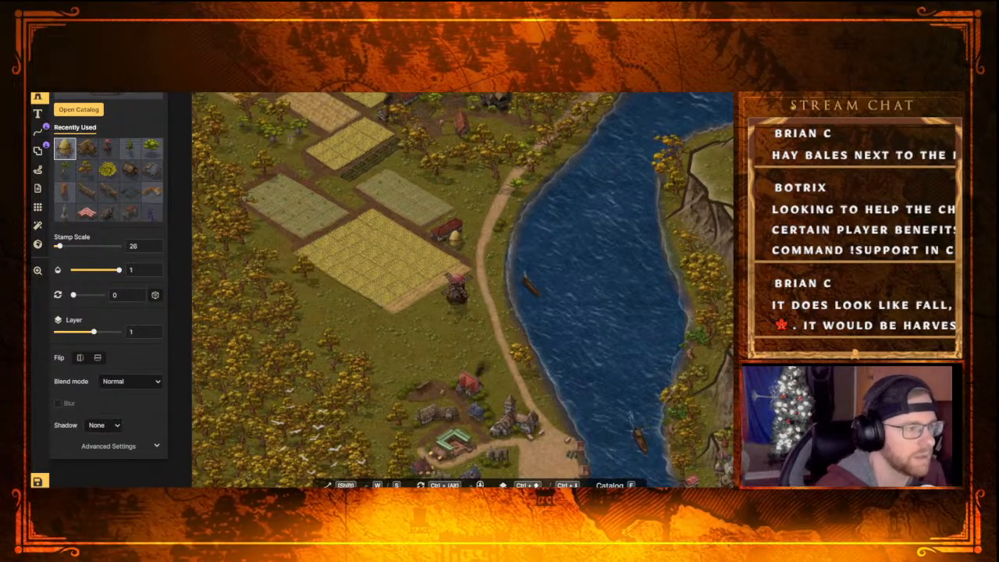
{"action": "scroll", "coordinate": [368, 229], "scroll_direction": "down", "scroll_amount": 3}
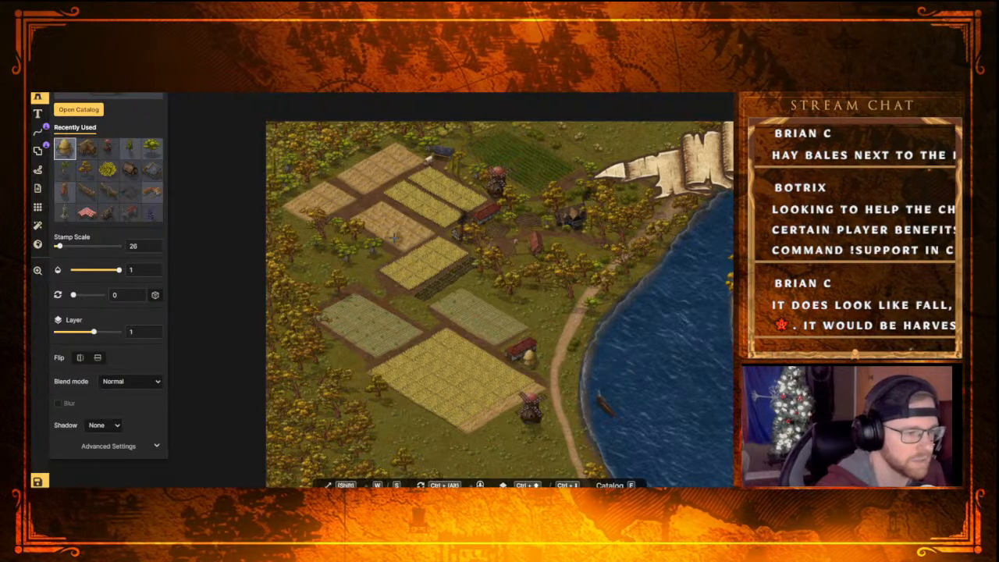
Move the vegetation along the western edge of the middle tan field away into the neighbouring woods to clear space
{"action": "left_click", "coordinate": [418, 209]}
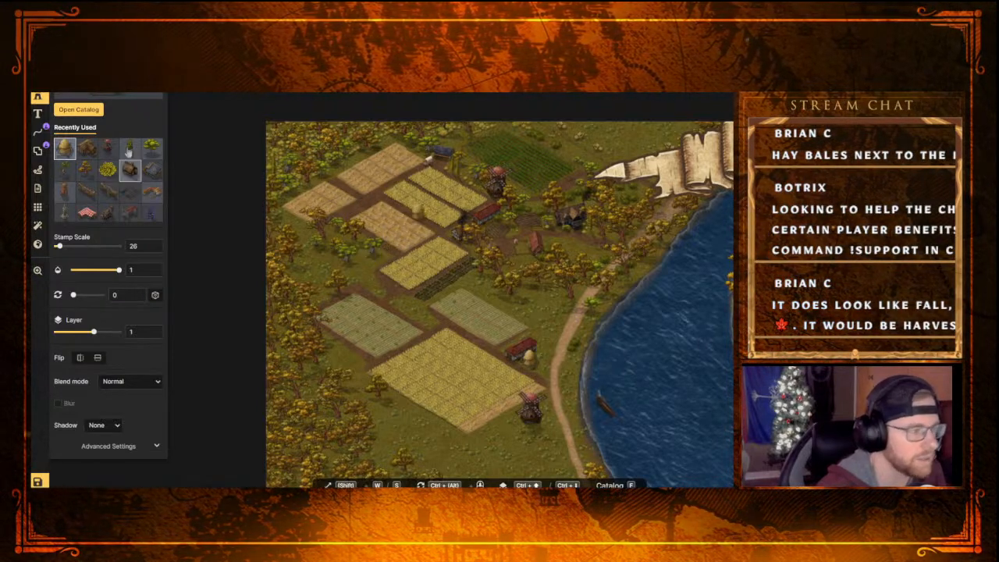
{"action": "key", "text": "Escape"}
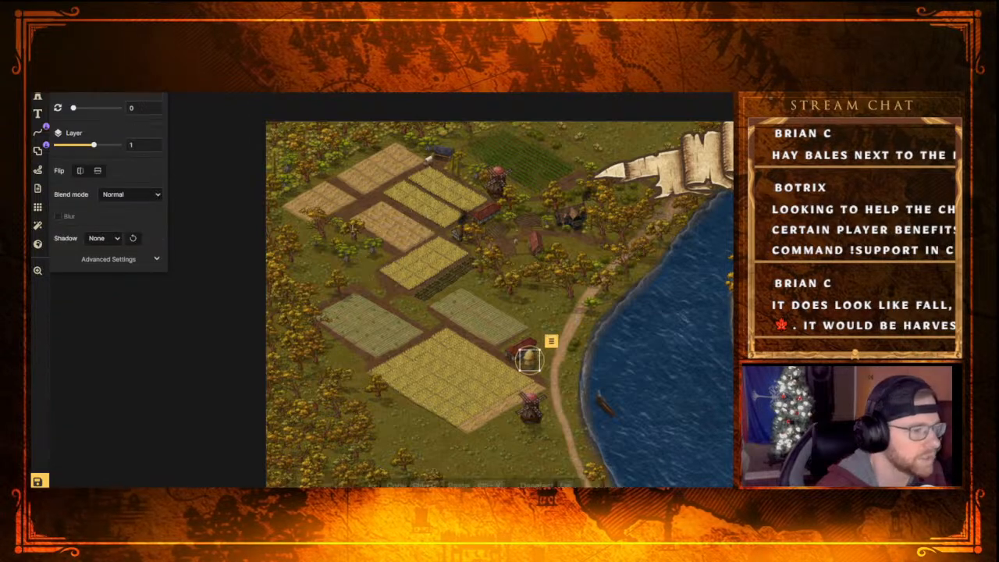
{"action": "left_click", "coordinate": [372, 248]}
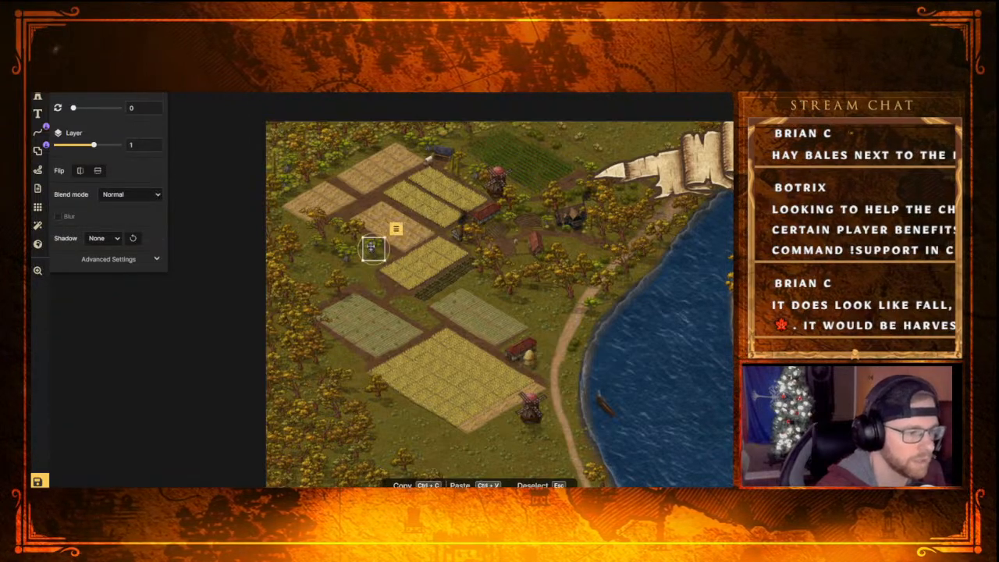
{"action": "left_click_drag", "start_coordinate": [371, 250], "coordinate": [320, 273]}
{"action": "left_click_drag", "start_coordinate": [318, 232], "coordinate": [348, 270]}
{"action": "left_click", "coordinate": [353, 239]}
{"action": "left_click_drag", "start_coordinate": [341, 229], "coordinate": [331, 239]}
Place three hay piles at scale 24 in a row along the western edge of the middle tan field
{"action": "left_click", "coordinate": [36, 96]}
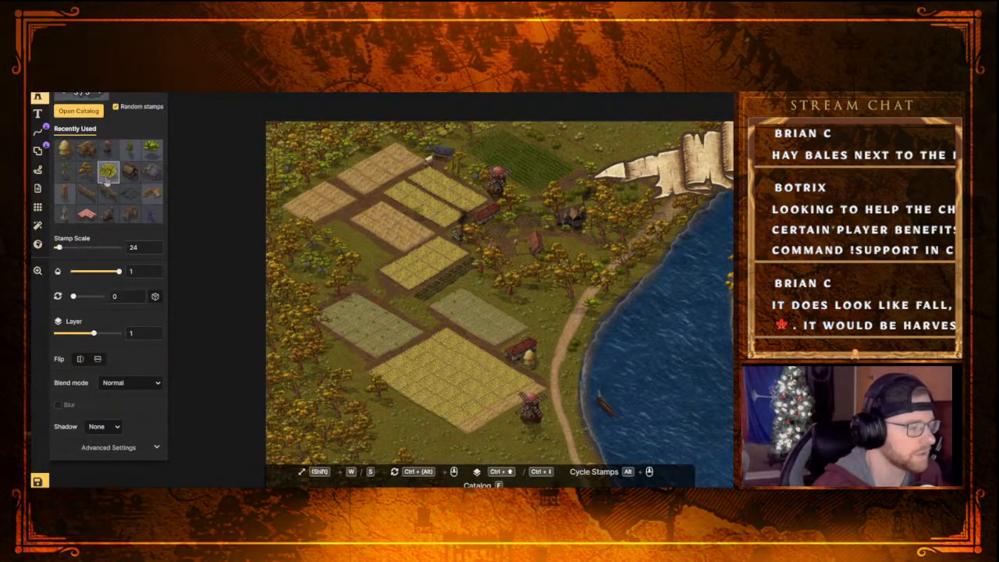
{"action": "left_click", "coordinate": [65, 148]}
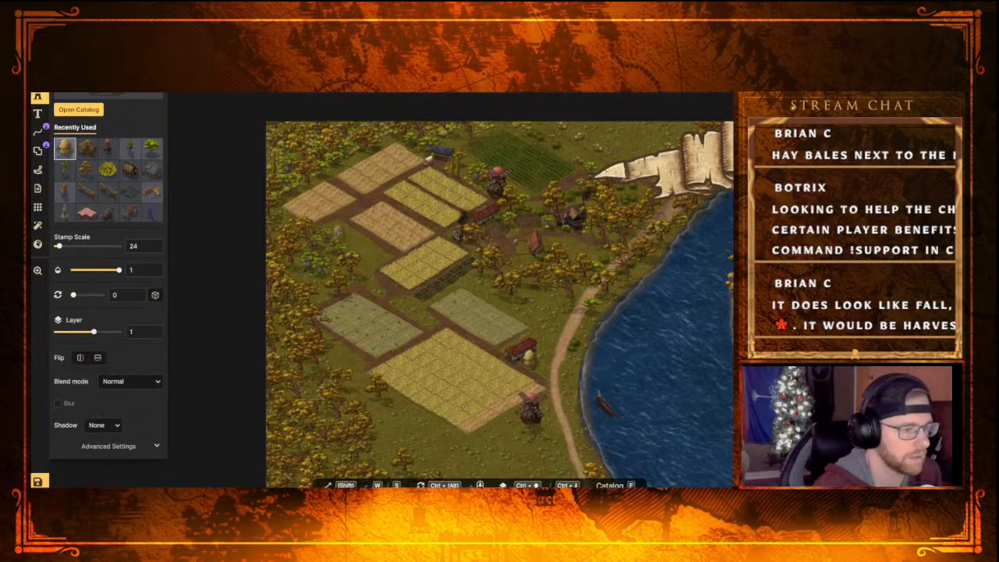
{"action": "left_click", "coordinate": [341, 224]}
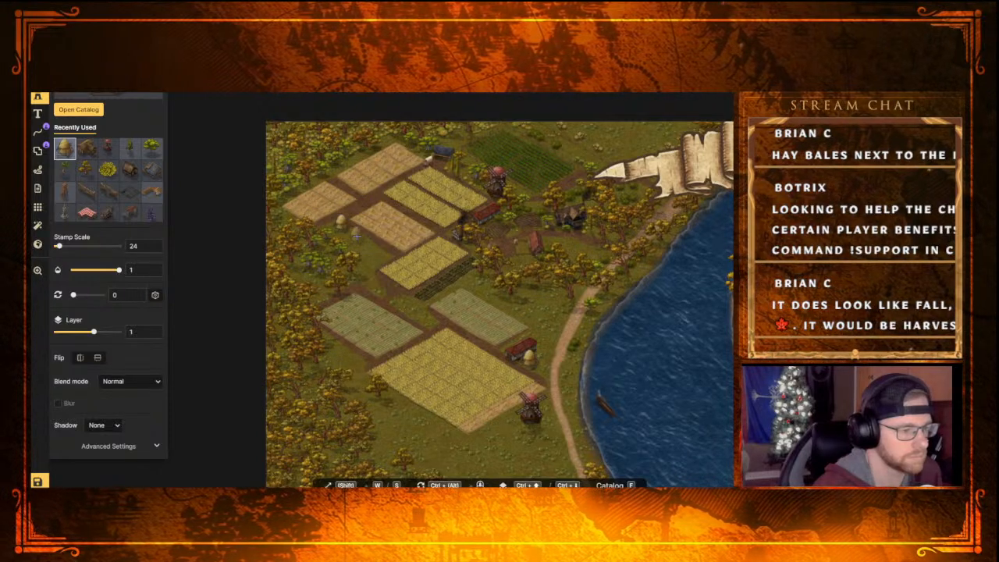
{"action": "left_click", "coordinate": [355, 234]}
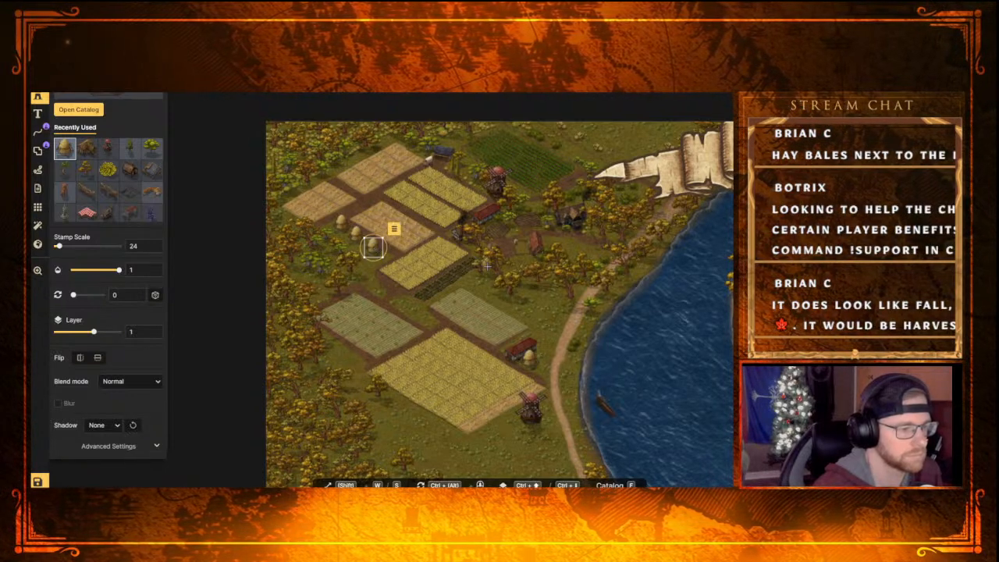
{"action": "left_click", "coordinate": [372, 244]}
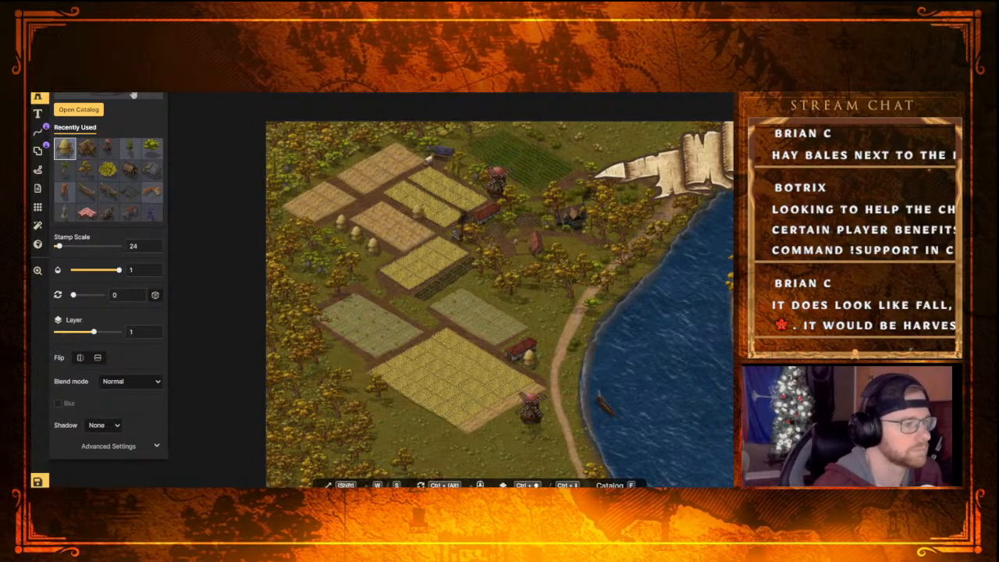
Flip each of the three hay piles along the middle tan field horizontally
{"action": "left_click", "coordinate": [373, 245]}
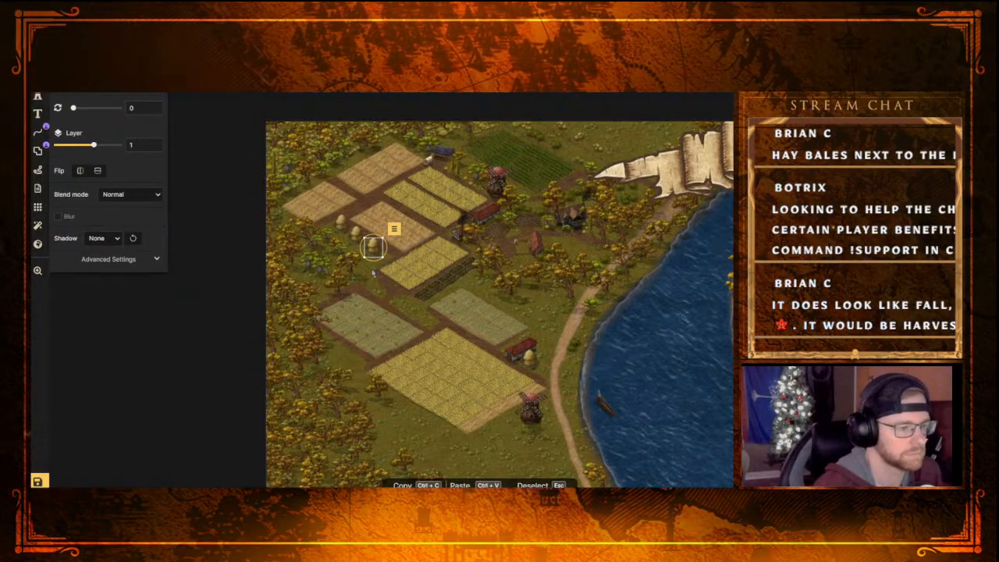
{"action": "key", "text": "Escape"}
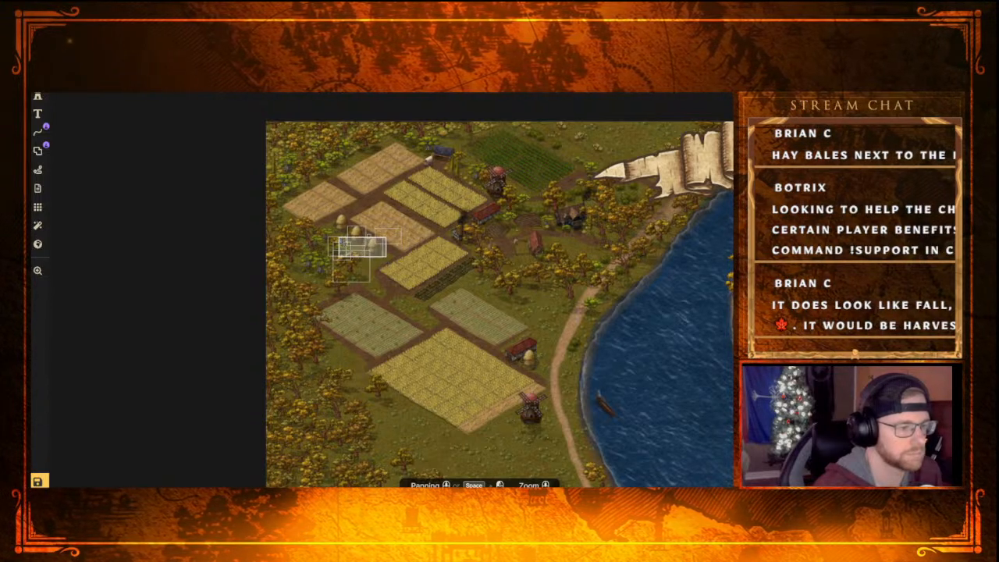
{"action": "left_click", "coordinate": [373, 246]}
{"action": "right_click", "coordinate": [374, 248]}
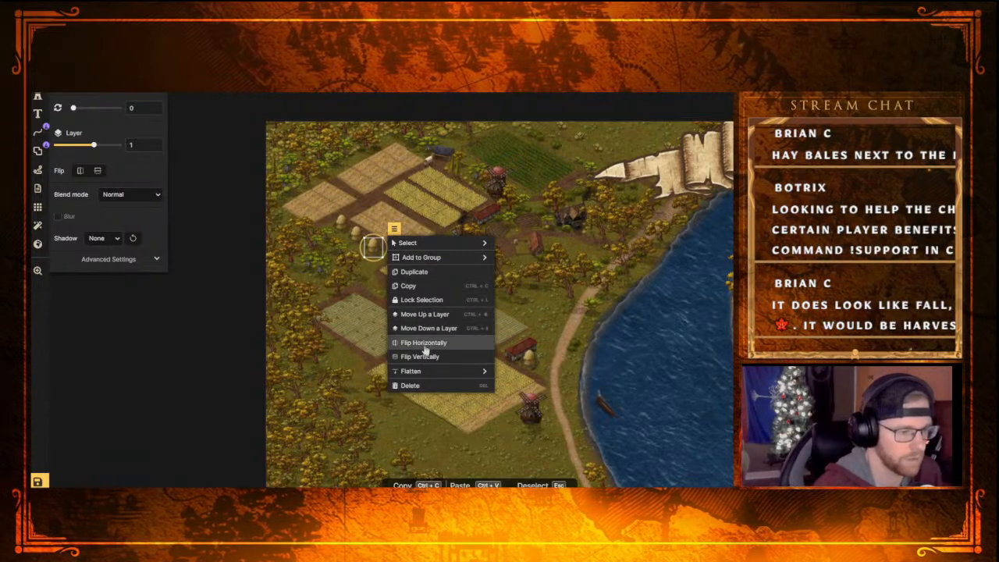
{"action": "left_click", "coordinate": [423, 342]}
{"action": "left_click", "coordinate": [357, 235]}
{"action": "right_click", "coordinate": [357, 237]}
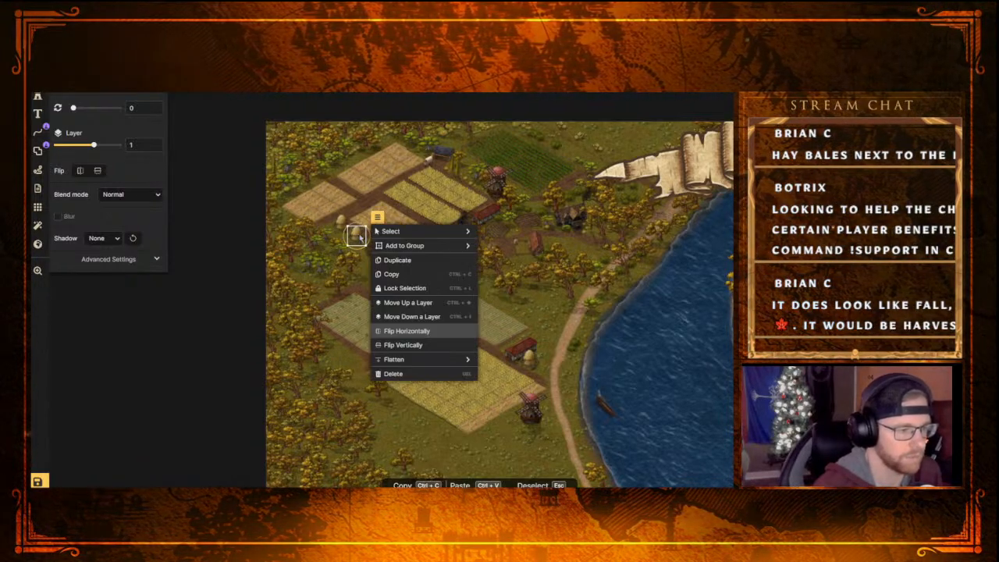
{"action": "left_click", "coordinate": [406, 331]}
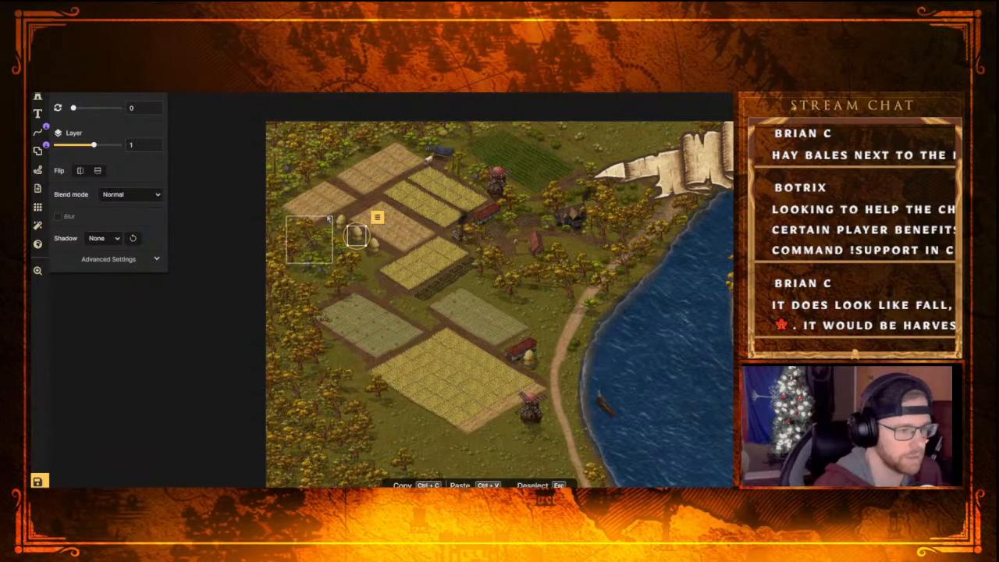
{"action": "left_click", "coordinate": [341, 224]}
{"action": "left_click", "coordinate": [362, 205]}
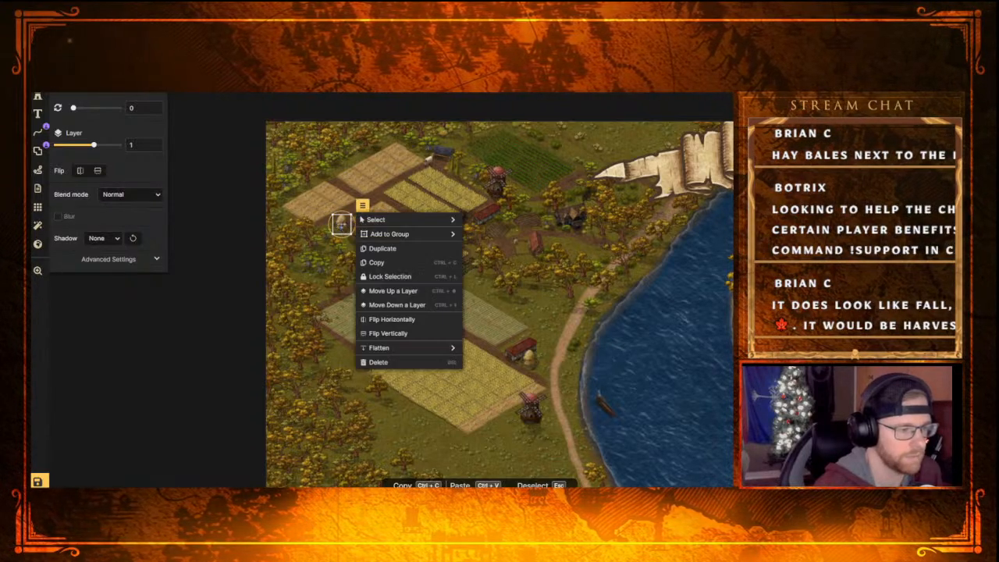
{"action": "left_click", "coordinate": [405, 319]}
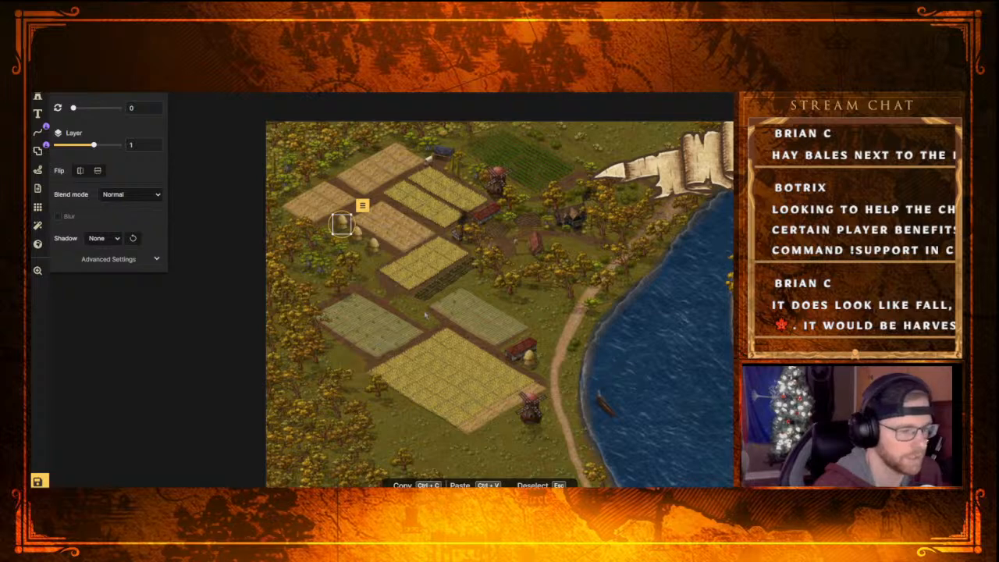
{"action": "key", "text": "Escape"}
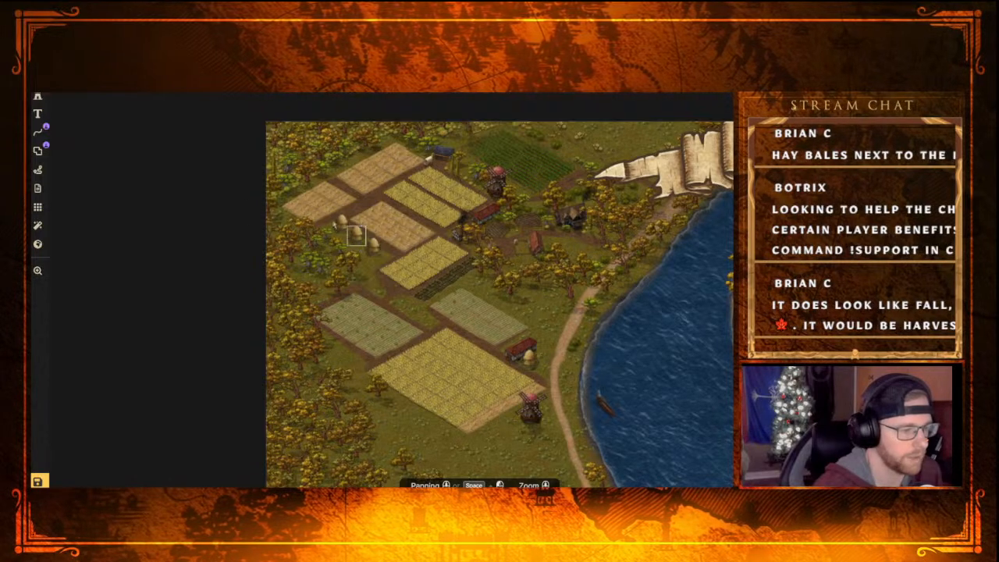
Browse the stamp catalog, including the Classical Empires and Fantasy Regional sets, for further stamps to dress the riverside farmland
{"action": "left_click", "coordinate": [38, 76]}
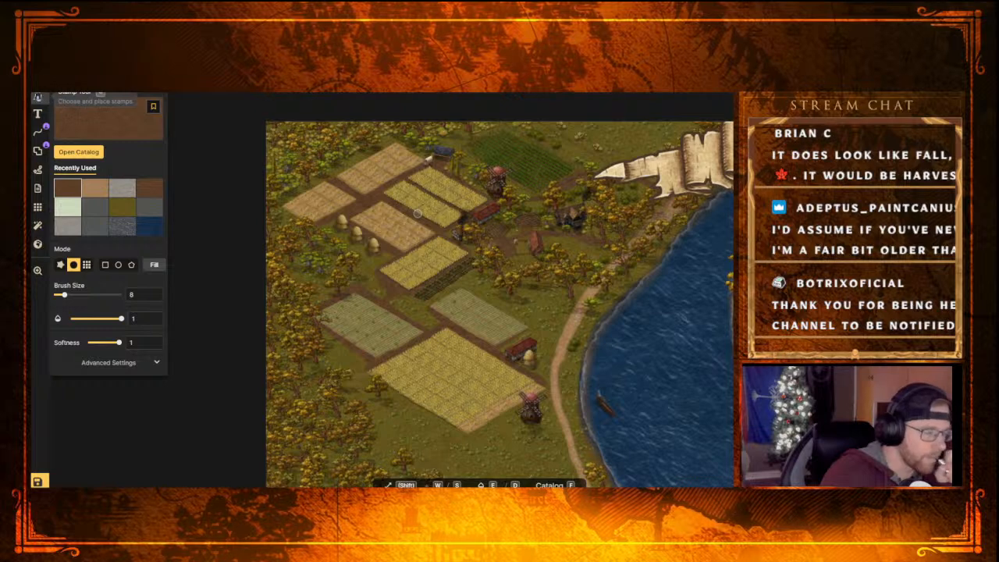
{"action": "left_click", "coordinate": [37, 97]}
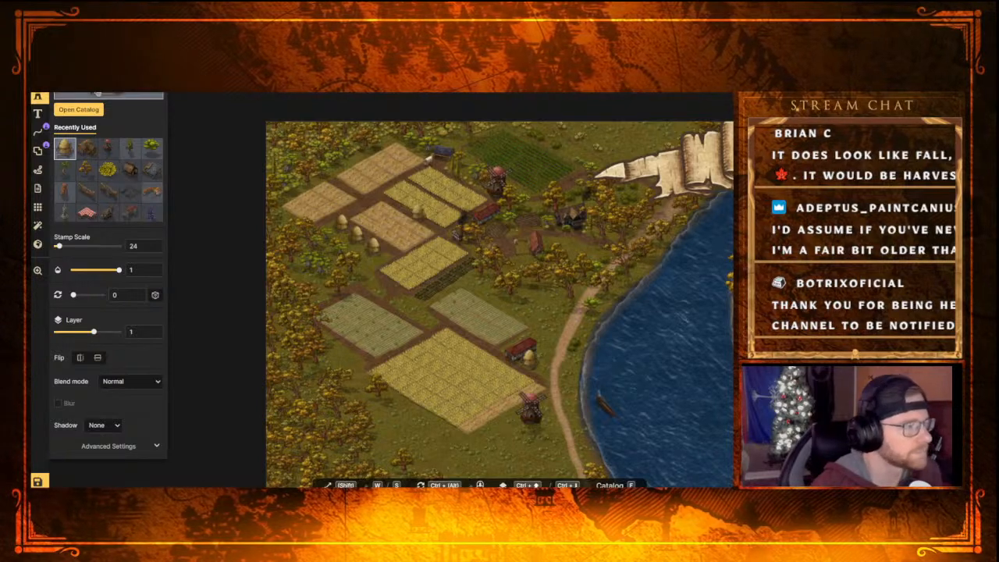
{"action": "key", "text": "f"}
{"action": "scroll", "coordinate": [504, 281], "scroll_direction": "down", "scroll_amount": 3}
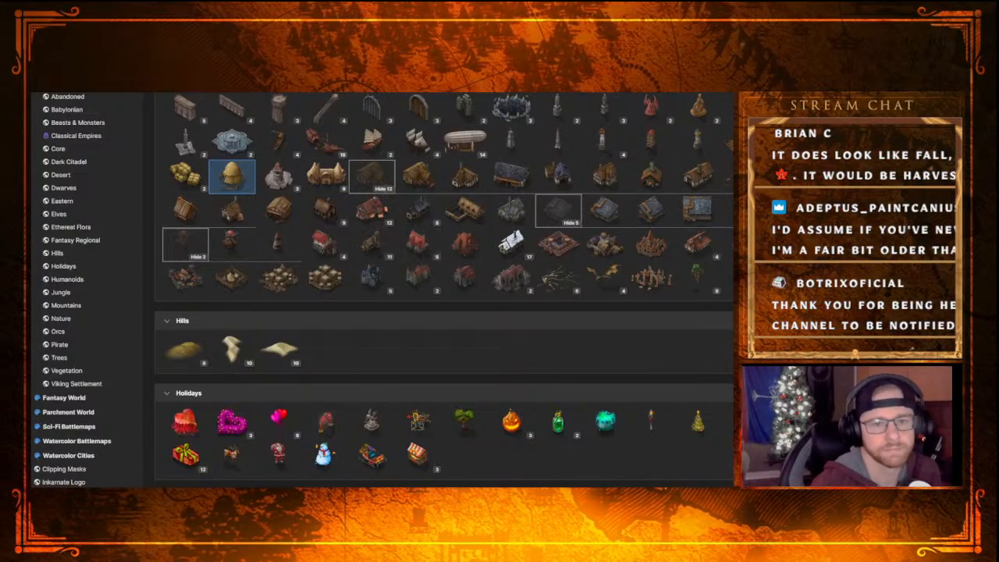
{"action": "key", "text": "f"}
{"action": "scroll", "coordinate": [479, 209], "scroll_direction": "up", "scroll_amount": 4}
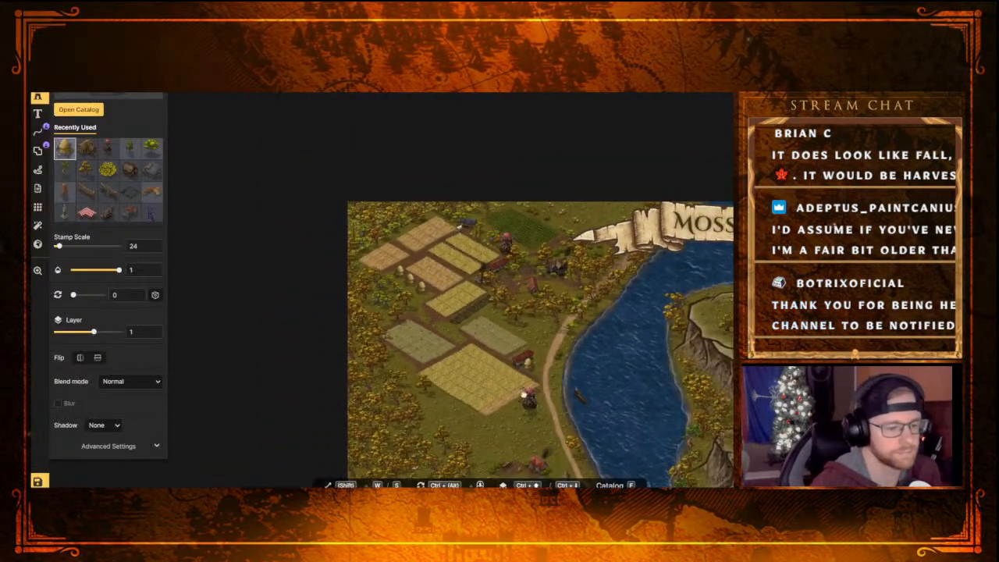
{"action": "middle_click_drag", "start_coordinate": [479, 209], "coordinate": [476, 198]}
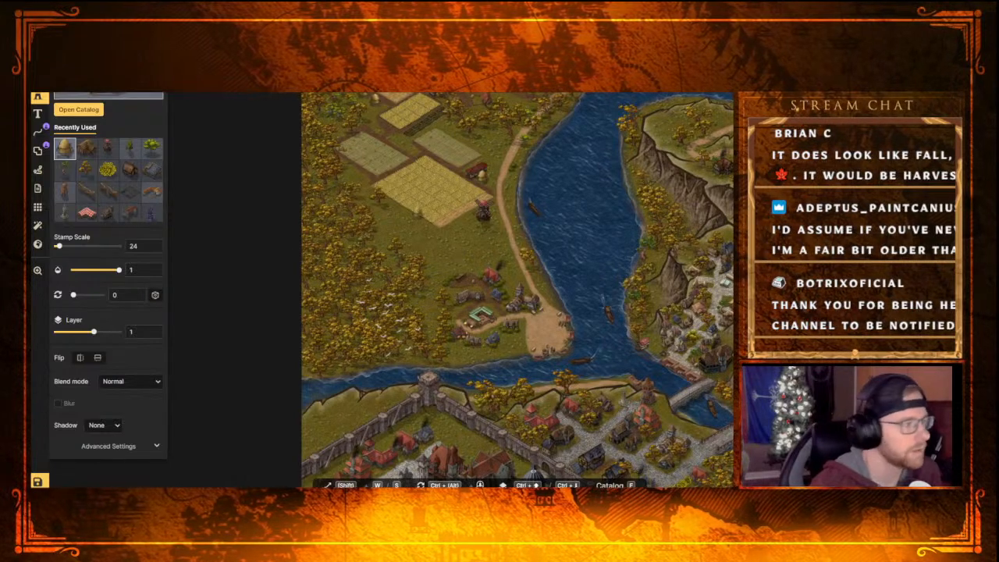
{"action": "key", "text": "f"}
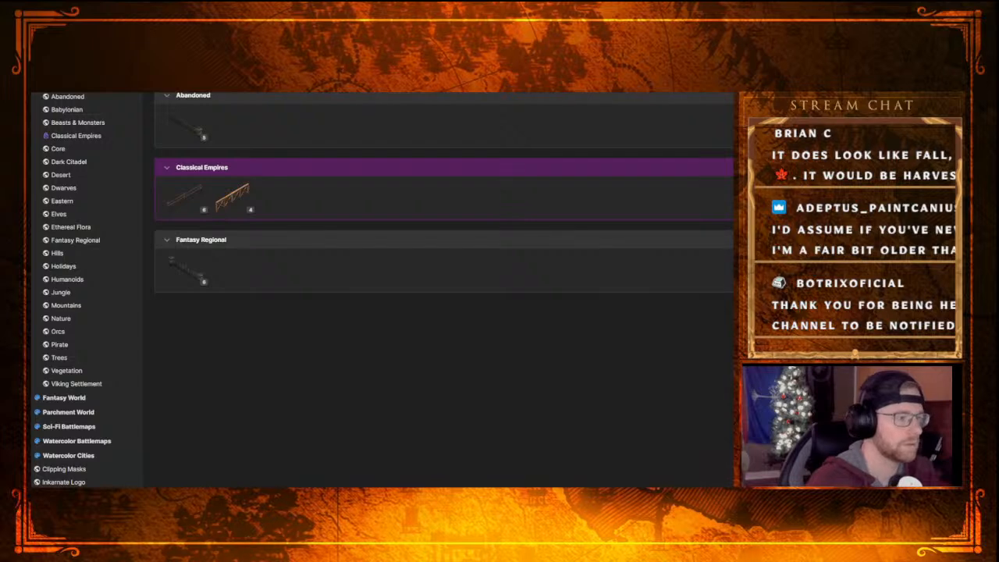
{"action": "left_click", "coordinate": [198, 200]}
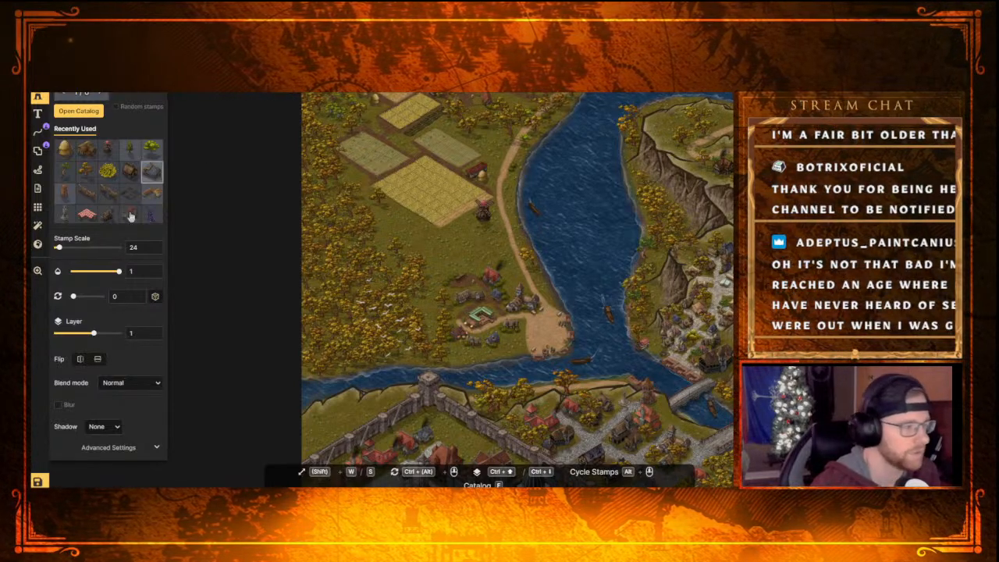
Browse the path catalog's sets, including Castle, Core, Desert and Dungeons, and return to the Stamp tool
{"action": "left_click", "coordinate": [37, 131]}
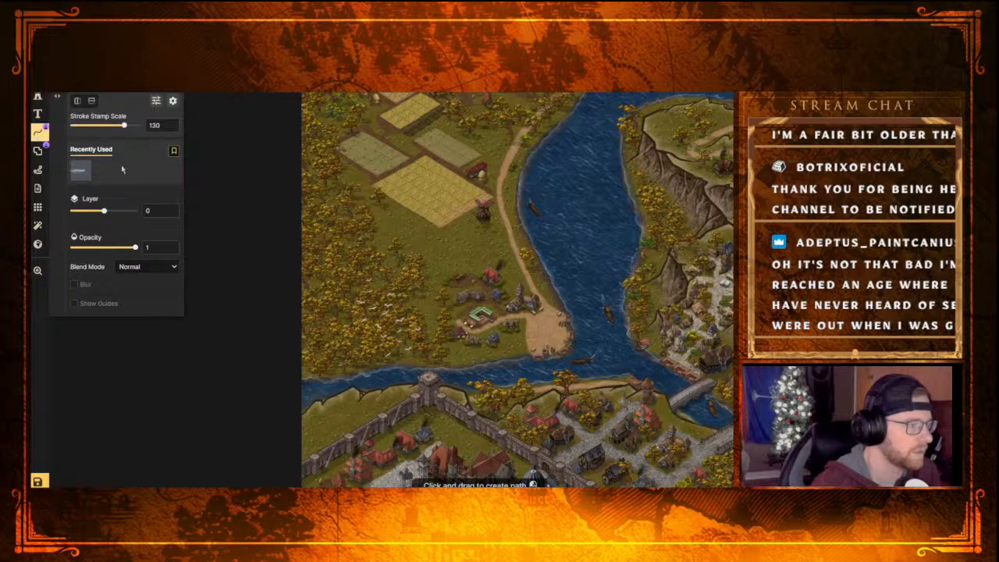
{"action": "left_click", "coordinate": [116, 97]}
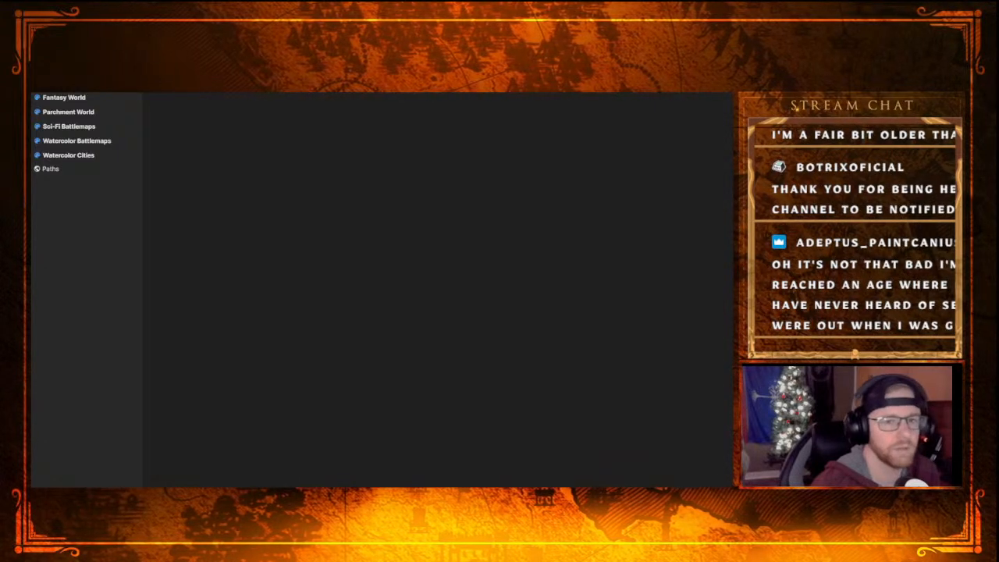
{"action": "key", "text": "Escape"}
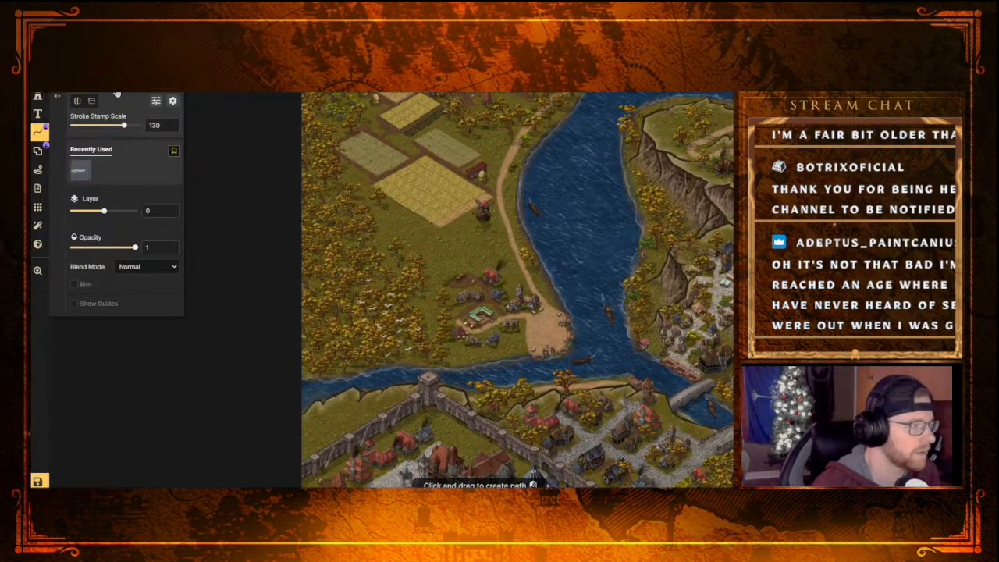
{"action": "left_click", "coordinate": [118, 89]}
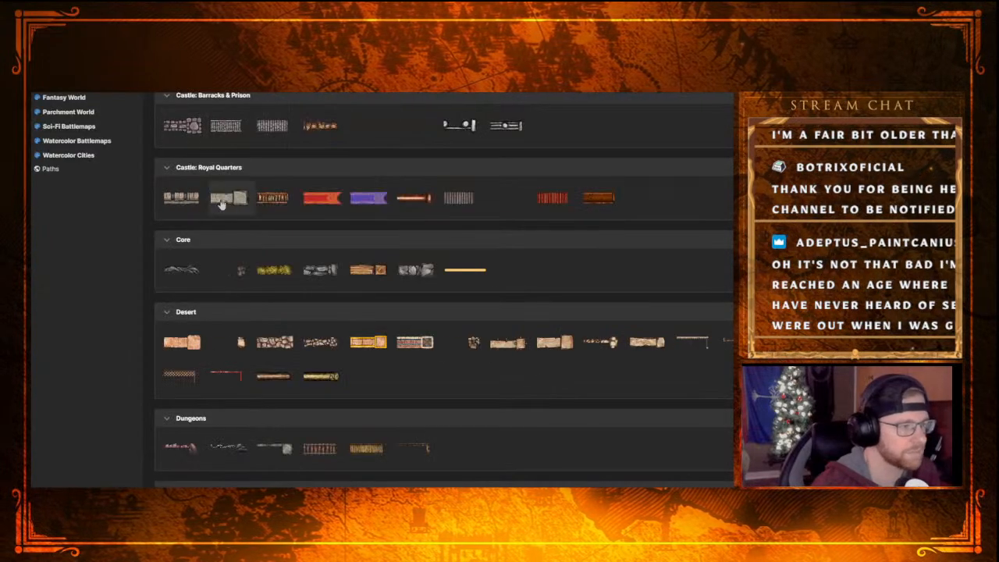
{"action": "left_click", "coordinate": [63, 90]}
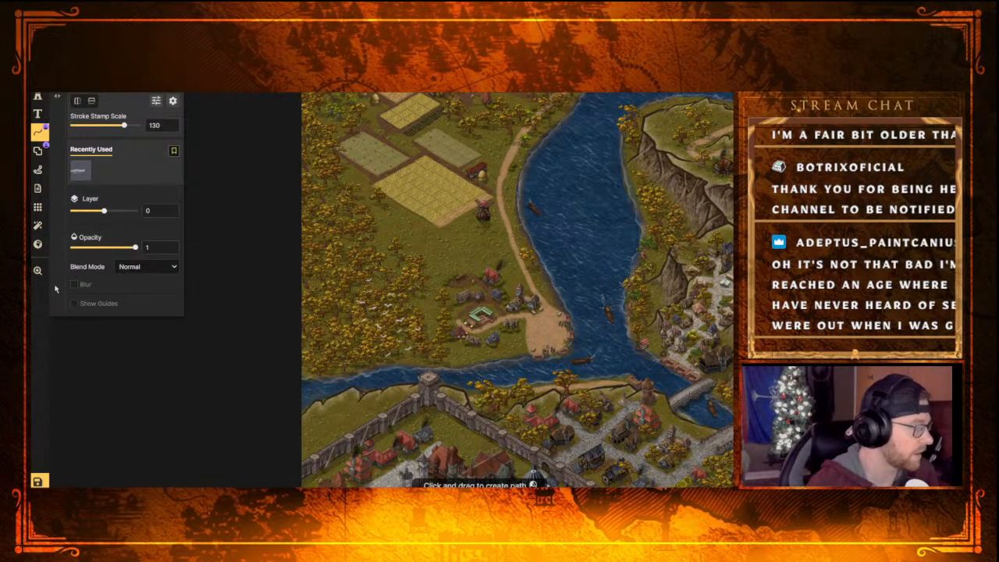
{"action": "left_click", "coordinate": [36, 98]}
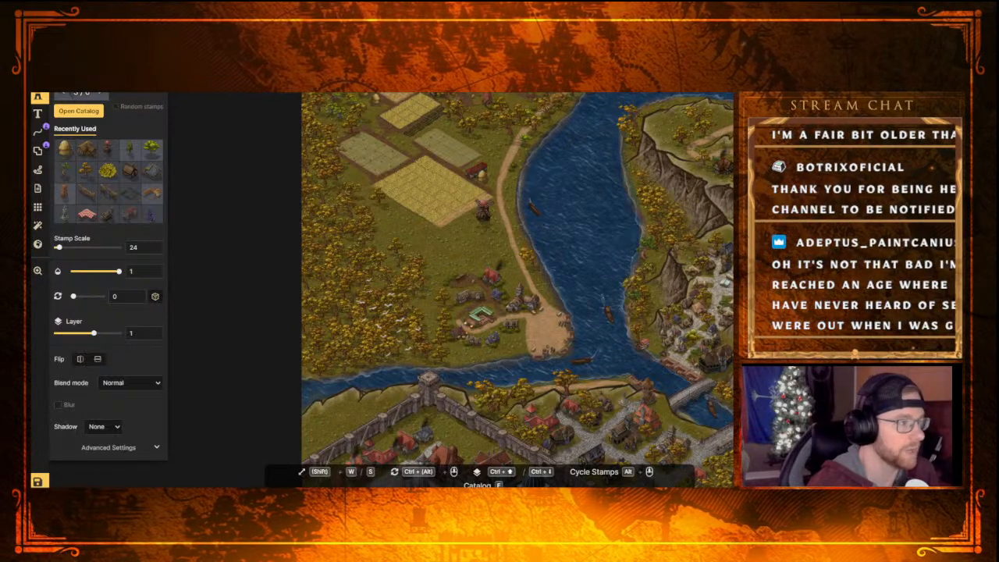
Try a small stamp at scale 24 on the grass beside the path, just east of the windmill
{"action": "mouse_move", "coordinate": [494, 228]}
{"action": "middle_mouse_down"}
{"action": "mouse_move", "coordinate": [500, 307]}
{"action": "mouse_move", "coordinate": [484, 239]}
{"action": "middle_mouse_up"}
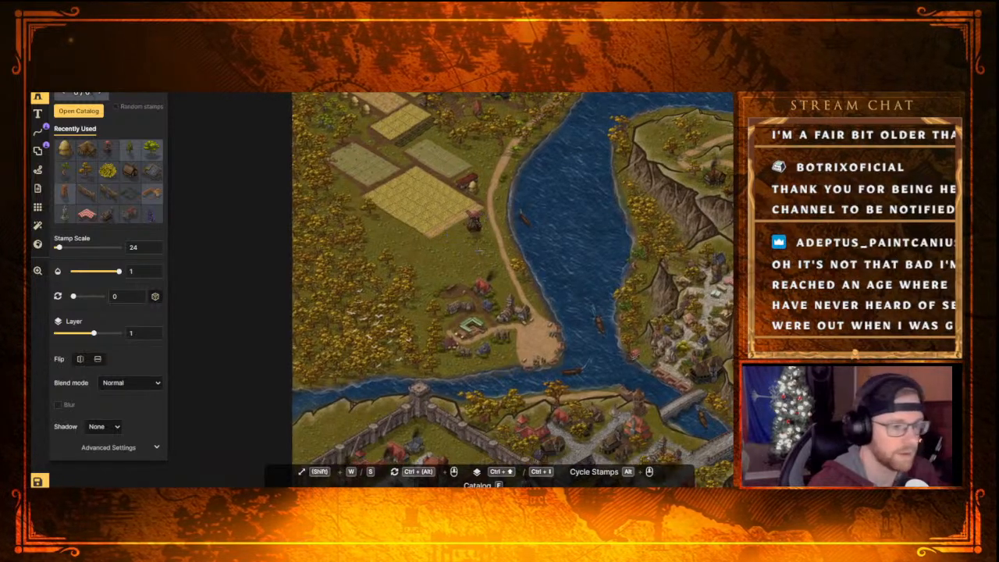
{"action": "scroll", "coordinate": [478, 250], "scroll_direction": "up", "scroll_amount": 3}
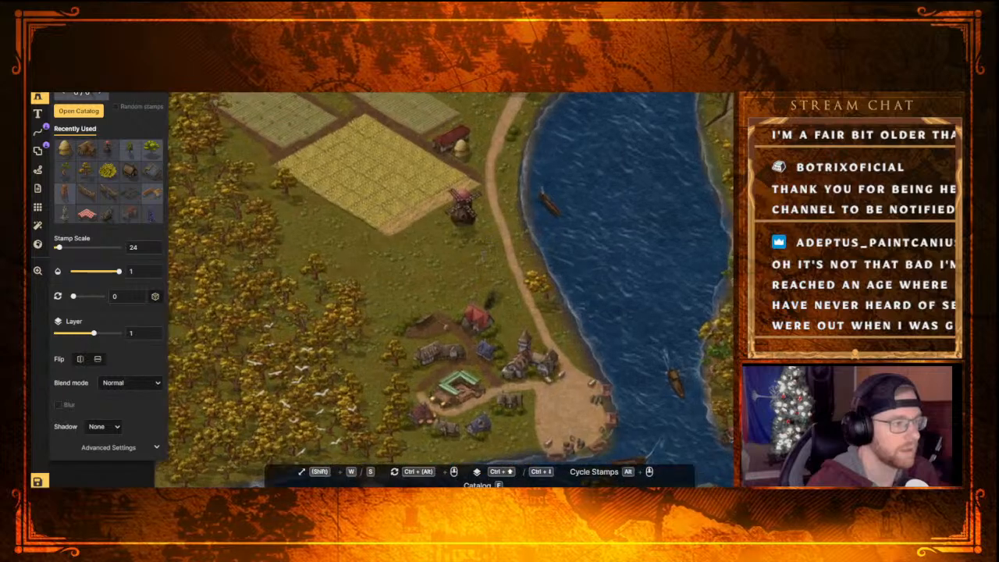
{"action": "scroll", "coordinate": [472, 251], "scroll_direction": "up", "scroll_amount": 2}
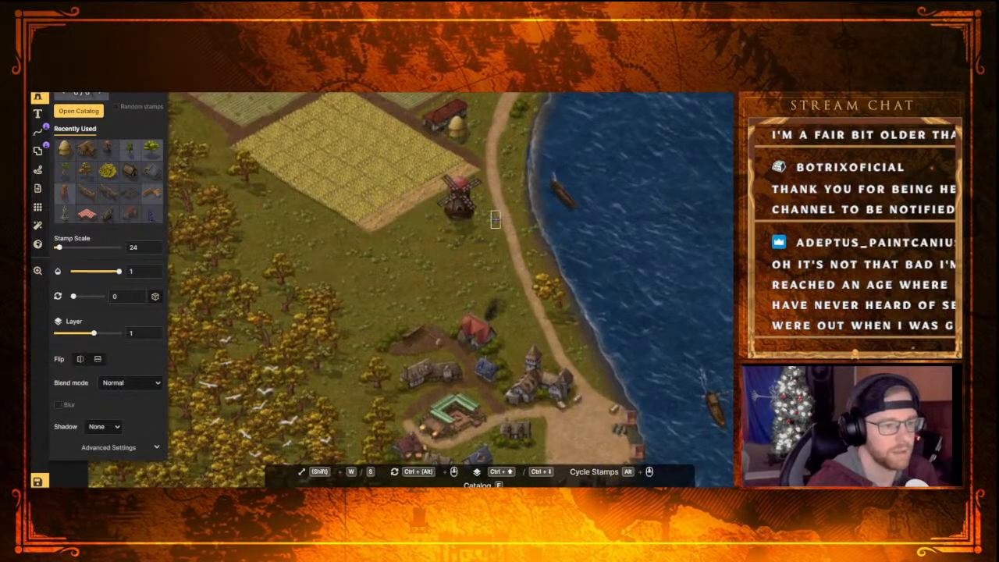
{"action": "left_click", "coordinate": [494, 220]}
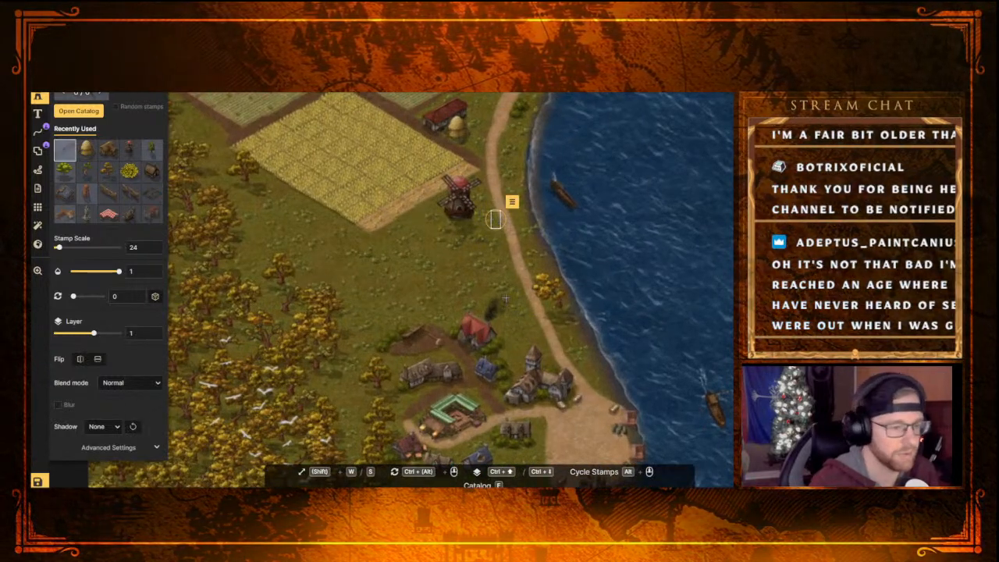
{"action": "scroll", "coordinate": [379, 163], "scroll_direction": "up", "scroll_amount": 1}
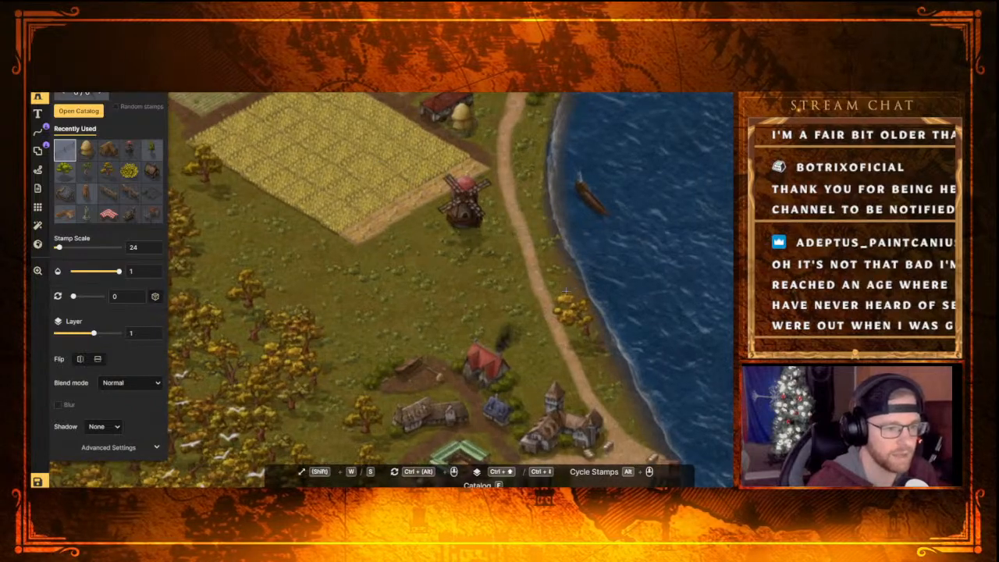
Examine the open meadow between the windmill and the riverside hamlet for a place to add further detail
{"action": "scroll", "coordinate": [521, 285], "scroll_direction": "down", "scroll_amount": 3}
{"action": "scroll", "coordinate": [522, 290], "scroll_direction": "up", "scroll_amount": 3}
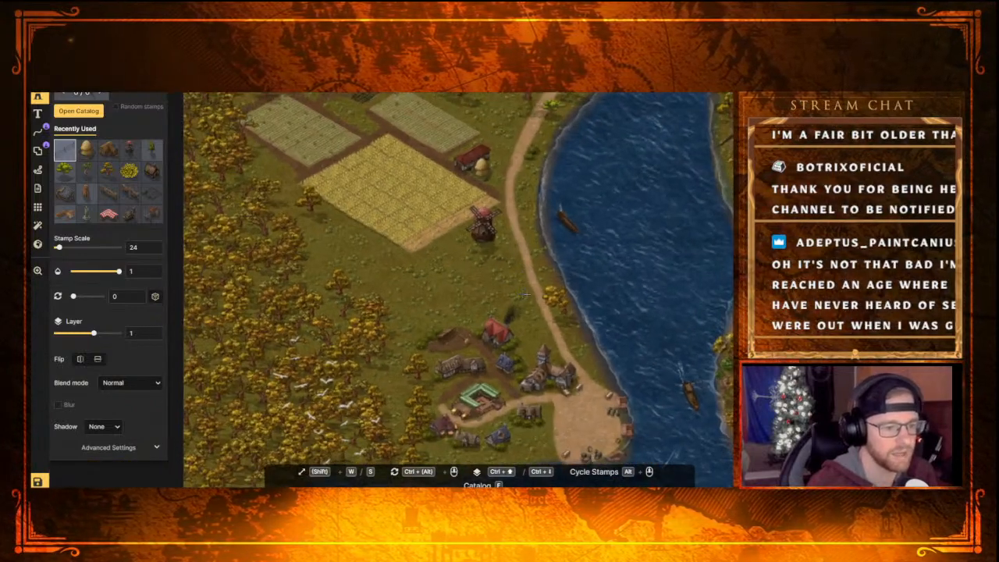
{"action": "scroll", "coordinate": [520, 261], "scroll_direction": "down", "scroll_amount": 3}
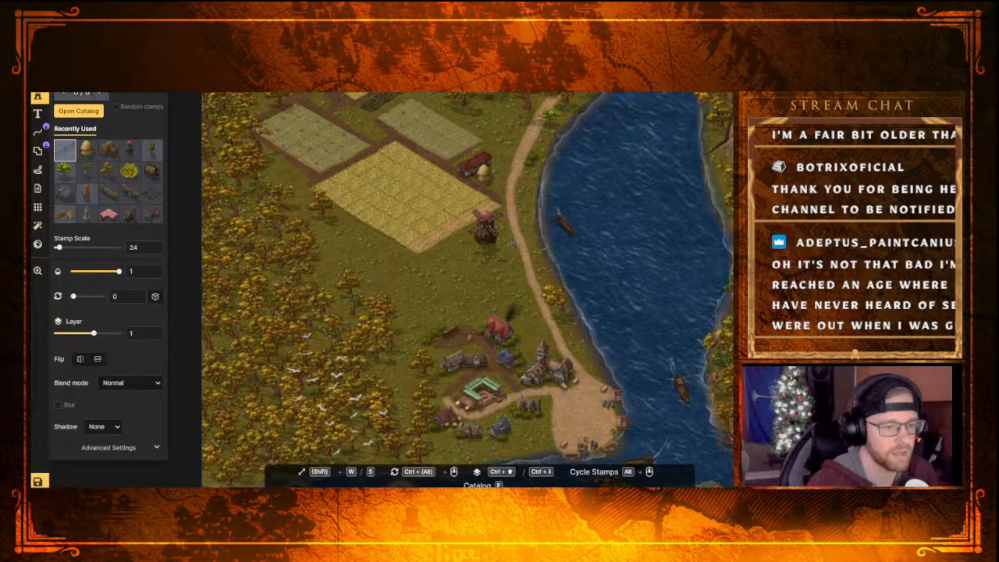
{"action": "scroll", "coordinate": [508, 236], "scroll_direction": "up", "scroll_amount": 5}
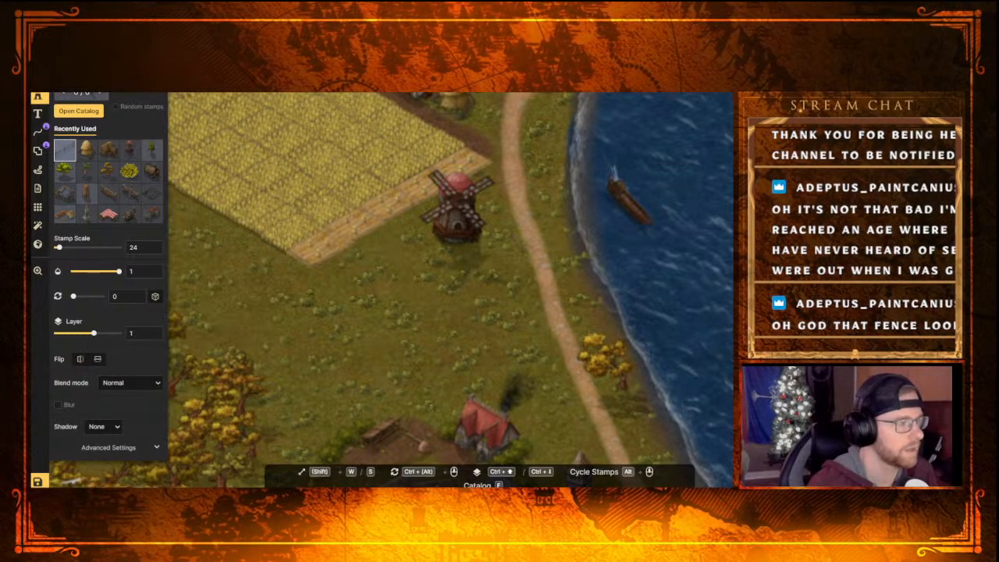
{"action": "key", "text": "v"}
{"action": "key", "text": "Escape"}
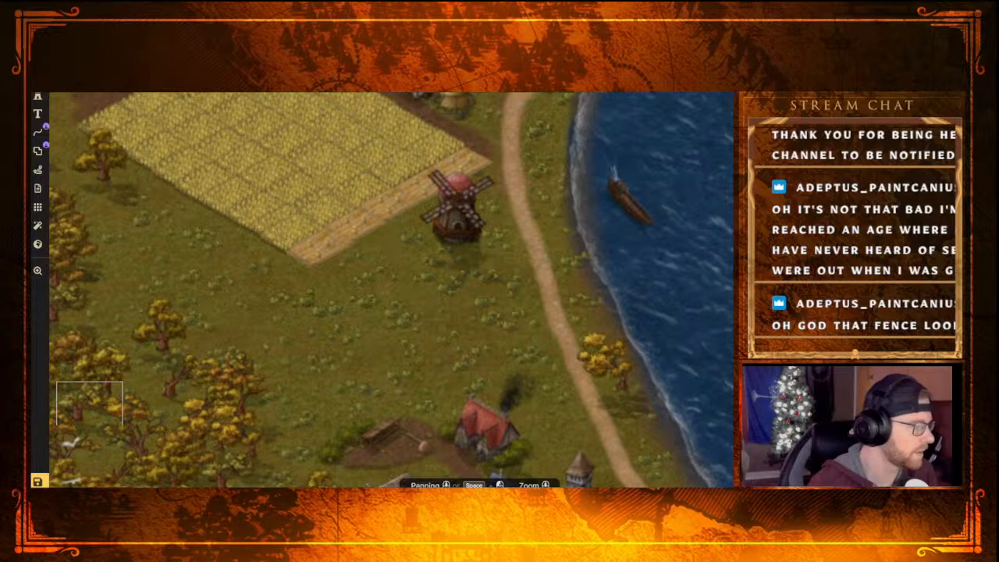
{"action": "scroll", "coordinate": [270, 165], "scroll_direction": "down", "scroll_amount": 3}
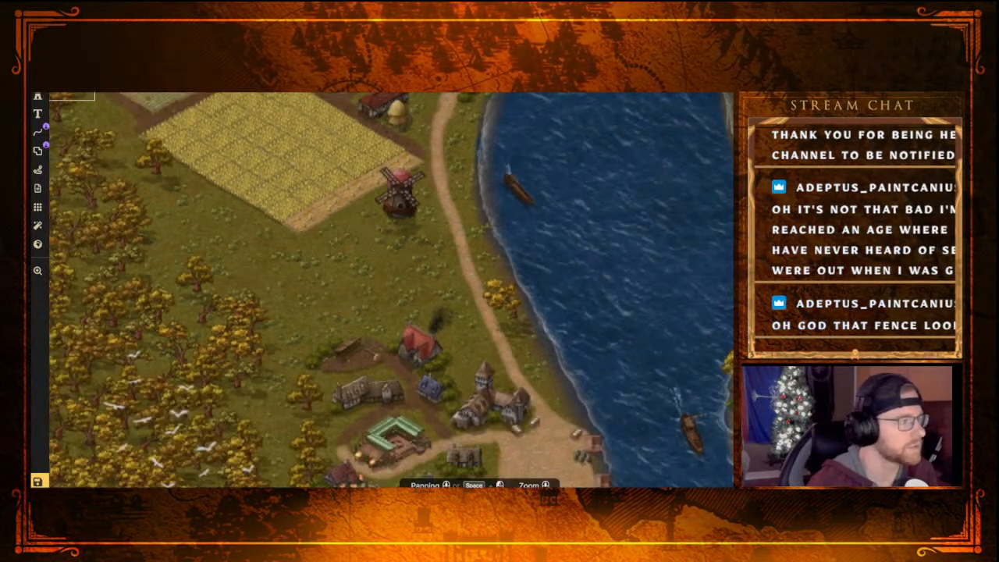
{"action": "left_click", "coordinate": [38, 96]}
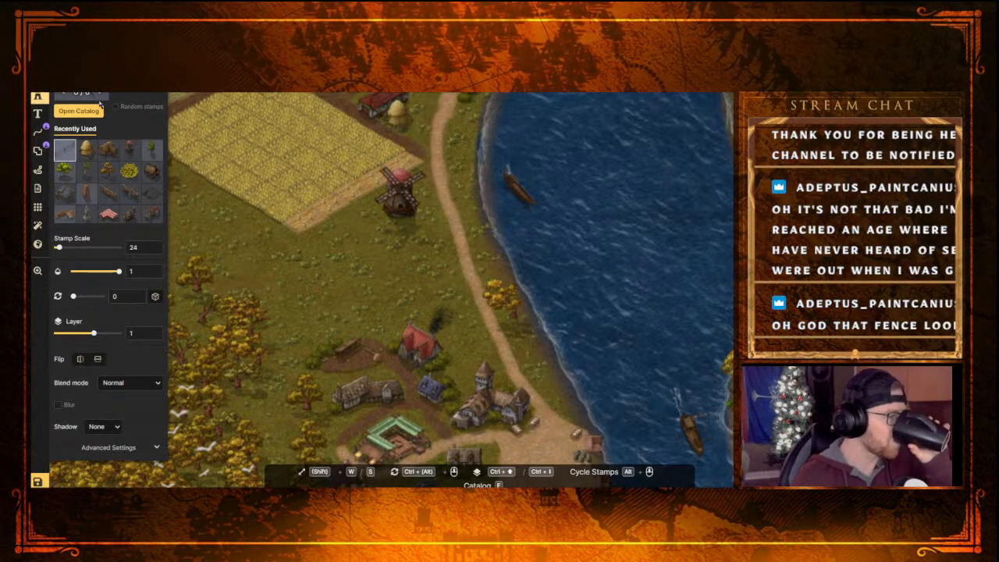
{"action": "scroll", "coordinate": [305, 225], "scroll_direction": "down", "scroll_amount": 3}
{"action": "scroll", "coordinate": [428, 258], "scroll_direction": "up", "scroll_amount": 2}
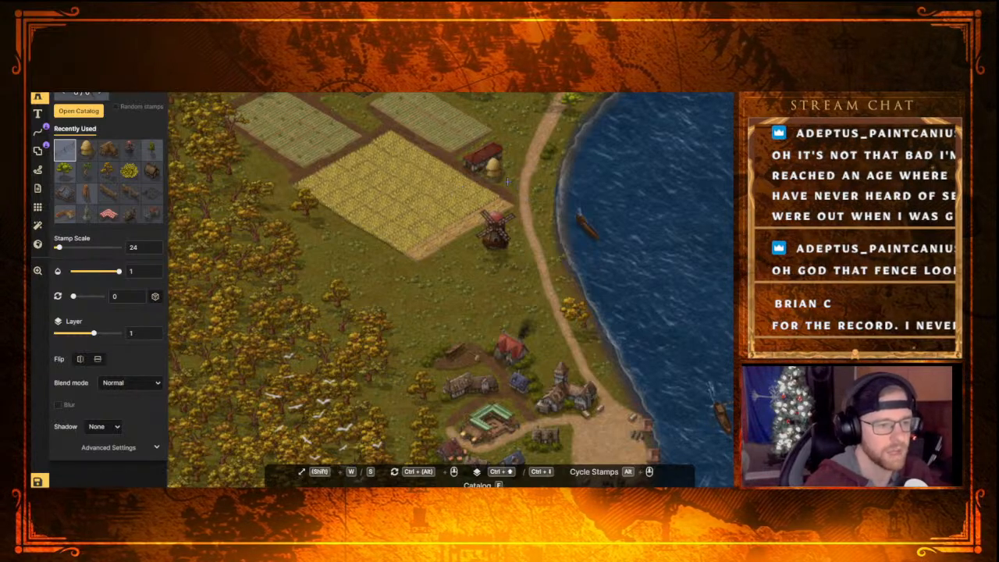
Nudge the tile in the tan field beside the three hay piles toward the field's southeastern edge
{"action": "key", "text": "b"}
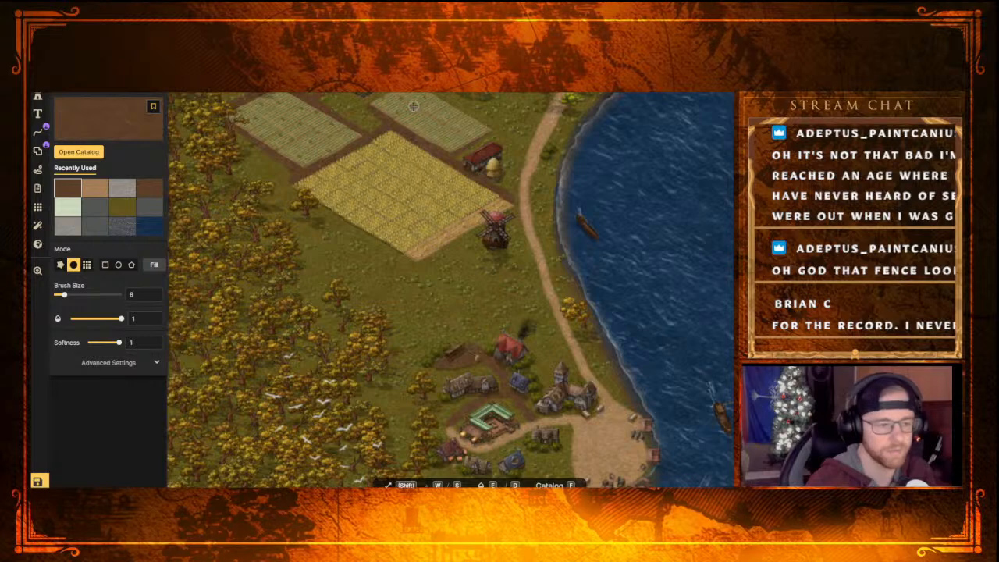
{"action": "mouse_move", "coordinate": [286, 97]}
{"action": "middle_mouse_down"}
{"action": "mouse_move", "coordinate": [368, 198]}
{"action": "mouse_move", "coordinate": [348, 243]}
{"action": "mouse_move", "coordinate": [327, 242]}
{"action": "middle_mouse_up"}
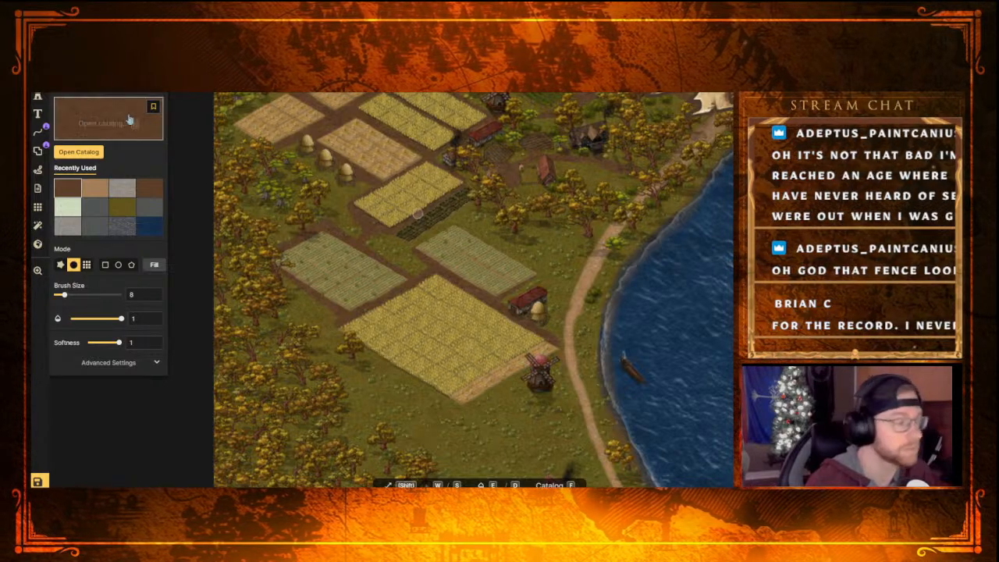
{"action": "left_click", "coordinate": [37, 41]}
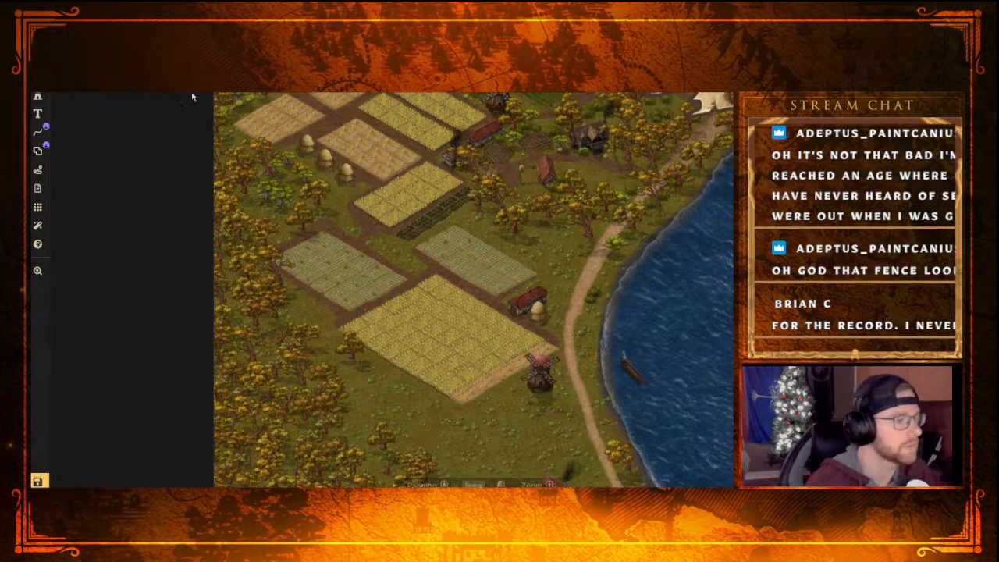
{"action": "left_click", "coordinate": [364, 162]}
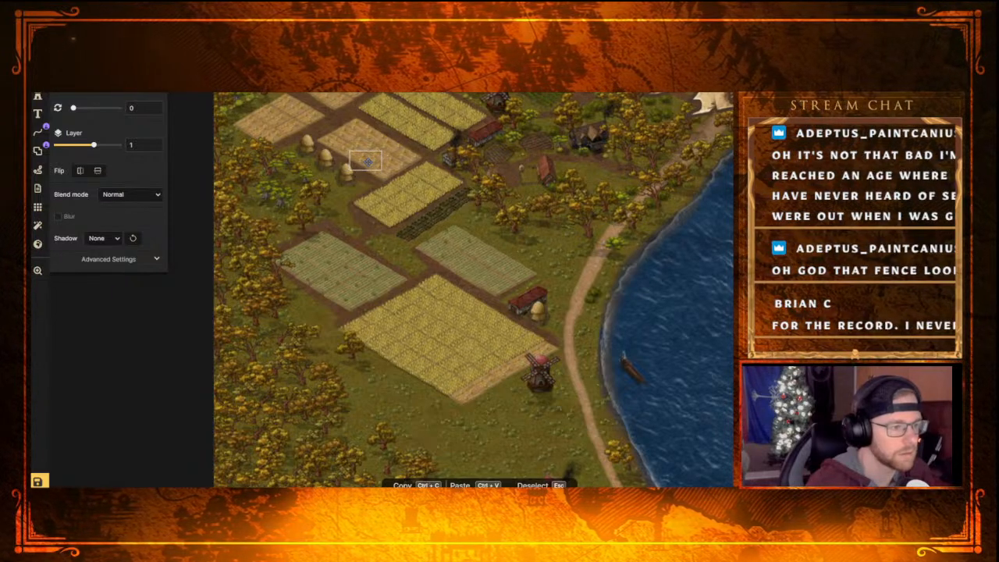
{"action": "left_click_drag", "start_coordinate": [367, 162], "coordinate": [383, 173]}
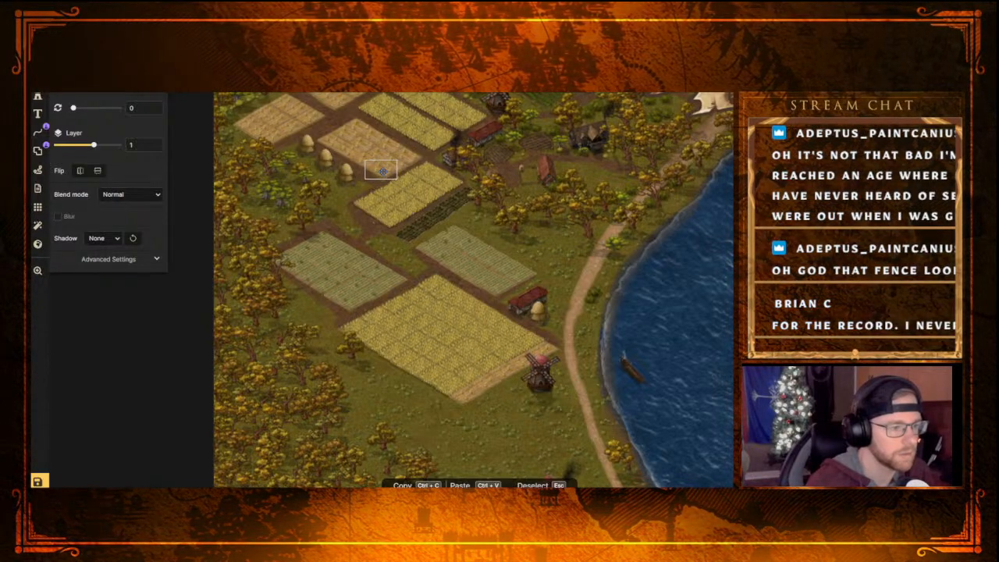
{"action": "left_click_drag", "start_coordinate": [383, 171], "coordinate": [383, 173]}
Survey the riverside farmland, the hamlet and the forest edge for areas that still need detail
{"action": "key", "text": "b"}
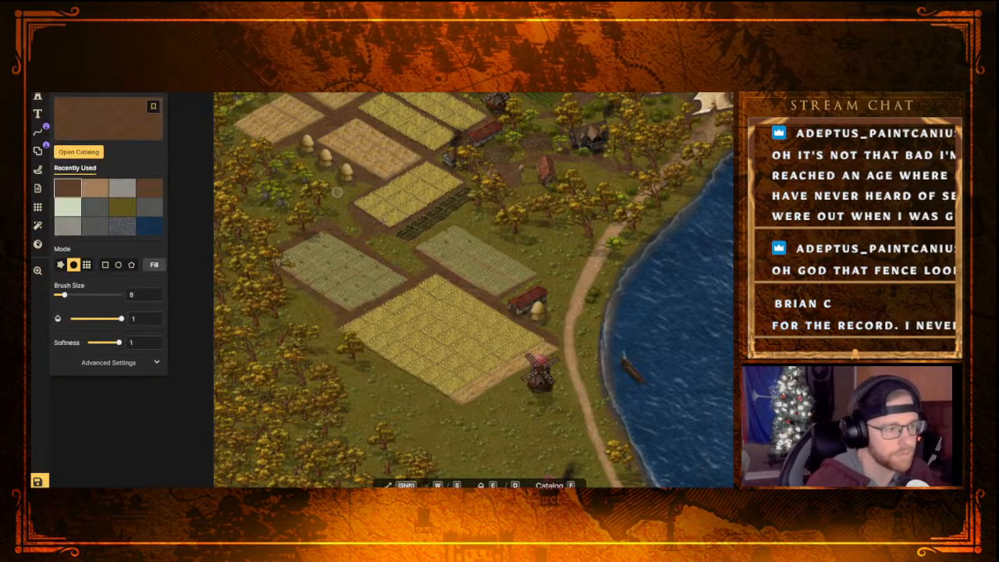
{"action": "scroll", "coordinate": [429, 211], "scroll_direction": "up", "scroll_amount": 2}
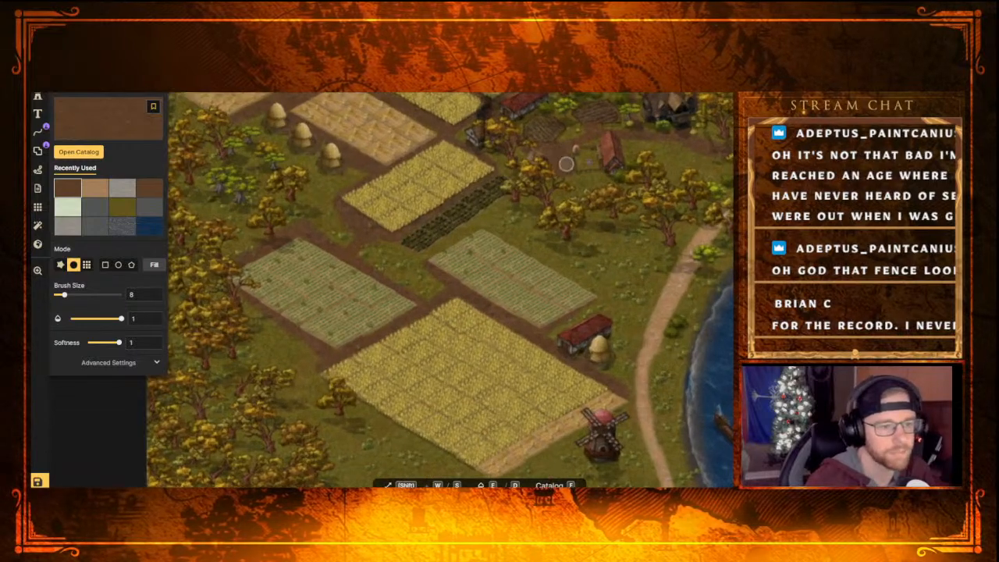
{"action": "scroll", "coordinate": [577, 183], "scroll_direction": "down", "scroll_amount": 2}
{"action": "middle_click_drag", "start_coordinate": [575, 393], "coordinate": [511, 249]}
{"action": "middle_click_drag", "start_coordinate": [613, 374], "coordinate": [529, 291]}
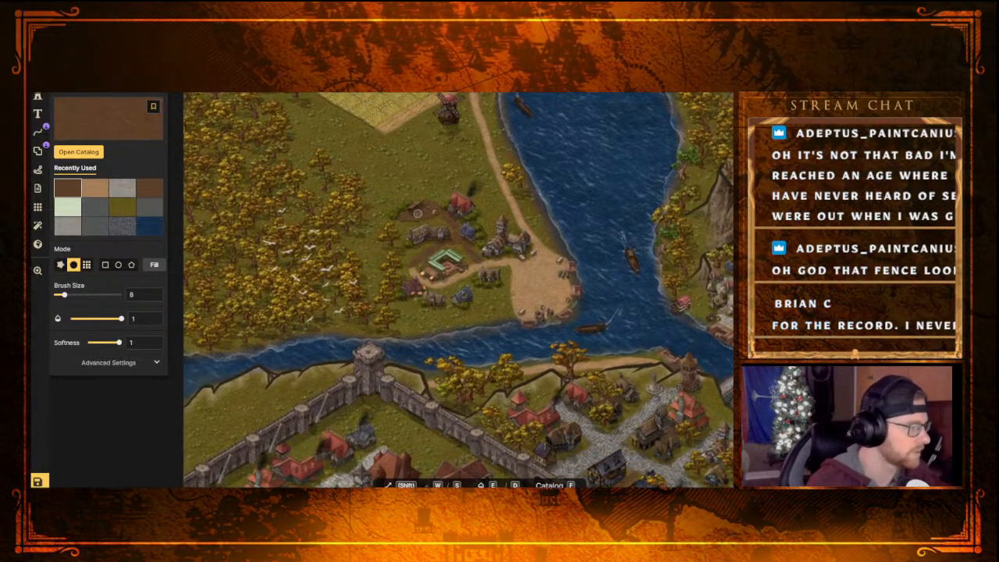
{"action": "scroll", "coordinate": [375, 263], "scroll_direction": "down", "scroll_amount": 2}
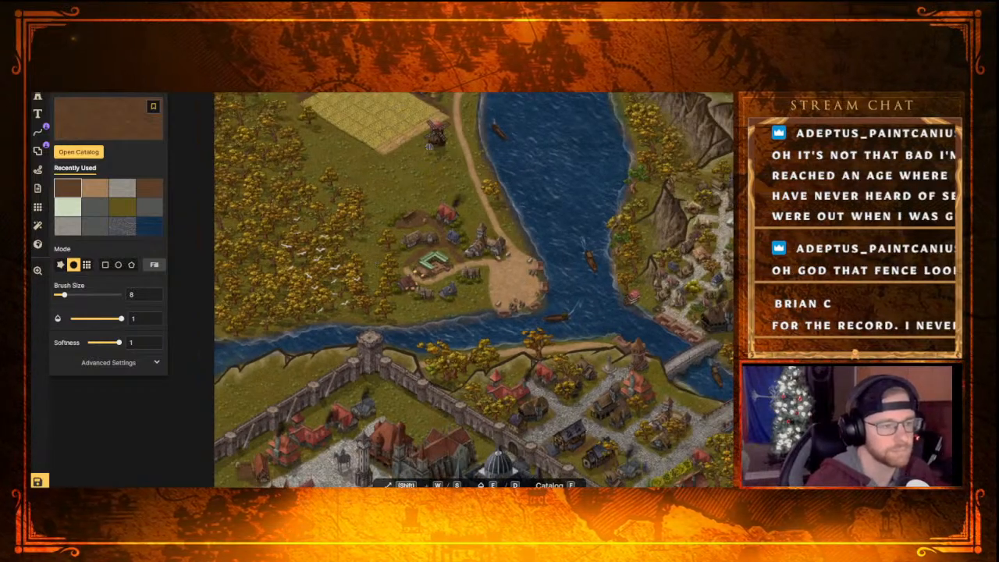
{"action": "middle_click_drag", "start_coordinate": [428, 146], "coordinate": [437, 295]}
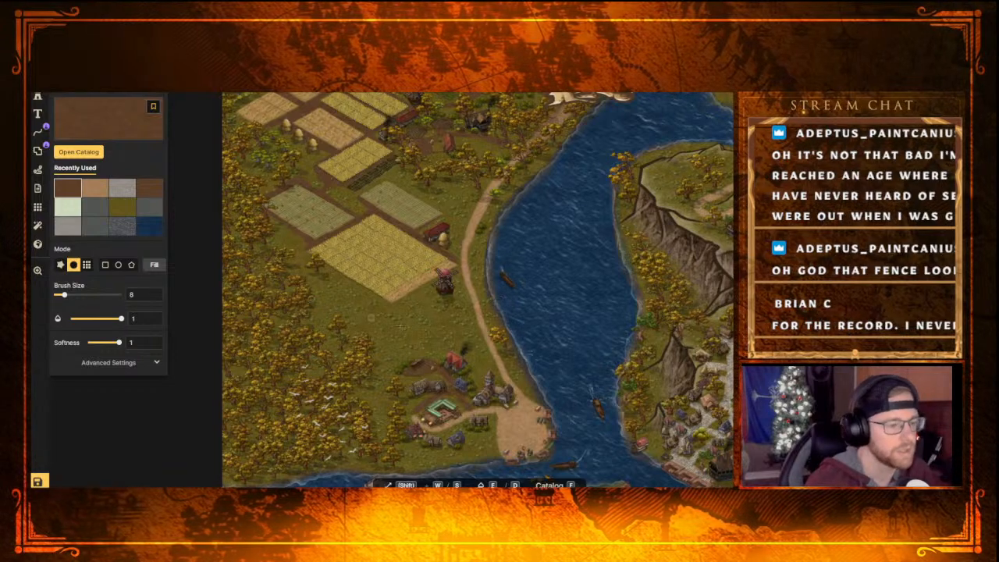
{"action": "scroll", "coordinate": [406, 305], "scroll_direction": "down", "scroll_amount": 1}
{"action": "middle_click_drag", "start_coordinate": [420, 321], "coordinate": [382, 219]}
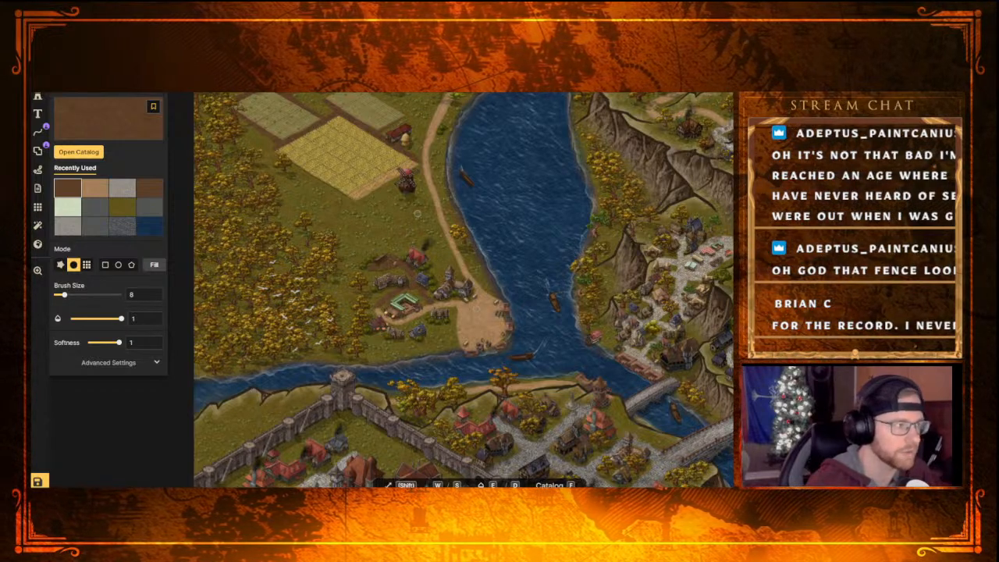
Select the stone church stamp at the edge of the hamlet's sandy riverside clearing
{"action": "key", "text": "v"}
{"action": "left_click", "coordinate": [455, 293]}
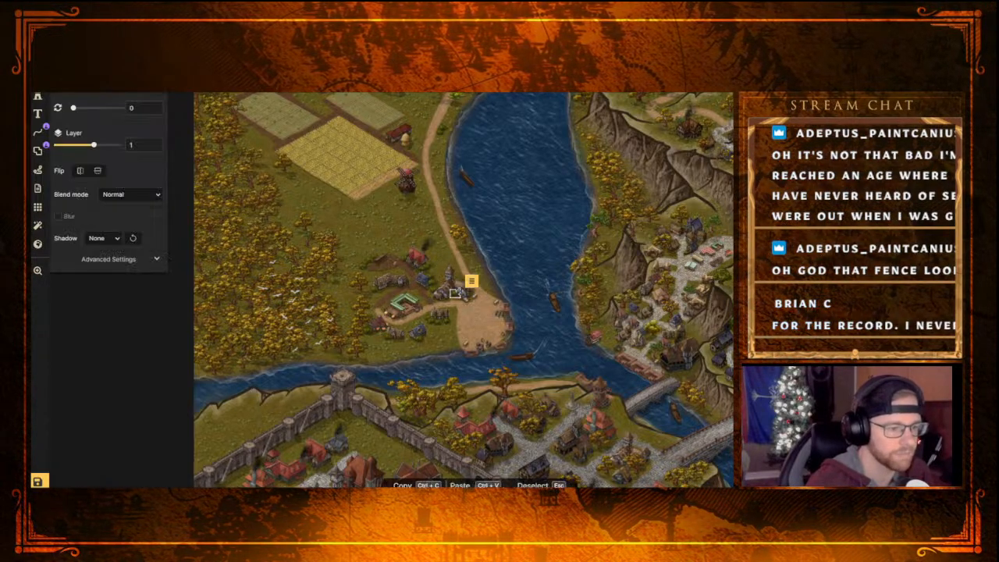
{"action": "left_click", "coordinate": [454, 276]}
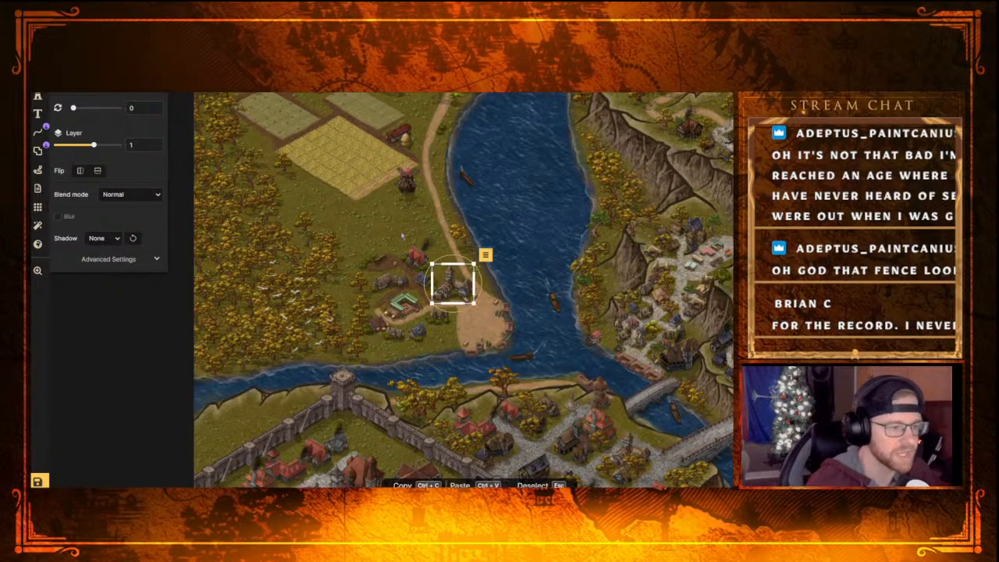
Survey the riverbanks, the hillside districts and the walled town for remaining empty areas to fill
{"action": "scroll", "coordinate": [399, 232], "scroll_direction": "down", "scroll_amount": 1}
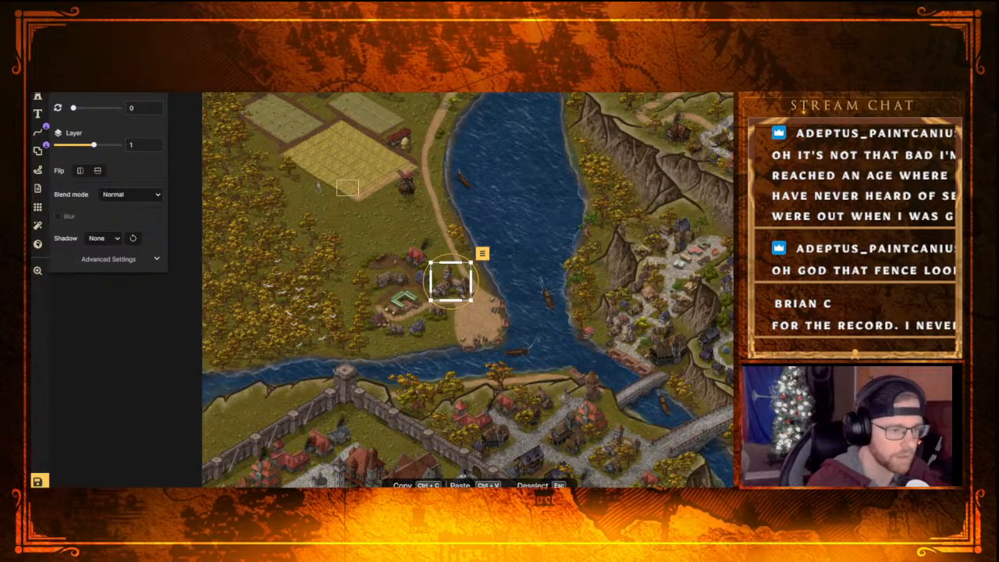
{"action": "scroll", "coordinate": [358, 234], "scroll_direction": "down", "scroll_amount": 3}
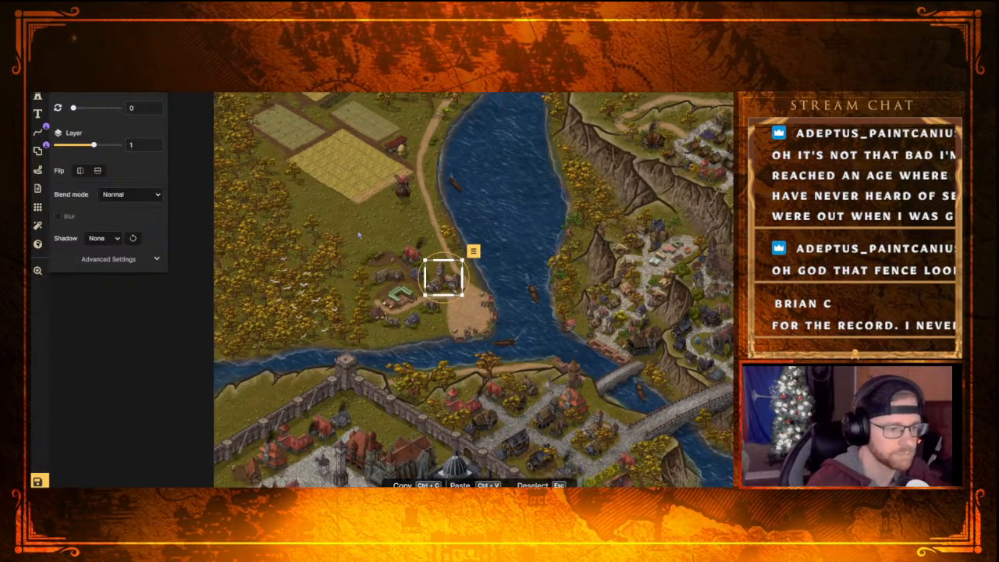
{"action": "scroll", "coordinate": [397, 228], "scroll_direction": "up", "scroll_amount": 3}
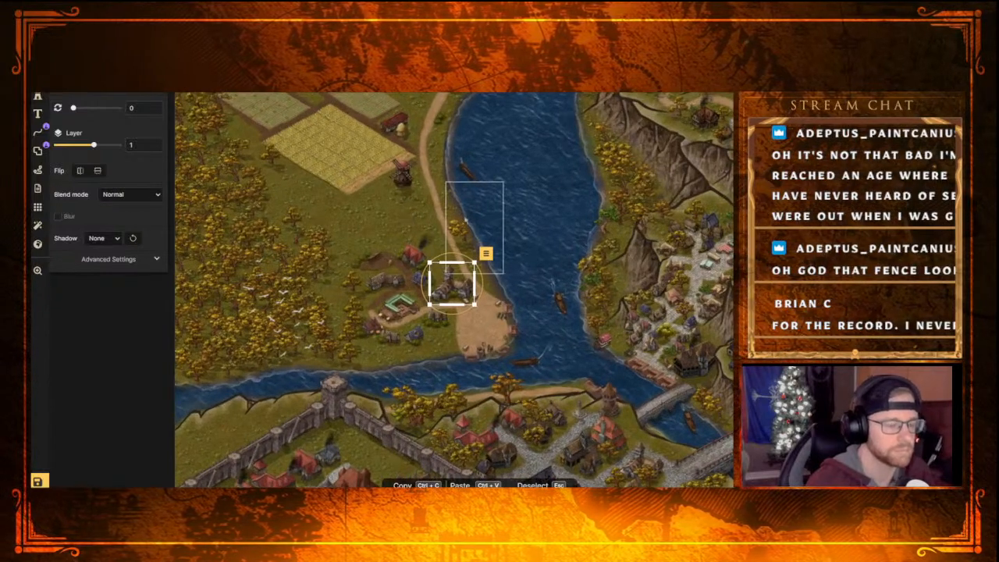
{"action": "mouse_move", "coordinate": [484, 209]}
{"action": "middle_mouse_down"}
{"action": "mouse_move", "coordinate": [410, 228]}
{"action": "mouse_move", "coordinate": [482, 223]}
{"action": "middle_mouse_up"}
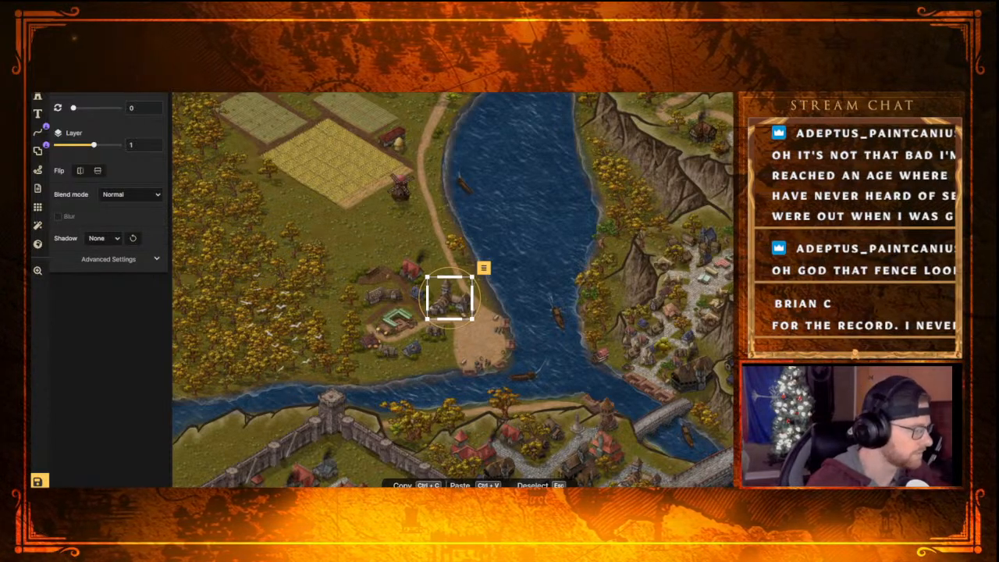
{"action": "middle_click_drag", "start_coordinate": [511, 222], "coordinate": [418, 296]}
{"action": "middle_click_drag", "start_coordinate": [422, 179], "coordinate": [236, 225]}
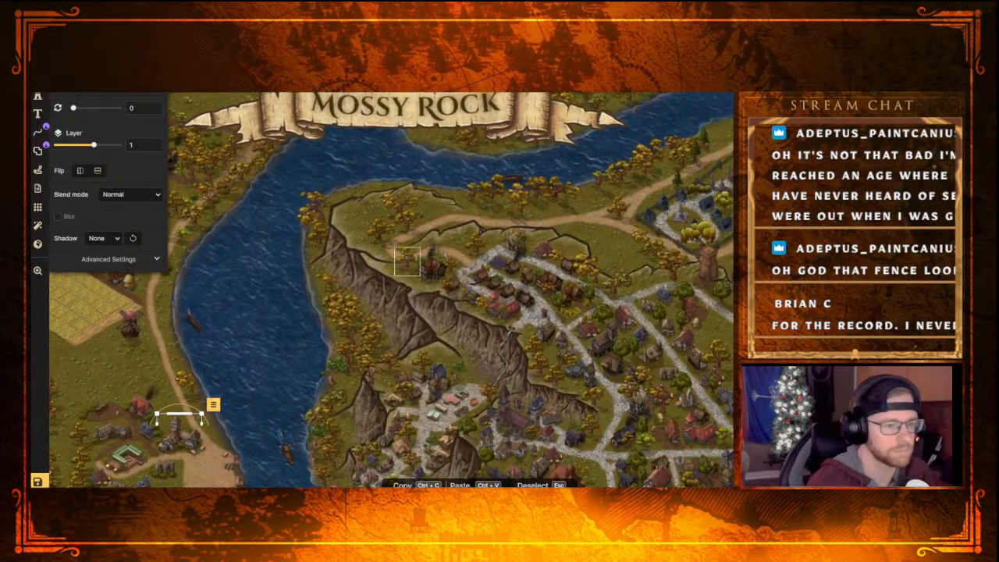
{"action": "middle_click_drag", "start_coordinate": [504, 236], "coordinate": [267, 141]}
{"action": "middle_click_drag", "start_coordinate": [328, 289], "coordinate": [435, 75]}
{"action": "middle_click_drag", "start_coordinate": [281, 272], "coordinate": [458, 162]}
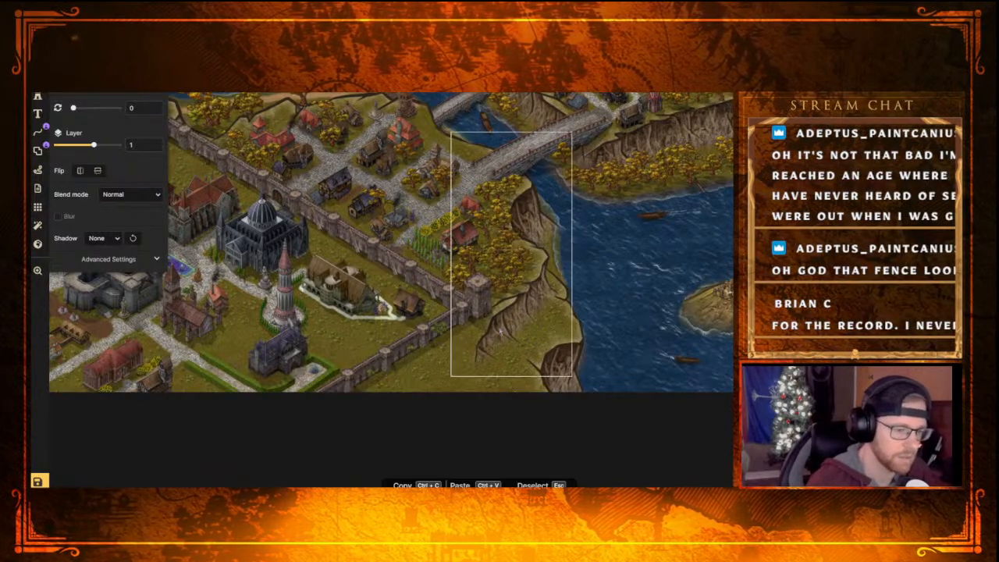
{"action": "middle_click_drag", "start_coordinate": [384, 327], "coordinate": [632, 371]}
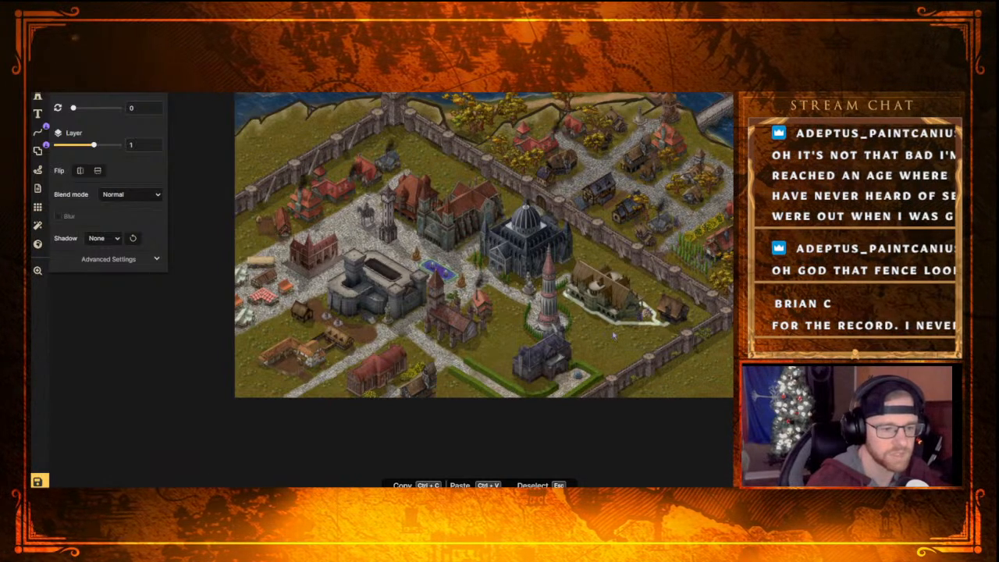
{"action": "scroll", "coordinate": [614, 343], "scroll_direction": "up", "scroll_amount": 3}
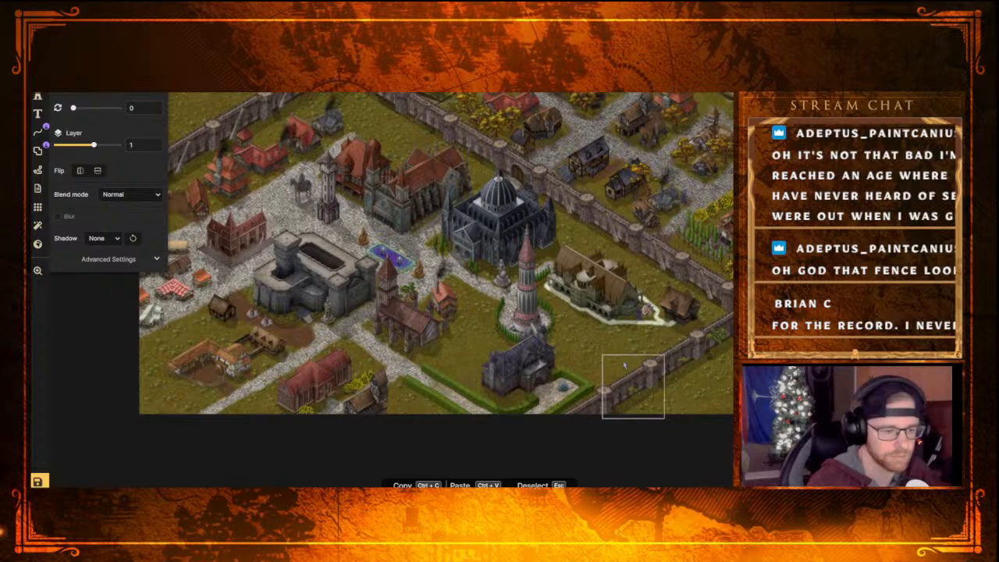
{"action": "scroll", "coordinate": [624, 365], "scroll_direction": "up", "scroll_amount": 2}
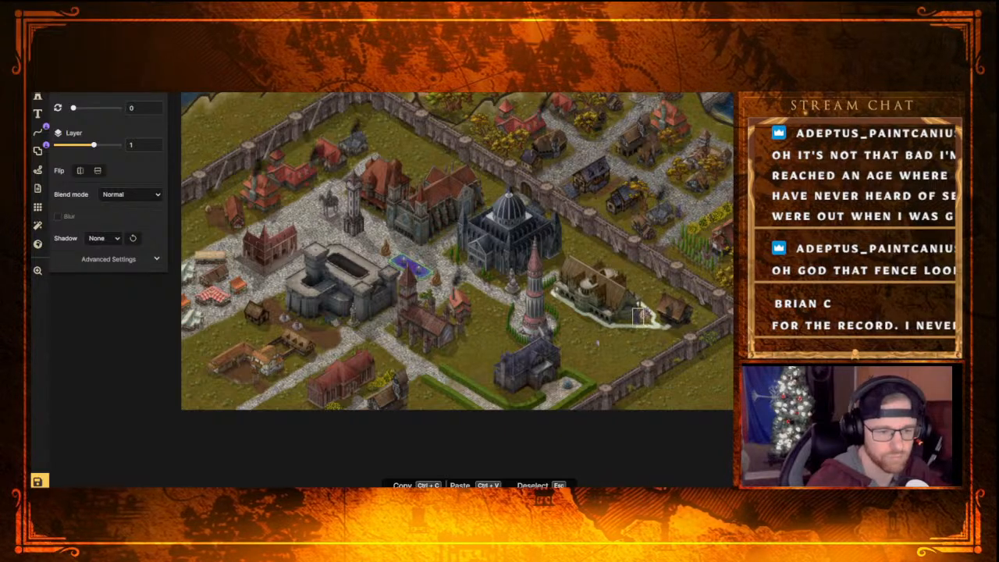
{"action": "scroll", "coordinate": [601, 355], "scroll_direction": "up", "scroll_amount": 2}
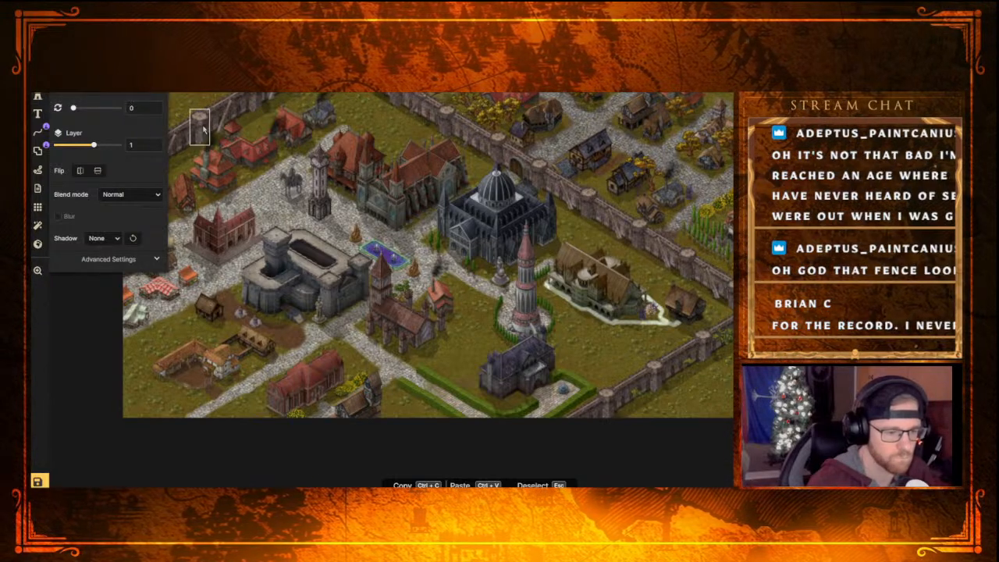
Browse the stamp catalog from Babylonian through Fantasy Regional for a stamp suited to the town's empty southern lawns
{"action": "left_click", "coordinate": [37, 95]}
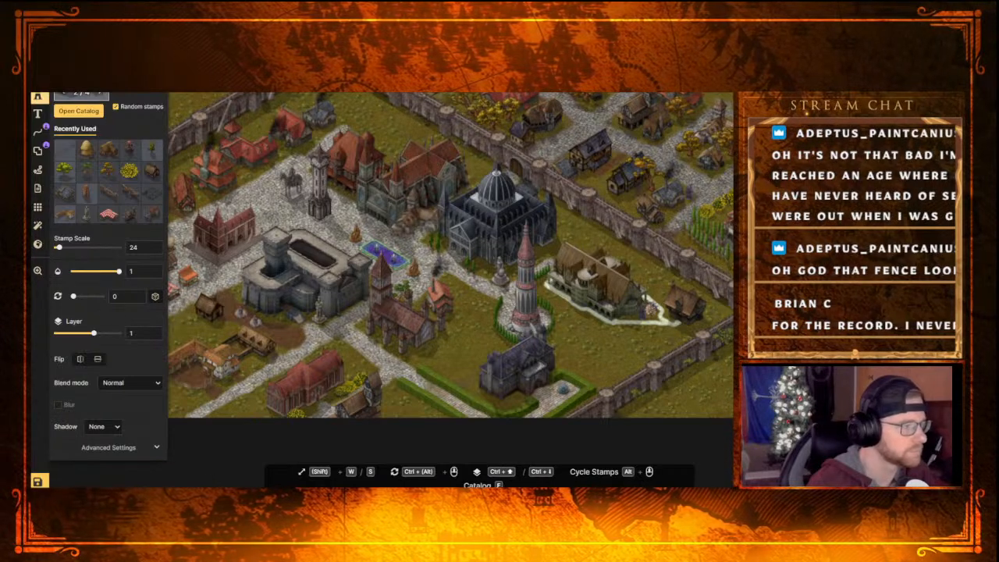
{"action": "key", "text": "f"}
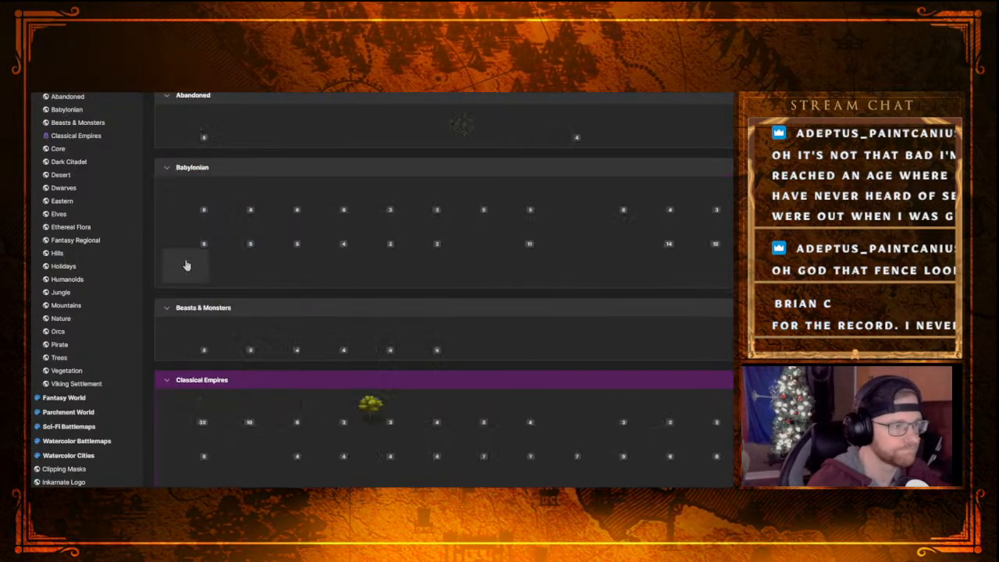
{"action": "scroll", "coordinate": [337, 377], "scroll_direction": "down", "scroll_amount": 5}
{"action": "scroll", "coordinate": [337, 378], "scroll_direction": "up", "scroll_amount": 3}
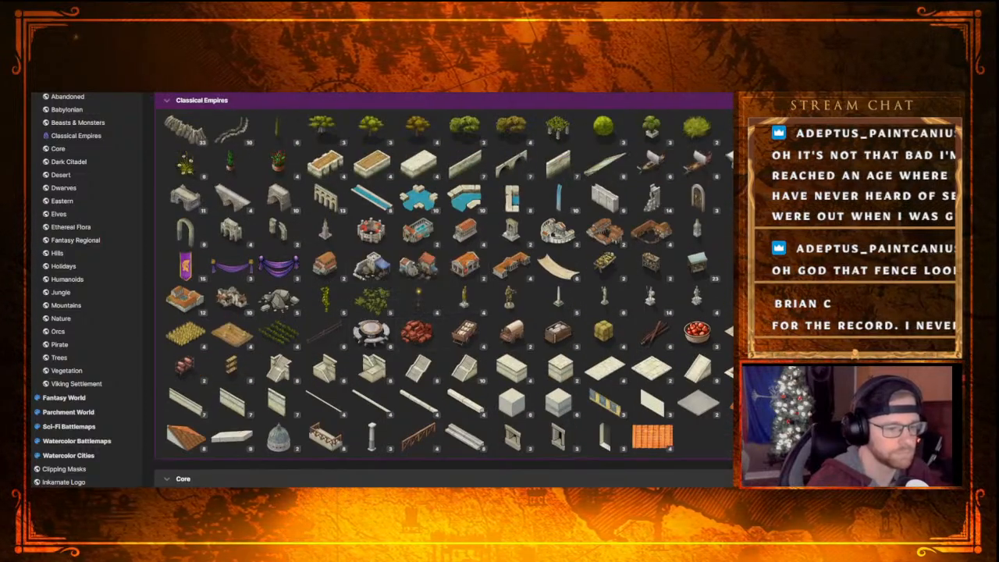
{"action": "scroll", "coordinate": [544, 403], "scroll_direction": "down", "scroll_amount": 9}
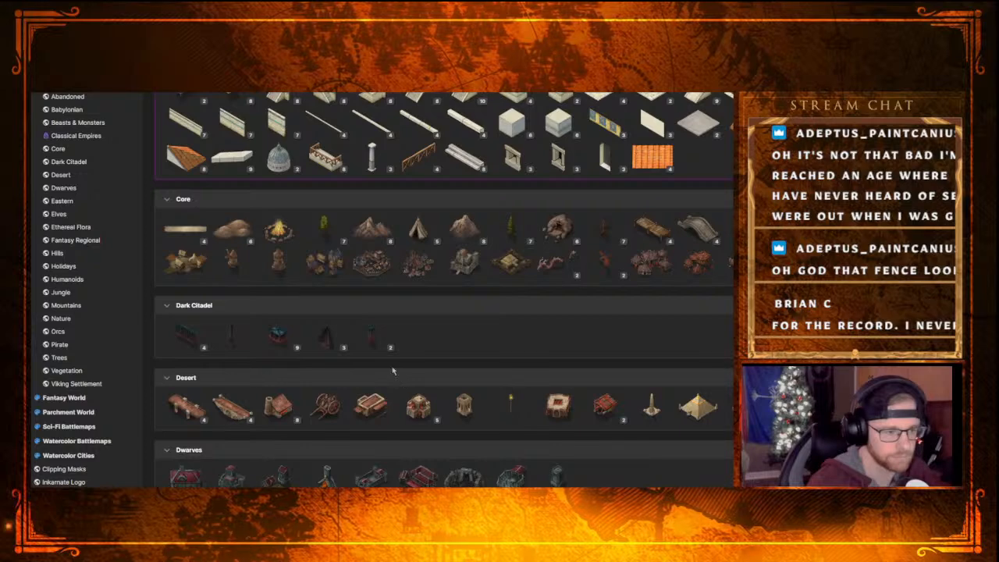
{"action": "scroll", "coordinate": [394, 367], "scroll_direction": "down", "scroll_amount": 6}
{"action": "scroll", "coordinate": [396, 346], "scroll_direction": "down", "scroll_amount": 4}
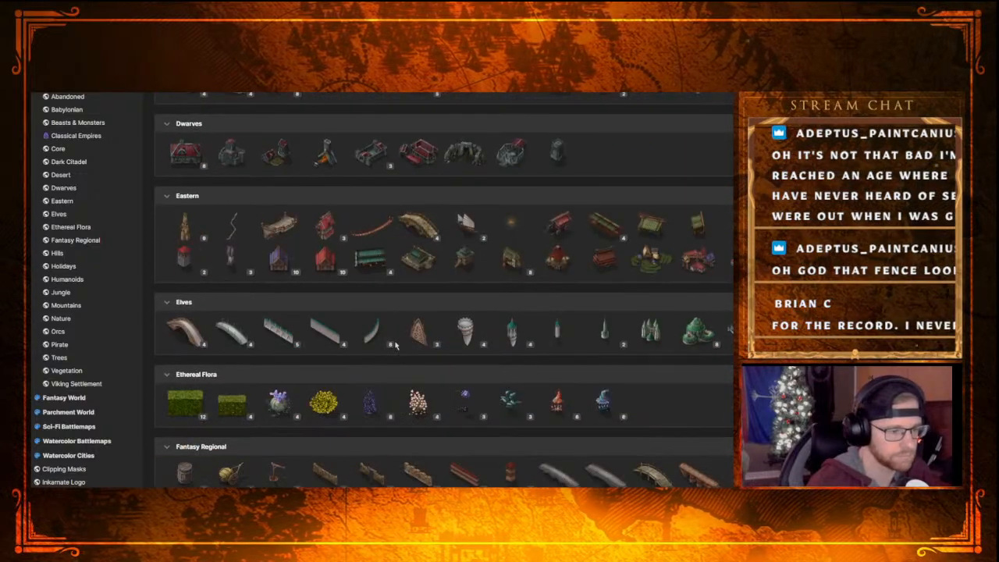
{"action": "scroll", "coordinate": [396, 346], "scroll_direction": "down", "scroll_amount": 3}
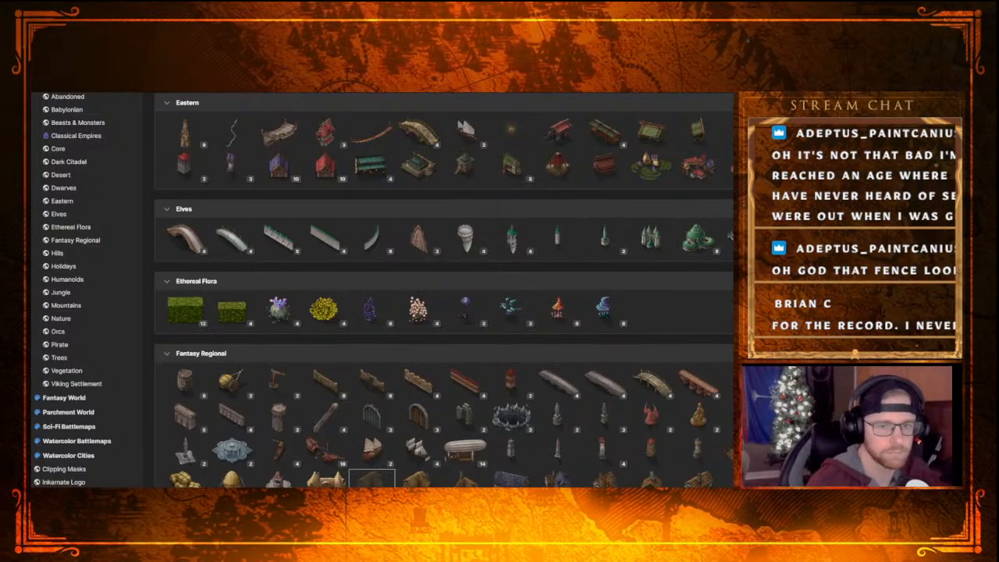
{"action": "left_click", "coordinate": [372, 478]}
{"action": "middle_click_drag", "start_coordinate": [486, 359], "coordinate": [469, 281]}
{"action": "scroll", "coordinate": [468, 283], "scroll_direction": "up", "scroll_amount": 1}
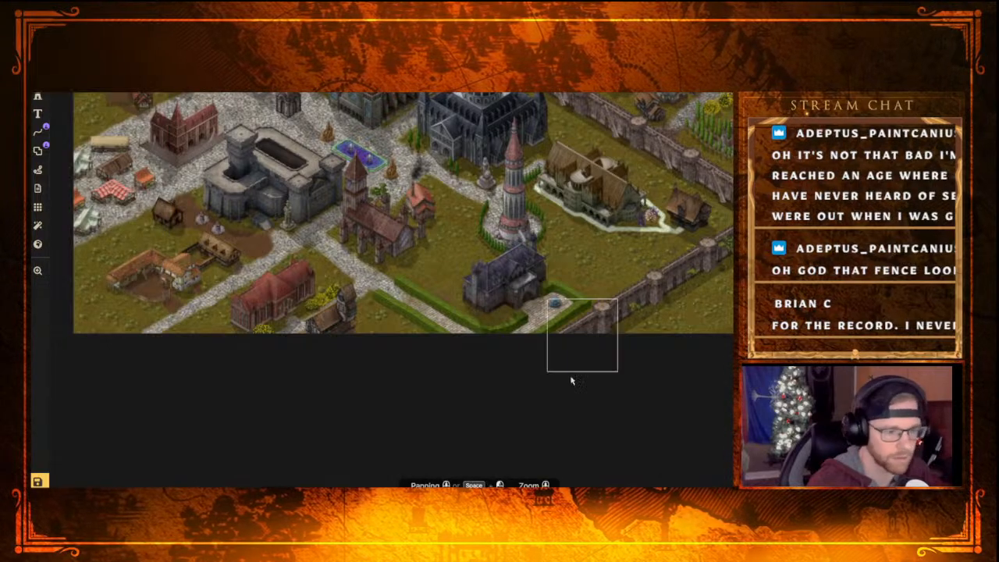
{"action": "scroll", "coordinate": [528, 419], "scroll_direction": "up", "scroll_amount": 1}
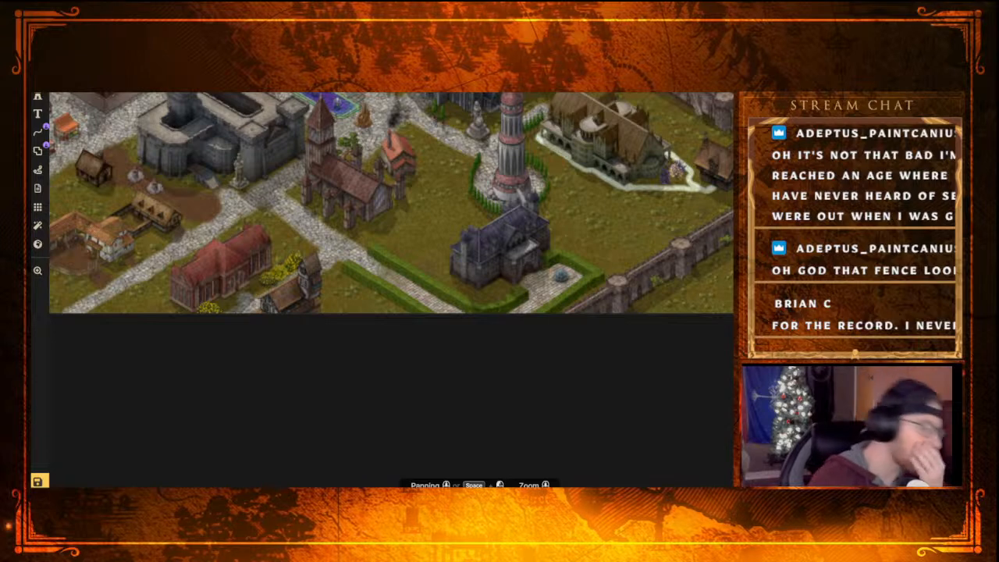
Choose the dark stone brush texture with scattered green patches from Classical Empires and try it on the lawn southeast of the red-roofed church
{"action": "key", "text": "b"}
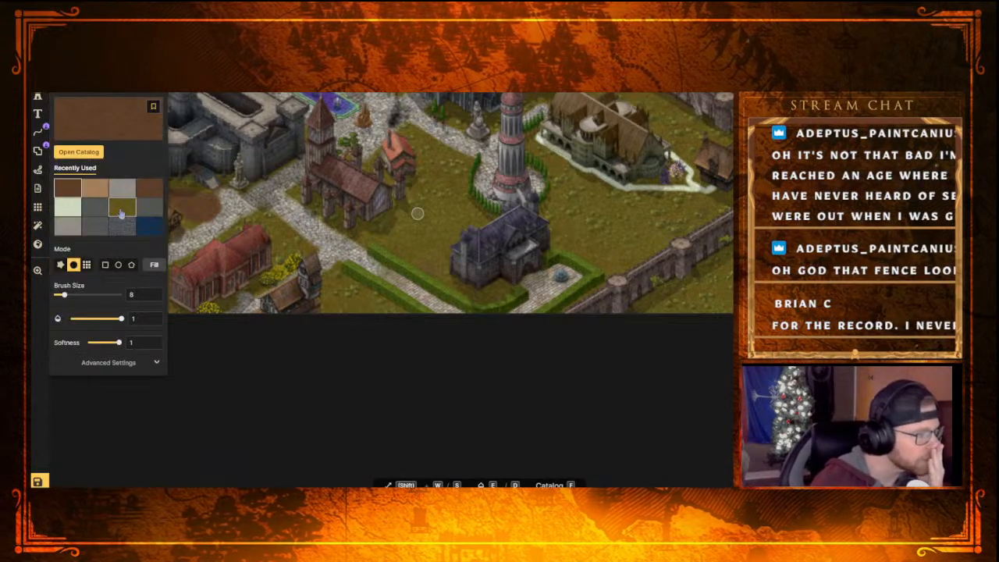
{"action": "left_click", "coordinate": [93, 127]}
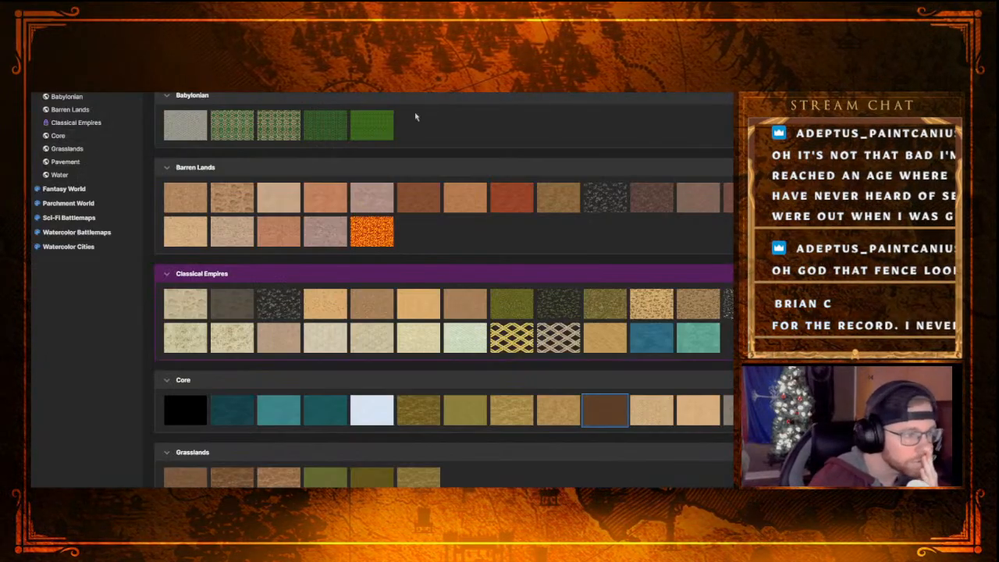
{"action": "scroll", "coordinate": [283, 364], "scroll_direction": "down", "scroll_amount": 2}
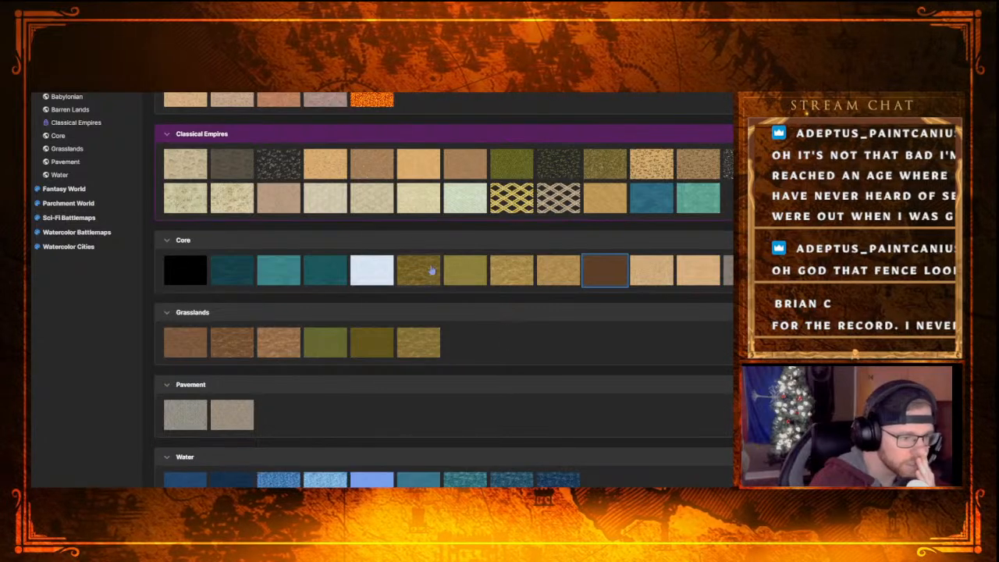
{"action": "left_click", "coordinate": [521, 170]}
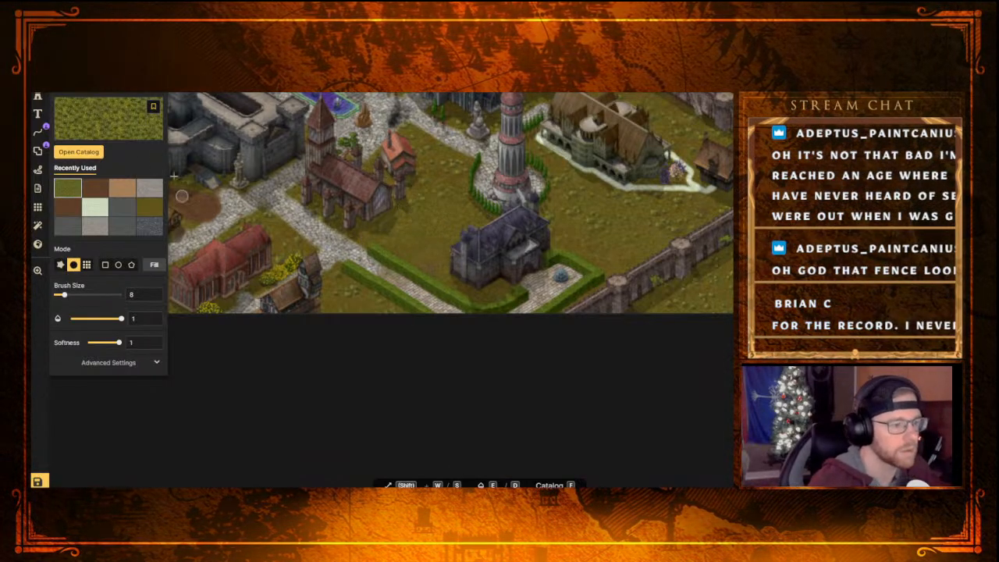
{"action": "left_click", "coordinate": [101, 122]}
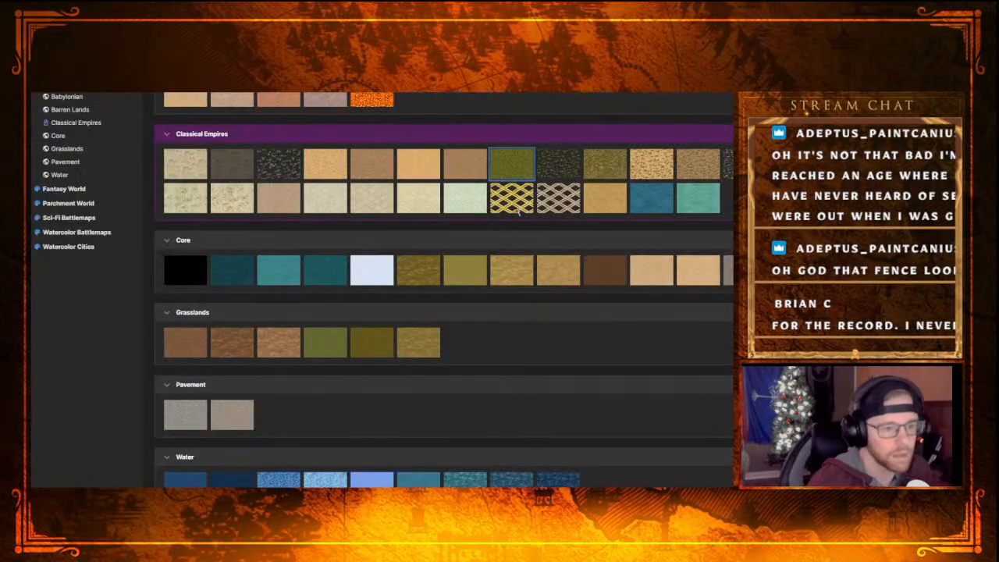
{"action": "left_click", "coordinate": [549, 168]}
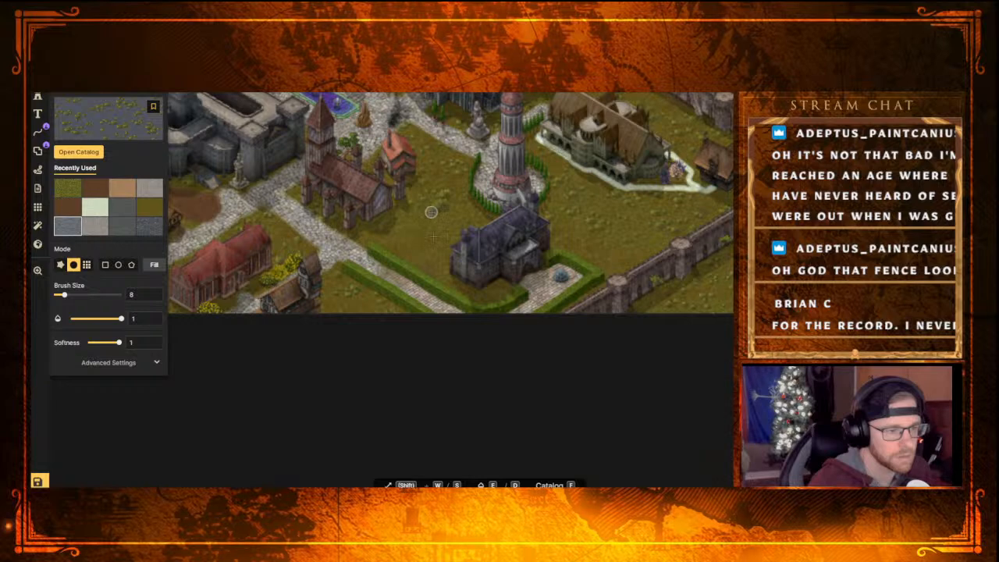
{"action": "left_click", "coordinate": [425, 231]}
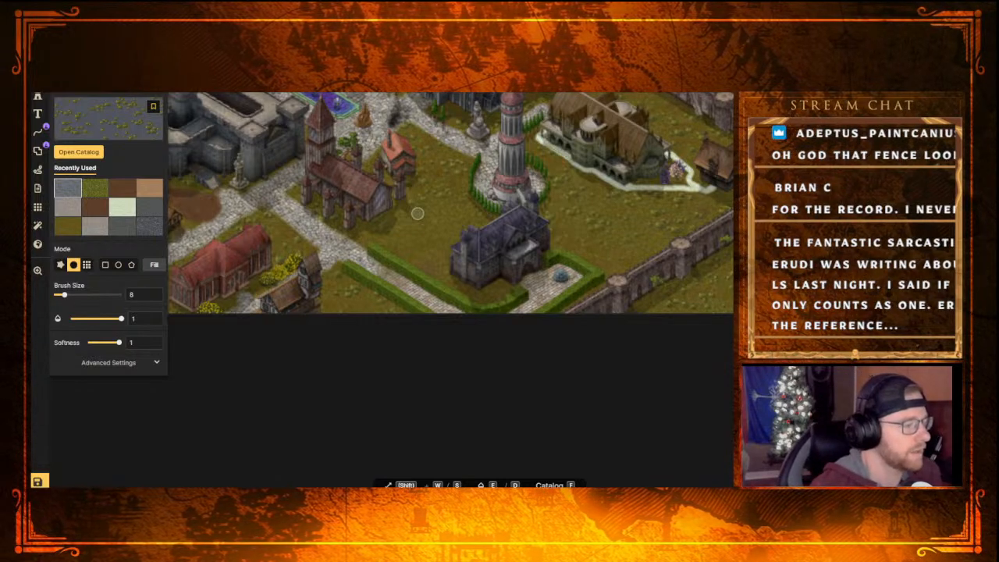
Set the brush's texture scale to 38 and try a dab on the grass beside the dark-roofed manor
{"action": "left_click", "coordinate": [103, 367]}
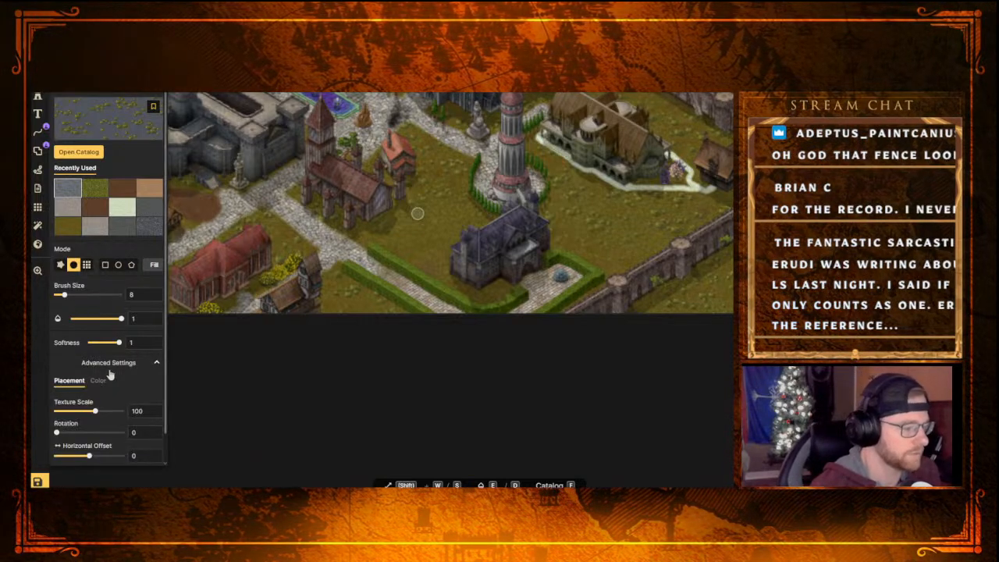
{"action": "left_click_drag", "start_coordinate": [95, 414], "coordinate": [82, 417]}
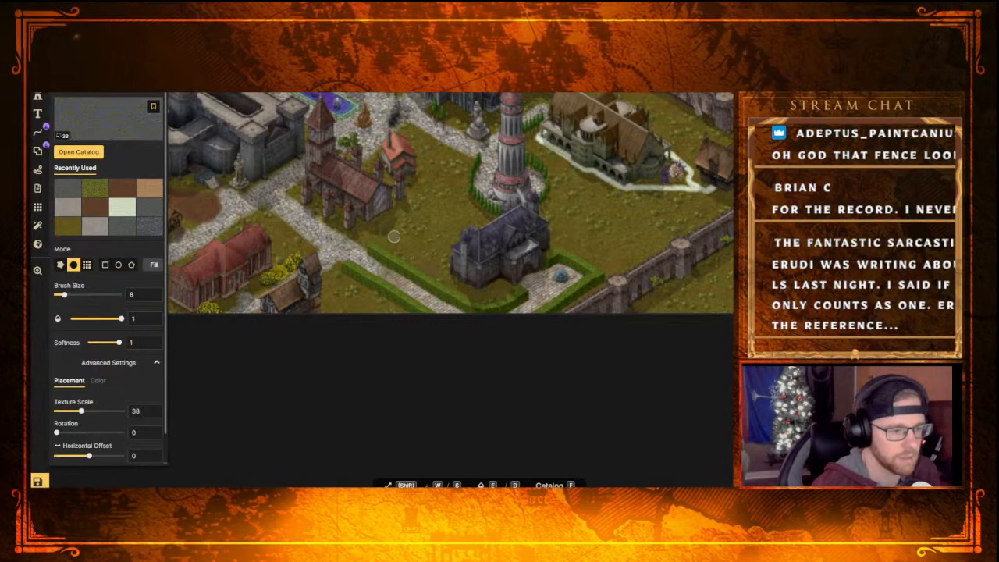
{"action": "left_click", "coordinate": [550, 208]}
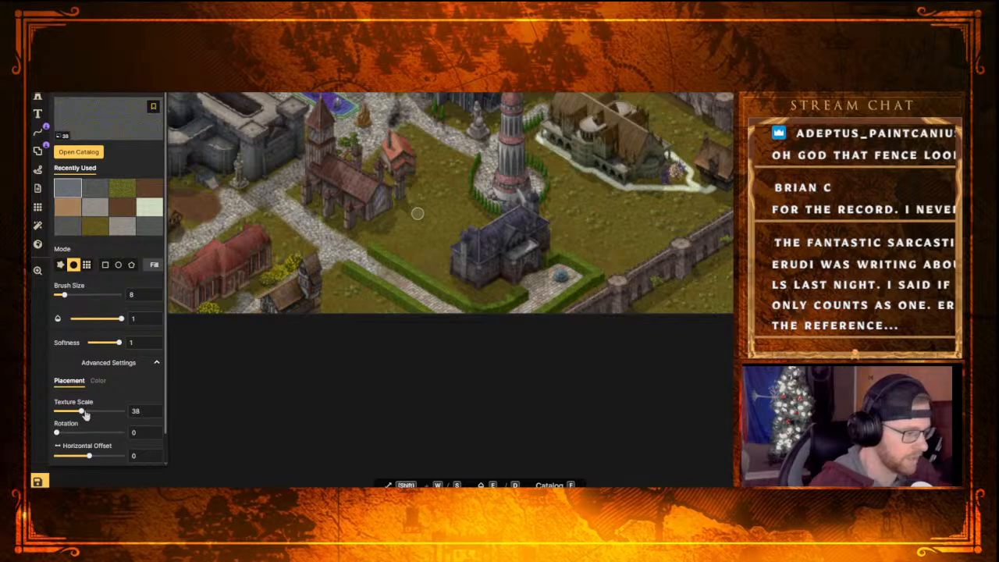
Set the texture scale of the green-patched stone brush to 45.1
{"action": "left_click_drag", "start_coordinate": [82, 414], "coordinate": [84, 415]}
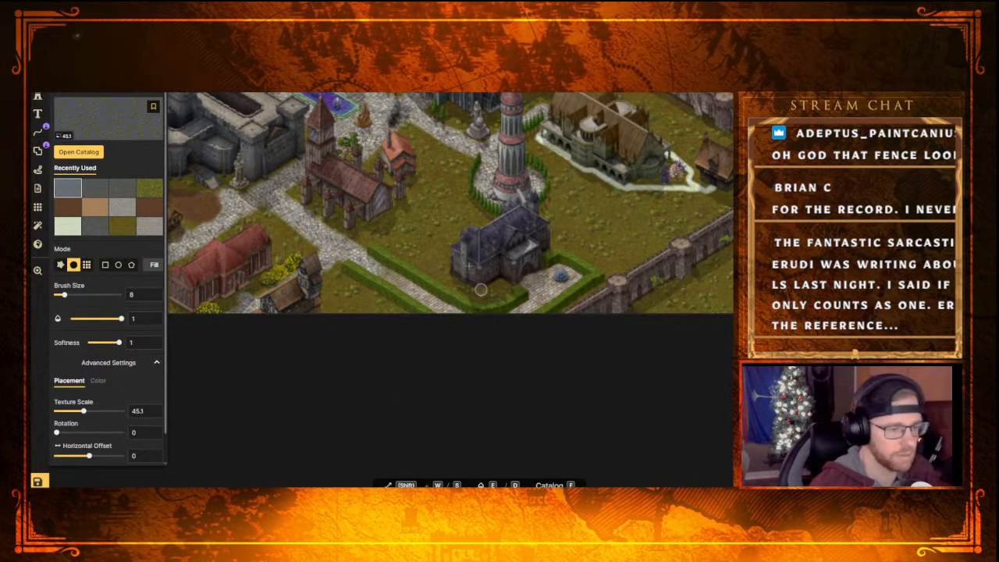
{"action": "scroll", "coordinate": [470, 315], "scroll_direction": "down", "scroll_amount": 5}
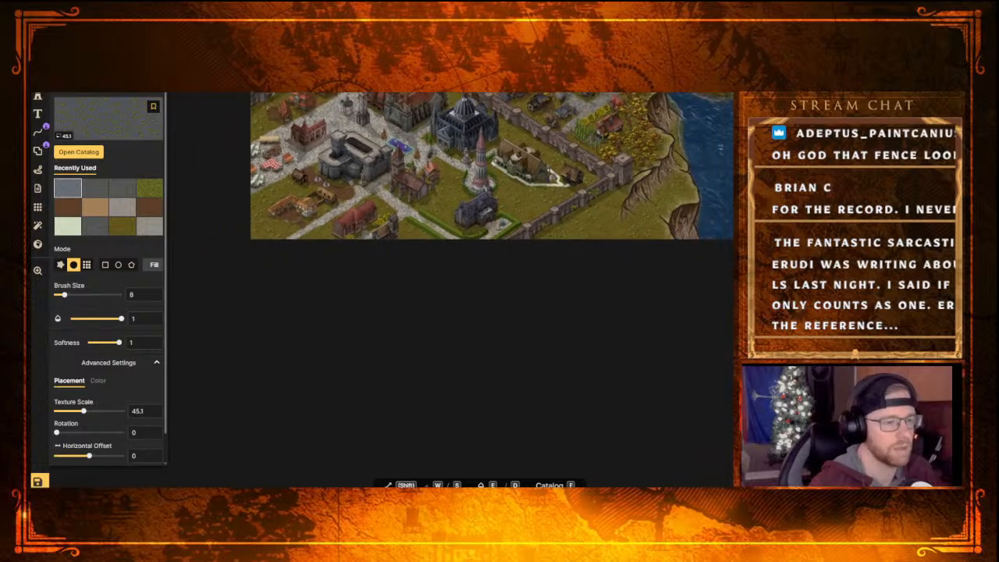
{"action": "middle_click_drag", "start_coordinate": [523, 292], "coordinate": [564, 403]}
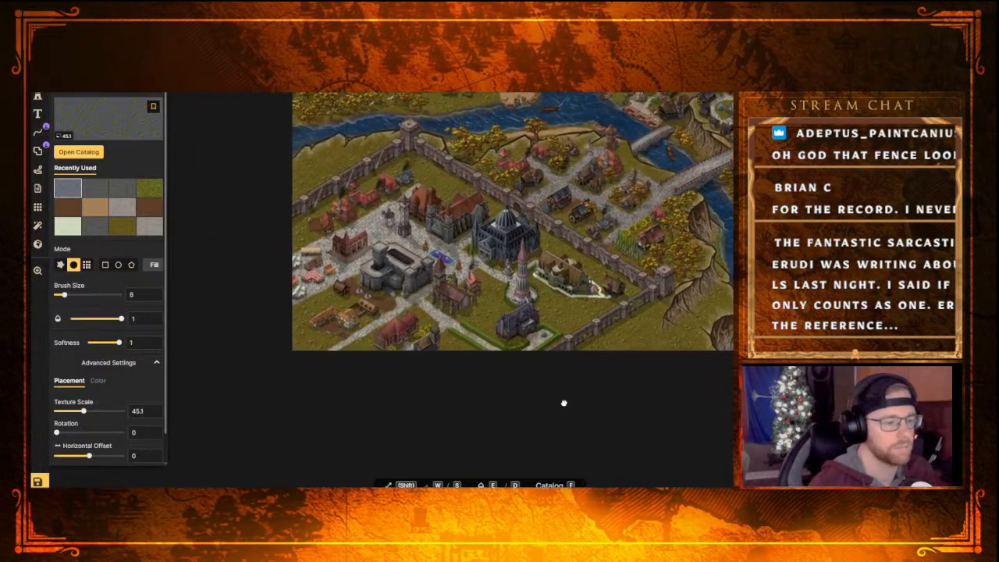
{"action": "scroll", "coordinate": [306, 332], "scroll_direction": "up", "scroll_amount": 2}
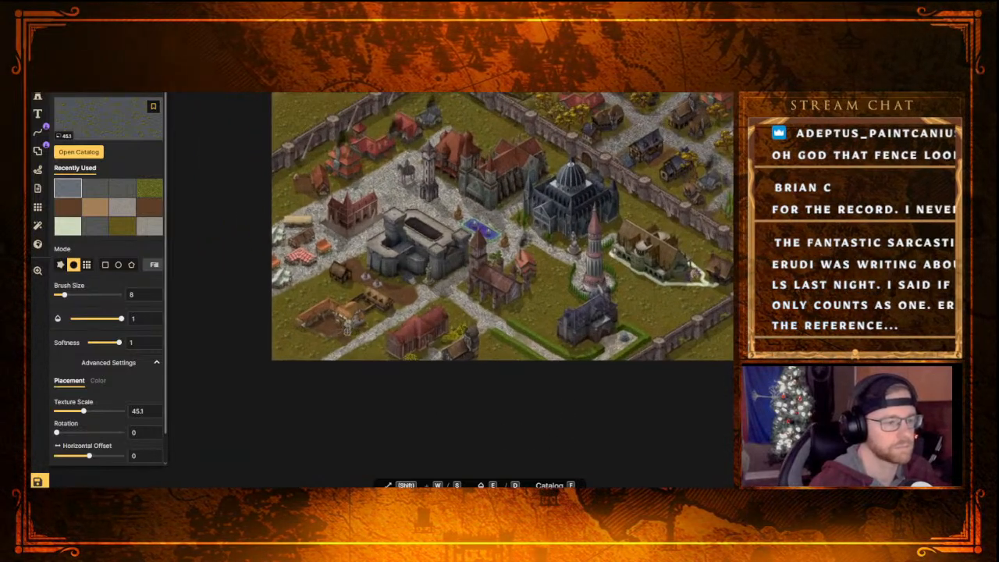
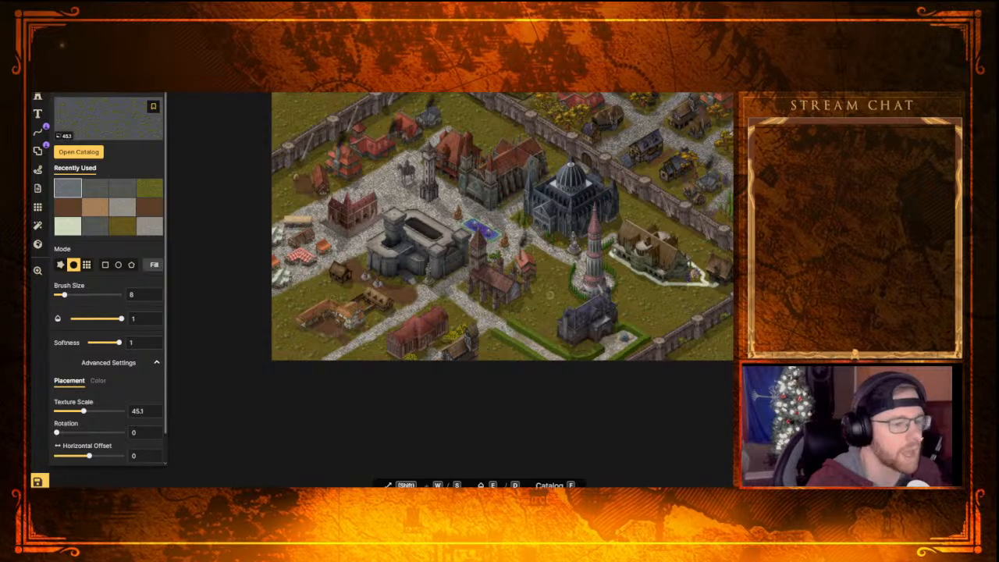
Place a small wooden house from the Fantasy Regional Human Houses stamps on the lawn between the orange-roofed house and the round tower
{"action": "scroll", "coordinate": [550, 295], "scroll_direction": "up", "scroll_amount": 4}
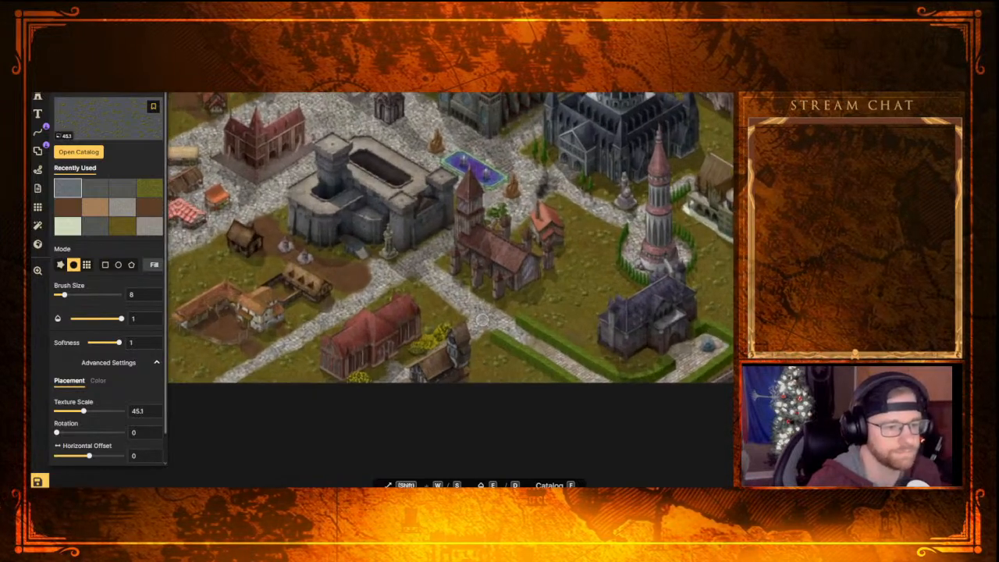
{"action": "scroll", "coordinate": [481, 320], "scroll_direction": "up", "scroll_amount": 1}
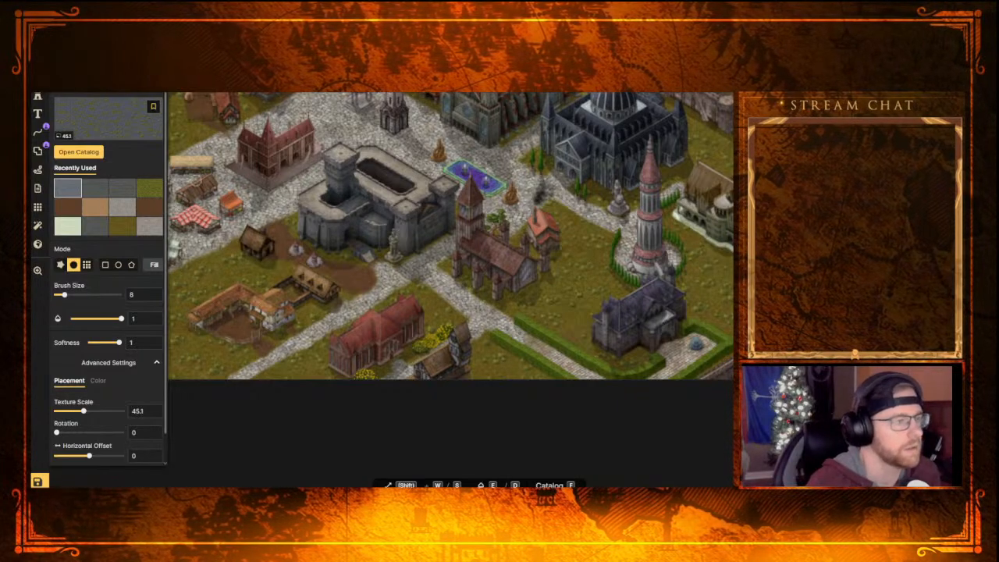
{"action": "left_click", "coordinate": [37, 96]}
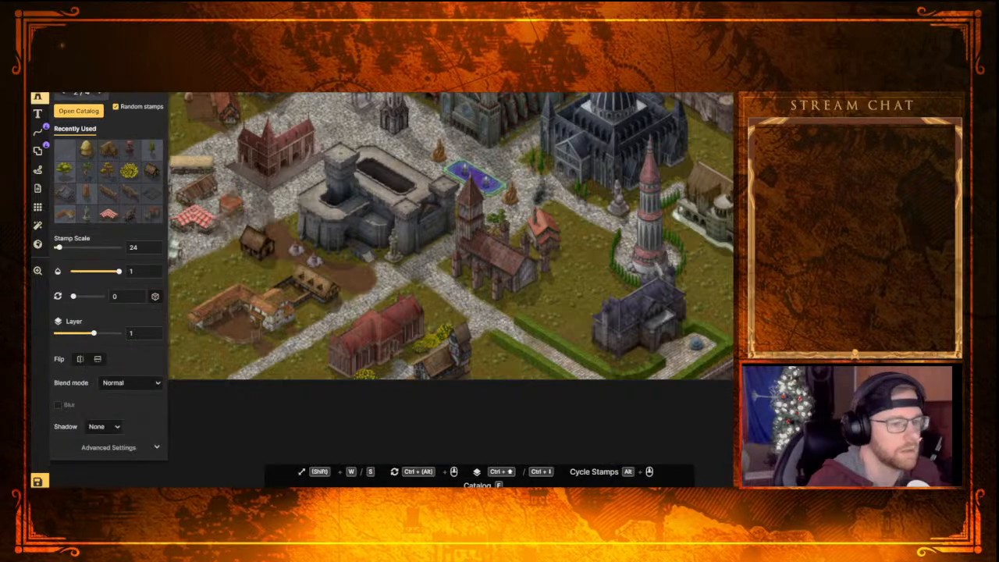
{"action": "left_click", "coordinate": [79, 110]}
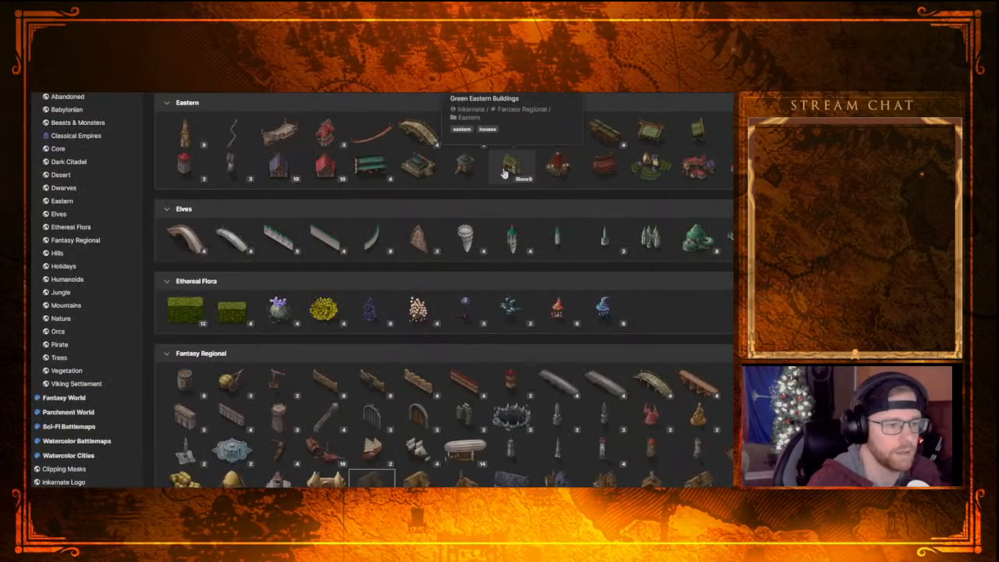
{"action": "scroll", "coordinate": [499, 320], "scroll_direction": "down", "scroll_amount": 5}
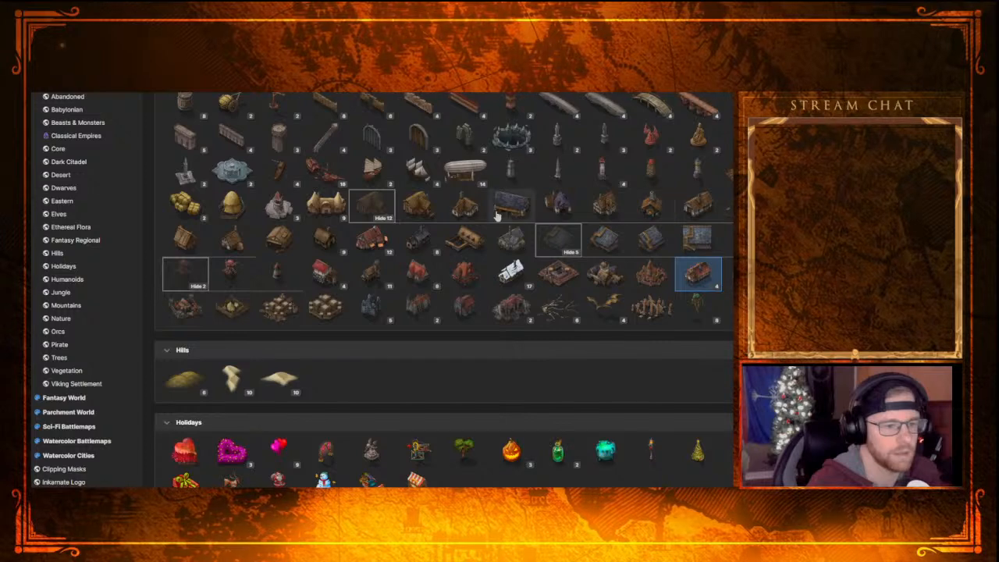
{"action": "left_click", "coordinate": [388, 219]}
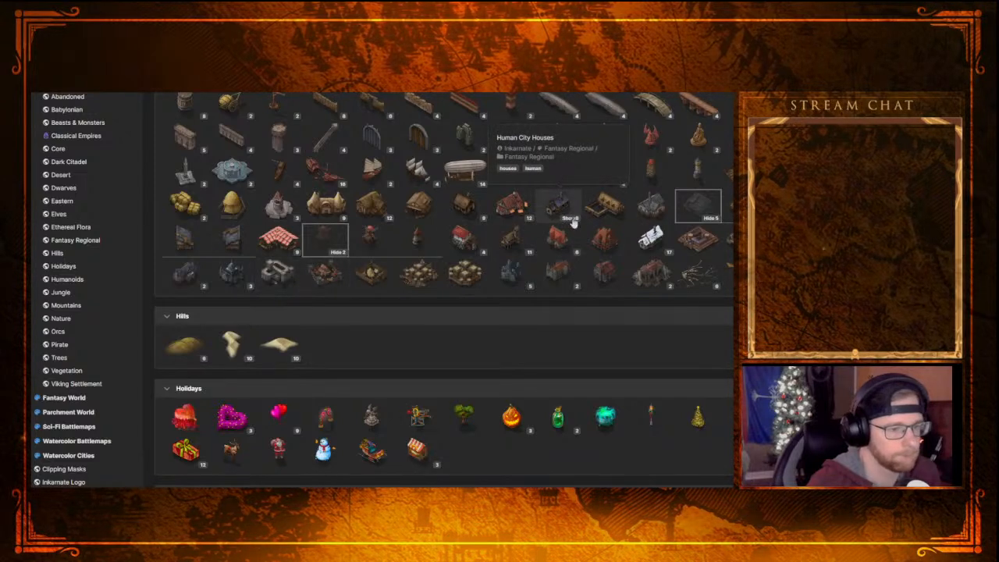
{"action": "left_click", "coordinate": [474, 220]}
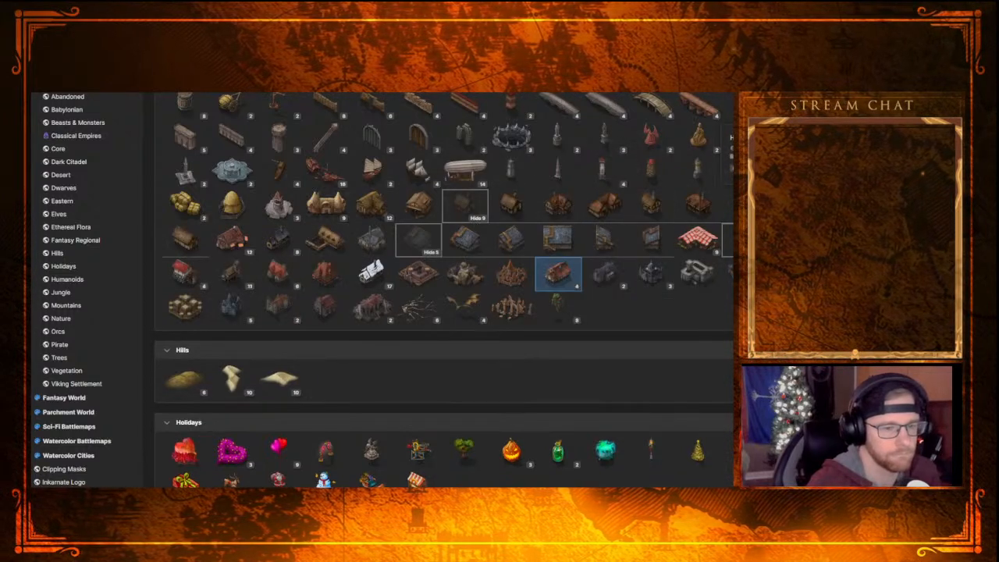
{"action": "key", "text": "f"}
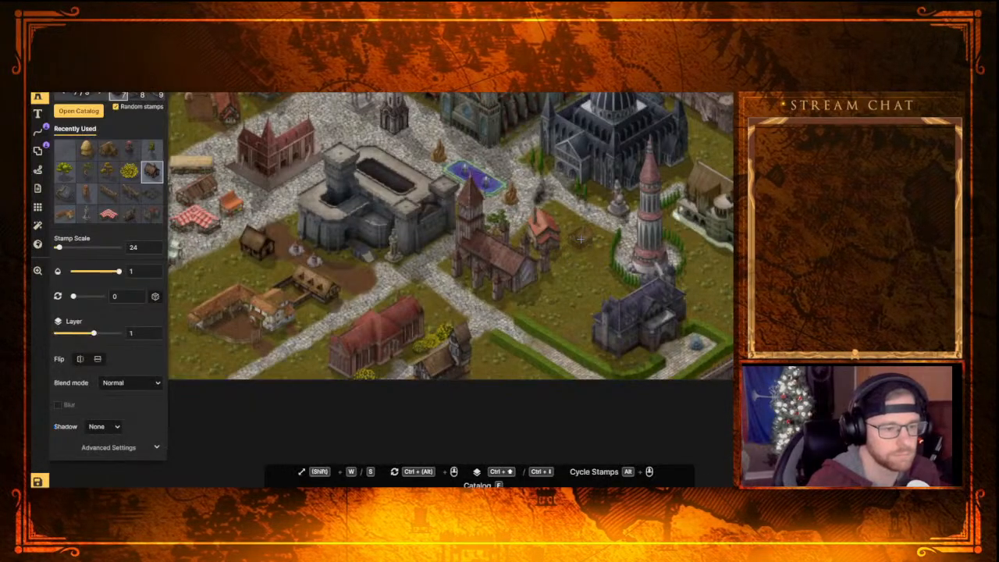
{"action": "left_click", "coordinate": [581, 244]}
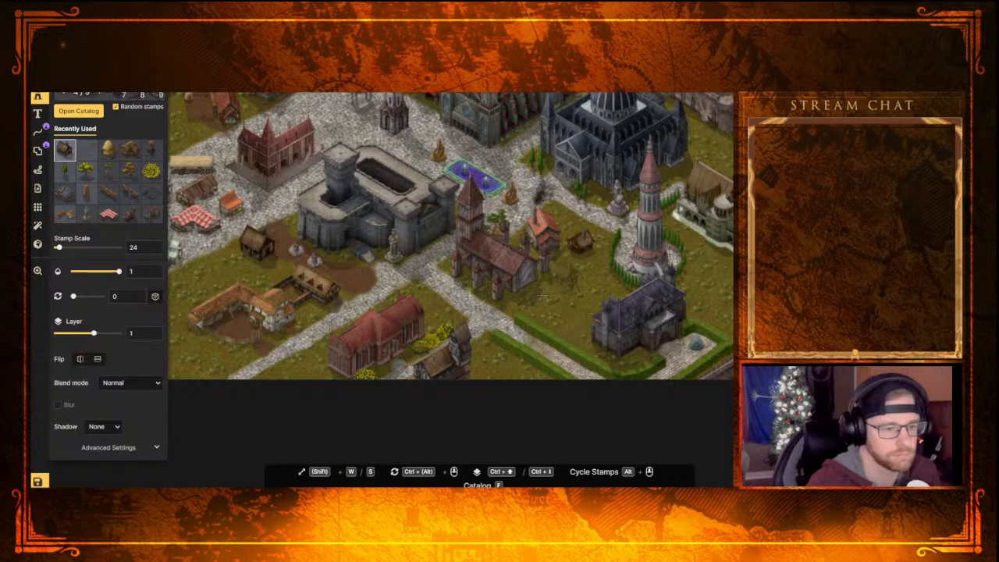
{"action": "left_click", "coordinate": [416, 209]}
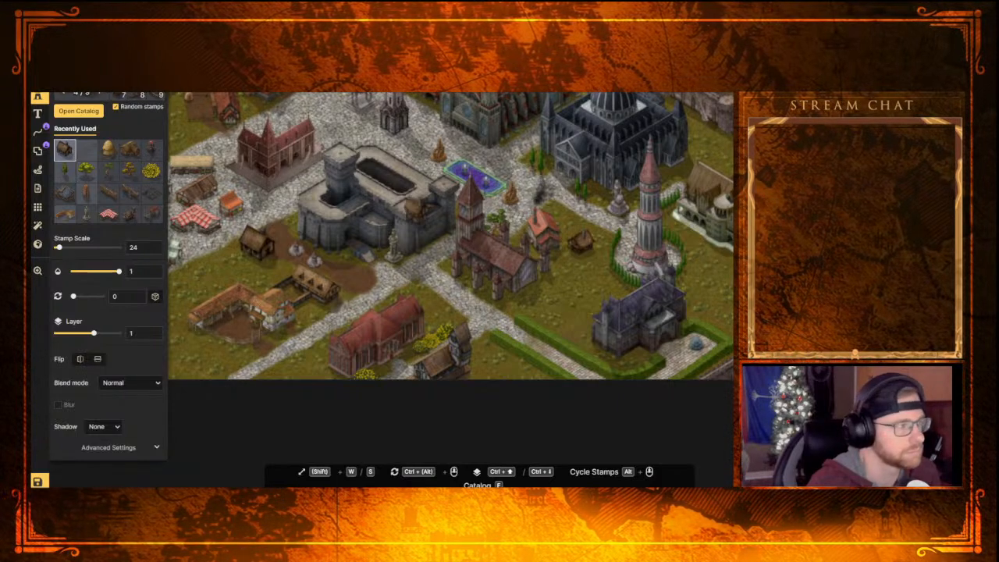
Paint brown dirt on the ground between the orange-roofed house and the new wooden house, using a brush size of 4
{"action": "left_click", "coordinate": [37, 77]}
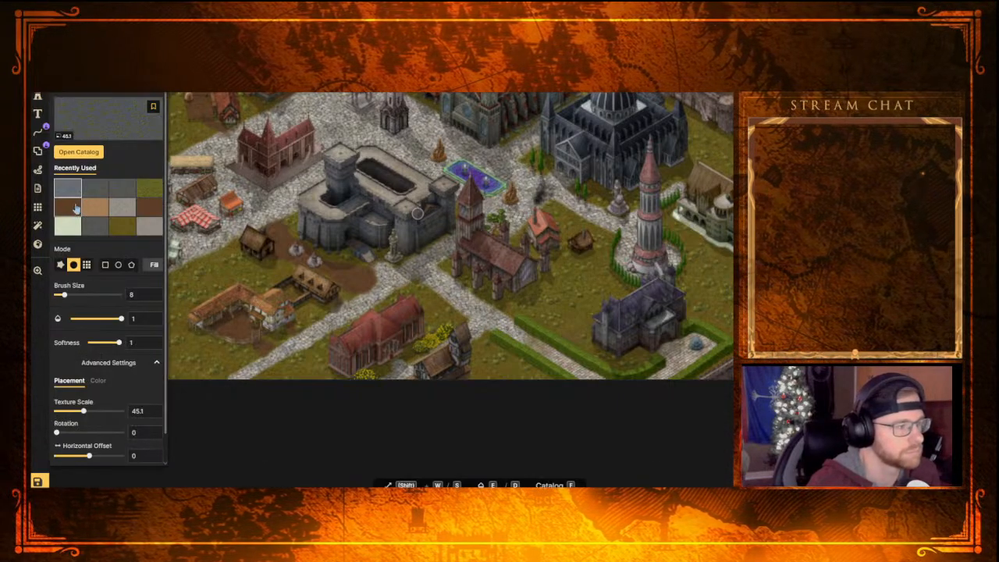
{"action": "left_click", "coordinate": [76, 208]}
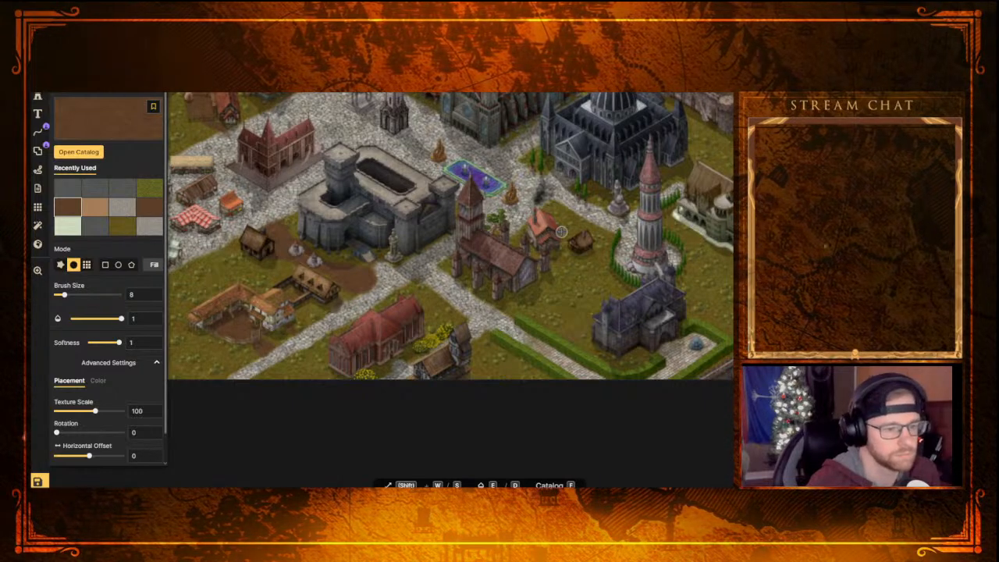
{"action": "left_click_drag", "start_coordinate": [62, 299], "coordinate": [60, 300]}
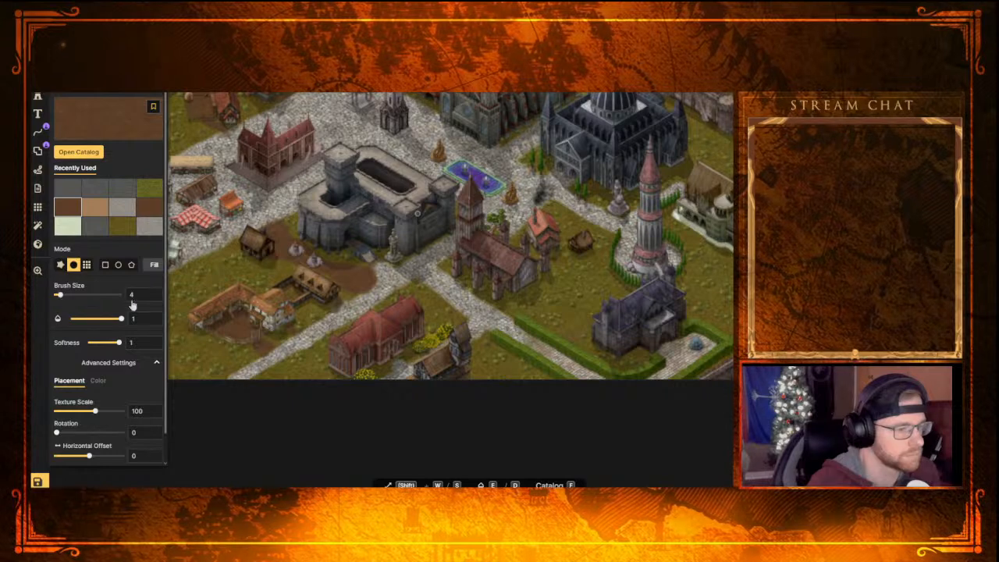
{"action": "left_click", "coordinate": [559, 231]}
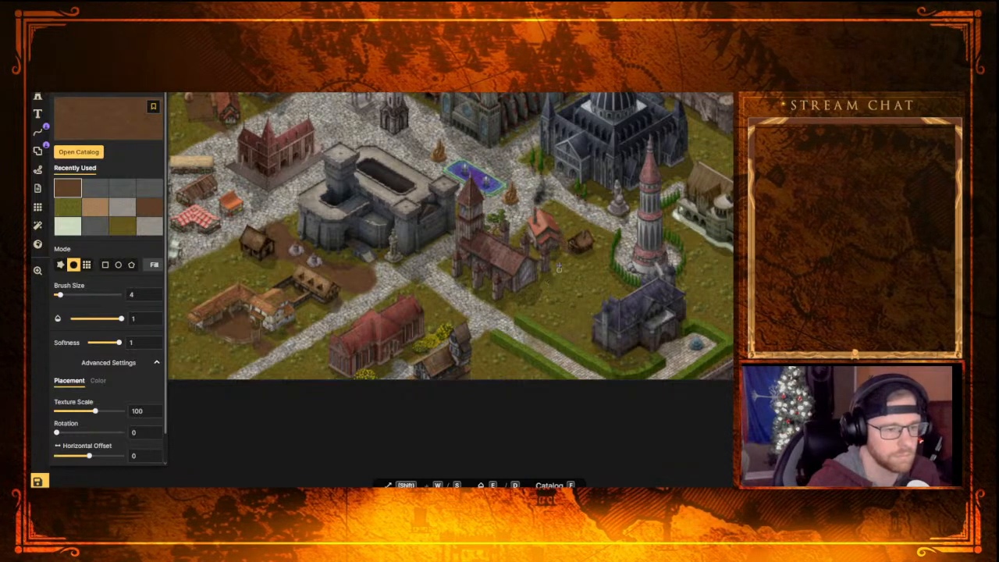
Examine the walled town's castle, market, plaza and lawns for areas that still need detail
{"action": "scroll", "coordinate": [515, 264], "scroll_direction": "down", "scroll_amount": 2}
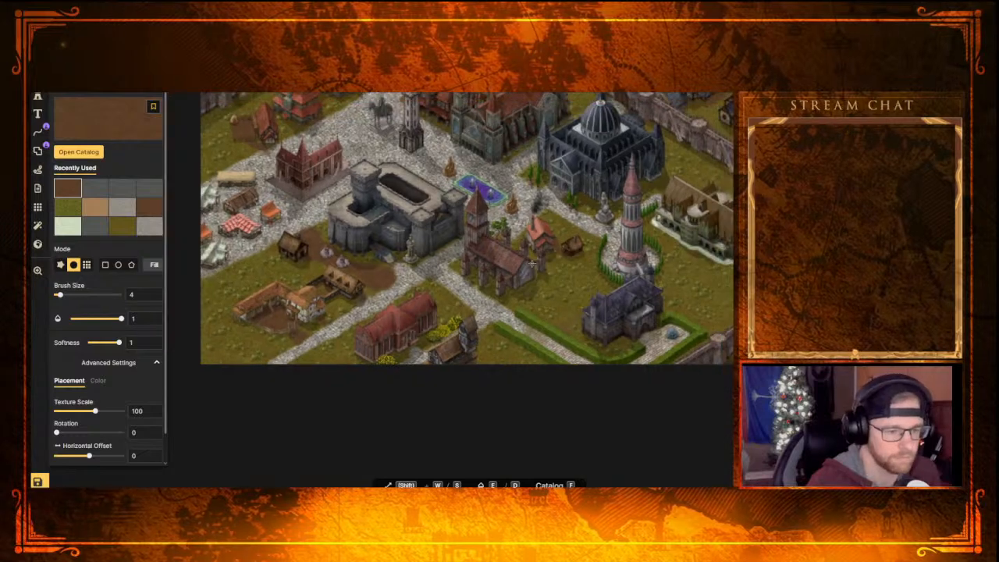
{"action": "middle_click_drag", "start_coordinate": [491, 305], "coordinate": [536, 269]}
{"action": "middle_click_drag", "start_coordinate": [419, 254], "coordinate": [443, 281]}
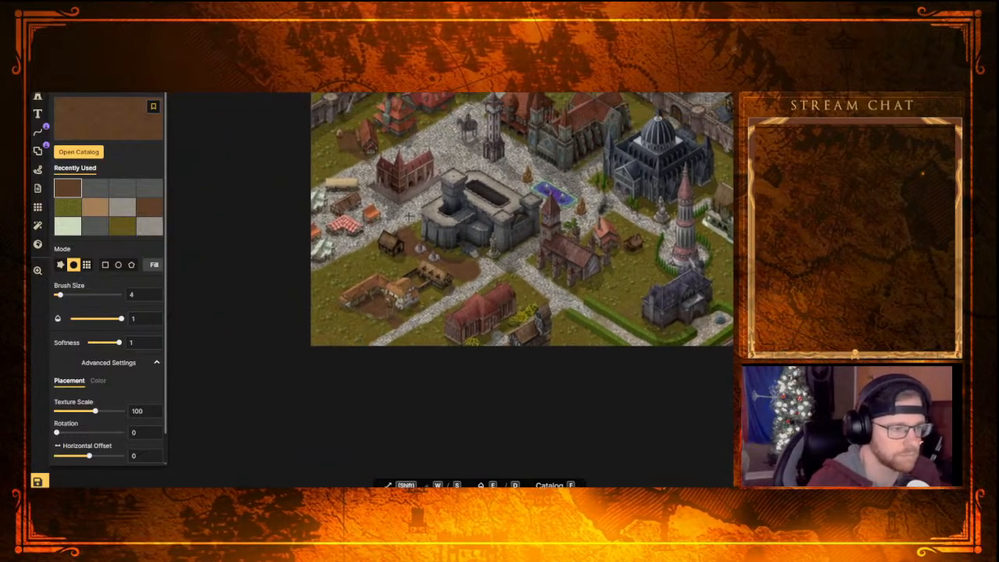
{"action": "middle_click_drag", "start_coordinate": [385, 195], "coordinate": [387, 216]}
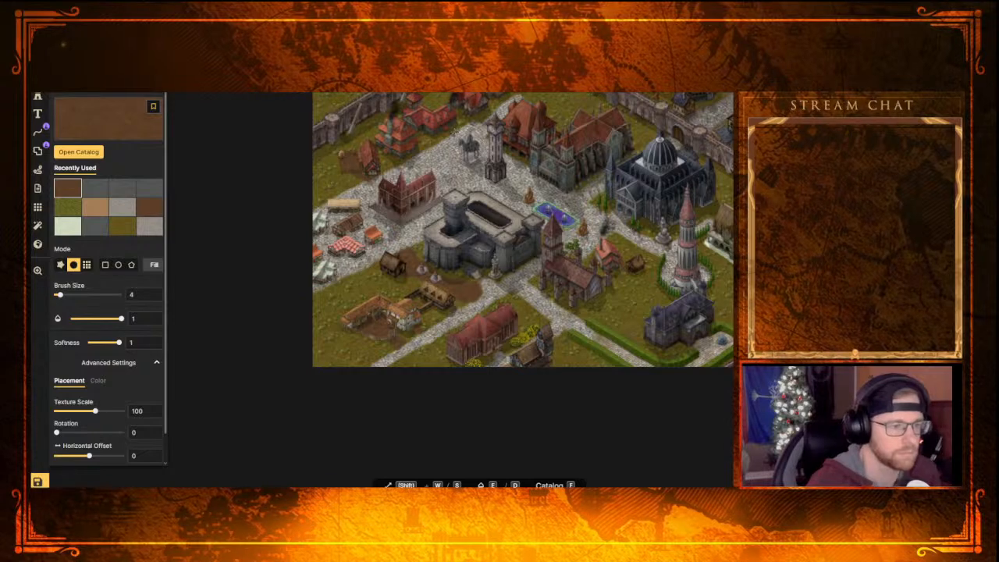
{"action": "scroll", "coordinate": [399, 132], "scroll_direction": "up", "scroll_amount": 5}
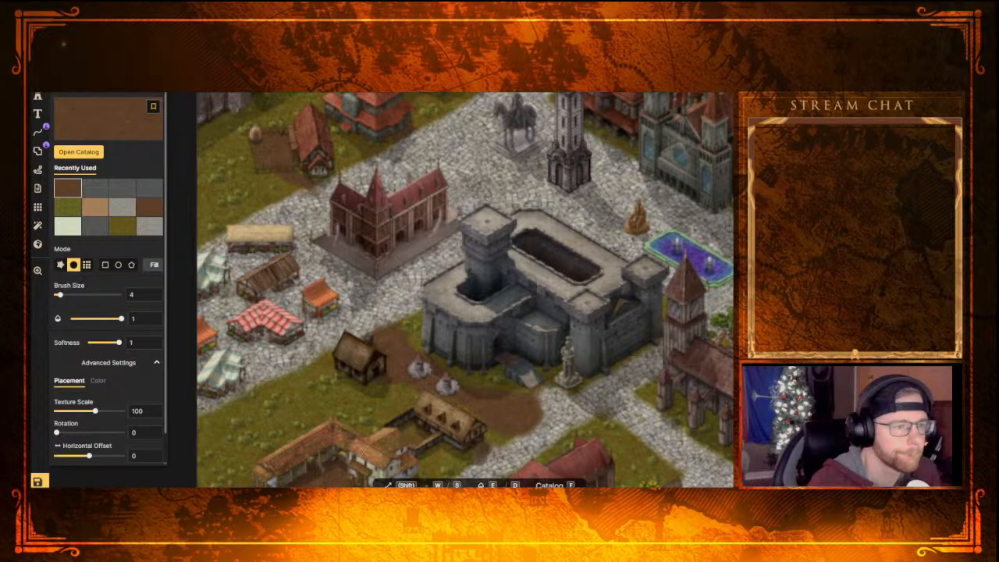
{"action": "middle_click_drag", "start_coordinate": [497, 94], "coordinate": [430, 203]}
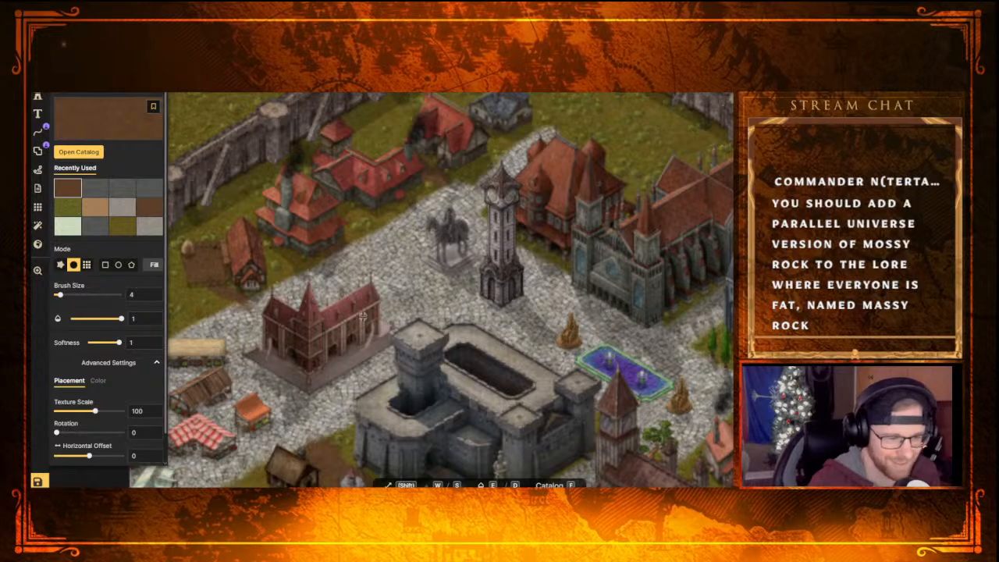
{"action": "scroll", "coordinate": [359, 318], "scroll_direction": "down", "scroll_amount": 3}
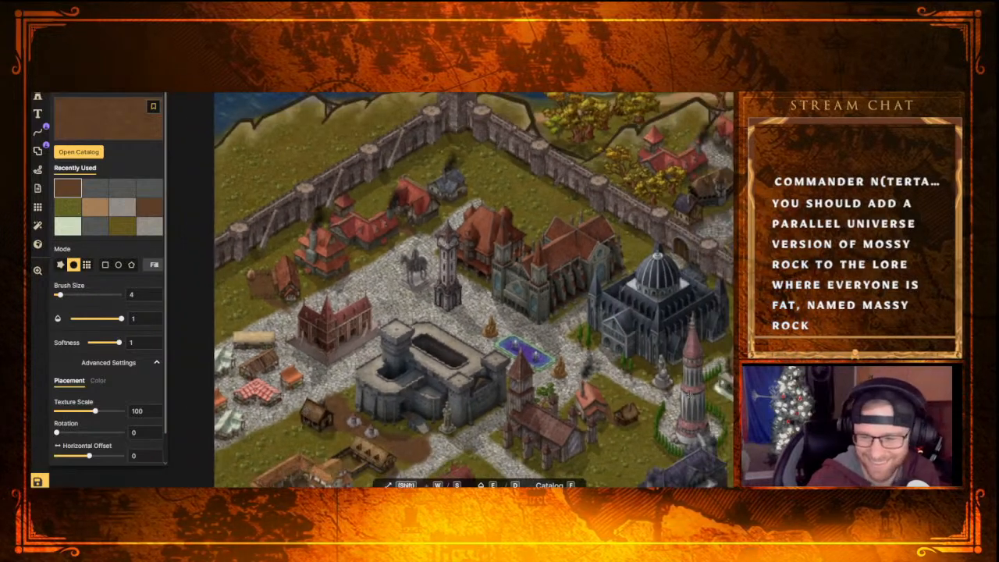
{"action": "scroll", "coordinate": [478, 303], "scroll_direction": "down", "scroll_amount": 2}
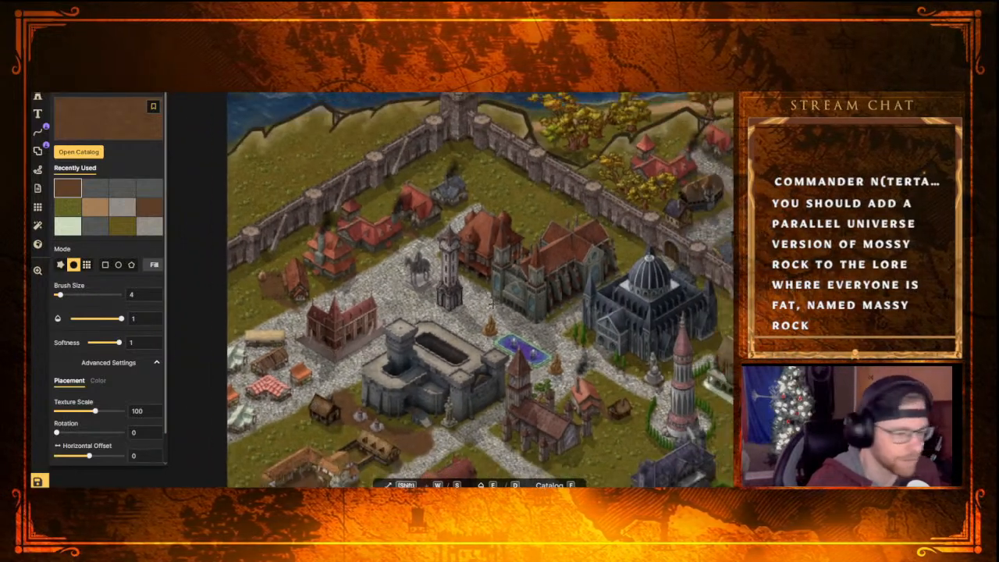
Survey the riverside district, the bridges, the hillside town and the bay for spots that lack detail
{"action": "scroll", "coordinate": [489, 295], "scroll_direction": "down", "scroll_amount": 2}
{"action": "middle_click_drag", "start_coordinate": [487, 297], "coordinate": [352, 344]}
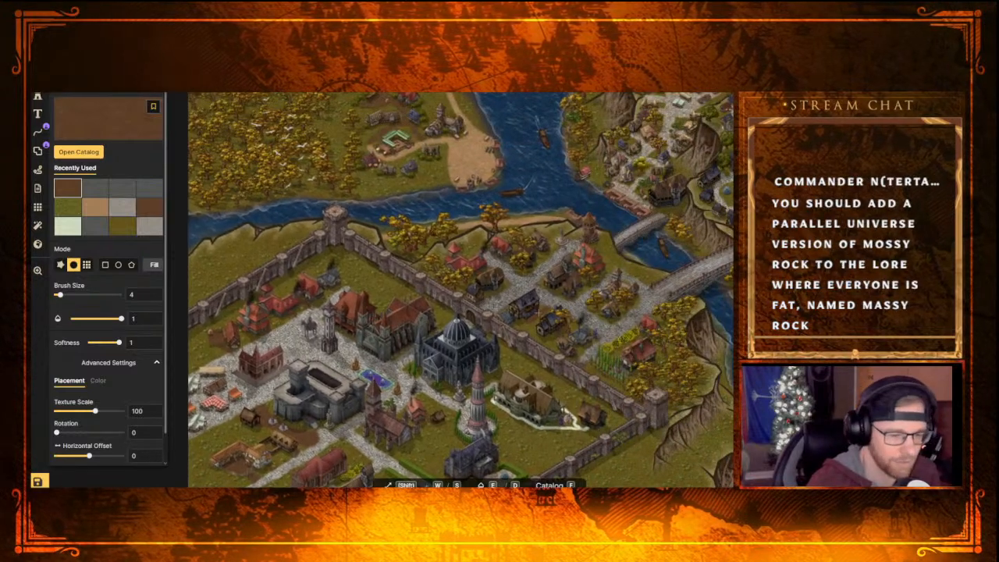
{"action": "scroll", "coordinate": [543, 348], "scroll_direction": "down", "scroll_amount": 3}
{"action": "middle_click_drag", "start_coordinate": [660, 208], "coordinate": [495, 352]}
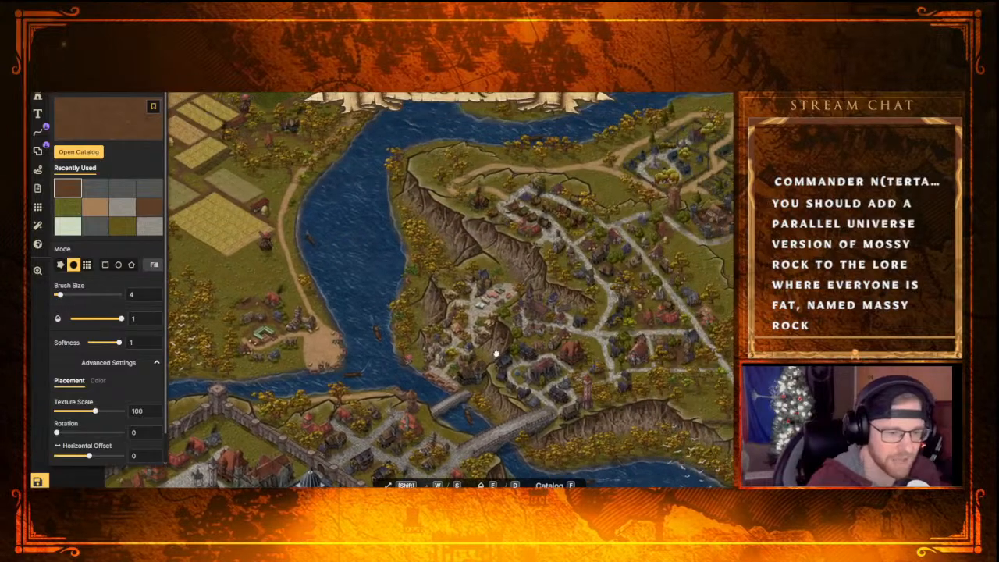
{"action": "middle_click_drag", "start_coordinate": [574, 263], "coordinate": [480, 320]}
{"action": "middle_click_drag", "start_coordinate": [539, 349], "coordinate": [584, 190]}
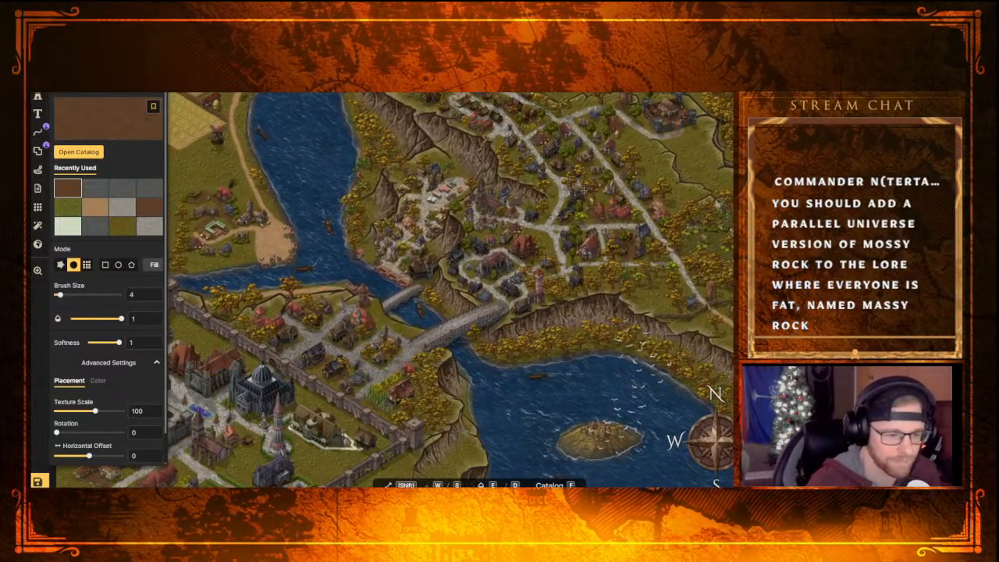
{"action": "middle_click_drag", "start_coordinate": [605, 387], "coordinate": [614, 326]}
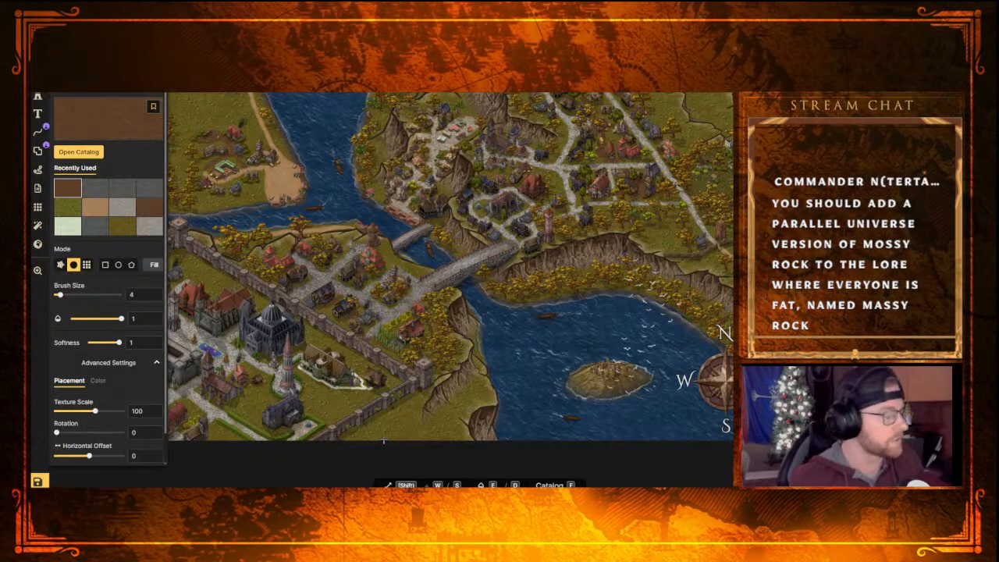
{"action": "scroll", "coordinate": [553, 238], "scroll_direction": "down", "scroll_amount": 5}
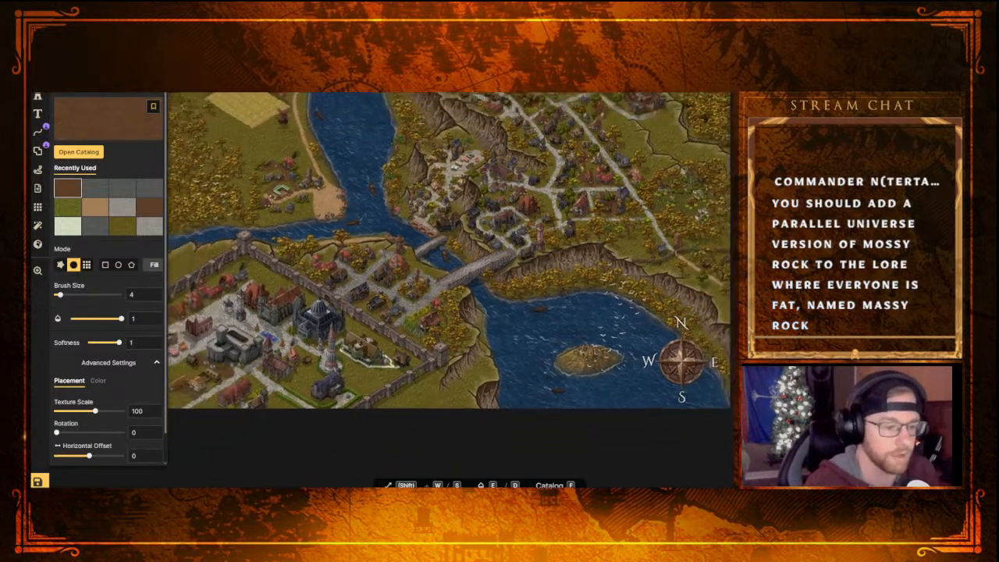
Review the walled town again and save the map
{"action": "scroll", "coordinate": [553, 238], "scroll_direction": "up", "scroll_amount": 3}
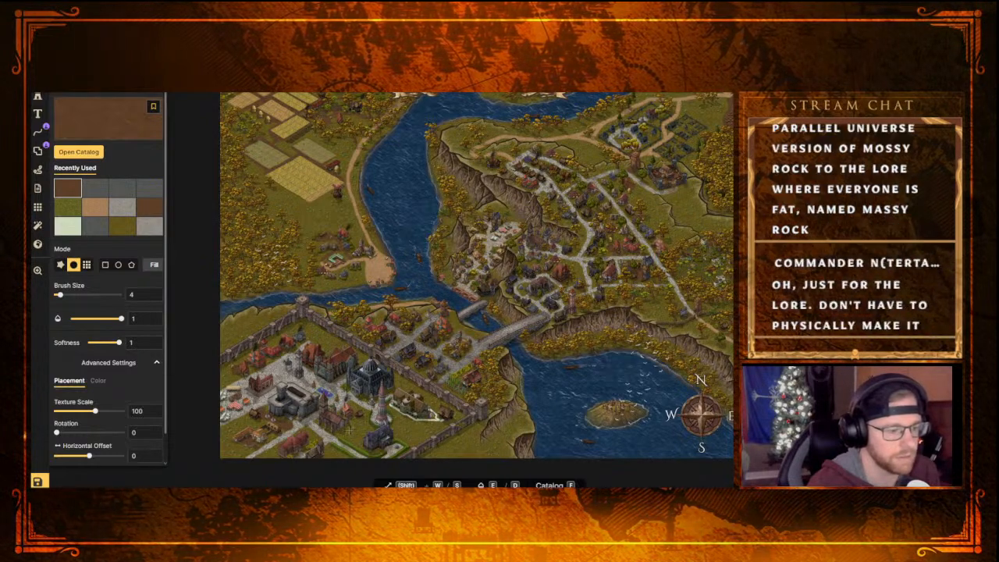
{"action": "scroll", "coordinate": [361, 426], "scroll_direction": "up", "scroll_amount": 3}
{"action": "scroll", "coordinate": [355, 430], "scroll_direction": "up", "scroll_amount": 3}
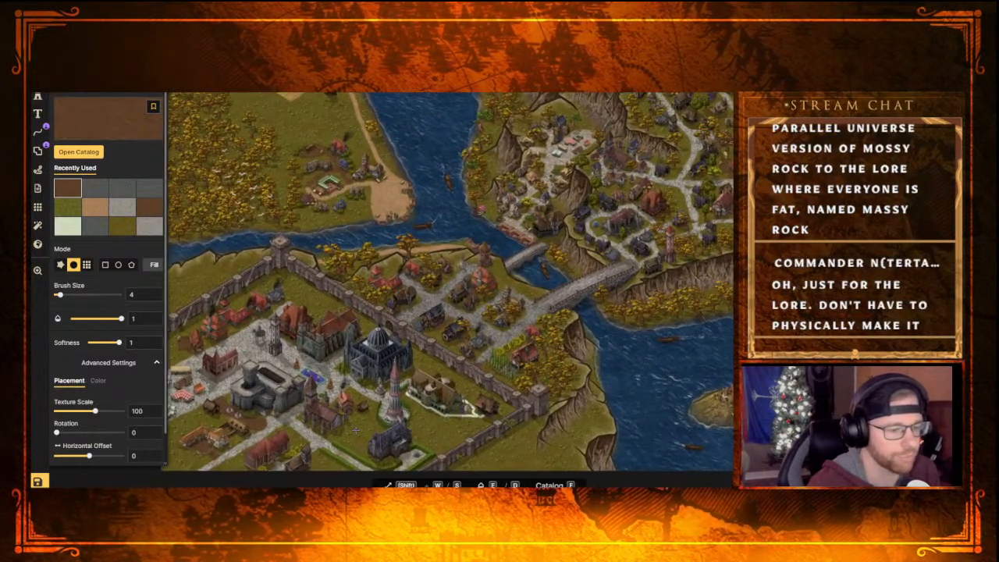
{"action": "scroll", "coordinate": [392, 420], "scroll_direction": "down", "scroll_amount": 2}
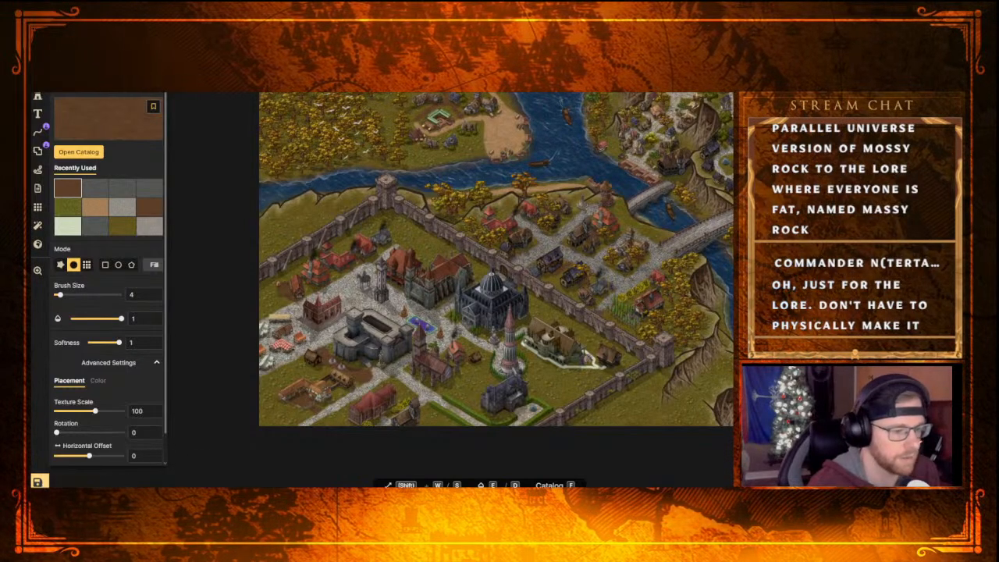
{"action": "key", "text": "ctrl+s"}
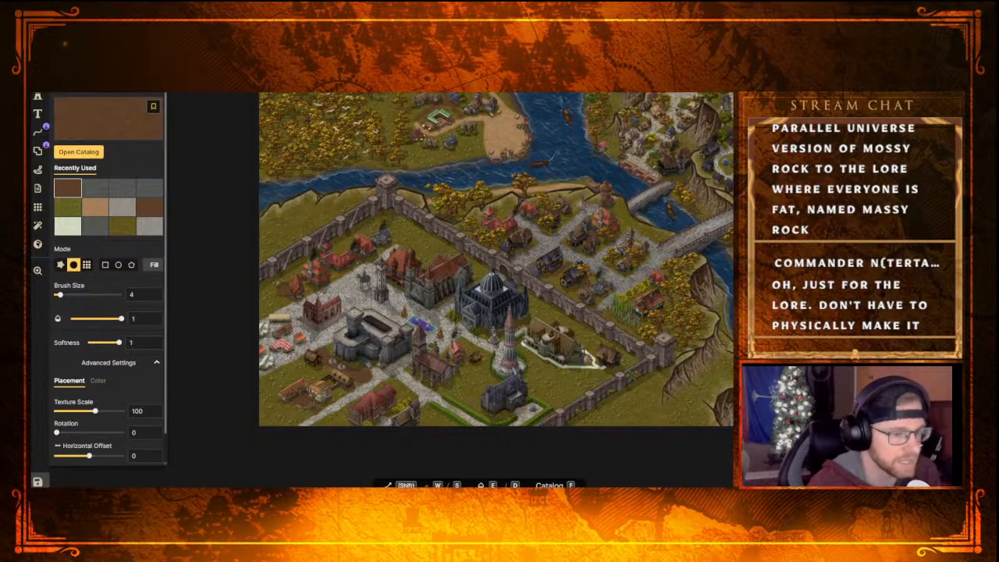
Inspect the hillside town, the northern outskirts near the title banner and the walled town for remaining empty ground
{"action": "middle_click_drag", "start_coordinate": [576, 226], "coordinate": [246, 334]}
{"action": "middle_click_drag", "start_coordinate": [537, 313], "coordinate": [399, 347]}
{"action": "scroll", "coordinate": [484, 377], "scroll_direction": "up", "scroll_amount": 3}
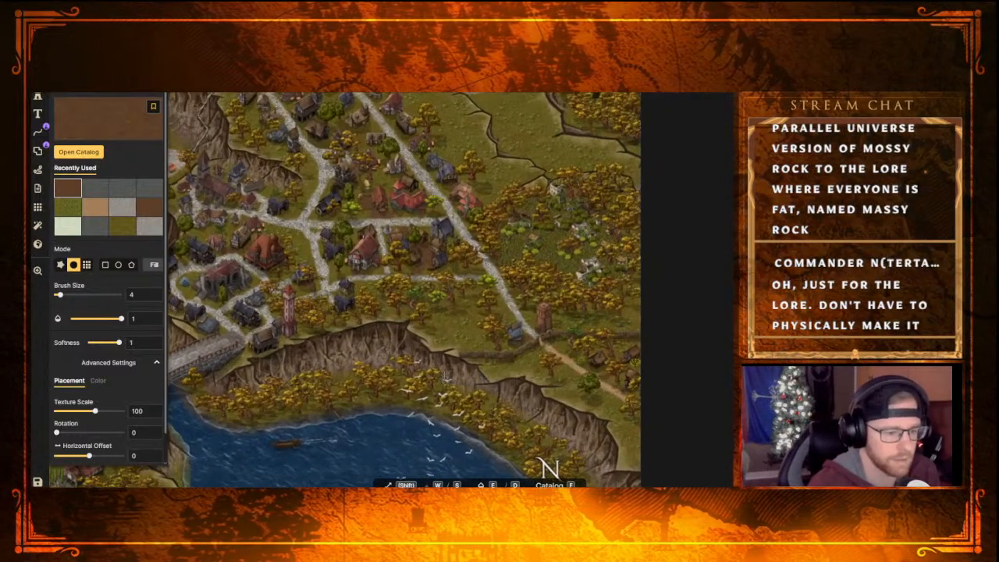
{"action": "scroll", "coordinate": [445, 375], "scroll_direction": "down", "scroll_amount": 2}
{"action": "scroll", "coordinate": [426, 335], "scroll_direction": "down", "scroll_amount": 1}
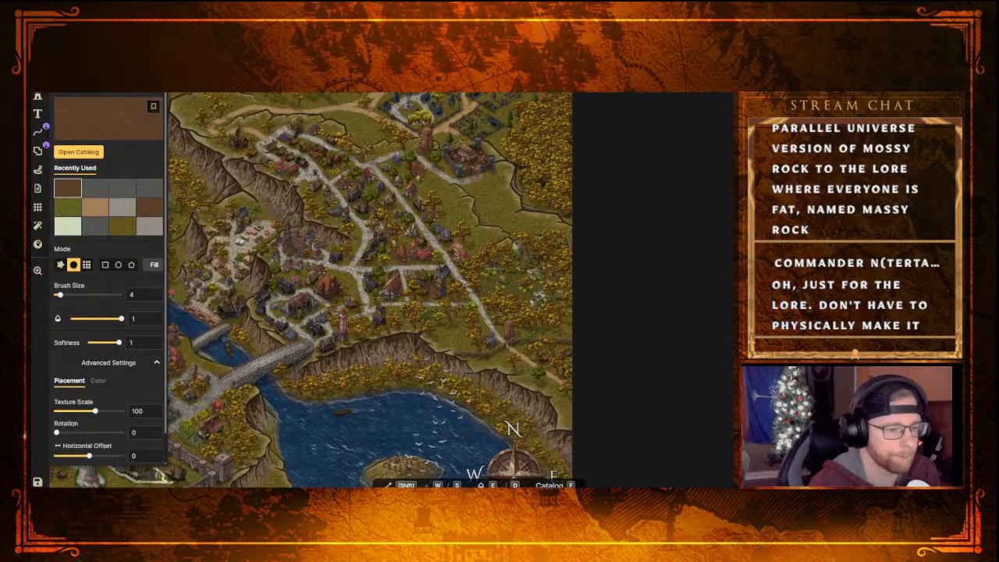
{"action": "middle_click_drag", "start_coordinate": [375, 286], "coordinate": [398, 373]}
{"action": "middle_click_drag", "start_coordinate": [394, 339], "coordinate": [458, 360]}
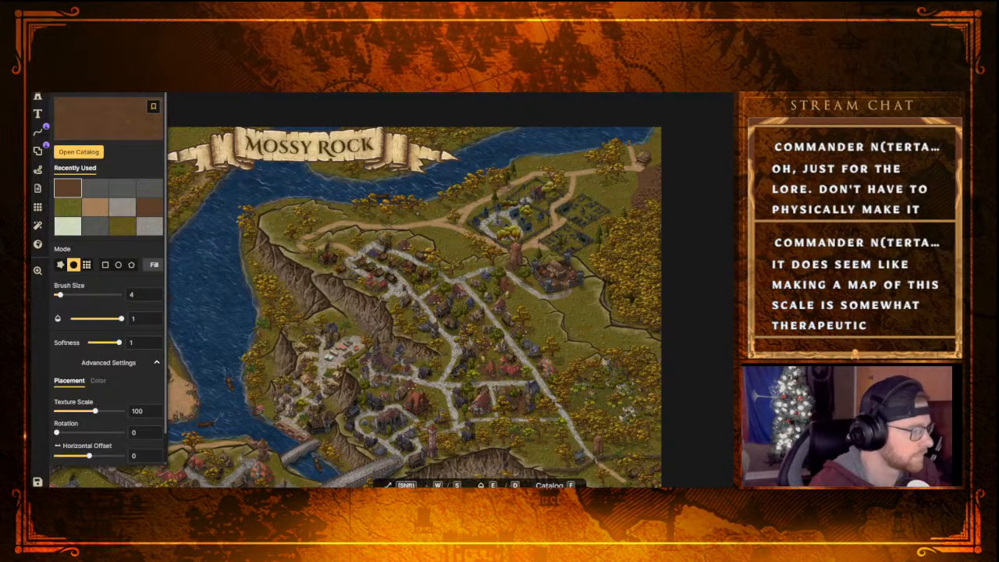
{"action": "middle_click_drag", "start_coordinate": [321, 369], "coordinate": [427, 245]}
{"action": "middle_click_drag", "start_coordinate": [257, 358], "coordinate": [364, 292]}
{"action": "middle_click_drag", "start_coordinate": [298, 367], "coordinate": [317, 340]}
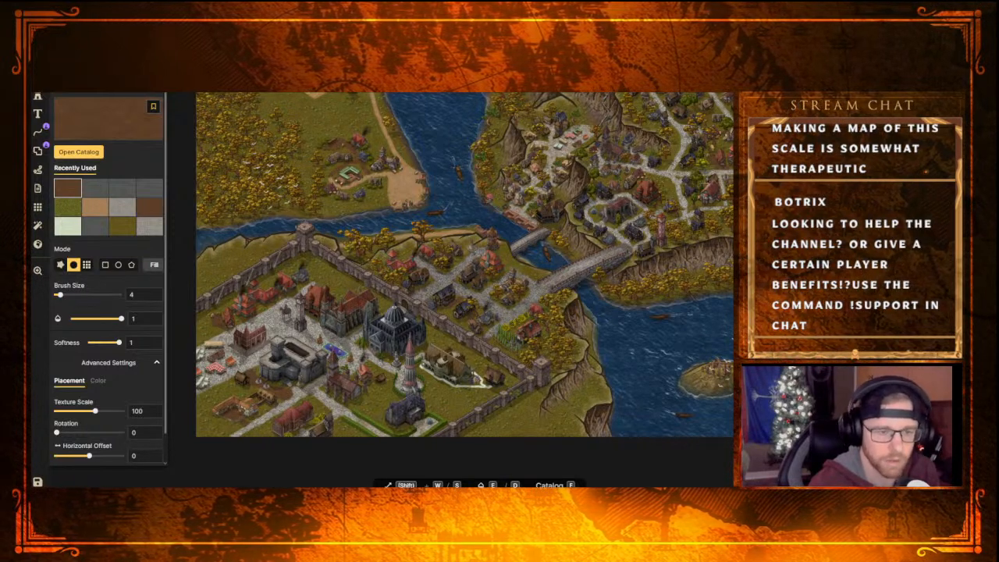
{"action": "middle_click_drag", "start_coordinate": [704, 184], "coordinate": [622, 295]}
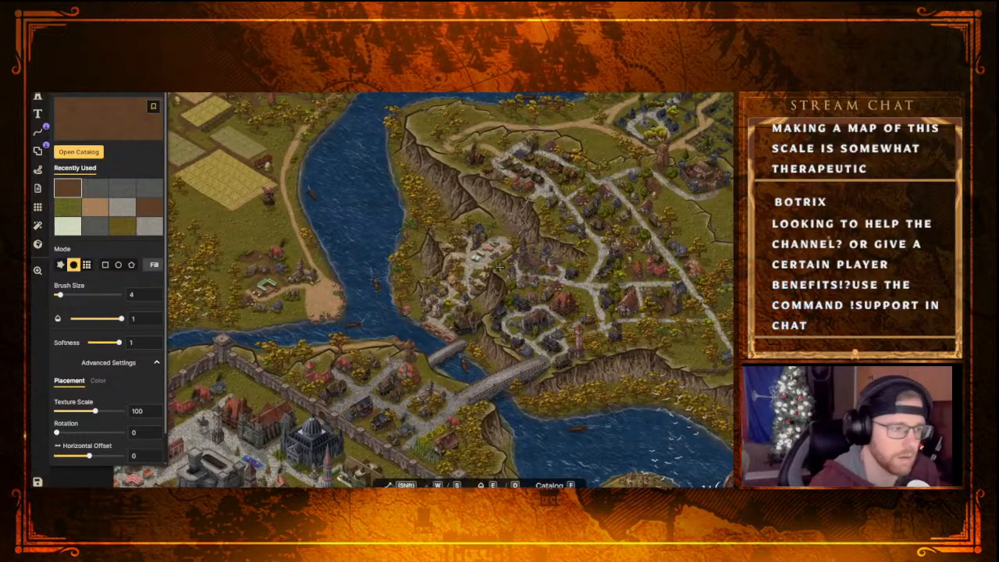
Survey the whole map, from the hillside town and bay to the walled town, for areas that still need detail
{"action": "middle_click_drag", "start_coordinate": [499, 267], "coordinate": [552, 222]}
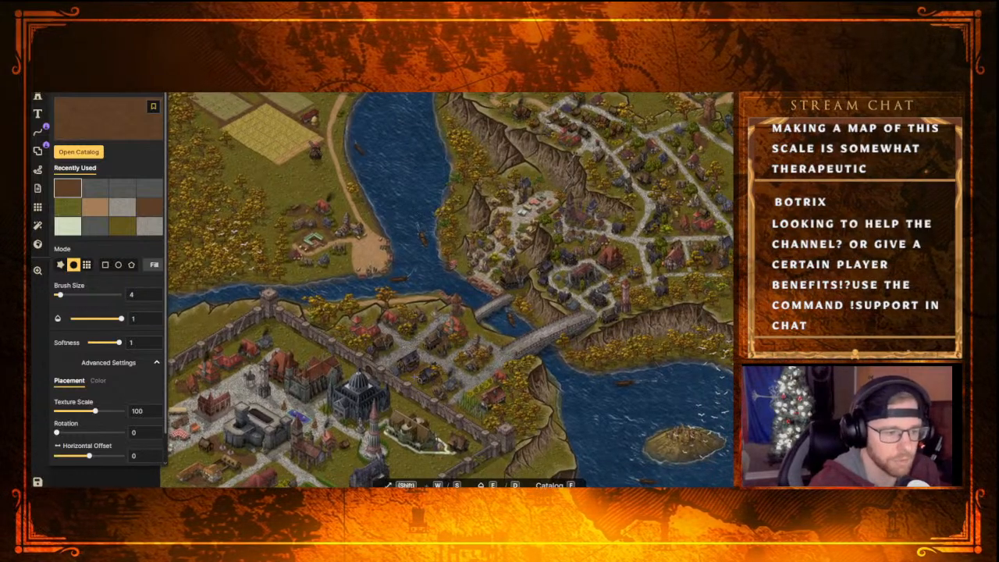
{"action": "scroll", "coordinate": [422, 373], "scroll_direction": "down", "scroll_amount": 3}
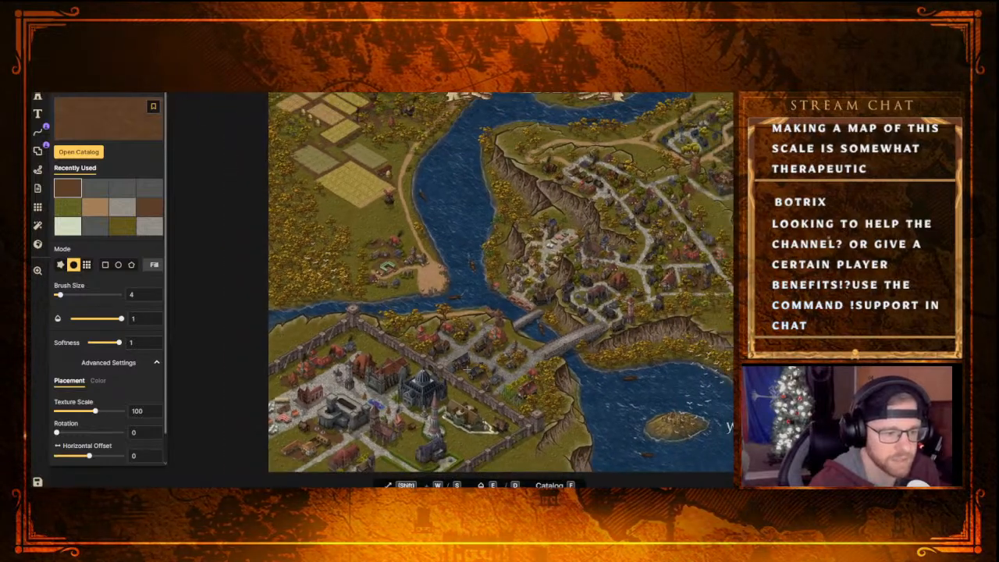
{"action": "scroll", "coordinate": [467, 370], "scroll_direction": "down", "scroll_amount": 3}
{"action": "middle_click_drag", "start_coordinate": [521, 329], "coordinate": [475, 320]}
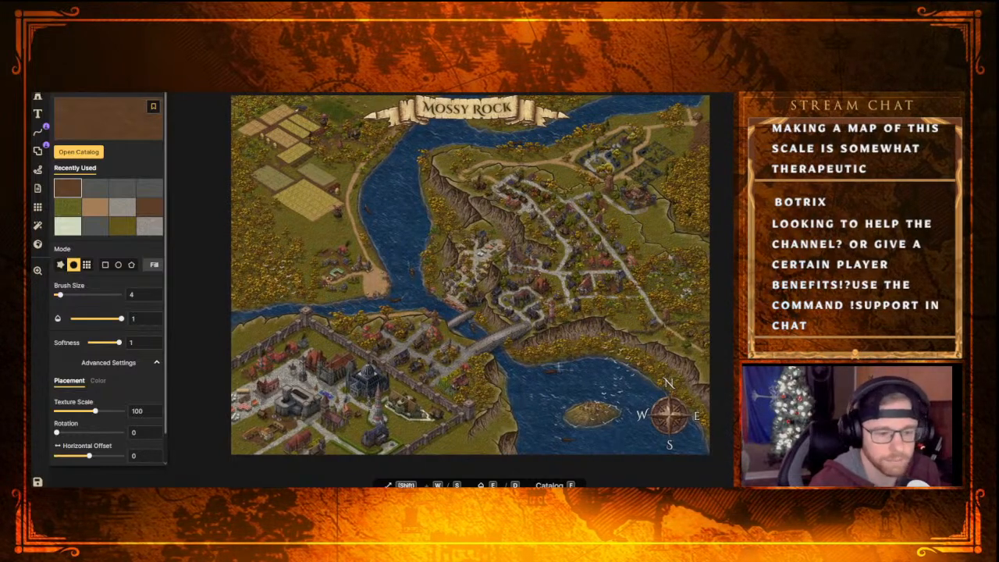
{"action": "scroll", "coordinate": [497, 405], "scroll_direction": "up", "scroll_amount": 2}
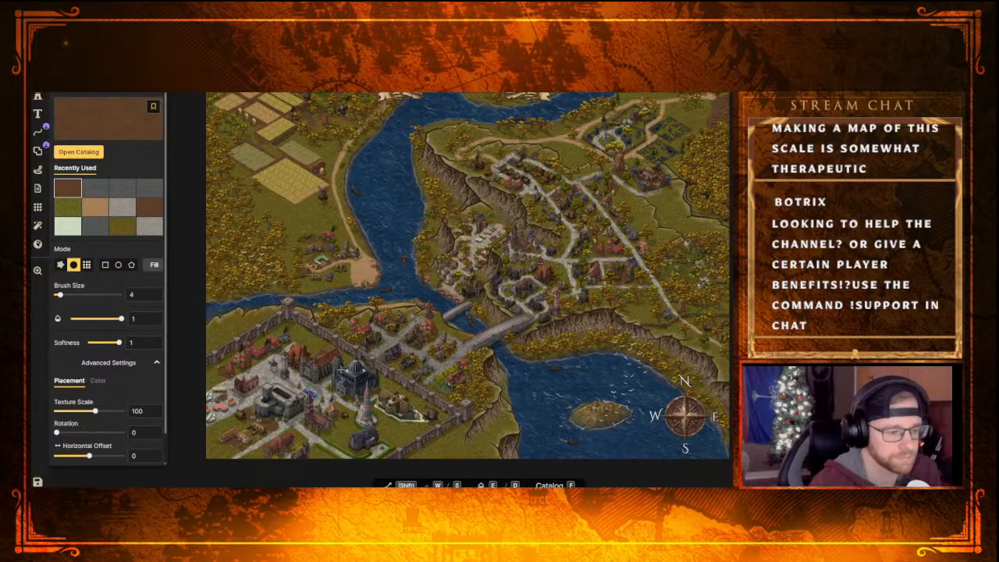
{"action": "scroll", "coordinate": [280, 431], "scroll_direction": "up", "scroll_amount": 5}
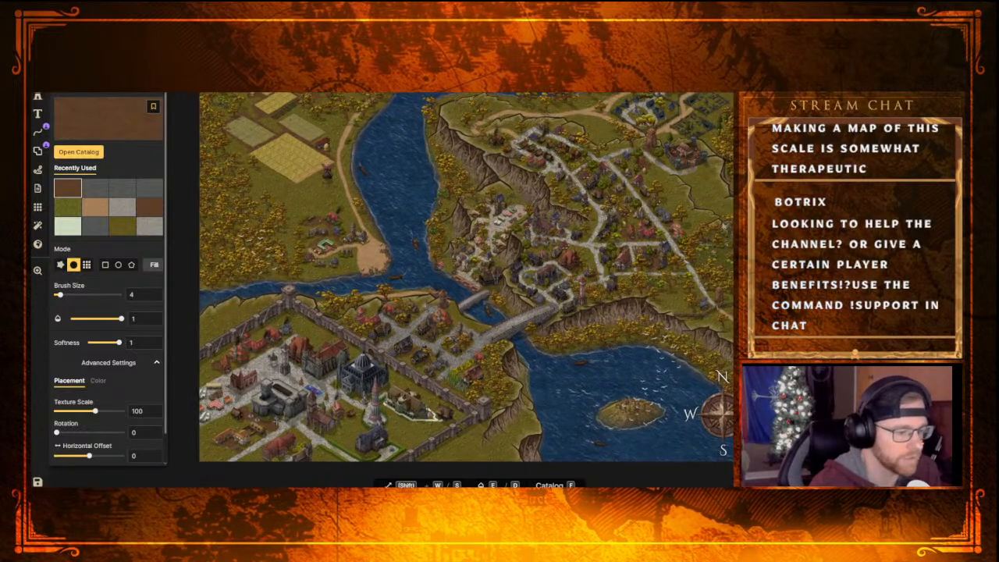
{"action": "scroll", "coordinate": [275, 422], "scroll_direction": "up", "scroll_amount": 5}
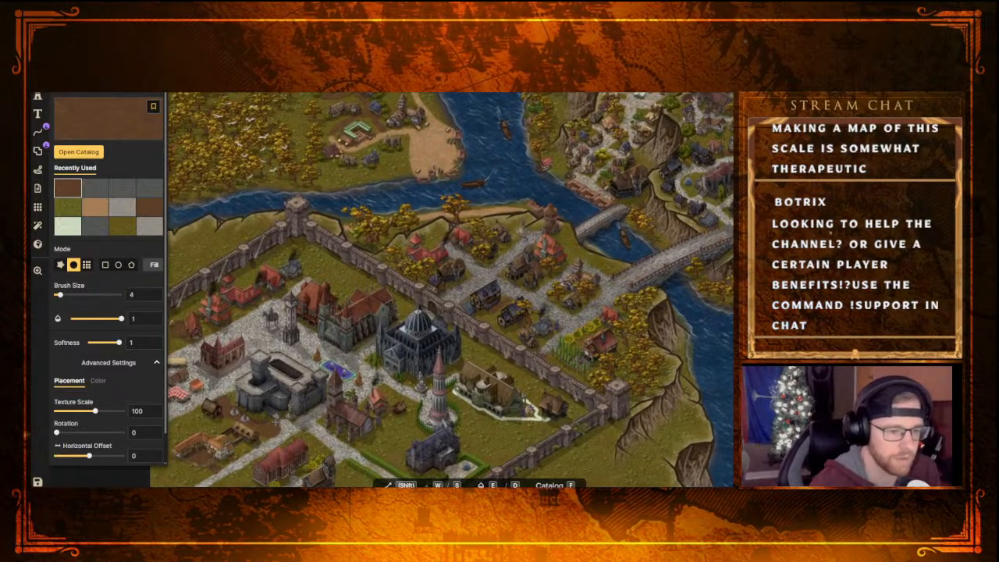
{"action": "middle_click_drag", "start_coordinate": [281, 418], "coordinate": [319, 414]}
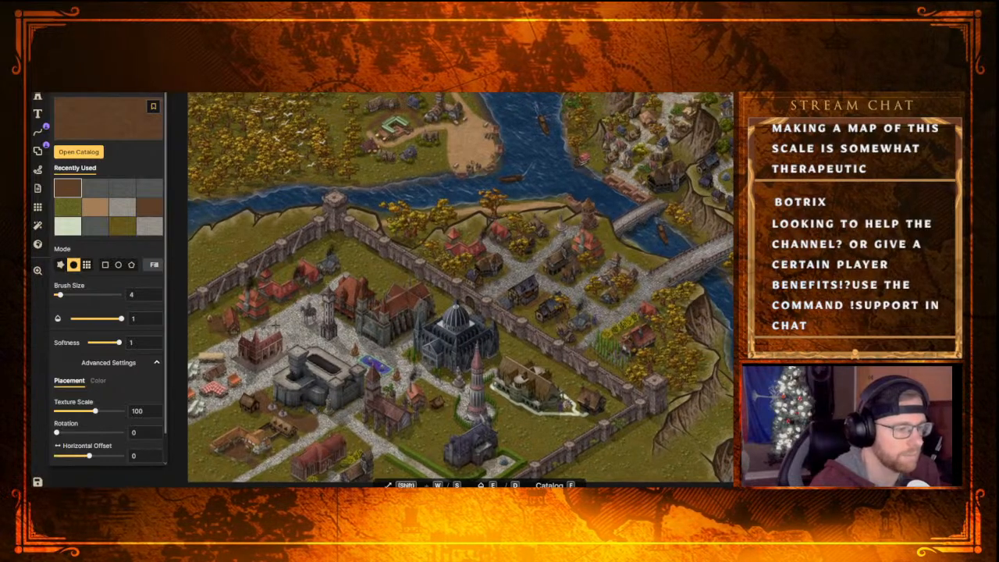
{"action": "left_click", "coordinate": [37, 100]}
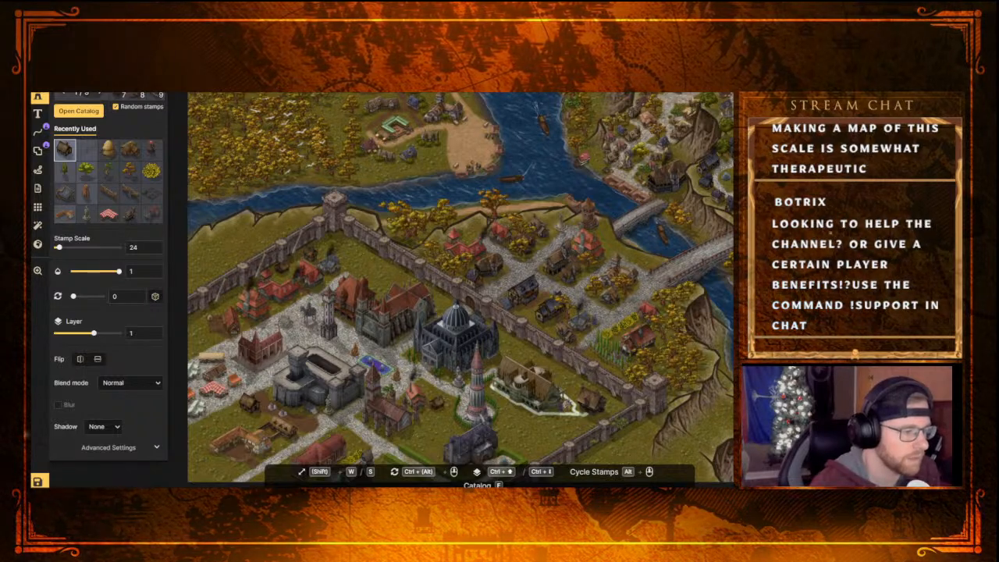
{"action": "middle_click_drag", "start_coordinate": [264, 334], "coordinate": [320, 320]}
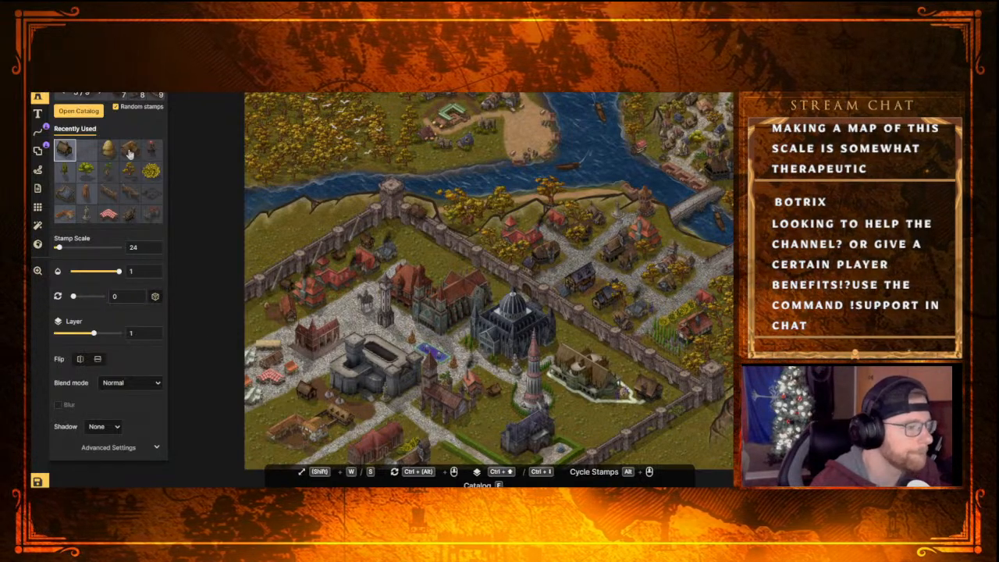
{"action": "key", "text": "b"}
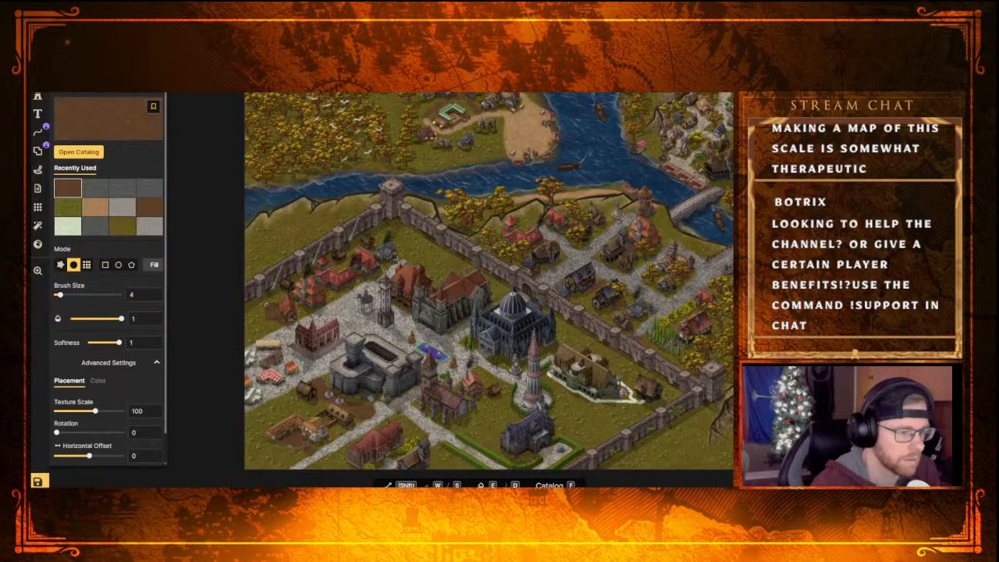
Raise the small hut behind the red-roofed houses, near the walled town's northwest wall, to layer 4
{"action": "scroll", "coordinate": [394, 259], "scroll_direction": "up", "scroll_amount": 3}
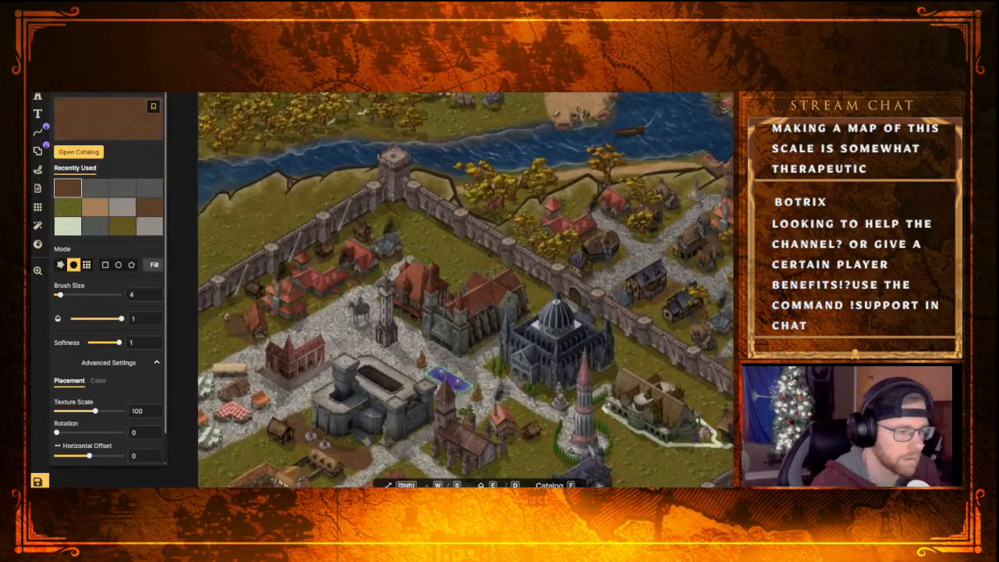
{"action": "scroll", "coordinate": [387, 288], "scroll_direction": "up", "scroll_amount": 3}
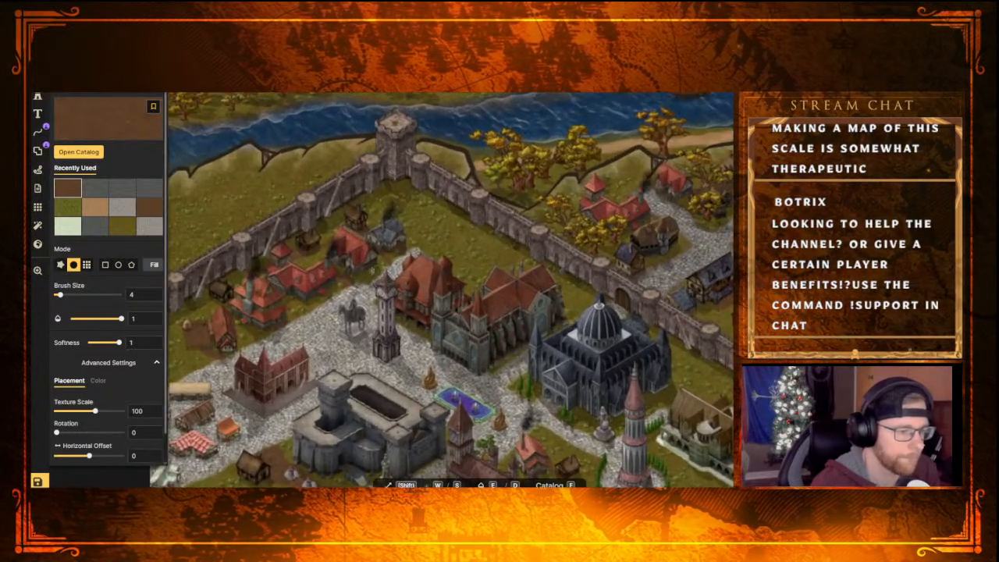
{"action": "scroll", "coordinate": [353, 288], "scroll_direction": "down", "scroll_amount": 3}
{"action": "scroll", "coordinate": [356, 295], "scroll_direction": "down", "scroll_amount": 3}
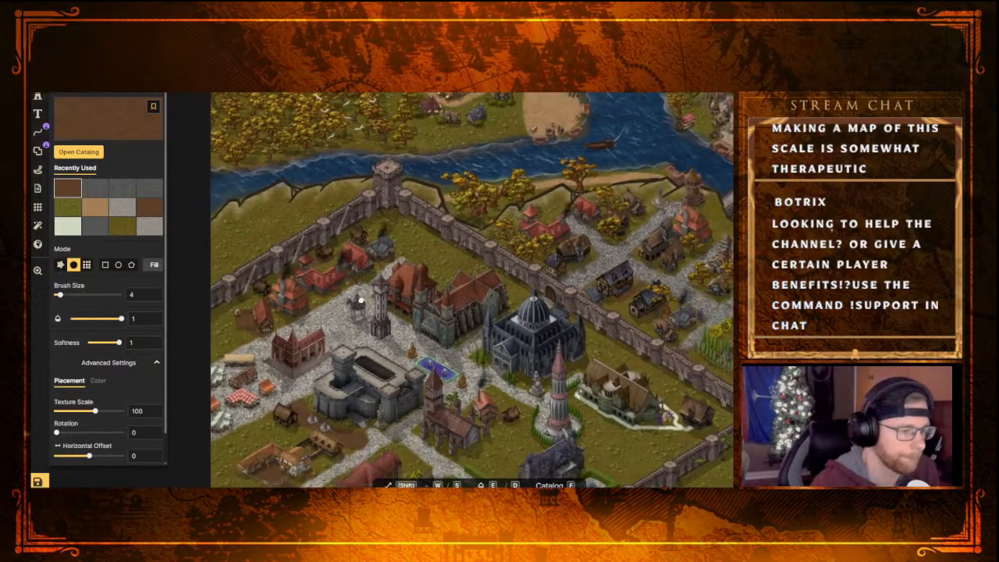
{"action": "middle_click_drag", "start_coordinate": [411, 283], "coordinate": [361, 245]}
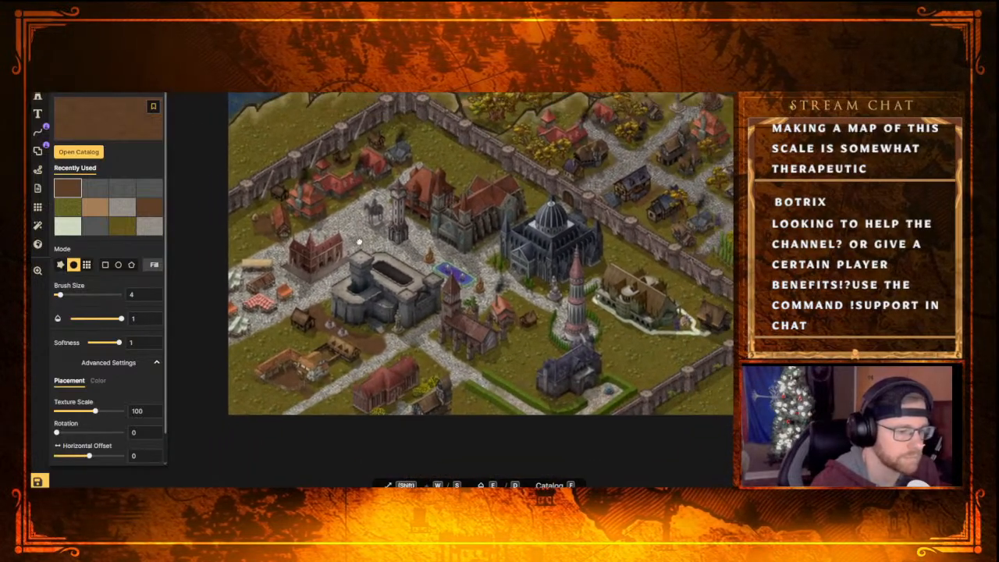
{"action": "middle_click_drag", "start_coordinate": [364, 295], "coordinate": [404, 246]}
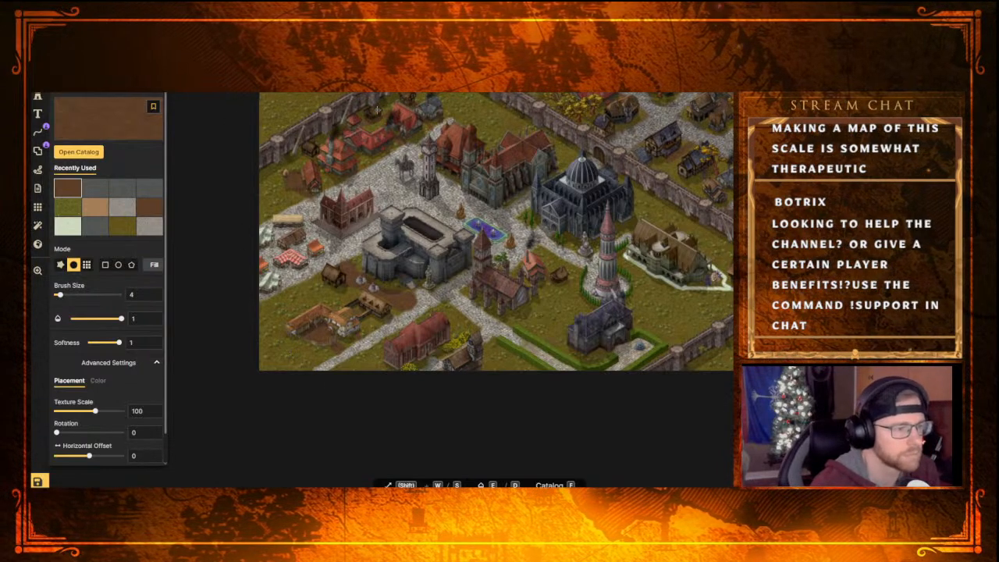
{"action": "key", "text": "v"}
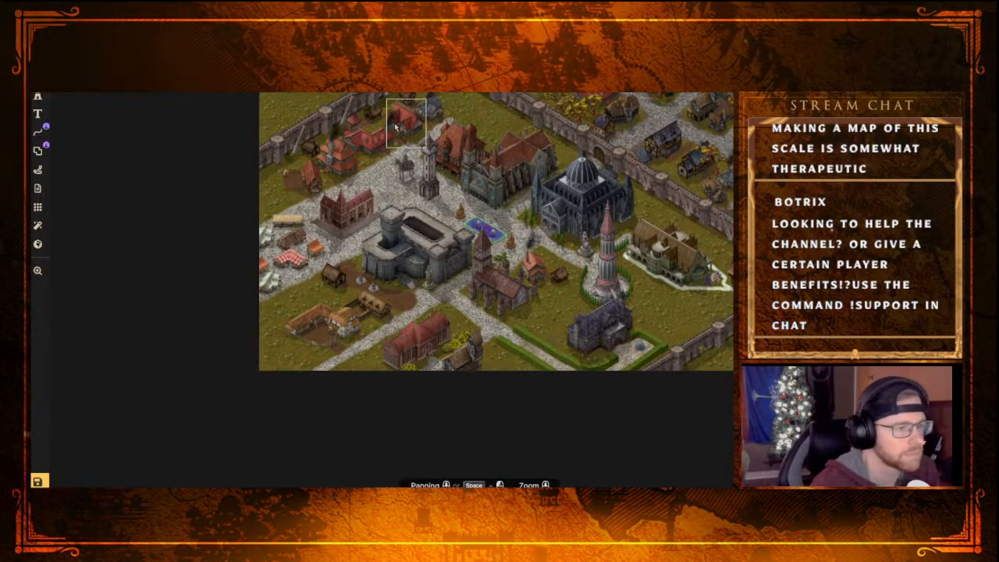
{"action": "left_click", "coordinate": [371, 112]}
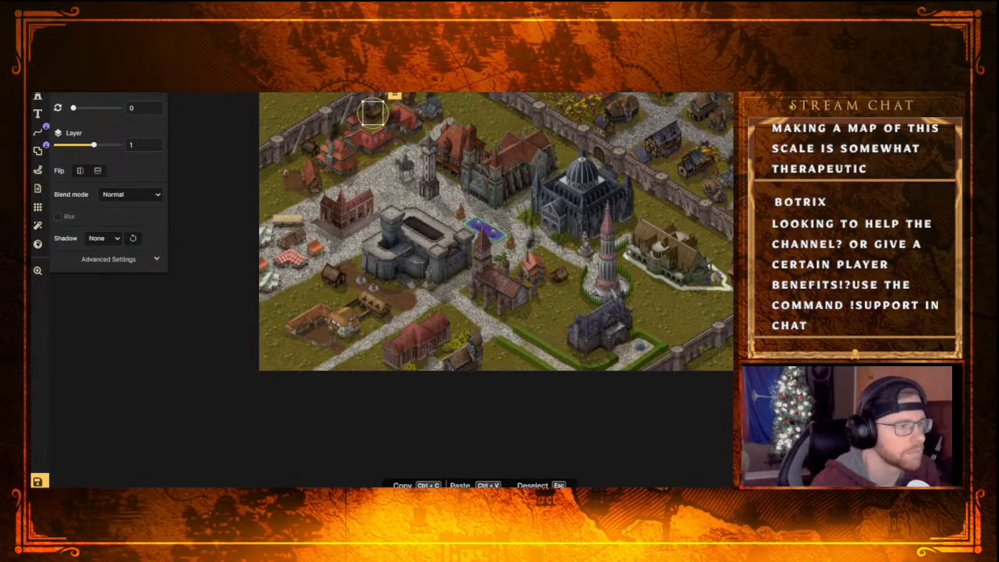
{"action": "left_click_drag", "start_coordinate": [94, 145], "coordinate": [112, 145]}
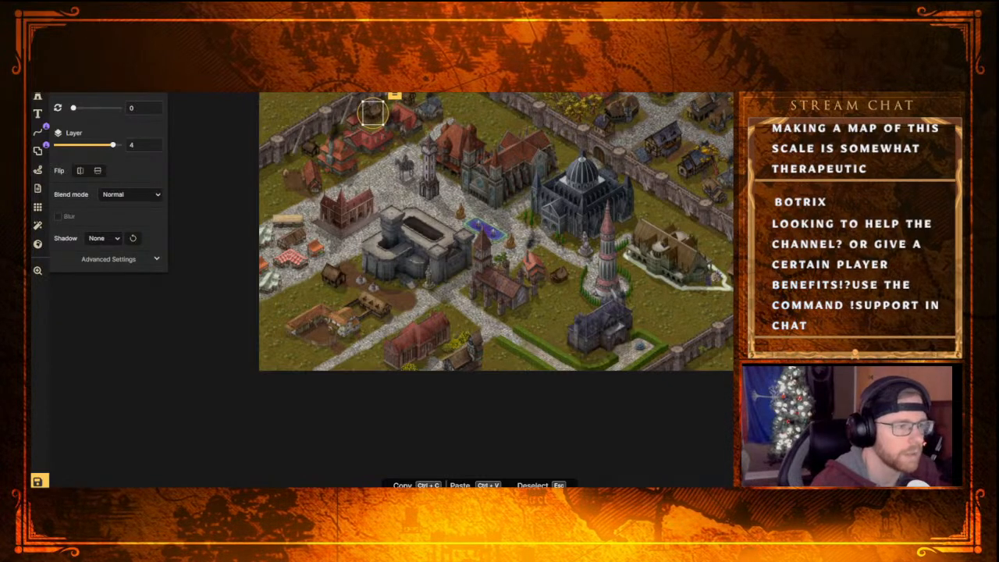
{"action": "left_click", "coordinate": [475, 103]}
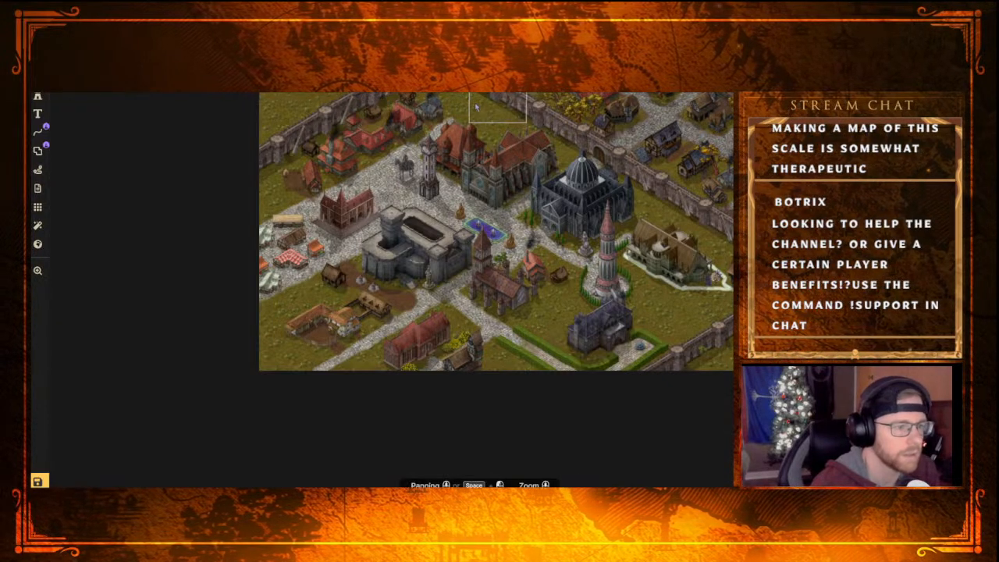
Set the small hut between the northwest wall and the tiered red-roofed house to layer 3
{"action": "left_click", "coordinate": [310, 151]}
{"action": "key", "text": "Up"}
{"action": "key", "text": "Up"}
{"action": "key", "text": "Up"}
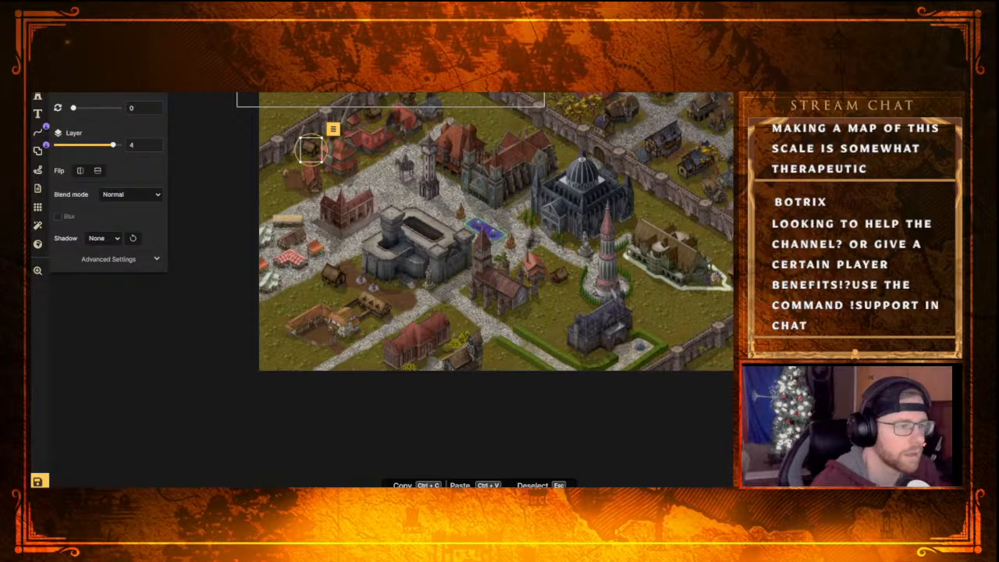
{"action": "key", "text": "Down"}
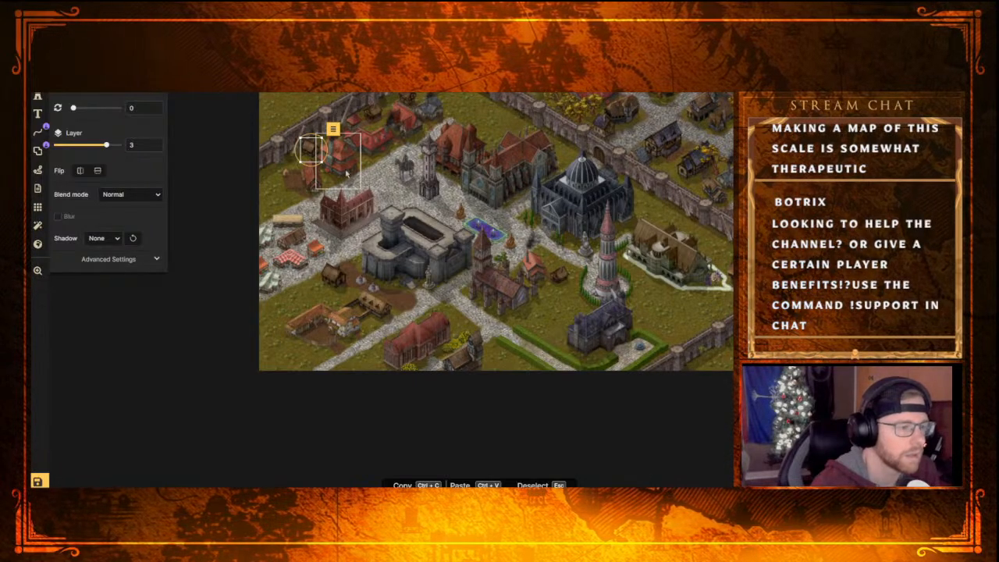
{"action": "scroll", "coordinate": [345, 174], "scroll_direction": "up", "scroll_amount": 2}
{"action": "key", "text": "Escape"}
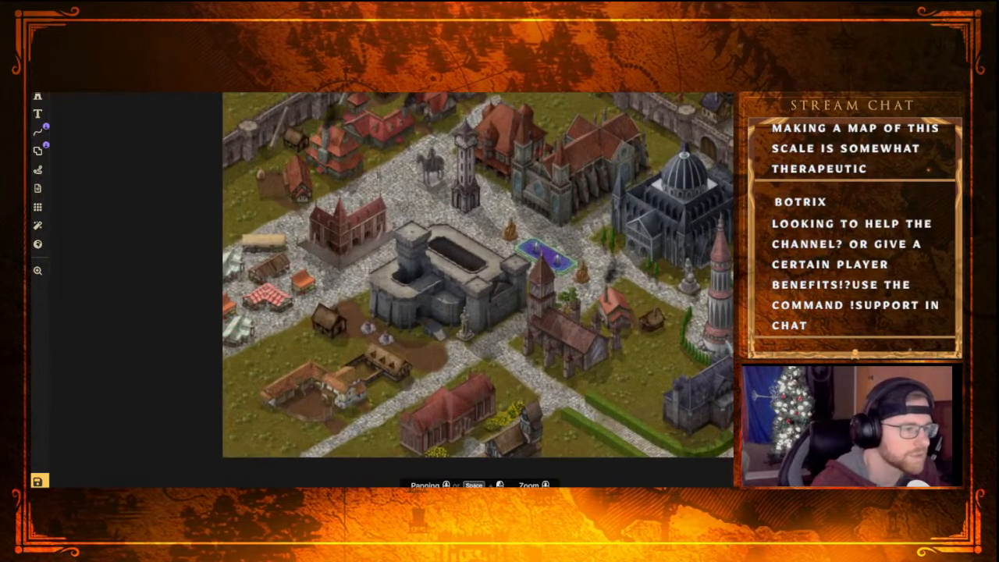
Raise the tiered red-roofed house to layer 3, and check the layer of the neighbouring house with the dirt yard
{"action": "scroll", "coordinate": [390, 191], "scroll_direction": "up", "scroll_amount": 3}
{"action": "scroll", "coordinate": [362, 205], "scroll_direction": "up", "scroll_amount": 2}
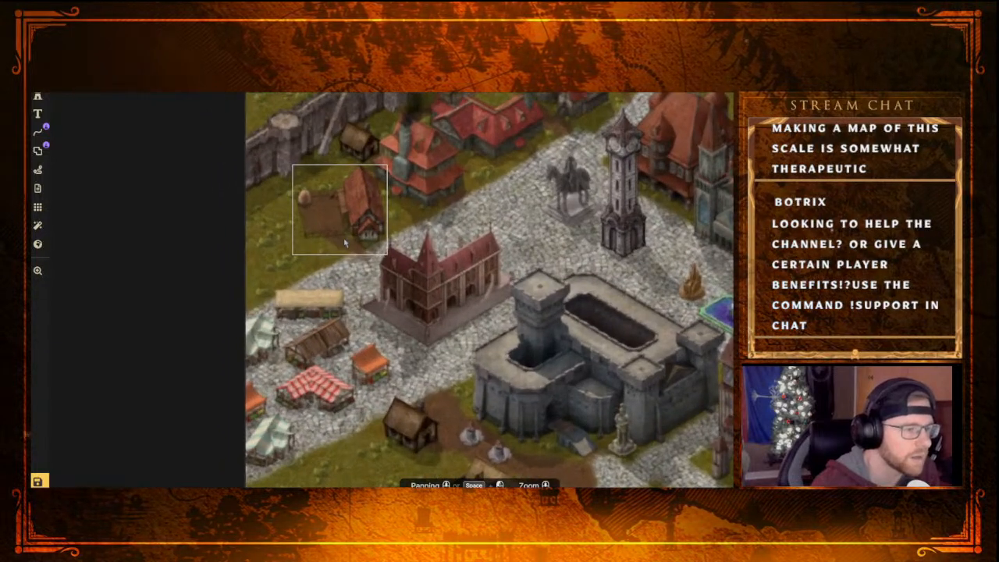
{"action": "left_click", "coordinate": [414, 166]}
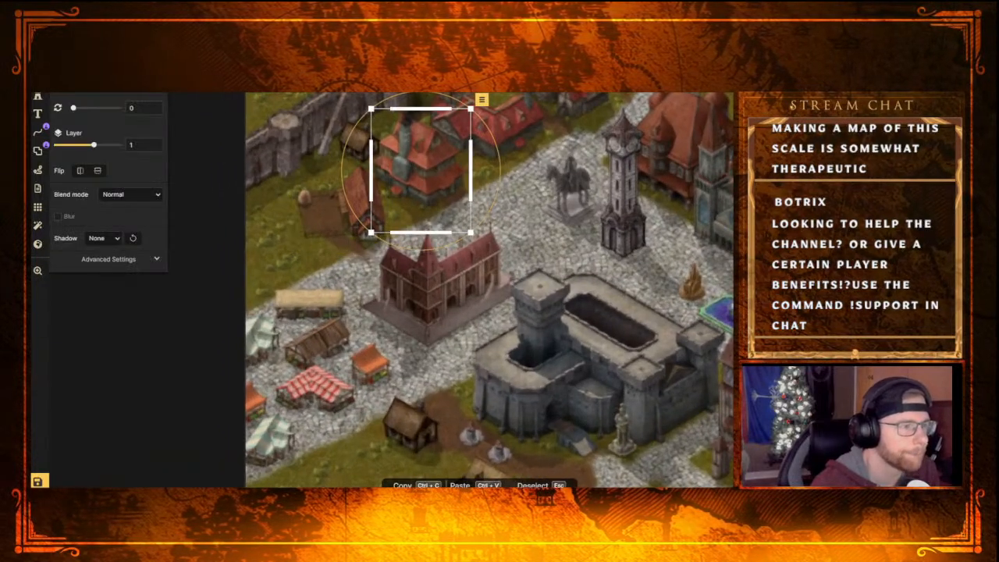
{"action": "key", "text": "Page_Up"}
{"action": "key", "text": "Page_Up"}
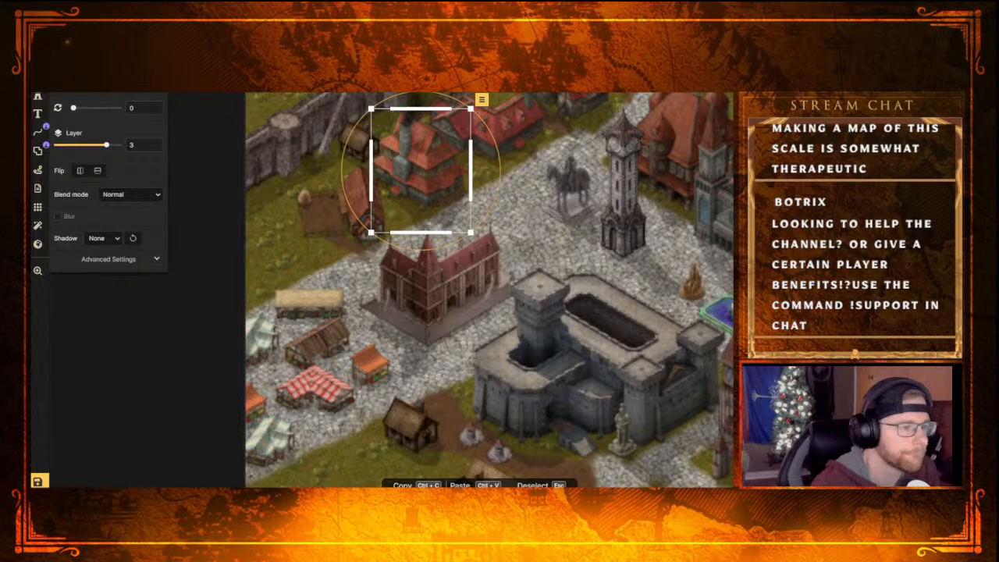
{"action": "left_click", "coordinate": [344, 212]}
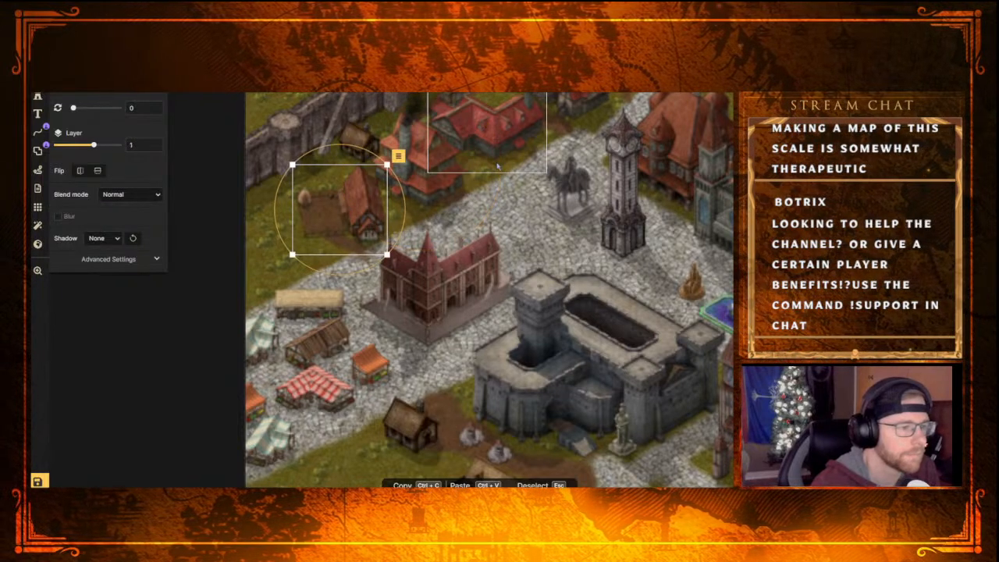
Try the wall tower above the small hut on layer 3, and return it to layer 4
{"action": "middle_click_drag", "start_coordinate": [530, 138], "coordinate": [438, 271]}
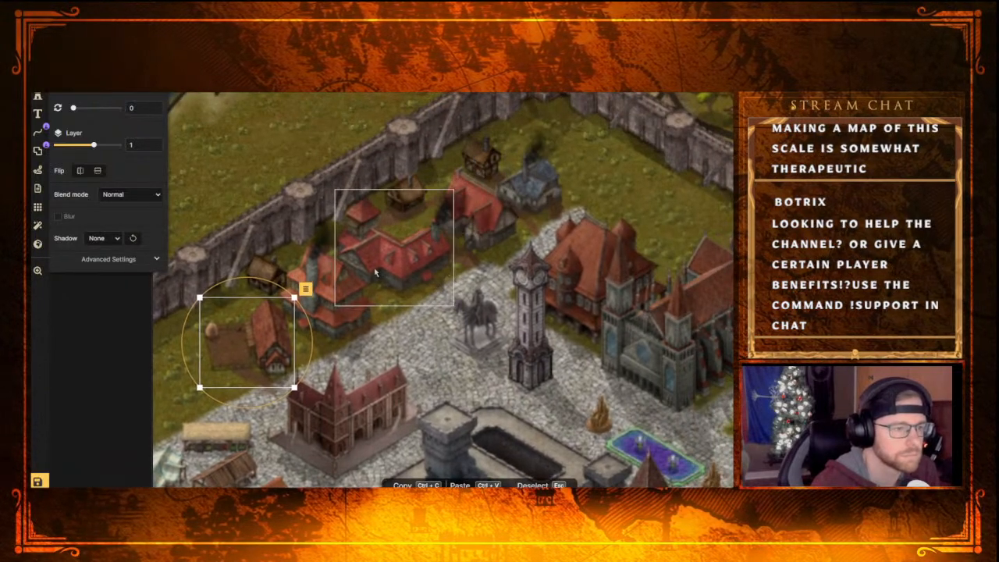
{"action": "left_click", "coordinate": [403, 147]}
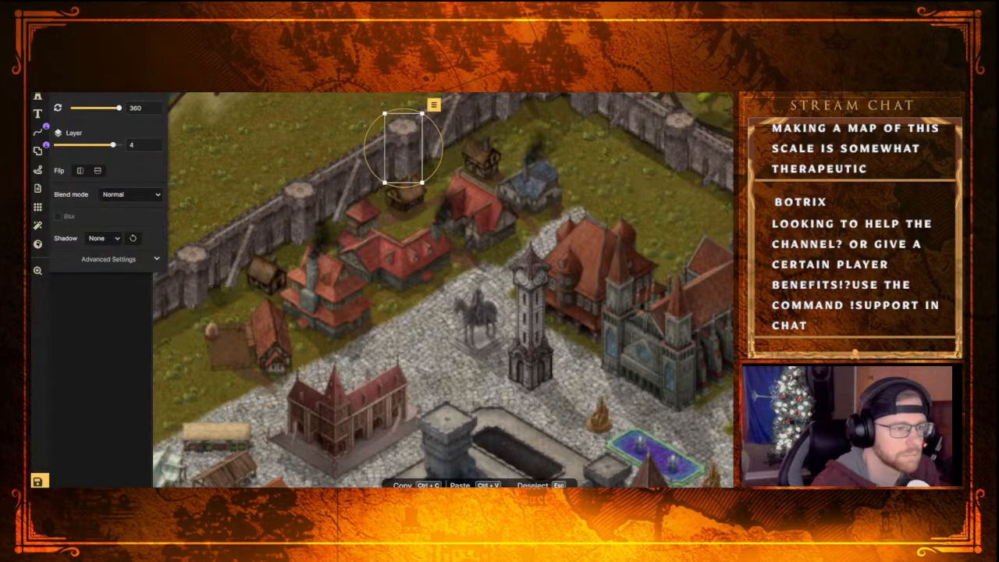
{"action": "key", "text": "Page_Down"}
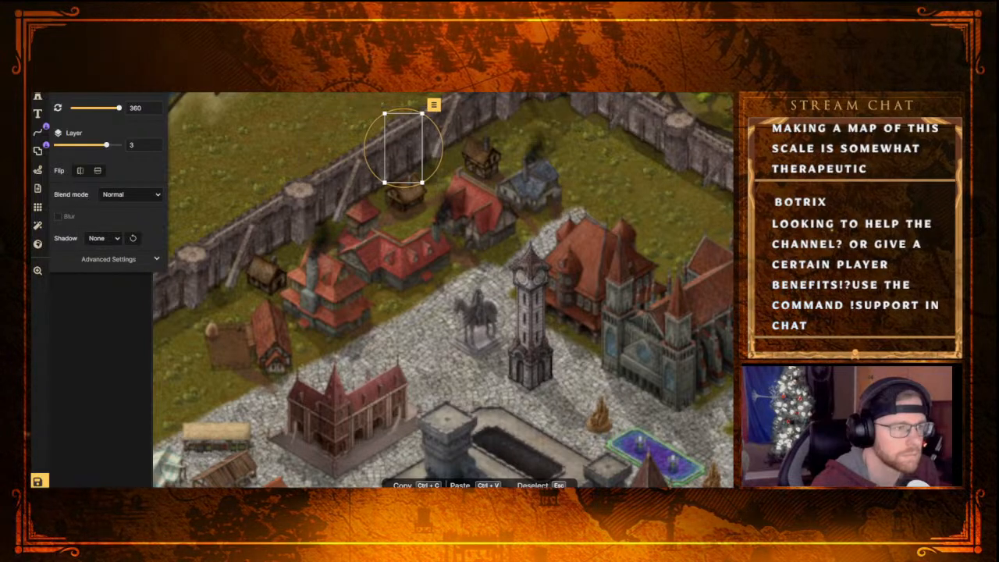
{"action": "key", "text": "Page_Up"}
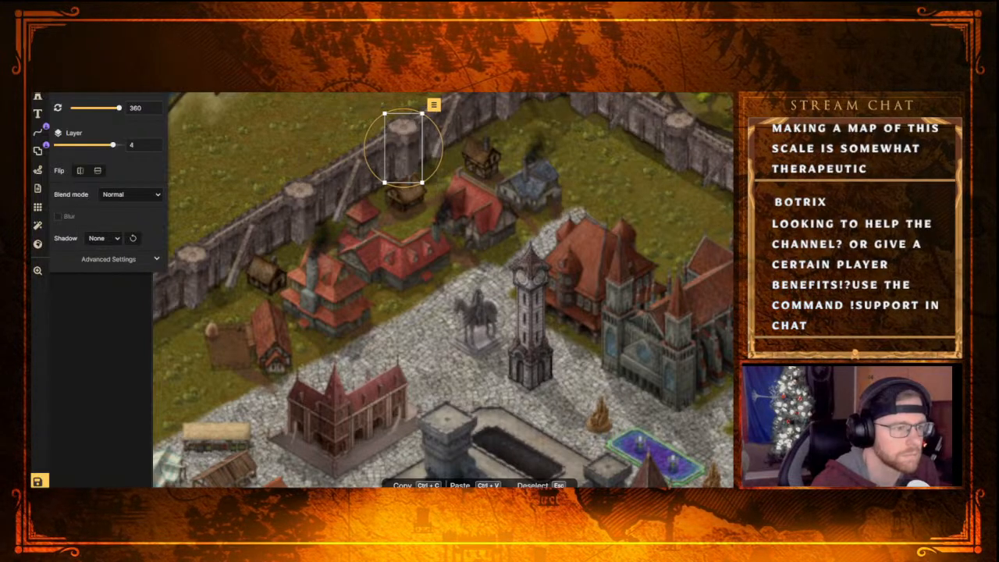
Try the small hut below the wall tower on layer 5, and return it to layer 4
{"action": "left_click", "coordinate": [405, 196]}
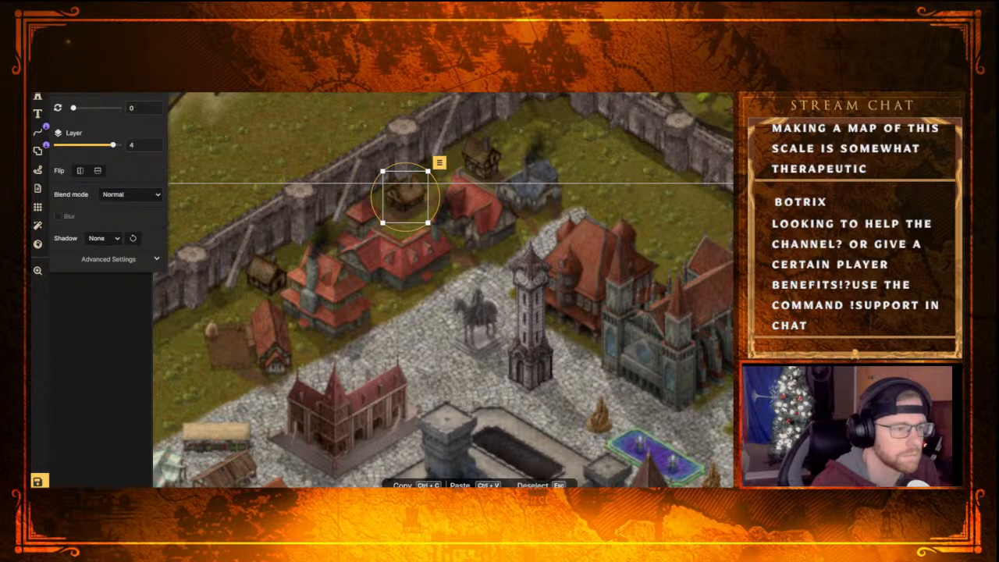
{"action": "key", "text": "Page_Up"}
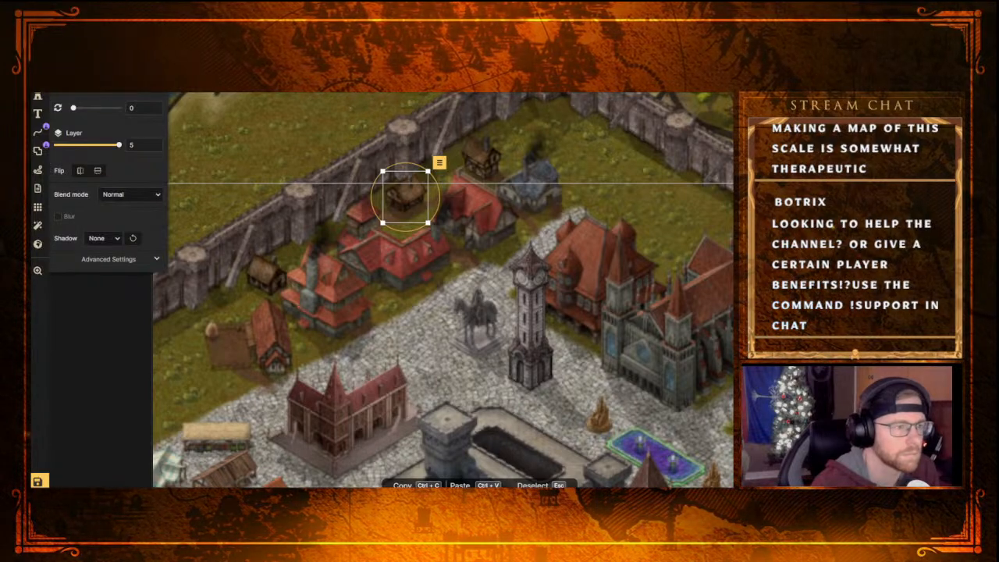
{"action": "key", "text": "Page_Down"}
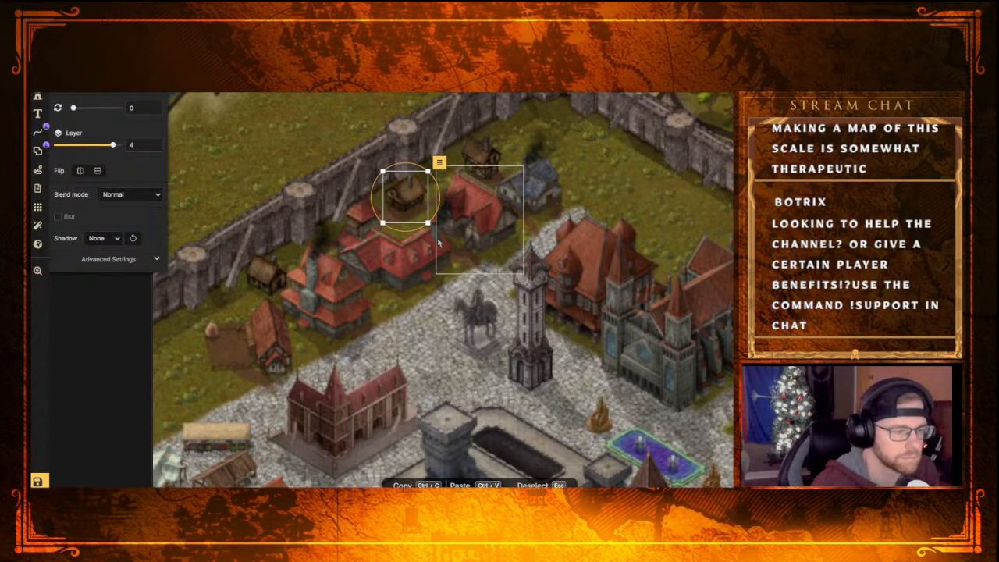
{"action": "key", "text": "Escape"}
Examine the walled district, the riverside quarter and the clifftop district across the bridge for gaps and overlapping buildings
{"action": "scroll", "coordinate": [406, 250], "scroll_direction": "down", "scroll_amount": 3}
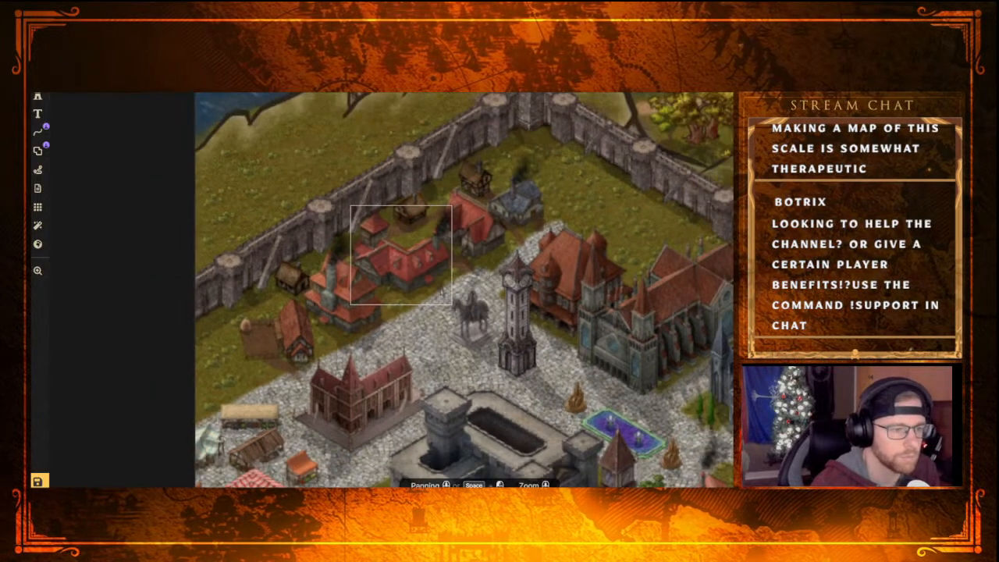
{"action": "scroll", "coordinate": [443, 295], "scroll_direction": "down", "scroll_amount": 2}
{"action": "middle_click_drag", "start_coordinate": [490, 339], "coordinate": [249, 222]}
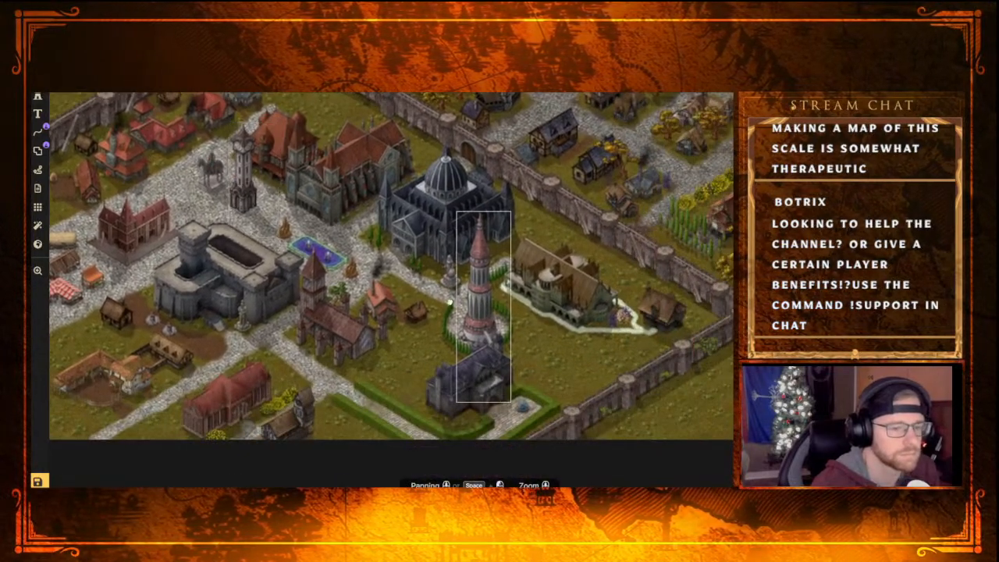
{"action": "middle_click_drag", "start_coordinate": [457, 318], "coordinate": [437, 244]}
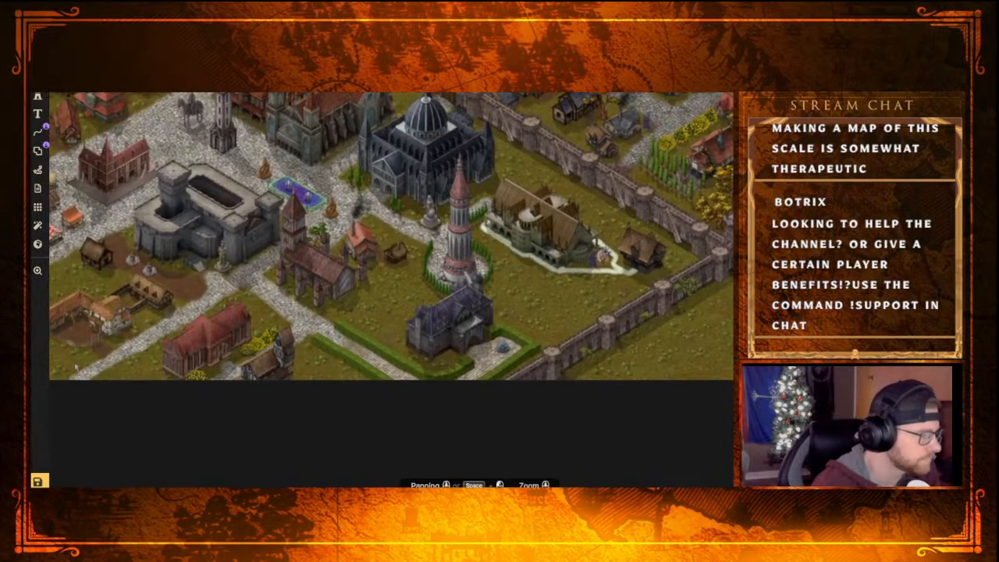
{"action": "middle_click_drag", "start_coordinate": [235, 284], "coordinate": [355, 304]}
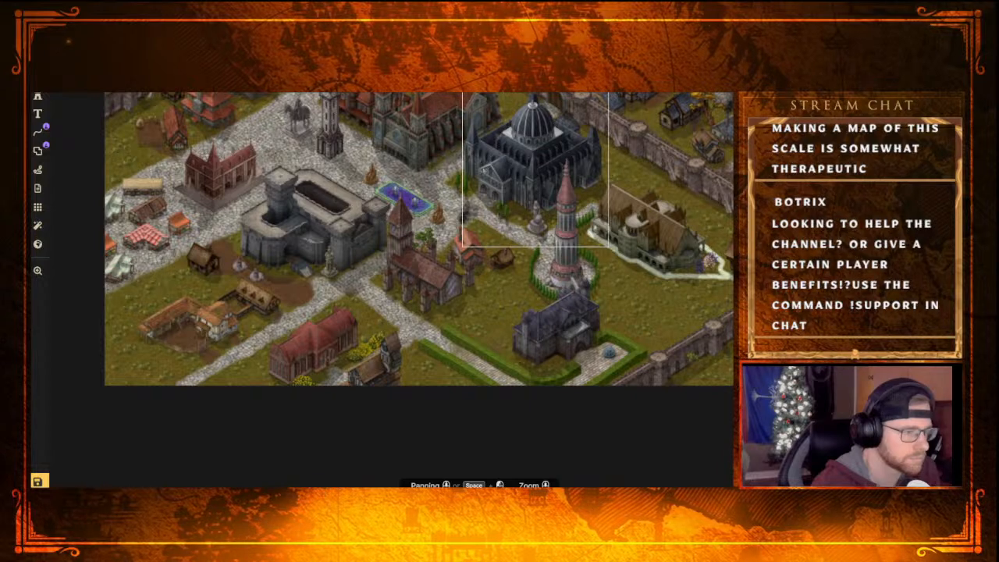
{"action": "middle_click_drag", "start_coordinate": [438, 170], "coordinate": [255, 315]}
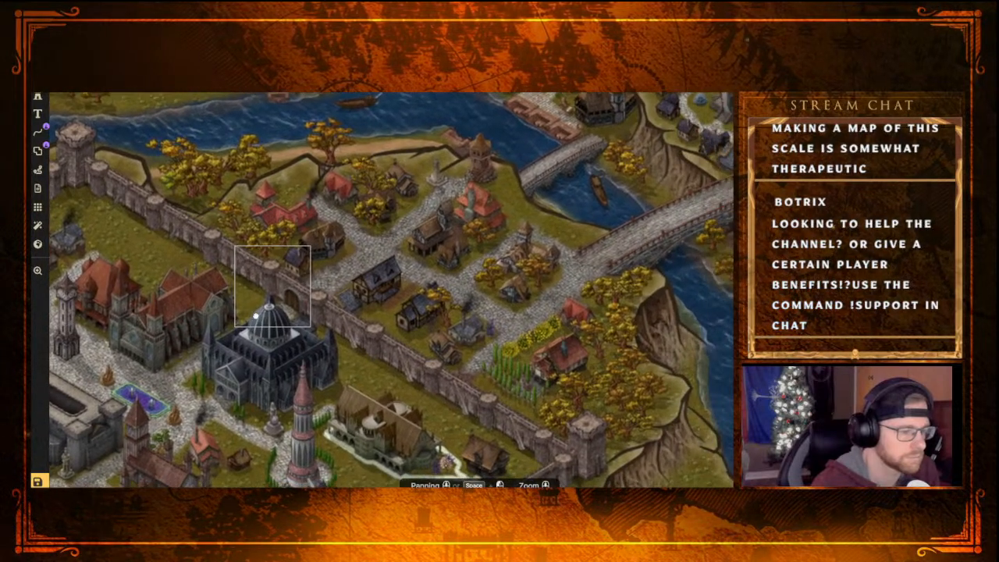
{"action": "middle_click_drag", "start_coordinate": [462, 382], "coordinate": [367, 286]}
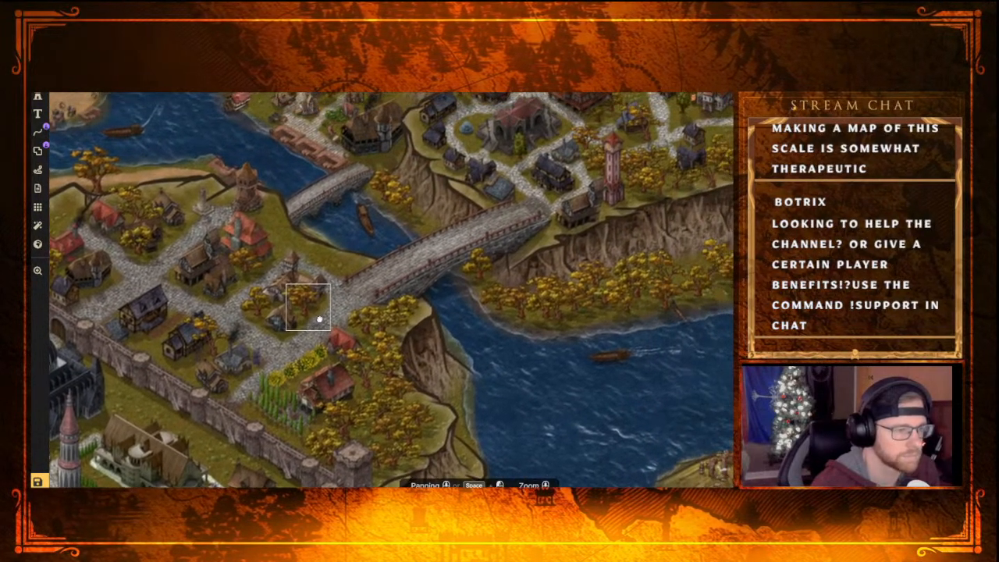
{"action": "middle_click_drag", "start_coordinate": [387, 250], "coordinate": [318, 313]}
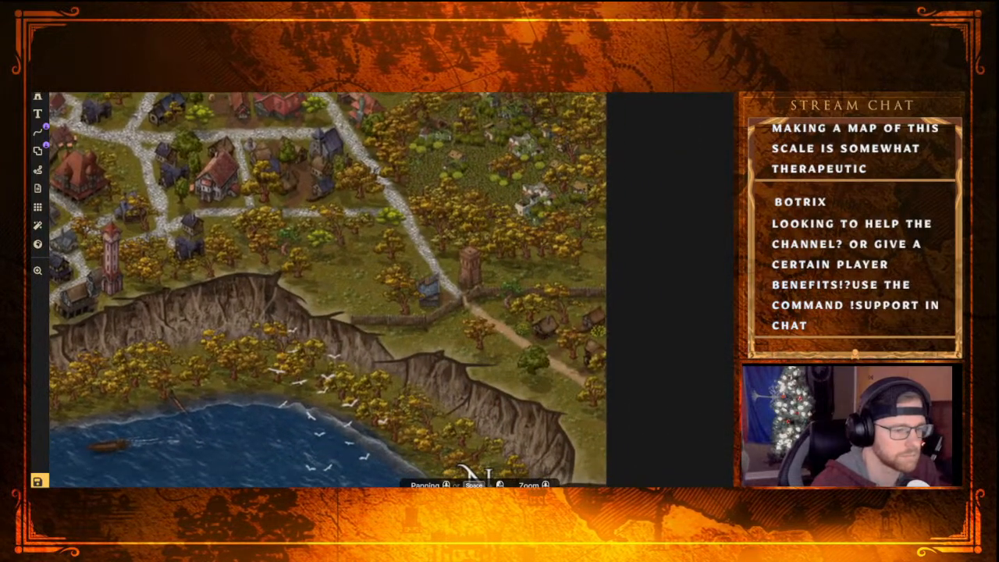
{"action": "middle_click_drag", "start_coordinate": [277, 294], "coordinate": [304, 310]}
{"action": "mouse_move", "coordinate": [386, 305]}
{"action": "middle_mouse_down"}
{"action": "mouse_move", "coordinate": [405, 295]}
{"action": "mouse_move", "coordinate": [378, 300]}
{"action": "middle_mouse_up"}
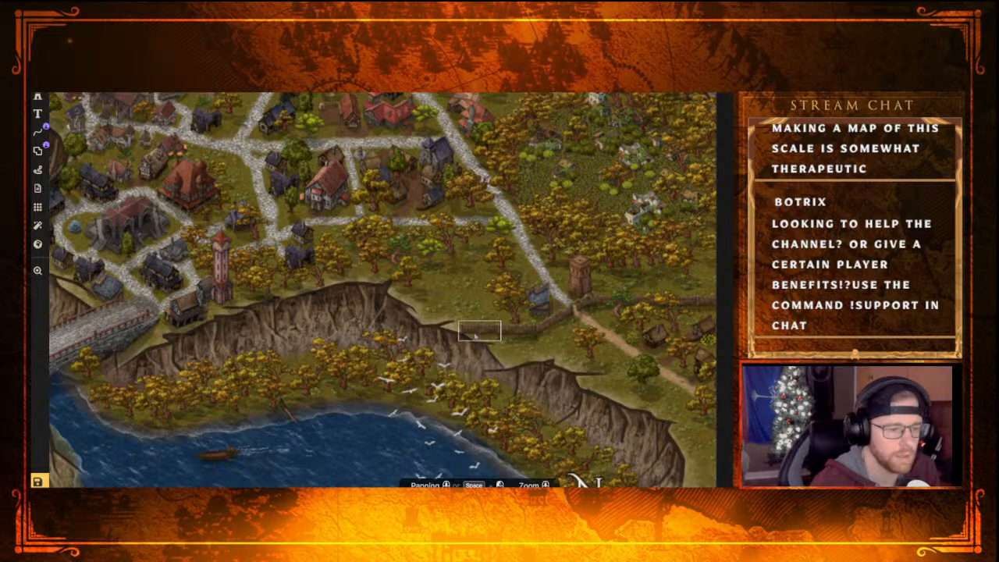
Examine the whole Mossy Rock map, from the eastern town and farmland to the walled city, for remaining empty areas
{"action": "scroll", "coordinate": [385, 296], "scroll_direction": "down", "scroll_amount": 5}
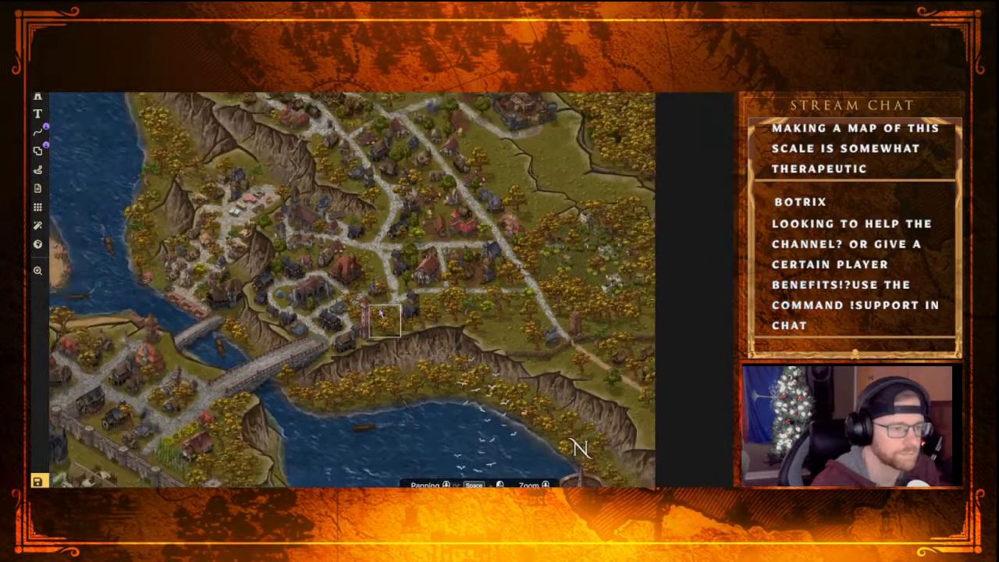
{"action": "scroll", "coordinate": [346, 285], "scroll_direction": "up", "scroll_amount": 4}
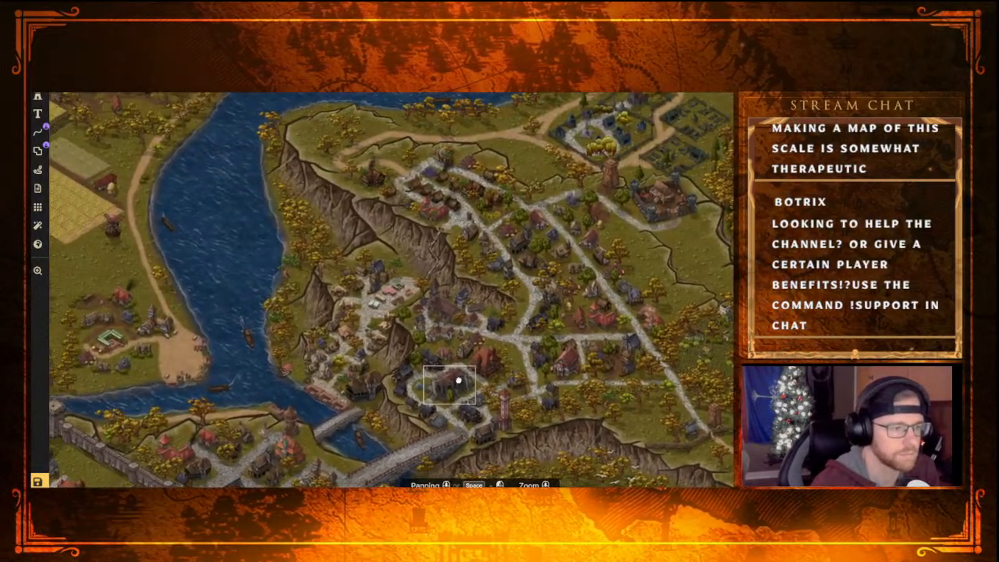
{"action": "middle_click_drag", "start_coordinate": [458, 380], "coordinate": [440, 352]}
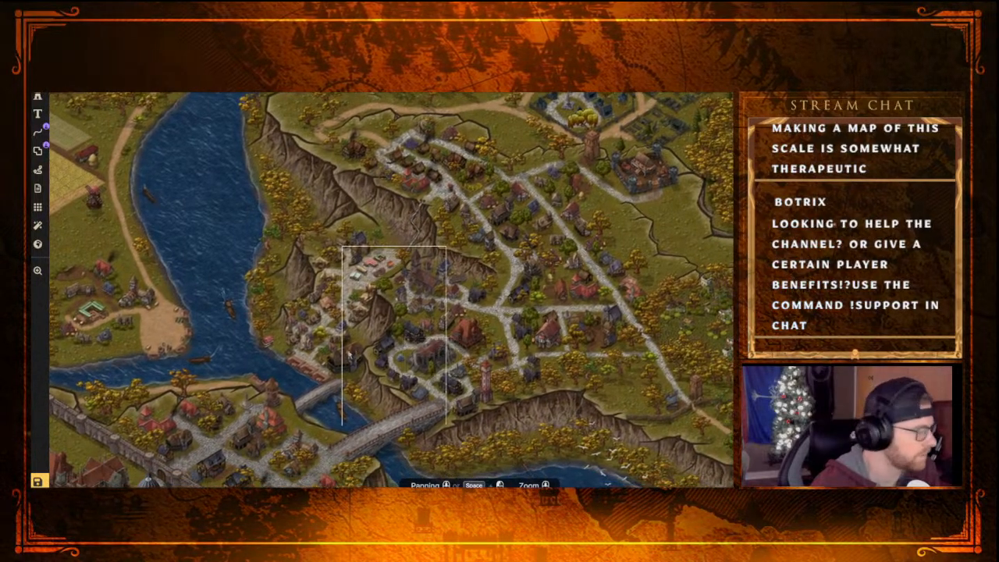
{"action": "scroll", "coordinate": [418, 295], "scroll_direction": "down", "scroll_amount": 3}
{"action": "middle_click_drag", "start_coordinate": [298, 334], "coordinate": [373, 242]}
{"action": "scroll", "coordinate": [373, 242], "scroll_direction": "down", "scroll_amount": 4}
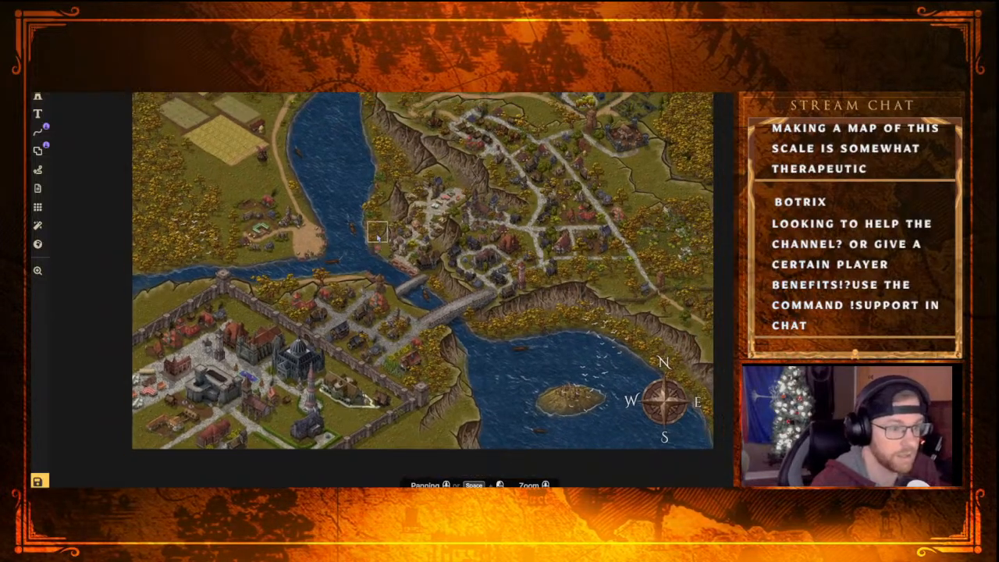
{"action": "middle_click_drag", "start_coordinate": [377, 235], "coordinate": [370, 256]}
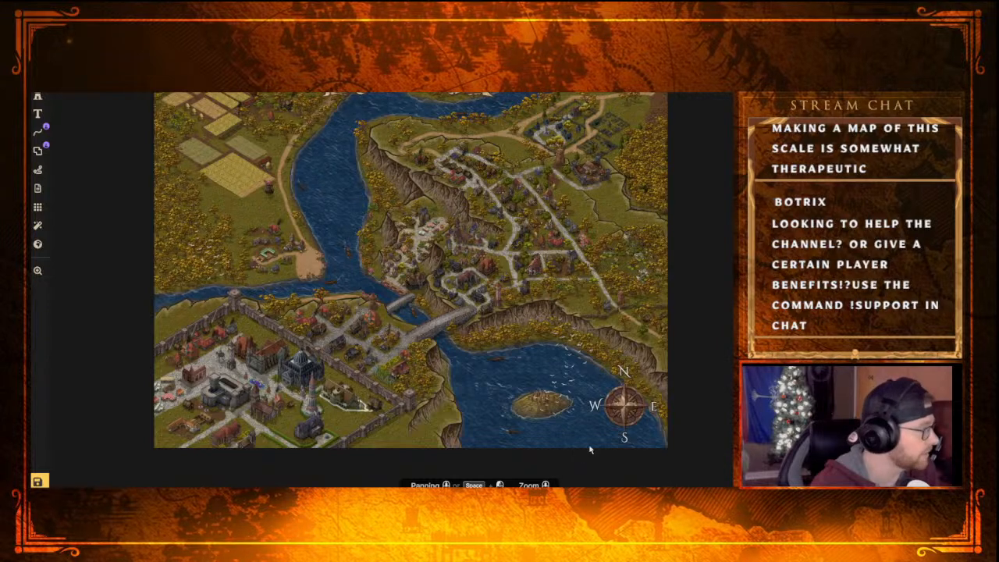
{"action": "middle_click_drag", "start_coordinate": [593, 268], "coordinate": [588, 299]}
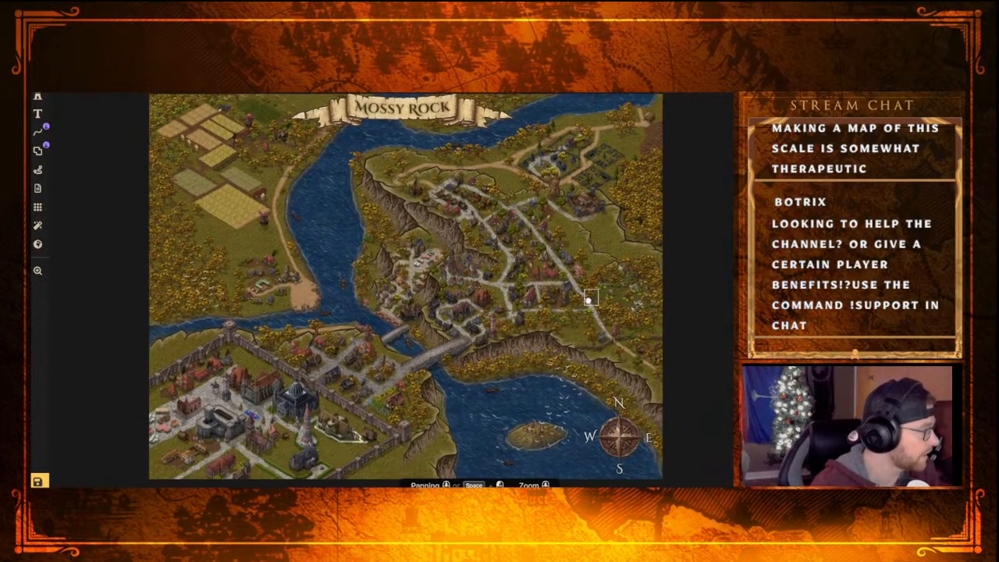
{"action": "scroll", "coordinate": [589, 299], "scroll_direction": "down", "scroll_amount": 2}
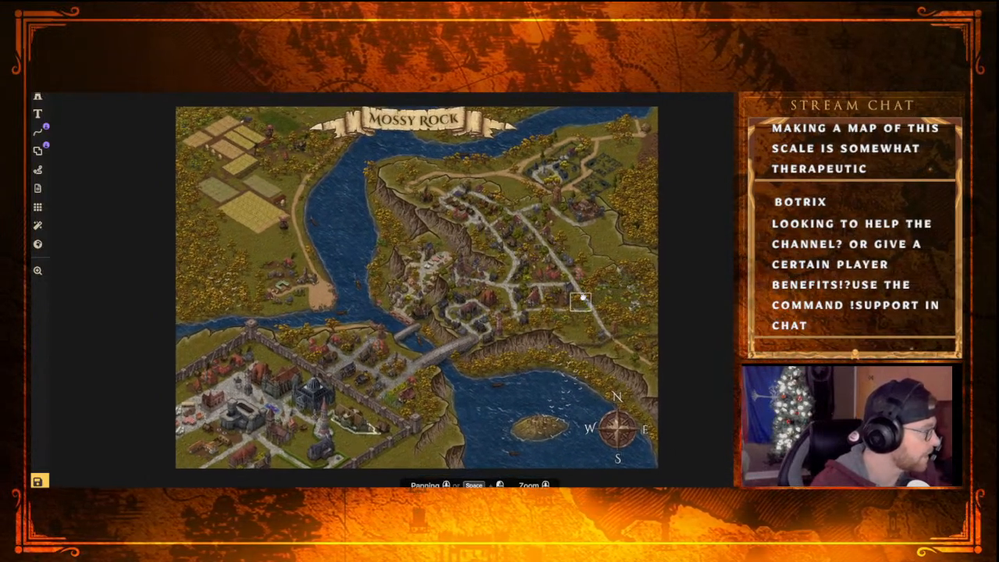
{"action": "middle_click_drag", "start_coordinate": [581, 300], "coordinate": [561, 306]}
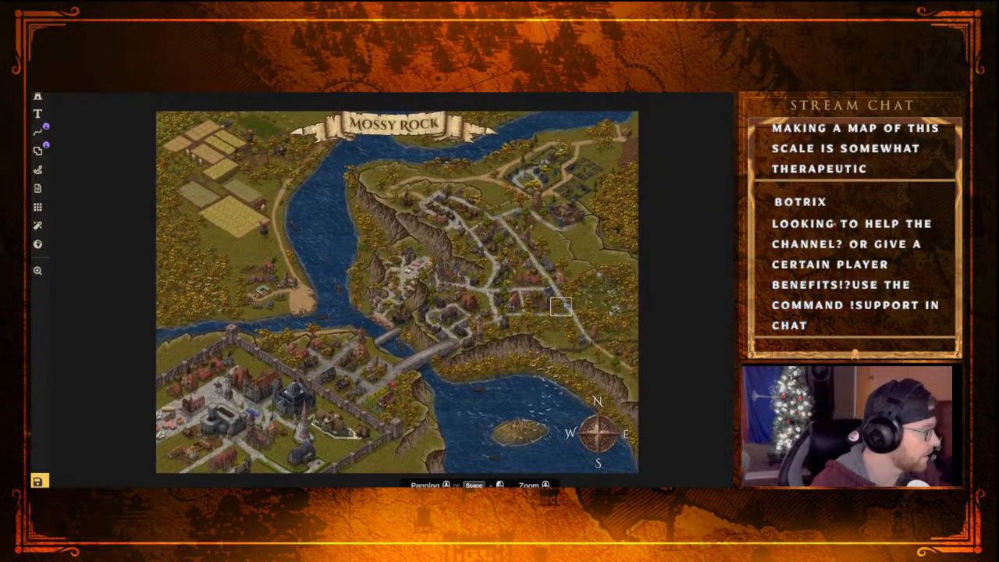
{"action": "scroll", "coordinate": [560, 306], "scroll_direction": "up", "scroll_amount": 1}
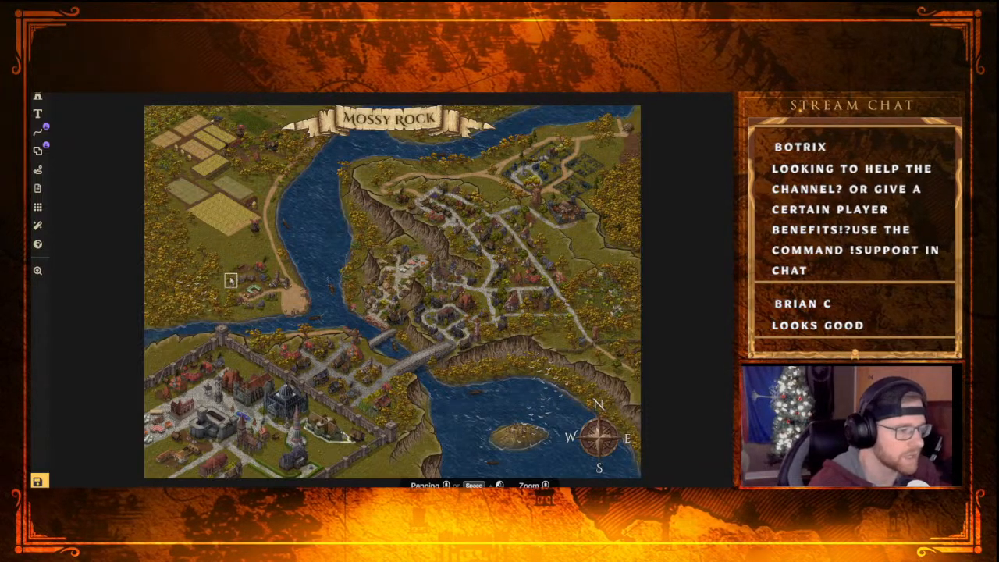
{"action": "scroll", "coordinate": [240, 273], "scroll_direction": "up", "scroll_amount": 3}
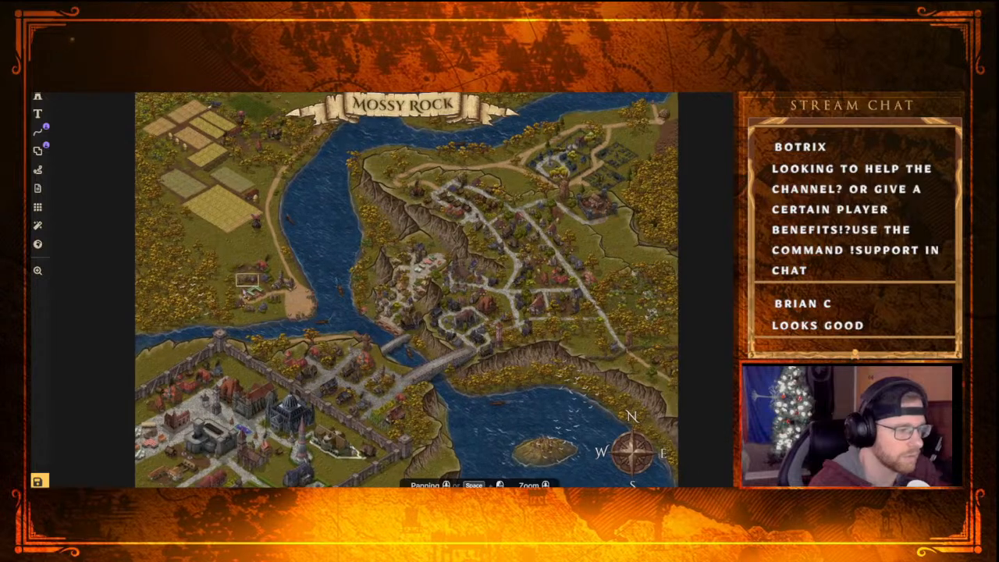
{"action": "scroll", "coordinate": [241, 292], "scroll_direction": "down", "scroll_amount": 1}
{"action": "scroll", "coordinate": [241, 323], "scroll_direction": "down", "scroll_amount": 1}
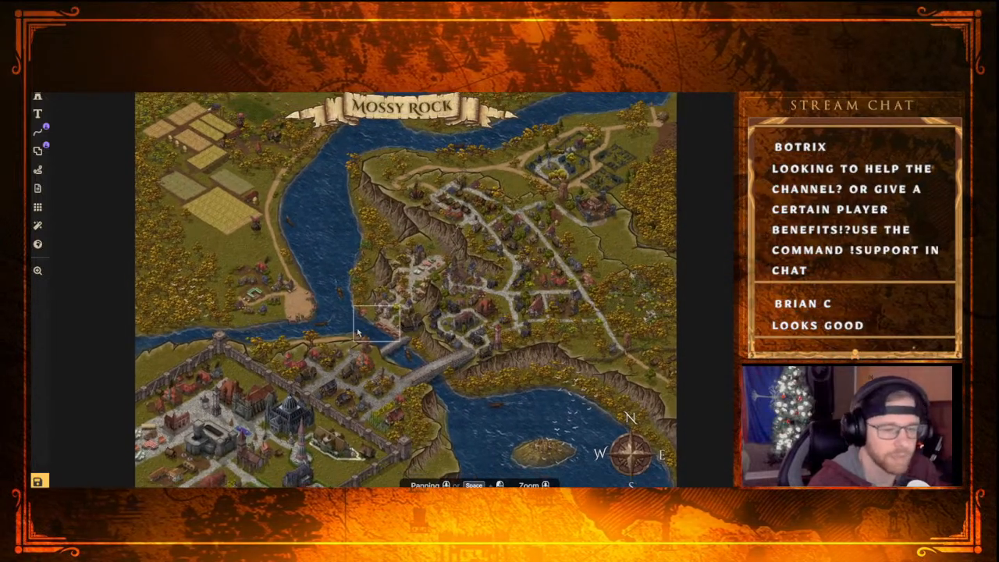
{"action": "scroll", "coordinate": [464, 390], "scroll_direction": "down", "scroll_amount": 2}
{"action": "middle_click_drag", "start_coordinate": [464, 390], "coordinate": [445, 360]}
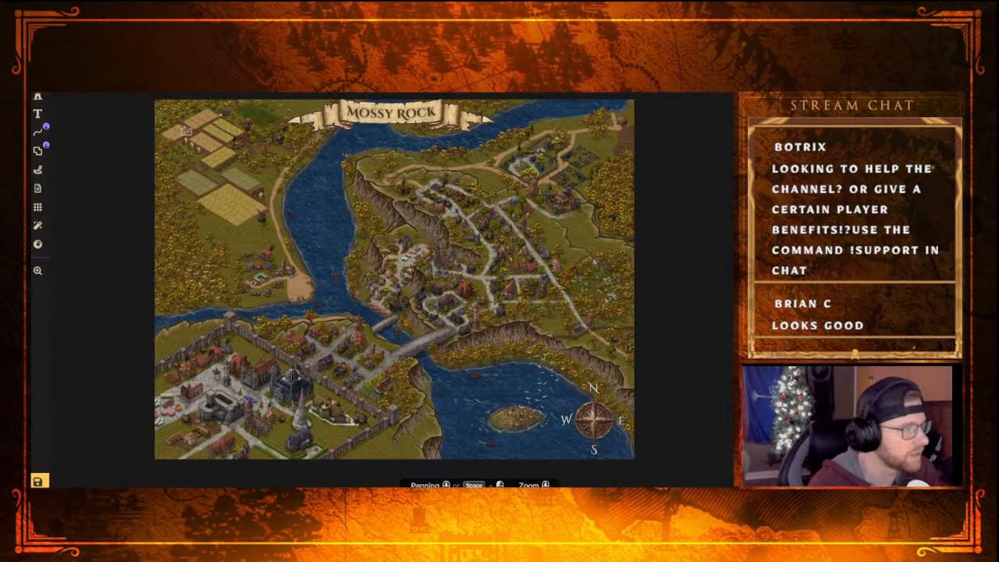
Save the Mossy Rock map and return to the overview of all maps
{"action": "left_click", "coordinate": [38, 480]}
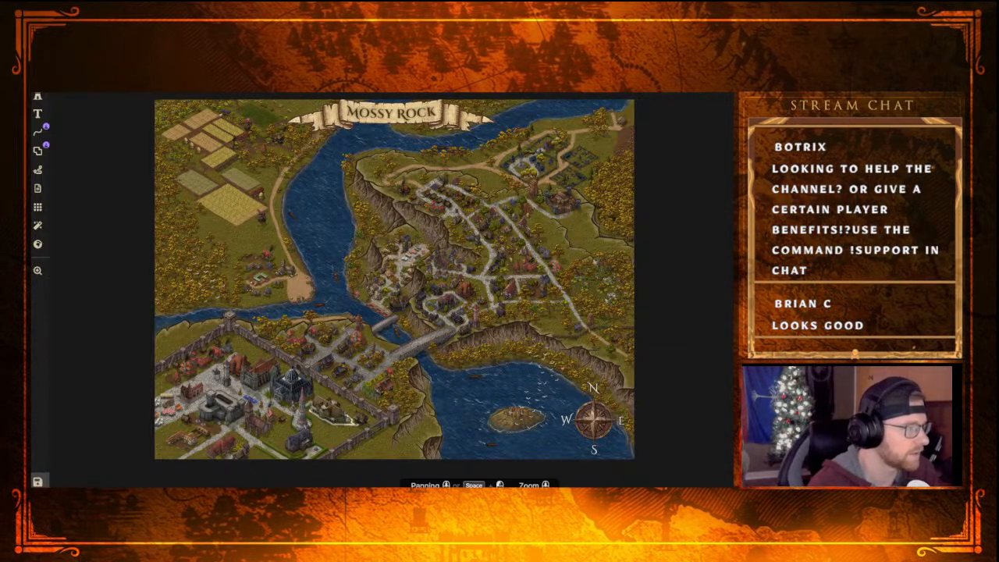
{"action": "left_click", "coordinate": [39, 70]}
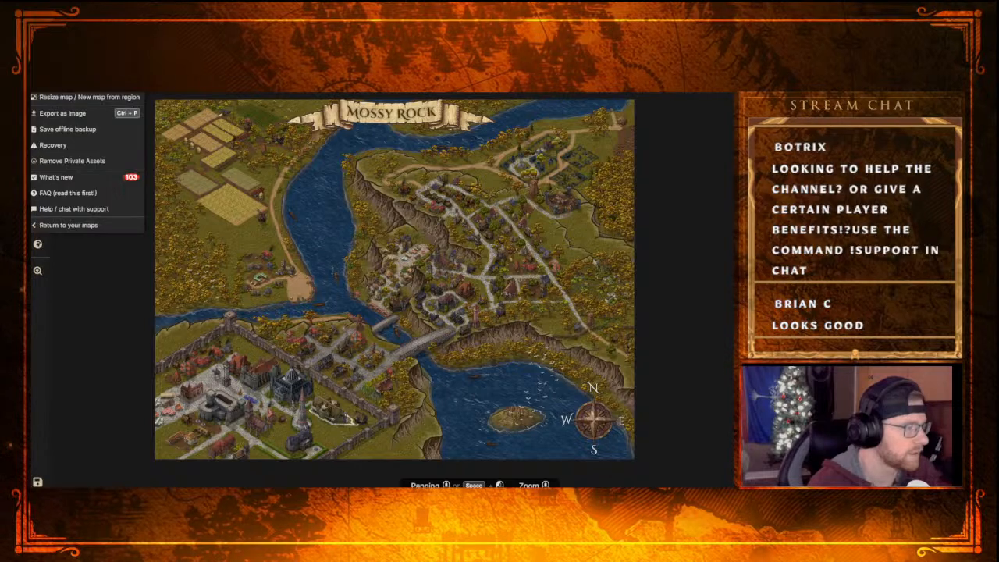
{"action": "left_click", "coordinate": [75, 226]}
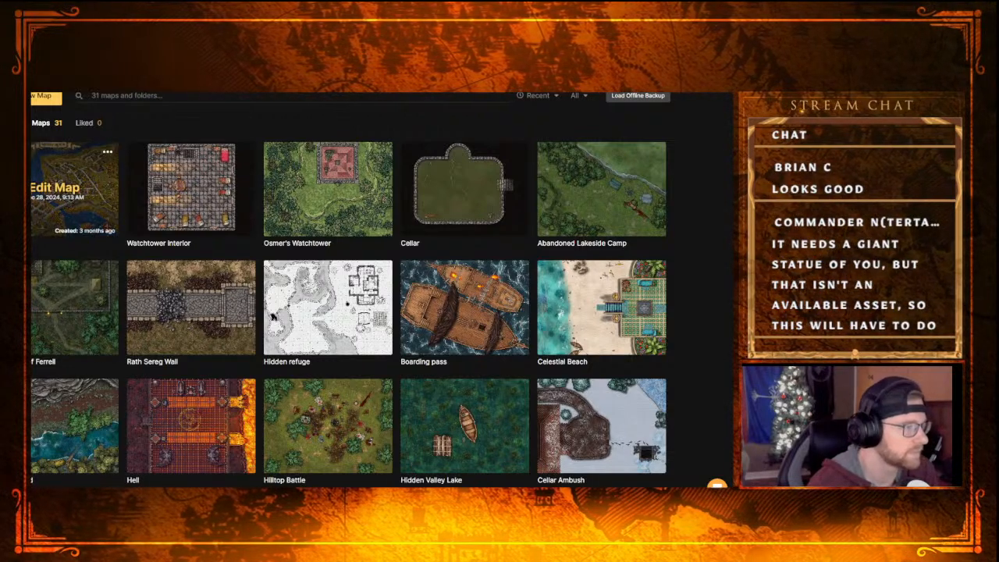
Create a new map in the Fantasy Battlemaps style with Medium (2K) resolution and the Square 40 × 40 tiles aspect ratio
{"action": "left_click", "coordinate": [45, 95]}
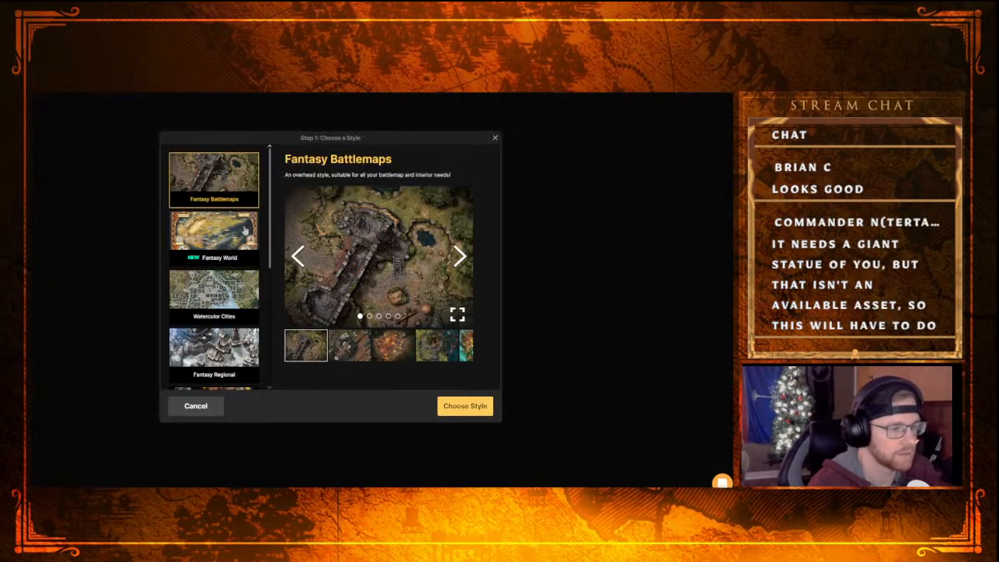
{"action": "scroll", "coordinate": [226, 319], "scroll_direction": "down", "scroll_amount": 6}
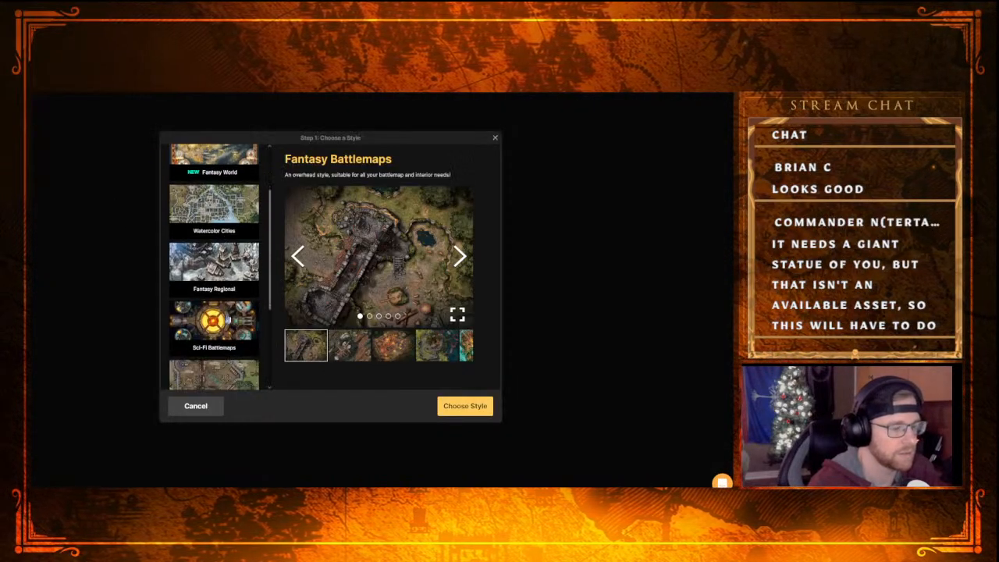
{"action": "scroll", "coordinate": [226, 316], "scroll_direction": "up", "scroll_amount": 6}
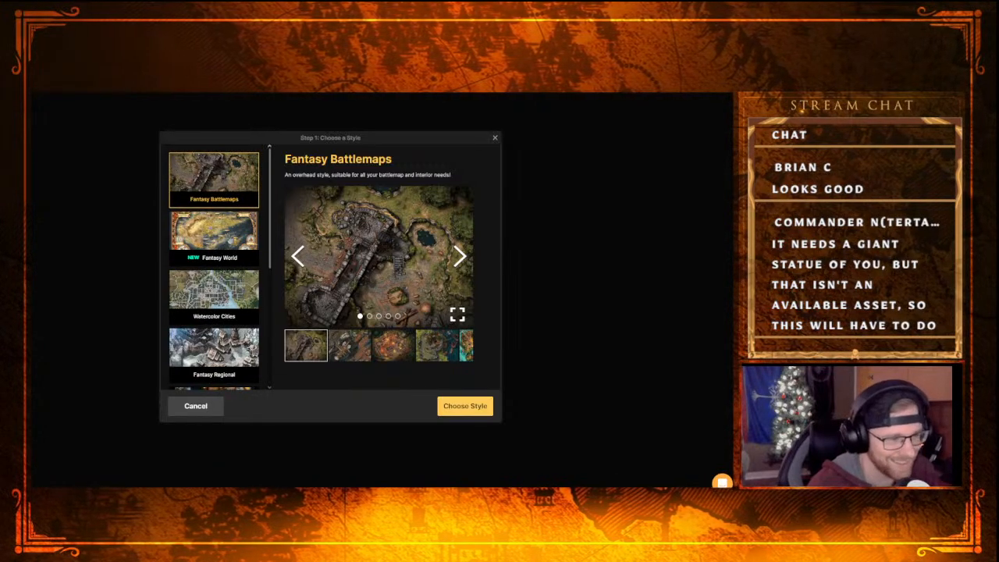
{"action": "left_click", "coordinate": [459, 405]}
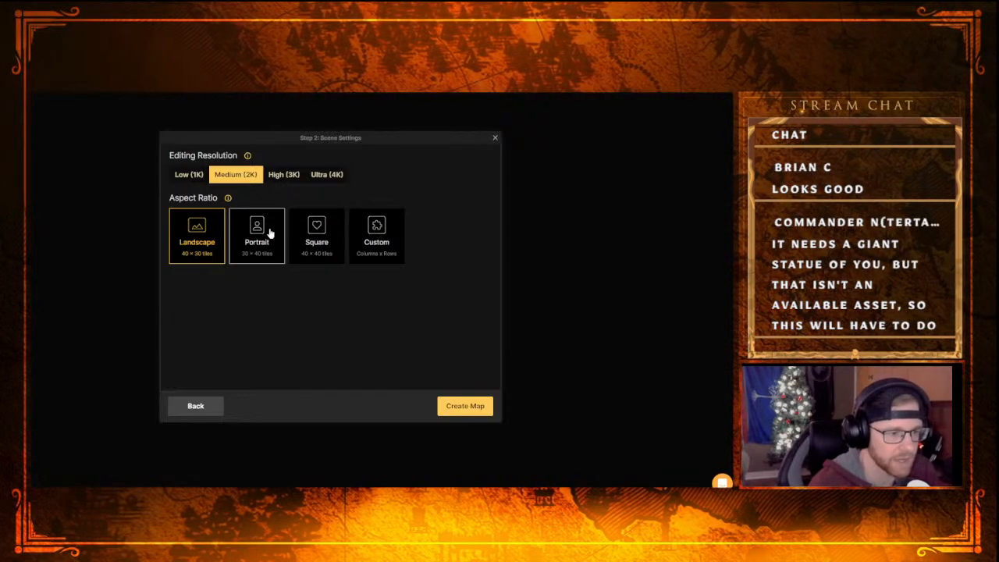
{"action": "left_click", "coordinate": [308, 250]}
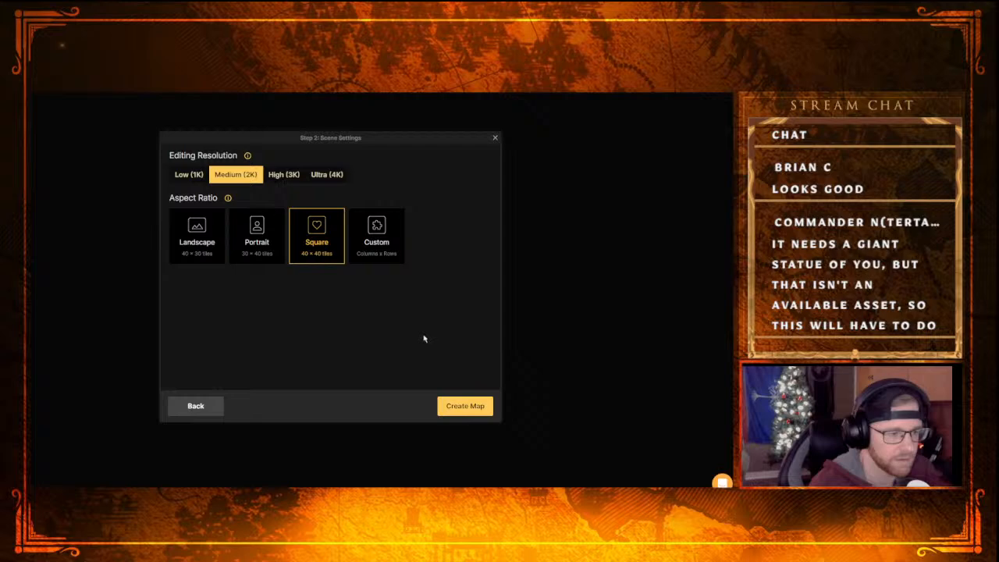
{"action": "left_click", "coordinate": [463, 408]}
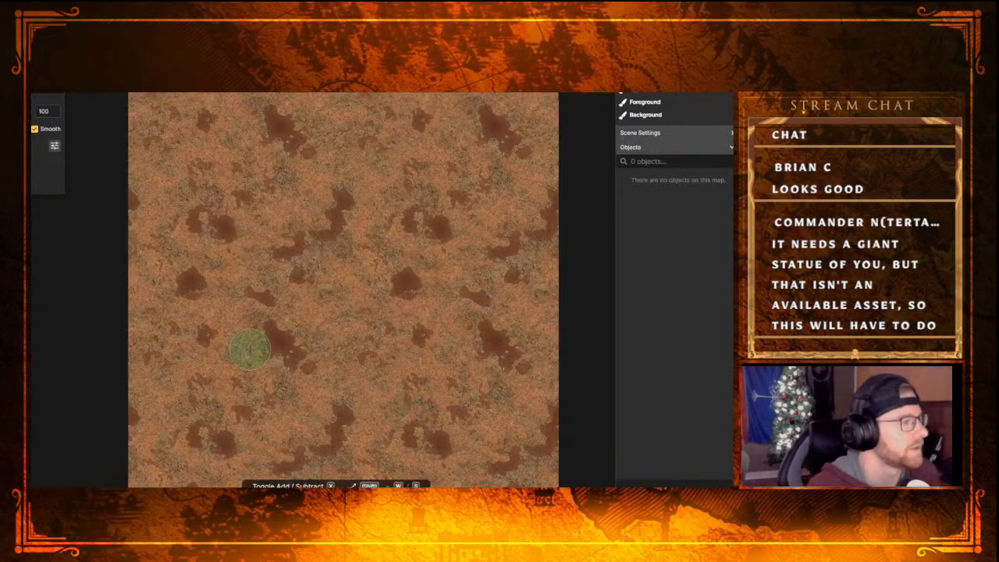
Choose the large castle floor plan stamp from the Castle: Royal Quarters group and place it on the map
{"action": "key", "text": "d"}
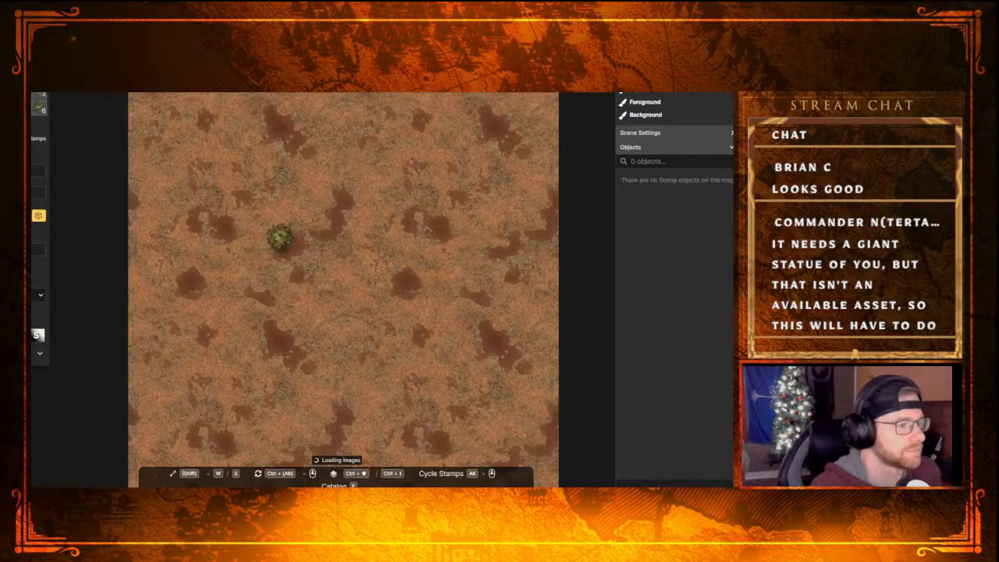
{"action": "left_click", "coordinate": [35, 249]}
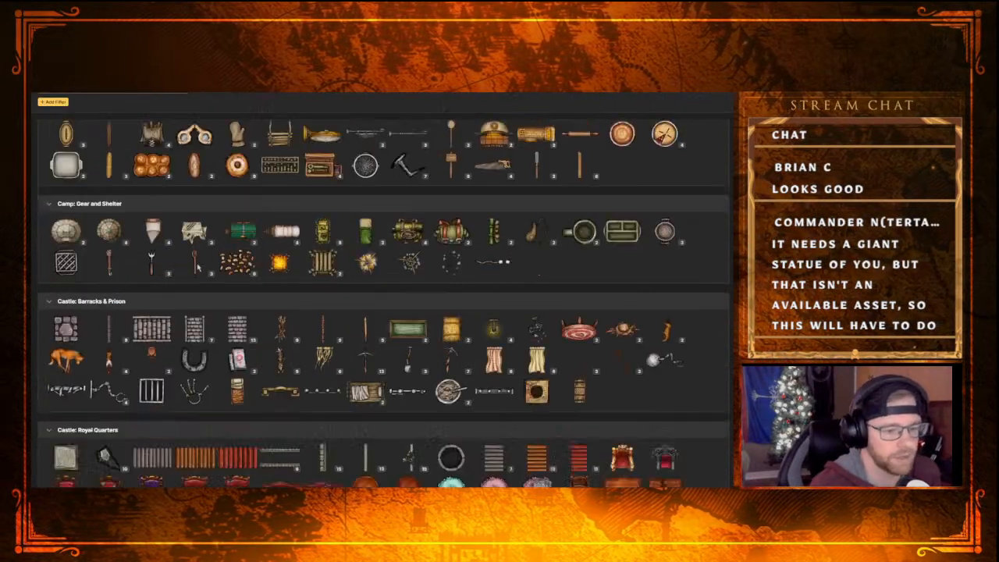
{"action": "scroll", "coordinate": [198, 266], "scroll_direction": "down", "scroll_amount": 5}
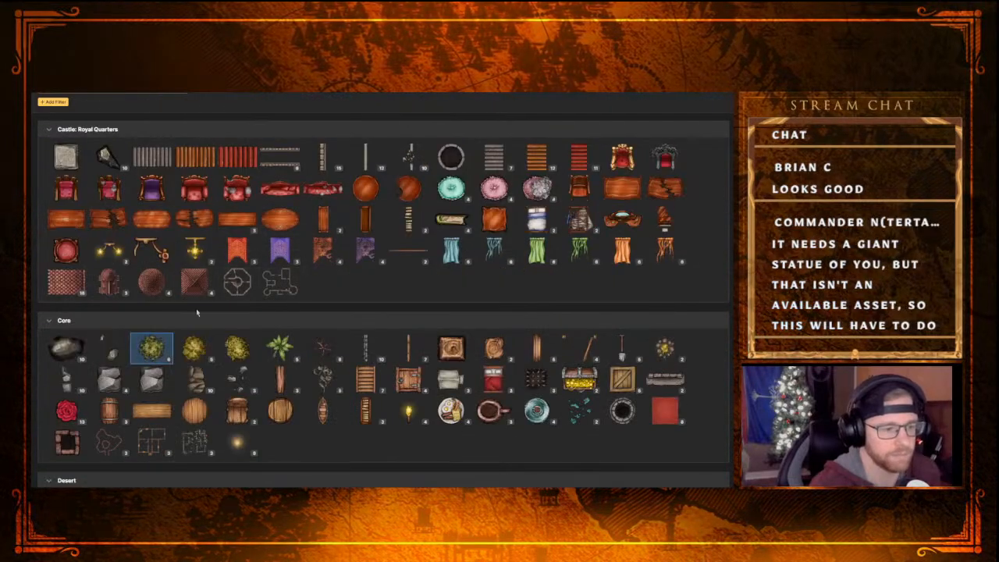
{"action": "left_click", "coordinate": [283, 293]}
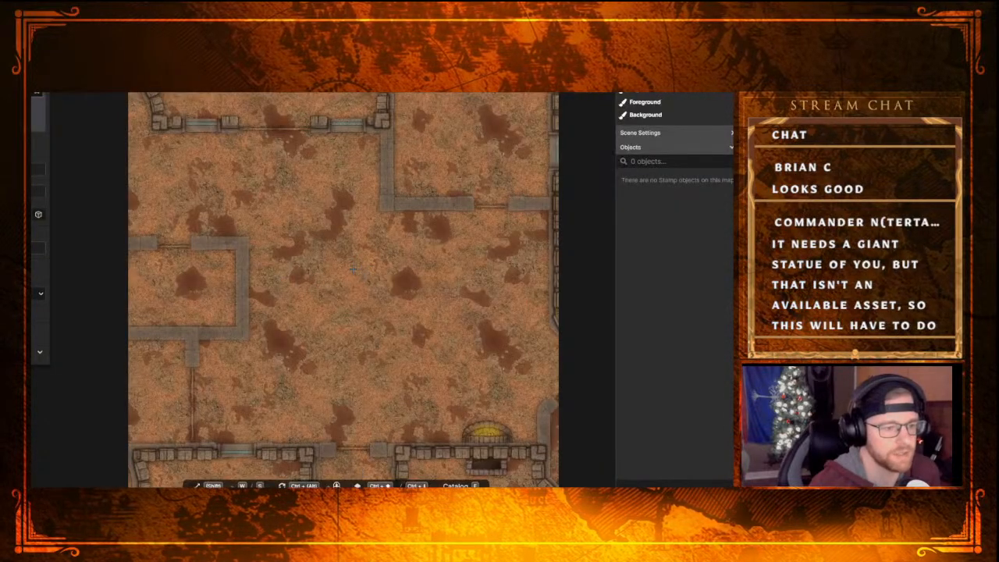
{"action": "scroll", "coordinate": [376, 231], "scroll_direction": "down", "scroll_amount": 5}
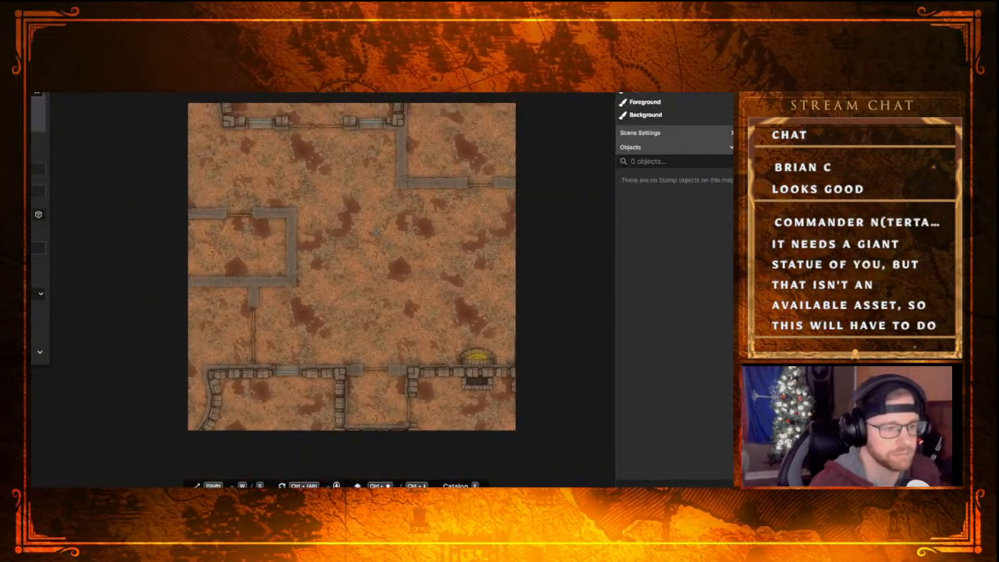
{"action": "scroll", "coordinate": [376, 231], "scroll_direction": "up", "scroll_amount": 1}
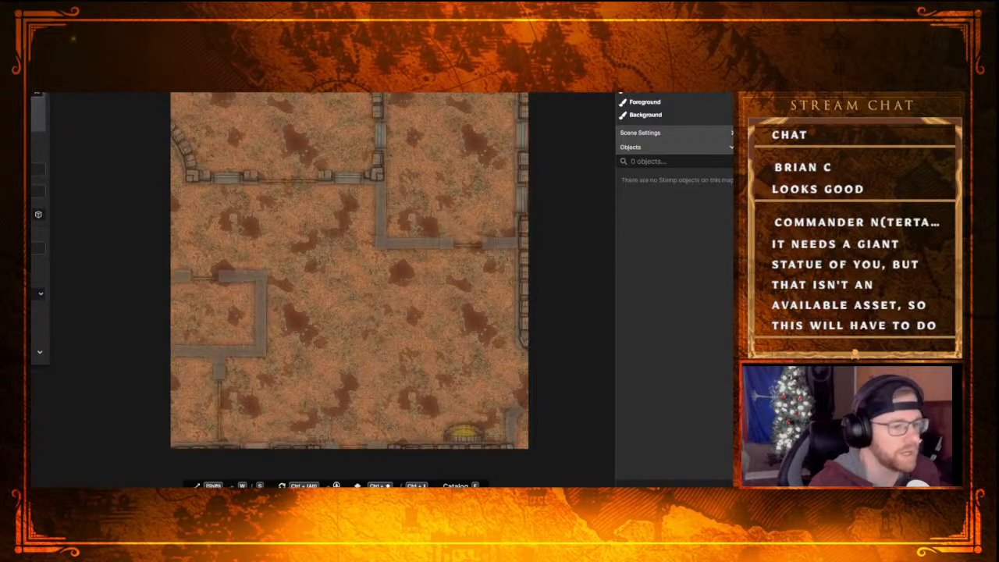
{"action": "left_click", "coordinate": [393, 248]}
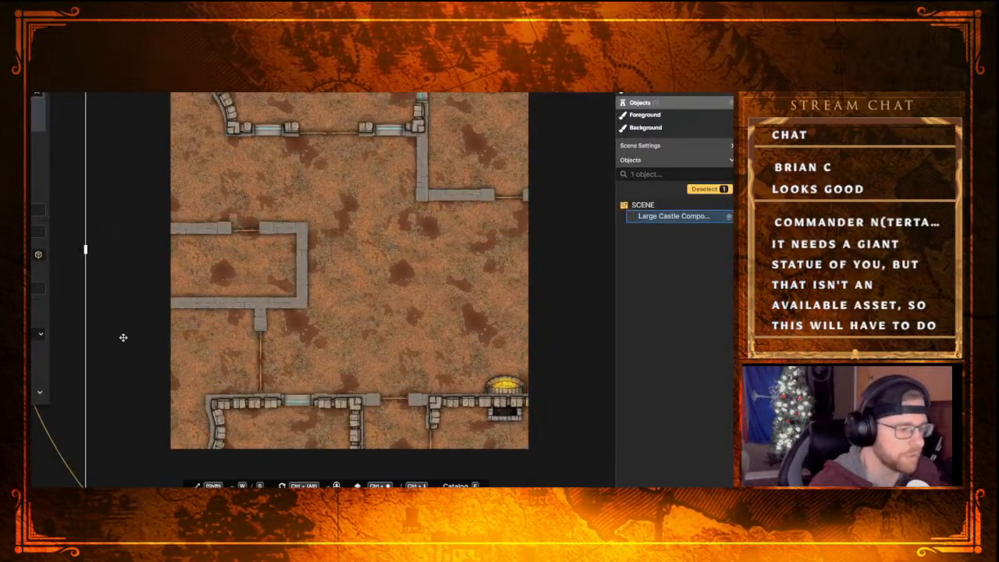
Scale down the castle floor plan and position it so that all its walls and towers fit within the map's borders
{"action": "left_click_drag", "start_coordinate": [86, 248], "coordinate": [220, 253]}
{"action": "left_click_drag", "start_coordinate": [449, 296], "coordinate": [316, 263]}
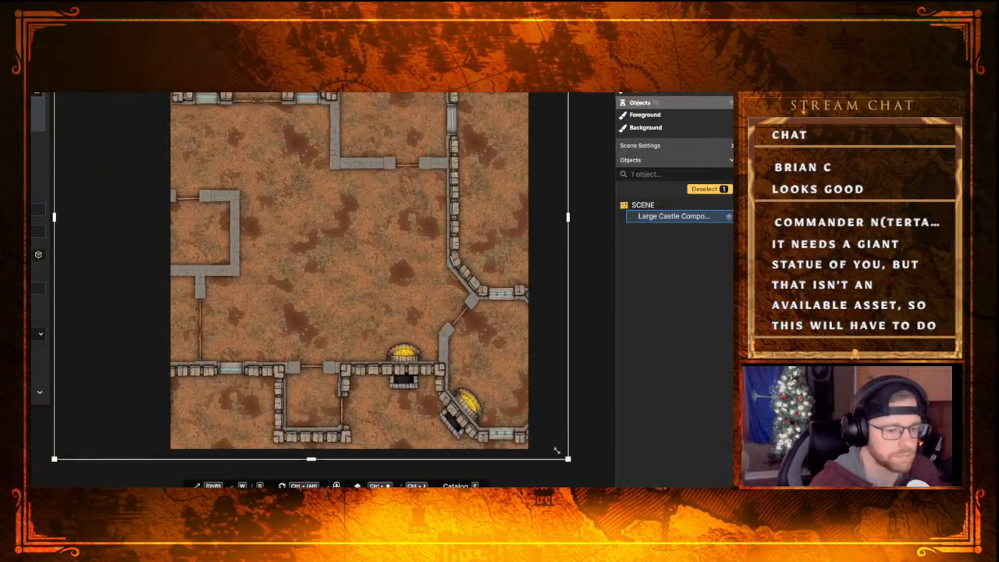
{"action": "left_click_drag", "start_coordinate": [568, 459], "coordinate": [400, 301]}
{"action": "left_click_drag", "start_coordinate": [321, 259], "coordinate": [368, 319]}
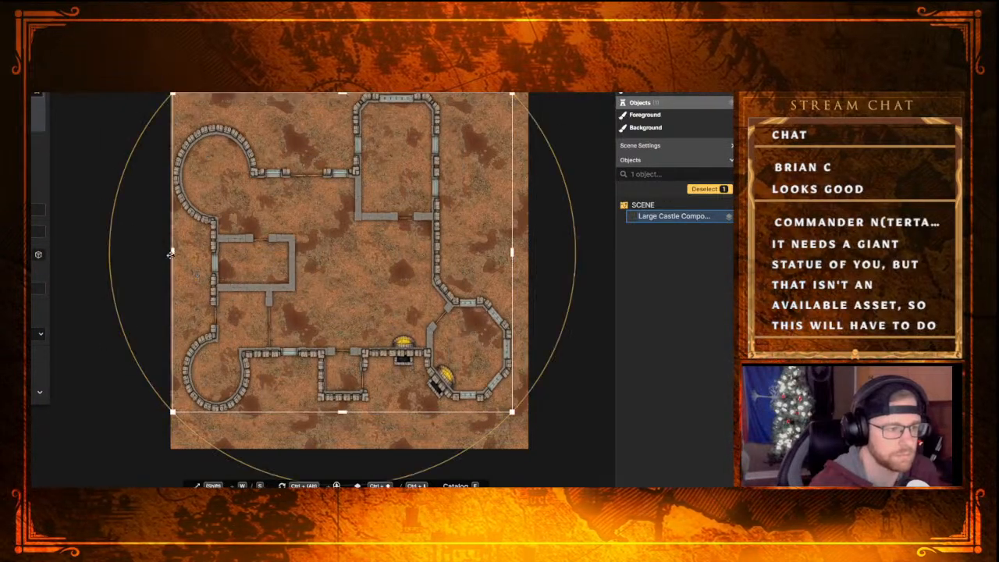
{"action": "left_click_drag", "start_coordinate": [170, 253], "coordinate": [97, 249]}
{"action": "left_click_drag", "start_coordinate": [261, 253], "coordinate": [287, 256]}
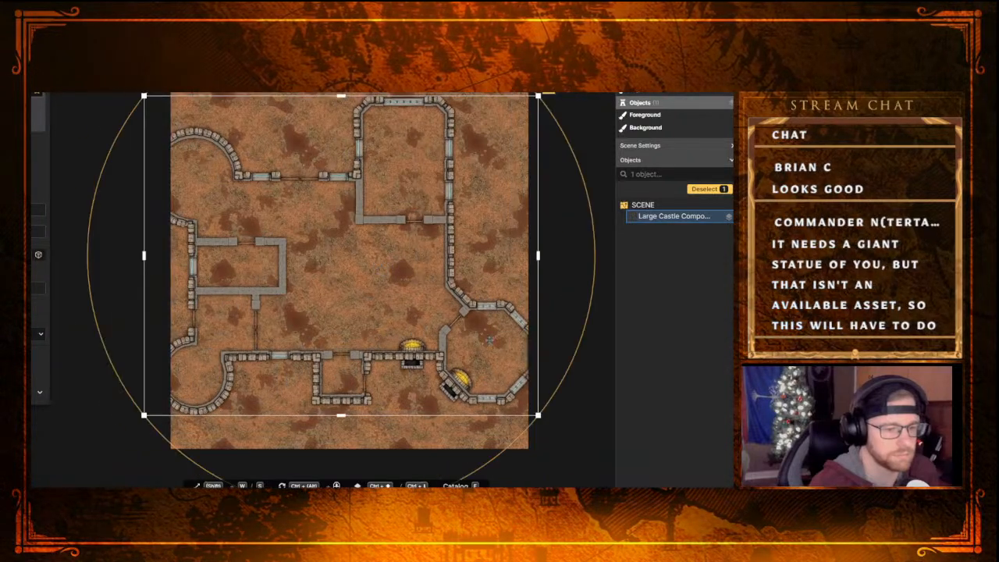
{"action": "left_click_drag", "start_coordinate": [538, 415], "coordinate": [470, 359]}
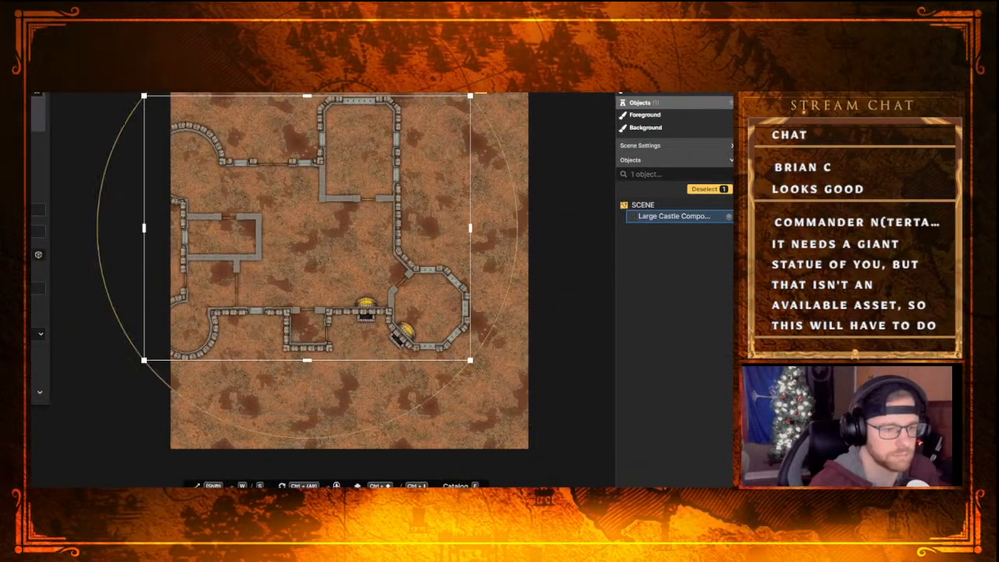
{"action": "left_click_drag", "start_coordinate": [386, 317], "coordinate": [425, 339]}
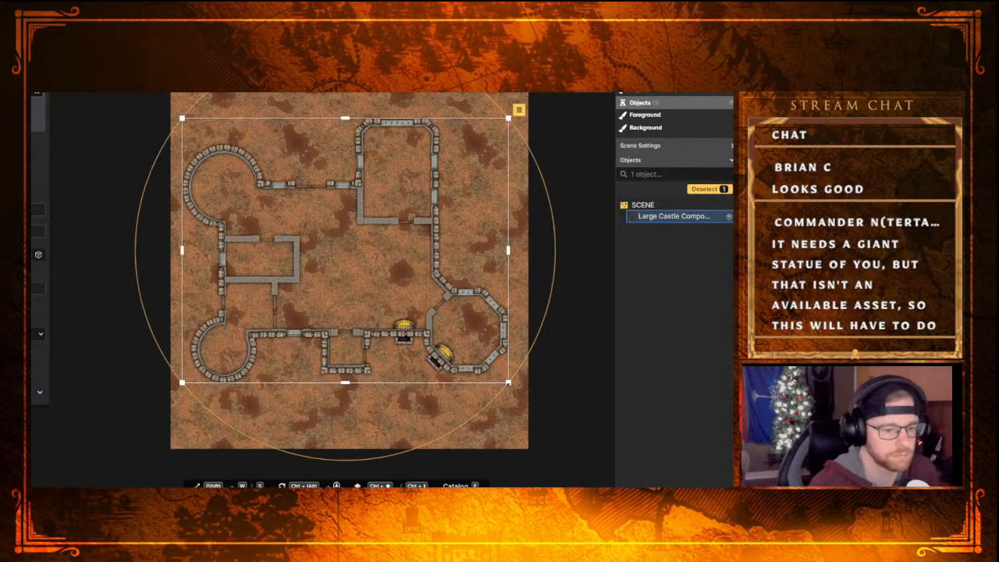
{"action": "left_click_drag", "start_coordinate": [508, 382], "coordinate": [523, 395]}
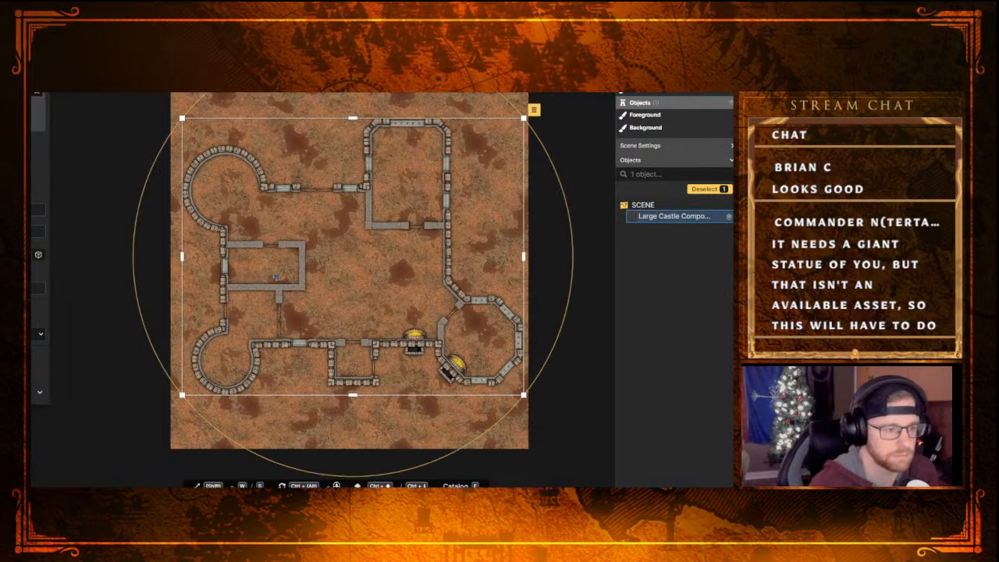
{"action": "left_click_drag", "start_coordinate": [276, 277], "coordinate": [271, 277]}
Lock the castle floor plan in place
{"action": "left_click", "coordinate": [529, 109]}
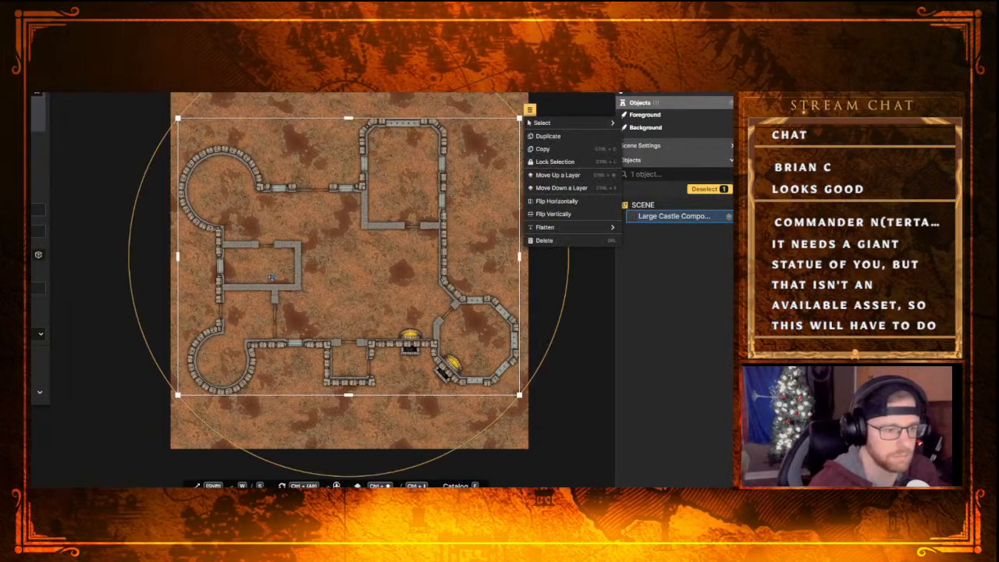
{"action": "left_click", "coordinate": [547, 135]}
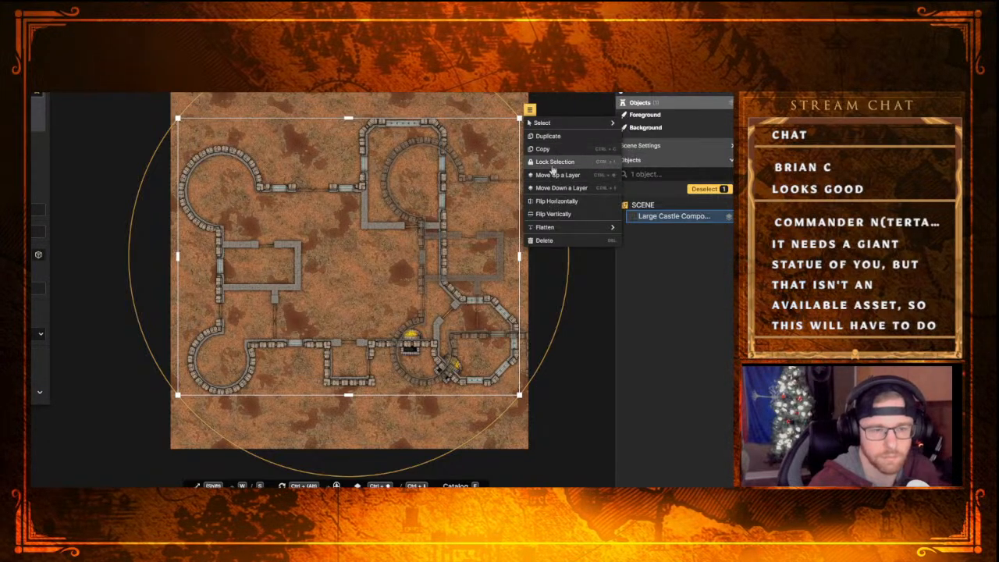
{"action": "left_click", "coordinate": [554, 161]}
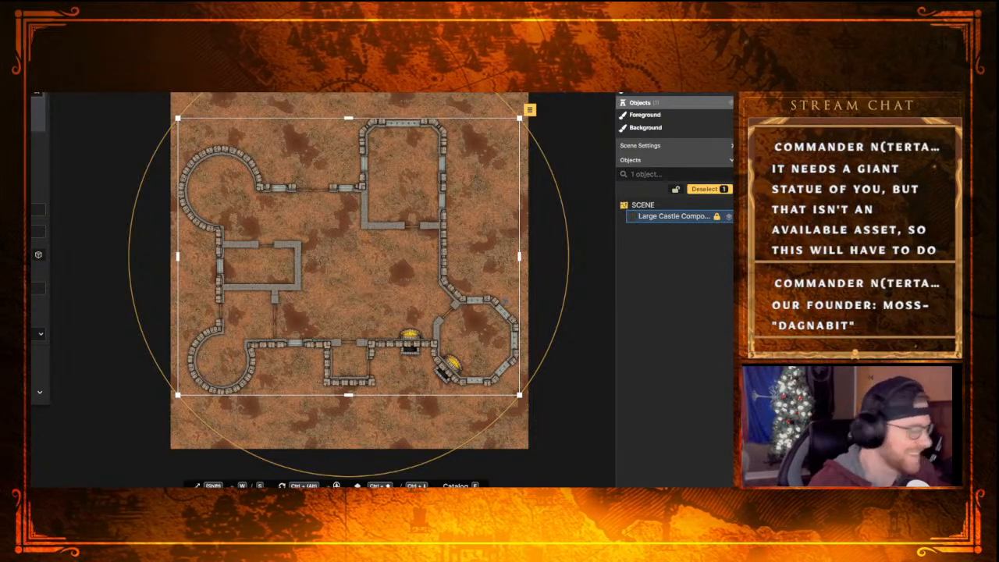
{"action": "scroll", "coordinate": [516, 279], "scroll_direction": "up", "scroll_amount": 2}
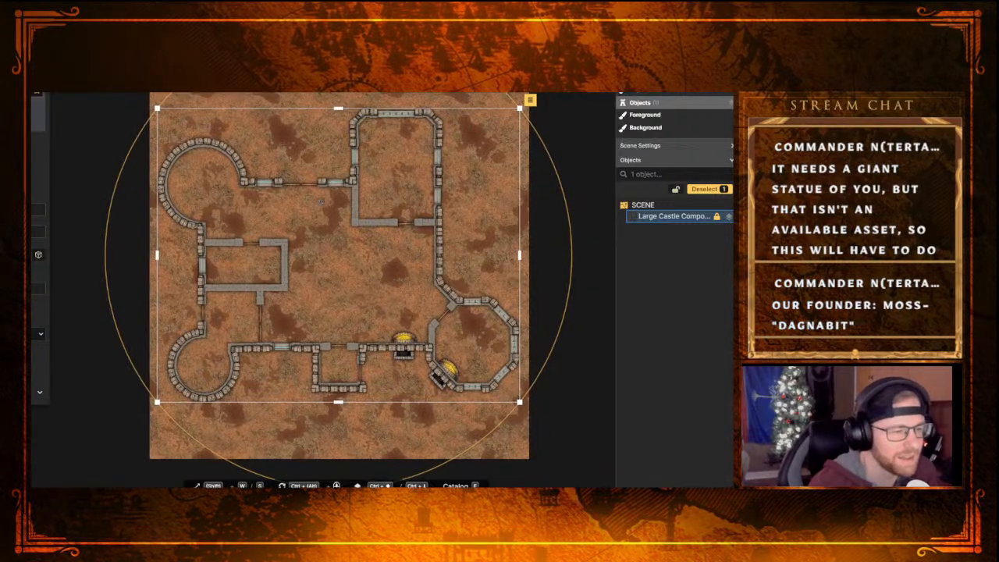
{"action": "scroll", "coordinate": [449, 222], "scroll_direction": "up", "scroll_amount": 1}
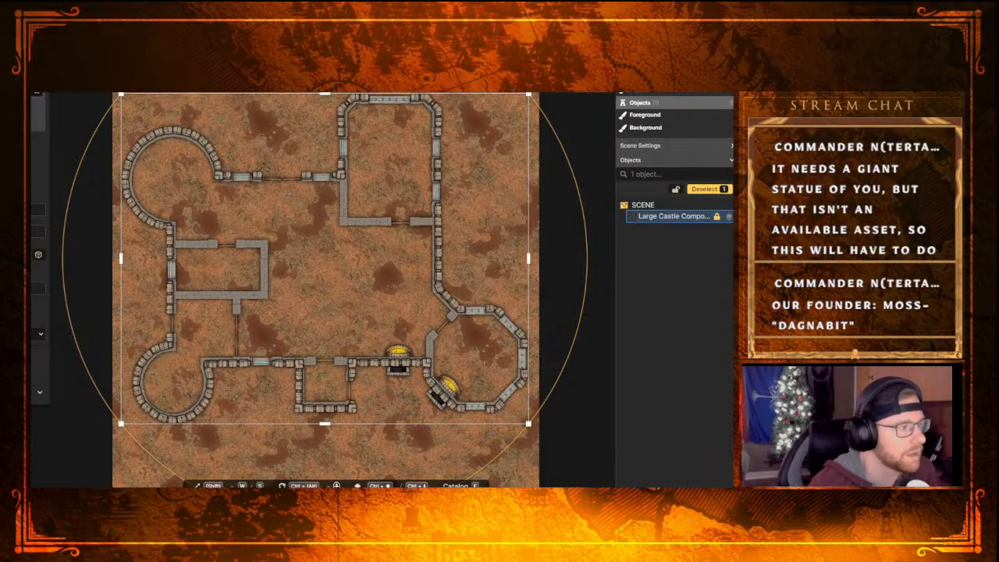
Examine the brush textures from the Castle groups through Dungeons and the Eastern sets for a suitable floor material
{"action": "key", "text": "b"}
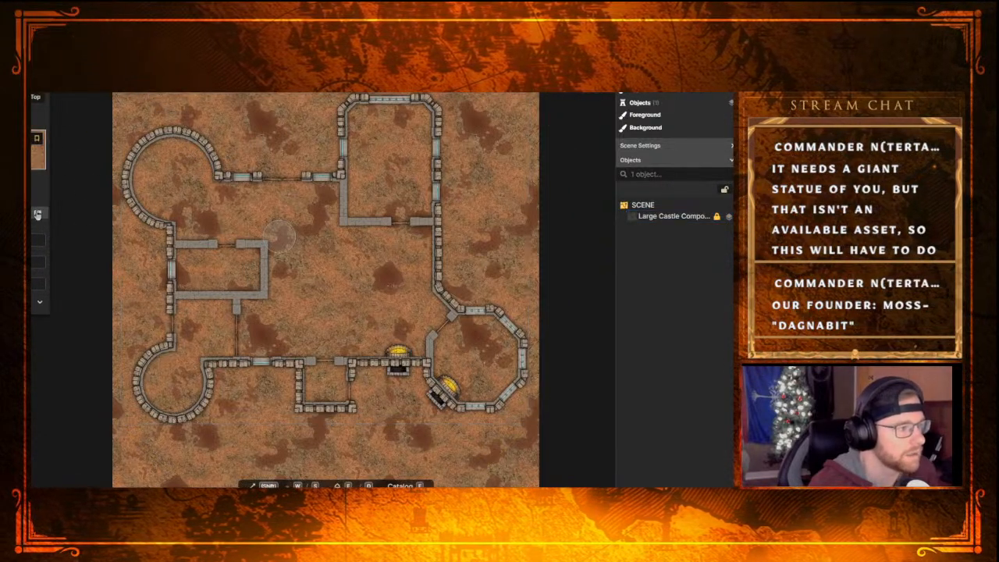
{"action": "left_click", "coordinate": [39, 149]}
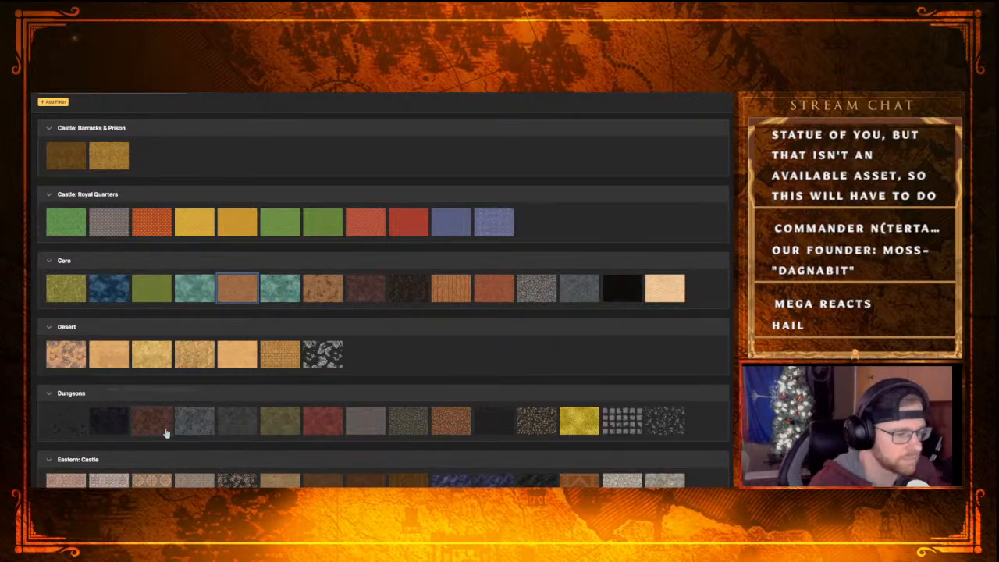
{"action": "scroll", "coordinate": [326, 419], "scroll_direction": "down", "scroll_amount": 3}
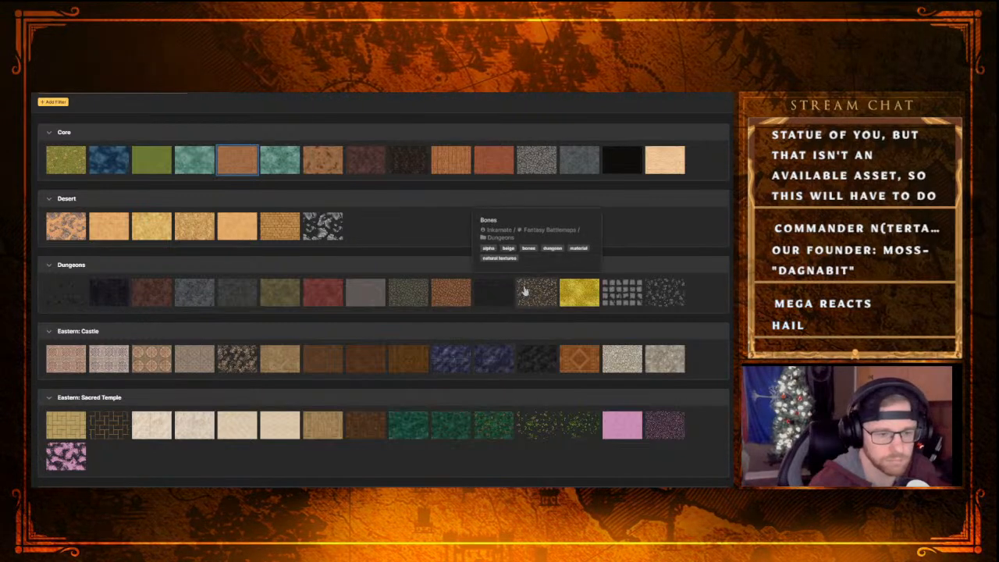
{"action": "mouse_move", "coordinate": [578, 299]}
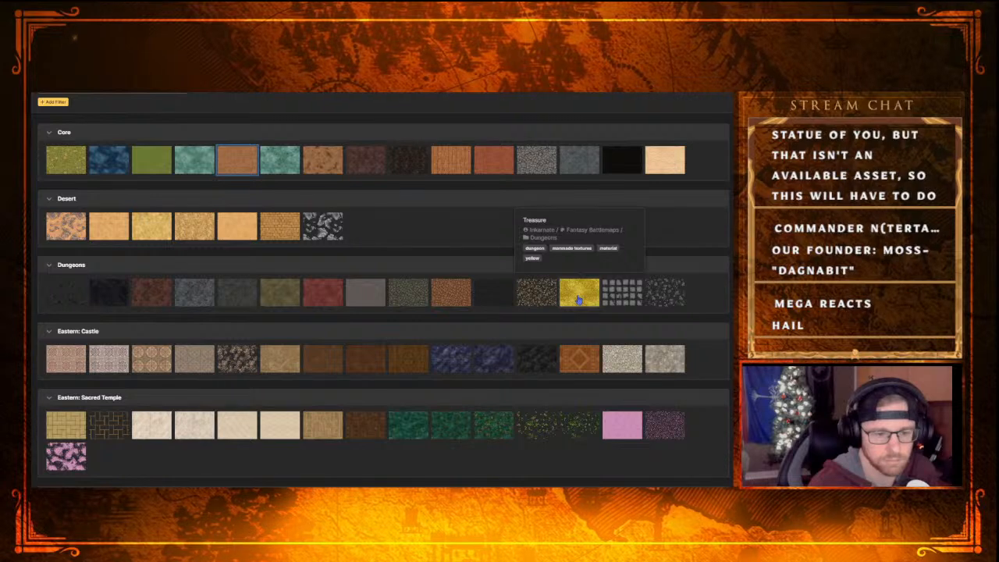
{"action": "scroll", "coordinate": [214, 430], "scroll_direction": "down", "scroll_amount": 5}
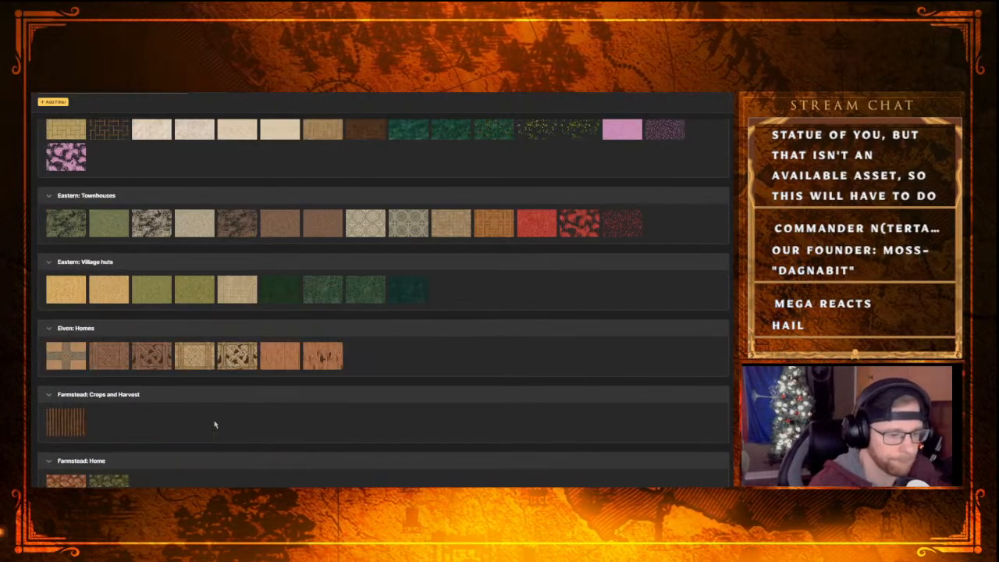
{"action": "scroll", "coordinate": [334, 257], "scroll_direction": "up", "scroll_amount": 3}
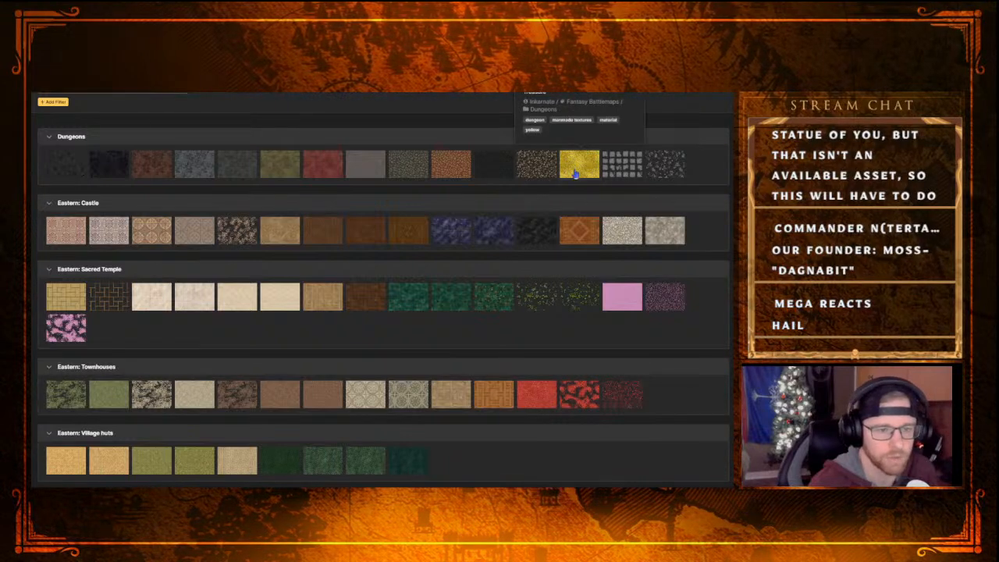
{"action": "scroll", "coordinate": [576, 234], "scroll_direction": "up", "scroll_amount": 2}
{"action": "mouse_move", "coordinate": [568, 262]}
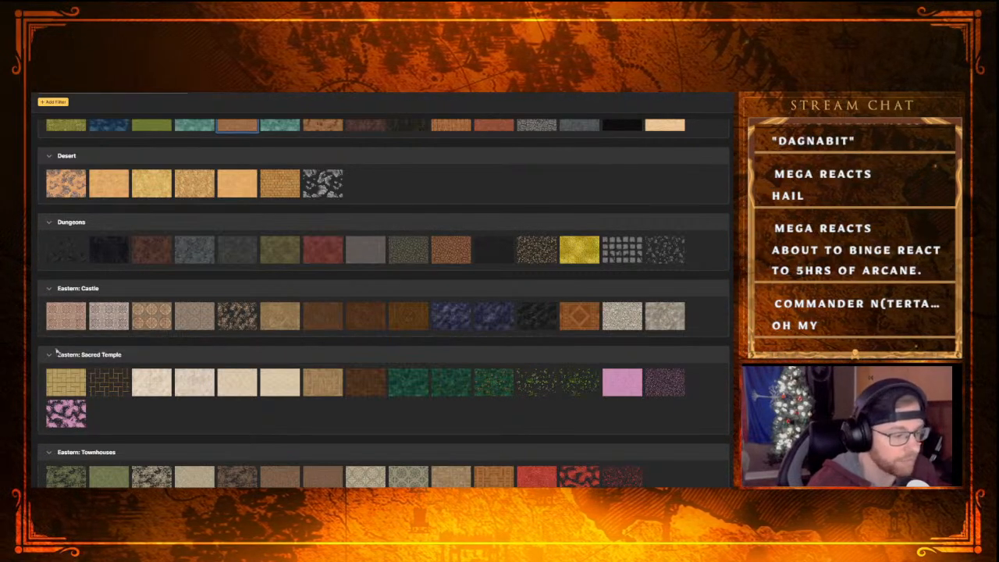
{"action": "mouse_move", "coordinate": [113, 385]}
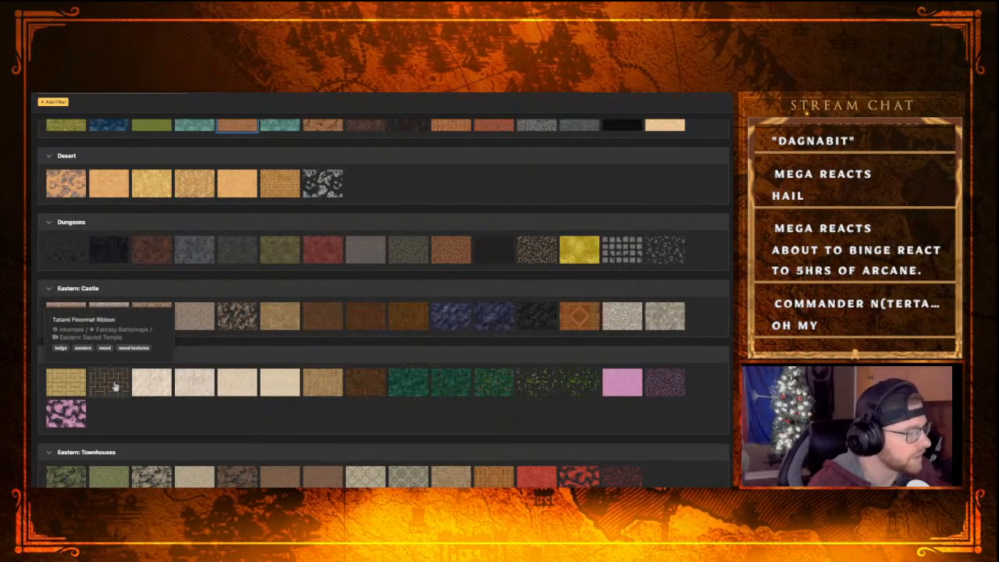
{"action": "mouse_move", "coordinate": [163, 387]}
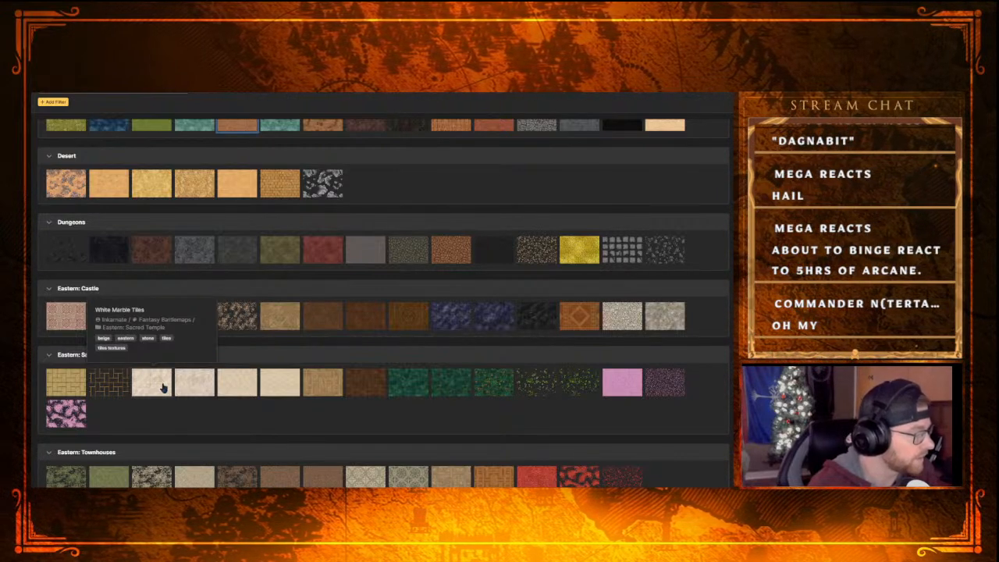
{"action": "scroll", "coordinate": [375, 355], "scroll_direction": "up", "scroll_amount": 3}
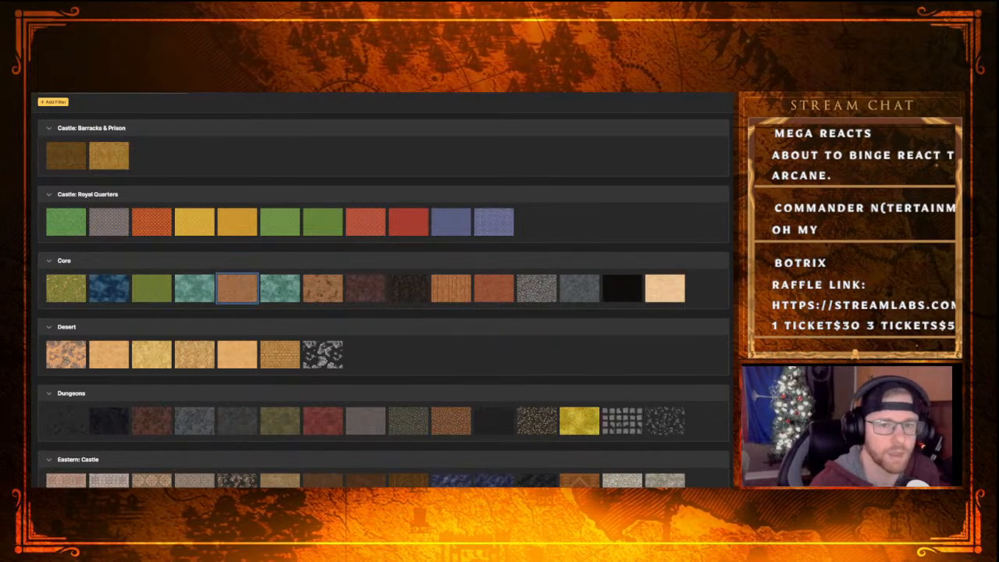
{"action": "key", "text": "Escape"}
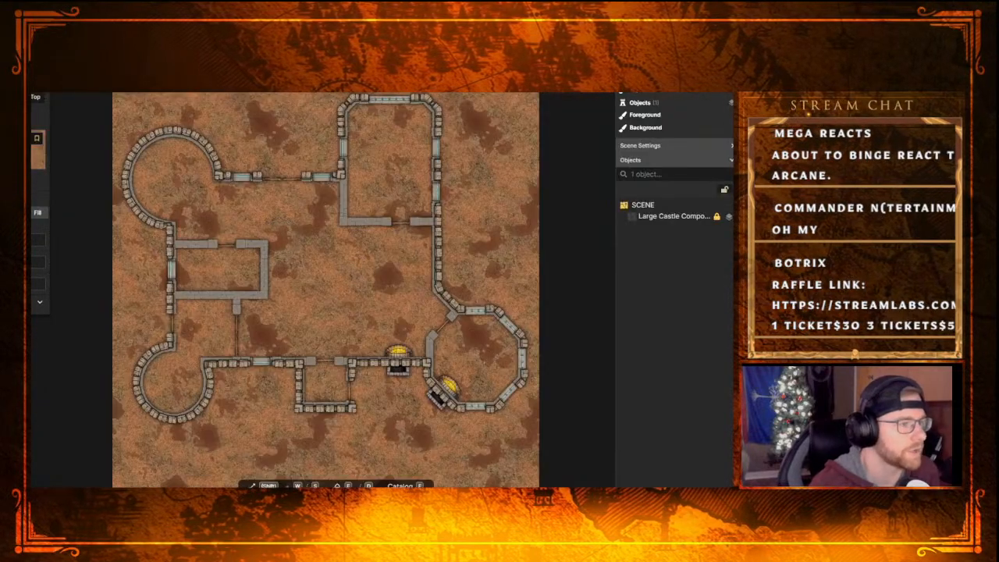
Cover the whole map with grey stone ground, using the scattered rubble texture at the end of the Dungeons group
{"action": "left_click", "coordinate": [46, 93]}
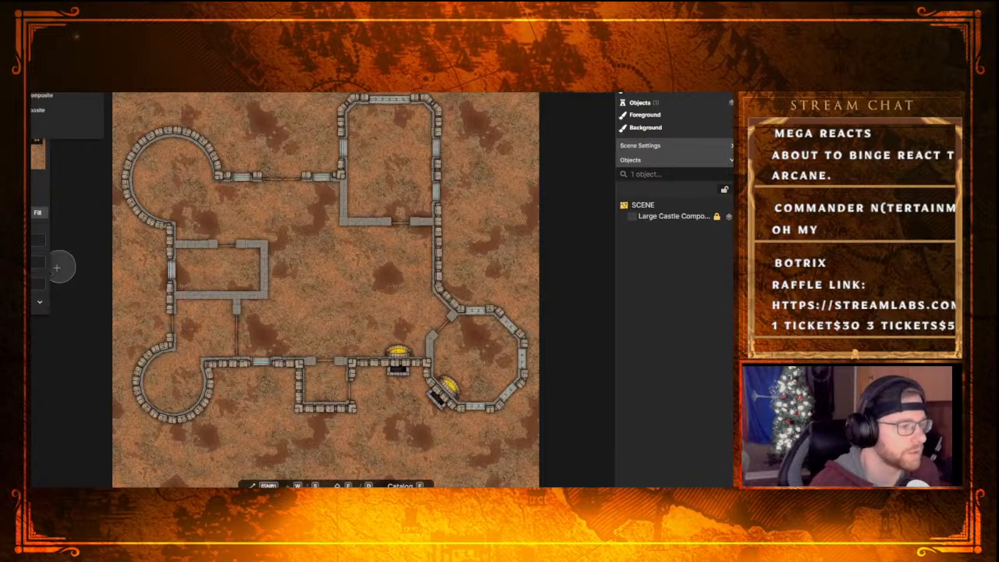
{"action": "left_click", "coordinate": [88, 128]}
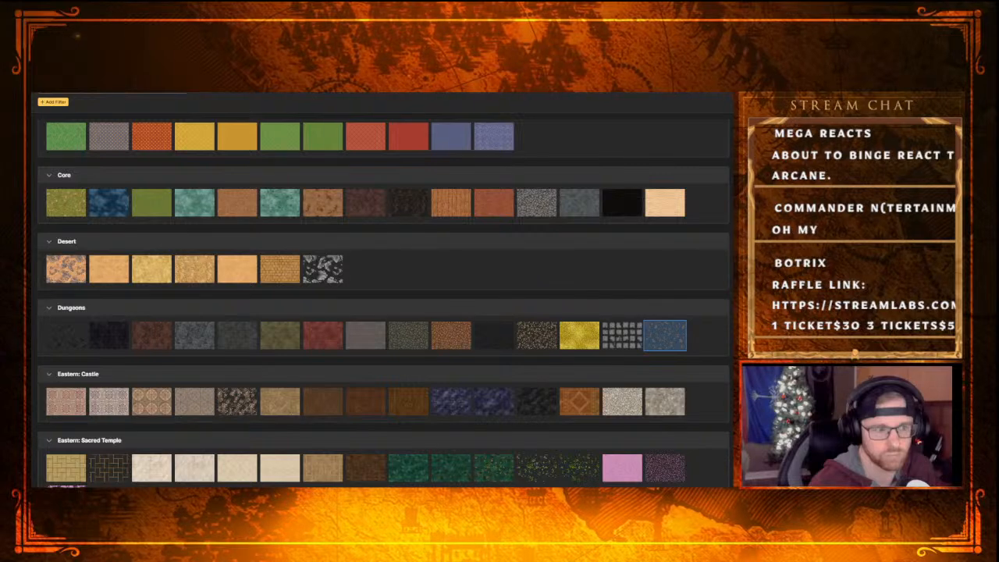
{"action": "left_click", "coordinate": [664, 334]}
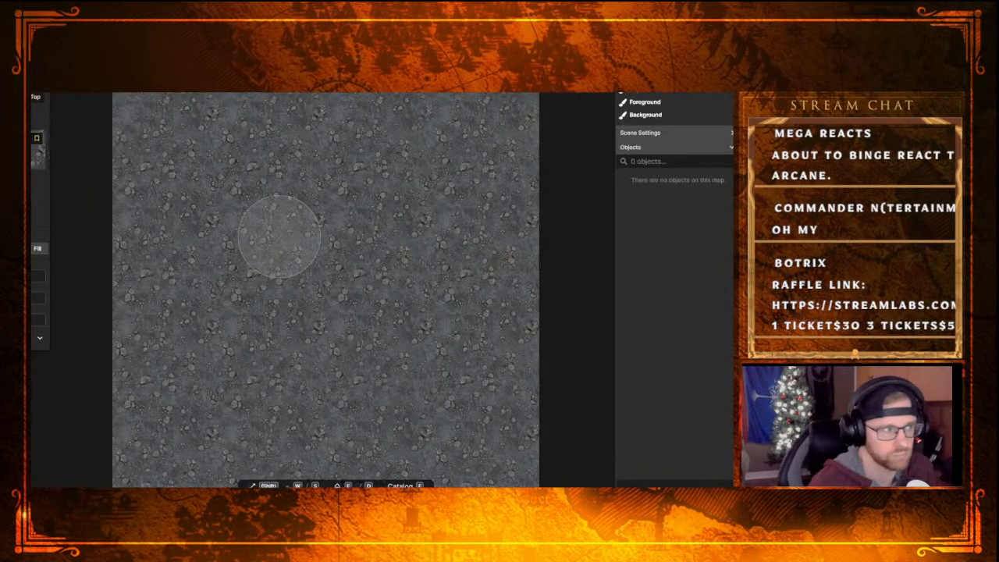
Examine the Fantasy Battlemaps stamp catalog from the Core group through Temple for stamps that suit the castle
{"action": "left_click", "coordinate": [33, 195]}
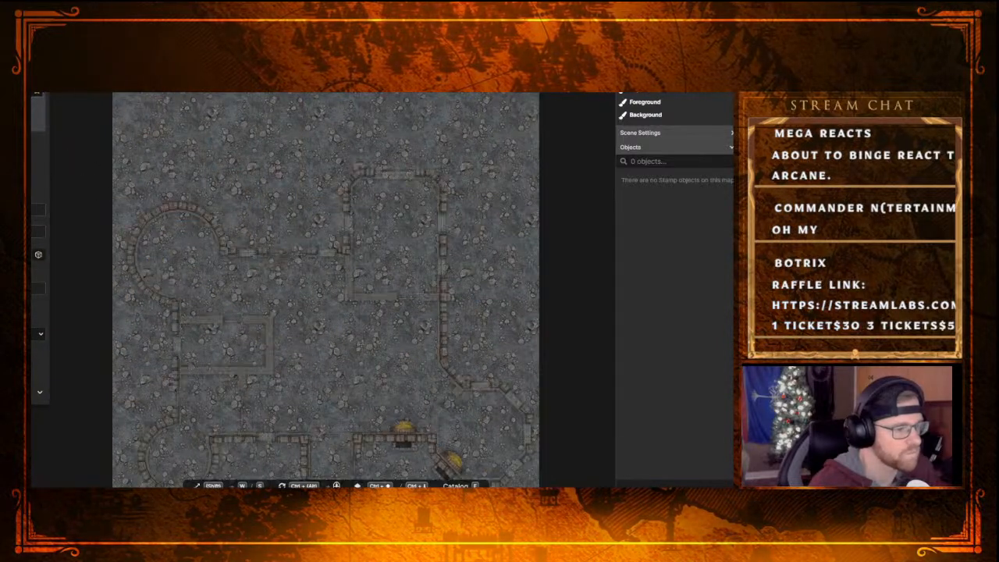
{"action": "middle_click_drag", "start_coordinate": [360, 327], "coordinate": [368, 278]}
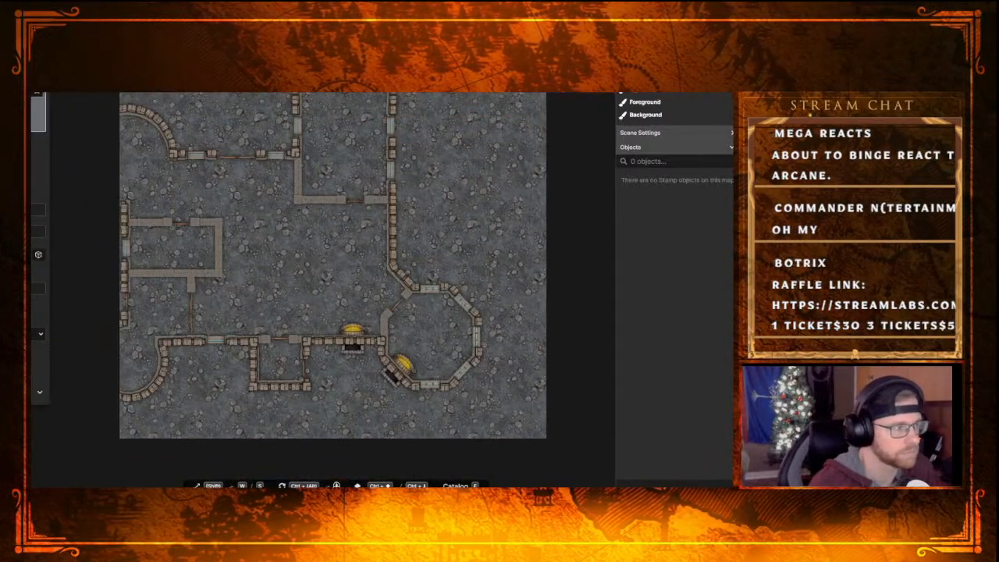
{"action": "key", "text": "f"}
{"action": "scroll", "coordinate": [406, 296], "scroll_direction": "down", "scroll_amount": 10}
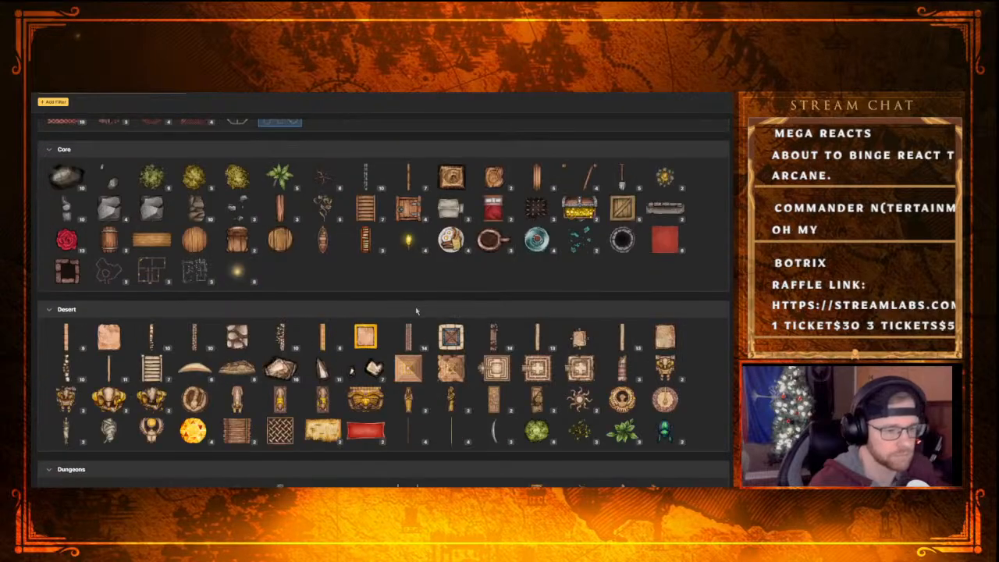
{"action": "scroll", "coordinate": [399, 345], "scroll_direction": "down", "scroll_amount": 2}
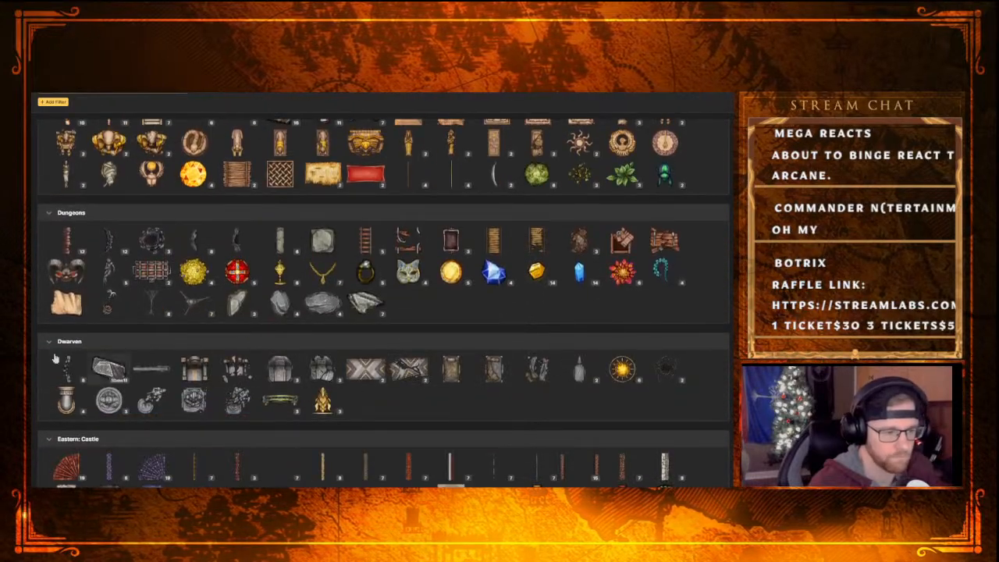
{"action": "scroll", "coordinate": [327, 382], "scroll_direction": "down", "scroll_amount": 10}
{"action": "scroll", "coordinate": [328, 382], "scroll_direction": "down", "scroll_amount": 10}
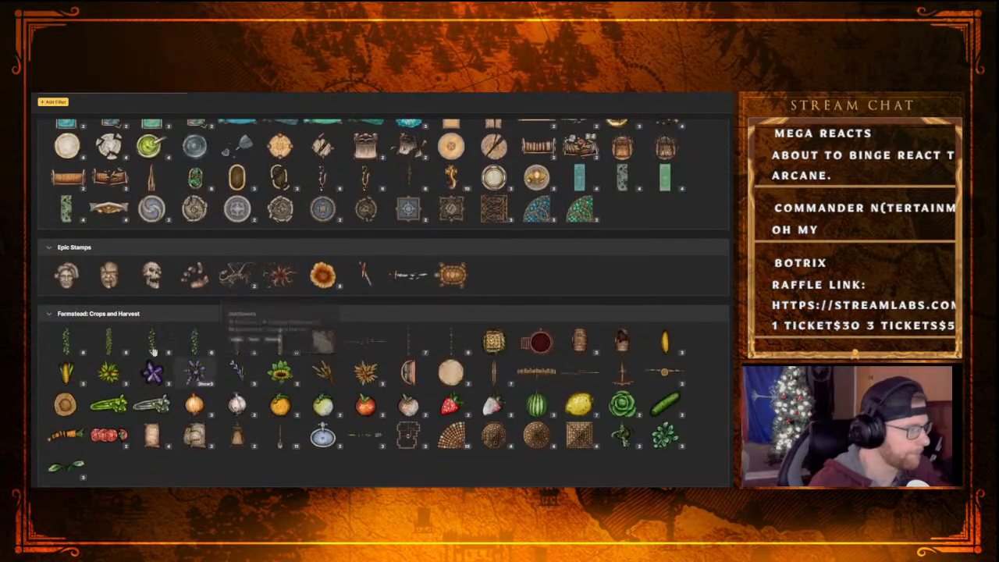
{"action": "scroll", "coordinate": [253, 353], "scroll_direction": "down", "scroll_amount": 10}
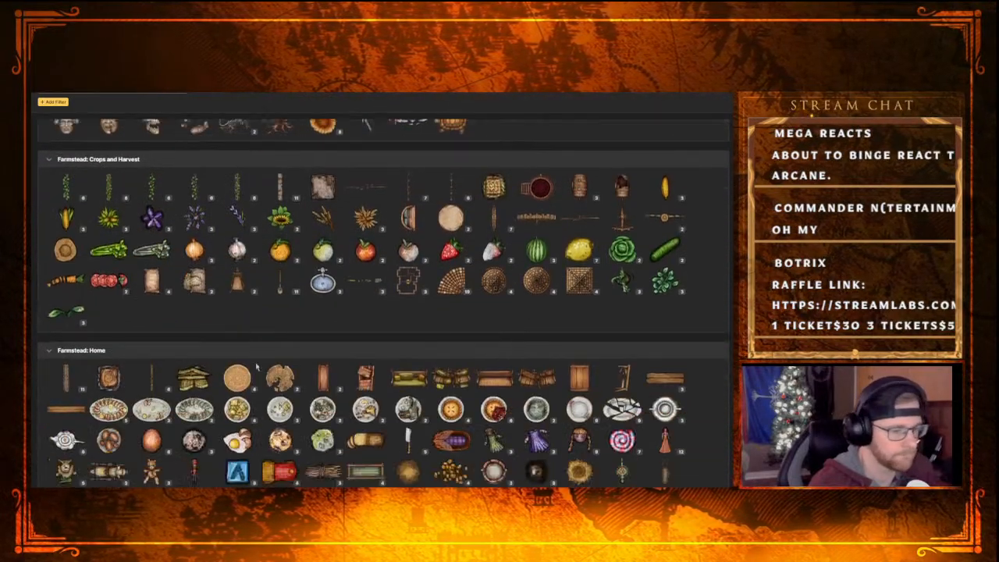
{"action": "scroll", "coordinate": [256, 338], "scroll_direction": "down", "scroll_amount": 10}
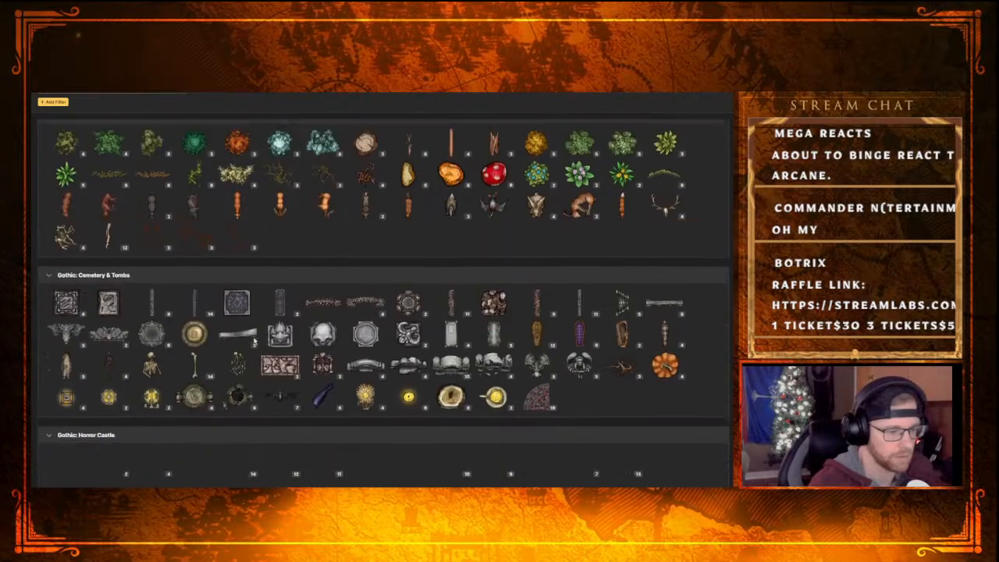
{"action": "scroll", "coordinate": [256, 338], "scroll_direction": "down", "scroll_amount": 2}
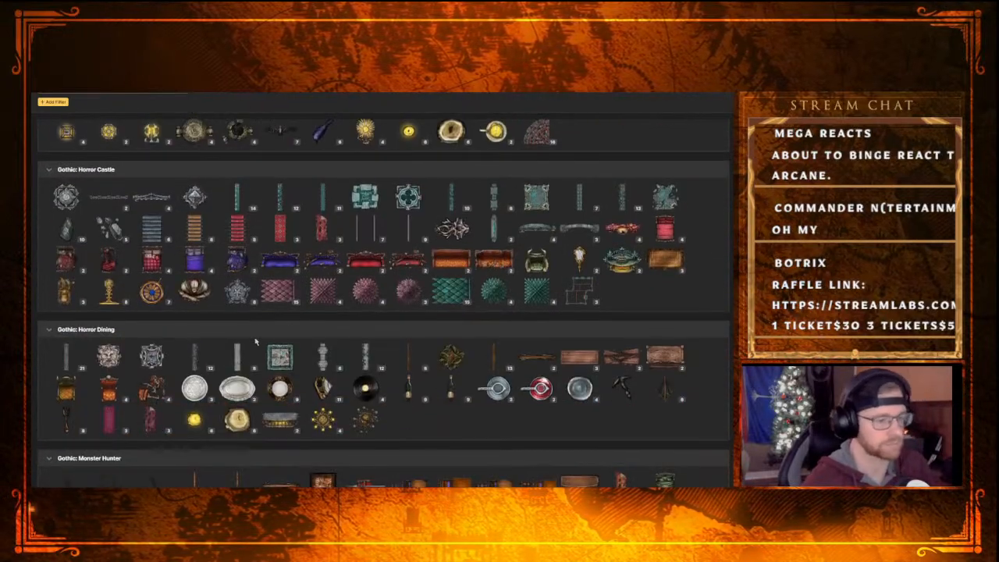
{"action": "scroll", "coordinate": [311, 305], "scroll_direction": "down", "scroll_amount": 5}
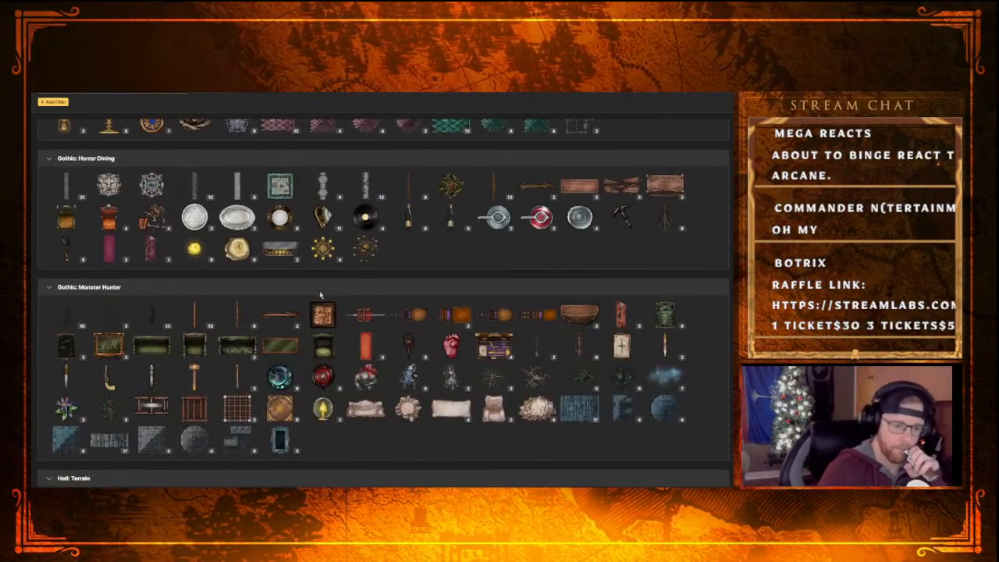
{"action": "scroll", "coordinate": [319, 297], "scroll_direction": "down", "scroll_amount": 16}
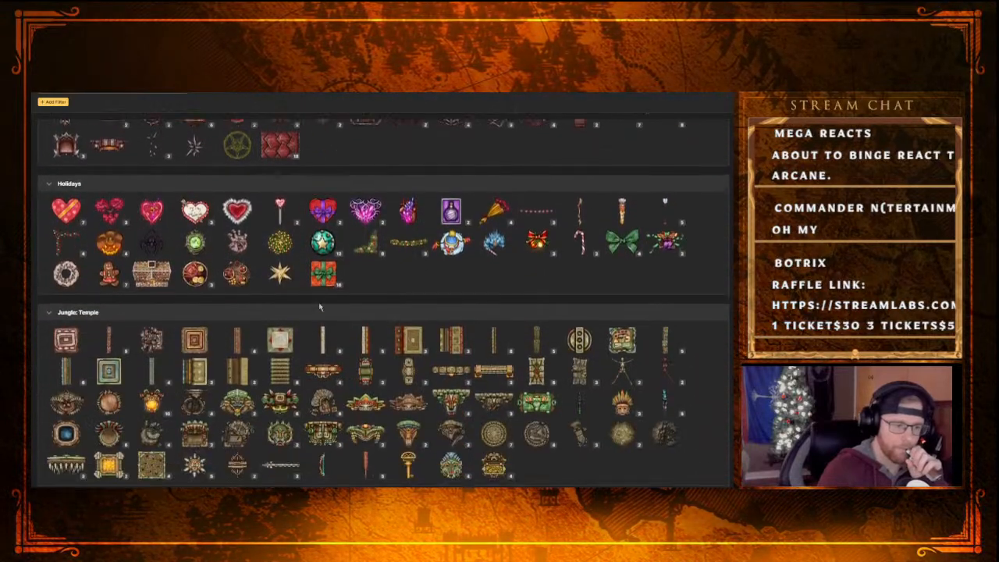
{"action": "scroll", "coordinate": [320, 307], "scroll_direction": "down", "scroll_amount": 1}
{"action": "scroll", "coordinate": [313, 369], "scroll_direction": "down", "scroll_amount": 5}
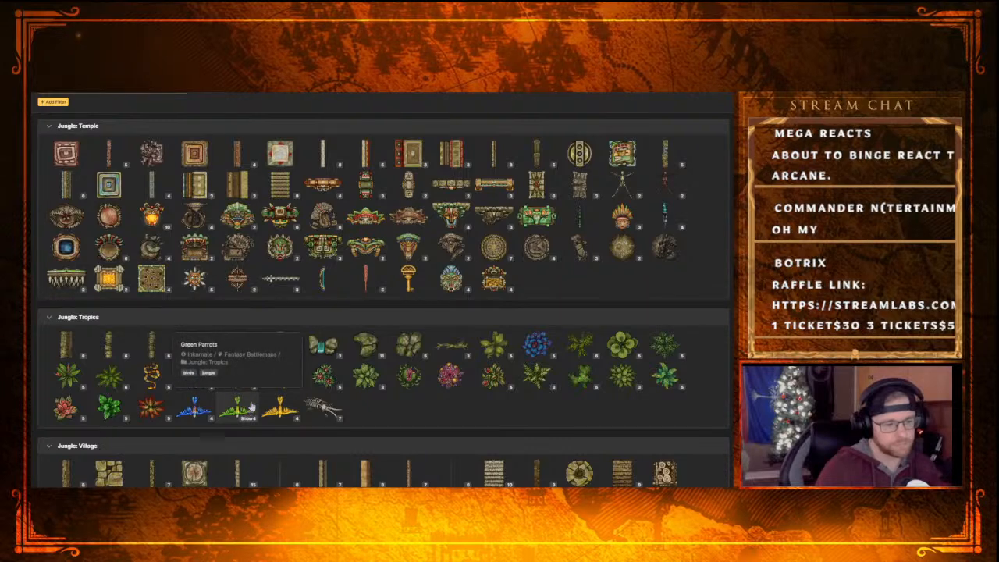
{"action": "scroll", "coordinate": [394, 392], "scroll_direction": "down", "scroll_amount": 5}
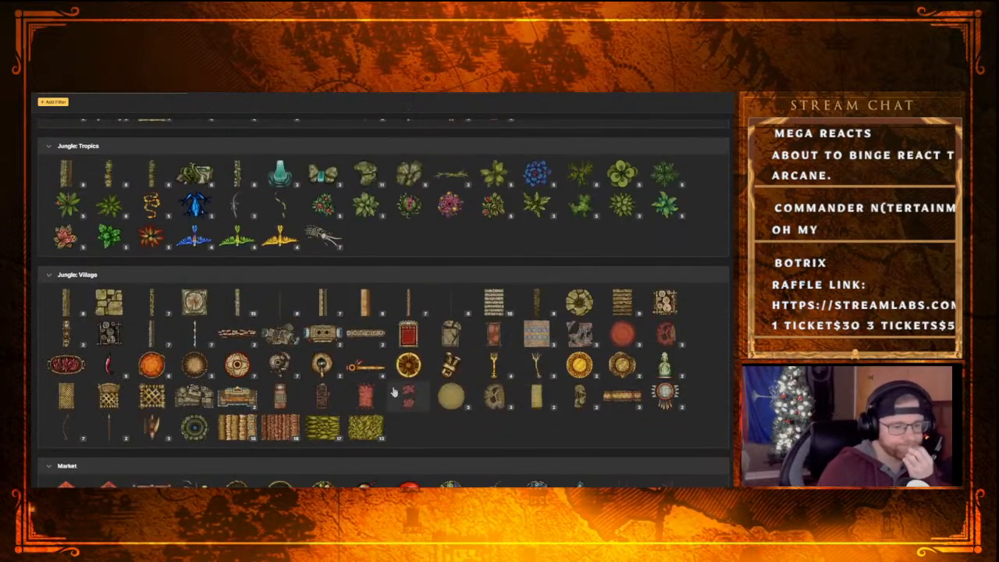
{"action": "scroll", "coordinate": [394, 392], "scroll_direction": "down", "scroll_amount": 10}
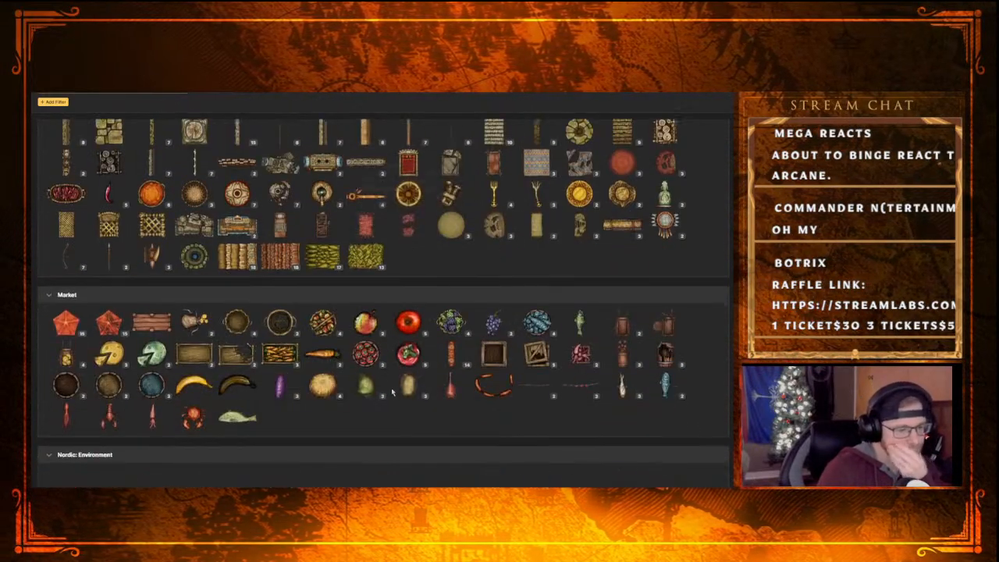
{"action": "scroll", "coordinate": [387, 390], "scroll_direction": "down", "scroll_amount": 3}
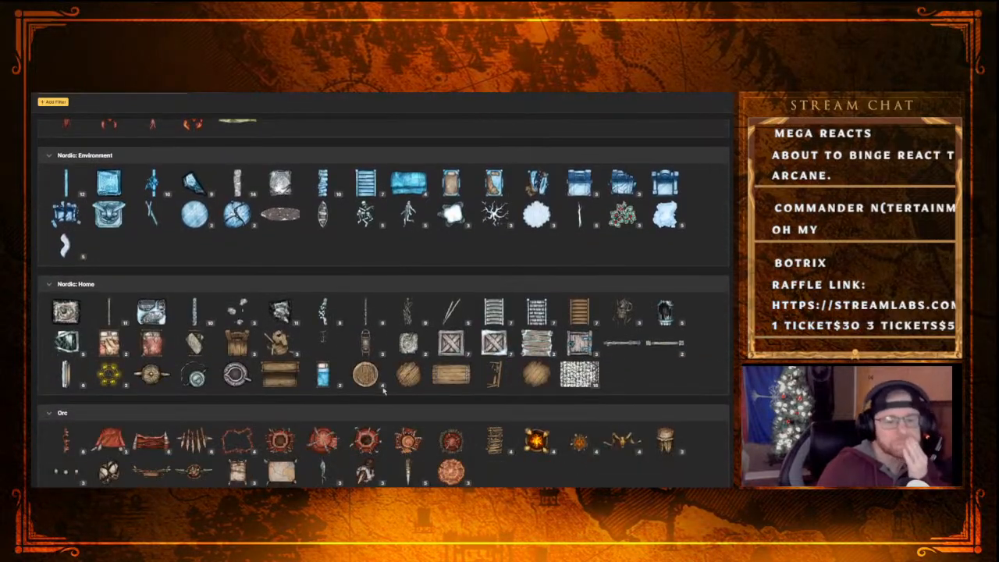
{"action": "scroll", "coordinate": [414, 373], "scroll_direction": "down", "scroll_amount": 4}
{"action": "scroll", "coordinate": [415, 373], "scroll_direction": "down", "scroll_amount": 14}
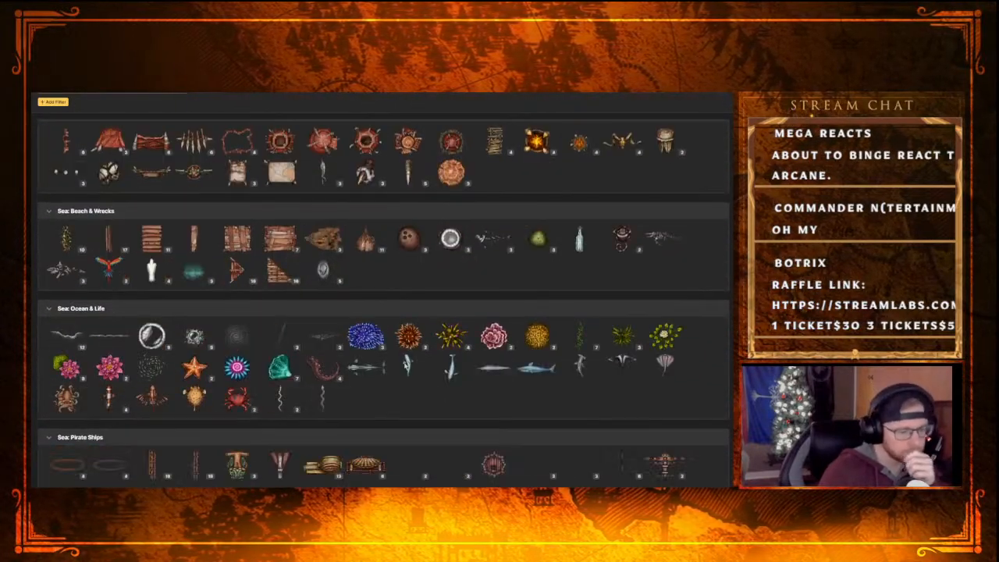
{"action": "scroll", "coordinate": [483, 351], "scroll_direction": "down", "scroll_amount": 4}
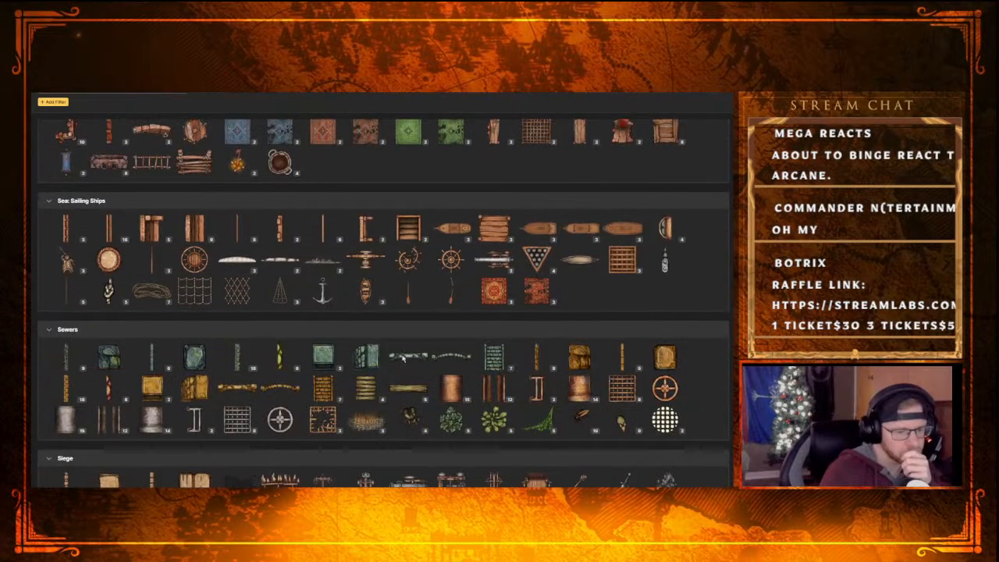
{"action": "scroll", "coordinate": [299, 365], "scroll_direction": "down", "scroll_amount": 5}
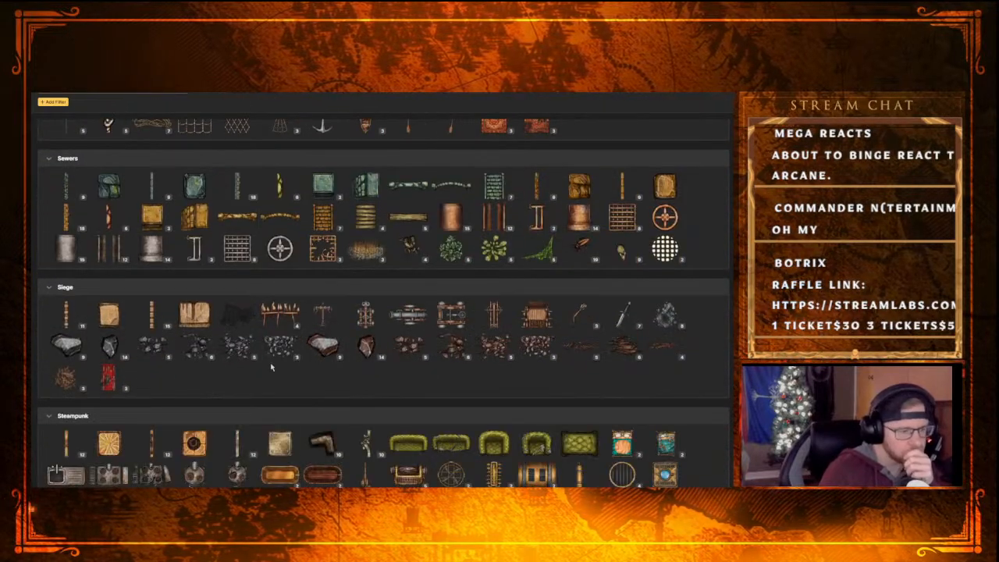
{"action": "scroll", "coordinate": [271, 365], "scroll_direction": "down", "scroll_amount": 5}
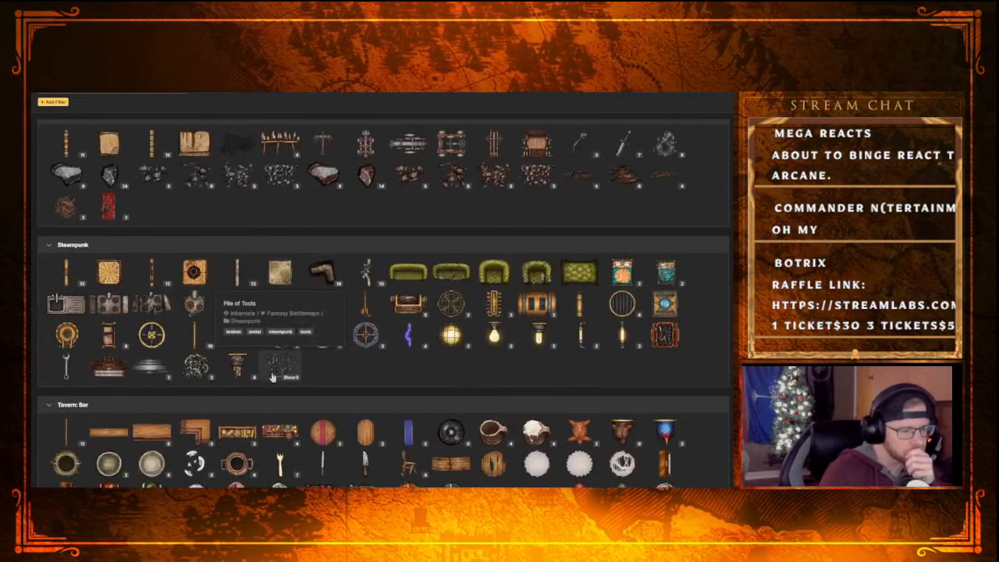
{"action": "scroll", "coordinate": [272, 377], "scroll_direction": "down", "scroll_amount": 12}
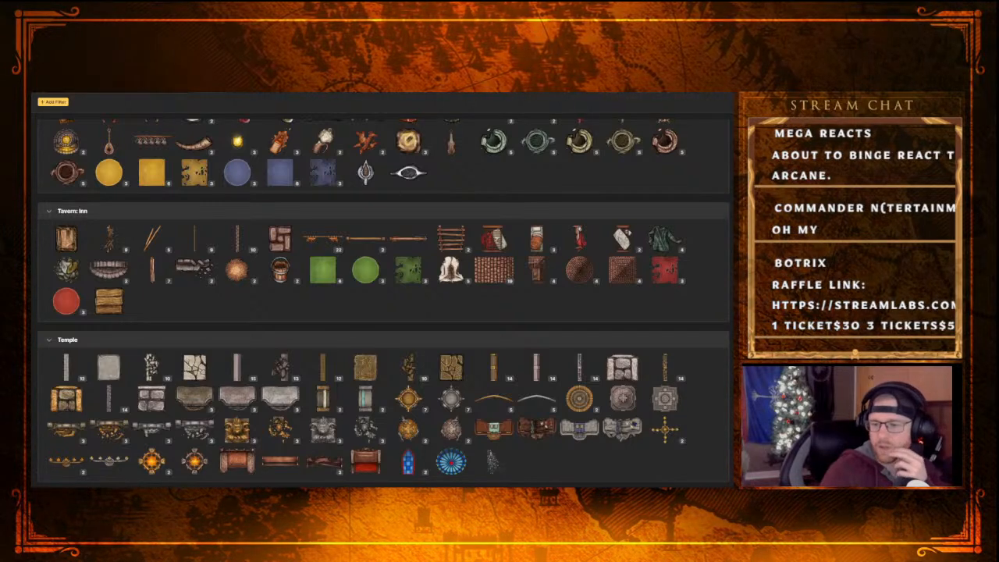
Switch to the Legend Seeker rulebook cover artwork, view the whole cover, and return to the stamp catalog
{"action": "key", "text": "alt+Tab"}
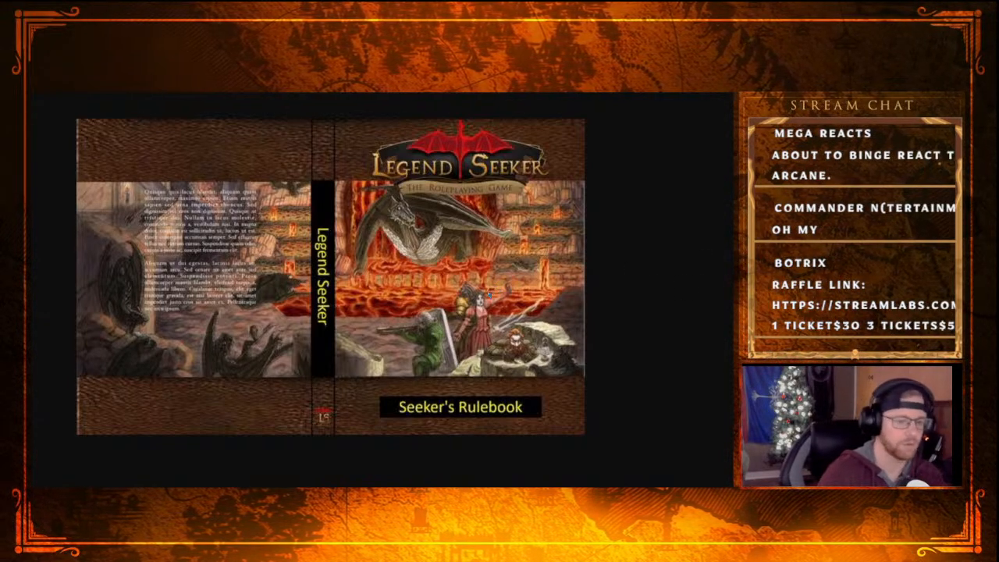
{"action": "left_click_drag", "start_coordinate": [576, 111], "coordinate": [585, 125]}
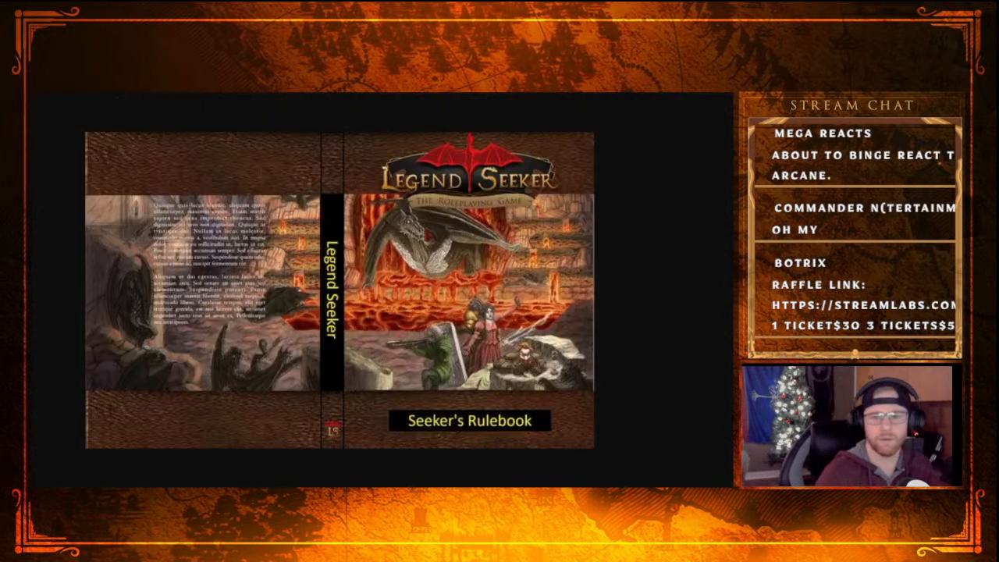
{"action": "key", "text": "alt+Tab"}
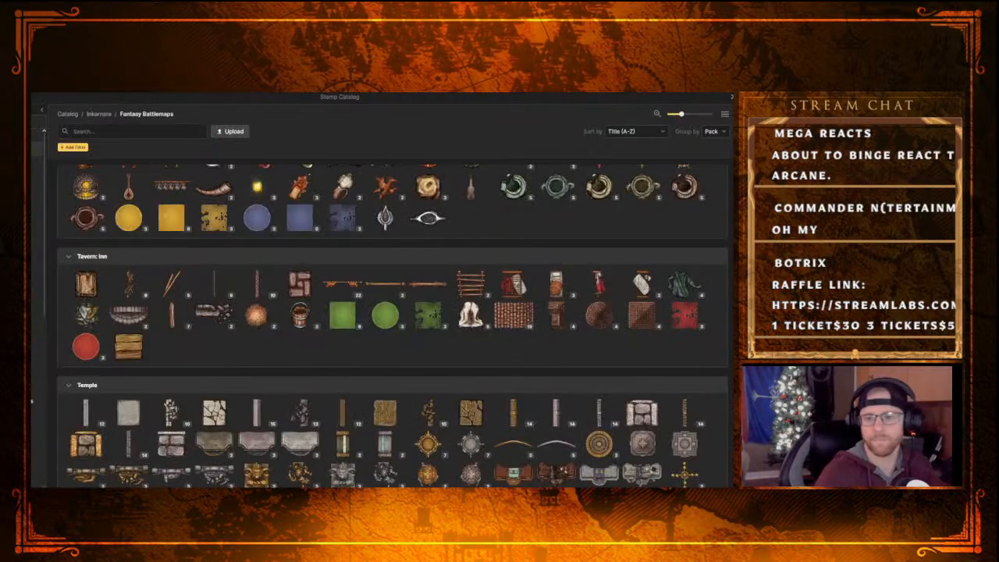
{"action": "left_click", "coordinate": [131, 131]}
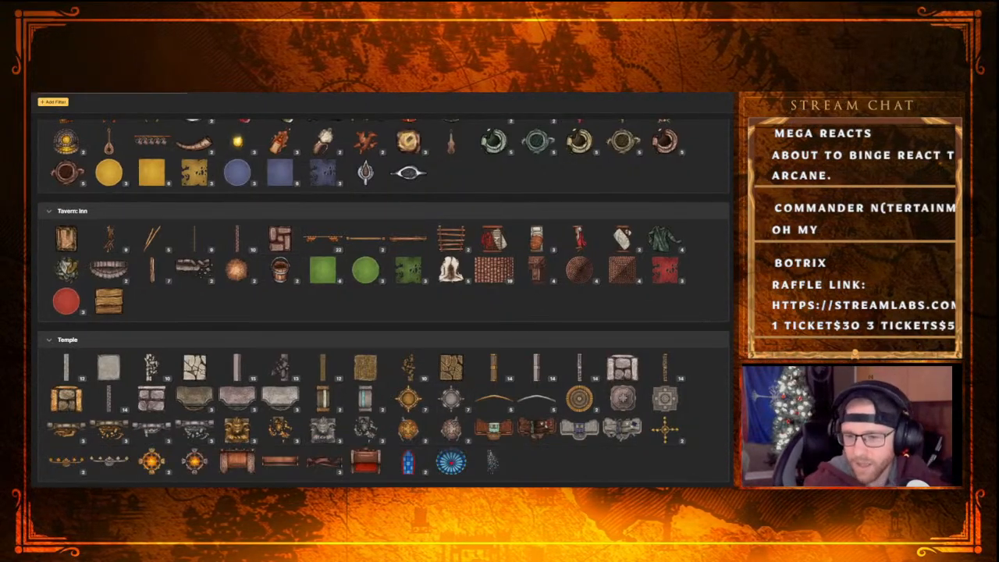
Examine the stamp groups from Sea: Pirate Ships through Wizard for pieces that suit the castle
{"action": "scroll", "coordinate": [383, 304], "scroll_direction": "down", "scroll_amount": 5}
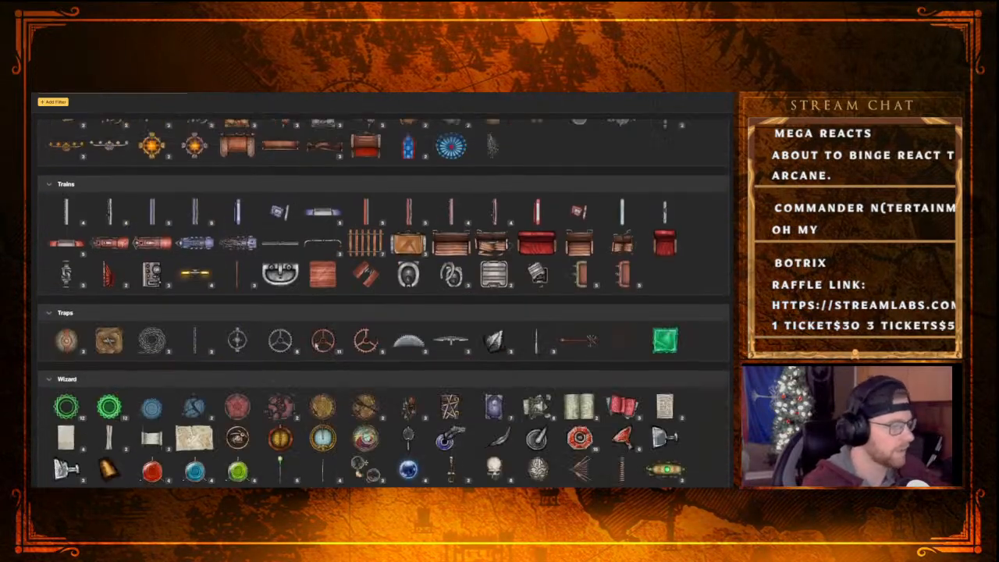
{"action": "scroll", "coordinate": [316, 346], "scroll_direction": "up", "scroll_amount": 14}
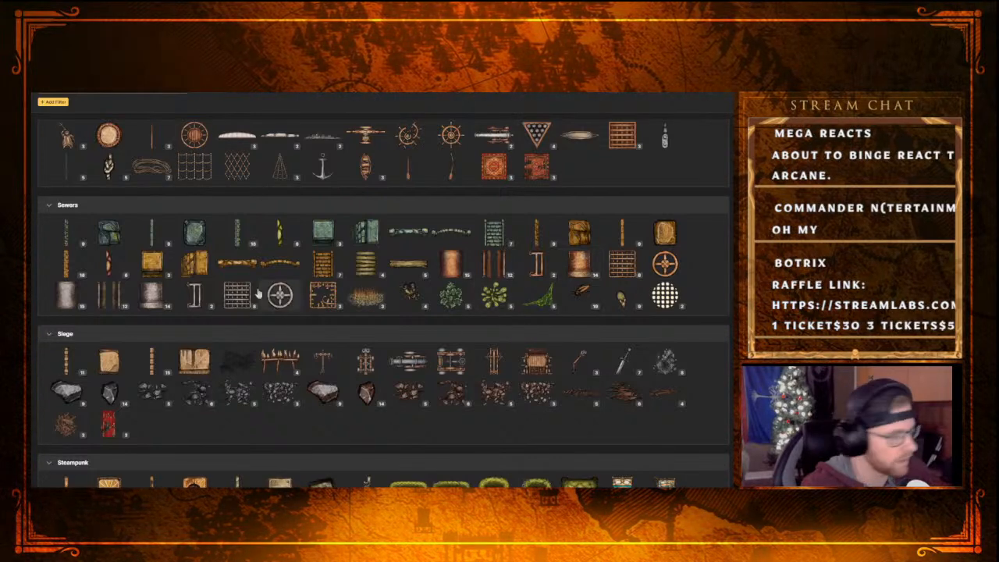
{"action": "scroll", "coordinate": [285, 329], "scroll_direction": "up", "scroll_amount": 15}
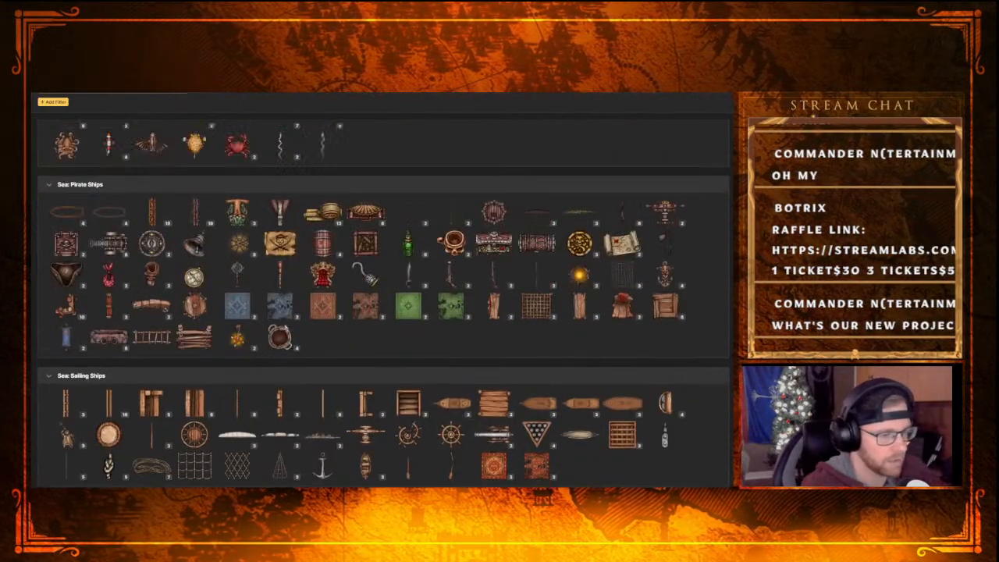
{"action": "scroll", "coordinate": [282, 329], "scroll_direction": "down", "scroll_amount": 15}
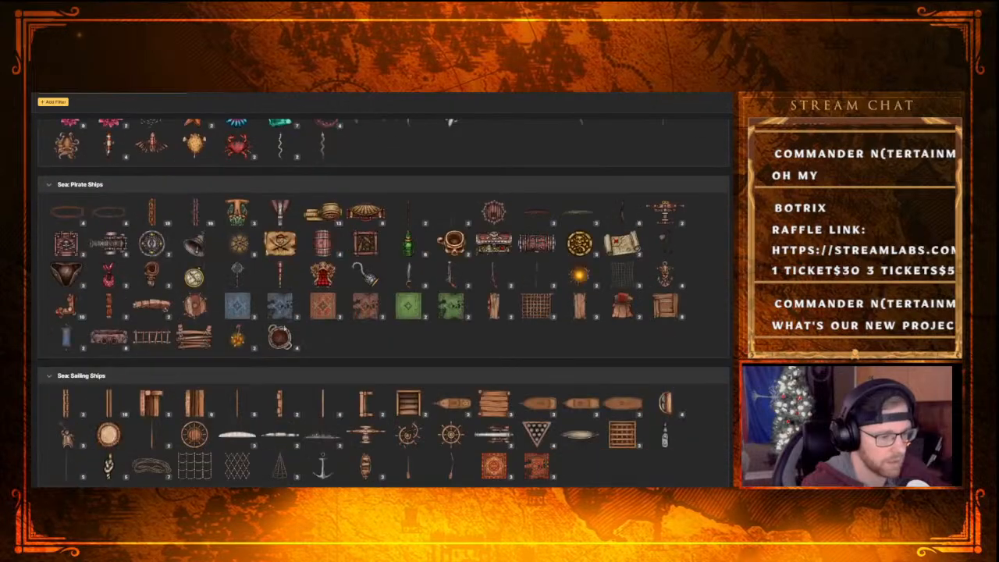
{"action": "scroll", "coordinate": [282, 329], "scroll_direction": "down", "scroll_amount": 3}
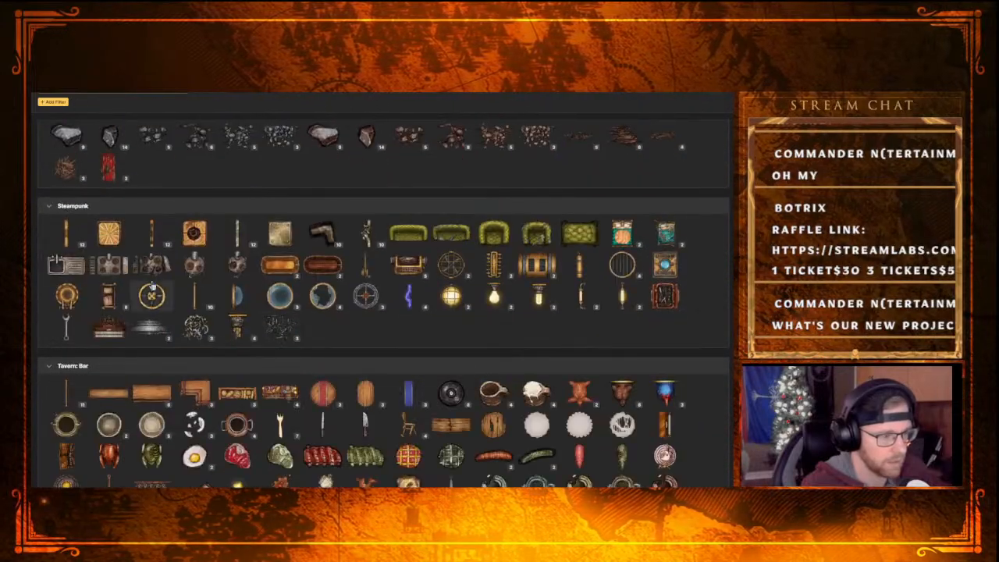
{"action": "scroll", "coordinate": [305, 337], "scroll_direction": "down", "scroll_amount": 10}
{"action": "scroll", "coordinate": [305, 337], "scroll_direction": "down", "scroll_amount": 10}
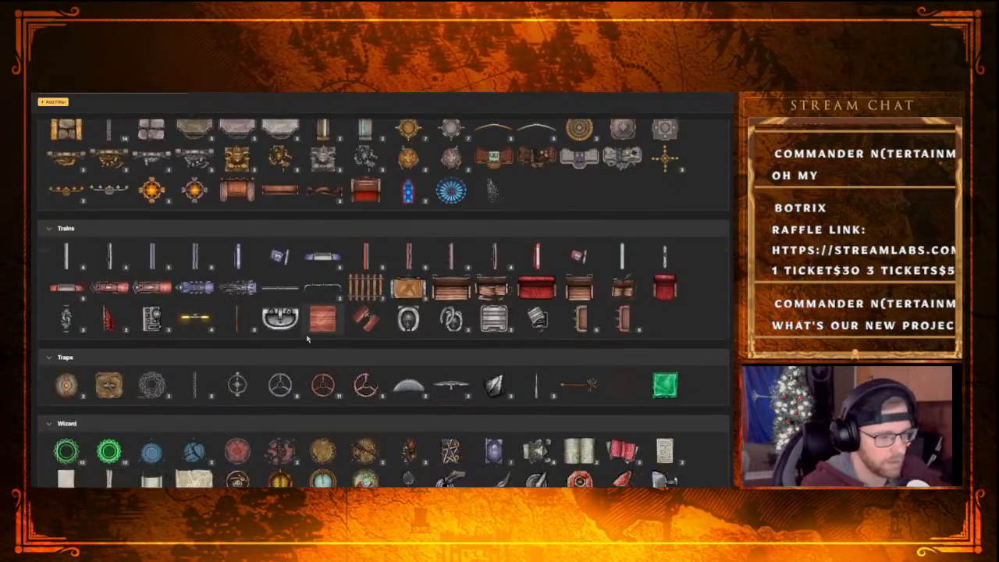
{"action": "scroll", "coordinate": [307, 338], "scroll_direction": "up", "scroll_amount": 6}
{"action": "scroll", "coordinate": [333, 332], "scroll_direction": "up", "scroll_amount": 20}
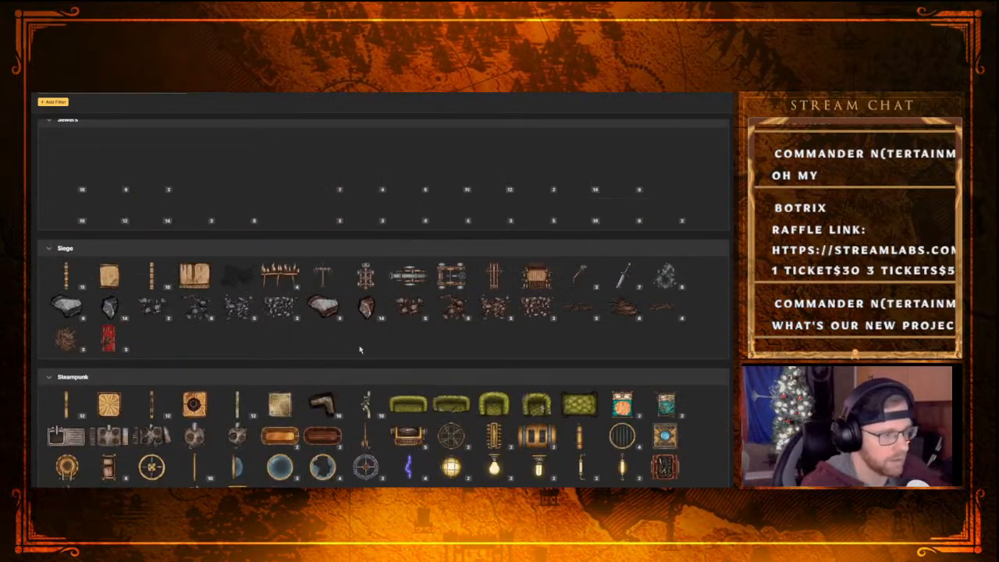
Examine the stamp groups from Market back to Core, ending with the highlighted castle floor plan stamp picked up again
{"action": "scroll", "coordinate": [363, 334], "scroll_direction": "up", "scroll_amount": 10}
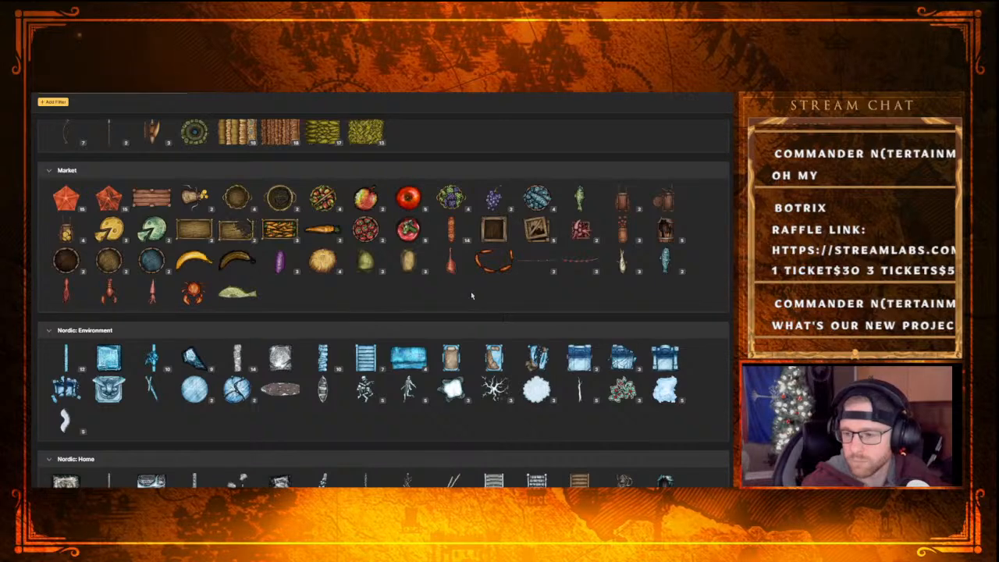
{"action": "scroll", "coordinate": [490, 323], "scroll_direction": "up", "scroll_amount": 3}
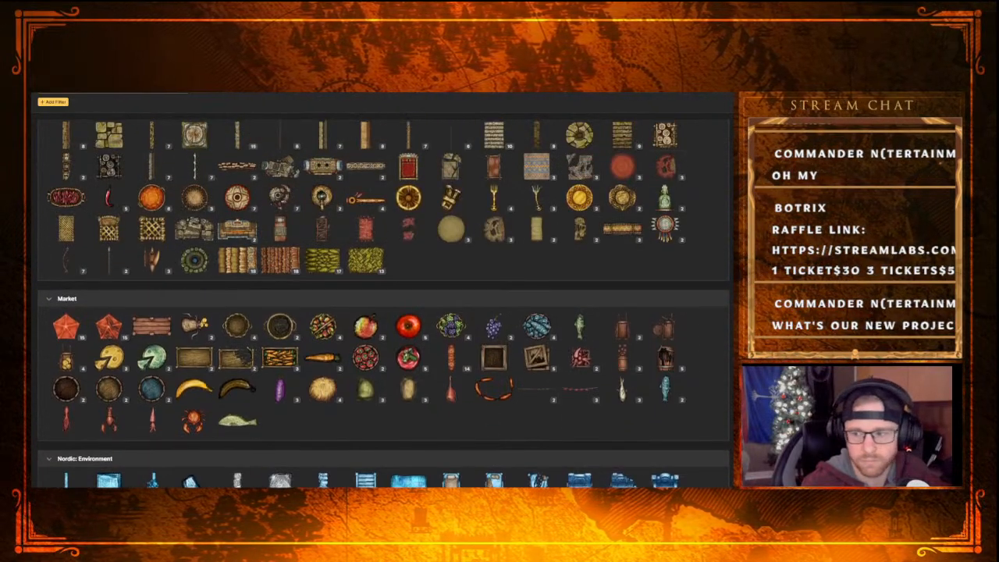
{"action": "scroll", "coordinate": [382, 296], "scroll_direction": "up", "scroll_amount": 15}
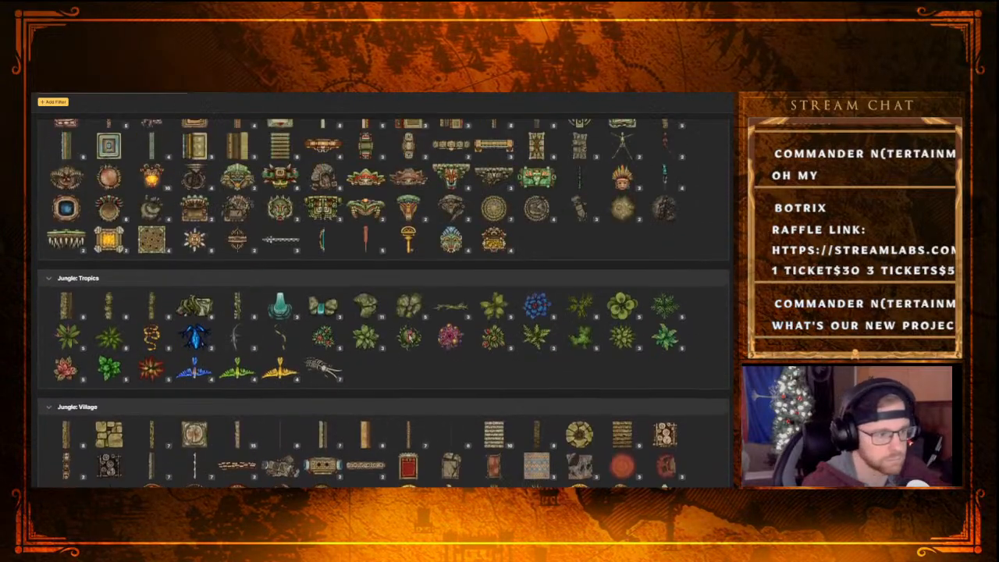
{"action": "scroll", "coordinate": [405, 339], "scroll_direction": "up", "scroll_amount": 15}
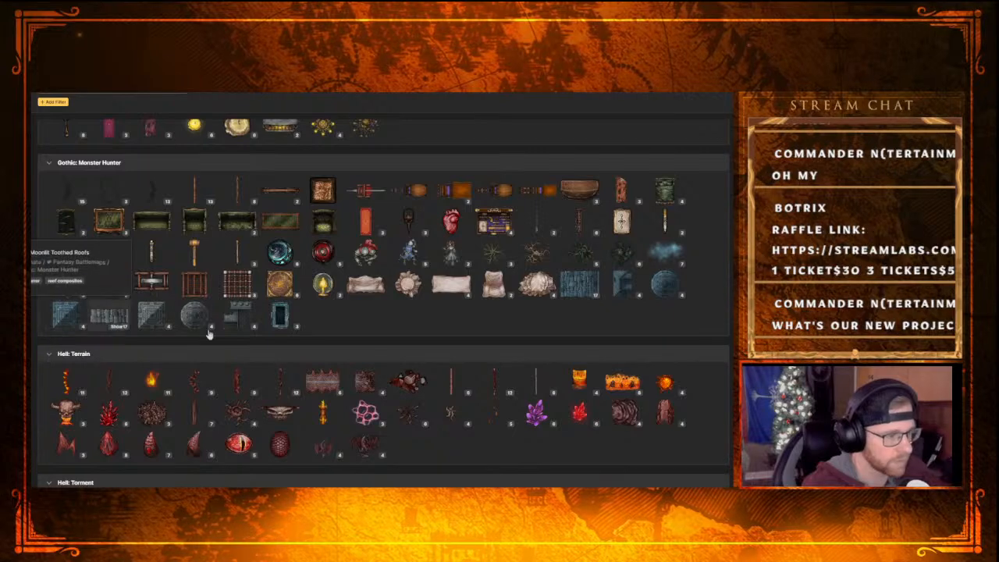
{"action": "scroll", "coordinate": [209, 334], "scroll_direction": "up", "scroll_amount": 2}
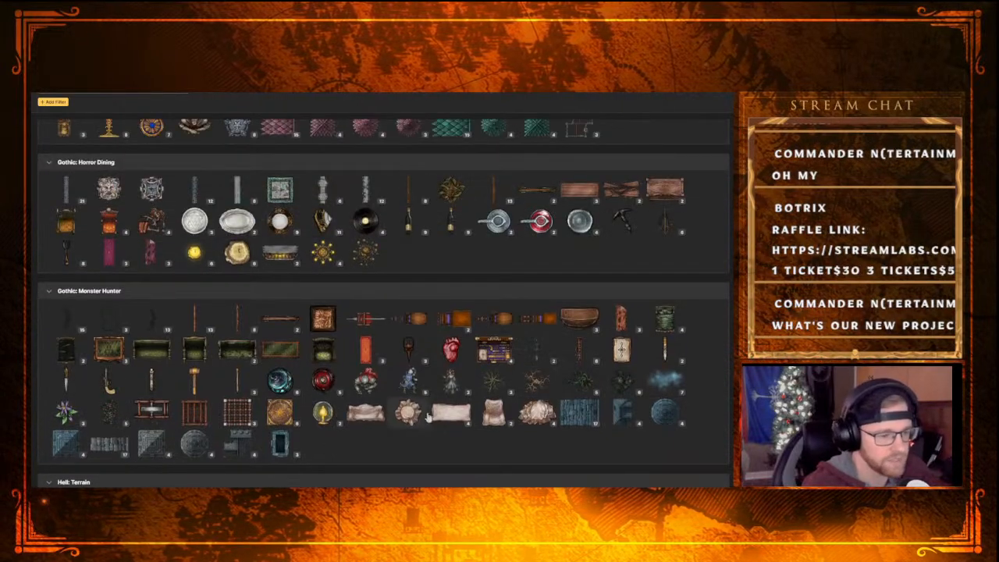
{"action": "scroll", "coordinate": [428, 418], "scroll_direction": "up", "scroll_amount": 10}
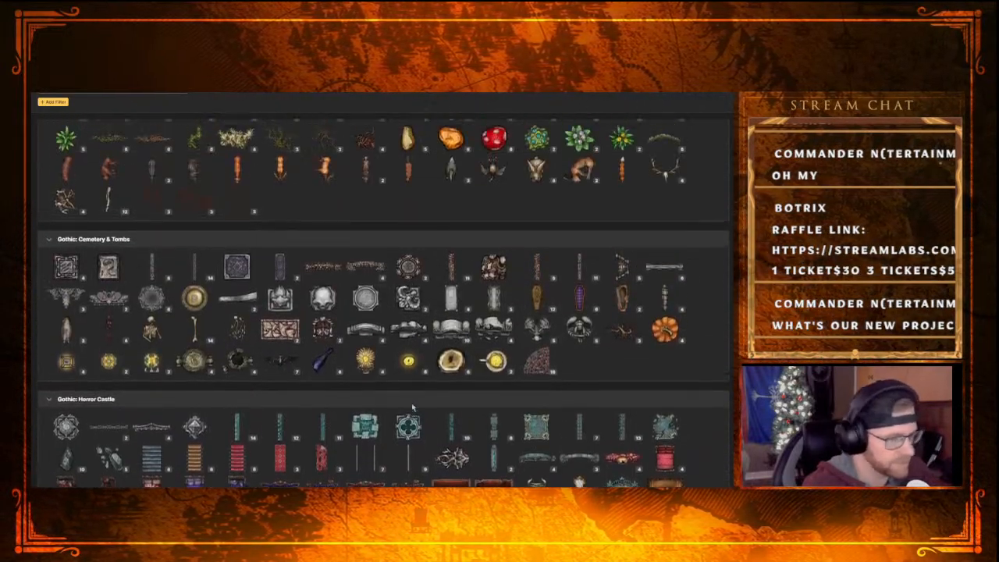
{"action": "scroll", "coordinate": [412, 407], "scroll_direction": "up", "scroll_amount": 10}
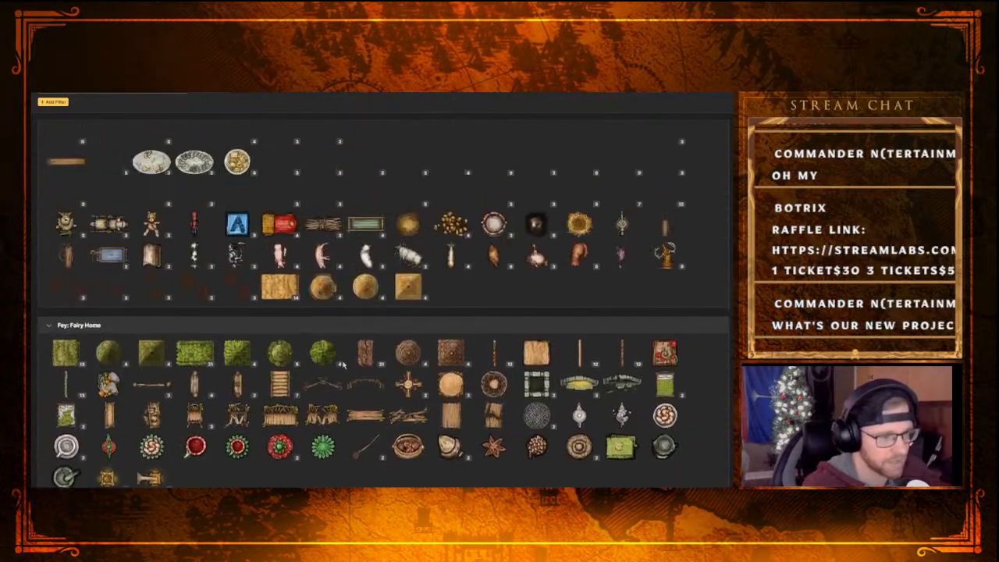
{"action": "scroll", "coordinate": [342, 363], "scroll_direction": "up", "scroll_amount": 10}
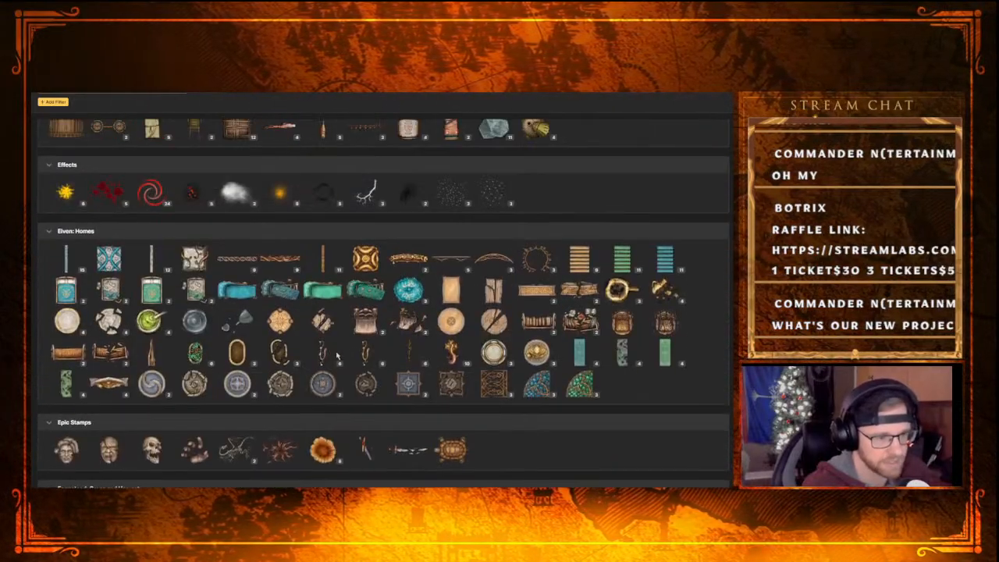
{"action": "scroll", "coordinate": [337, 356], "scroll_direction": "up", "scroll_amount": 8}
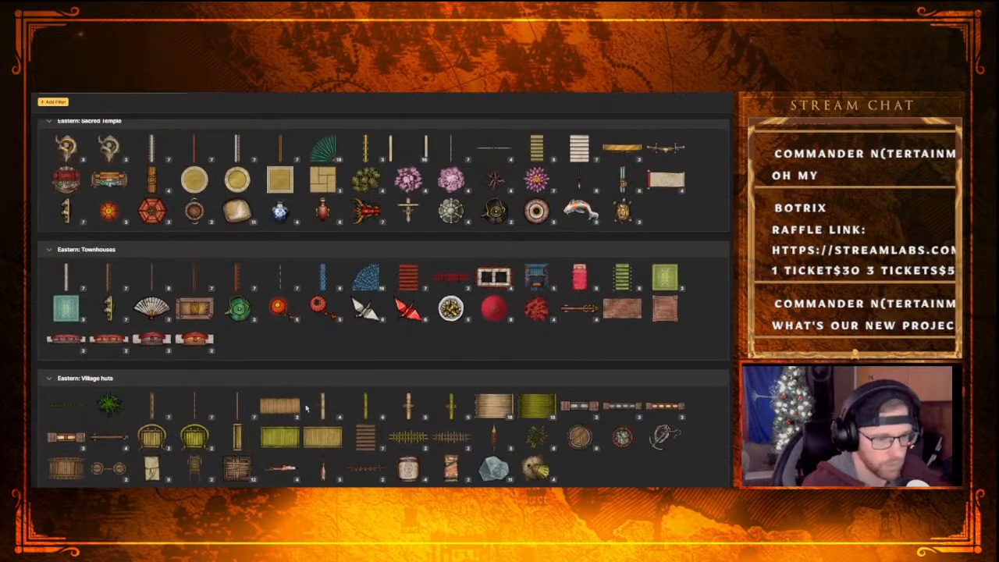
{"action": "scroll", "coordinate": [380, 400], "scroll_direction": "up", "scroll_amount": 8}
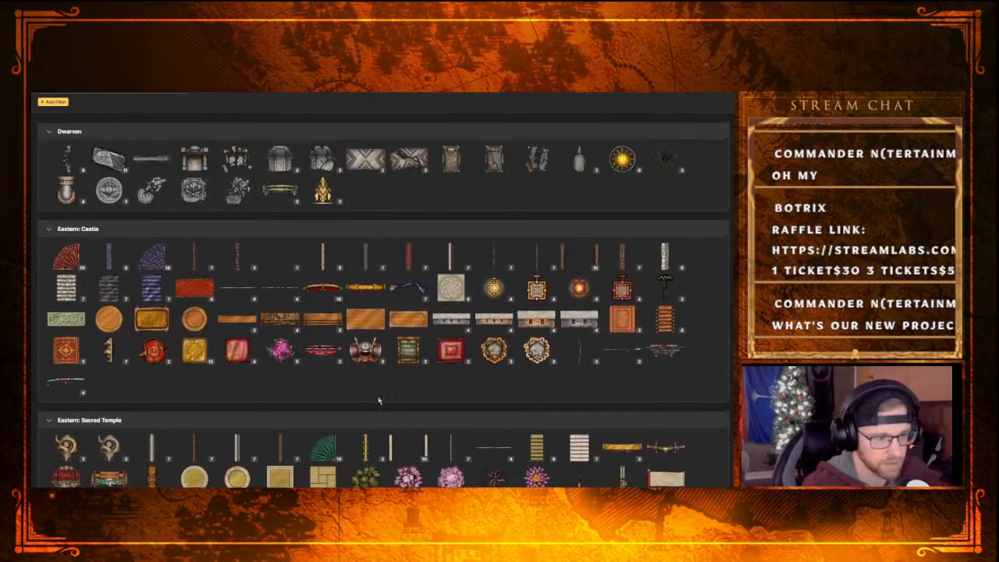
{"action": "scroll", "coordinate": [379, 400], "scroll_direction": "up", "scroll_amount": 3}
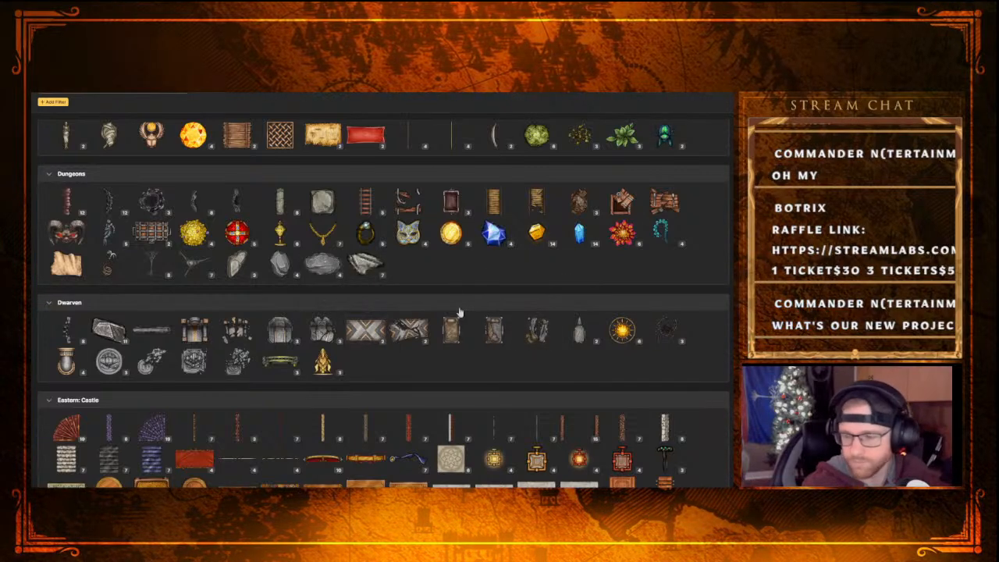
{"action": "scroll", "coordinate": [459, 312], "scroll_direction": "up", "scroll_amount": 5}
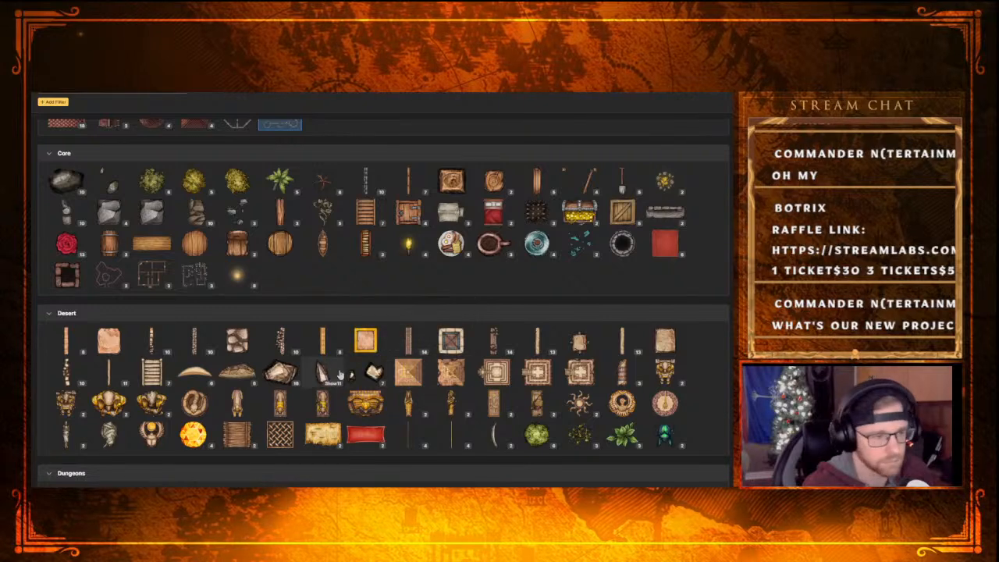
{"action": "scroll", "coordinate": [312, 359], "scroll_direction": "up", "scroll_amount": 3}
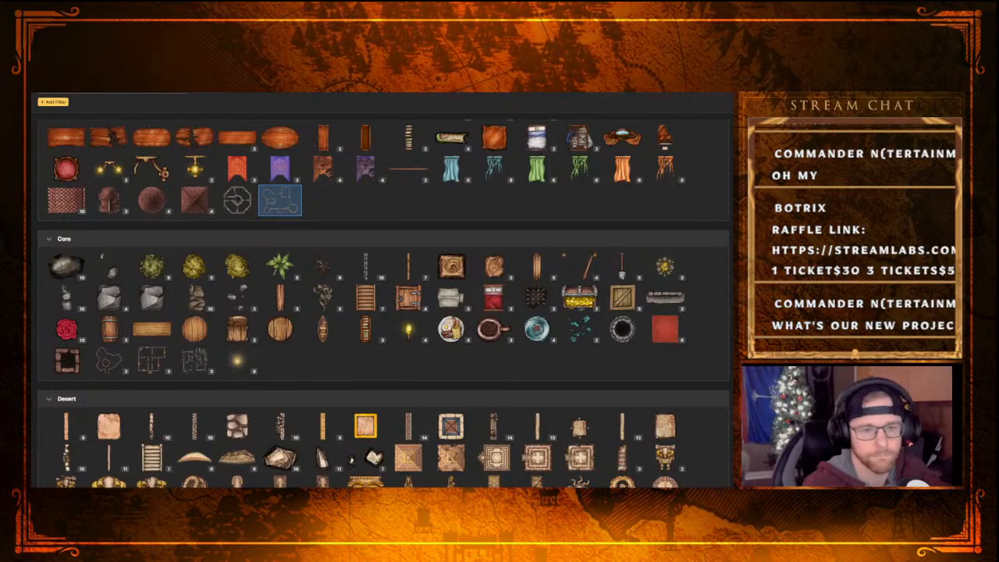
{"action": "left_click", "coordinate": [280, 200]}
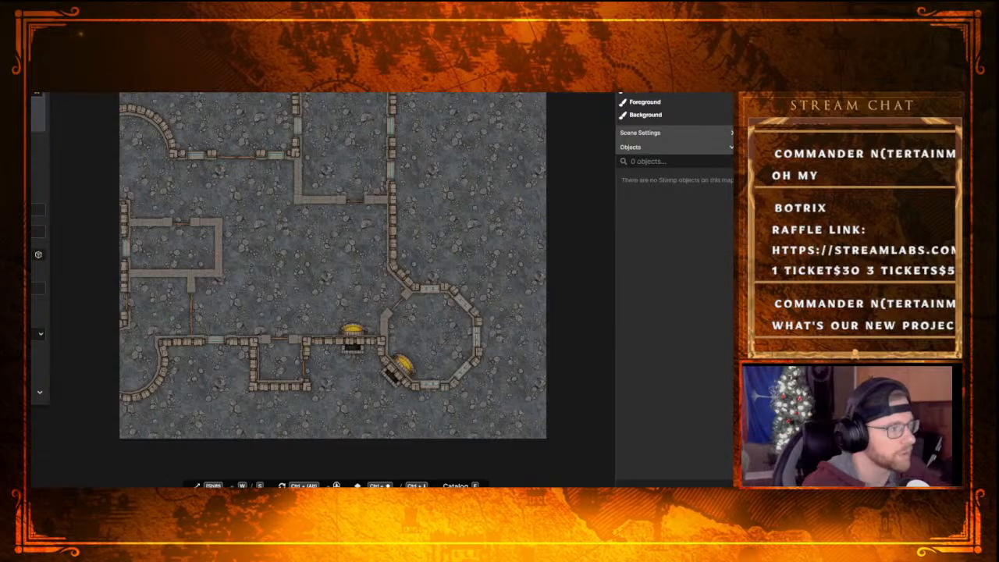
Choose the second texture in the Hell: Terrain group, the orange-red lava, for the brush
{"action": "key", "text": "b"}
{"action": "left_click", "coordinate": [42, 159]}
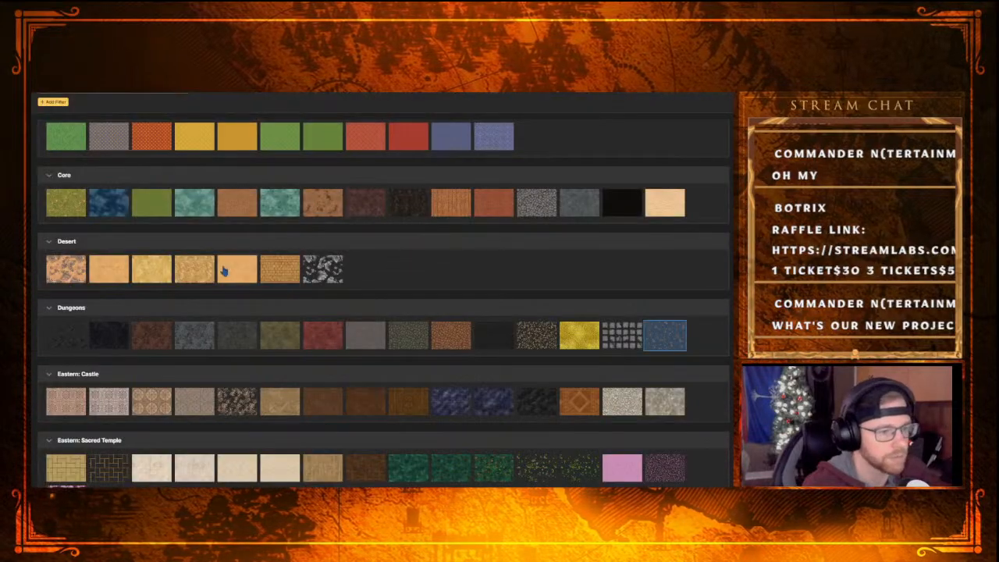
{"action": "scroll", "coordinate": [359, 320], "scroll_direction": "down", "scroll_amount": 3}
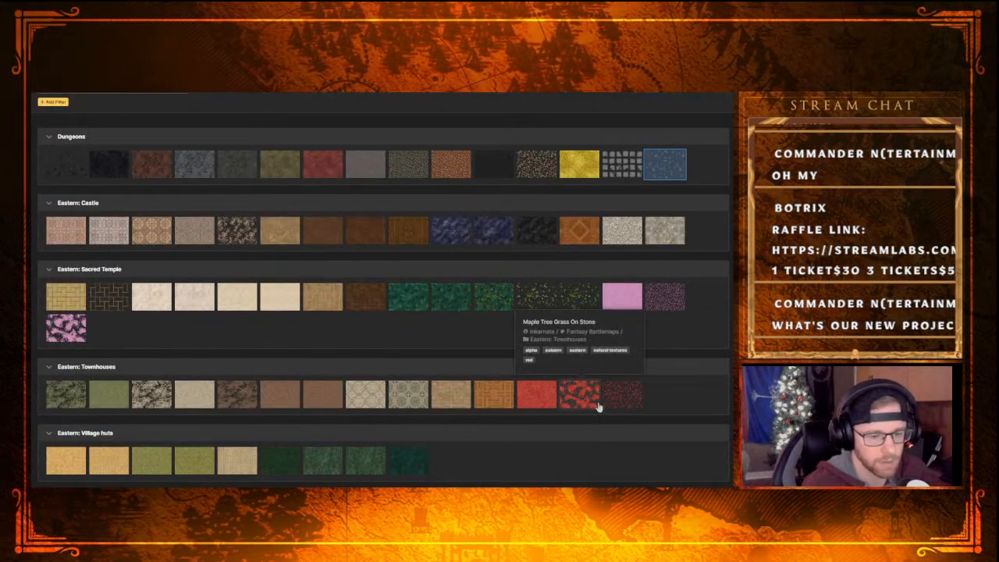
{"action": "scroll", "coordinate": [438, 395], "scroll_direction": "up", "scroll_amount": 4}
{"action": "scroll", "coordinate": [440, 397], "scroll_direction": "up", "scroll_amount": 1}
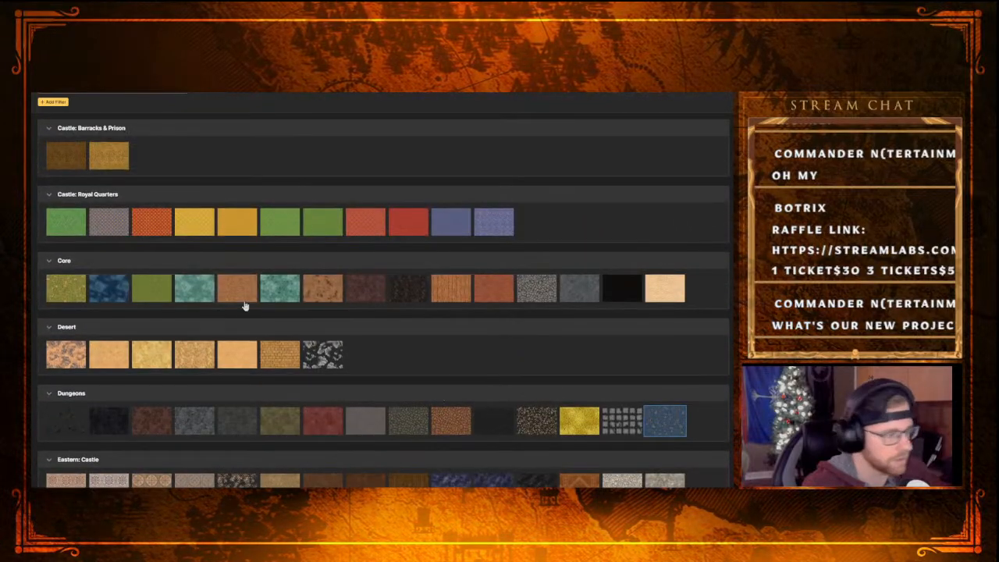
{"action": "scroll", "coordinate": [263, 322], "scroll_direction": "down", "scroll_amount": 6}
{"action": "scroll", "coordinate": [263, 322], "scroll_direction": "down", "scroll_amount": 13}
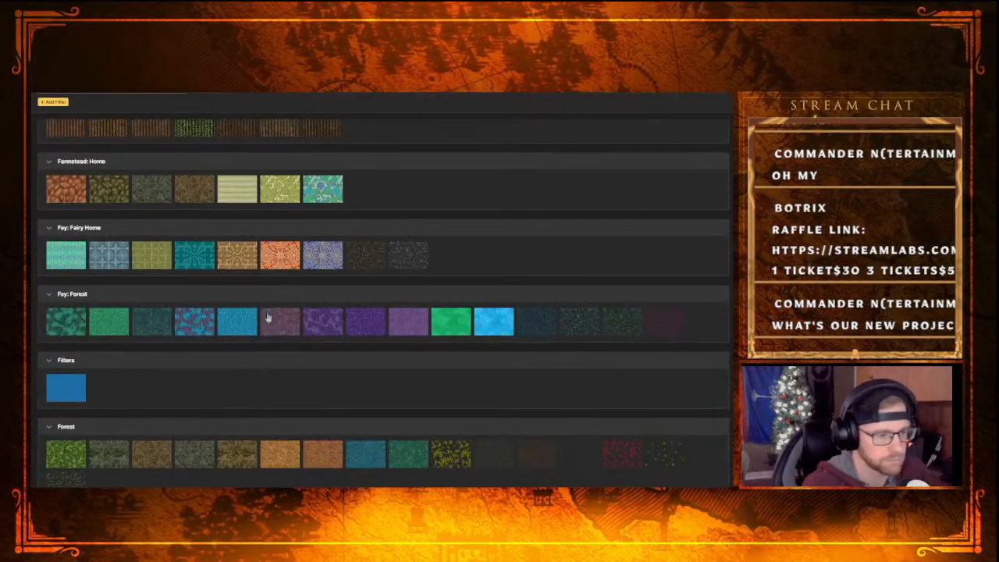
{"action": "scroll", "coordinate": [339, 362], "scroll_direction": "down", "scroll_amount": 3}
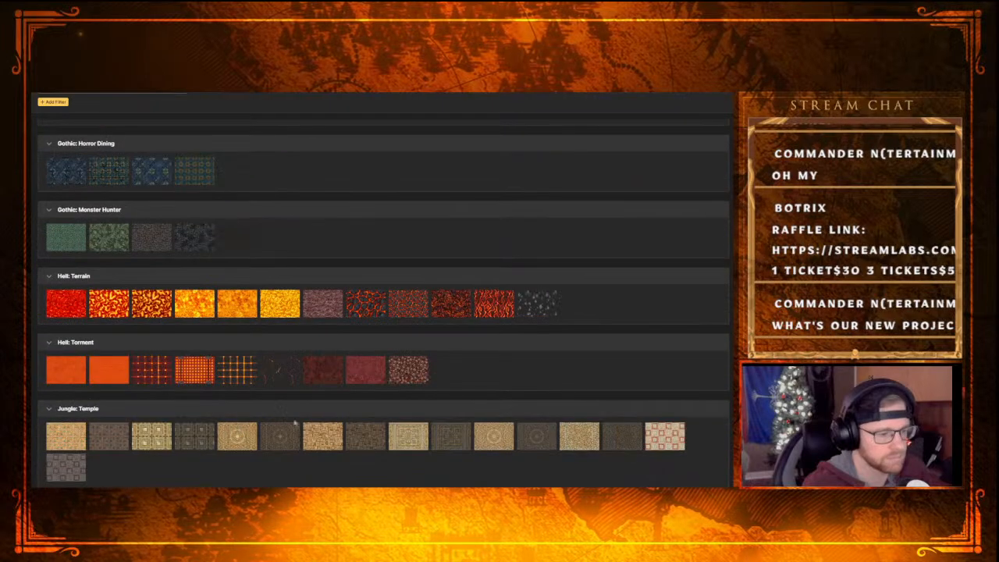
{"action": "left_click", "coordinate": [117, 310]}
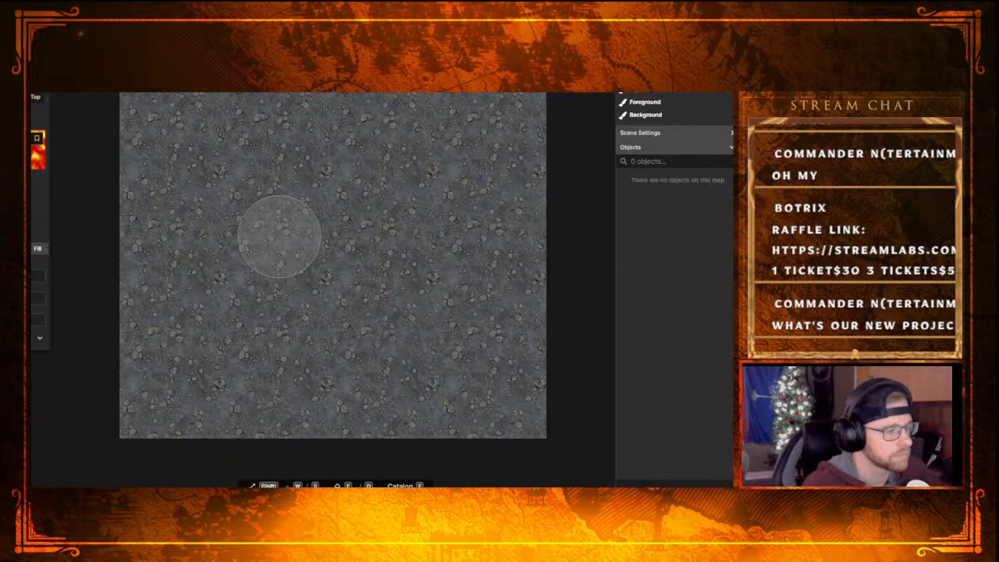
Reduce the lava brush to a small circle, a little under half its diameter
{"action": "key", "text": "s"}
{"action": "key", "text": "s"}
{"action": "key", "text": "s"}
{"action": "key", "text": "s"}
{"action": "key", "text": "s"}
{"action": "key", "text": "s"}
{"action": "key", "text": "s"}
{"action": "key", "text": "s"}
{"action": "key", "text": "s"}
{"action": "key", "text": "s"}
{"action": "key", "text": "s"}
{"action": "key", "text": "s"}
{"action": "key", "text": "s"}
{"action": "key", "text": "s"}
{"action": "key", "text": "s"}
{"action": "key", "text": "w"}
{"action": "key", "text": "w"}
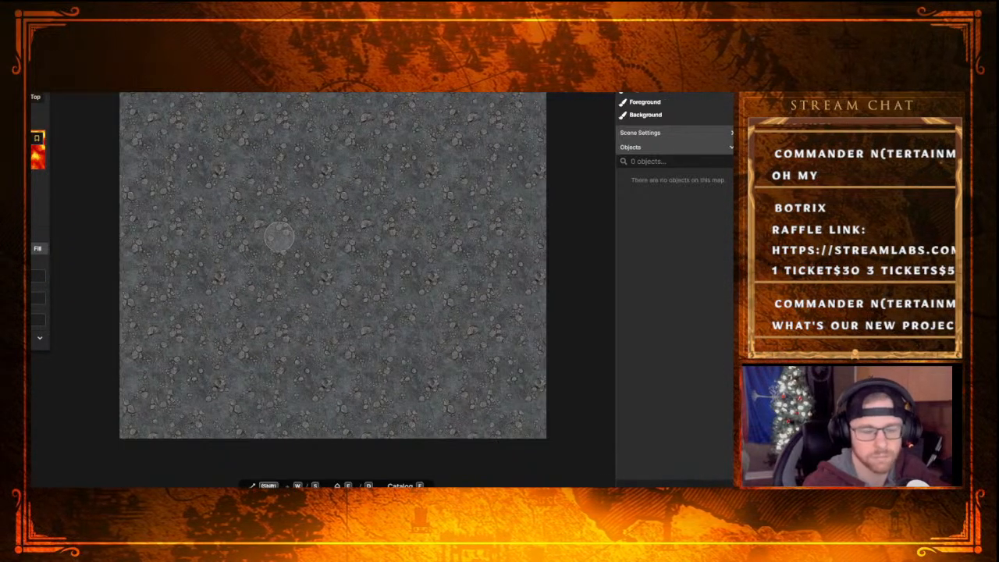
{"action": "key", "text": "w"}
{"action": "key", "text": "w"}
{"action": "key", "text": "s"}
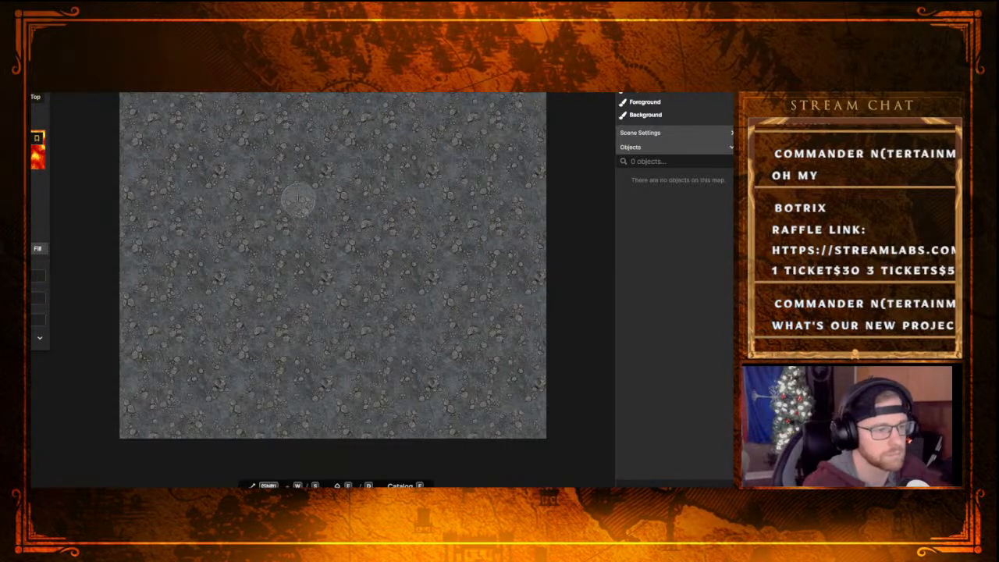
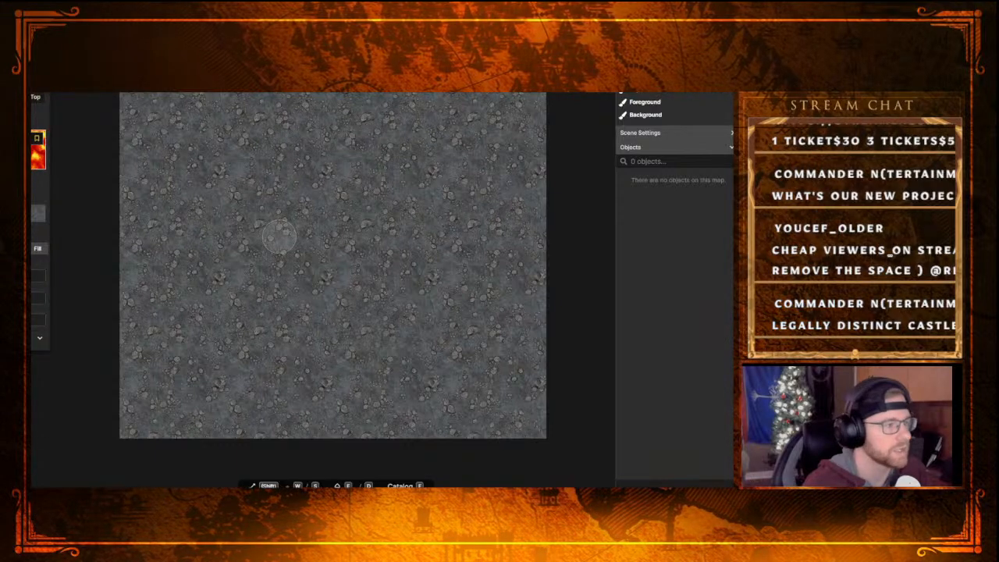
Choose the third texture in the Hell: Terrain group for the brush and reduce the mask brush size to 63
{"action": "key", "text": "f"}
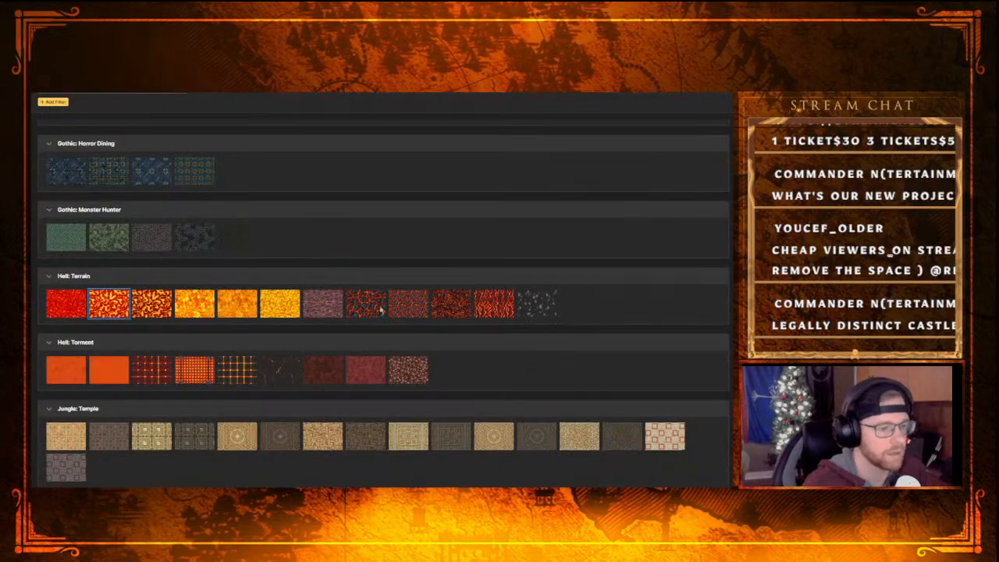
{"action": "left_click", "coordinate": [153, 311]}
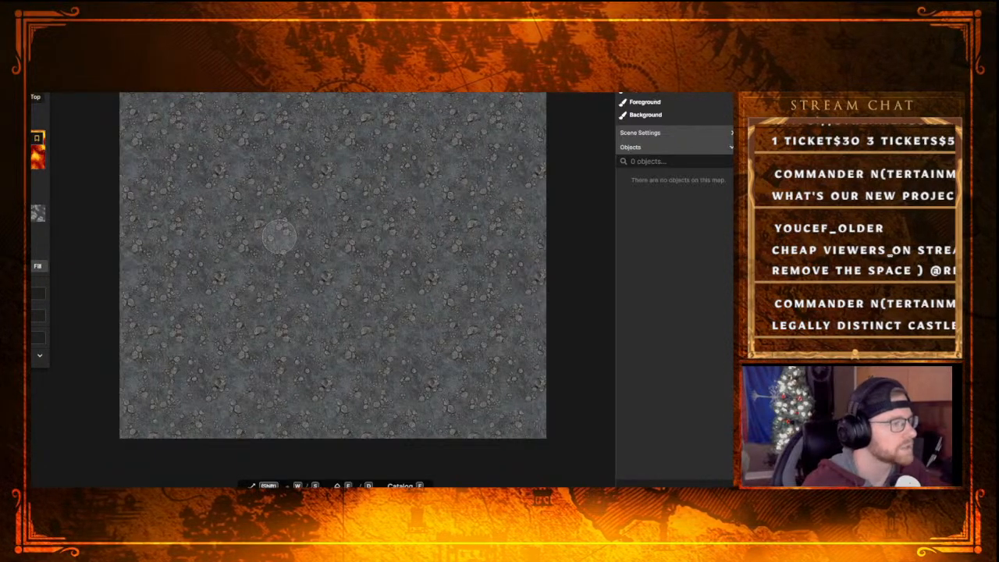
{"action": "left_click", "coordinate": [33, 210]}
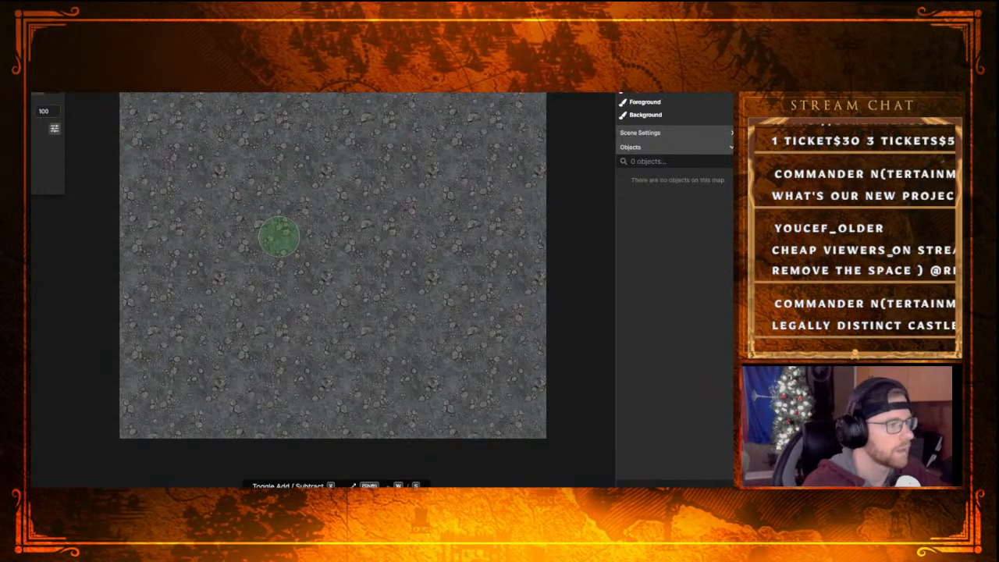
{"action": "left_click_drag", "start_coordinate": [24, 111], "coordinate": [16, 111]}
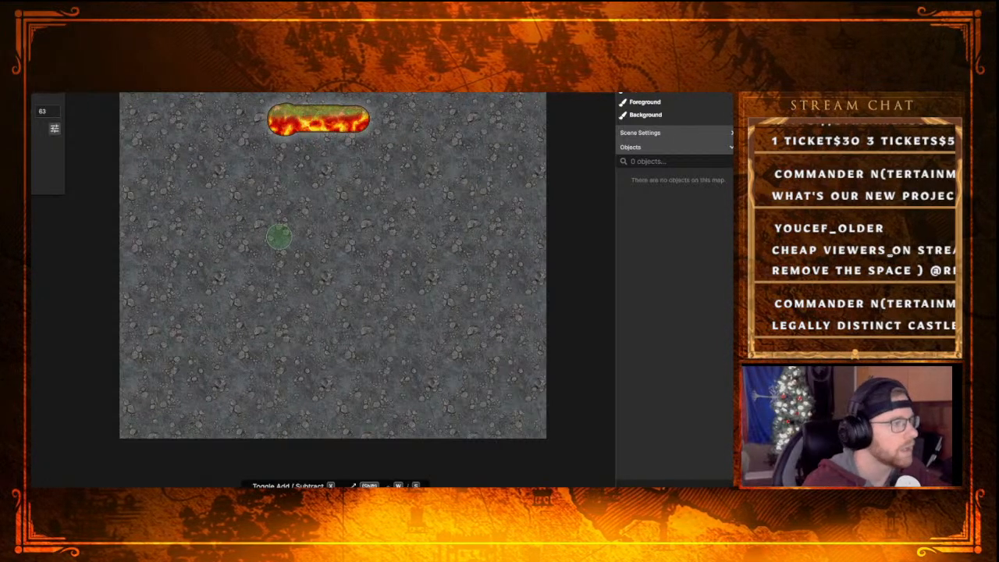
Mask in a wide solid block with a narrower stepped top in the map's upper middle, using the square mask shape
{"action": "key", "text": "x"}
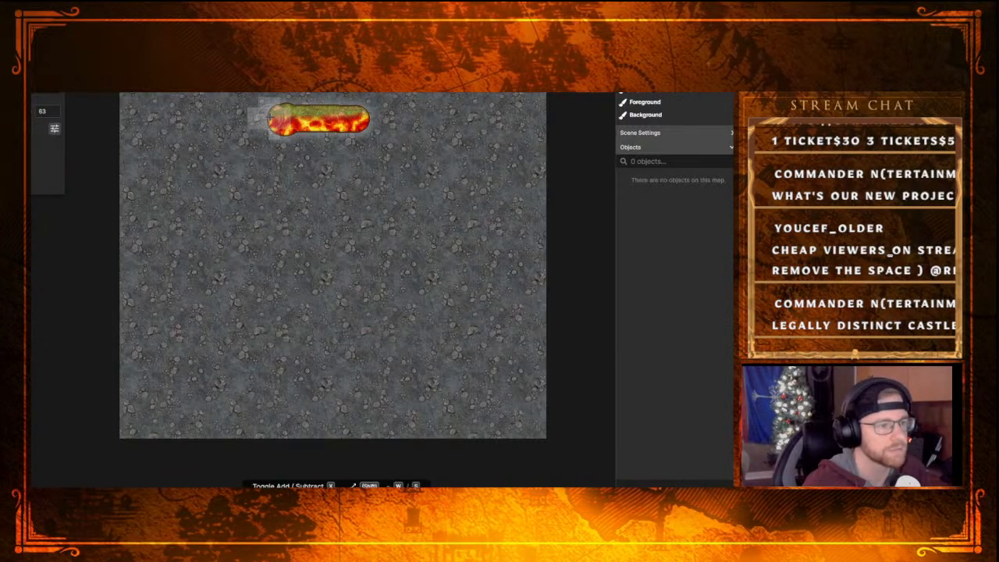
{"action": "left_click_drag", "start_coordinate": [271, 117], "coordinate": [304, 113]}
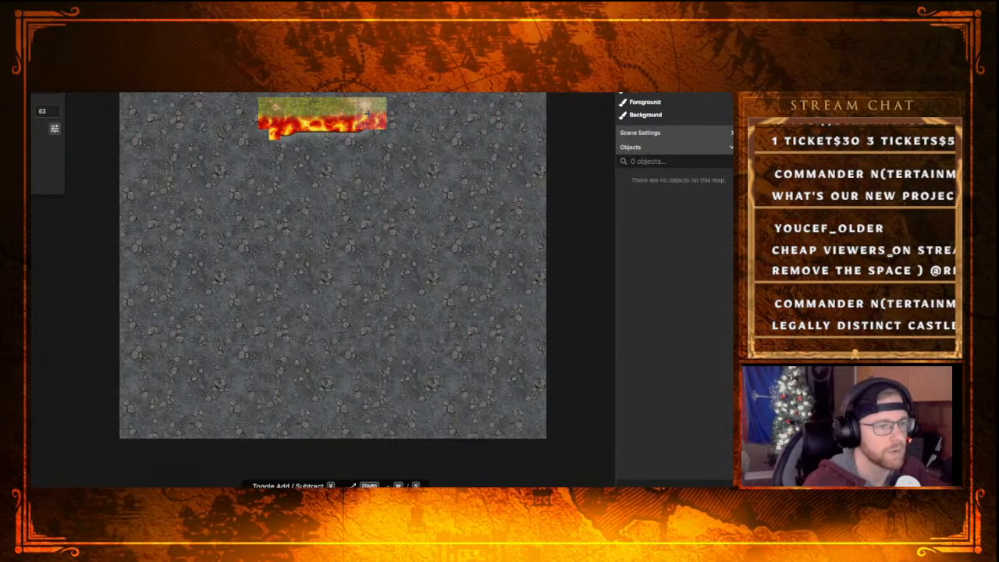
{"action": "left_click_drag", "start_coordinate": [365, 125], "coordinate": [370, 139]}
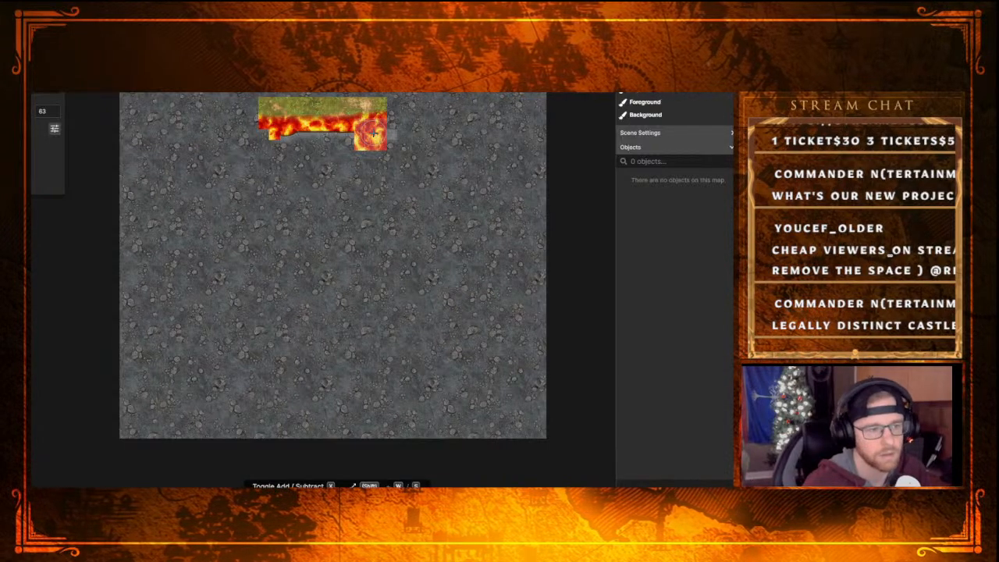
{"action": "mouse_move", "coordinate": [375, 135]}
{"action": "left_mouse_down"}
{"action": "mouse_move", "coordinate": [390, 148]}
{"action": "mouse_move", "coordinate": [402, 134]}
{"action": "mouse_move", "coordinate": [403, 187]}
{"action": "mouse_move", "coordinate": [411, 135]}
{"action": "left_mouse_up"}
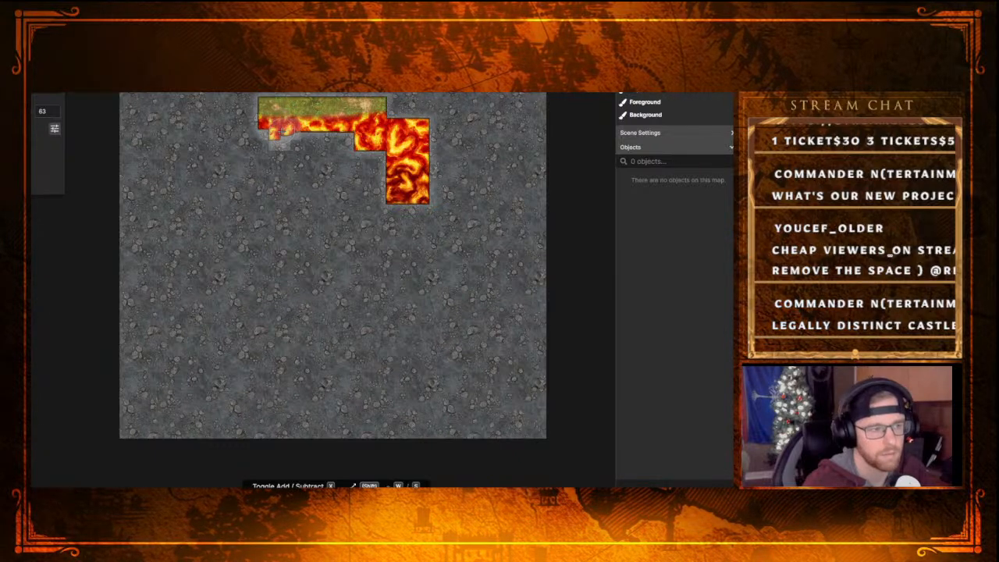
{"action": "mouse_move", "coordinate": [281, 134]}
{"action": "left_mouse_down"}
{"action": "mouse_move", "coordinate": [234, 135]}
{"action": "mouse_move", "coordinate": [245, 143]}
{"action": "mouse_move", "coordinate": [243, 187]}
{"action": "mouse_move", "coordinate": [386, 190]}
{"action": "left_mouse_up"}
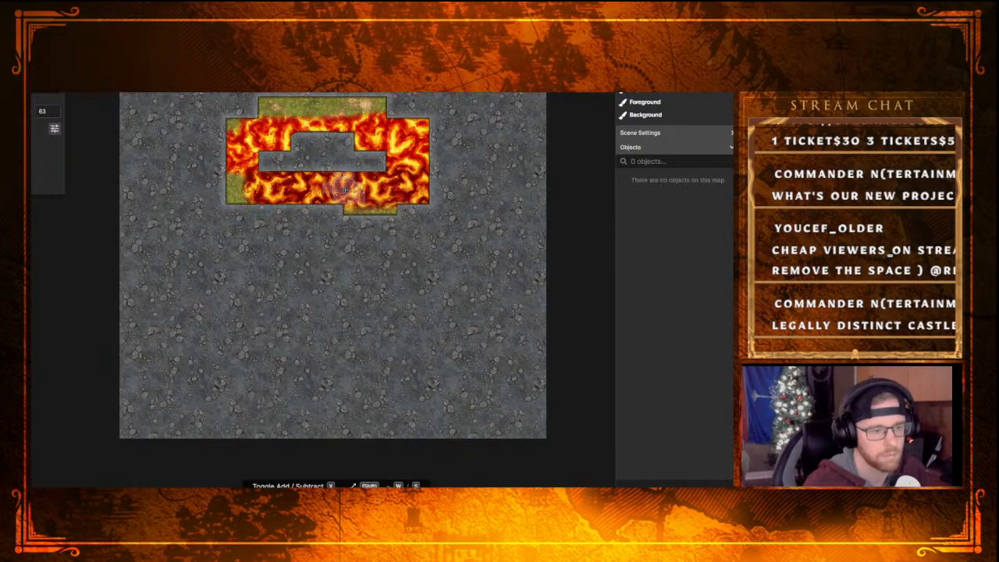
{"action": "key", "text": "ctrl+z"}
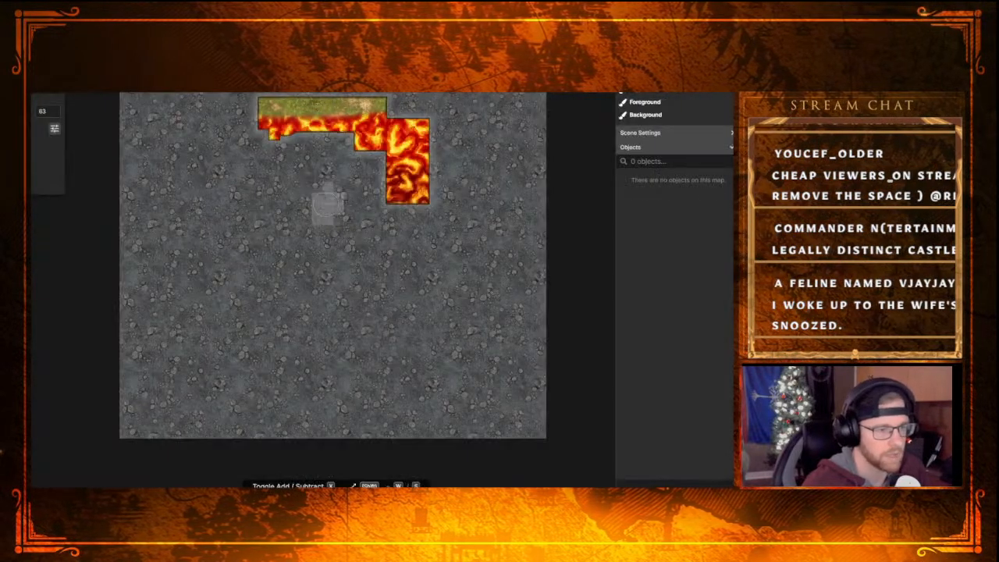
{"action": "mouse_move", "coordinate": [267, 131]}
{"action": "left_mouse_down"}
{"action": "mouse_move", "coordinate": [228, 134]}
{"action": "mouse_move", "coordinate": [231, 185]}
{"action": "mouse_move", "coordinate": [371, 187]}
{"action": "mouse_move", "coordinate": [366, 152]}
{"action": "mouse_move", "coordinate": [320, 154]}
{"action": "mouse_move", "coordinate": [347, 143]}
{"action": "mouse_move", "coordinate": [248, 156]}
{"action": "mouse_move", "coordinate": [243, 148]}
{"action": "mouse_move", "coordinate": [315, 145]}
{"action": "left_mouse_up"}
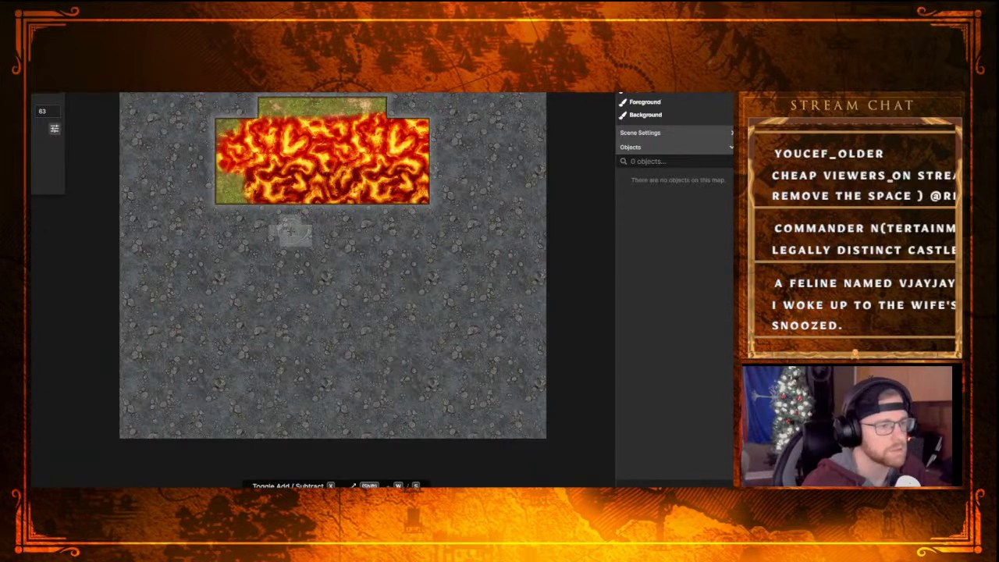
Paint the lava texture over the grass patches along the edges of the masked block
{"action": "key", "text": "b"}
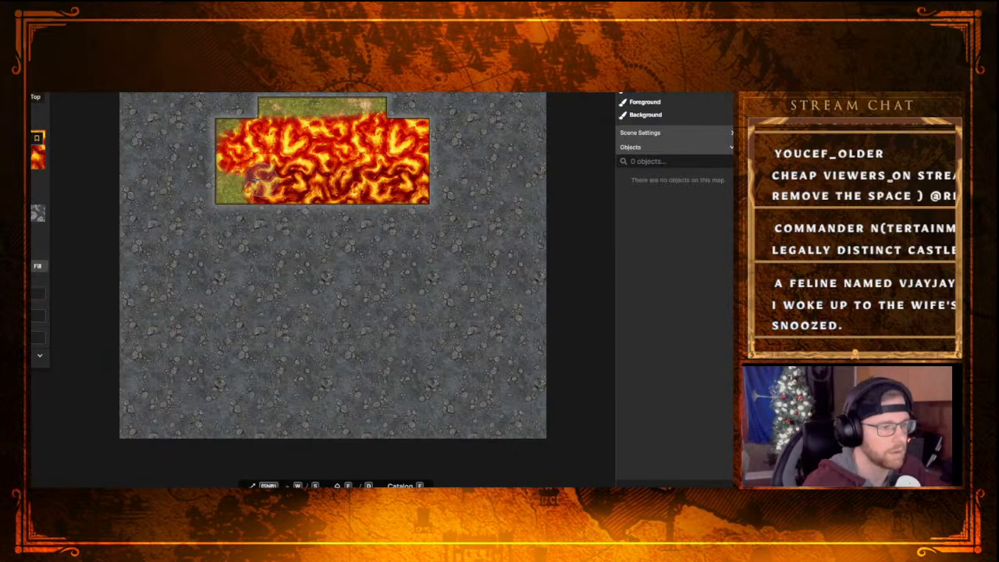
{"action": "left_click_drag", "start_coordinate": [246, 174], "coordinate": [227, 194]}
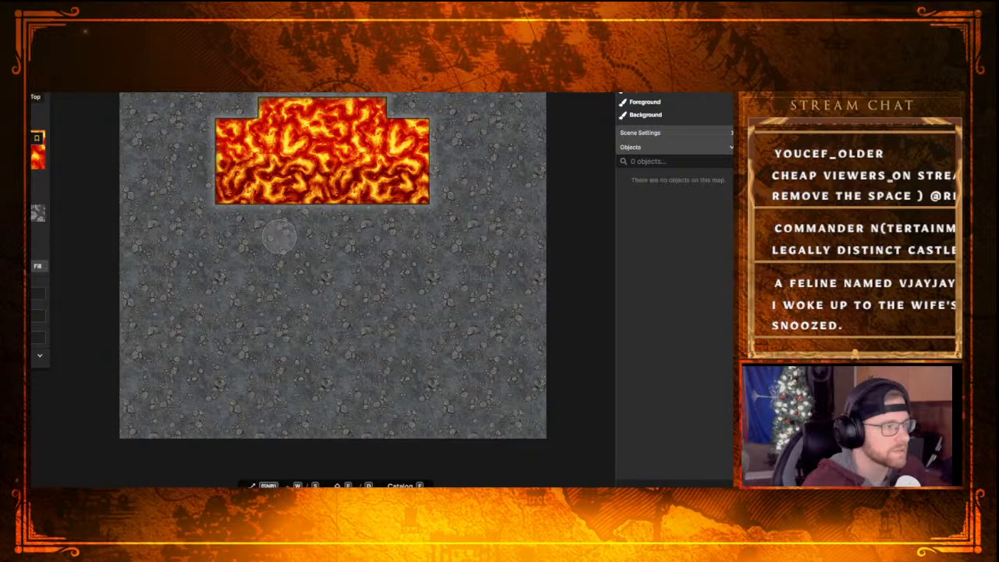
Replace the grey stone and lava ground with the reddish-brown, dark-patched terrain and return to stamps
{"action": "left_click", "coordinate": [34, 96]}
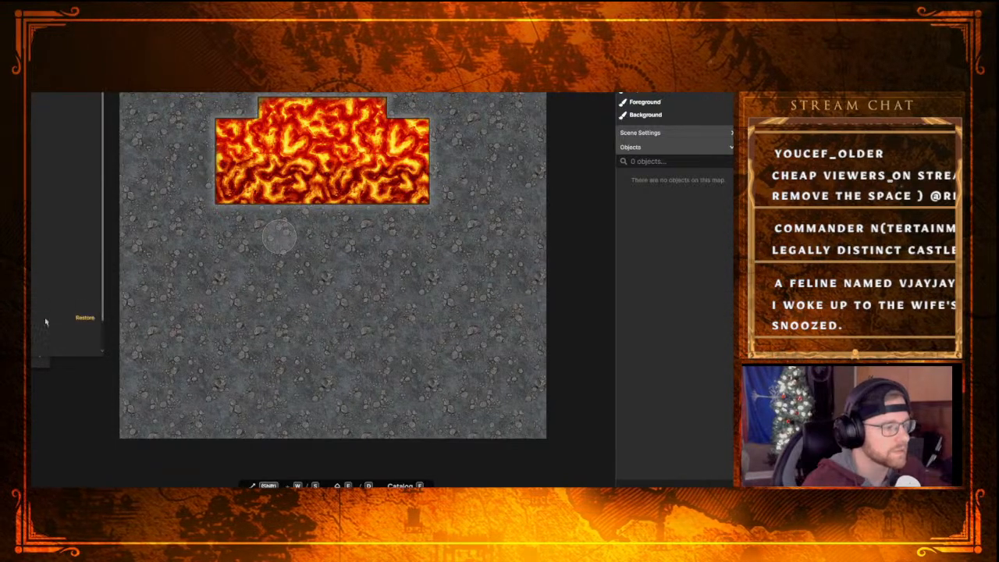
{"action": "left_click", "coordinate": [78, 345]}
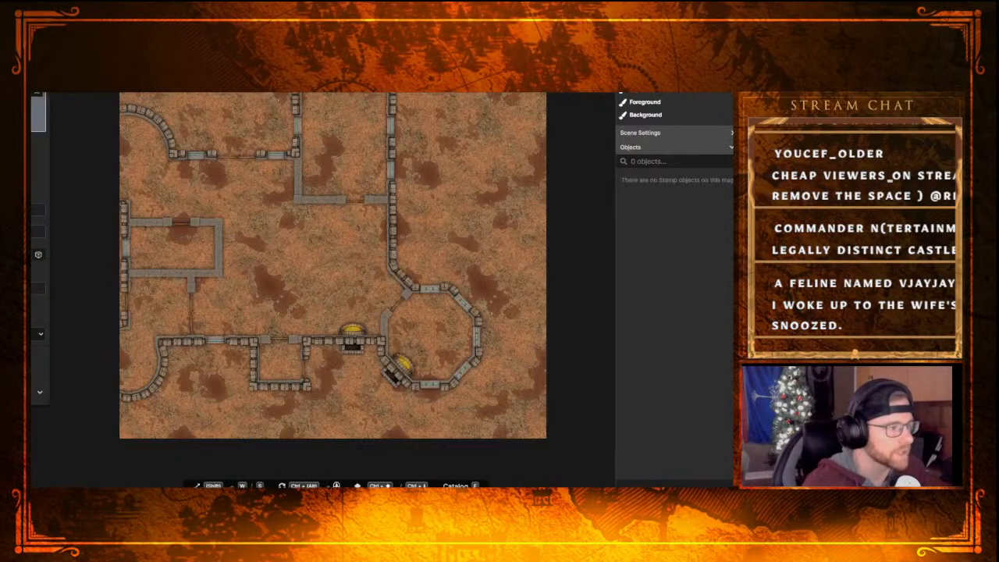
Search the stamp catalog for "lava" and pick a wide Modular Lavafall variant from the Hell: Terrain group
{"action": "key", "text": "f"}
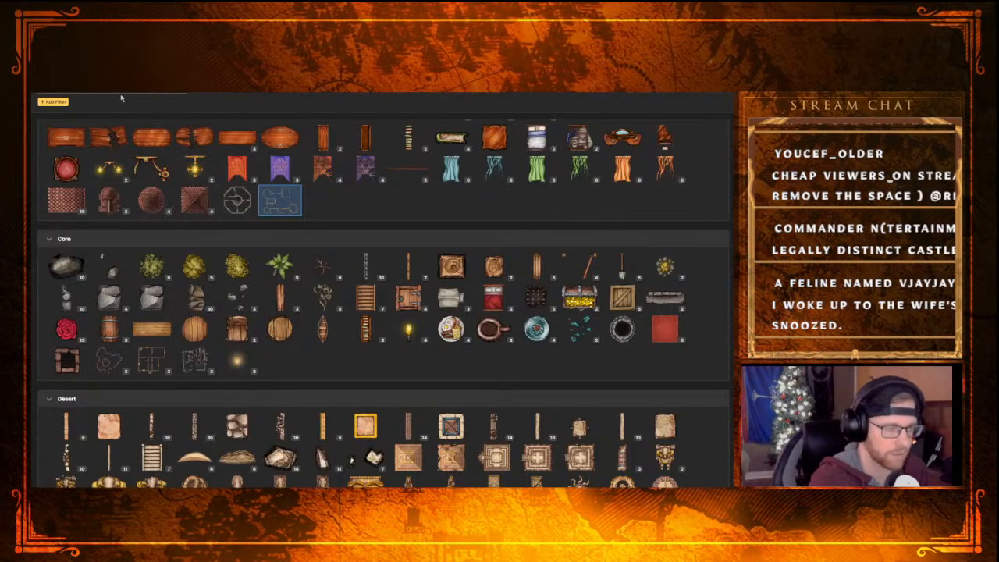
{"action": "type", "text": "lava"}
{"action": "key", "text": "Return"}
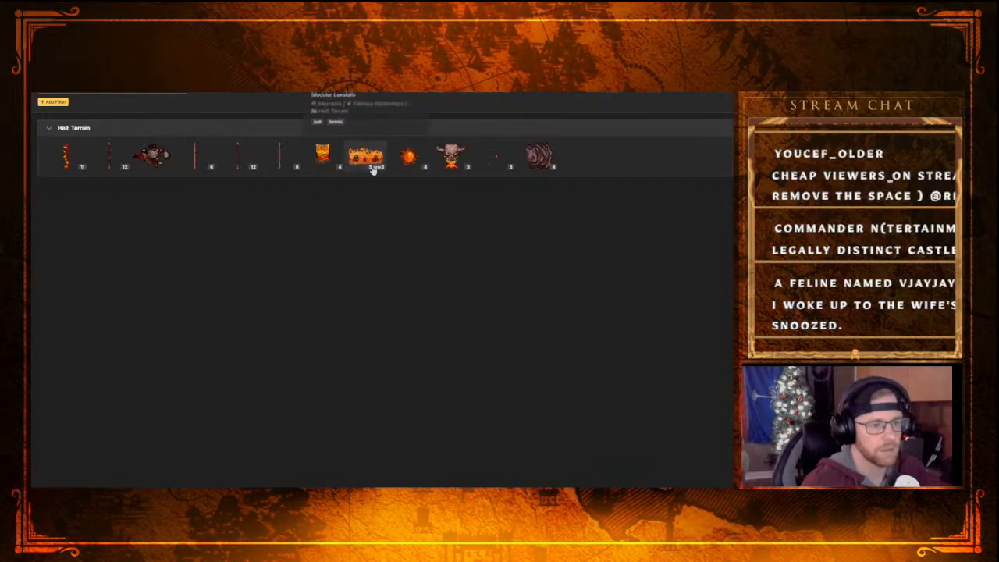
{"action": "left_click", "coordinate": [331, 170]}
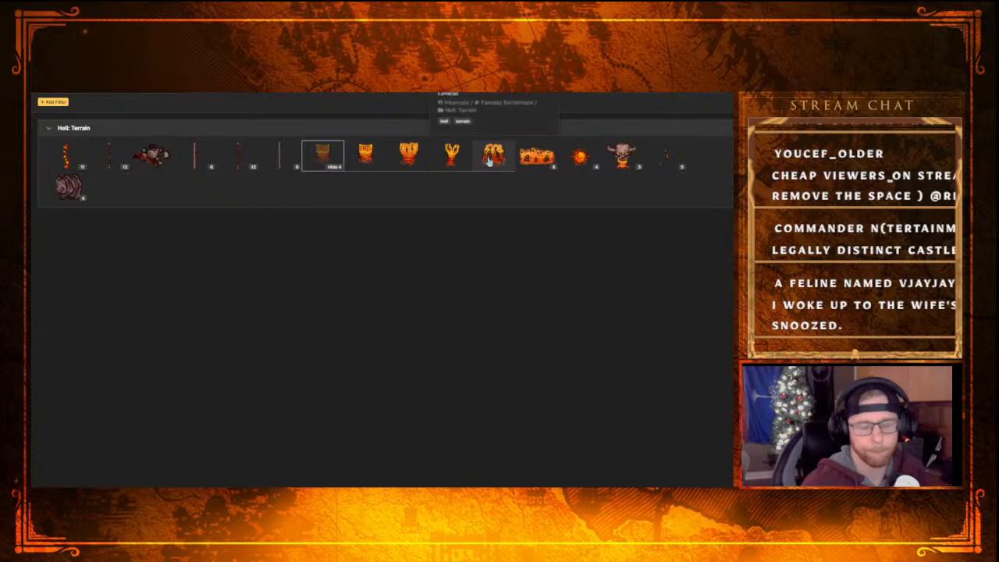
{"action": "left_click", "coordinate": [546, 168]}
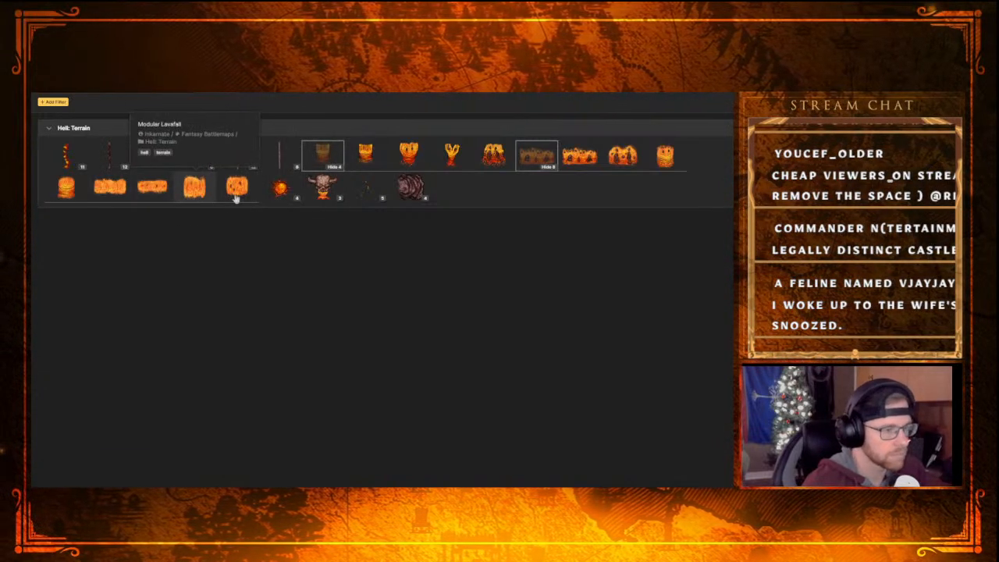
{"action": "left_click", "coordinate": [107, 189]}
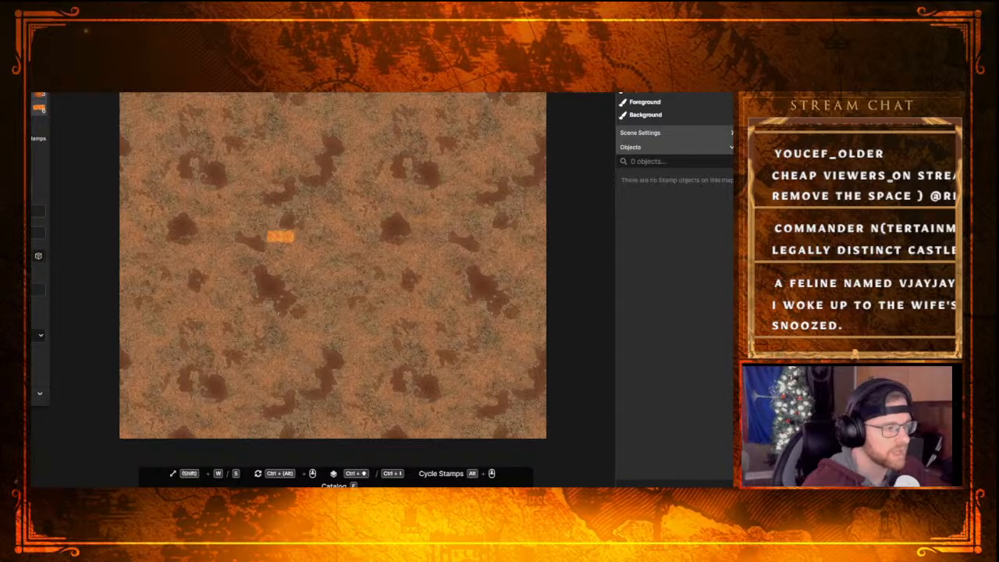
Enlarge the Modular Lavafall stamp, place the first piece near the map's upper middle and deselect it
{"action": "key", "text": "w"}
{"action": "key", "text": "w"}
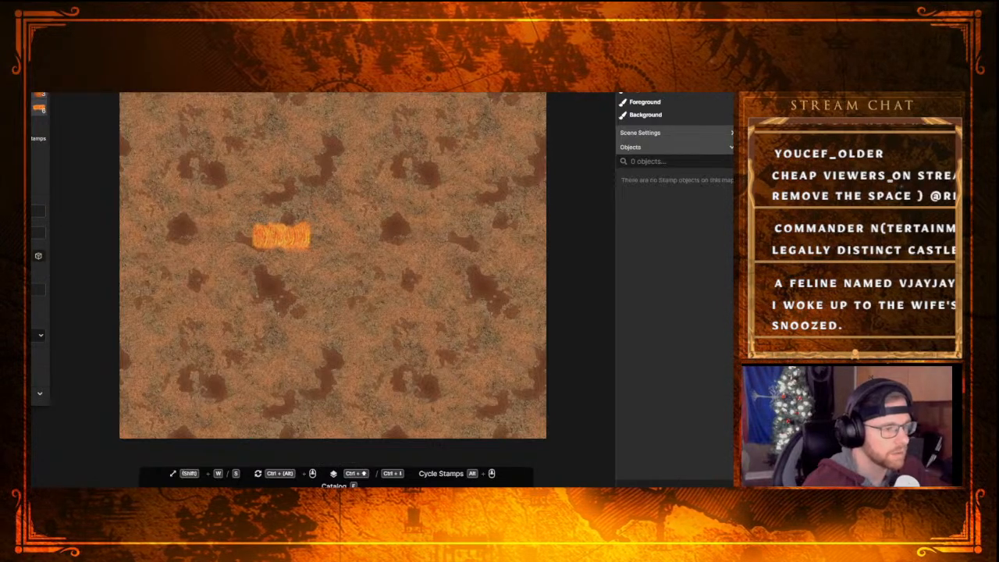
{"action": "key", "text": "w"}
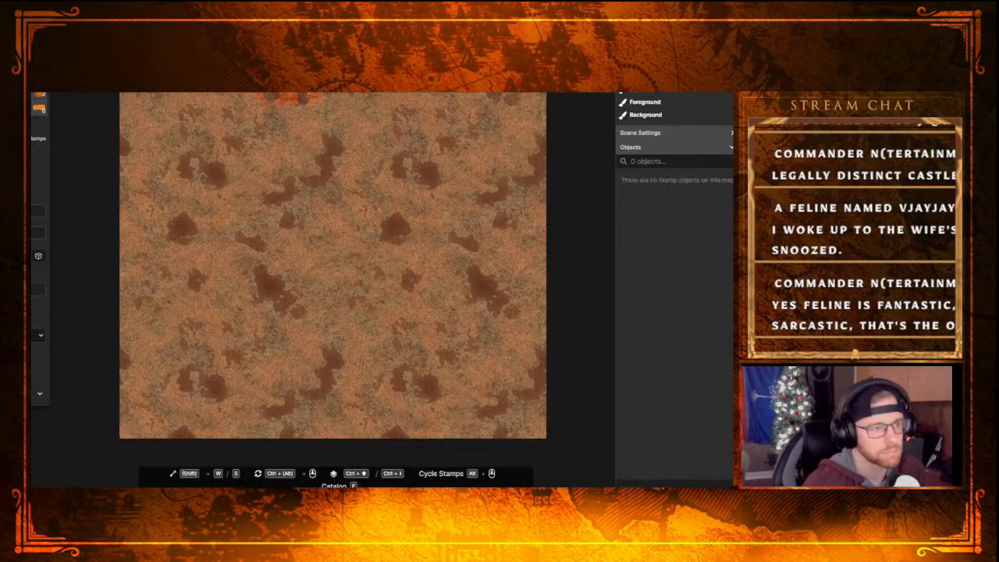
{"action": "left_click", "coordinate": [284, 105]}
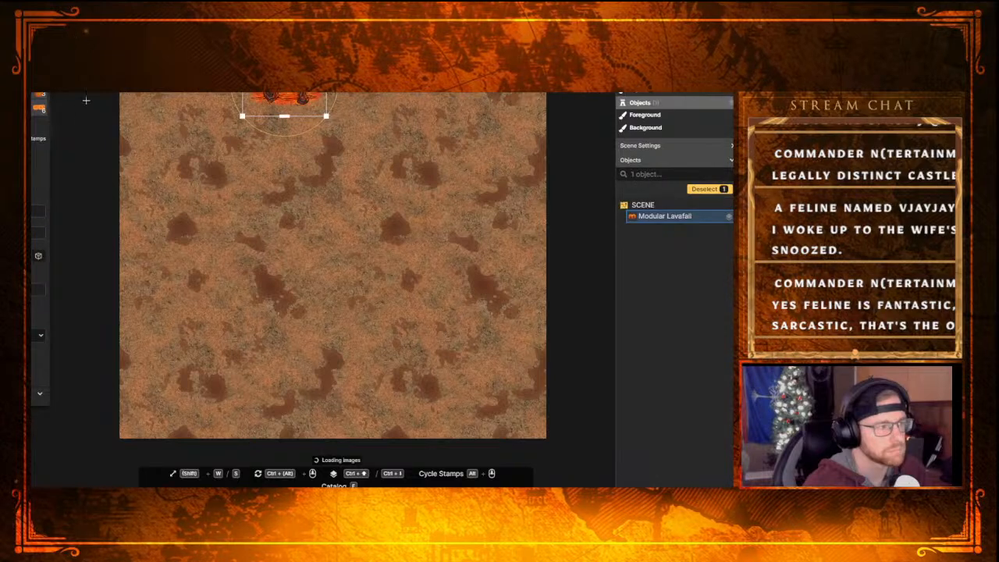
{"action": "key", "text": "Escape"}
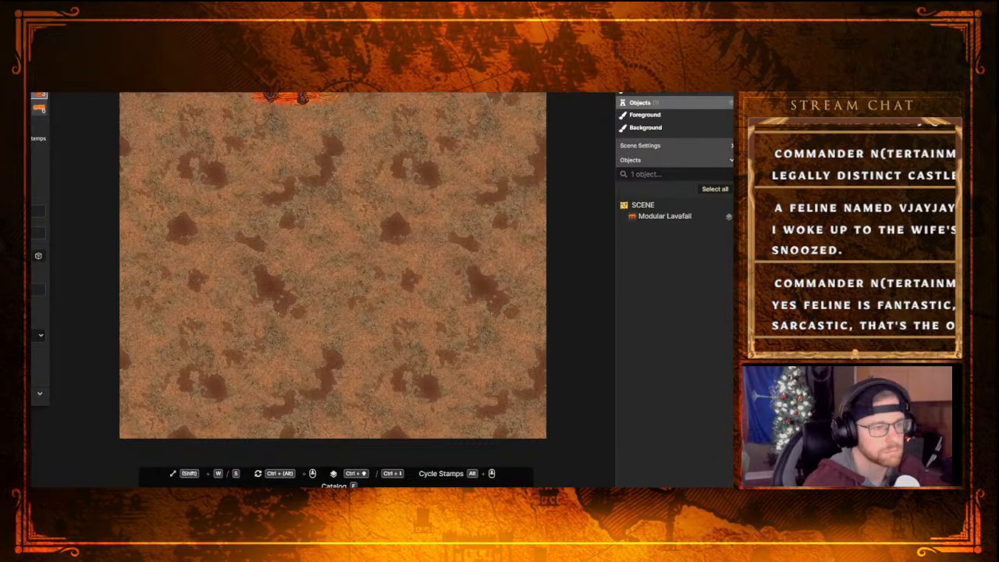
Place seven more Modular Lavafall pieces in mixed variants, overlapping beside the first to form a continuous lava band
{"action": "left_click", "coordinate": [328, 94]}
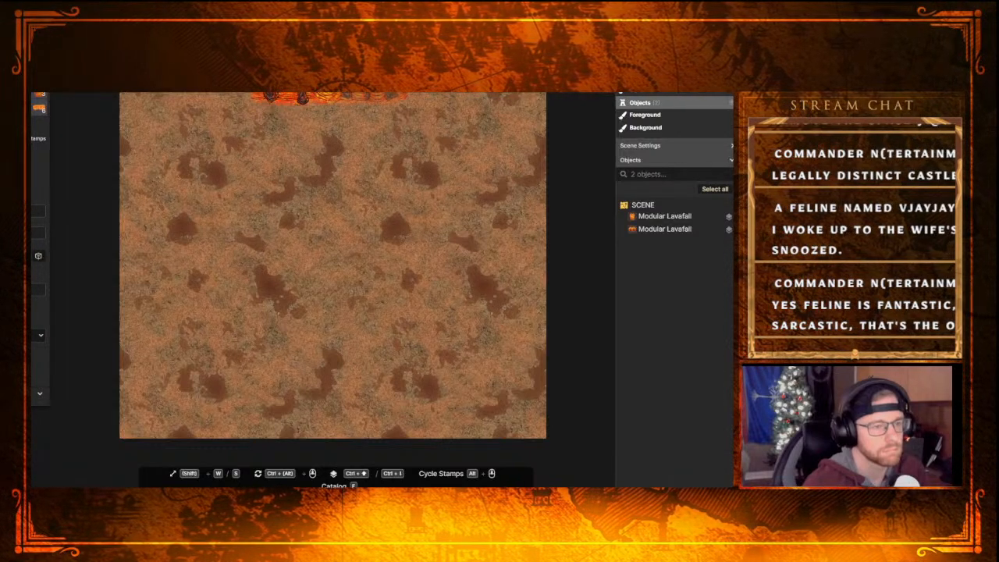
{"action": "left_click", "coordinate": [369, 94]}
{"action": "scroll", "coordinate": [384, 146], "scroll_direction": "down", "scroll_amount": 1, "text": "alt"}
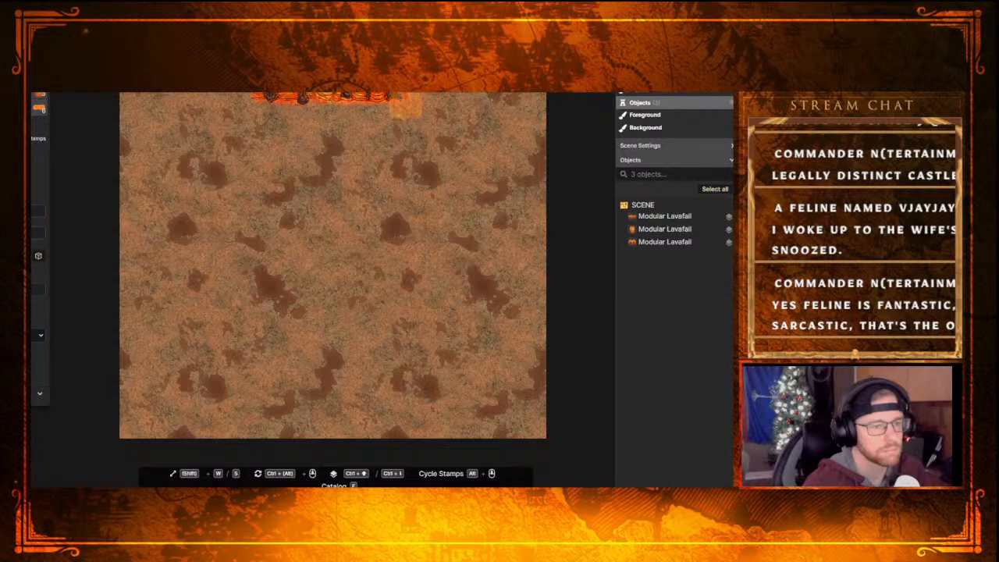
{"action": "left_click", "coordinate": [396, 95]}
{"action": "scroll", "coordinate": [397, 95], "scroll_direction": "down", "scroll_amount": 1, "text": "alt"}
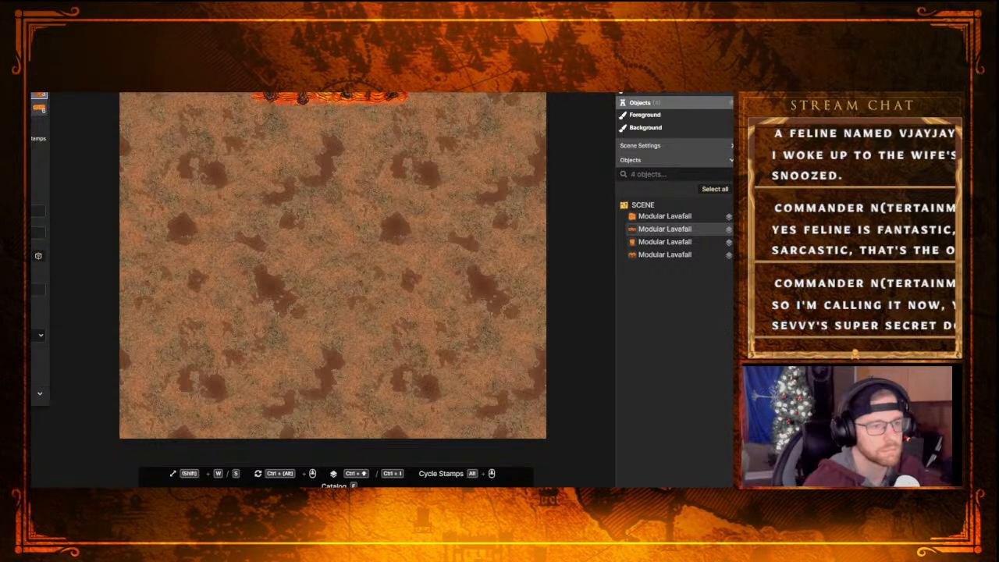
{"action": "left_click", "coordinate": [394, 94]}
{"action": "scroll", "coordinate": [394, 95], "scroll_direction": "down", "scroll_amount": 1, "text": "alt"}
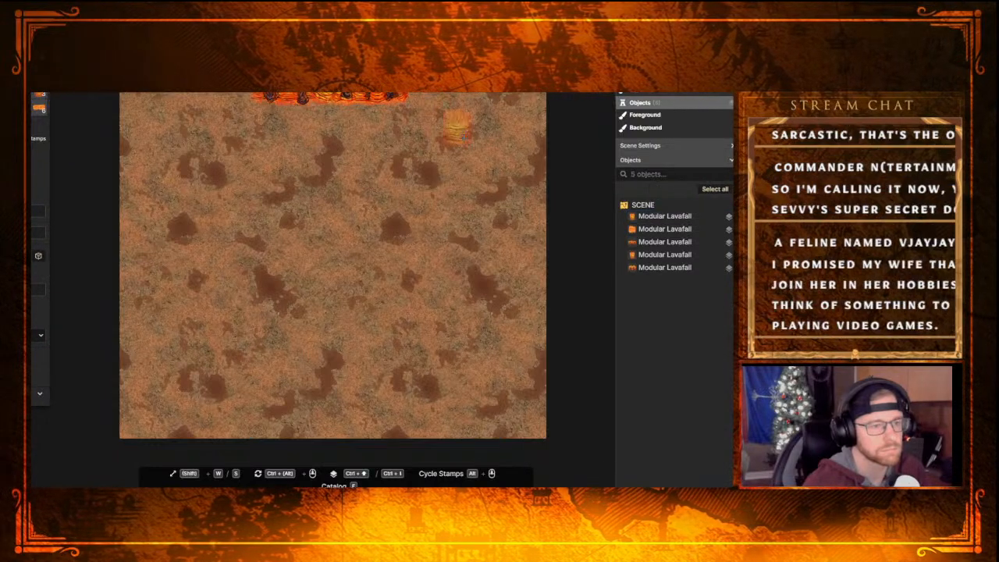
{"action": "left_click", "coordinate": [394, 94]}
{"action": "scroll", "coordinate": [394, 94], "scroll_direction": "down", "scroll_amount": 1, "text": "alt"}
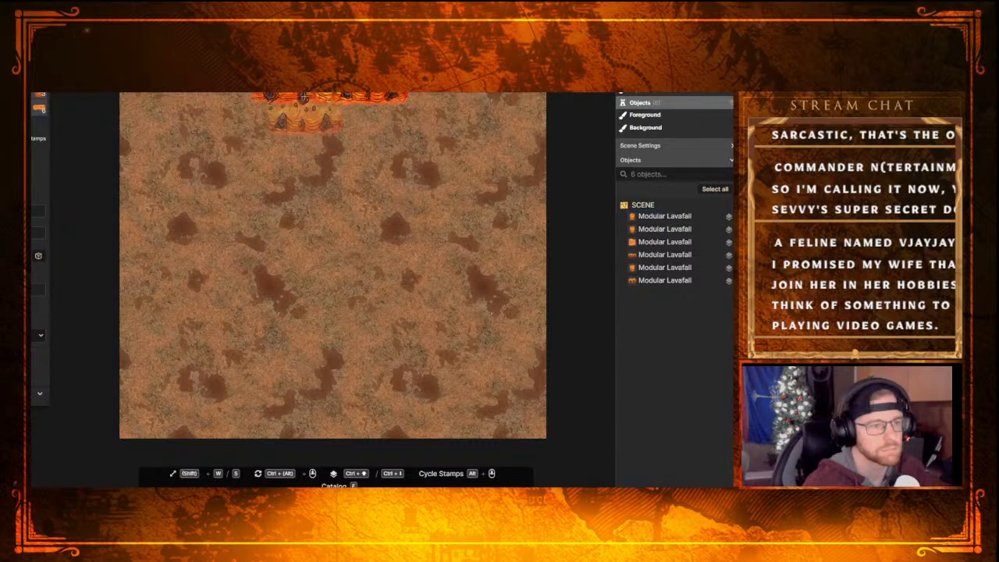
{"action": "left_click", "coordinate": [343, 94]}
{"action": "scroll", "coordinate": [323, 172], "scroll_direction": "down", "scroll_amount": 1, "text": "alt"}
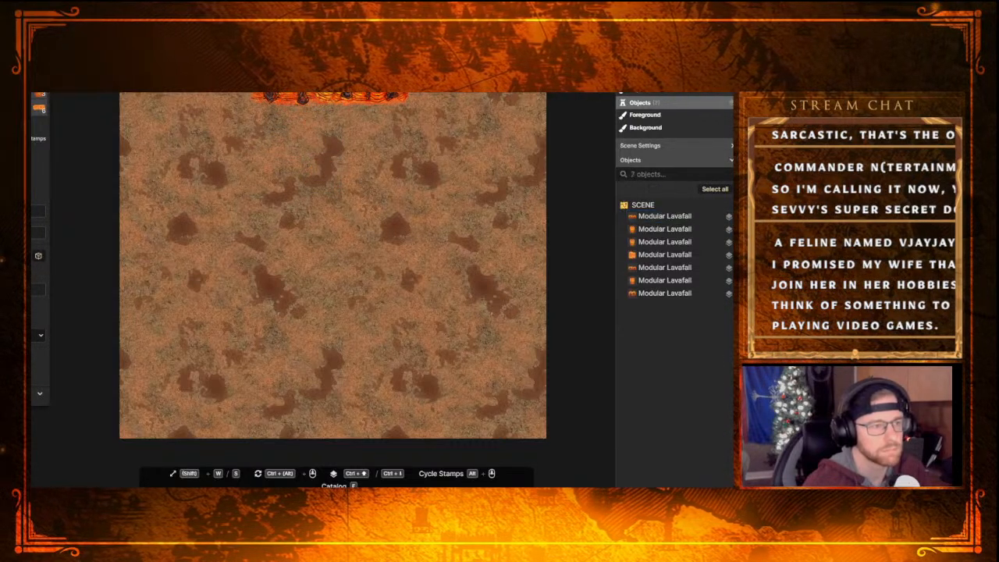
{"action": "left_click", "coordinate": [332, 95]}
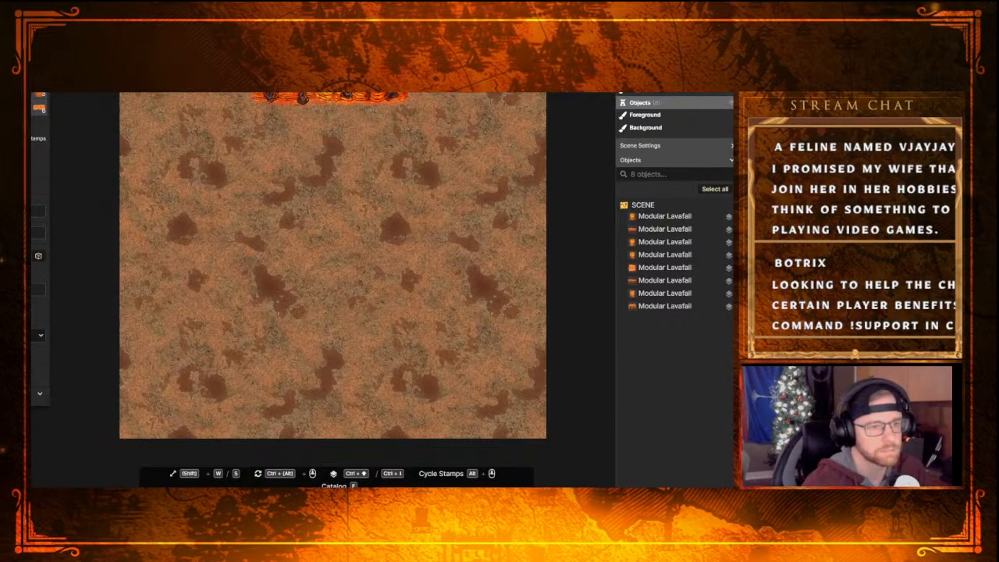
Try one more Modular Lavafall piece, undo it, place a different variant over the middle of the lava band and select it
{"action": "left_click", "coordinate": [363, 190]}
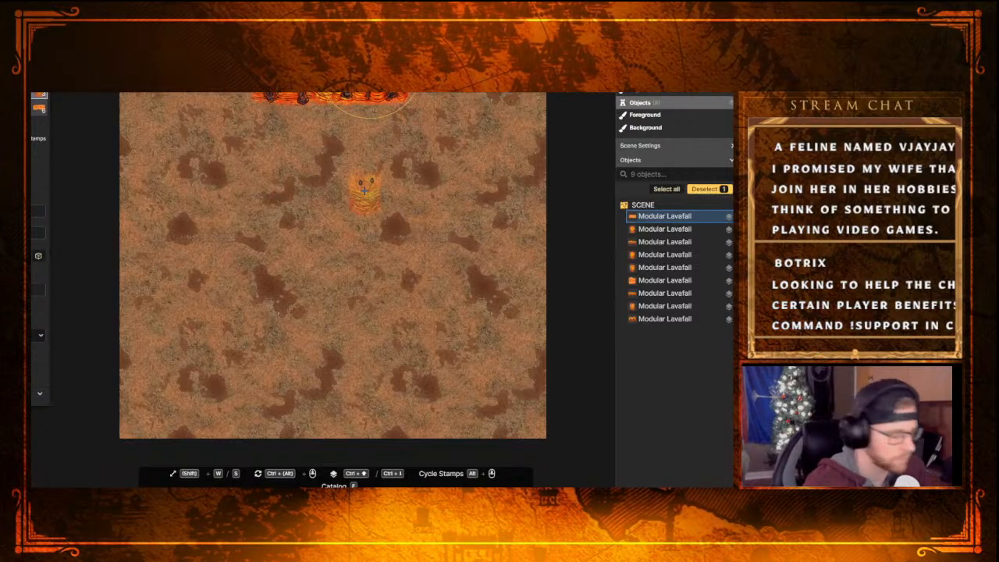
{"action": "key", "text": "ctrl+z"}
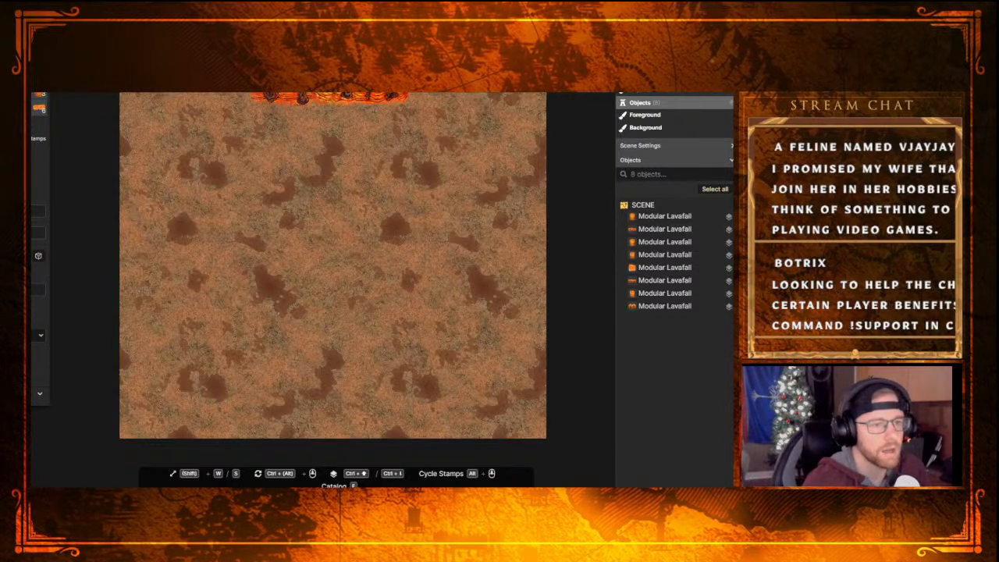
{"action": "left_click", "coordinate": [343, 87]}
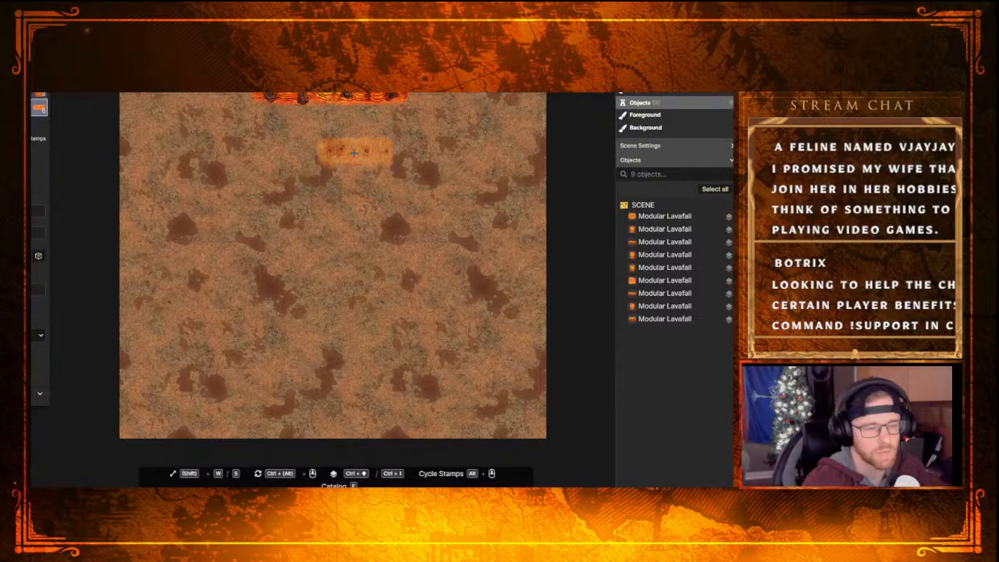
{"action": "right_click", "coordinate": [351, 101]}
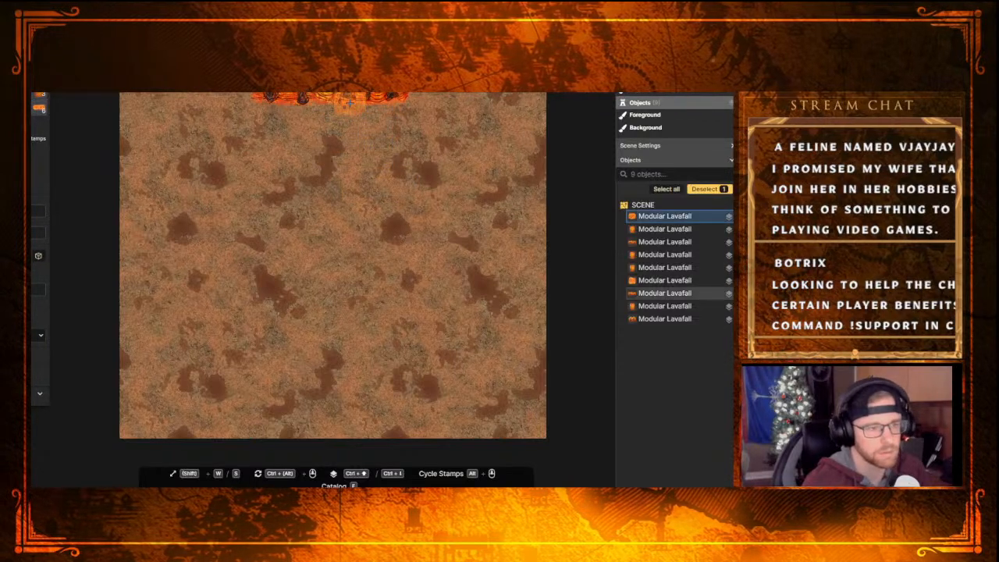
Delete the selected Modular Lavafall piece and place a different variant toward the eastern end of the lava band
{"action": "key", "text": "Delete"}
{"action": "left_click", "coordinate": [22, 100]}
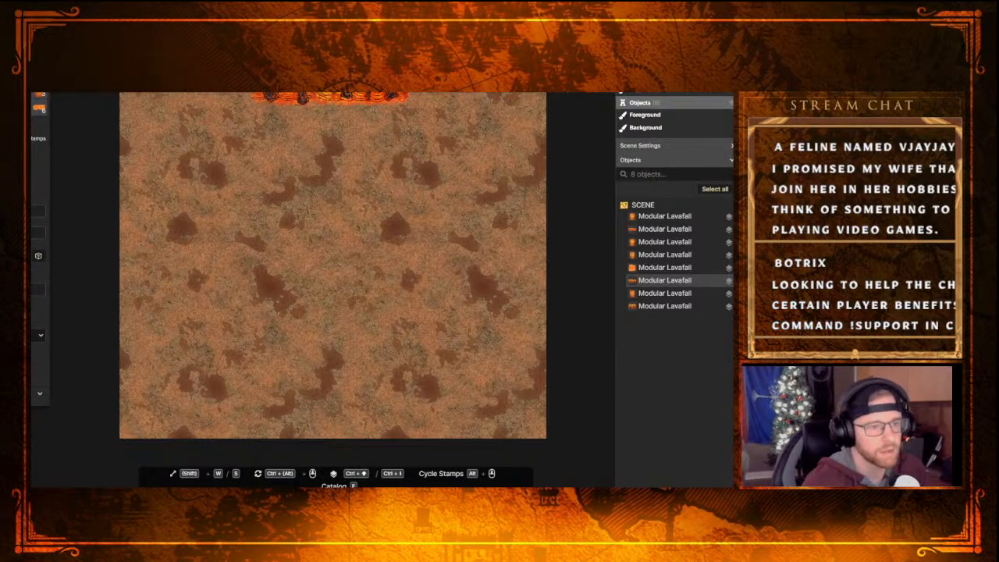
{"action": "left_click", "coordinate": [397, 88]}
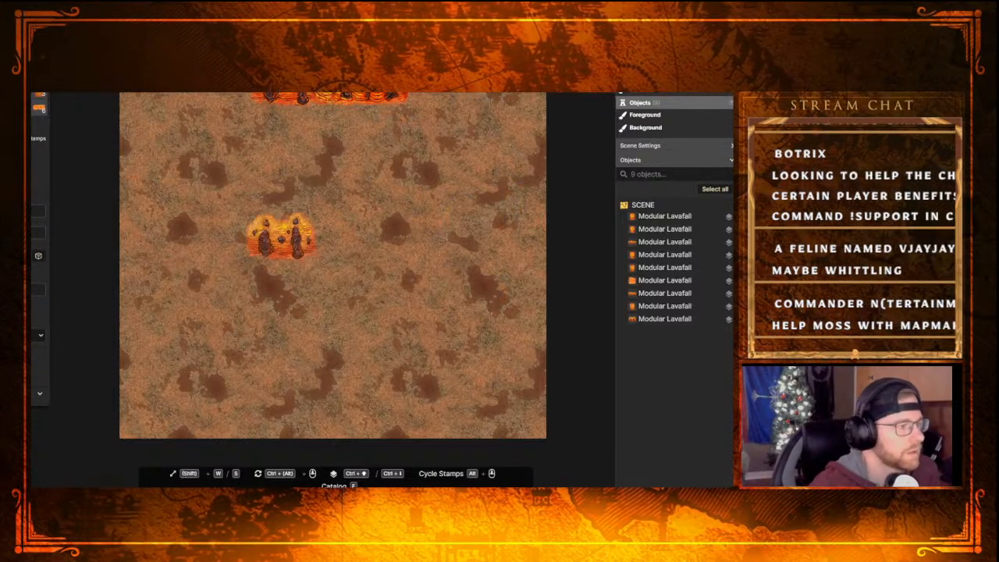
{"action": "key", "text": "f"}
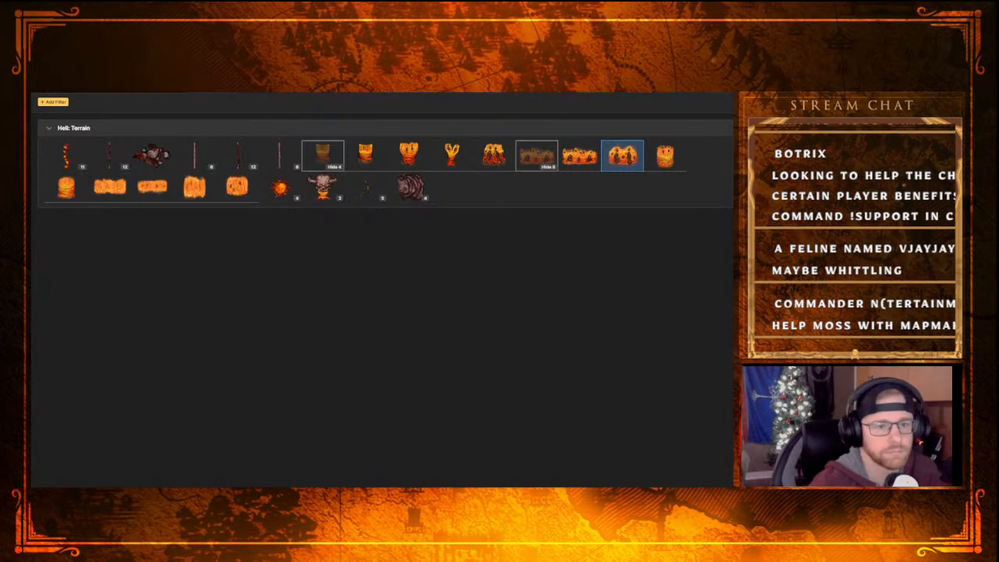
{"action": "key", "text": "f"}
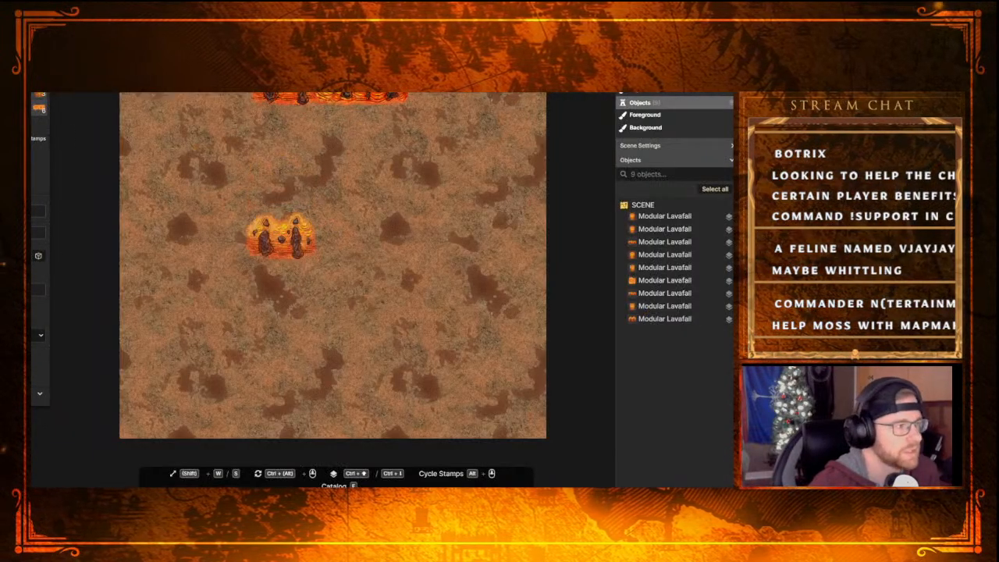
Paint a strip of lava texture with the Brush along the full lower edge of the Modular Lavafall band
{"action": "key", "text": "b"}
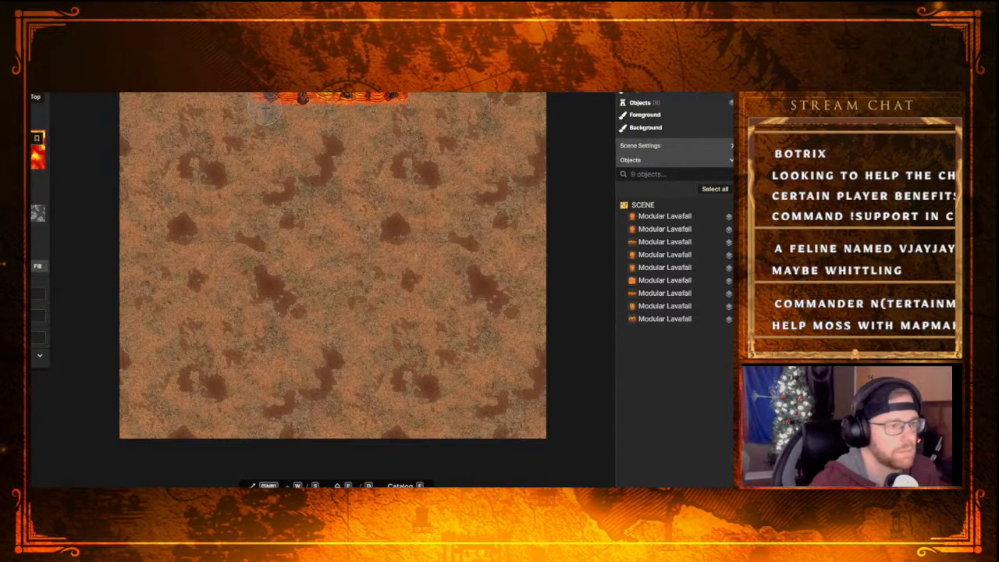
{"action": "left_click_drag", "start_coordinate": [264, 108], "coordinate": [273, 109]}
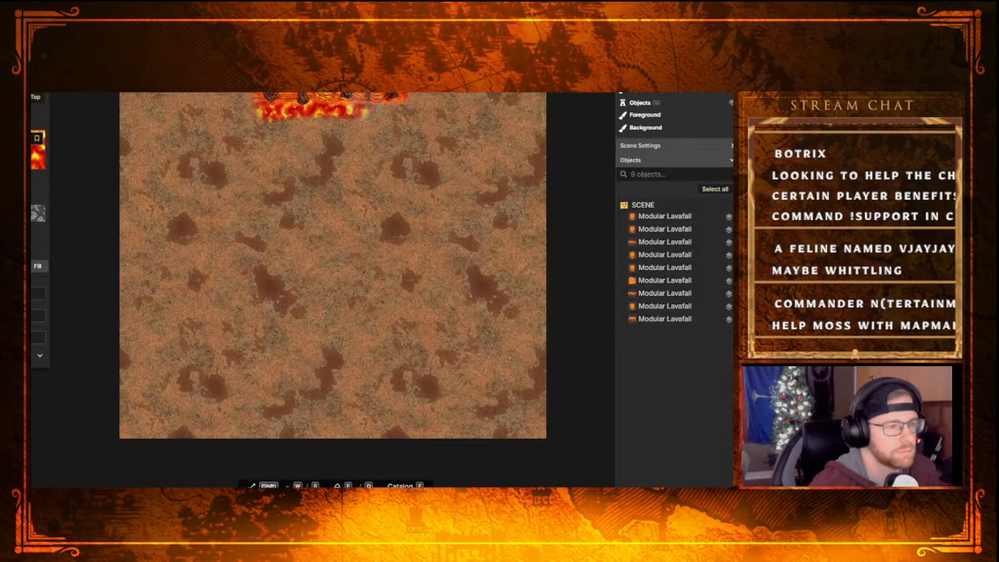
{"action": "left_click_drag", "start_coordinate": [394, 107], "coordinate": [376, 108]}
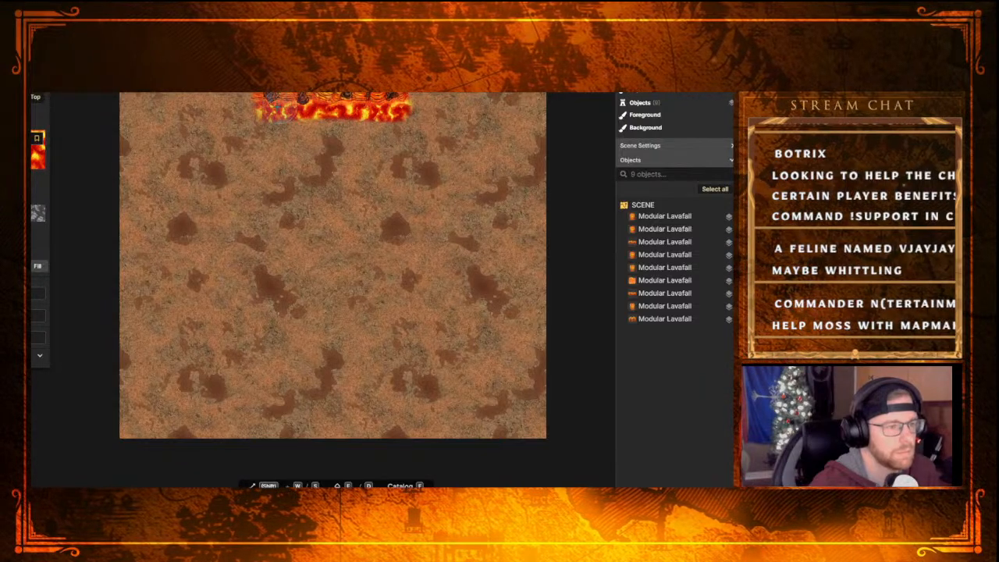
{"action": "left_click_drag", "start_coordinate": [268, 110], "coordinate": [259, 108]}
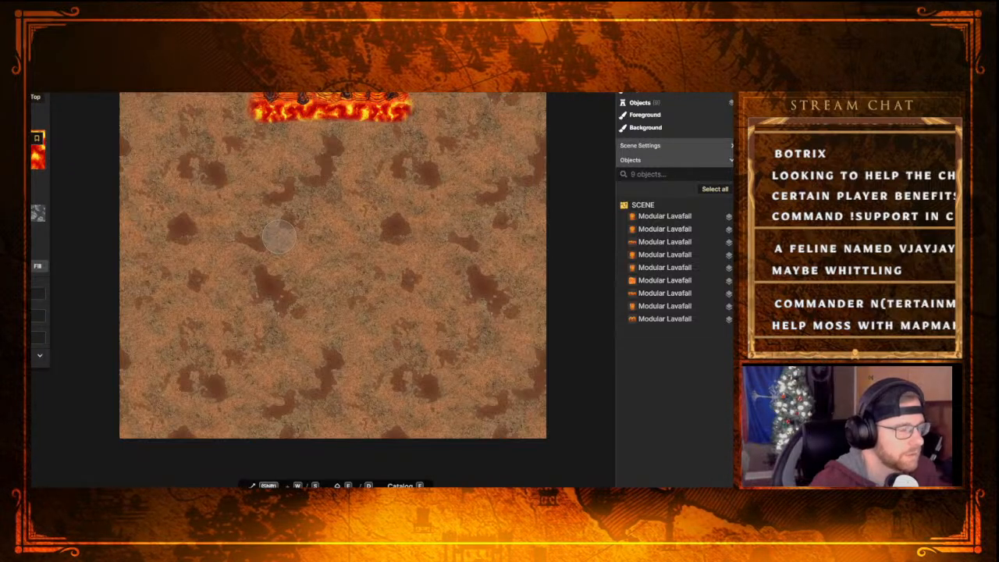
Pick the Lavafall stamp from the Hell: Terrain group of the stamp catalog
{"action": "key", "text": "4"}
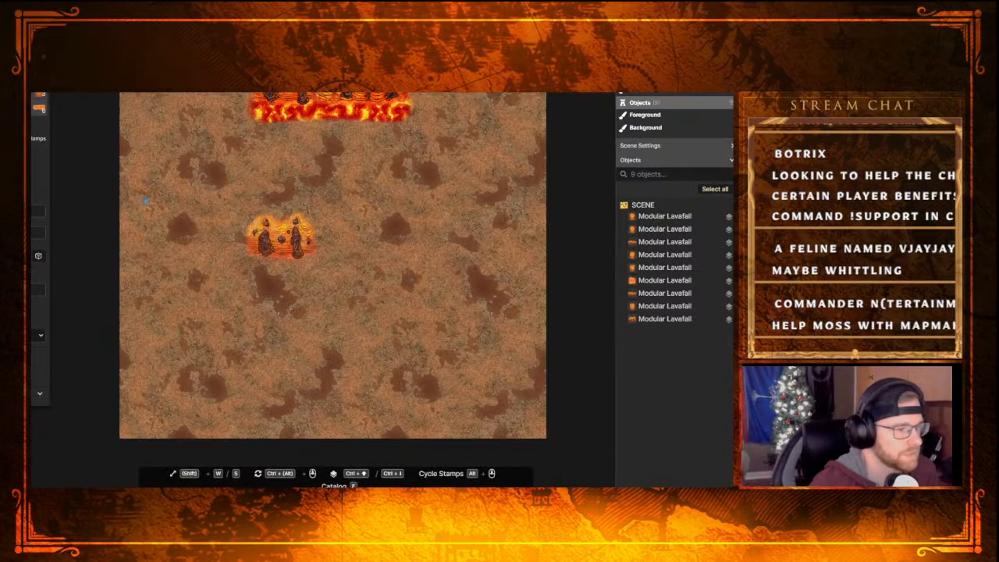
{"action": "key", "text": "f"}
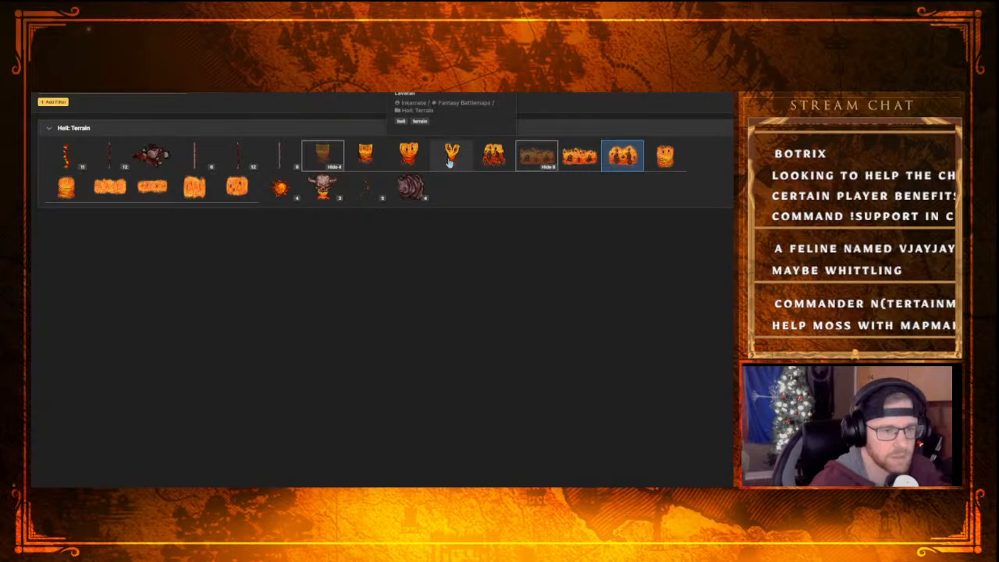
{"action": "left_click", "coordinate": [323, 160]}
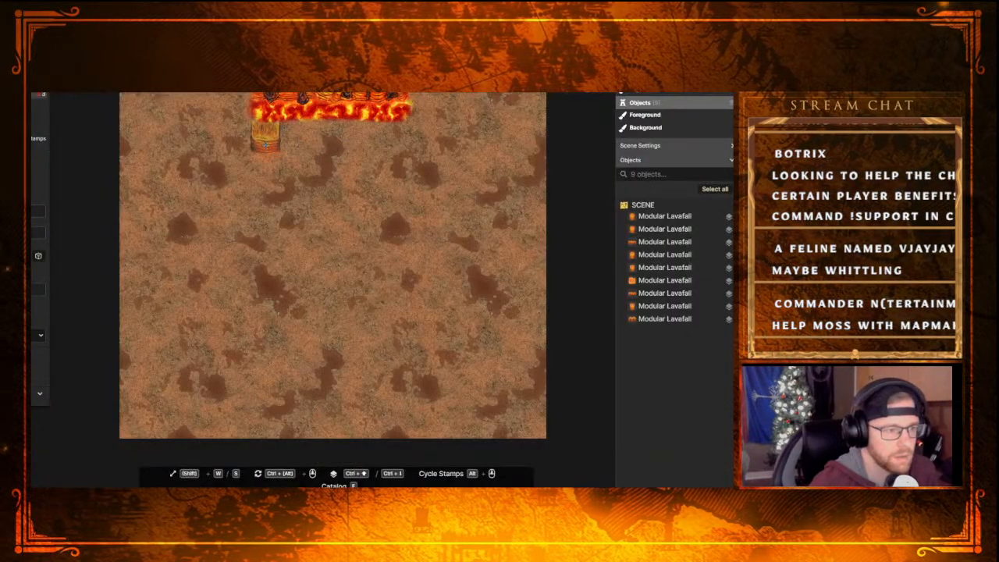
{"action": "left_click", "coordinate": [266, 141]}
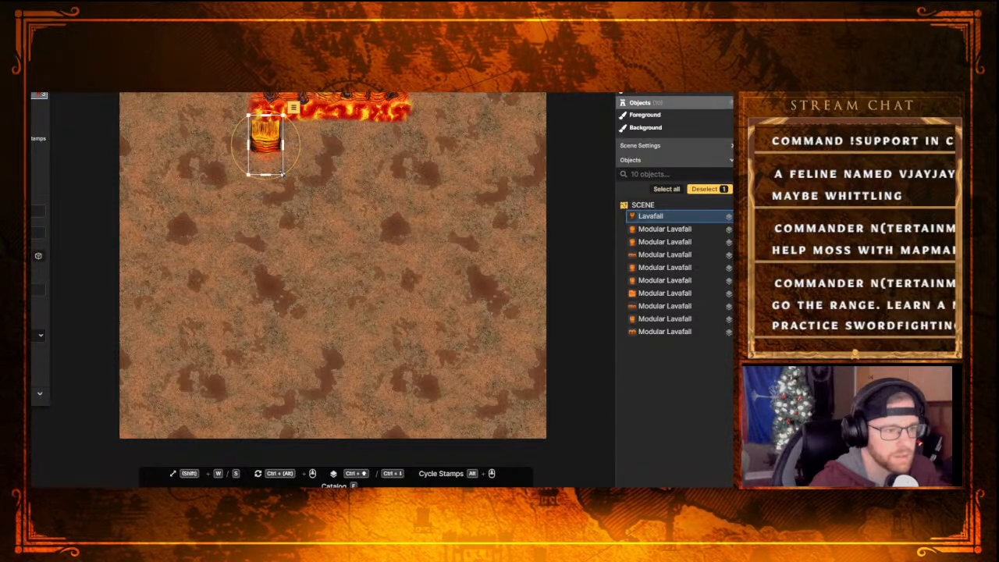
{"action": "left_click_drag", "start_coordinate": [284, 174], "coordinate": [255, 128]}
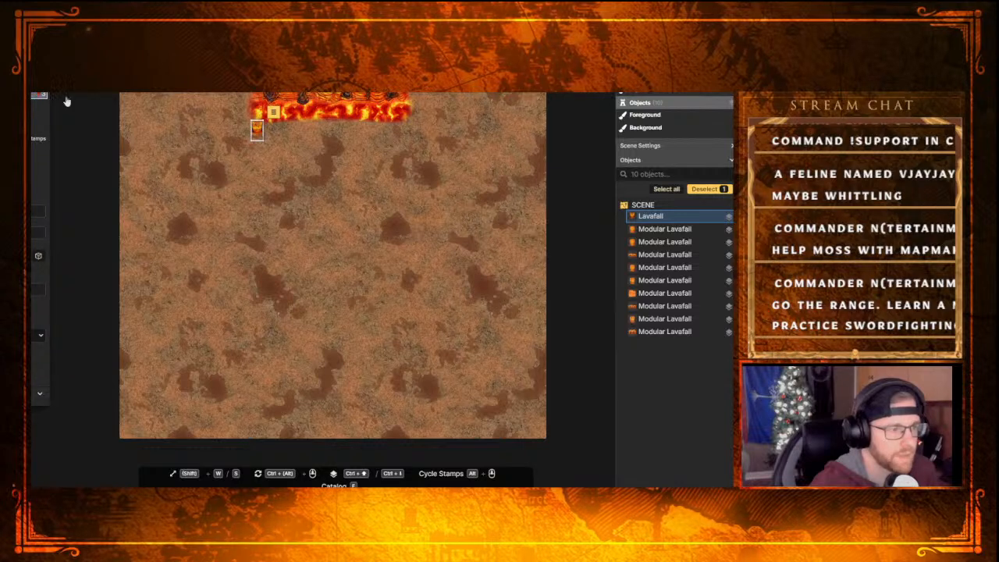
{"action": "key", "text": "Delete"}
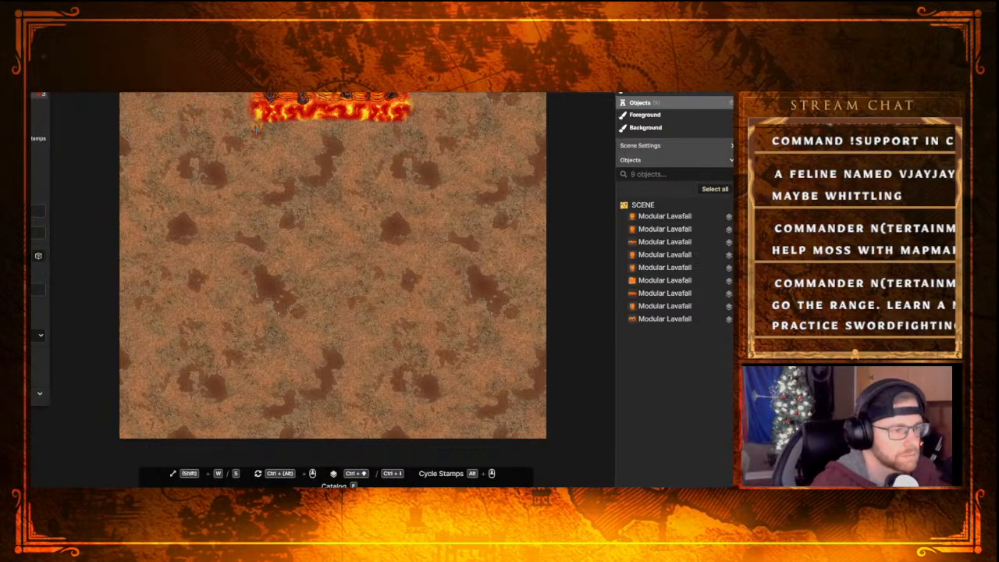
Place six small Lavafall stamps in mixed variants, spaced along the lower edge of the painted lava strip
{"action": "left_click", "coordinate": [256, 129]}
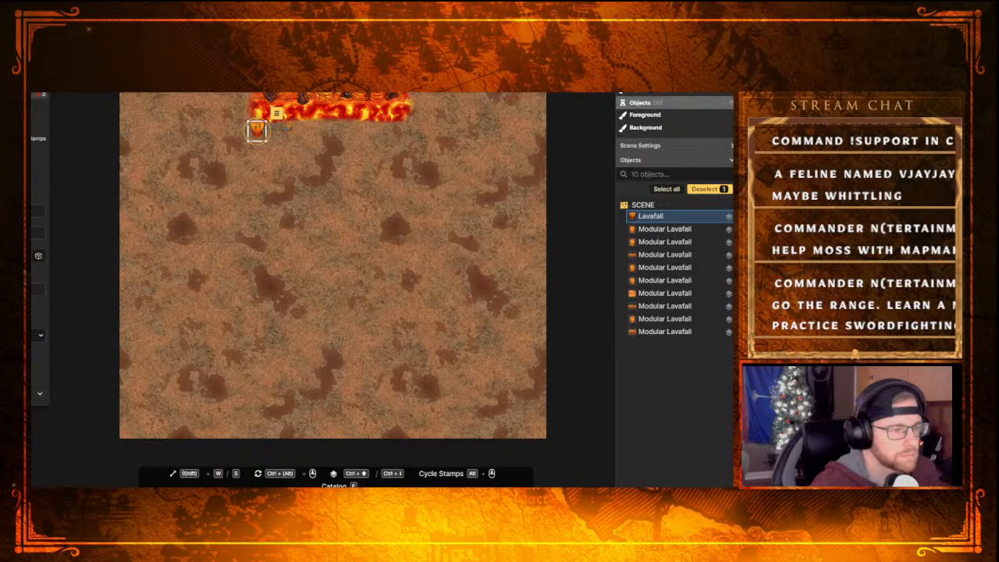
{"action": "left_click", "coordinate": [278, 128]}
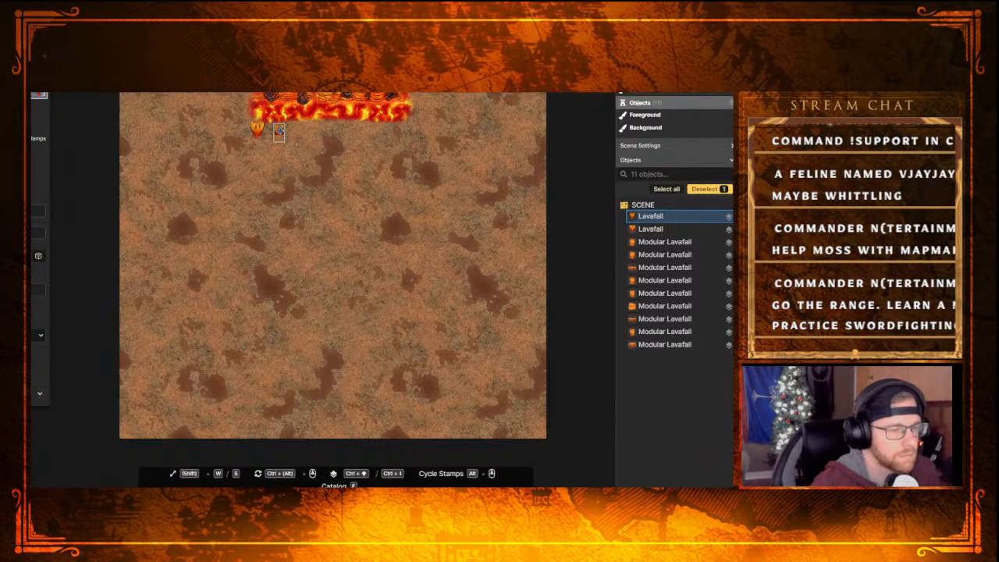
{"action": "left_click", "coordinate": [349, 136]}
{"action": "left_click", "coordinate": [350, 125]}
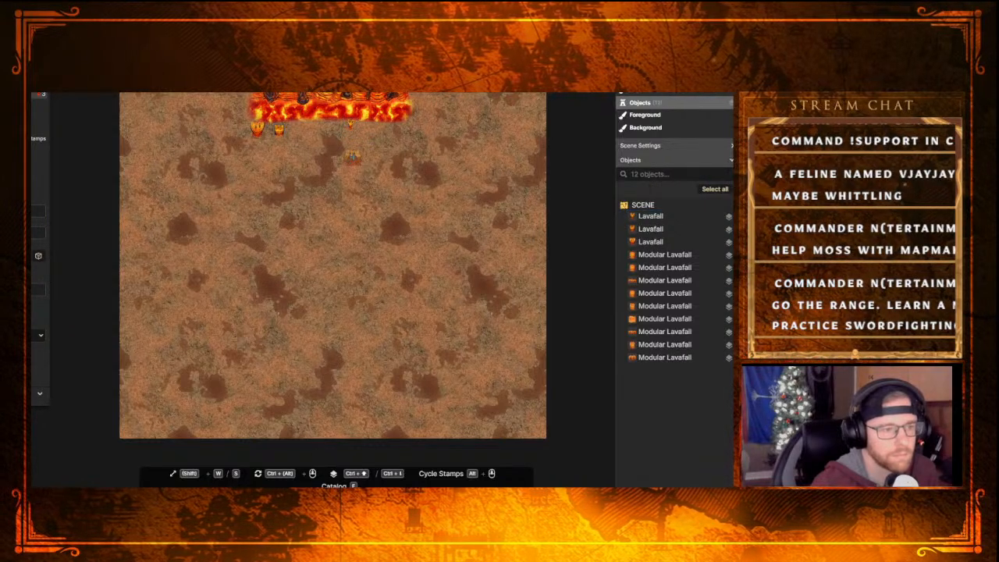
{"action": "left_click", "coordinate": [323, 127]}
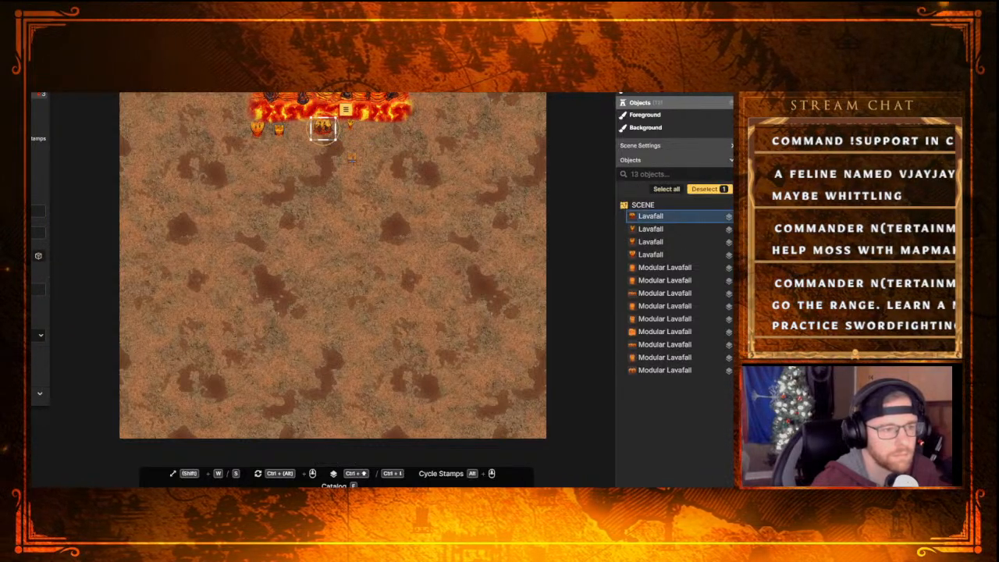
{"action": "left_click", "coordinate": [380, 127]}
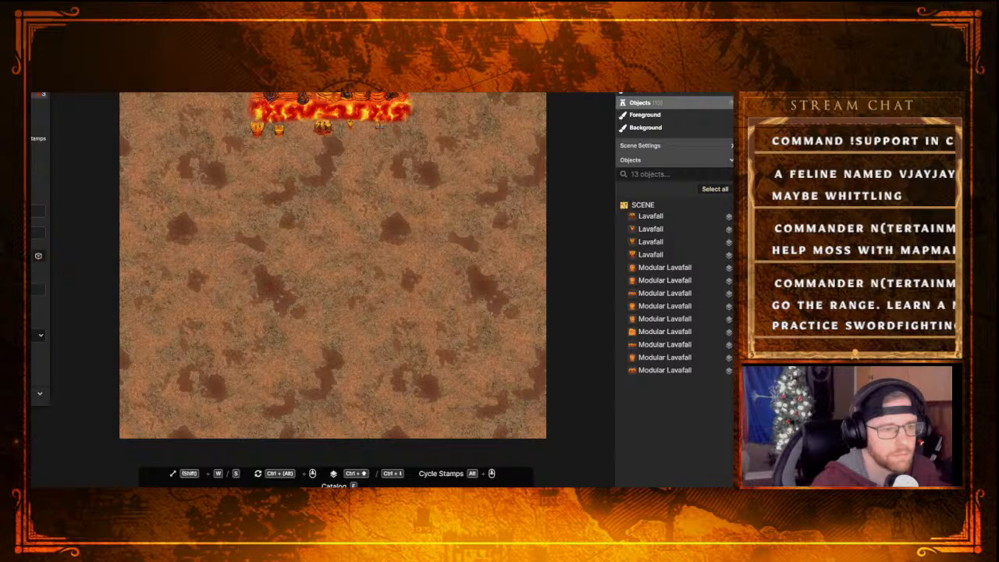
{"action": "left_click", "coordinate": [400, 129]}
{"action": "key", "text": "Escape"}
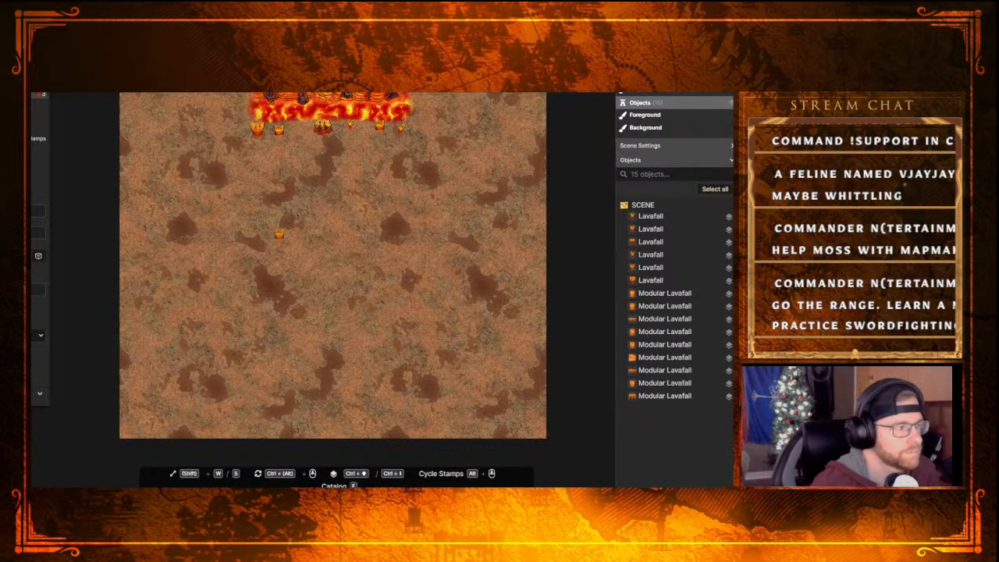
Reopen the stamp catalog and switch from the lava results to the full list of stamp groups
{"action": "key", "text": "b"}
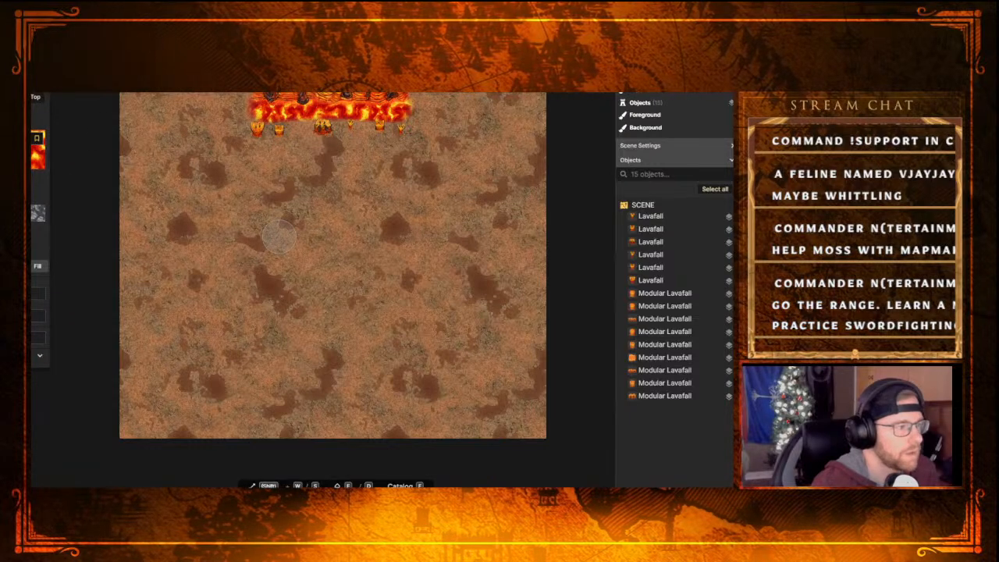
{"action": "key", "text": "s"}
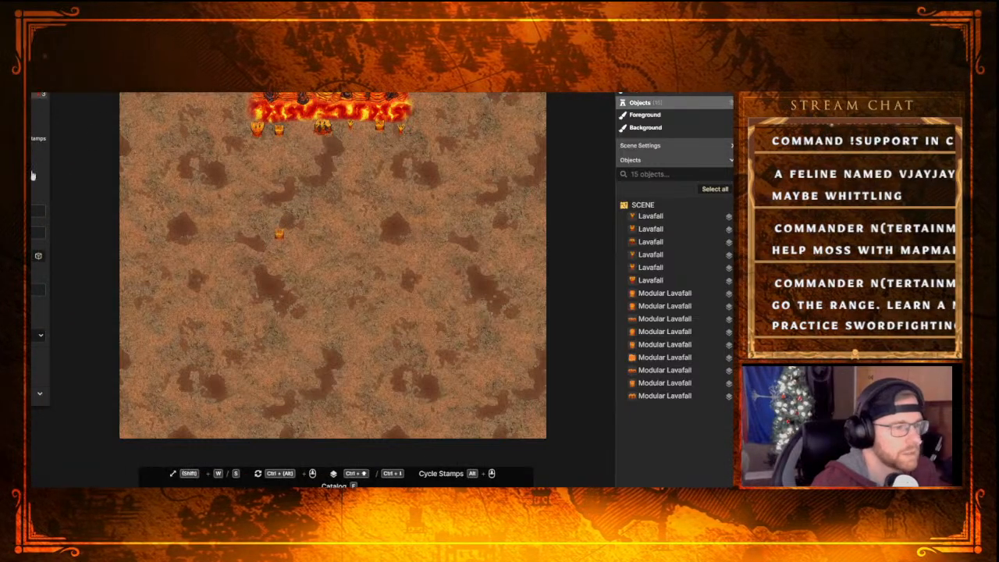
{"action": "left_click", "coordinate": [33, 176]}
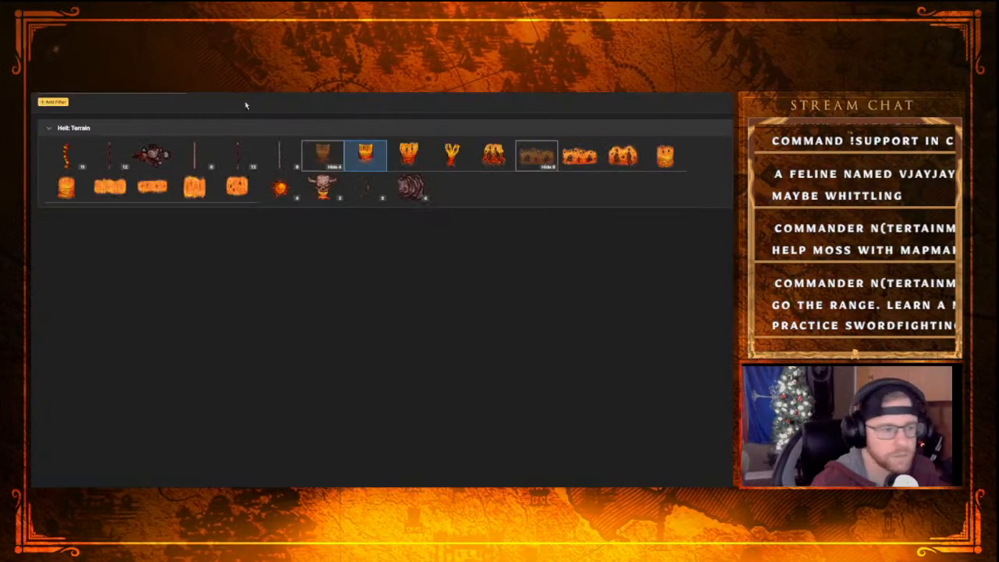
{"action": "left_click", "coordinate": [411, 189]}
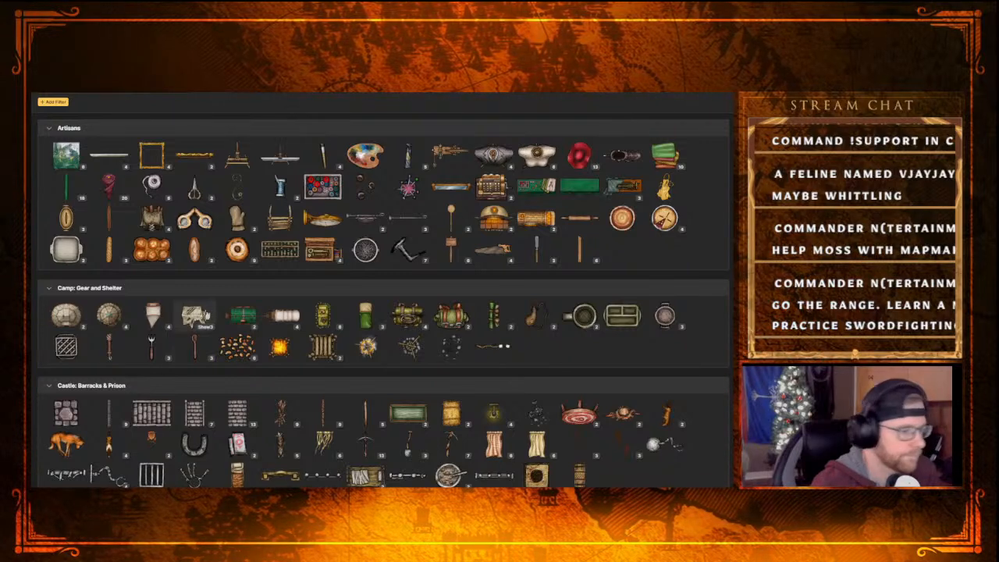
Look over the castle, core and desert stamp groups near the start of the catalog, returning to the Artisans group
{"action": "scroll", "coordinate": [282, 396], "scroll_direction": "down", "scroll_amount": 5}
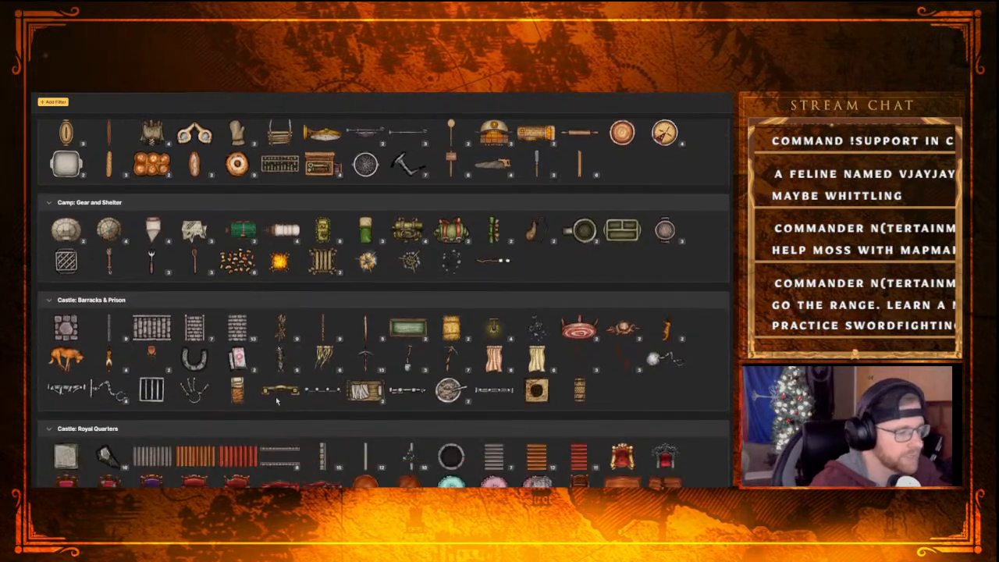
{"action": "scroll", "coordinate": [263, 423], "scroll_direction": "down", "scroll_amount": 3}
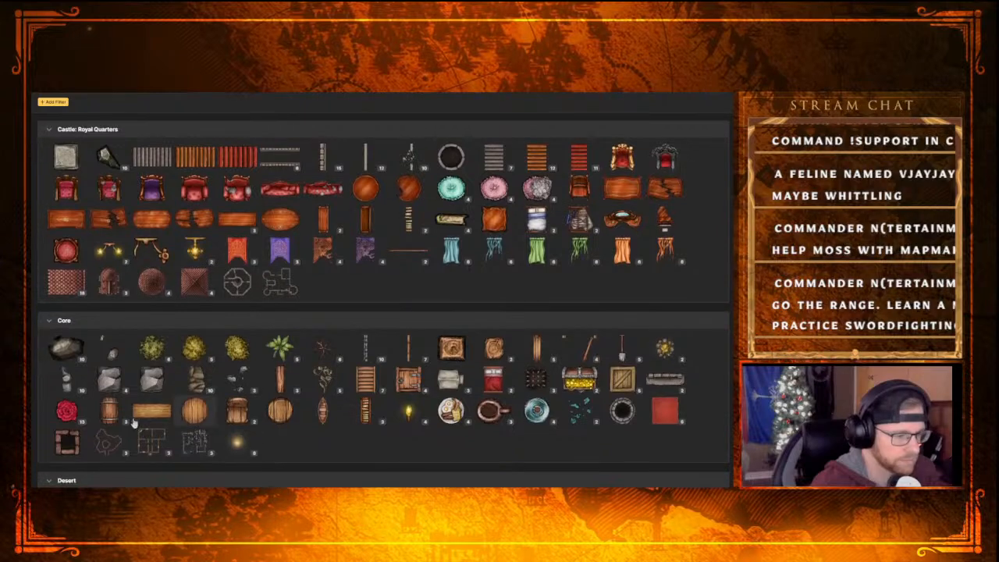
{"action": "scroll", "coordinate": [71, 351], "scroll_direction": "down", "scroll_amount": 4}
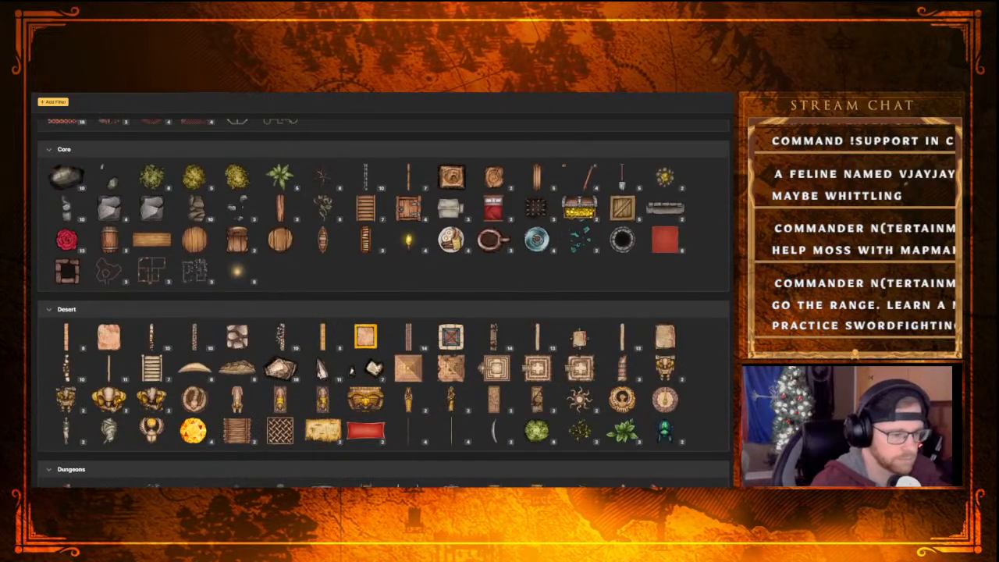
{"action": "scroll", "coordinate": [220, 333], "scroll_direction": "down", "scroll_amount": 1}
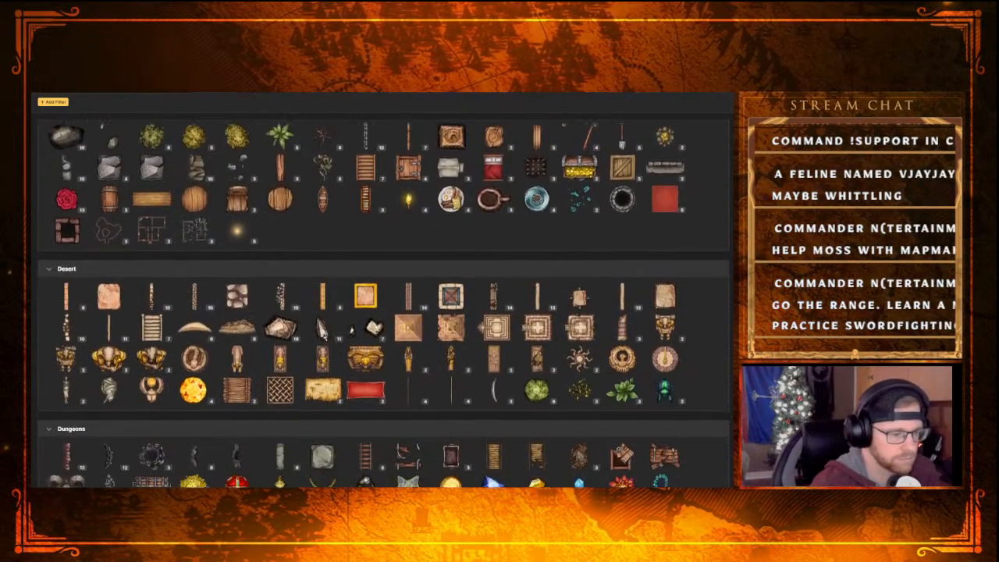
{"action": "scroll", "coordinate": [194, 355], "scroll_direction": "up", "scroll_amount": 2}
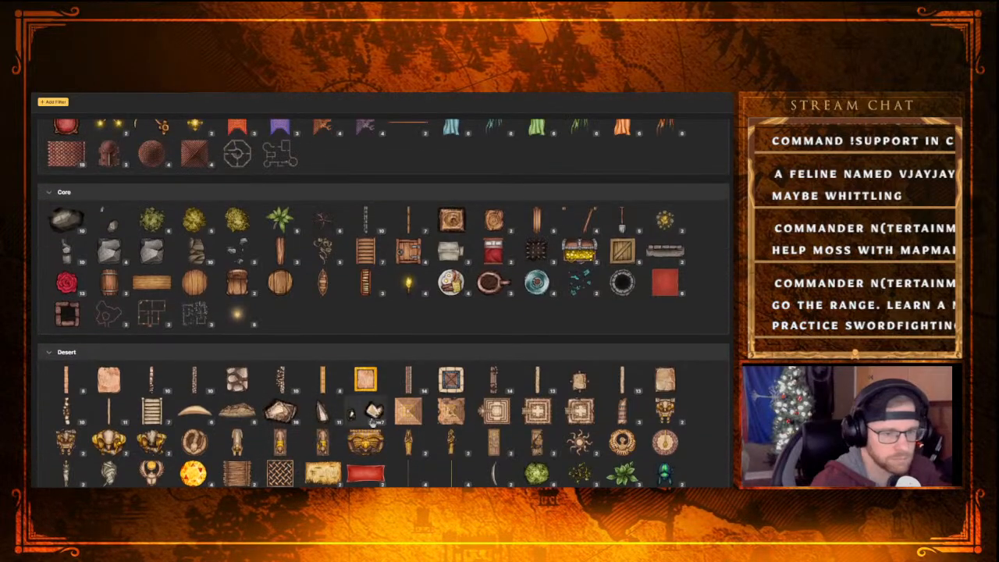
{"action": "scroll", "coordinate": [366, 412], "scroll_direction": "up", "scroll_amount": 4}
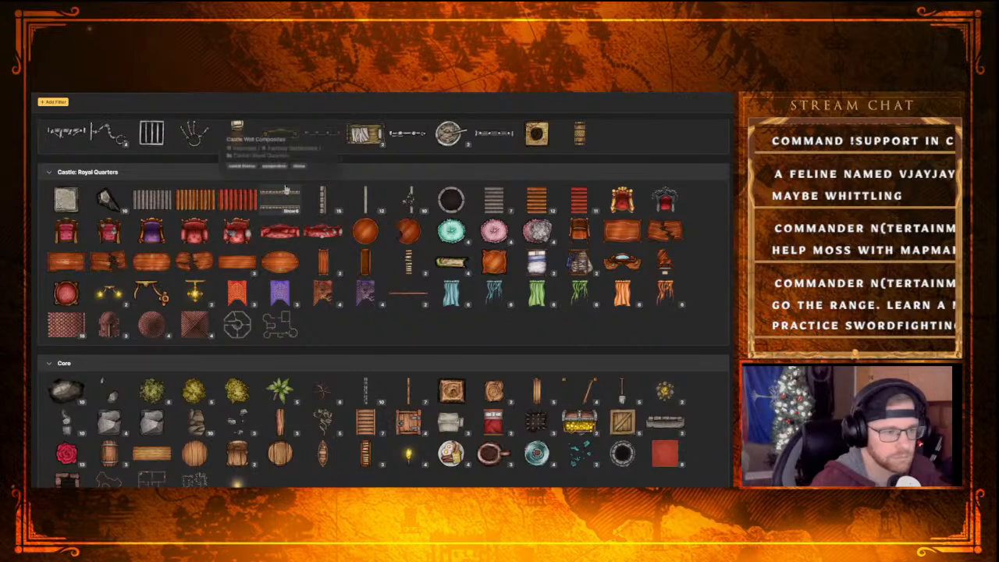
{"action": "scroll", "coordinate": [410, 236], "scroll_direction": "up", "scroll_amount": 5}
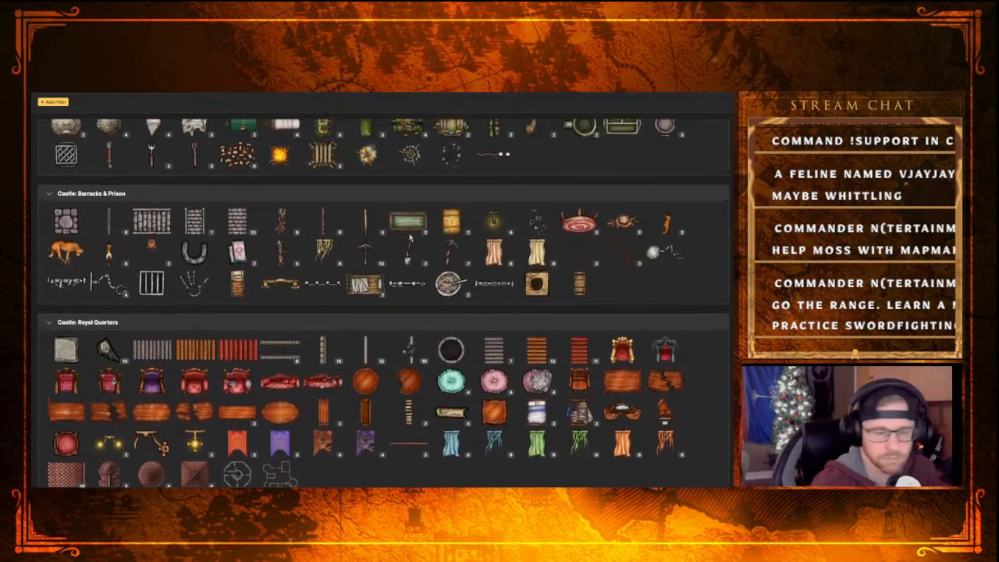
{"action": "scroll", "coordinate": [410, 220], "scroll_direction": "up", "scroll_amount": 3}
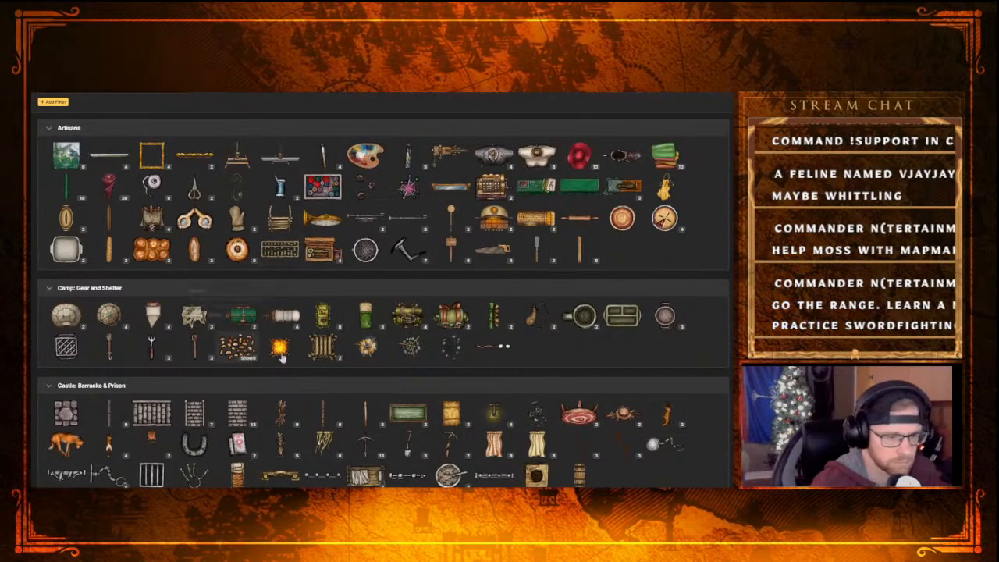
Browse the stamp catalog from the castle groups through Desert, Dungeons, Dwarven, Eastern, Elven and Farmstead to Fey: Fairy Home
{"action": "scroll", "coordinate": [195, 285], "scroll_direction": "down", "scroll_amount": 3}
{"action": "scroll", "coordinate": [199, 285], "scroll_direction": "down", "scroll_amount": 4}
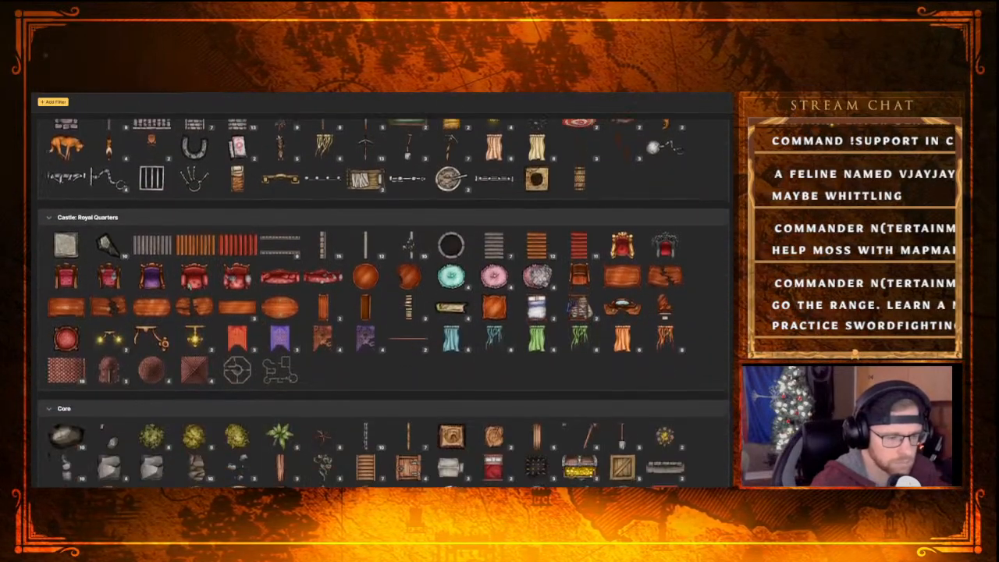
{"action": "scroll", "coordinate": [366, 281], "scroll_direction": "down", "scroll_amount": 5}
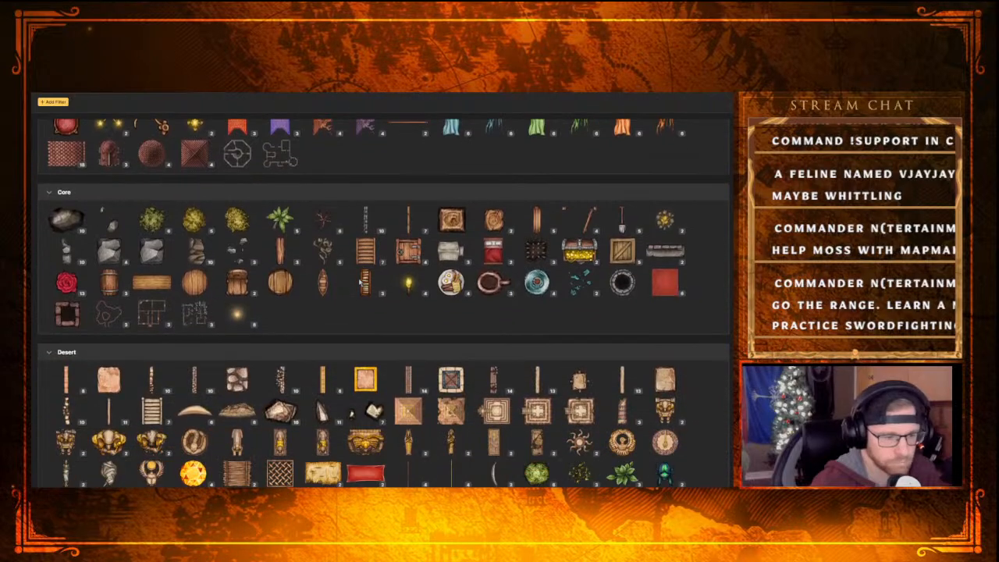
{"action": "scroll", "coordinate": [313, 320], "scroll_direction": "down", "scroll_amount": 5}
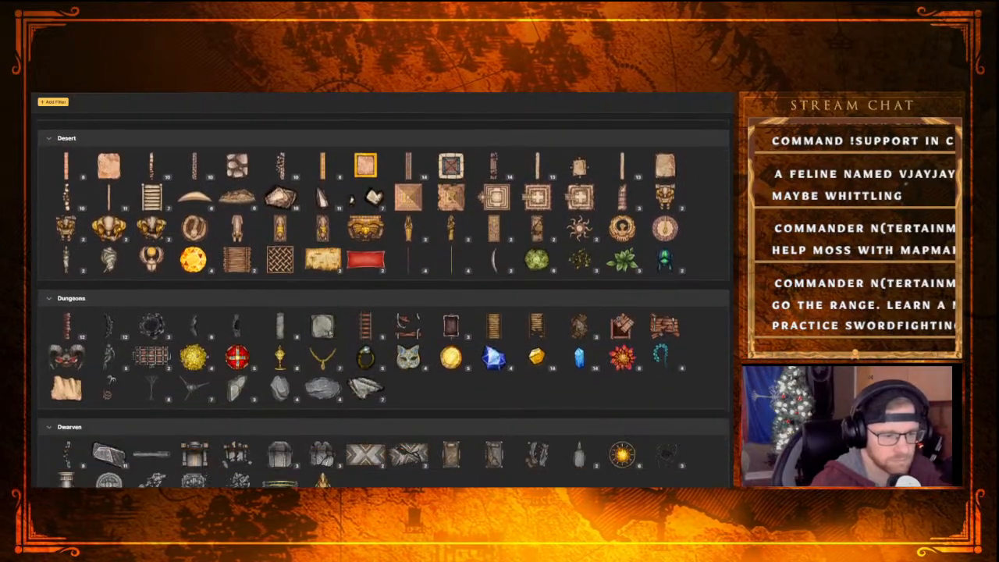
{"action": "scroll", "coordinate": [355, 428], "scroll_direction": "down", "scroll_amount": 7}
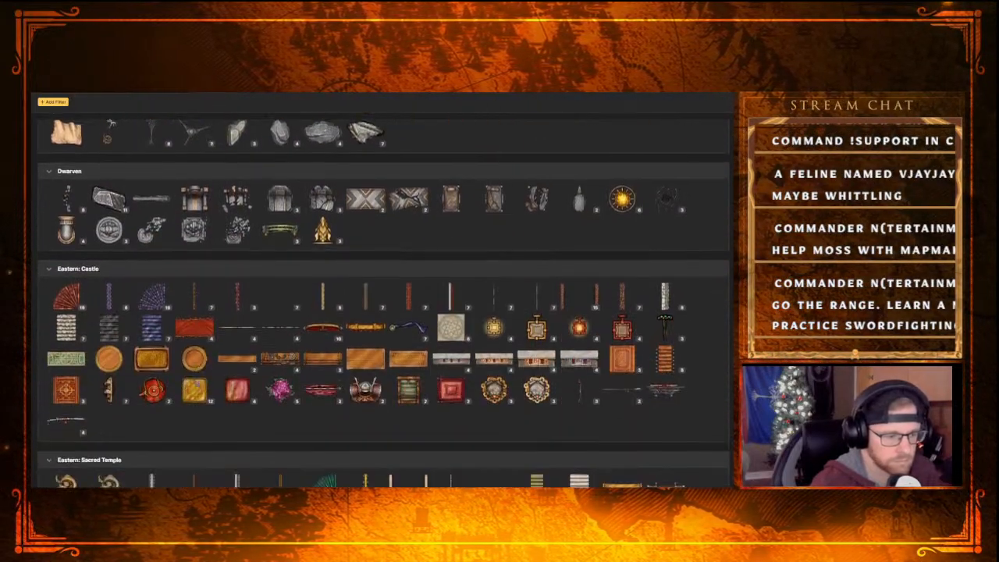
{"action": "scroll", "coordinate": [197, 382], "scroll_direction": "down", "scroll_amount": 5}
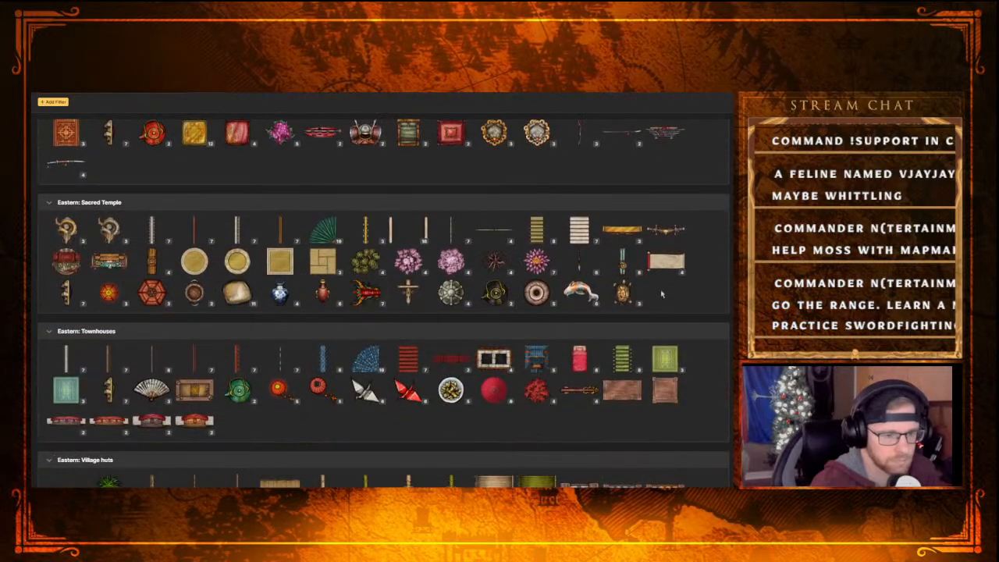
{"action": "scroll", "coordinate": [88, 229], "scroll_direction": "down", "scroll_amount": 5}
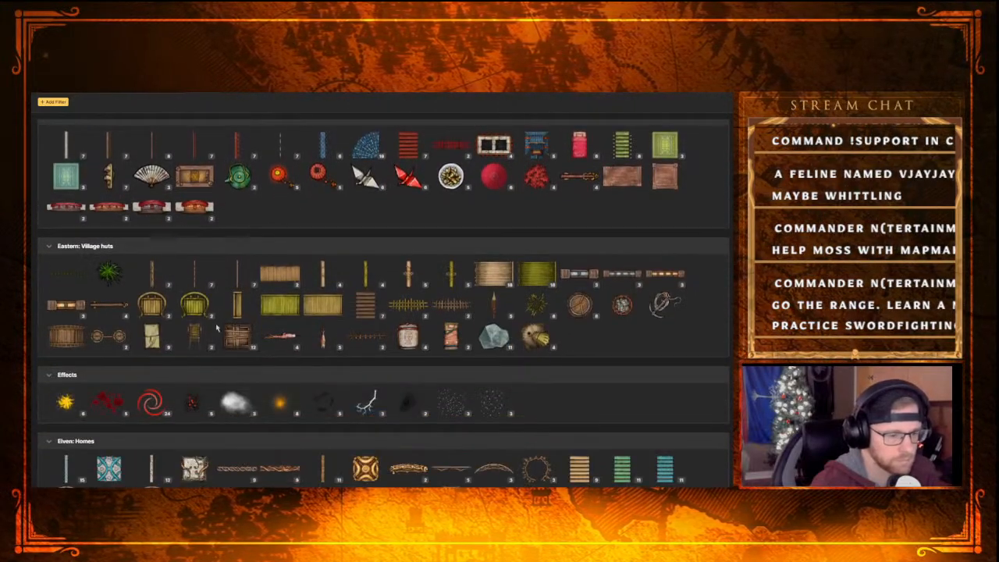
{"action": "scroll", "coordinate": [638, 353], "scroll_direction": "down", "scroll_amount": 2}
{"action": "scroll", "coordinate": [281, 360], "scroll_direction": "down", "scroll_amount": 2}
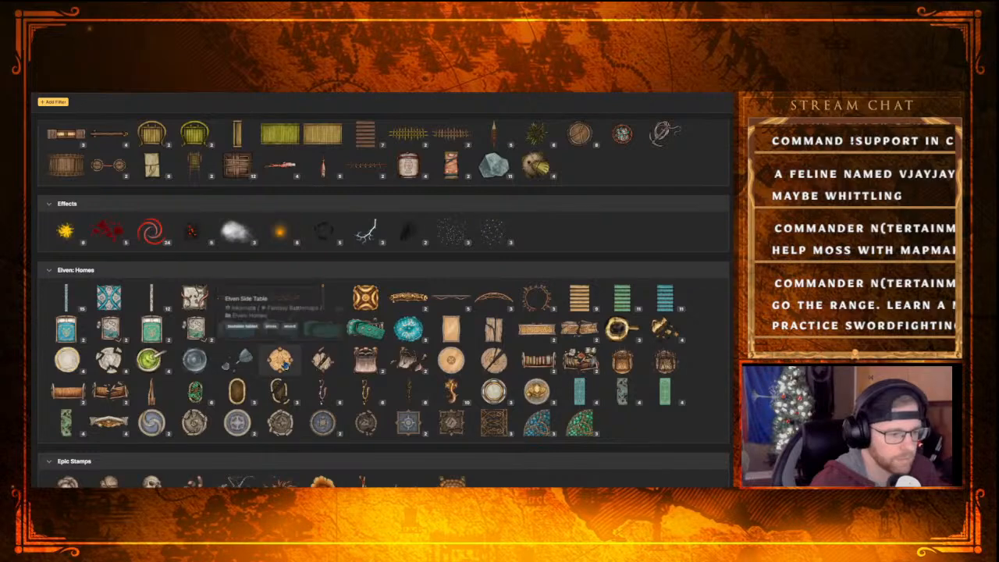
{"action": "scroll", "coordinate": [426, 392], "scroll_direction": "down", "scroll_amount": 2}
{"action": "scroll", "coordinate": [231, 351], "scroll_direction": "down", "scroll_amount": 5}
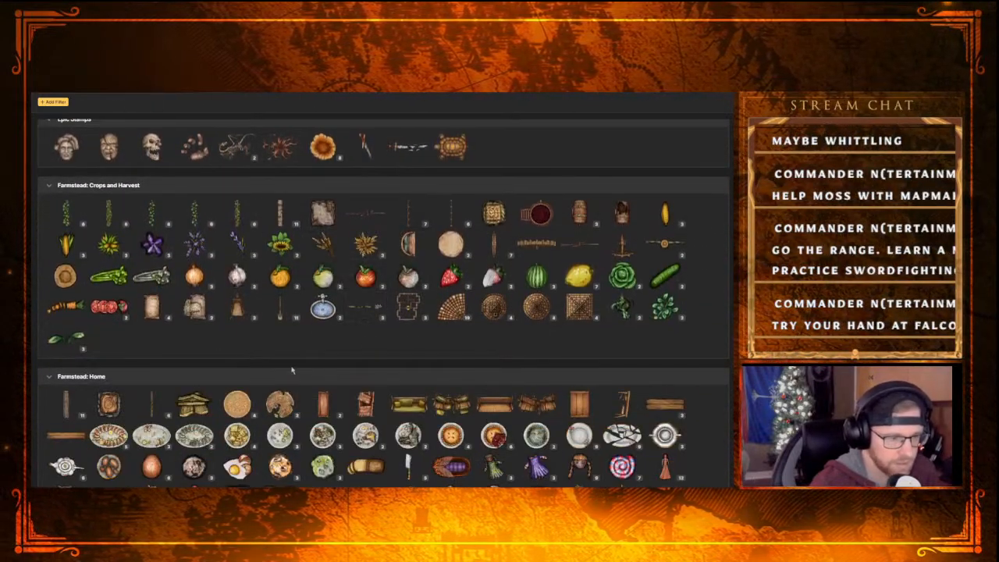
{"action": "scroll", "coordinate": [289, 366], "scroll_direction": "down", "scroll_amount": 3}
{"action": "scroll", "coordinate": [243, 386], "scroll_direction": "down", "scroll_amount": 3}
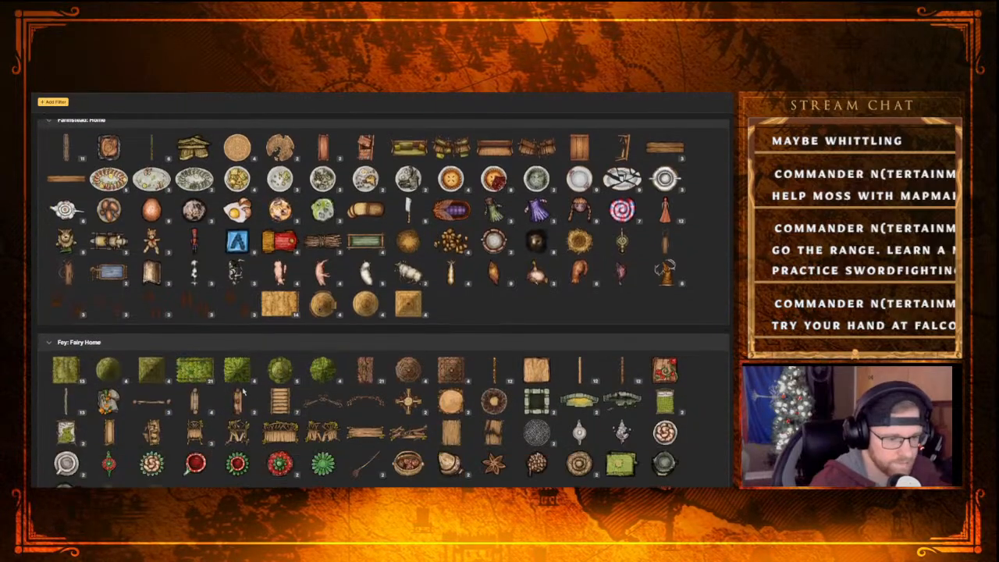
{"action": "scroll", "coordinate": [344, 415], "scroll_direction": "down", "scroll_amount": 8}
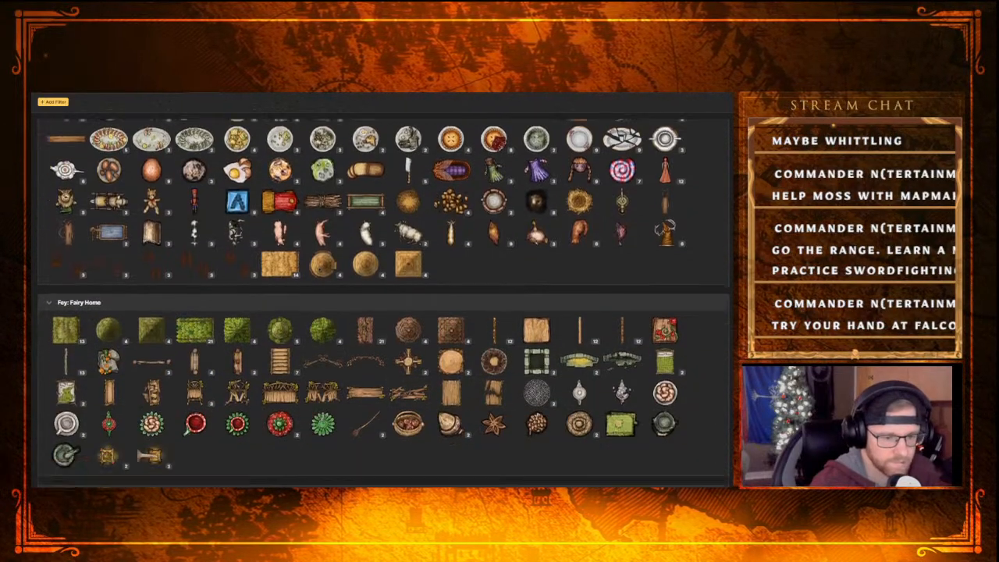
Examine the Forest, Gothic and Hell stamp groups, including Horror Castle, Monster Hunter, Hell: Terrain and Hell: Torment
{"action": "scroll", "coordinate": [318, 410], "scroll_direction": "down", "scroll_amount": 4}
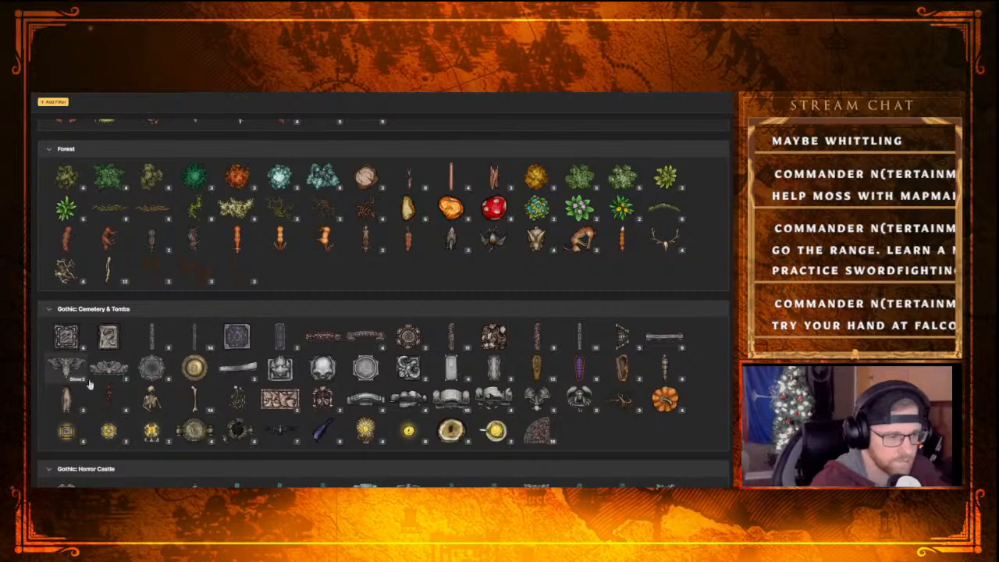
{"action": "scroll", "coordinate": [165, 348], "scroll_direction": "down", "scroll_amount": 5}
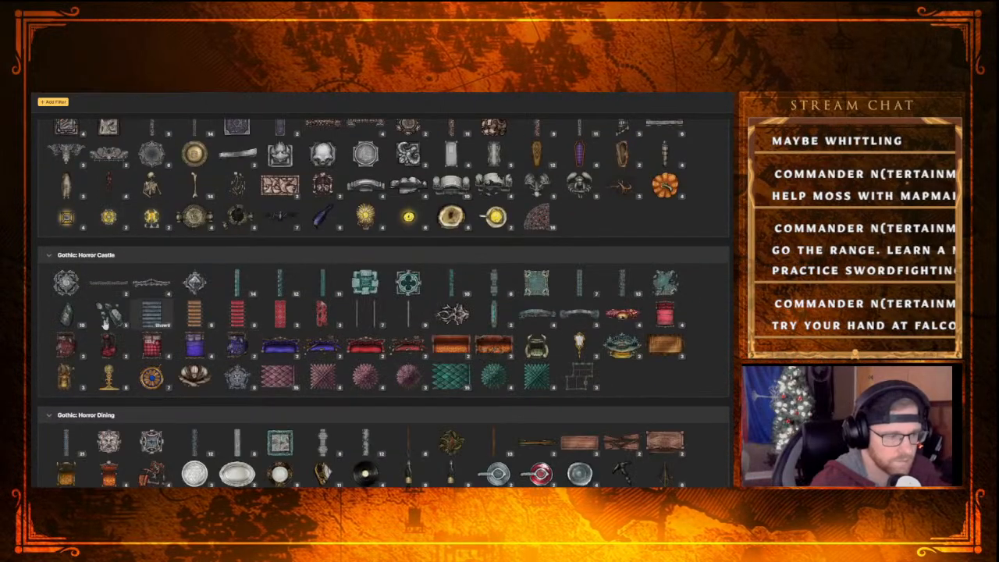
{"action": "scroll", "coordinate": [82, 351], "scroll_direction": "down", "scroll_amount": 2}
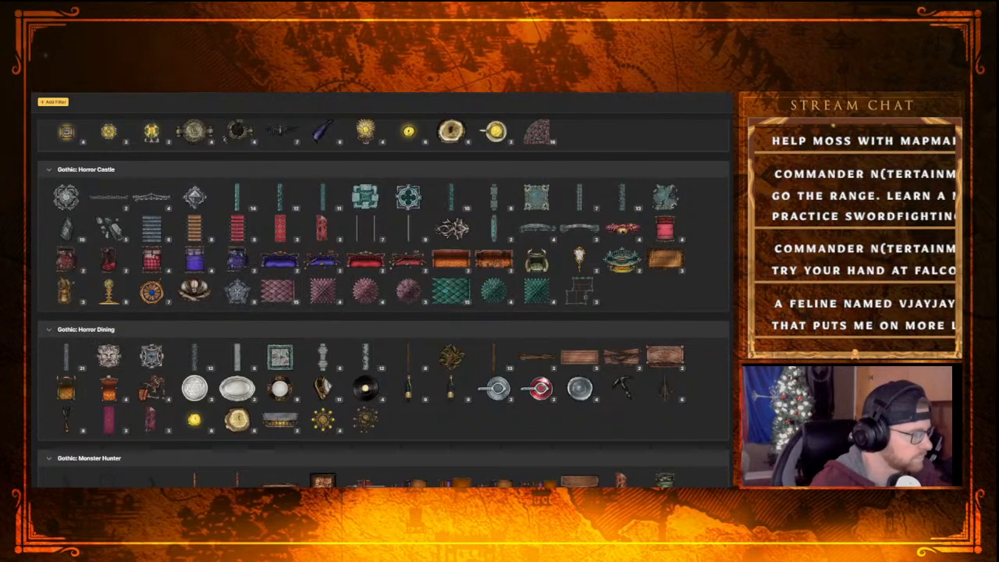
{"action": "scroll", "coordinate": [149, 367], "scroll_direction": "down", "scroll_amount": 3}
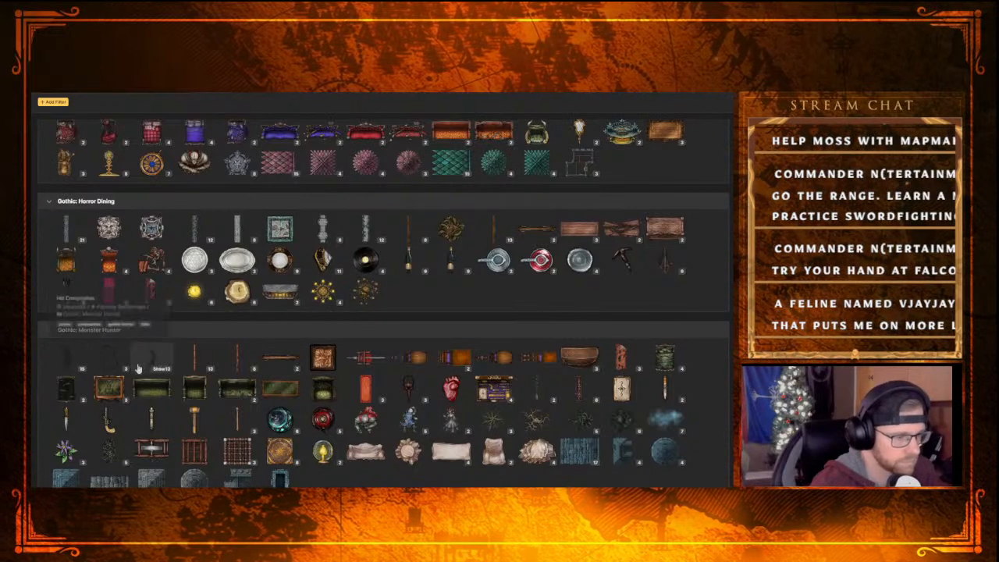
{"action": "scroll", "coordinate": [300, 381], "scroll_direction": "down", "scroll_amount": 4}
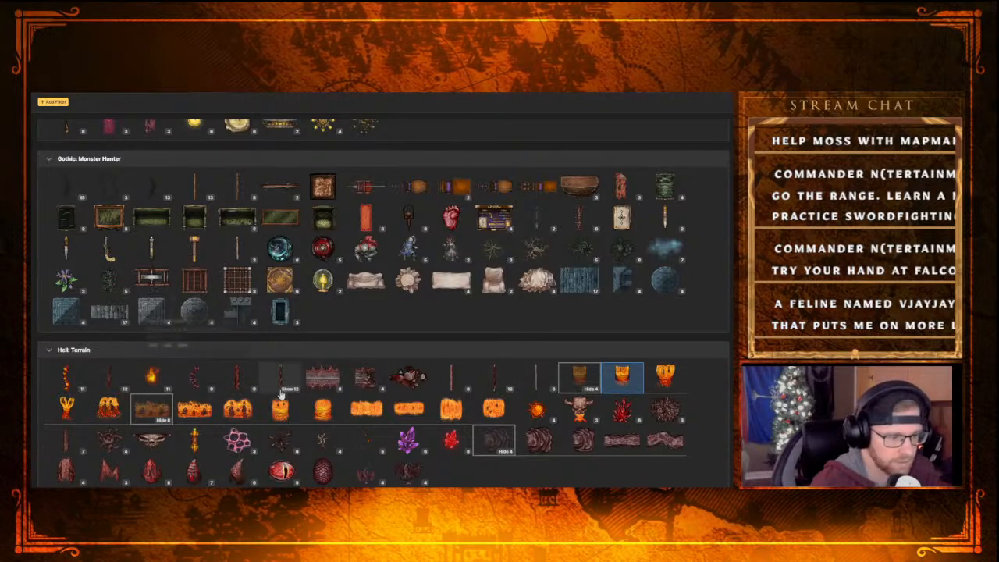
{"action": "scroll", "coordinate": [303, 380], "scroll_direction": "down", "scroll_amount": 1}
{"action": "scroll", "coordinate": [303, 375], "scroll_direction": "down", "scroll_amount": 7}
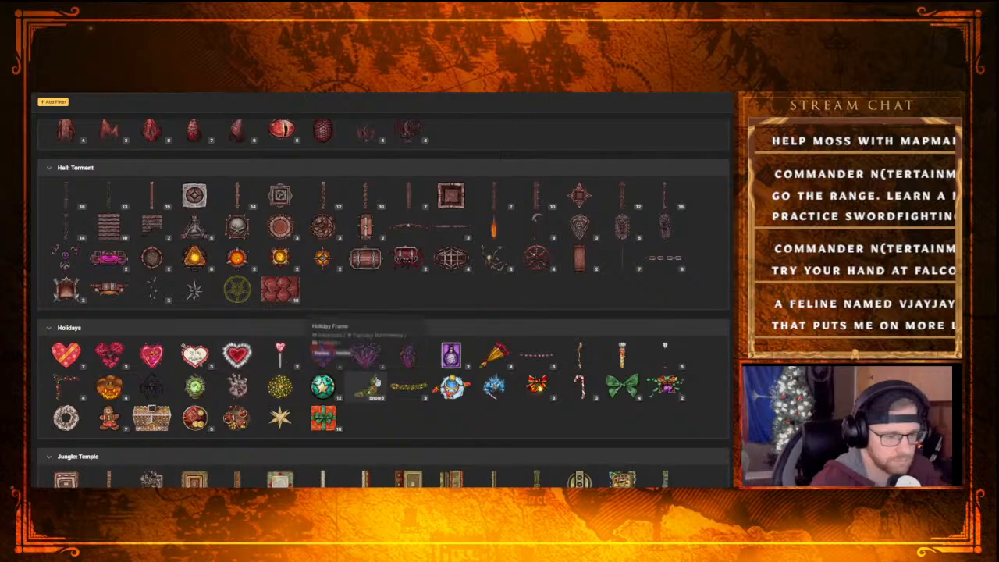
Browse the stamp catalog from Holidays through the Jungle, Market, Nordic, Orc and Sea groups to Sewers
{"action": "scroll", "coordinate": [257, 363], "scroll_direction": "down", "scroll_amount": 6}
{"action": "scroll", "coordinate": [250, 351], "scroll_direction": "down", "scroll_amount": 11}
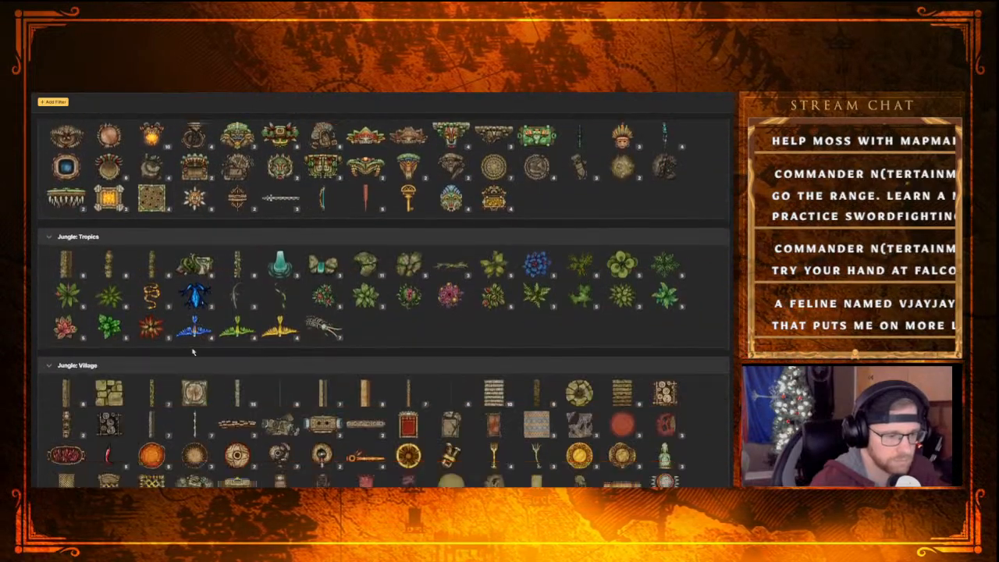
{"action": "scroll", "coordinate": [266, 334], "scroll_direction": "down", "scroll_amount": 5}
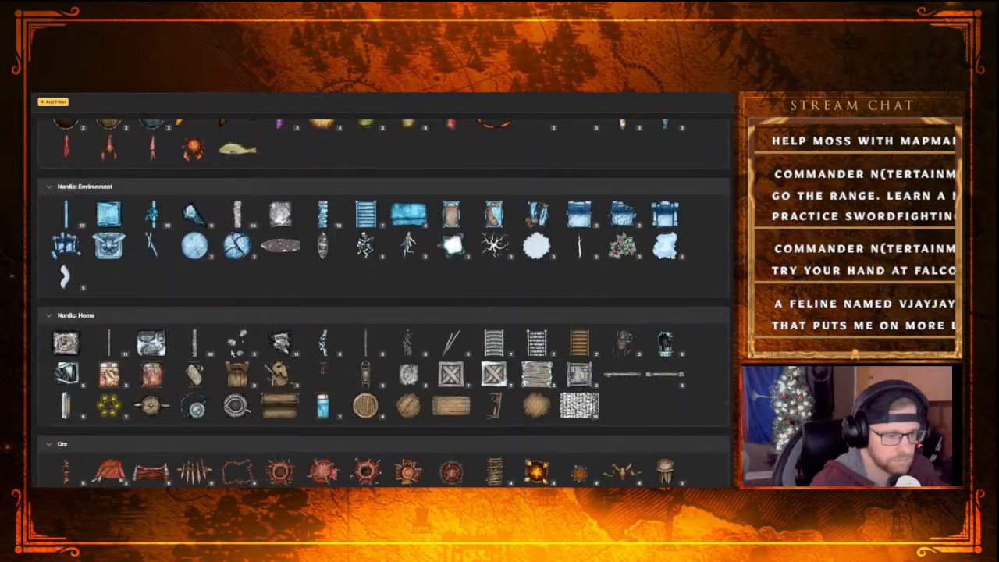
{"action": "scroll", "coordinate": [265, 334], "scroll_direction": "down", "scroll_amount": 5}
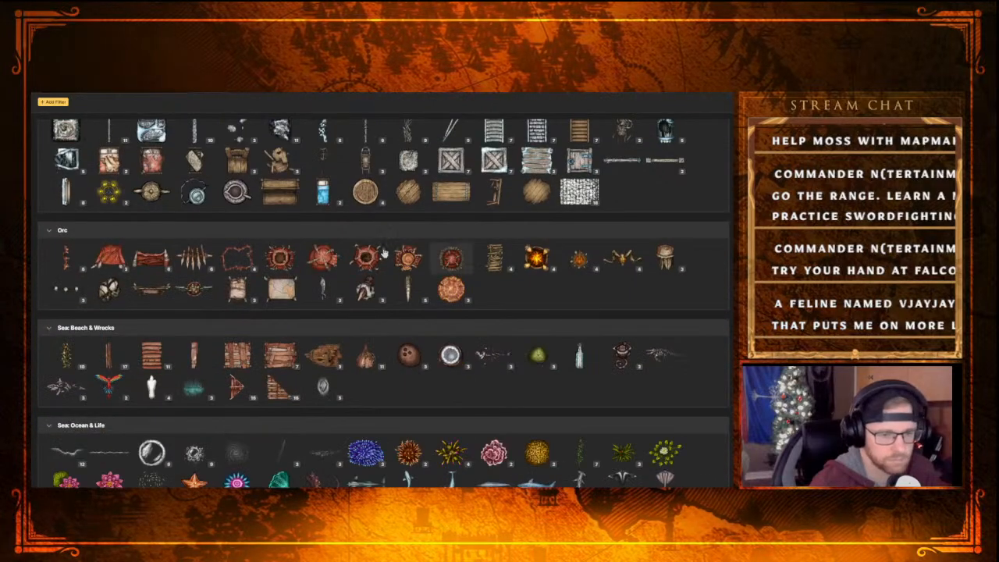
{"action": "scroll", "coordinate": [384, 251], "scroll_direction": "down", "scroll_amount": 3}
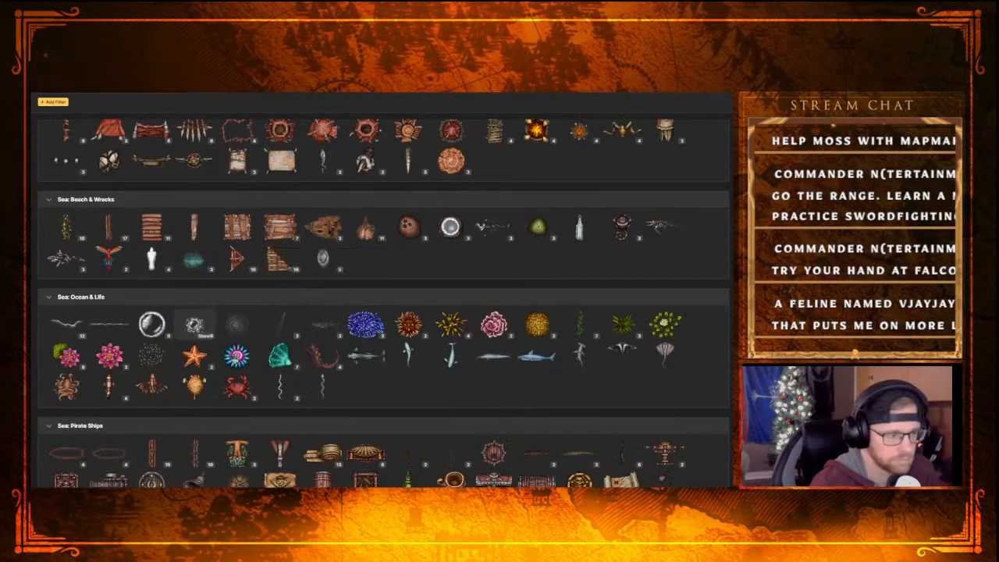
{"action": "scroll", "coordinate": [194, 324], "scroll_direction": "down", "scroll_amount": 4}
{"action": "scroll", "coordinate": [403, 401], "scroll_direction": "down", "scroll_amount": 4}
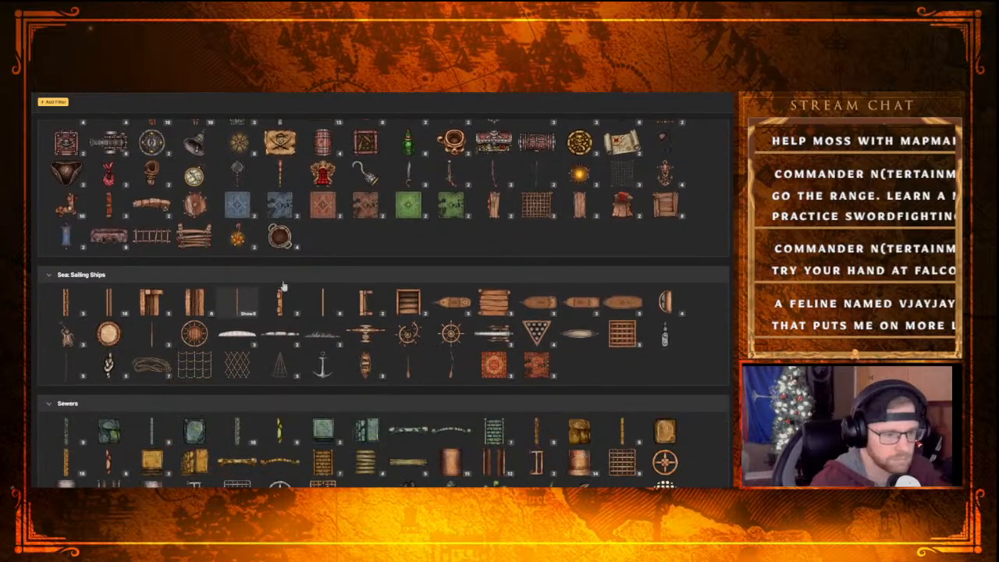
{"action": "scroll", "coordinate": [343, 312], "scroll_direction": "down", "scroll_amount": 3}
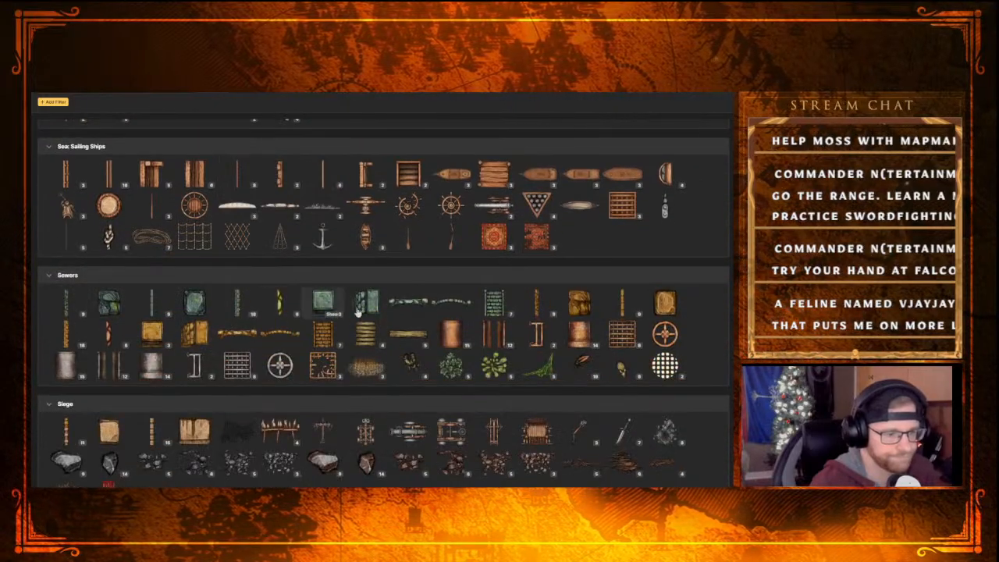
Examine the Siege, Steampunk, Tavern, Temple, Trains, Traps and Wizard stamp groups for usable castle pieces
{"action": "scroll", "coordinate": [356, 311], "scroll_direction": "down", "scroll_amount": 4}
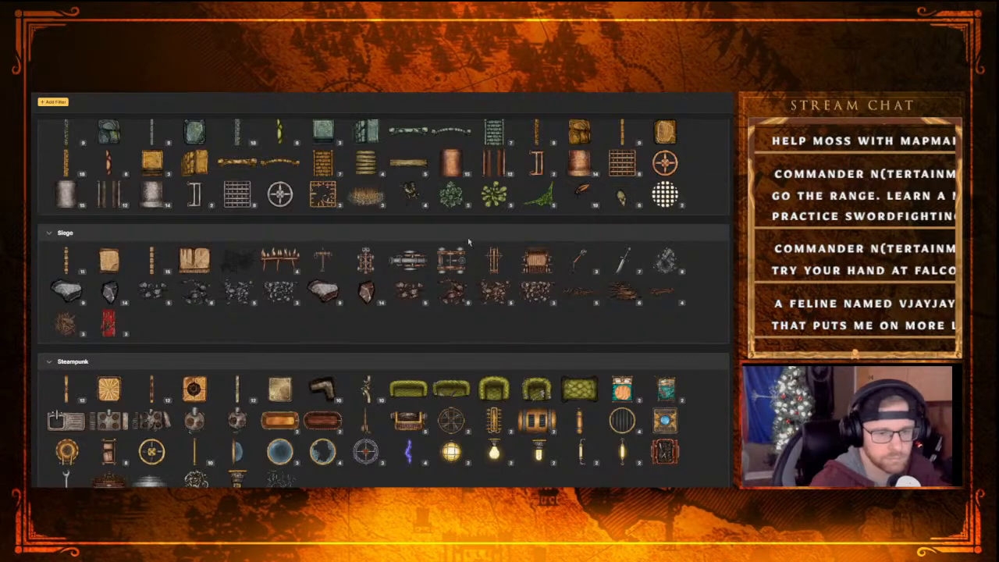
{"action": "scroll", "coordinate": [263, 312], "scroll_direction": "down", "scroll_amount": 2}
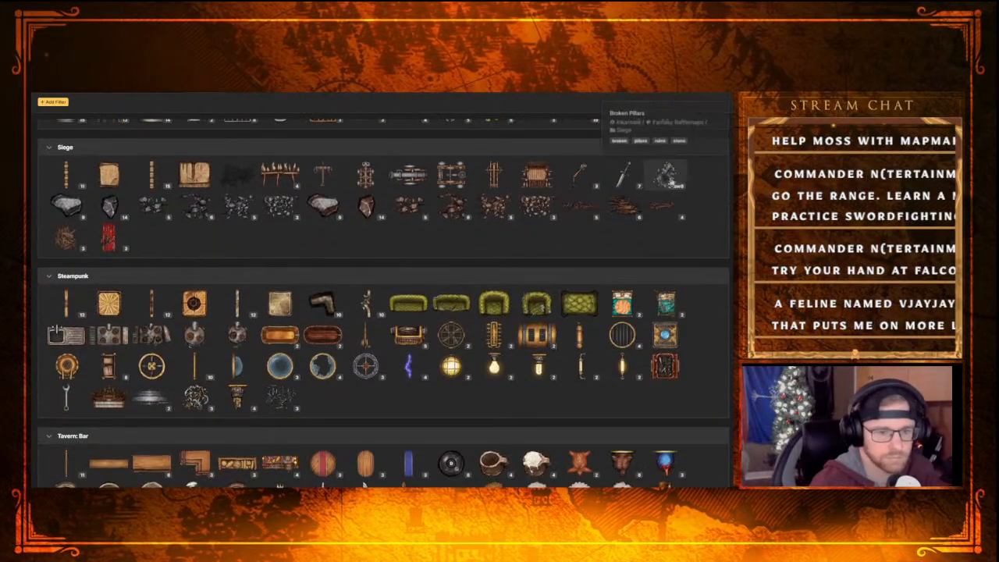
{"action": "scroll", "coordinate": [364, 331], "scroll_direction": "down", "scroll_amount": 2}
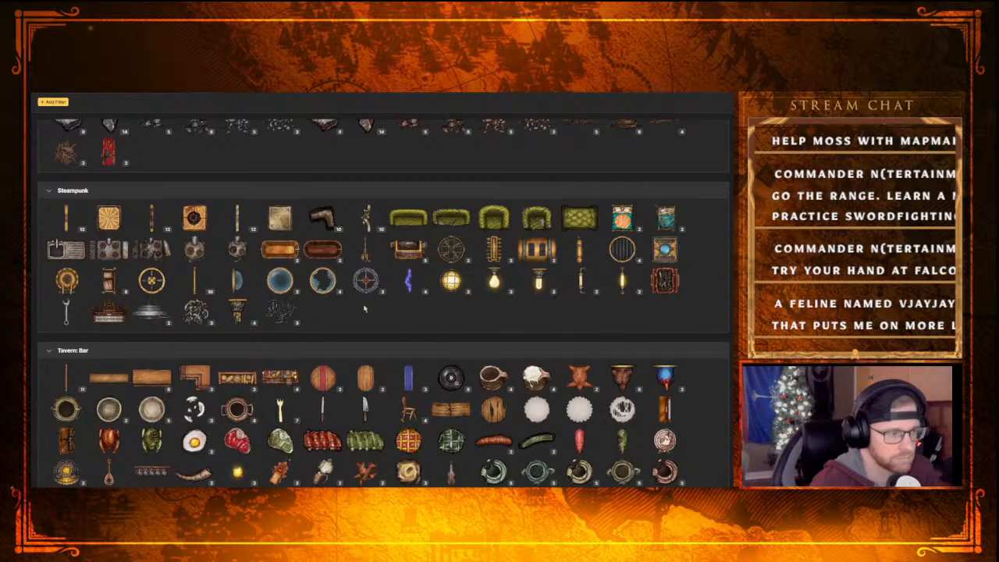
{"action": "scroll", "coordinate": [250, 302], "scroll_direction": "down", "scroll_amount": 3}
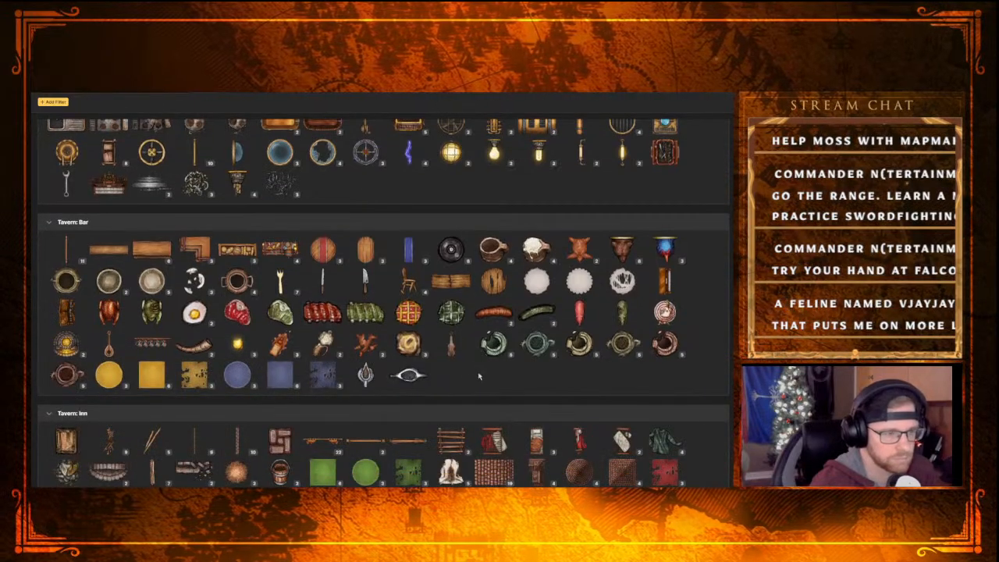
{"action": "scroll", "coordinate": [293, 370], "scroll_direction": "down", "scroll_amount": 2}
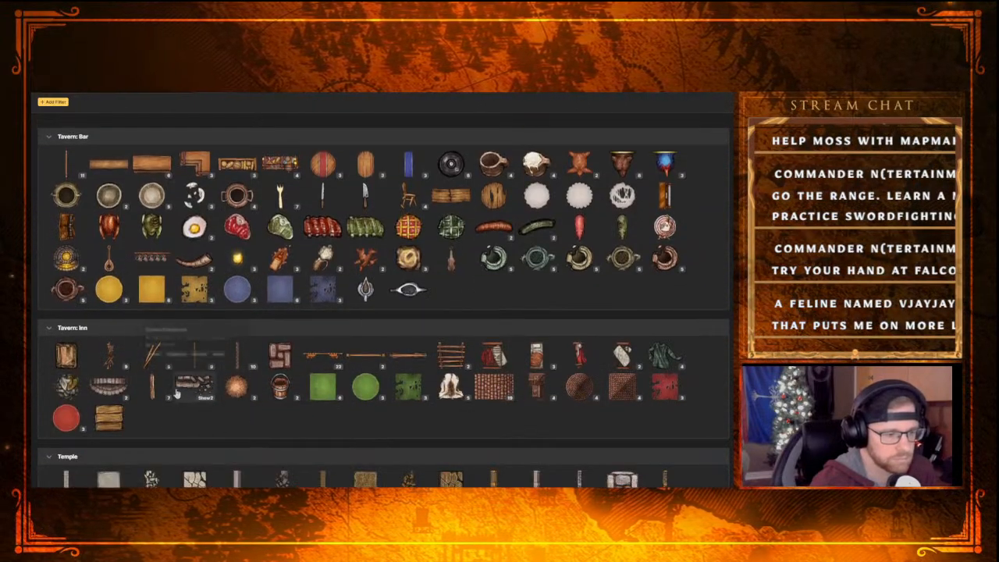
{"action": "scroll", "coordinate": [202, 421], "scroll_direction": "down", "scroll_amount": 2}
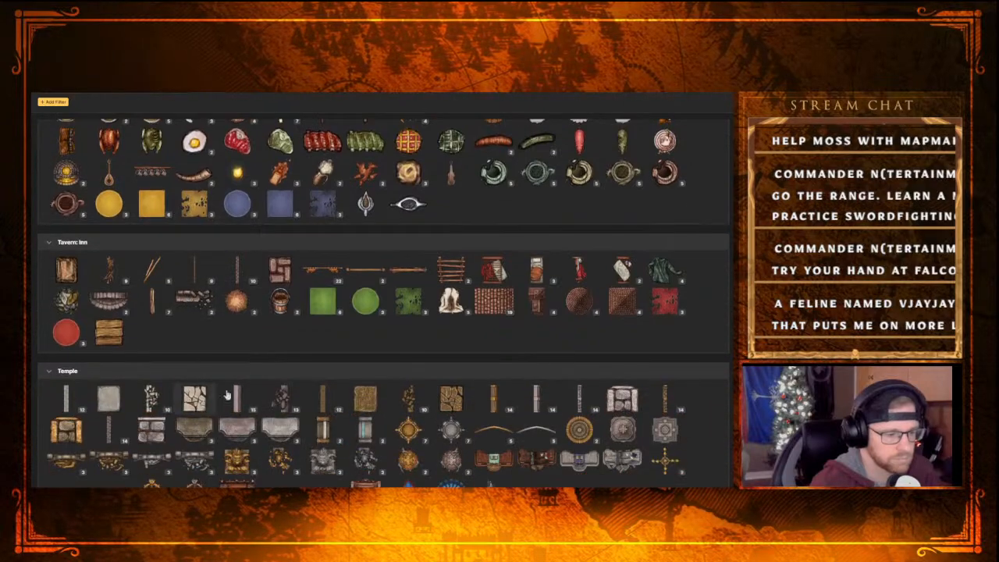
{"action": "scroll", "coordinate": [198, 360], "scroll_direction": "down", "scroll_amount": 8}
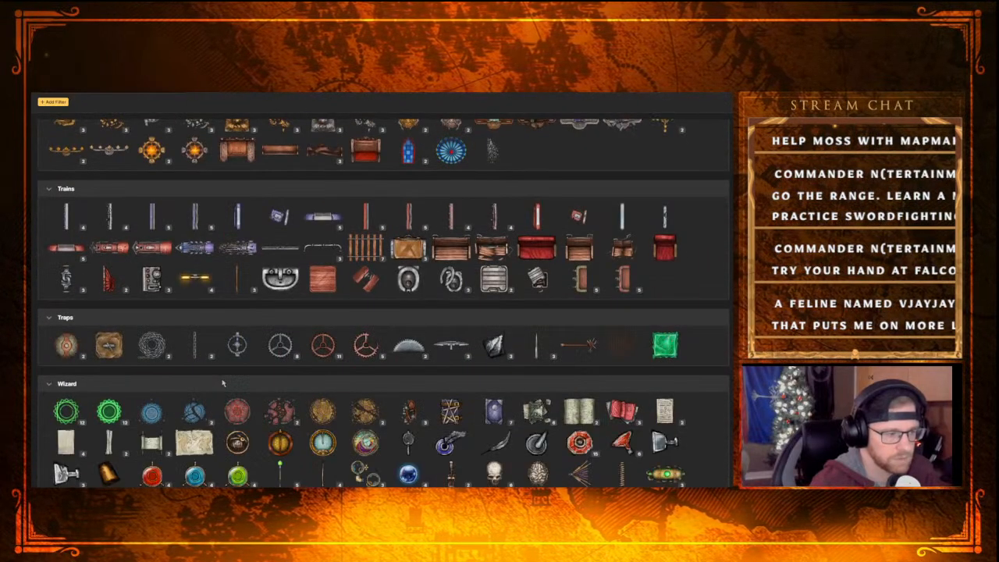
{"action": "scroll", "coordinate": [253, 357], "scroll_direction": "down", "scroll_amount": 1}
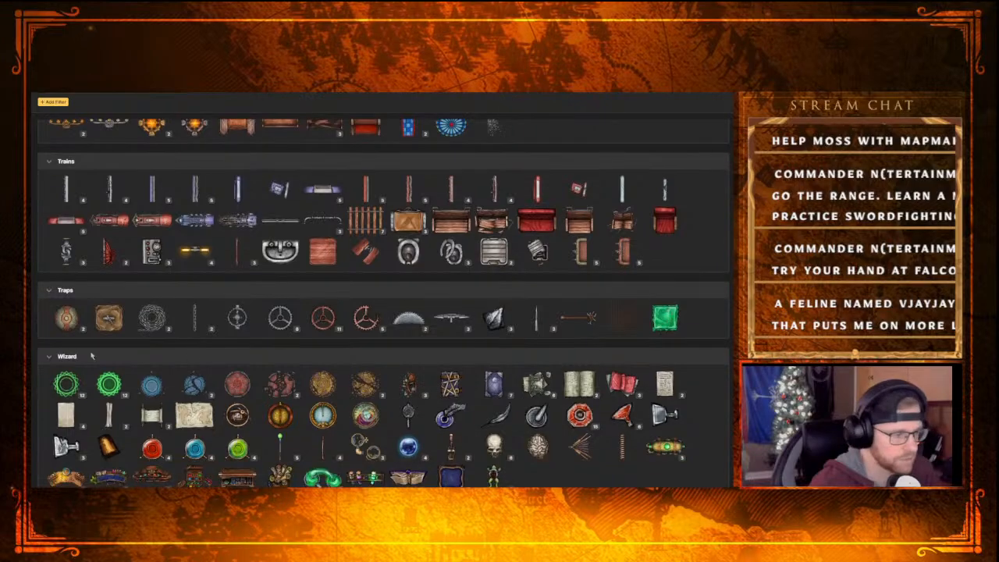
Return through the stamp groups to Artisans at the start of the catalog
{"action": "scroll", "coordinate": [179, 378], "scroll_direction": "up", "scroll_amount": 15}
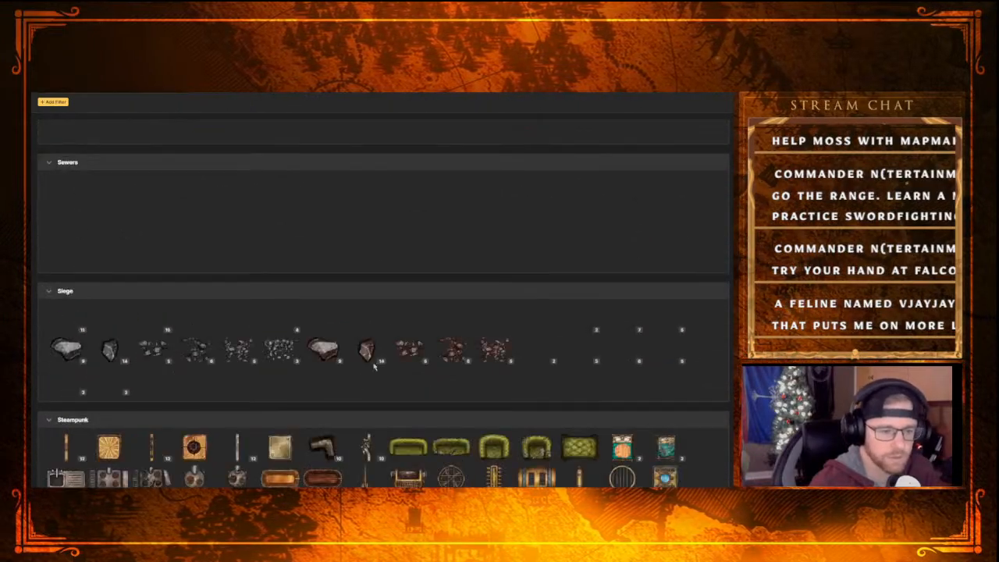
{"action": "scroll", "coordinate": [343, 366], "scroll_direction": "up", "scroll_amount": 20}
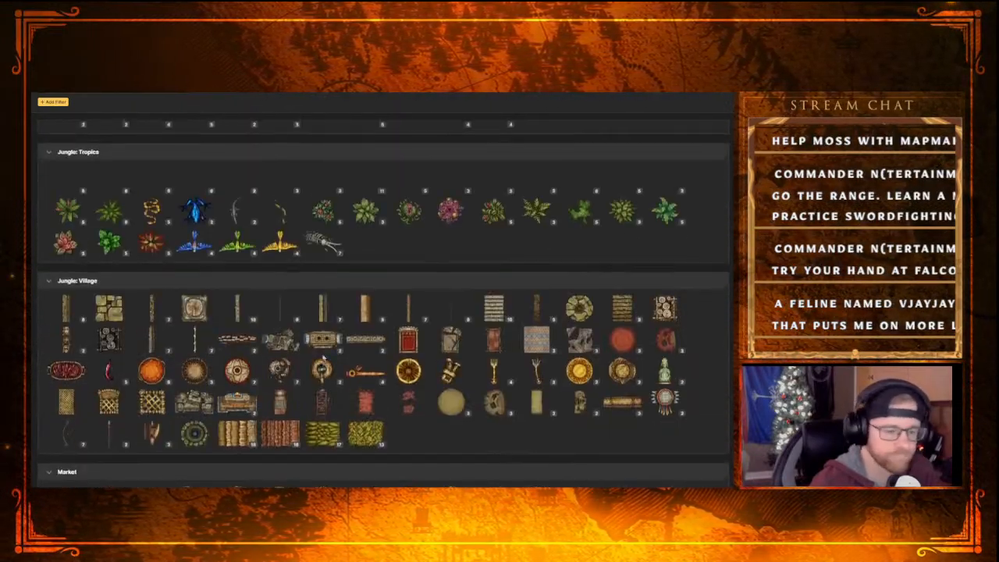
{"action": "scroll", "coordinate": [320, 368], "scroll_direction": "up", "scroll_amount": 20}
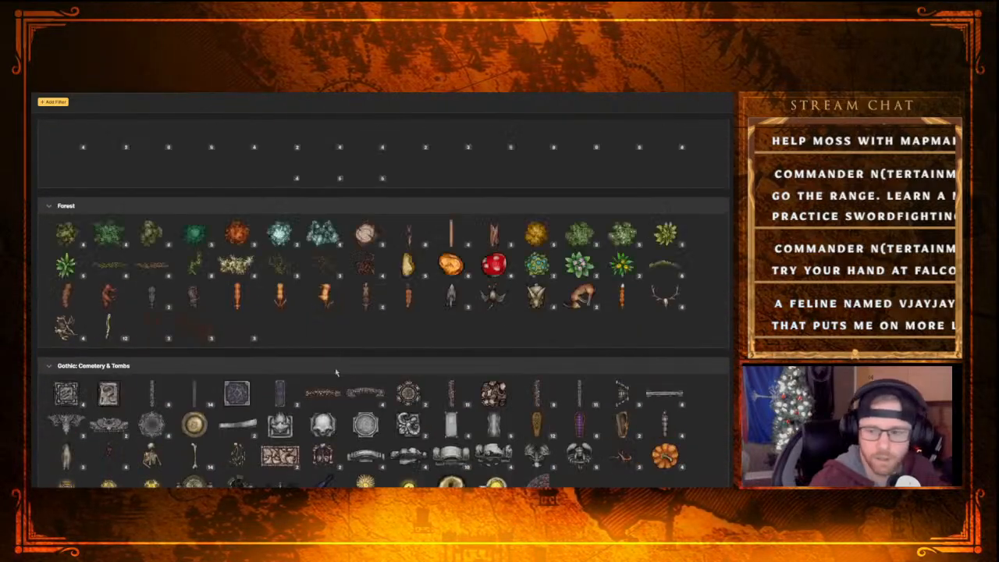
{"action": "scroll", "coordinate": [320, 377], "scroll_direction": "up", "scroll_amount": 20}
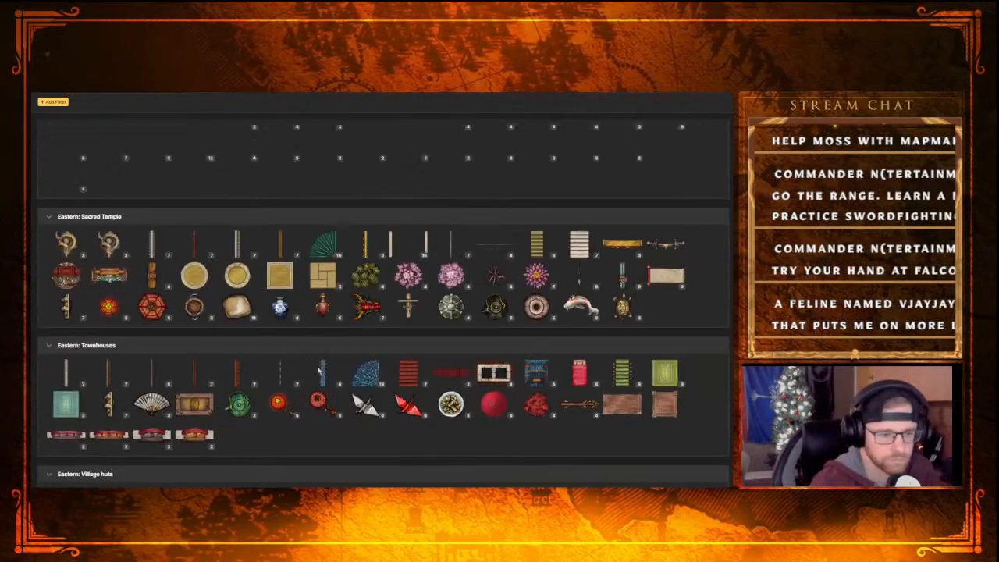
{"action": "scroll", "coordinate": [320, 367], "scroll_direction": "up", "scroll_amount": 20}
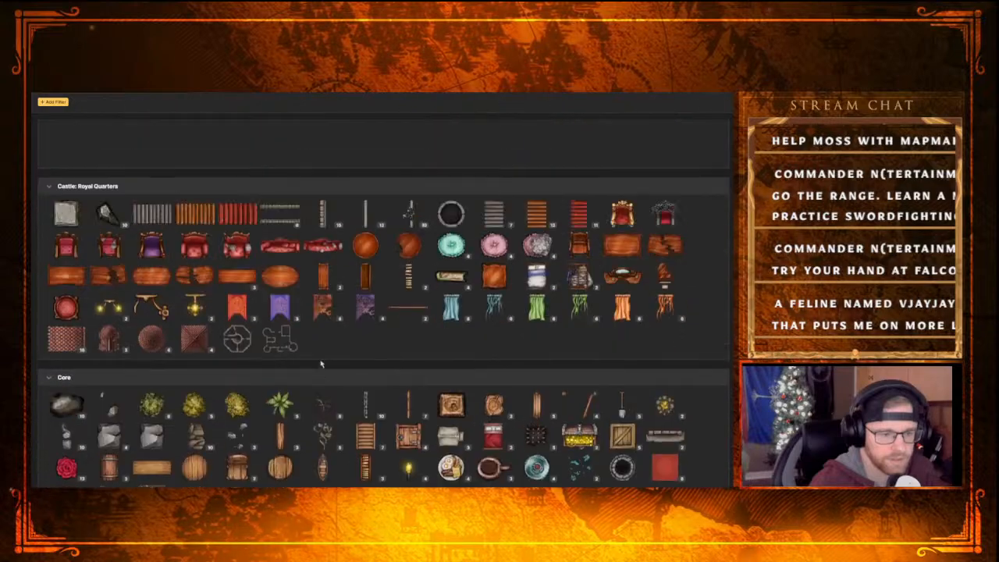
{"action": "scroll", "coordinate": [317, 367], "scroll_direction": "up", "scroll_amount": 3}
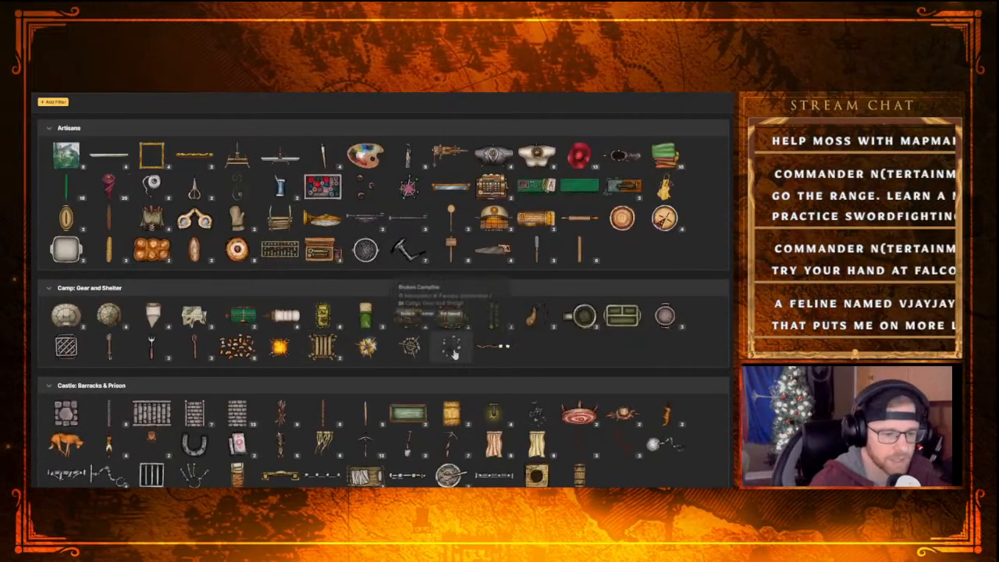
Expand the ruined stone wall variants in the Core stamp group and choose a Ruined Wall stamp
{"action": "scroll", "coordinate": [228, 354], "scroll_direction": "down", "scroll_amount": 5}
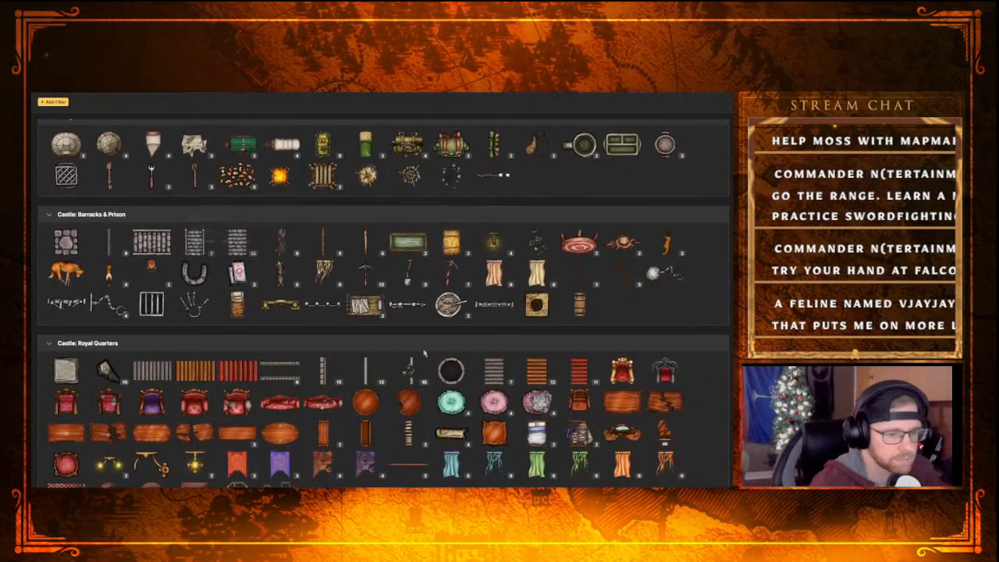
{"action": "scroll", "coordinate": [359, 324], "scroll_direction": "down", "scroll_amount": 7}
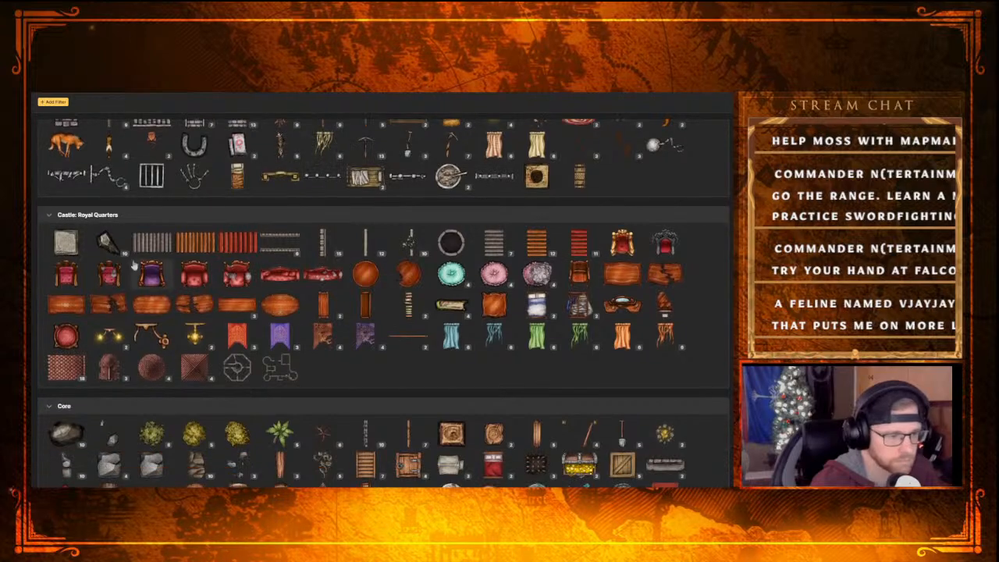
{"action": "scroll", "coordinate": [337, 314], "scroll_direction": "down", "scroll_amount": 1}
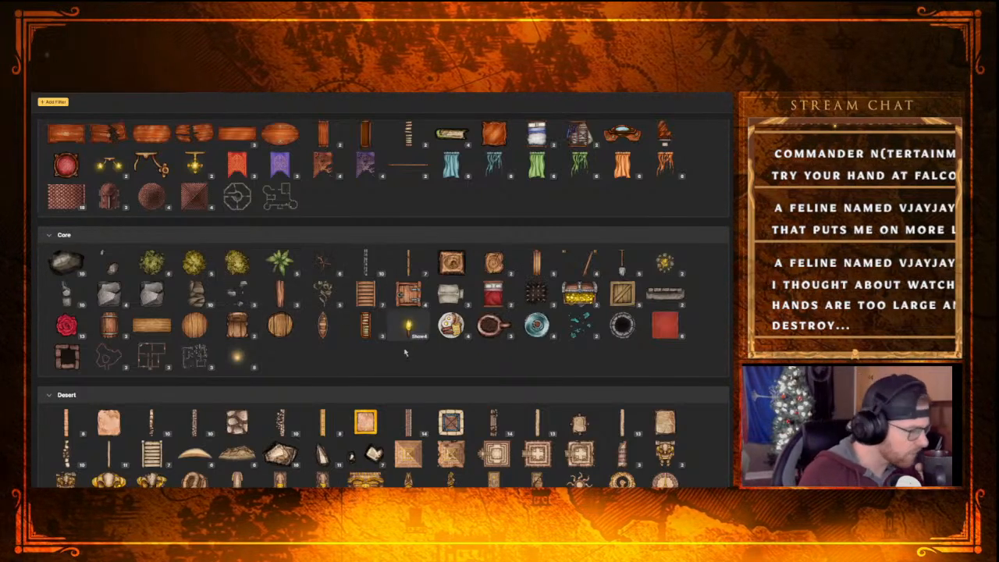
{"action": "scroll", "coordinate": [330, 344], "scroll_direction": "down", "scroll_amount": 1}
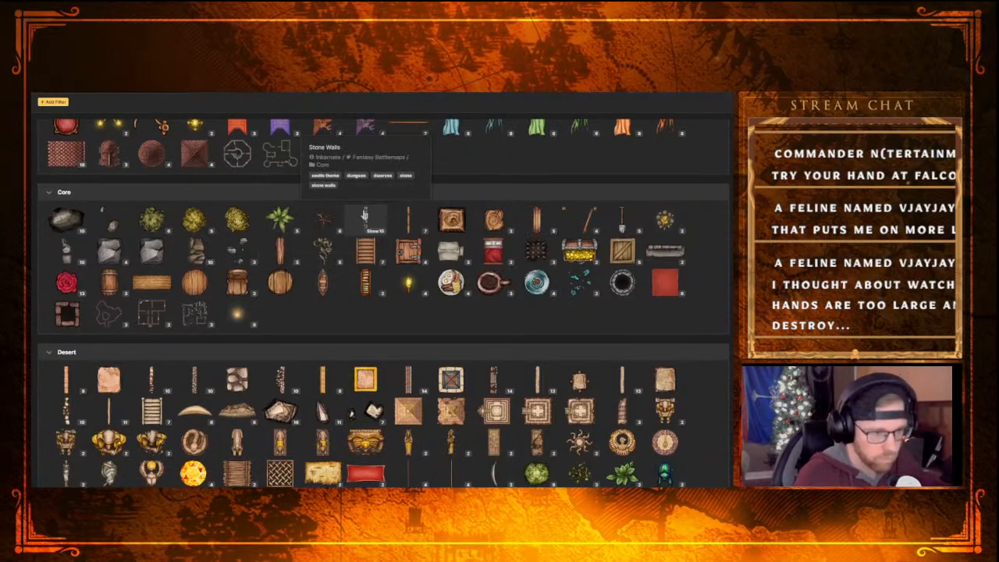
{"action": "left_click", "coordinate": [80, 264]}
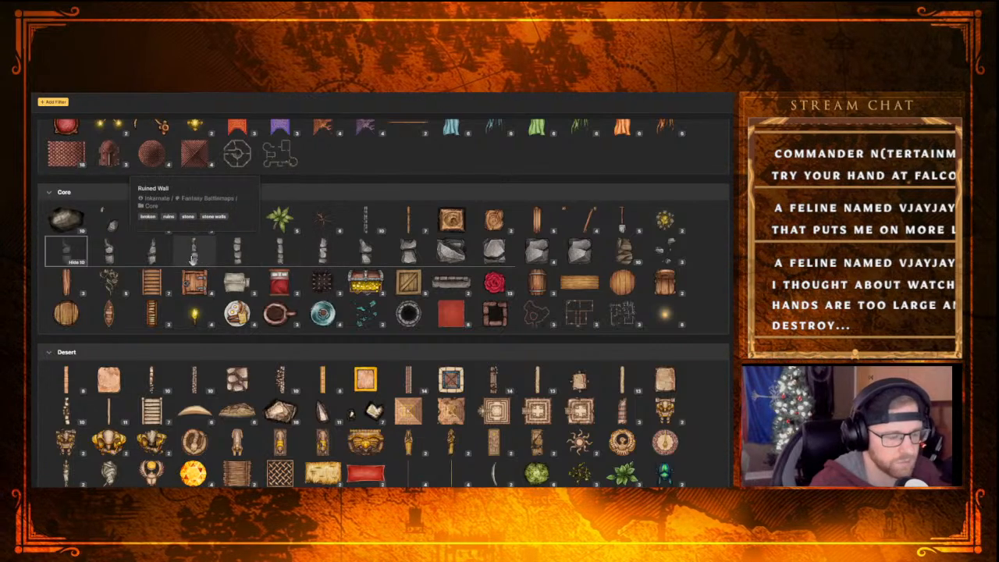
{"action": "left_click", "coordinate": [192, 253]}
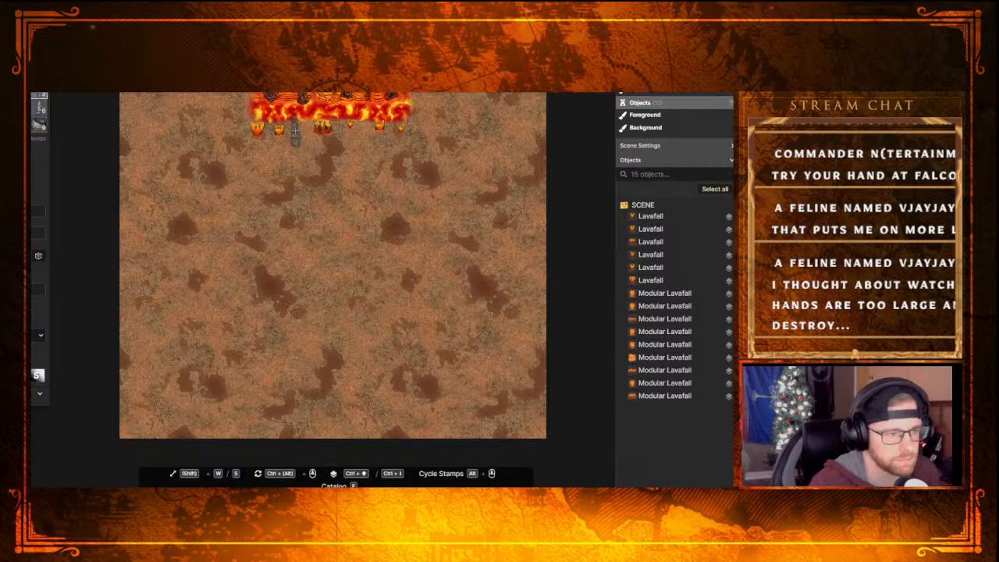
Place the Ruined Wall stamp just below the lava pool and rotate it to lie horizontally
{"action": "left_click", "coordinate": [296, 134]}
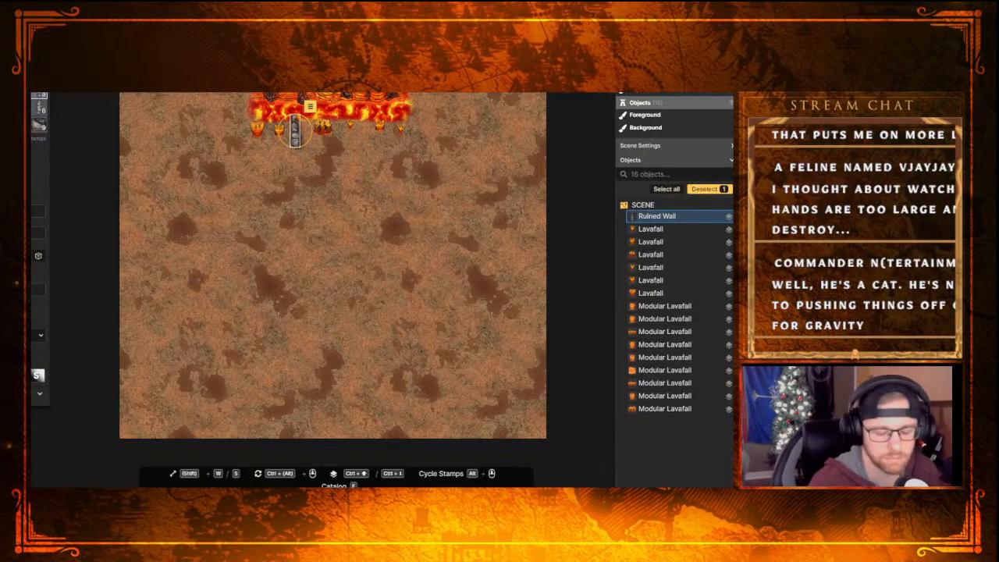
{"action": "scroll", "coordinate": [295, 131], "scroll_direction": "down", "scroll_amount": 6, "text": "ctrl"}
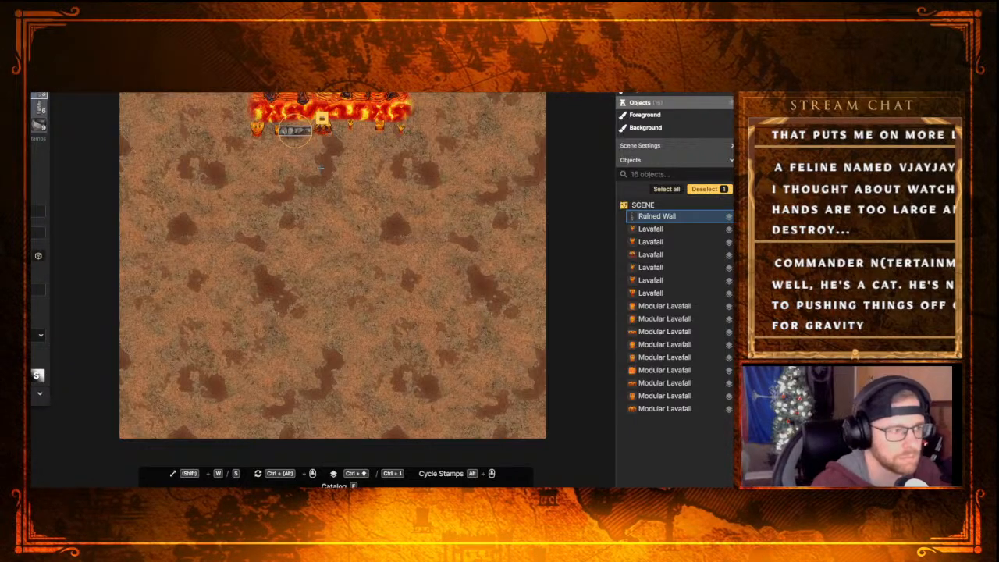
{"action": "key", "text": "Escape"}
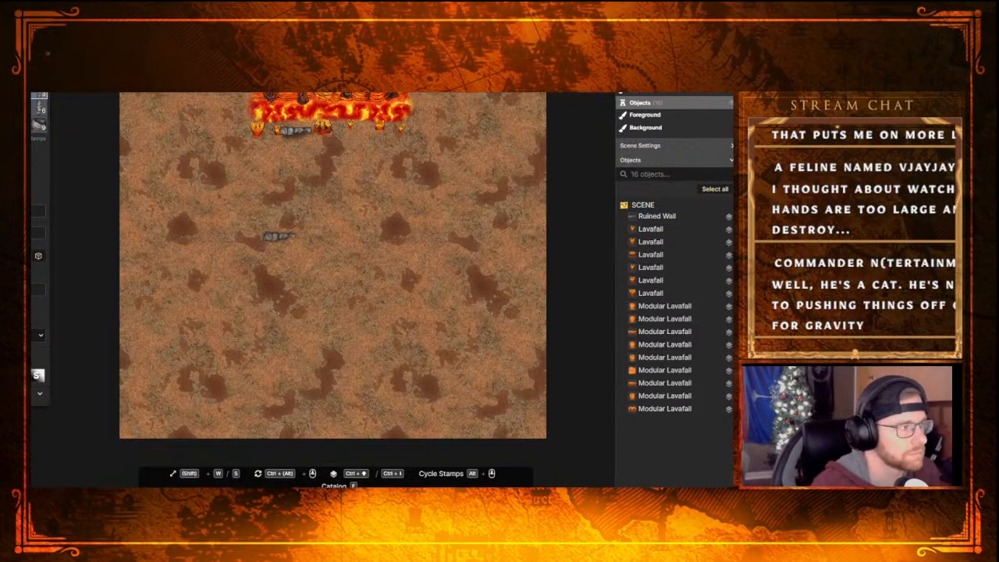
Move the placed Ruined Wall up against the lava pool's lower edge, between the lavafalls
{"action": "left_click", "coordinate": [295, 129]}
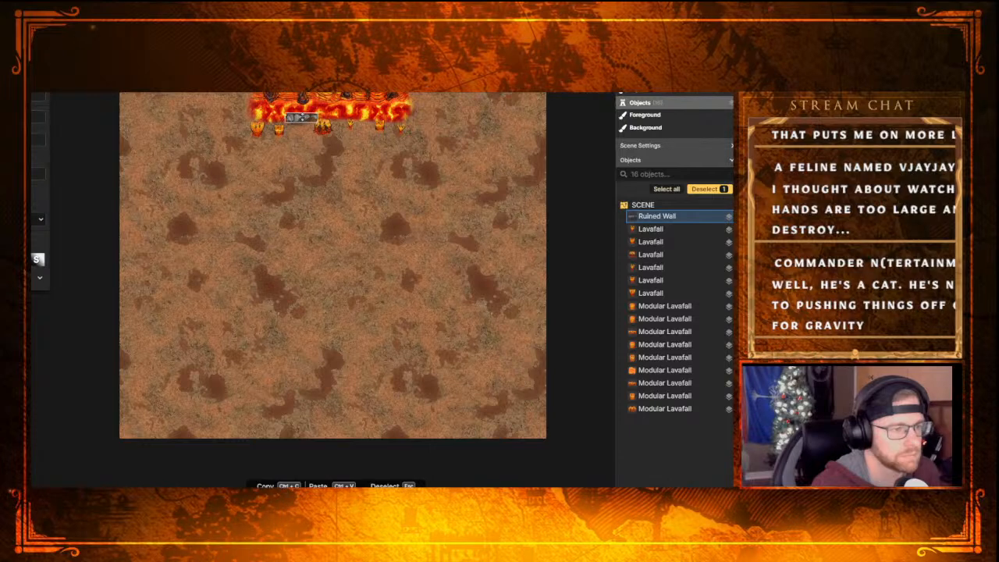
{"action": "left_click_drag", "start_coordinate": [302, 117], "coordinate": [298, 123]}
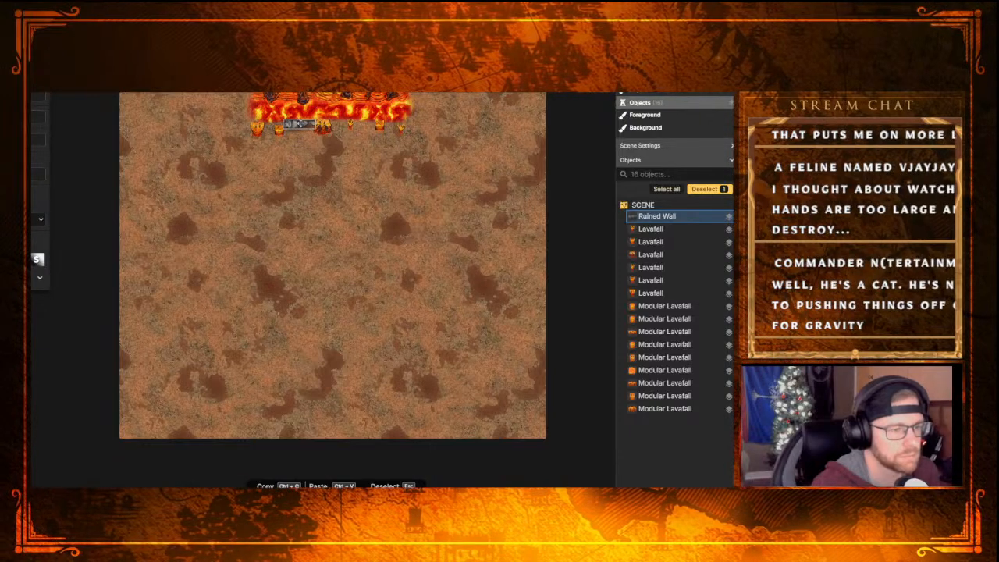
{"action": "key", "text": "Escape"}
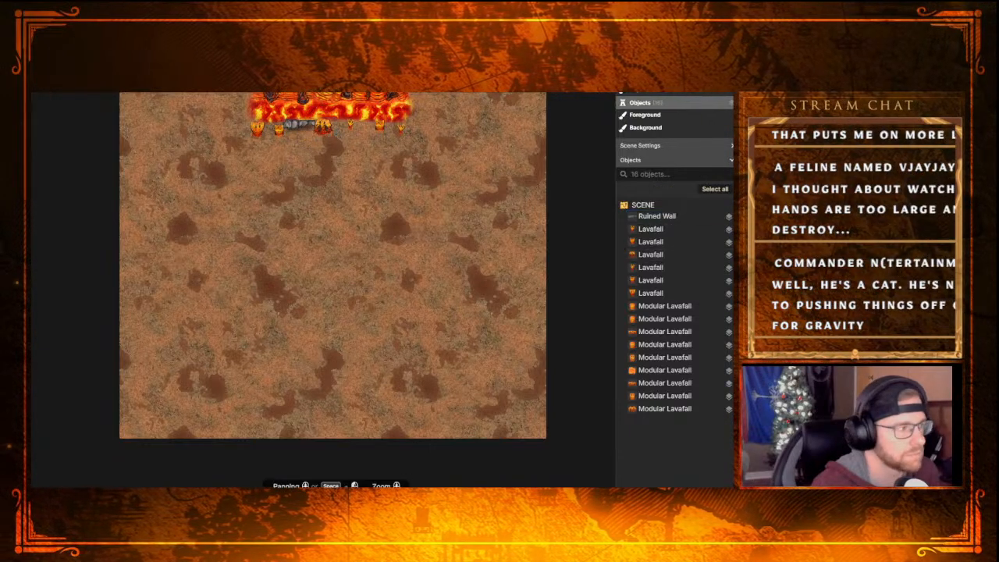
Place two more Ruined Wall stamps in line with the first along the lava pool's lower edge
{"action": "key", "text": "s"}
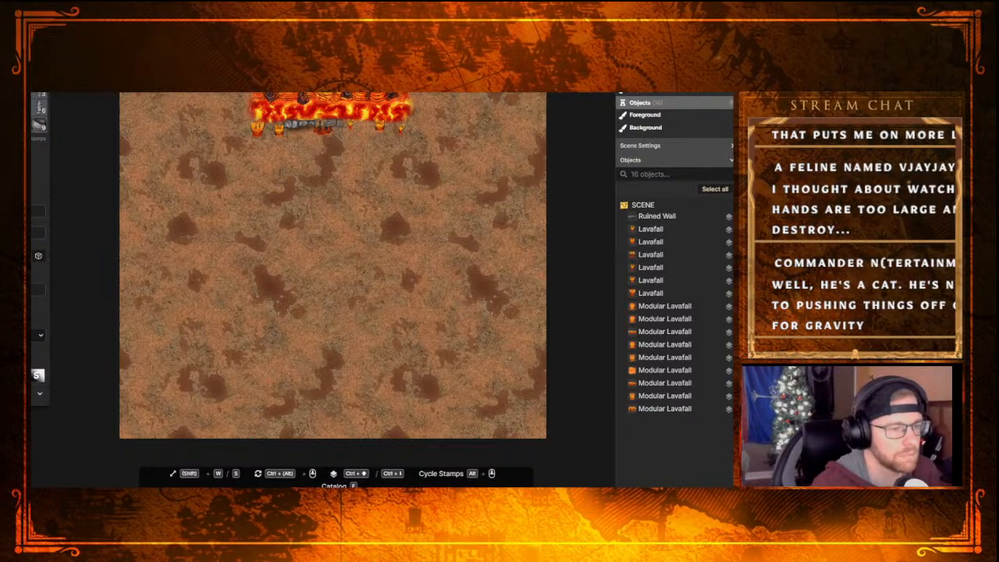
{"action": "left_click", "coordinate": [328, 125]}
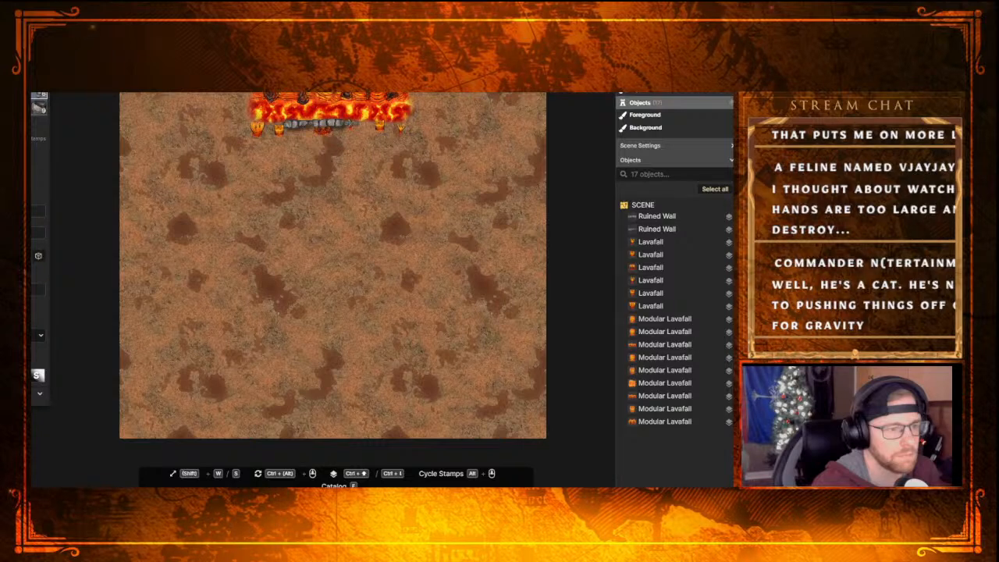
{"action": "left_click", "coordinate": [347, 126]}
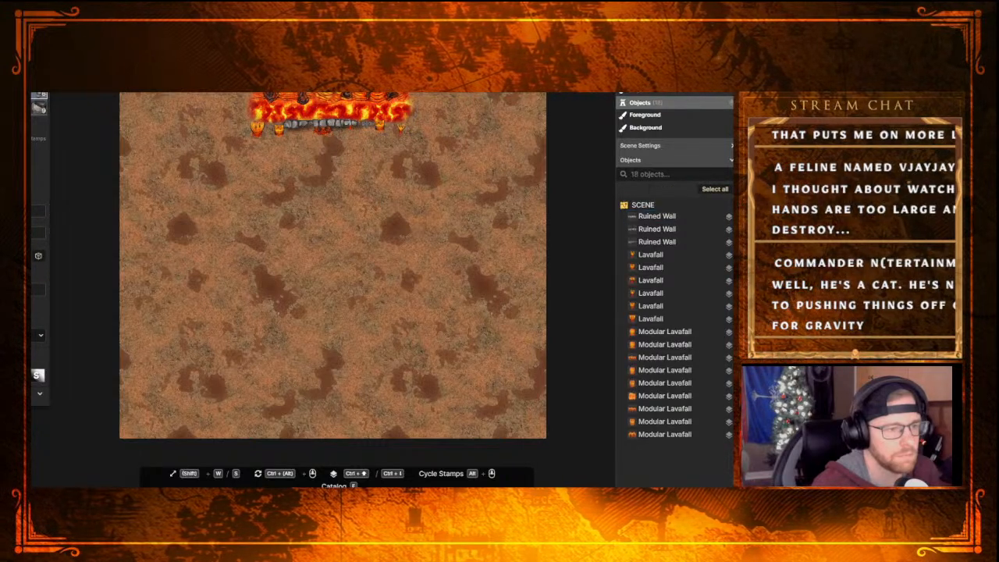
Extend the lower wall with three more Ruined Wall stamps and nudge the last one to the lava pool's lower-right corner
{"action": "left_click", "coordinate": [379, 126]}
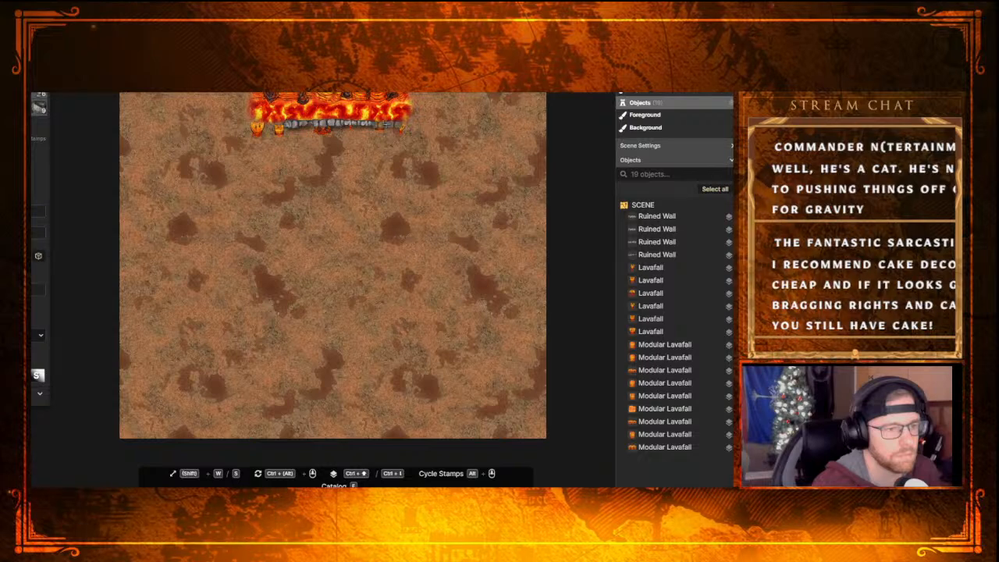
{"action": "left_click", "coordinate": [395, 127]}
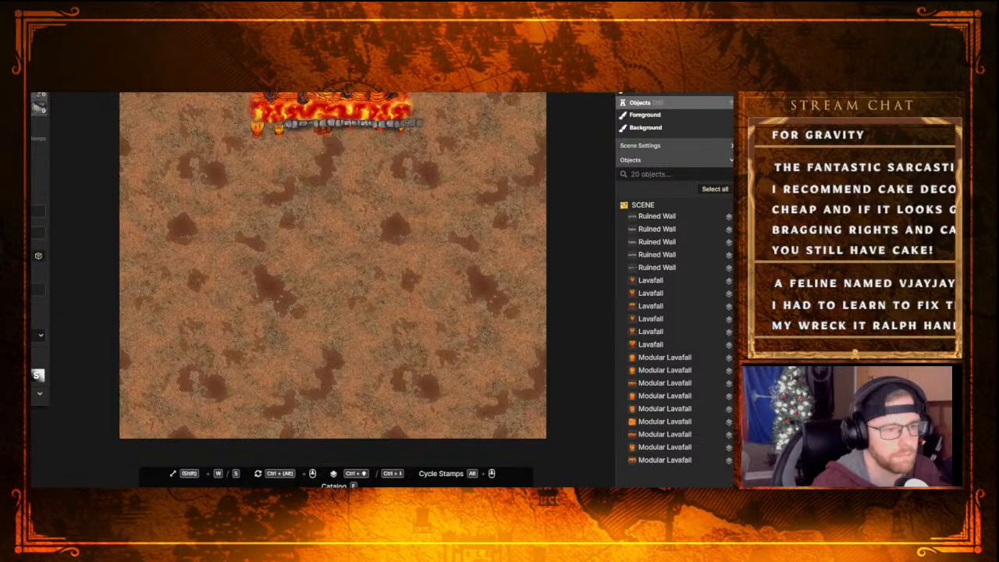
{"action": "left_click", "coordinate": [406, 125]}
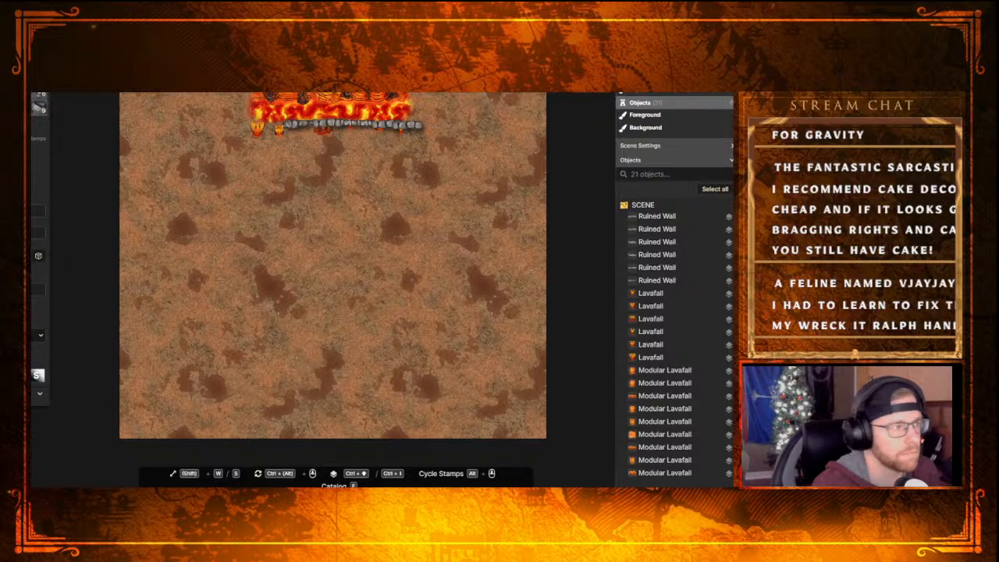
{"action": "left_click", "coordinate": [74, 94]}
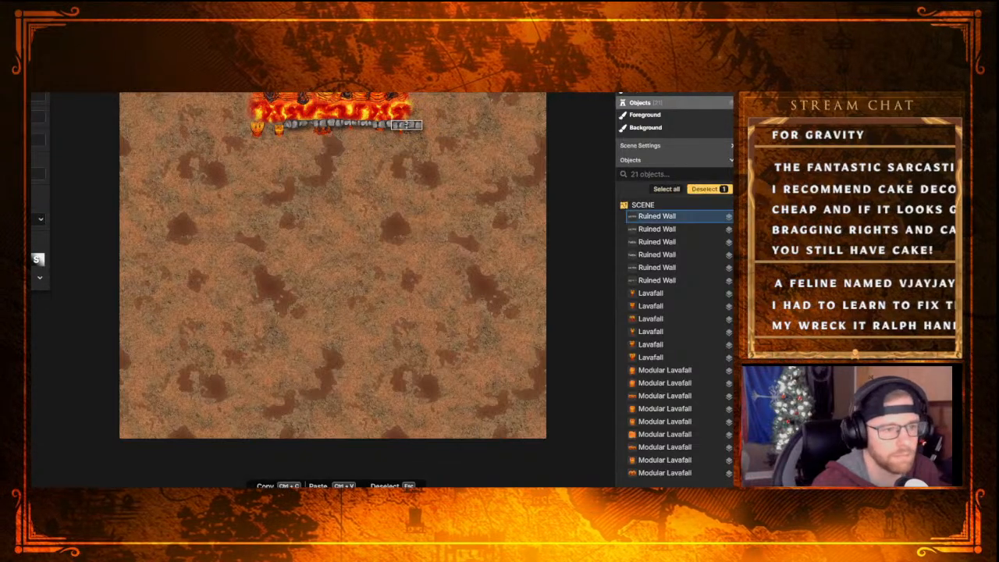
{"action": "left_click_drag", "start_coordinate": [406, 125], "coordinate": [410, 122]}
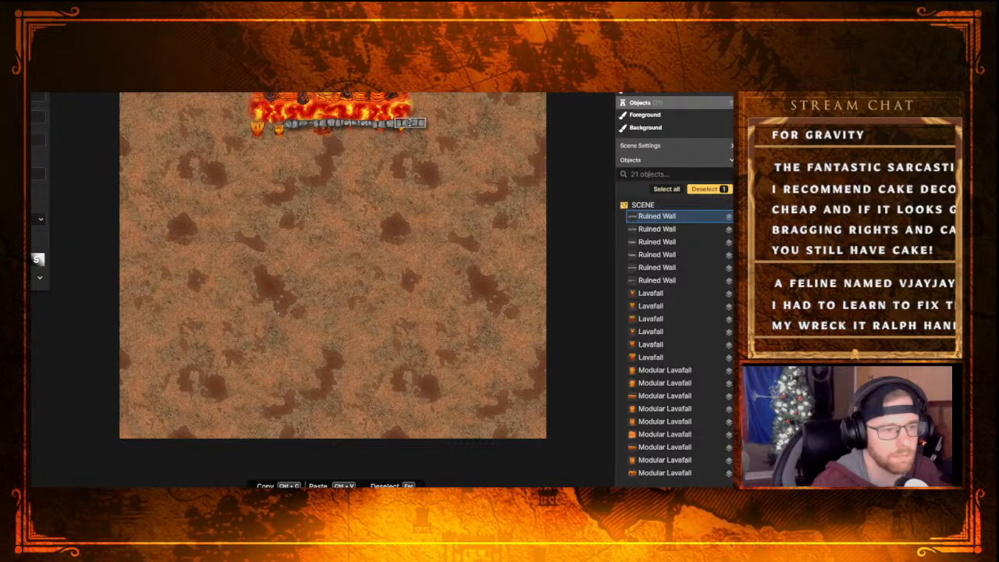
{"action": "key", "text": "Escape"}
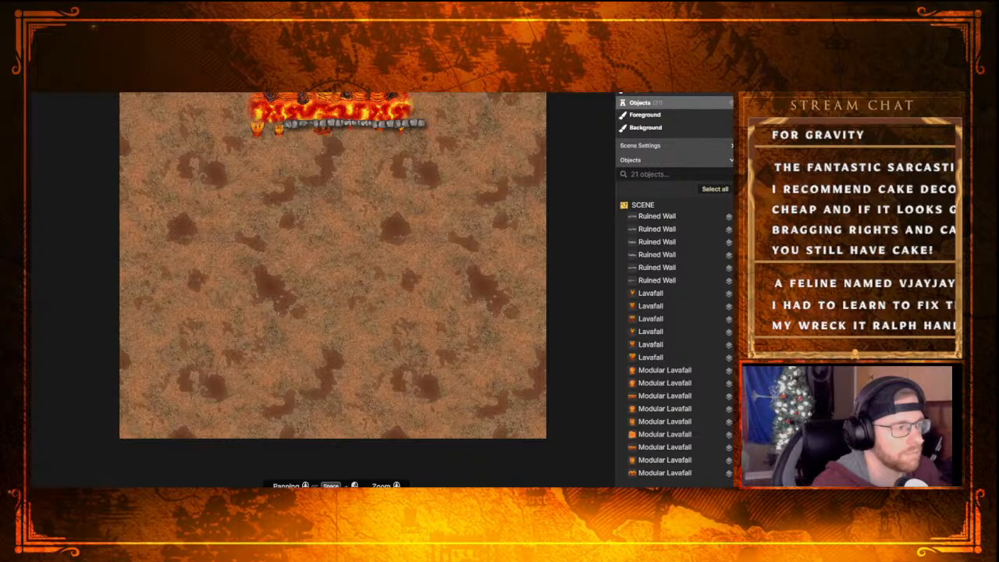
Complete the lower wall to the left corner with two Ruined Wall stamps and place a vertical one along each side of the pool
{"action": "key", "text": "s"}
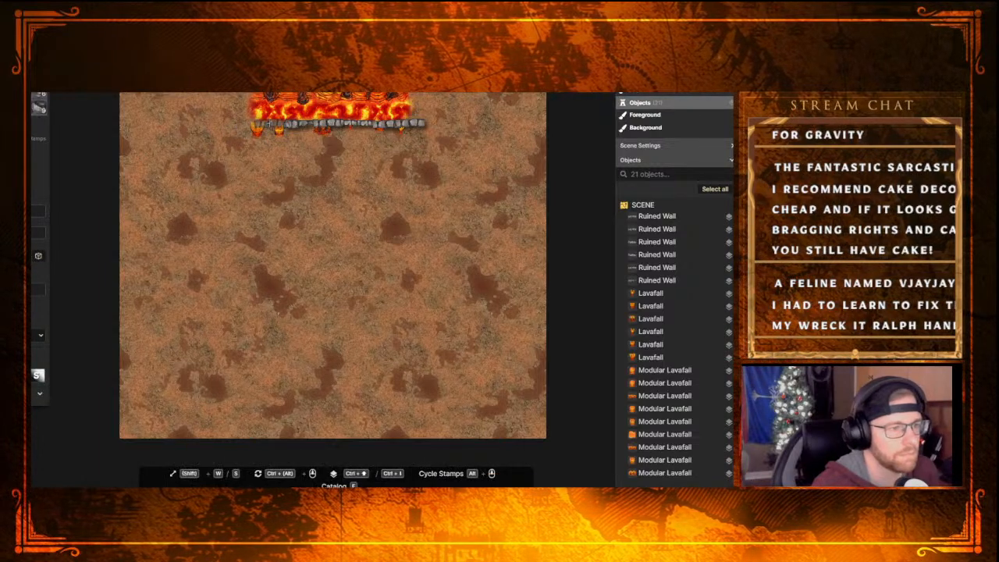
{"action": "left_click", "coordinate": [335, 123]}
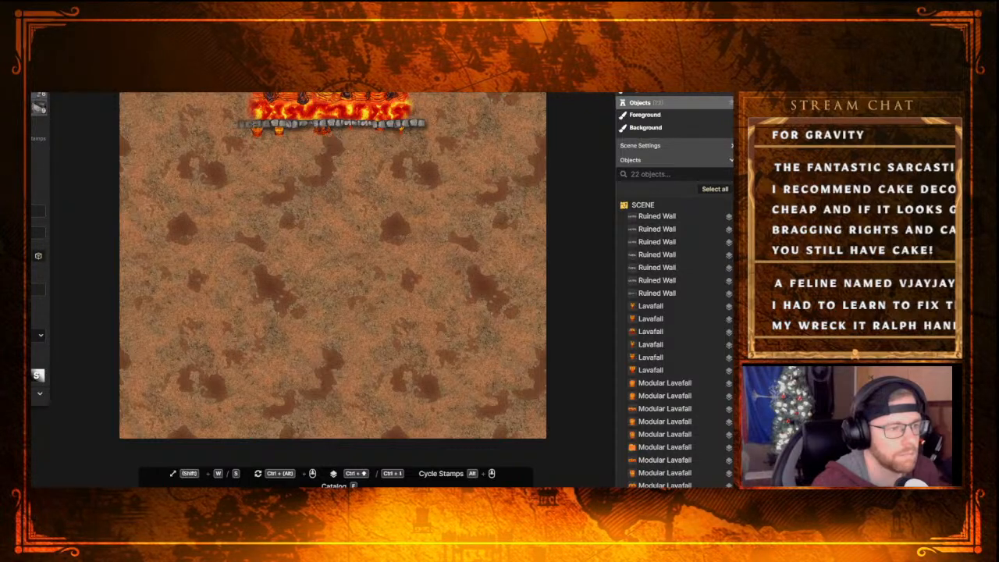
{"action": "left_click", "coordinate": [254, 124]}
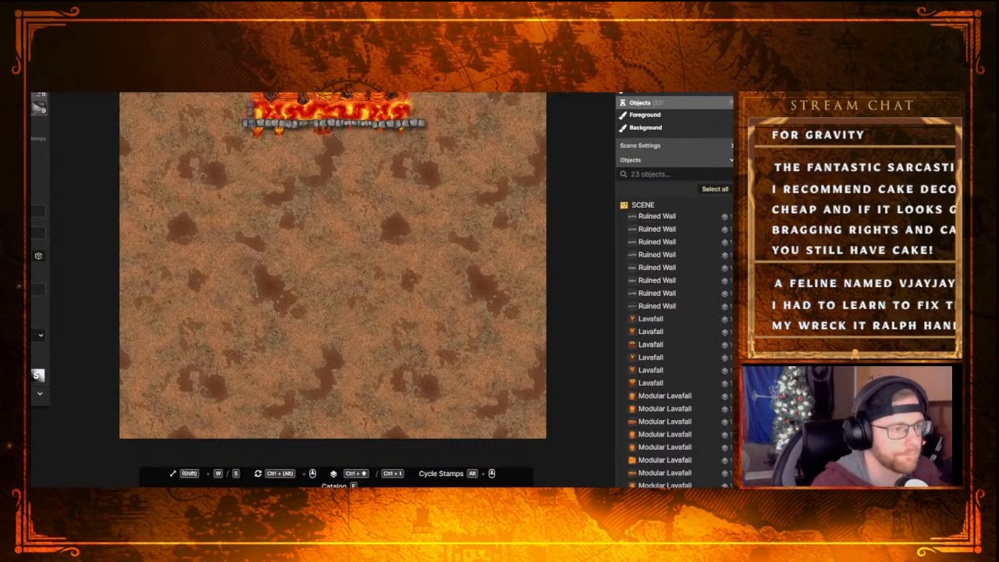
{"action": "left_click", "coordinate": [244, 113]}
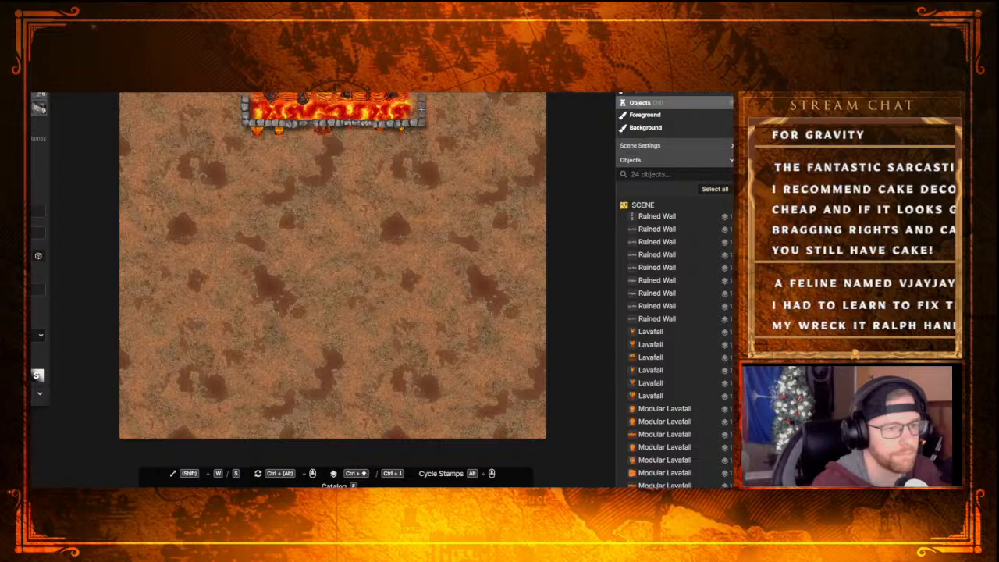
{"action": "left_click", "coordinate": [421, 112]}
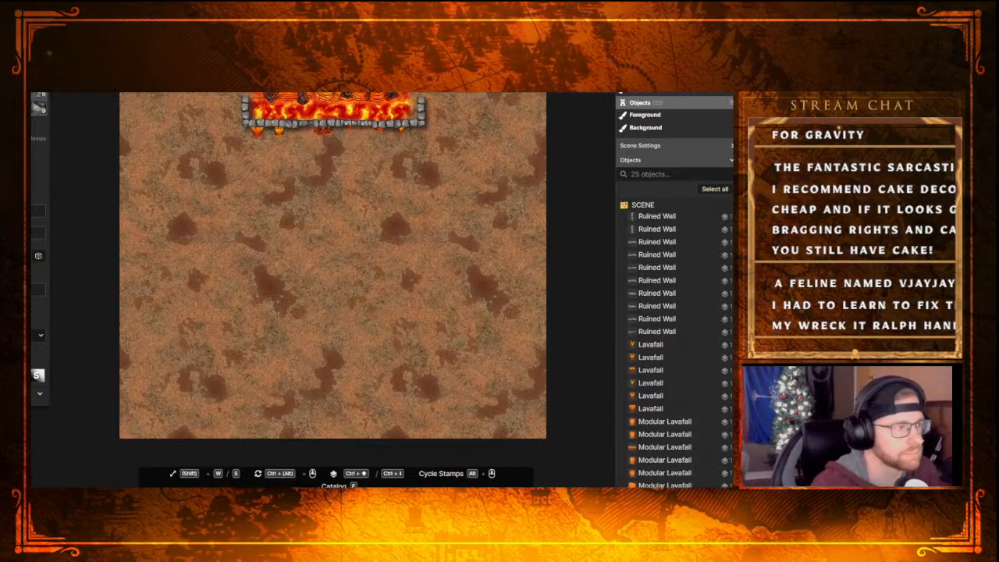
Raise the two leftmost Lavafalls onto the layer above the ruined walls and nudge each up over the lower wall
{"action": "key", "text": "b"}
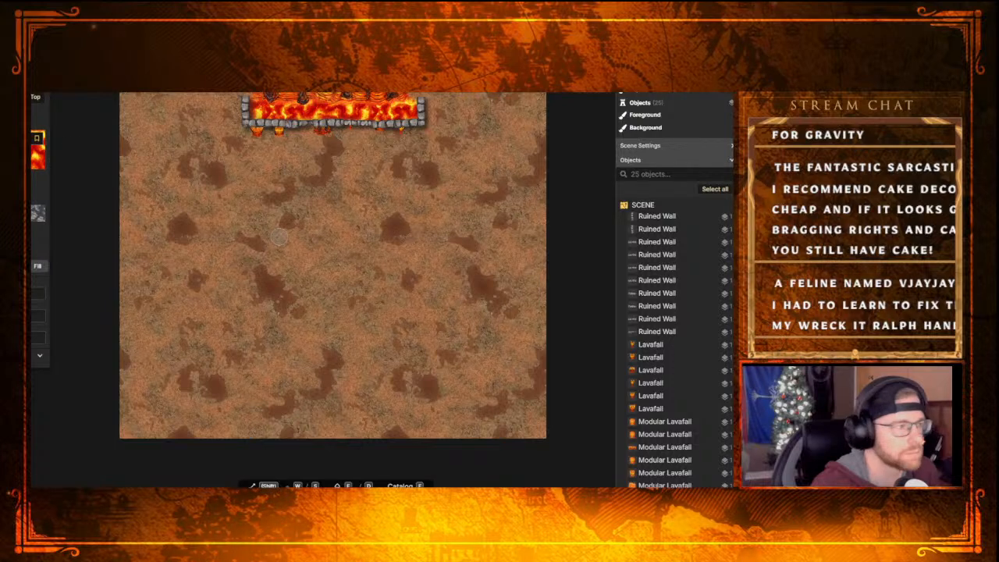
{"action": "key", "text": "v"}
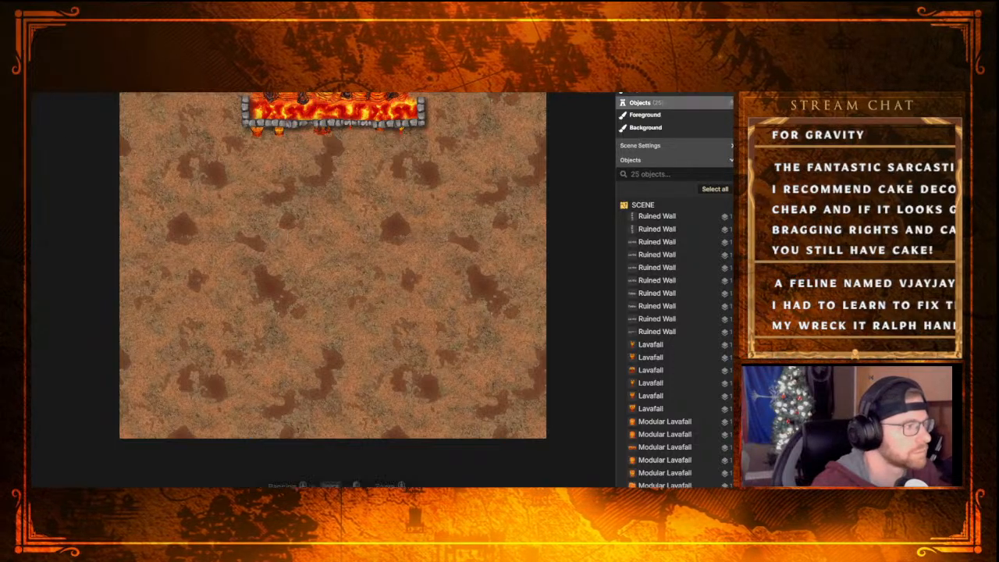
{"action": "left_click", "coordinate": [259, 132]}
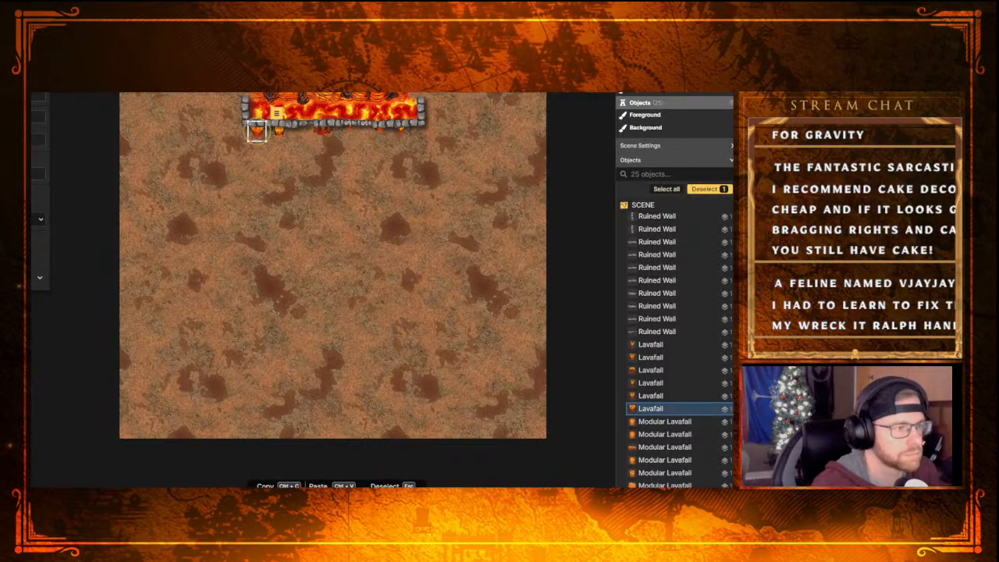
{"action": "key", "text": "Page_Up"}
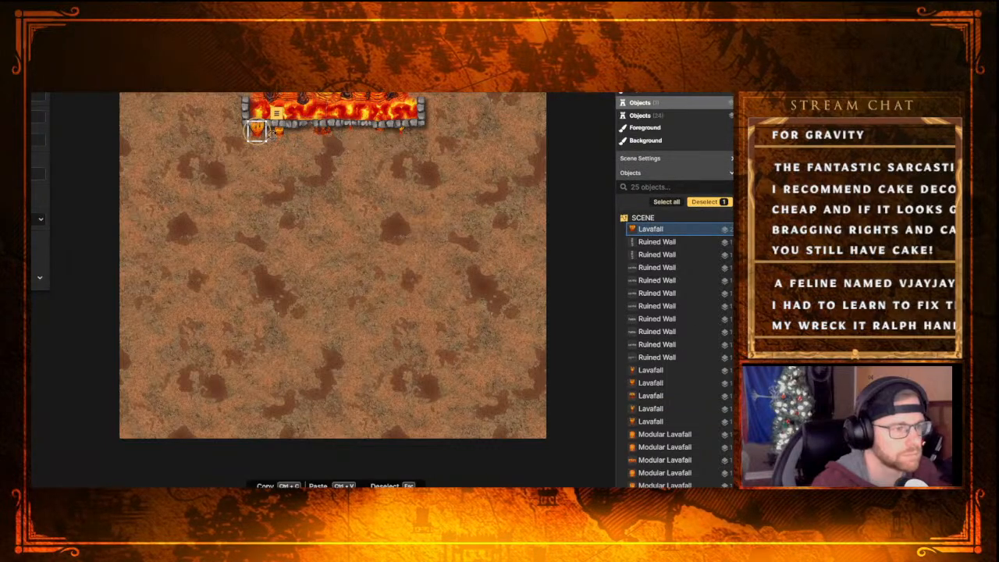
{"action": "left_click_drag", "start_coordinate": [258, 131], "coordinate": [258, 130]}
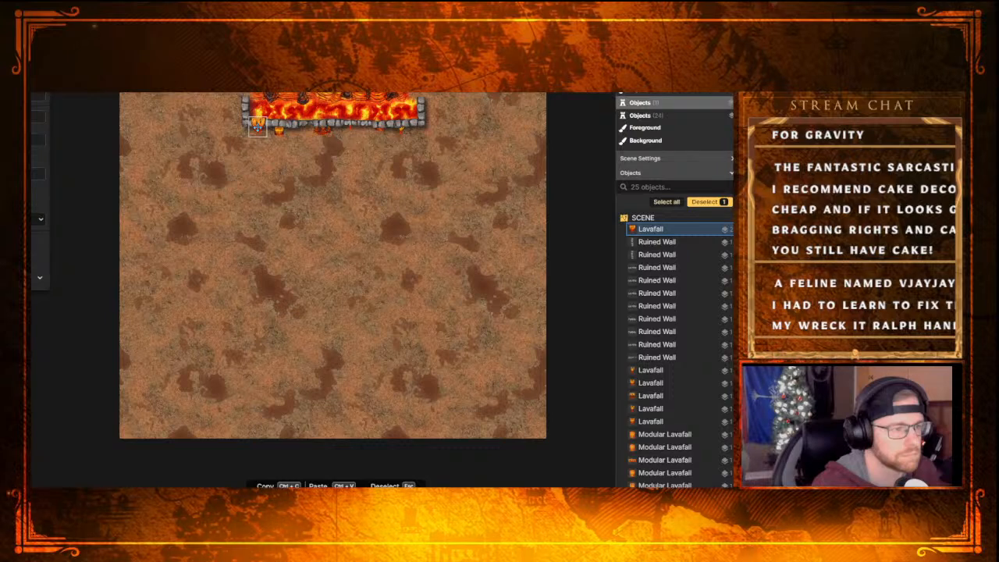
{"action": "left_click", "coordinate": [278, 129]}
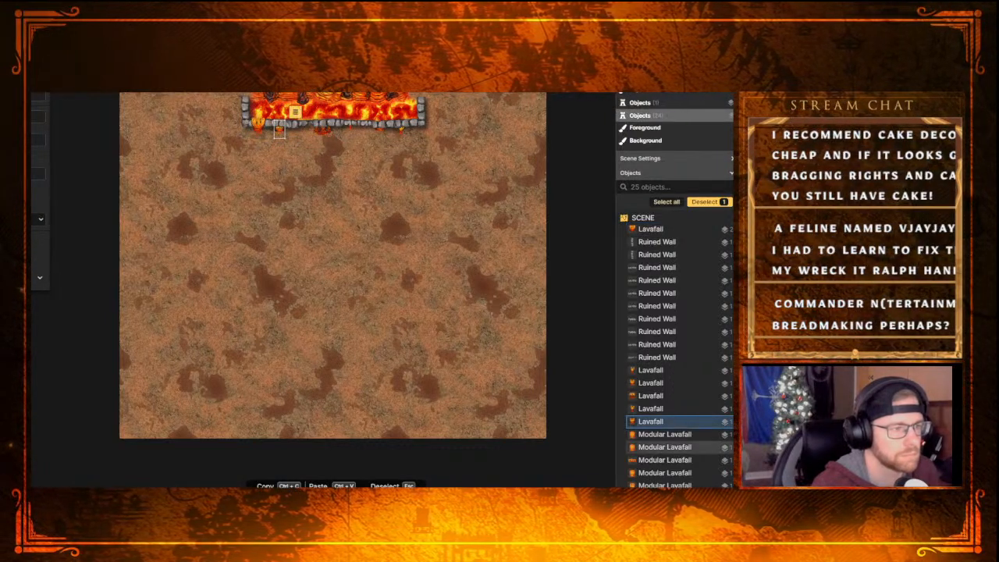
{"action": "key", "text": "Page_Up"}
{"action": "left_click_drag", "start_coordinate": [279, 131], "coordinate": [279, 127]}
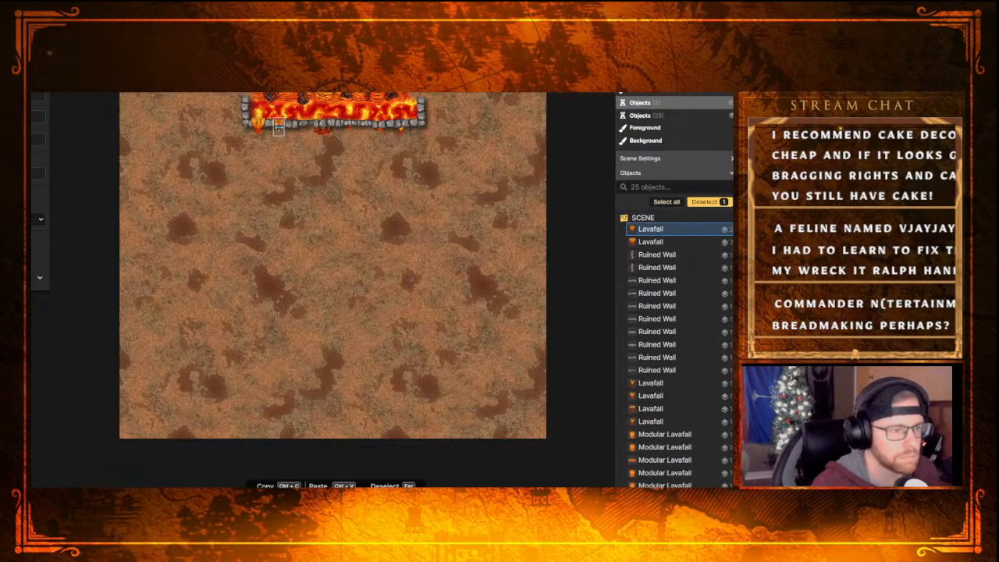
{"action": "key", "text": "Escape"}
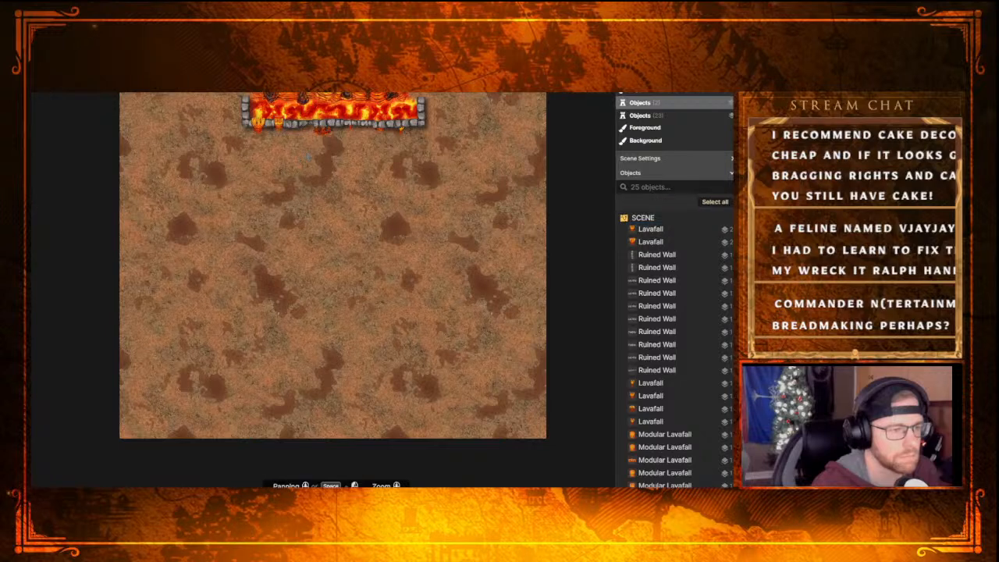
Raise the two middle Lavafalls onto the layer above the ruined walls, shifting each slightly left along the lower wall
{"action": "left_click", "coordinate": [323, 131]}
{"action": "left_click_drag", "start_coordinate": [322, 131], "coordinate": [311, 132]}
{"action": "key", "text": "Page_Up"}
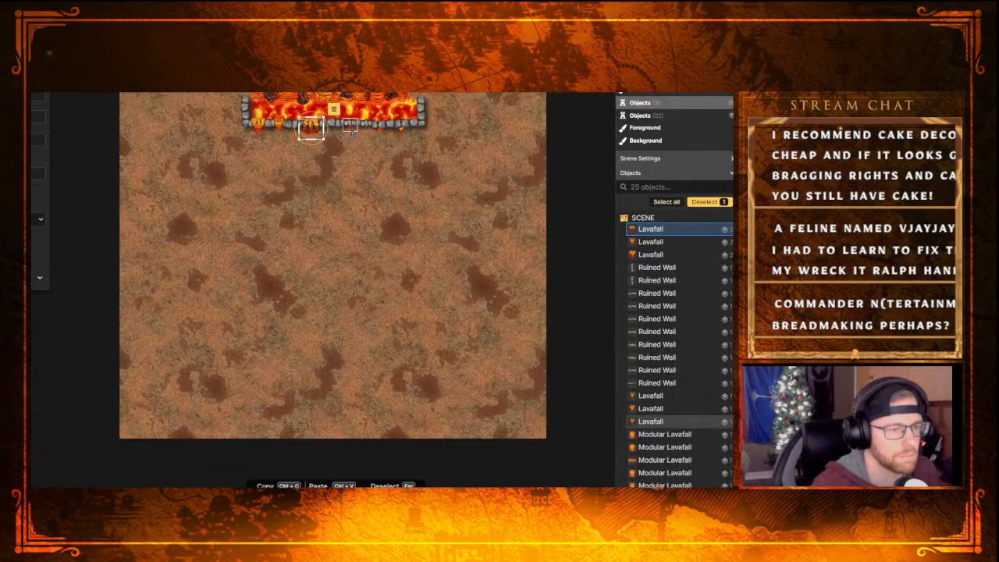
{"action": "left_click", "coordinate": [343, 128]}
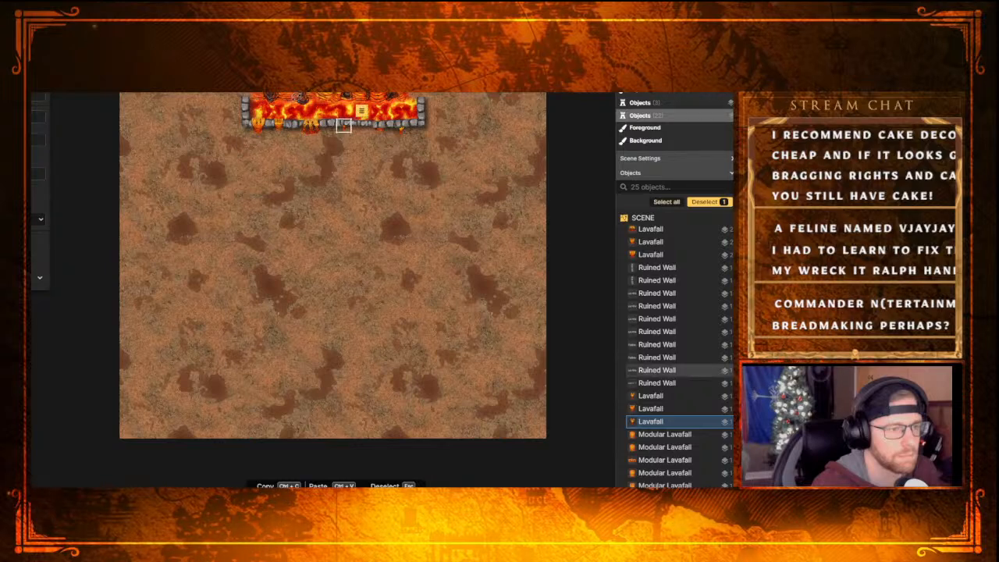
{"action": "key", "text": "Page_Up"}
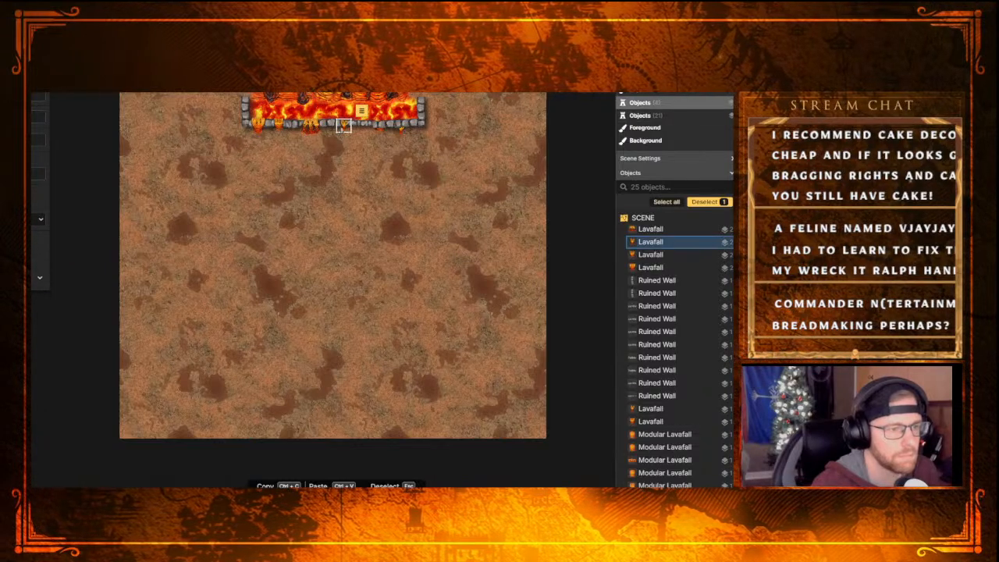
{"action": "left_click_drag", "start_coordinate": [344, 128], "coordinate": [342, 127]}
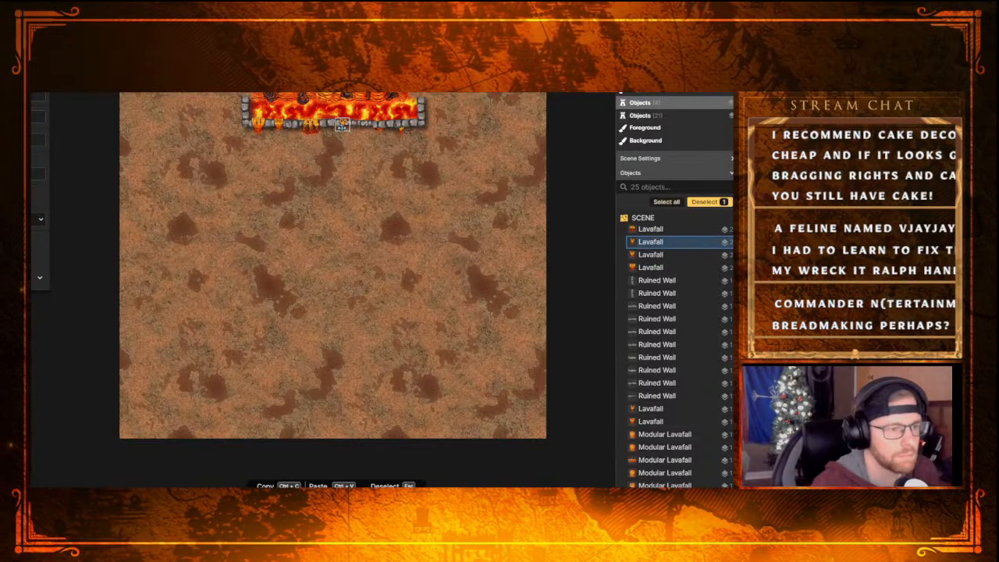
{"action": "key", "text": "Escape"}
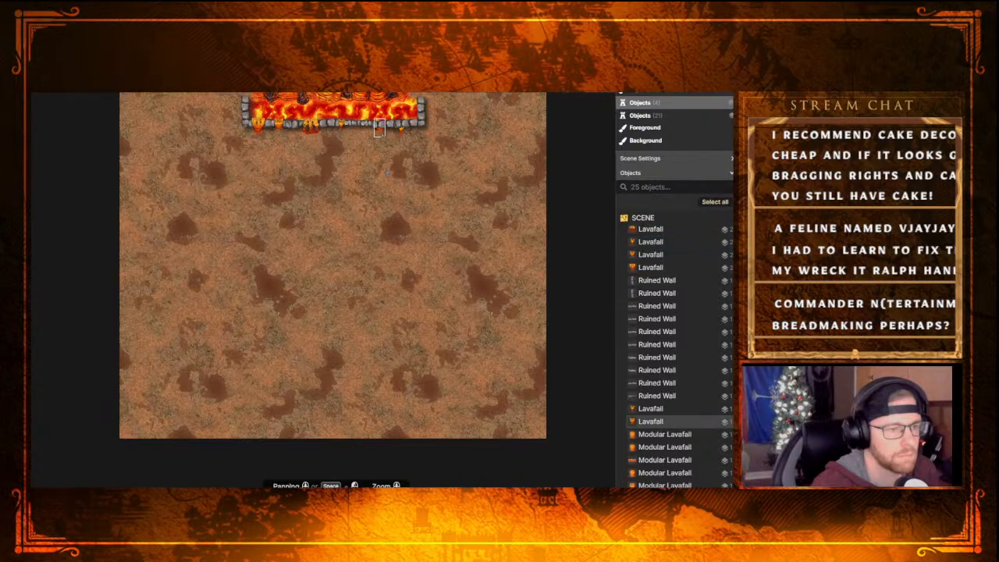
Raise the two rightmost Lavafalls onto the layer above the ruined walls and position them over the lower wall
{"action": "left_click", "coordinate": [378, 129]}
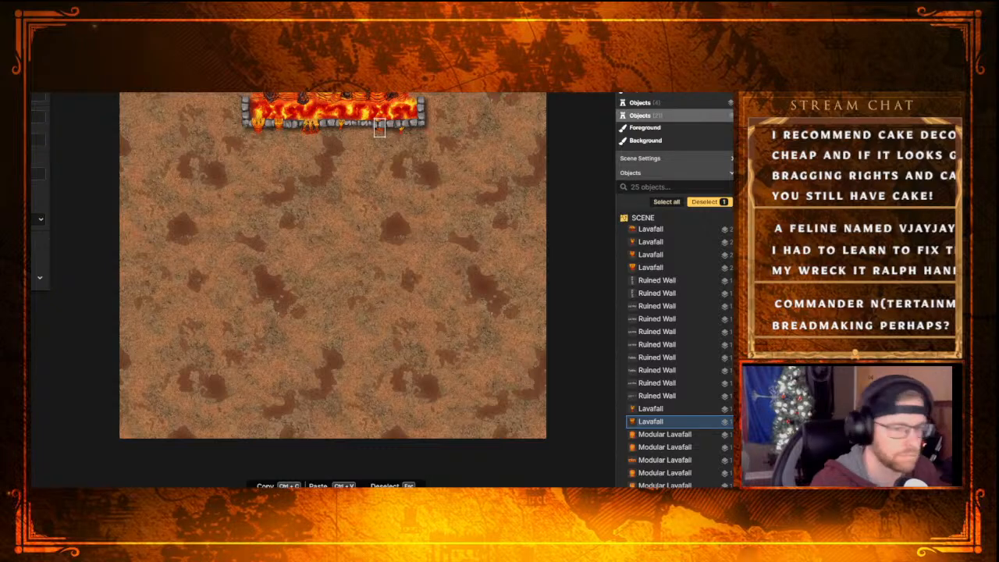
{"action": "key", "text": "Page_Up"}
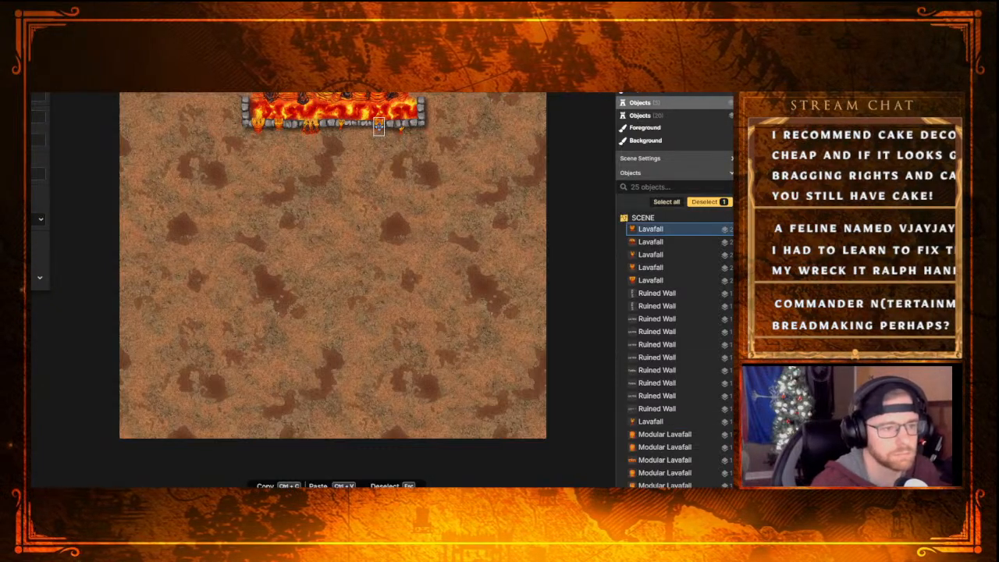
{"action": "key", "text": "Escape"}
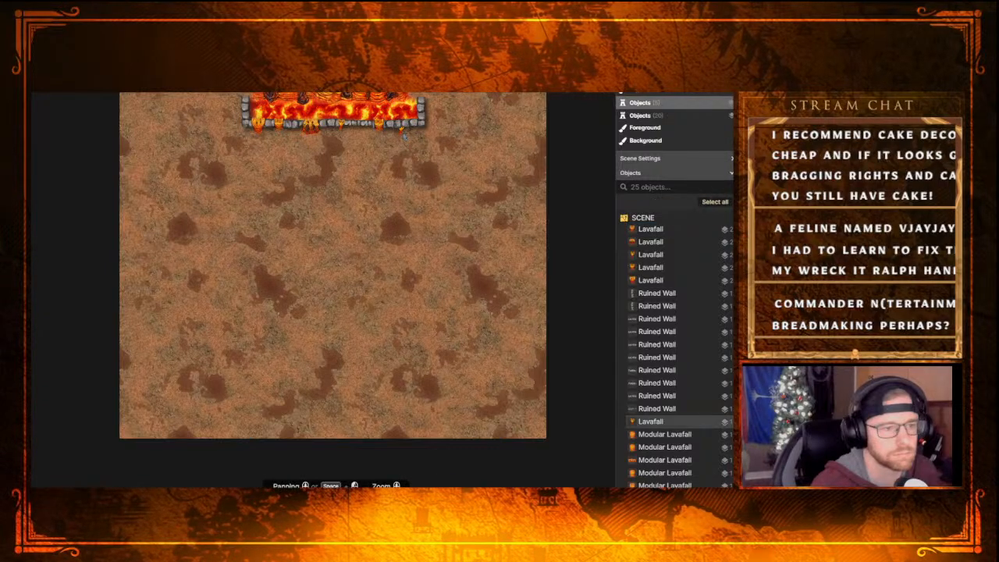
{"action": "left_click", "coordinate": [401, 129]}
{"action": "key", "text": "Page_Up"}
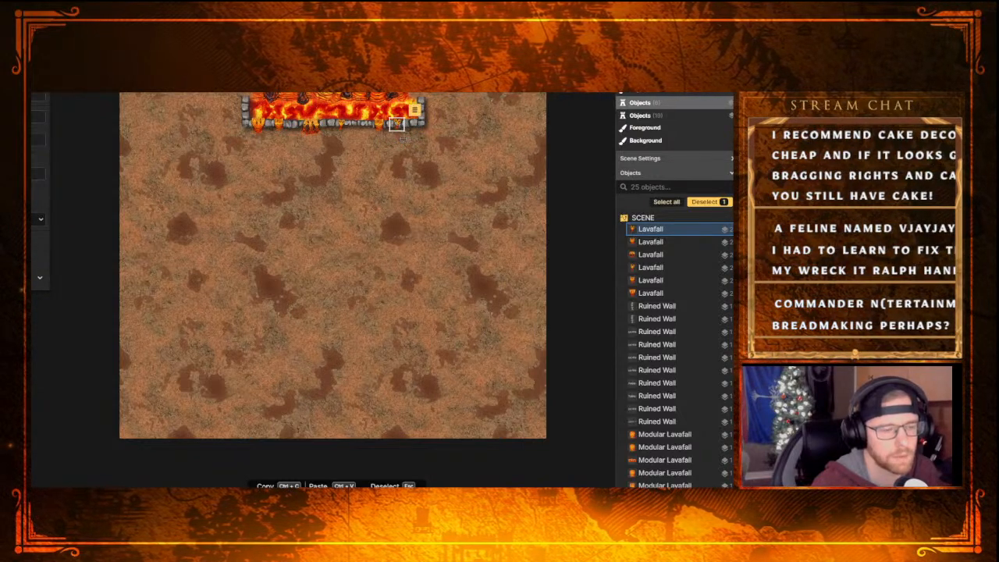
{"action": "key", "text": "Escape"}
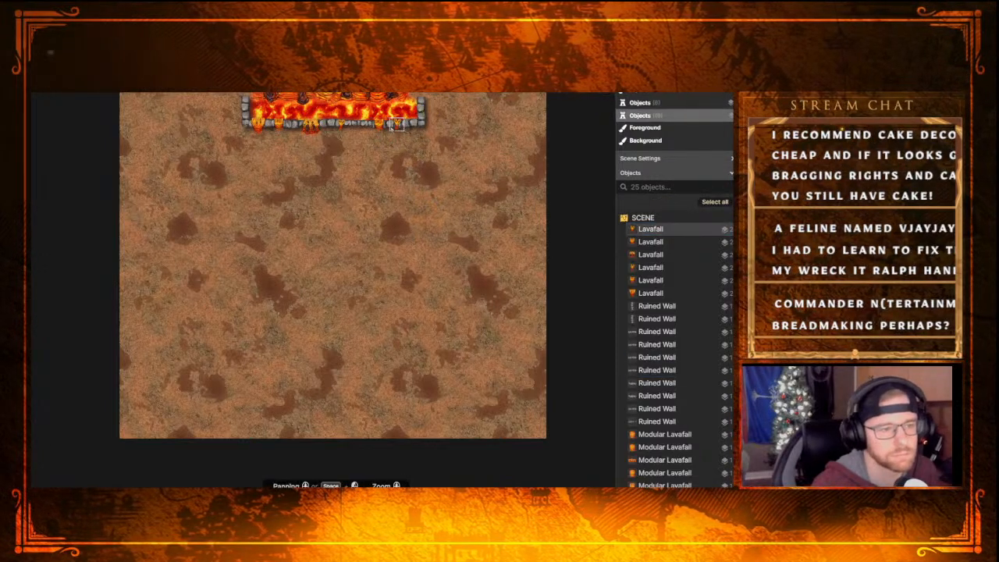
{"action": "left_click", "coordinate": [397, 125]}
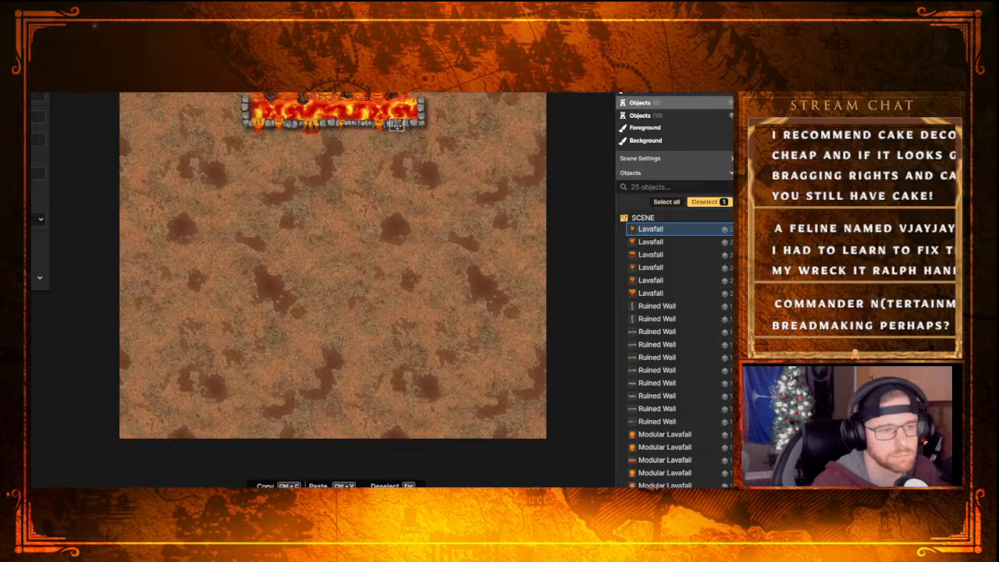
{"action": "left_click", "coordinate": [420, 161]}
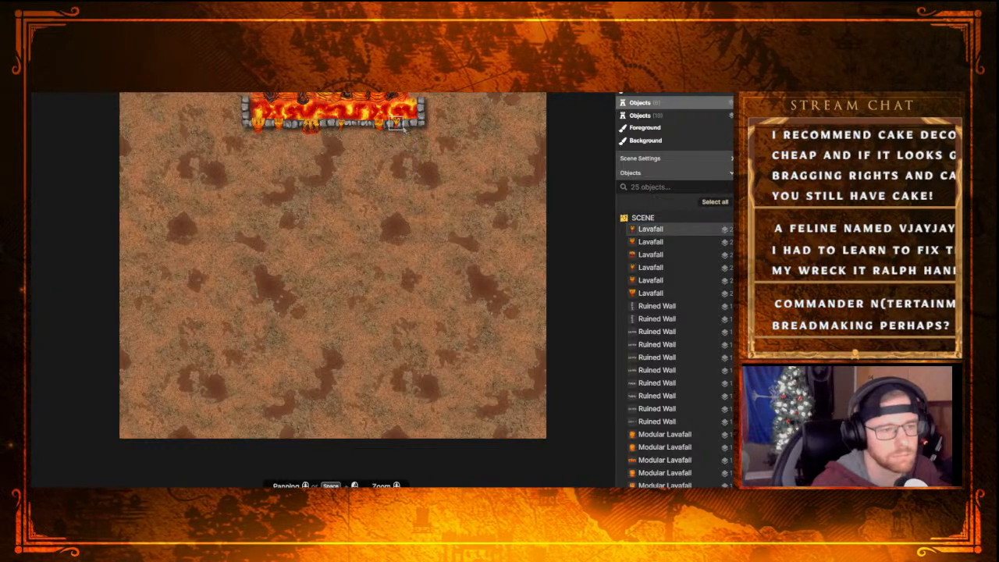
{"action": "left_click", "coordinate": [399, 129]}
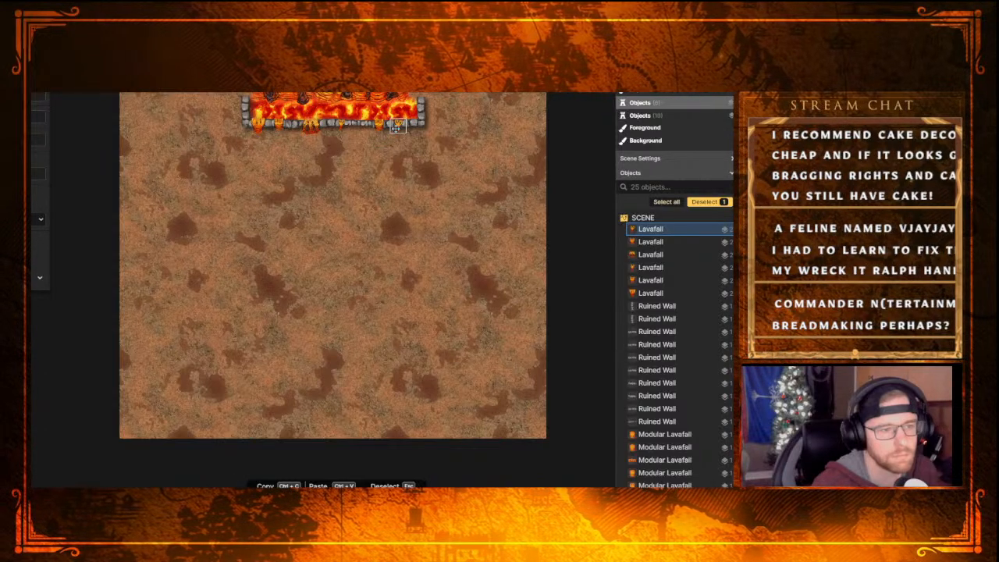
{"action": "key", "text": "Escape"}
Repaint the lava inside the walled pool with the bright orange Lava texture from the Hell: Terrain set
{"action": "scroll", "coordinate": [388, 205], "scroll_direction": "up", "scroll_amount": 2}
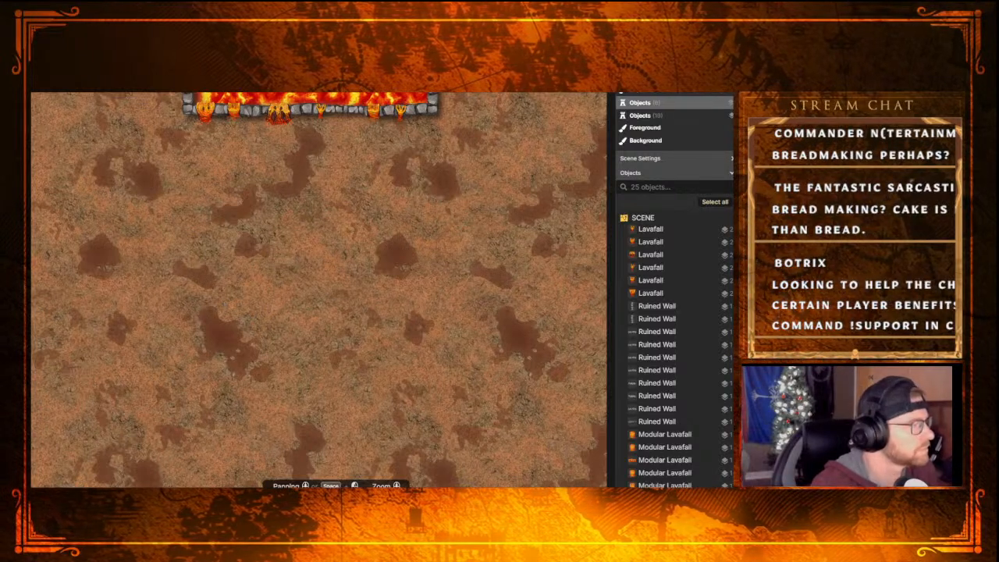
{"action": "scroll", "coordinate": [365, 224], "scroll_direction": "down", "scroll_amount": 2}
{"action": "scroll", "coordinate": [337, 227], "scroll_direction": "up", "scroll_amount": 1}
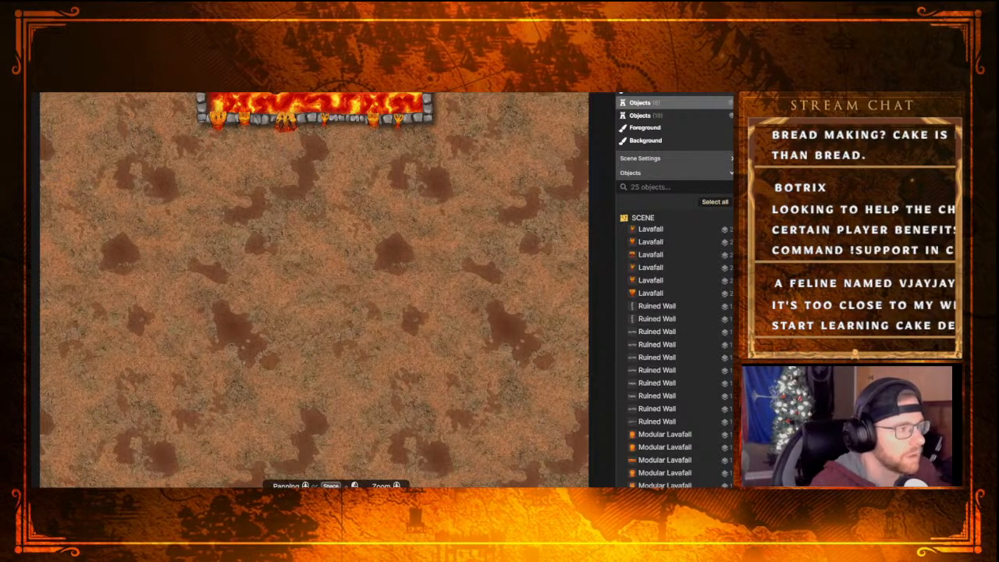
{"action": "key", "text": "b"}
{"action": "key", "text": "f"}
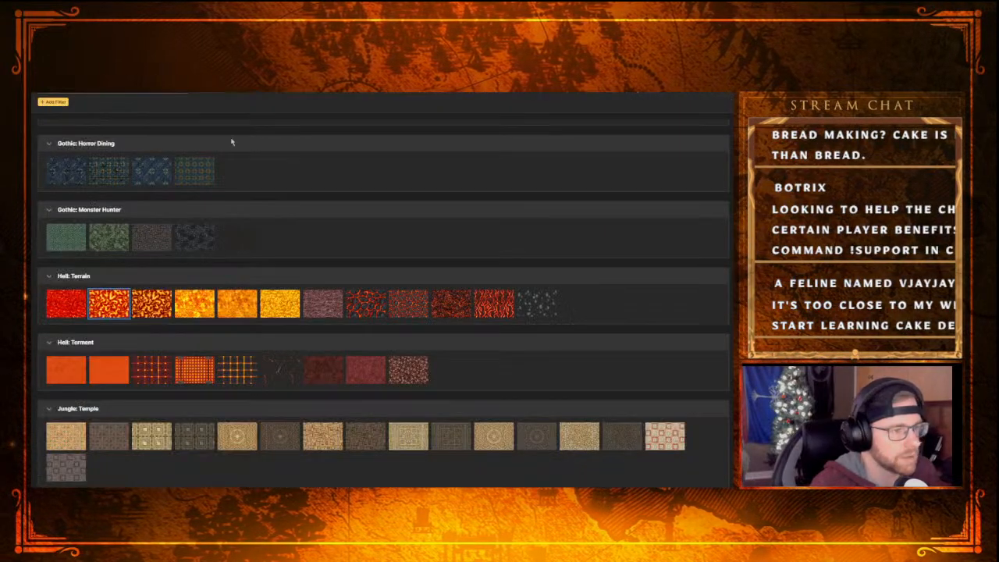
{"action": "left_click", "coordinate": [110, 304]}
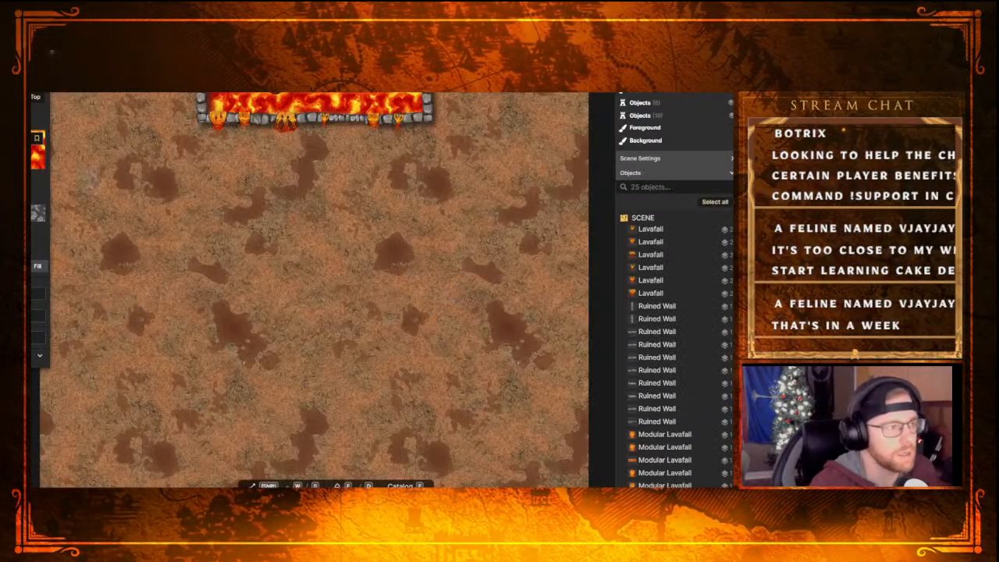
{"action": "key", "text": "f"}
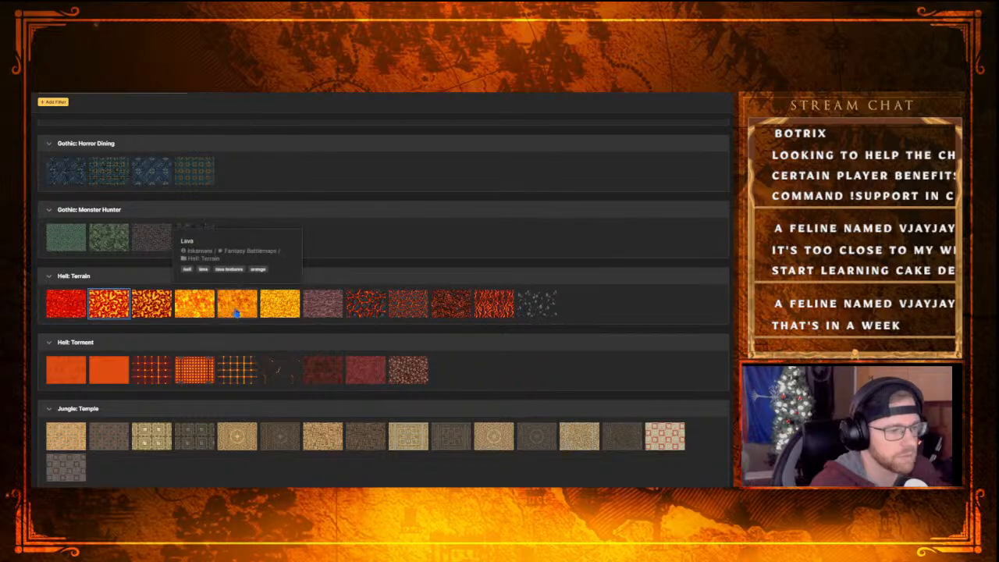
{"action": "left_click", "coordinate": [186, 311]}
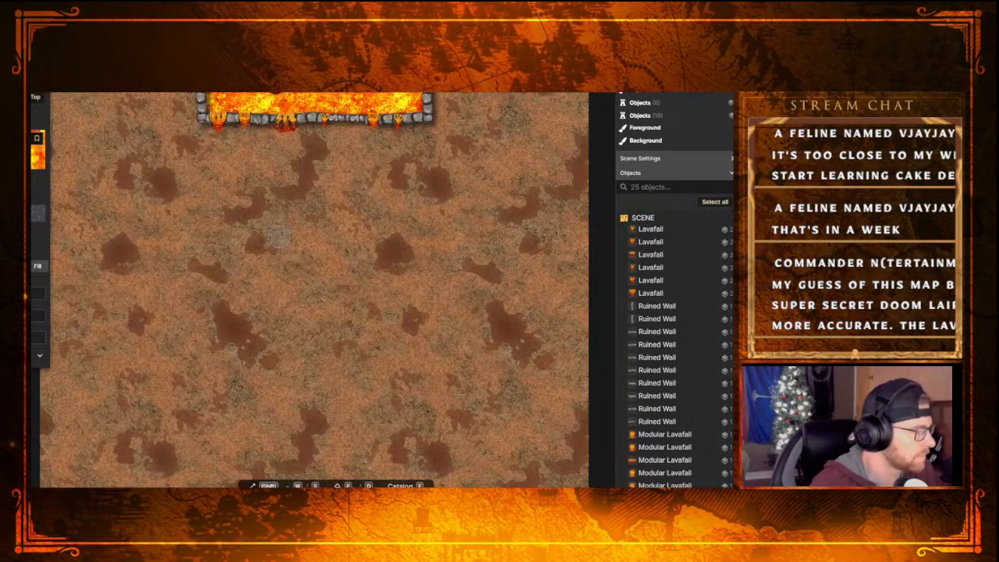
Paint a wide lava area below the pool's lower wall with the red-and-yellow lava texture from the Hell: Terrain set
{"action": "left_click", "coordinate": [37, 150]}
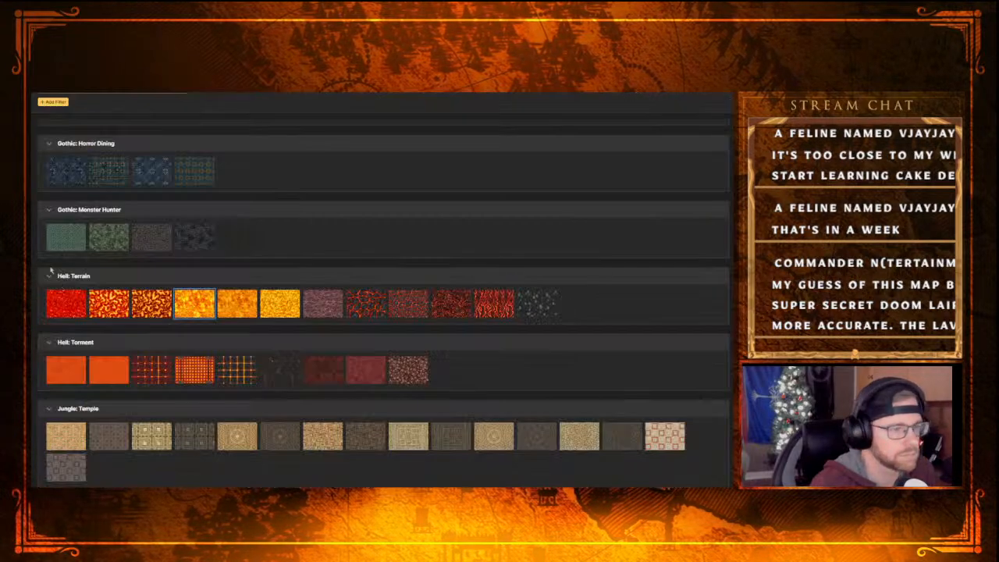
{"action": "left_click", "coordinate": [115, 305]}
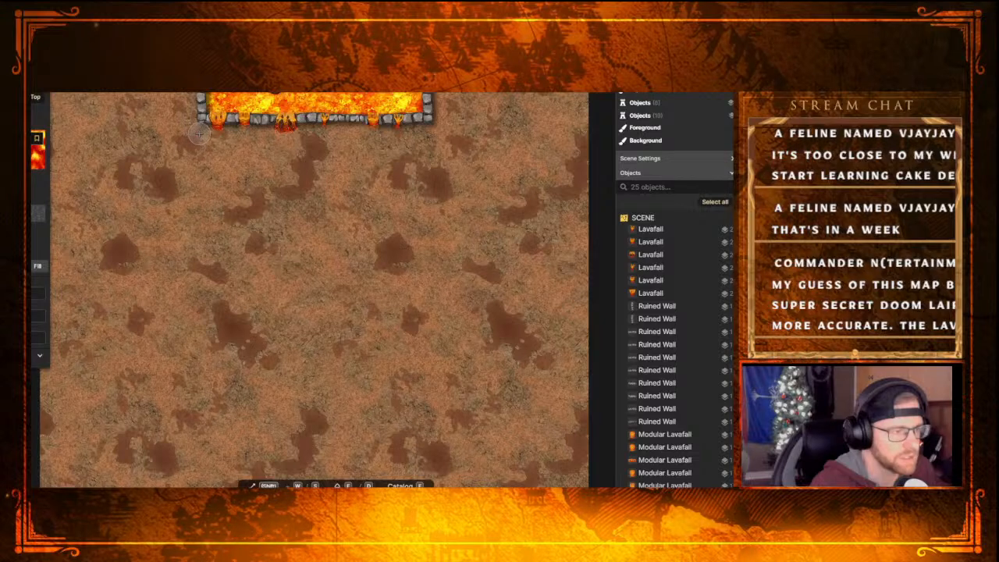
{"action": "mouse_move", "coordinate": [197, 135]}
{"action": "left_mouse_down"}
{"action": "mouse_move", "coordinate": [433, 131]}
{"action": "mouse_move", "coordinate": [188, 131]}
{"action": "mouse_move", "coordinate": [188, 150]}
{"action": "mouse_move", "coordinate": [190, 128]}
{"action": "mouse_move", "coordinate": [206, 127]}
{"action": "mouse_move", "coordinate": [178, 139]}
{"action": "mouse_move", "coordinate": [178, 183]}
{"action": "mouse_move", "coordinate": [181, 160]}
{"action": "mouse_move", "coordinate": [246, 144]}
{"action": "mouse_move", "coordinate": [464, 136]}
{"action": "mouse_move", "coordinate": [437, 136]}
{"action": "mouse_move", "coordinate": [453, 133]}
{"action": "mouse_move", "coordinate": [458, 169]}
{"action": "mouse_move", "coordinate": [425, 178]}
{"action": "mouse_move", "coordinate": [185, 181]}
{"action": "mouse_move", "coordinate": [353, 154]}
{"action": "mouse_move", "coordinate": [441, 151]}
{"action": "mouse_move", "coordinate": [337, 169]}
{"action": "mouse_move", "coordinate": [199, 170]}
{"action": "mouse_move", "coordinate": [437, 162]}
{"action": "left_mouse_up"}
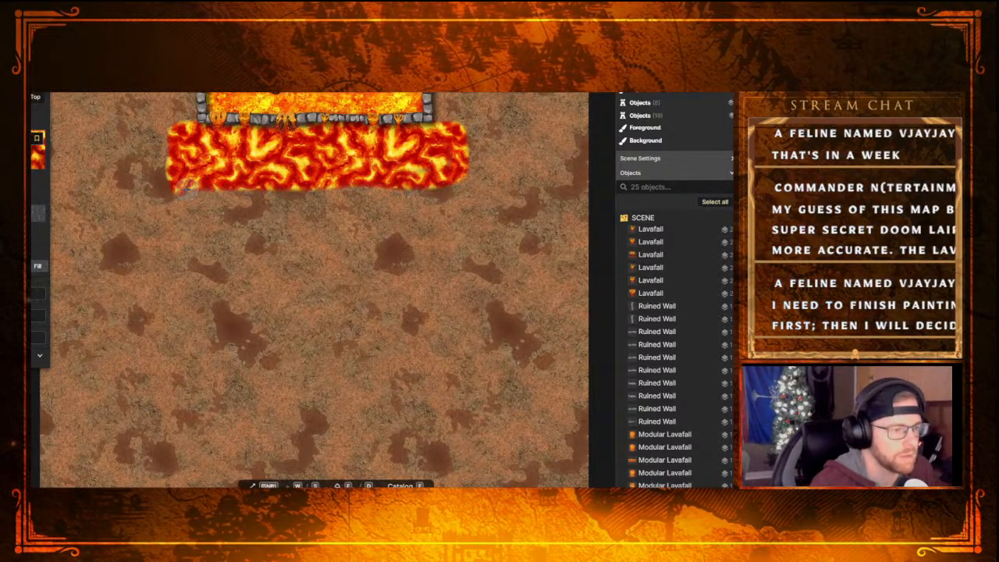
{"action": "mouse_move", "coordinate": [176, 195]}
{"action": "left_mouse_down"}
{"action": "mouse_move", "coordinate": [445, 192]}
{"action": "mouse_move", "coordinate": [462, 201]}
{"action": "mouse_move", "coordinate": [465, 178]}
{"action": "left_mouse_up"}
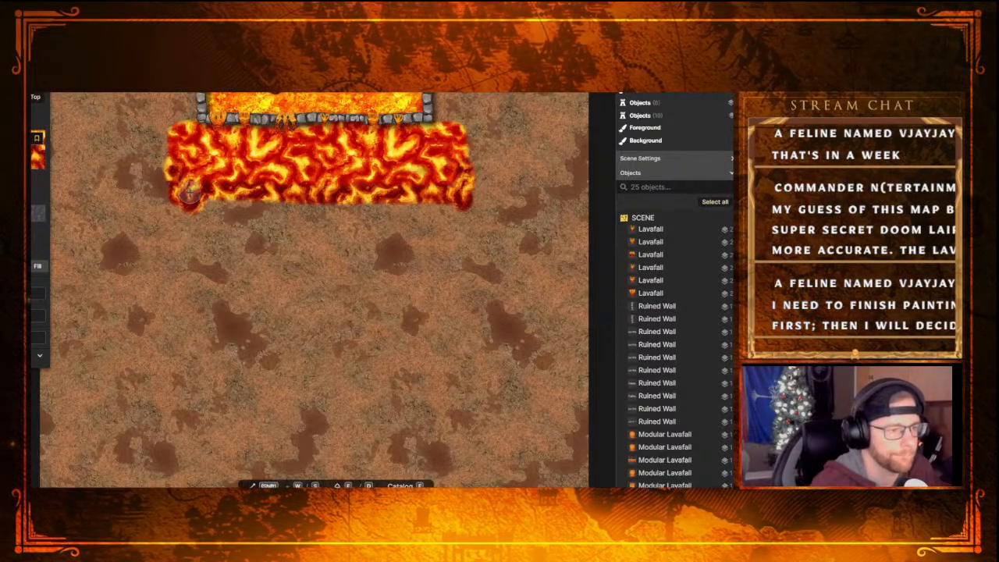
{"action": "mouse_move", "coordinate": [182, 205]}
{"action": "left_mouse_down"}
{"action": "mouse_move", "coordinate": [453, 203]}
{"action": "mouse_move", "coordinate": [183, 209]}
{"action": "left_mouse_up"}
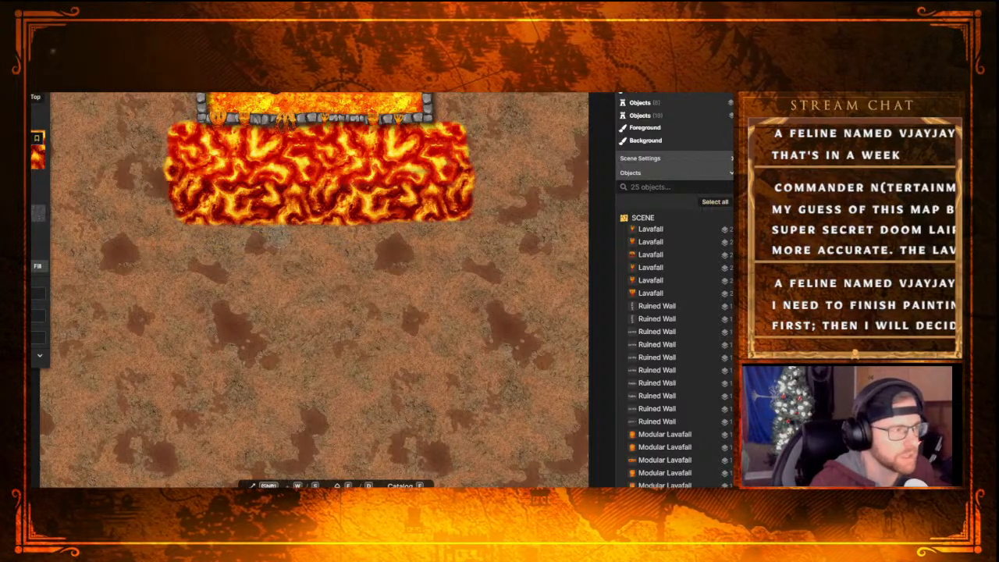
Try covering the lava area below the wall with grass foreground using the mask brush, and undo the strokes
{"action": "left_click", "coordinate": [33, 150]}
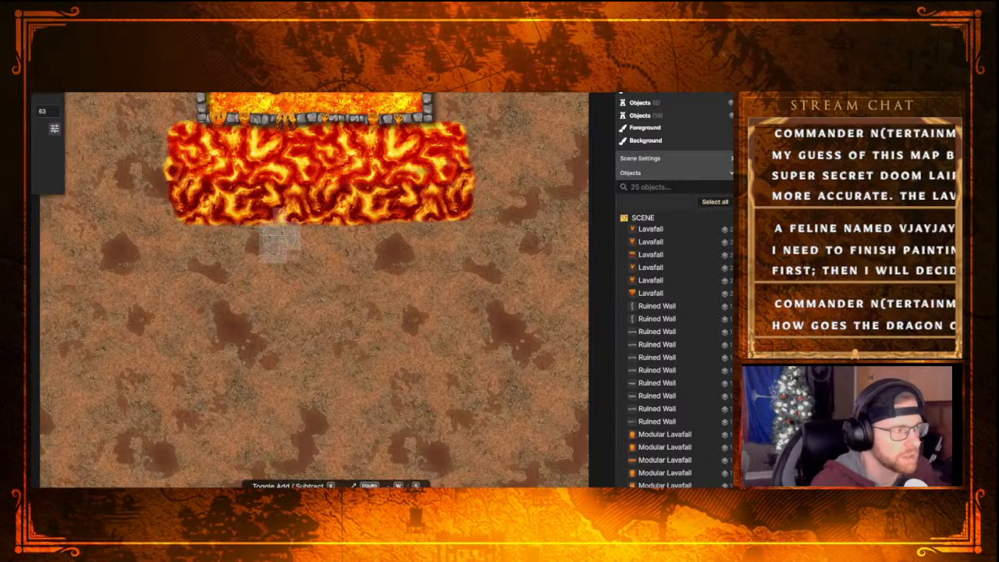
{"action": "left_click_drag", "start_coordinate": [178, 140], "coordinate": [212, 142]}
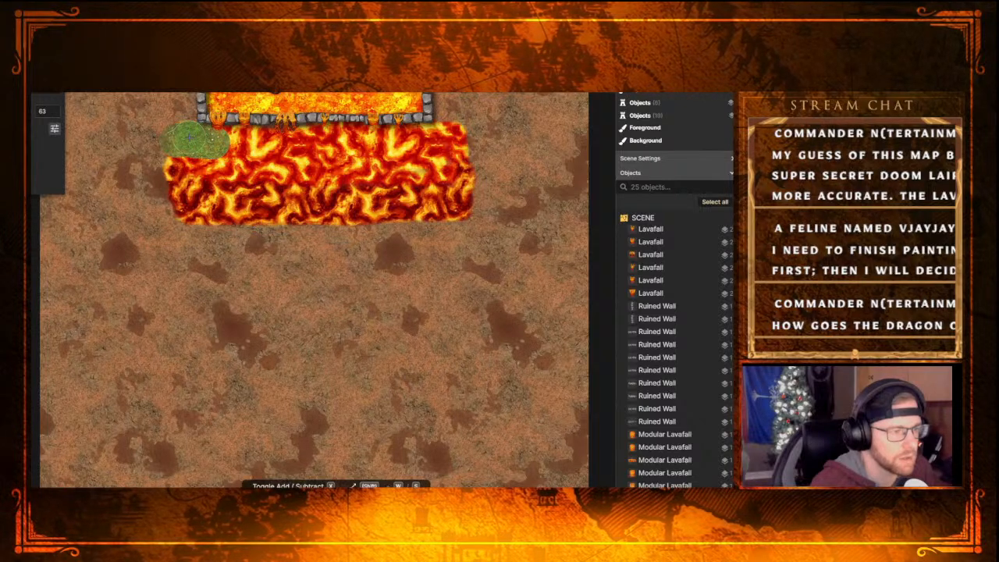
{"action": "mouse_move", "coordinate": [212, 140]}
{"action": "left_mouse_down"}
{"action": "mouse_move", "coordinate": [453, 135]}
{"action": "mouse_move", "coordinate": [465, 210]}
{"action": "mouse_move", "coordinate": [336, 209]}
{"action": "left_mouse_up"}
{"action": "mouse_move", "coordinate": [301, 211]}
{"action": "left_mouse_down"}
{"action": "mouse_move", "coordinate": [188, 211]}
{"action": "mouse_move", "coordinate": [176, 206]}
{"action": "mouse_move", "coordinate": [173, 174]}
{"action": "mouse_move", "coordinate": [193, 164]}
{"action": "mouse_move", "coordinate": [439, 166]}
{"action": "mouse_move", "coordinate": [362, 184]}
{"action": "mouse_move", "coordinate": [188, 183]}
{"action": "left_mouse_up"}
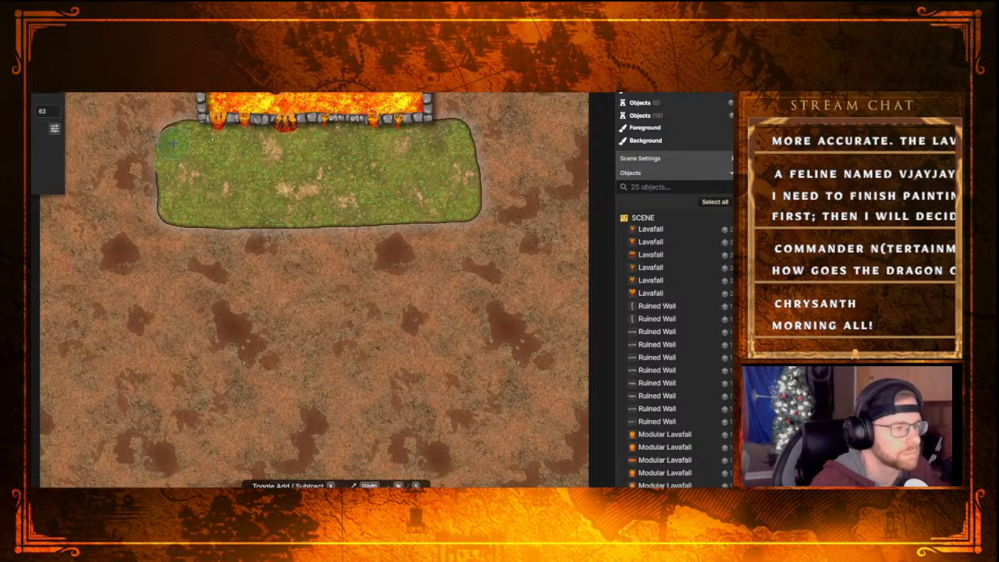
{"action": "left_click_drag", "start_coordinate": [187, 137], "coordinate": [187, 139]}
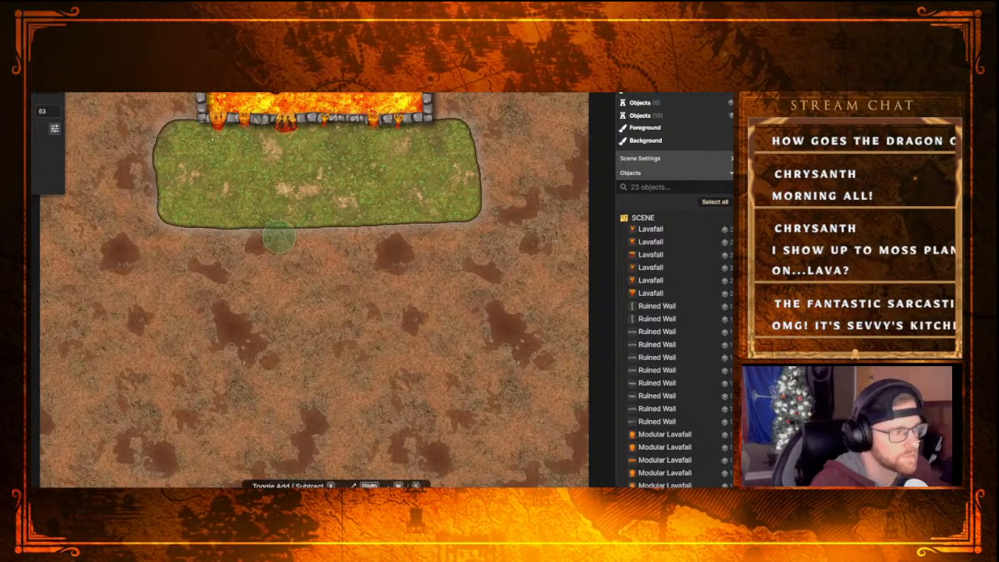
{"action": "key", "text": "ctrl+z"}
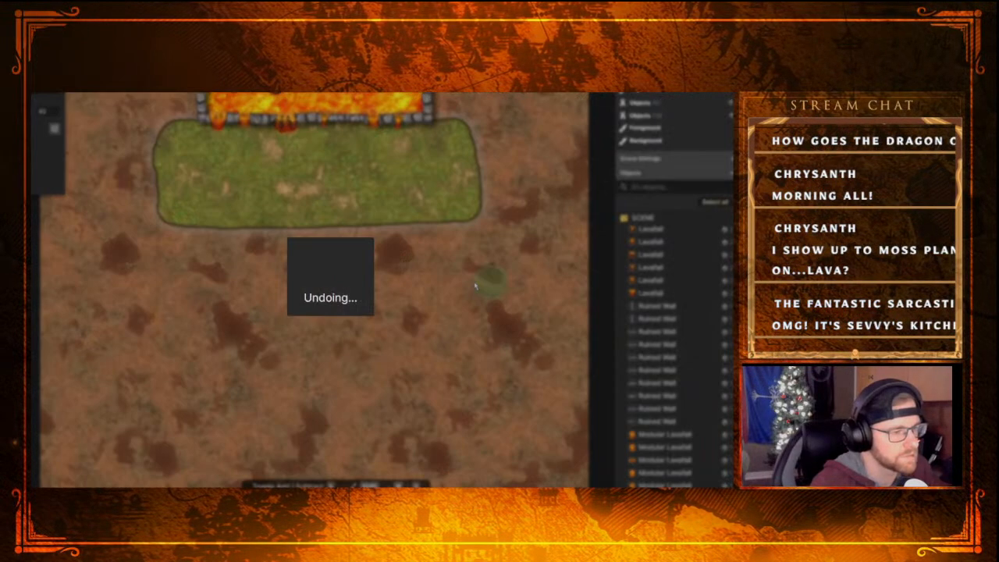
{"action": "key", "text": "ctrl+z"}
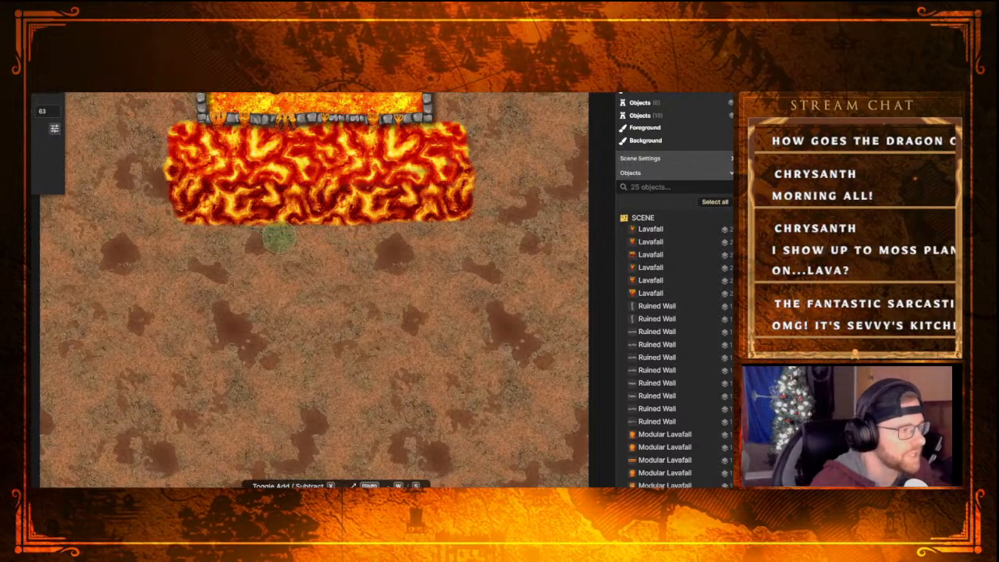
{"action": "key", "text": "4"}
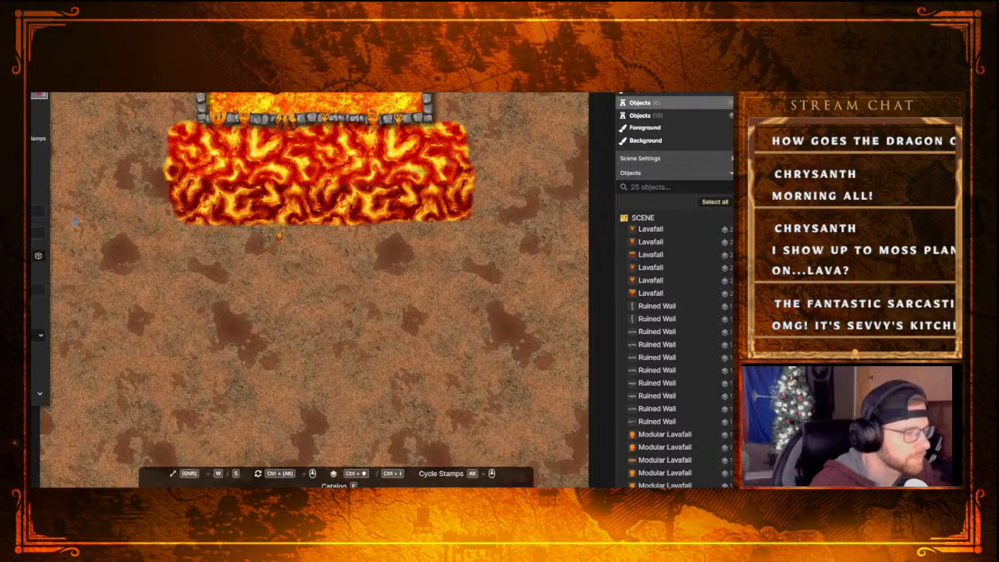
{"action": "key", "text": "e"}
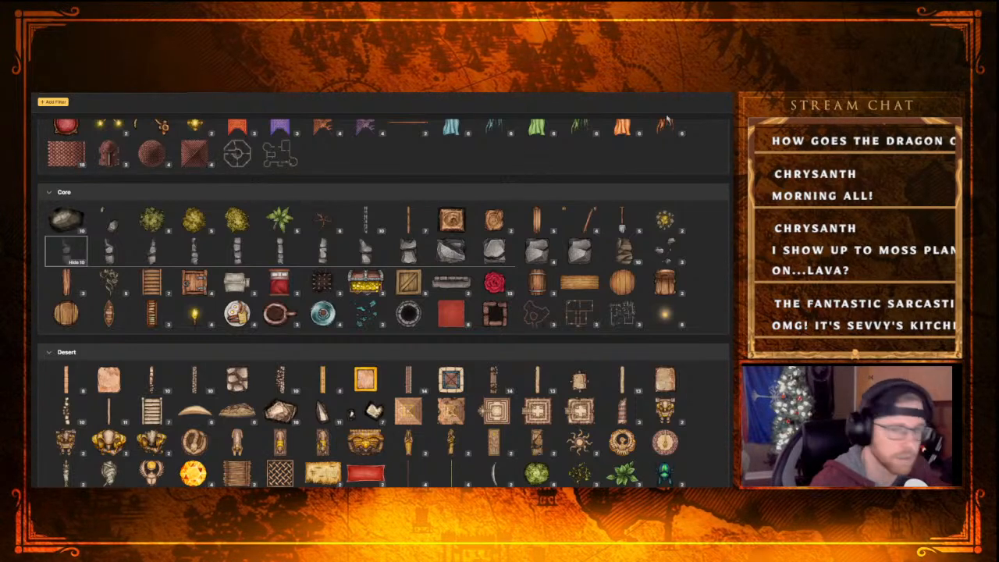
{"action": "key", "text": "Escape"}
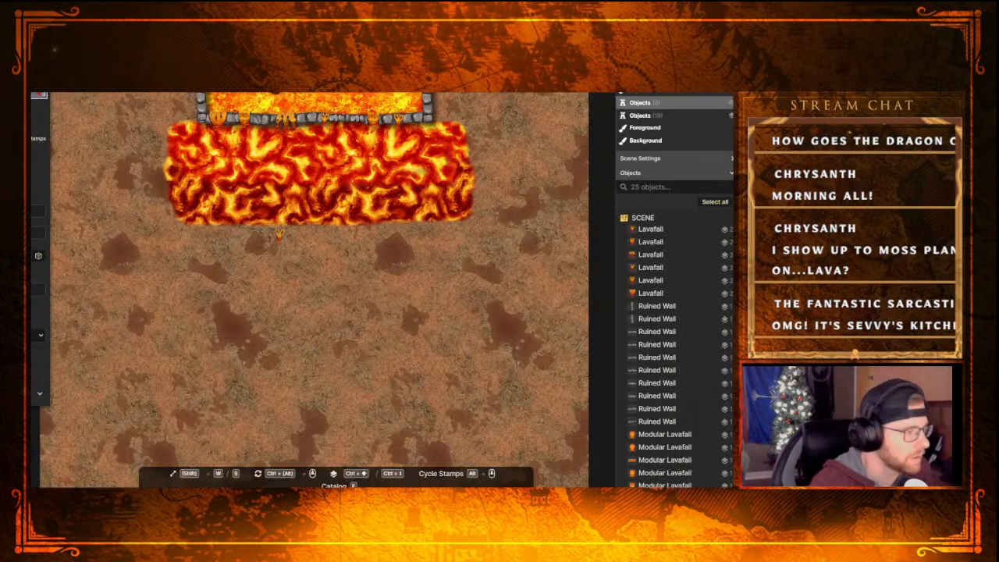
Browse the textured path catalog from the Desert set through Temple and back for a border to edge the lower lava area
{"action": "key", "text": "p"}
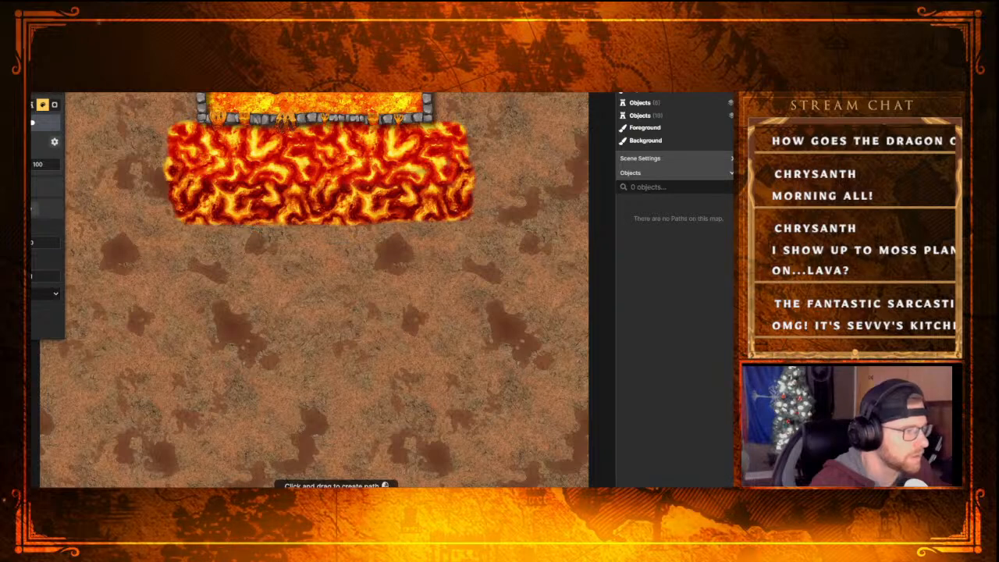
{"action": "left_click", "coordinate": [33, 105]}
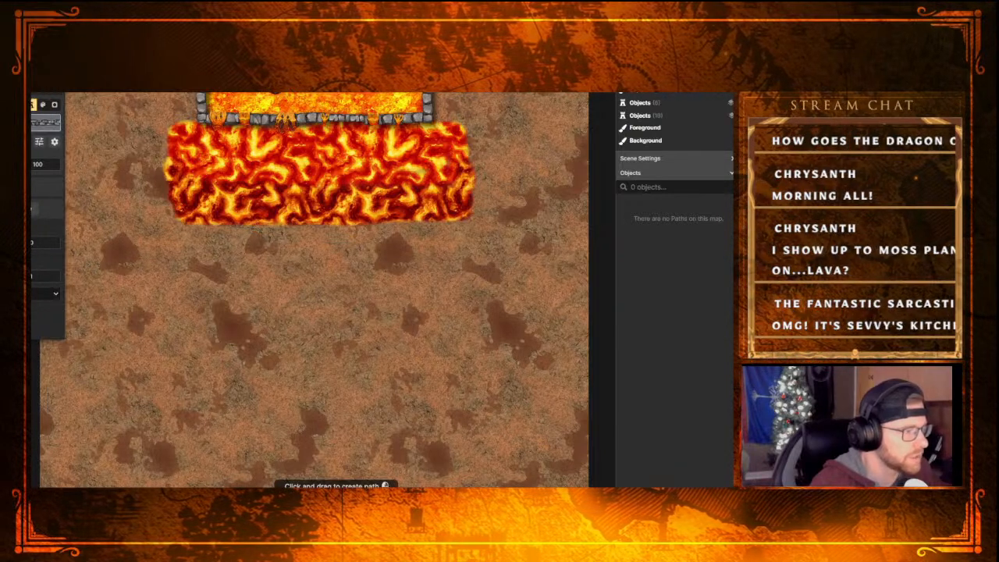
{"action": "left_click", "coordinate": [45, 123]}
{"action": "scroll", "coordinate": [273, 354], "scroll_direction": "down", "scroll_amount": 3}
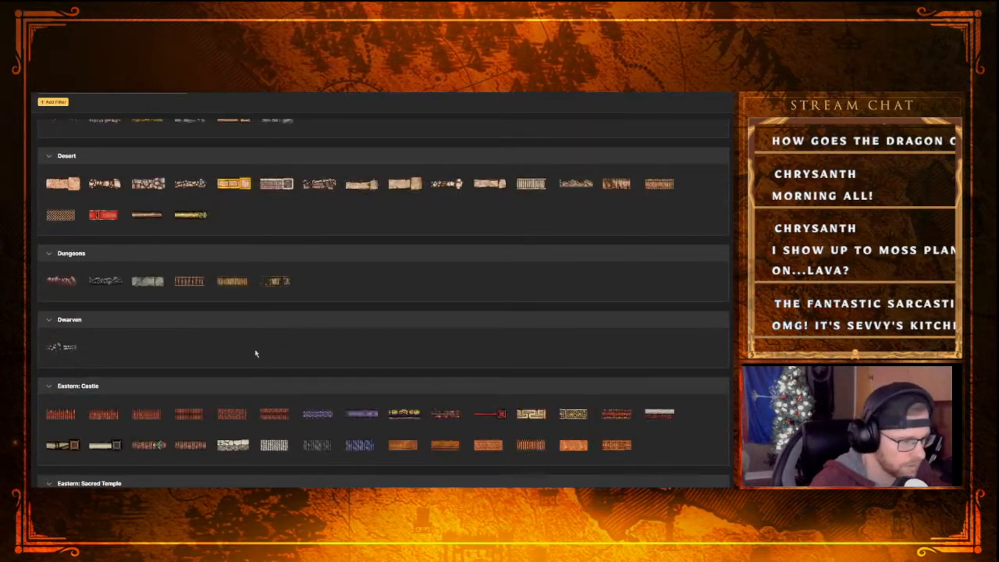
{"action": "scroll", "coordinate": [148, 314], "scroll_direction": "down", "scroll_amount": 1}
{"action": "scroll", "coordinate": [148, 313], "scroll_direction": "down", "scroll_amount": 1}
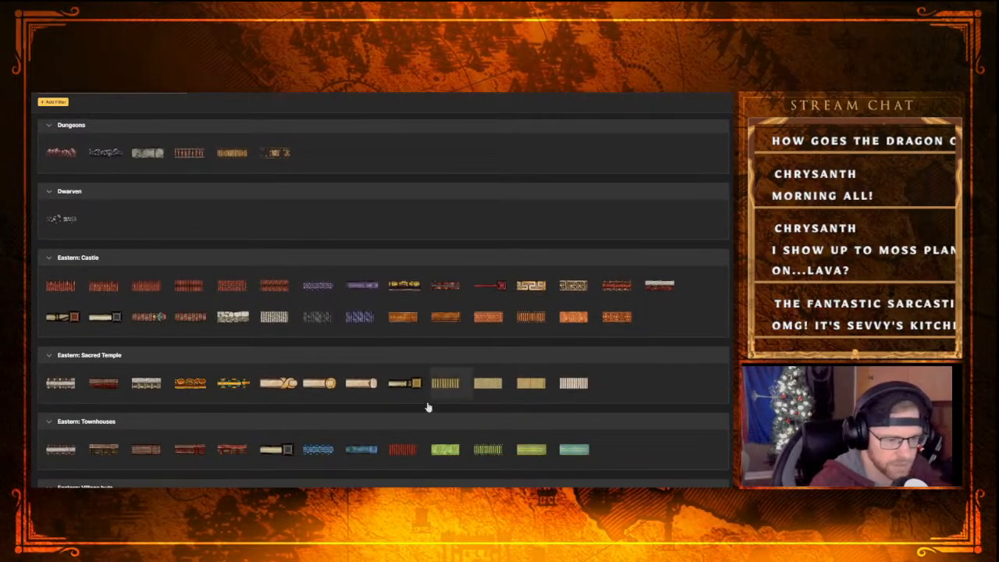
{"action": "scroll", "coordinate": [272, 457], "scroll_direction": "down", "scroll_amount": 6}
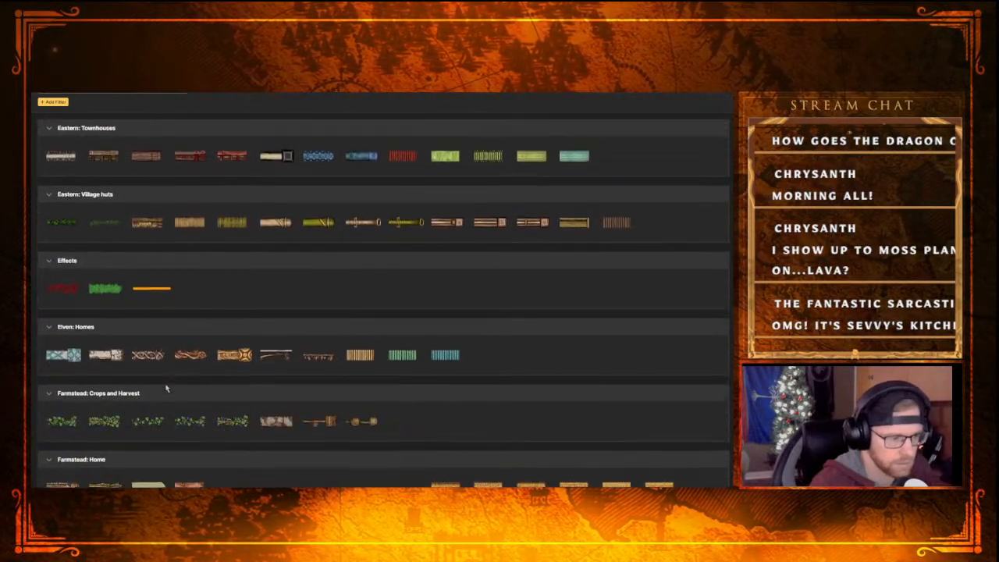
{"action": "scroll", "coordinate": [166, 383], "scroll_direction": "down", "scroll_amount": 5}
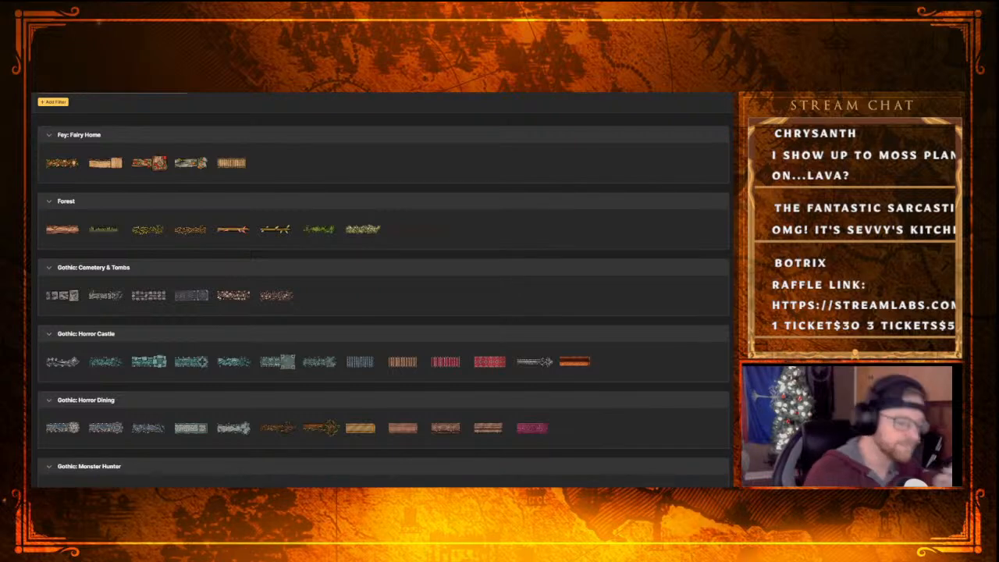
{"action": "scroll", "coordinate": [408, 335], "scroll_direction": "down", "scroll_amount": 3}
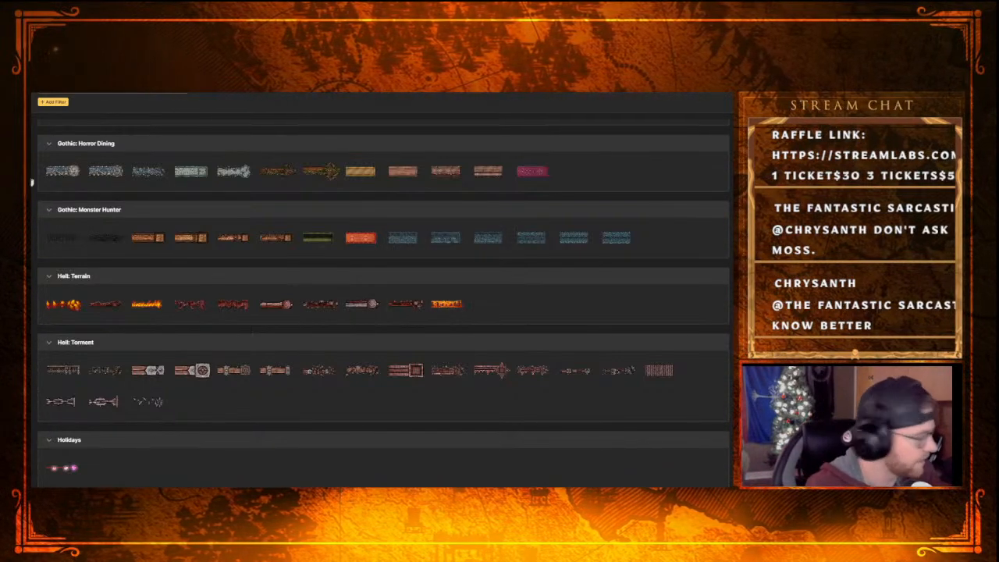
{"action": "scroll", "coordinate": [312, 397], "scroll_direction": "down", "scroll_amount": 3}
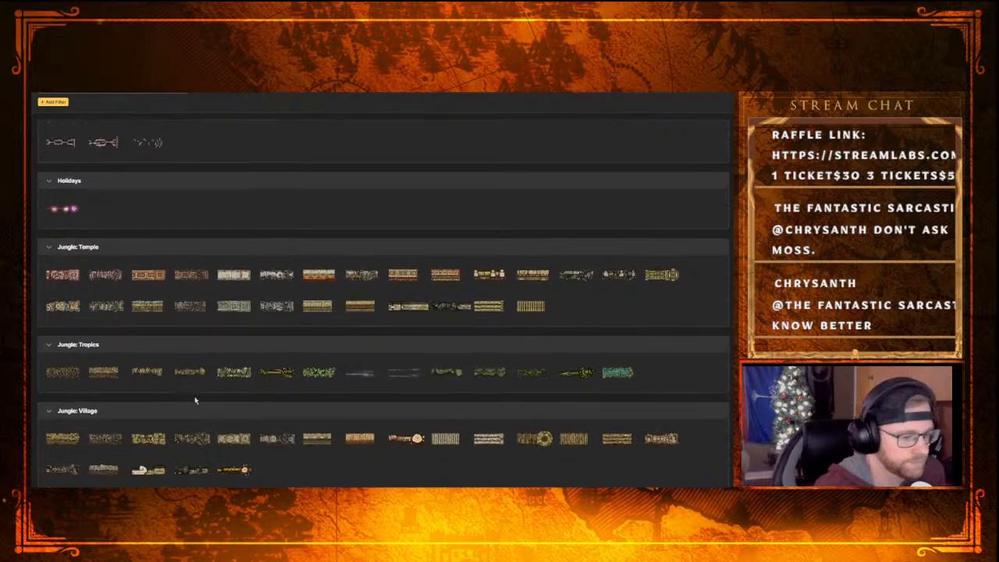
{"action": "scroll", "coordinate": [195, 400], "scroll_direction": "down", "scroll_amount": 3}
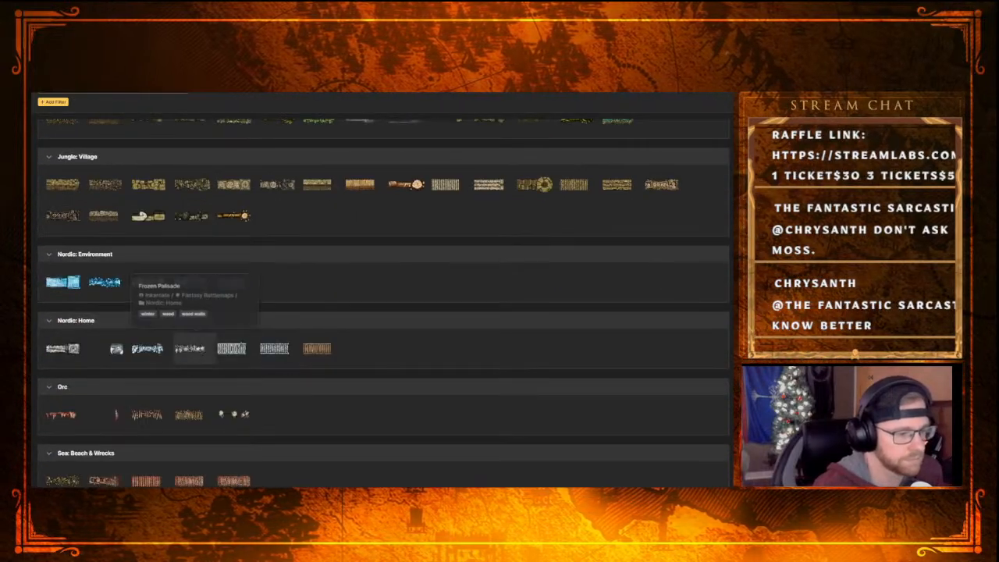
{"action": "scroll", "coordinate": [200, 396], "scroll_direction": "down", "scroll_amount": 3}
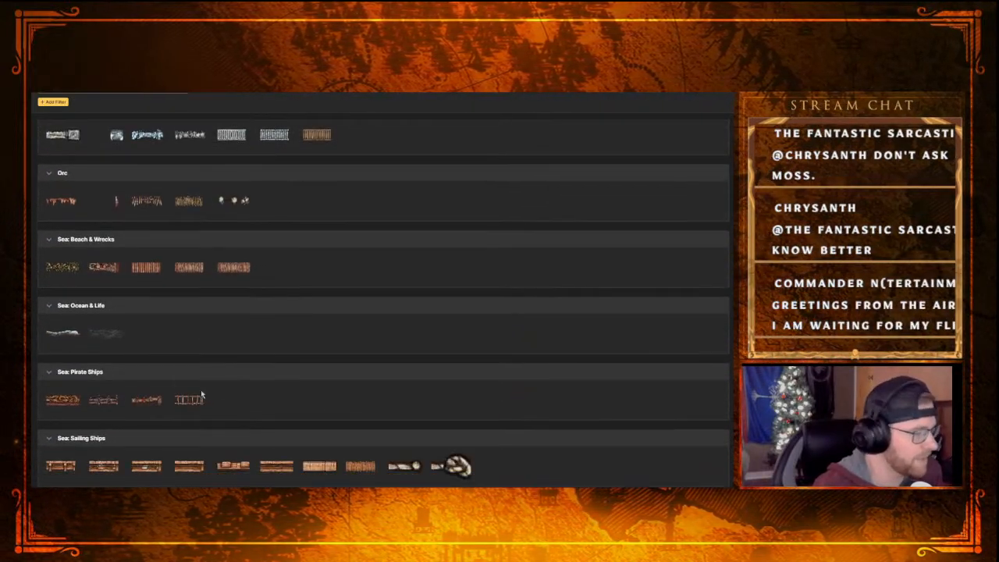
{"action": "scroll", "coordinate": [201, 396], "scroll_direction": "down", "scroll_amount": 3}
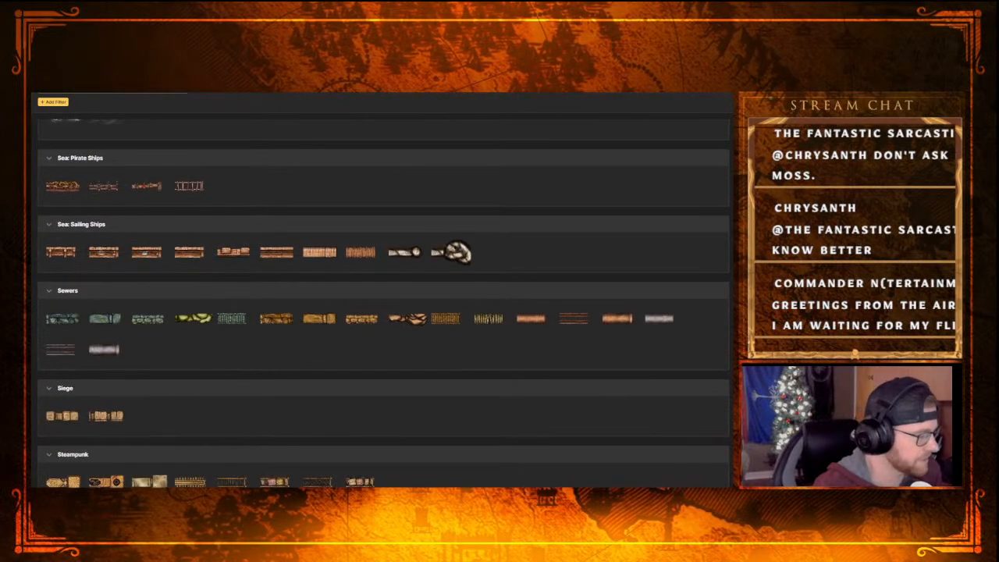
{"action": "scroll", "coordinate": [162, 350], "scroll_direction": "down", "scroll_amount": 3}
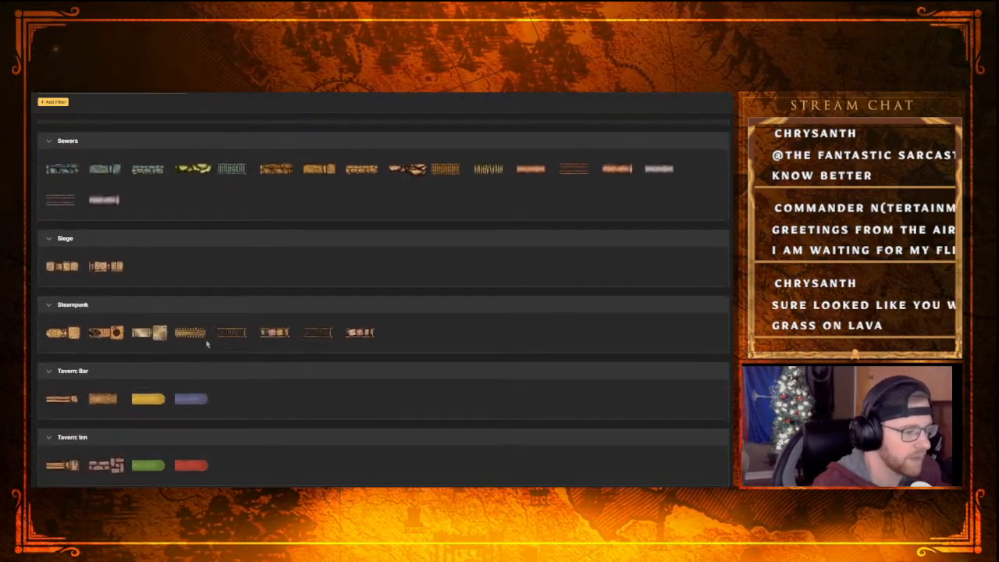
{"action": "scroll", "coordinate": [117, 374], "scroll_direction": "down", "scroll_amount": 2}
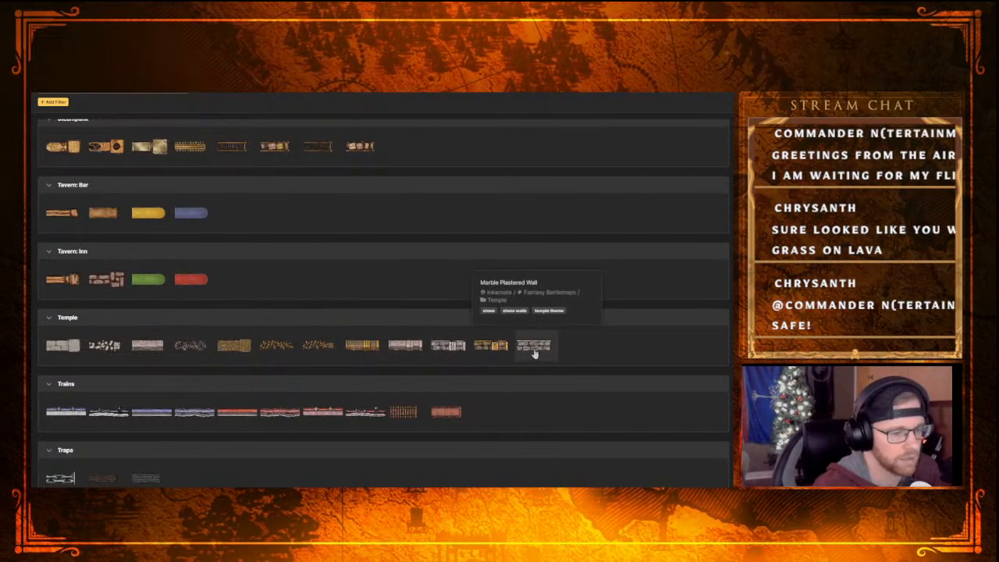
{"action": "scroll", "coordinate": [224, 323], "scroll_direction": "up", "scroll_amount": 10}
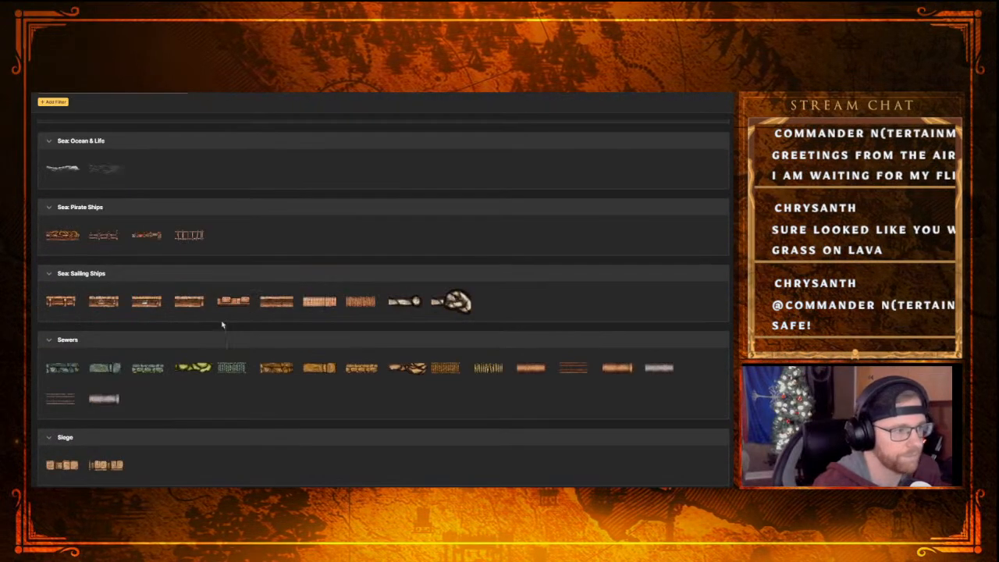
{"action": "scroll", "coordinate": [225, 351], "scroll_direction": "down", "scroll_amount": 8}
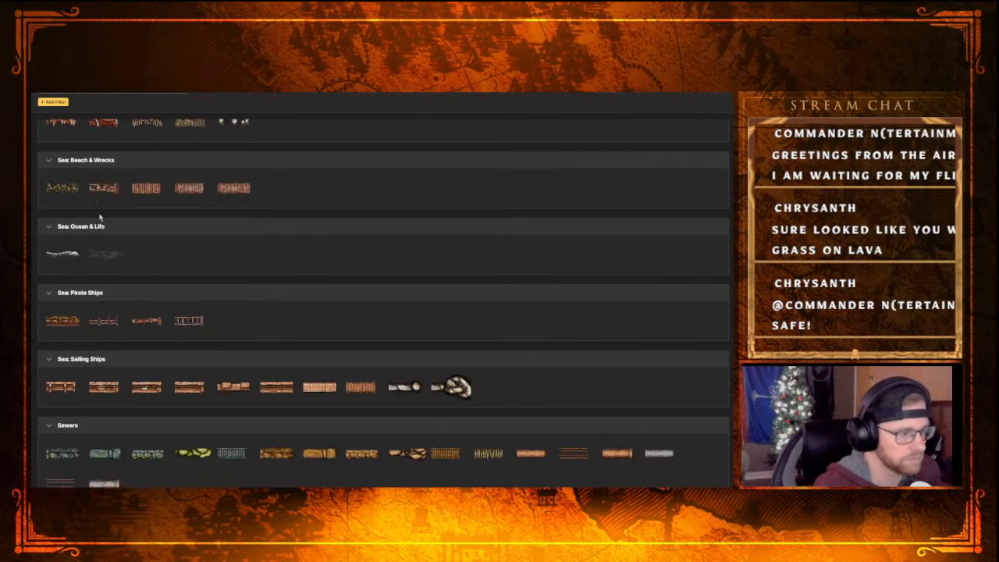
{"action": "scroll", "coordinate": [234, 351], "scroll_direction": "up", "scroll_amount": 10}
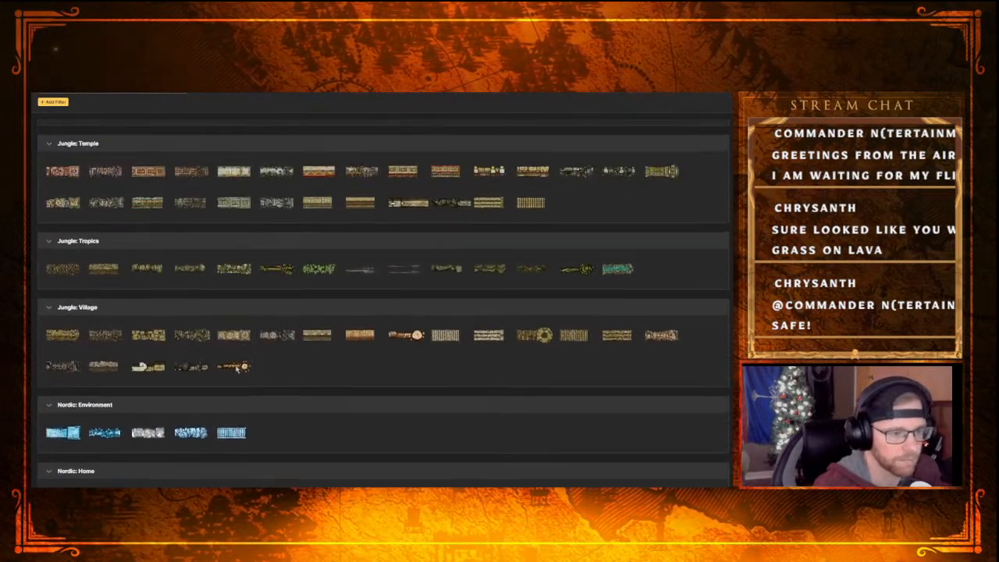
{"action": "scroll", "coordinate": [438, 329], "scroll_direction": "up", "scroll_amount": 10}
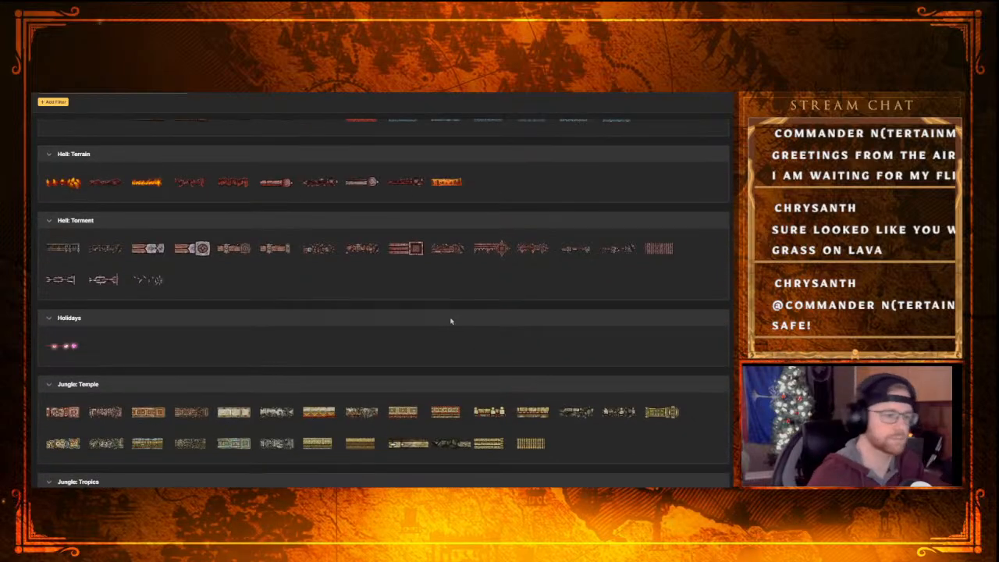
{"action": "scroll", "coordinate": [236, 361], "scroll_direction": "up", "scroll_amount": 10}
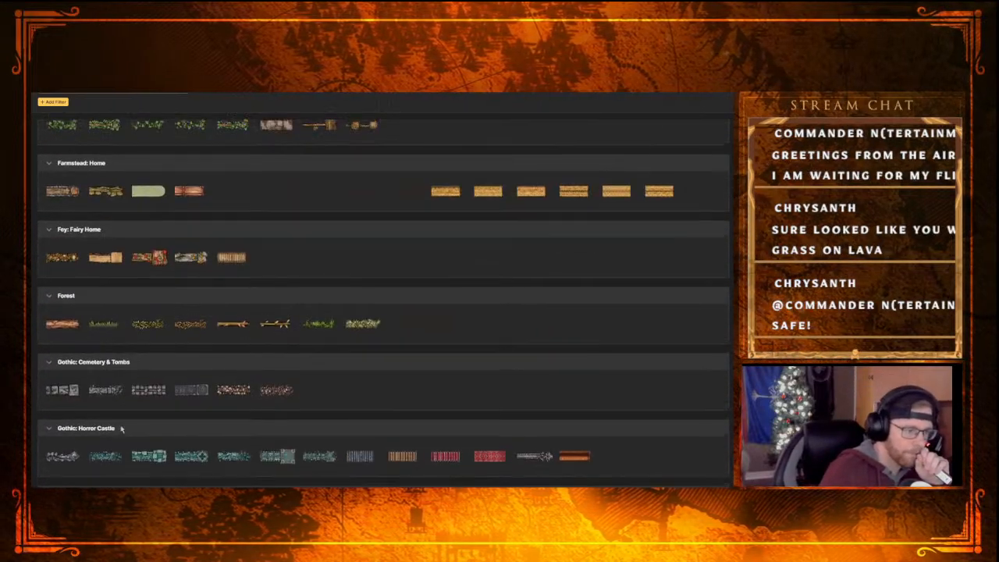
{"action": "scroll", "coordinate": [117, 375], "scroll_direction": "up", "scroll_amount": 2}
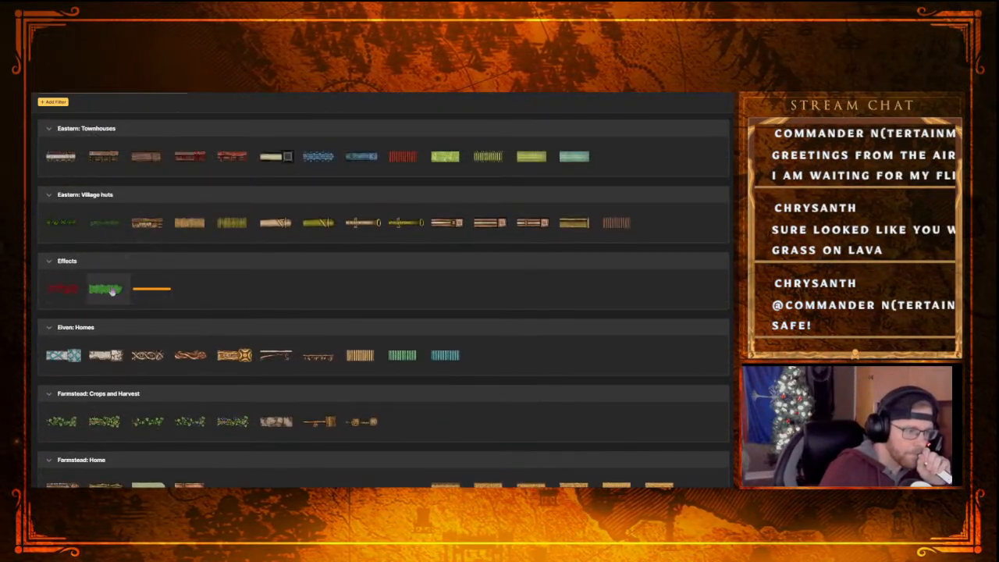
{"action": "mouse_move", "coordinate": [111, 290]}
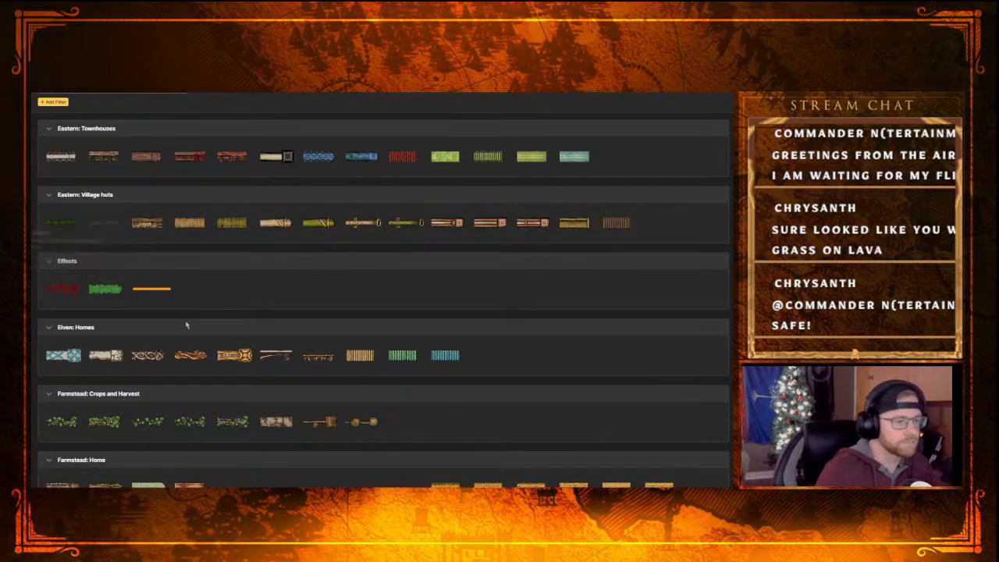
{"action": "scroll", "coordinate": [218, 328], "scroll_direction": "up", "scroll_amount": 1}
{"action": "scroll", "coordinate": [229, 307], "scroll_direction": "up", "scroll_amount": 4}
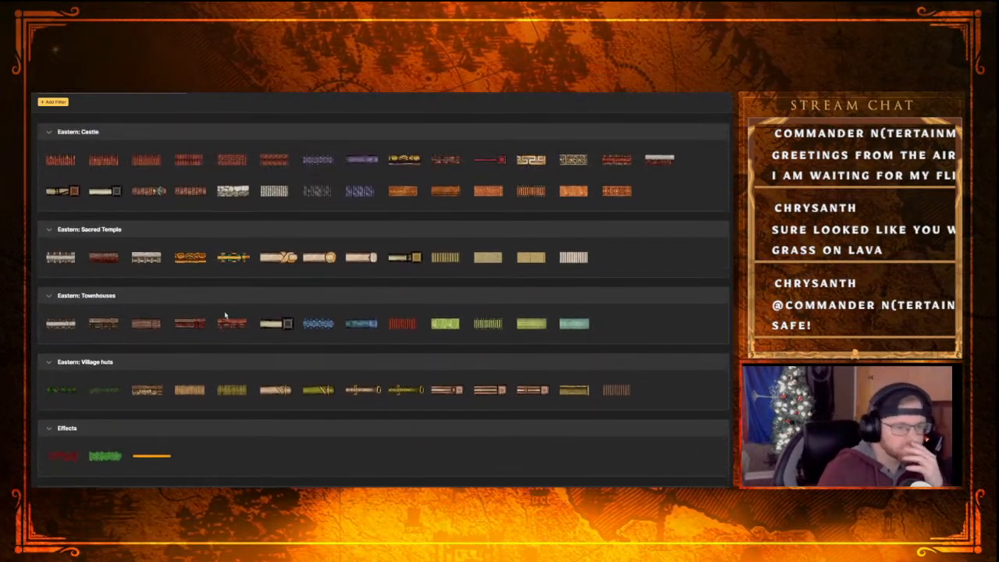
{"action": "scroll", "coordinate": [245, 296], "scroll_direction": "up", "scroll_amount": 2}
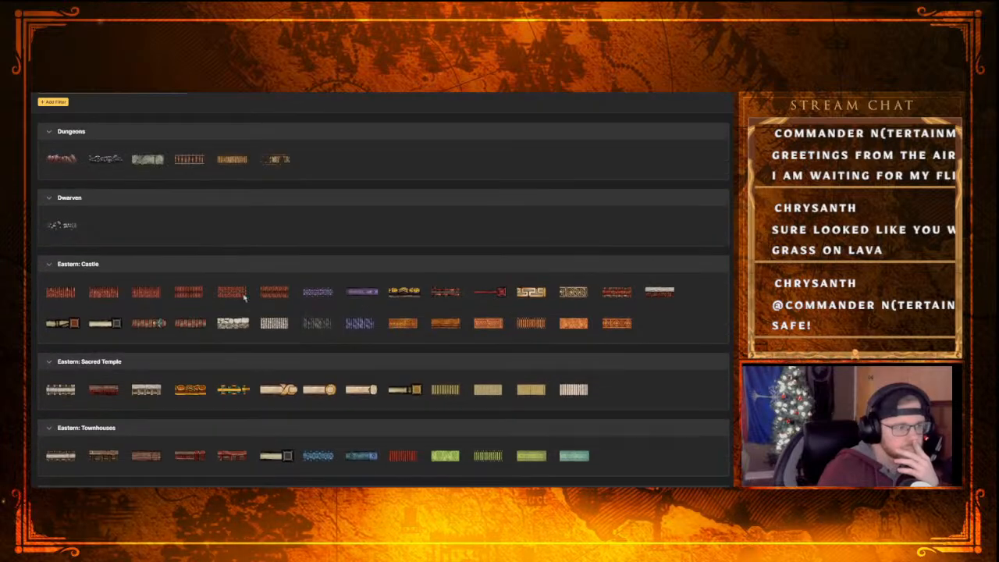
{"action": "scroll", "coordinate": [161, 214], "scroll_direction": "up", "scroll_amount": 2}
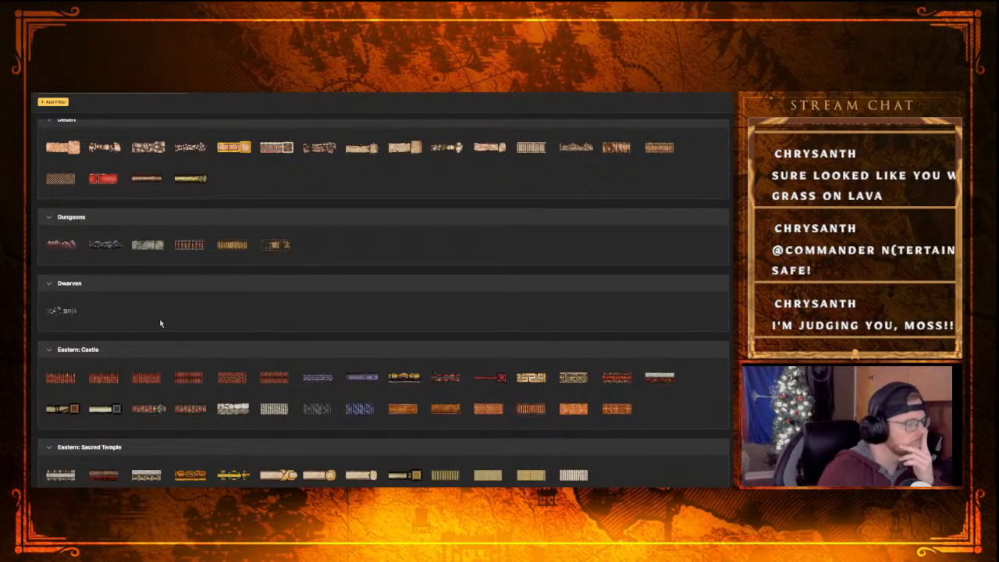
{"action": "scroll", "coordinate": [160, 323], "scroll_direction": "up", "scroll_amount": 2}
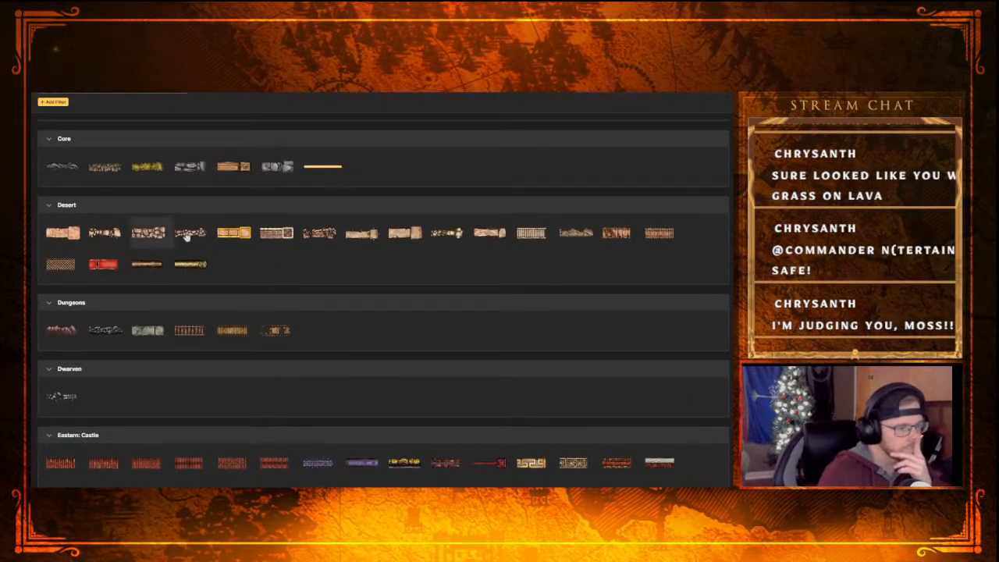
Draw a closed rectangular border around the lower lava area with the first cliff path texture from the Core set
{"action": "scroll", "coordinate": [265, 245], "scroll_direction": "up", "scroll_amount": 1}
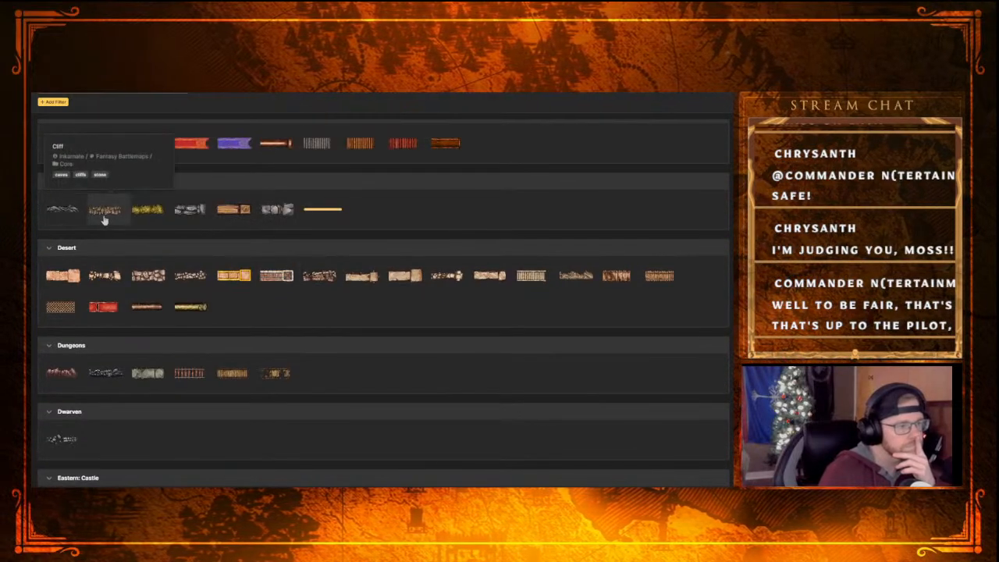
{"action": "scroll", "coordinate": [238, 284], "scroll_direction": "up", "scroll_amount": 2}
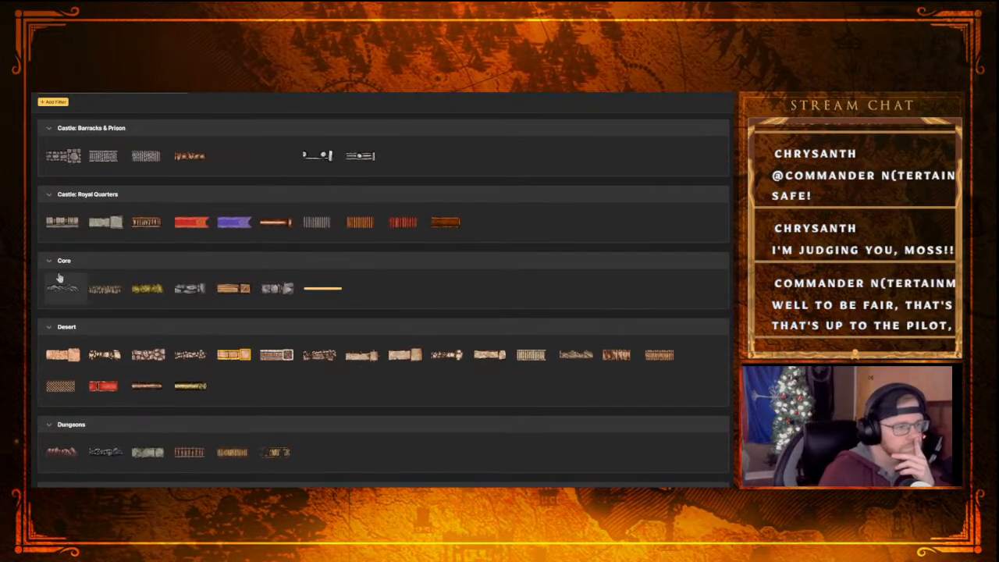
{"action": "mouse_move", "coordinate": [58, 289]}
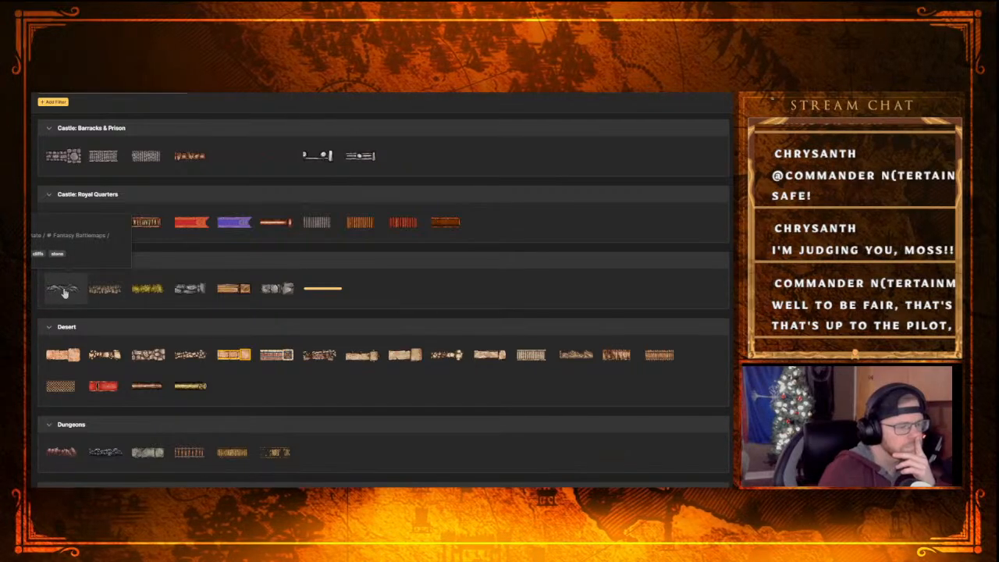
{"action": "left_click", "coordinate": [63, 290]}
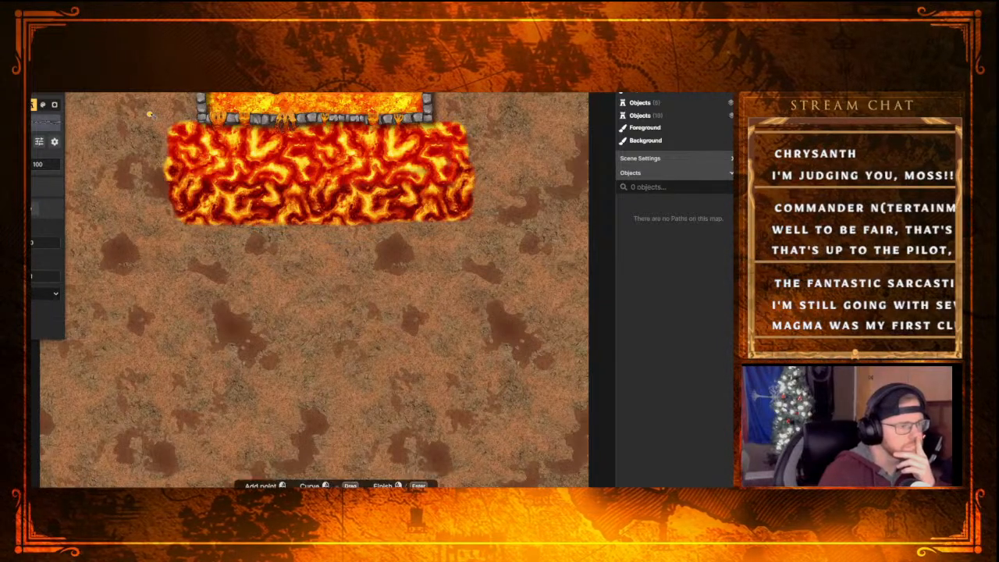
{"action": "right_click", "coordinate": [170, 123]}
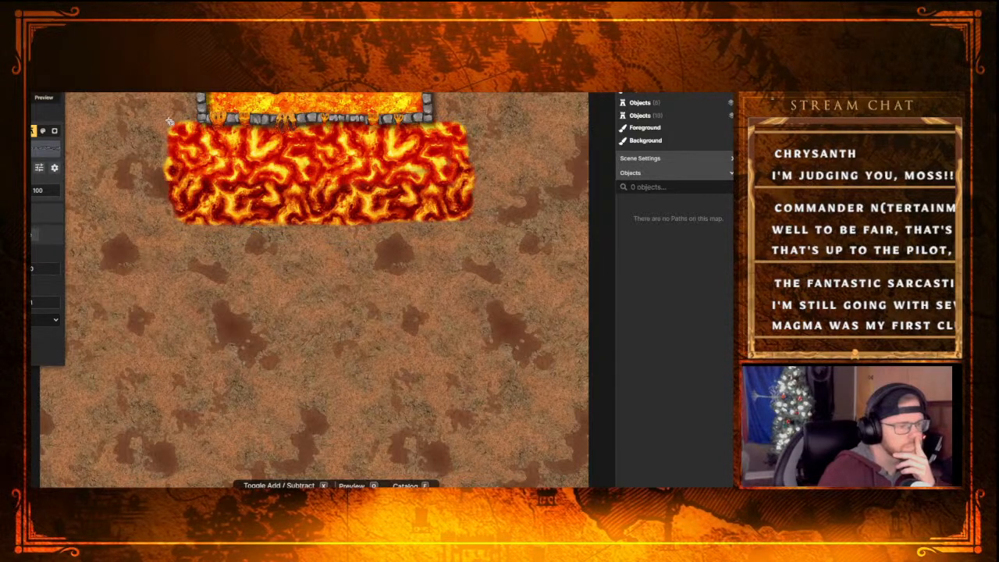
{"action": "left_click_drag", "start_coordinate": [170, 122], "coordinate": [475, 226]}
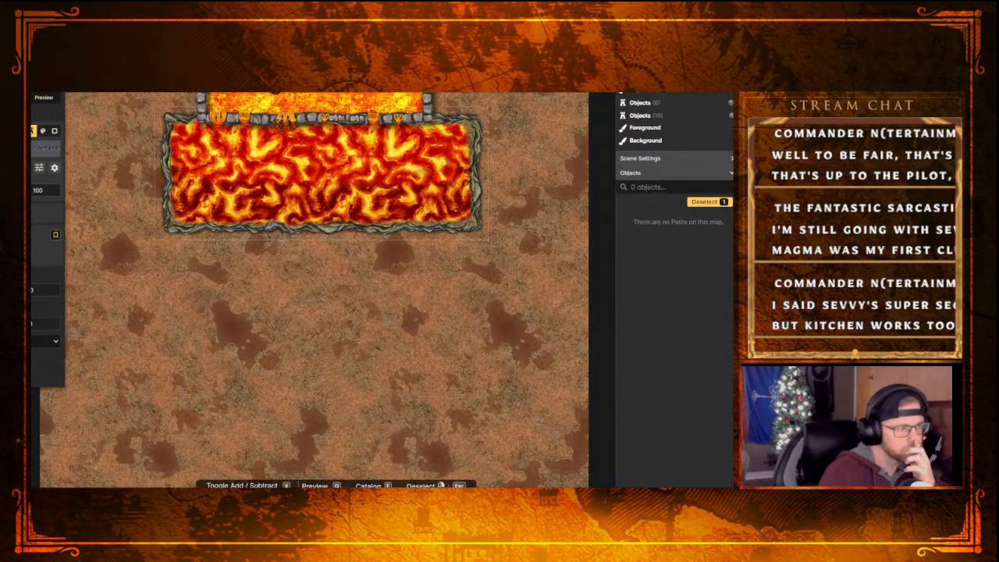
Review the object actions for the cliff border, including its Flatten options, and leave without choosing one
{"action": "key", "text": "v"}
{"action": "left_click", "coordinate": [499, 99]}
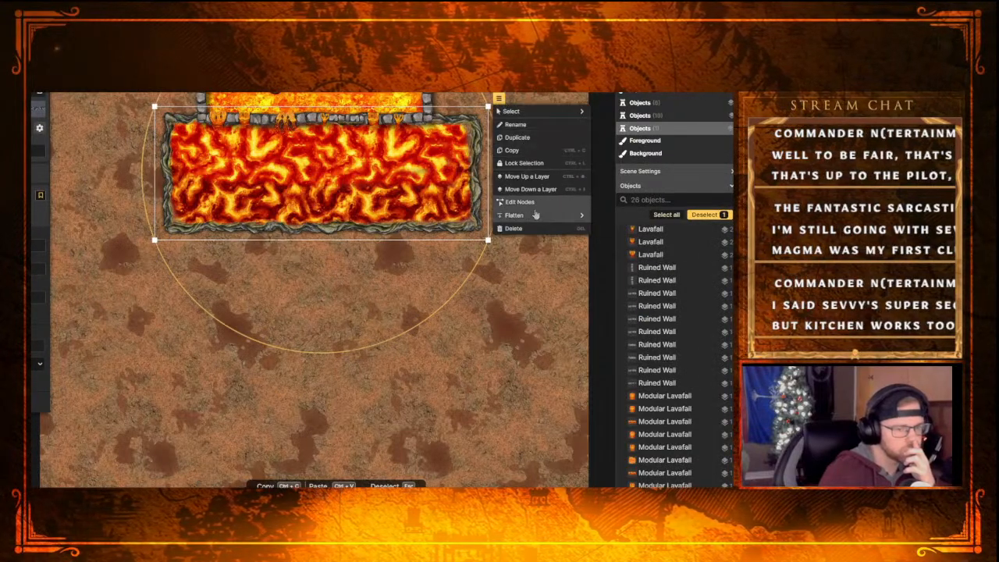
{"action": "mouse_move", "coordinate": [527, 219]}
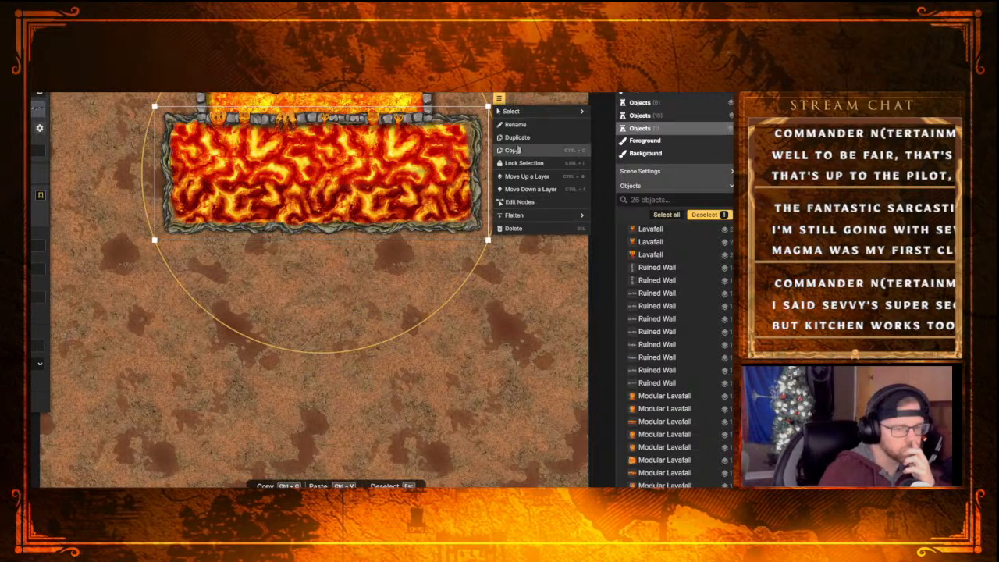
{"action": "mouse_move", "coordinate": [514, 113]}
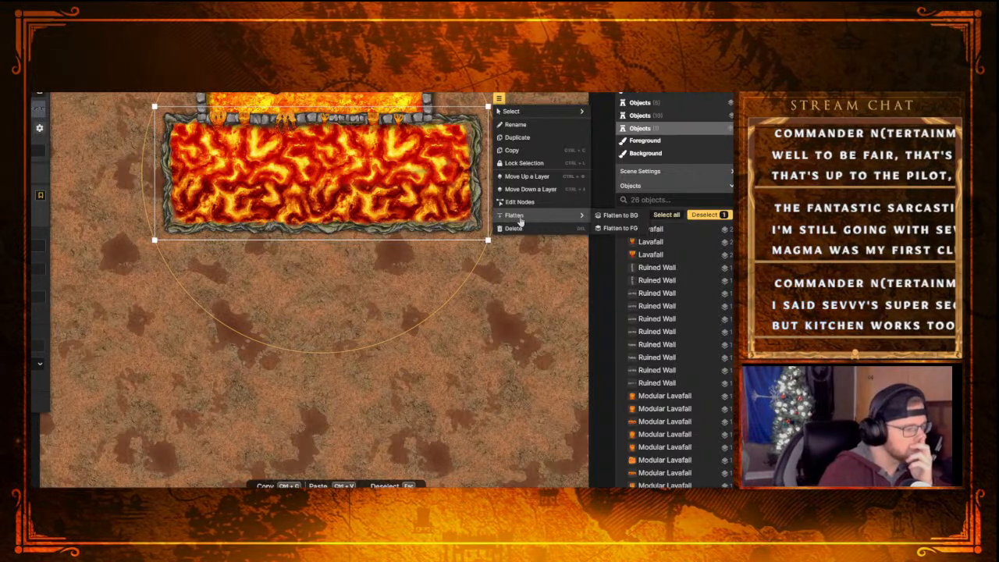
{"action": "left_click", "coordinate": [390, 265]}
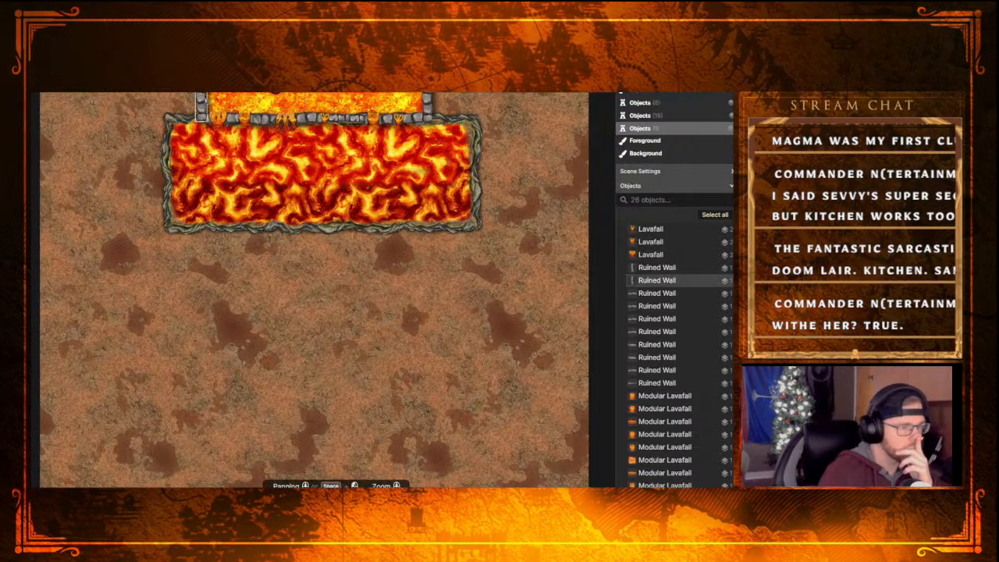
Delete the ruined wall pieces along the upper lava pool's left side and the left part of its lower edge
{"action": "left_click", "coordinate": [200, 100]}
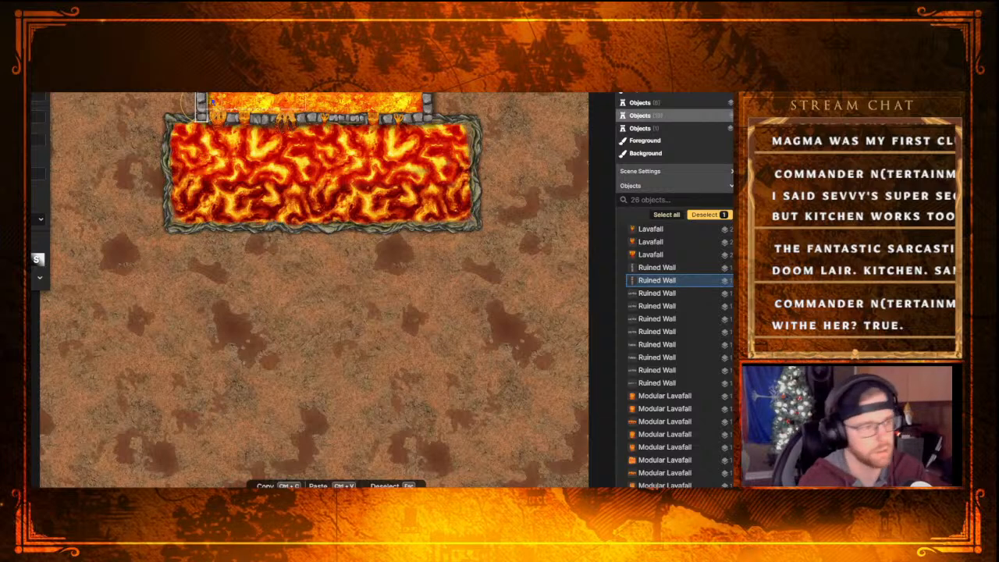
{"action": "key", "text": "Delete"}
{"action": "left_click", "coordinate": [233, 122]}
{"action": "key", "text": "Delete"}
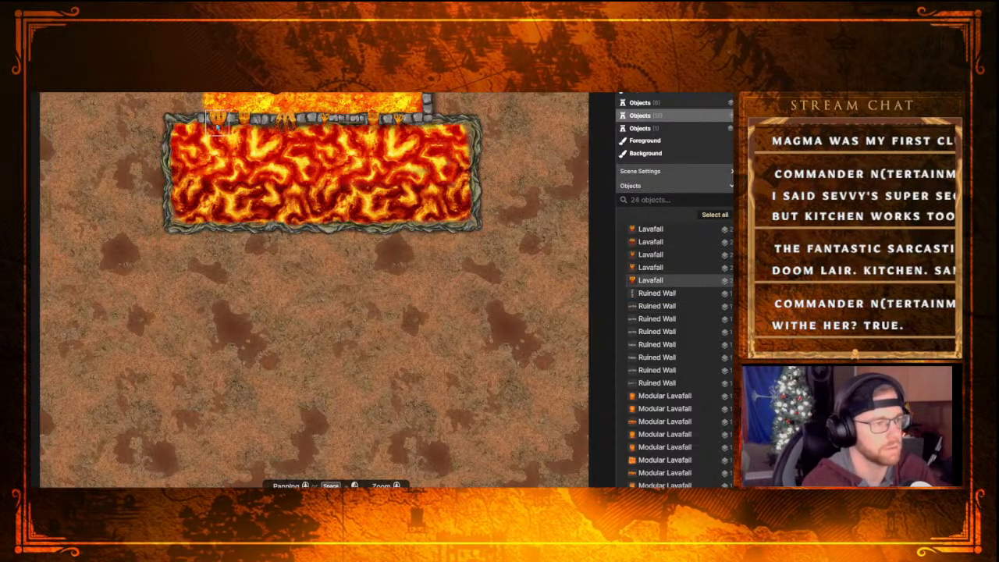
{"action": "left_click", "coordinate": [209, 122]}
{"action": "key", "text": "Delete"}
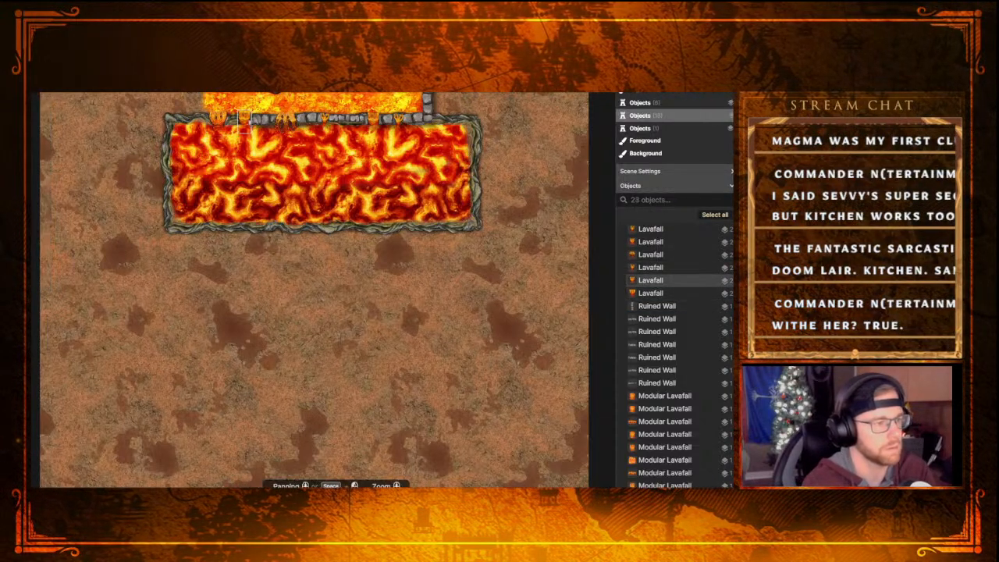
{"action": "left_click", "coordinate": [270, 121]}
{"action": "key", "text": "Delete"}
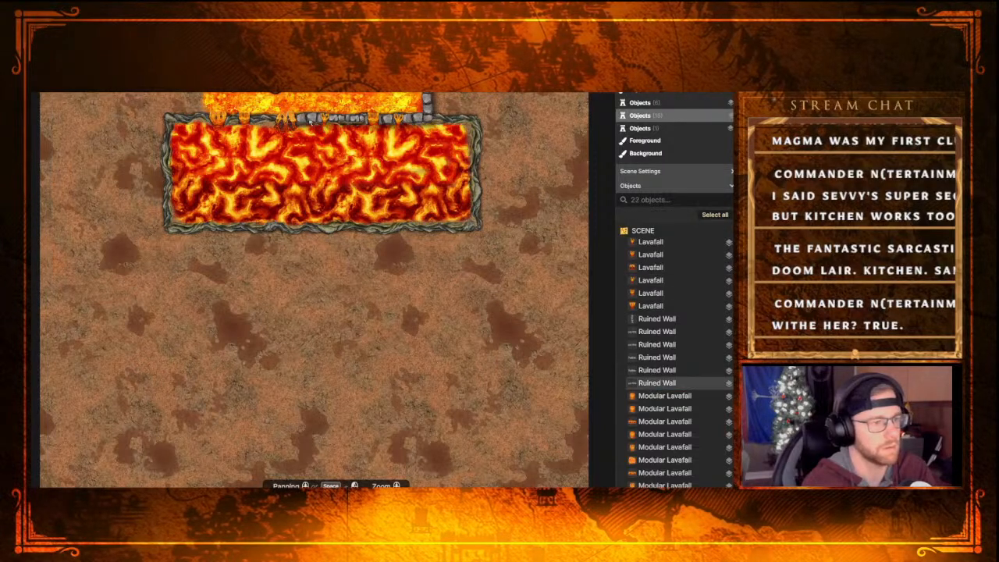
Delete the remaining ruined wall pieces along the upper lava pool's lower edge and right side, keeping the lavafalls
{"action": "left_click", "coordinate": [321, 121]}
{"action": "key", "text": "Delete"}
{"action": "left_click", "coordinate": [355, 119]}
{"action": "key", "text": "Delete"}
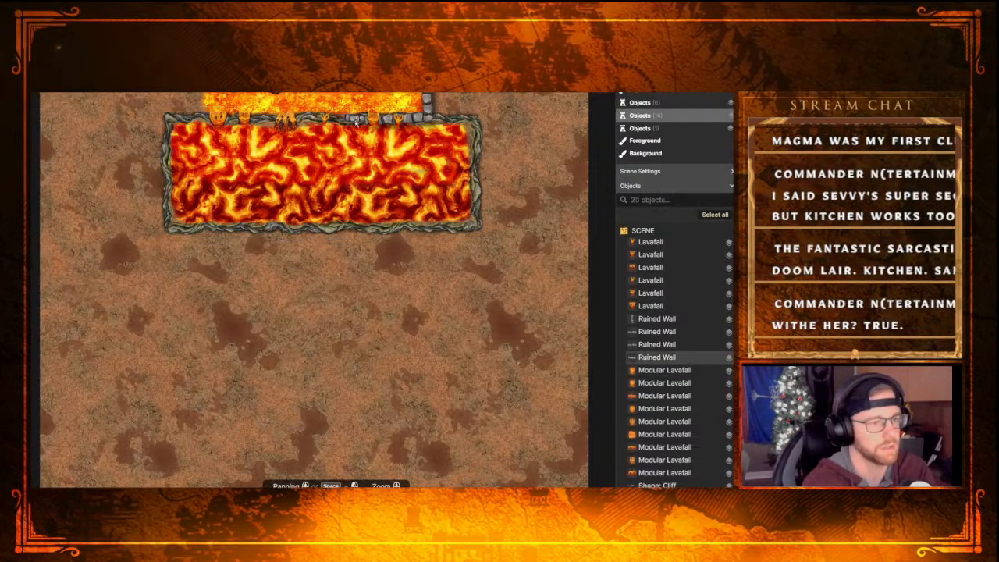
{"action": "left_click", "coordinate": [359, 121]}
{"action": "key", "text": "Delete"}
{"action": "left_click", "coordinate": [388, 122]}
{"action": "key", "text": "Delete"}
{"action": "left_click", "coordinate": [419, 118]}
{"action": "key", "text": "Delete"}
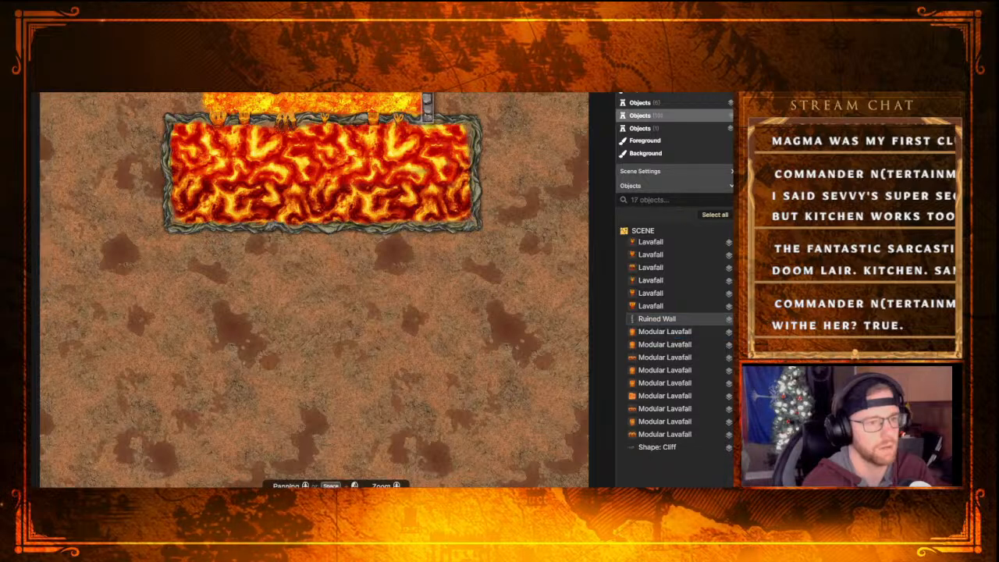
{"action": "key", "text": "Delete"}
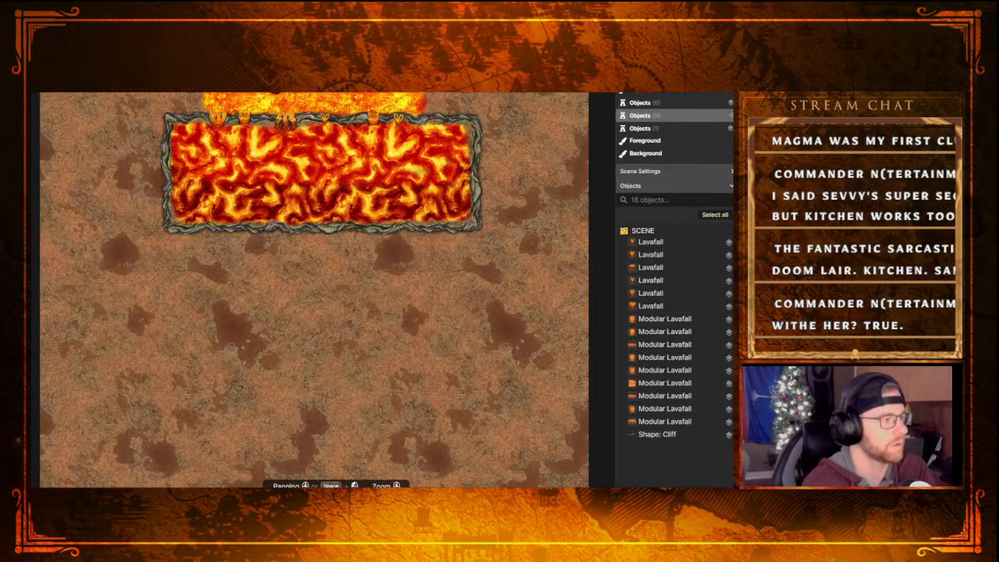
{"action": "key", "text": "p"}
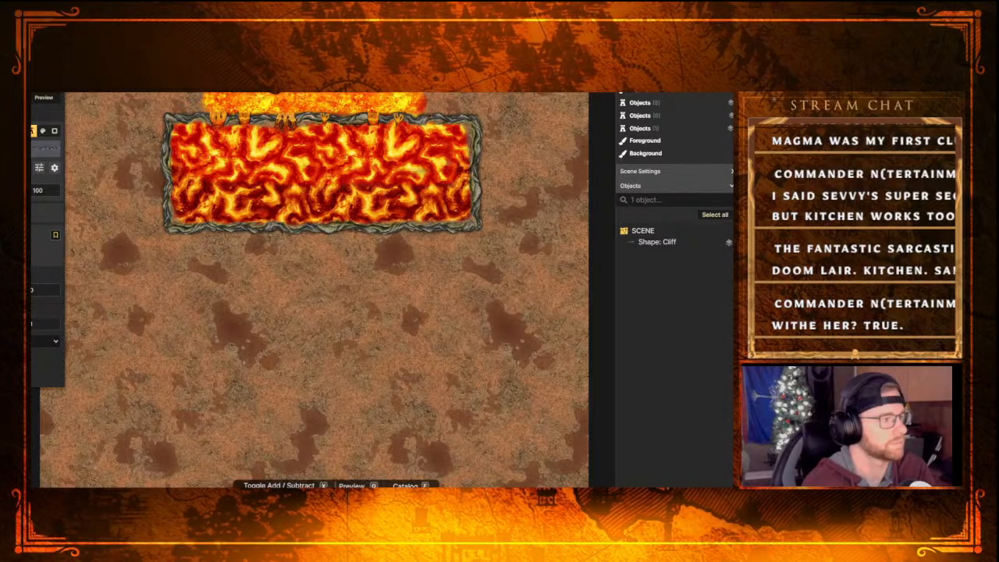
{"action": "key", "text": "p"}
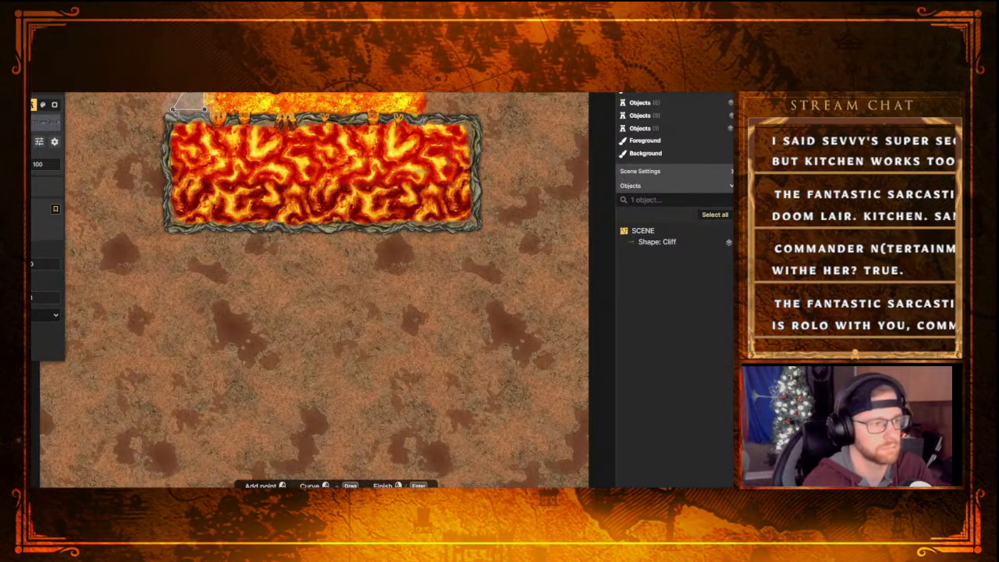
{"action": "left_click", "coordinate": [173, 110]}
{"action": "right_click", "coordinate": [179, 98]}
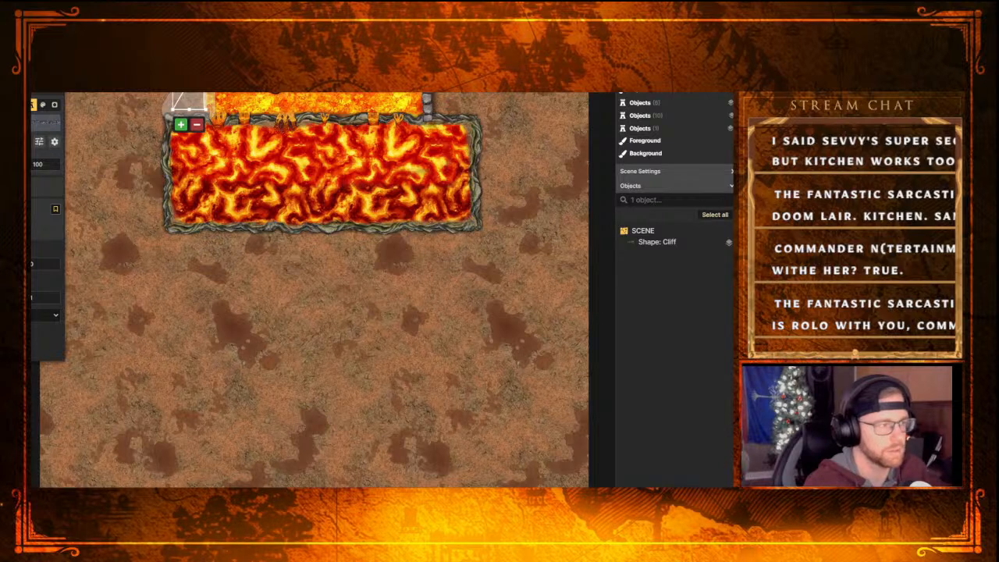
{"action": "key", "text": "v"}
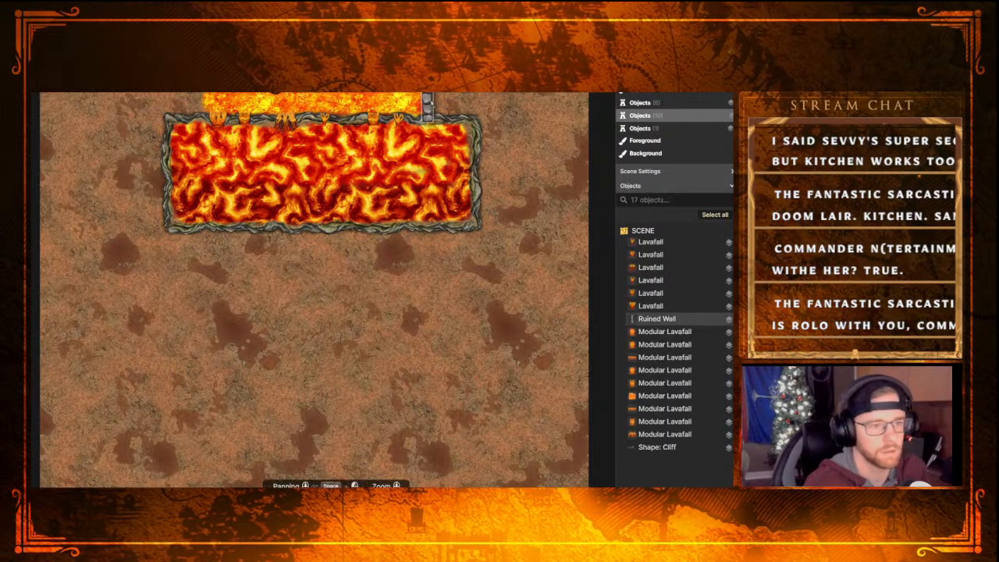
Delete the last ruined wall piece on the upper lava pool's right side and activate the Path tool
{"action": "left_click", "coordinate": [427, 108]}
{"action": "key", "text": "Delete"}
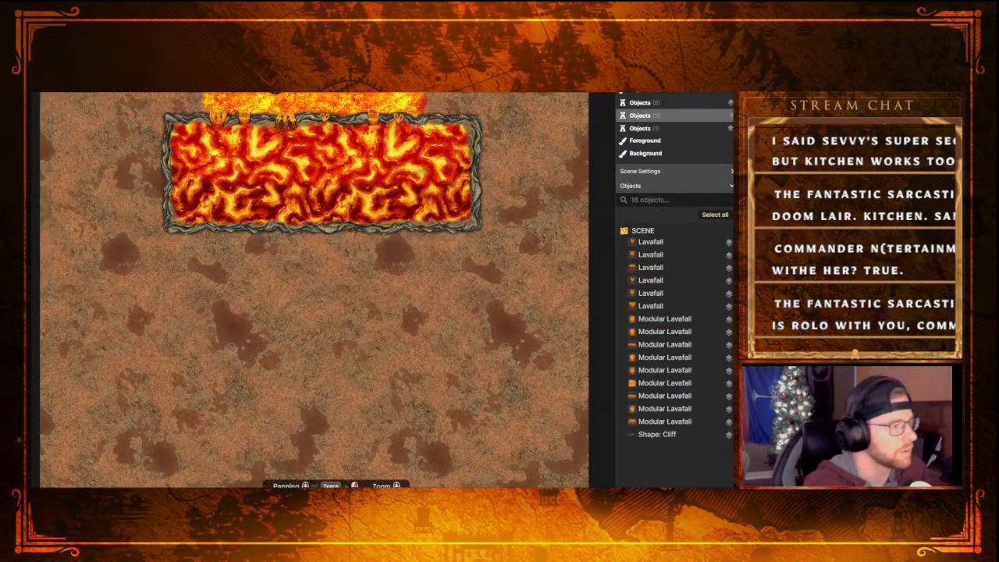
{"action": "key", "text": "p"}
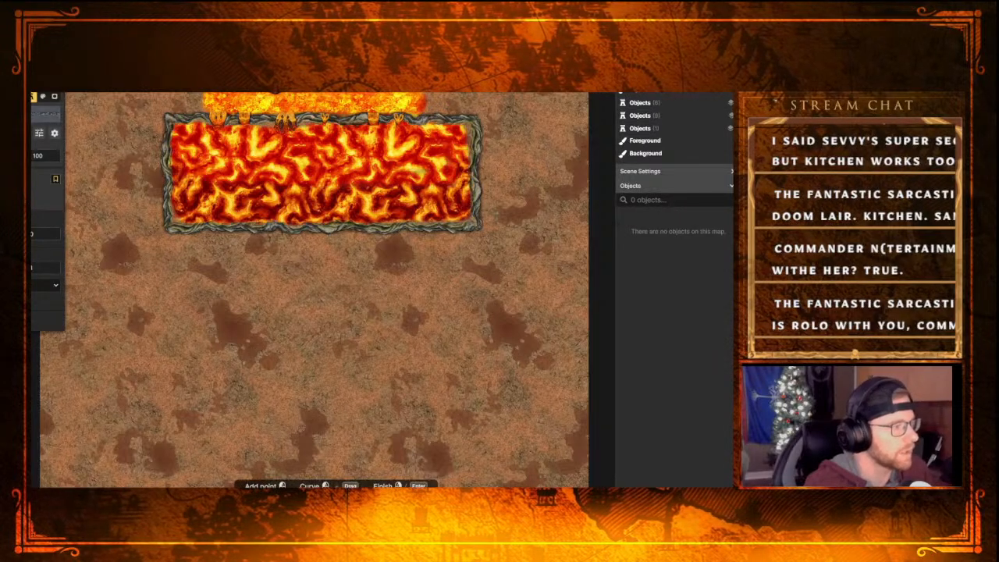
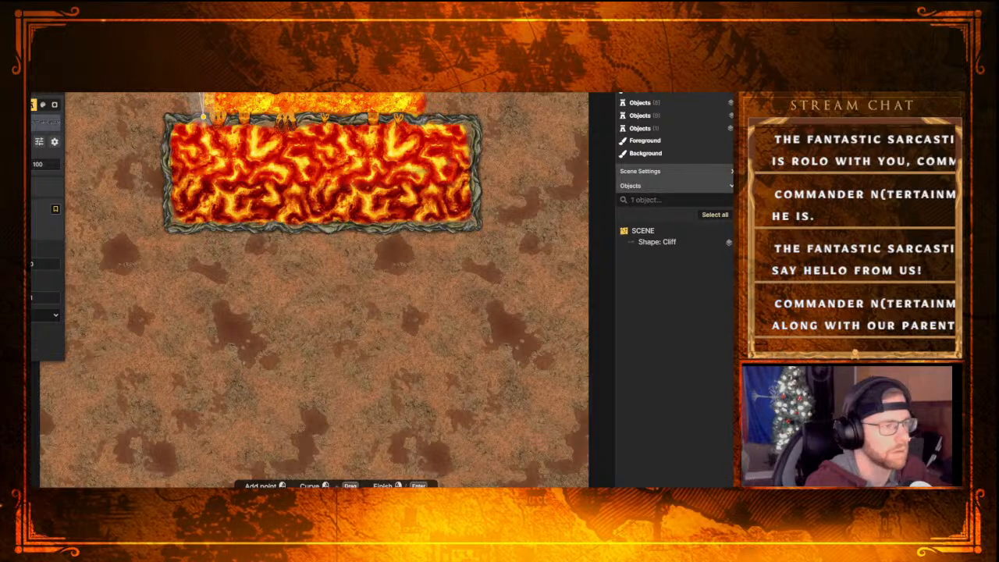
Try to draw short cliff edge pieces down both sides of the lavafall to the lava pool's upper border
{"action": "right_click", "coordinate": [203, 117]}
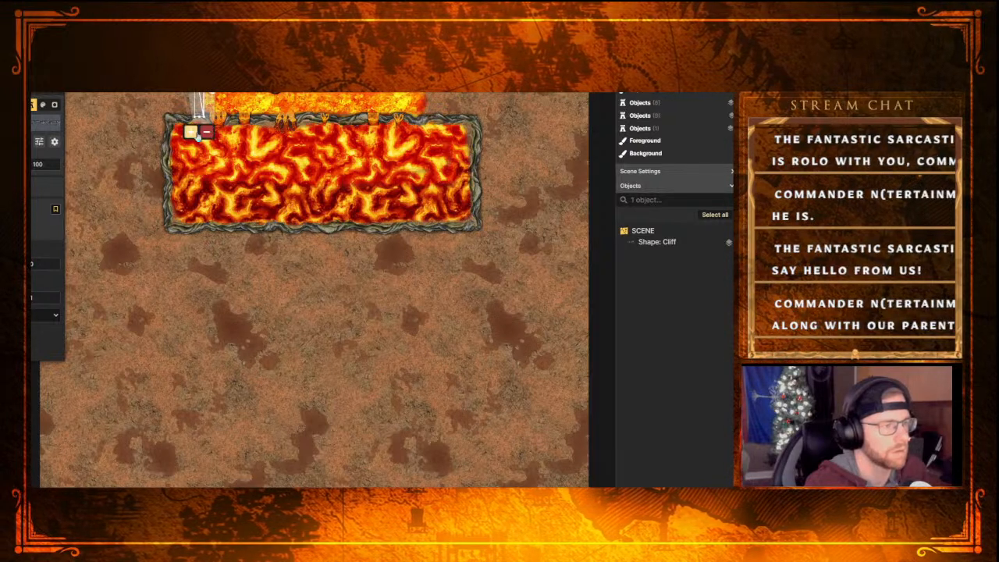
{"action": "left_click", "coordinate": [193, 133]}
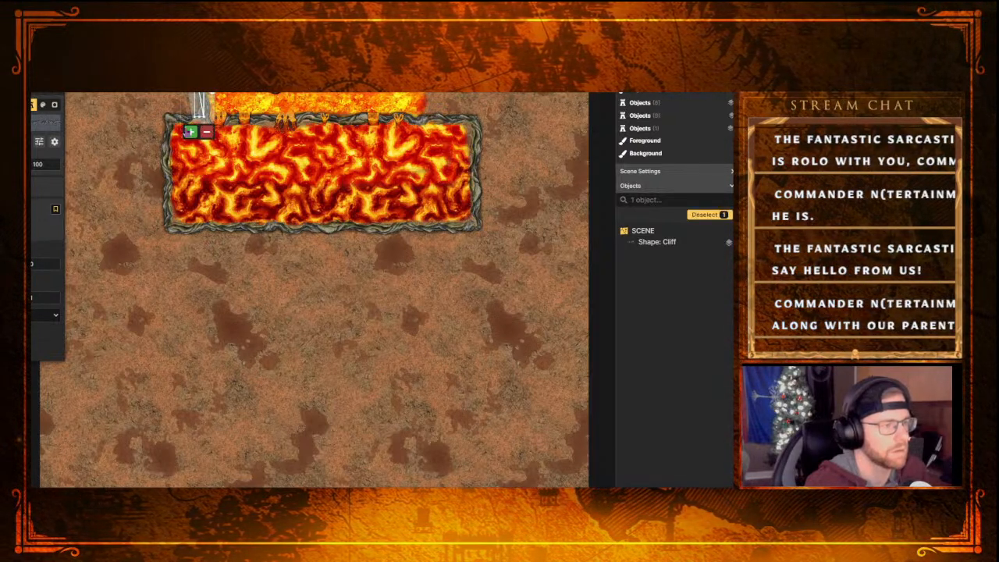
{"action": "left_click", "coordinate": [191, 132]}
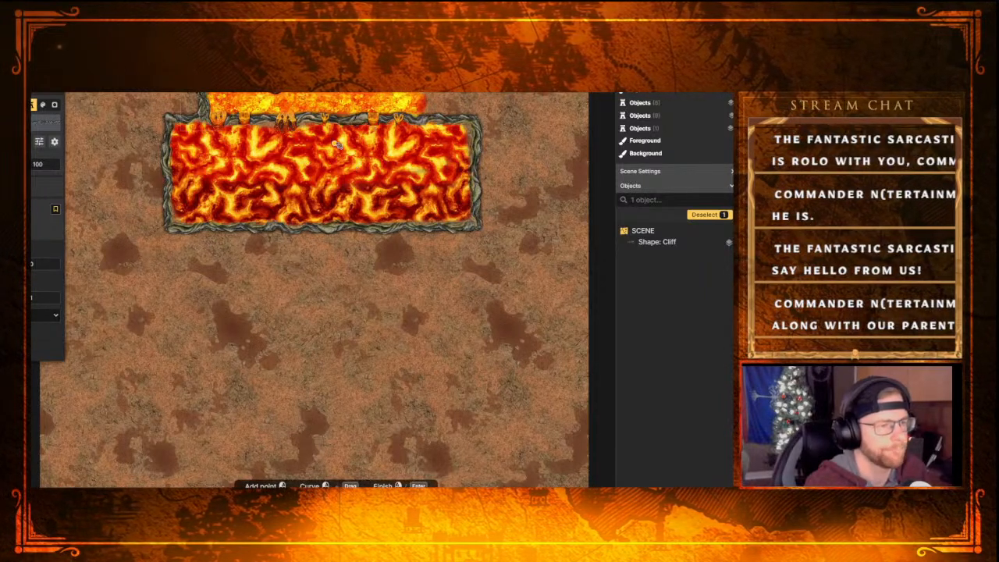
{"action": "left_click", "coordinate": [425, 119]}
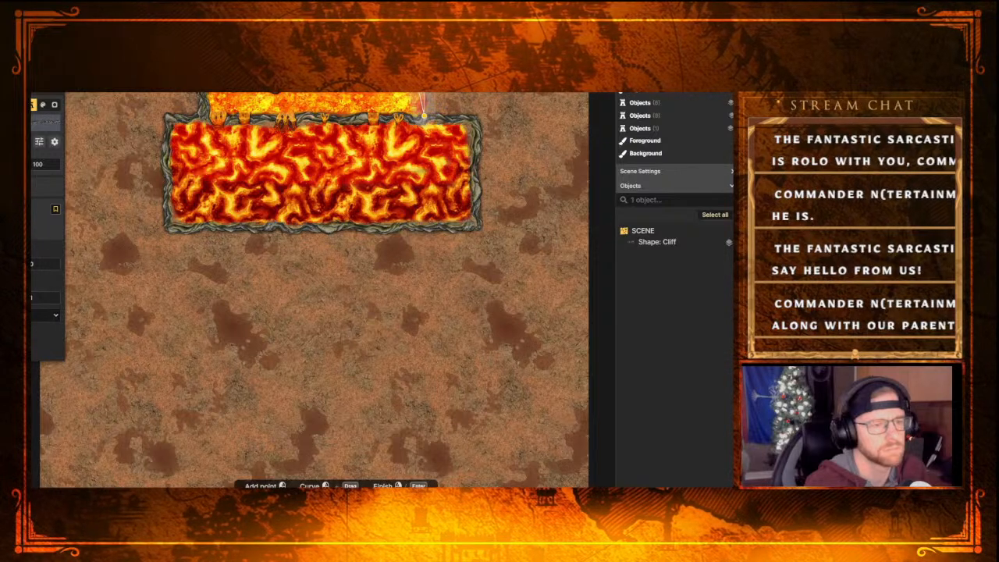
{"action": "right_click", "coordinate": [423, 117]}
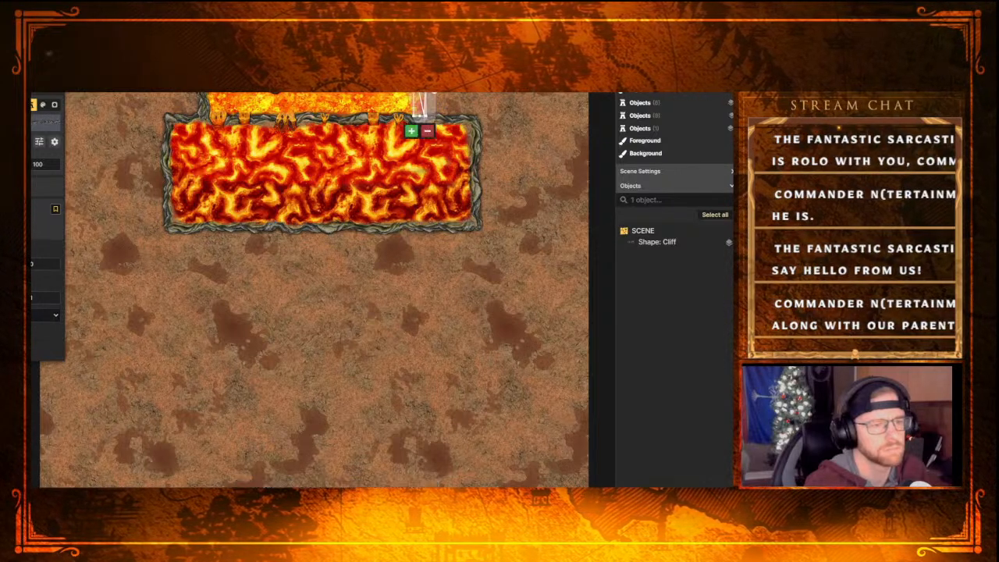
{"action": "left_click", "coordinate": [412, 132]}
Delete the two short cliff pieces flanking the lavafall
{"action": "left_click", "coordinate": [459, 94]}
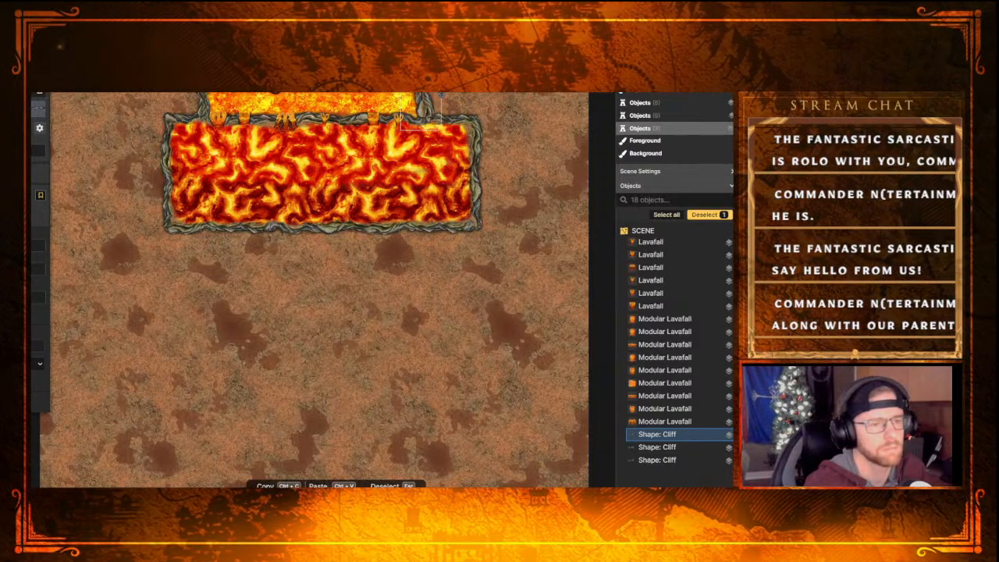
{"action": "key", "text": "Delete"}
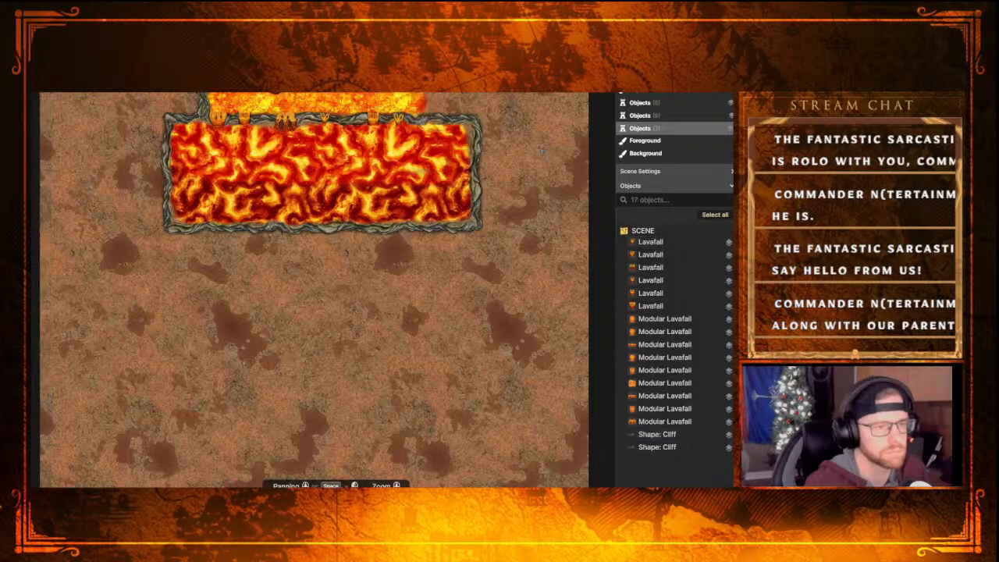
{"action": "left_click", "coordinate": [201, 111]}
{"action": "key", "text": "Delete"}
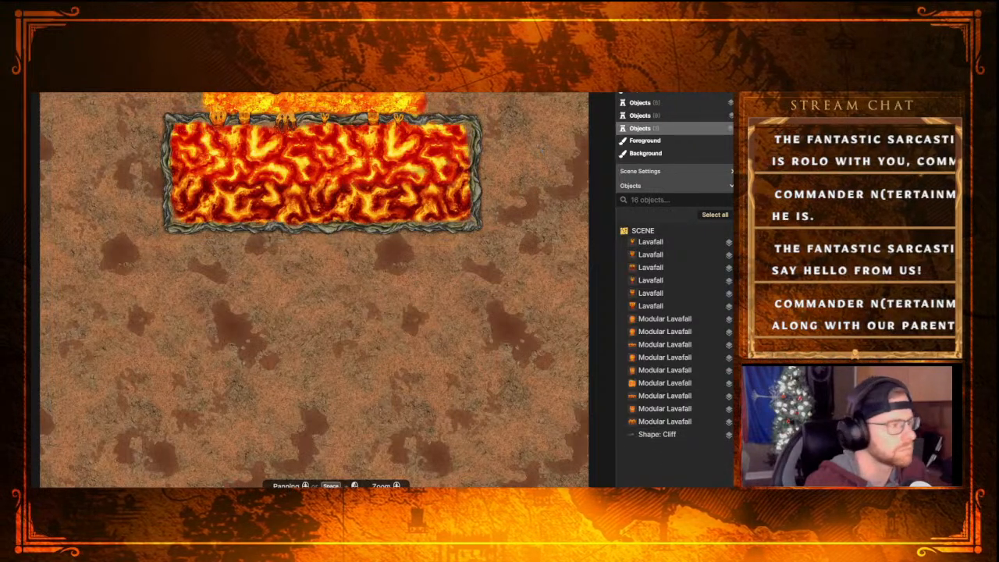
Draw cliff paths down both sides of the lavafall, ending at the lava pool's upper border
{"action": "key", "text": "p"}
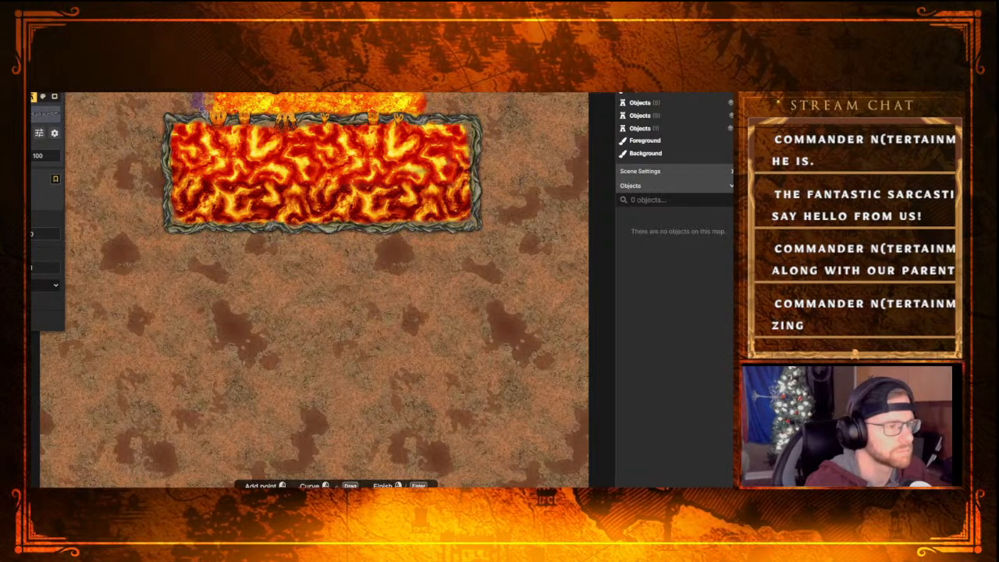
{"action": "left_click", "coordinate": [206, 118]}
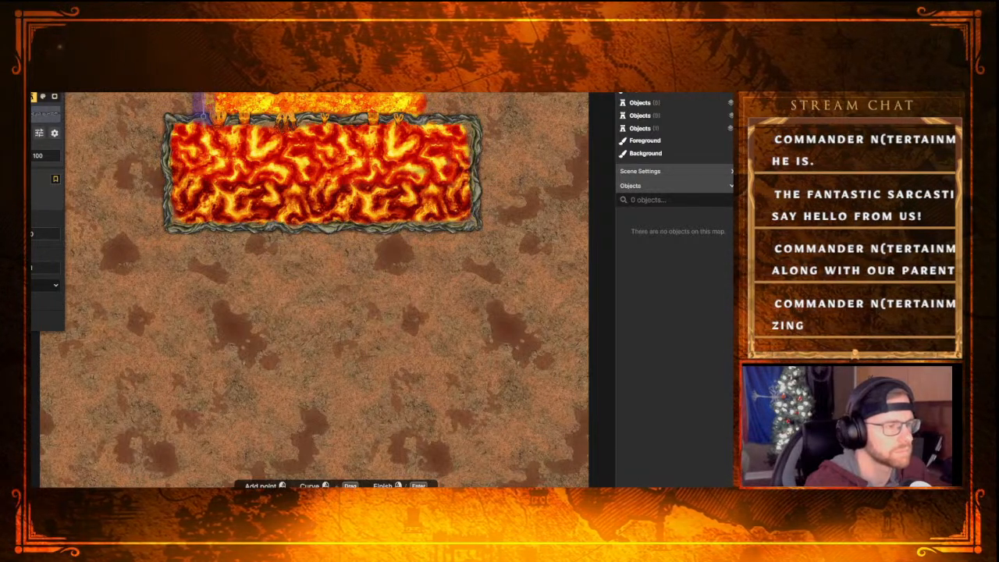
{"action": "right_click", "coordinate": [206, 117]}
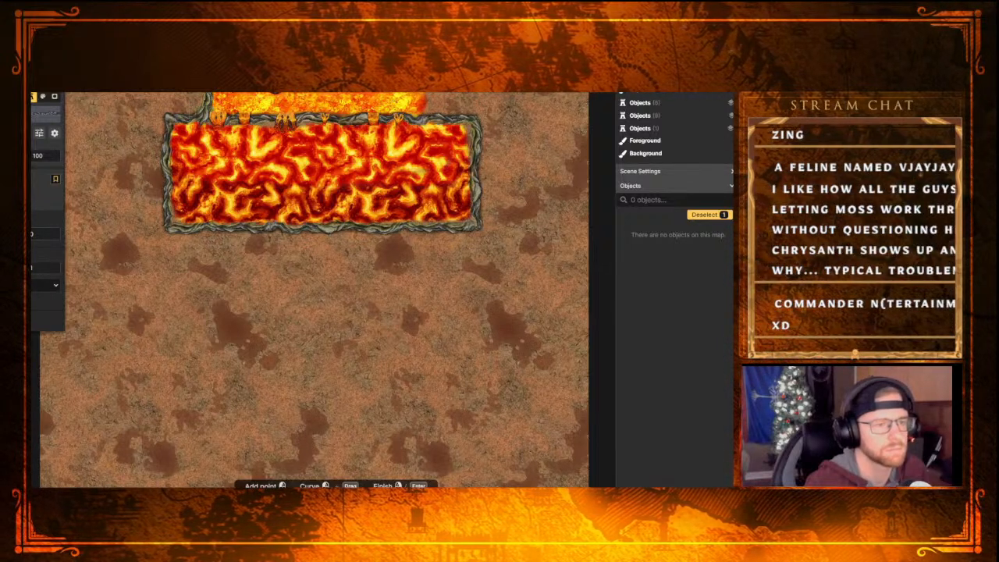
{"action": "key", "text": "Escape"}
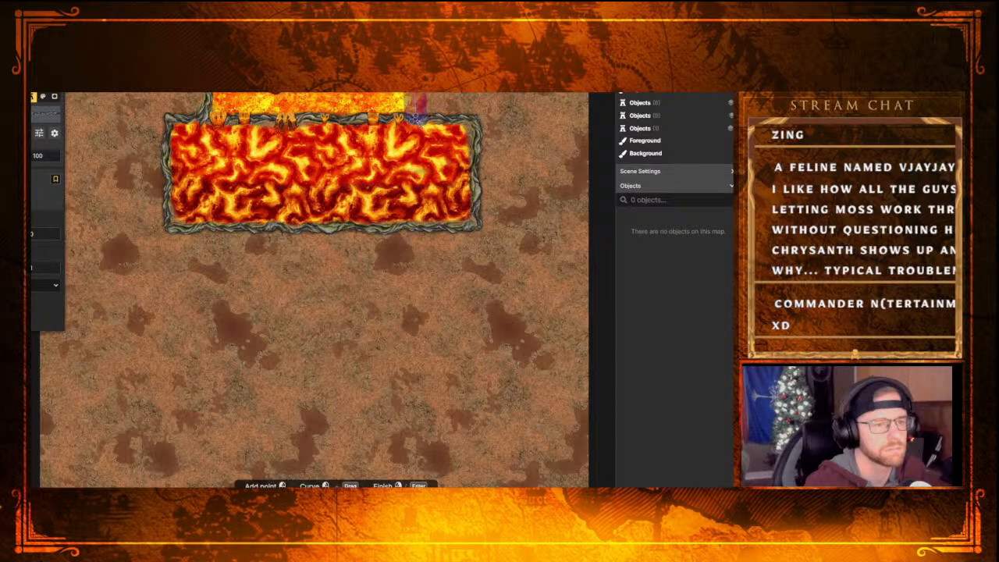
{"action": "left_click", "coordinate": [417, 105]}
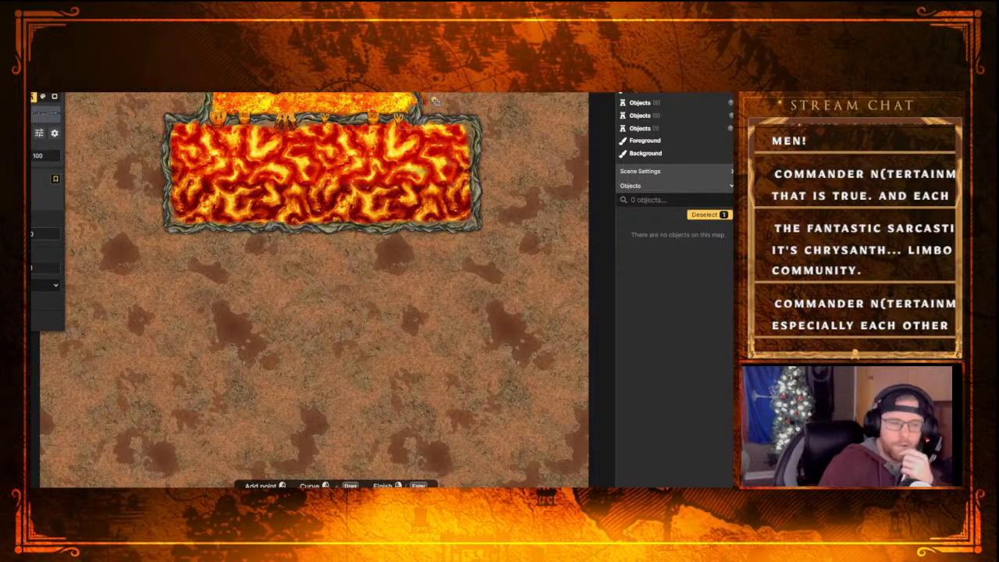
Draw a small rectangular cliff outline beside the lavafall, just above the lava pool's upper-right corner
{"action": "left_click", "coordinate": [422, 95]}
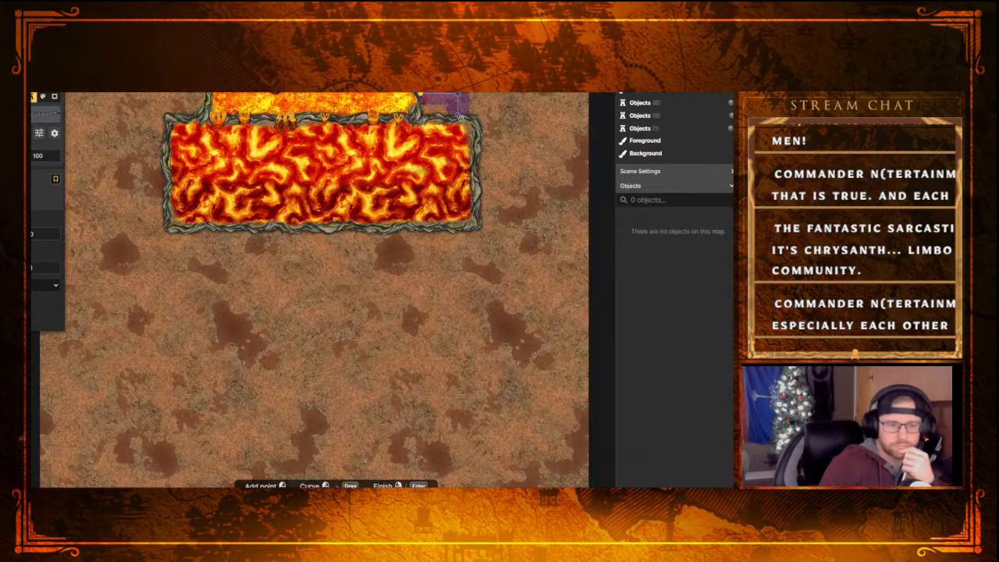
{"action": "left_click", "coordinate": [483, 108]}
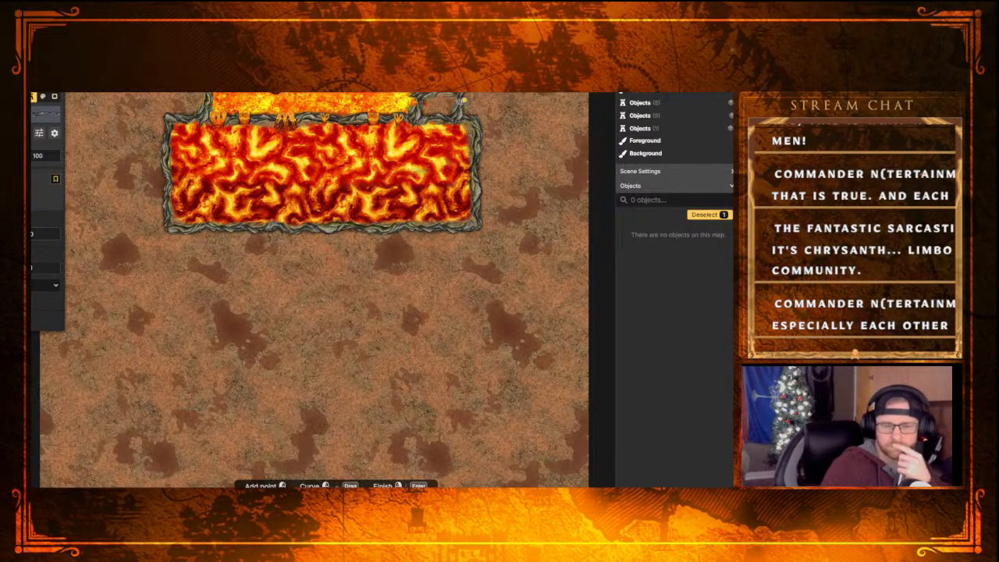
{"action": "key", "text": "Escape"}
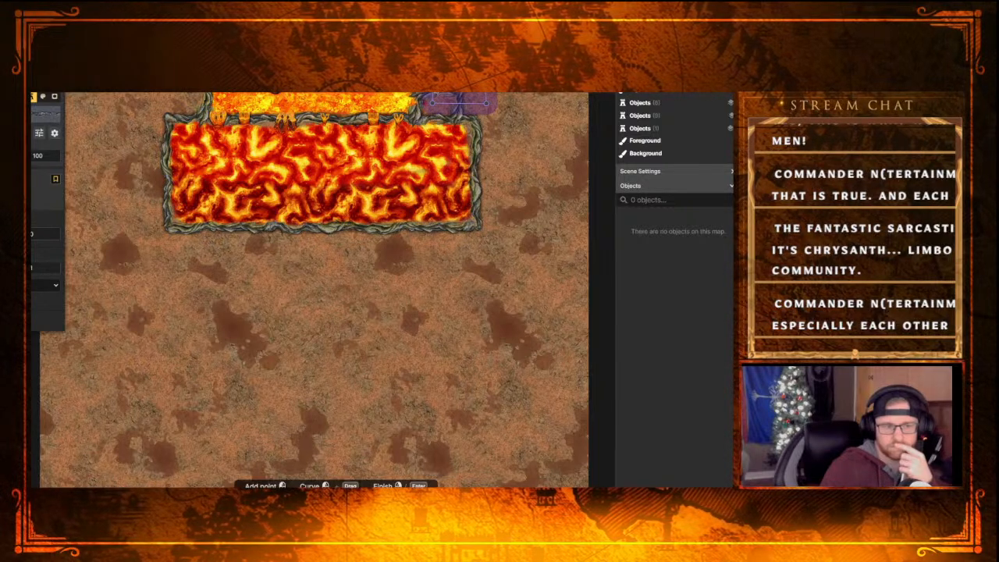
{"action": "key", "text": "Return"}
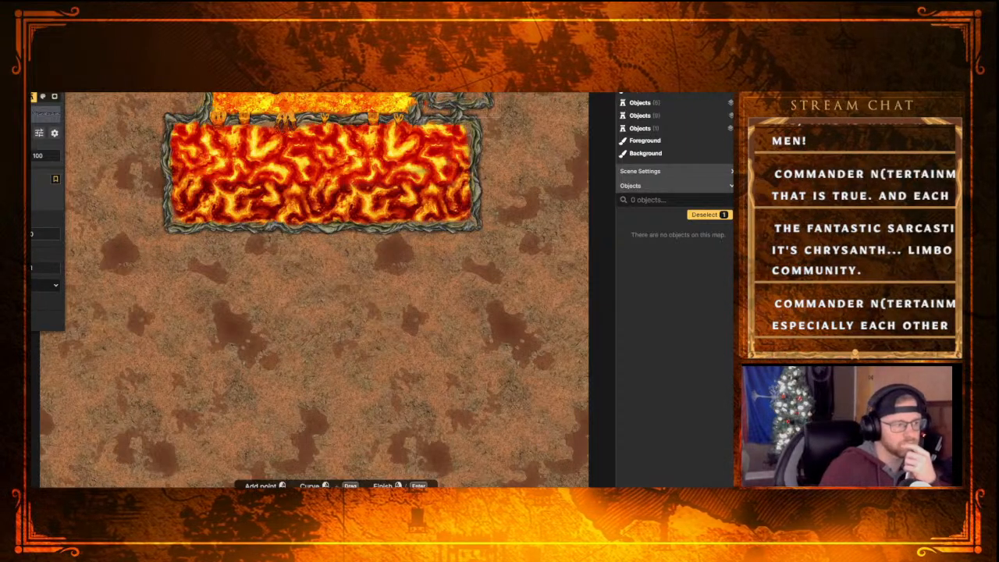
{"action": "key", "text": "Escape"}
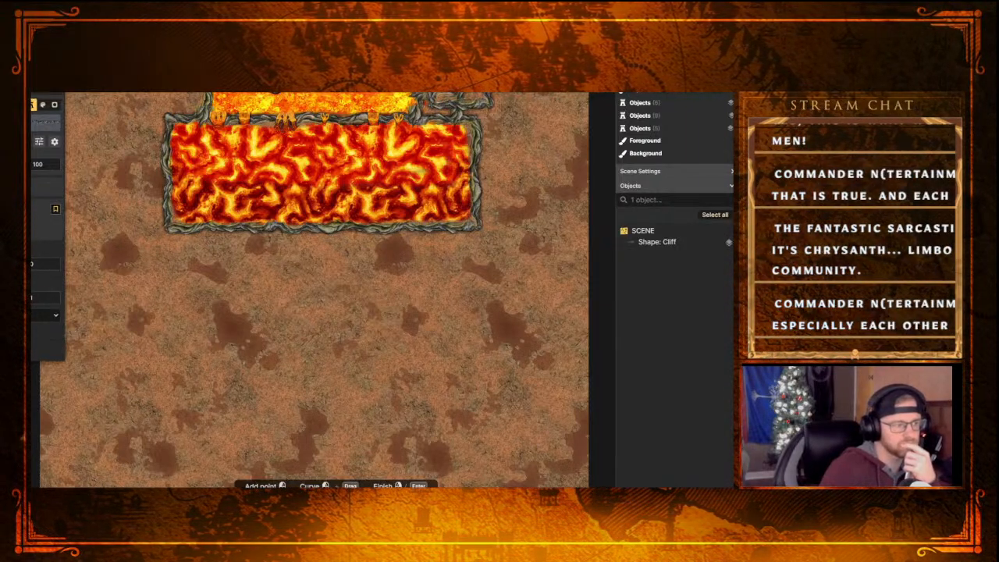
Switch to the cliff shape brush in Subtract mode and set its edge setting to 32
{"action": "key", "text": "p"}
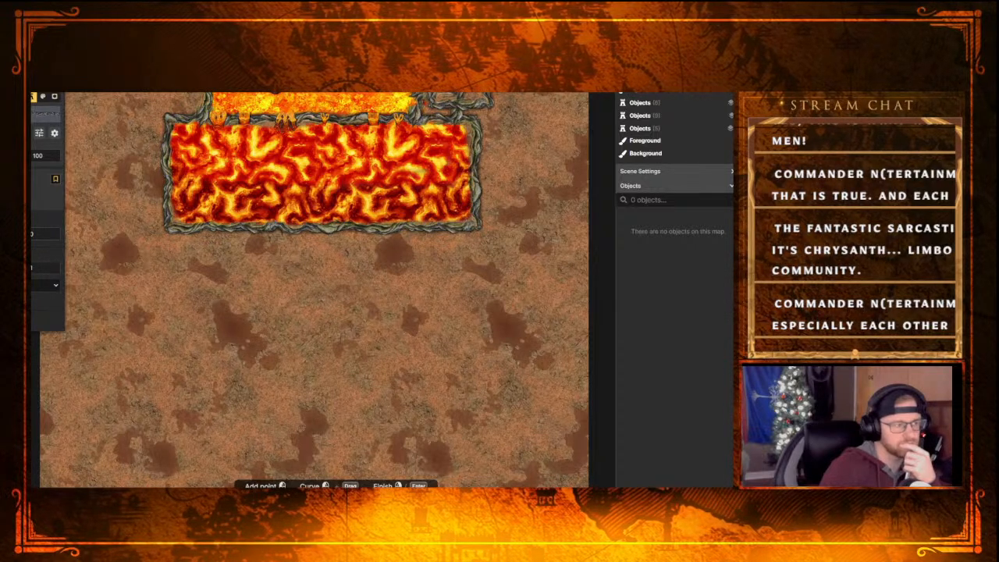
{"action": "key", "text": "s"}
{"action": "key", "text": "b"}
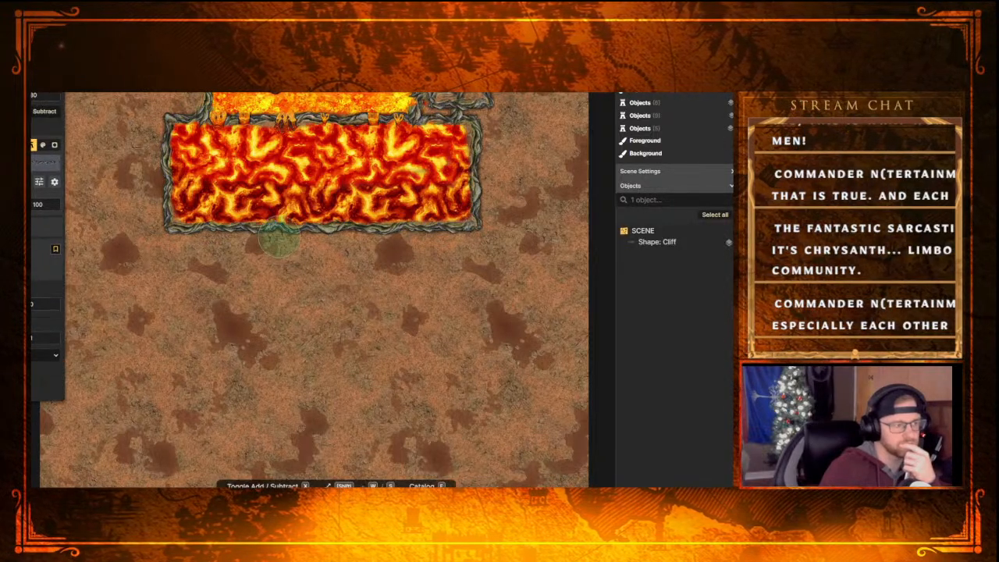
{"action": "key", "text": "x"}
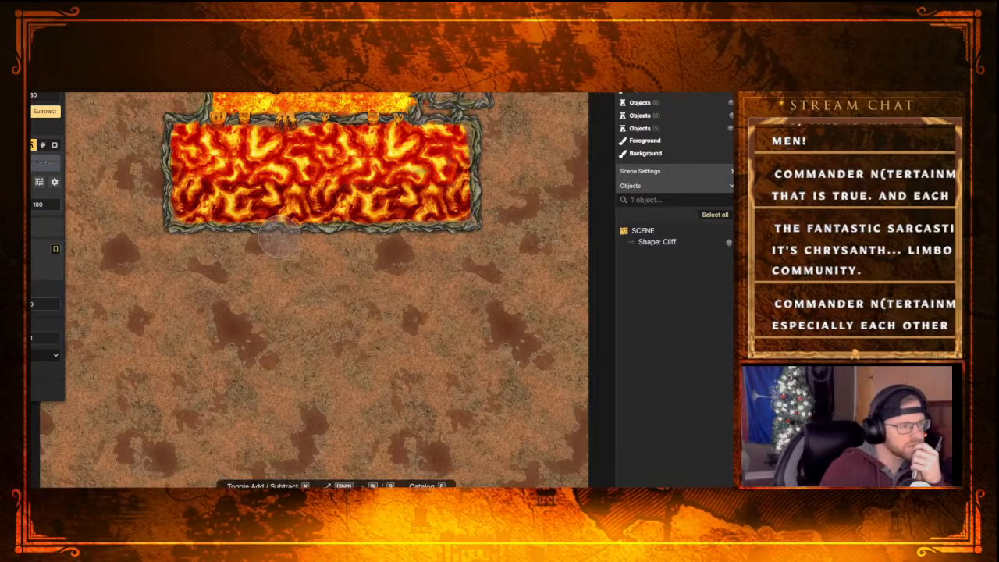
{"action": "left_click", "coordinate": [31, 205]}
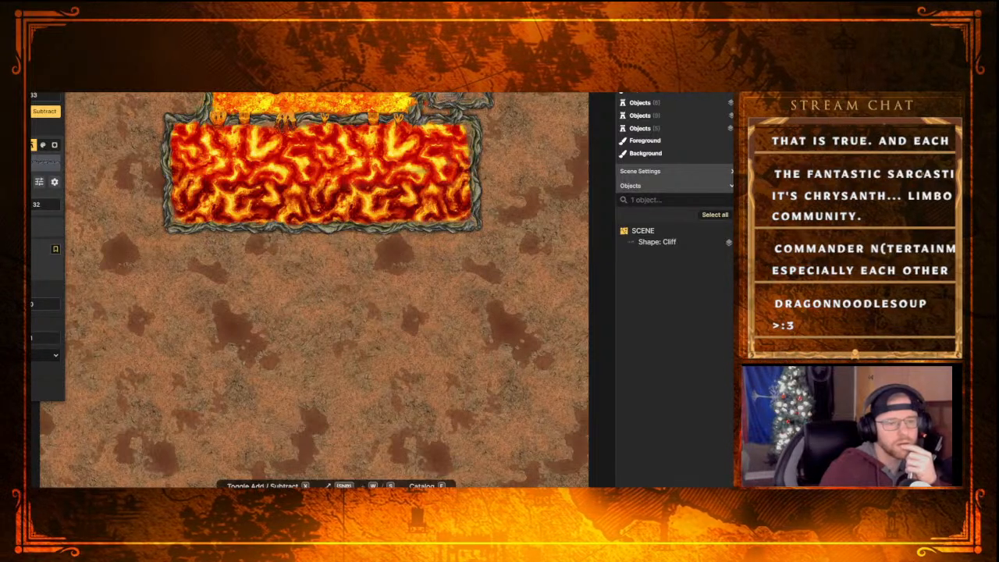
{"action": "scroll", "coordinate": [424, 187], "scroll_direction": "up", "scroll_amount": 2}
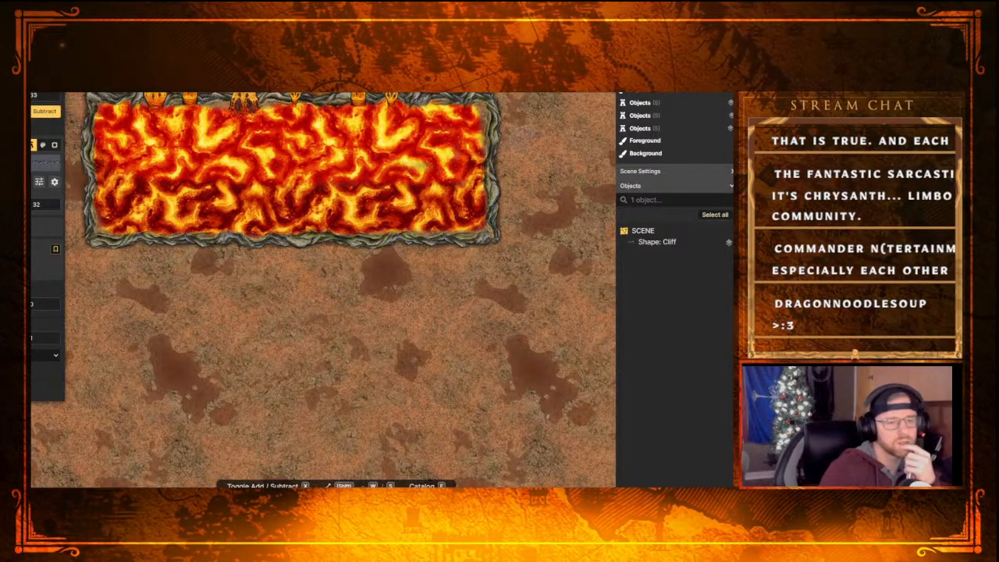
{"action": "middle_click_drag", "start_coordinate": [501, 142], "coordinate": [507, 242]}
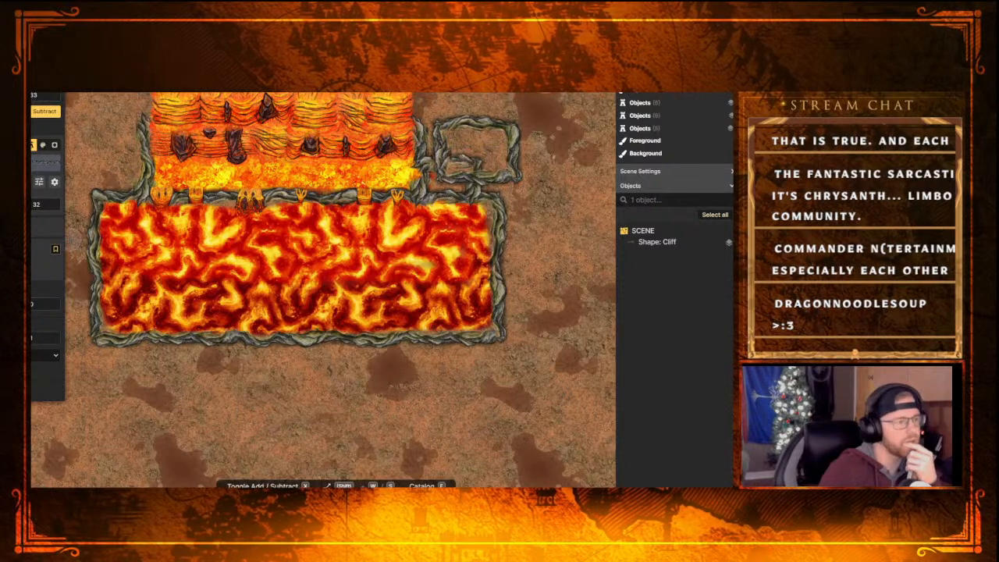
Try adding a cliff patch inside the small rectangular outline and cutting it back with Subtract
{"action": "key", "text": "x"}
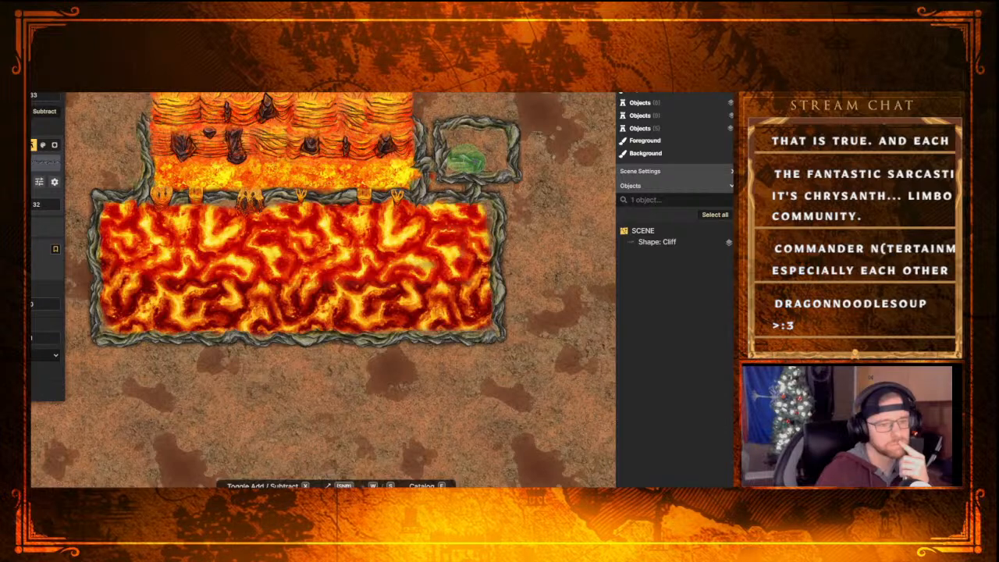
{"action": "left_click", "coordinate": [466, 158]}
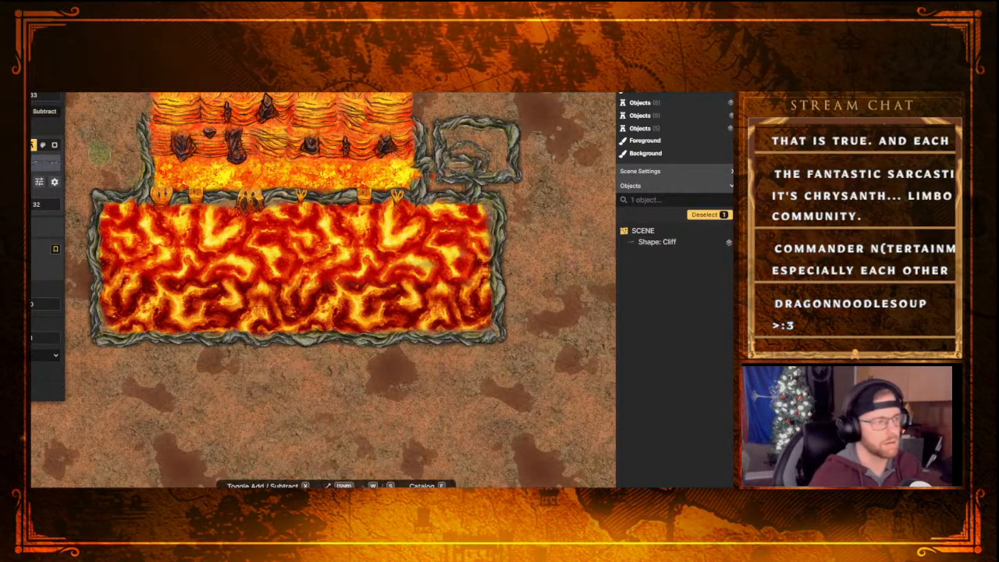
{"action": "left_click", "coordinate": [45, 112]}
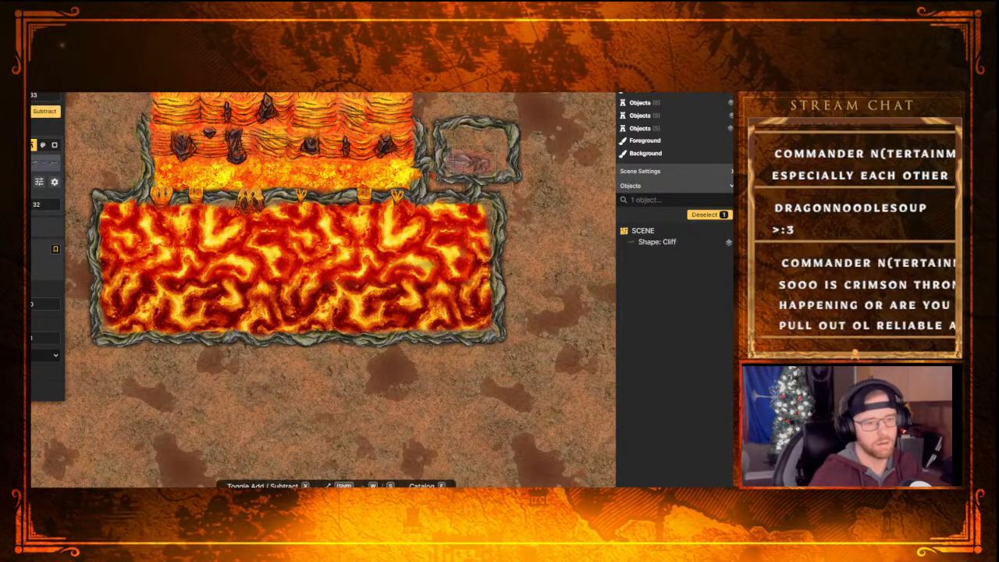
{"action": "left_click", "coordinate": [460, 161]}
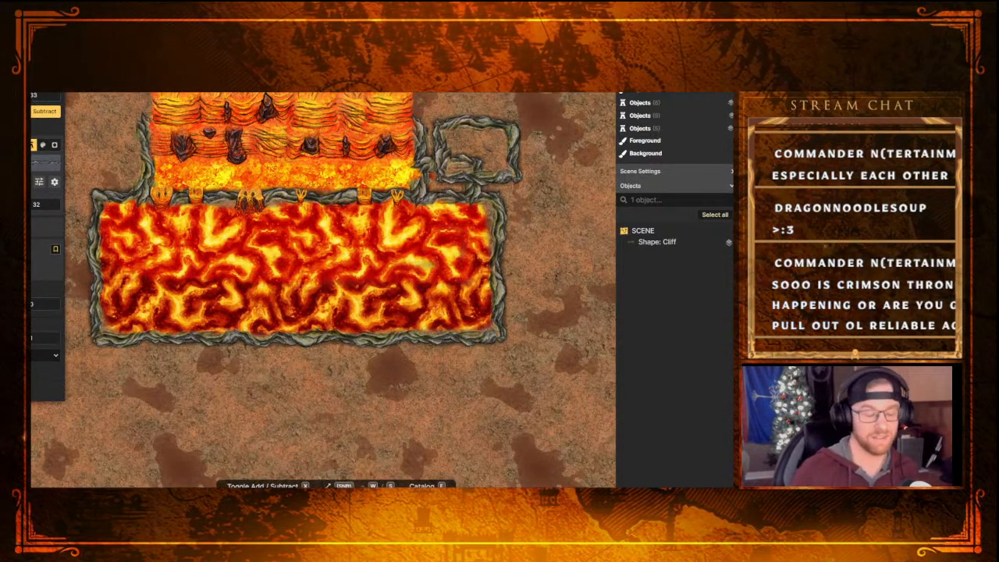
Try subtracting notches from the lower and right edges of the lava pool's cliff border, undoing each cut
{"action": "scroll", "coordinate": [378, 273], "scroll_direction": "down", "scroll_amount": 5}
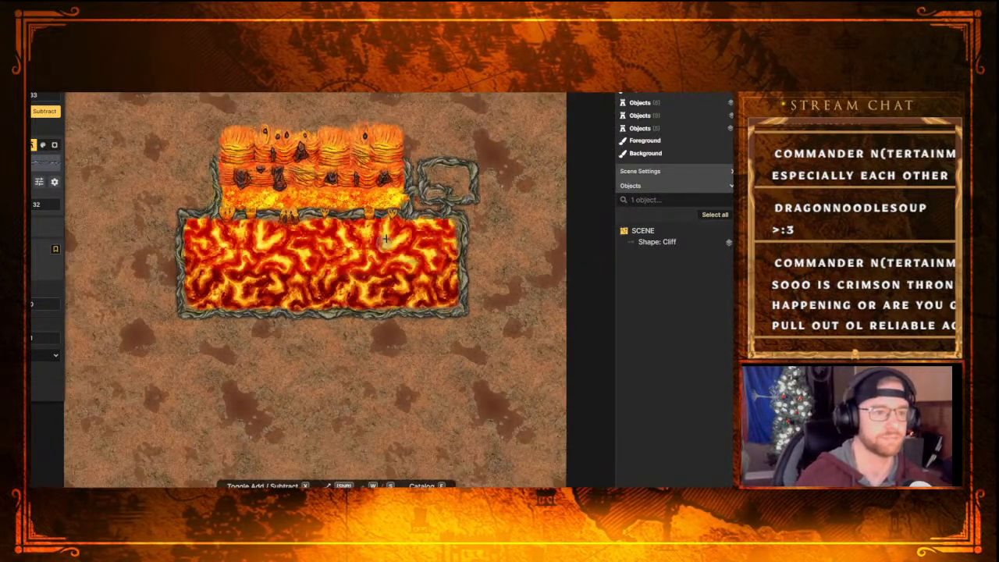
{"action": "scroll", "coordinate": [393, 302], "scroll_direction": "up", "scroll_amount": 1}
{"action": "left_click_drag", "start_coordinate": [392, 285], "coordinate": [386, 333]}
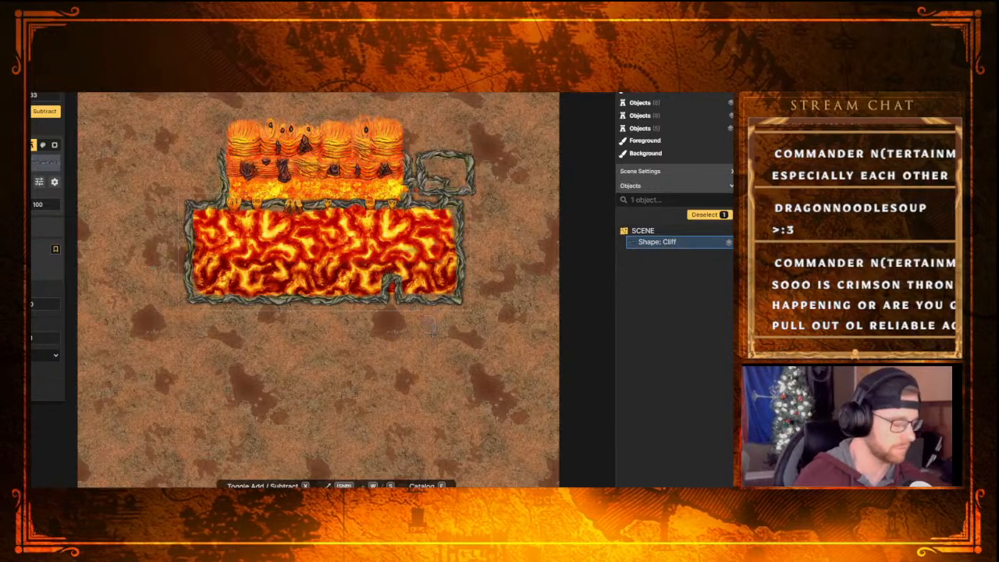
{"action": "key", "text": "ctrl+z"}
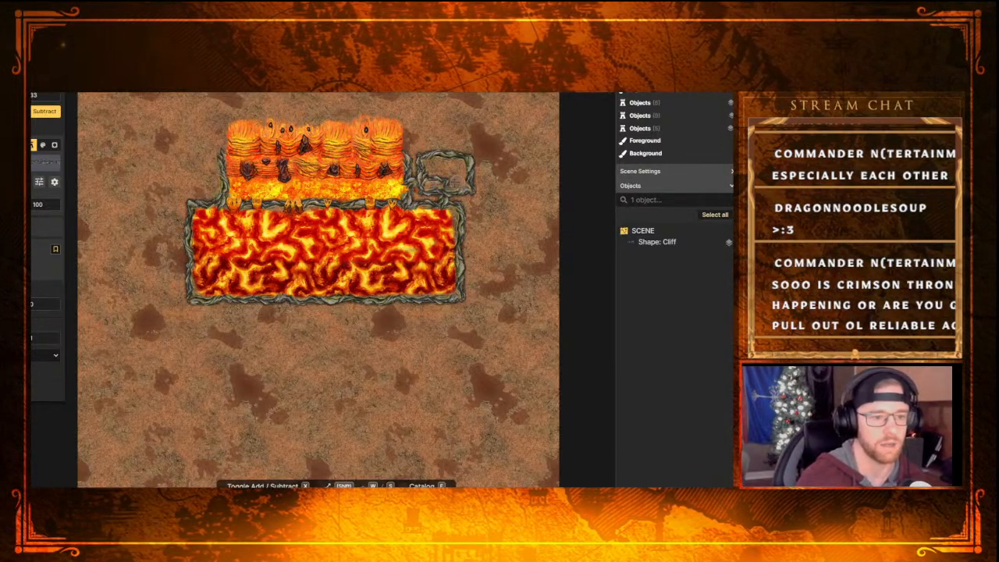
{"action": "left_click", "coordinate": [447, 256]}
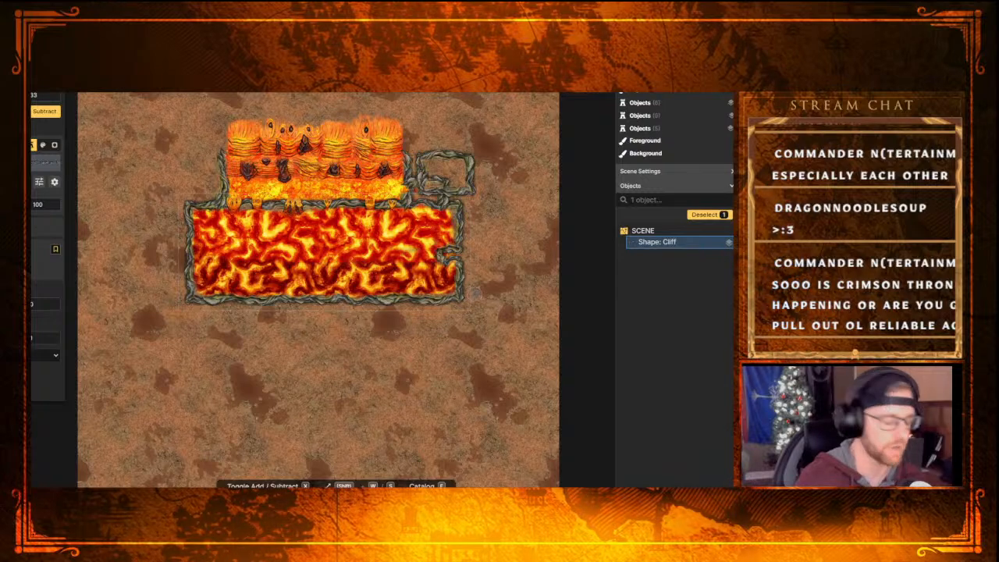
{"action": "key", "text": "ctrl+z"}
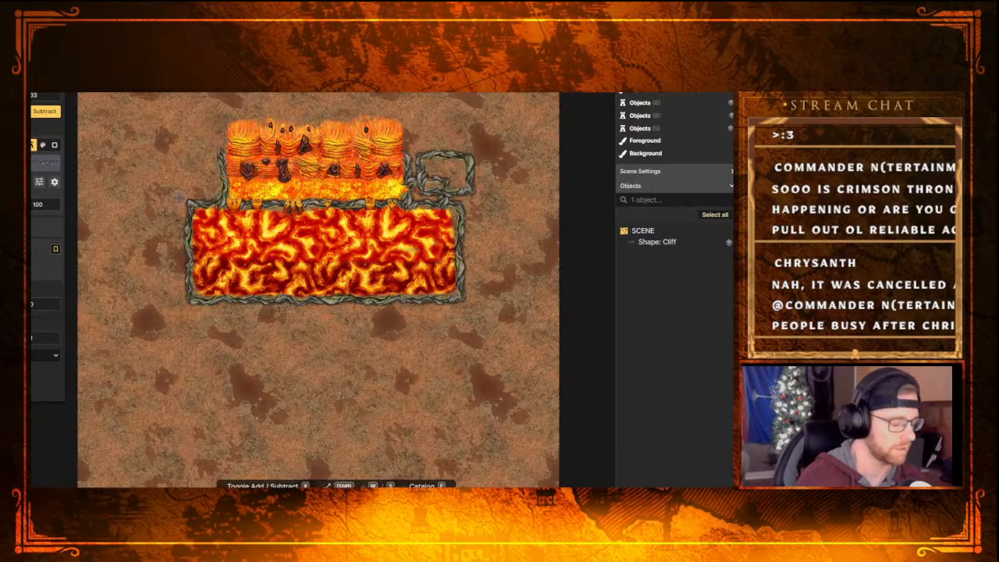
{"action": "key", "text": "ctrl+z"}
{"action": "key", "text": "ctrl+z"}
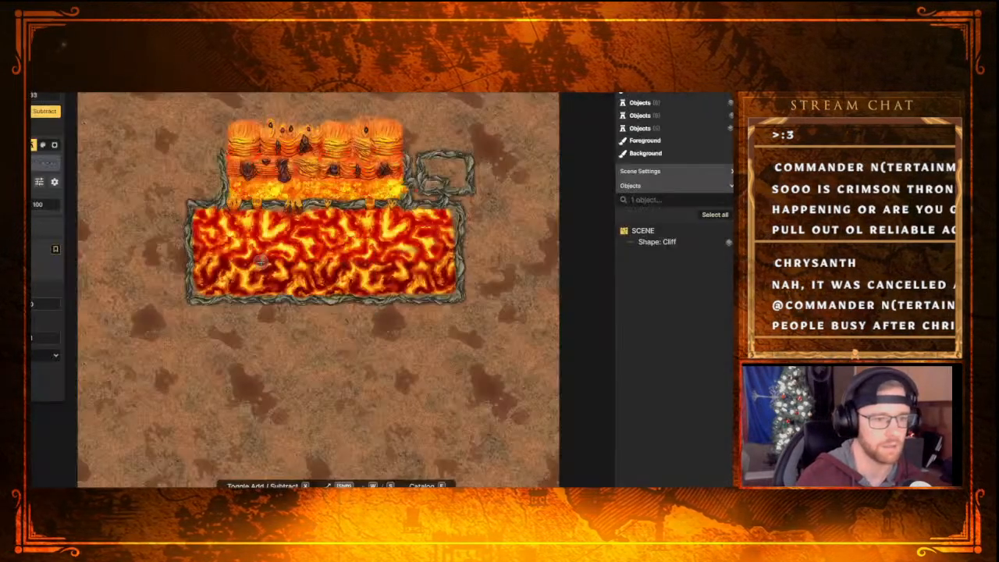
{"action": "key", "text": "ctrl+z"}
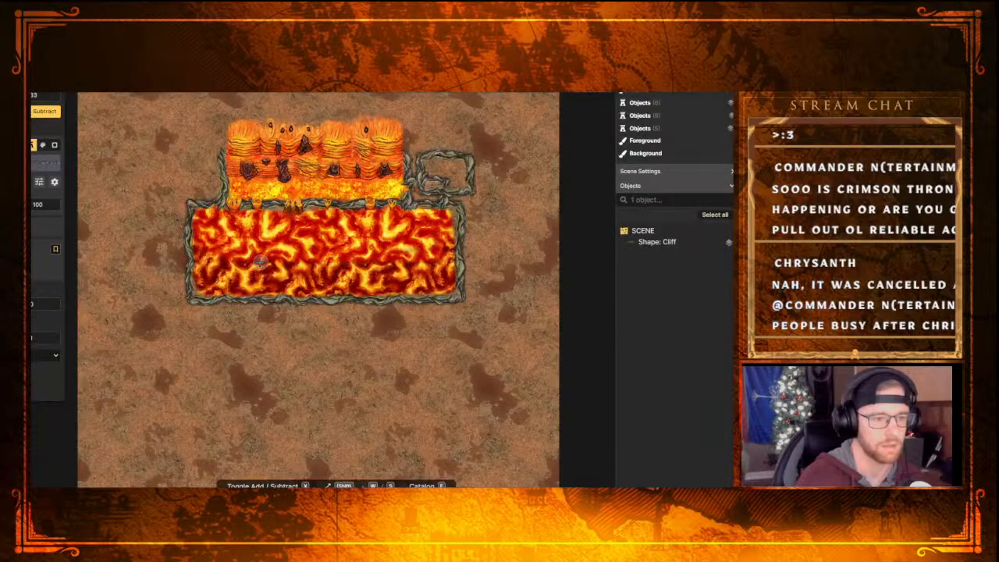
Undo the last cliff cut and restore the earlier history state with the cliff beside the lavafall joined to the pool border
{"action": "key", "text": "ctrl+z"}
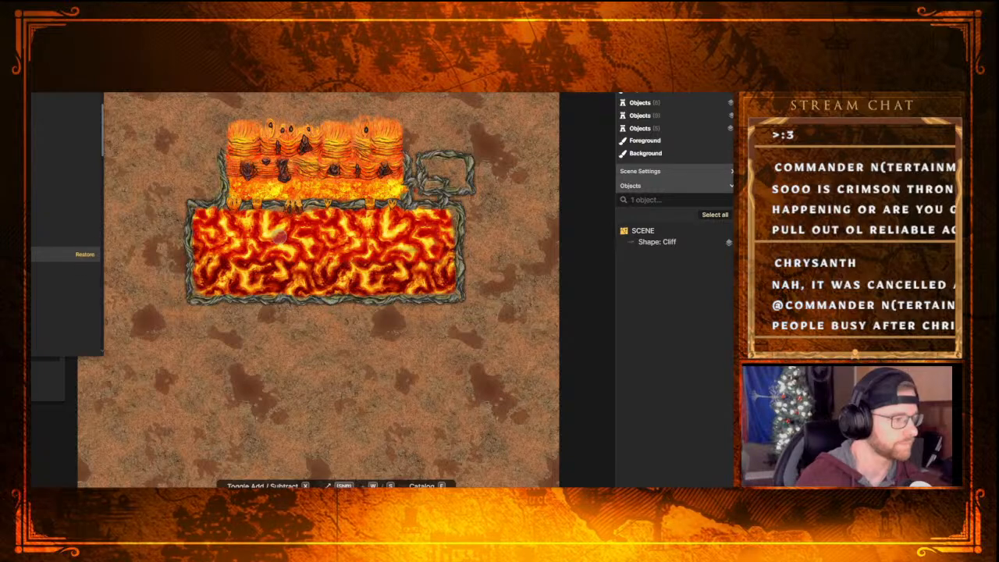
{"action": "left_click", "coordinate": [82, 268]}
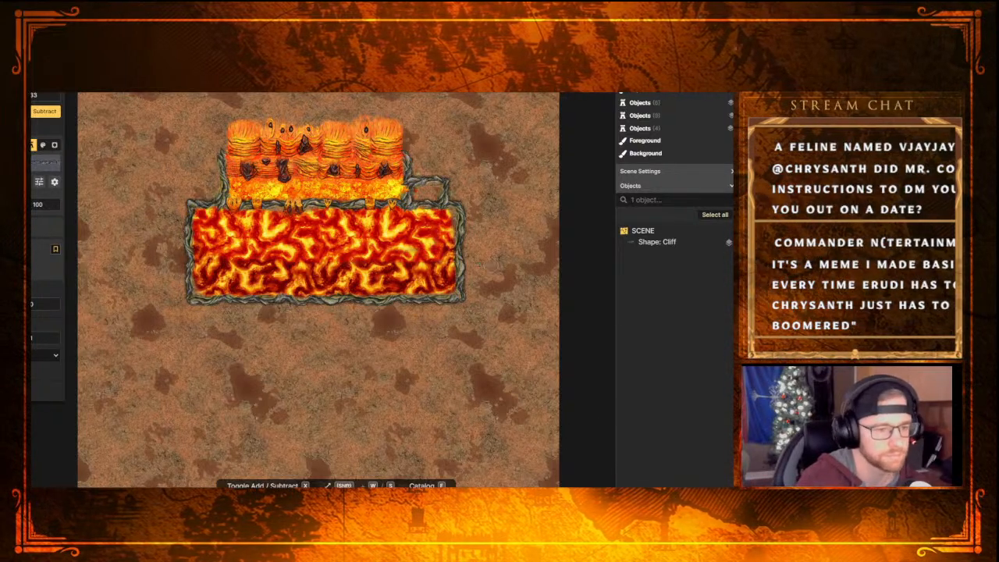
Select all 19 lavafall and cliff objects and move them up so the lavafall reaches the map's upper edge
{"action": "scroll", "coordinate": [496, 267], "scroll_direction": "up", "scroll_amount": 2}
{"action": "scroll", "coordinate": [495, 254], "scroll_direction": "down", "scroll_amount": 3}
{"action": "middle_click_drag", "start_coordinate": [490, 146], "coordinate": [479, 215]}
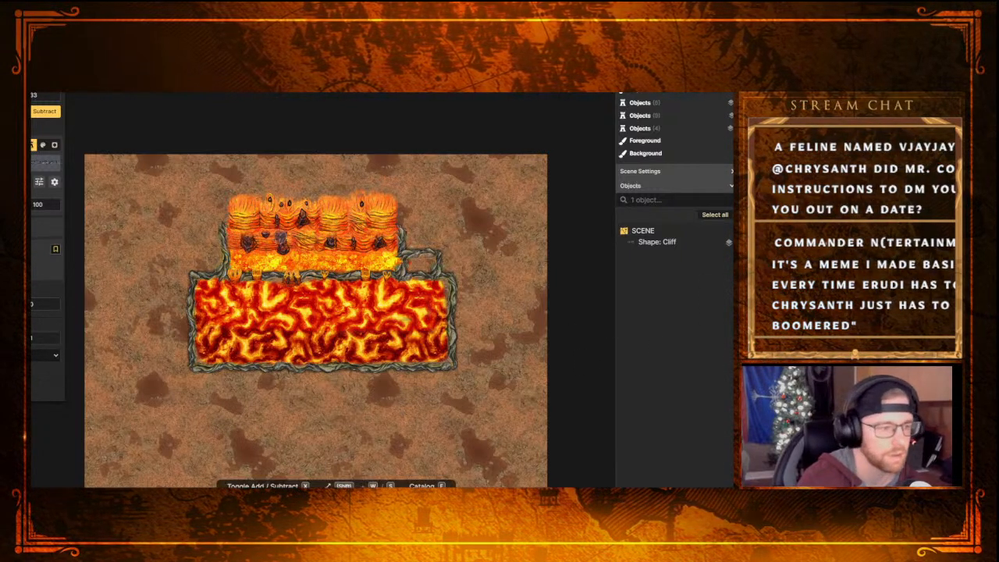
{"action": "key", "text": "Escape"}
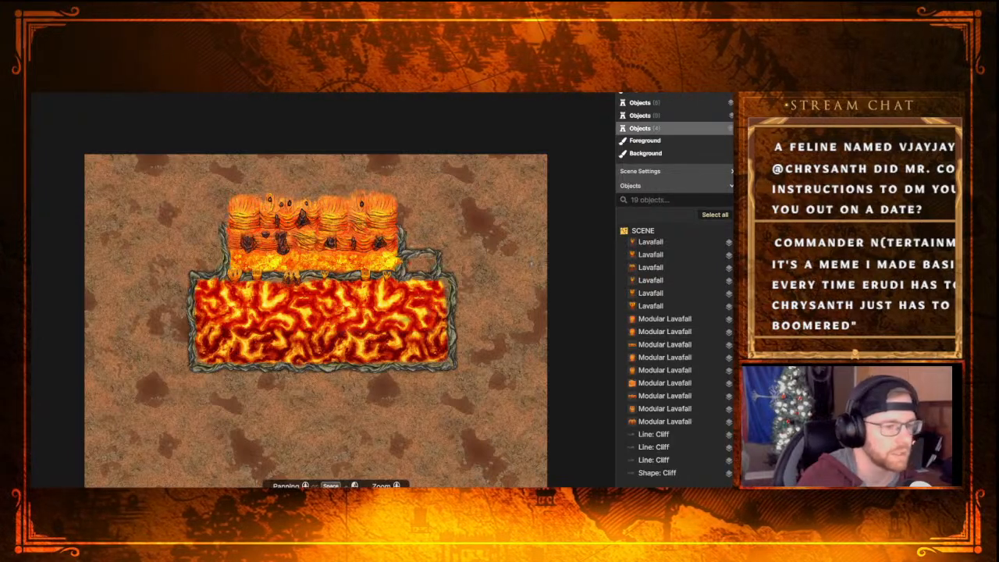
{"action": "left_click_drag", "start_coordinate": [468, 166], "coordinate": [168, 426]}
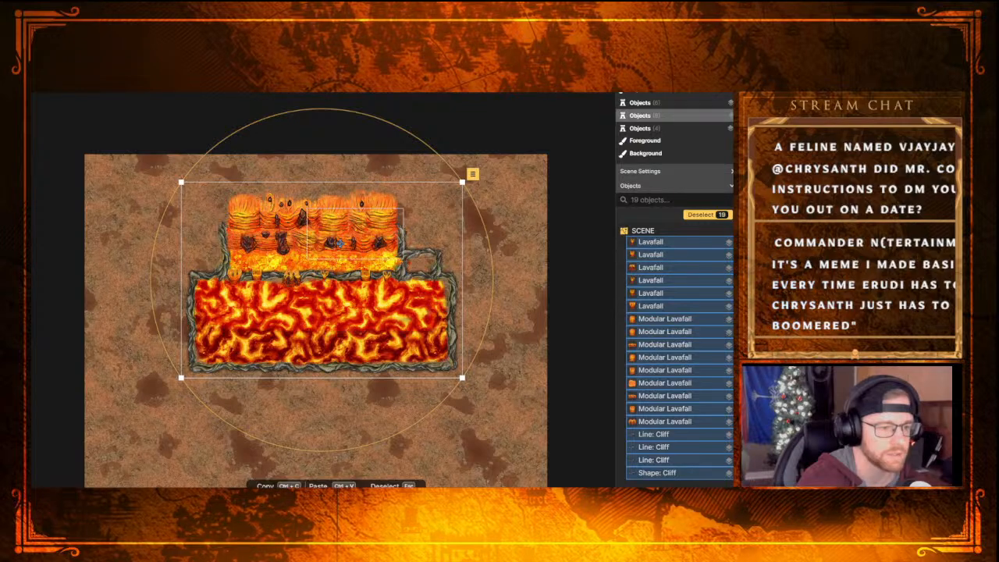
{"action": "left_click_drag", "start_coordinate": [444, 232], "coordinate": [449, 182]}
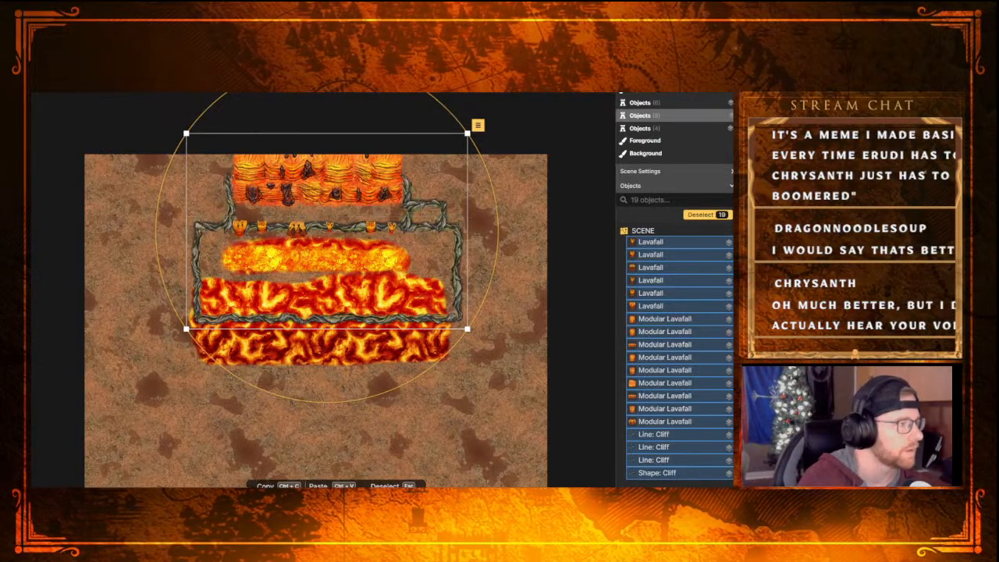
{"action": "key", "text": "Escape"}
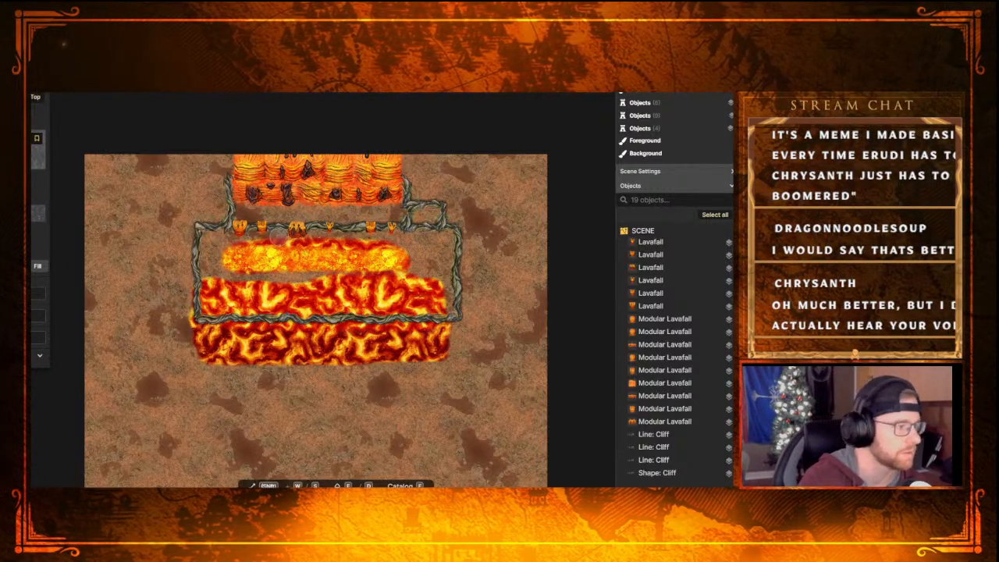
Paint grey stone with an enlarged brush over the old lava pool and the bright lava strip above it
{"action": "key", "text": "w"}
{"action": "key", "text": "w"}
{"action": "key", "text": "w"}
{"action": "key", "text": "w"}
{"action": "key", "text": "w"}
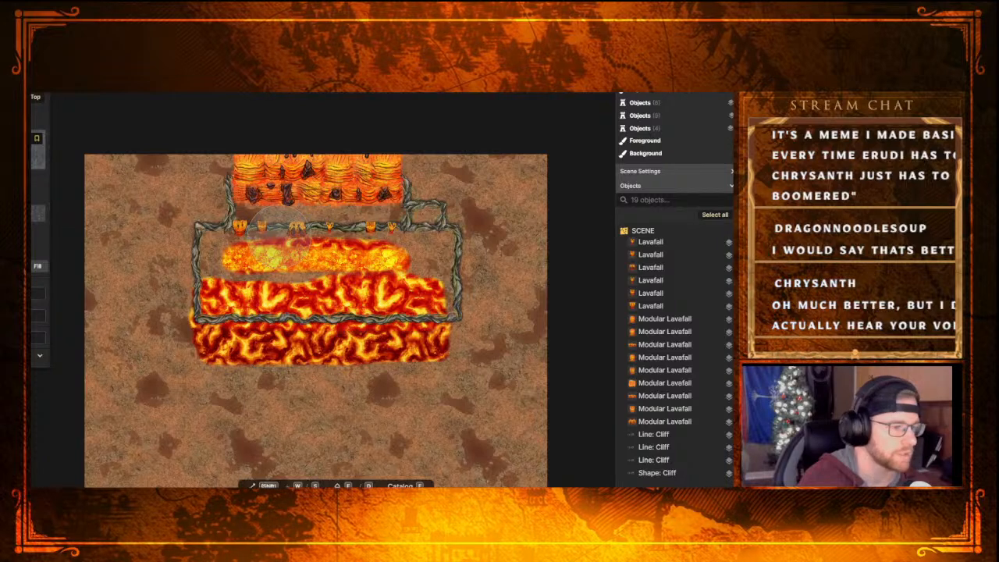
{"action": "mouse_move", "coordinate": [247, 292]}
{"action": "left_mouse_down"}
{"action": "mouse_move", "coordinate": [371, 257]}
{"action": "mouse_move", "coordinate": [335, 312]}
{"action": "mouse_move", "coordinate": [357, 356]}
{"action": "left_mouse_up"}
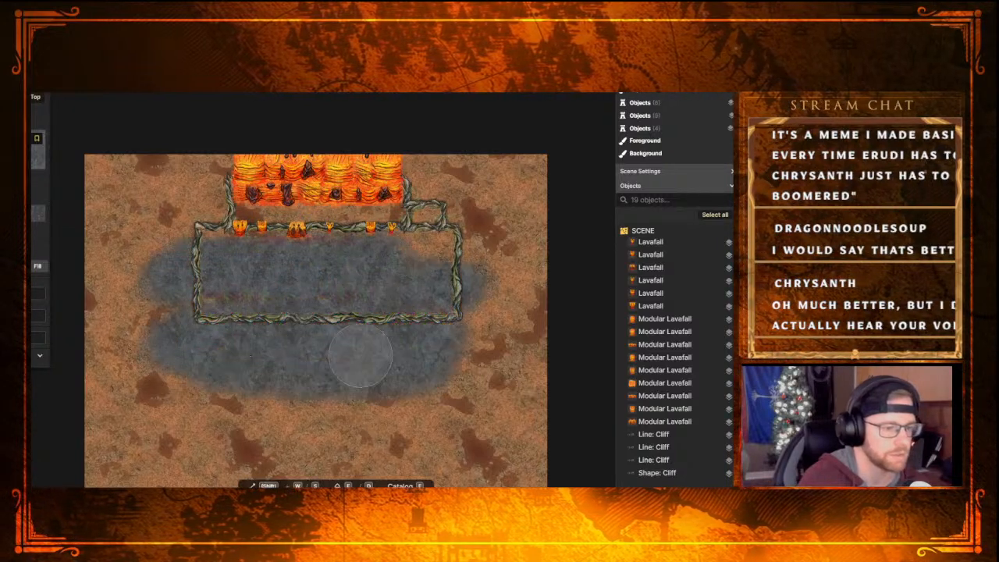
{"action": "mouse_move", "coordinate": [478, 274]}
{"action": "left_mouse_down"}
{"action": "mouse_move", "coordinate": [434, 252]}
{"action": "mouse_move", "coordinate": [140, 255]}
{"action": "left_mouse_up"}
Paint bright lava at the base of the moved lavafall with a smaller brush and fill the cliff-bordered pool with the dark-red lava texture
{"action": "key", "text": "x"}
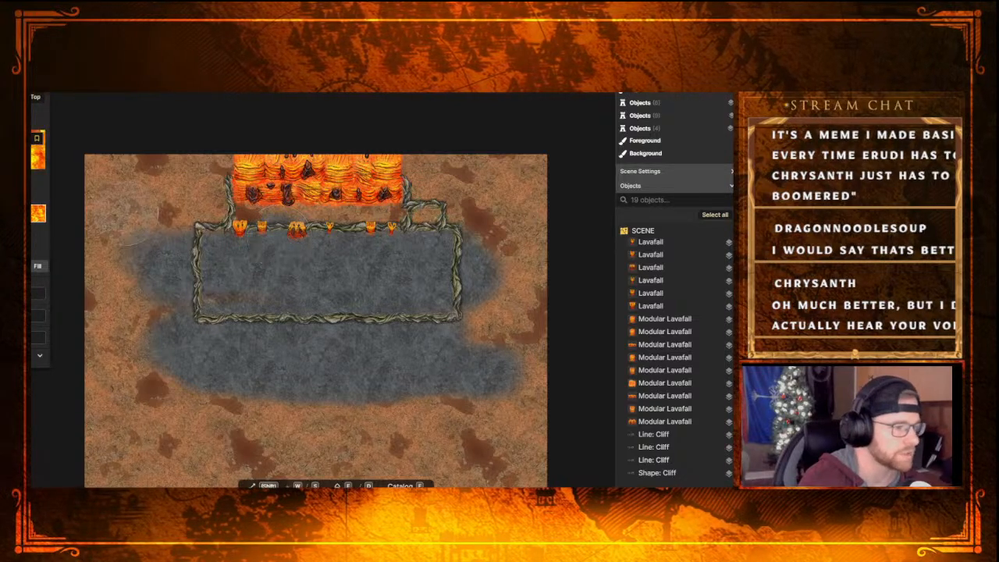
{"action": "left_click", "coordinate": [38, 213]}
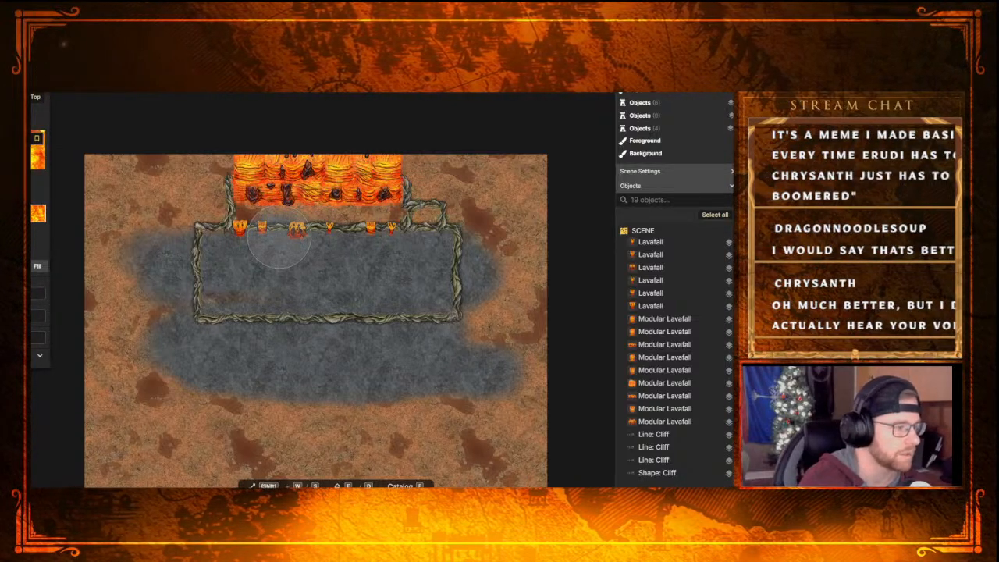
{"action": "key", "text": "s"}
{"action": "key", "text": "s"}
{"action": "key", "text": "s"}
{"action": "key", "text": "s"}
{"action": "key", "text": "s"}
{"action": "key", "text": "s"}
{"action": "key", "text": "s"}
{"action": "key", "text": "s"}
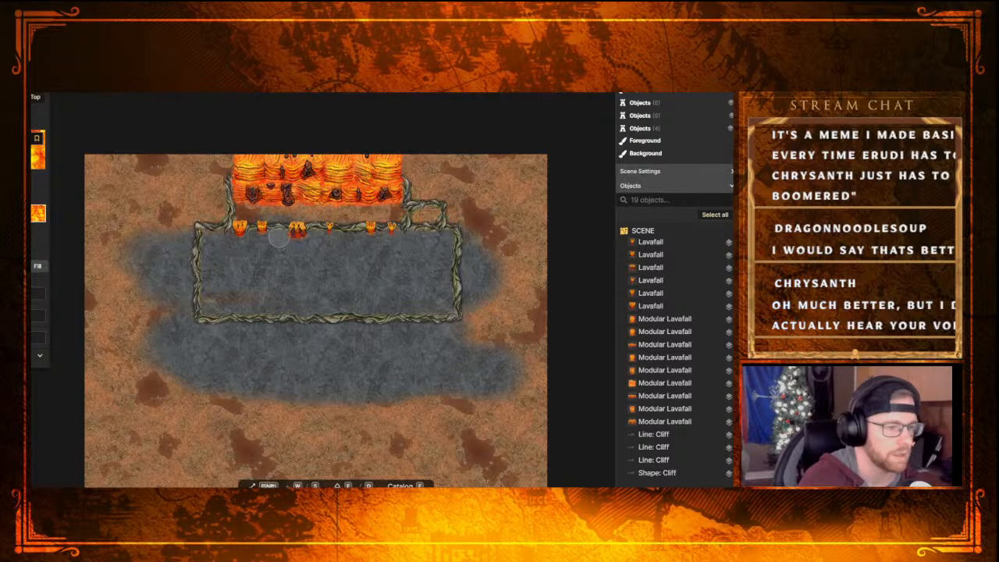
{"action": "mouse_move", "coordinate": [238, 213]}
{"action": "left_mouse_down"}
{"action": "mouse_move", "coordinate": [397, 208]}
{"action": "mouse_move", "coordinate": [238, 213]}
{"action": "mouse_move", "coordinate": [400, 219]}
{"action": "mouse_move", "coordinate": [249, 214]}
{"action": "mouse_move", "coordinate": [204, 239]}
{"action": "mouse_move", "coordinate": [447, 240]}
{"action": "mouse_move", "coordinate": [449, 309]}
{"action": "mouse_move", "coordinate": [434, 269]}
{"action": "mouse_move", "coordinate": [427, 306]}
{"action": "mouse_move", "coordinate": [220, 304]}
{"action": "mouse_move", "coordinate": [442, 308]}
{"action": "mouse_move", "coordinate": [216, 305]}
{"action": "mouse_move", "coordinate": [205, 300]}
{"action": "mouse_move", "coordinate": [208, 248]}
{"action": "mouse_move", "coordinate": [375, 251]}
{"action": "mouse_move", "coordinate": [227, 267]}
{"action": "mouse_move", "coordinate": [225, 287]}
{"action": "mouse_move", "coordinate": [406, 257]}
{"action": "mouse_move", "coordinate": [343, 252]}
{"action": "mouse_move", "coordinate": [220, 284]}
{"action": "mouse_move", "coordinate": [275, 292]}
{"action": "mouse_move", "coordinate": [421, 275]}
{"action": "mouse_move", "coordinate": [335, 290]}
{"action": "mouse_move", "coordinate": [289, 271]}
{"action": "mouse_move", "coordinate": [406, 260]}
{"action": "mouse_move", "coordinate": [382, 264]}
{"action": "mouse_move", "coordinate": [369, 247]}
{"action": "mouse_move", "coordinate": [378, 261]}
{"action": "mouse_move", "coordinate": [347, 283]}
{"action": "mouse_move", "coordinate": [253, 284]}
{"action": "mouse_move", "coordinate": [273, 298]}
{"action": "left_mouse_up"}
{"action": "left_click", "coordinate": [37, 213]}
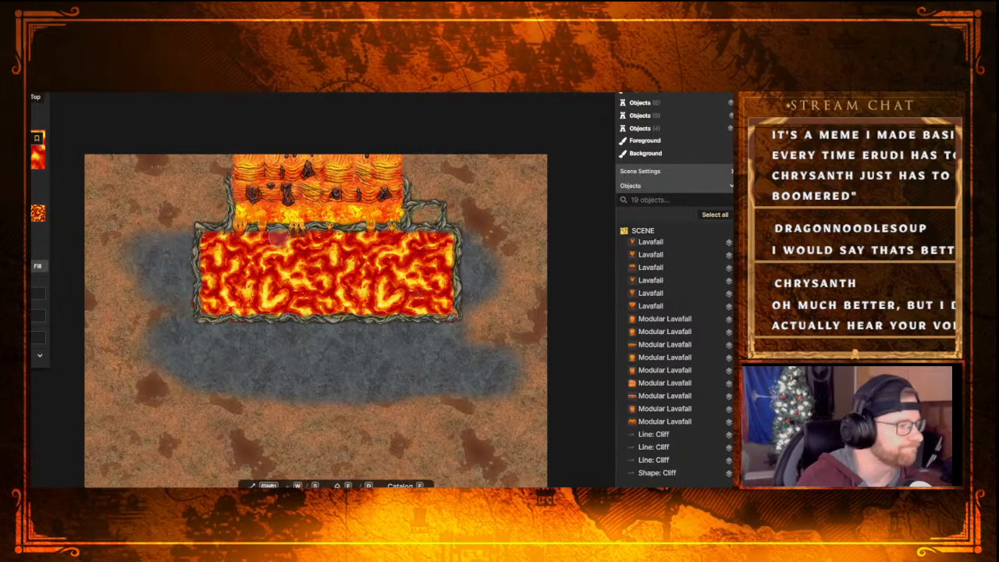
{"action": "key", "text": "m"}
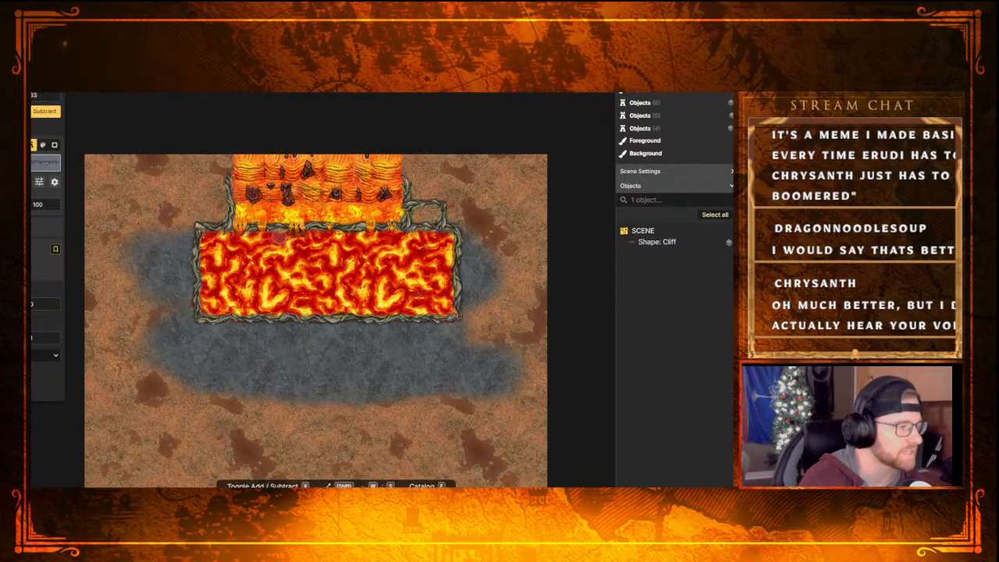
{"action": "left_click", "coordinate": [47, 163]}
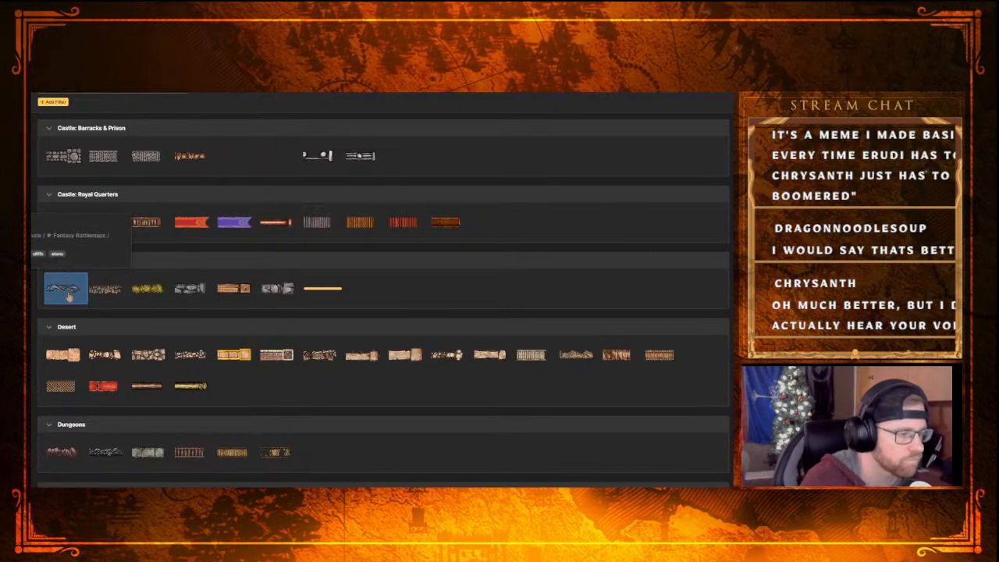
{"action": "left_click", "coordinate": [109, 293]}
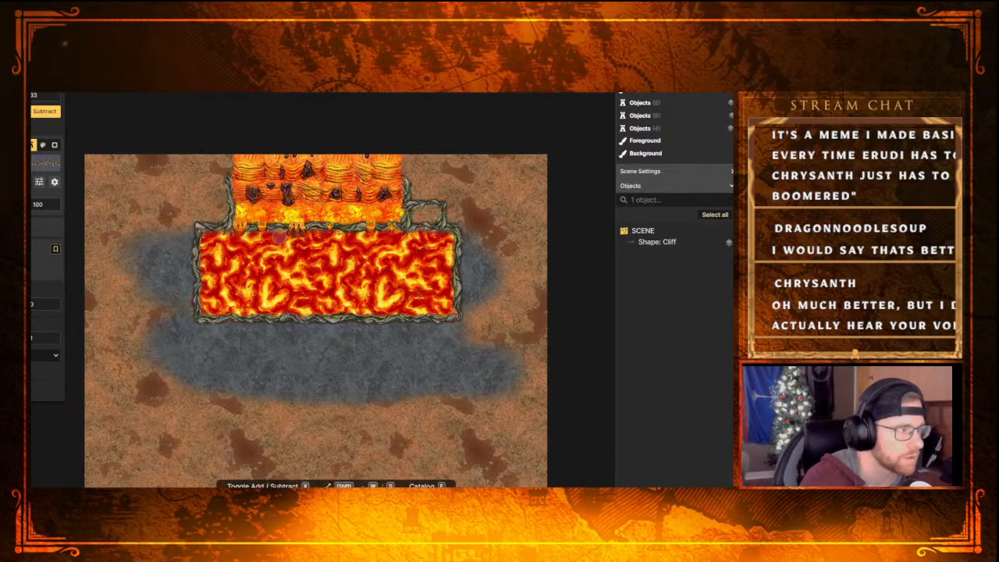
Delete the cliff shape bordering the lava pool
{"action": "left_click", "coordinate": [37, 167]}
{"action": "left_click", "coordinate": [198, 279]}
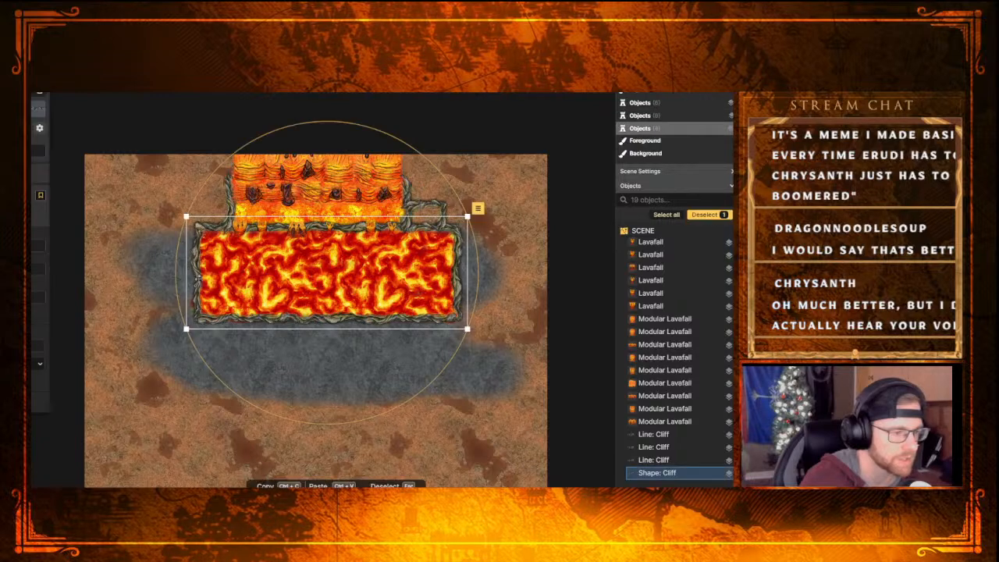
{"action": "key", "text": "Delete"}
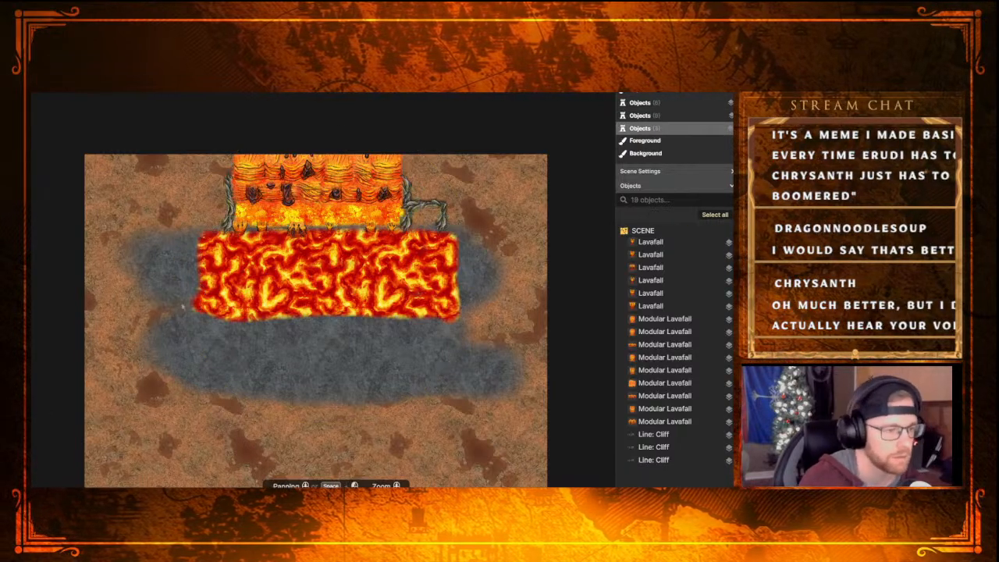
Draw a four-cornered path shape around the lava pool, using the blockier rock texture next to the current Cliff as its edge
{"action": "left_click", "coordinate": [32, 166]}
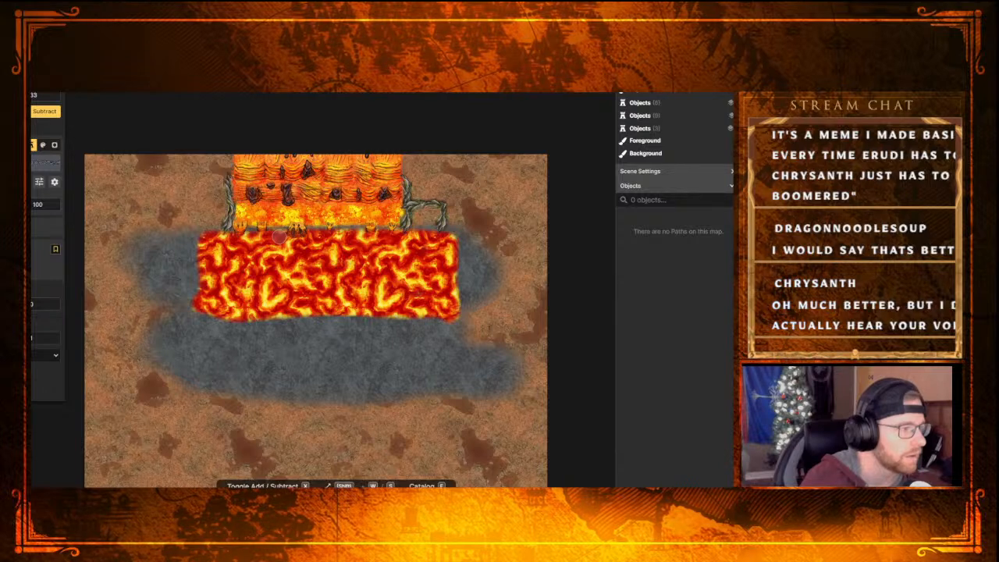
{"action": "key", "text": "f"}
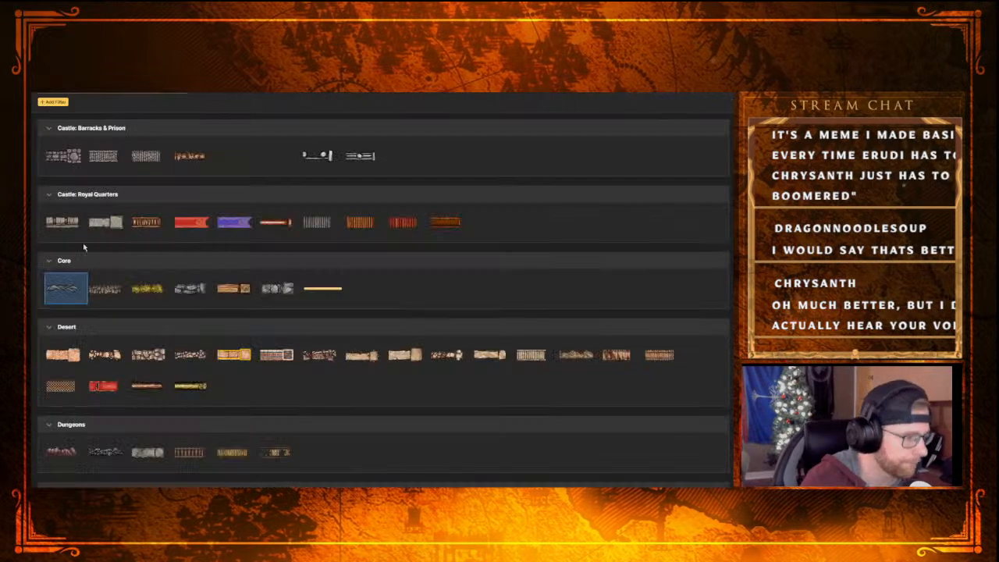
{"action": "left_click", "coordinate": [98, 288]}
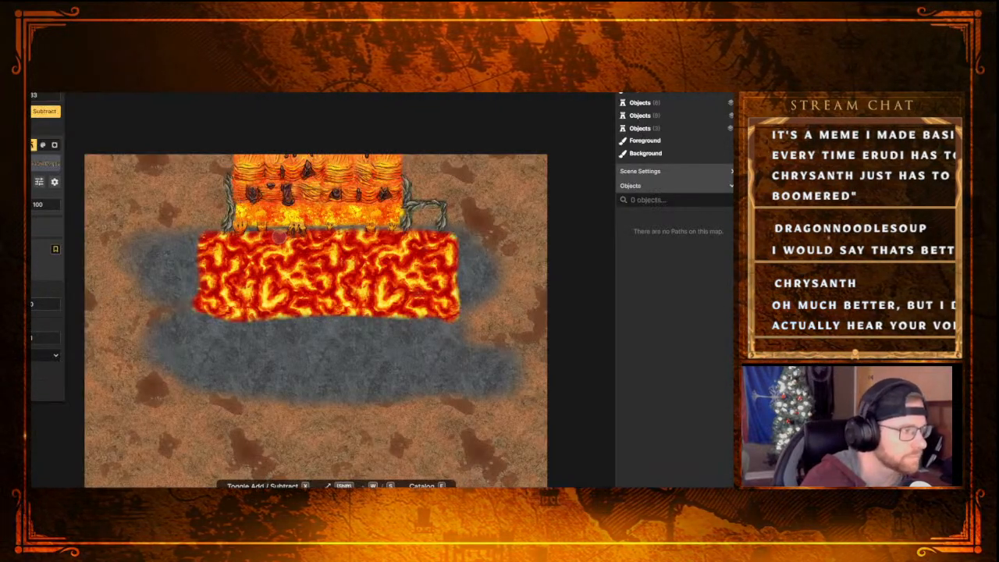
{"action": "left_click", "coordinate": [39, 66]}
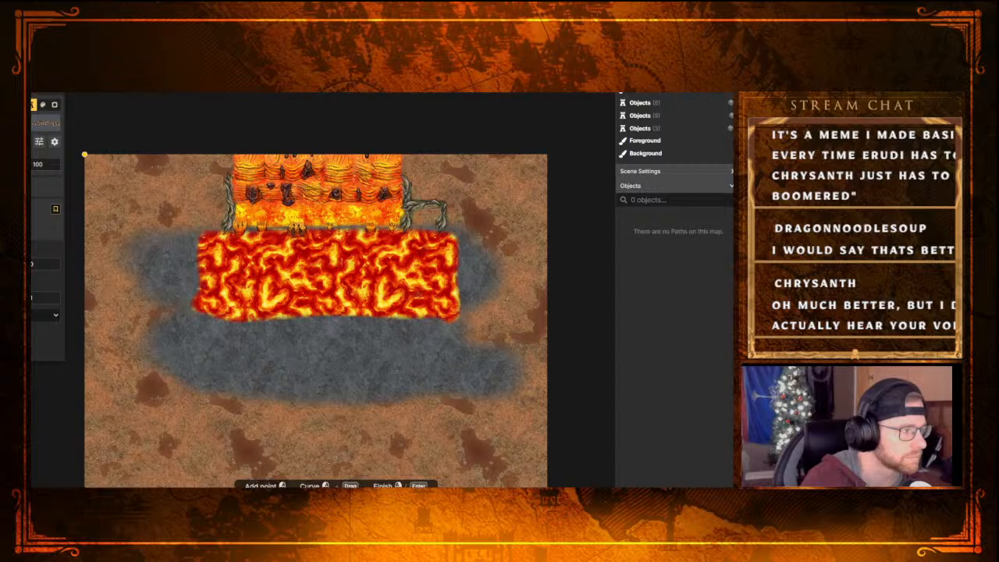
{"action": "left_click", "coordinate": [197, 231]}
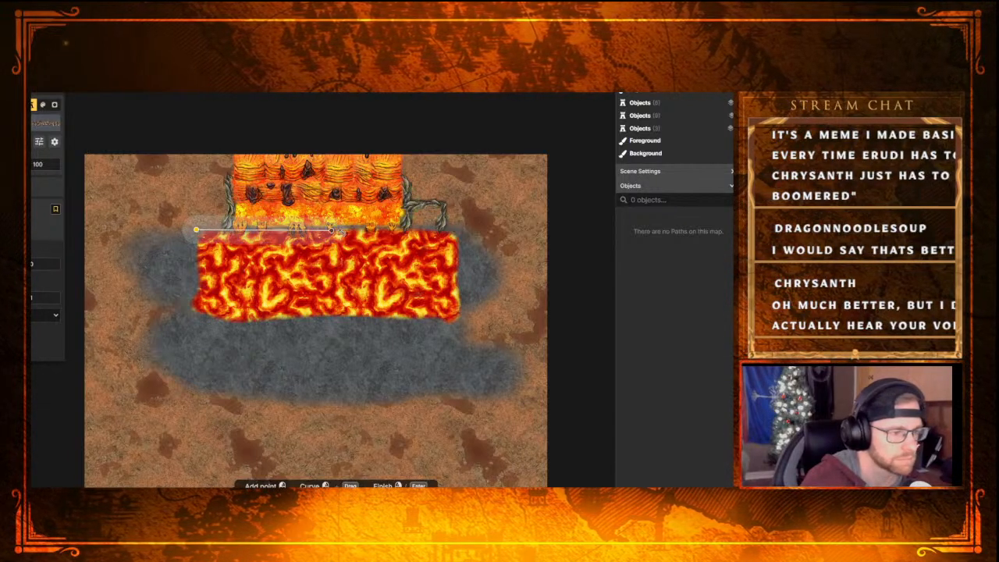
{"action": "left_click", "coordinate": [456, 232]}
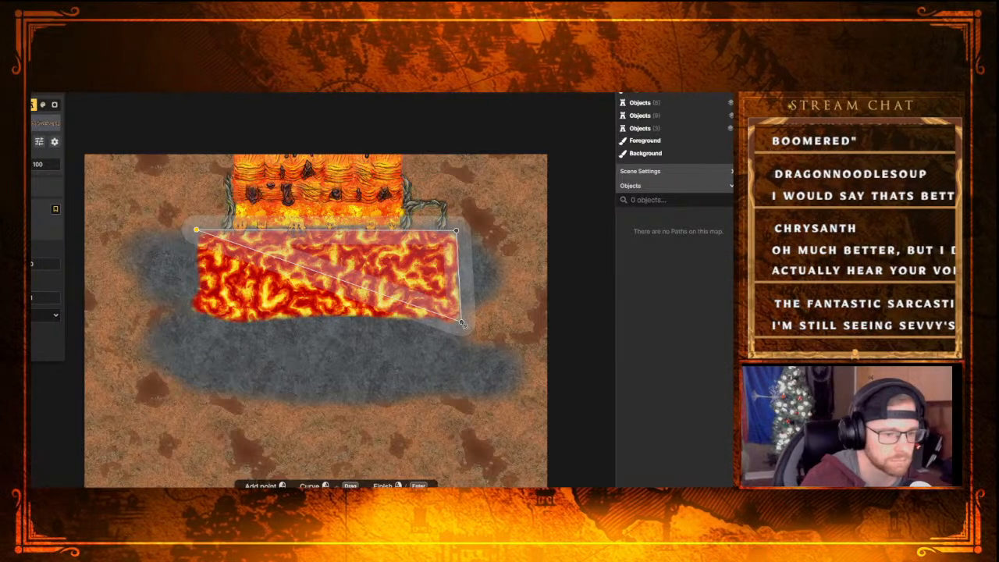
{"action": "left_click", "coordinate": [461, 322]}
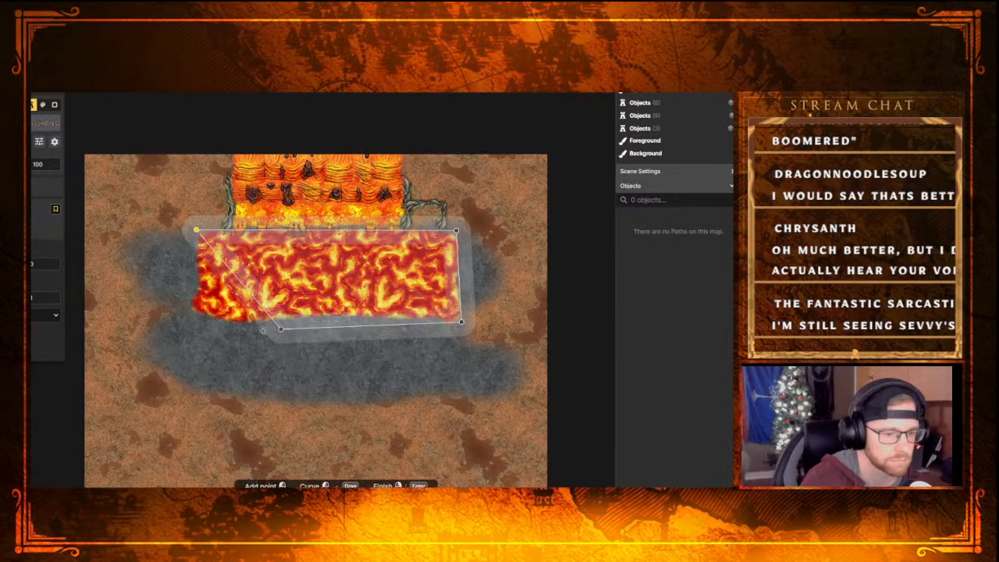
{"action": "left_click", "coordinate": [195, 322]}
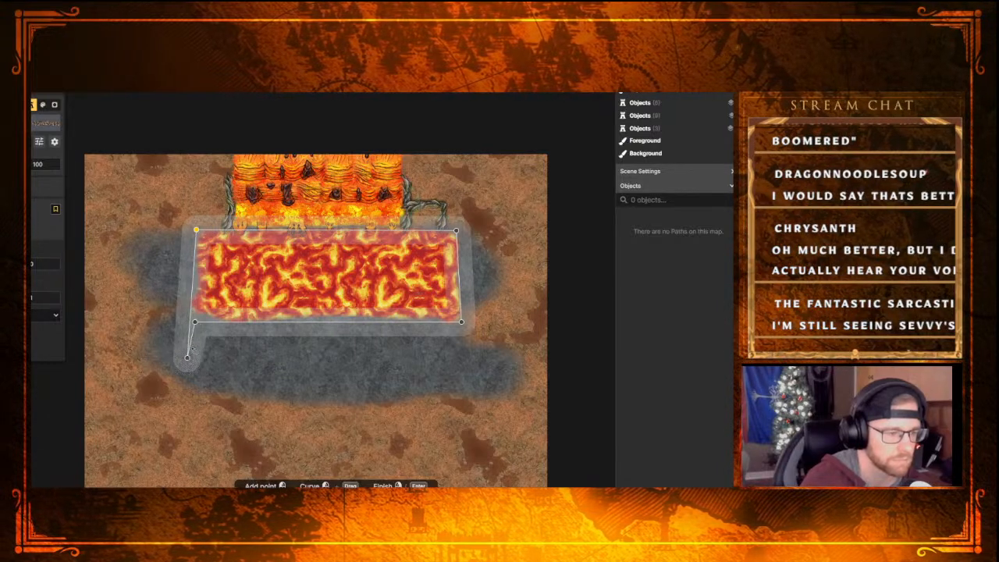
{"action": "right_click", "coordinate": [189, 359]}
{"action": "left_click", "coordinate": [320, 338]}
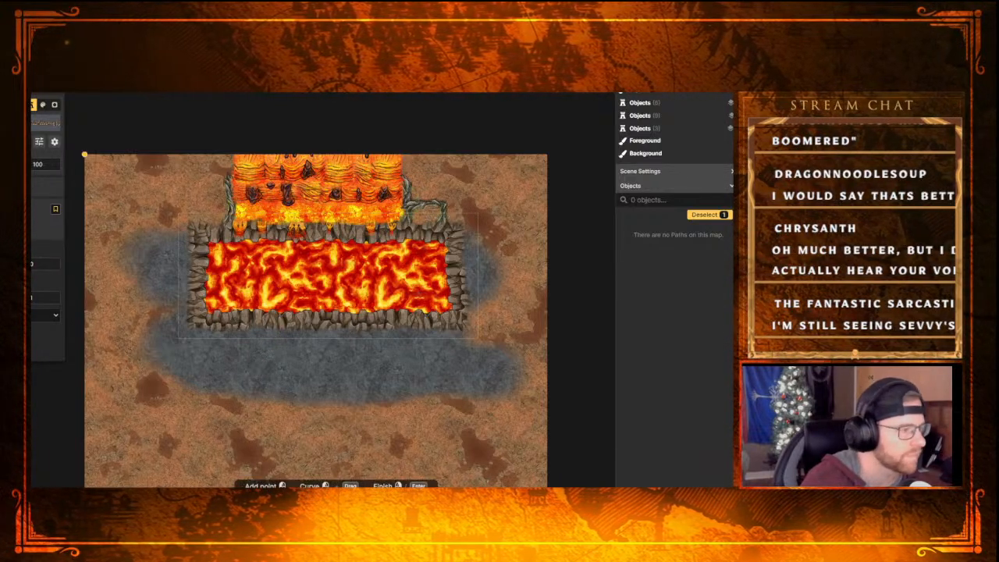
Set the new cliff border's edge size to 40 and nudge the border slightly upward to fit the lava pool
{"action": "left_click", "coordinate": [33, 227]}
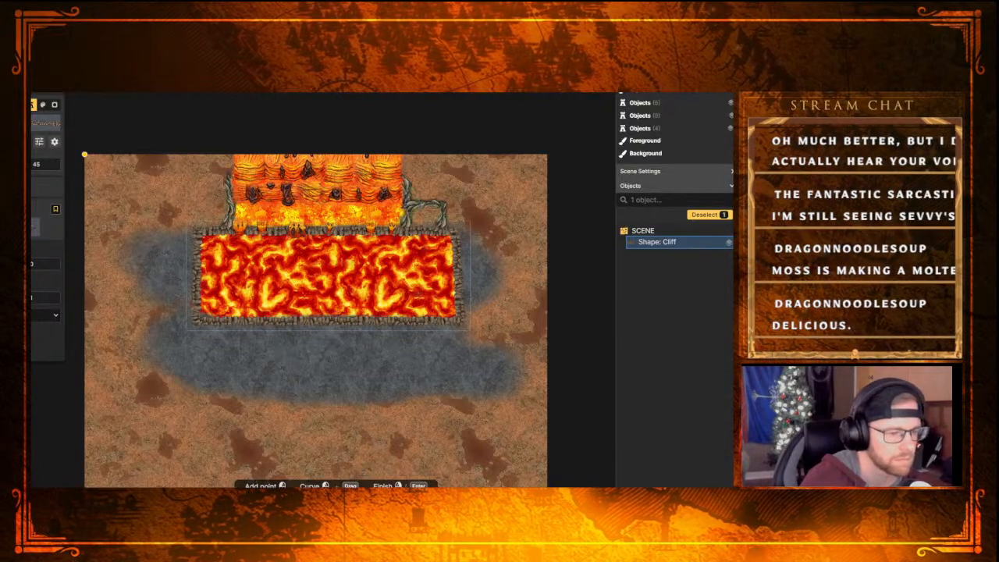
{"action": "key", "text": "bracketleft"}
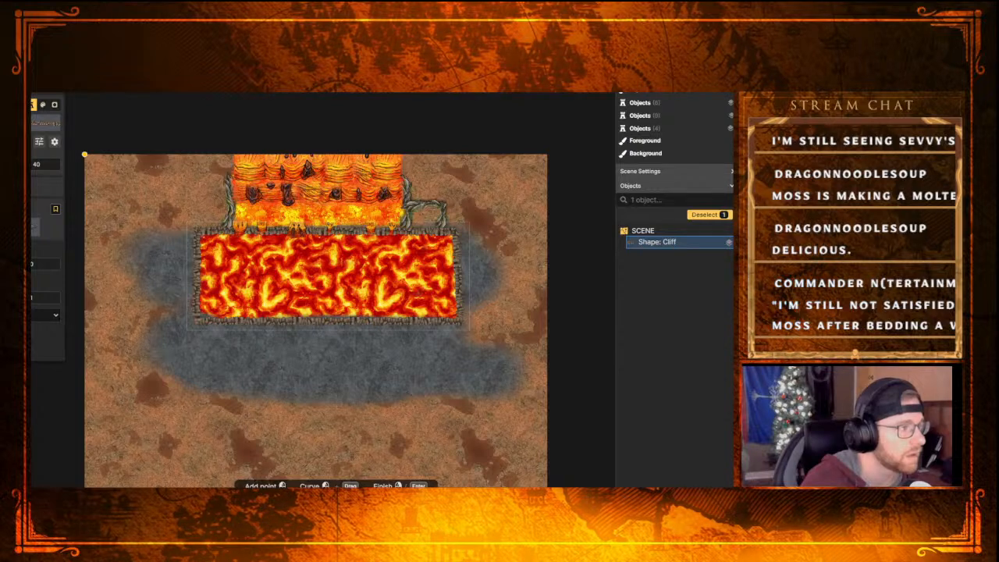
{"action": "key", "text": "v"}
{"action": "left_click_drag", "start_coordinate": [387, 323], "coordinate": [387, 320]}
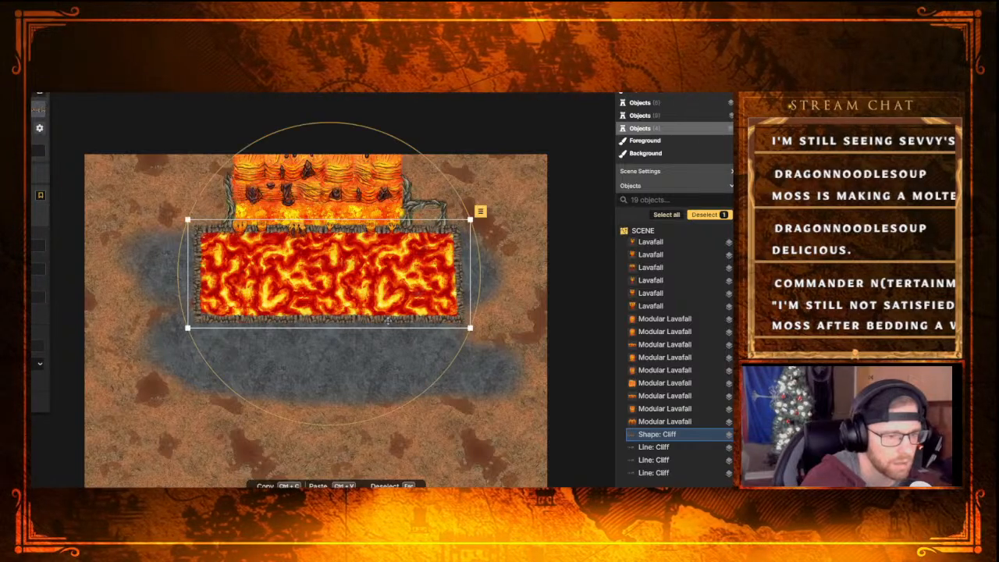
{"action": "key", "text": "Escape"}
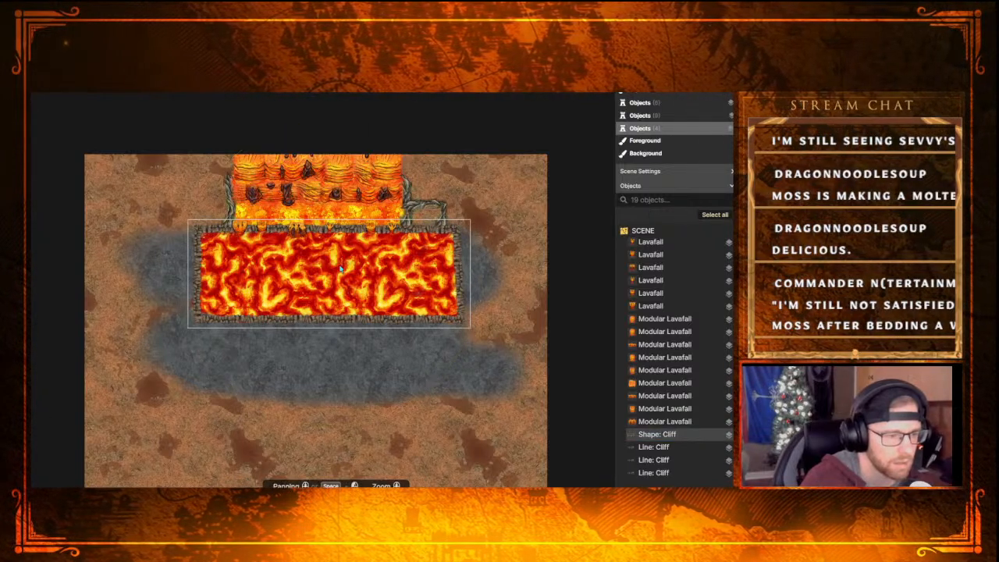
{"action": "left_click", "coordinate": [281, 236]}
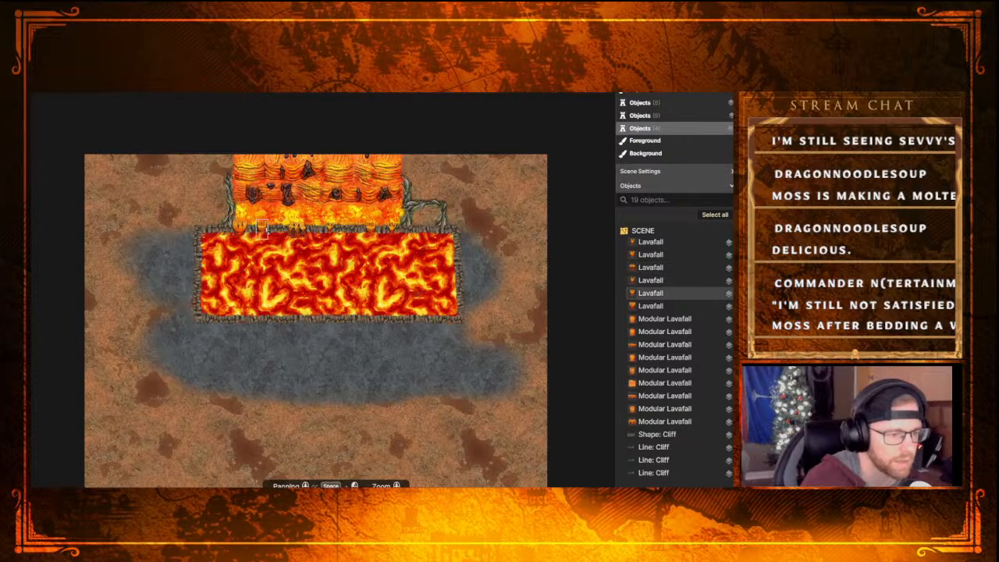
{"action": "left_click", "coordinate": [261, 229]}
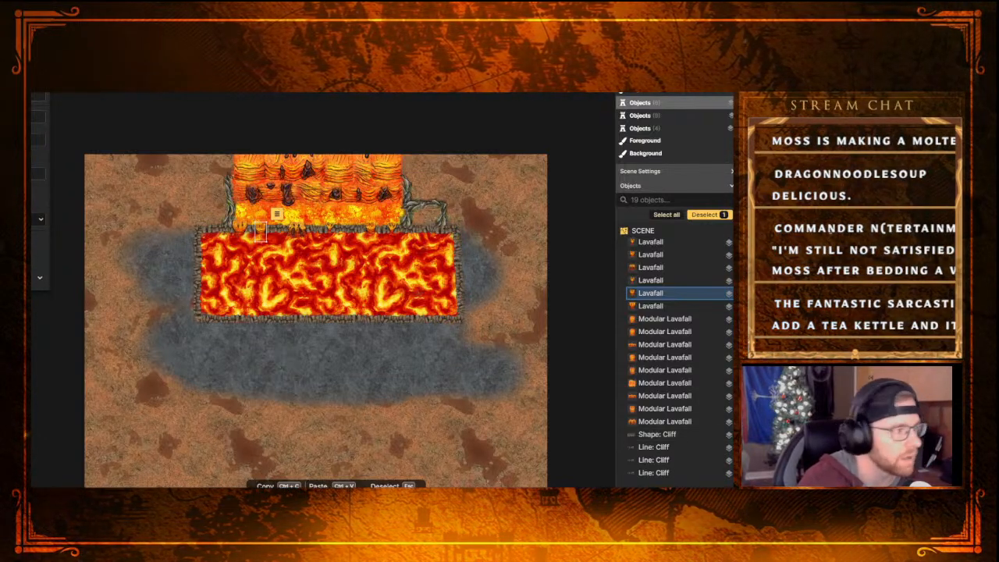
{"action": "key", "text": "Escape"}
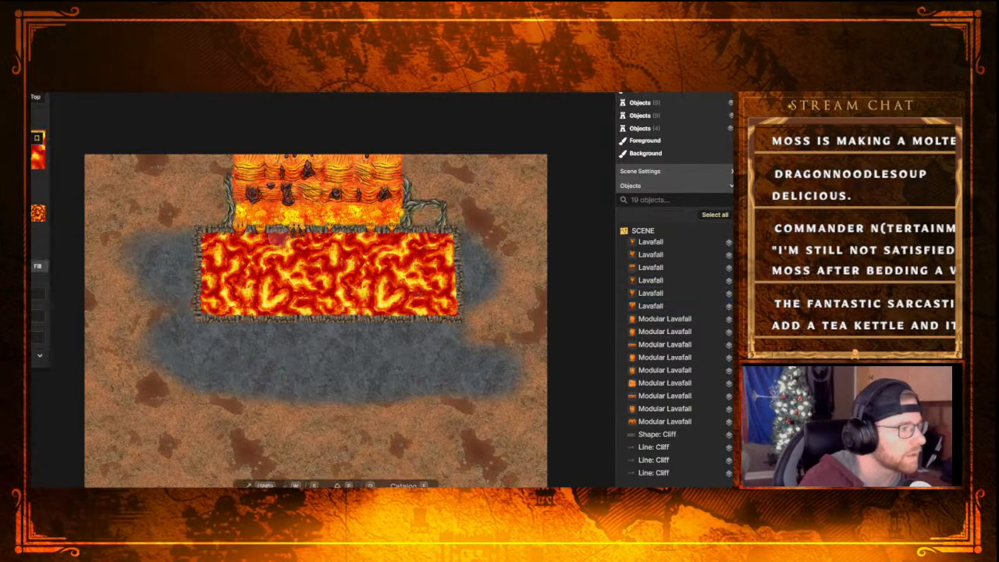
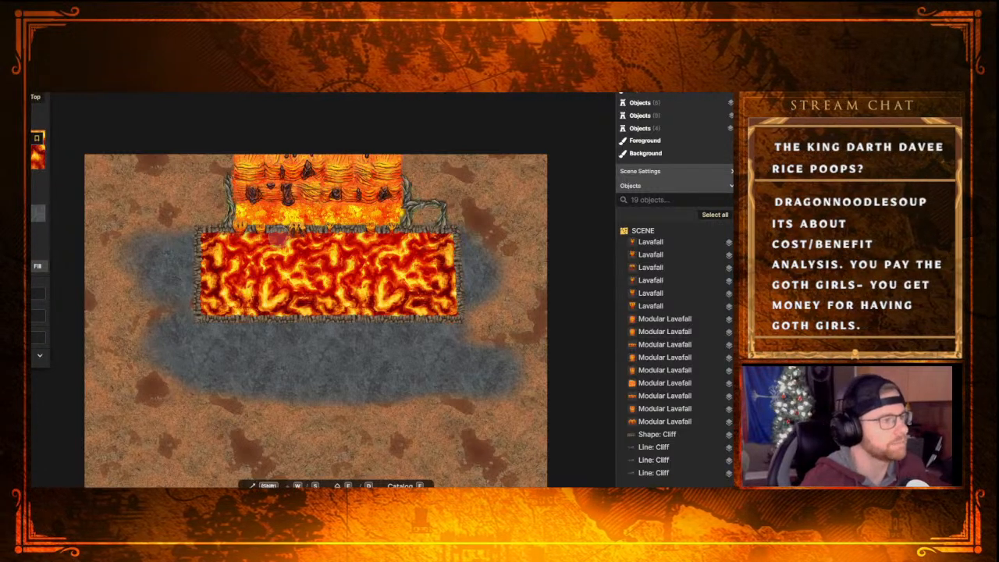
Delete the three Cliff lines beside the lavafall, keeping the cliff border around the lava pool
{"action": "left_click", "coordinate": [653, 446]}
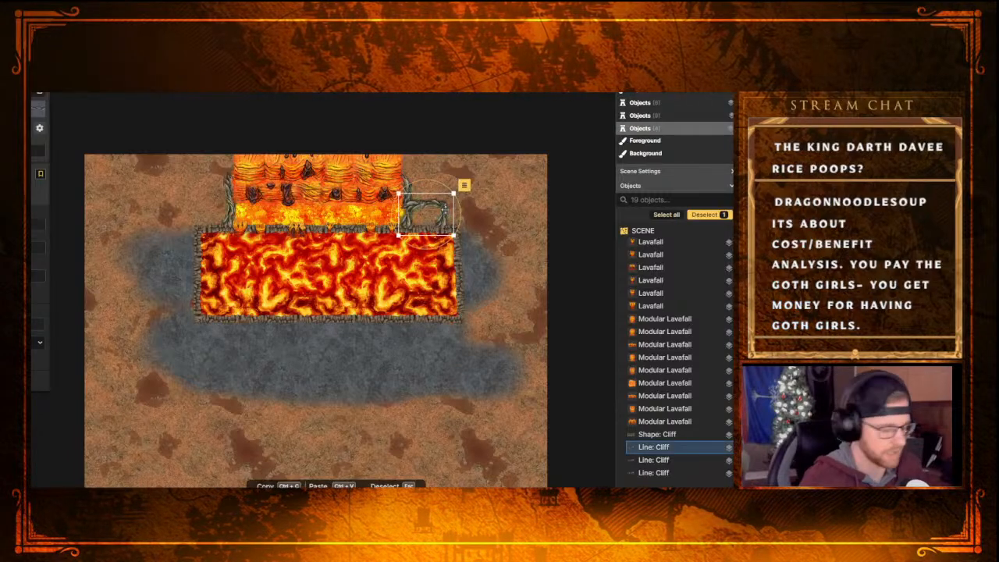
{"action": "key", "text": "Delete"}
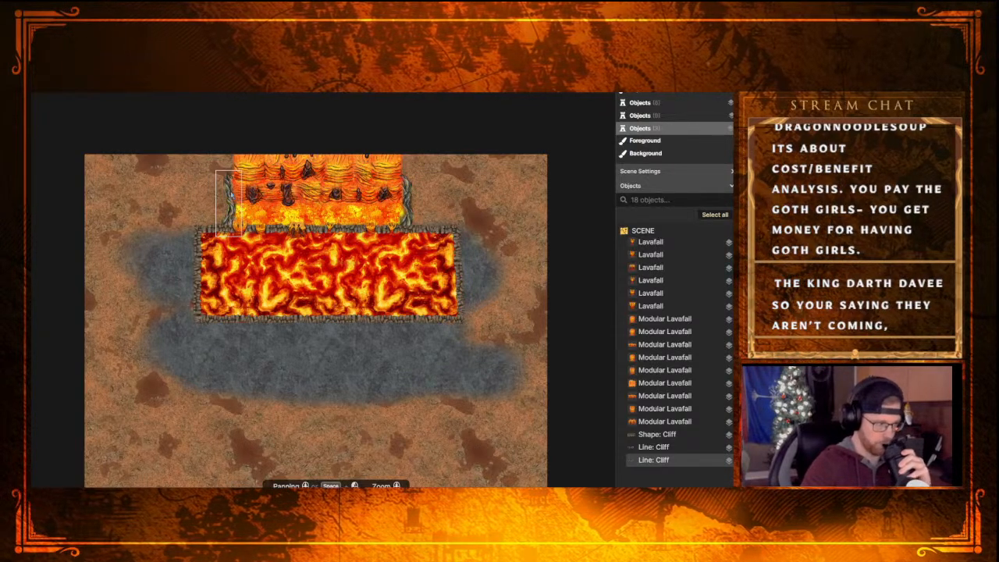
{"action": "left_click", "coordinate": [229, 192]}
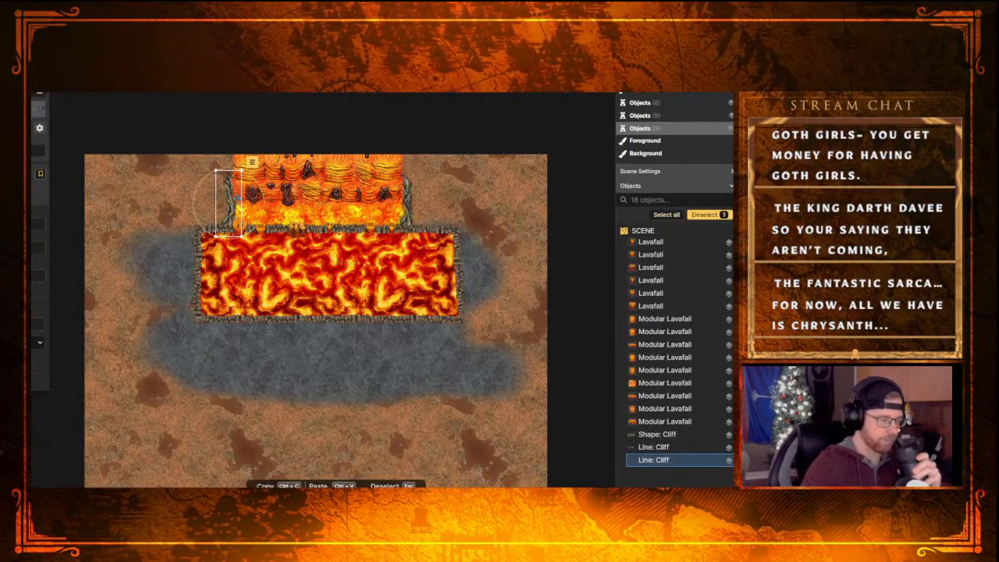
{"action": "key", "text": "Delete"}
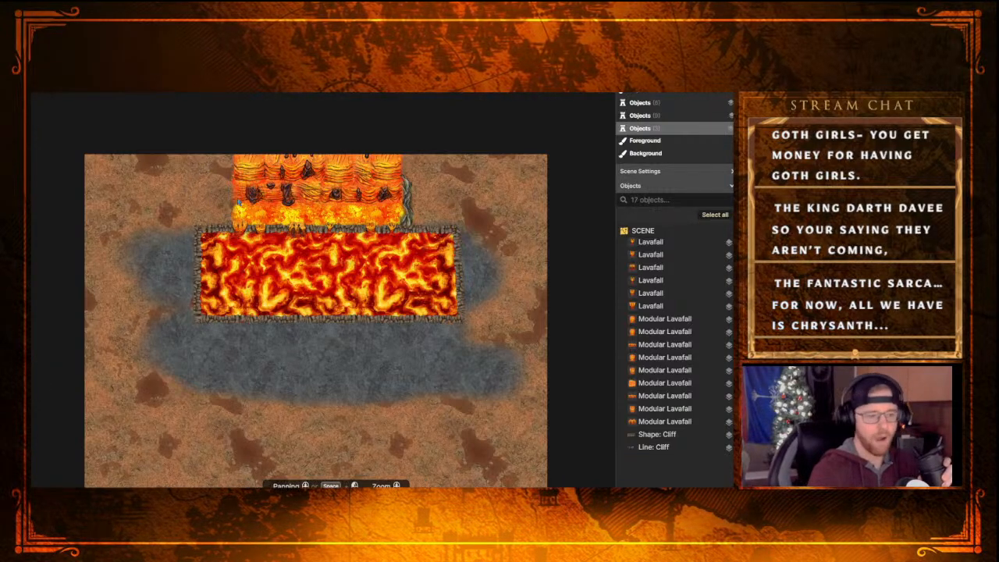
{"action": "left_click", "coordinate": [412, 207]}
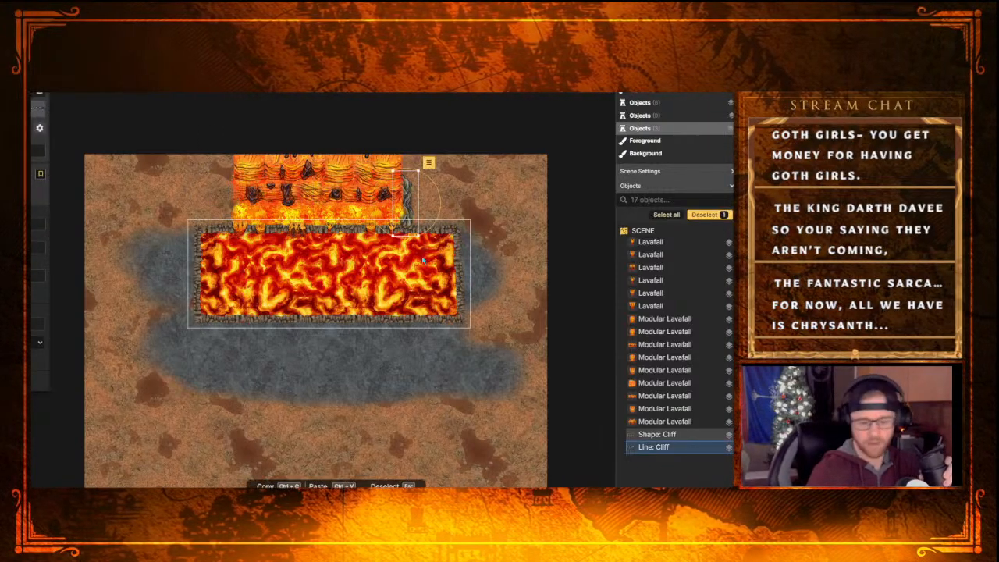
{"action": "key", "text": "Delete"}
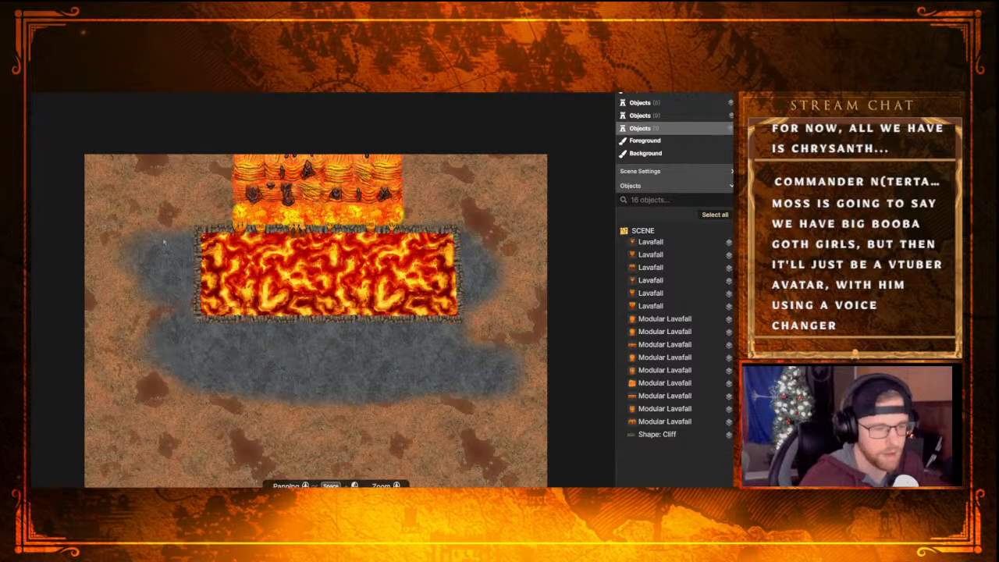
{"action": "left_click", "coordinate": [396, 210]}
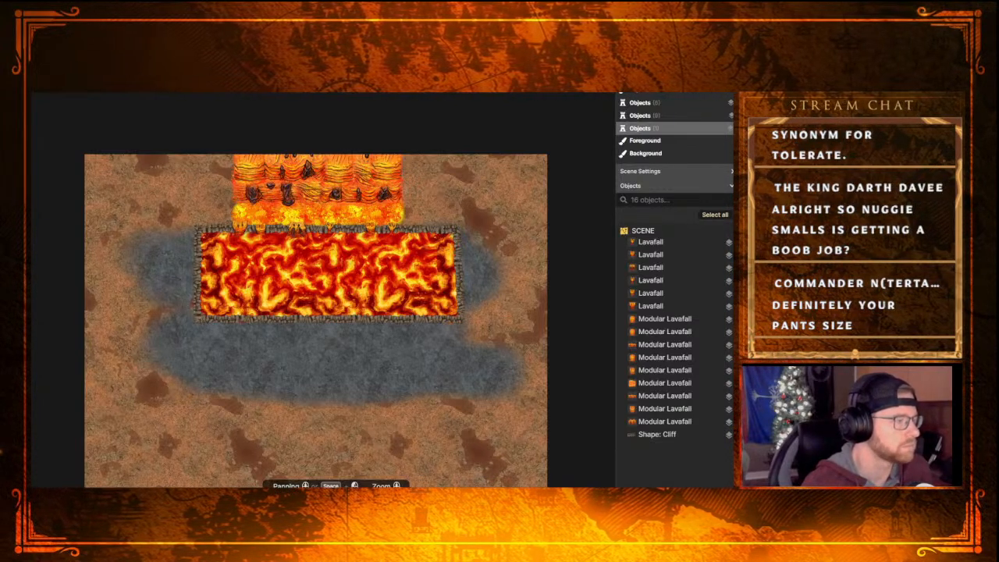
Draw a straight Cliff path down the lavafall's left side to the pool border and set its size to 40
{"action": "key", "text": "p"}
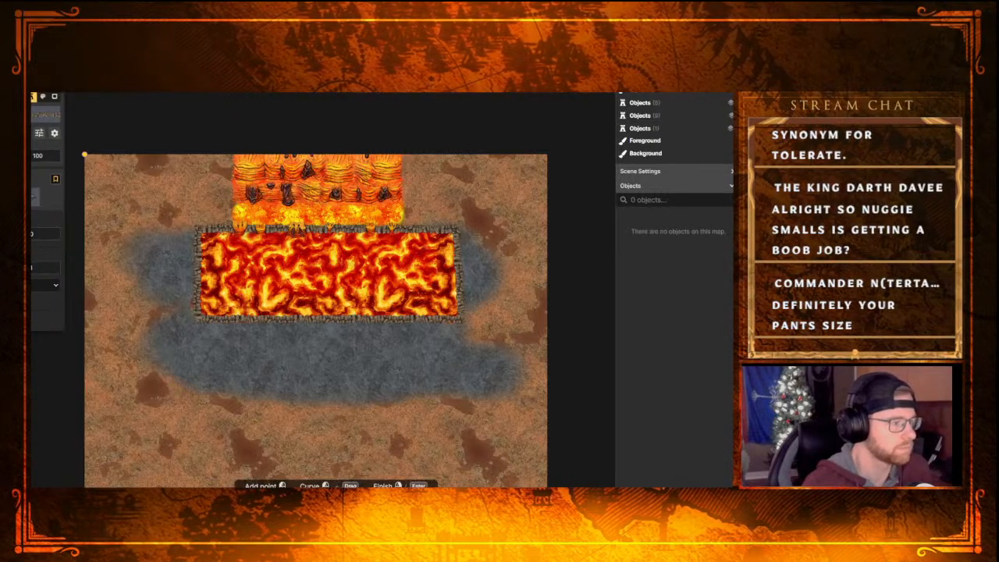
{"action": "left_click", "coordinate": [231, 156]}
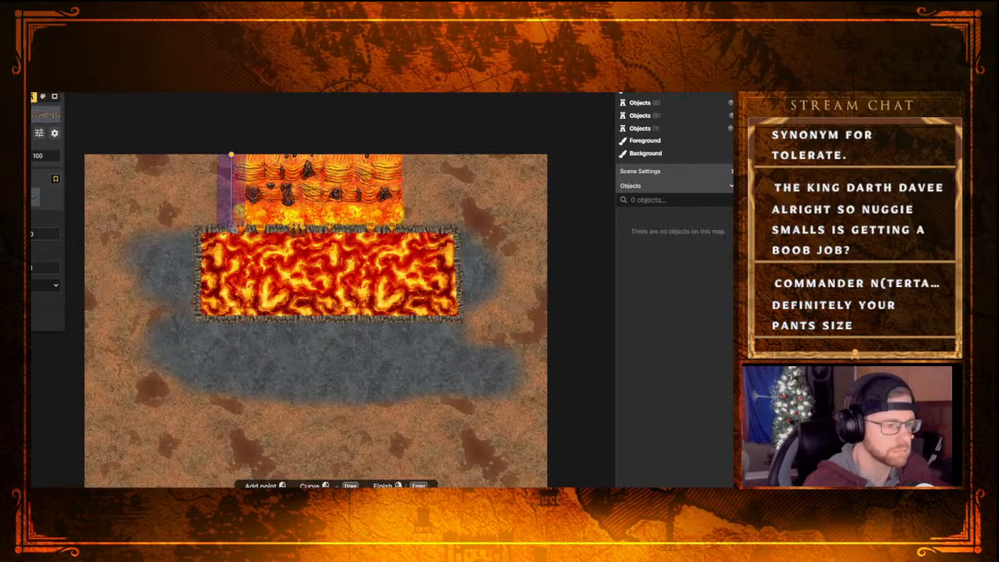
{"action": "left_click", "coordinate": [231, 229]}
{"action": "right_click", "coordinate": [237, 226]}
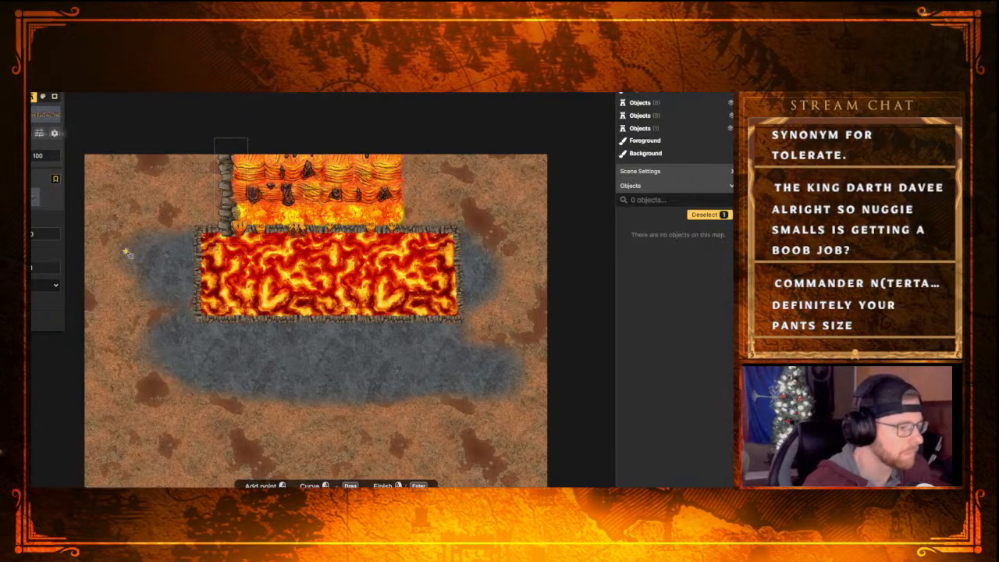
{"action": "left_click", "coordinate": [31, 103]}
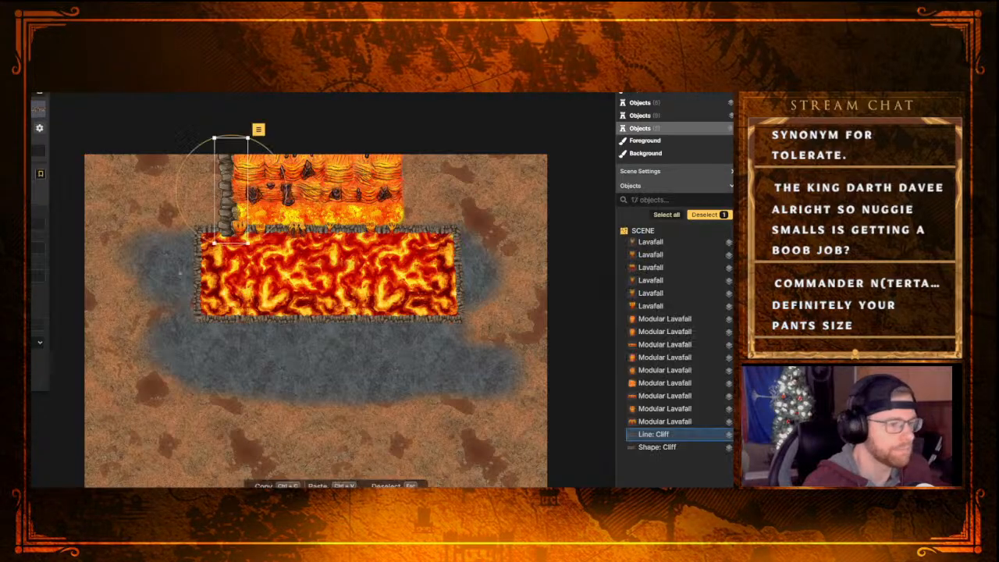
{"action": "left_click", "coordinate": [204, 319]}
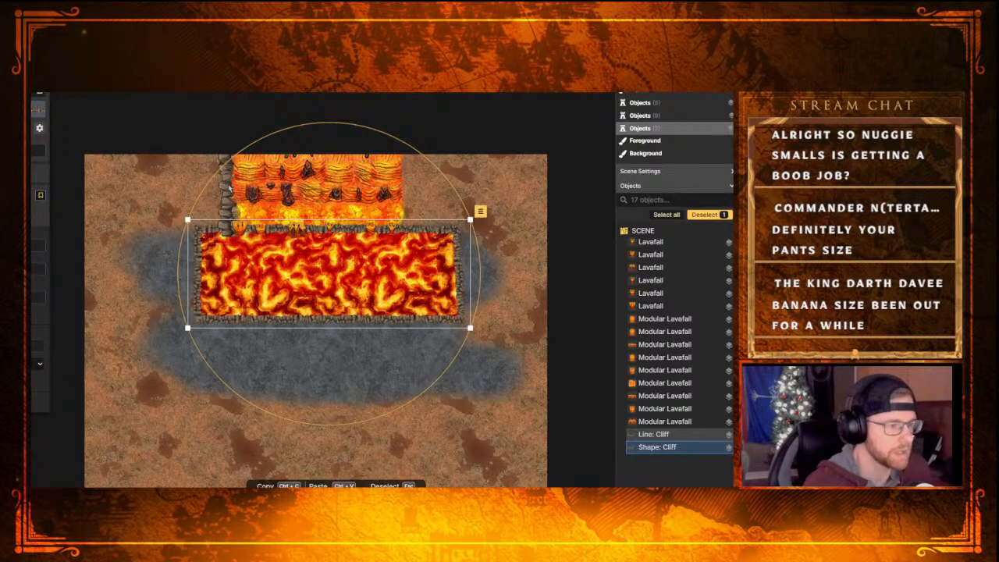
{"action": "left_click", "coordinate": [229, 190]}
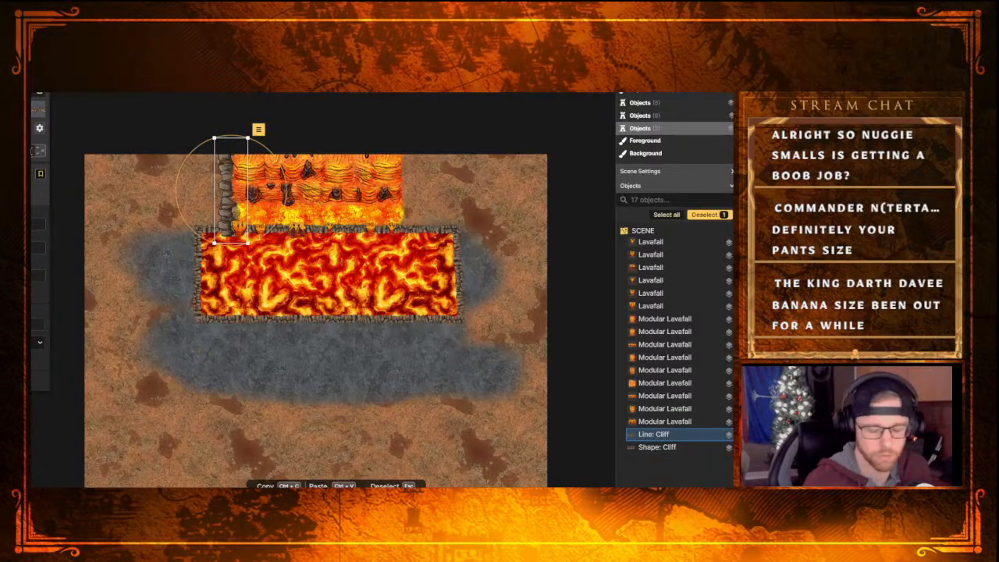
{"action": "key", "text": "Escape"}
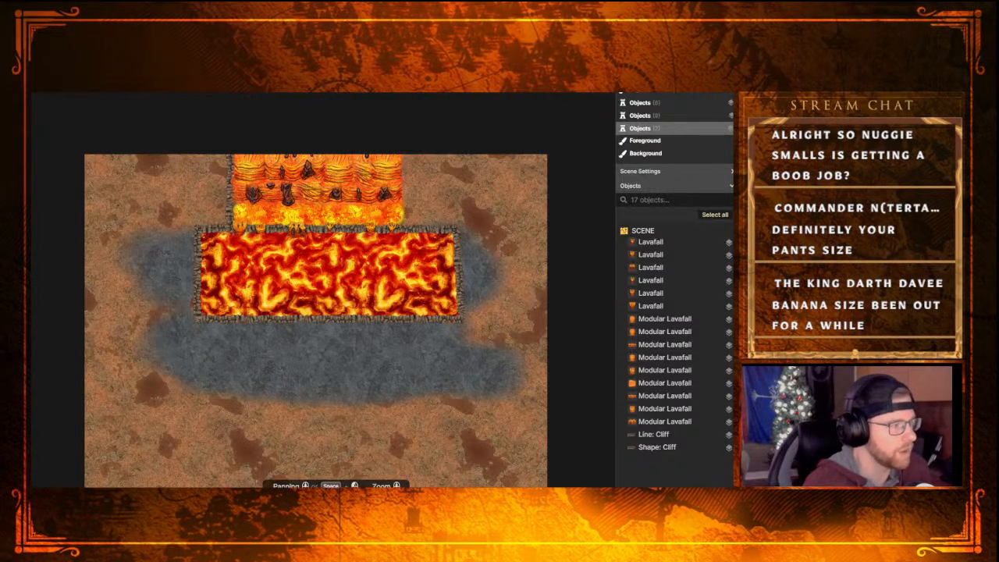
Draw a matching size-40 Cliff path along the lavafall's right side, between the map's upper edge and the pool border
{"action": "key", "text": "p"}
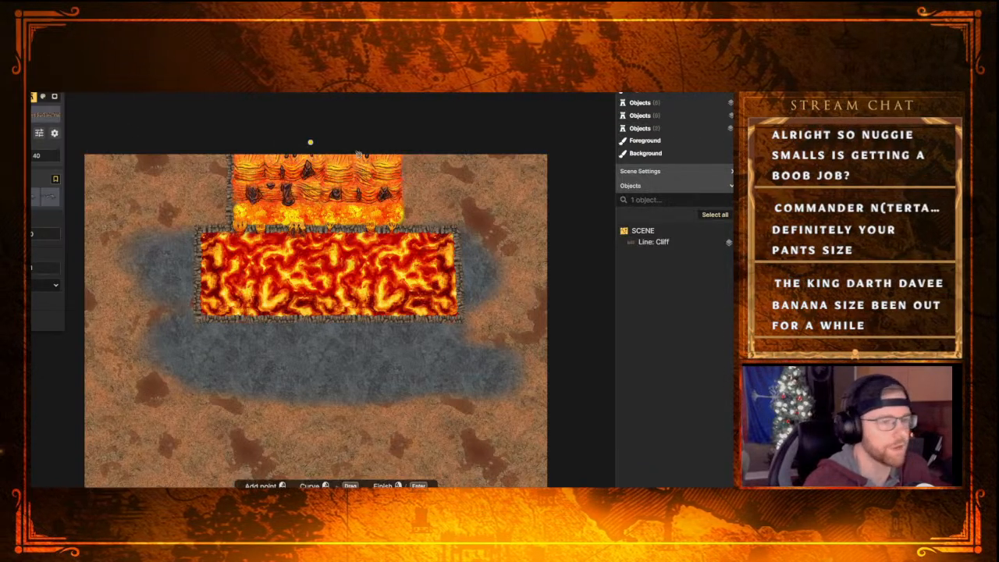
{"action": "left_click", "coordinate": [404, 159]}
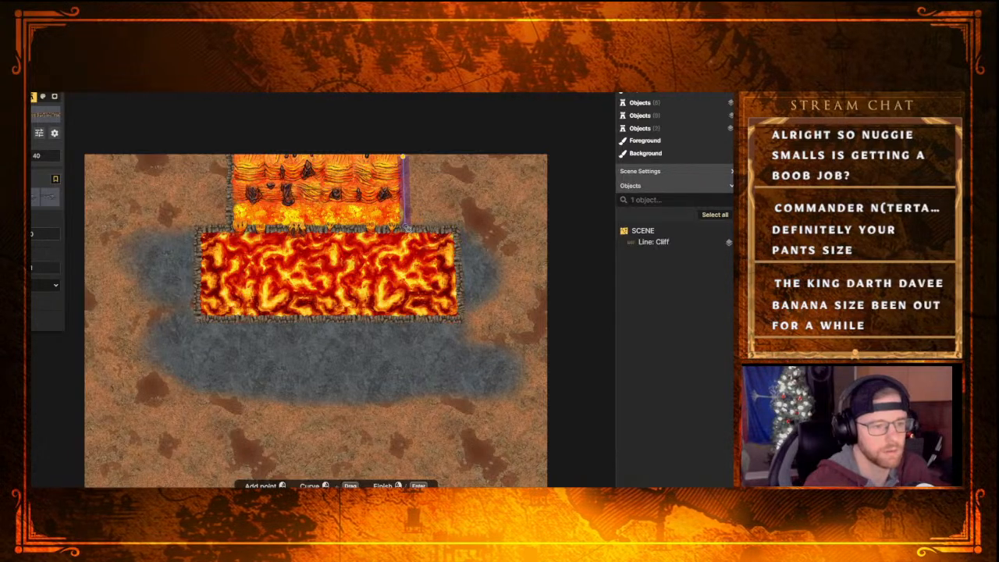
{"action": "right_click", "coordinate": [407, 228]}
{"action": "left_click", "coordinate": [406, 227]}
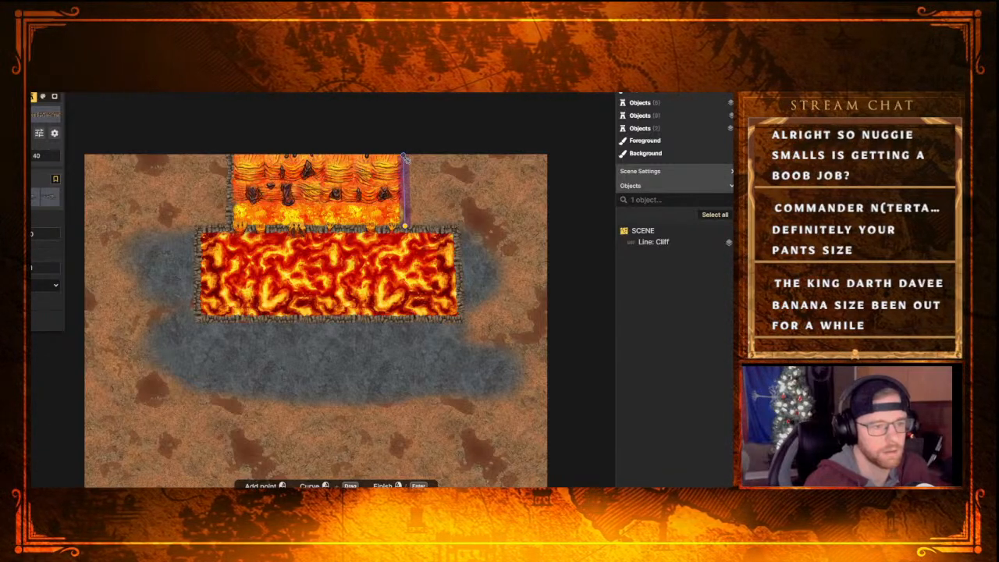
{"action": "right_click", "coordinate": [405, 161]}
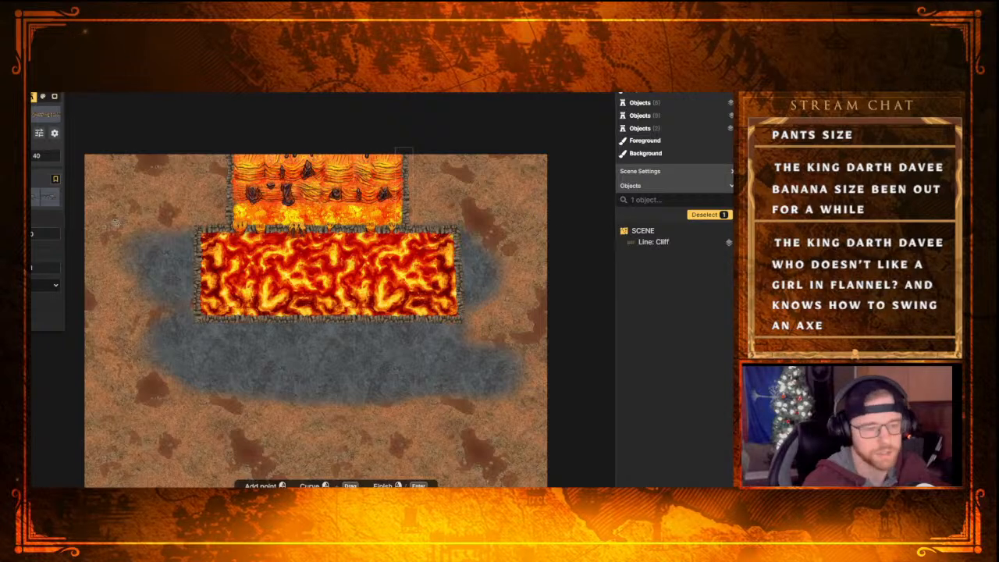
Delete both Cliff lines flanking the lavafall
{"action": "key", "text": "Return"}
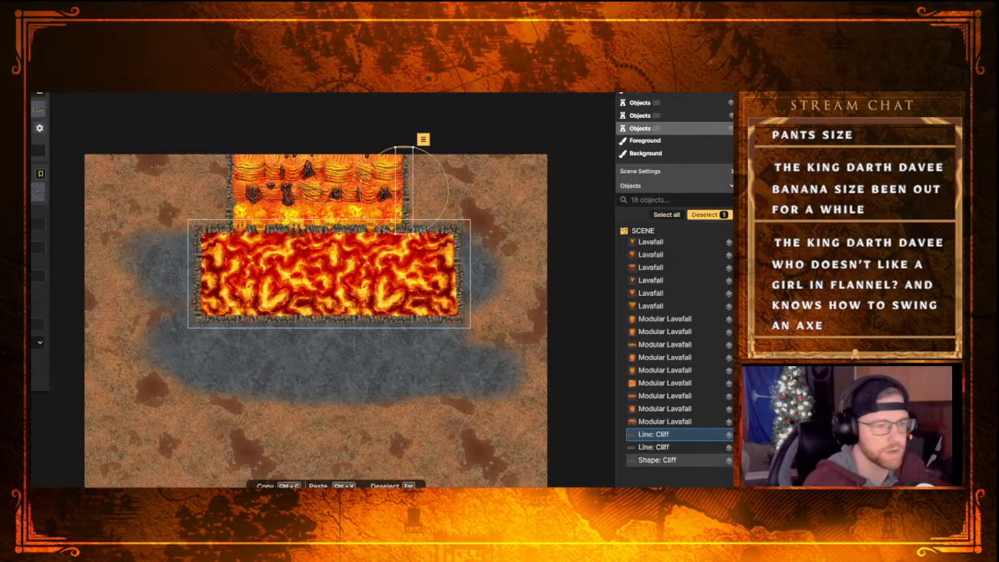
{"action": "key", "text": "Delete"}
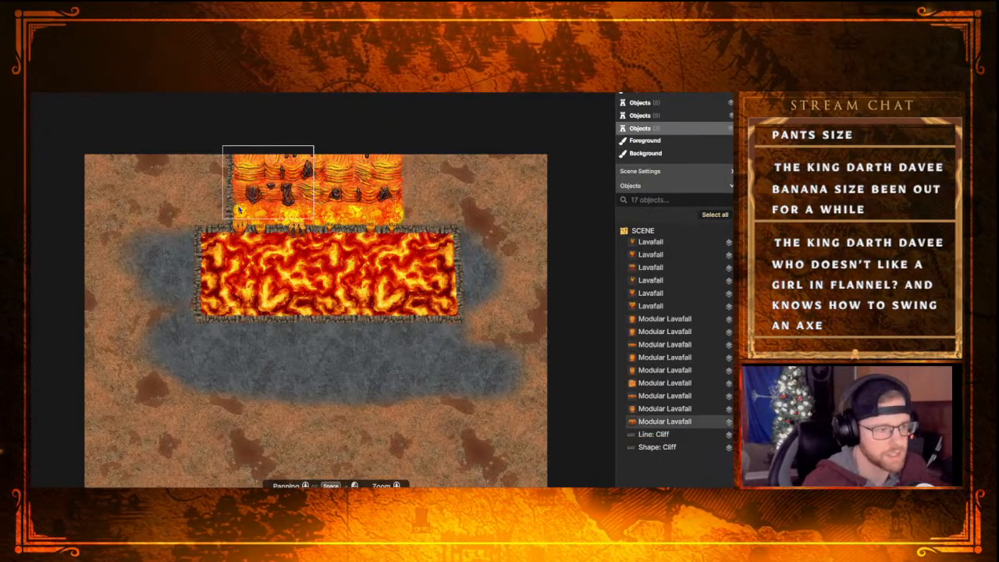
{"action": "key", "text": "Delete"}
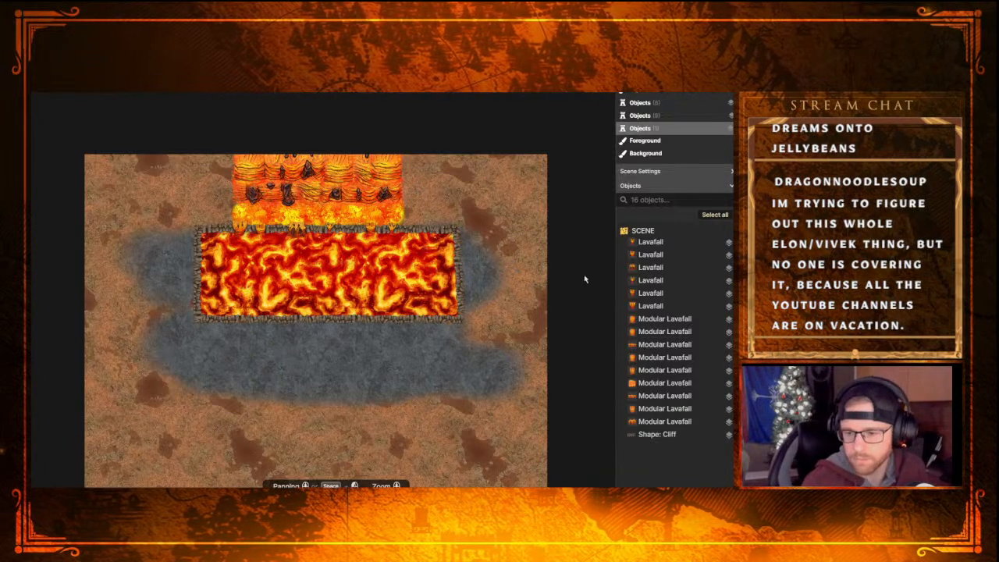
{"action": "middle_click_drag", "start_coordinate": [587, 340], "coordinate": [531, 240]}
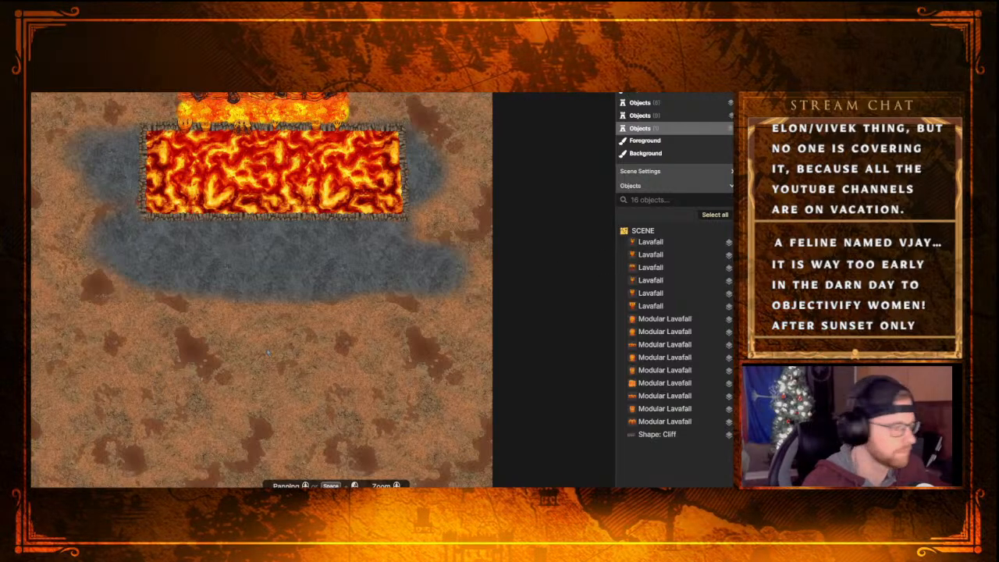
{"action": "middle_click_drag", "start_coordinate": [269, 353], "coordinate": [241, 358]}
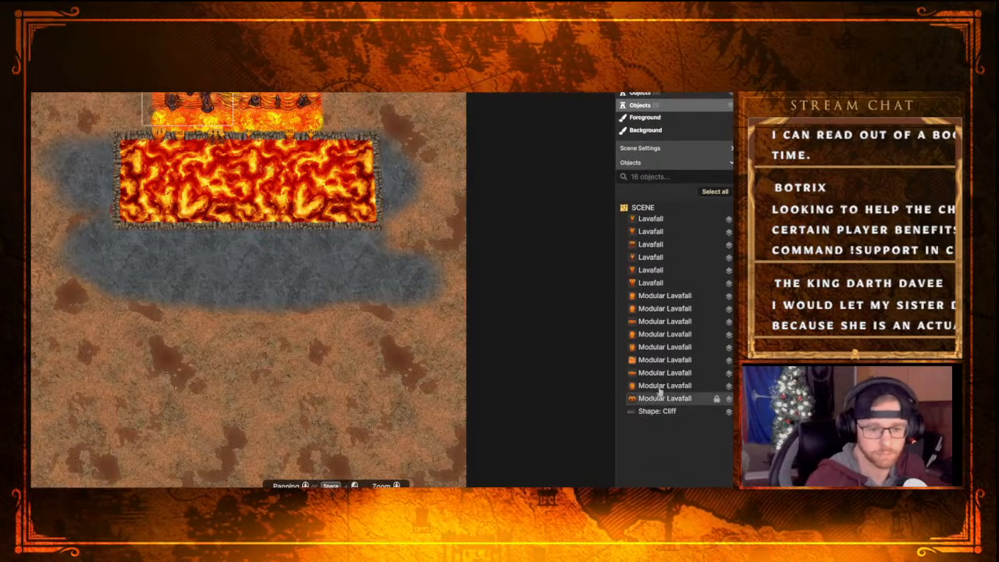
{"action": "key", "text": "s"}
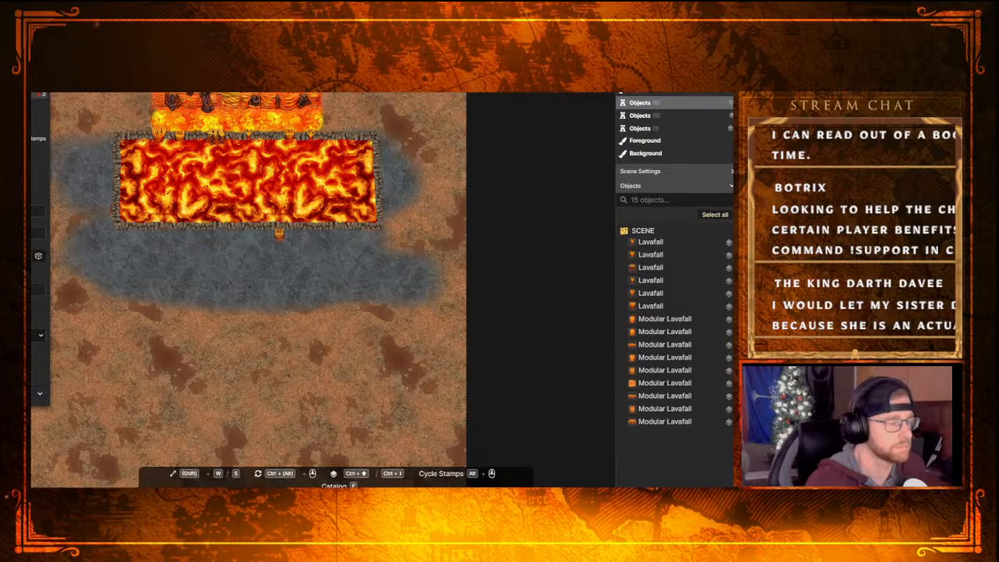
{"action": "key", "text": "p"}
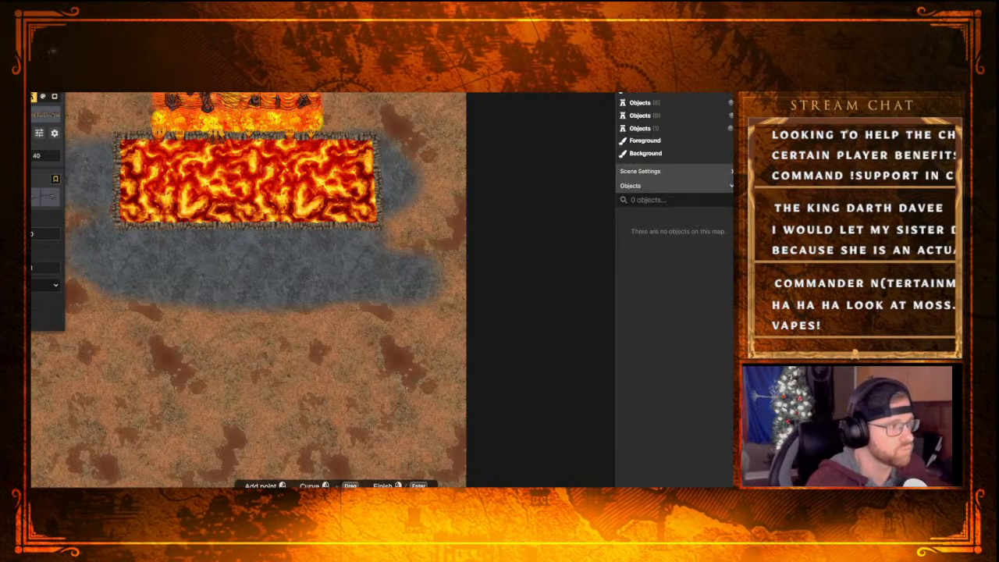
Switch the brush to the grey rock texture and paint over the brown ground left of the lavafall and lava pool
{"action": "key", "text": "s"}
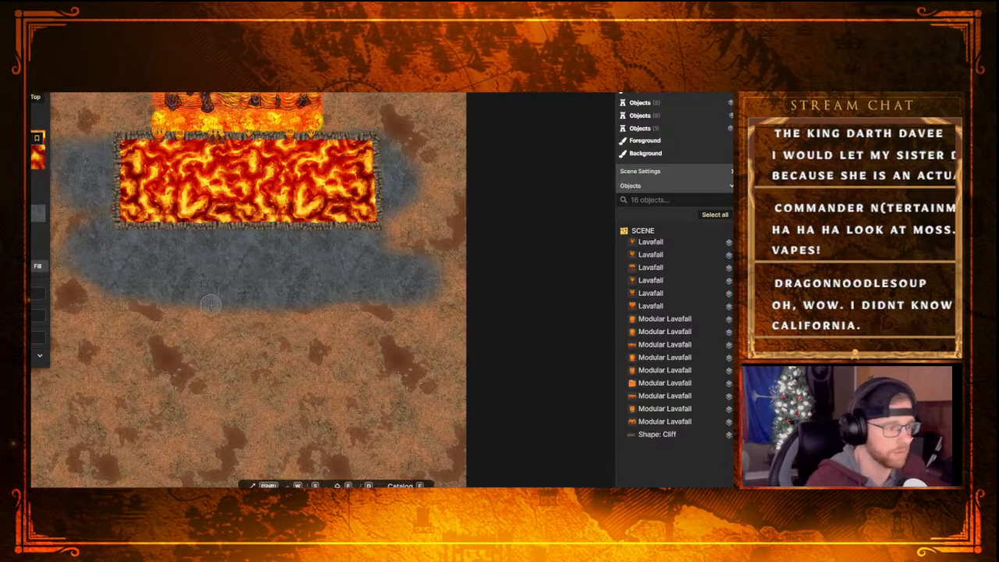
{"action": "scroll", "coordinate": [215, 350], "scroll_direction": "up", "scroll_amount": 1}
{"action": "middle_click_drag", "start_coordinate": [215, 349], "coordinate": [239, 270]}
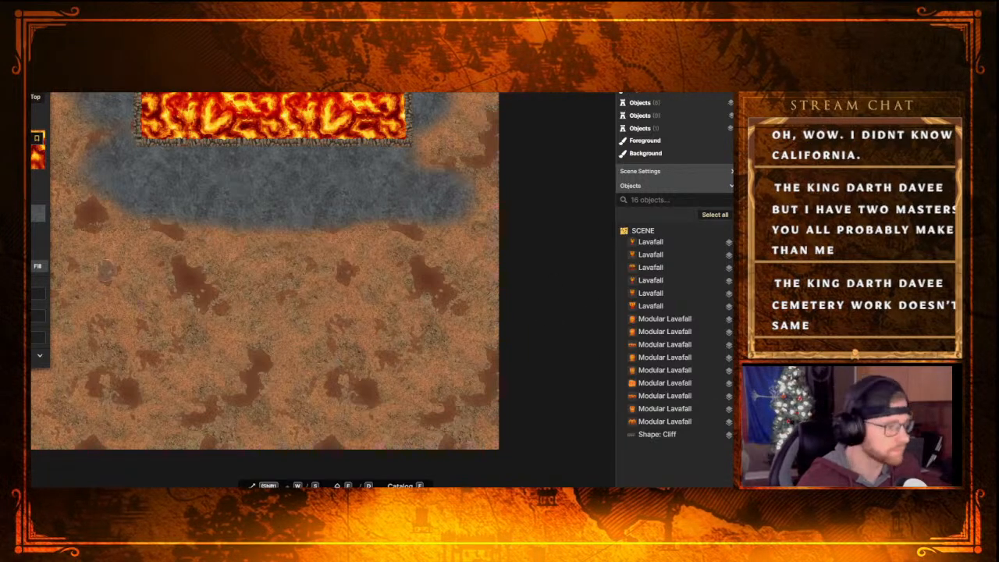
{"action": "mouse_move", "coordinate": [288, 286]}
{"action": "left_mouse_down"}
{"action": "mouse_move", "coordinate": [359, 386]}
{"action": "mouse_move", "coordinate": [331, 388]}
{"action": "mouse_move", "coordinate": [371, 415]}
{"action": "left_mouse_up"}
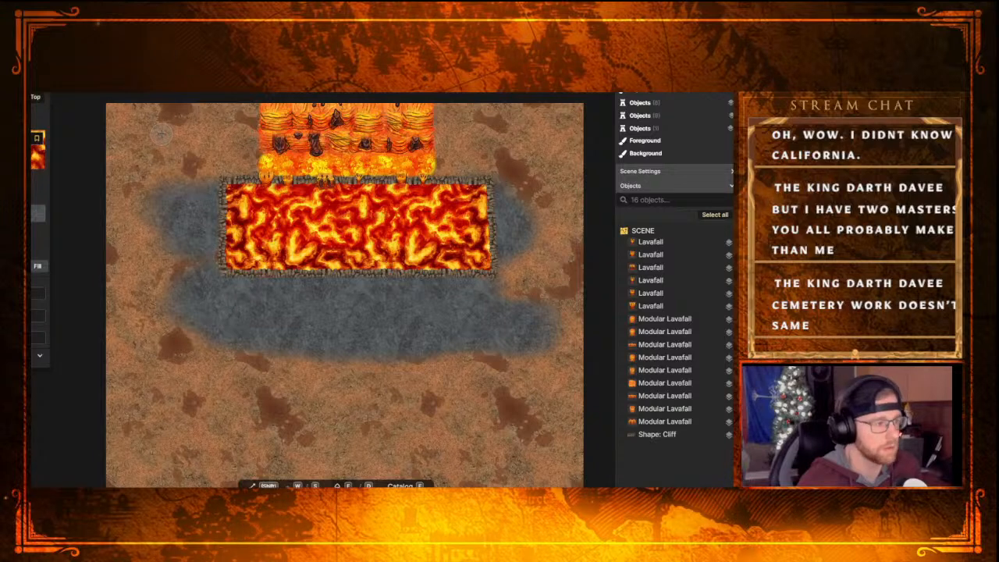
{"action": "left_click", "coordinate": [35, 215]}
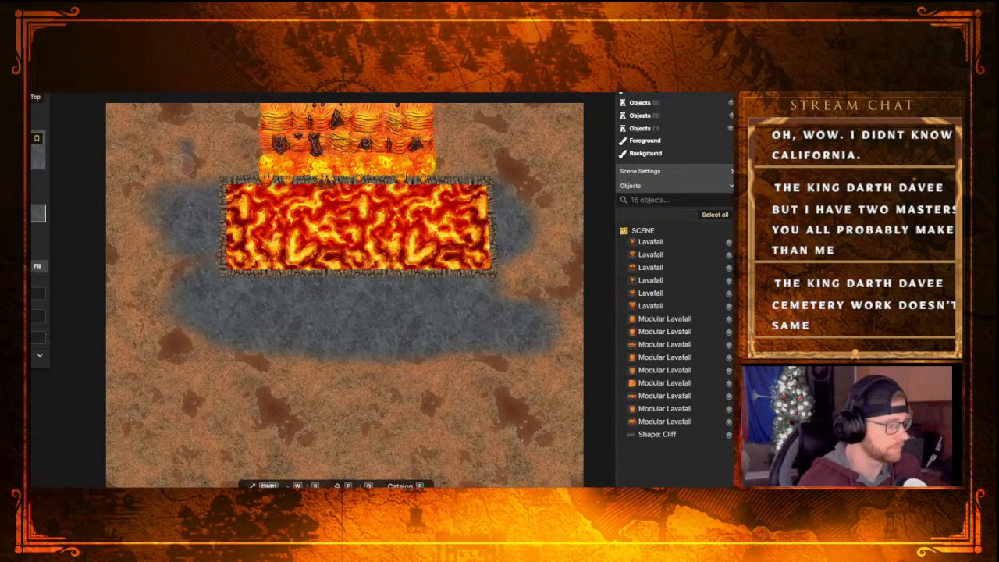
{"action": "mouse_move", "coordinate": [185, 168]}
{"action": "left_mouse_down"}
{"action": "mouse_move", "coordinate": [166, 406]}
{"action": "mouse_move", "coordinate": [167, 188]}
{"action": "mouse_move", "coordinate": [159, 460]}
{"action": "mouse_move", "coordinate": [178, 162]}
{"action": "mouse_move", "coordinate": [127, 394]}
{"action": "mouse_move", "coordinate": [163, 248]}
{"action": "mouse_move", "coordinate": [160, 123]}
{"action": "mouse_move", "coordinate": [106, 124]}
{"action": "mouse_move", "coordinate": [115, 226]}
{"action": "mouse_move", "coordinate": [103, 261]}
{"action": "mouse_move", "coordinate": [96, 154]}
{"action": "mouse_move", "coordinate": [153, 167]}
{"action": "mouse_move", "coordinate": [119, 354]}
{"action": "mouse_move", "coordinate": [130, 323]}
{"action": "mouse_move", "coordinate": [144, 394]}
{"action": "mouse_move", "coordinate": [131, 118]}
{"action": "mouse_move", "coordinate": [176, 349]}
{"action": "left_mouse_up"}
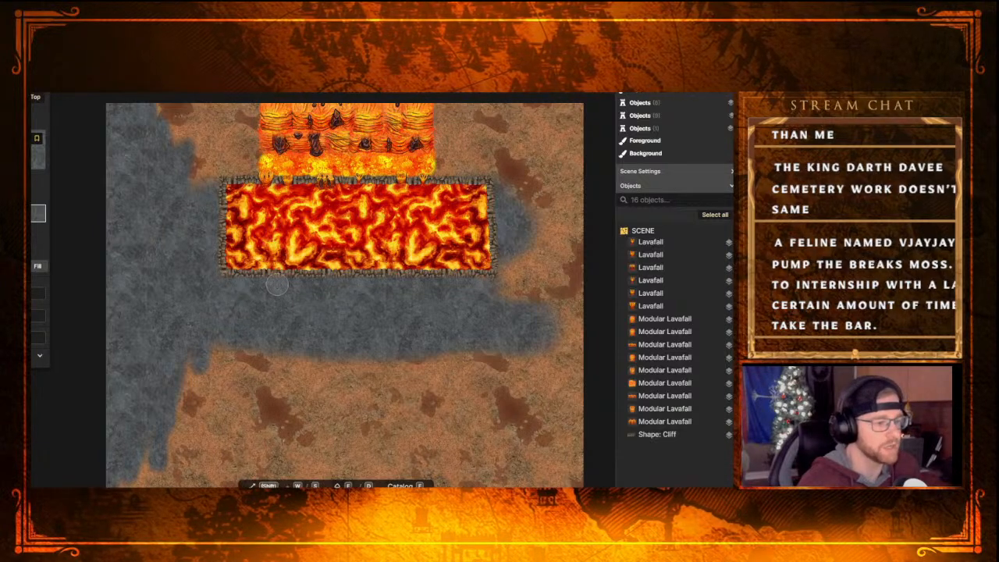
Paint the brown ground below the lava pool with the grey rock texture, down to the map's lower edge
{"action": "mouse_move", "coordinate": [422, 278]}
{"action": "left_mouse_down"}
{"action": "mouse_move", "coordinate": [497, 282]}
{"action": "mouse_move", "coordinate": [492, 296]}
{"action": "left_mouse_up"}
{"action": "scroll", "coordinate": [206, 367], "scroll_direction": "down", "scroll_amount": 2}
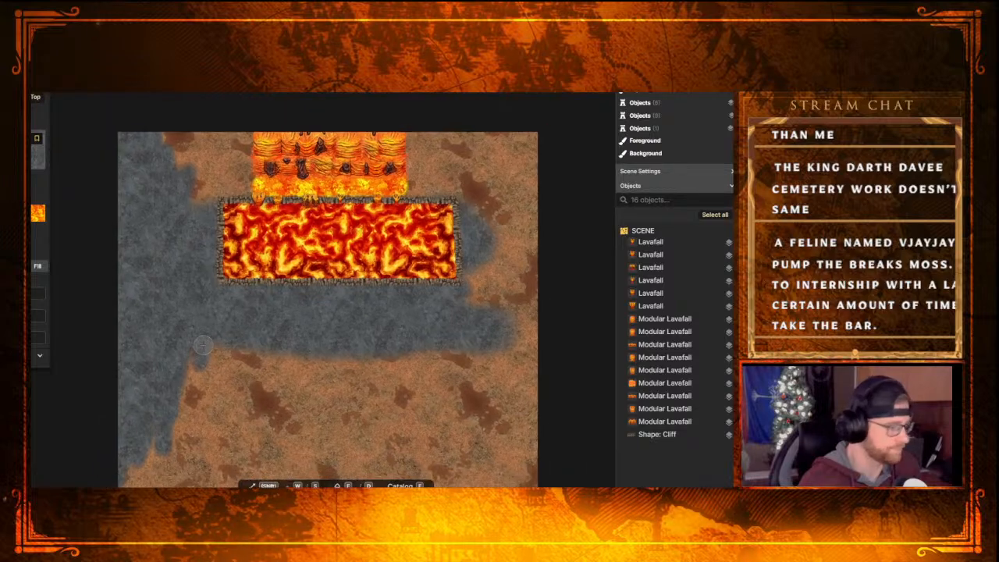
{"action": "middle_click_drag", "start_coordinate": [211, 394], "coordinate": [230, 291]}
{"action": "mouse_move", "coordinate": [201, 323]}
{"action": "left_mouse_down"}
{"action": "mouse_move", "coordinate": [380, 255]}
{"action": "mouse_move", "coordinate": [250, 256]}
{"action": "mouse_move", "coordinate": [167, 236]}
{"action": "mouse_move", "coordinate": [156, 278]}
{"action": "mouse_move", "coordinate": [513, 298]}
{"action": "mouse_move", "coordinate": [499, 280]}
{"action": "mouse_move", "coordinate": [556, 284]}
{"action": "mouse_move", "coordinate": [556, 324]}
{"action": "mouse_move", "coordinate": [211, 307]}
{"action": "mouse_move", "coordinate": [125, 327]}
{"action": "mouse_move", "coordinate": [242, 341]}
{"action": "mouse_move", "coordinate": [252, 322]}
{"action": "mouse_move", "coordinate": [445, 388]}
{"action": "mouse_move", "coordinate": [412, 383]}
{"action": "mouse_move", "coordinate": [420, 357]}
{"action": "mouse_move", "coordinate": [167, 366]}
{"action": "mouse_move", "coordinate": [362, 423]}
{"action": "mouse_move", "coordinate": [226, 437]}
{"action": "mouse_move", "coordinate": [55, 417]}
{"action": "mouse_move", "coordinate": [82, 390]}
{"action": "mouse_move", "coordinate": [288, 399]}
{"action": "mouse_move", "coordinate": [156, 378]}
{"action": "mouse_move", "coordinate": [289, 429]}
{"action": "mouse_move", "coordinate": [563, 301]}
{"action": "mouse_move", "coordinate": [482, 341]}
{"action": "mouse_move", "coordinate": [478, 415]}
{"action": "mouse_move", "coordinate": [475, 347]}
{"action": "mouse_move", "coordinate": [542, 308]}
{"action": "mouse_move", "coordinate": [391, 253]}
{"action": "mouse_move", "coordinate": [577, 258]}
{"action": "mouse_move", "coordinate": [550, 333]}
{"action": "mouse_move", "coordinate": [559, 238]}
{"action": "mouse_move", "coordinate": [528, 92]}
{"action": "left_mouse_up"}
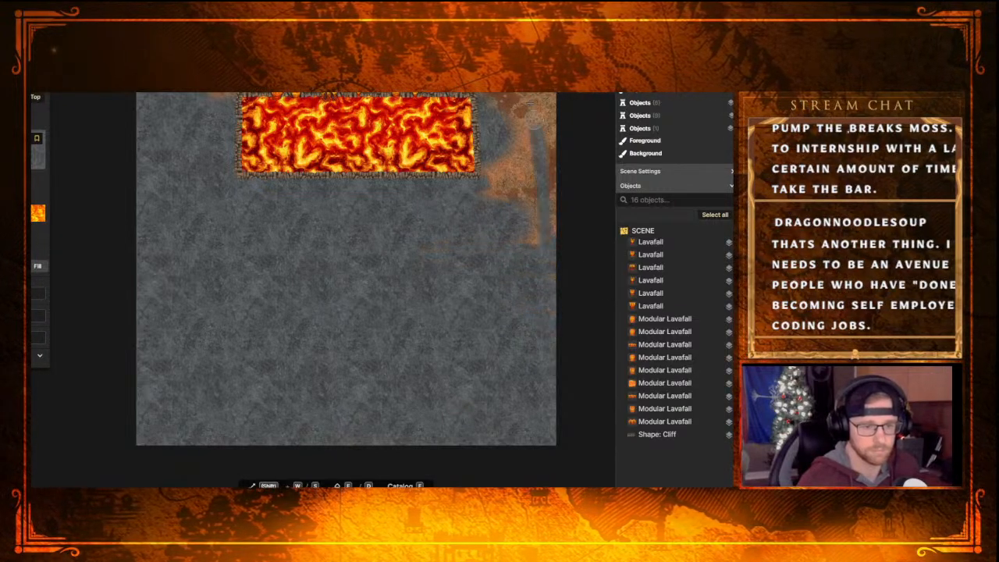
Cover the ground right of the lava pool and the remaining brown patches on both sides of the lavafall with grey rock
{"action": "middle_click_drag", "start_coordinate": [537, 247], "coordinate": [502, 452]}
{"action": "mouse_move", "coordinate": [507, 418]}
{"action": "left_mouse_down"}
{"action": "mouse_move", "coordinate": [486, 168]}
{"action": "mouse_move", "coordinate": [483, 249]}
{"action": "mouse_move", "coordinate": [532, 426]}
{"action": "mouse_move", "coordinate": [477, 415]}
{"action": "mouse_move", "coordinate": [518, 385]}
{"action": "mouse_move", "coordinate": [470, 374]}
{"action": "mouse_move", "coordinate": [495, 331]}
{"action": "mouse_move", "coordinate": [458, 379]}
{"action": "mouse_move", "coordinate": [449, 377]}
{"action": "mouse_move", "coordinate": [477, 371]}
{"action": "mouse_move", "coordinate": [468, 261]}
{"action": "mouse_move", "coordinate": [453, 242]}
{"action": "mouse_move", "coordinate": [461, 312]}
{"action": "mouse_move", "coordinate": [474, 247]}
{"action": "mouse_move", "coordinate": [428, 223]}
{"action": "mouse_move", "coordinate": [396, 236]}
{"action": "mouse_move", "coordinate": [404, 285]}
{"action": "mouse_move", "coordinate": [441, 287]}
{"action": "mouse_move", "coordinate": [437, 238]}
{"action": "mouse_move", "coordinate": [469, 224]}
{"action": "mouse_move", "coordinate": [512, 284]}
{"action": "mouse_move", "coordinate": [520, 222]}
{"action": "mouse_move", "coordinate": [504, 292]}
{"action": "mouse_move", "coordinate": [529, 358]}
{"action": "left_mouse_up"}
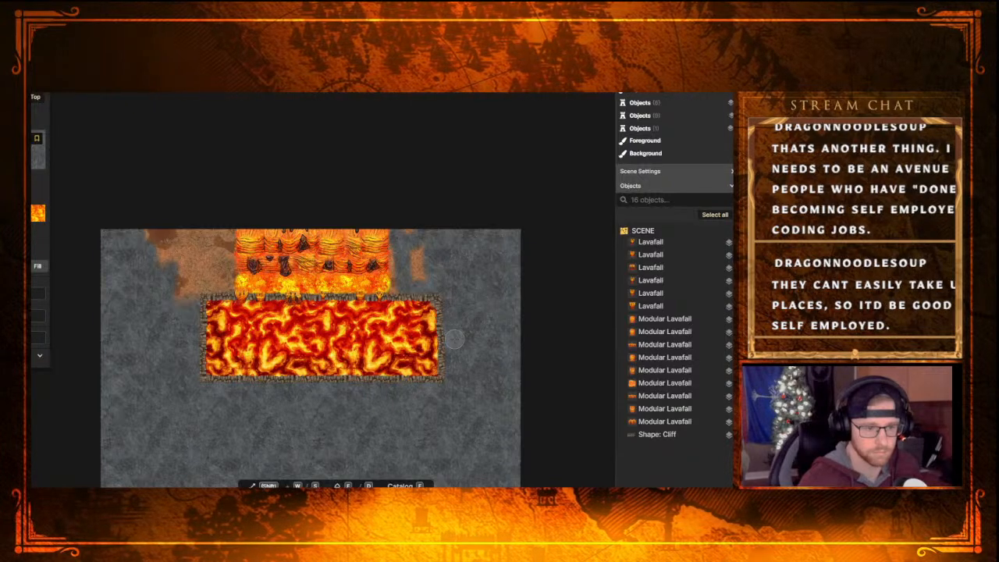
{"action": "mouse_move", "coordinate": [439, 255]}
{"action": "left_mouse_down"}
{"action": "mouse_move", "coordinate": [422, 267]}
{"action": "mouse_move", "coordinate": [409, 253]}
{"action": "mouse_move", "coordinate": [425, 255]}
{"action": "mouse_move", "coordinate": [416, 230]}
{"action": "mouse_move", "coordinate": [409, 251]}
{"action": "mouse_move", "coordinate": [421, 230]}
{"action": "left_mouse_up"}
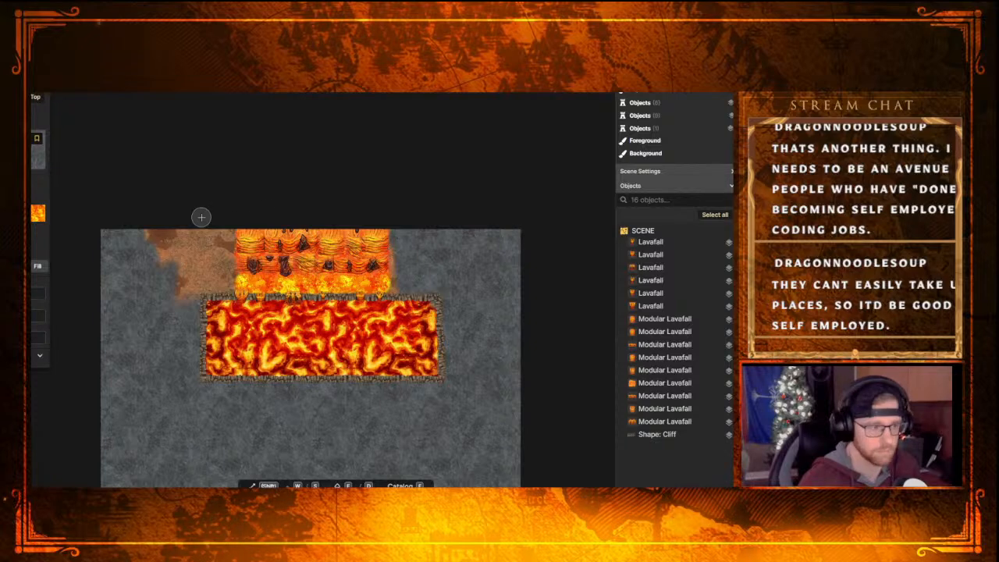
{"action": "mouse_move", "coordinate": [202, 219]}
{"action": "left_mouse_down"}
{"action": "mouse_move", "coordinate": [149, 235]}
{"action": "mouse_move", "coordinate": [223, 234]}
{"action": "mouse_move", "coordinate": [218, 287]}
{"action": "mouse_move", "coordinate": [181, 293]}
{"action": "mouse_move", "coordinate": [193, 297]}
{"action": "mouse_move", "coordinate": [168, 259]}
{"action": "mouse_move", "coordinate": [173, 276]}
{"action": "mouse_move", "coordinate": [210, 242]}
{"action": "mouse_move", "coordinate": [195, 273]}
{"action": "mouse_move", "coordinate": [163, 271]}
{"action": "left_mouse_up"}
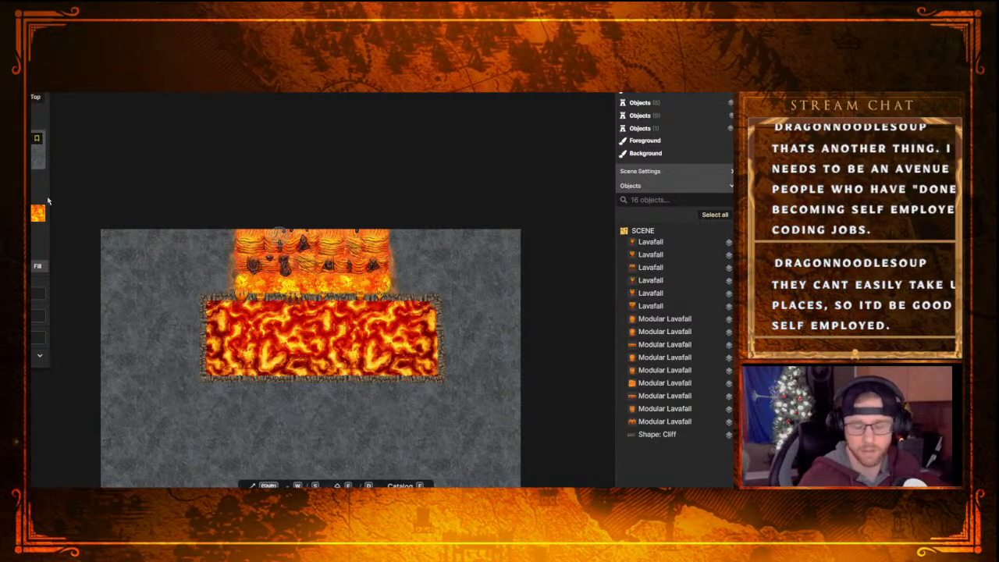
Change the brush texture to Lava Rocks from the Hell: Terrain set
{"action": "left_click", "coordinate": [38, 153]}
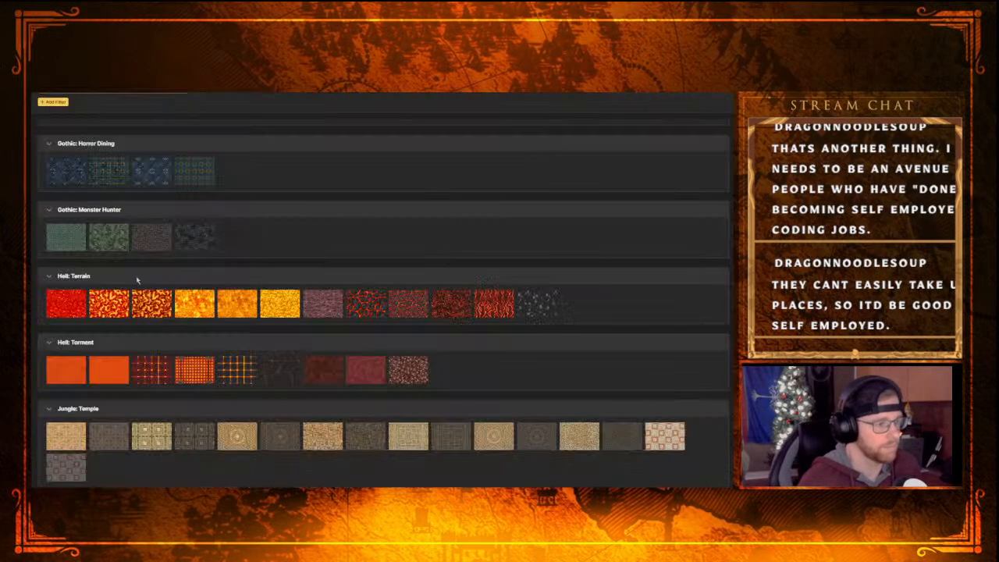
{"action": "scroll", "coordinate": [328, 359], "scroll_direction": "down", "scroll_amount": 1}
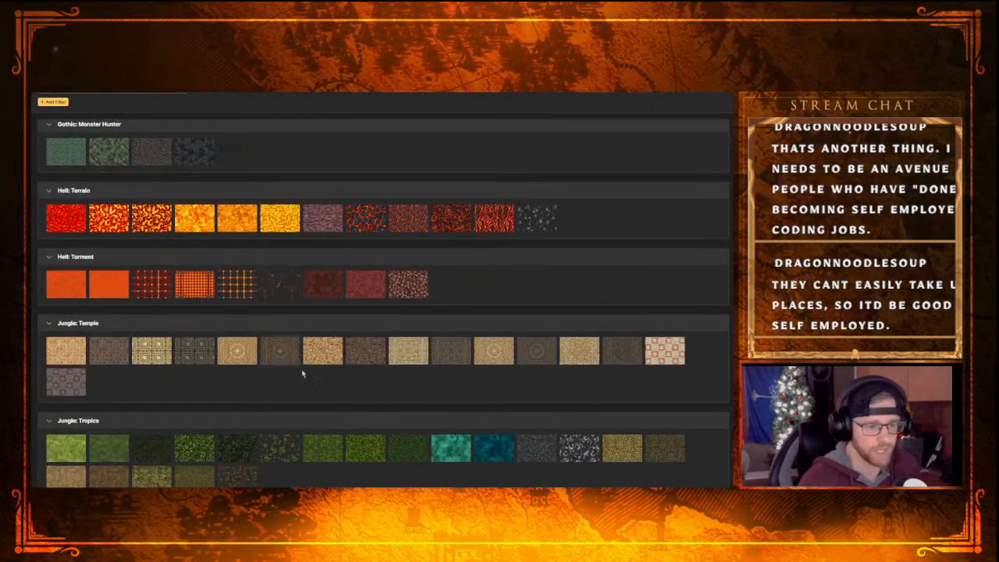
{"action": "scroll", "coordinate": [336, 343], "scroll_direction": "up", "scroll_amount": 1}
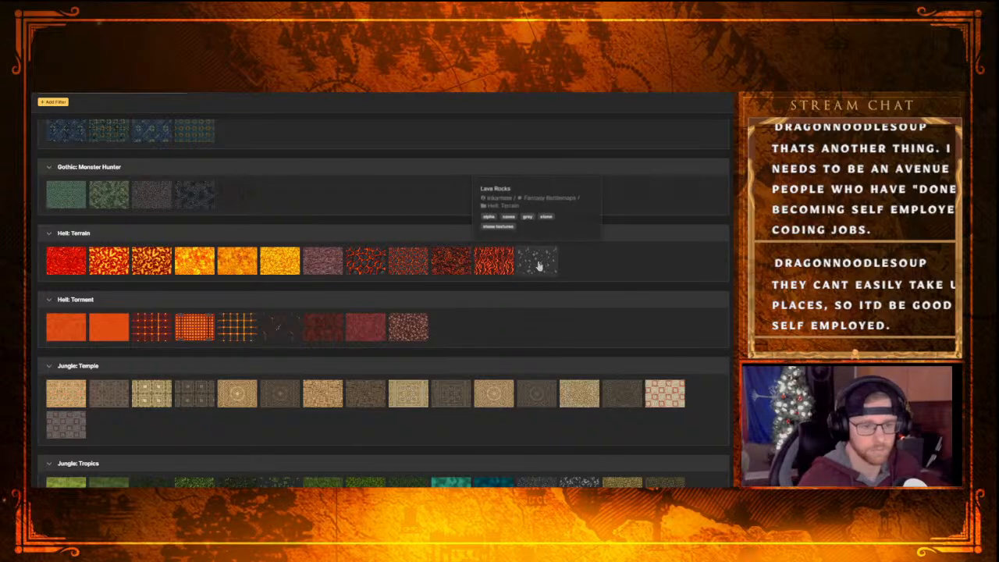
{"action": "left_click", "coordinate": [537, 266]}
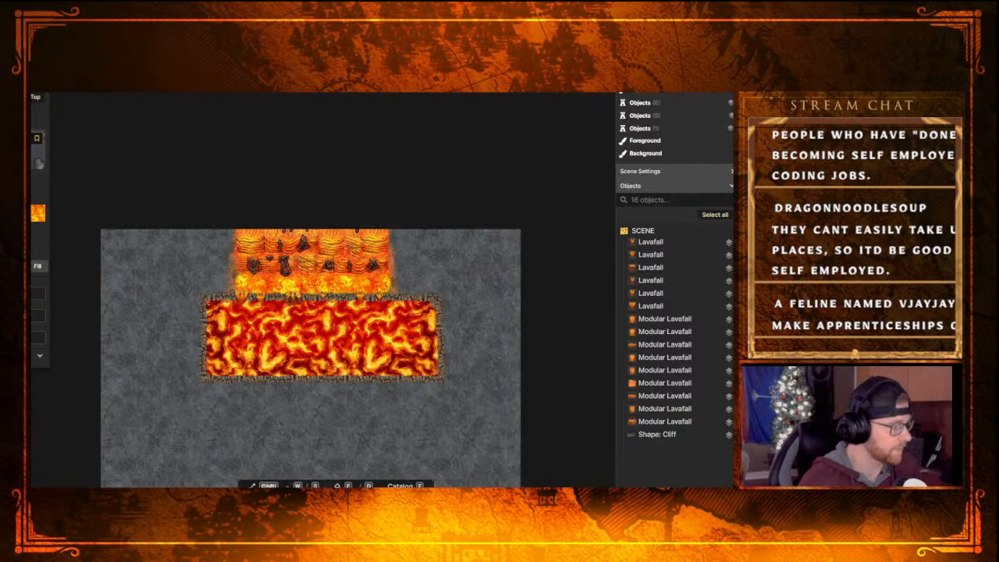
Look through the texture catalog from Hell: Terrain down to the Steampunk and Tavern: Bar sets for other ground textures
{"action": "left_click", "coordinate": [38, 150]}
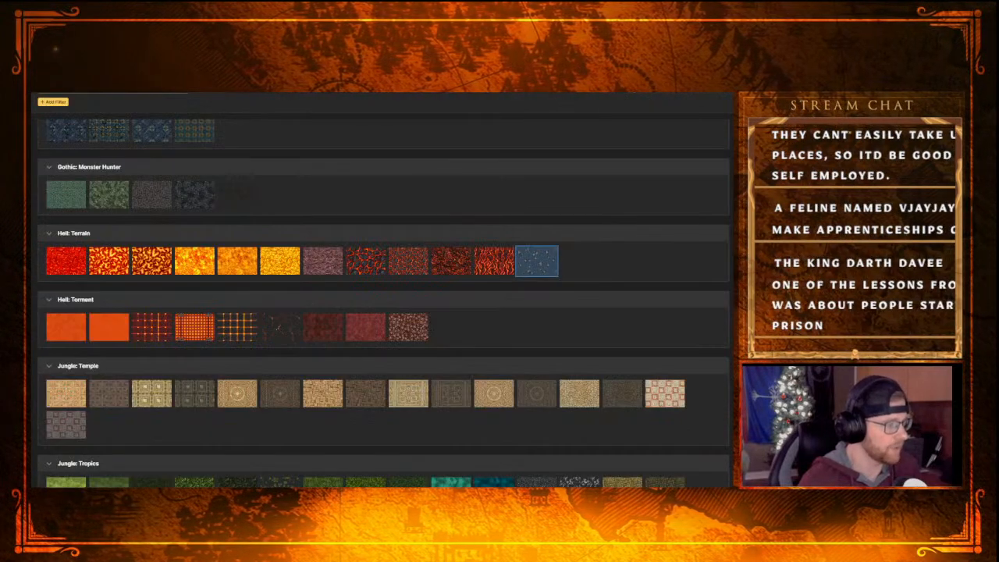
{"action": "scroll", "coordinate": [394, 344], "scroll_direction": "down", "scroll_amount": 2}
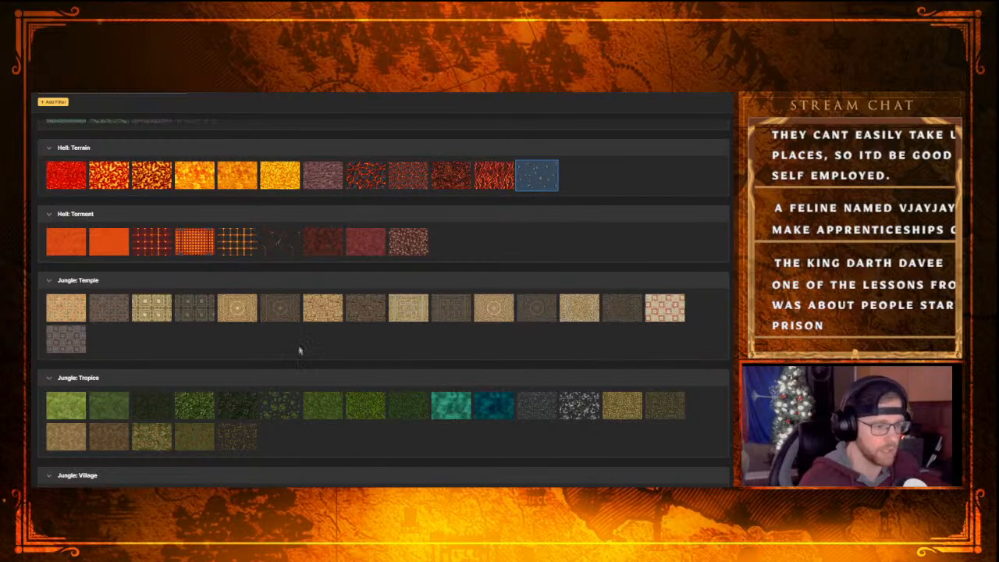
{"action": "scroll", "coordinate": [252, 380], "scroll_direction": "down", "scroll_amount": 4}
{"action": "scroll", "coordinate": [252, 380], "scroll_direction": "down", "scroll_amount": 2}
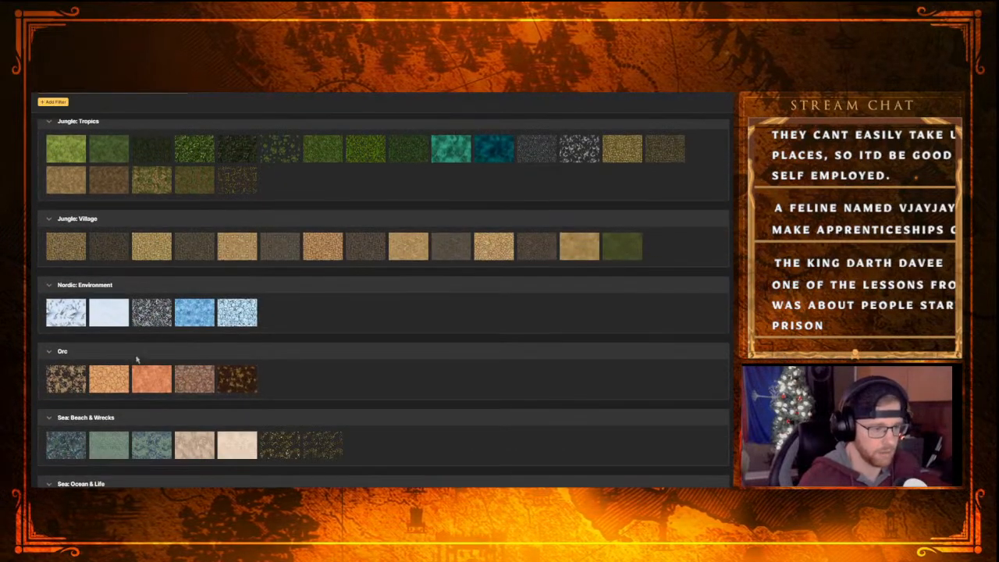
{"action": "scroll", "coordinate": [303, 406], "scroll_direction": "down", "scroll_amount": 7}
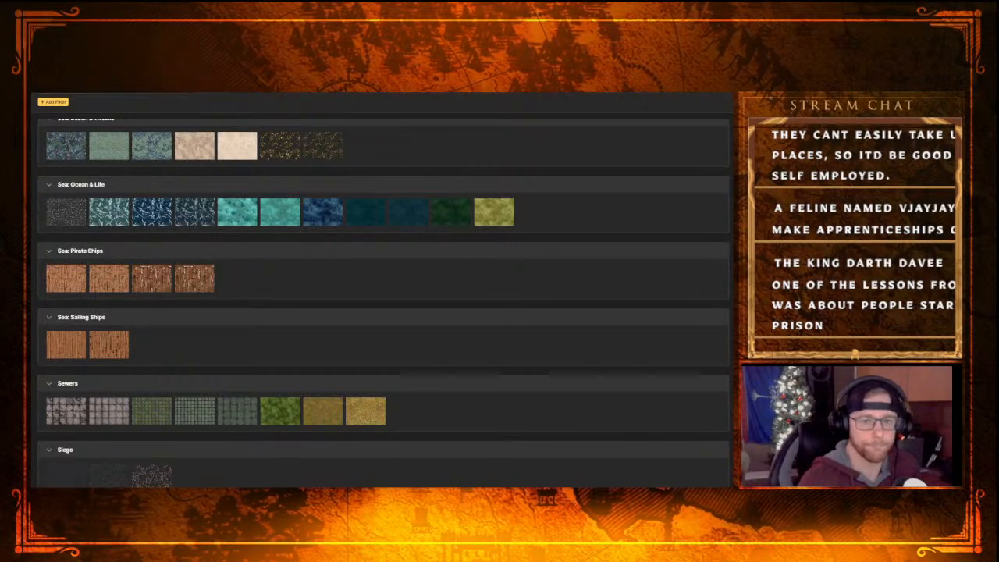
{"action": "key", "text": "f"}
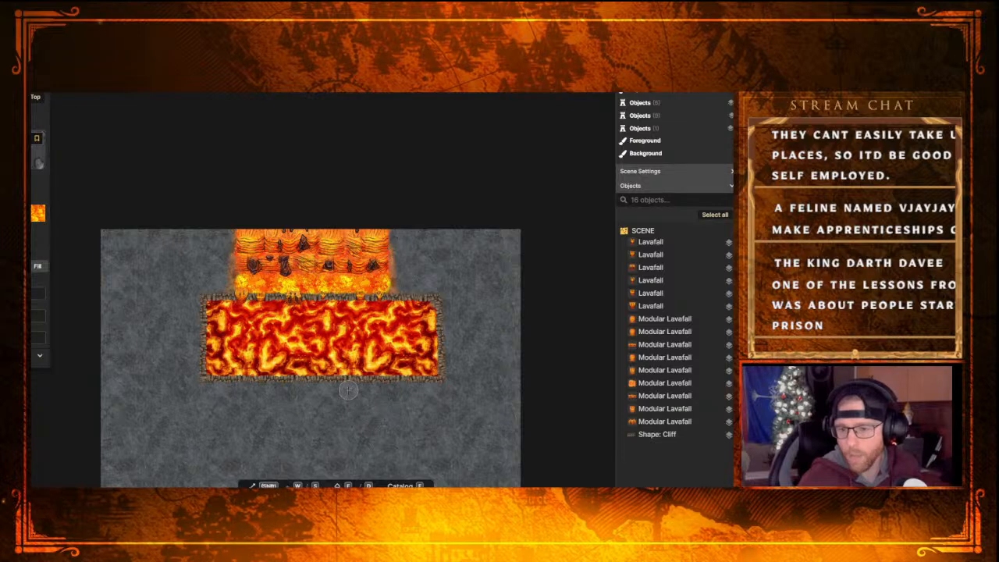
{"action": "key", "text": "f"}
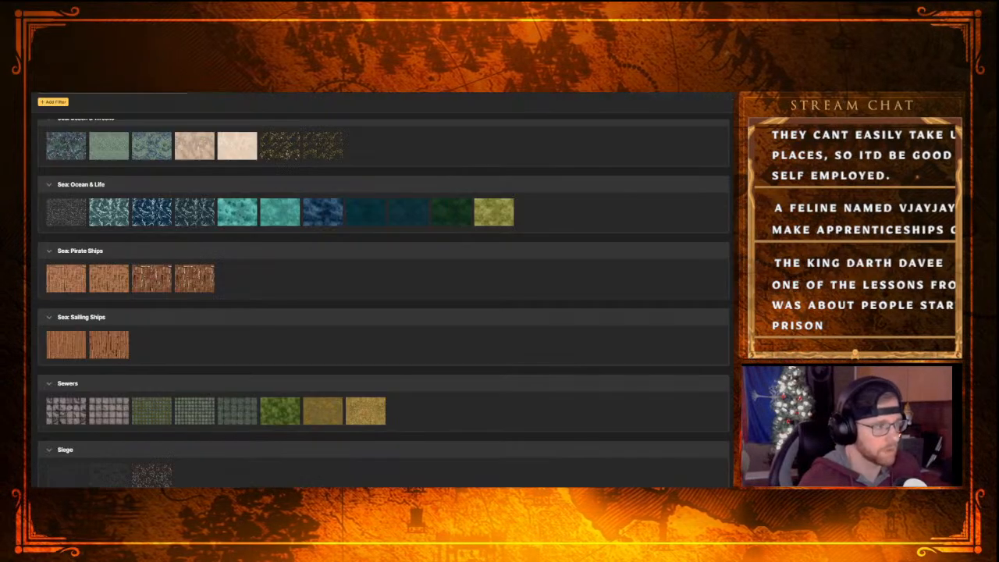
{"action": "scroll", "coordinate": [192, 380], "scroll_direction": "down", "scroll_amount": 5}
{"action": "scroll", "coordinate": [191, 381], "scroll_direction": "up", "scroll_amount": 2}
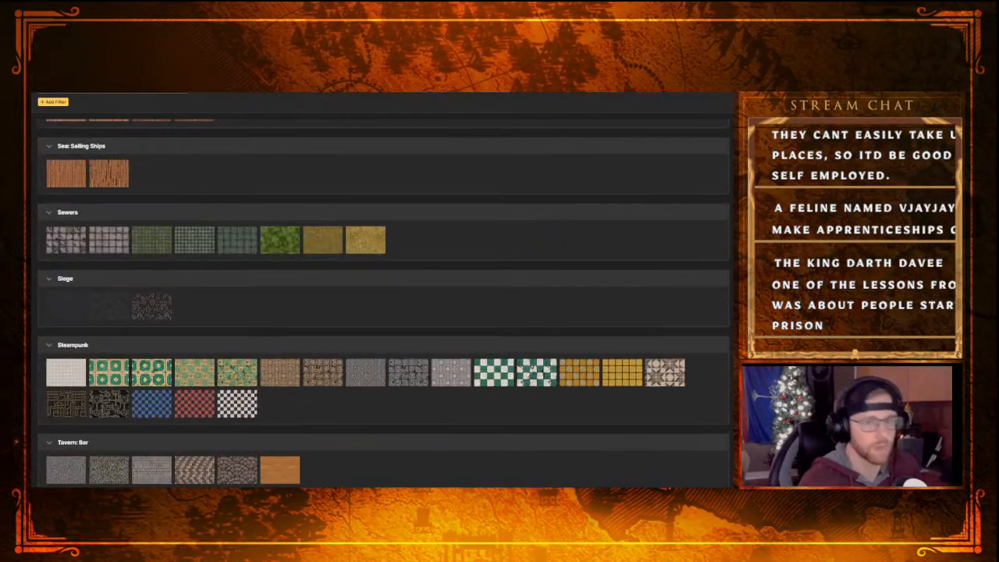
{"action": "key", "text": "f"}
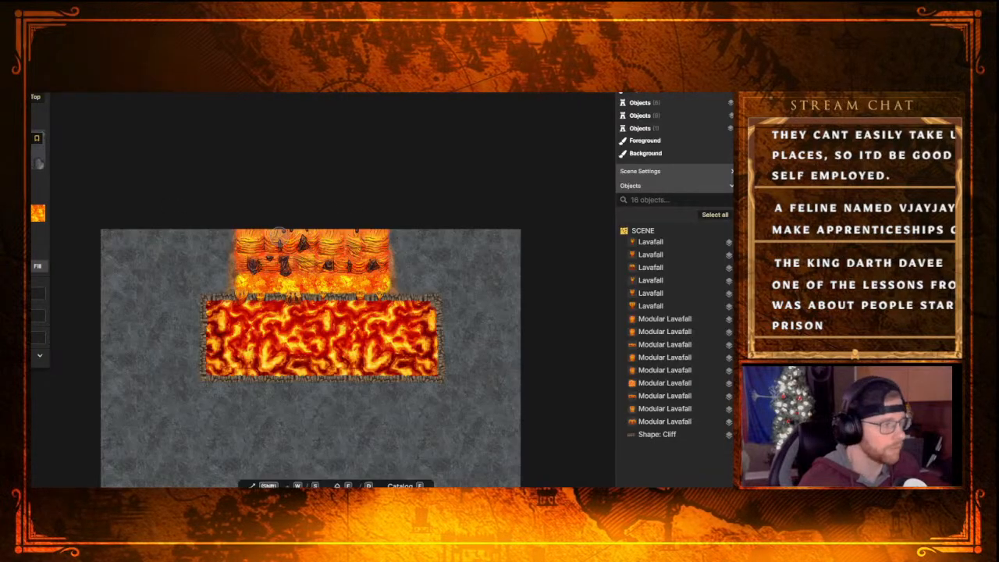
Switch to placing stamps and browse the object catalog between the Artisans and Eastern: Townhouses sets for suitable decorations
{"action": "key", "text": "4"}
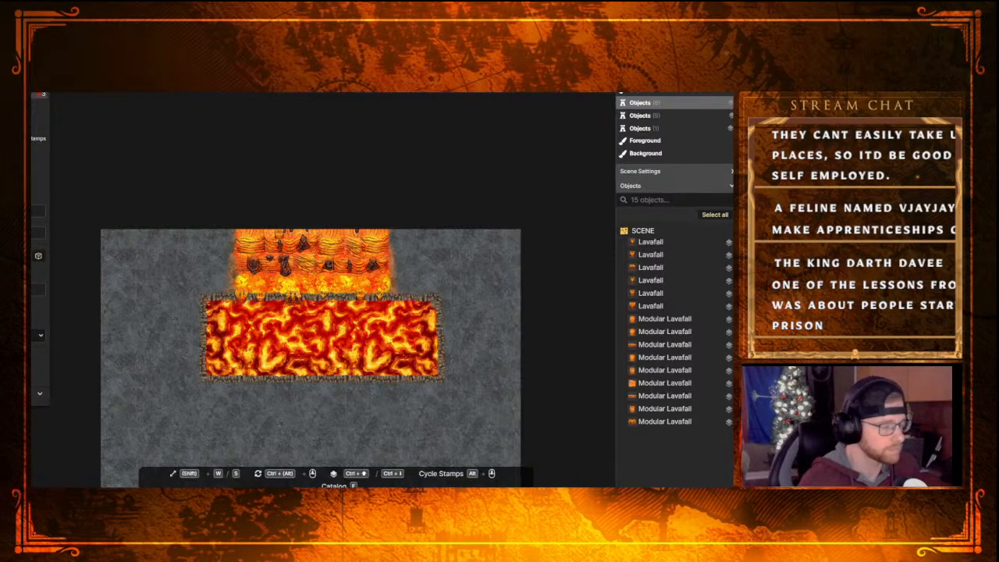
{"action": "key", "text": "f"}
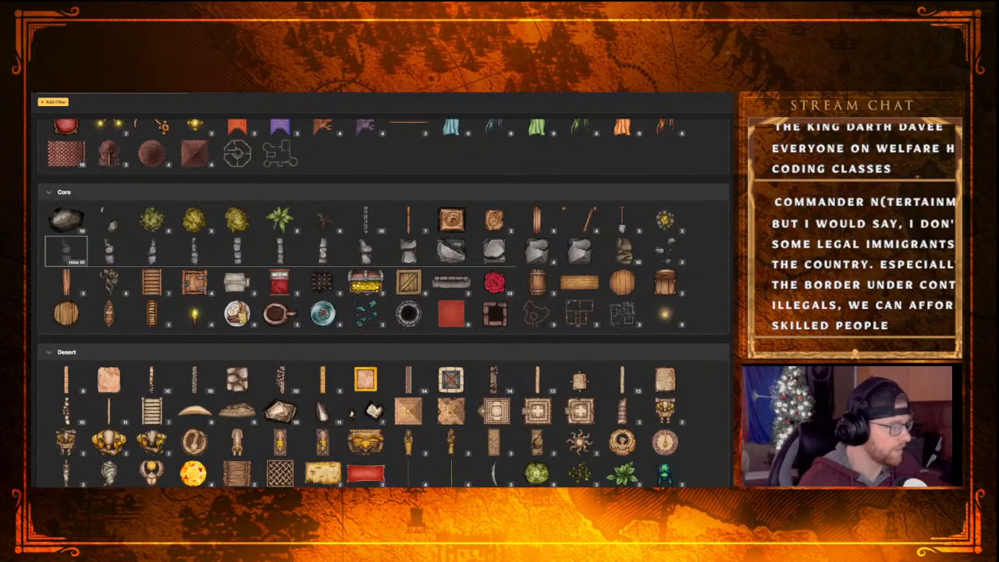
{"action": "scroll", "coordinate": [570, 333], "scroll_direction": "down", "scroll_amount": 10}
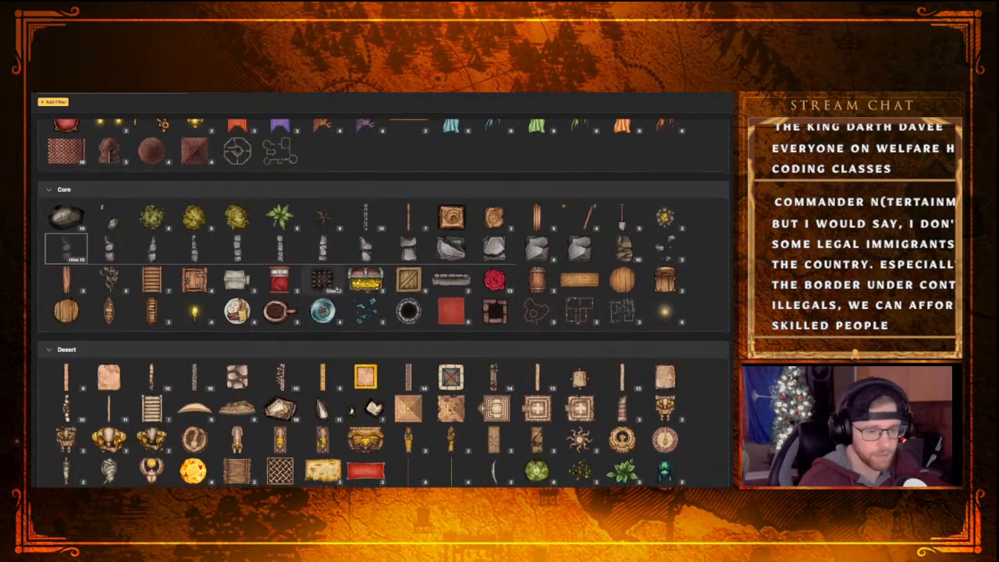
{"action": "scroll", "coordinate": [538, 336], "scroll_direction": "up", "scroll_amount": 2}
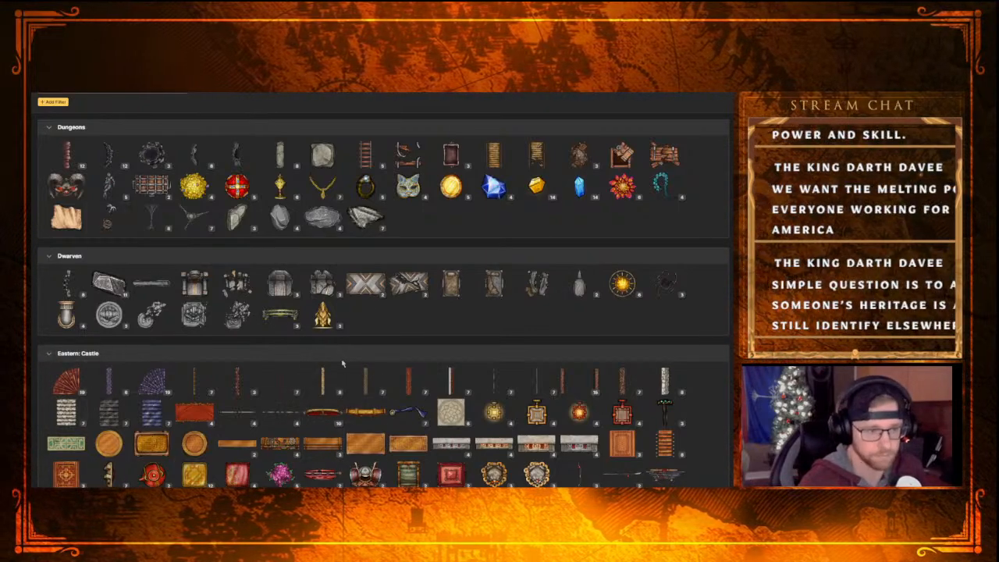
{"action": "scroll", "coordinate": [343, 364], "scroll_direction": "up", "scroll_amount": 8}
{"action": "scroll", "coordinate": [340, 405], "scroll_direction": "up", "scroll_amount": 5}
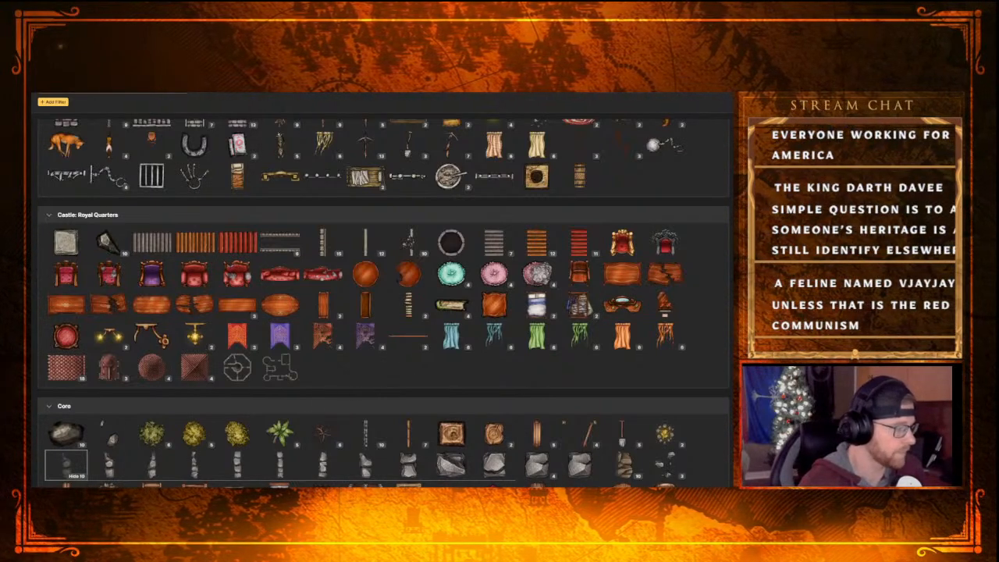
{"action": "scroll", "coordinate": [344, 415], "scroll_direction": "up", "scroll_amount": 2}
{"action": "scroll", "coordinate": [344, 416], "scroll_direction": "up", "scroll_amount": 2}
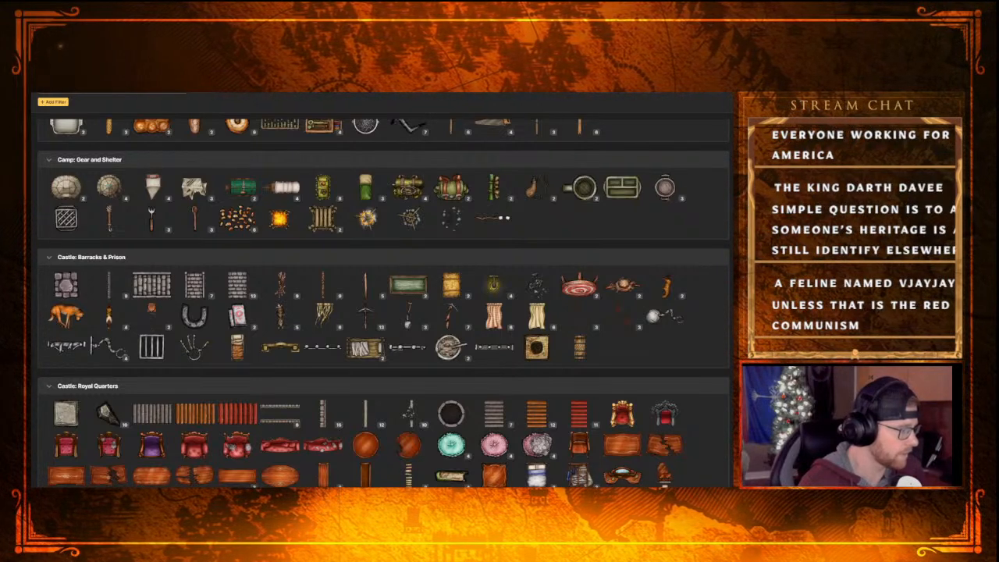
{"action": "scroll", "coordinate": [228, 388], "scroll_direction": "up", "scroll_amount": 3}
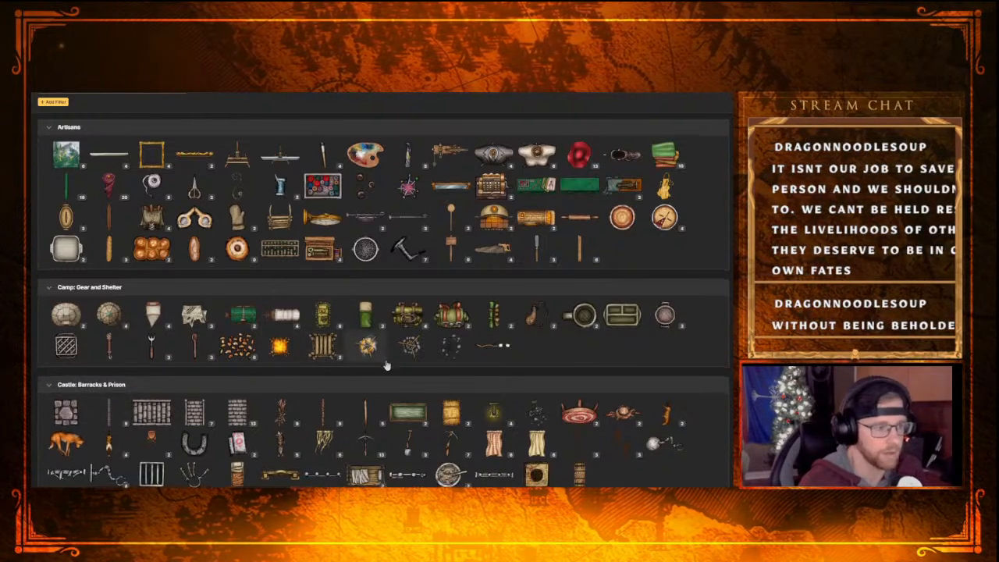
{"action": "scroll", "coordinate": [381, 364], "scroll_direction": "down", "scroll_amount": 5}
{"action": "scroll", "coordinate": [414, 405], "scroll_direction": "down", "scroll_amount": 5}
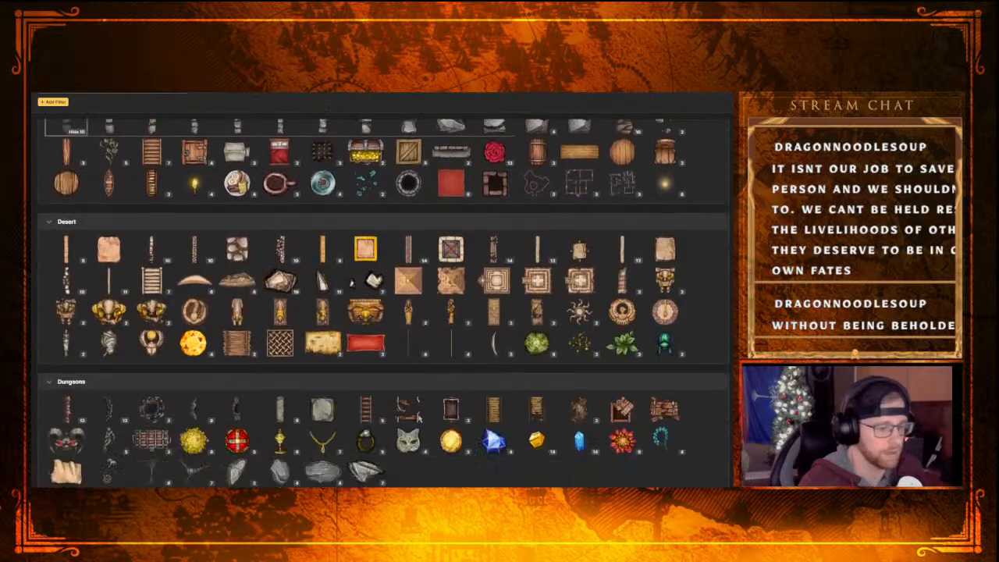
{"action": "scroll", "coordinate": [417, 415], "scroll_direction": "down", "scroll_amount": 8}
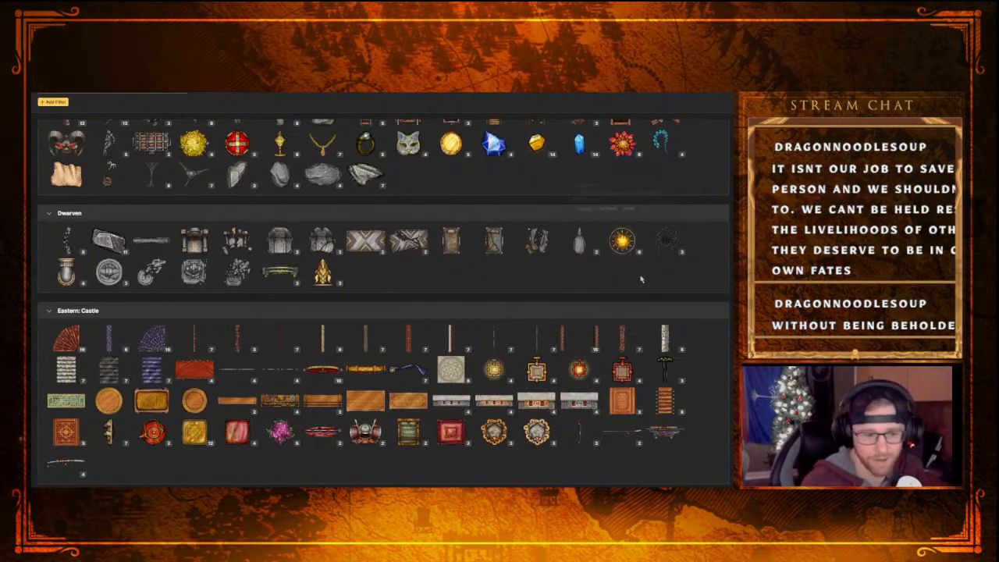
{"action": "scroll", "coordinate": [476, 344], "scroll_direction": "down", "scroll_amount": 5}
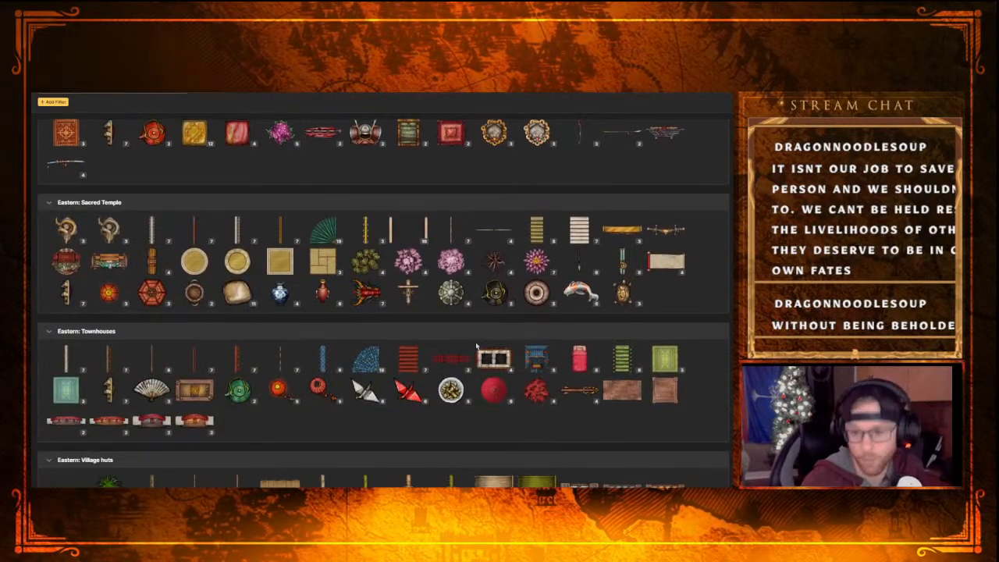
{"action": "scroll", "coordinate": [492, 331], "scroll_direction": "up", "scroll_amount": 6}
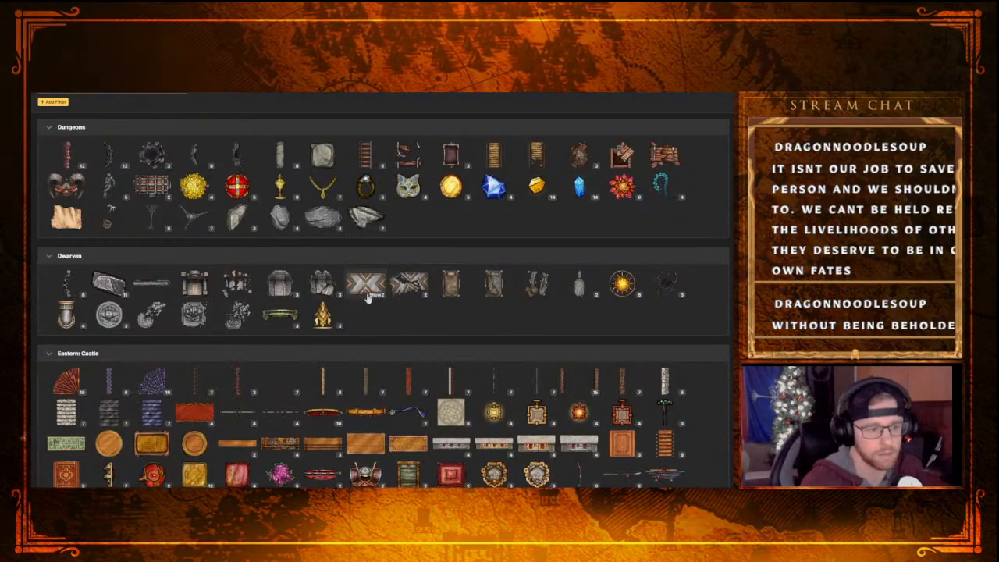
Expand both Dwarven chevron-pattern stamp groups, pick the intact star-patterned stamp and preview it on the rock ground below the lava pool
{"action": "left_click", "coordinate": [420, 295]}
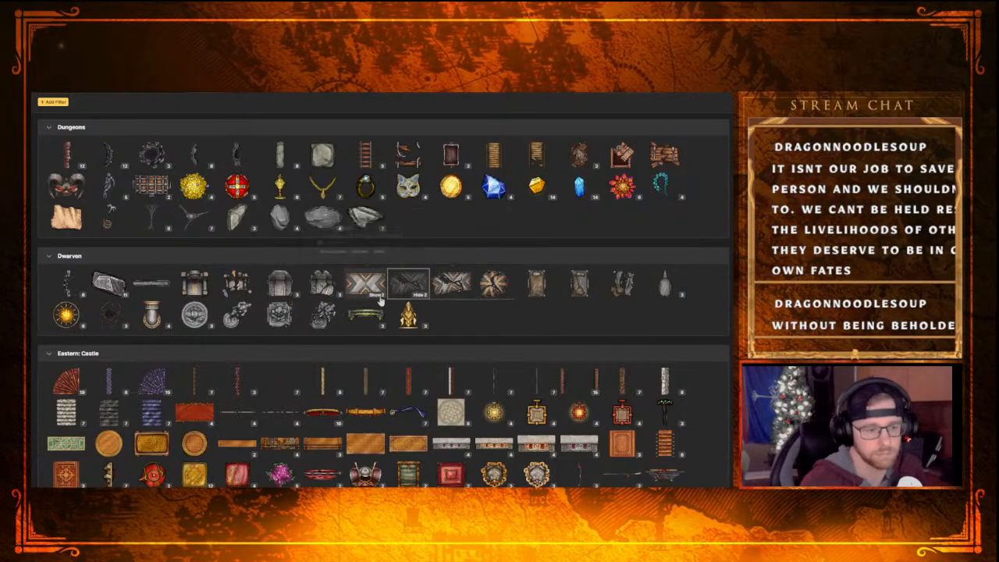
{"action": "left_click", "coordinate": [377, 296]}
{"action": "left_click", "coordinate": [451, 293]}
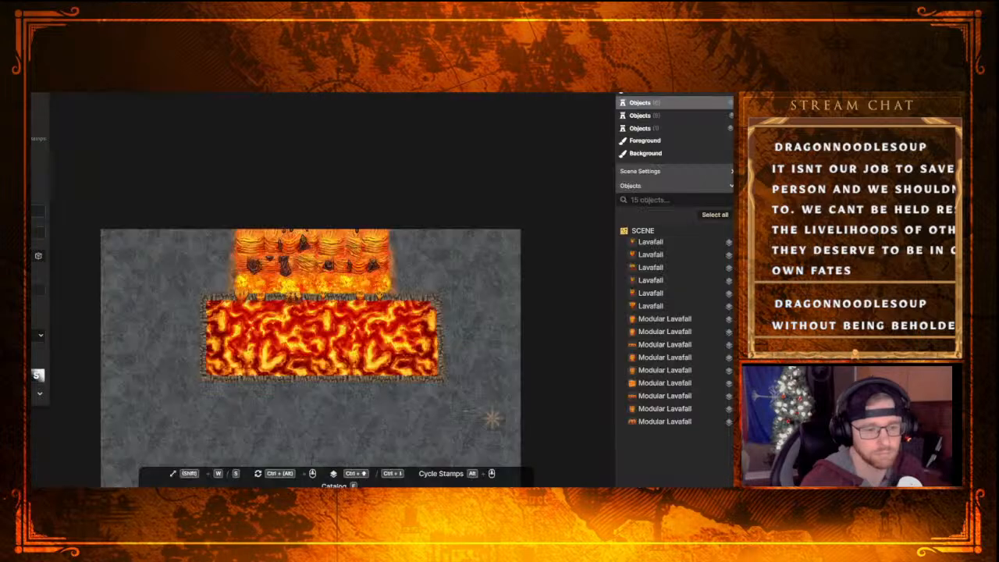
{"action": "scroll", "coordinate": [457, 425], "scroll_direction": "down", "scroll_amount": 1}
{"action": "middle_click_drag", "start_coordinate": [559, 395], "coordinate": [545, 269]}
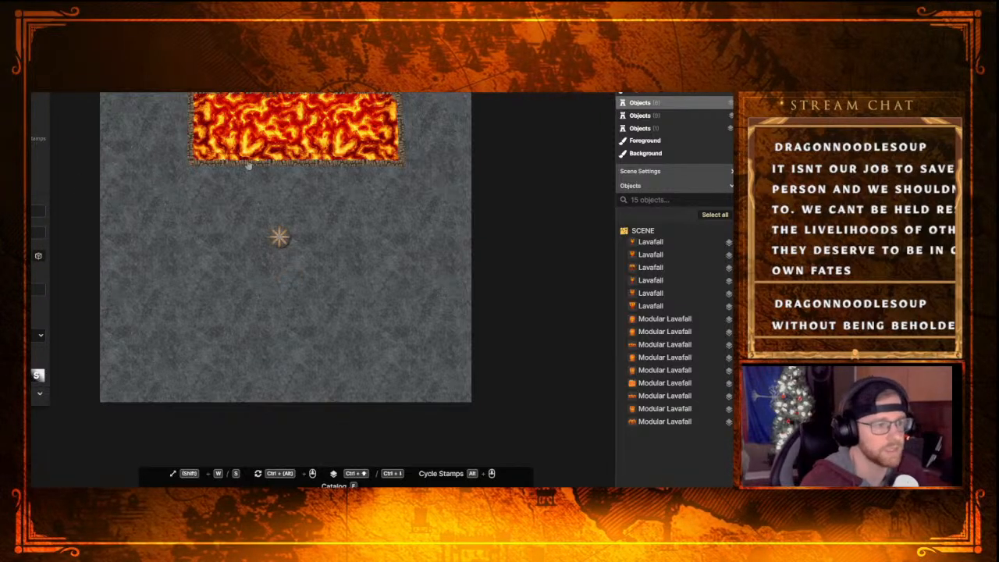
Search the stamp catalog for "pill" and look through the Core to Gothic: Horror Castle pillar stamps
{"action": "key", "text": "f"}
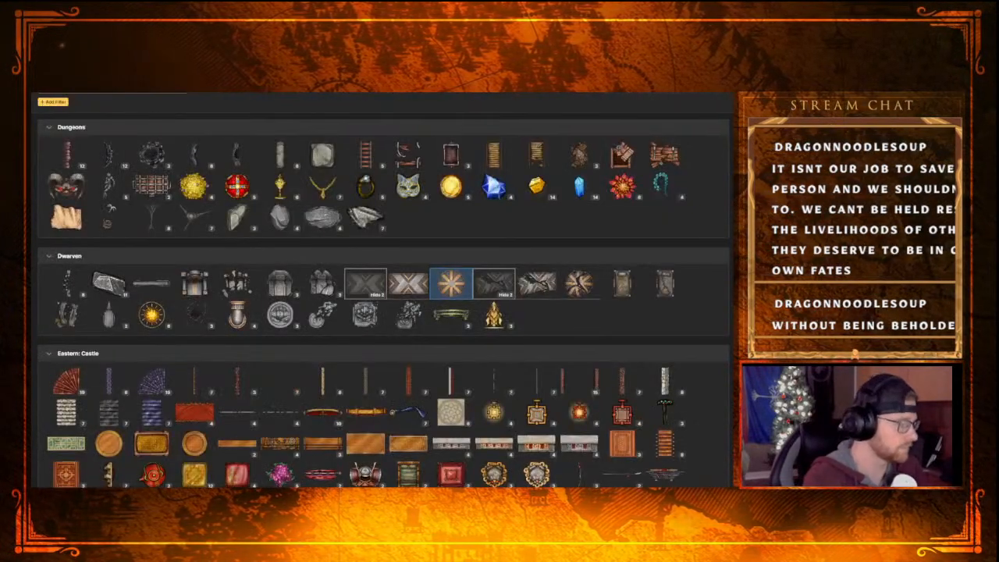
{"action": "type", "text": "pilla"}
{"action": "key", "text": "Return"}
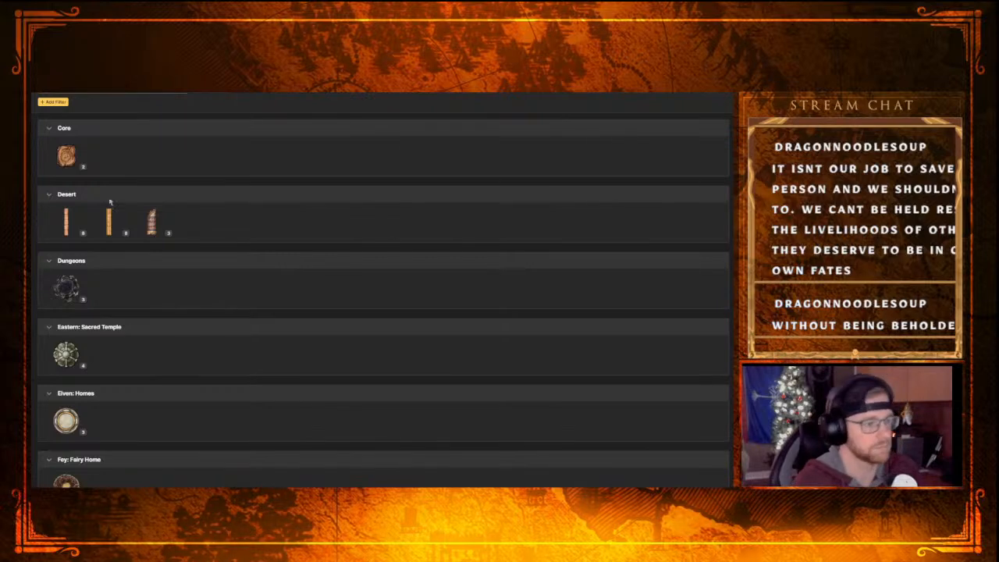
{"action": "scroll", "coordinate": [151, 325], "scroll_direction": "down", "scroll_amount": 3}
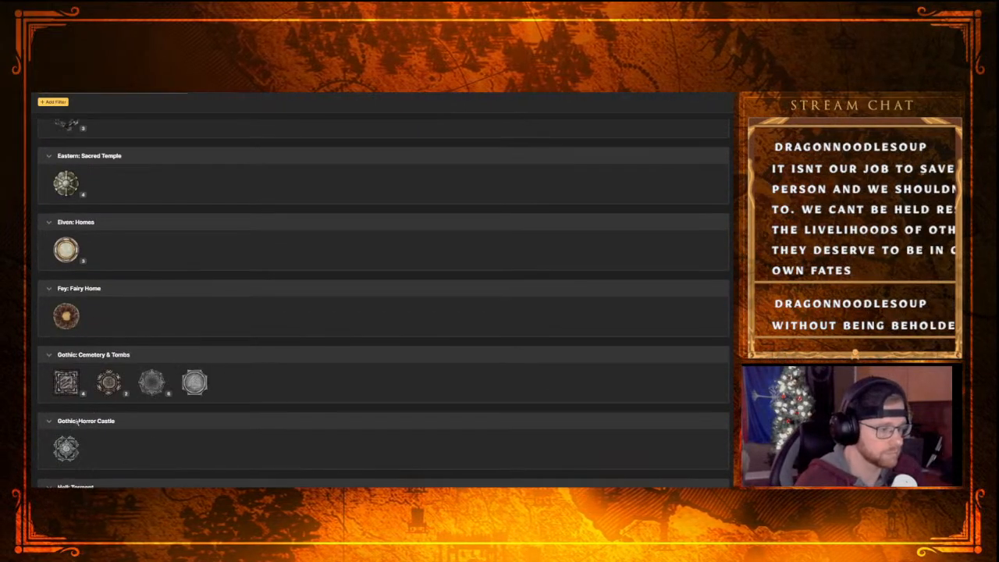
{"action": "scroll", "coordinate": [67, 250], "scroll_direction": "up", "scroll_amount": 2}
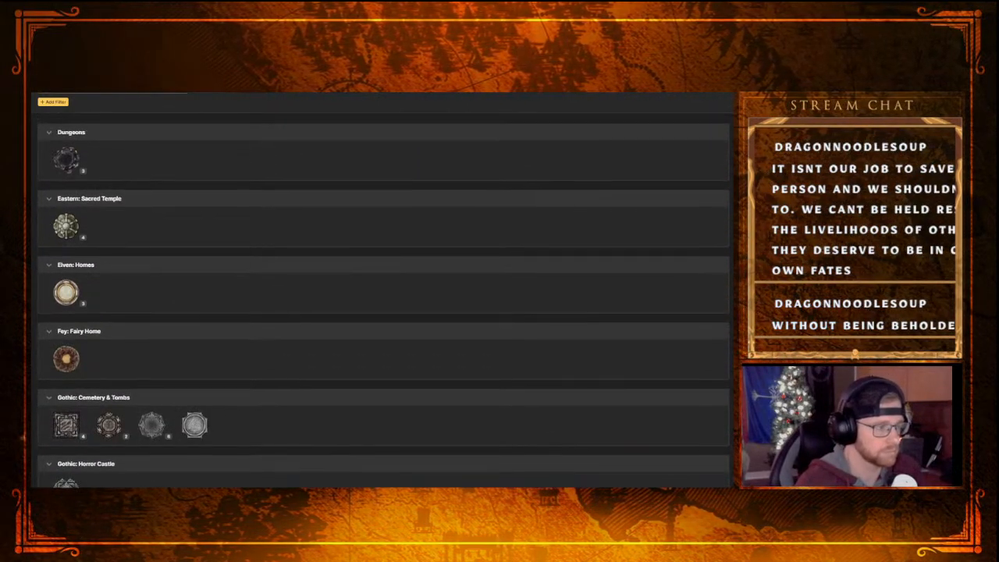
{"action": "scroll", "coordinate": [72, 191], "scroll_direction": "up", "scroll_amount": 2}
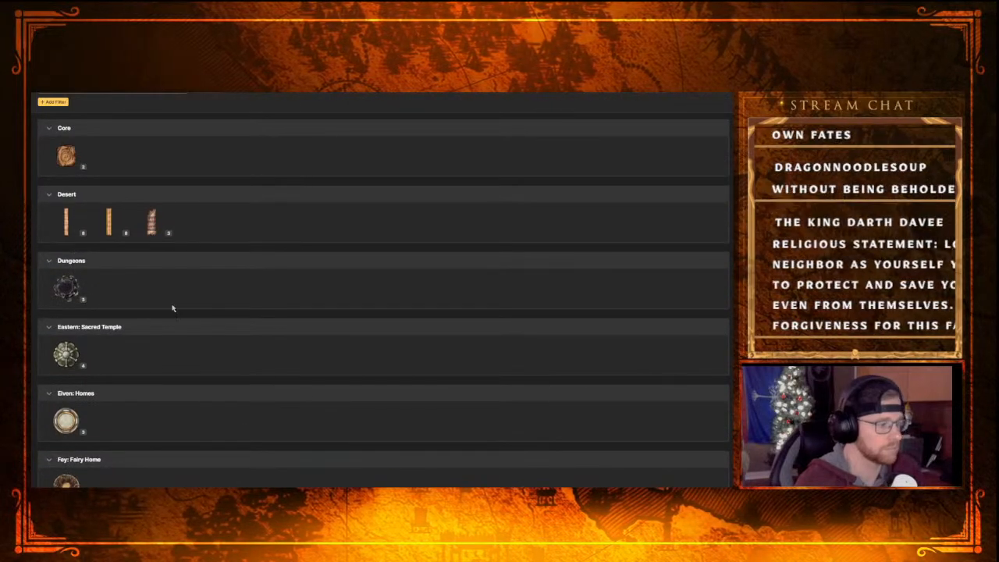
Look through the pillar stamps down to the Temple set, checking the variants inside the Siege broken pillar group
{"action": "scroll", "coordinate": [173, 307], "scroll_direction": "down", "scroll_amount": 1}
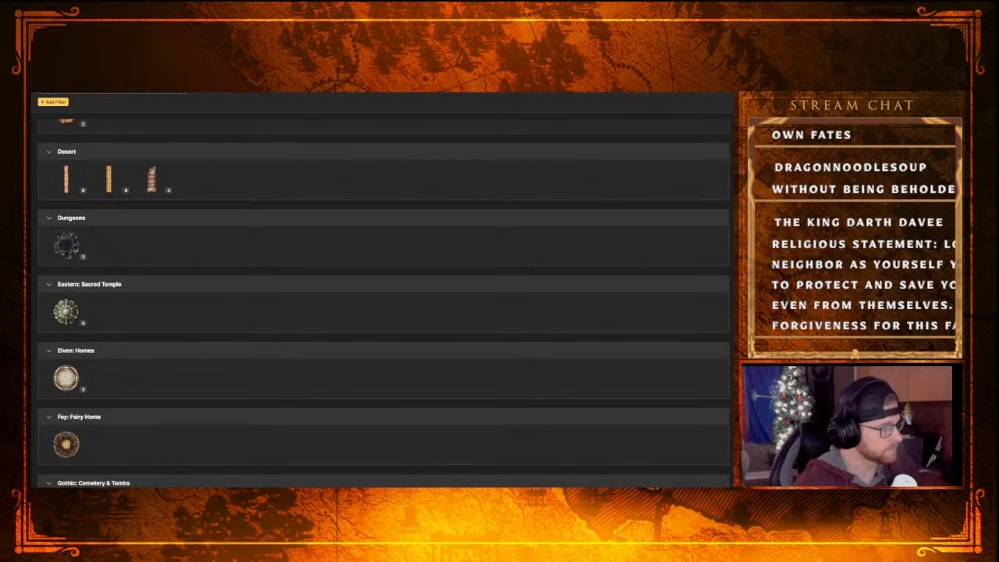
{"action": "scroll", "coordinate": [161, 358], "scroll_direction": "down", "scroll_amount": 2}
{"action": "scroll", "coordinate": [161, 358], "scroll_direction": "down", "scroll_amount": 7}
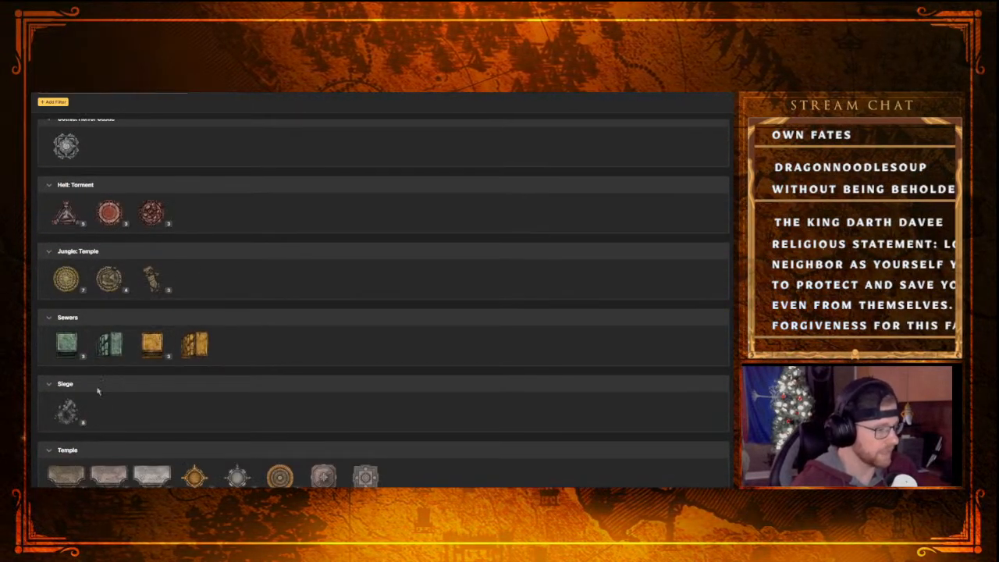
{"action": "left_click", "coordinate": [81, 424]}
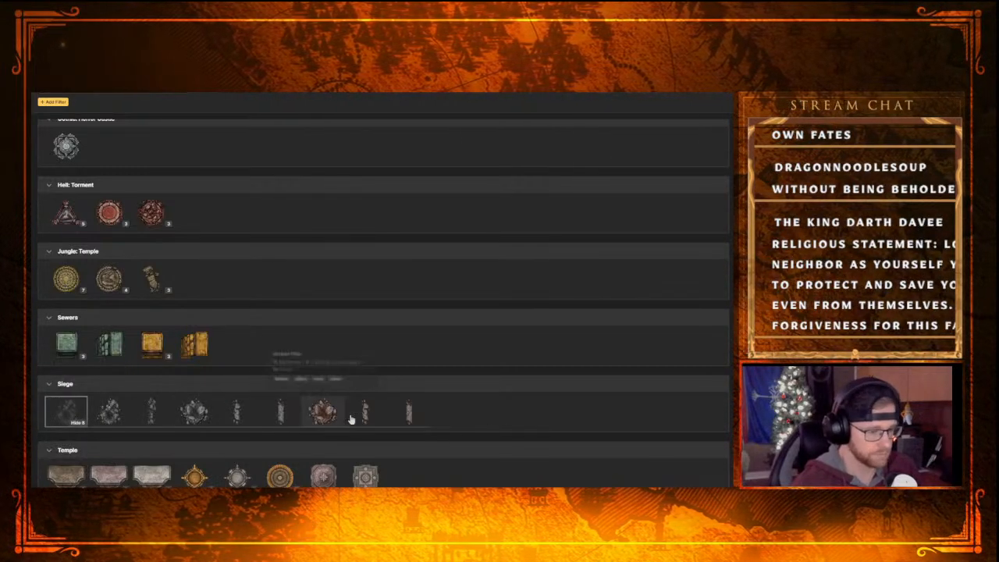
{"action": "scroll", "coordinate": [431, 486], "scroll_direction": "up", "scroll_amount": 1}
{"action": "scroll", "coordinate": [450, 455], "scroll_direction": "down", "scroll_amount": 1}
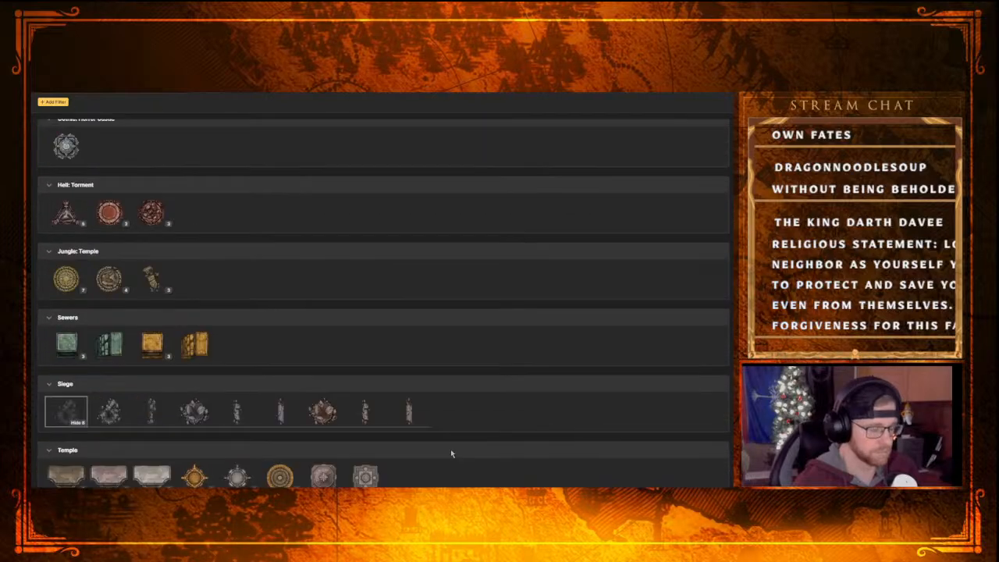
{"action": "left_click", "coordinate": [81, 423]}
Compare the pillar stamps of the Jungle: Temple, Hell: Torment and Gothic: Cemetery & Tombs sets
{"action": "scroll", "coordinate": [50, 451], "scroll_direction": "up", "scroll_amount": 1}
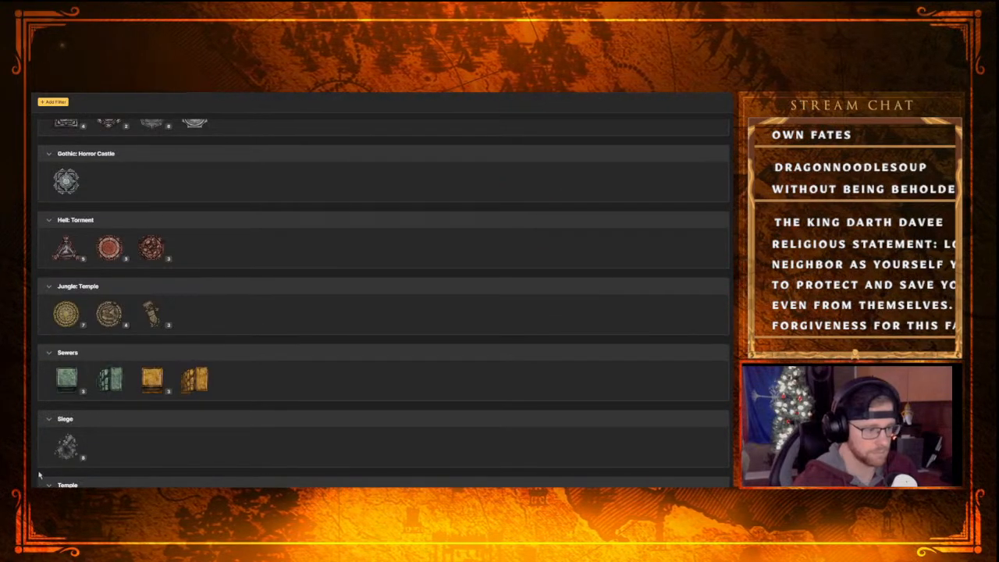
{"action": "scroll", "coordinate": [163, 444], "scroll_direction": "down", "scroll_amount": 1}
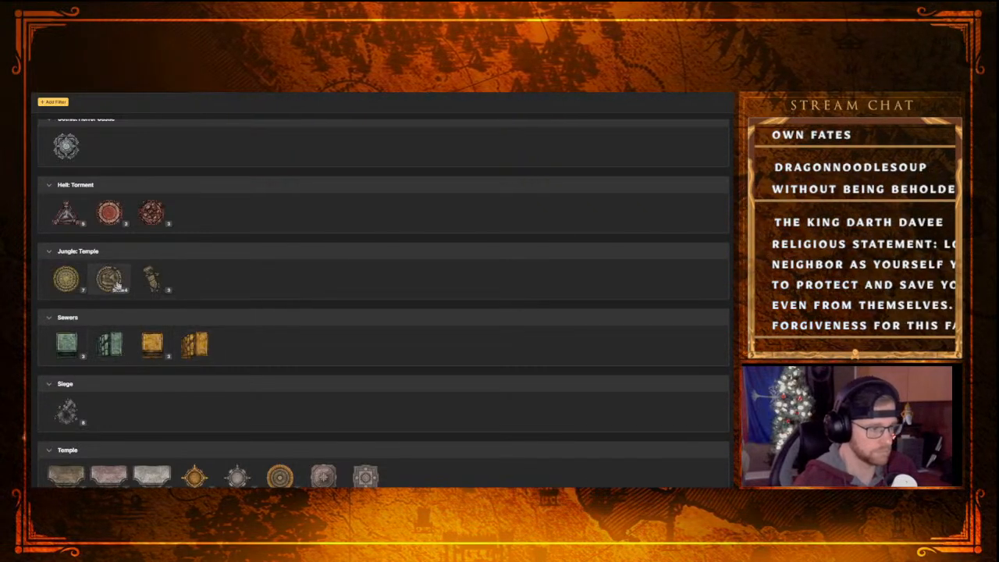
{"action": "mouse_move", "coordinate": [154, 291]}
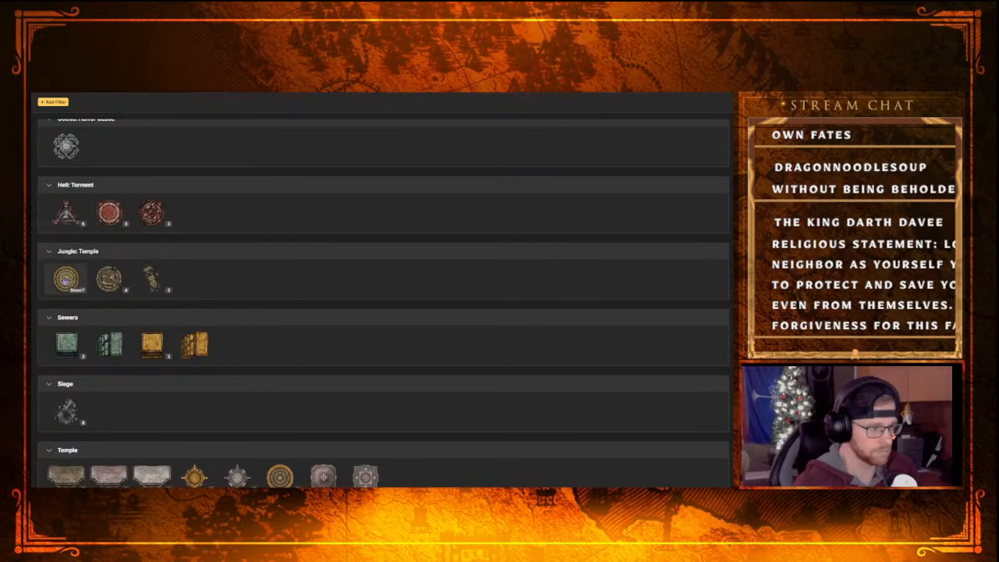
{"action": "scroll", "coordinate": [155, 298], "scroll_direction": "up", "scroll_amount": 3}
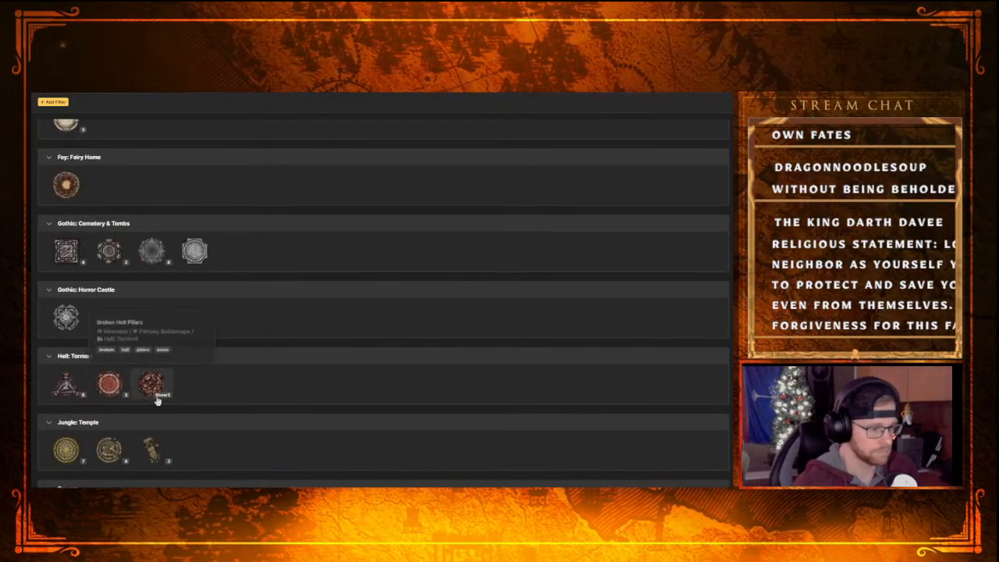
{"action": "mouse_move", "coordinate": [143, 266]}
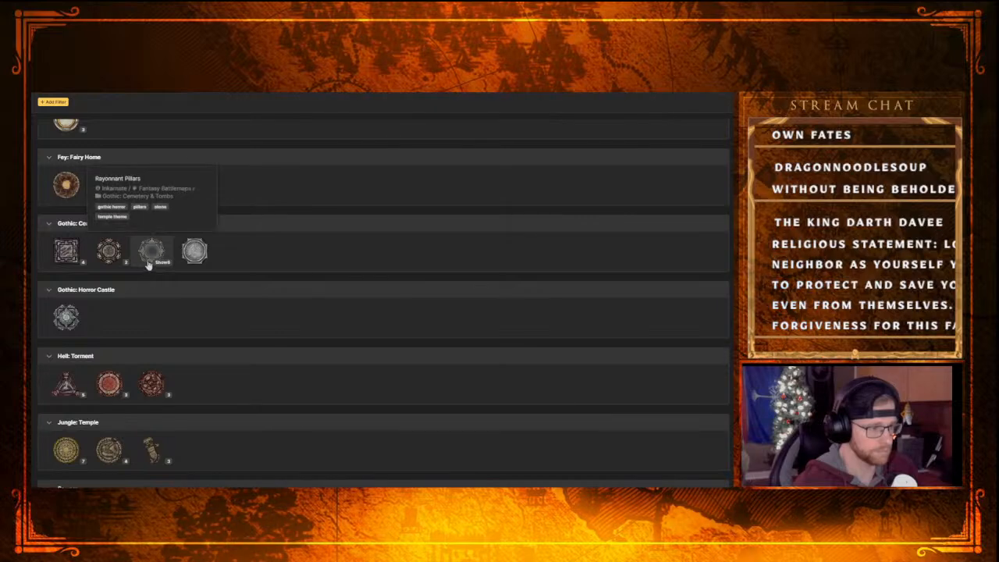
{"action": "scroll", "coordinate": [185, 368], "scroll_direction": "up", "scroll_amount": 3}
{"action": "scroll", "coordinate": [125, 372], "scroll_direction": "up", "scroll_amount": 2}
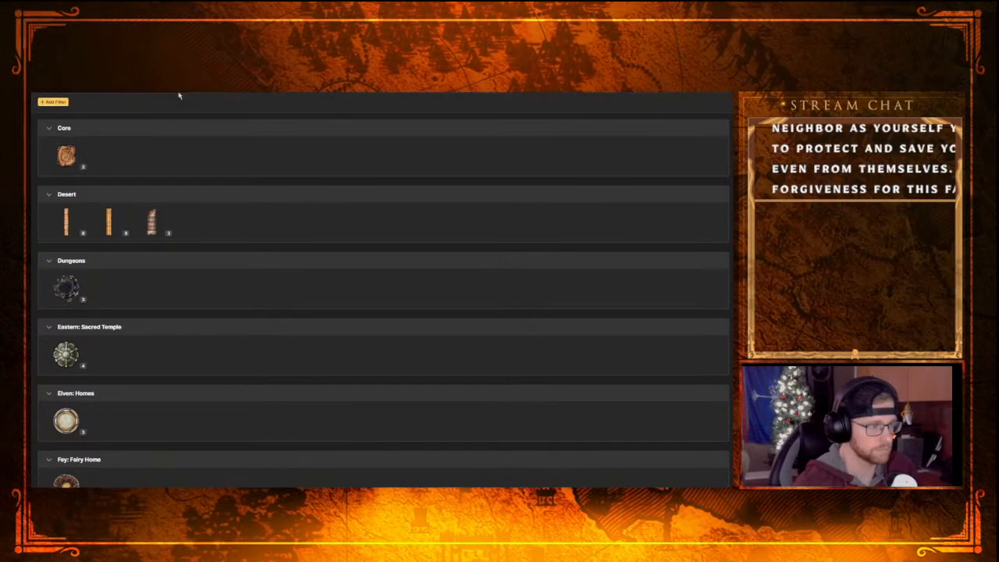
Browse the full stamp catalog from Artisans down to Dwarven, collapsing the expanded stone wall group in the Core set
{"action": "scroll", "coordinate": [167, 111], "scroll_direction": "up", "scroll_amount": 5}
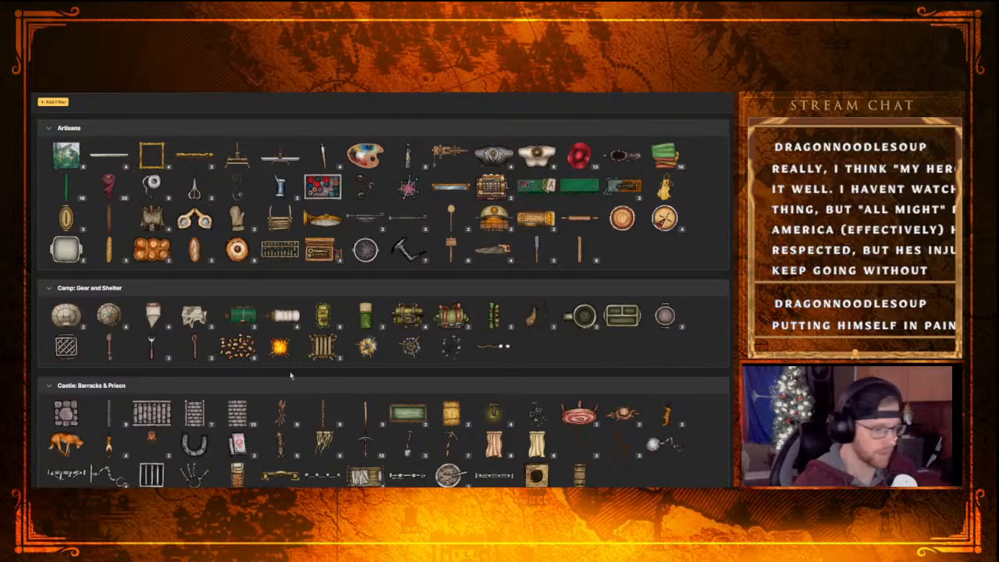
{"action": "scroll", "coordinate": [290, 375], "scroll_direction": "down", "scroll_amount": 10}
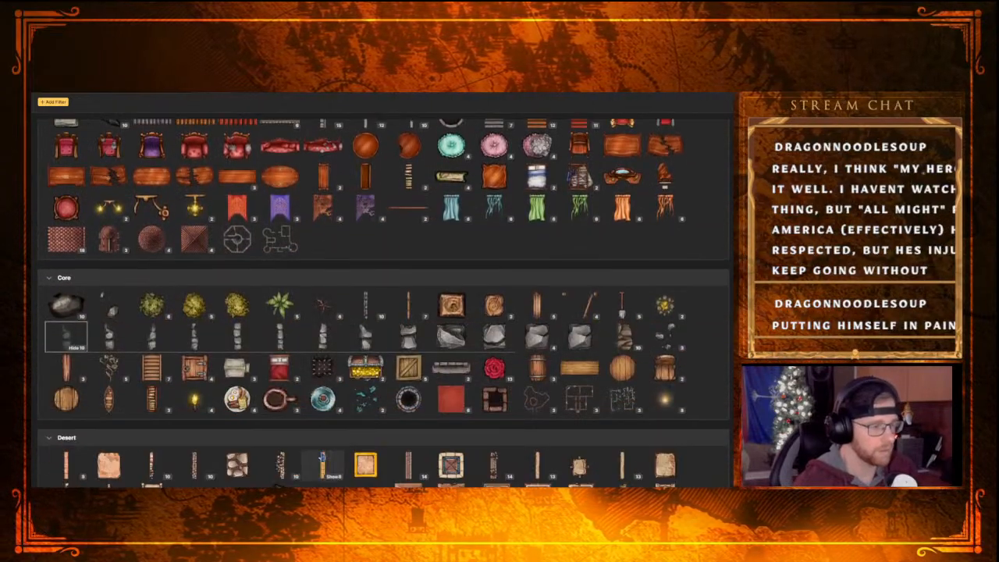
{"action": "scroll", "coordinate": [336, 411], "scroll_direction": "down", "scroll_amount": 1}
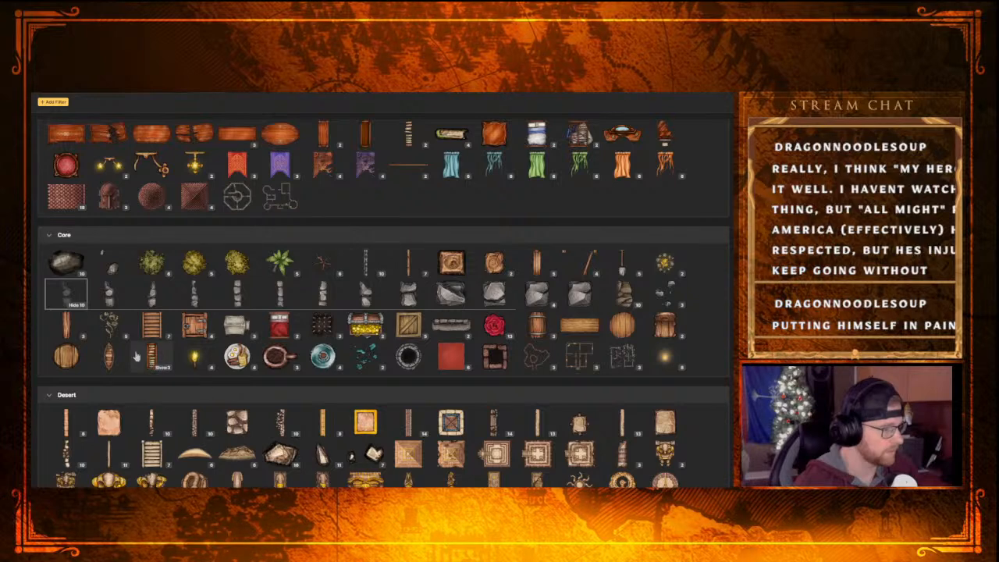
{"action": "left_click", "coordinate": [76, 304]}
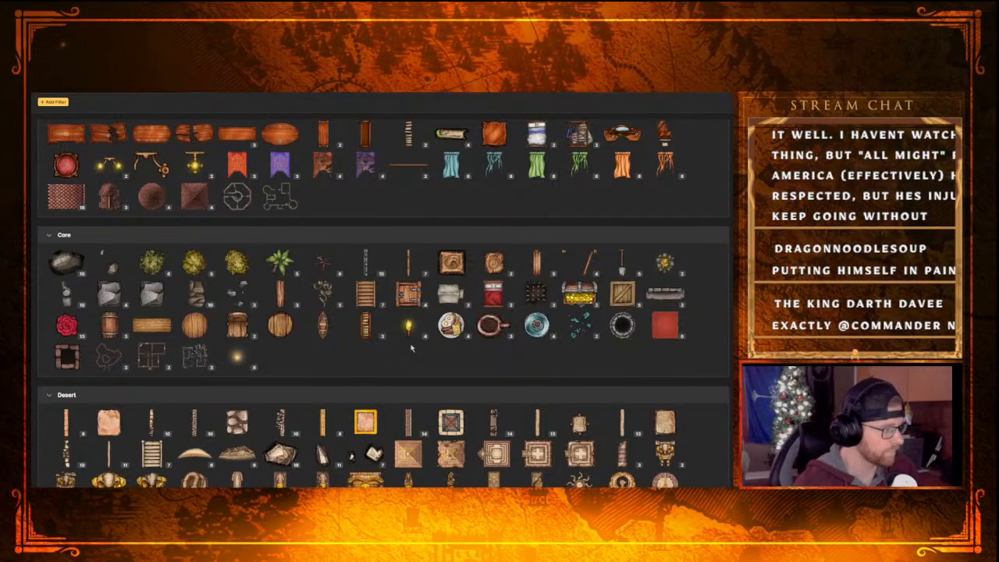
{"action": "scroll", "coordinate": [564, 341], "scroll_direction": "down", "scroll_amount": 5}
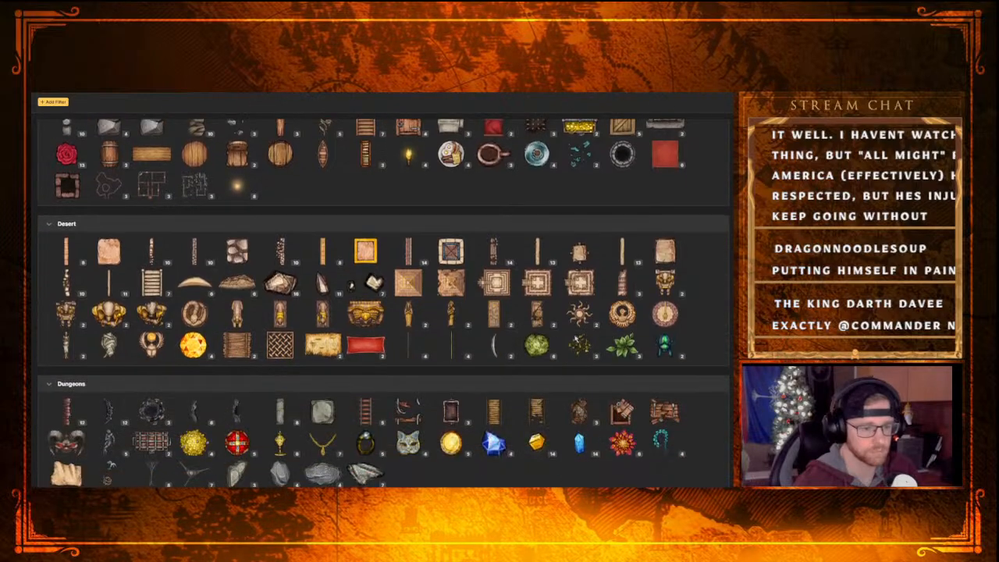
{"action": "scroll", "coordinate": [565, 342], "scroll_direction": "down", "scroll_amount": 2}
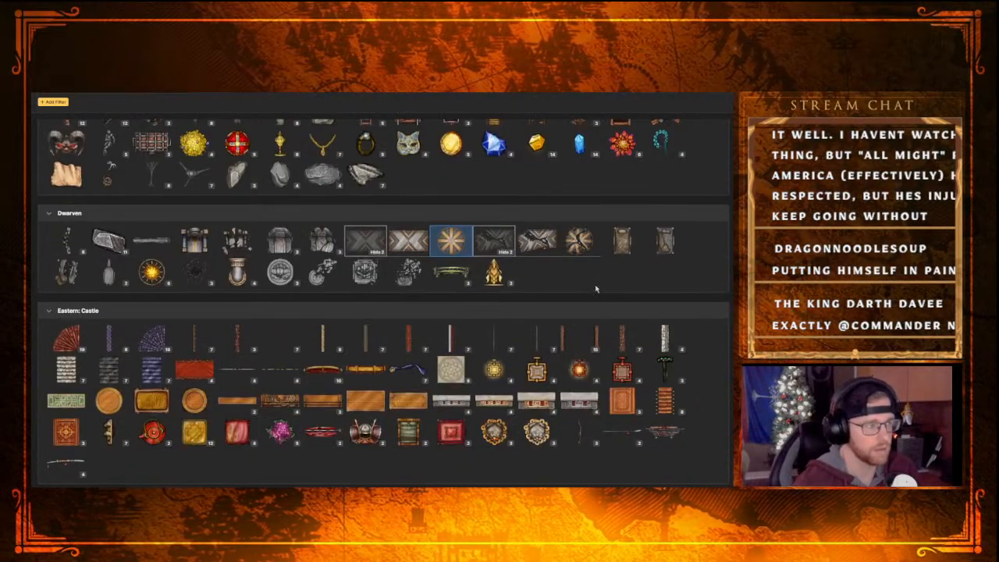
Collapse both chevron-pattern table groups in the Dwarven set and expand its broken stone wall group
{"action": "left_click", "coordinate": [506, 254]}
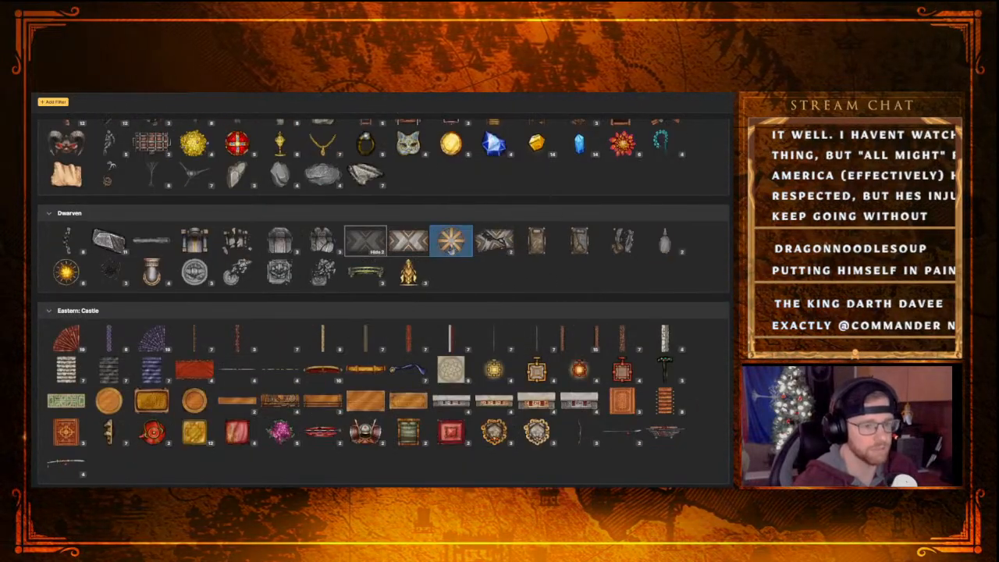
{"action": "left_click", "coordinate": [378, 252]}
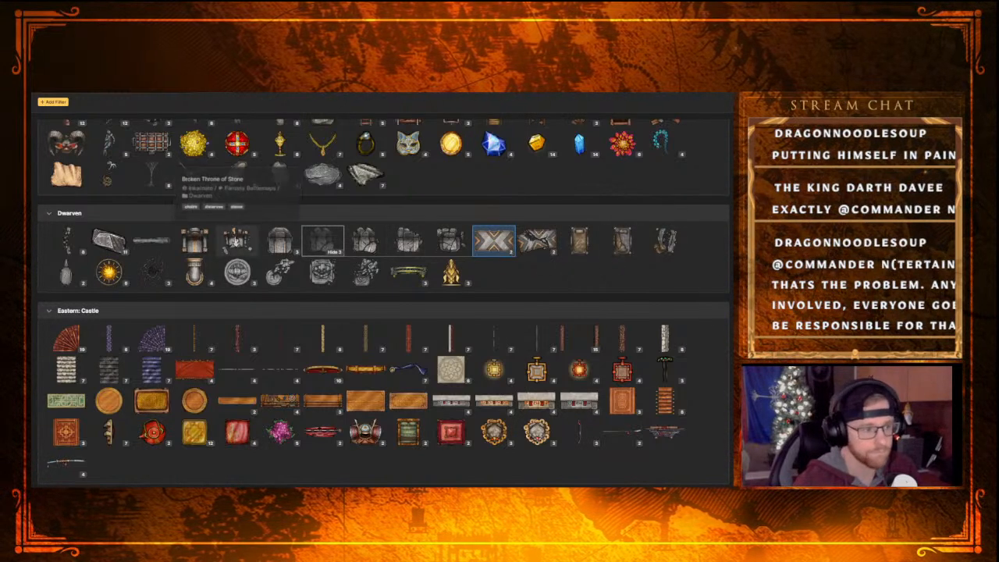
{"action": "left_click", "coordinate": [76, 253]}
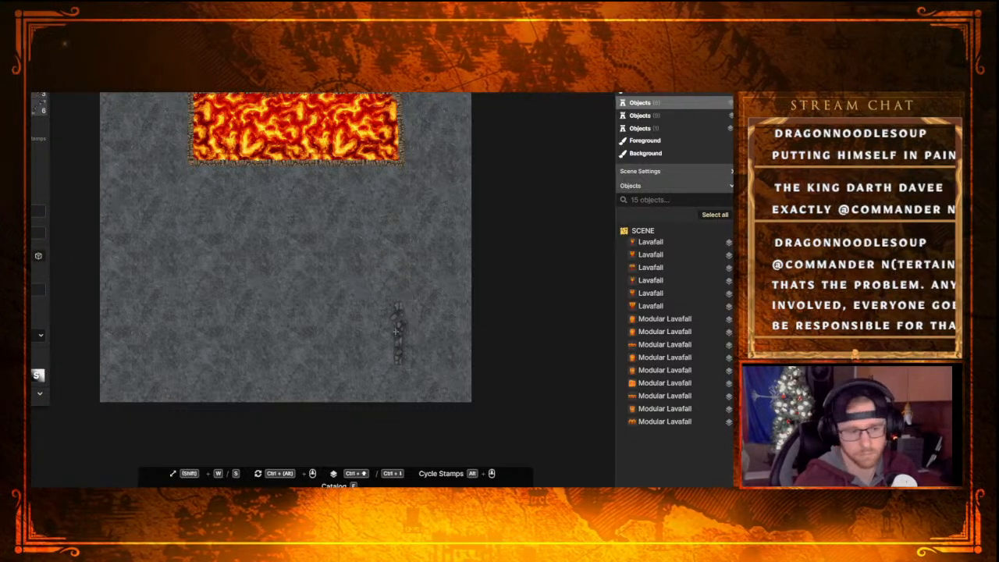
Try out a straight broken stone wall stamp near the map's lower-right corner and delete it
{"action": "left_click", "coordinate": [395, 331]}
{"action": "left_click_drag", "start_coordinate": [420, 354], "coordinate": [433, 344]}
{"action": "key", "text": "Delete"}
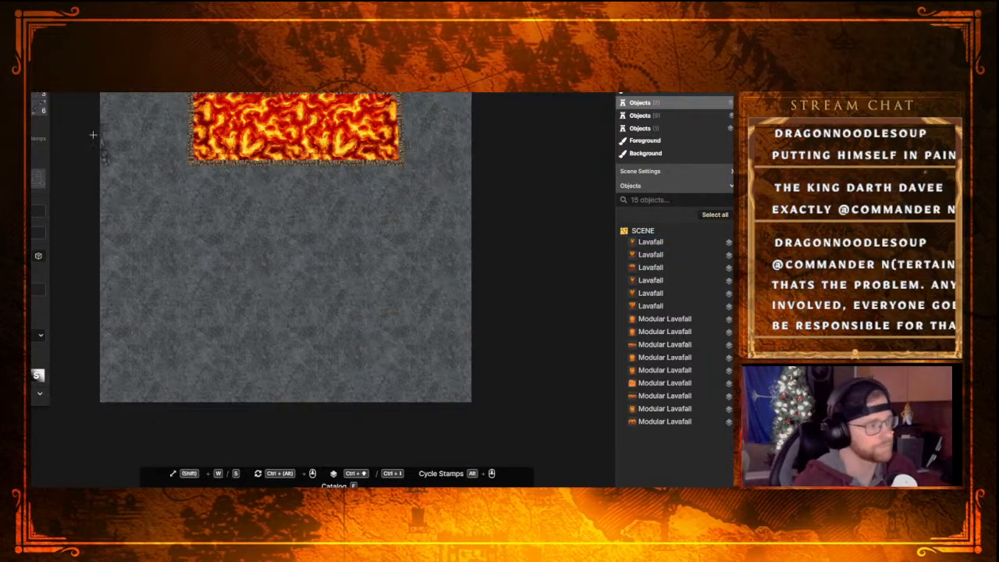
Place two Broken Stone Wall stamps near the map's lower-right corner, rotated and joined end to end into a curved barrier
{"action": "left_click", "coordinate": [393, 320]}
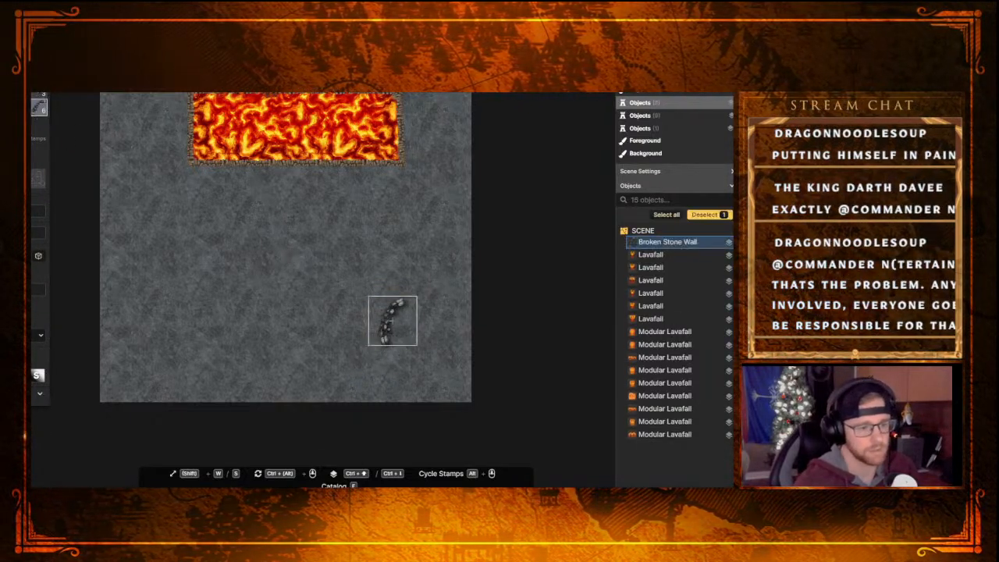
{"action": "left_click_drag", "start_coordinate": [431, 320], "coordinate": [334, 367]}
{"action": "left_click_drag", "start_coordinate": [394, 317], "coordinate": [416, 310]}
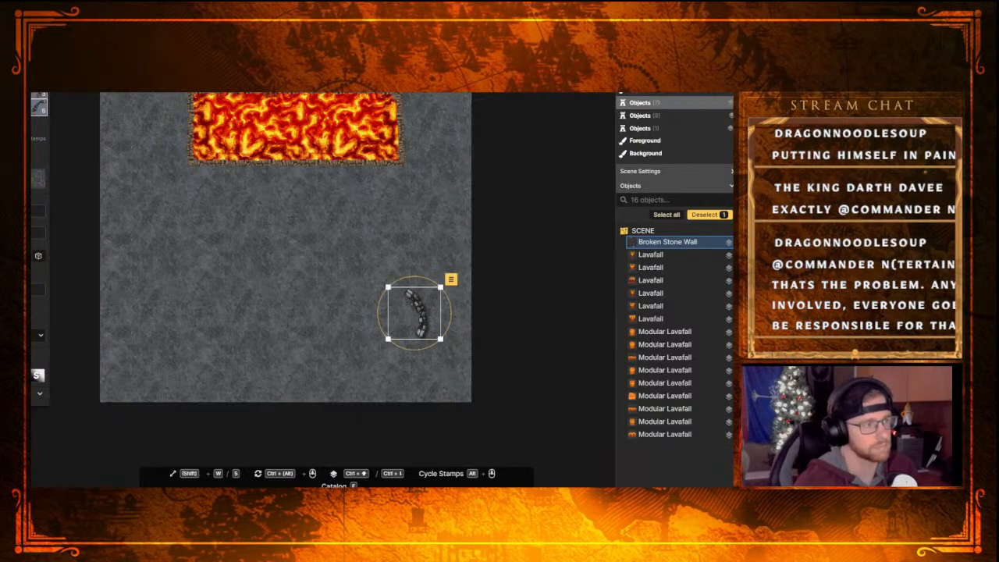
{"action": "left_click", "coordinate": [405, 361]}
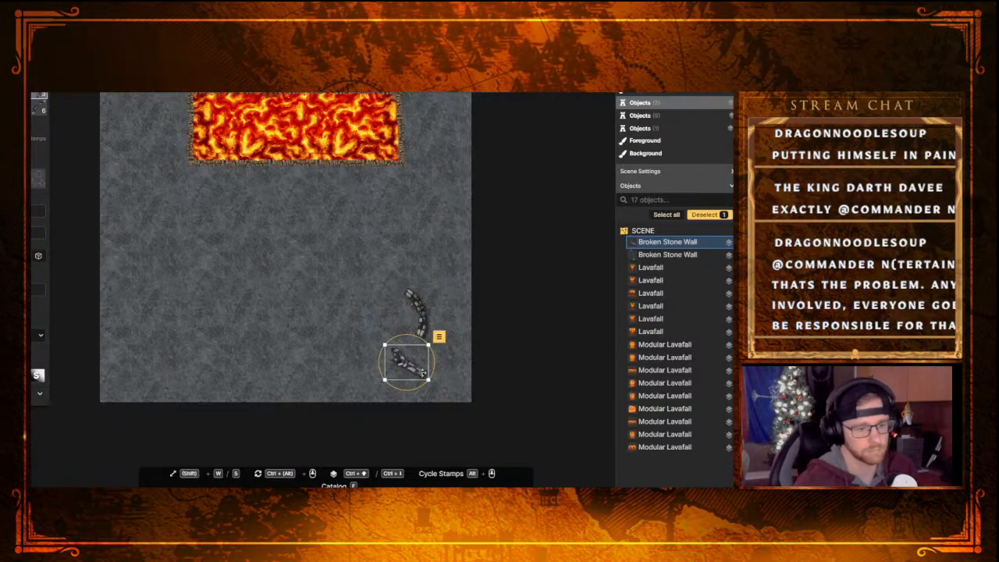
{"action": "left_click_drag", "start_coordinate": [428, 334], "coordinate": [401, 353]}
{"action": "left_click", "coordinate": [324, 326]}
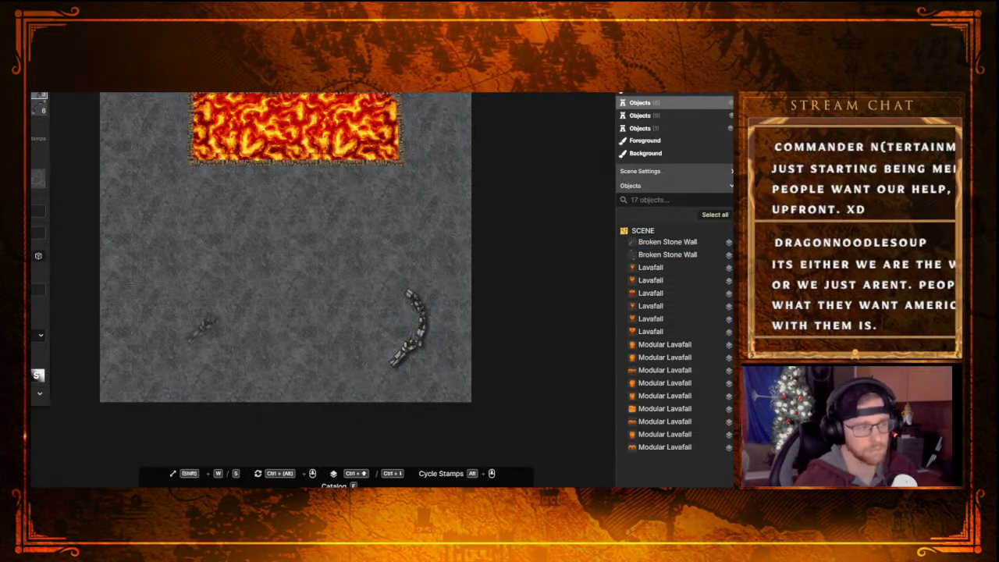
Place a Broken Brazier from the Dwarven set inside the upper part of the curved stone wall
{"action": "key", "text": "f"}
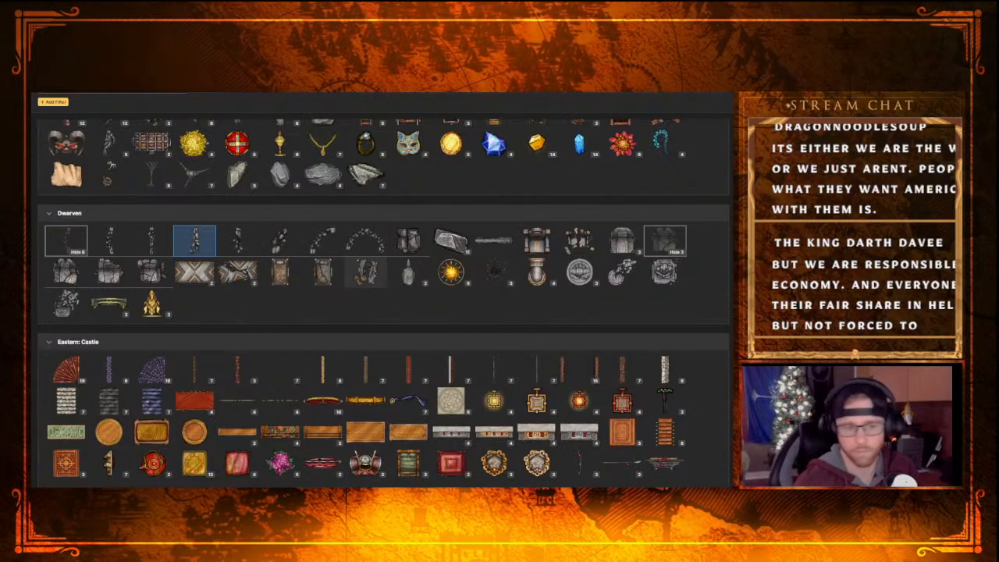
{"action": "left_click", "coordinate": [494, 271]}
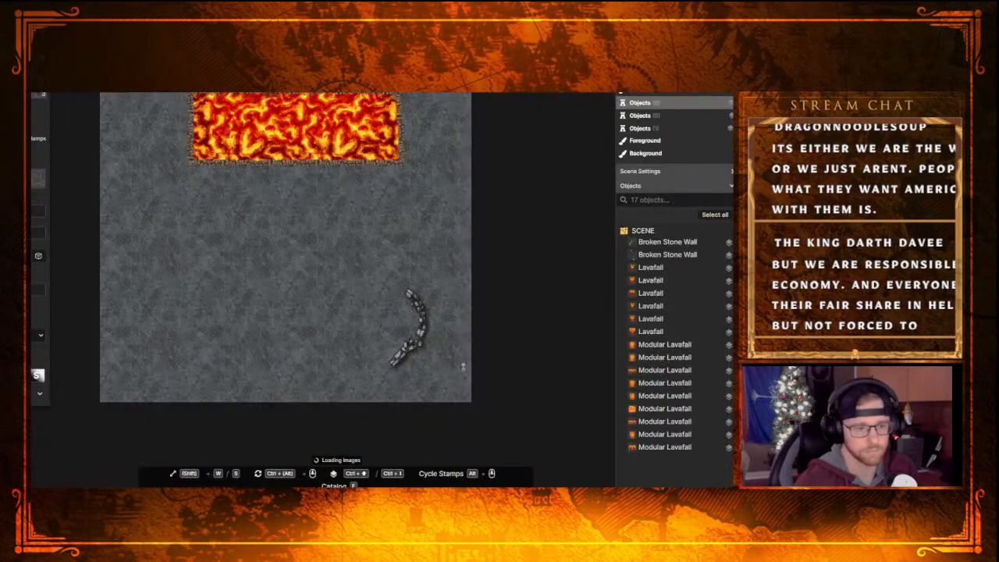
{"action": "left_click", "coordinate": [389, 314]}
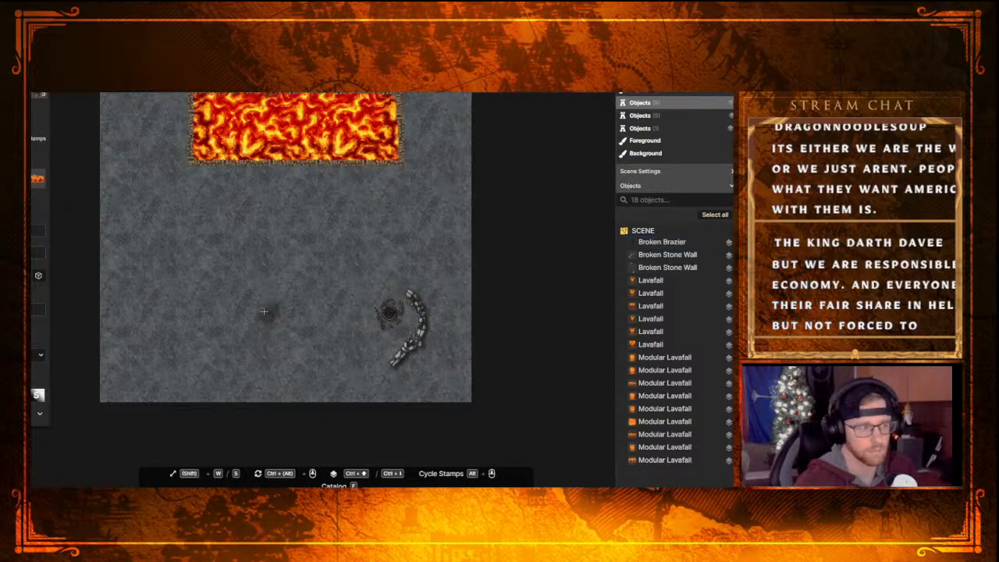
Place a Broken Dwarven Table beside the curved wall, below the brazier, and shrink it to fit next to the rubble
{"action": "key", "text": "e"}
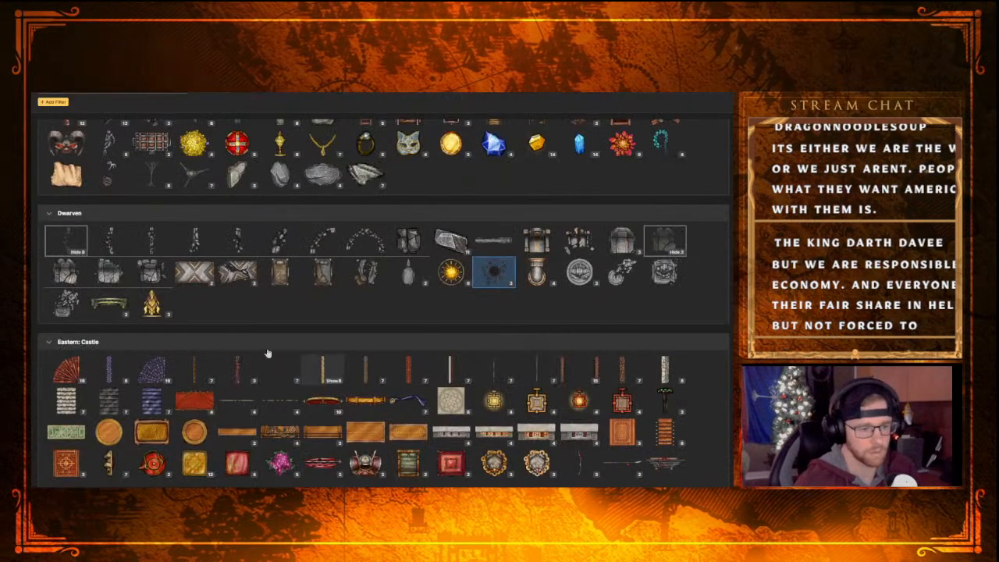
{"action": "left_click", "coordinate": [231, 278]}
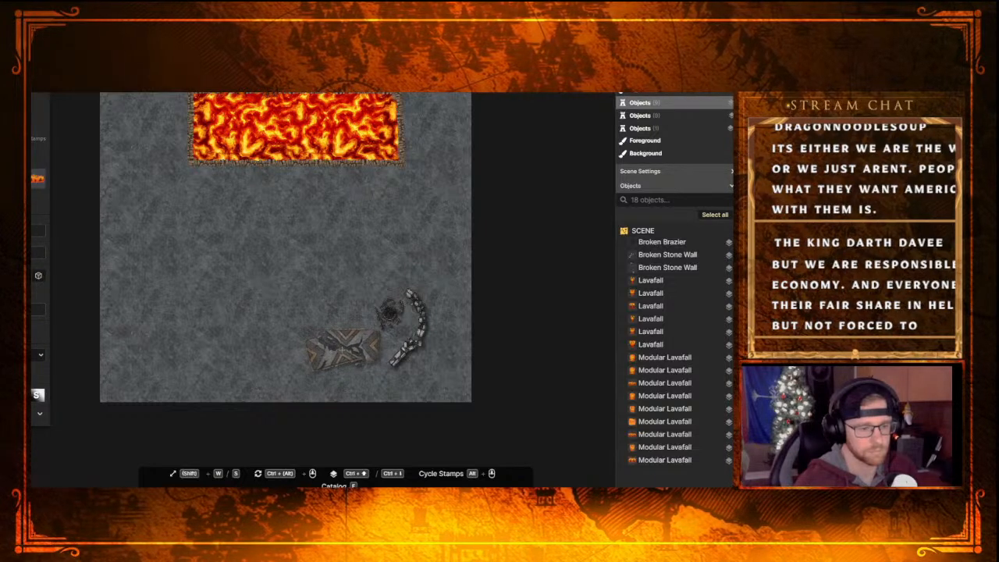
{"action": "left_click", "coordinate": [341, 349]}
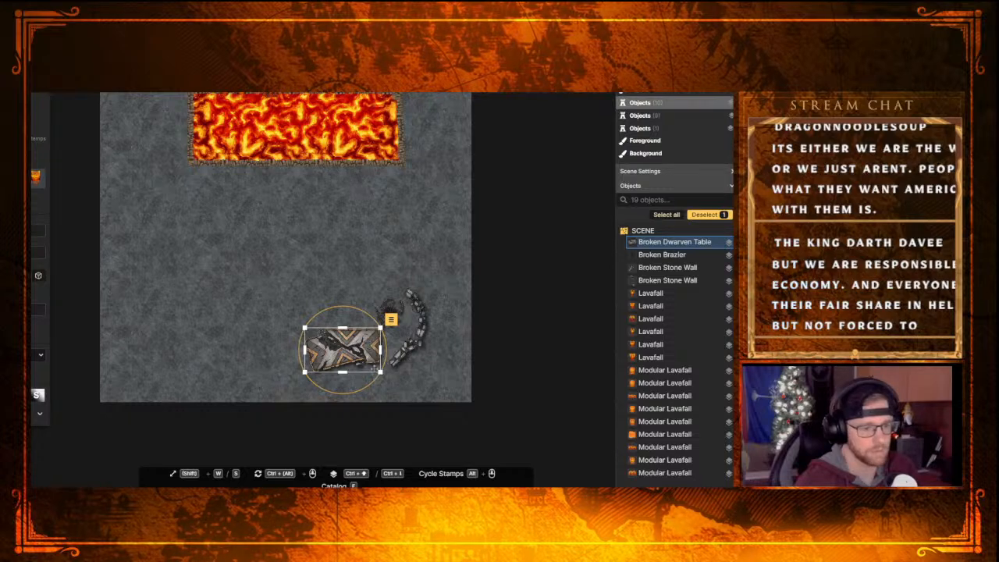
{"action": "left_click_drag", "start_coordinate": [382, 373], "coordinate": [365, 348]}
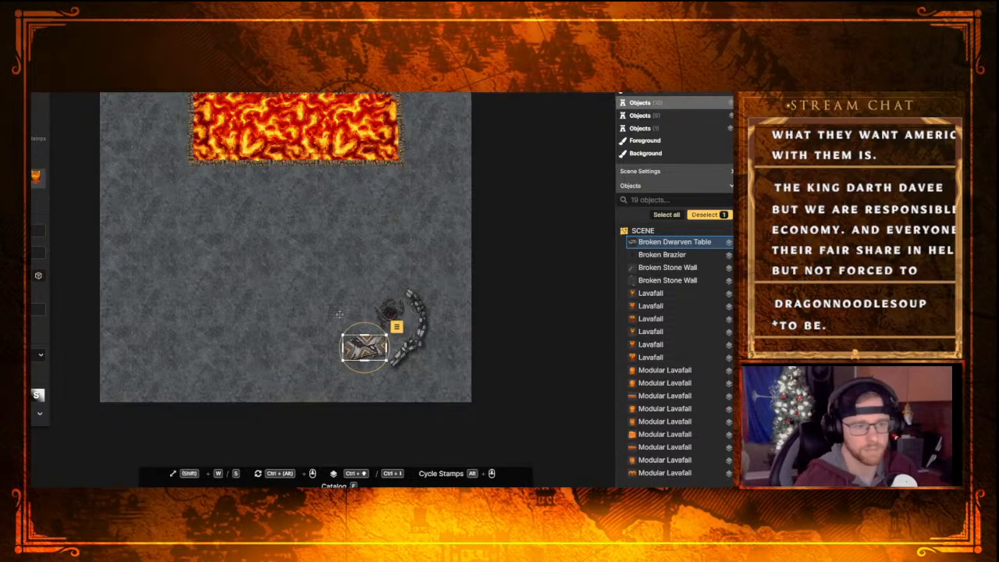
{"action": "scroll", "coordinate": [304, 230], "scroll_direction": "up", "scroll_amount": 2}
{"action": "scroll", "coordinate": [304, 230], "scroll_direction": "down", "scroll_amount": 1}
{"action": "middle_click_drag", "start_coordinate": [303, 217], "coordinate": [312, 338]}
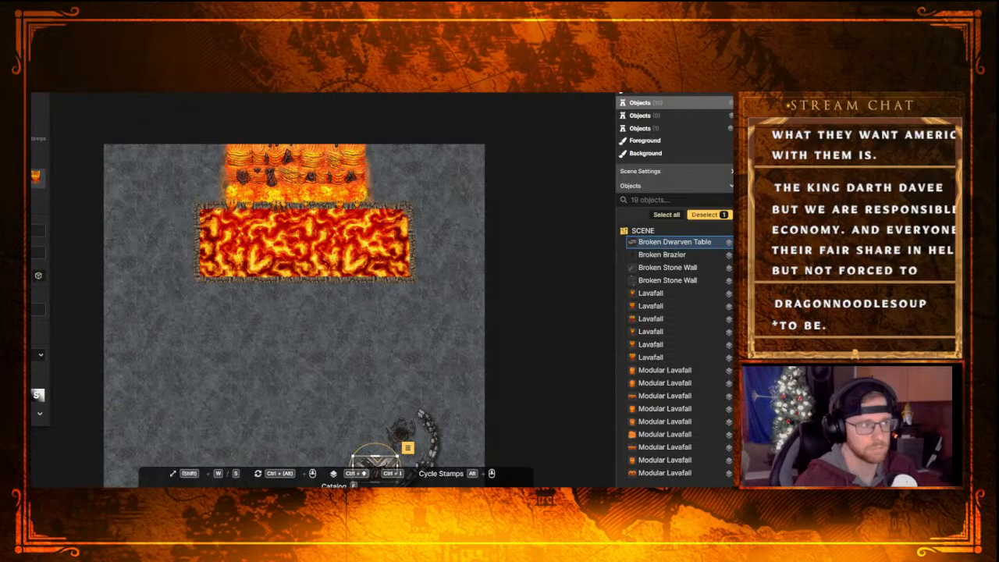
{"action": "key", "text": "v"}
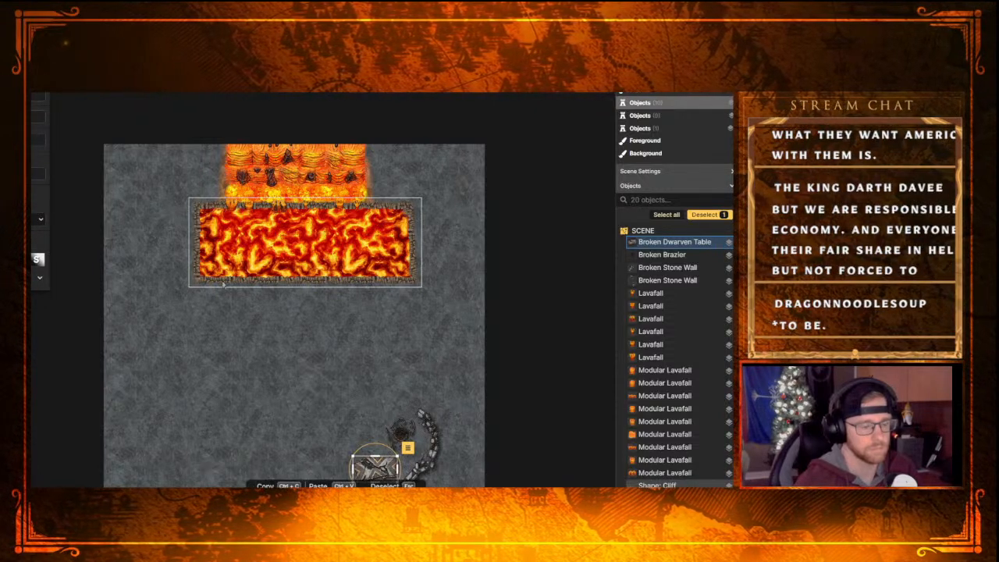
{"action": "middle_click_drag", "start_coordinate": [378, 373], "coordinate": [355, 255]}
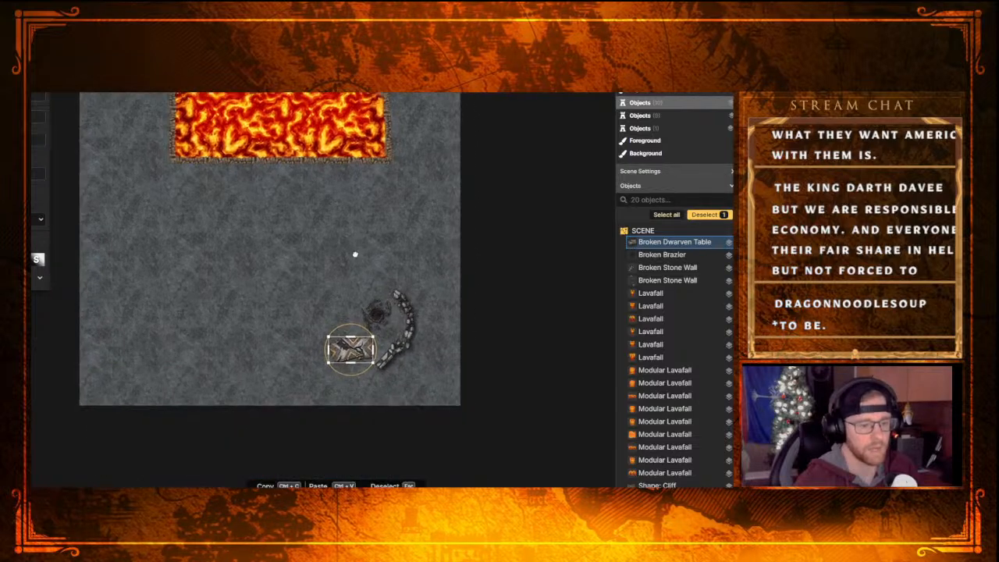
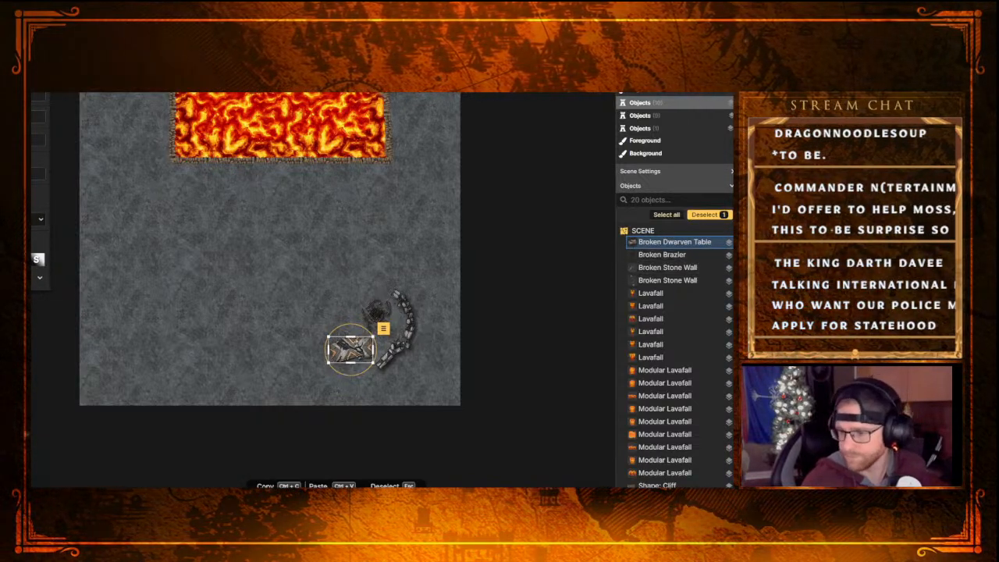
Move the Broken Dwarven Table up beside the brazier and tilt it slightly
{"action": "left_click_drag", "start_coordinate": [363, 359], "coordinate": [337, 349]}
Delete the cliff shape bordering the lava pool and brush lava along the pool's lower edge to extend it with an irregular outline
{"action": "left_click", "coordinate": [338, 151]}
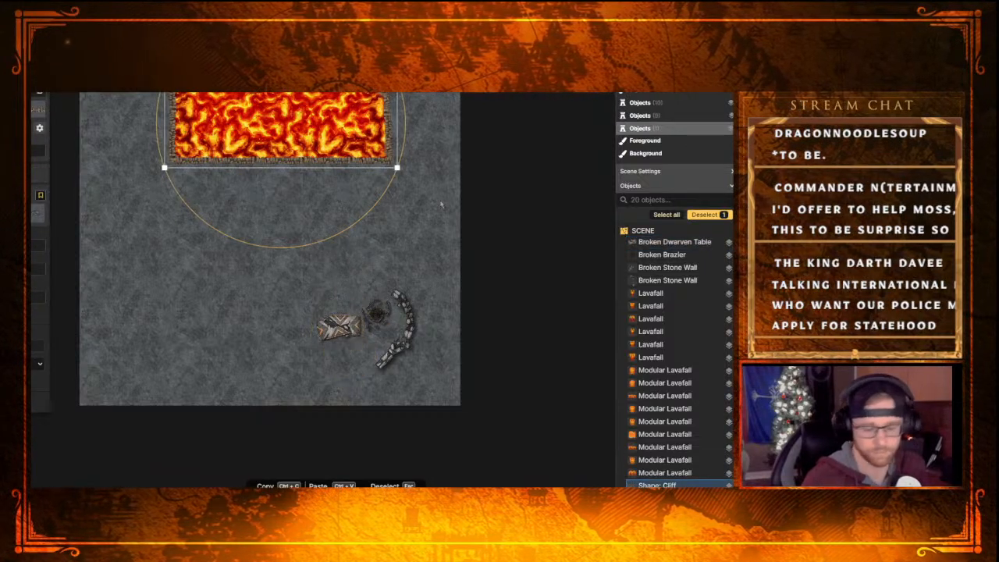
{"action": "key", "text": "Delete"}
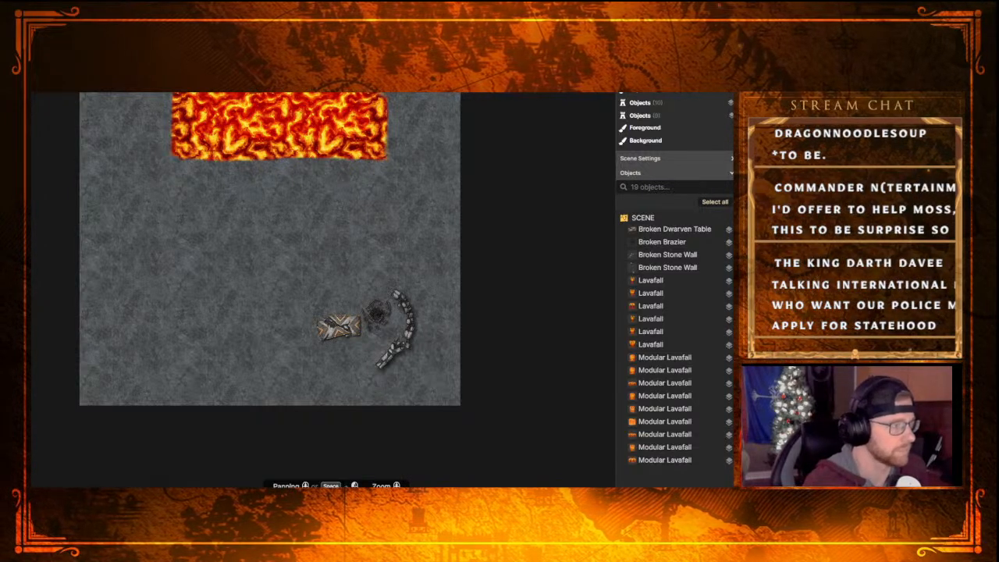
{"action": "key", "text": "b"}
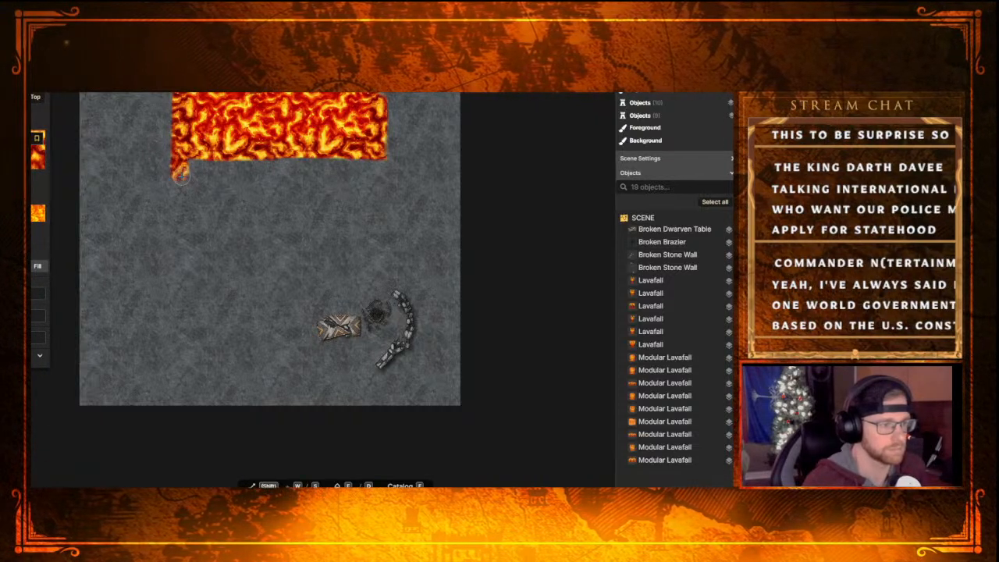
{"action": "mouse_move", "coordinate": [191, 178]}
{"action": "left_mouse_down"}
{"action": "mouse_move", "coordinate": [181, 179]}
{"action": "mouse_move", "coordinate": [382, 179]}
{"action": "mouse_move", "coordinate": [383, 166]}
{"action": "mouse_move", "coordinate": [188, 161]}
{"action": "mouse_move", "coordinate": [343, 159]}
{"action": "mouse_move", "coordinate": [336, 156]}
{"action": "left_mouse_up"}
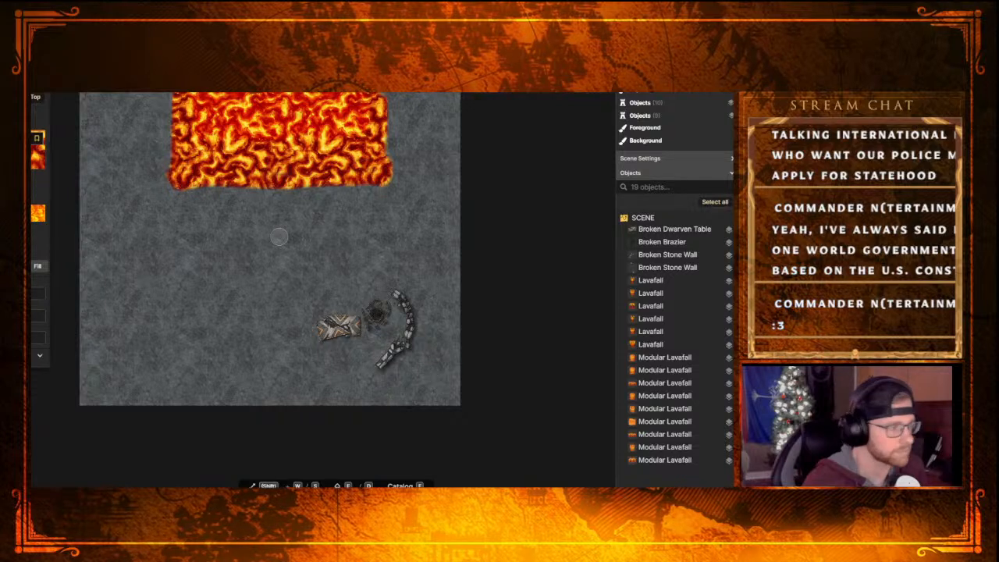
Replace the rectangular Broken Dwarven Table with a small round Broken Dwarven Table in the map's lower-right area
{"action": "key", "text": "o"}
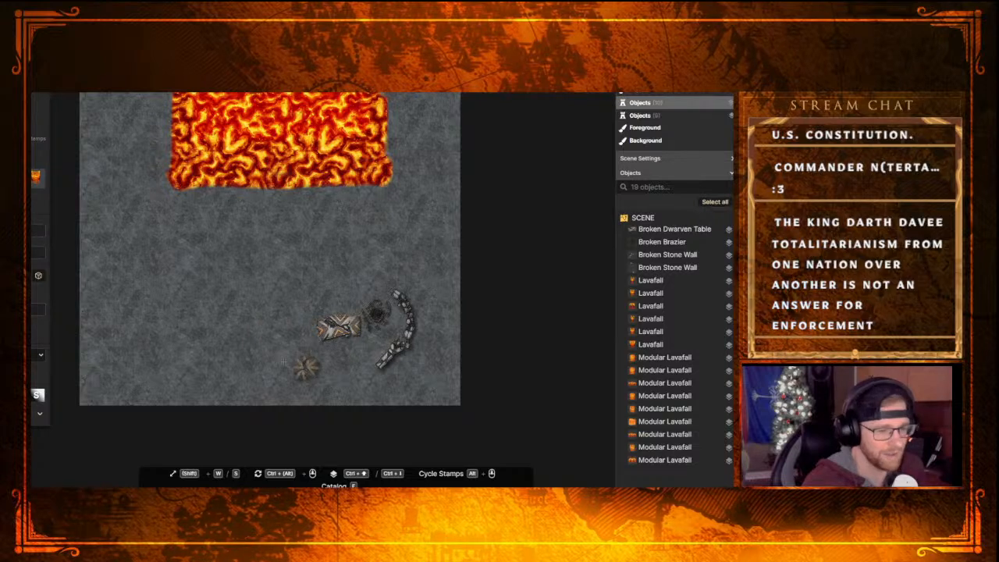
{"action": "left_click", "coordinate": [337, 326]}
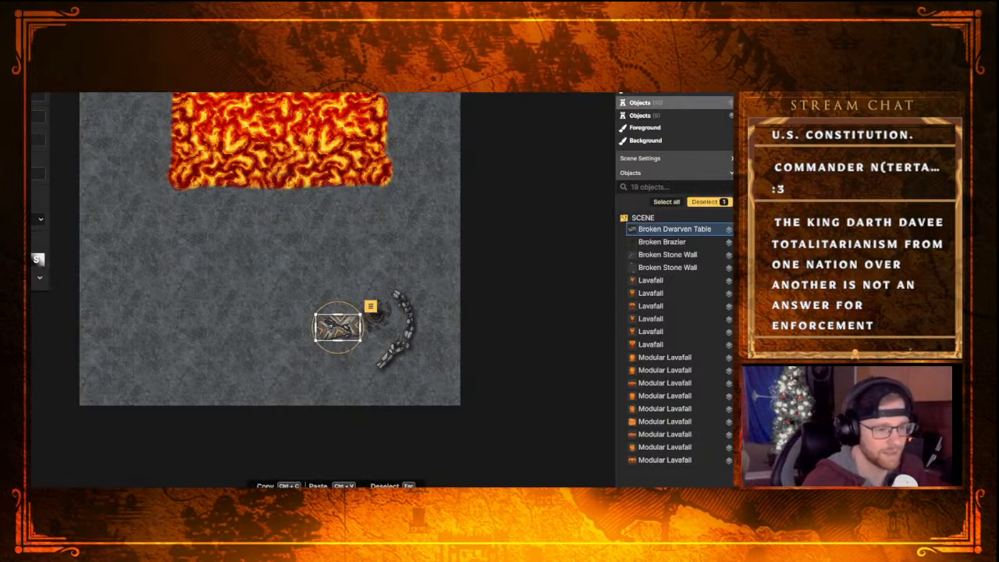
{"action": "key", "text": "Delete"}
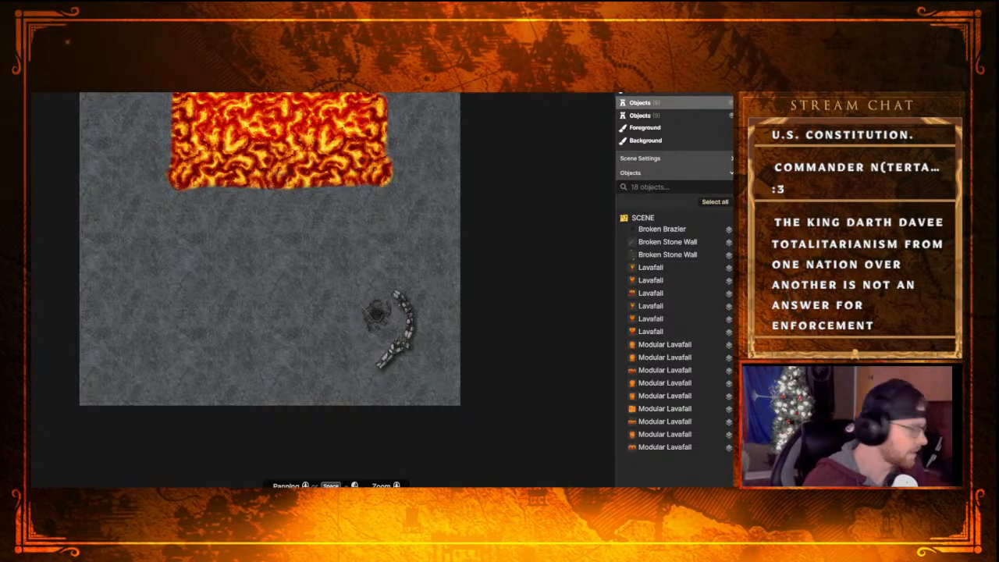
{"action": "key", "text": "t"}
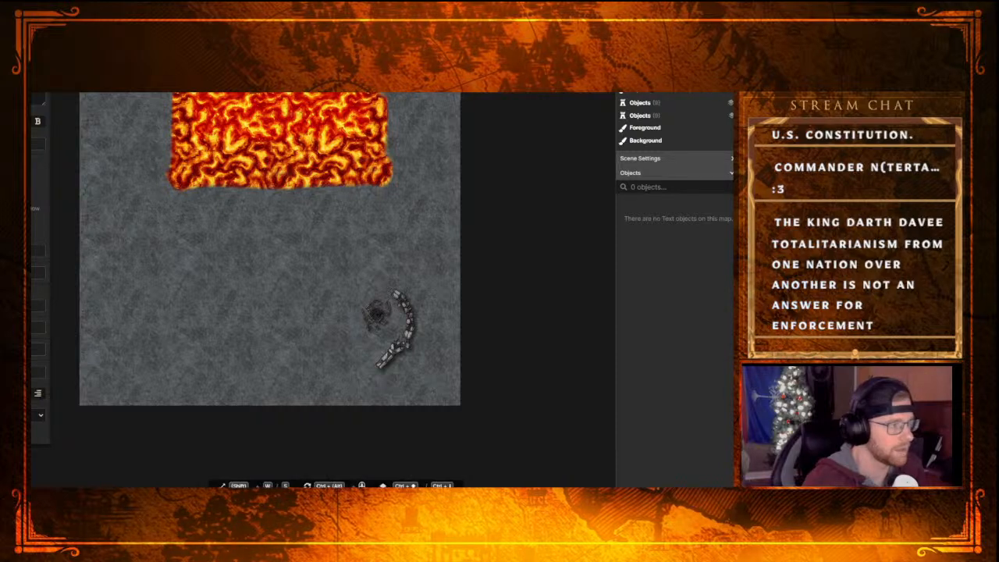
{"action": "key", "text": "o"}
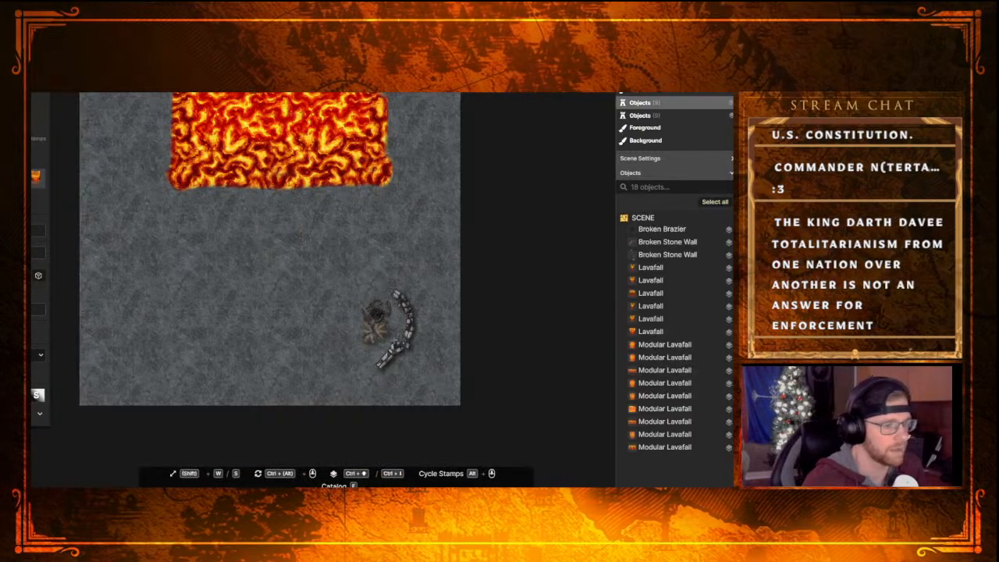
{"action": "left_click", "coordinate": [343, 339]}
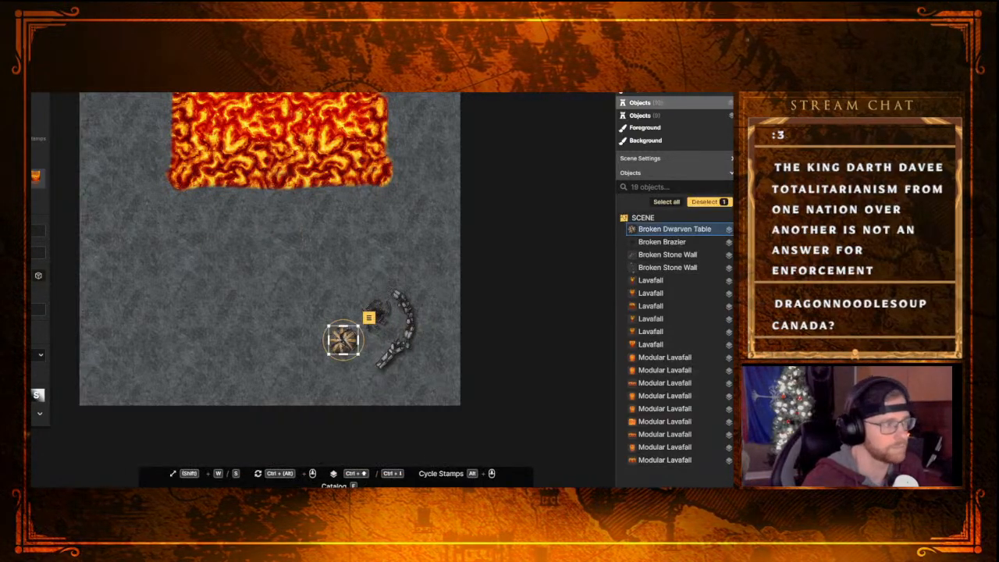
Delete the Broken Brazier and both Broken Stone Wall pieces near the map's lower-right corner
{"action": "left_click", "coordinate": [378, 314]}
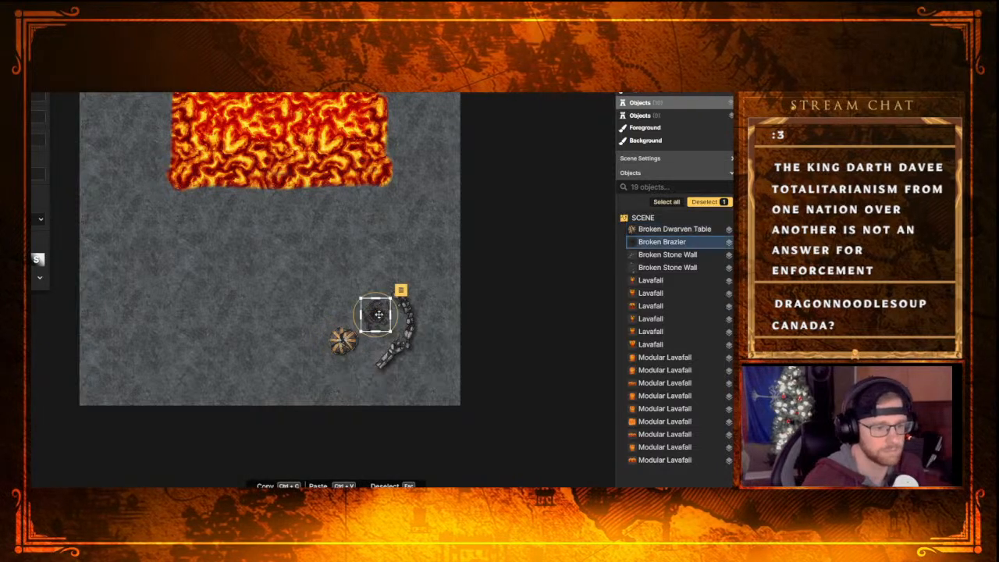
{"action": "key", "text": "Delete"}
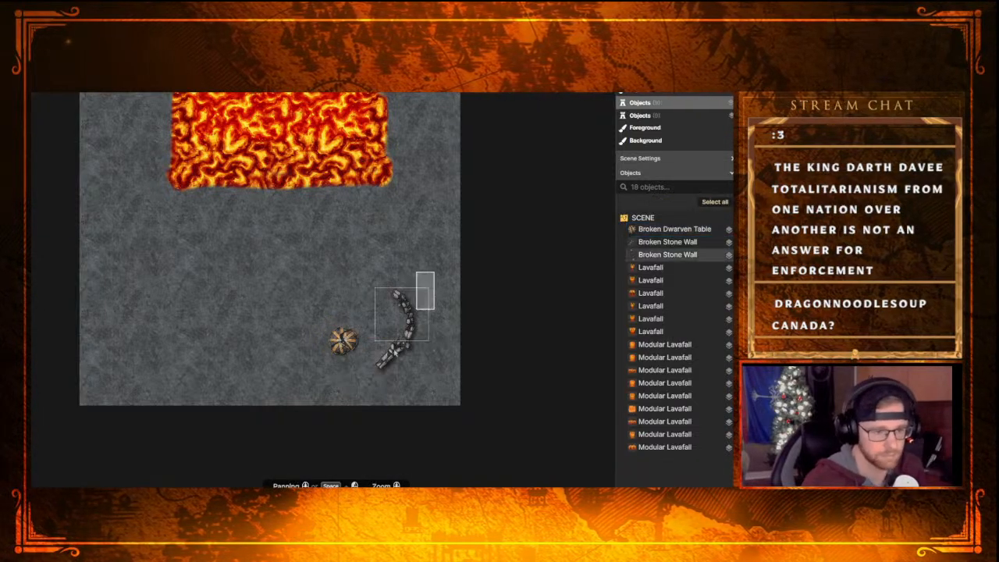
{"action": "left_click", "coordinate": [396, 351]}
{"action": "key", "text": "Delete"}
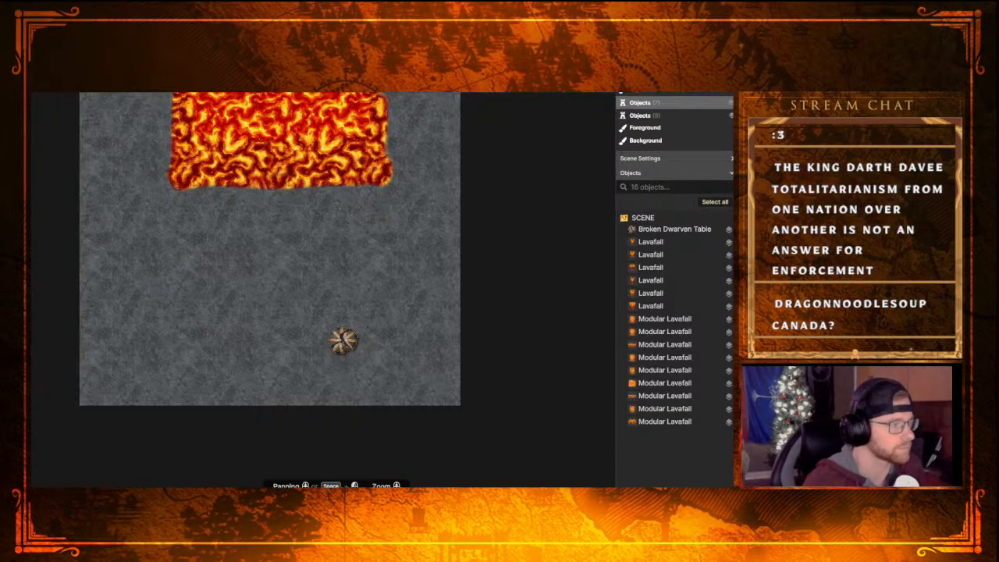
Place a Dwarven Chair at the upper side of the round broken table, lowered one layer and tucked partly under it
{"action": "key", "text": "d"}
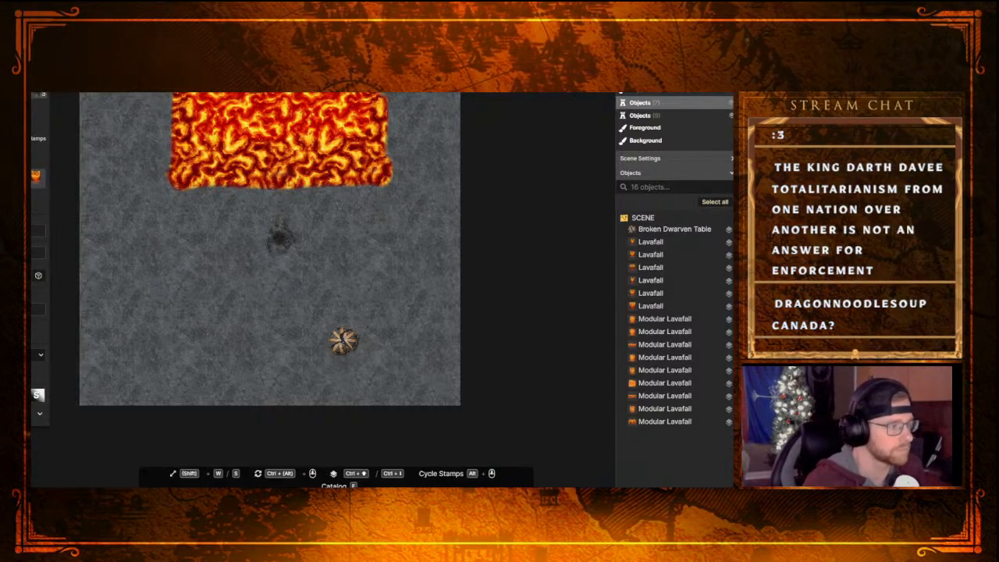
{"action": "key", "text": "f"}
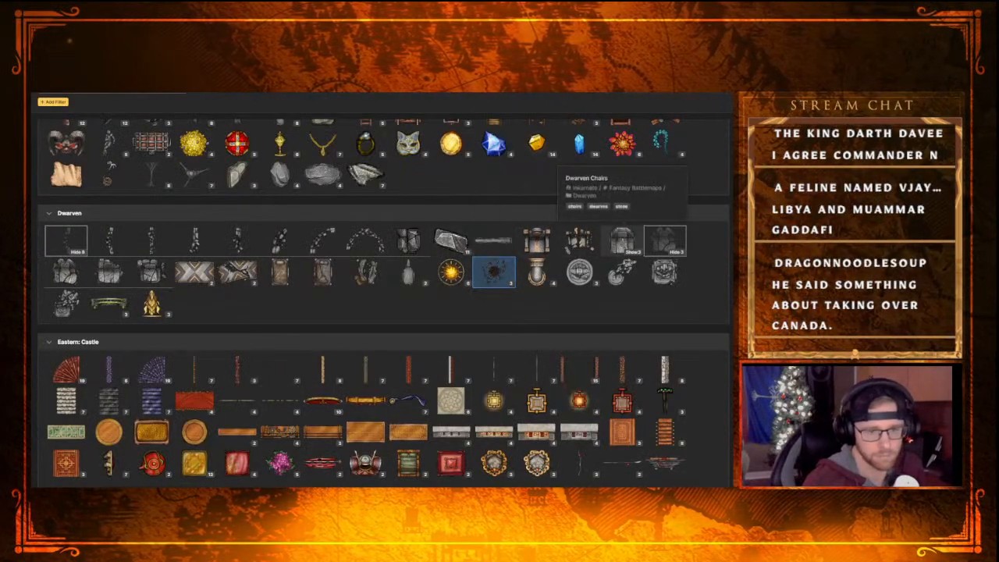
{"action": "left_click", "coordinate": [622, 242]}
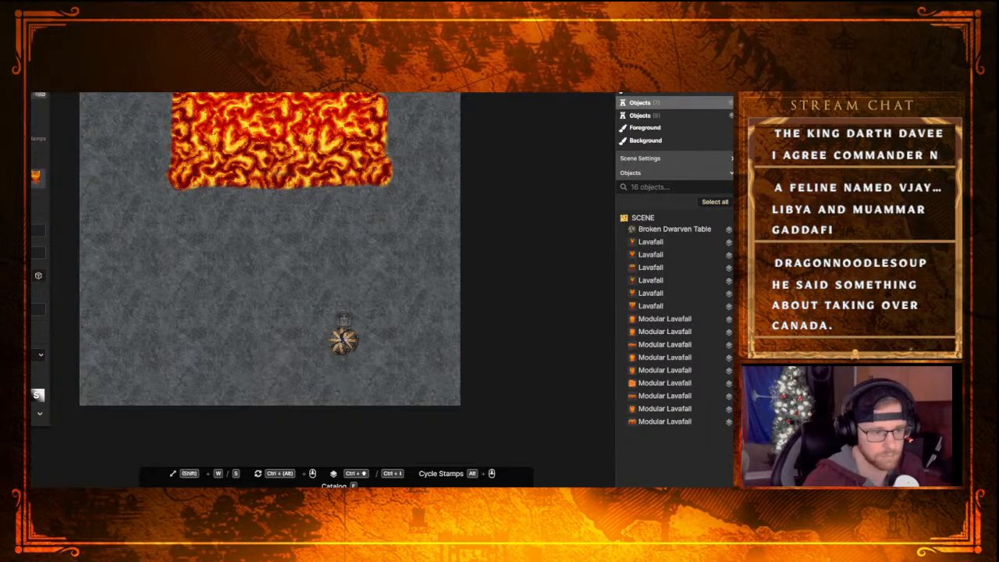
{"action": "left_click", "coordinate": [343, 317]}
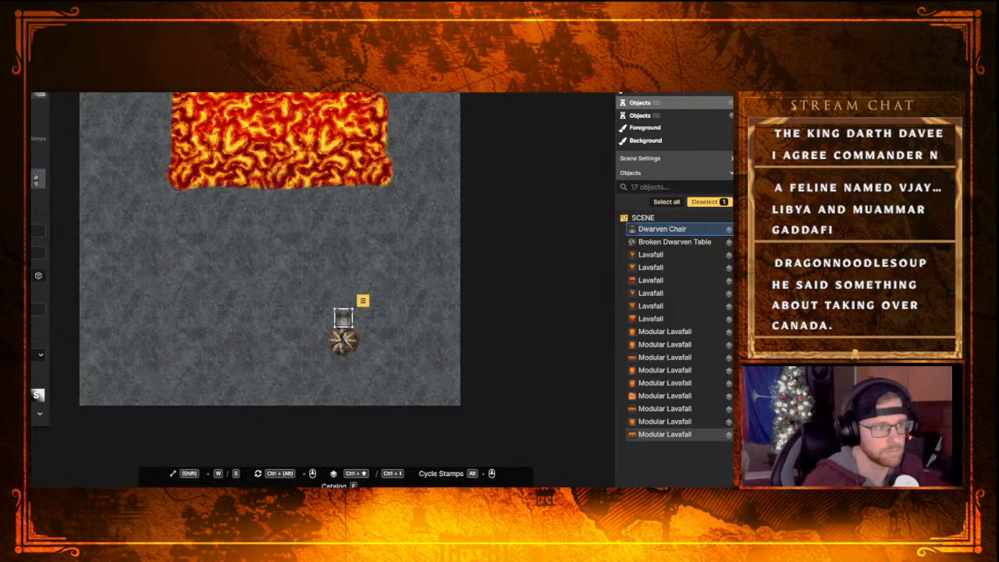
{"action": "key", "text": "ctrl+Down"}
{"action": "left_click_drag", "start_coordinate": [346, 320], "coordinate": [344, 327]}
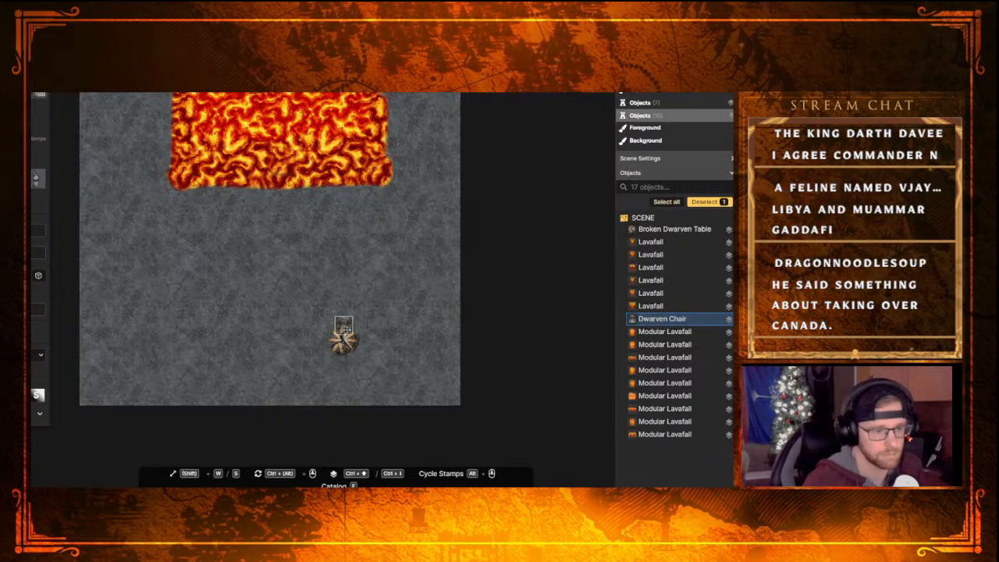
{"action": "left_click", "coordinate": [394, 312]}
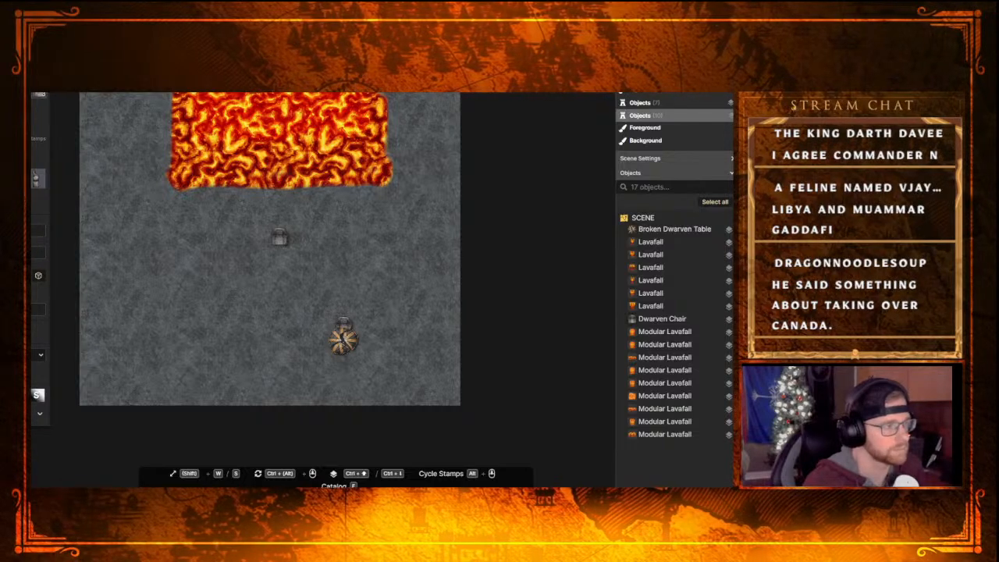
Place a Broken Dwarven Chair at the lower side of the round table, turned to face it and tucked under its edge
{"action": "key", "text": "f"}
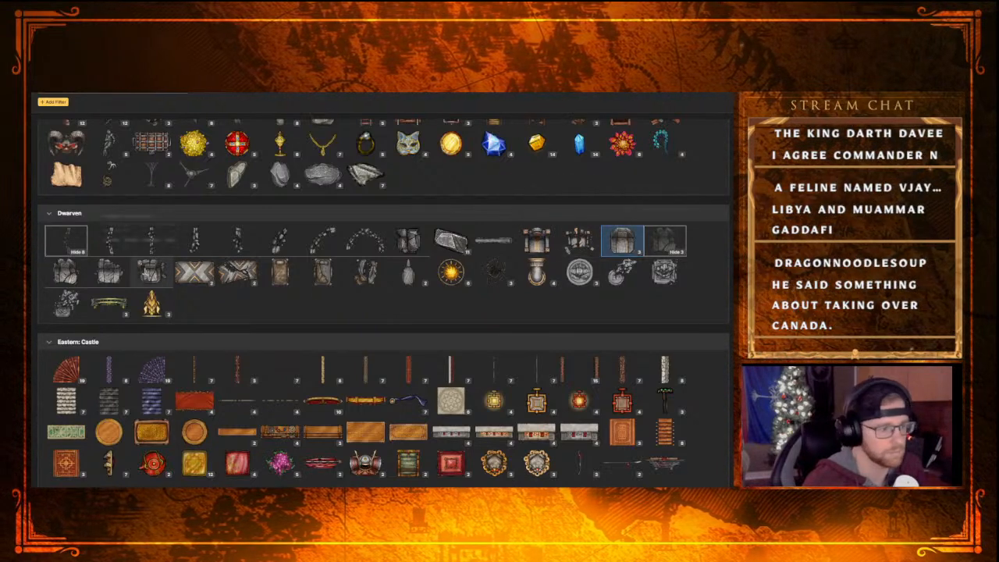
{"action": "left_click", "coordinate": [68, 273]}
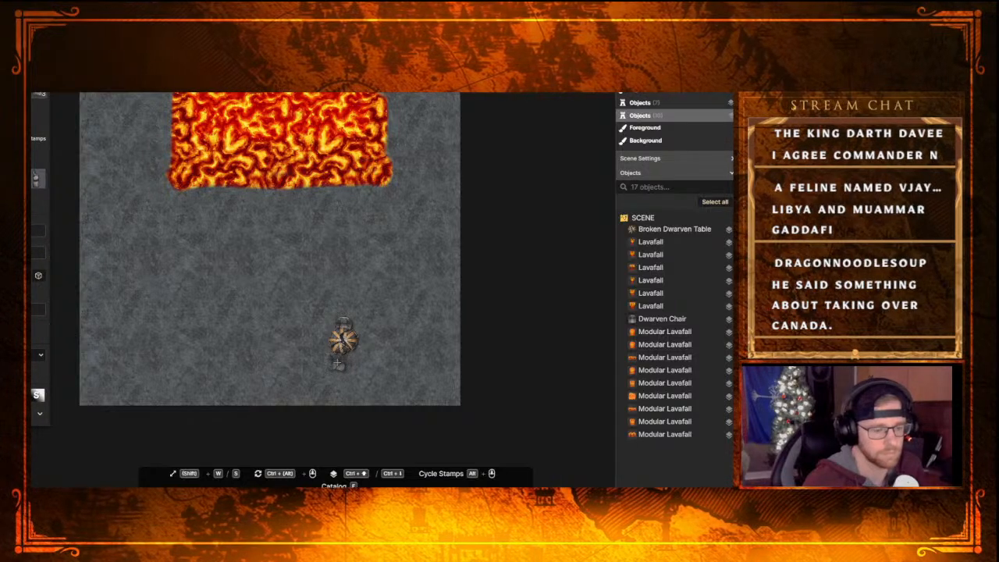
{"action": "left_click", "coordinate": [343, 363]}
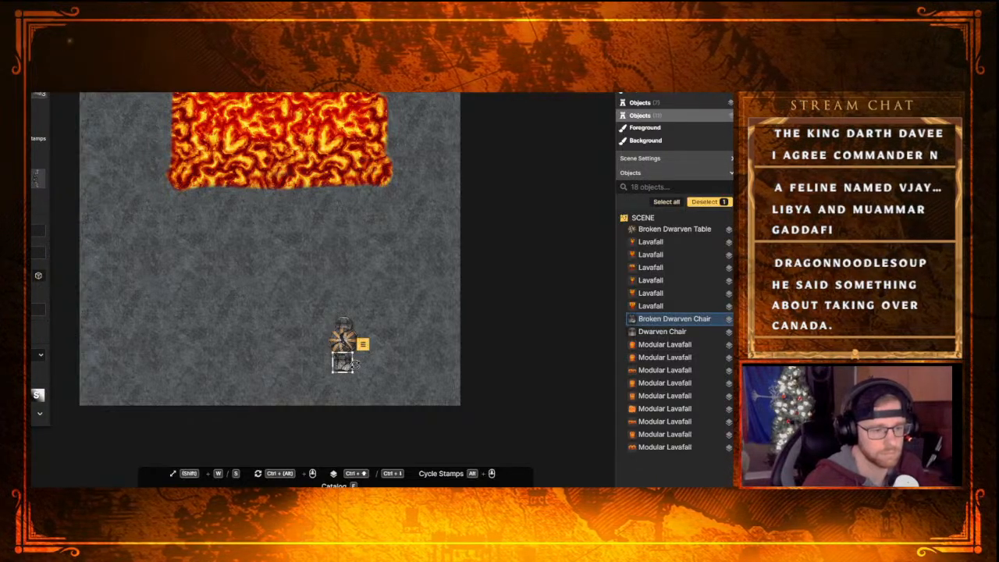
{"action": "mouse_move", "coordinate": [356, 351]}
{"action": "left_mouse_down"}
{"action": "mouse_move", "coordinate": [335, 337]}
{"action": "mouse_move", "coordinate": [297, 356]}
{"action": "mouse_move", "coordinate": [342, 360]}
{"action": "left_mouse_up"}
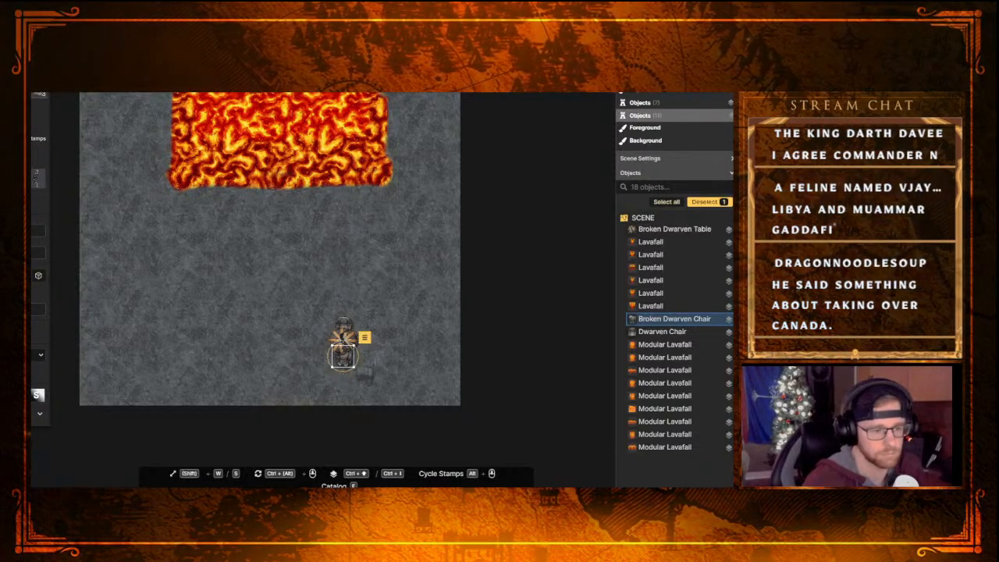
{"action": "left_click", "coordinate": [299, 459]}
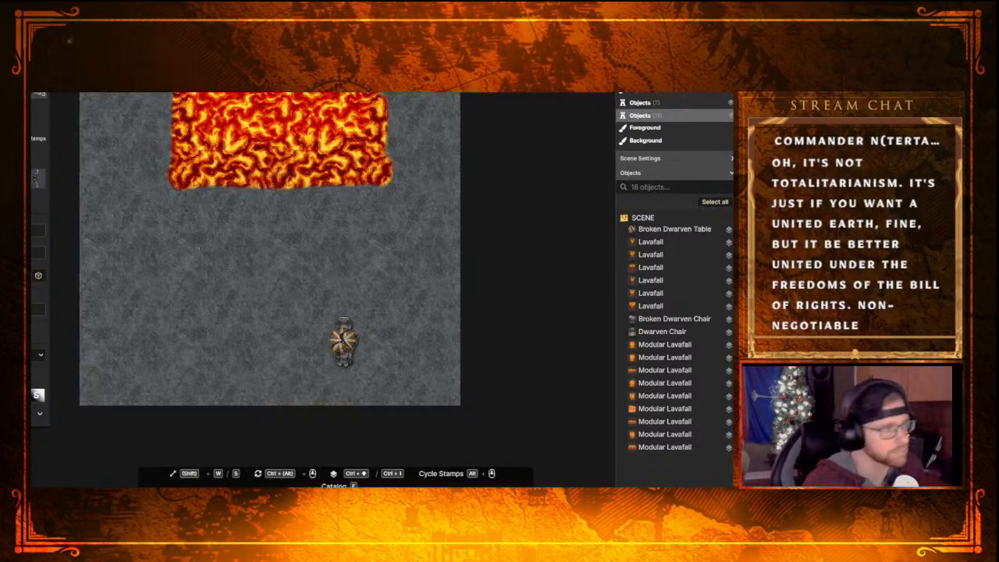
Search the stamp catalog for "Pillar" and place a Siege Broken Pillar stump to the left of the round table
{"action": "key", "text": "f"}
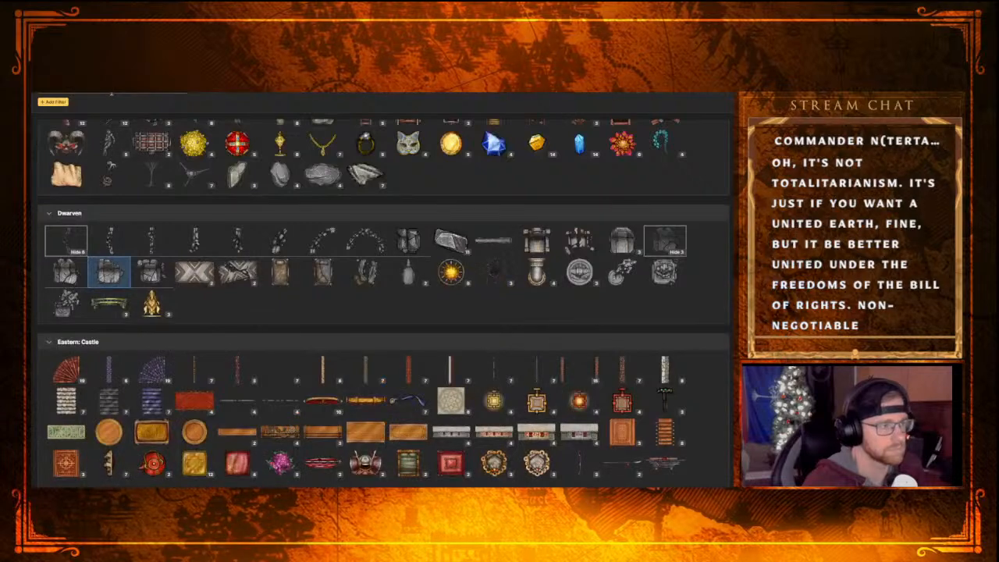
{"action": "type", "text": "P"}
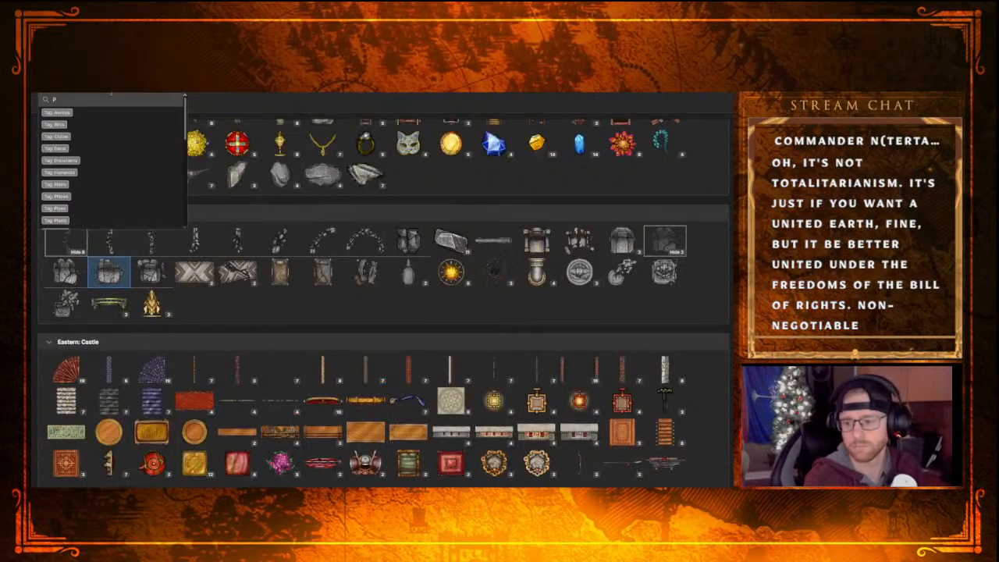
{"action": "type", "text": "illar"}
{"action": "key", "text": "Return"}
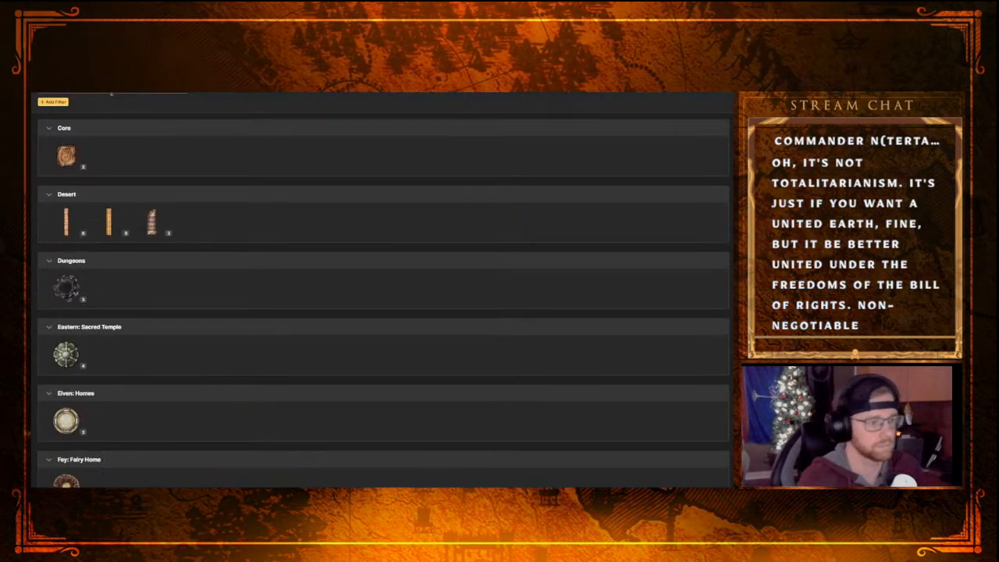
{"action": "scroll", "coordinate": [100, 451], "scroll_direction": "down", "scroll_amount": 6}
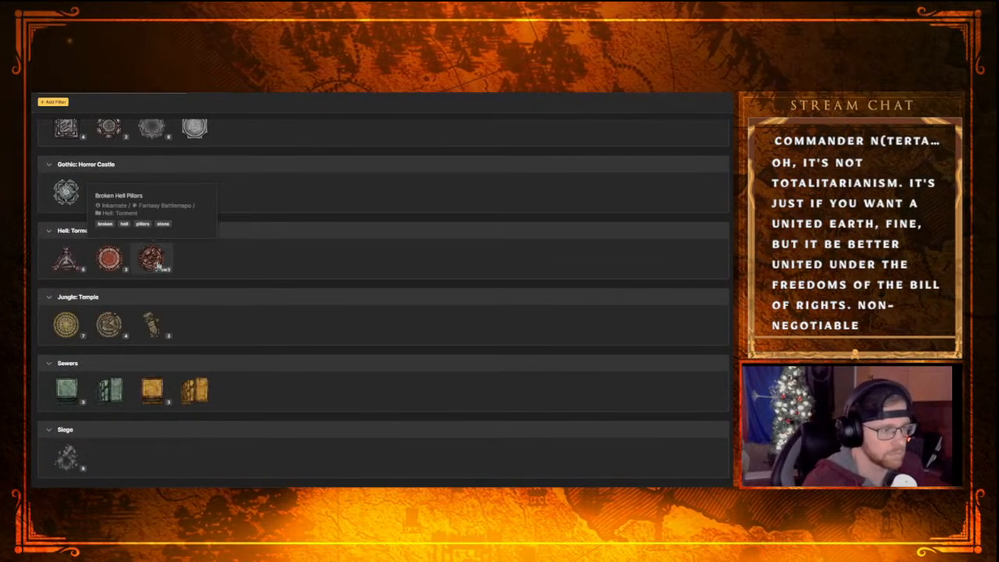
{"action": "scroll", "coordinate": [260, 317], "scroll_direction": "down", "scroll_amount": 1}
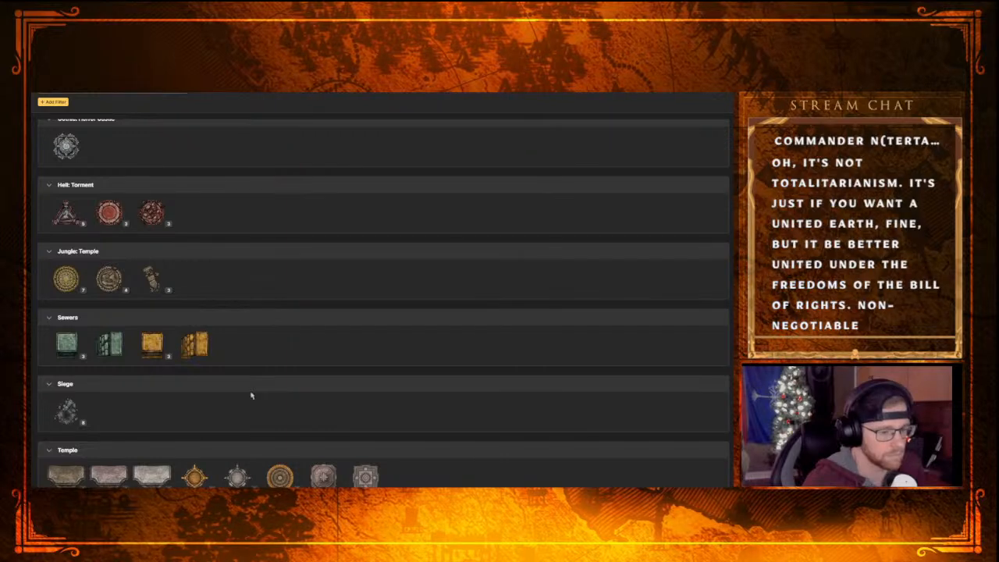
{"action": "left_click", "coordinate": [72, 418]}
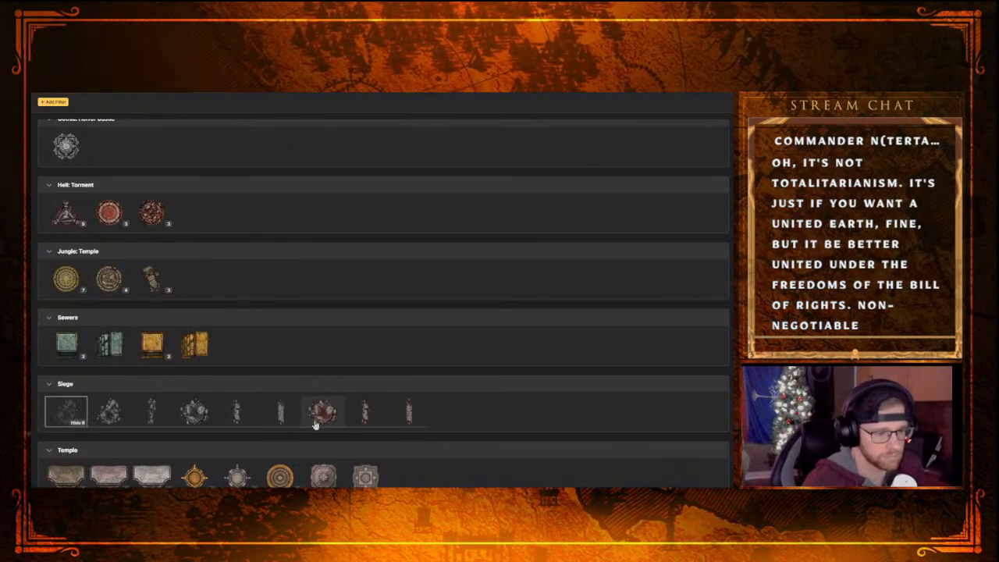
{"action": "left_click", "coordinate": [194, 412]}
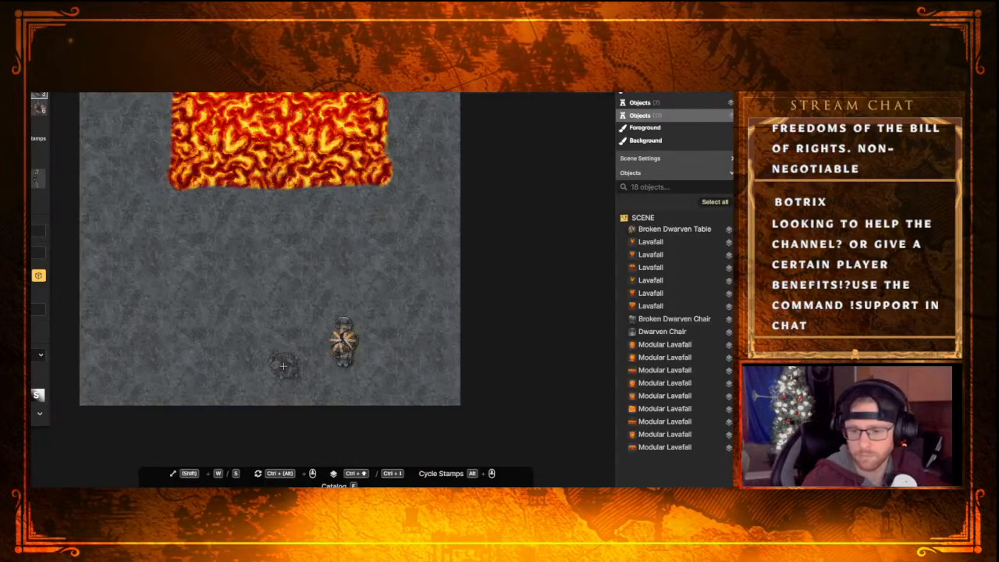
{"action": "left_click", "coordinate": [282, 366]}
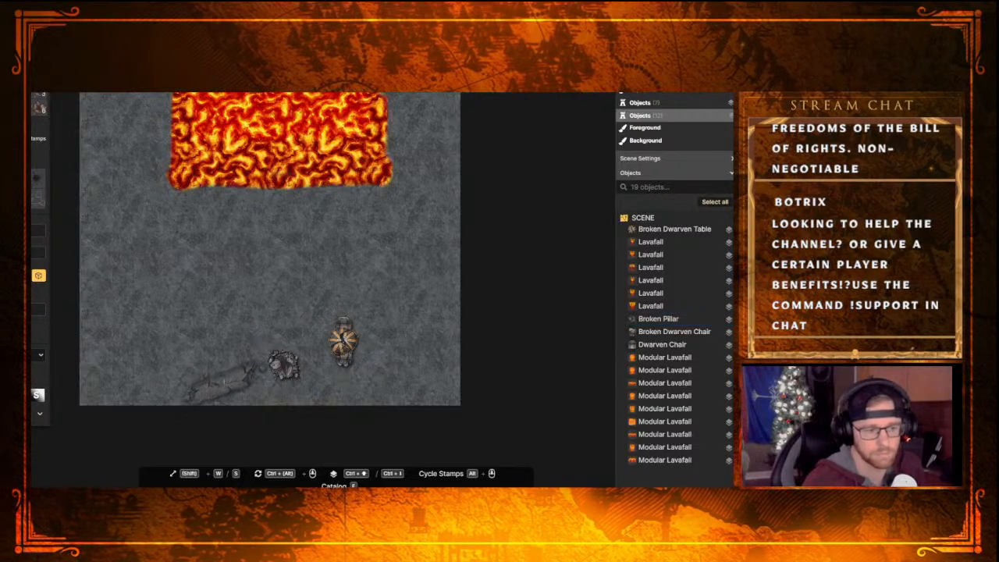
Place a long fallen Broken Pillar to the left of the pillar stump and rotate it so its broken end meets the stump
{"action": "left_click", "coordinate": [223, 360]}
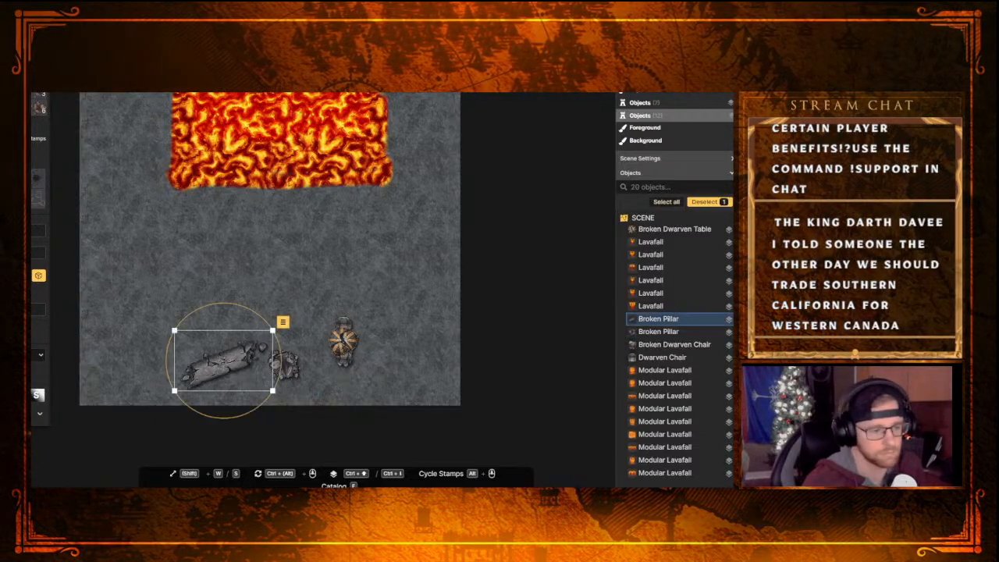
{"action": "left_click_drag", "start_coordinate": [280, 355], "coordinate": [237, 351]}
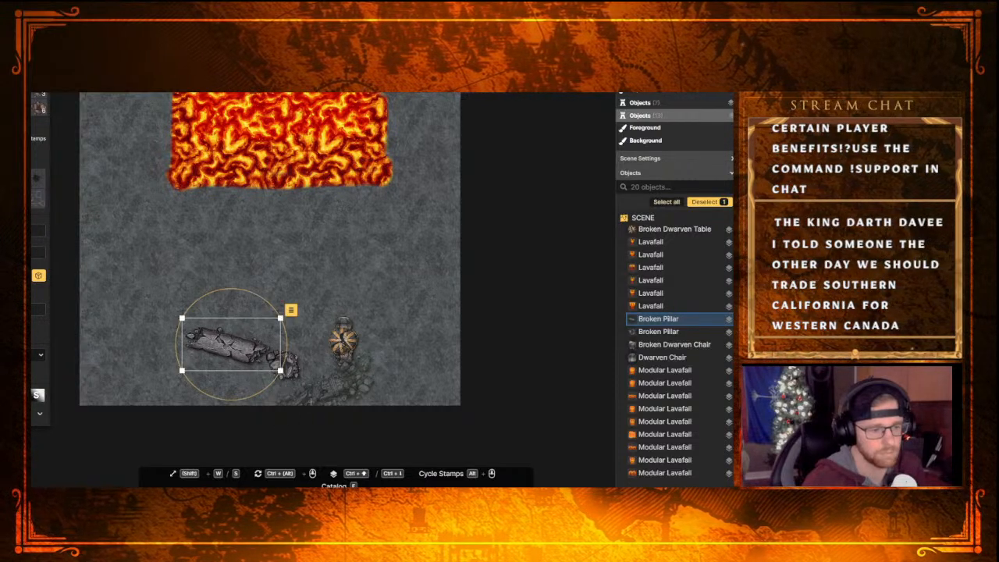
{"action": "left_click", "coordinate": [324, 389]}
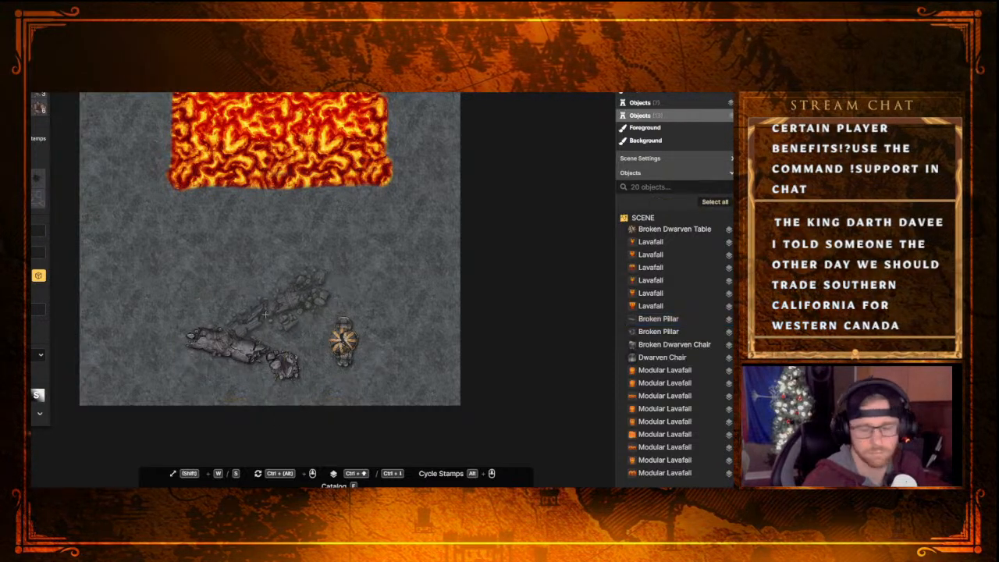
Place a crumbled Broken Pillar diagonally at the map's right edge, above and to the right of the round table
{"action": "middle_click_drag", "start_coordinate": [221, 251], "coordinate": [251, 337]}
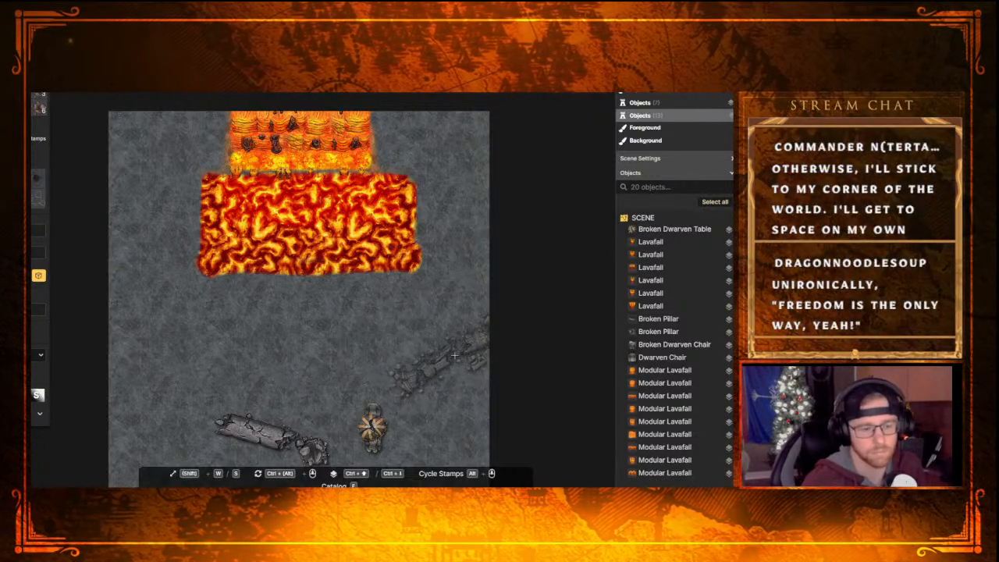
{"action": "left_click", "coordinate": [456, 354]}
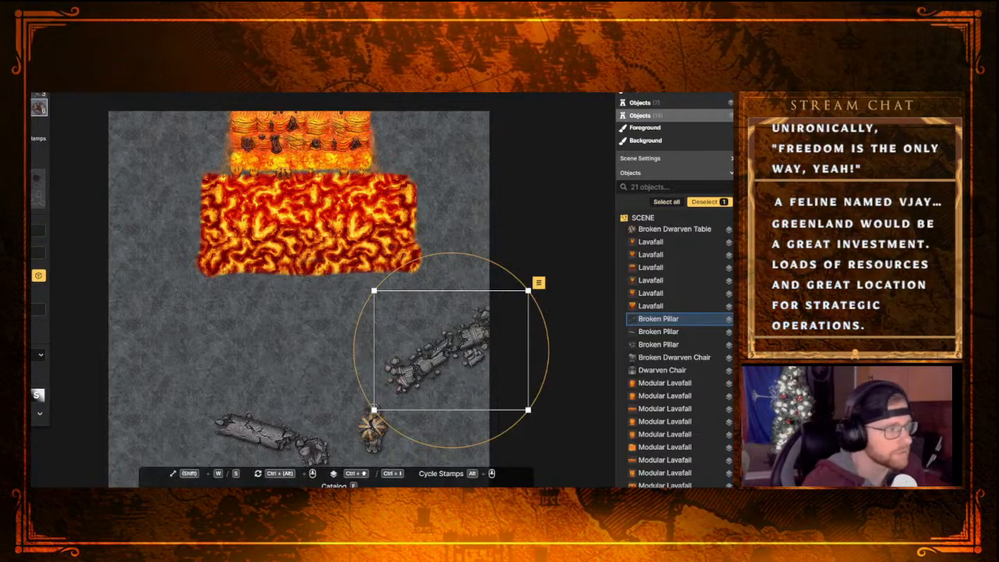
Browse the path texture catalog from the Castle through the Trains categories for a path that suits the volcanic stone scene
{"action": "key", "text": "p"}
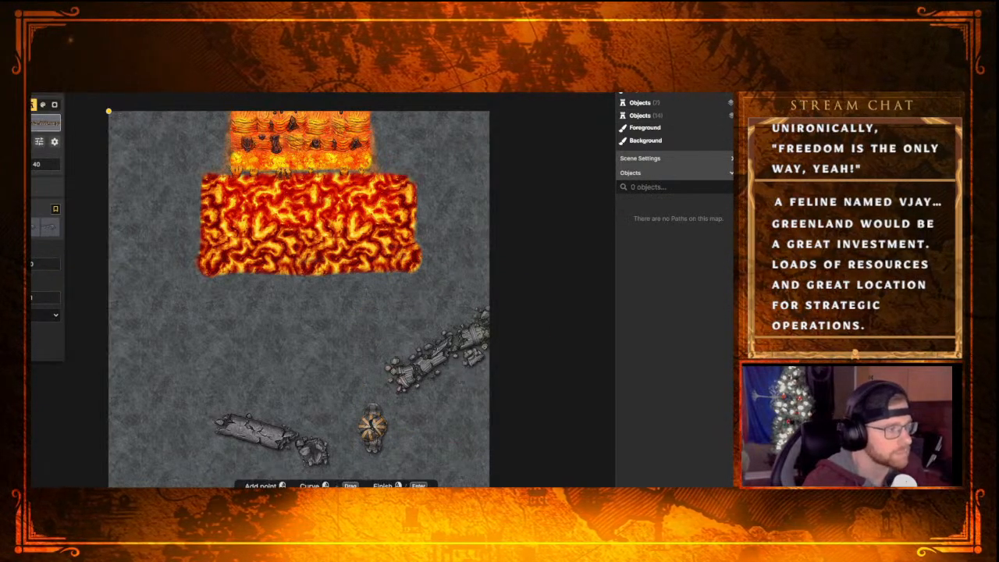
{"action": "left_click", "coordinate": [41, 128]}
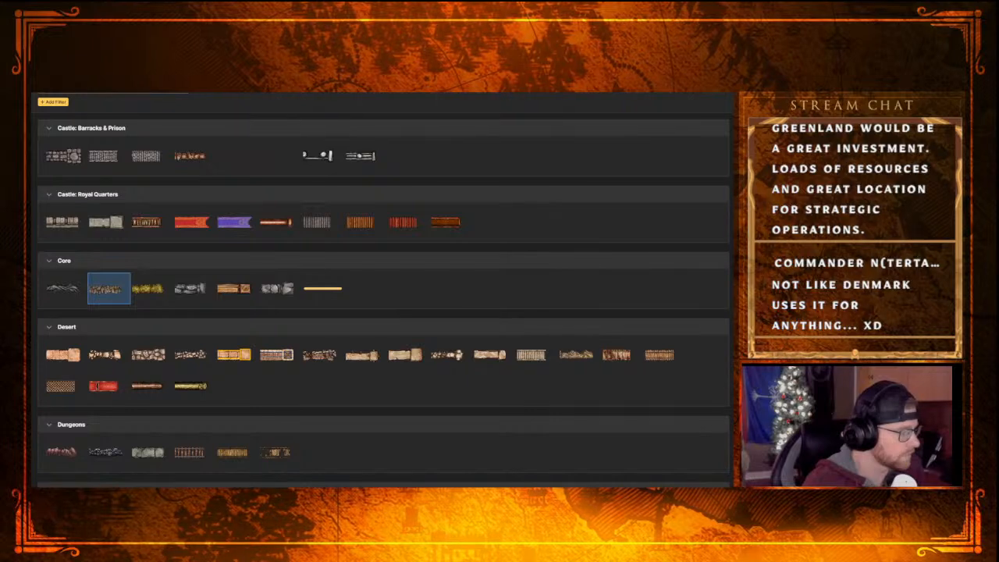
{"action": "scroll", "coordinate": [125, 359], "scroll_direction": "down", "scroll_amount": 10}
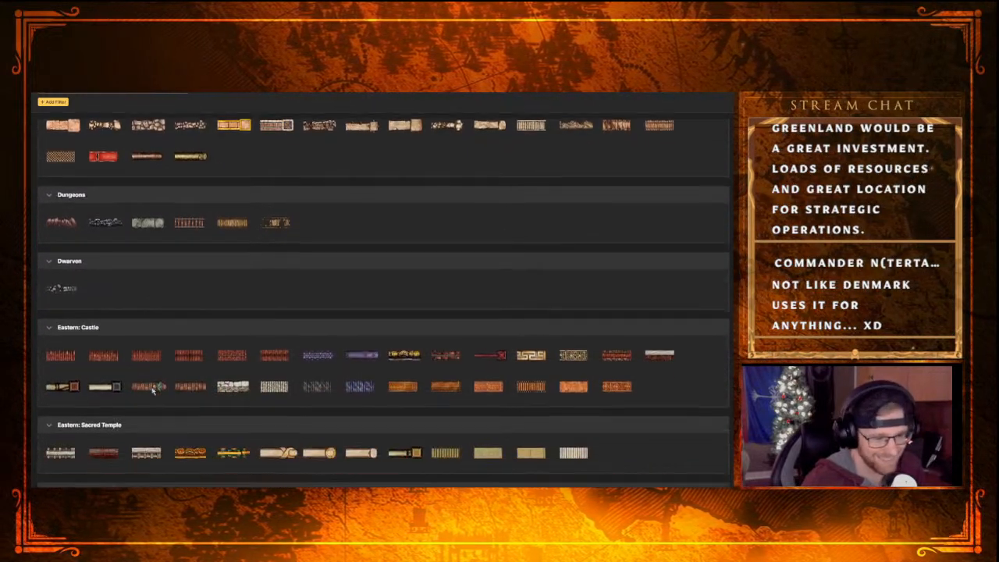
{"action": "scroll", "coordinate": [172, 378], "scroll_direction": "down", "scroll_amount": 10}
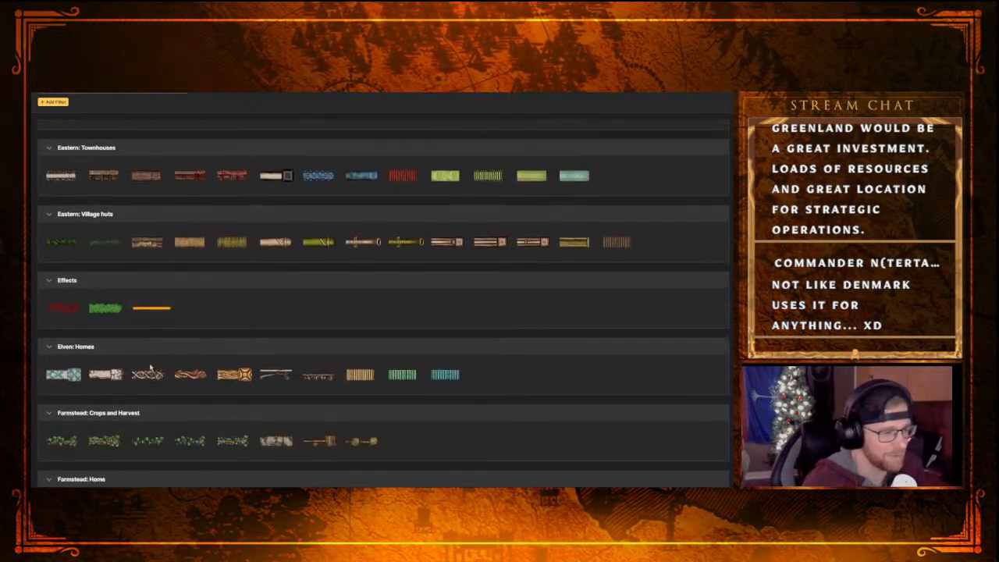
{"action": "scroll", "coordinate": [149, 372], "scroll_direction": "down", "scroll_amount": 2}
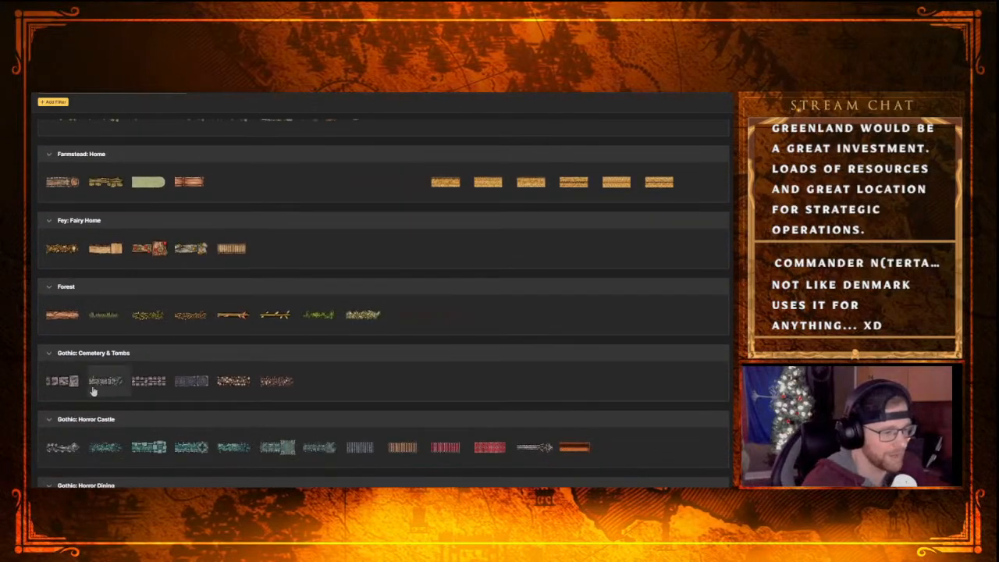
{"action": "scroll", "coordinate": [284, 386], "scroll_direction": "down", "scroll_amount": 8}
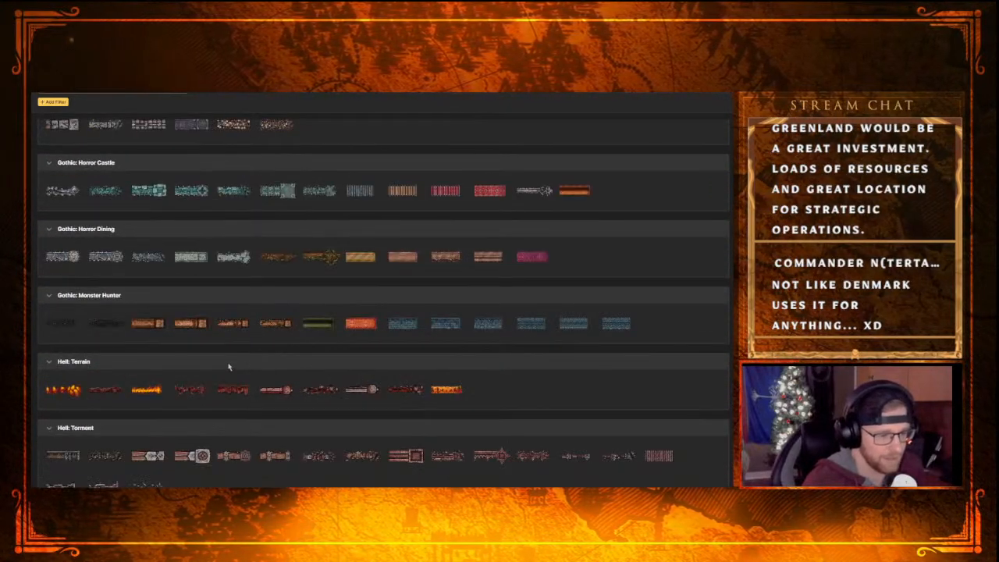
{"action": "scroll", "coordinate": [222, 381], "scroll_direction": "down", "scroll_amount": 1}
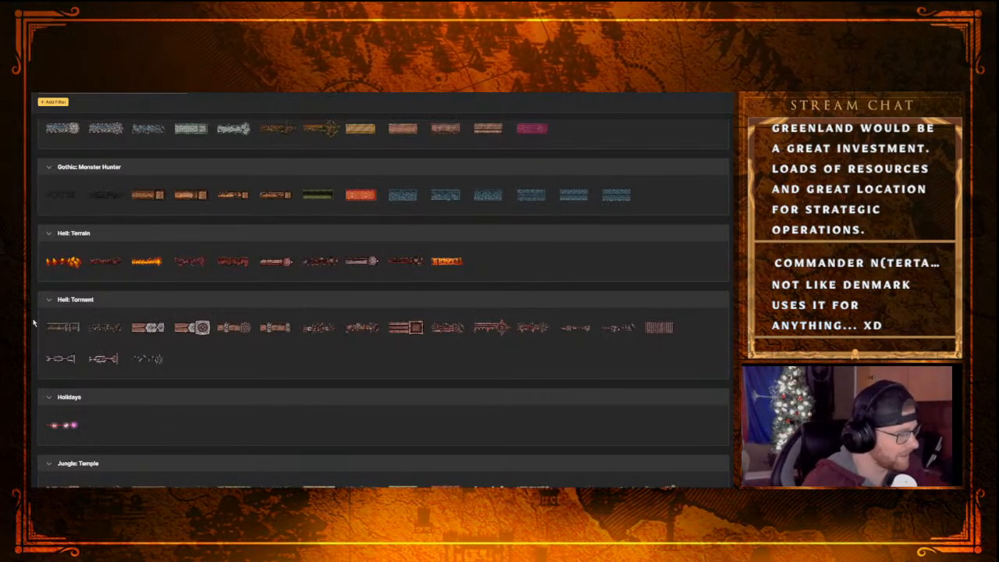
{"action": "scroll", "coordinate": [188, 334], "scroll_direction": "down", "scroll_amount": 2}
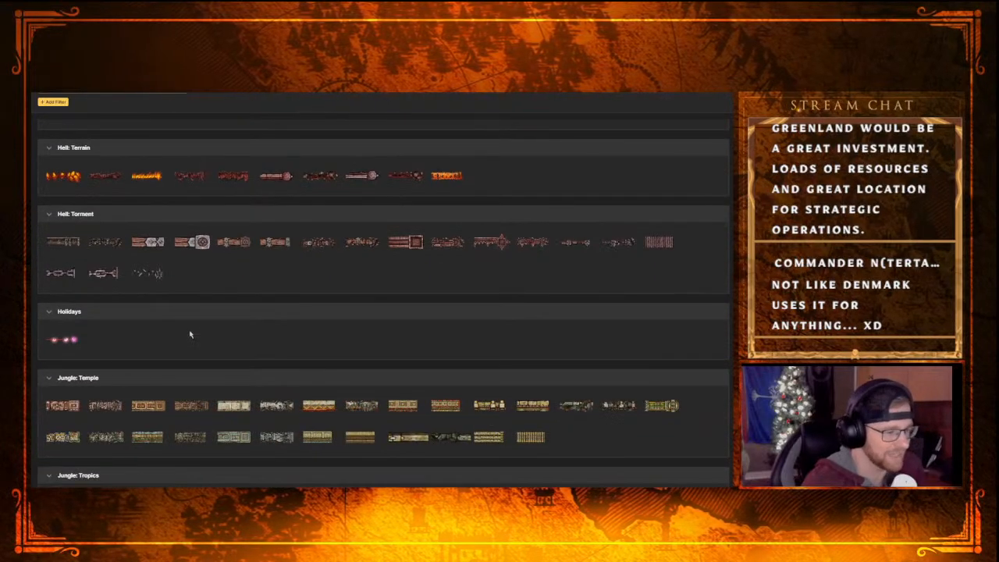
{"action": "scroll", "coordinate": [160, 355], "scroll_direction": "down", "scroll_amount": 6}
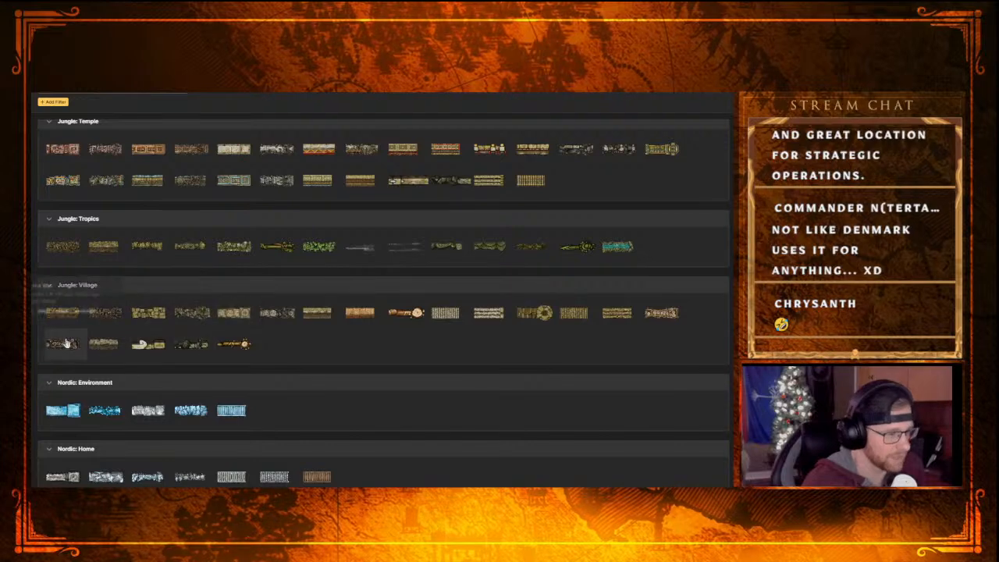
{"action": "mouse_move", "coordinate": [97, 343]}
{"action": "scroll", "coordinate": [155, 350], "scroll_direction": "down", "scroll_amount": 4}
{"action": "scroll", "coordinate": [146, 393], "scroll_direction": "down", "scroll_amount": 3}
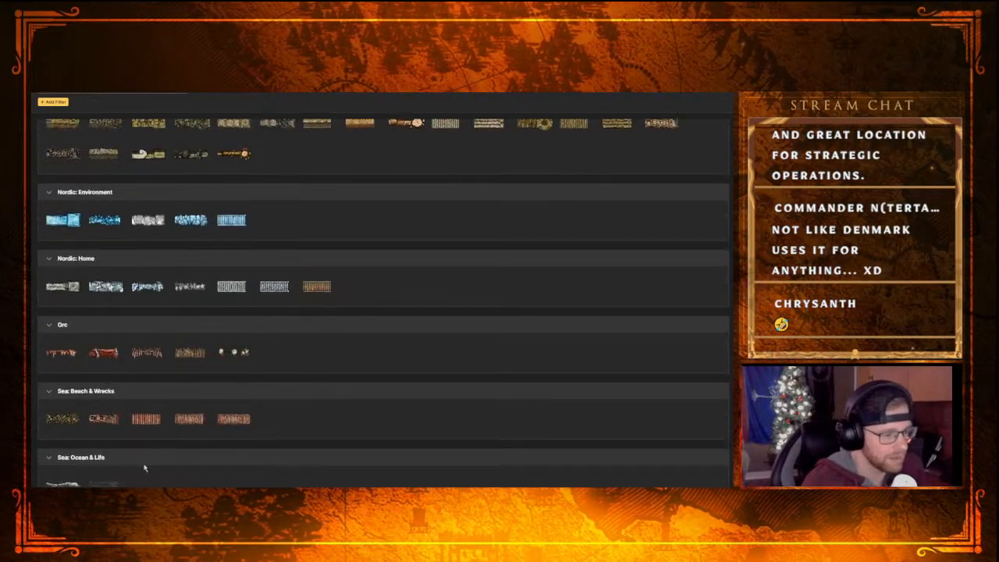
{"action": "mouse_move", "coordinate": [90, 382]}
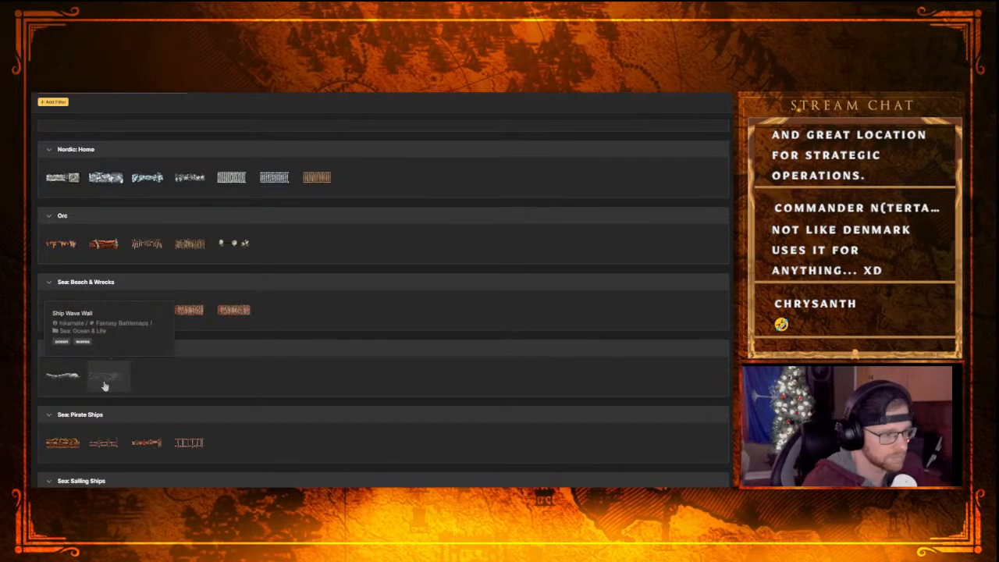
{"action": "scroll", "coordinate": [110, 388], "scroll_direction": "down", "scroll_amount": 3}
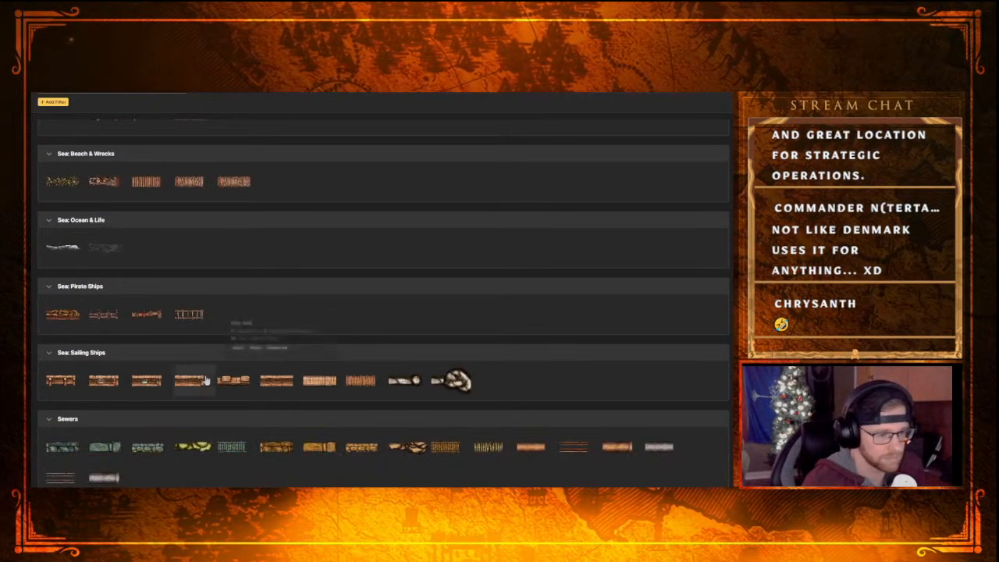
{"action": "scroll", "coordinate": [202, 379], "scroll_direction": "down", "scroll_amount": 4}
{"action": "scroll", "coordinate": [212, 340], "scroll_direction": "down", "scroll_amount": 3}
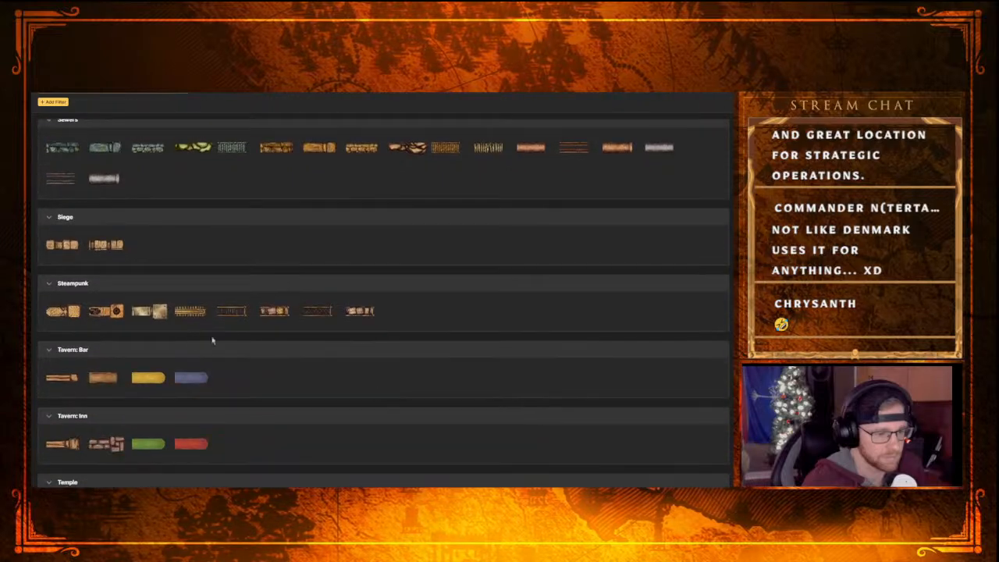
{"action": "scroll", "coordinate": [212, 341], "scroll_direction": "down", "scroll_amount": 3}
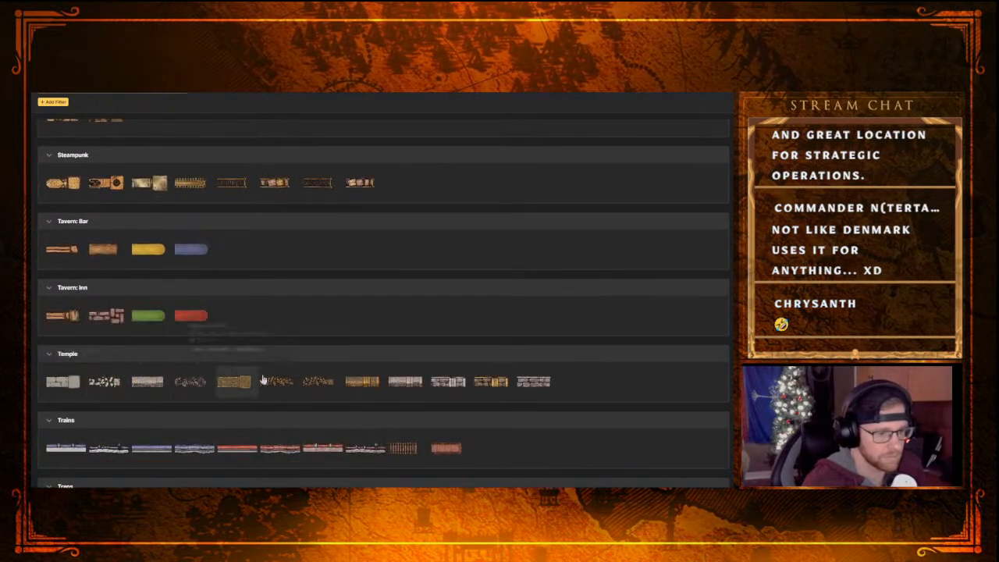
{"action": "scroll", "coordinate": [187, 444], "scroll_direction": "down", "scroll_amount": 1}
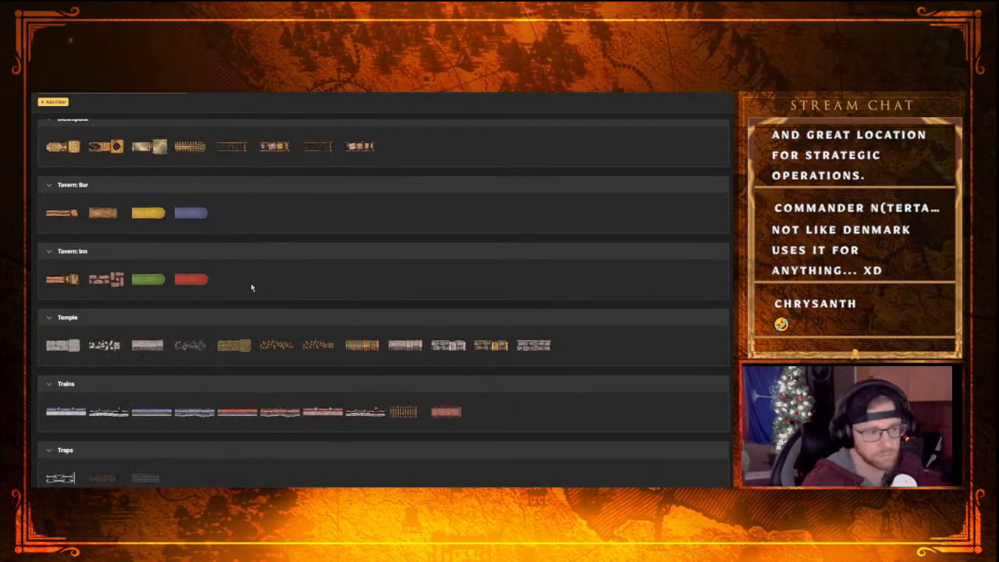
{"action": "scroll", "coordinate": [251, 287], "scroll_direction": "up", "scroll_amount": 5}
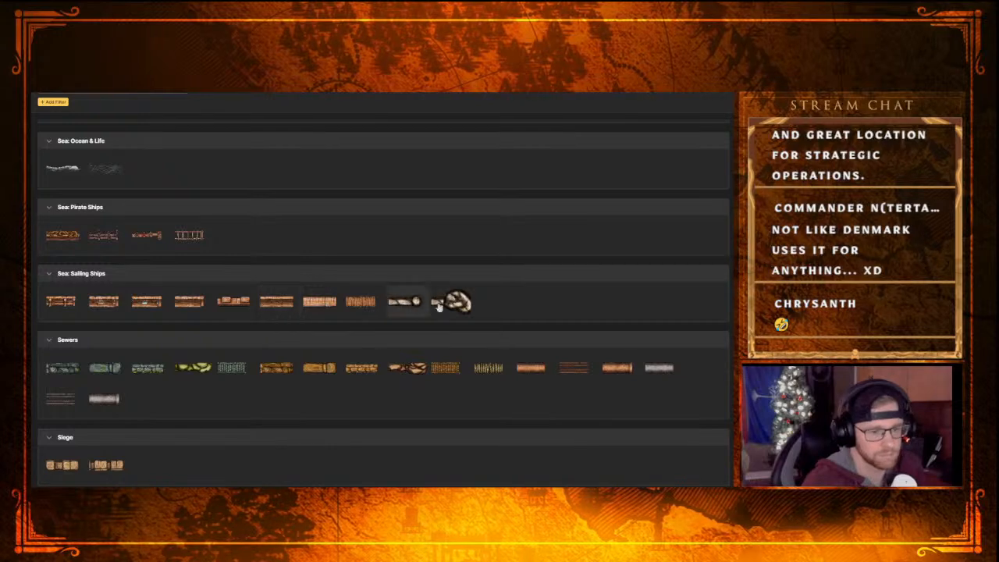
{"action": "scroll", "coordinate": [252, 381], "scroll_direction": "up", "scroll_amount": 7}
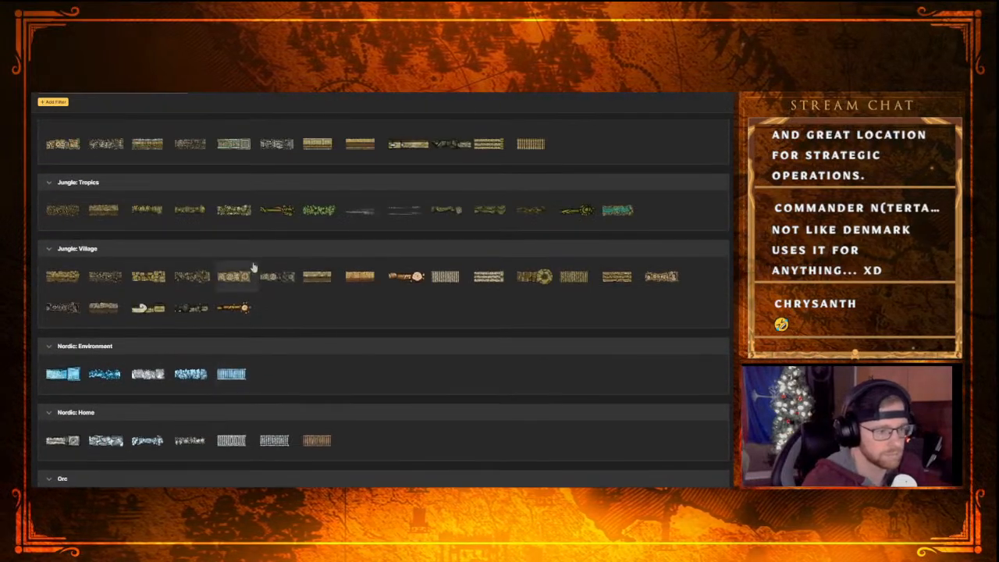
{"action": "scroll", "coordinate": [252, 268], "scroll_direction": "up", "scroll_amount": 3}
{"action": "scroll", "coordinate": [150, 398], "scroll_direction": "up", "scroll_amount": 2}
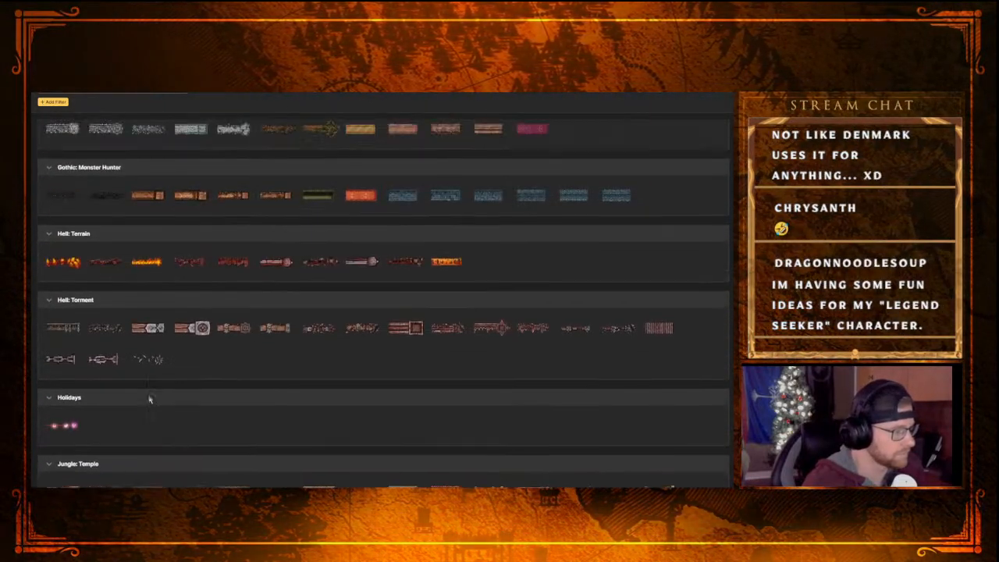
{"action": "scroll", "coordinate": [150, 399], "scroll_direction": "up", "scroll_amount": 5}
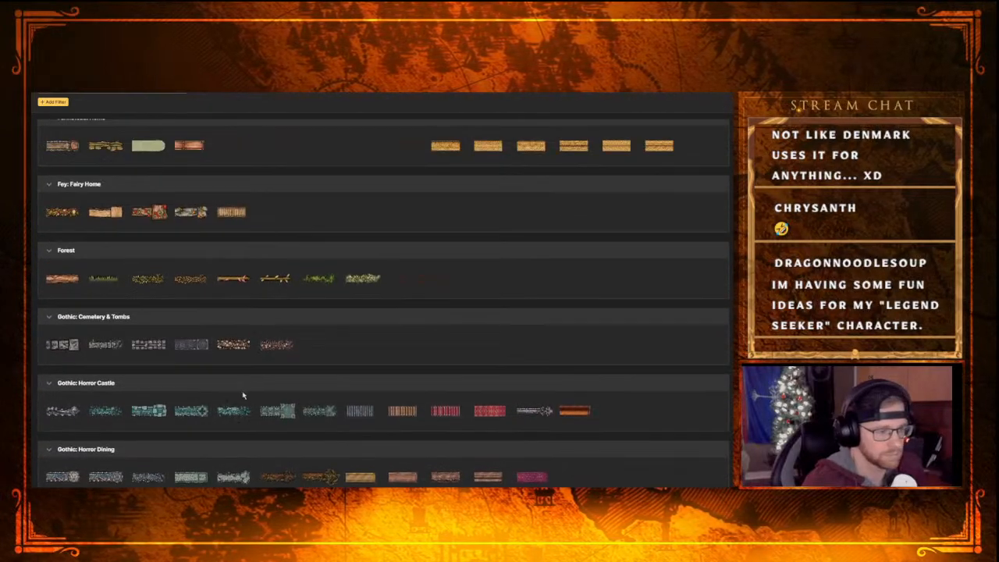
{"action": "scroll", "coordinate": [243, 396], "scroll_direction": "up", "scroll_amount": 4}
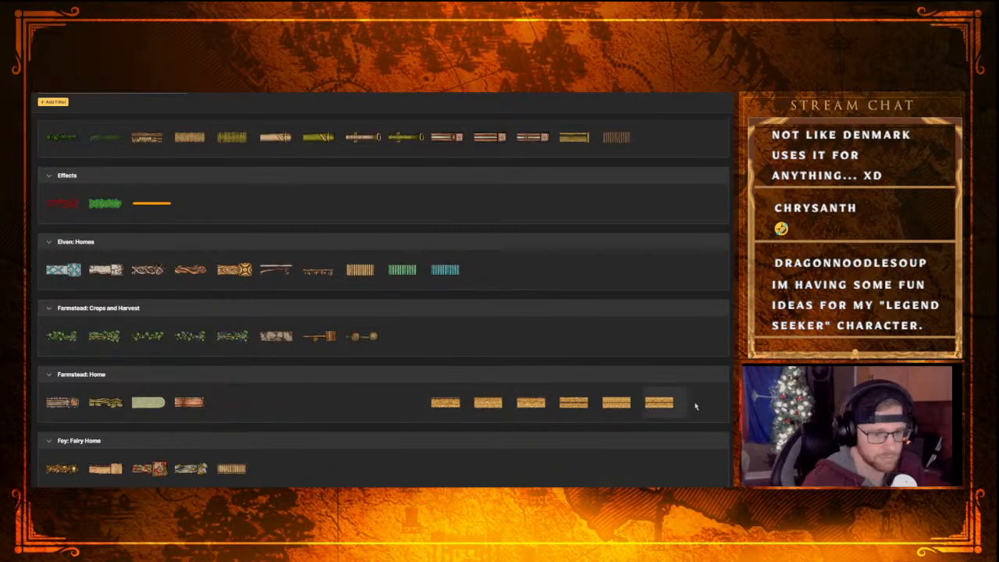
{"action": "scroll", "coordinate": [226, 368], "scroll_direction": "up", "scroll_amount": 3}
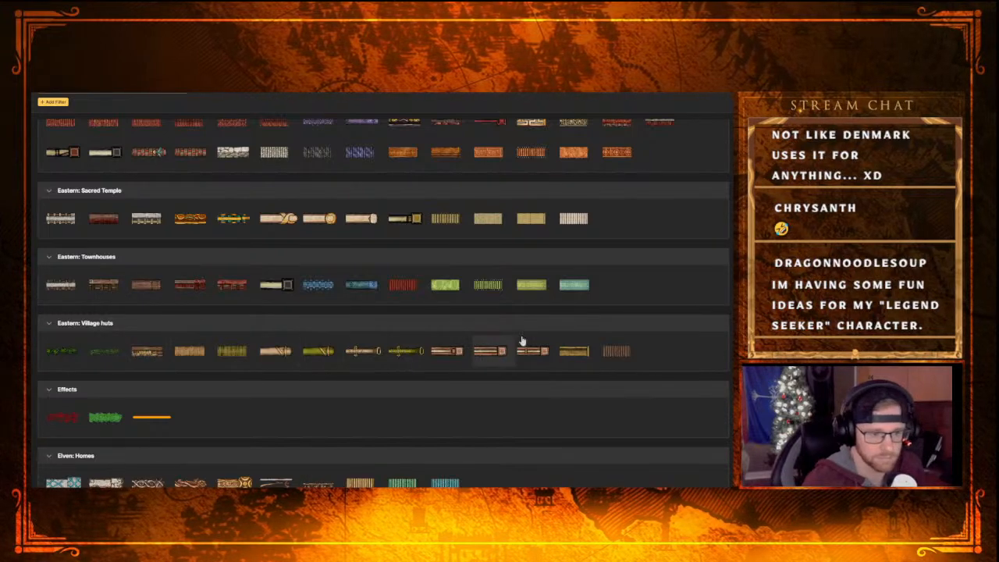
{"action": "scroll", "coordinate": [133, 301], "scroll_direction": "up", "scroll_amount": 1}
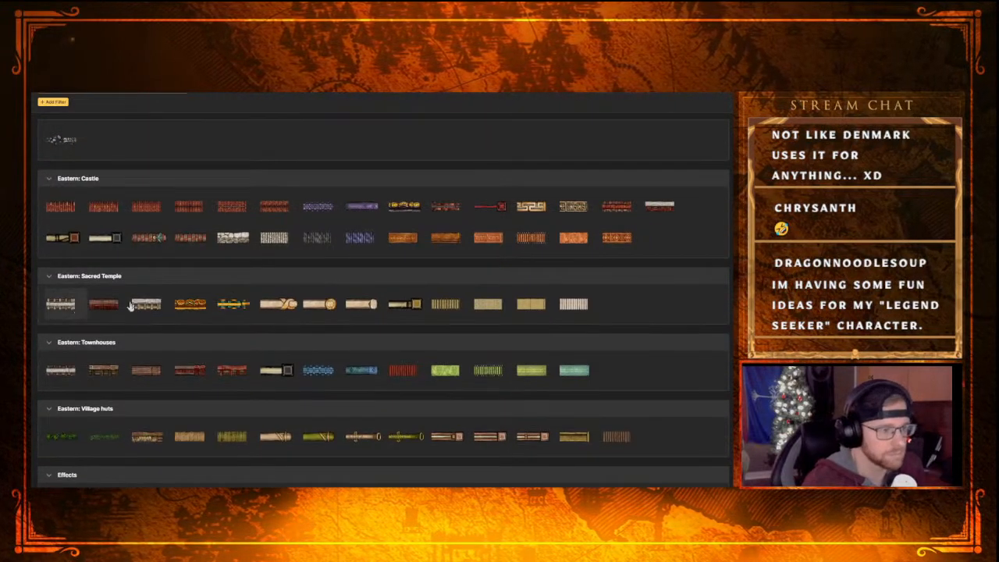
{"action": "scroll", "coordinate": [218, 262], "scroll_direction": "up", "scroll_amount": 2}
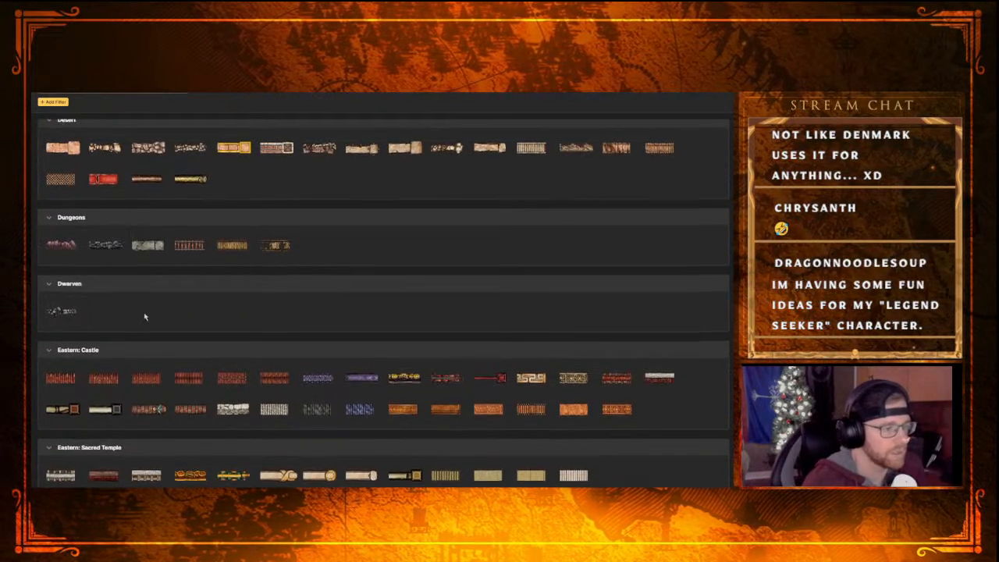
{"action": "scroll", "coordinate": [146, 315], "scroll_direction": "up", "scroll_amount": 1}
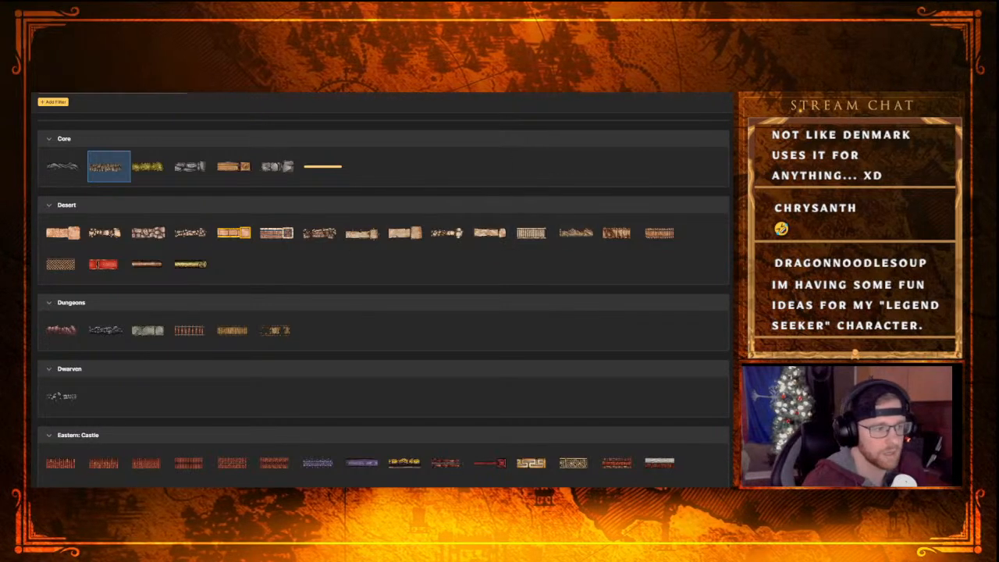
{"action": "scroll", "coordinate": [226, 281], "scroll_direction": "up", "scroll_amount": 2}
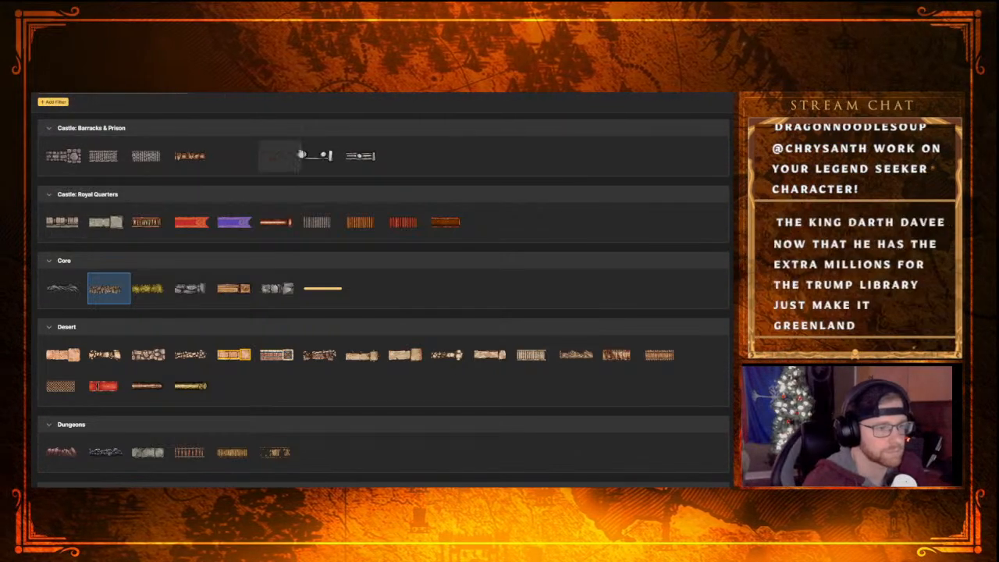
{"action": "scroll", "coordinate": [211, 377], "scroll_direction": "down", "scroll_amount": 2}
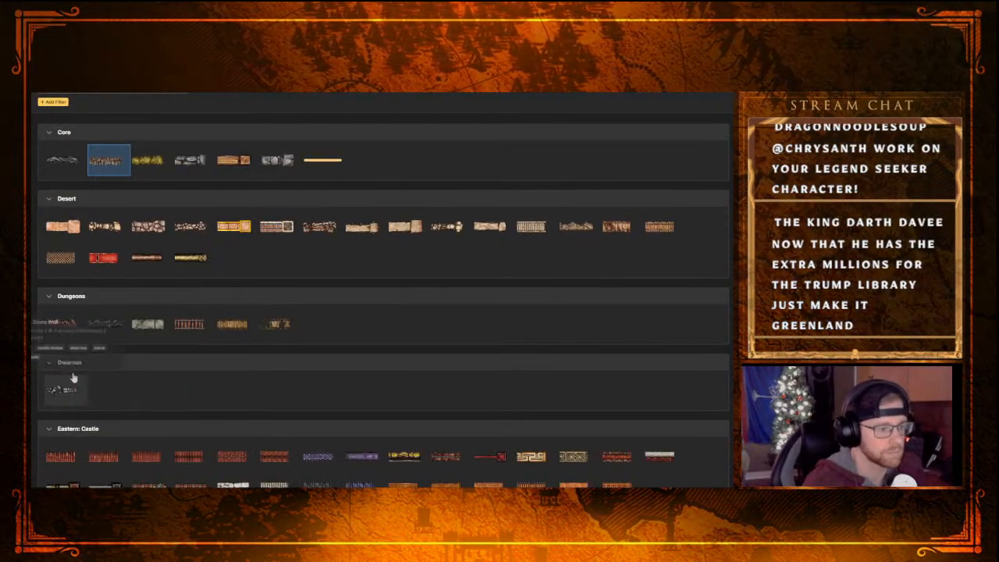
{"action": "scroll", "coordinate": [173, 352], "scroll_direction": "up", "scroll_amount": 2}
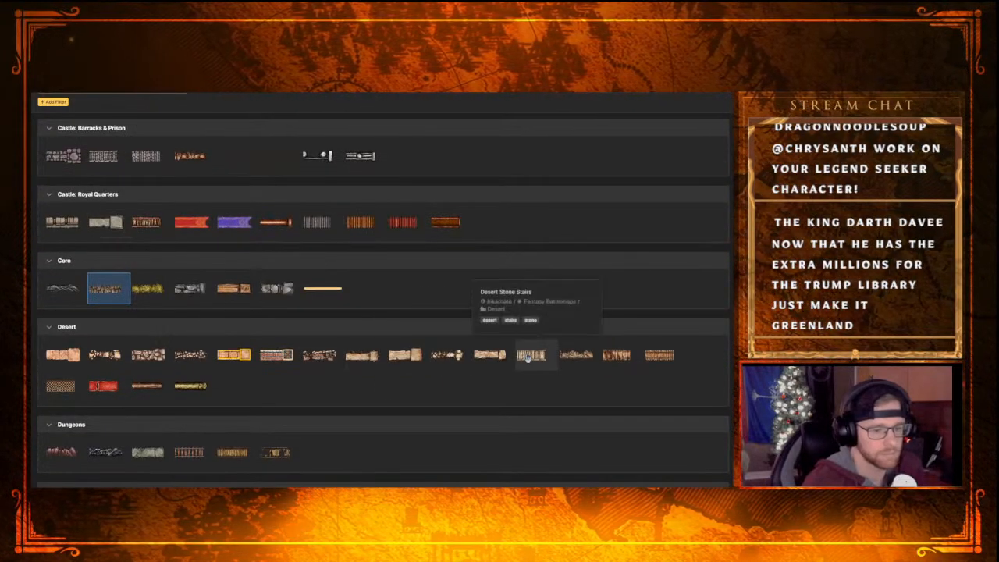
{"action": "scroll", "coordinate": [291, 414], "scroll_direction": "down", "scroll_amount": 5}
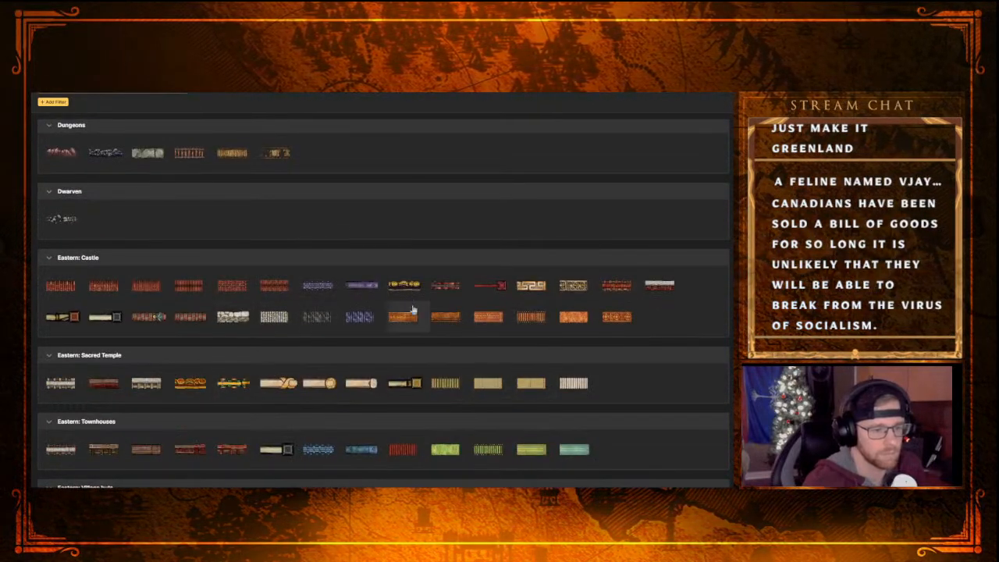
{"action": "scroll", "coordinate": [202, 376], "scroll_direction": "down", "scroll_amount": 2}
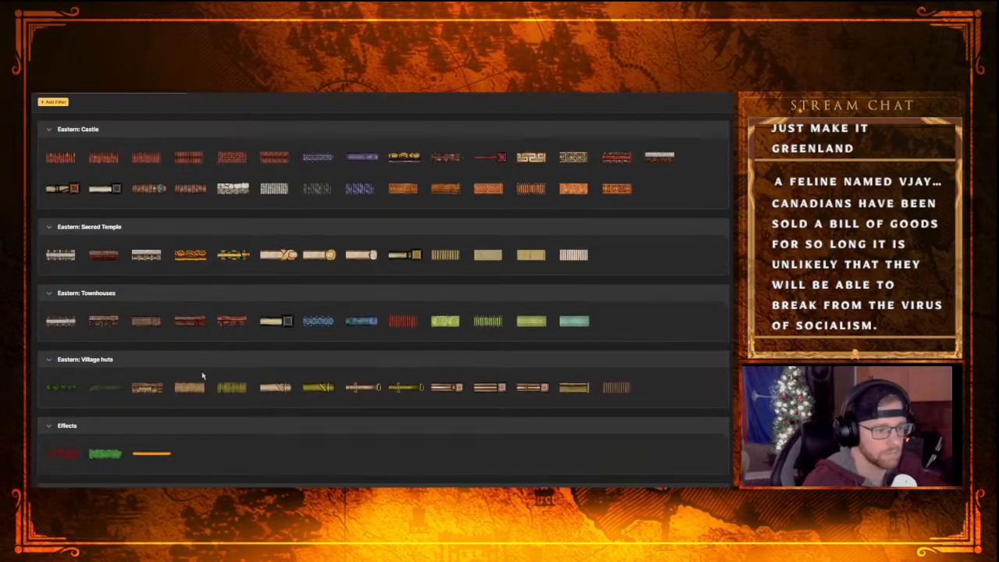
{"action": "scroll", "coordinate": [67, 328], "scroll_direction": "down", "scroll_amount": 2}
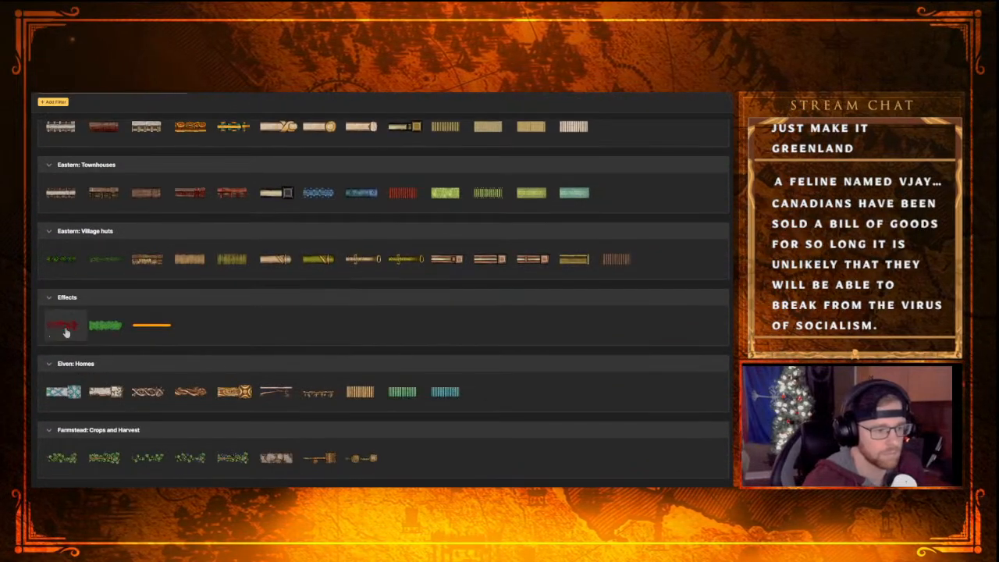
{"action": "scroll", "coordinate": [229, 341], "scroll_direction": "down", "scroll_amount": 2}
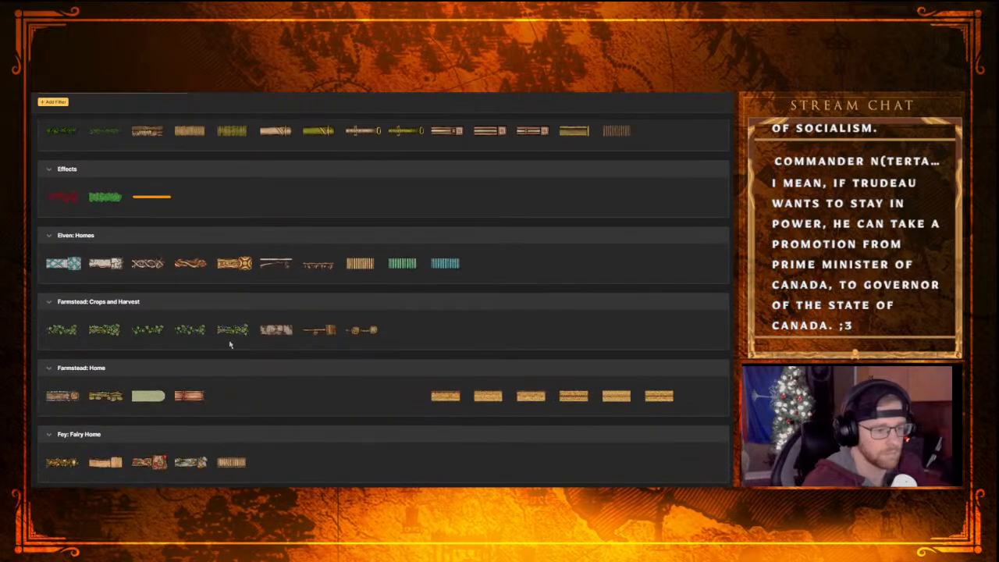
{"action": "scroll", "coordinate": [312, 383], "scroll_direction": "down", "scroll_amount": 2}
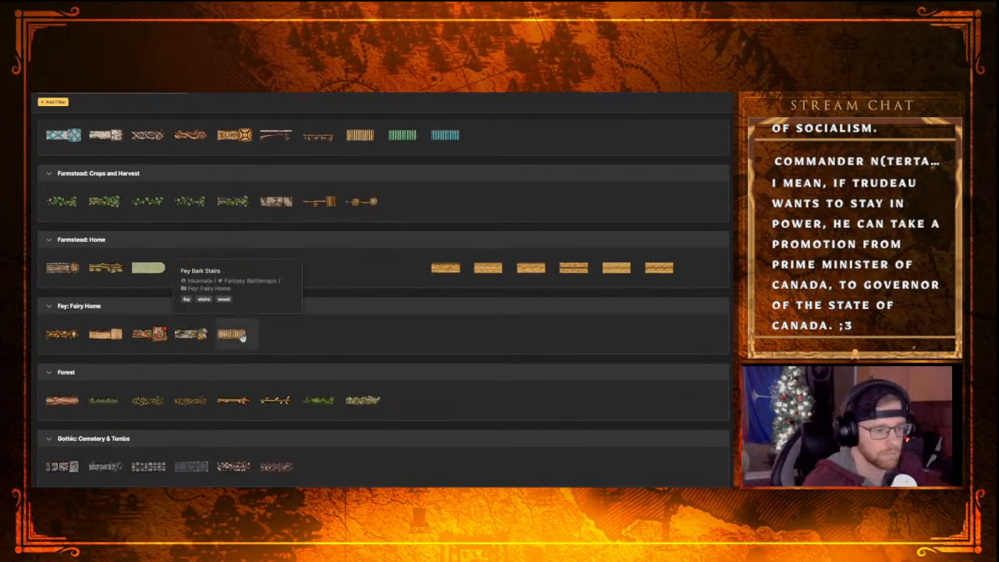
{"action": "scroll", "coordinate": [115, 388], "scroll_direction": "down", "scroll_amount": 2}
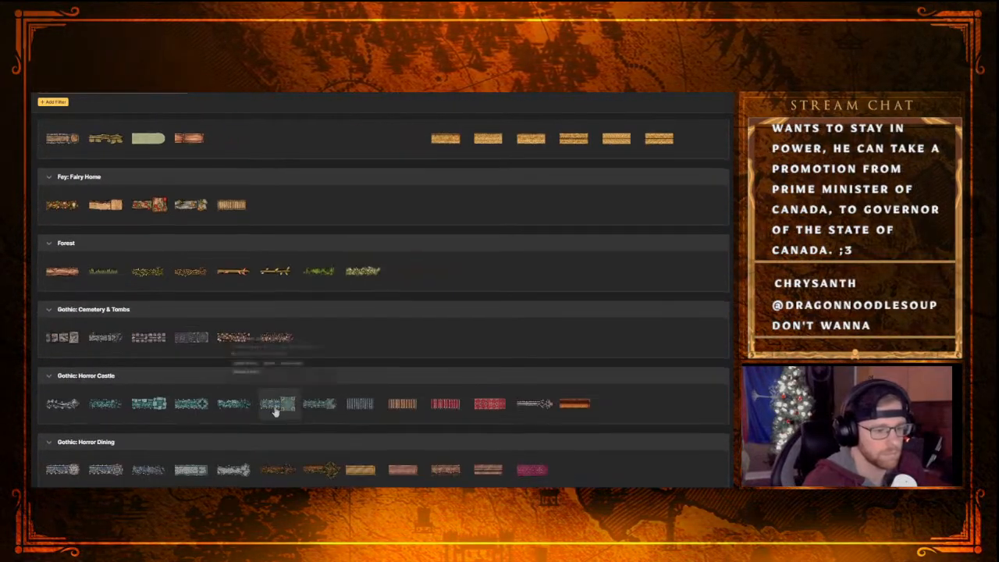
Look through the path textures from the Fey and Gothic categories down to Temple and Trains for a suitable stairs texture
{"action": "scroll", "coordinate": [215, 394], "scroll_direction": "down", "scroll_amount": 4}
{"action": "scroll", "coordinate": [279, 394], "scroll_direction": "down", "scroll_amount": 3}
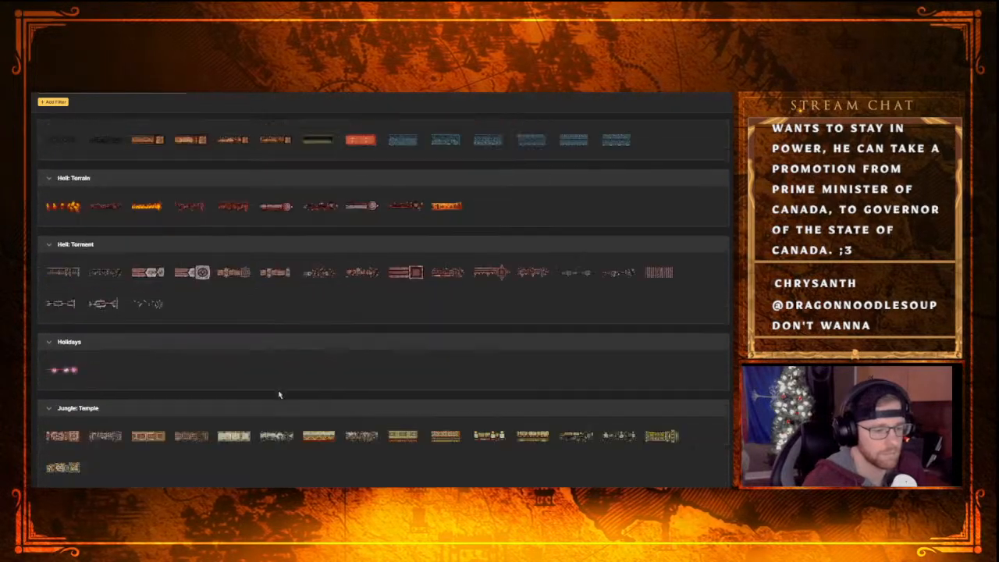
{"action": "scroll", "coordinate": [281, 389], "scroll_direction": "down", "scroll_amount": 2}
{"action": "scroll", "coordinate": [282, 389], "scroll_direction": "down", "scroll_amount": 3}
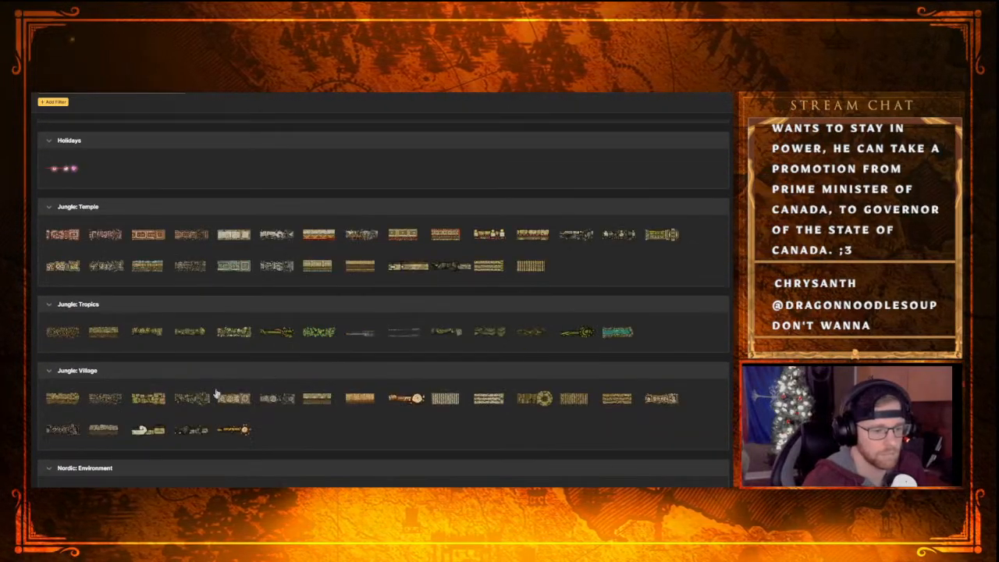
{"action": "scroll", "coordinate": [279, 352], "scroll_direction": "down", "scroll_amount": 7}
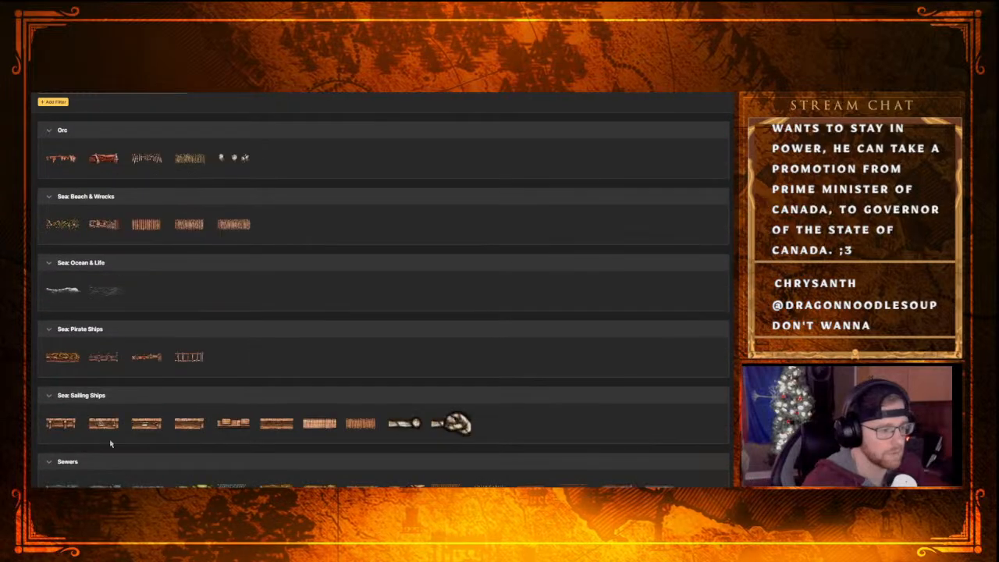
{"action": "scroll", "coordinate": [106, 422], "scroll_direction": "down", "scroll_amount": 2}
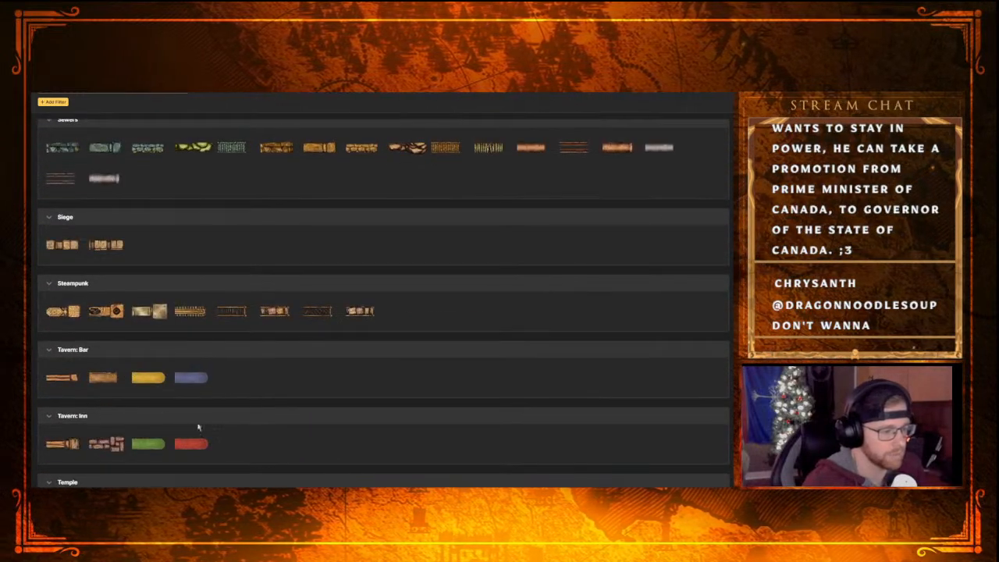
{"action": "scroll", "coordinate": [198, 427], "scroll_direction": "down", "scroll_amount": 1}
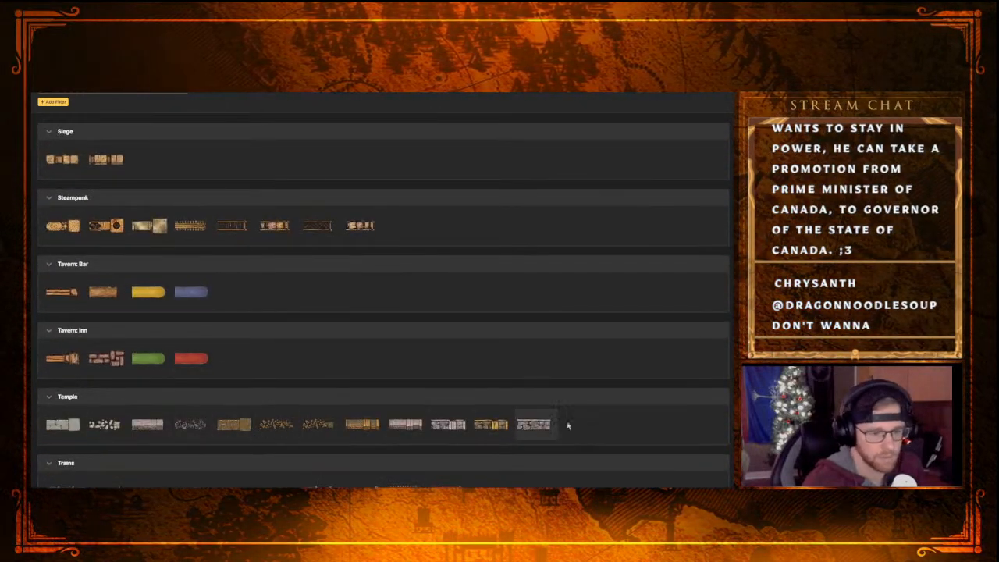
{"action": "scroll", "coordinate": [160, 352], "scroll_direction": "down", "scroll_amount": 1}
{"action": "scroll", "coordinate": [109, 401], "scroll_direction": "up", "scroll_amount": 2}
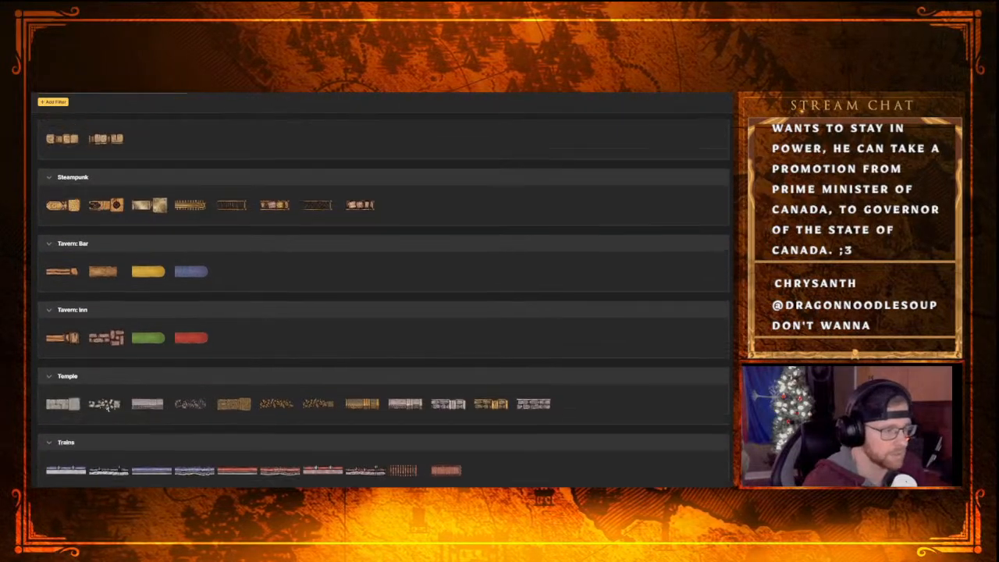
Go back through the path textures from Temple up to the Castle categories, comparing the stairs and stone options
{"action": "scroll", "coordinate": [211, 381], "scroll_direction": "up", "scroll_amount": 2}
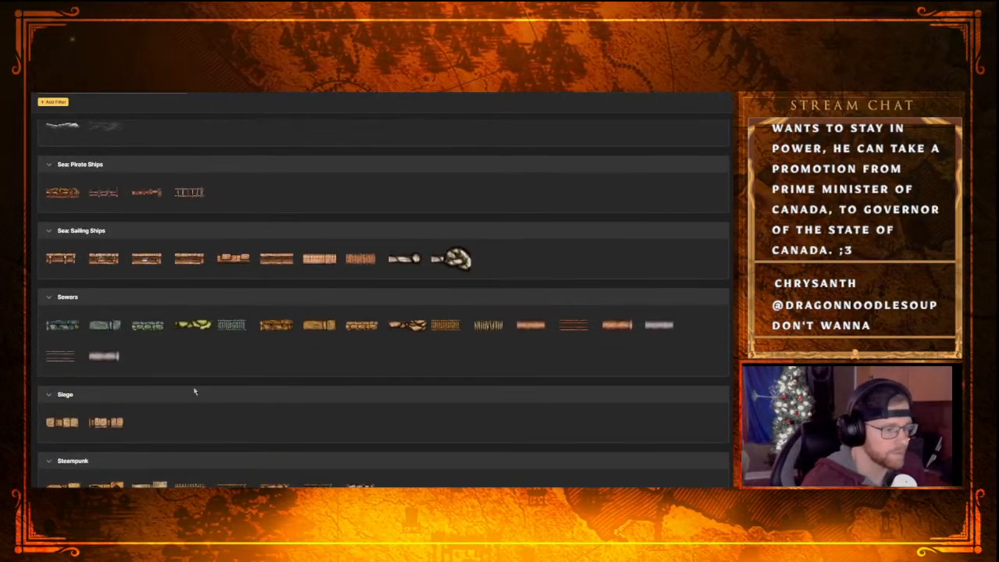
{"action": "scroll", "coordinate": [293, 379], "scroll_direction": "up", "scroll_amount": 1}
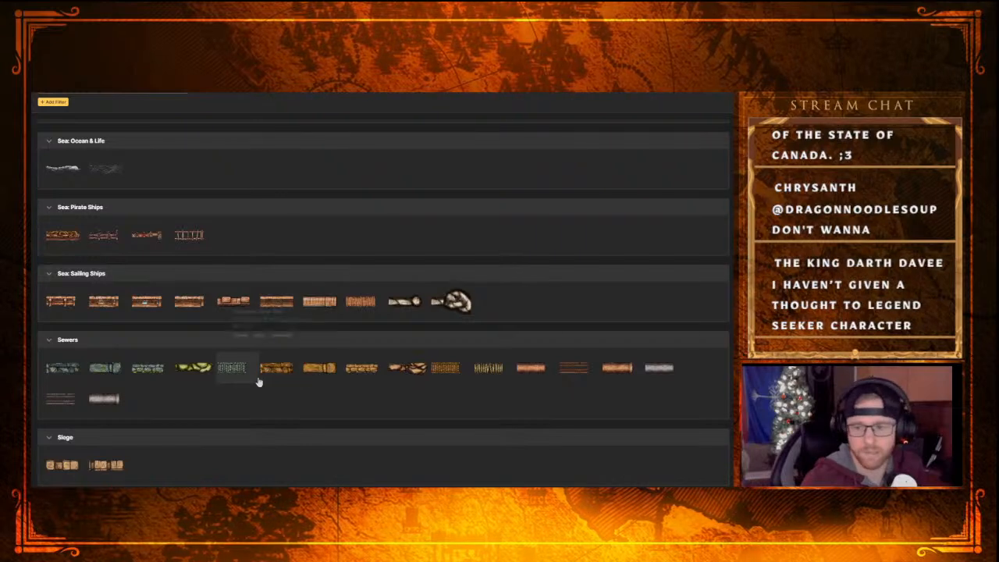
{"action": "scroll", "coordinate": [280, 386], "scroll_direction": "up", "scroll_amount": 1}
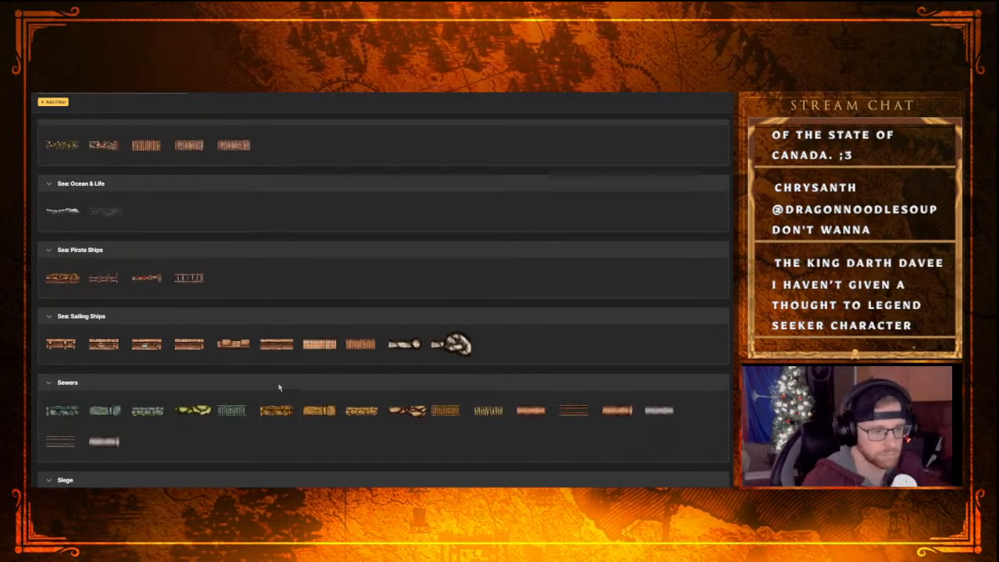
{"action": "scroll", "coordinate": [257, 364], "scroll_direction": "up", "scroll_amount": 3}
{"action": "scroll", "coordinate": [341, 289], "scroll_direction": "up", "scroll_amount": 3}
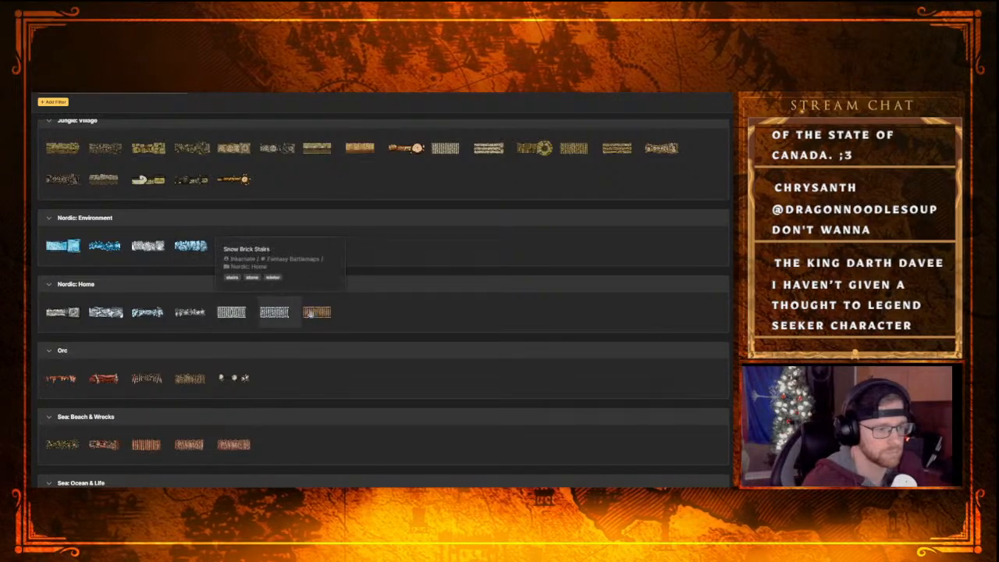
{"action": "scroll", "coordinate": [457, 335], "scroll_direction": "up", "scroll_amount": 3}
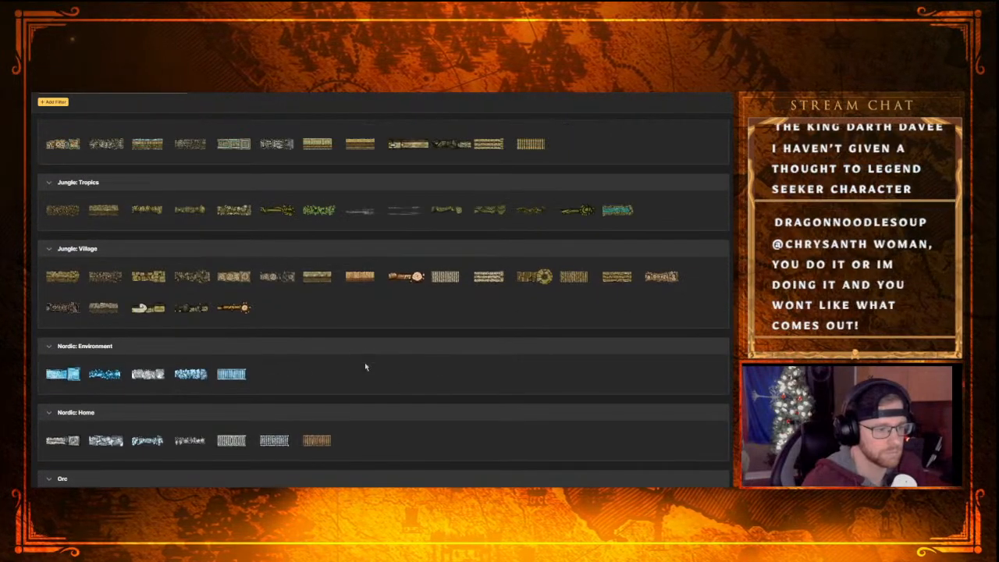
{"action": "scroll", "coordinate": [366, 364], "scroll_direction": "up", "scroll_amount": 6}
{"action": "scroll", "coordinate": [304, 391], "scroll_direction": "up", "scroll_amount": 3}
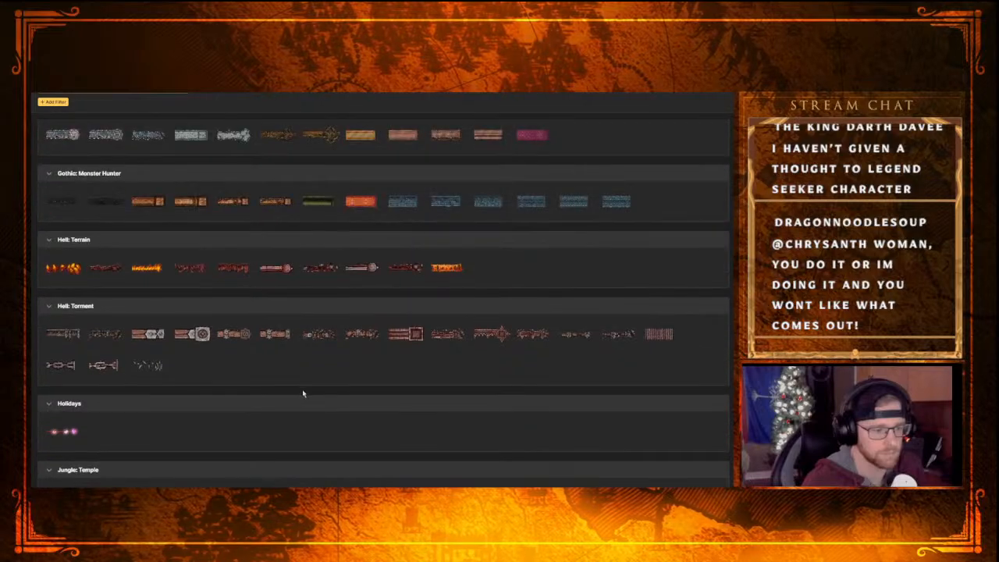
{"action": "scroll", "coordinate": [302, 388], "scroll_direction": "down", "scroll_amount": 3}
{"action": "scroll", "coordinate": [320, 370], "scroll_direction": "up", "scroll_amount": 3}
{"action": "scroll", "coordinate": [328, 355], "scroll_direction": "up", "scroll_amount": 3}
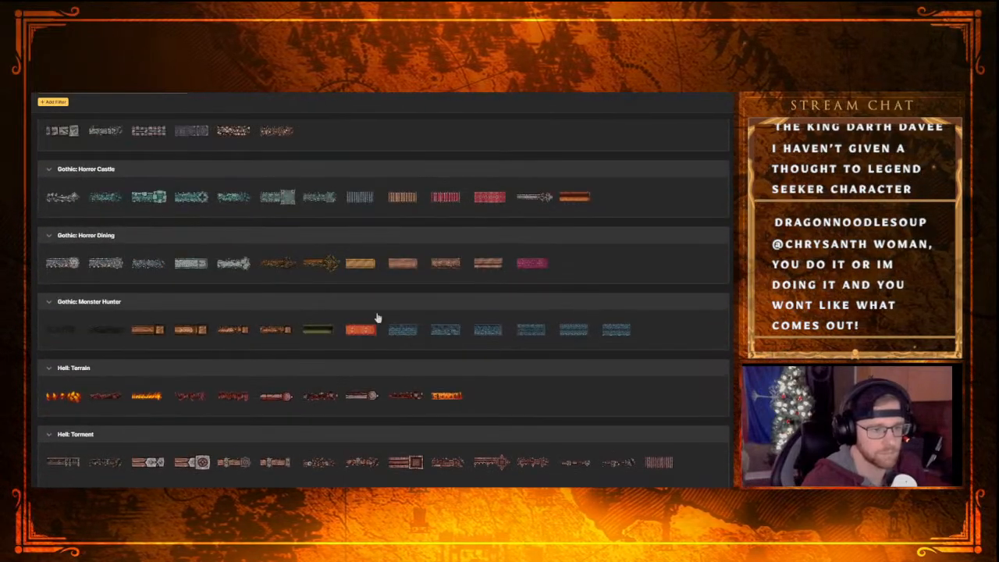
{"action": "scroll", "coordinate": [210, 351], "scroll_direction": "up", "scroll_amount": 2}
{"action": "scroll", "coordinate": [200, 355], "scroll_direction": "up", "scroll_amount": 7}
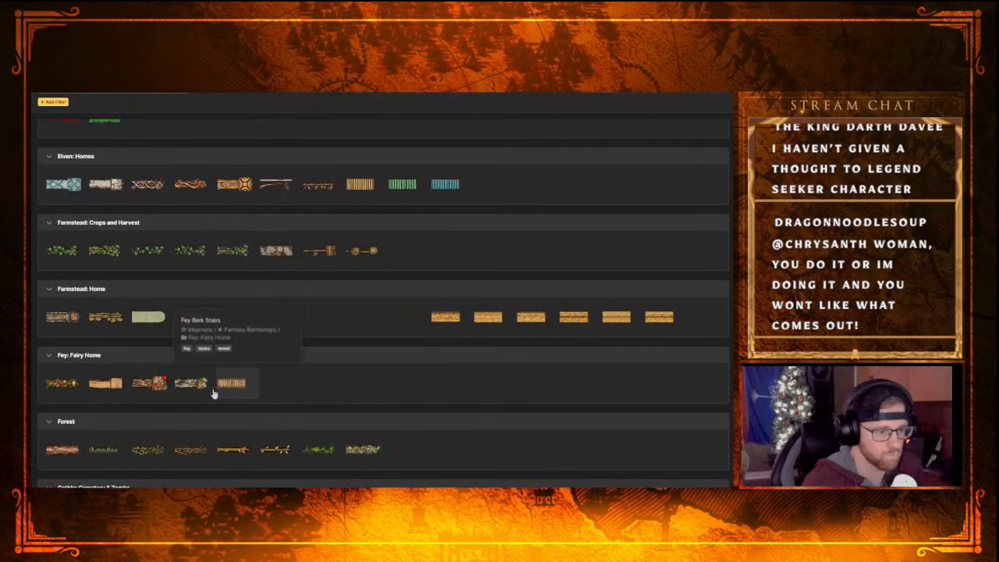
{"action": "scroll", "coordinate": [398, 396], "scroll_direction": "up", "scroll_amount": 3}
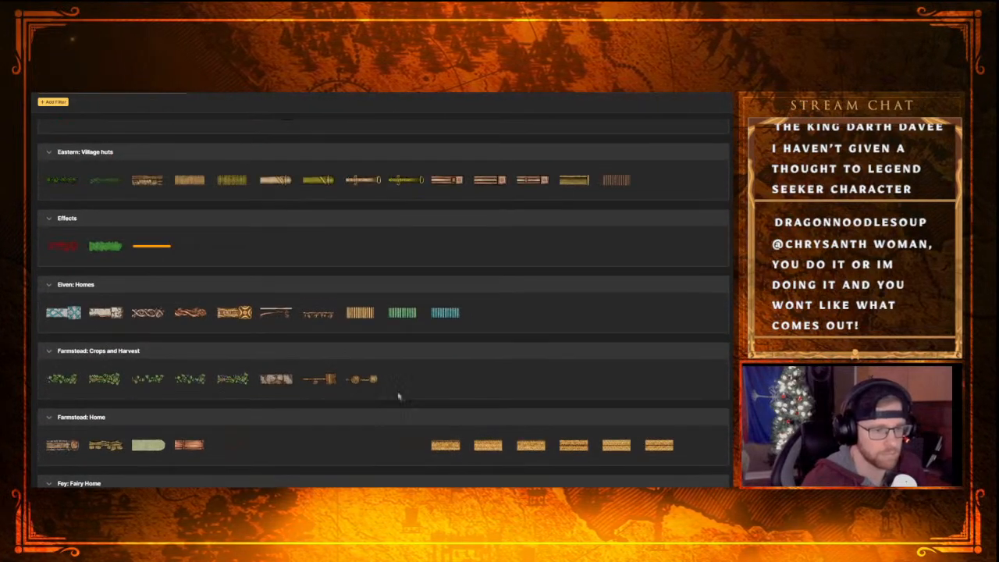
{"action": "scroll", "coordinate": [145, 398], "scroll_direction": "up", "scroll_amount": 1}
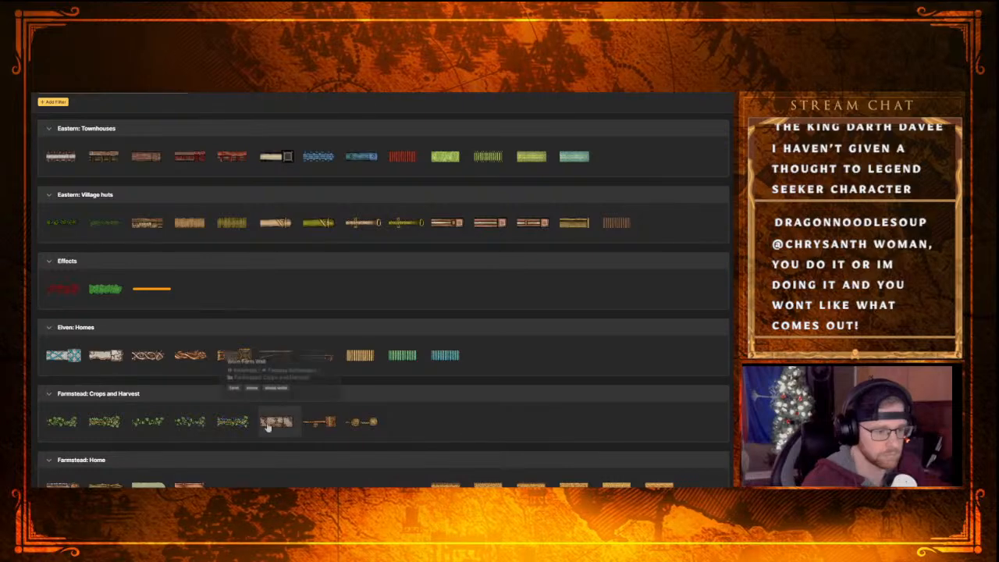
{"action": "scroll", "coordinate": [161, 382], "scroll_direction": "up", "scroll_amount": 2}
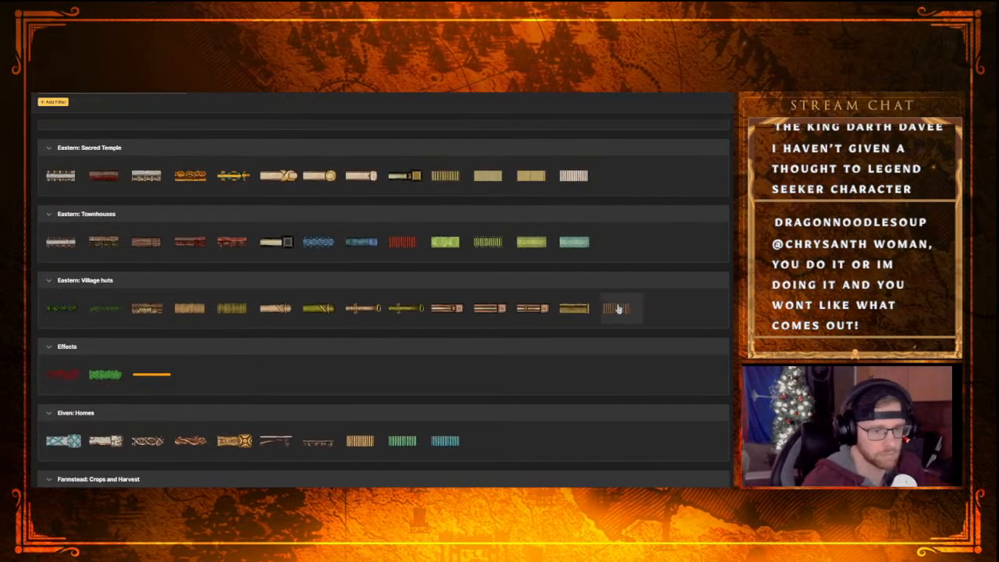
{"action": "scroll", "coordinate": [234, 352], "scroll_direction": "up", "scroll_amount": 2}
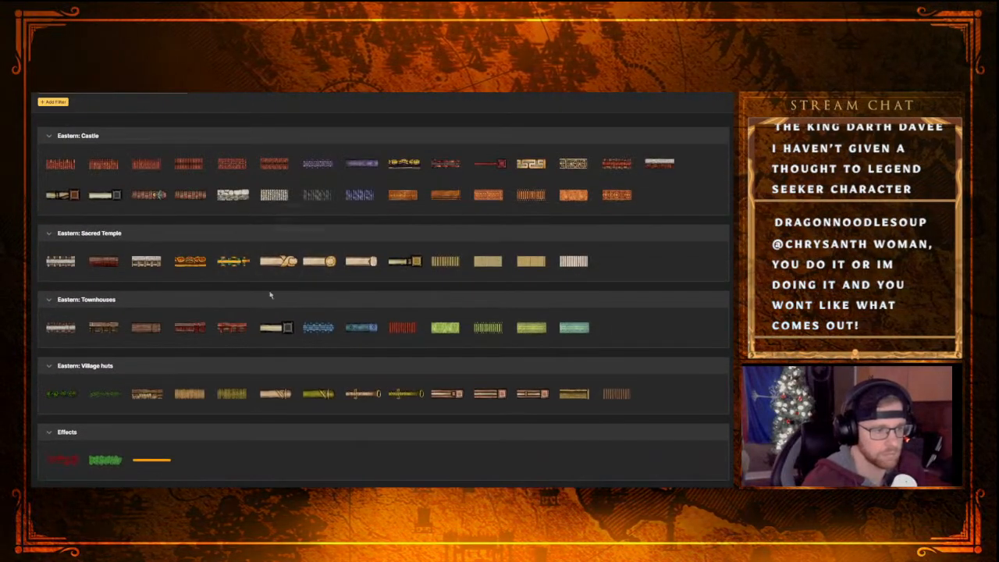
{"action": "scroll", "coordinate": [274, 288], "scroll_direction": "up", "scroll_amount": 2}
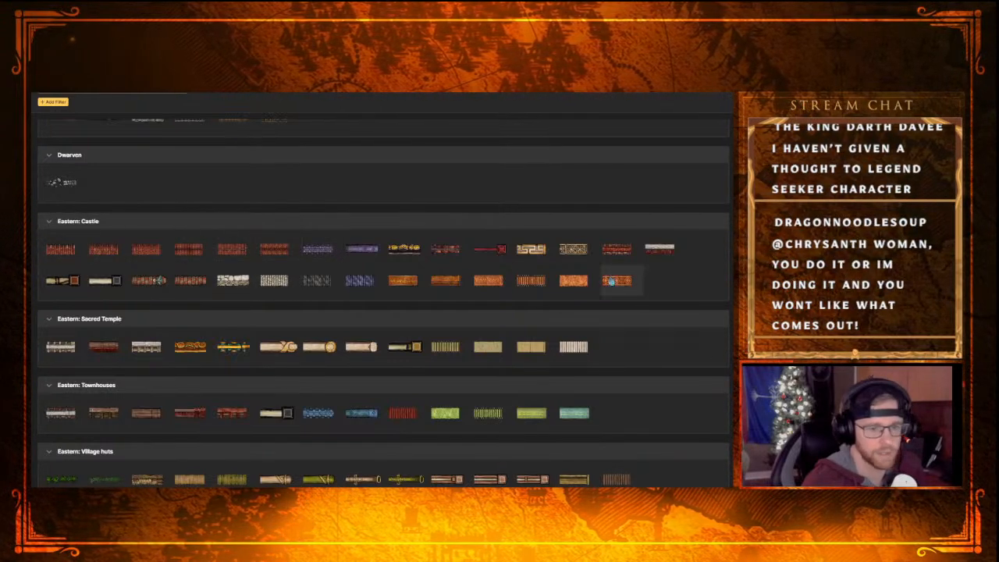
{"action": "scroll", "coordinate": [240, 355], "scroll_direction": "up", "scroll_amount": 2}
{"action": "scroll", "coordinate": [240, 355], "scroll_direction": "up", "scroll_amount": 4}
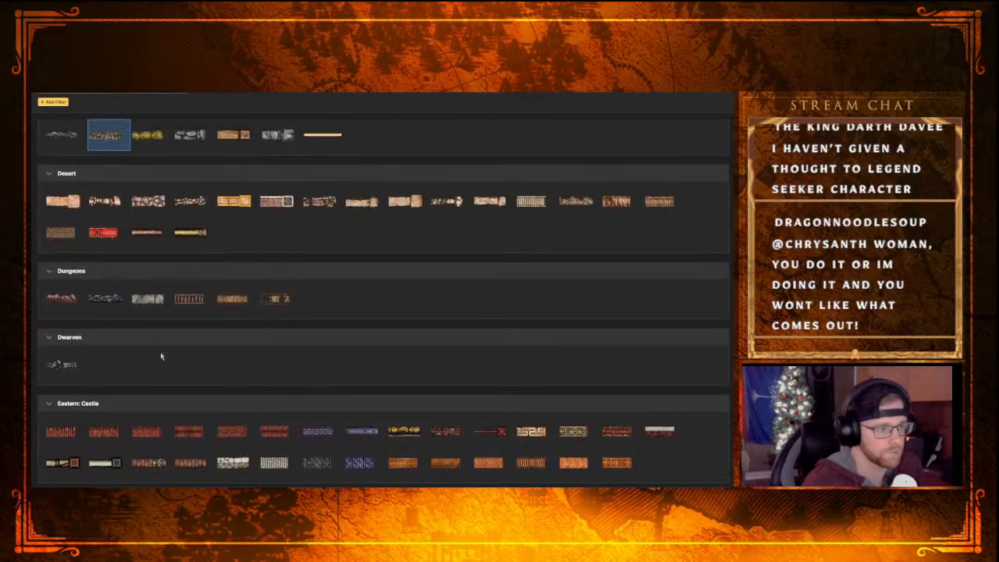
{"action": "scroll", "coordinate": [528, 294], "scroll_direction": "up", "scroll_amount": 2}
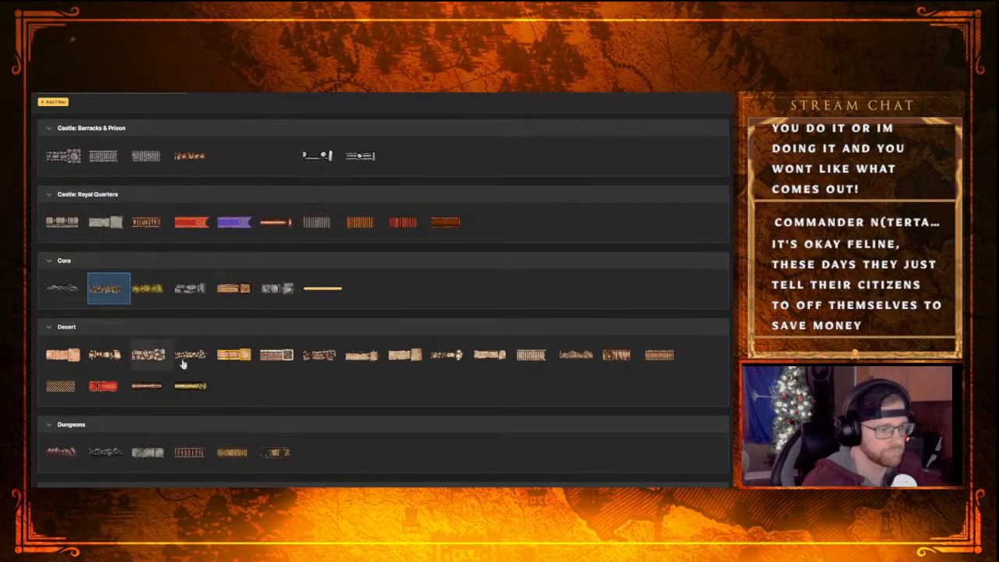
Try a closed triangular path with the Desert stairs texture on the rock left of the lava pool, and undo it
{"action": "left_click", "coordinate": [530, 357]}
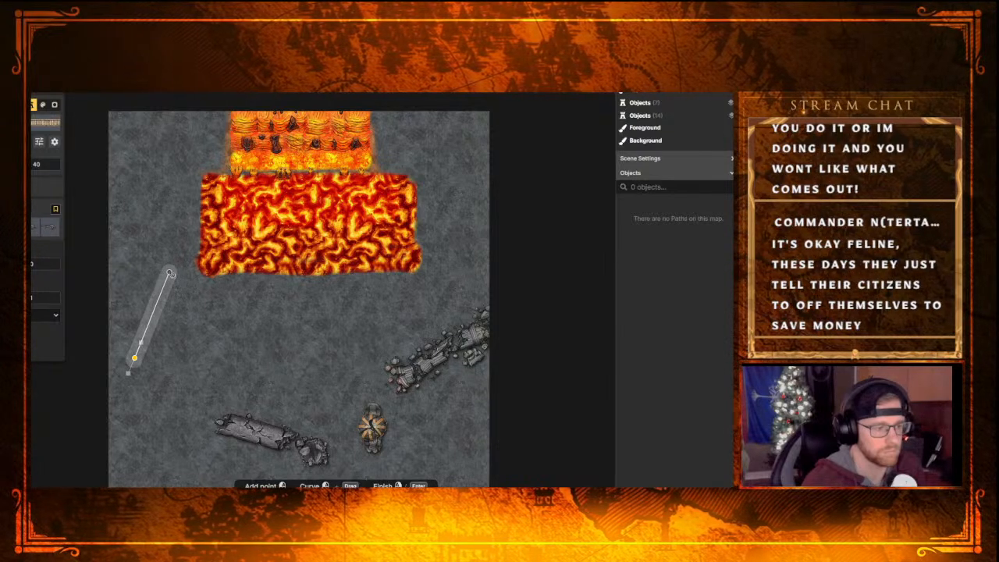
{"action": "left_click", "coordinate": [169, 272]}
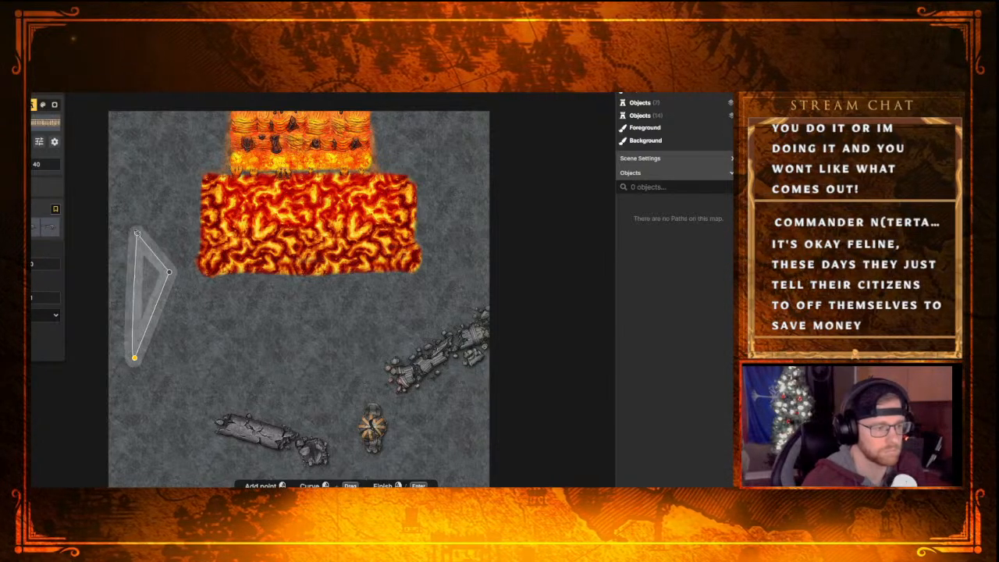
{"action": "left_click", "coordinate": [113, 204]}
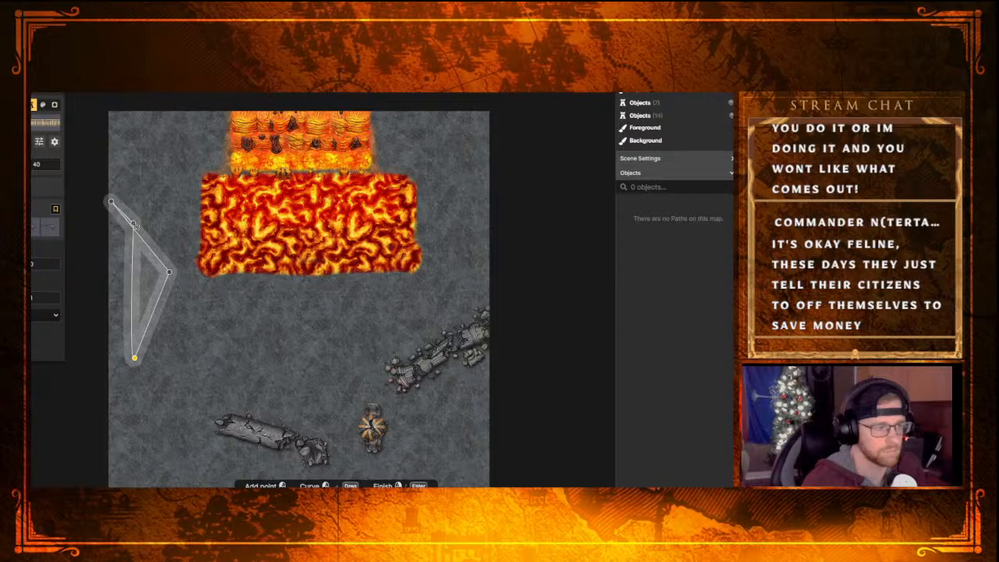
{"action": "left_click", "coordinate": [132, 374]}
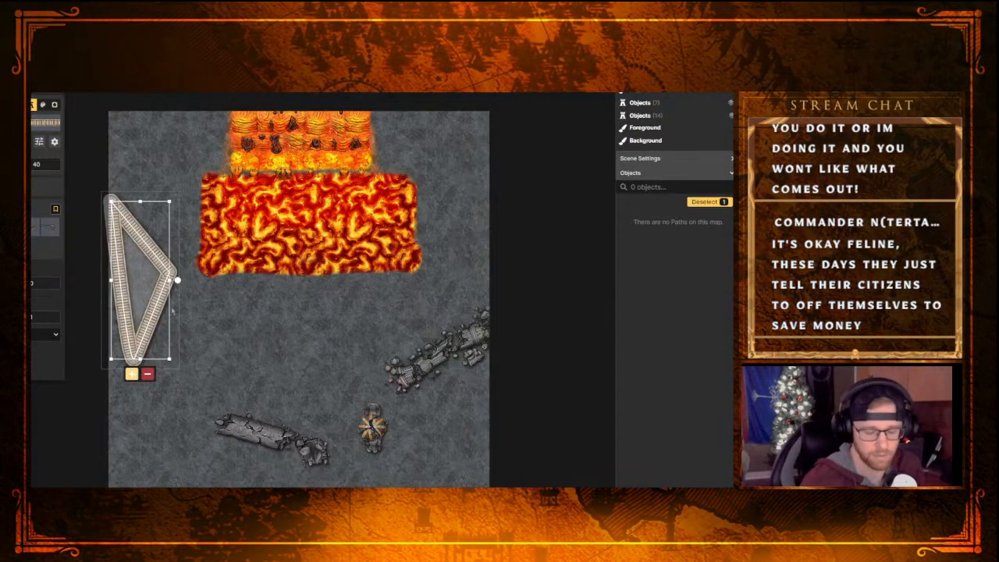
{"action": "key", "text": "ctrl+z"}
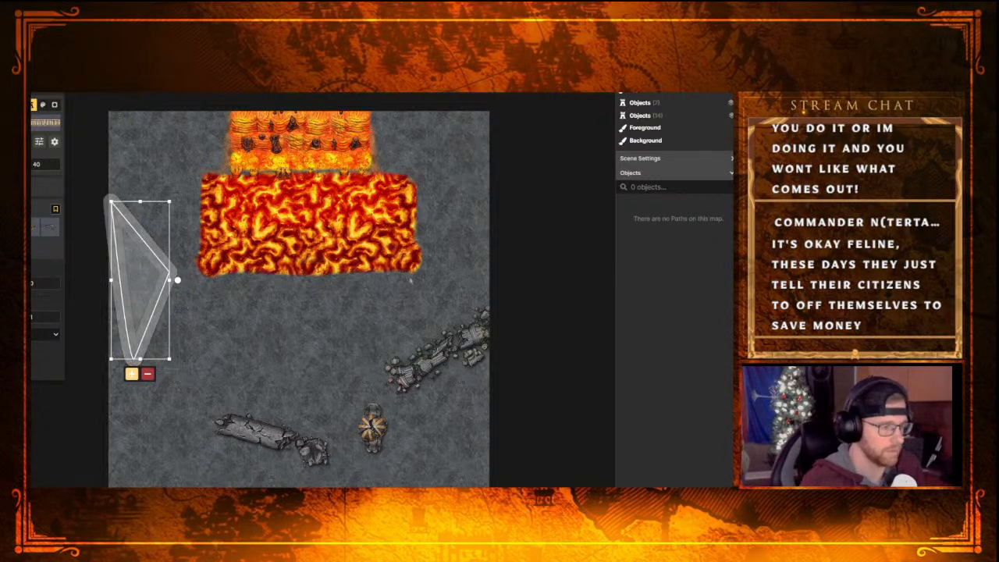
Try an open stairs path with one bend on the rock left of the lava pool, and delete it
{"action": "left_click", "coordinate": [51, 419]}
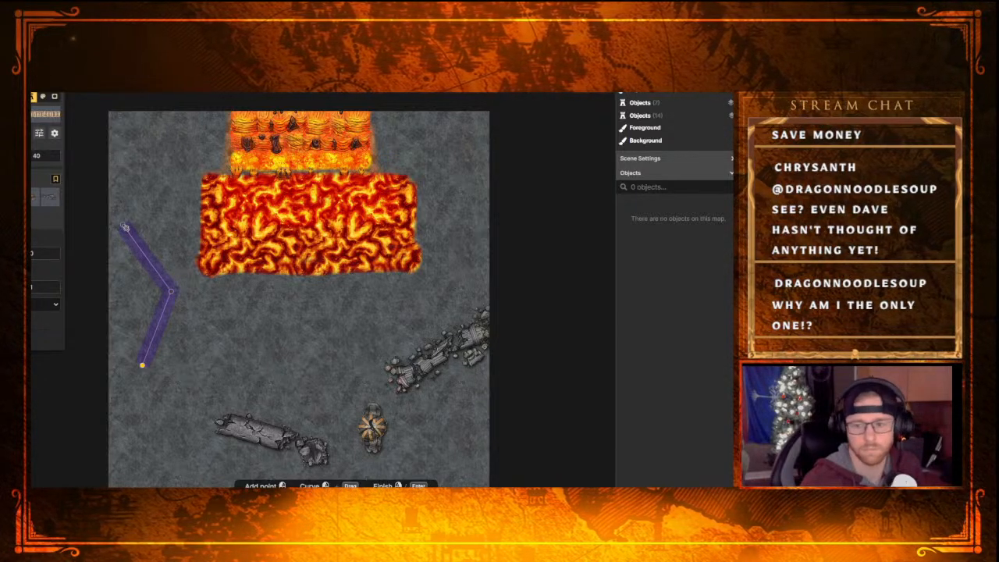
{"action": "key", "text": "Return"}
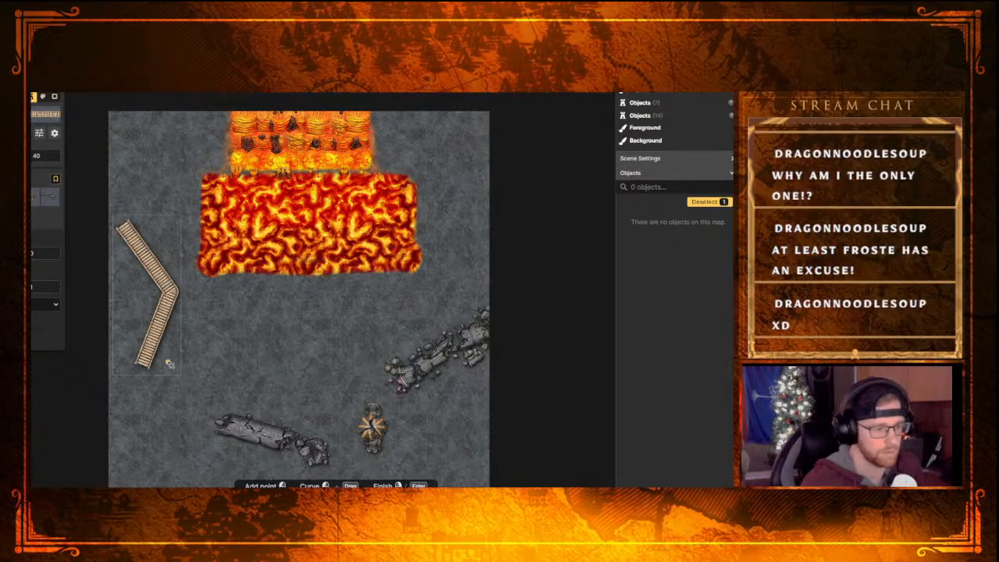
{"action": "key", "text": "Delete"}
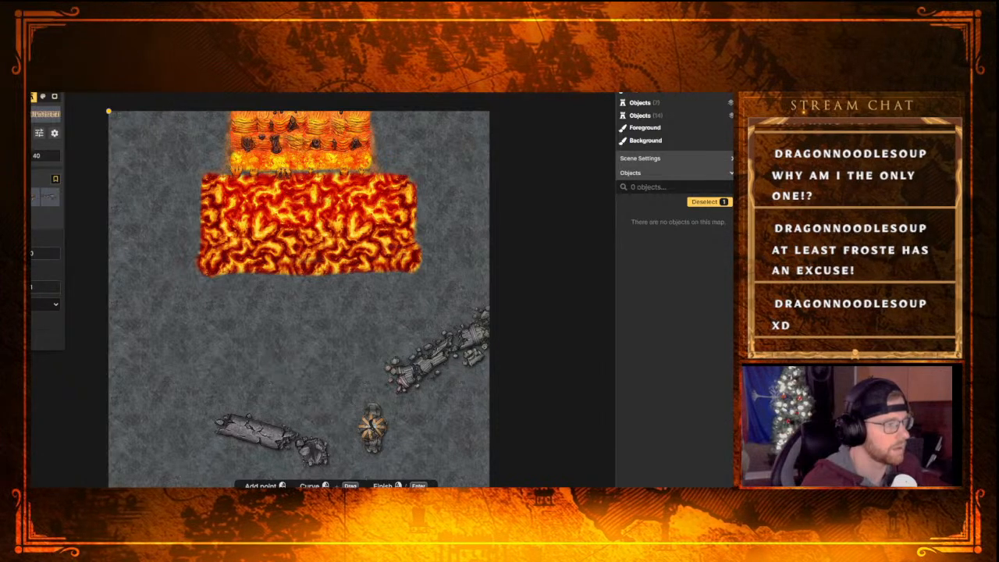
Switch to placing stamps, clear the pillar filter from the stamp catalog and filter it by "stair"
{"action": "key", "text": "s"}
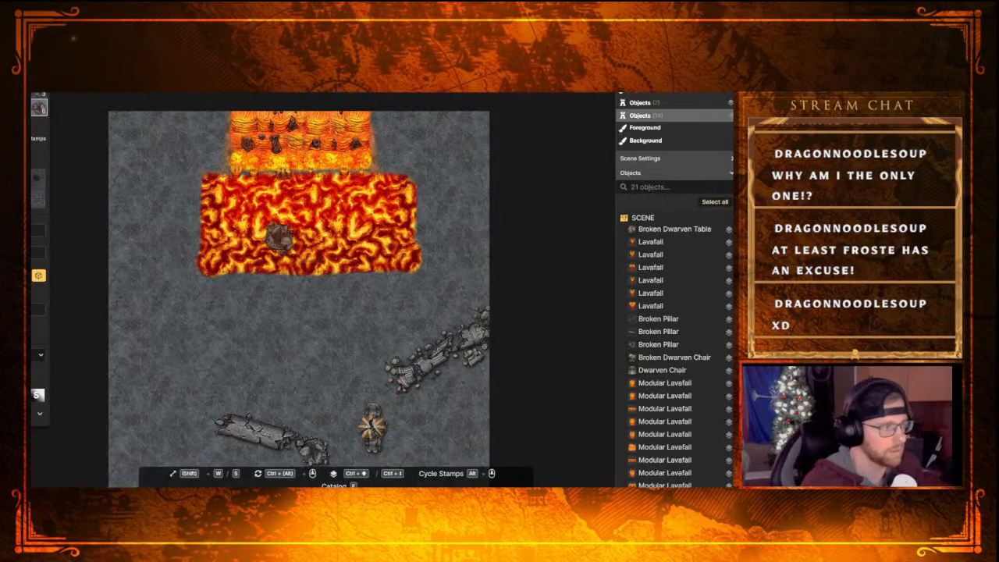
{"action": "key", "text": "f"}
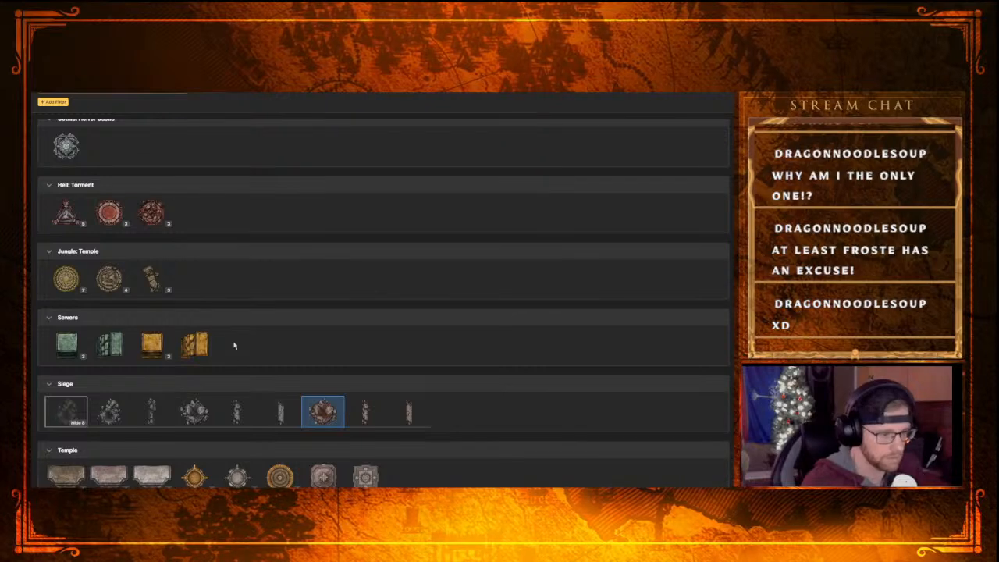
{"action": "scroll", "coordinate": [316, 346], "scroll_direction": "up", "scroll_amount": 10}
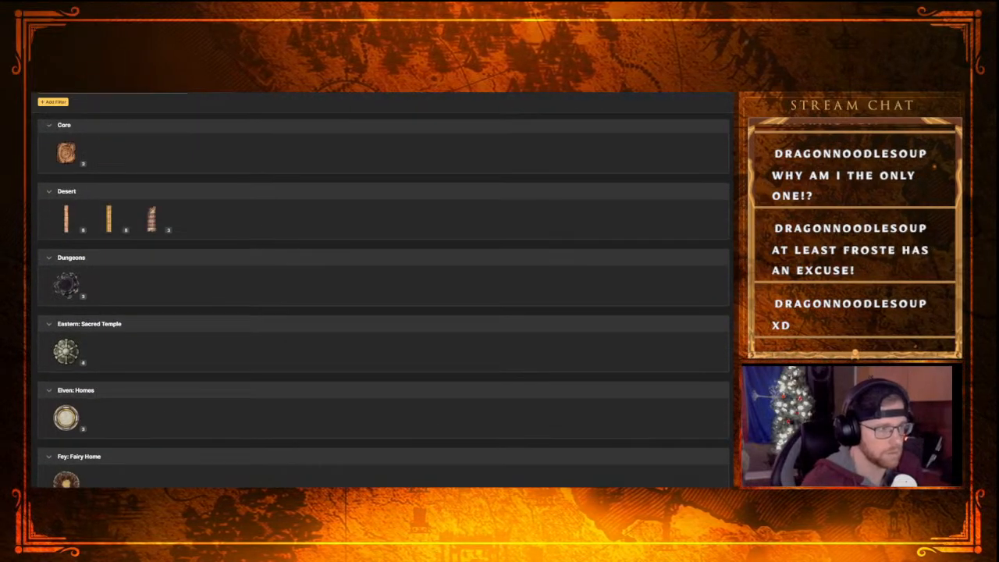
{"action": "left_click", "coordinate": [182, 94]}
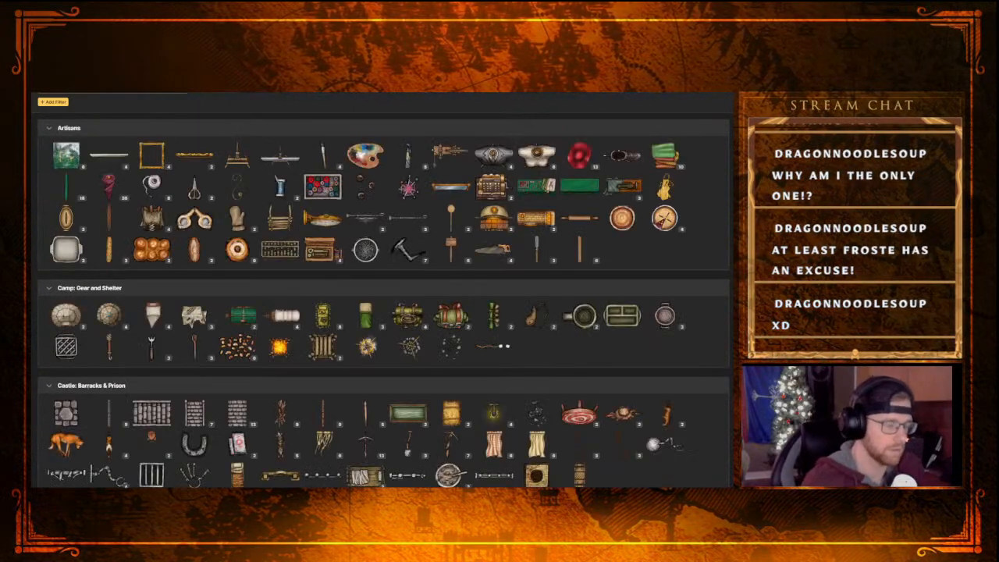
{"action": "left_click", "coordinate": [53, 102]}
{"action": "type", "text": "stairs"}
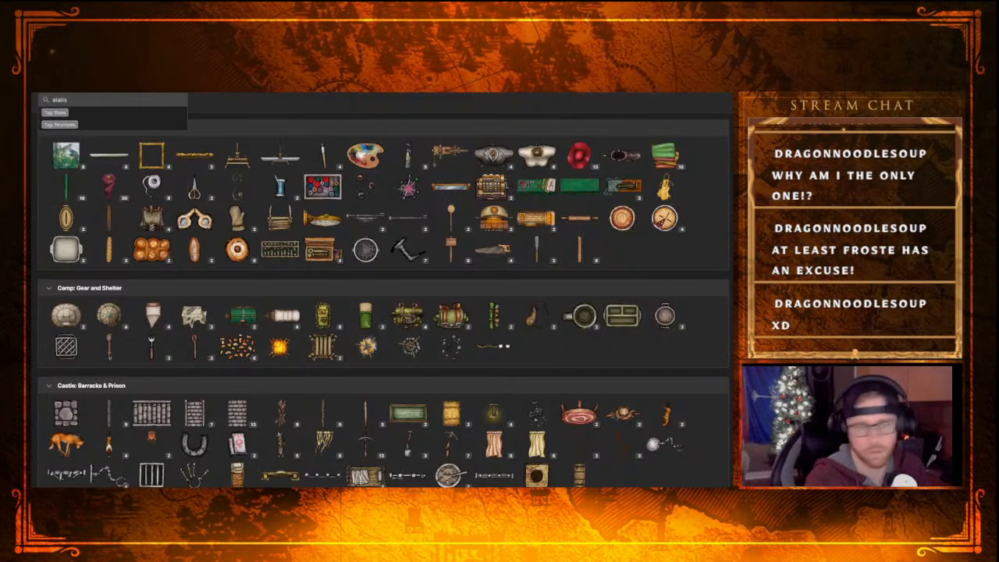
{"action": "key", "text": "Return"}
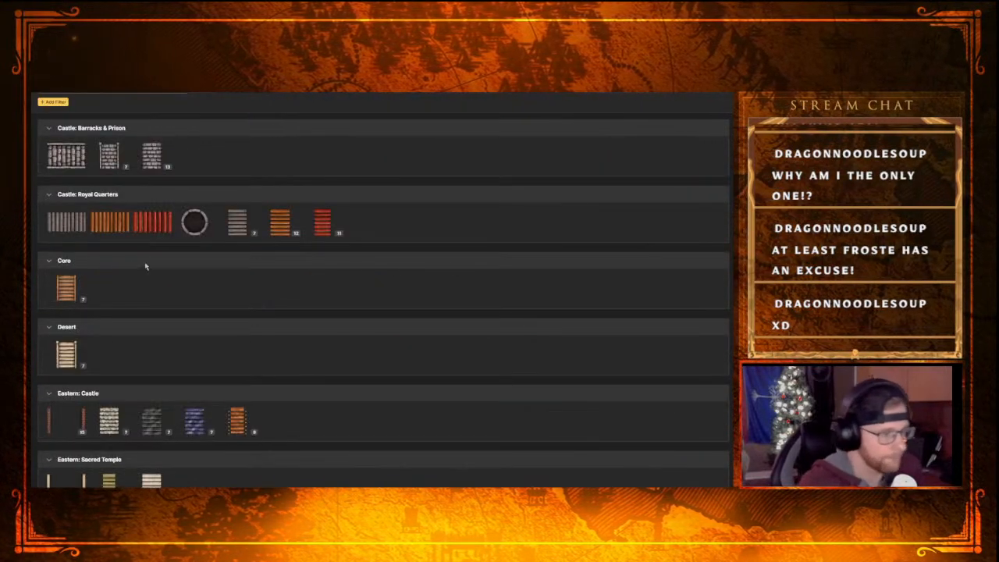
Compare the stair stamps in the catalog from the Castle categories down to Sewers, trying a stone stairs stamp from Eastern: Sacred Temple
{"action": "scroll", "coordinate": [144, 262], "scroll_direction": "down", "scroll_amount": 2}
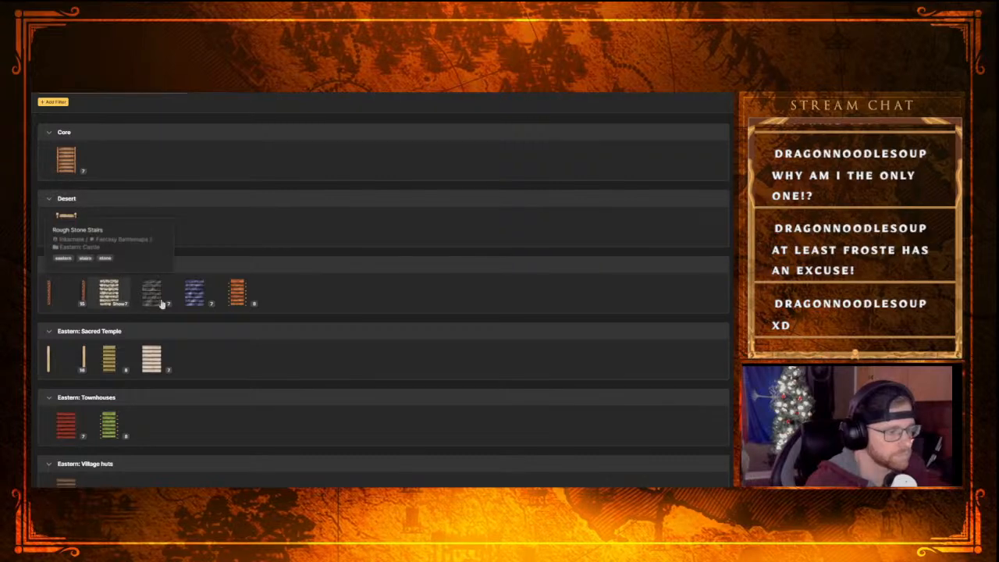
{"action": "left_click", "coordinate": [108, 291]}
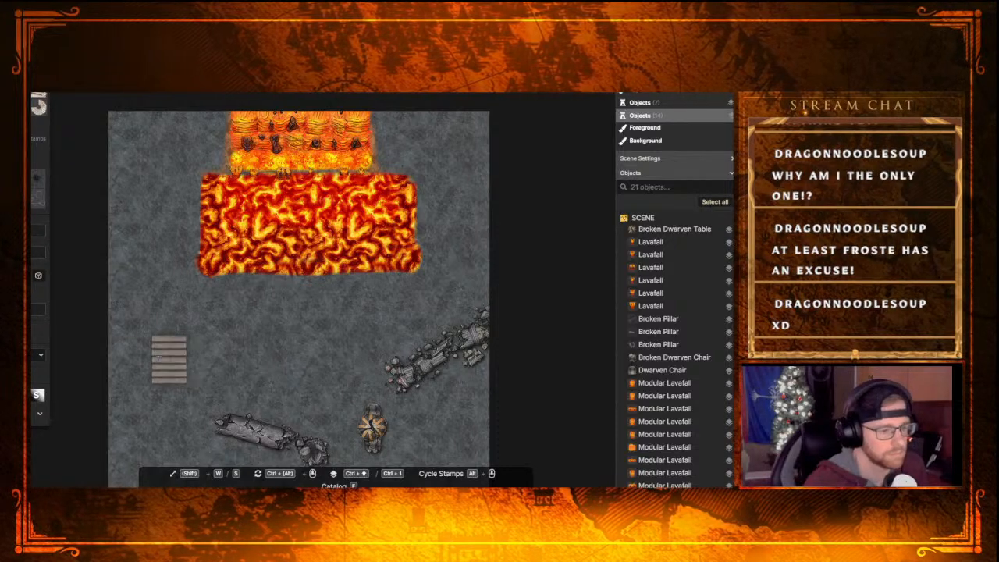
{"action": "key", "text": "f"}
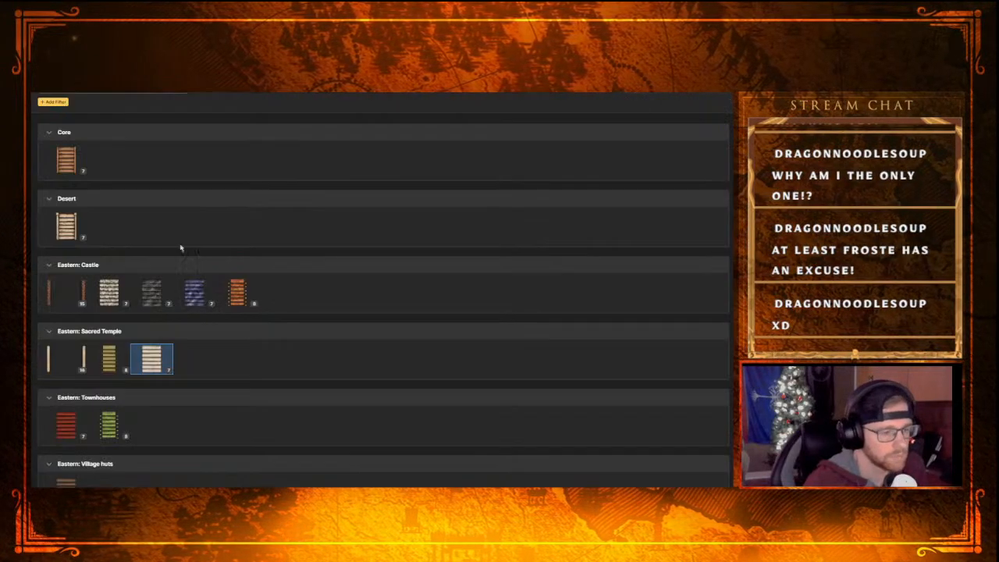
{"action": "scroll", "coordinate": [114, 295], "scroll_direction": "down", "scroll_amount": 5}
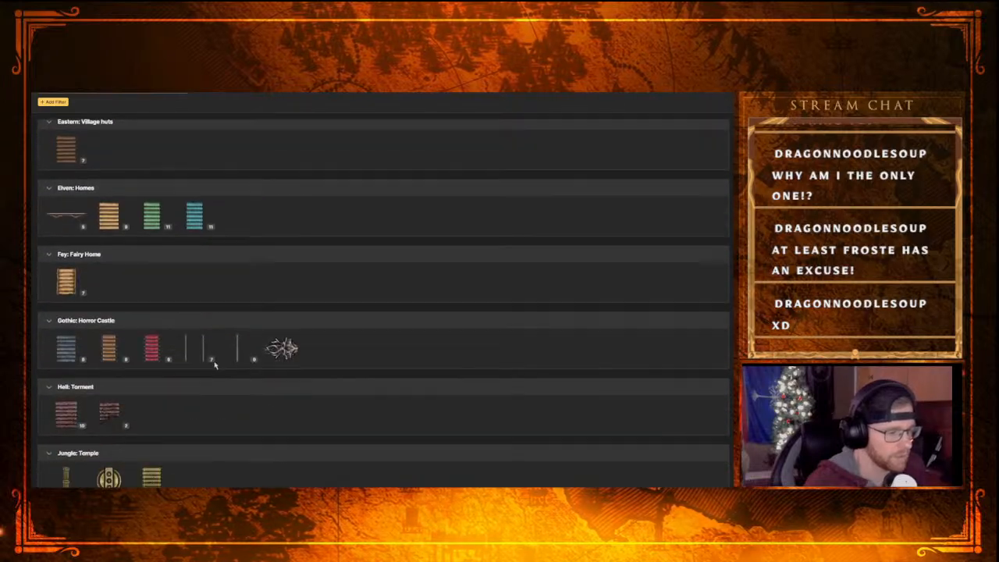
{"action": "scroll", "coordinate": [71, 355], "scroll_direction": "down", "scroll_amount": 5}
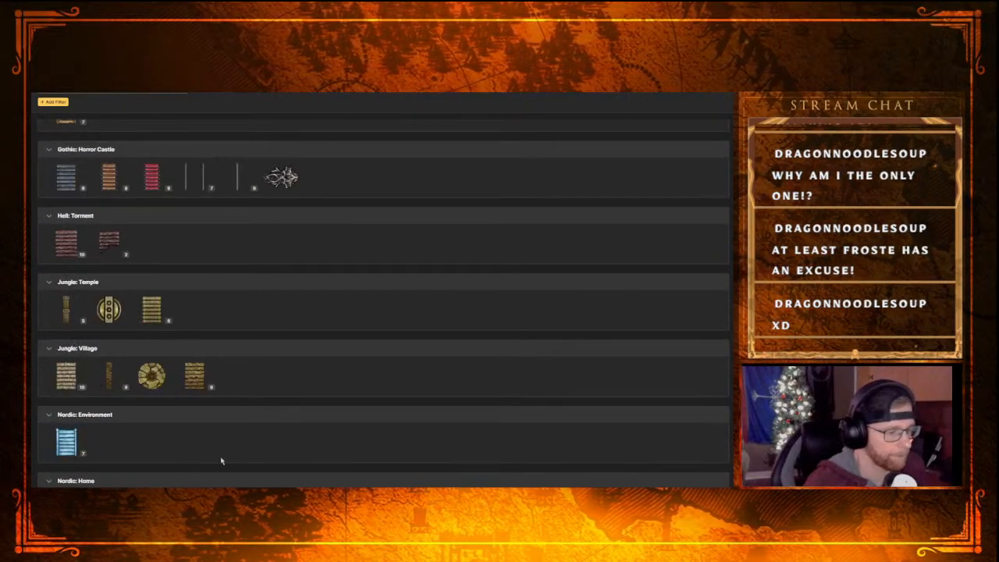
{"action": "scroll", "coordinate": [117, 351], "scroll_direction": "down", "scroll_amount": 1}
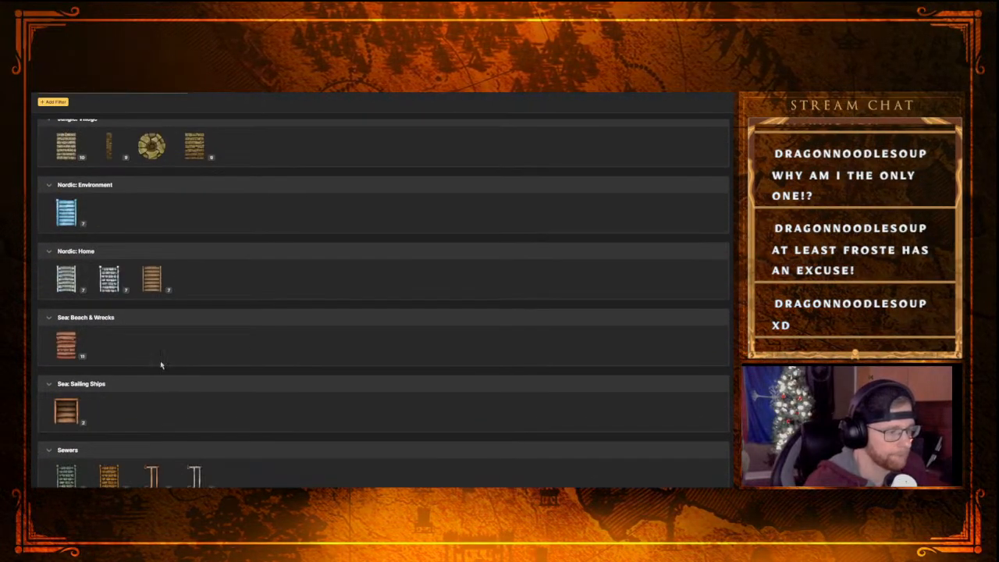
{"action": "scroll", "coordinate": [204, 355], "scroll_direction": "up", "scroll_amount": 12}
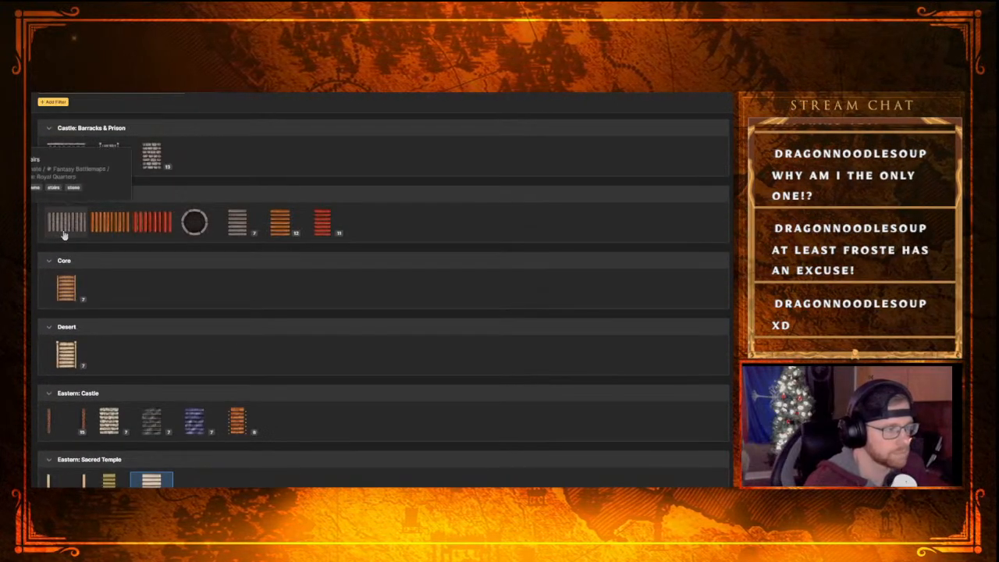
Expand the Slate Stairs group under Castle: Royal Quarters and place a straight section, tilted clockwise, on the rock below and left of the lava pool
{"action": "left_click", "coordinate": [248, 232]}
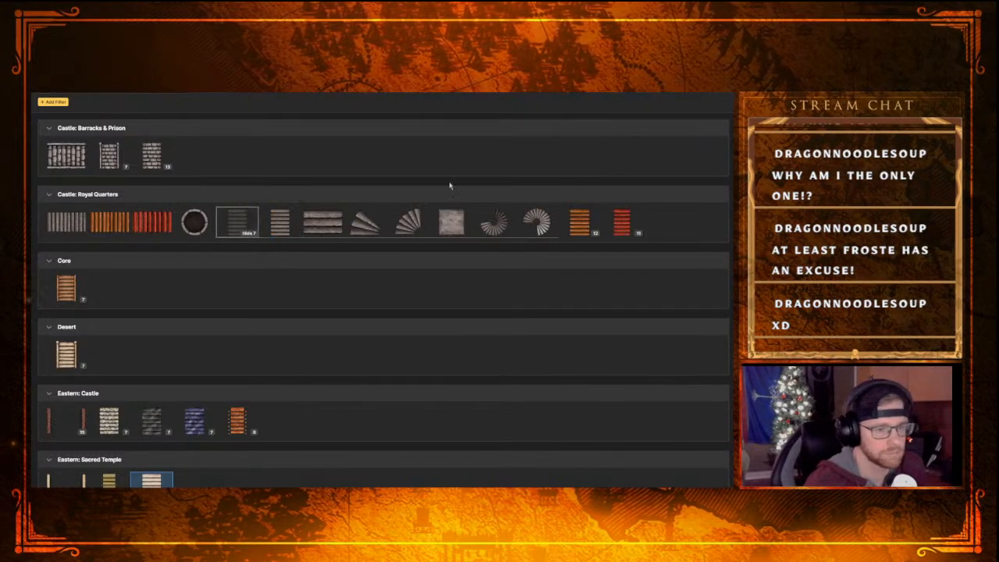
{"action": "left_click", "coordinate": [235, 222]}
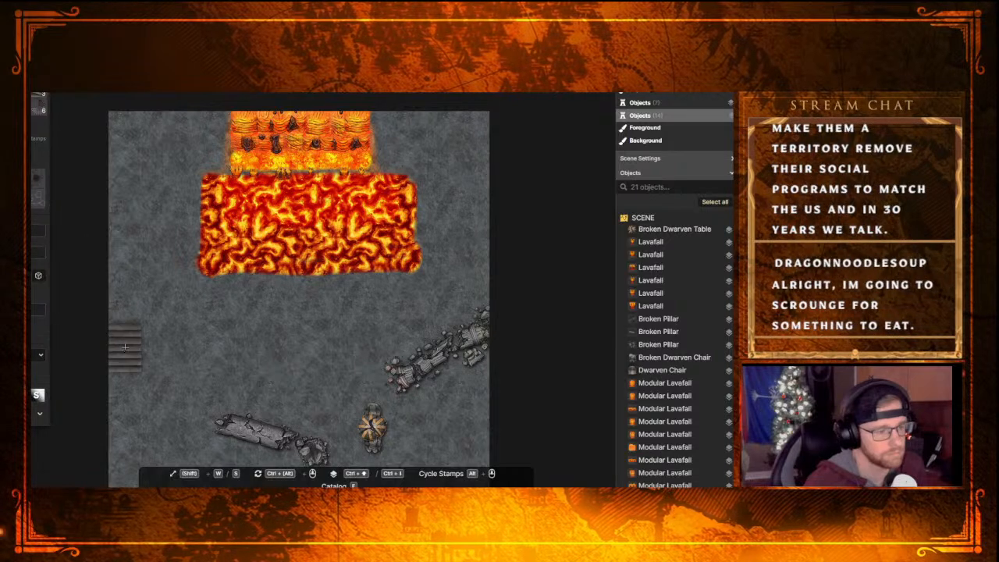
{"action": "left_click", "coordinate": [155, 343]}
{"action": "left_click_drag", "start_coordinate": [172, 318], "coordinate": [162, 335]}
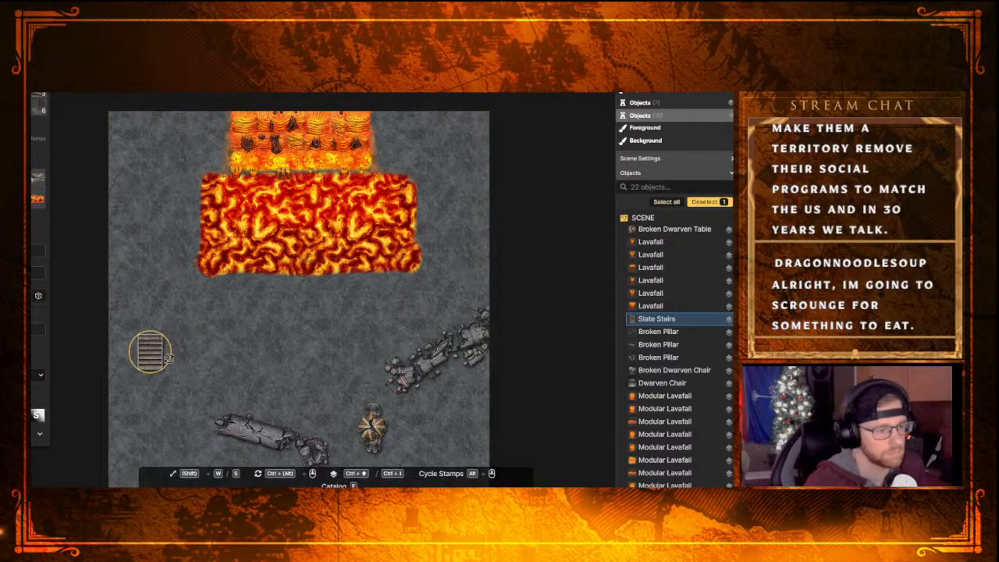
{"action": "scroll", "coordinate": [162, 366], "scroll_direction": "down", "scroll_amount": 3, "text": "ctrl"}
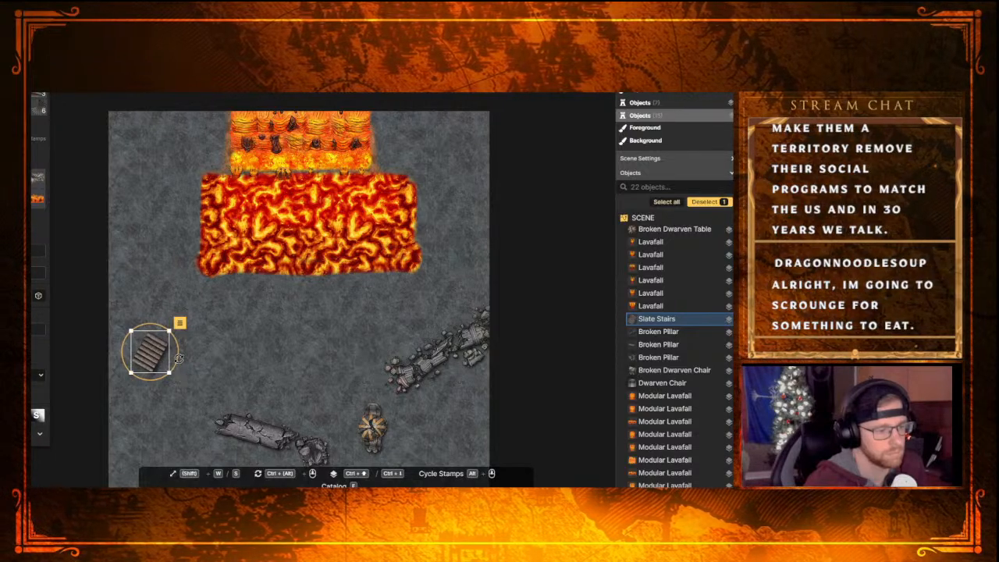
{"action": "mouse_move", "coordinate": [179, 357]}
{"action": "left_mouse_down"}
{"action": "mouse_move", "coordinate": [158, 350]}
{"action": "mouse_move", "coordinate": [161, 362]}
{"action": "left_mouse_up"}
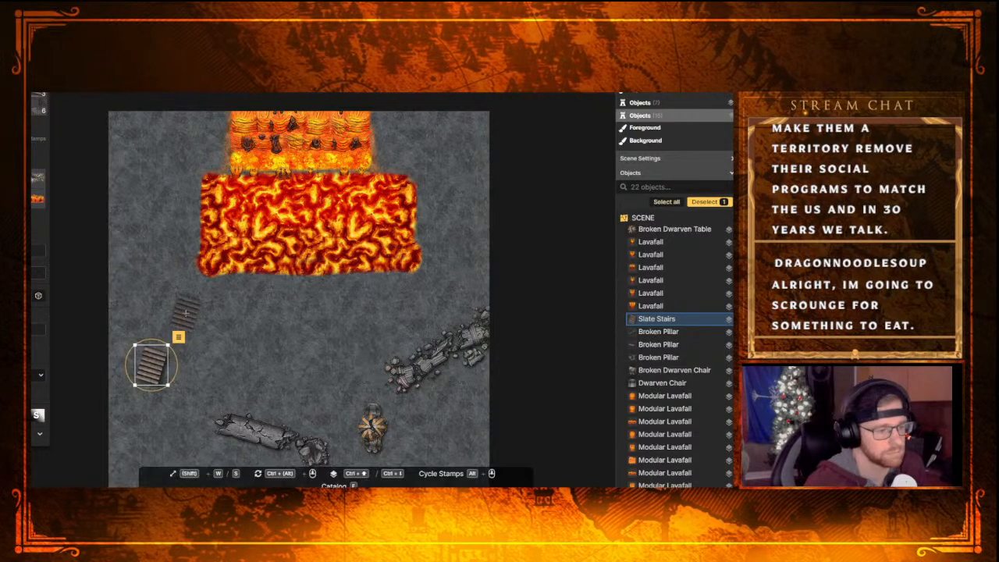
Extend the flight toward the lava pool with two more straight Slate Stairs sections at the same tilt
{"action": "left_click", "coordinate": [185, 315]}
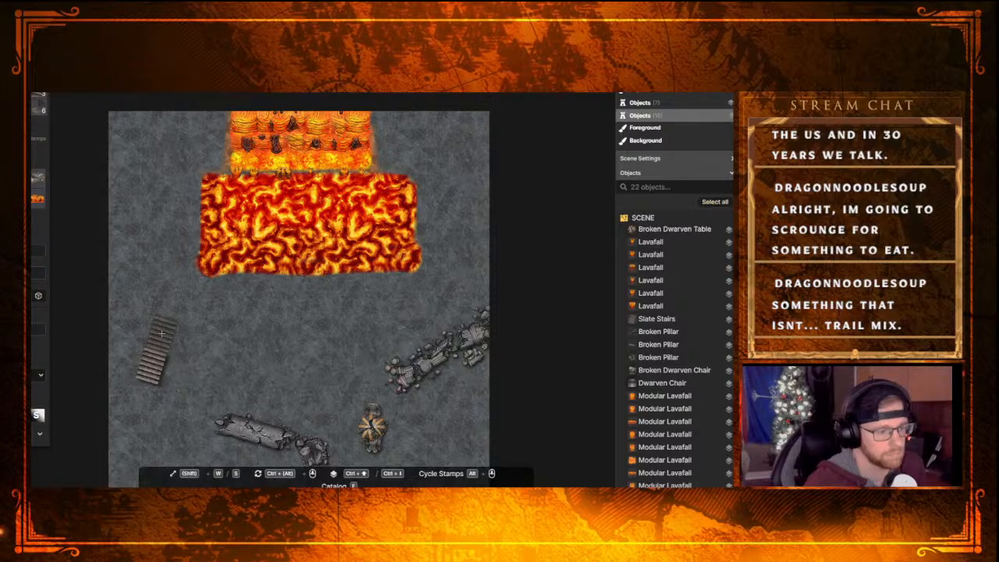
{"action": "left_click", "coordinate": [162, 334]}
{"action": "left_click", "coordinate": [208, 318]}
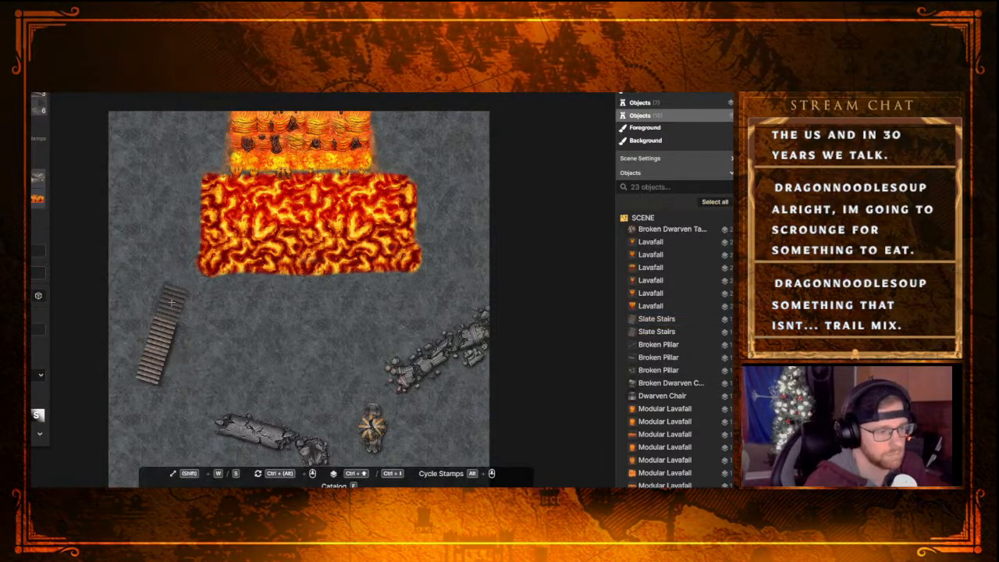
{"action": "left_click", "coordinate": [169, 302]}
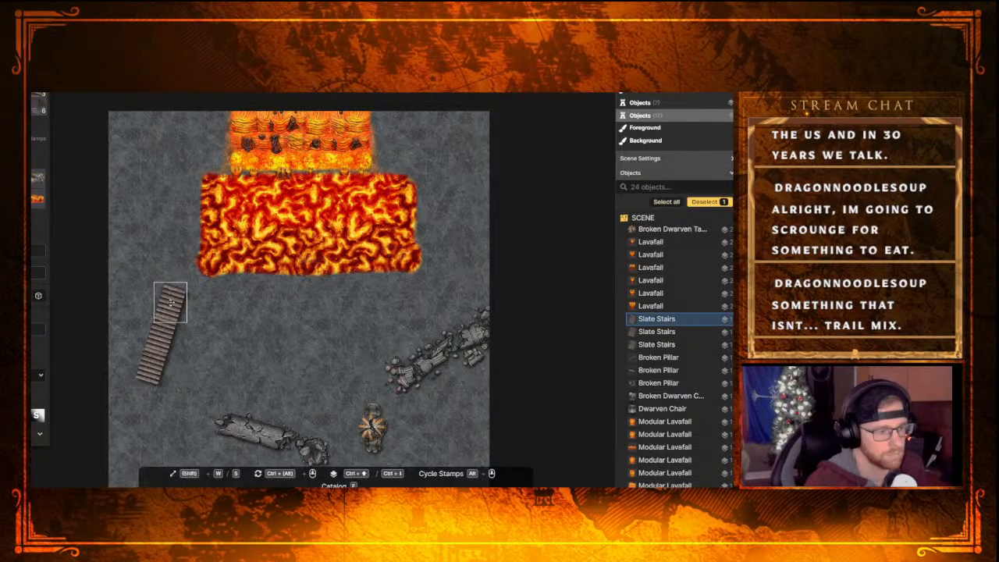
{"action": "left_click", "coordinate": [248, 349]}
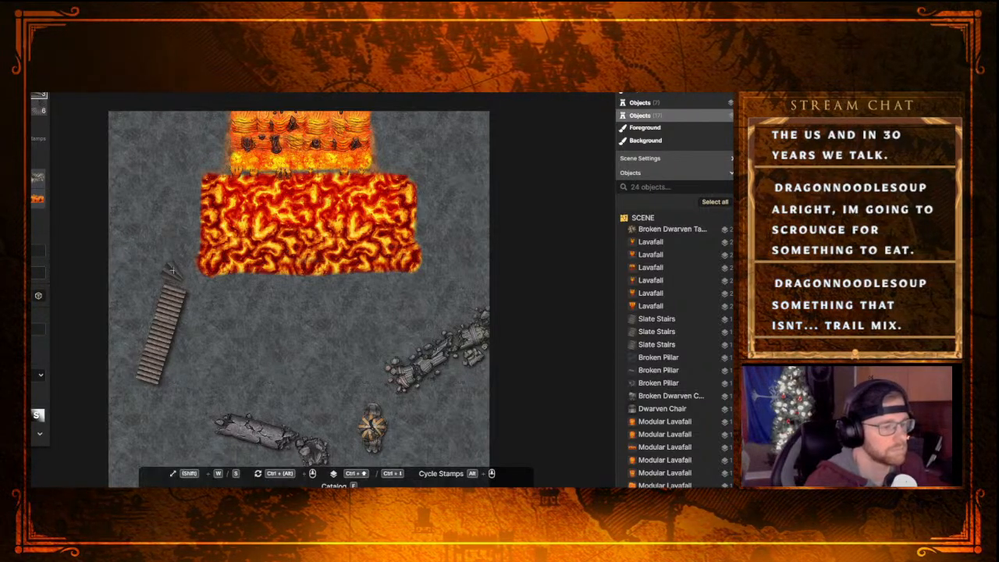
Try to turn the flight left at its upper end with two wedge-shaped Slate Stairs pieces and a straight section
{"action": "left_click", "coordinate": [172, 269]}
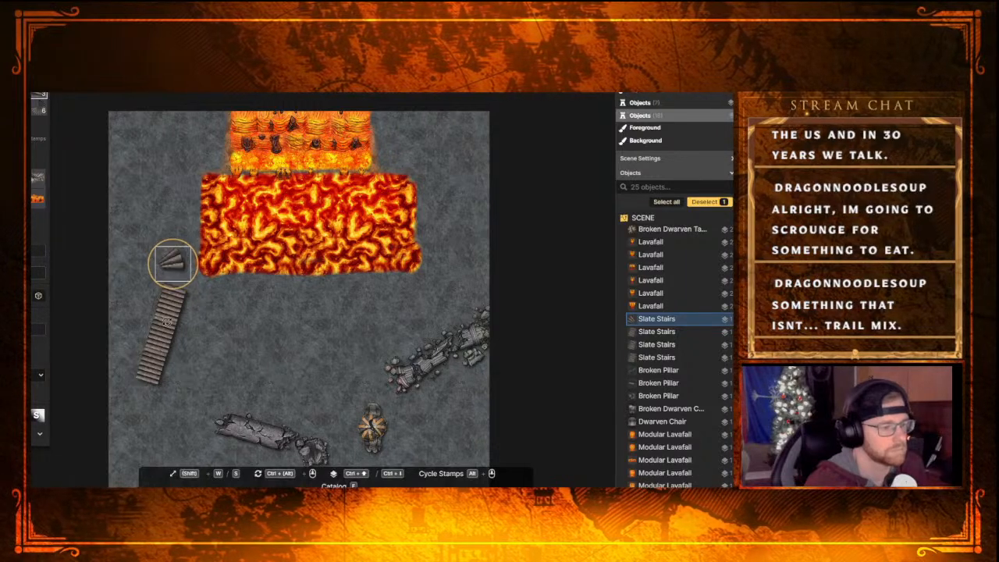
{"action": "left_click_drag", "start_coordinate": [167, 322], "coordinate": [158, 316]}
{"action": "left_click_drag", "start_coordinate": [175, 261], "coordinate": [180, 279]}
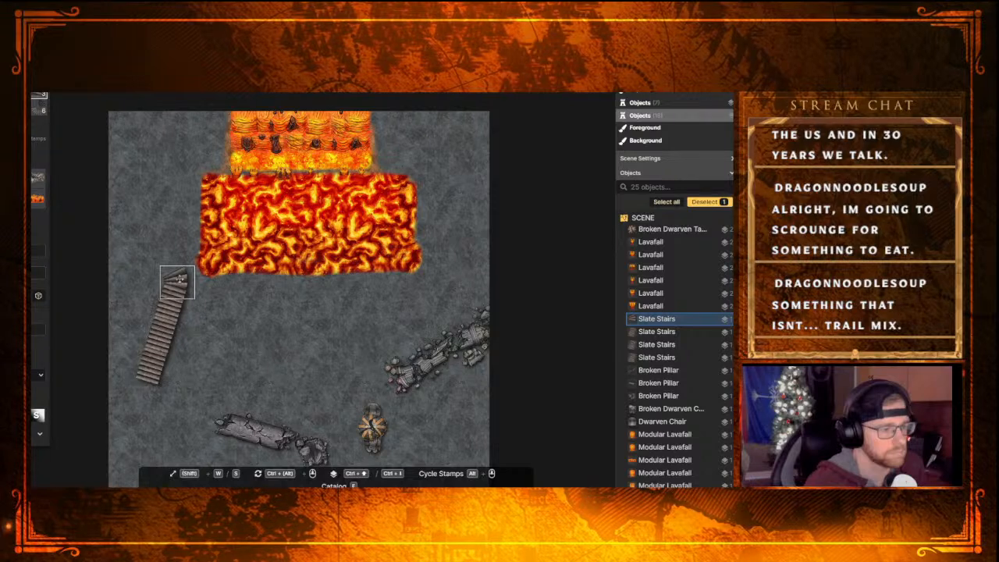
{"action": "left_click", "coordinate": [245, 294]}
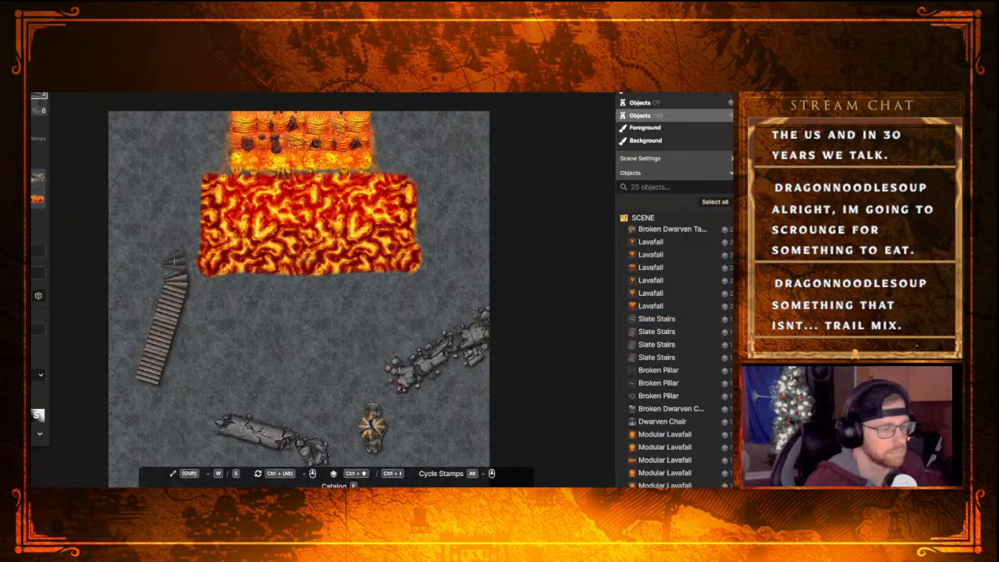
{"action": "left_click", "coordinate": [173, 259]}
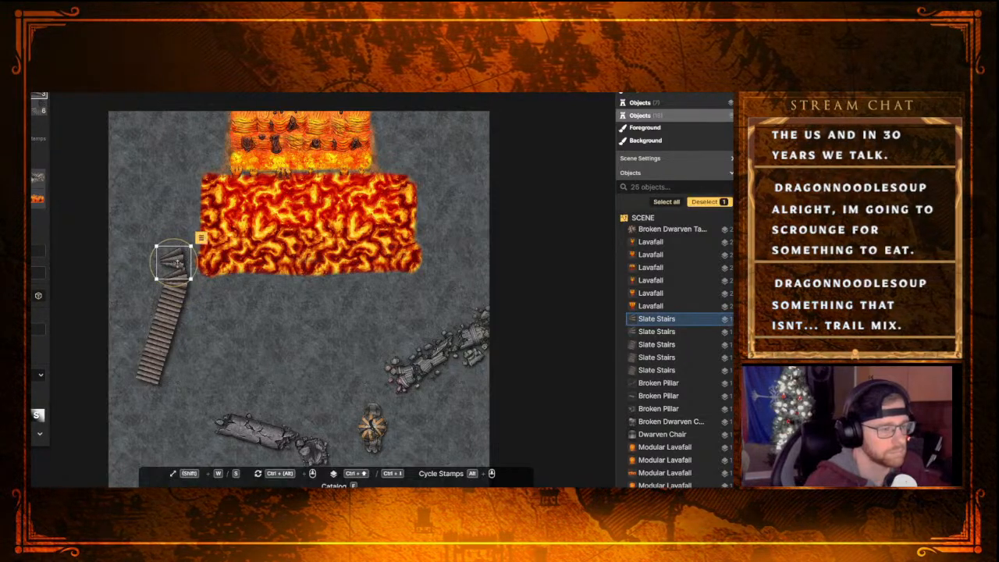
{"action": "left_click_drag", "start_coordinate": [196, 265], "coordinate": [176, 262]}
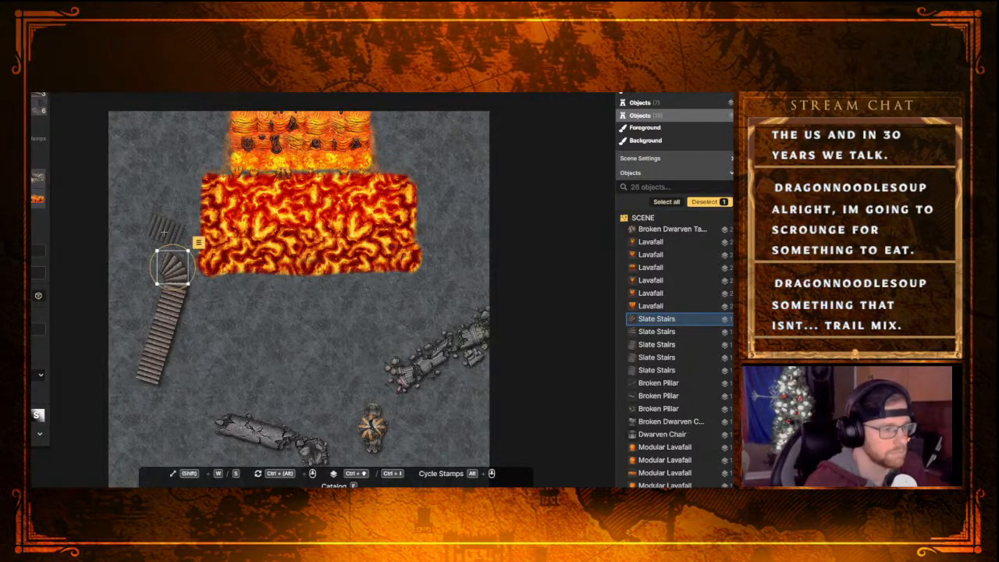
{"action": "left_click", "coordinate": [146, 236]}
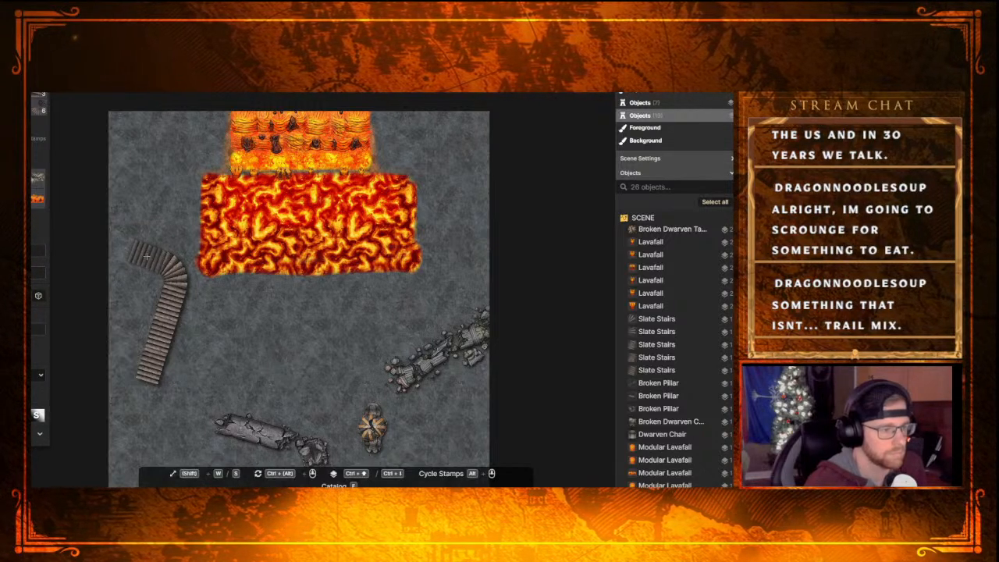
{"action": "left_click", "coordinate": [146, 257]}
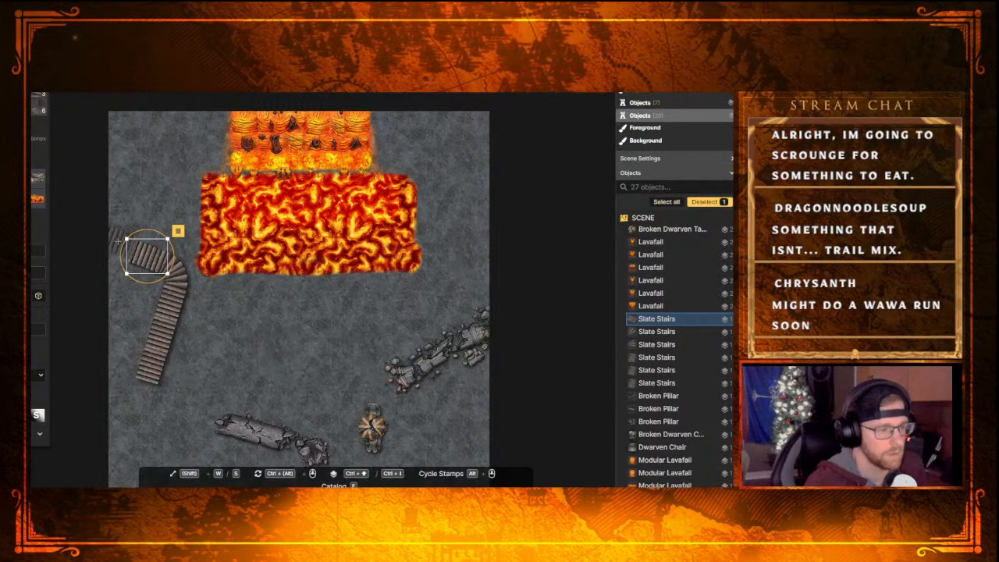
Remove the straight section and both wedge-shaped pieces beyond the upper end of the straight flight
{"action": "key", "text": "Escape"}
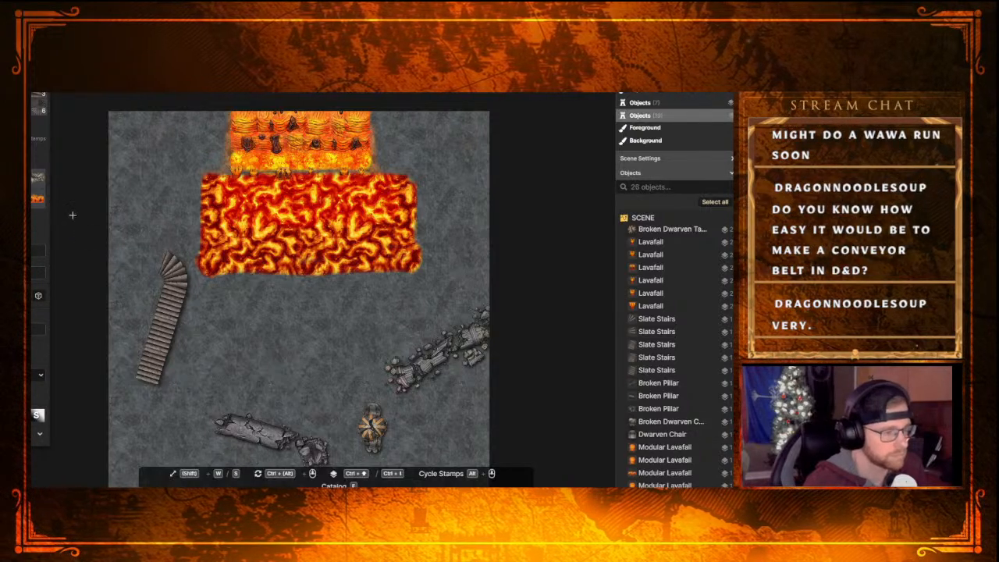
{"action": "left_click", "coordinate": [173, 261]}
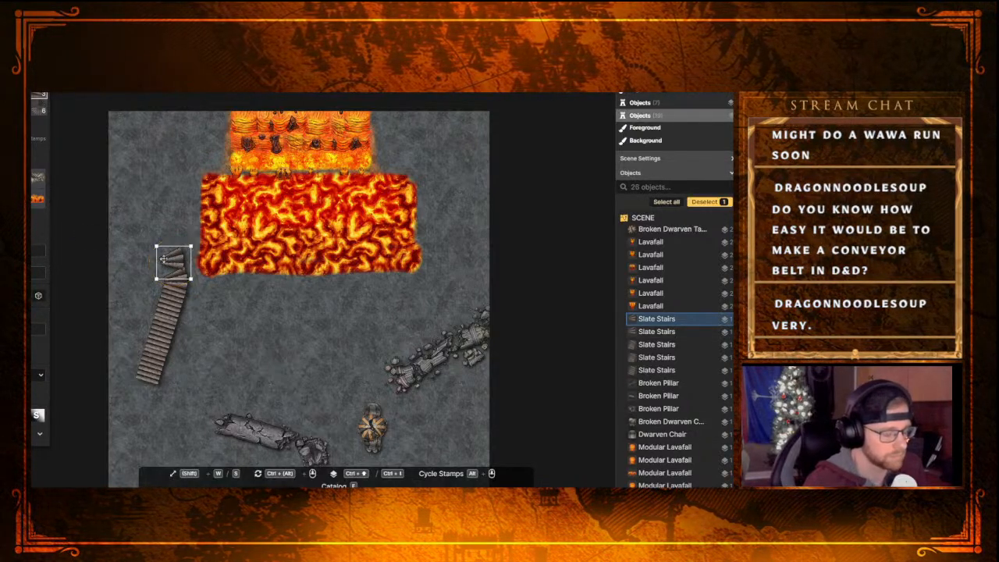
{"action": "key", "text": "Delete"}
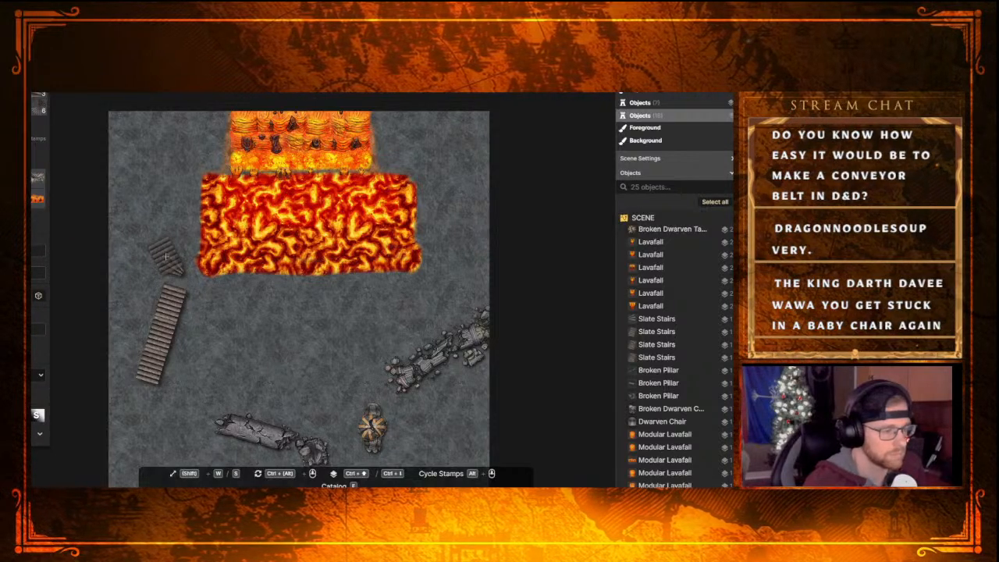
{"action": "left_click", "coordinate": [168, 259]}
{"action": "key", "text": "Delete"}
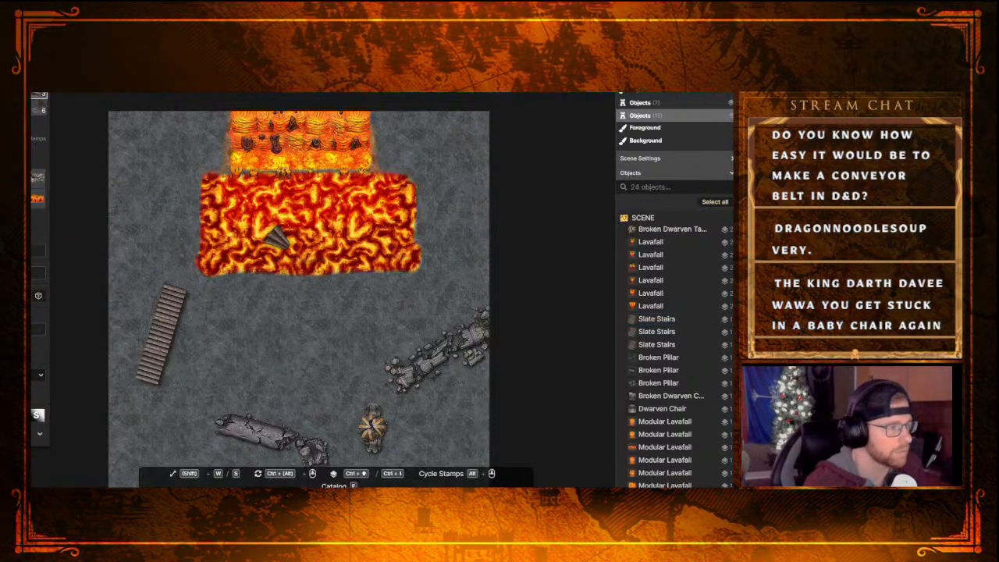
Place a Slate Stairs Landing at the upper end of the flight, matching its tilt and aligned with the steps
{"action": "key", "text": "e"}
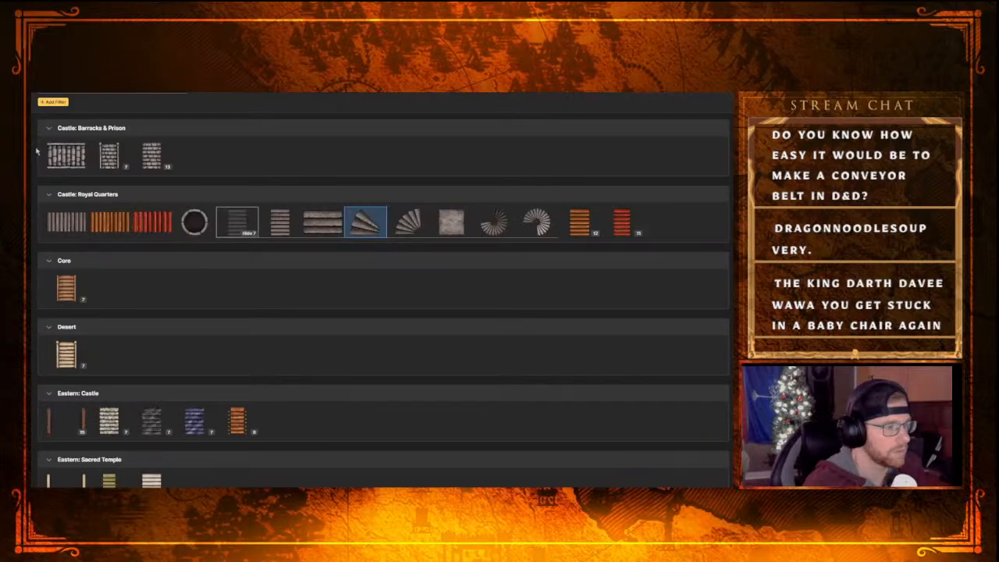
{"action": "left_click", "coordinate": [447, 226]}
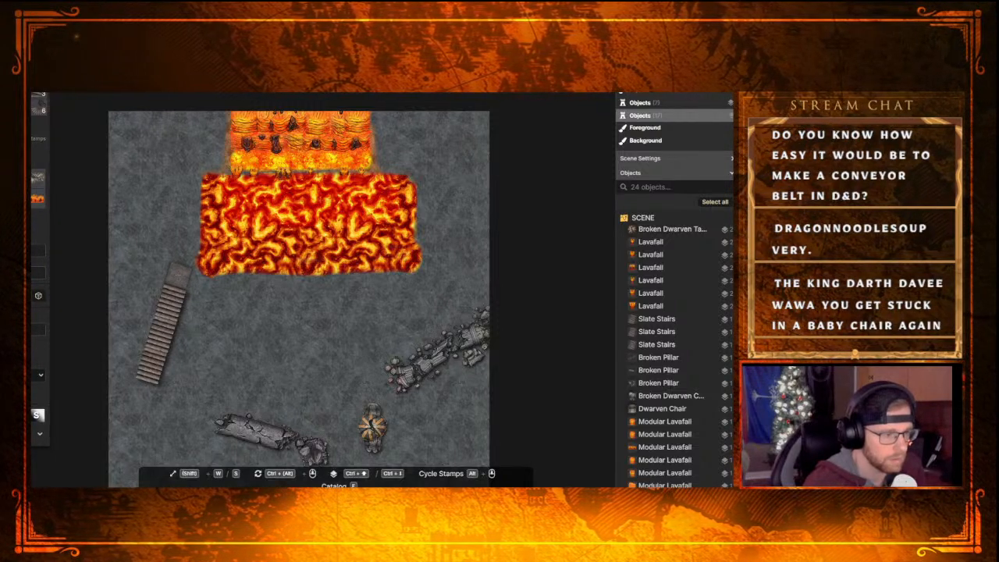
{"action": "left_click", "coordinate": [178, 273]}
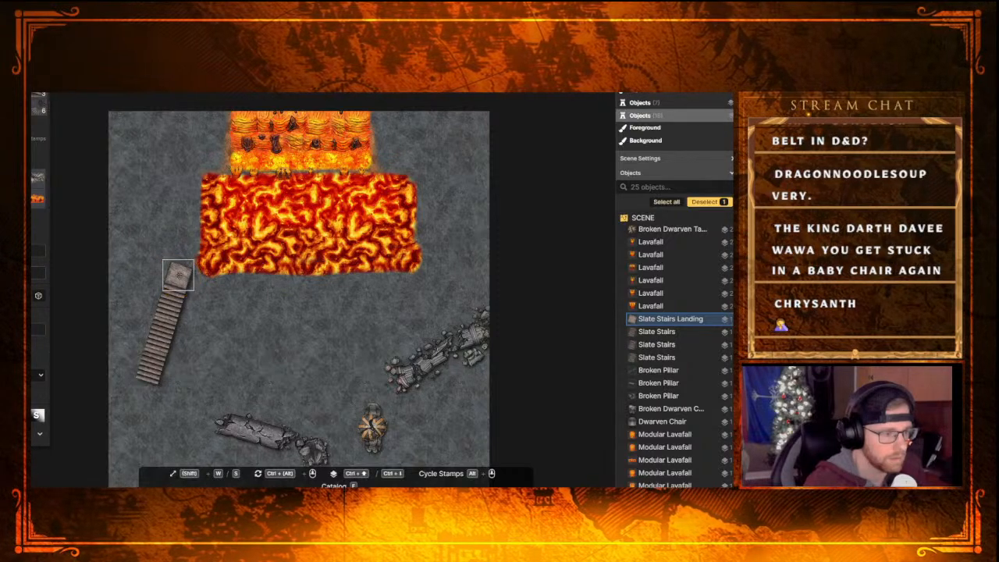
{"action": "key", "text": "Right"}
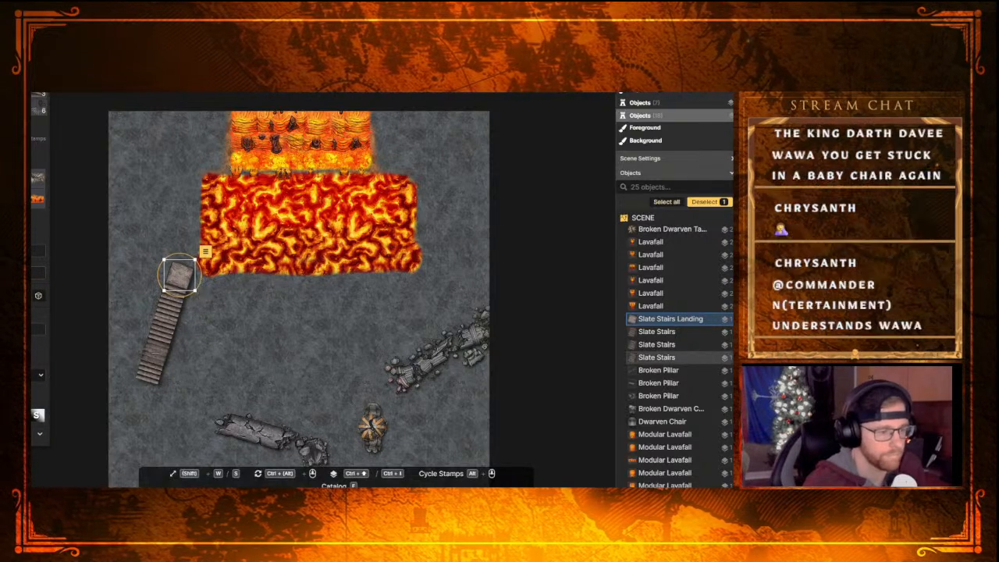
{"action": "left_click", "coordinate": [293, 337]}
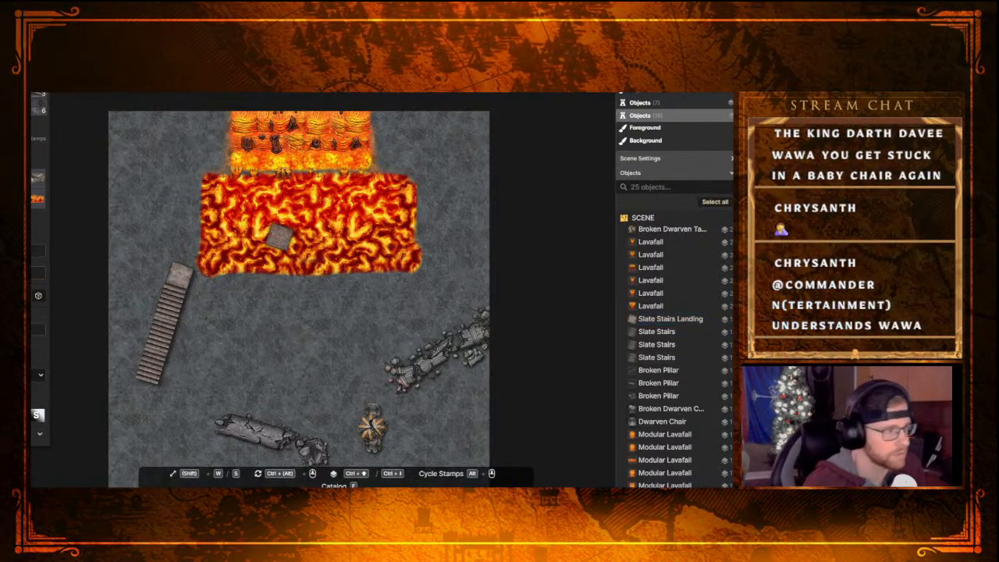
Select the landing together with the three stair sections and shift them slightly up and left, away from the lava pool
{"action": "left_click", "coordinate": [181, 275]}
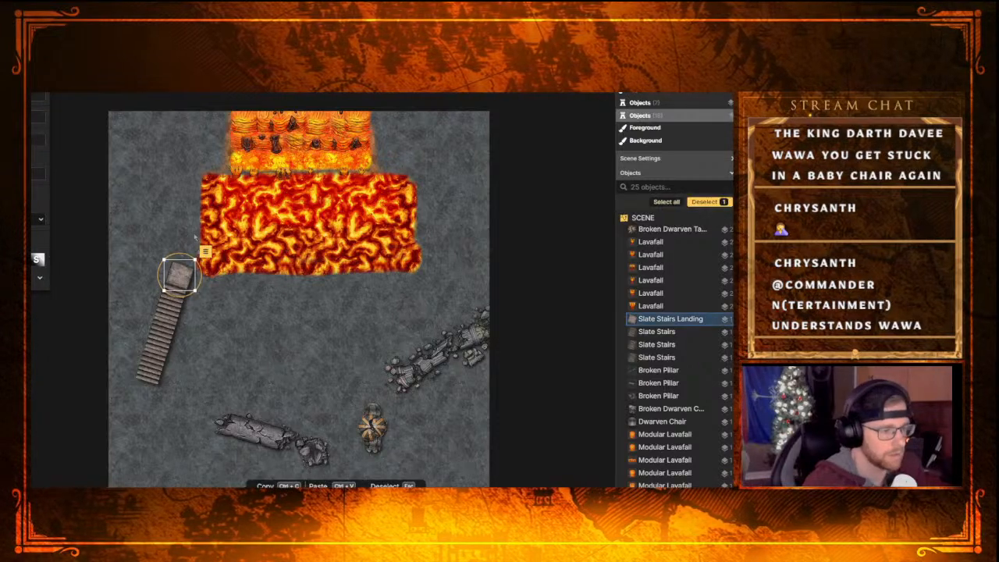
{"action": "left_click_drag", "start_coordinate": [194, 237], "coordinate": [116, 364]}
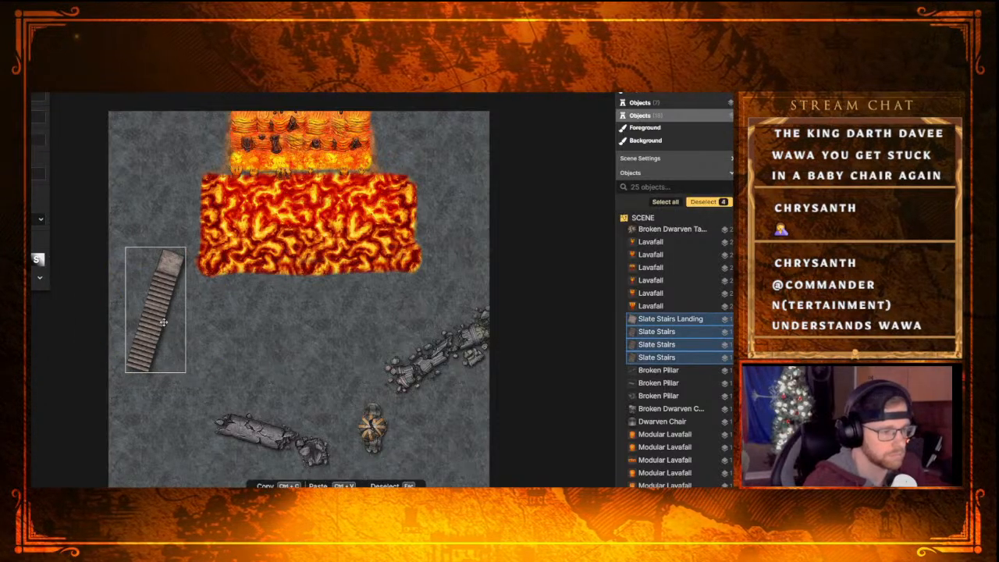
{"action": "left_click_drag", "start_coordinate": [164, 322], "coordinate": [164, 322]}
{"action": "key", "text": "Escape"}
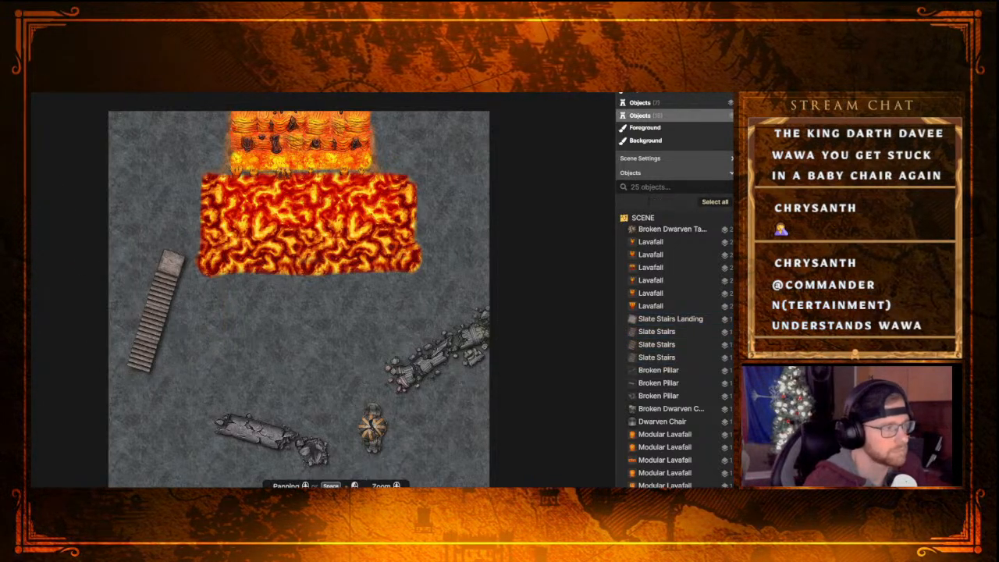
Place another Slate Stairs section beside the landing, rotated perpendicular to the long flight and butted against the landing's outer side
{"action": "key", "text": "s"}
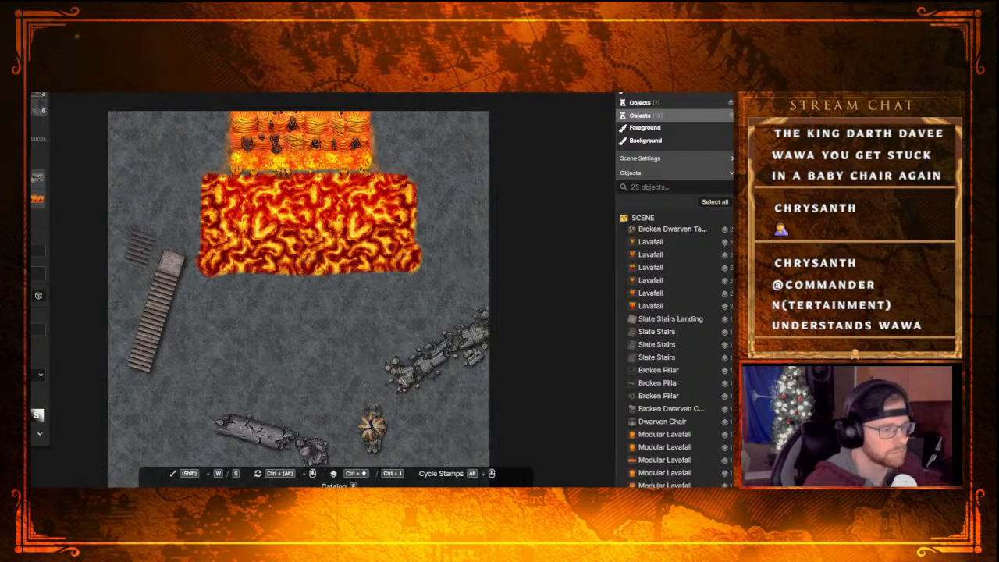
{"action": "left_click", "coordinate": [141, 249]}
{"action": "left_click_drag", "start_coordinate": [167, 248], "coordinate": [140, 206]}
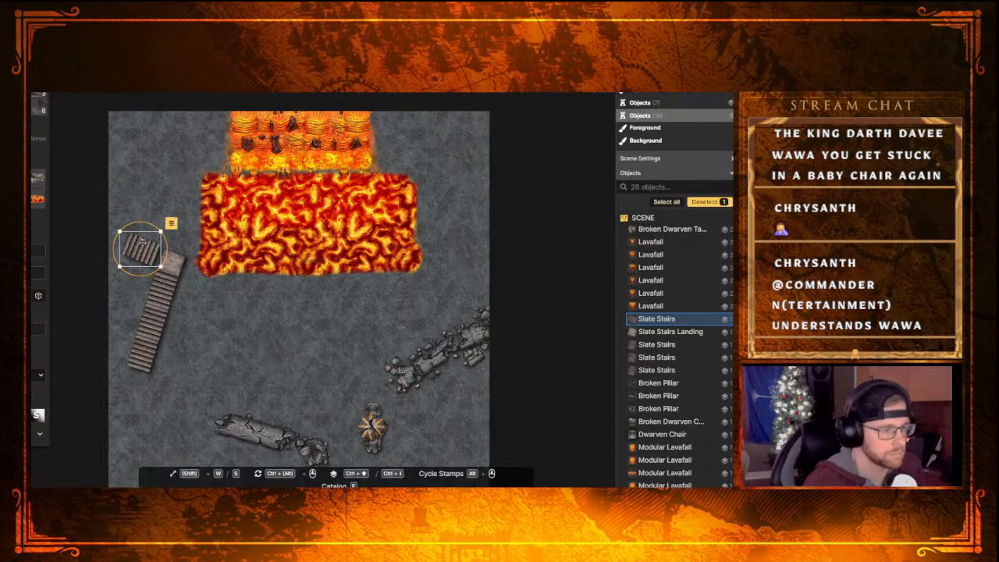
{"action": "left_click_drag", "start_coordinate": [144, 246], "coordinate": [167, 253]}
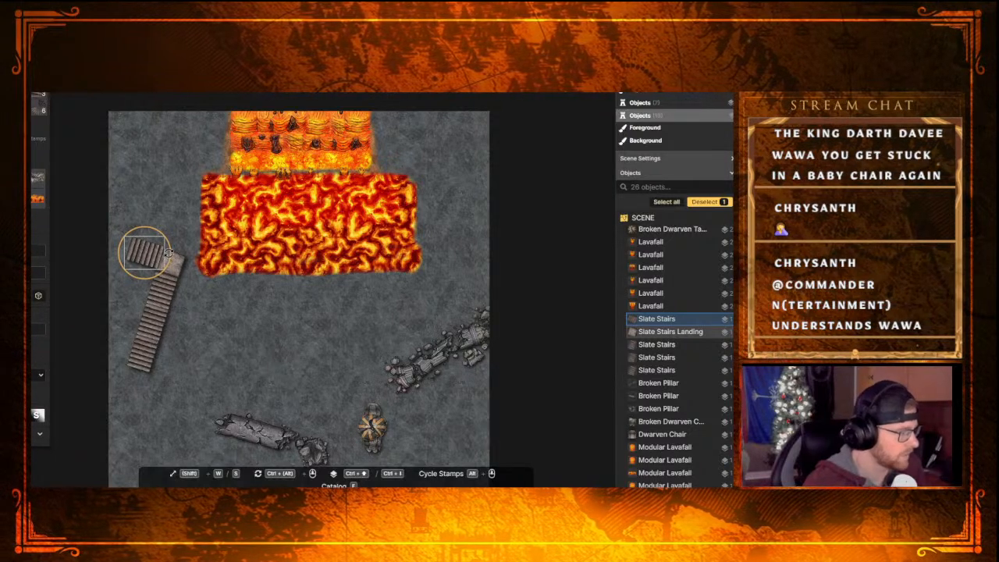
{"action": "left_click_drag", "start_coordinate": [169, 253], "coordinate": [280, 234]}
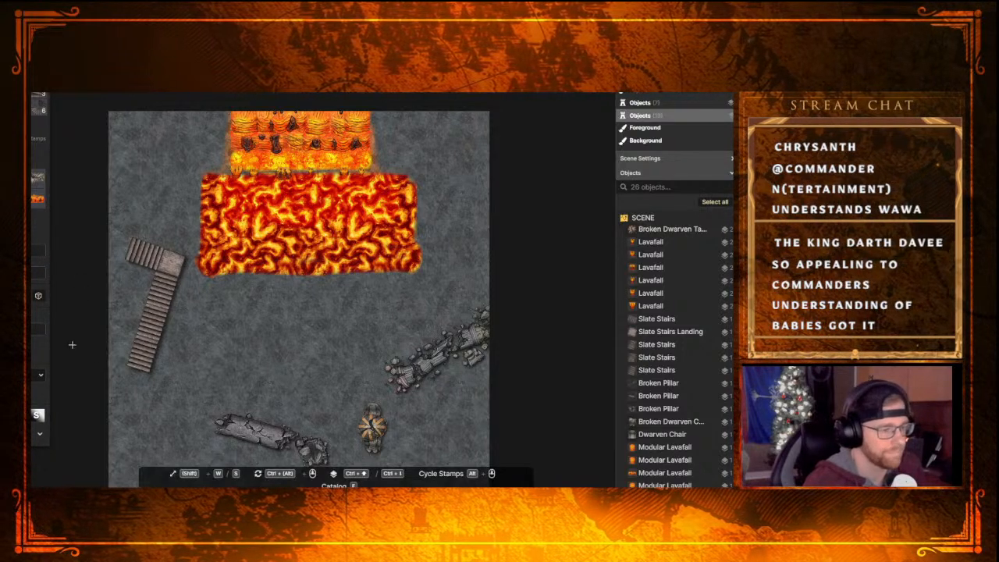
Place a thin Concrete Wall from Castle: Royal Quarters along the lower end of the long flight's lava-facing edge, rotated to match its tilt
{"action": "key", "text": "f"}
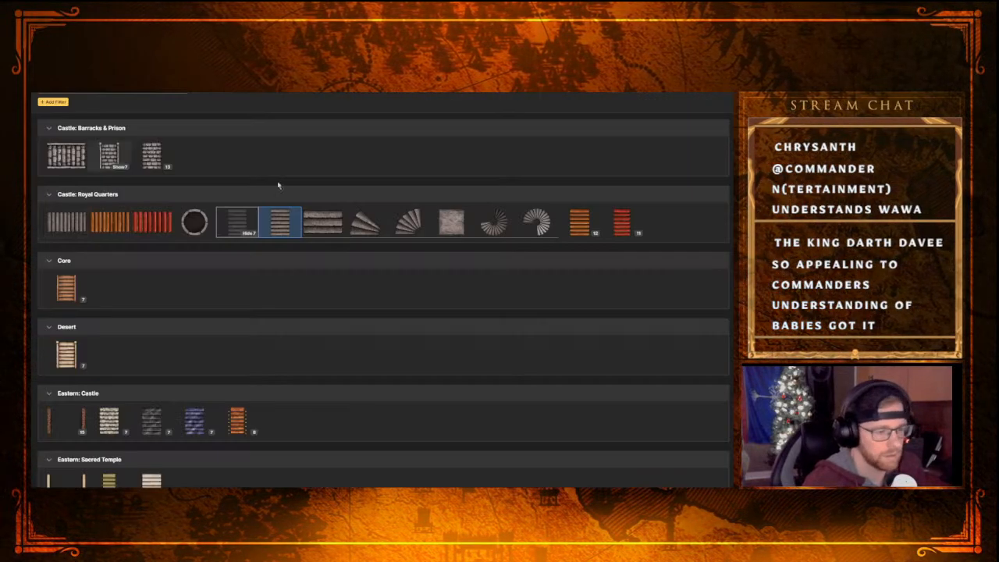
{"action": "left_click", "coordinate": [180, 94]}
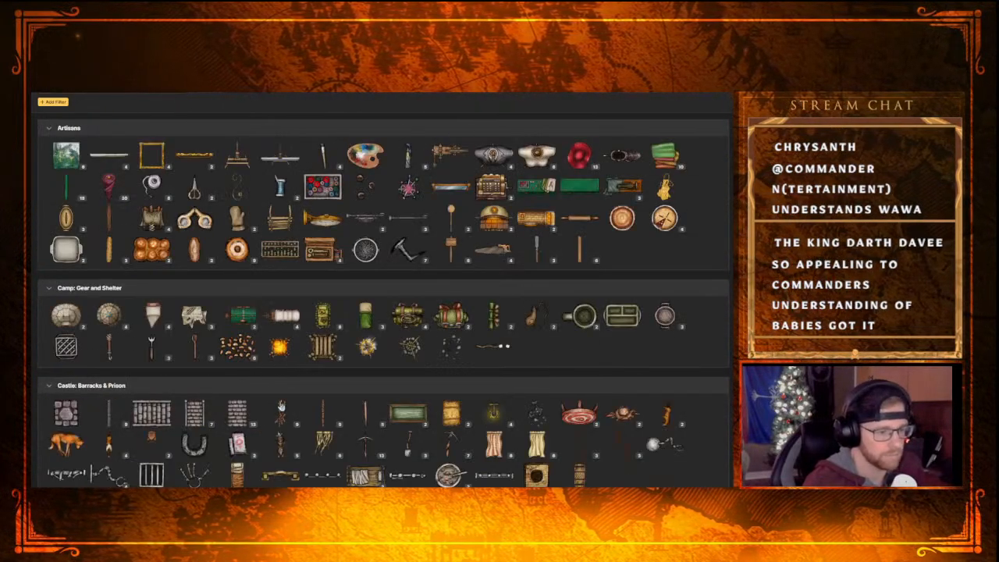
{"action": "scroll", "coordinate": [281, 405], "scroll_direction": "down", "scroll_amount": 3}
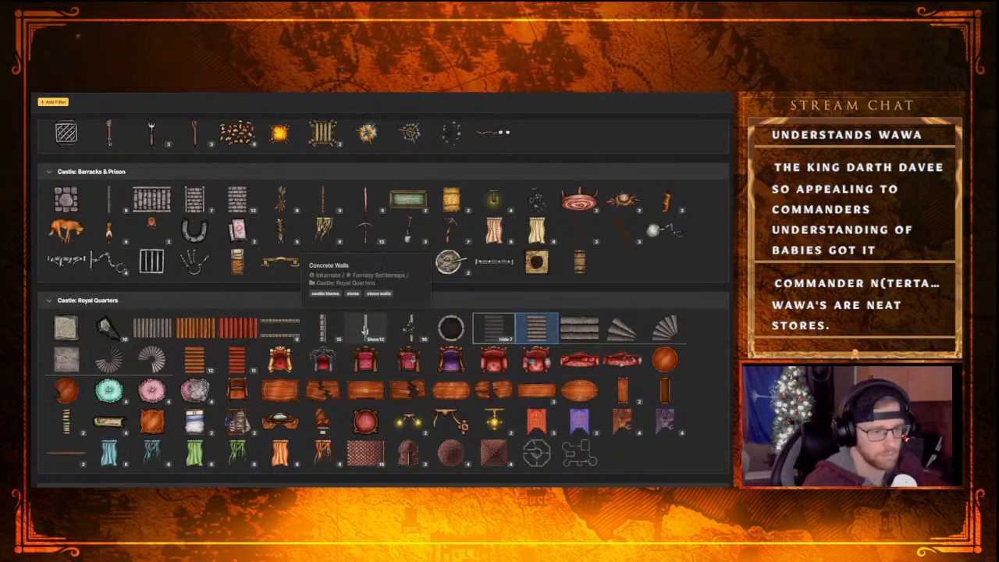
{"action": "left_click", "coordinate": [367, 331]}
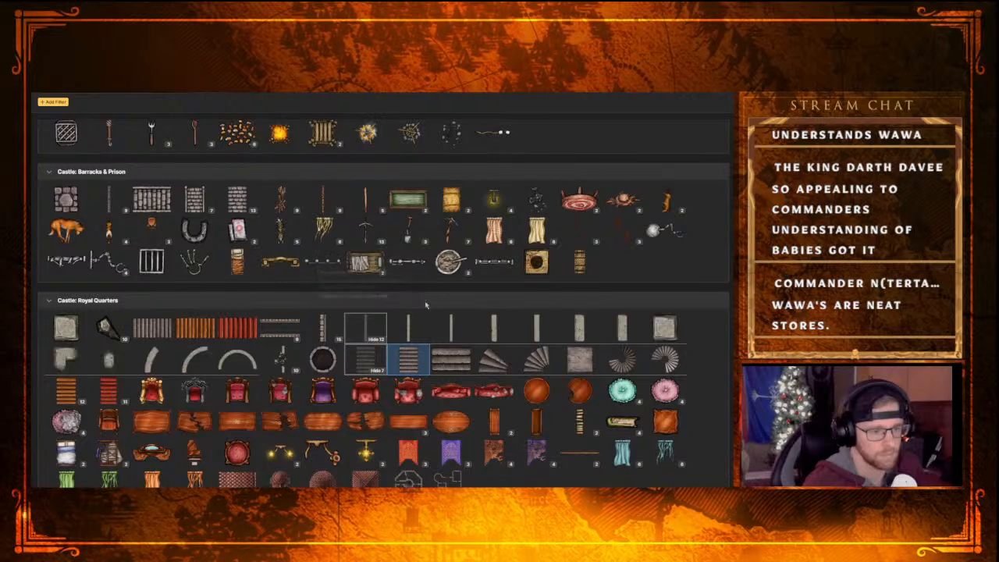
{"action": "left_click", "coordinate": [411, 325]}
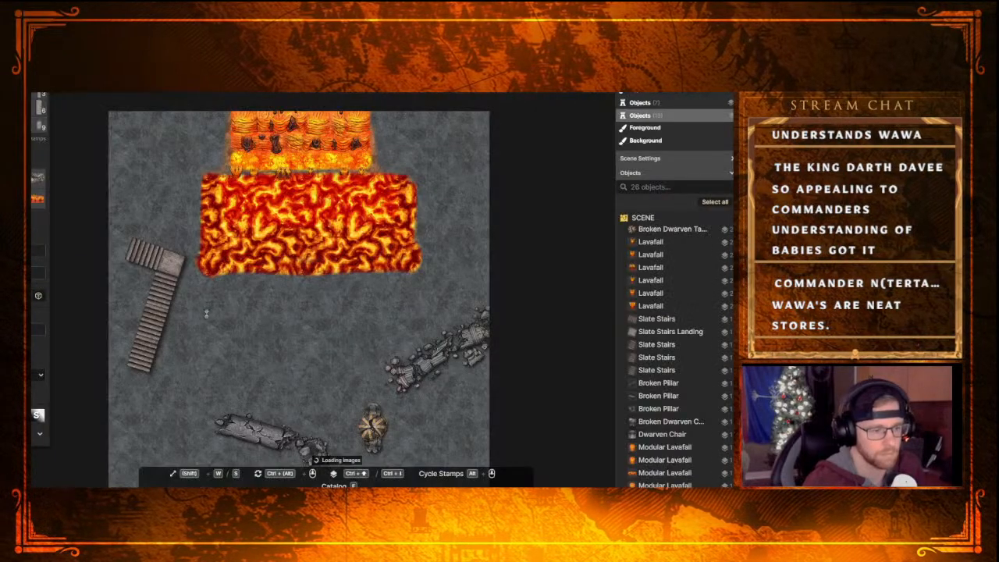
{"action": "left_click", "coordinate": [159, 336]}
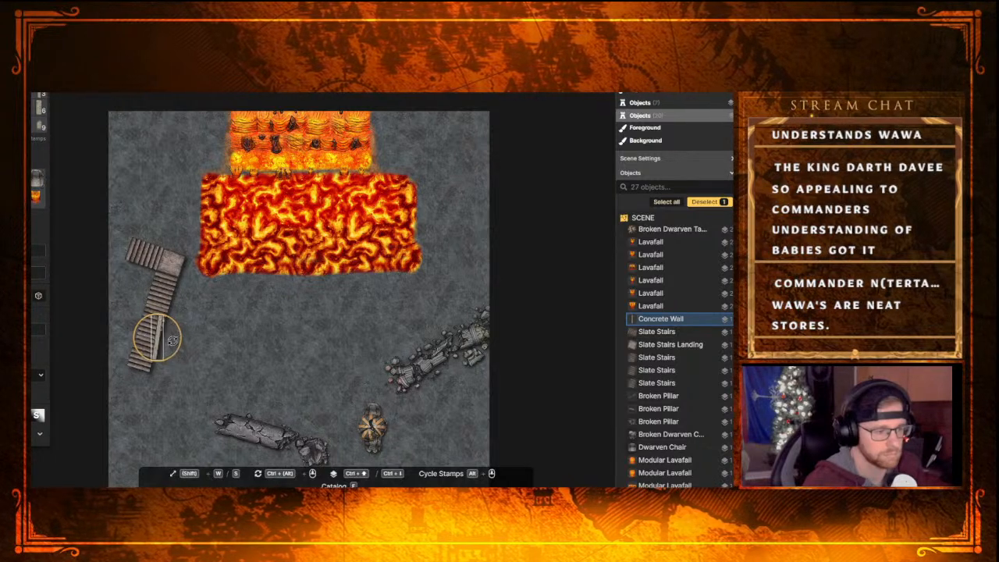
{"action": "left_click_drag", "start_coordinate": [172, 340], "coordinate": [172, 342]}
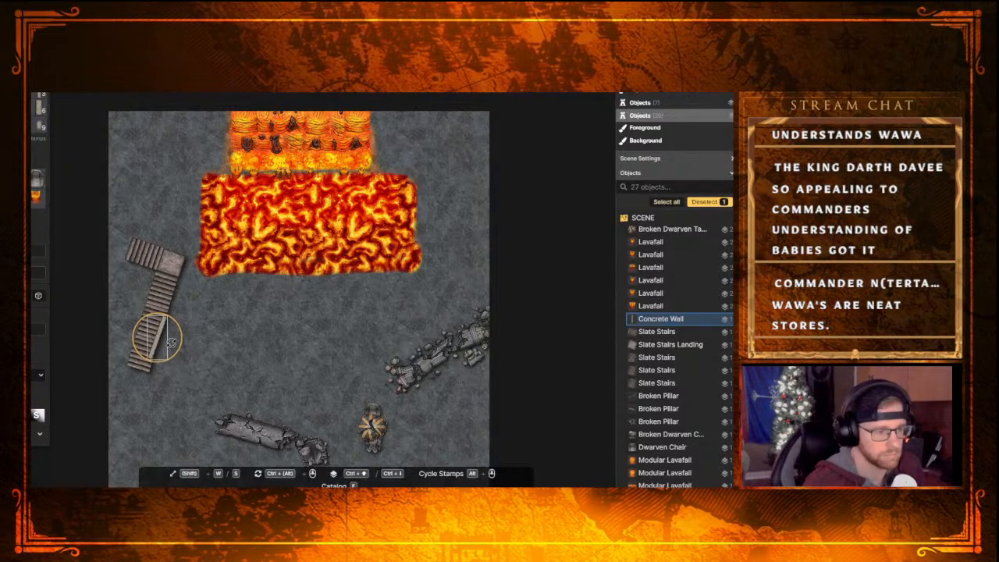
{"action": "left_click_drag", "start_coordinate": [160, 336], "coordinate": [160, 349]}
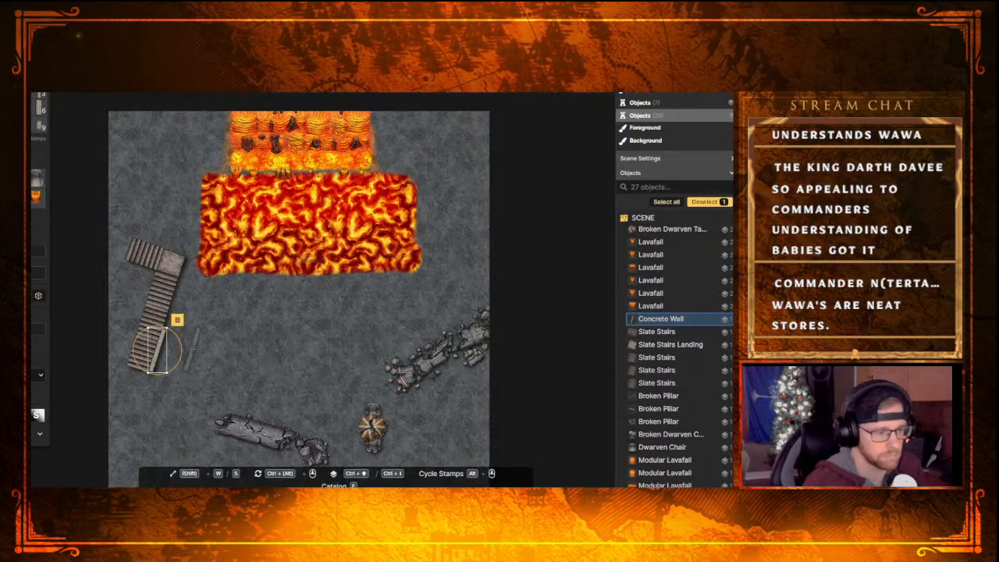
{"action": "left_click", "coordinate": [176, 321]}
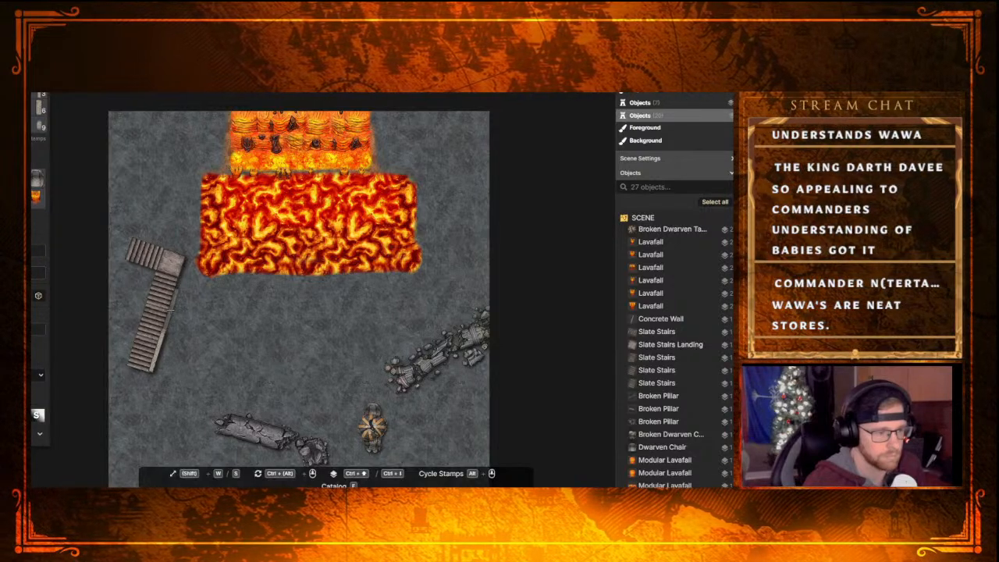
Extend the Concrete Wall edging up to the landing with two more pieces and line the flight's opposite edge with three
{"action": "scroll", "coordinate": [166, 311], "scroll_direction": "up", "scroll_amount": 2}
{"action": "scroll", "coordinate": [167, 311], "scroll_direction": "up", "scroll_amount": 1}
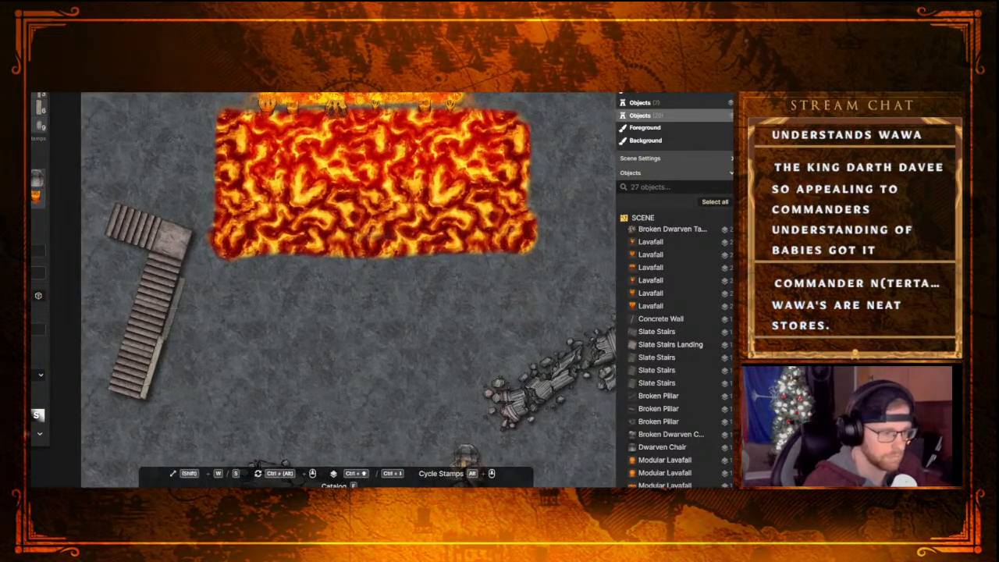
{"action": "left_click", "coordinate": [171, 307]}
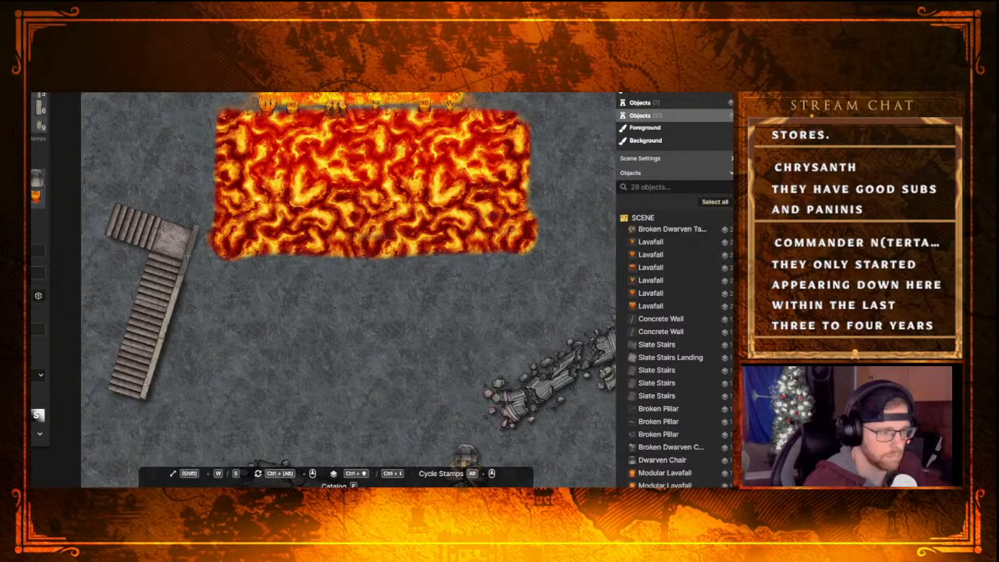
{"action": "left_click", "coordinate": [186, 256]}
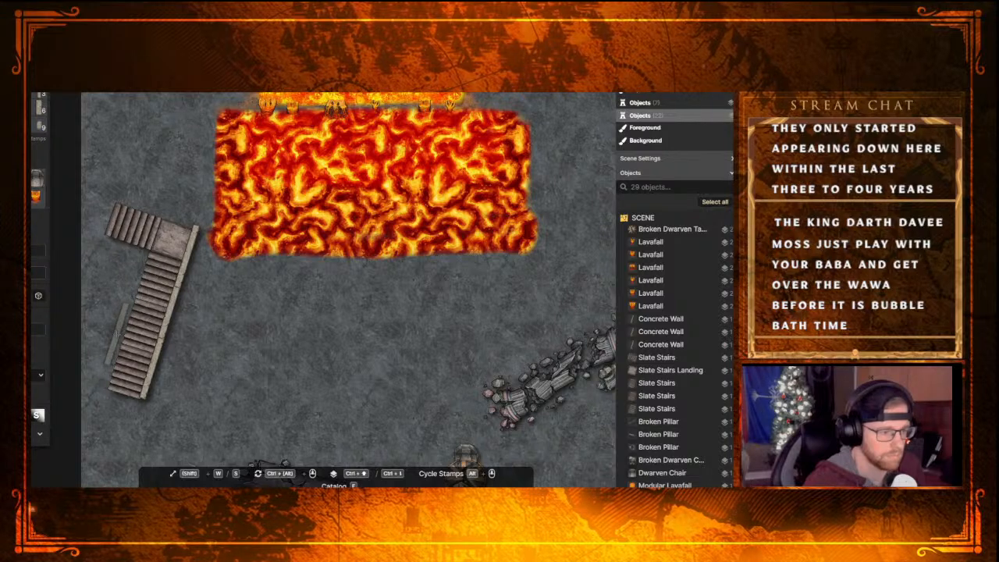
{"action": "left_click", "coordinate": [116, 355]}
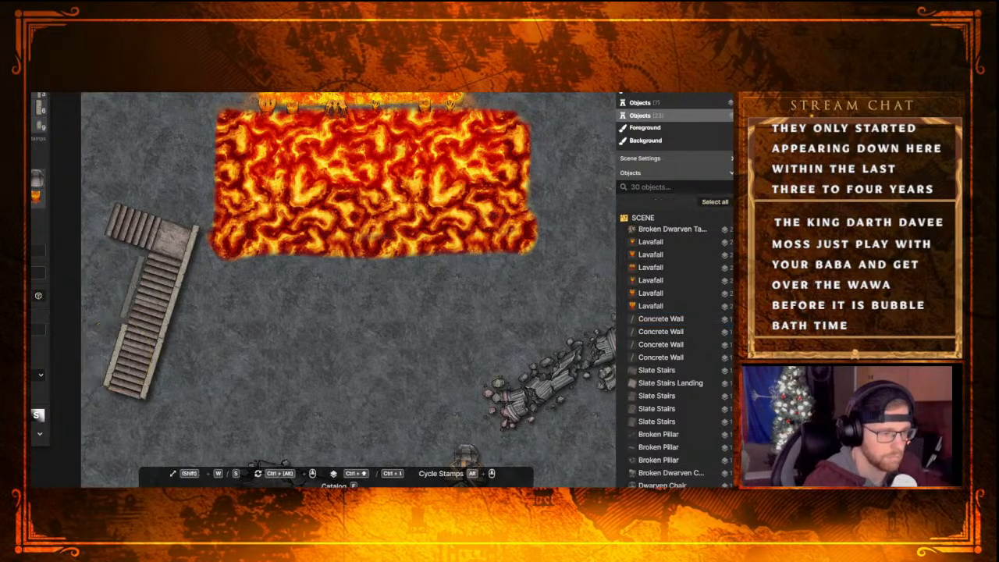
{"action": "left_click", "coordinate": [134, 297]}
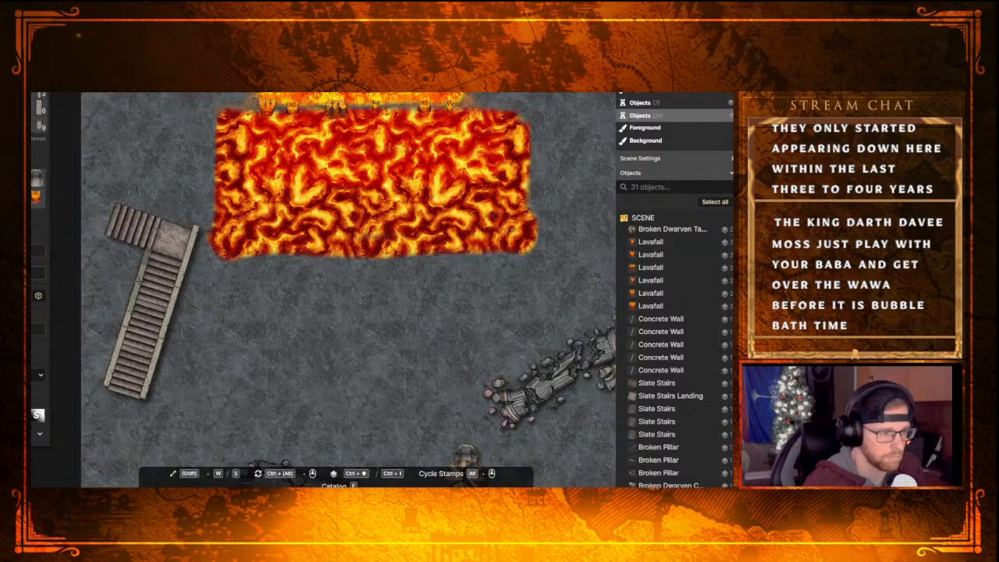
{"action": "left_click", "coordinate": [139, 281]}
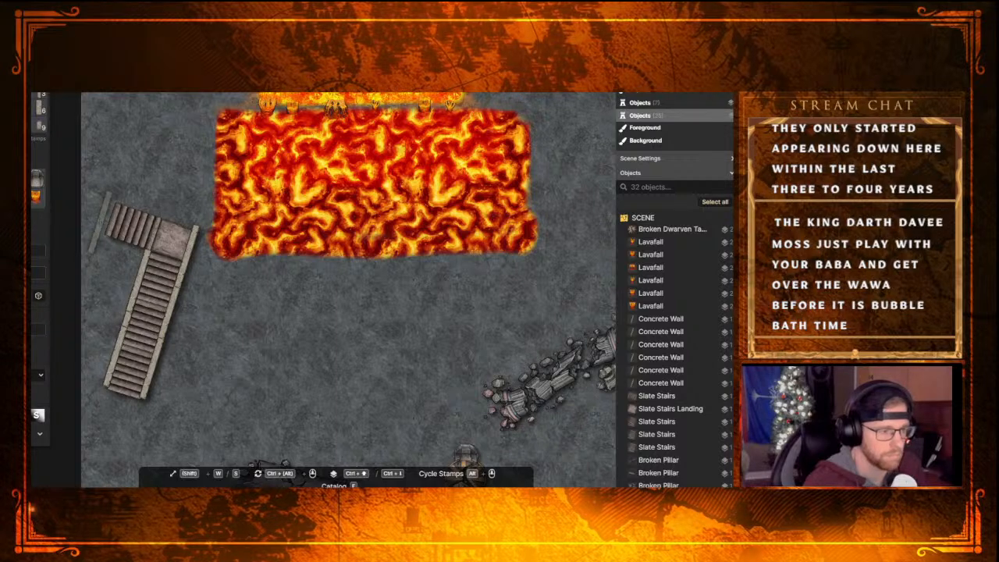
Add a Concrete Wall piece rotated perpendicular to the long flight and align it along the landing's upper edge
{"action": "left_click", "coordinate": [170, 177]}
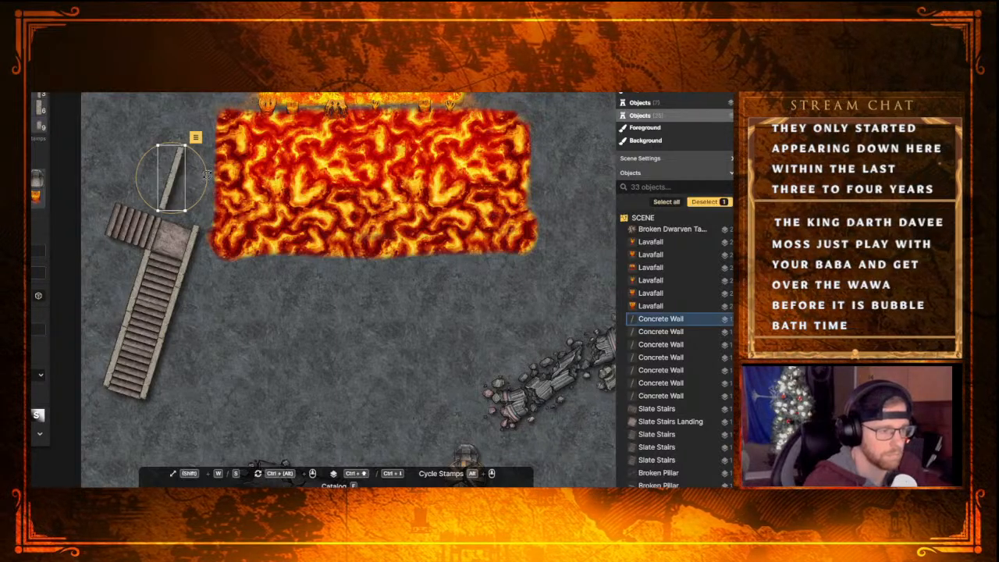
{"action": "left_click_drag", "start_coordinate": [206, 174], "coordinate": [173, 145]}
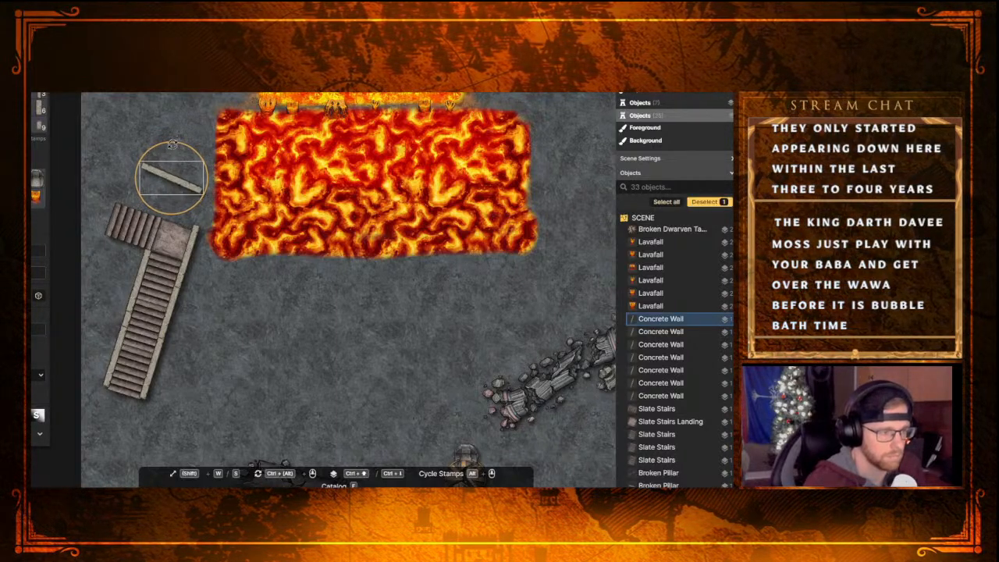
{"action": "left_click_drag", "start_coordinate": [176, 182], "coordinate": [181, 227]}
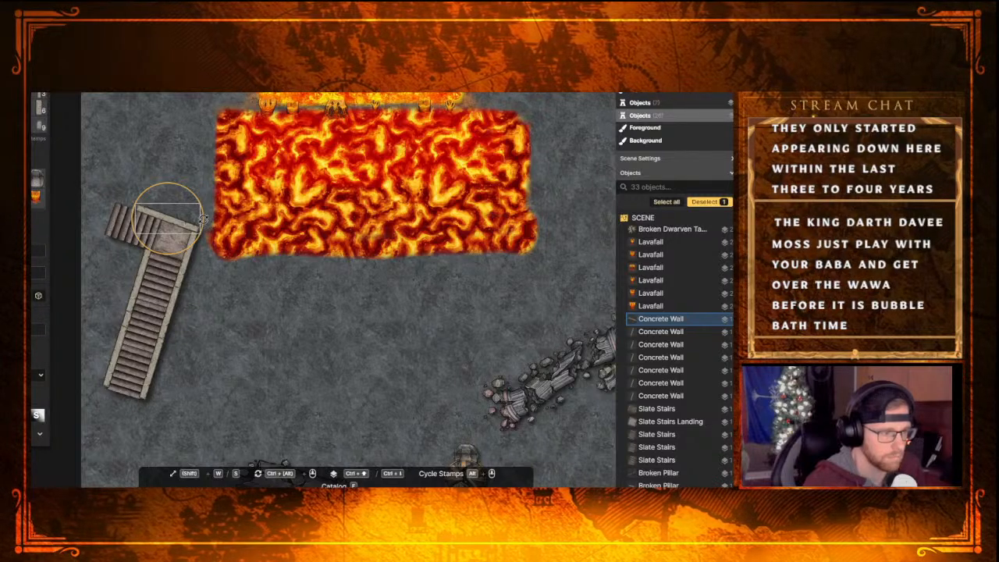
{"action": "left_click", "coordinate": [109, 221]}
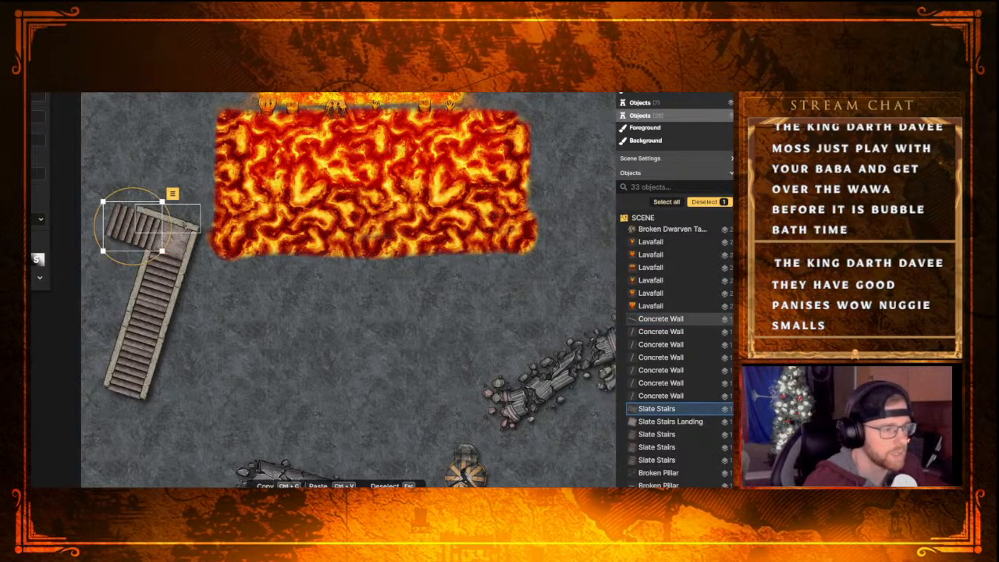
{"action": "left_click", "coordinate": [179, 219]}
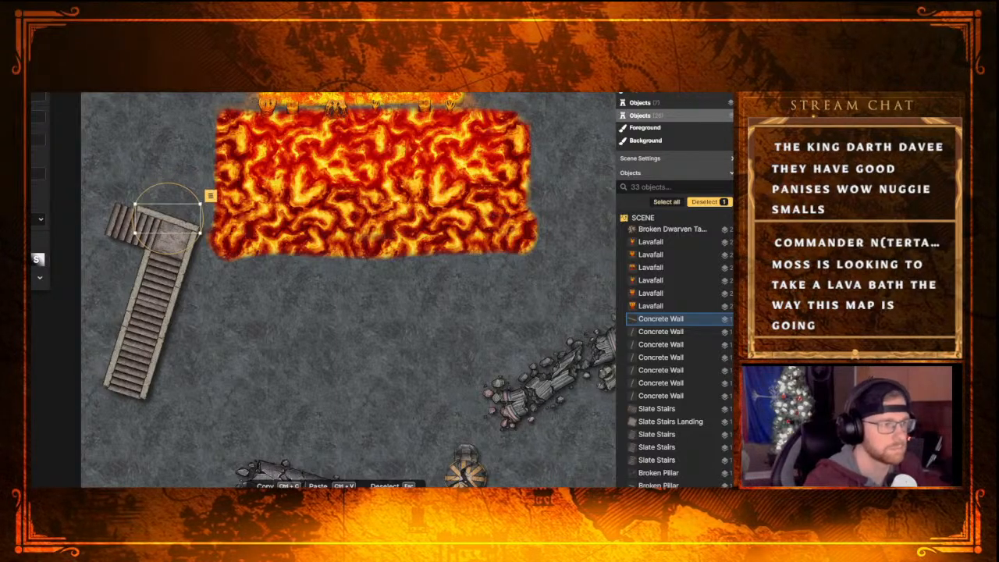
{"action": "left_click", "coordinate": [162, 119]}
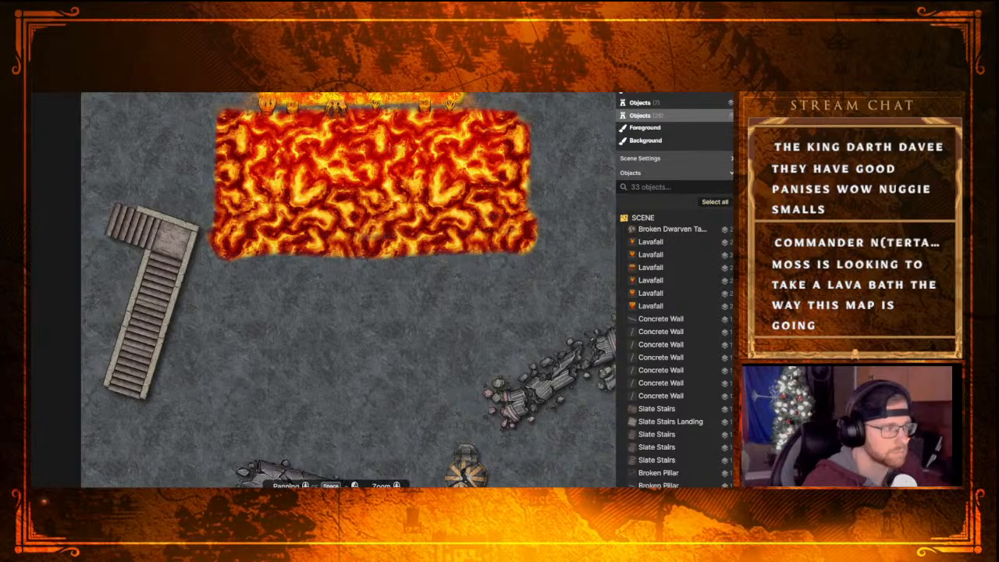
Line the short side stairs with smaller Concrete Wall pieces, two along the lower edge and one completing the upper edge
{"action": "key", "text": "s"}
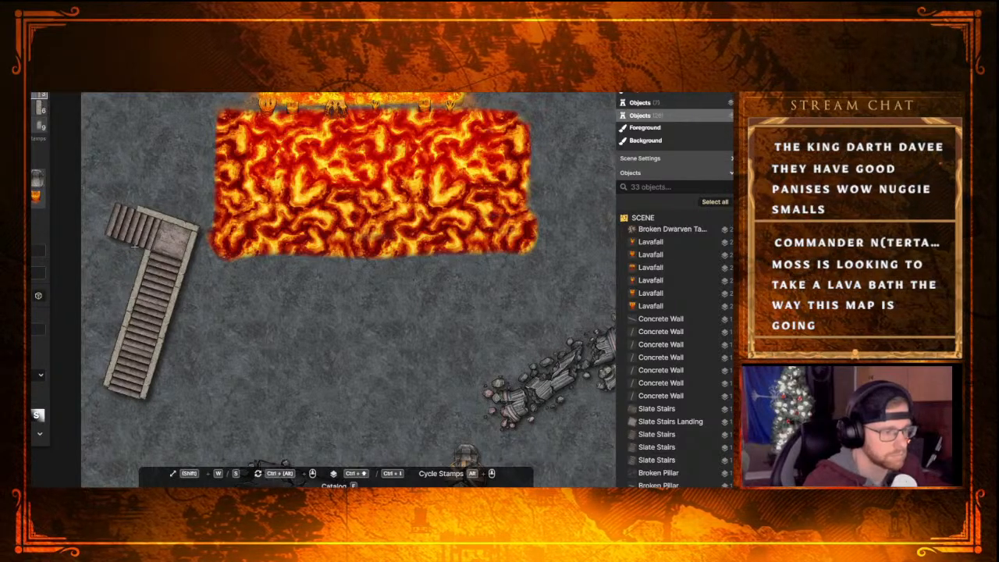
{"action": "left_click", "coordinate": [134, 248]}
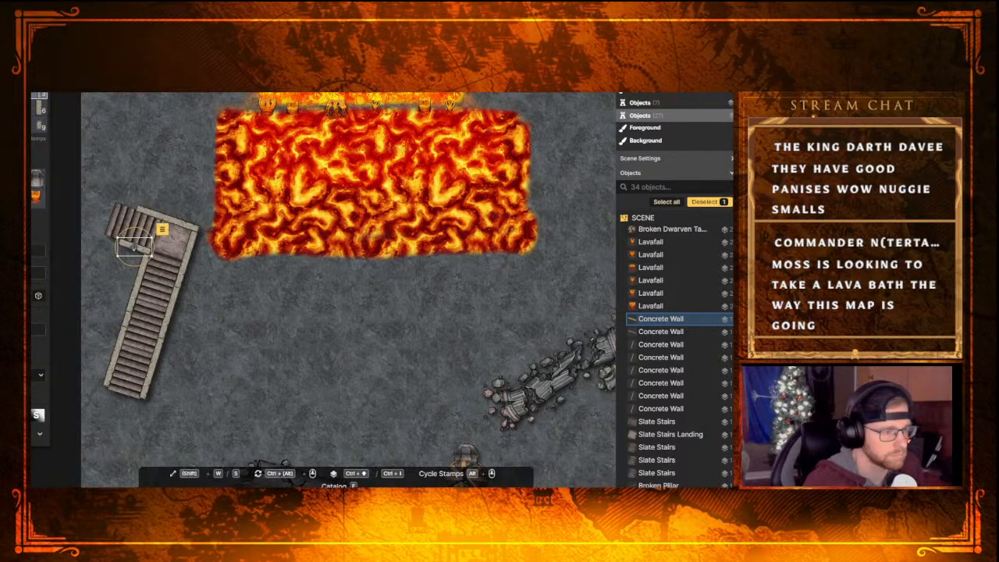
{"action": "key", "text": "Escape"}
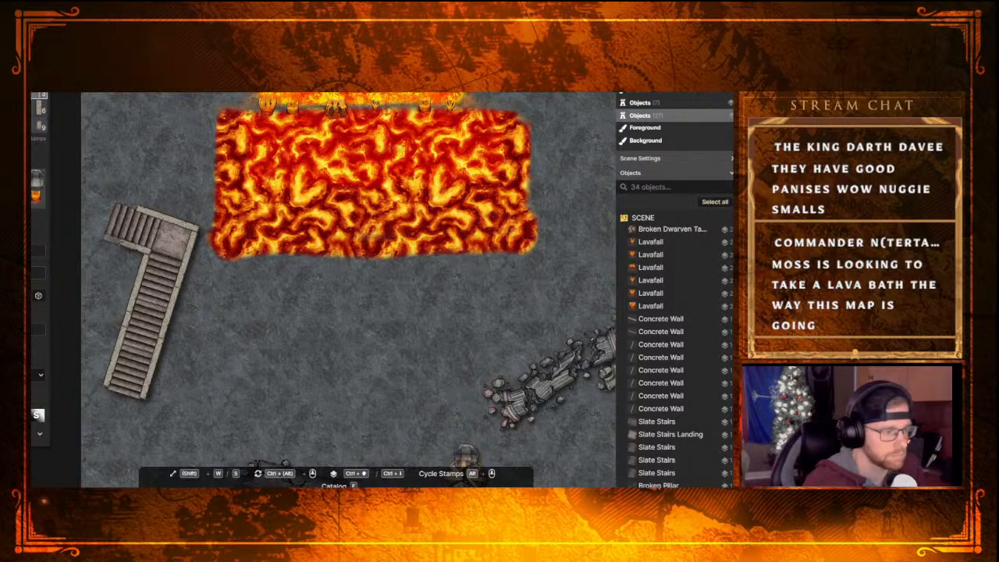
{"action": "left_click", "coordinate": [119, 242]}
{"action": "key", "text": "Escape"}
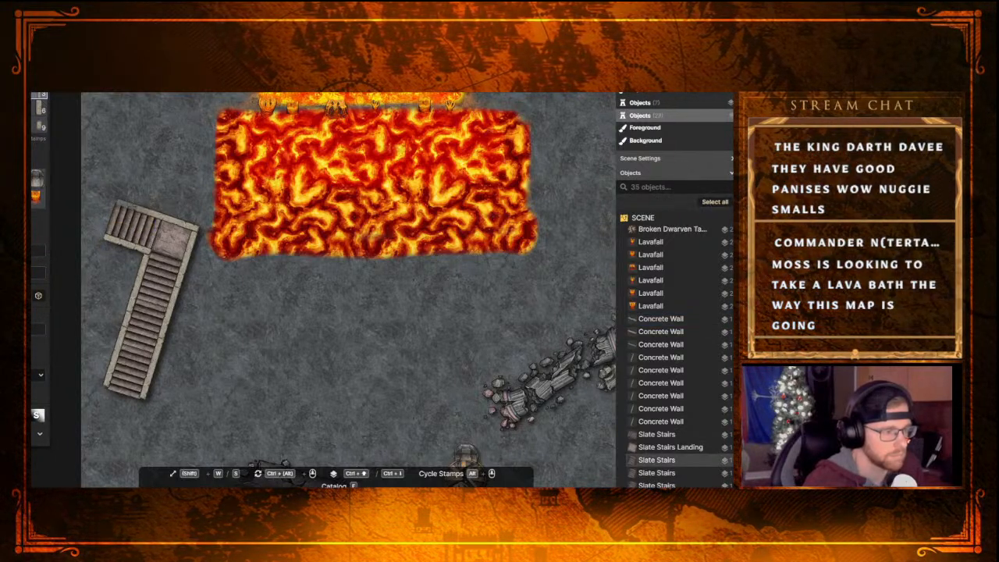
{"action": "left_click", "coordinate": [131, 208]}
{"action": "key", "text": "Escape"}
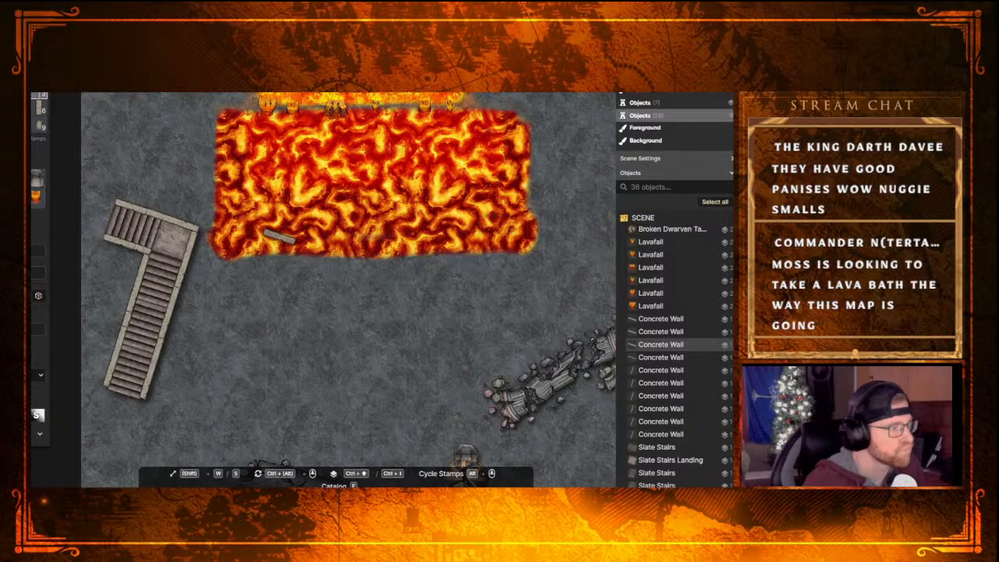
Browse the stamp catalog from Artisans through the Castle, Core, Desert, Dungeons, Dwarven, Eastern and Elven sections for a piece to finish the stair walls
{"action": "key", "text": "e"}
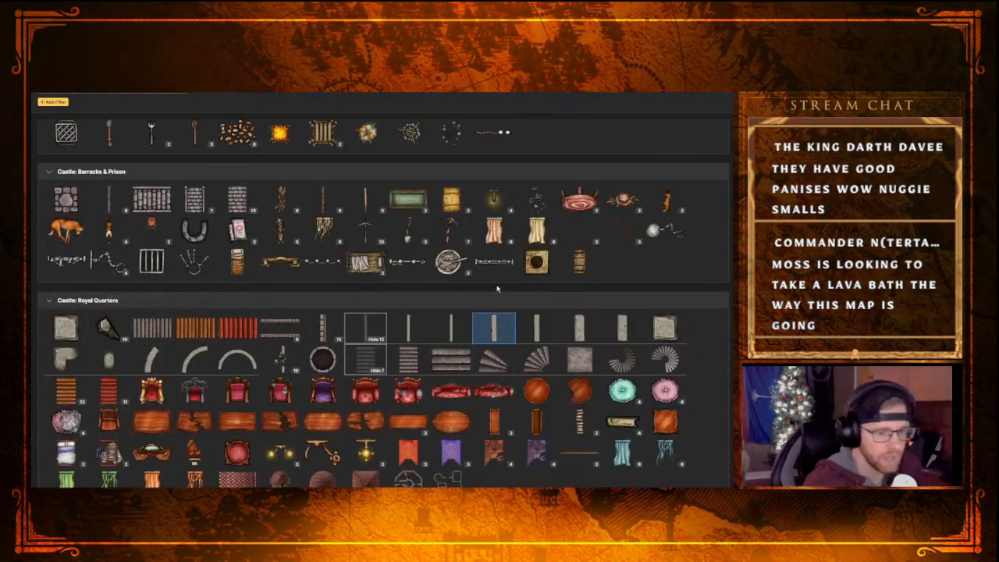
{"action": "scroll", "coordinate": [484, 328], "scroll_direction": "down", "scroll_amount": 10}
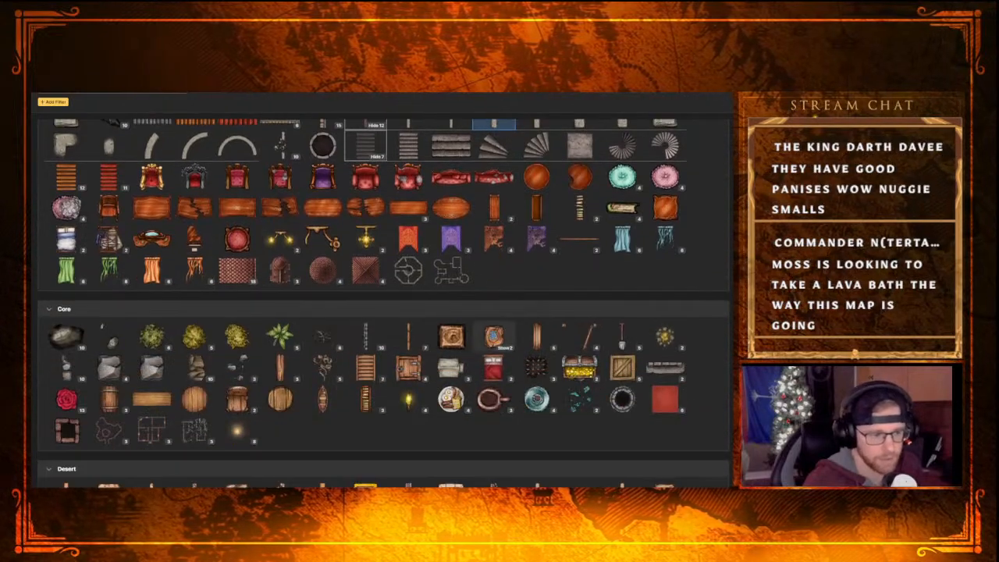
{"action": "scroll", "coordinate": [484, 332], "scroll_direction": "down", "scroll_amount": 4}
{"action": "scroll", "coordinate": [380, 214], "scroll_direction": "up", "scroll_amount": 1}
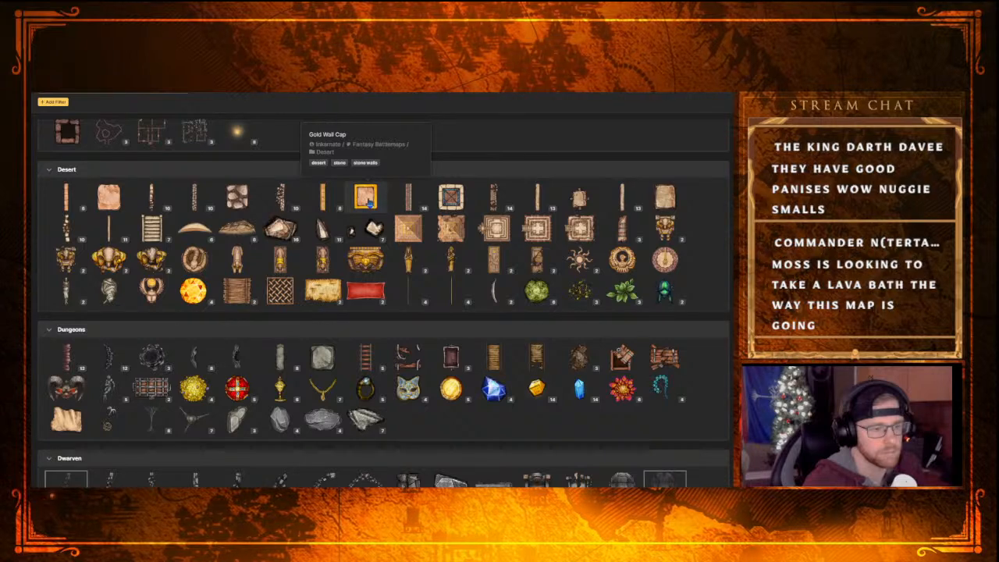
{"action": "scroll", "coordinate": [409, 363], "scroll_direction": "up", "scroll_amount": 5}
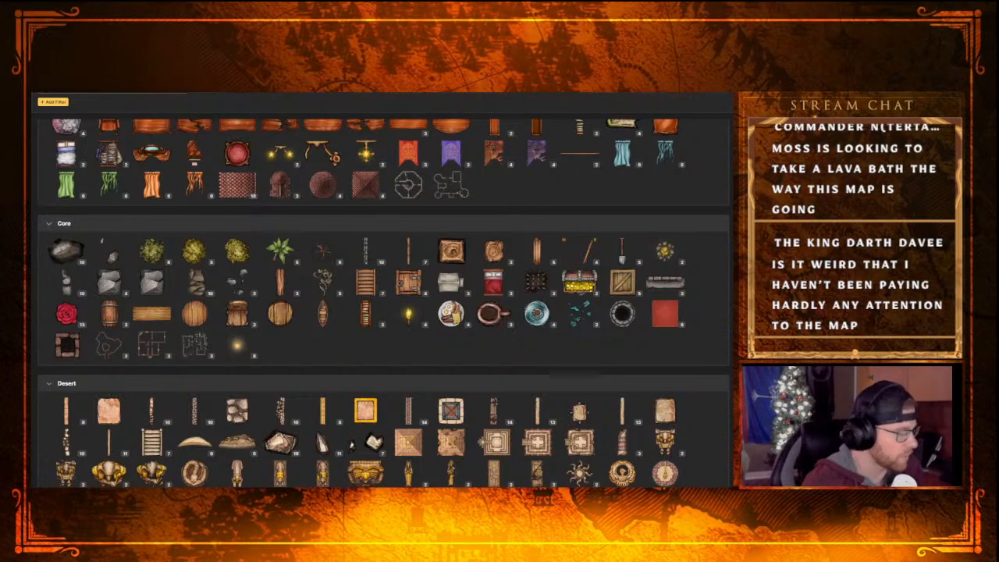
{"action": "scroll", "coordinate": [264, 347], "scroll_direction": "down", "scroll_amount": 5}
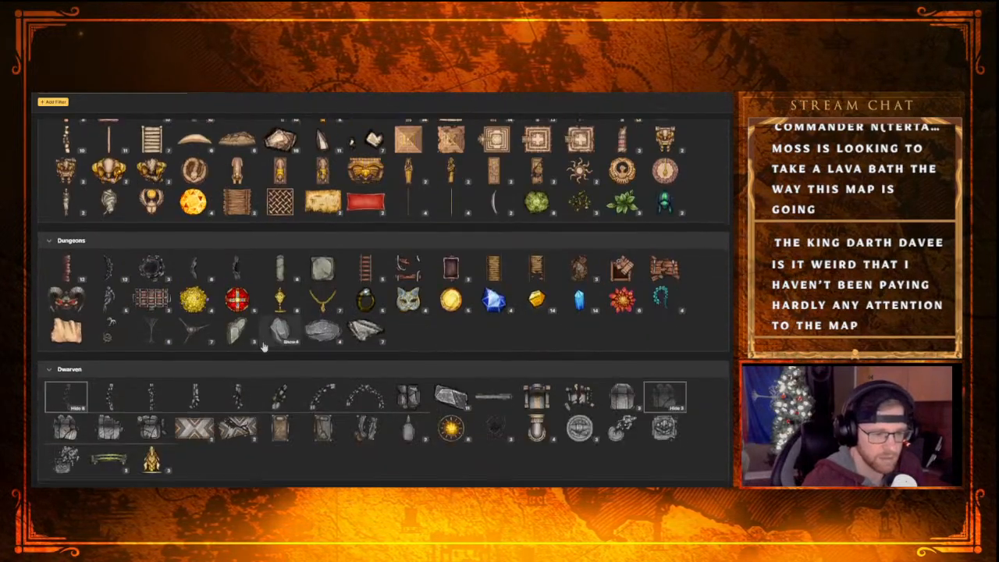
{"action": "scroll", "coordinate": [263, 347], "scroll_direction": "down", "scroll_amount": 4}
{"action": "scroll", "coordinate": [266, 352], "scroll_direction": "up", "scroll_amount": 5}
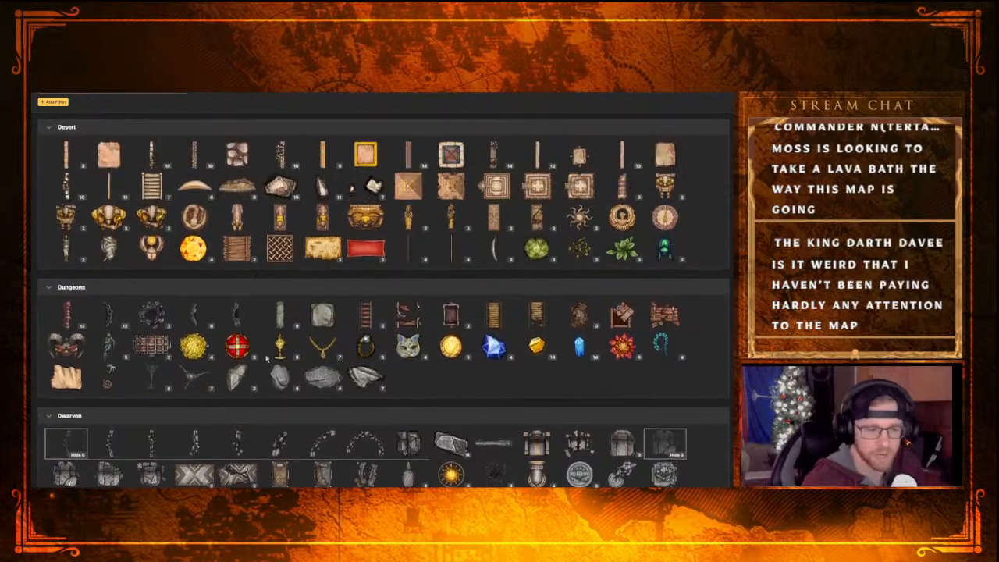
{"action": "scroll", "coordinate": [267, 358], "scroll_direction": "up", "scroll_amount": 8}
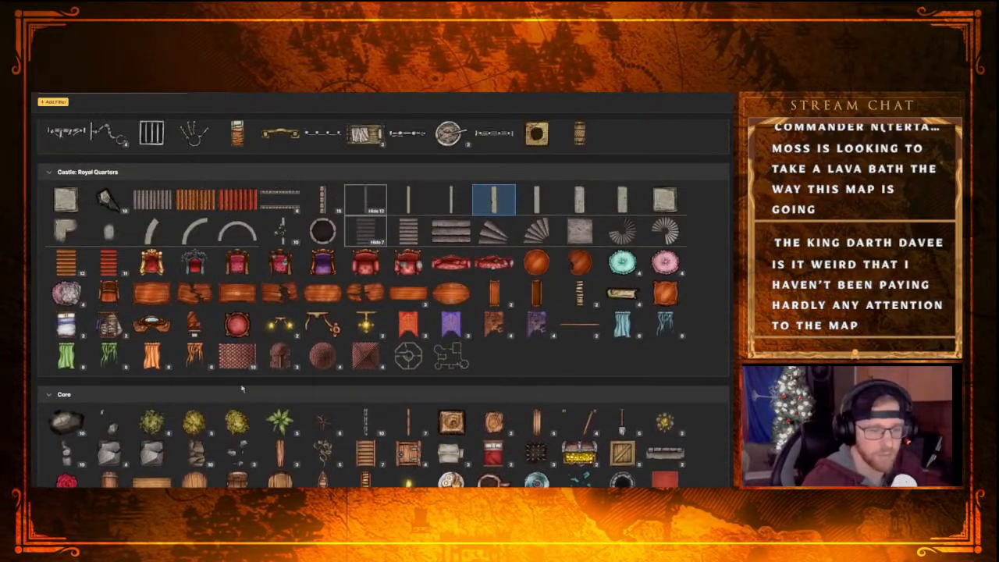
{"action": "scroll", "coordinate": [236, 412], "scroll_direction": "up", "scroll_amount": 2}
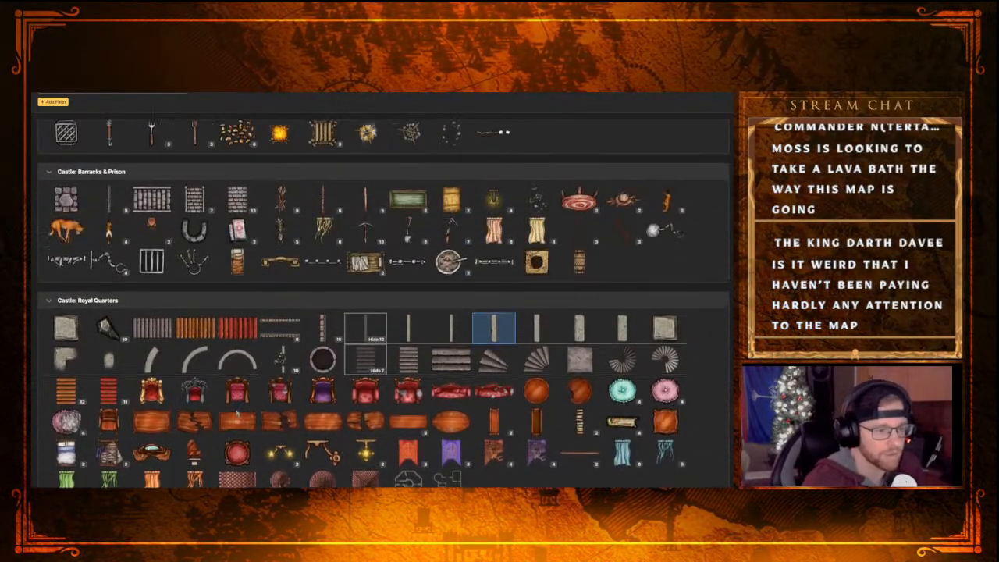
{"action": "scroll", "coordinate": [241, 402], "scroll_direction": "up", "scroll_amount": 5}
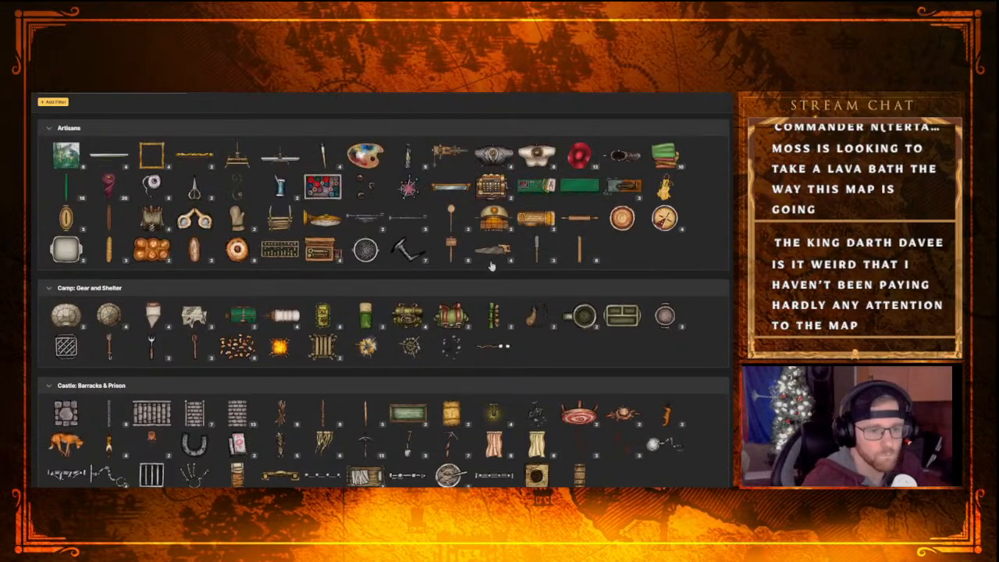
{"action": "scroll", "coordinate": [264, 359], "scroll_direction": "down", "scroll_amount": 1}
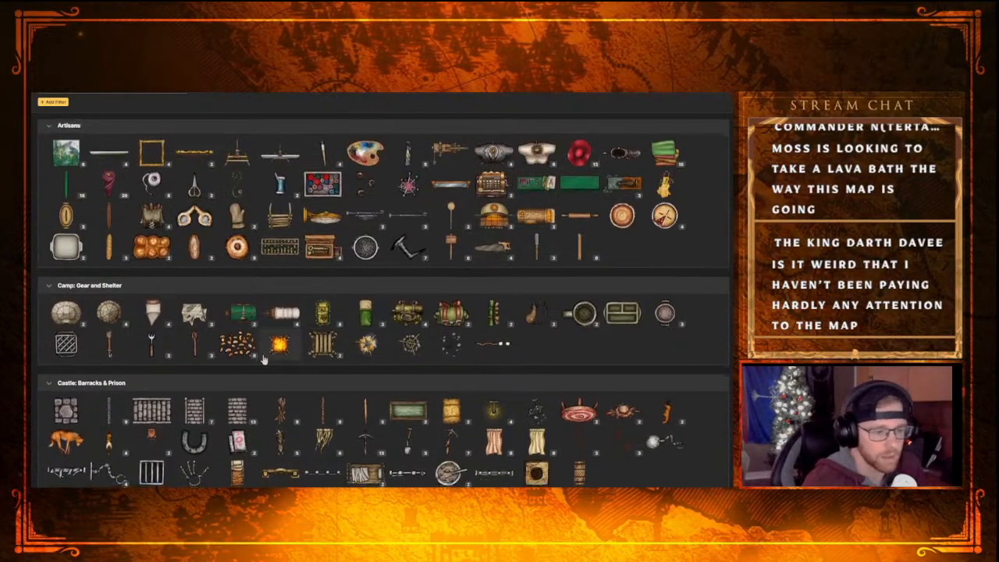
{"action": "scroll", "coordinate": [264, 359], "scroll_direction": "down", "scroll_amount": 4}
{"action": "scroll", "coordinate": [259, 291], "scroll_direction": "down", "scroll_amount": 1}
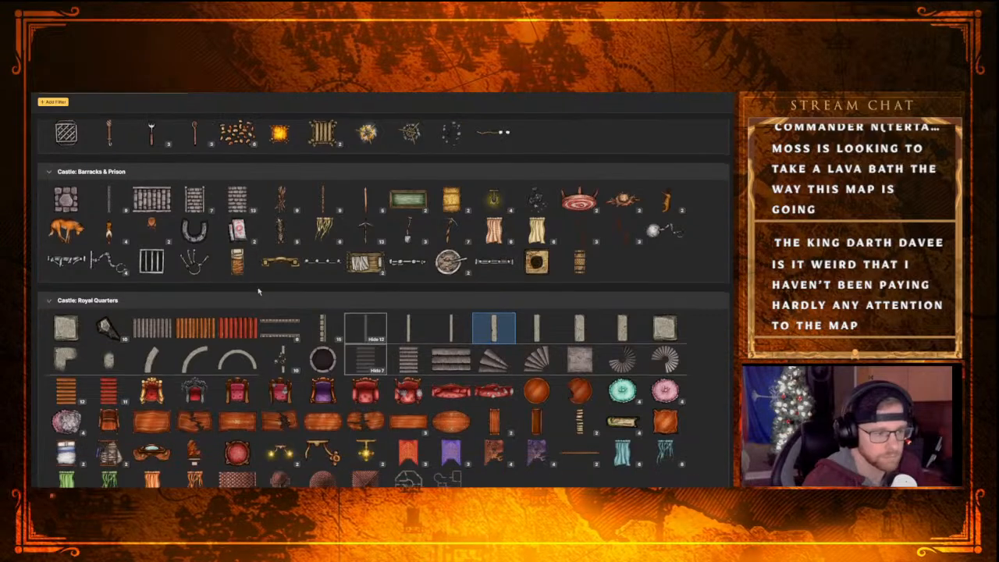
{"action": "scroll", "coordinate": [258, 291], "scroll_direction": "down", "scroll_amount": 3}
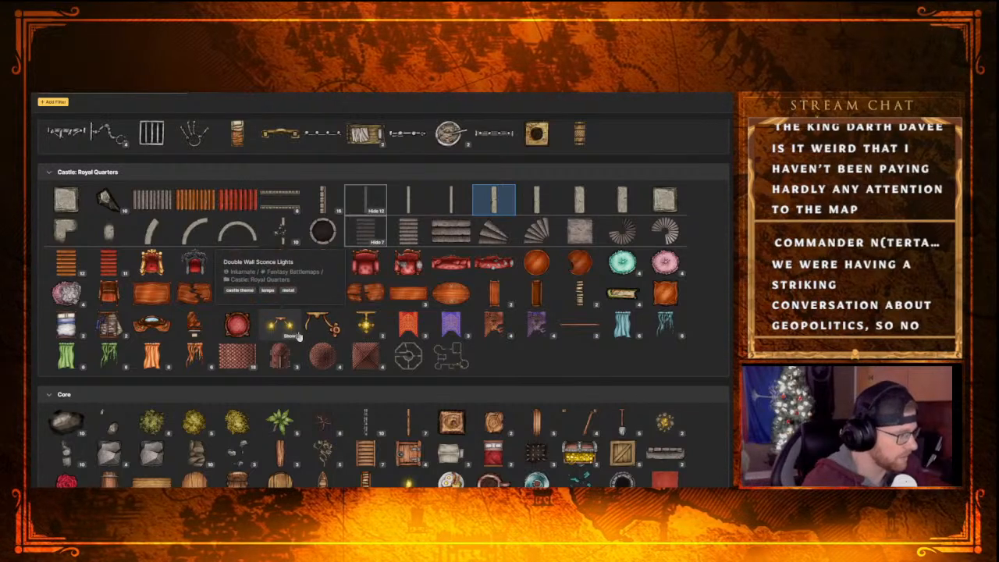
{"action": "scroll", "coordinate": [371, 336], "scroll_direction": "down", "scroll_amount": 1}
{"action": "scroll", "coordinate": [373, 340], "scroll_direction": "down", "scroll_amount": 3}
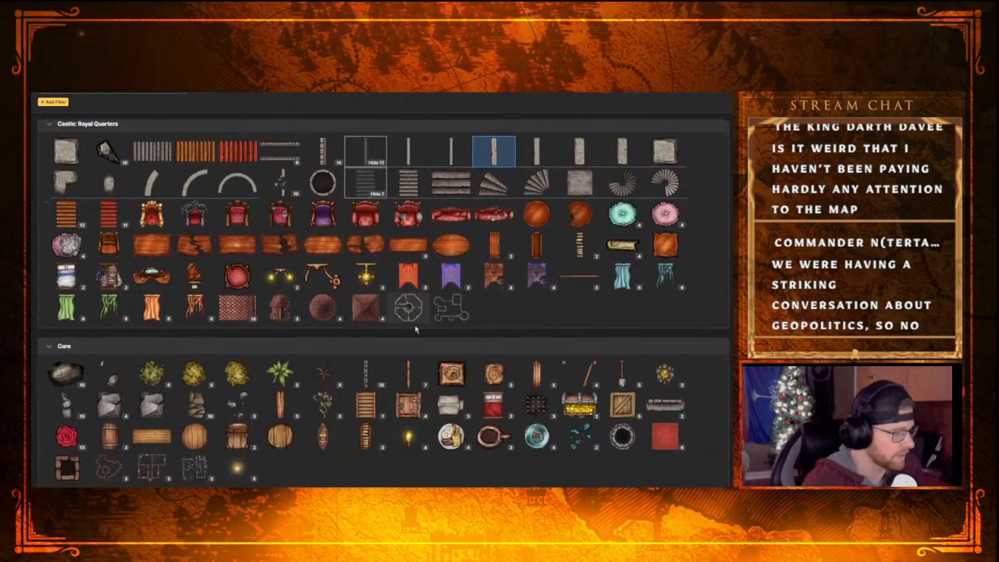
{"action": "scroll", "coordinate": [427, 355], "scroll_direction": "down", "scroll_amount": 1}
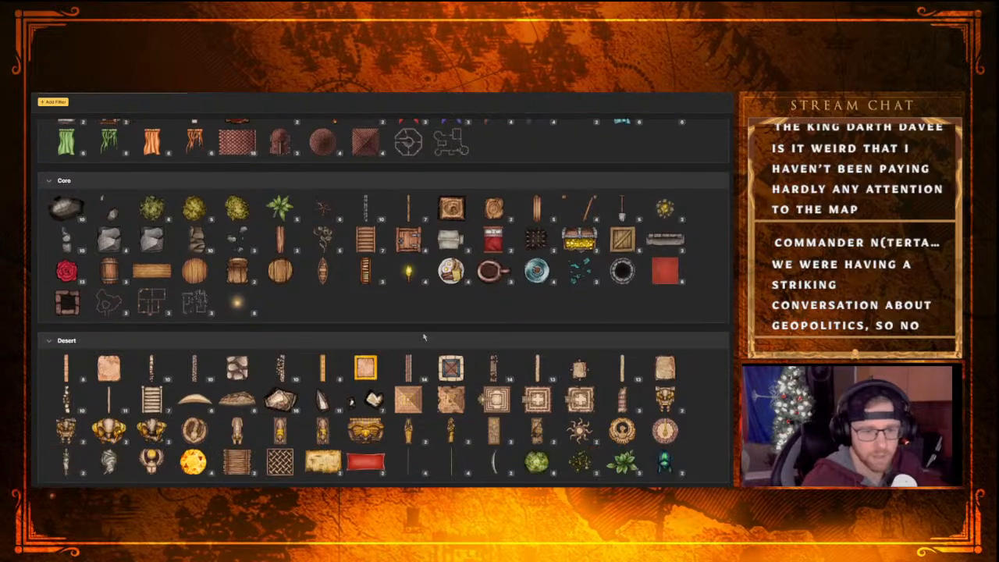
{"action": "scroll", "coordinate": [546, 303], "scroll_direction": "down", "scroll_amount": 5}
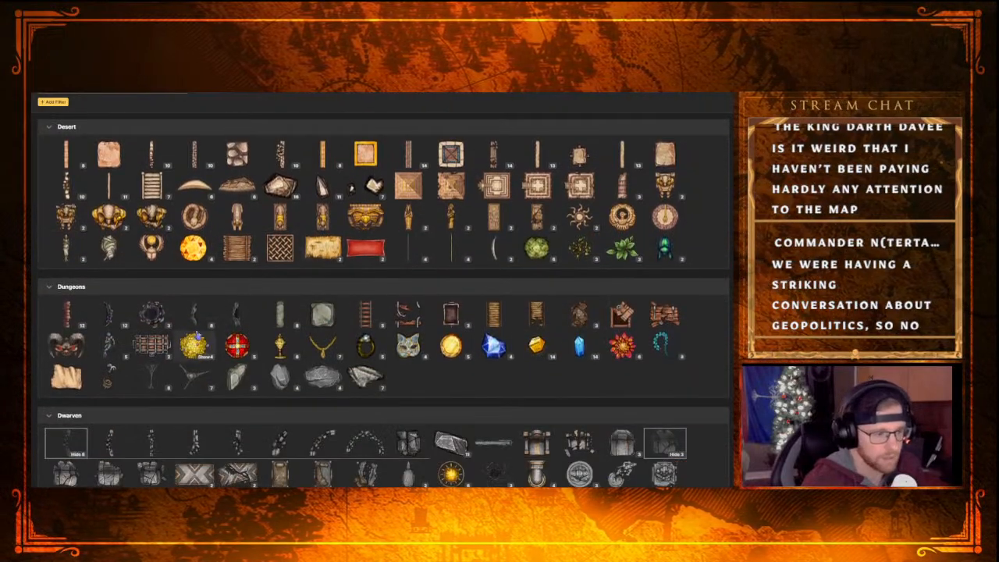
{"action": "scroll", "coordinate": [387, 351], "scroll_direction": "down", "scroll_amount": 3}
{"action": "scroll", "coordinate": [468, 335], "scroll_direction": "down", "scroll_amount": 3}
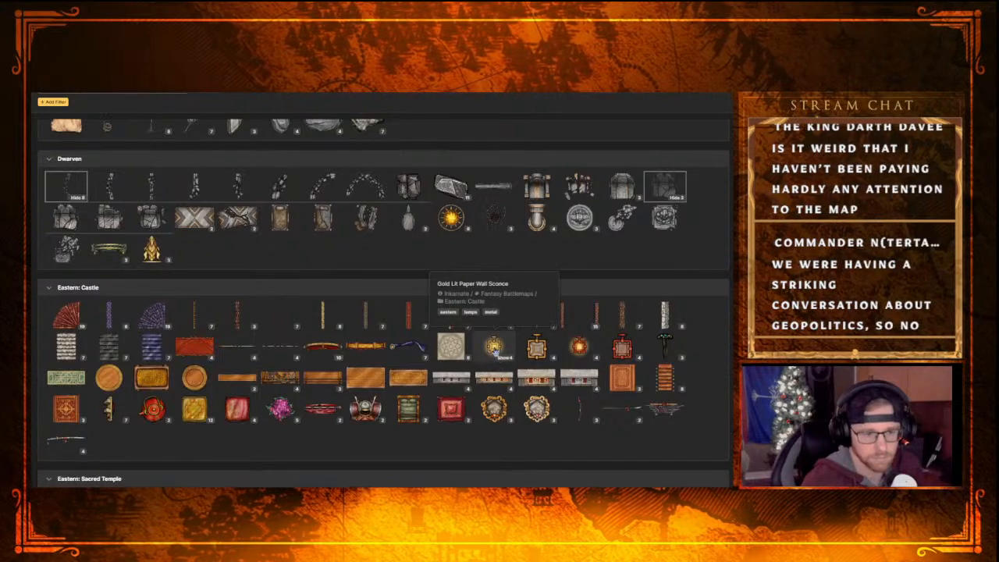
{"action": "scroll", "coordinate": [494, 347], "scroll_direction": "down", "scroll_amount": 8}
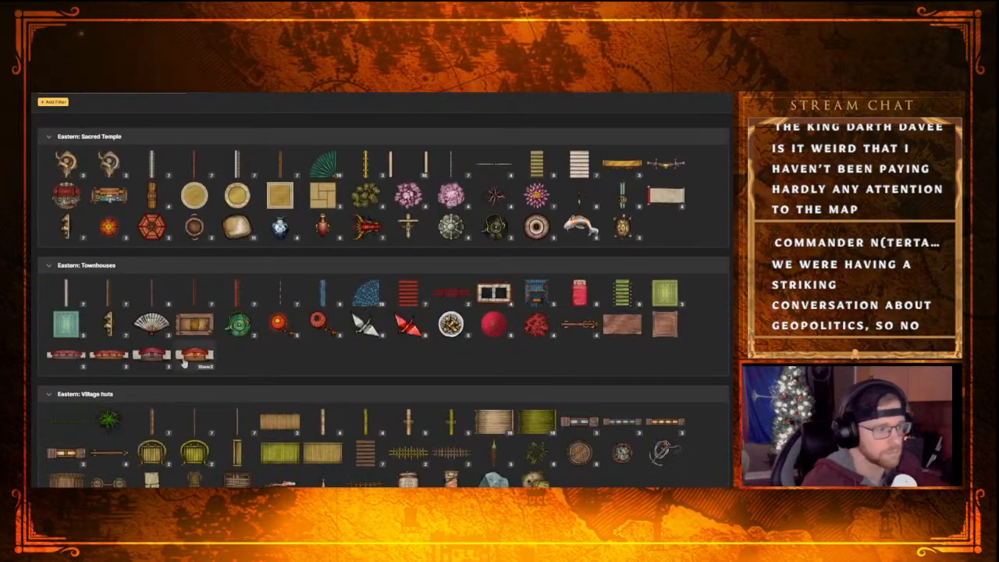
{"action": "scroll", "coordinate": [185, 365], "scroll_direction": "up", "scroll_amount": 5}
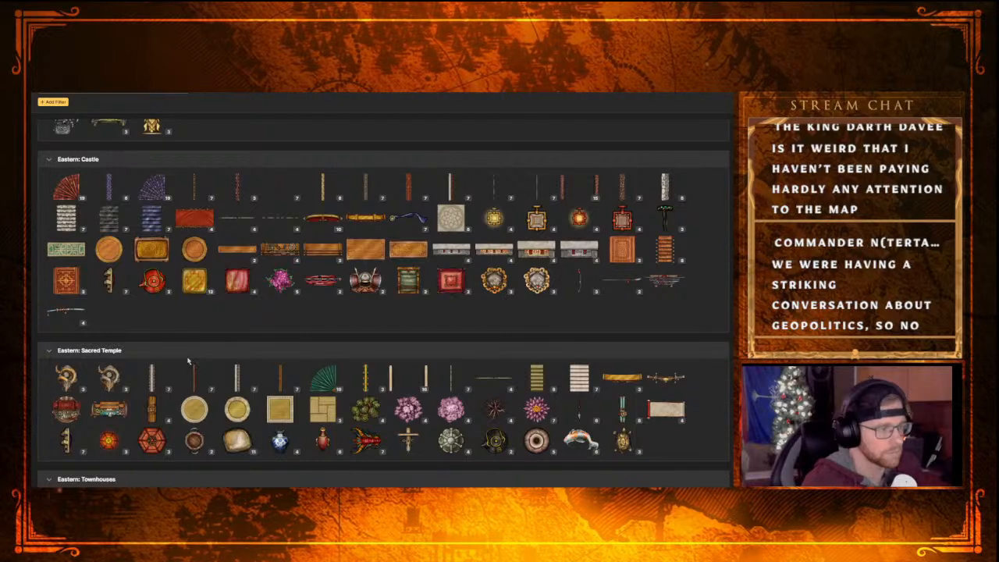
{"action": "scroll", "coordinate": [188, 361], "scroll_direction": "up", "scroll_amount": 3}
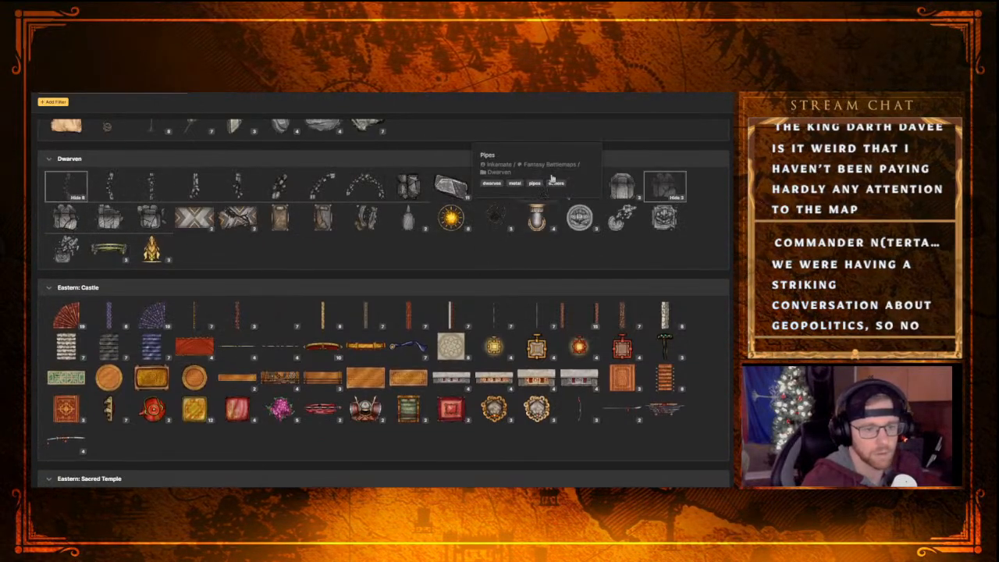
{"action": "scroll", "coordinate": [550, 203], "scroll_direction": "down", "scroll_amount": 2}
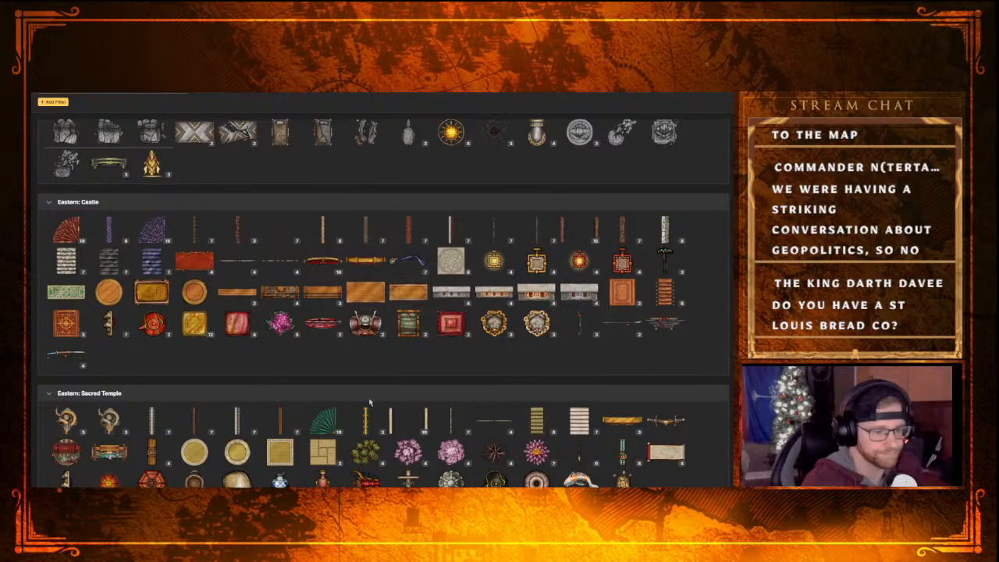
{"action": "scroll", "coordinate": [370, 402], "scroll_direction": "down", "scroll_amount": 10}
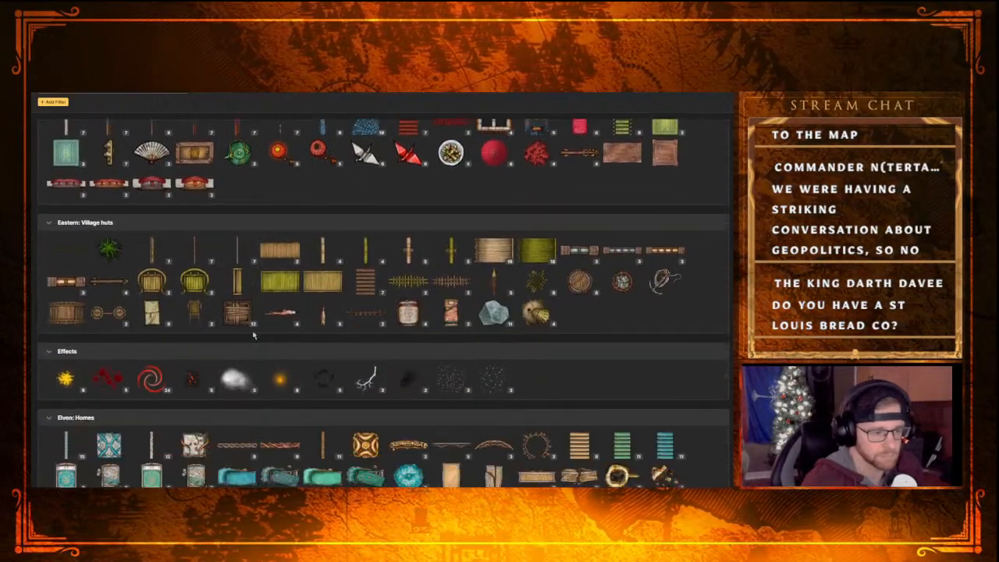
{"action": "scroll", "coordinate": [253, 336], "scroll_direction": "down", "scroll_amount": 4}
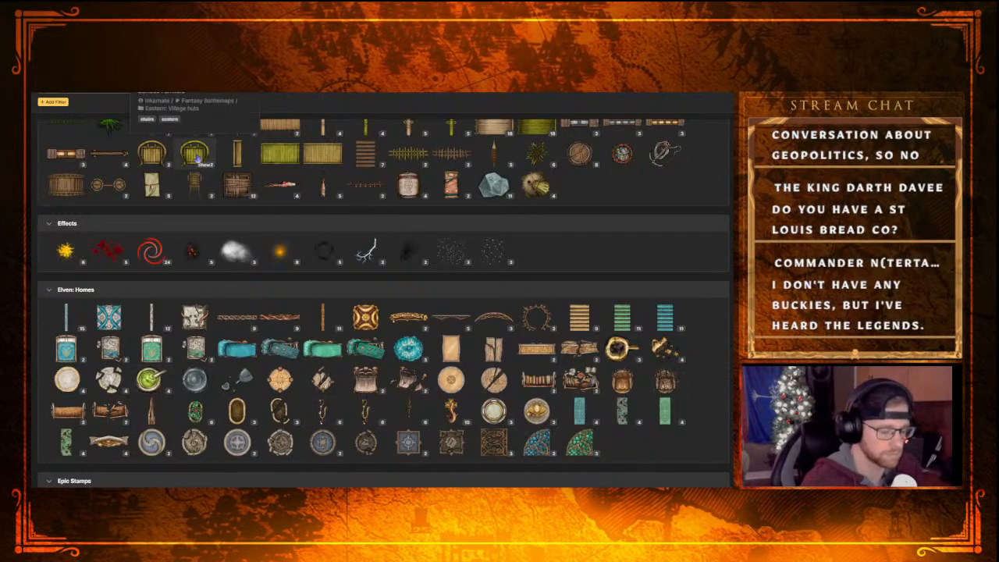
Filter the stamp catalog to wall caps and tiles and choose the Brass Plastered Edge Wall Cap from the Temple section
{"action": "type", "text": "tile"}
{"action": "key", "text": "Return"}
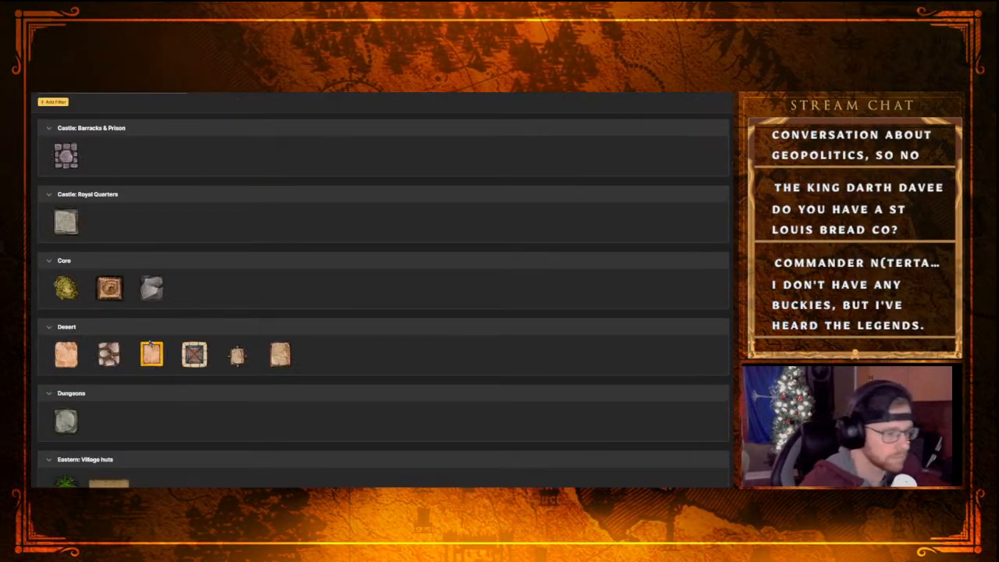
{"action": "scroll", "coordinate": [147, 390], "scroll_direction": "down", "scroll_amount": 5}
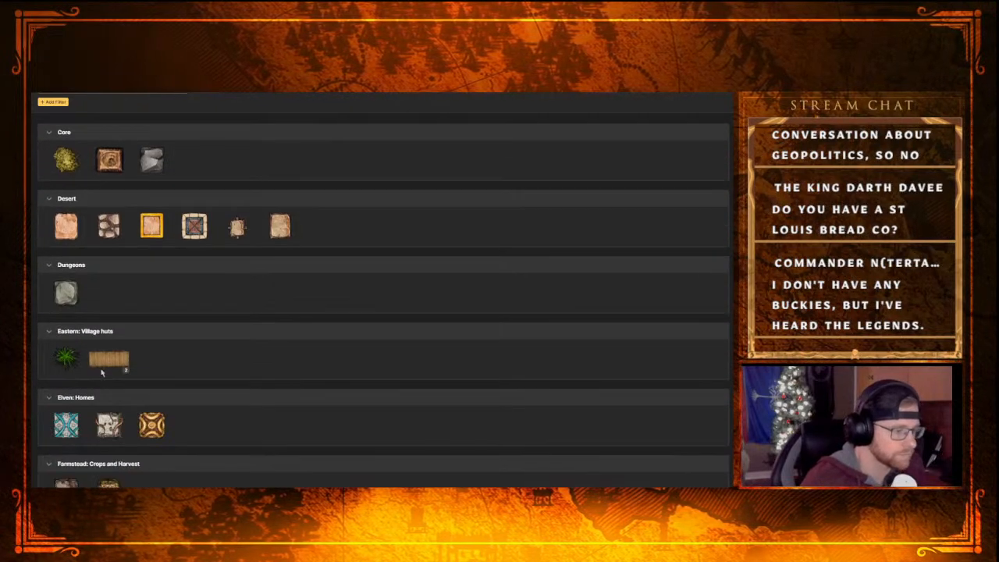
{"action": "scroll", "coordinate": [146, 364], "scroll_direction": "down", "scroll_amount": 3}
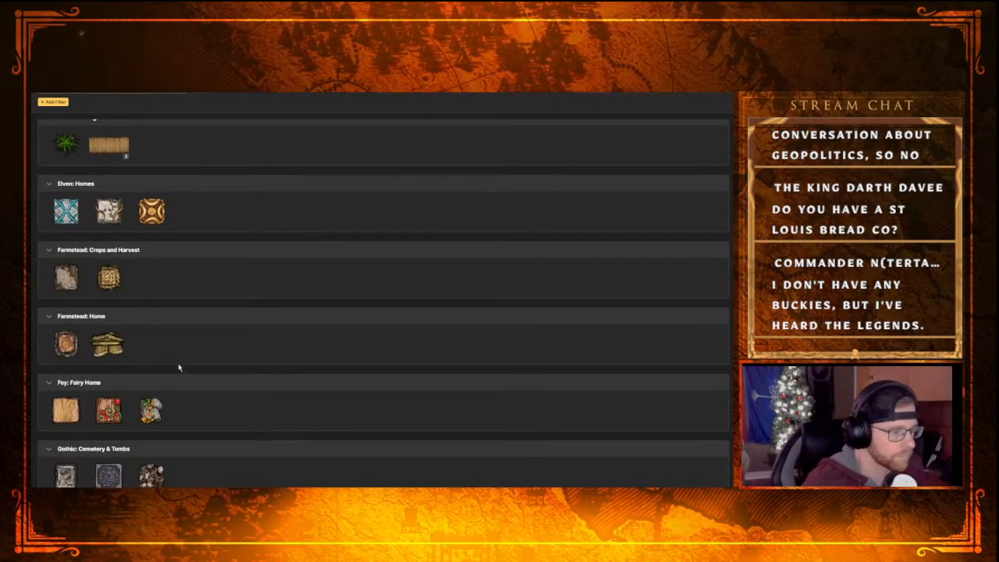
{"action": "scroll", "coordinate": [178, 352], "scroll_direction": "up", "scroll_amount": 2}
{"action": "scroll", "coordinate": [117, 382], "scroll_direction": "down", "scroll_amount": 3}
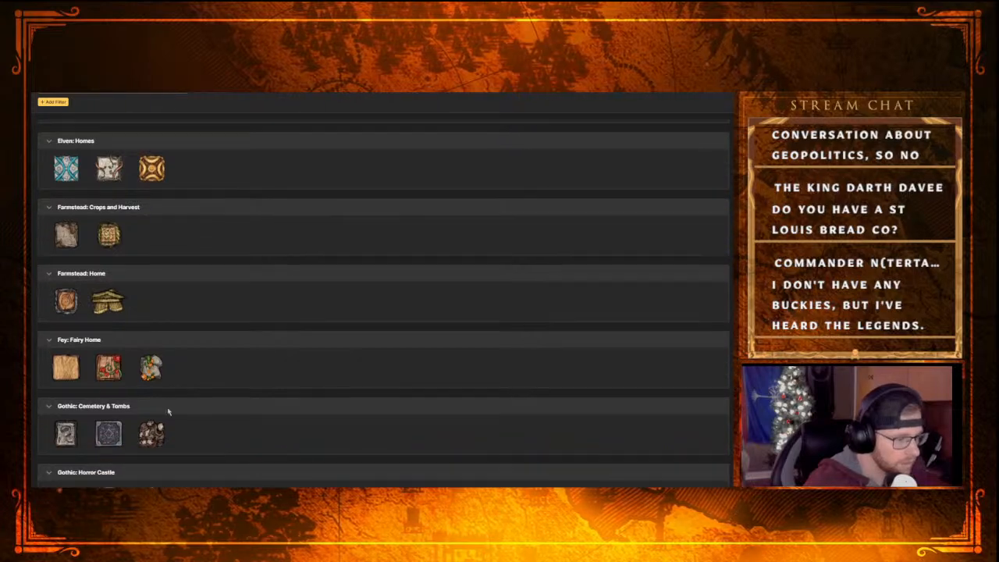
{"action": "scroll", "coordinate": [242, 413], "scroll_direction": "down", "scroll_amount": 9}
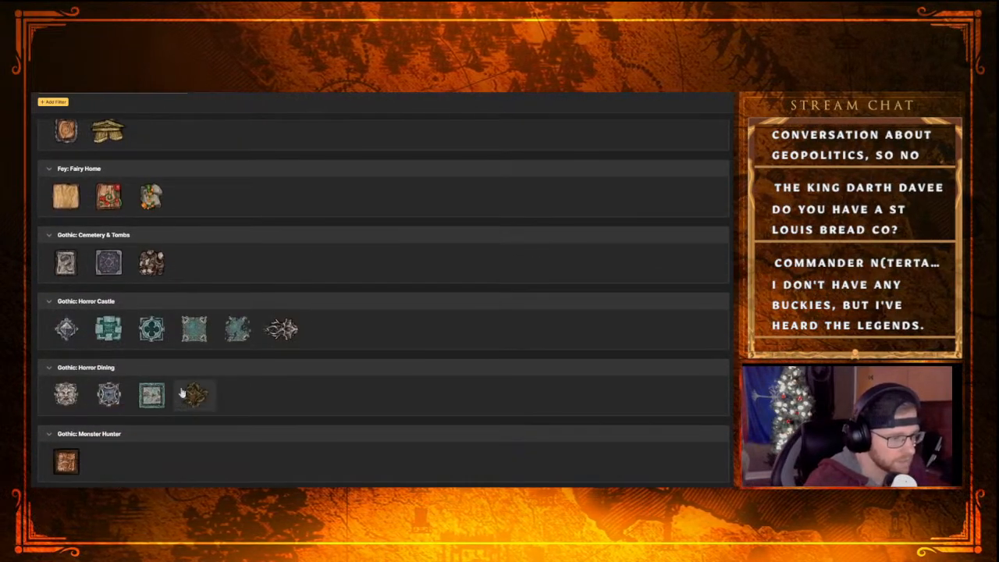
{"action": "scroll", "coordinate": [178, 387], "scroll_direction": "down", "scroll_amount": 3}
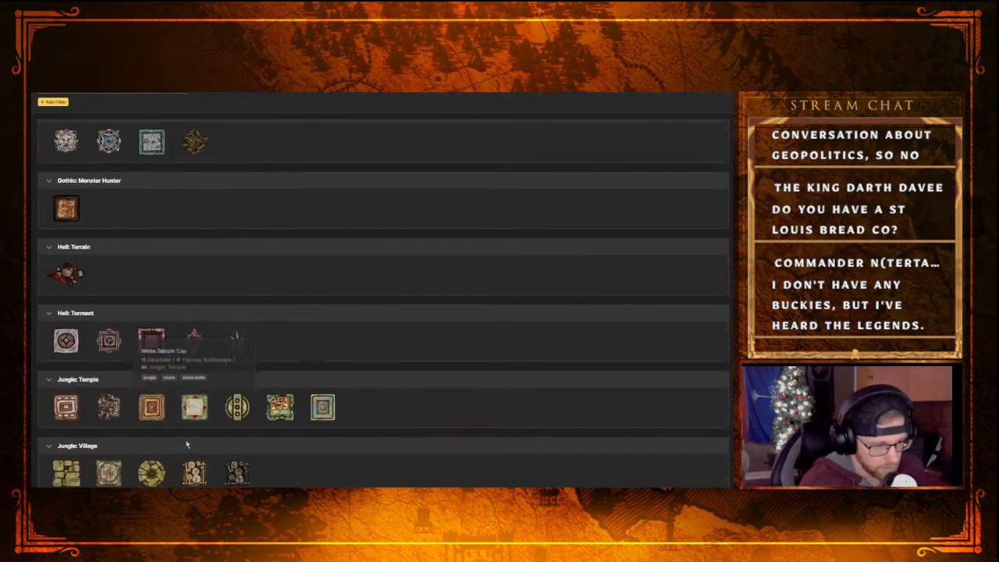
{"action": "scroll", "coordinate": [127, 396], "scroll_direction": "down", "scroll_amount": 3}
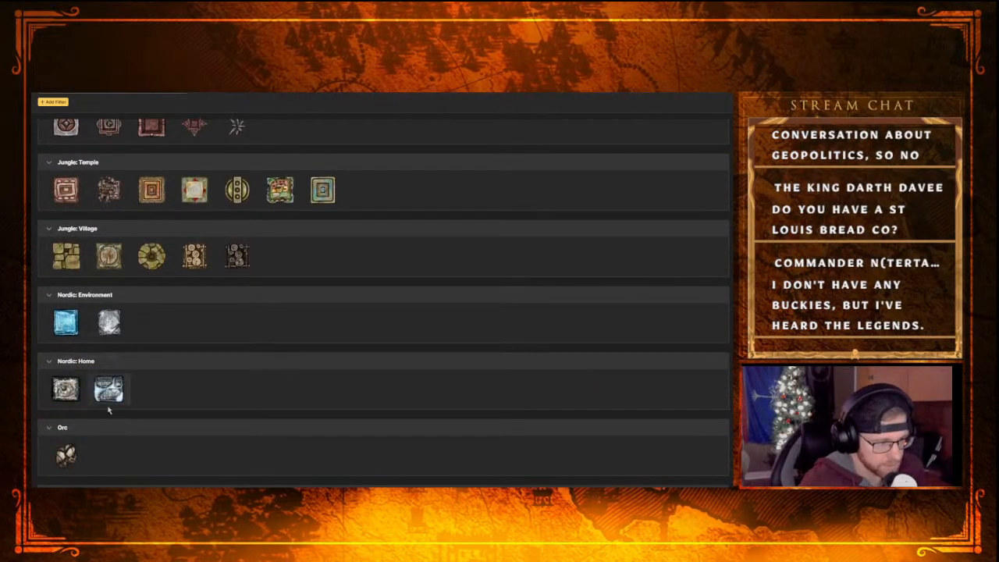
{"action": "scroll", "coordinate": [107, 402], "scroll_direction": "down", "scroll_amount": 6}
{"action": "scroll", "coordinate": [125, 312], "scroll_direction": "down", "scroll_amount": 3}
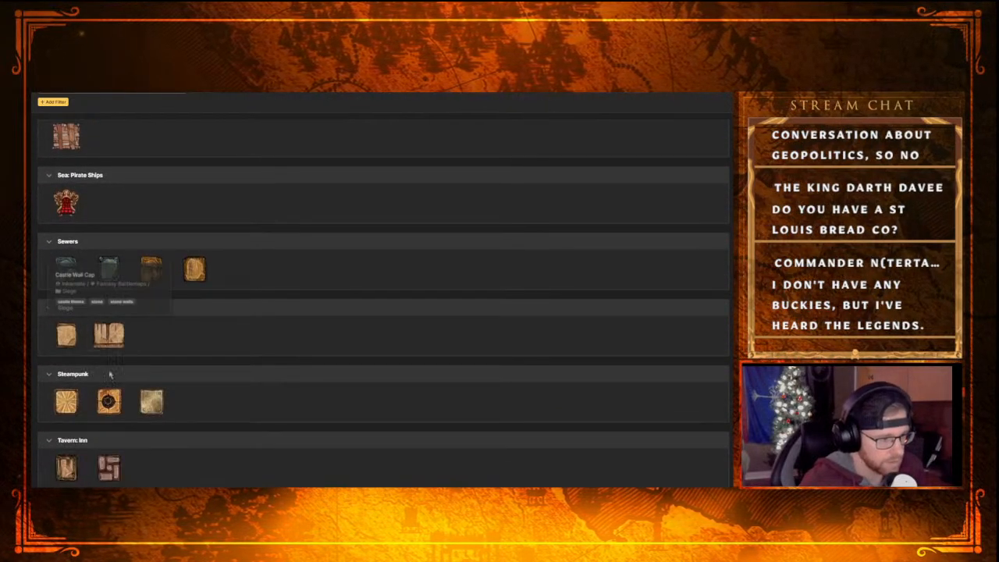
{"action": "scroll", "coordinate": [162, 386], "scroll_direction": "down", "scroll_amount": 1}
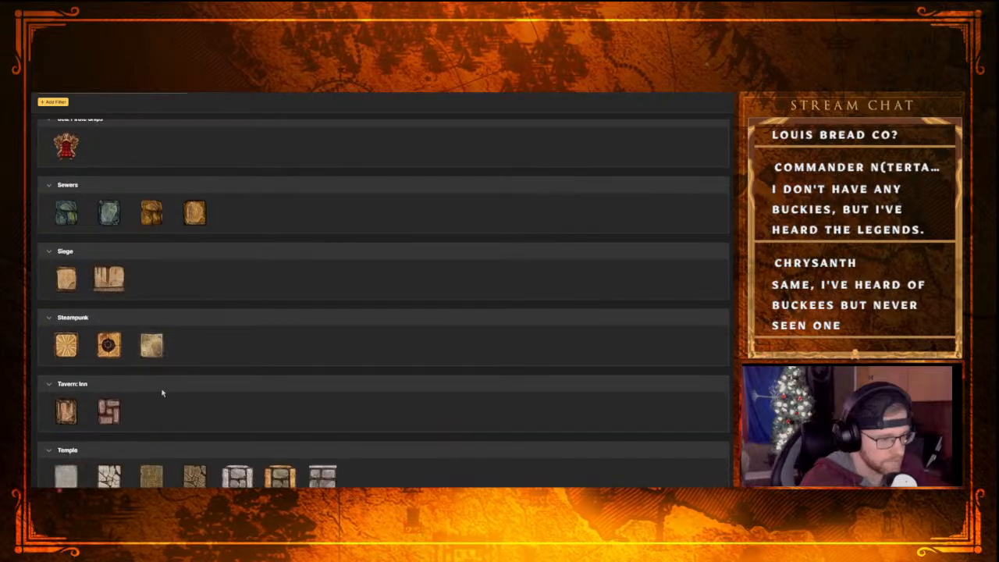
{"action": "left_click", "coordinate": [279, 476]}
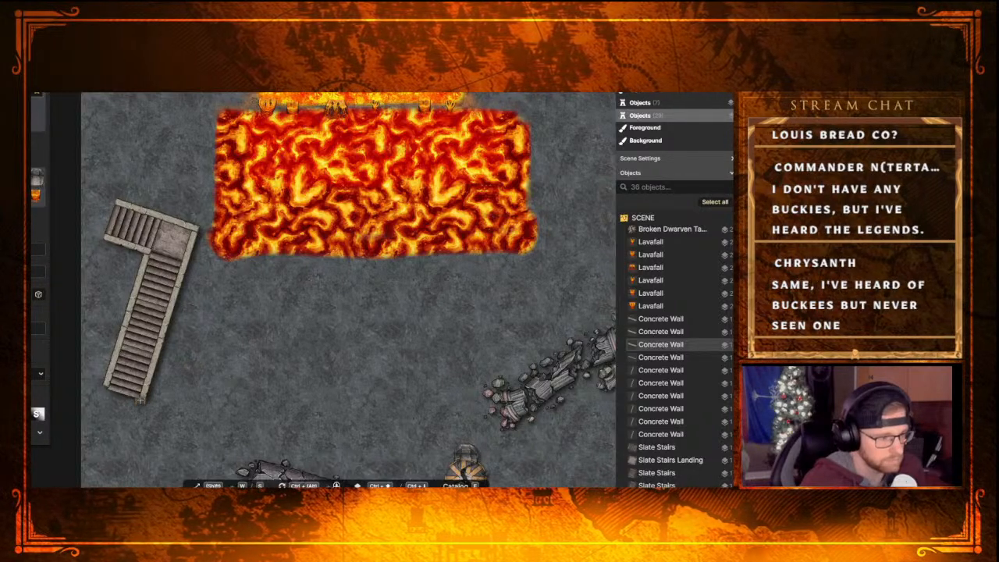
Replace the chosen wall cap with the Gold Plated Elven Wall Cap from the Elven: Homes section of the filtered stamp catalog
{"action": "key", "text": "f"}
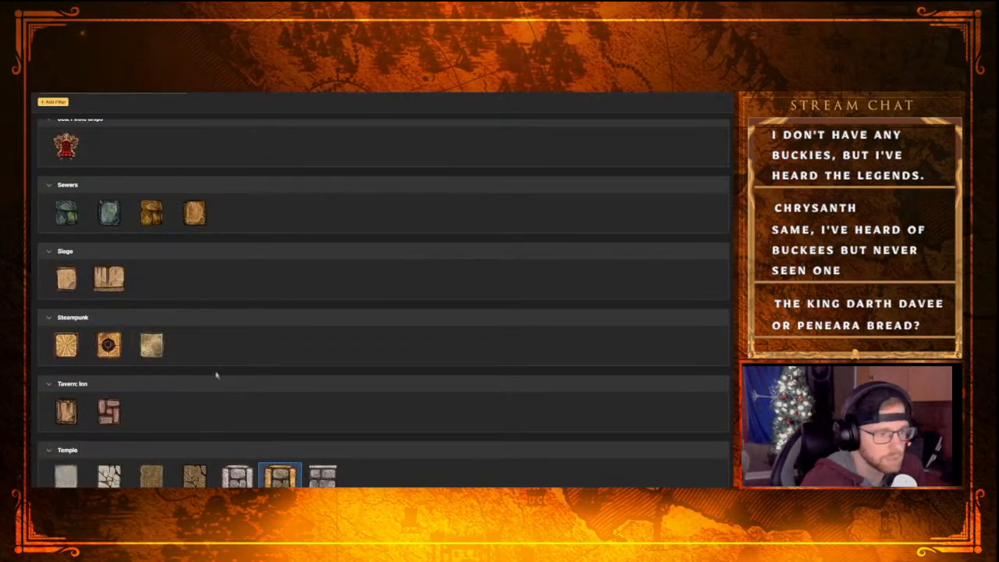
{"action": "scroll", "coordinate": [157, 299], "scroll_direction": "up", "scroll_amount": 15}
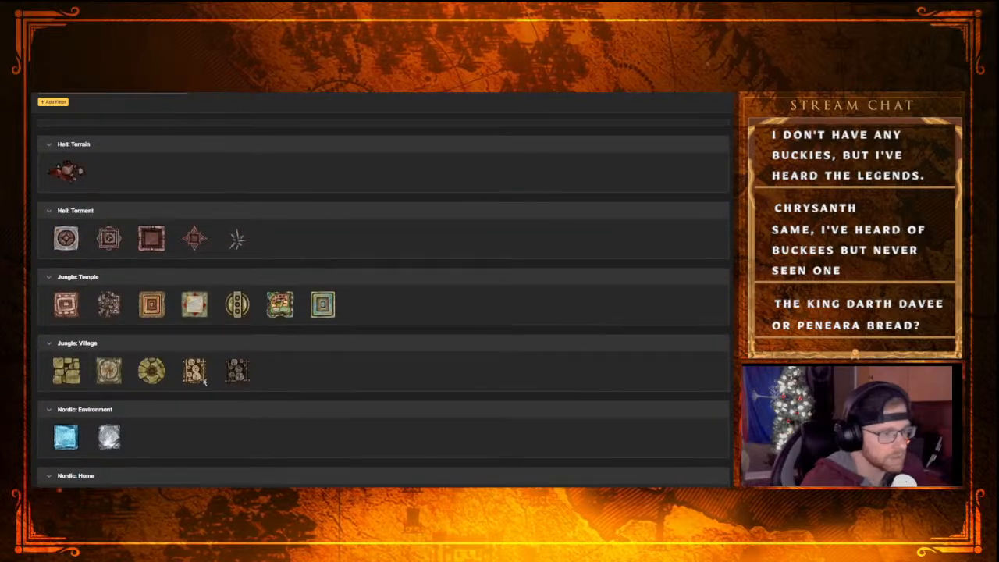
{"action": "scroll", "coordinate": [204, 380], "scroll_direction": "up", "scroll_amount": 12}
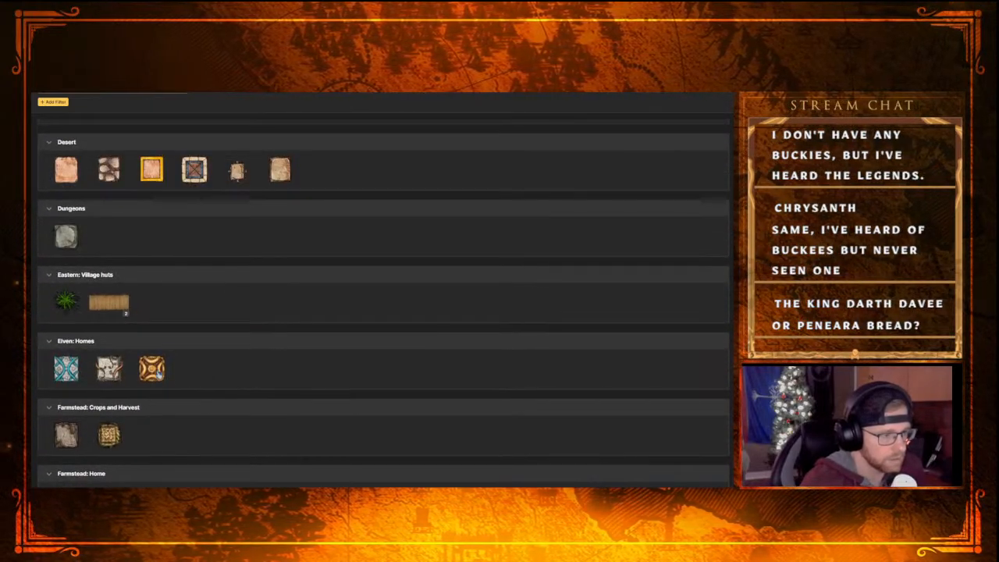
{"action": "left_click", "coordinate": [153, 370]}
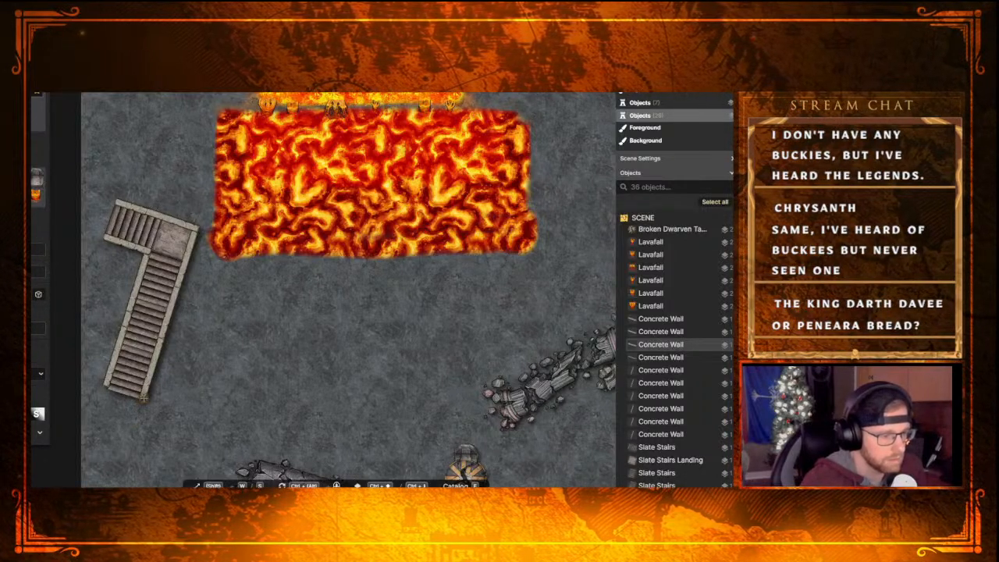
Place a Gold Plated Elven Wall Cap on each of the two wall ends at the foot of the long stair flight
{"action": "left_click", "coordinate": [142, 397]}
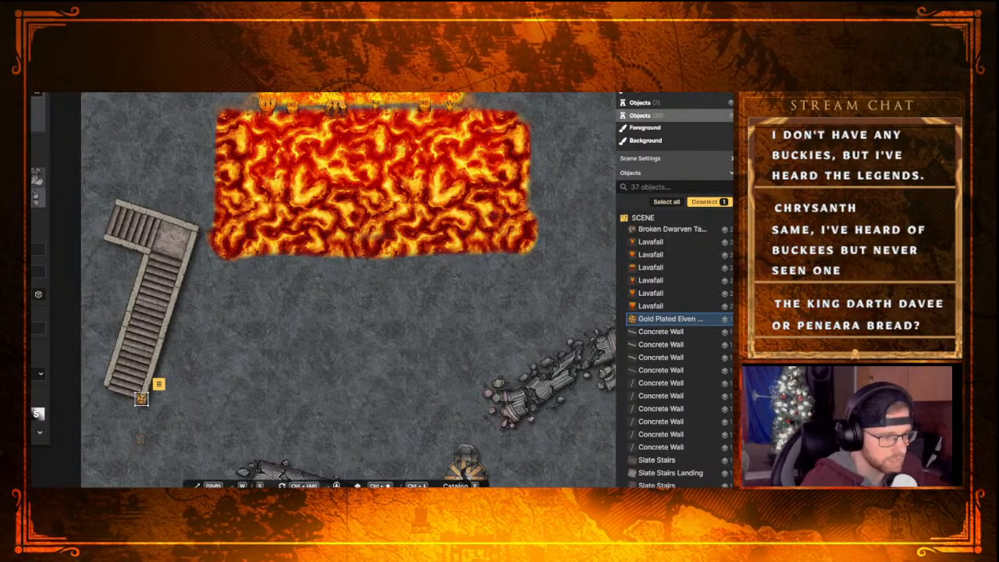
{"action": "left_click", "coordinate": [140, 439]}
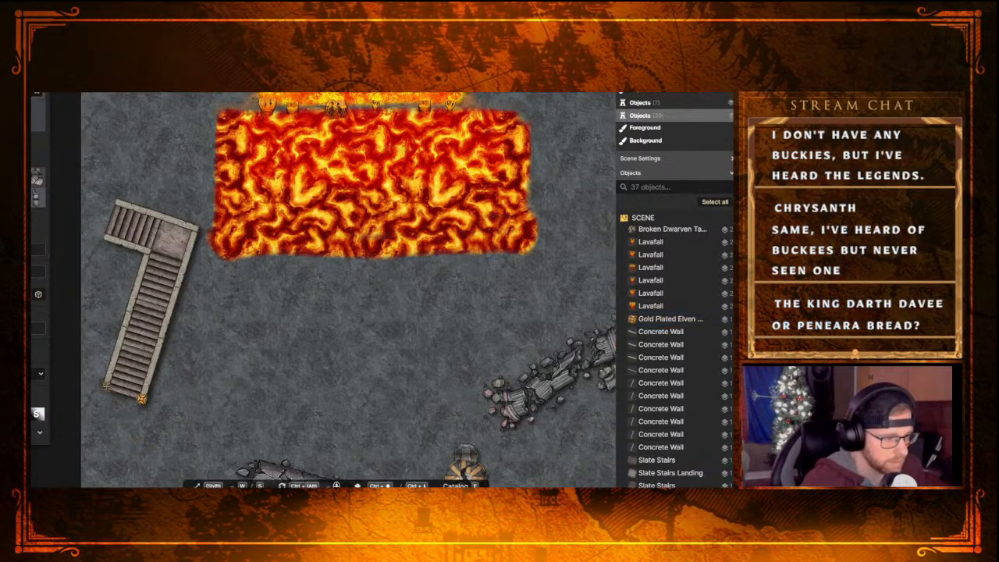
{"action": "left_click", "coordinate": [106, 387]}
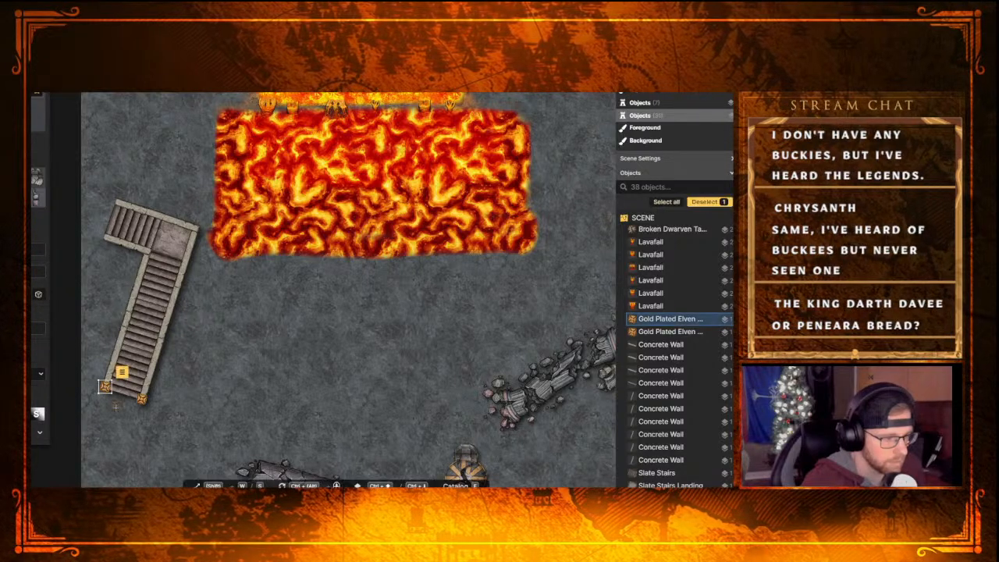
{"action": "left_click", "coordinate": [179, 454]}
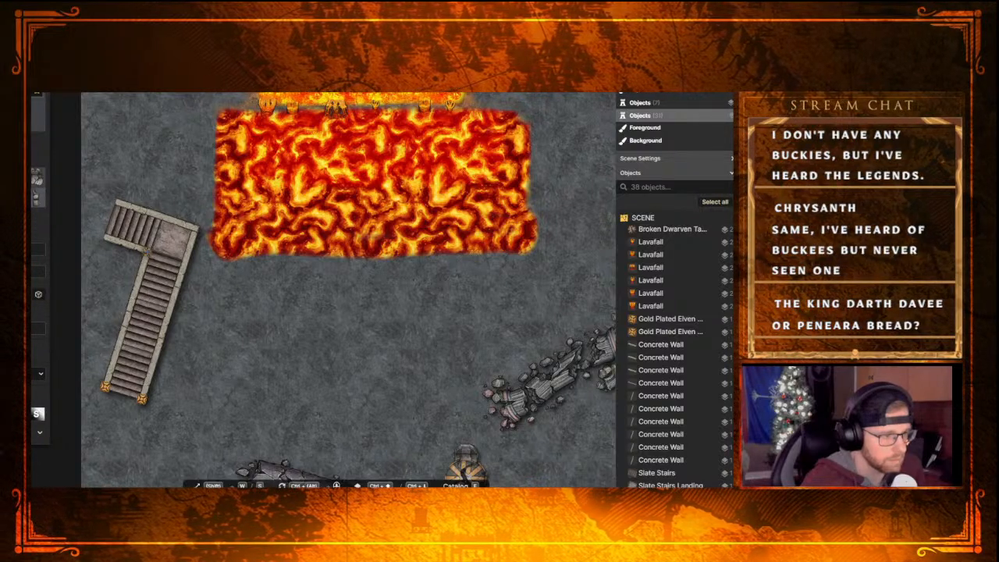
Place Gold Plated Elven Wall Caps on all four corners of the slate stairs landing
{"action": "left_click", "coordinate": [147, 251]}
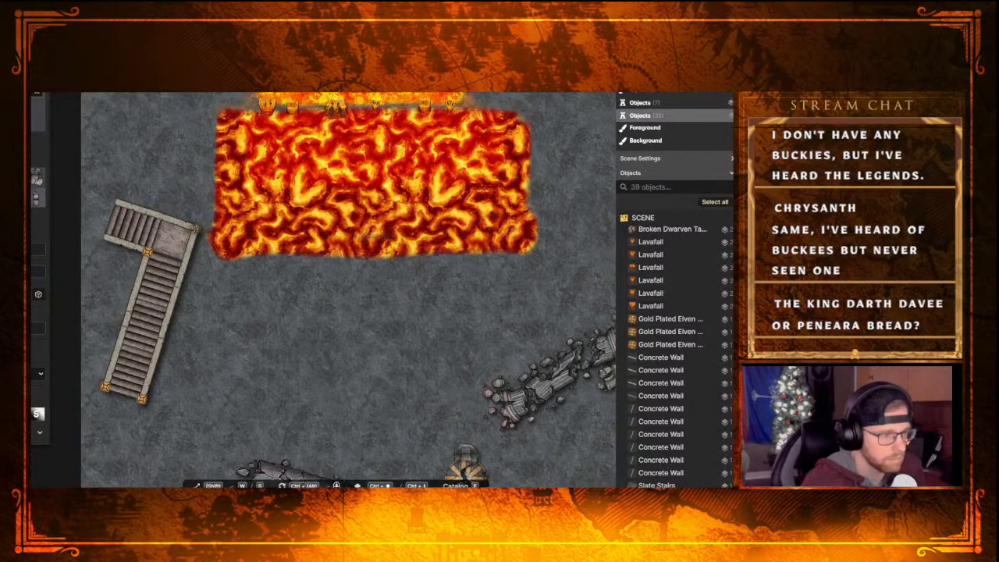
{"action": "left_click", "coordinate": [194, 229]}
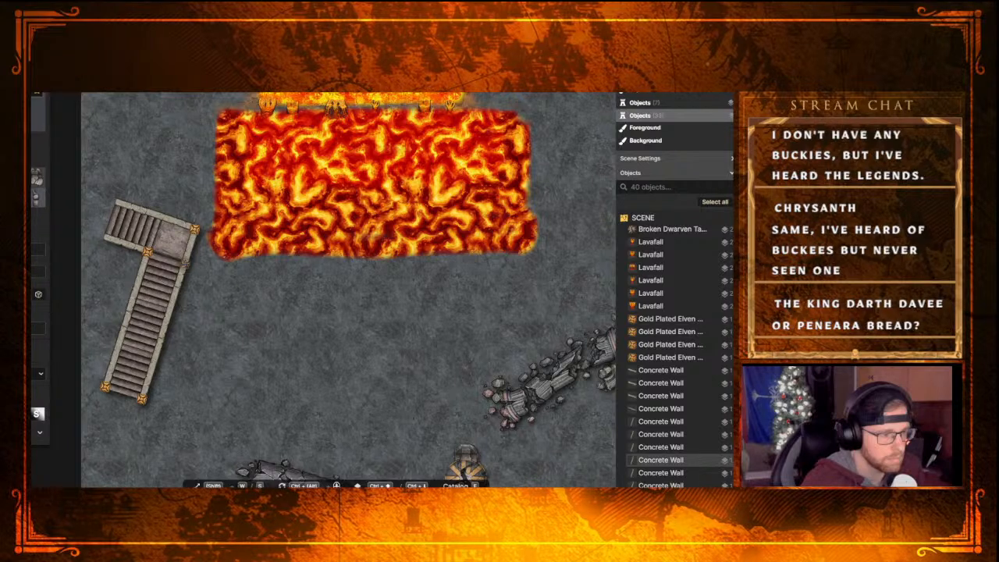
{"action": "left_click", "coordinate": [185, 262]}
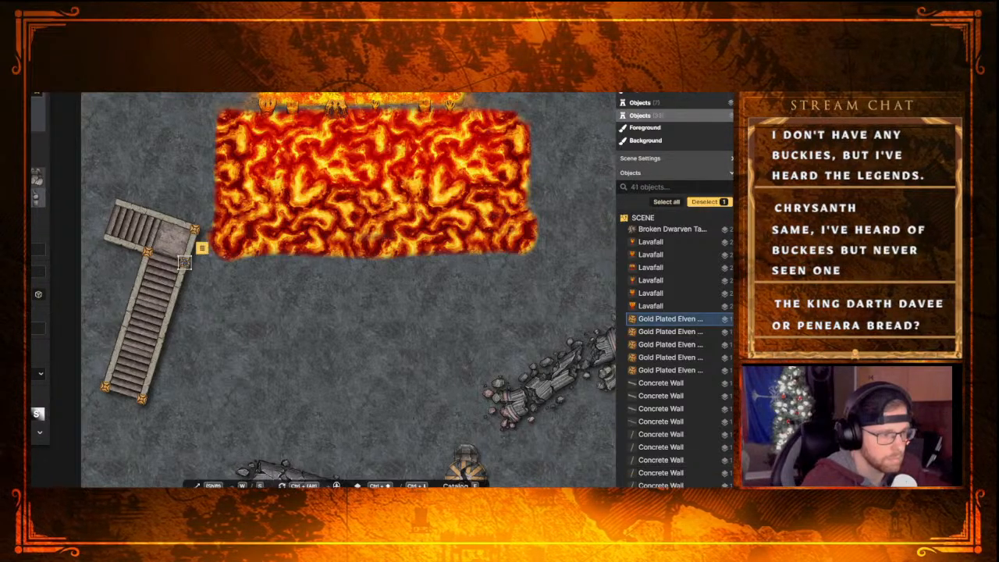
{"action": "key", "text": "Escape"}
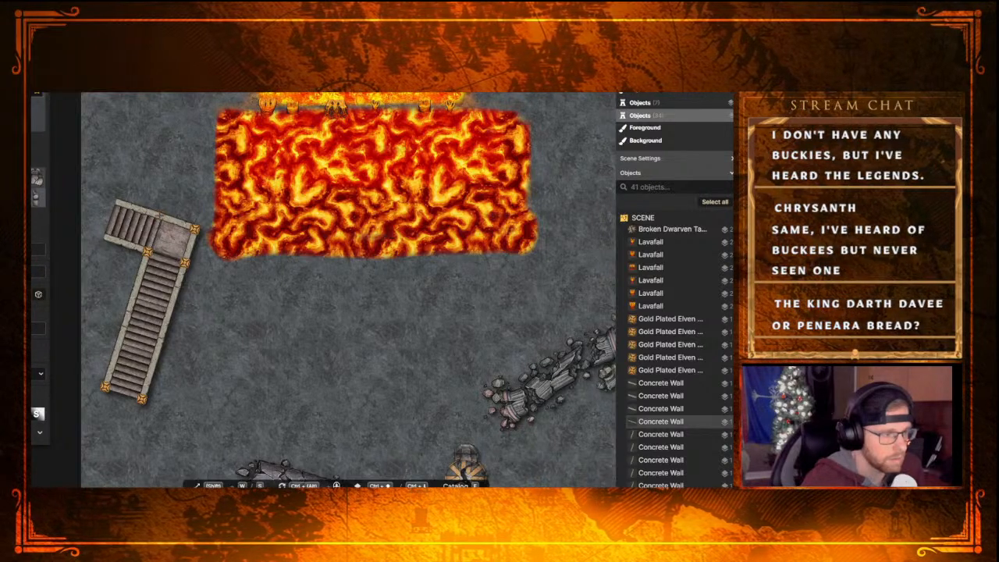
{"action": "left_click", "coordinate": [159, 215]}
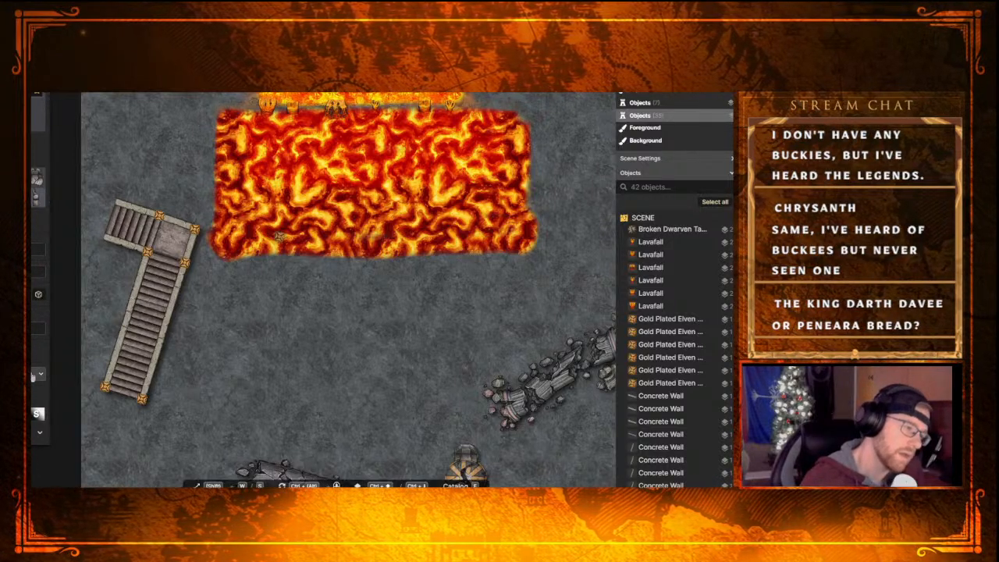
Browse the unfiltered stamp catalog from Artisans through the Camp, Castle, Core, Desert, Dungeons and Dwarven sections for another piece to add
{"action": "scroll", "coordinate": [279, 235], "scroll_direction": "down", "scroll_amount": 5}
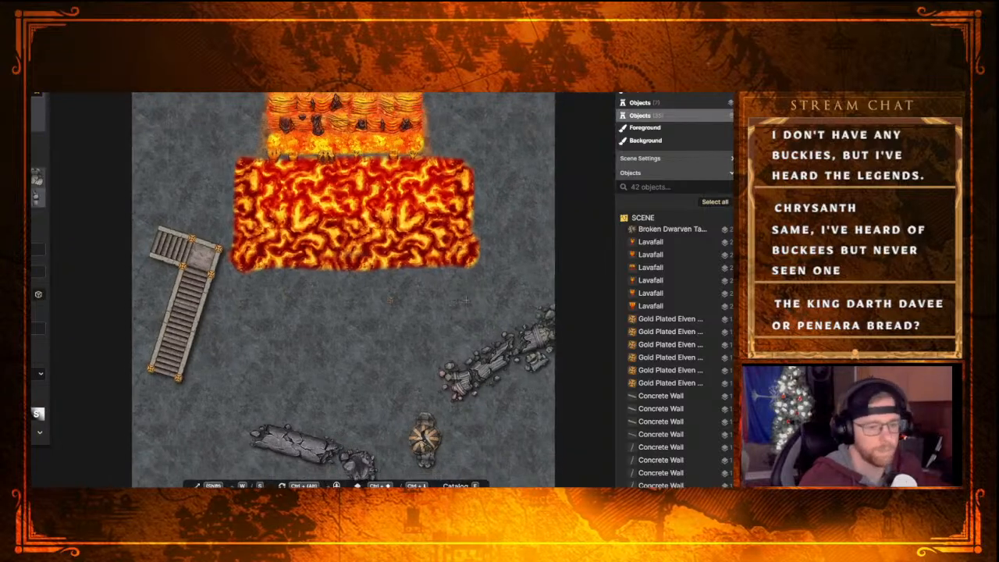
{"action": "middle_click_drag", "start_coordinate": [360, 274], "coordinate": [397, 297]}
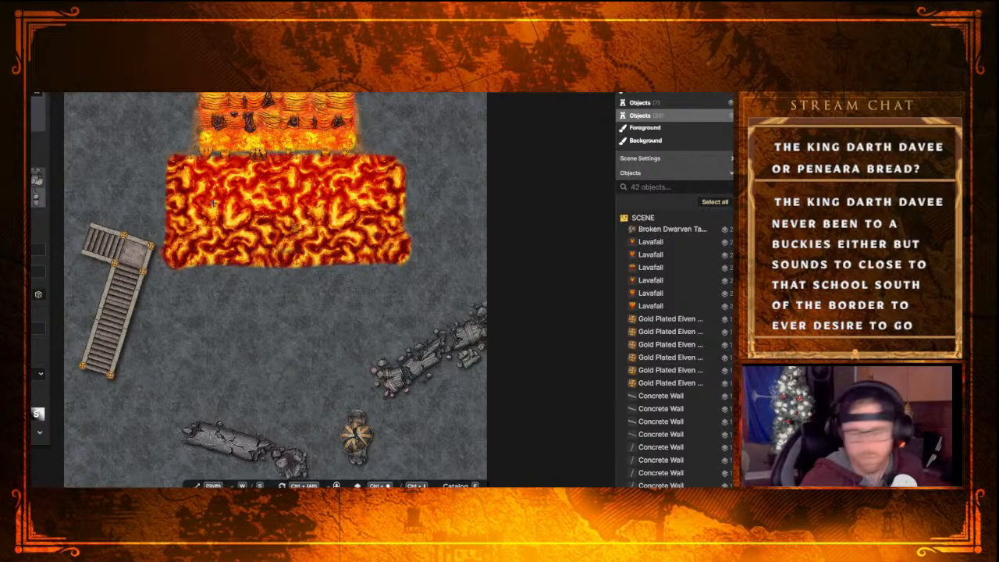
{"action": "key", "text": "e"}
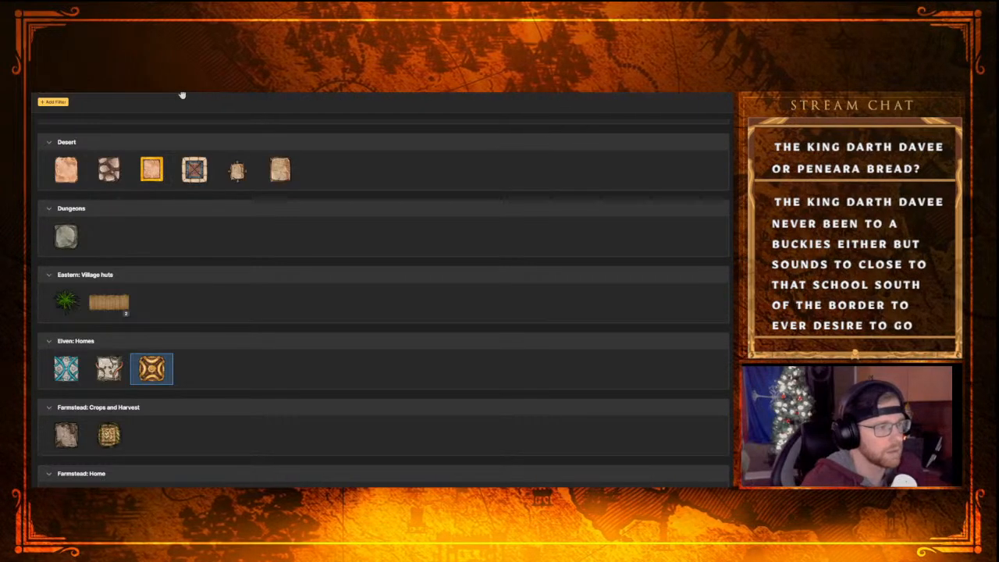
{"action": "scroll", "coordinate": [135, 164], "scroll_direction": "up", "scroll_amount": 10}
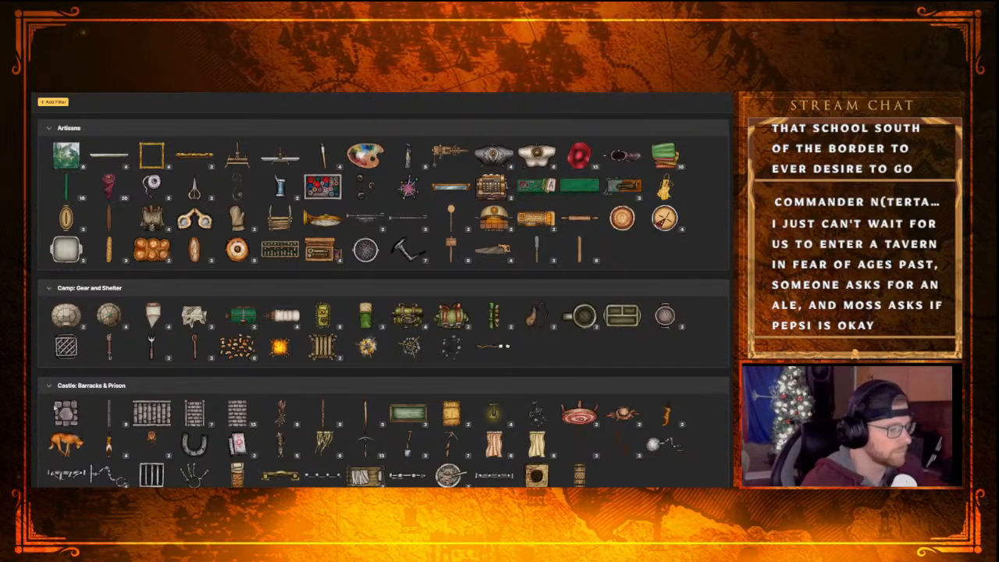
{"action": "scroll", "coordinate": [150, 425], "scroll_direction": "down", "scroll_amount": 5}
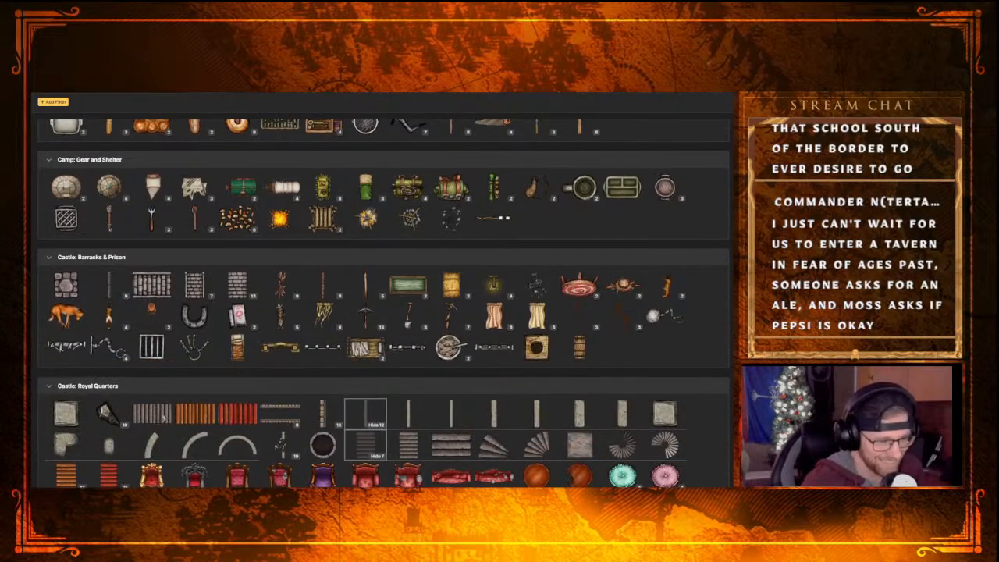
{"action": "scroll", "coordinate": [292, 429], "scroll_direction": "up", "scroll_amount": 1}
{"action": "scroll", "coordinate": [293, 429], "scroll_direction": "up", "scroll_amount": 2}
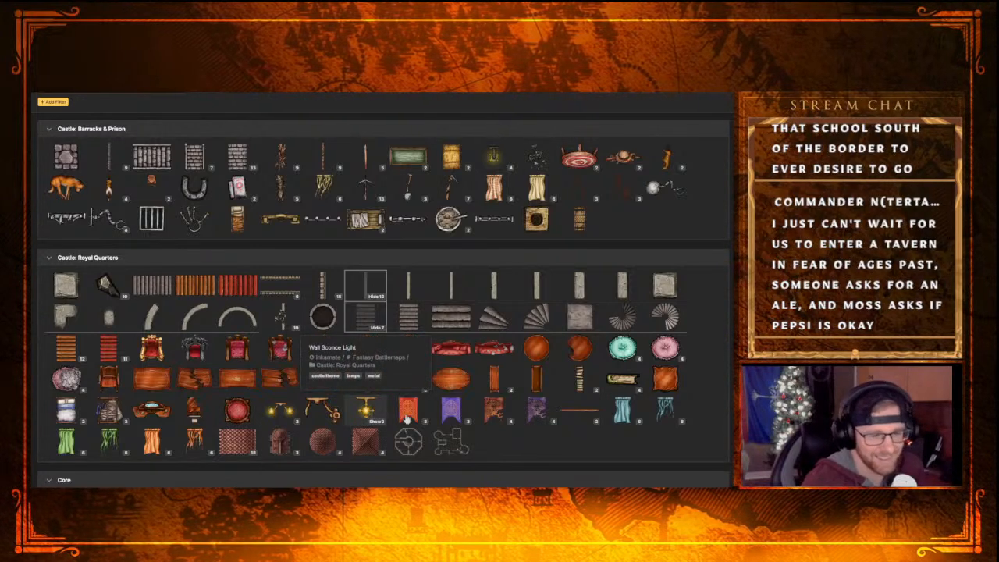
{"action": "scroll", "coordinate": [446, 437], "scroll_direction": "up", "scroll_amount": 5}
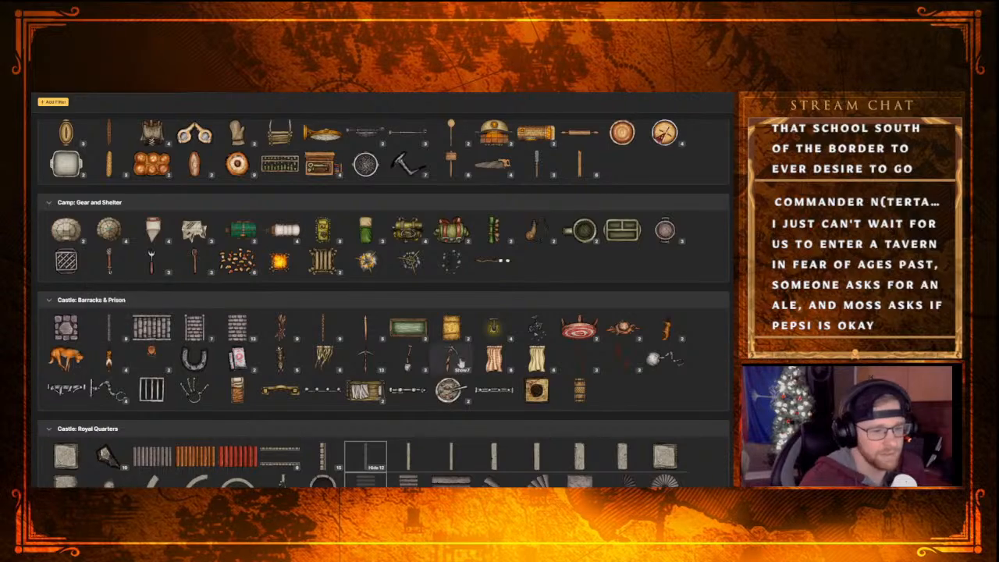
{"action": "scroll", "coordinate": [263, 371], "scroll_direction": "up", "scroll_amount": 3}
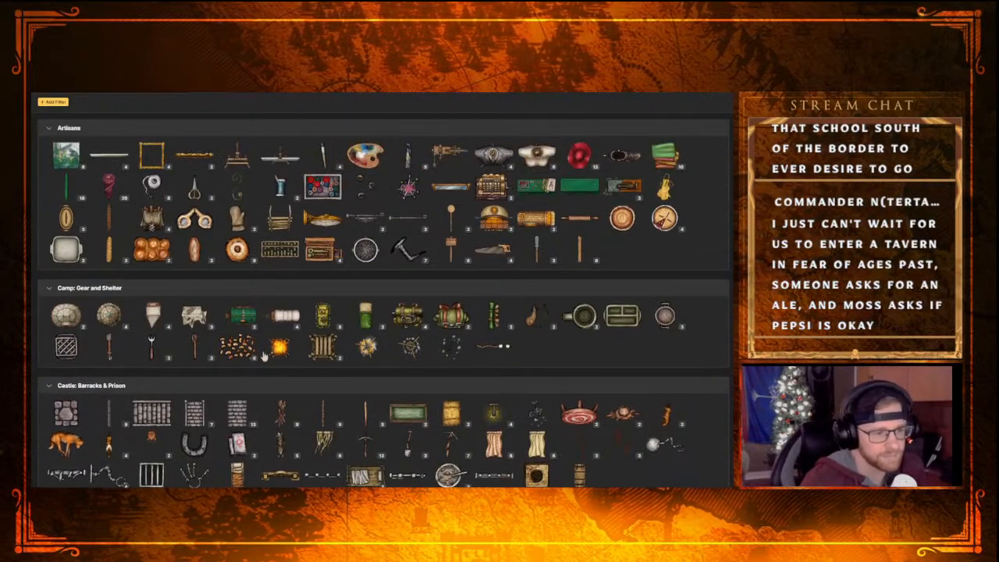
{"action": "scroll", "coordinate": [263, 355], "scroll_direction": "down", "scroll_amount": 8}
{"action": "scroll", "coordinate": [538, 316], "scroll_direction": "down", "scroll_amount": 2}
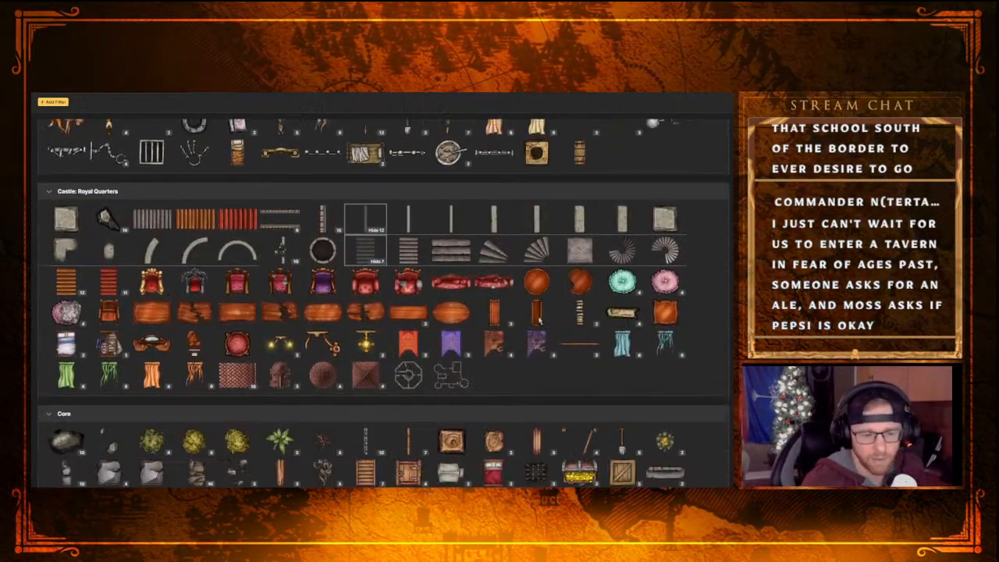
{"action": "scroll", "coordinate": [539, 316], "scroll_direction": "down", "scroll_amount": 15}
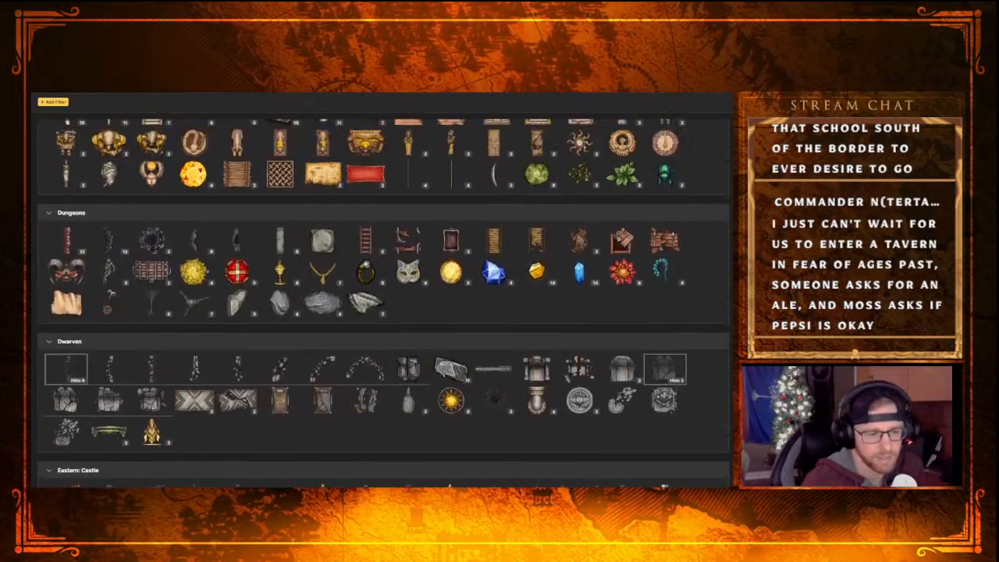
{"action": "scroll", "coordinate": [538, 366], "scroll_direction": "up", "scroll_amount": 5}
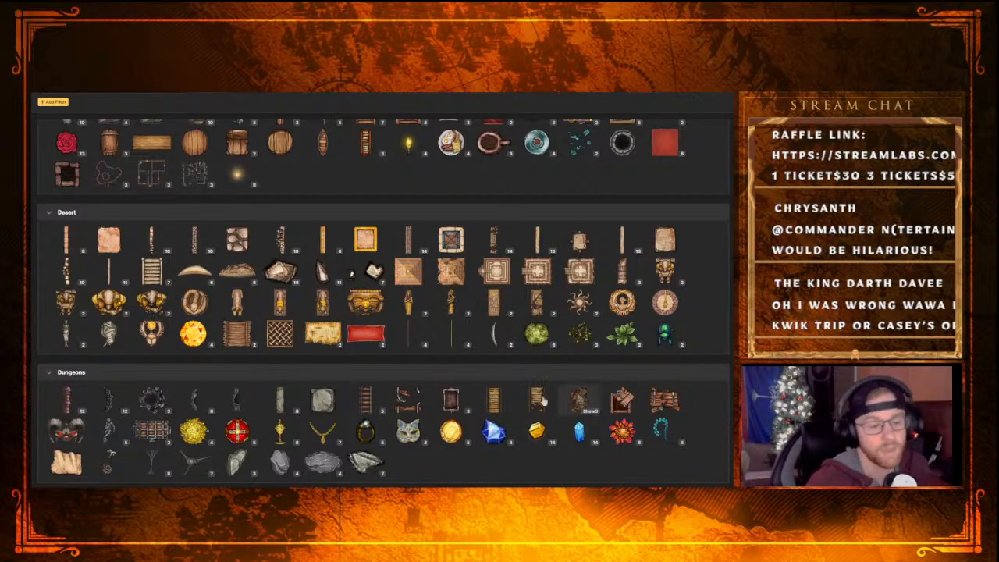
{"action": "scroll", "coordinate": [316, 425], "scroll_direction": "down", "scroll_amount": 1}
{"action": "scroll", "coordinate": [316, 425], "scroll_direction": "down", "scroll_amount": 2}
{"action": "scroll", "coordinate": [328, 417], "scroll_direction": "up", "scroll_amount": 5}
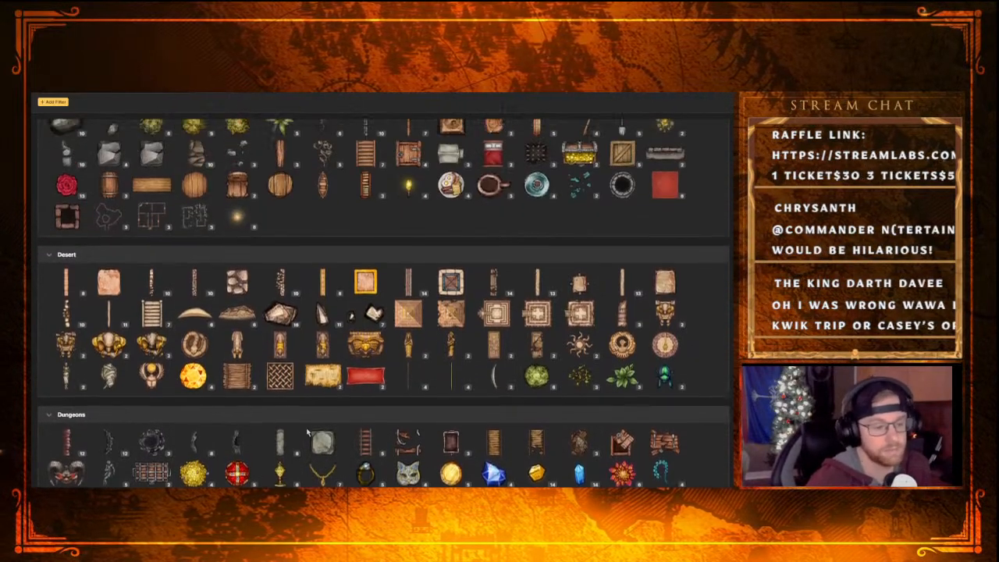
{"action": "scroll", "coordinate": [339, 409], "scroll_direction": "up", "scroll_amount": 3}
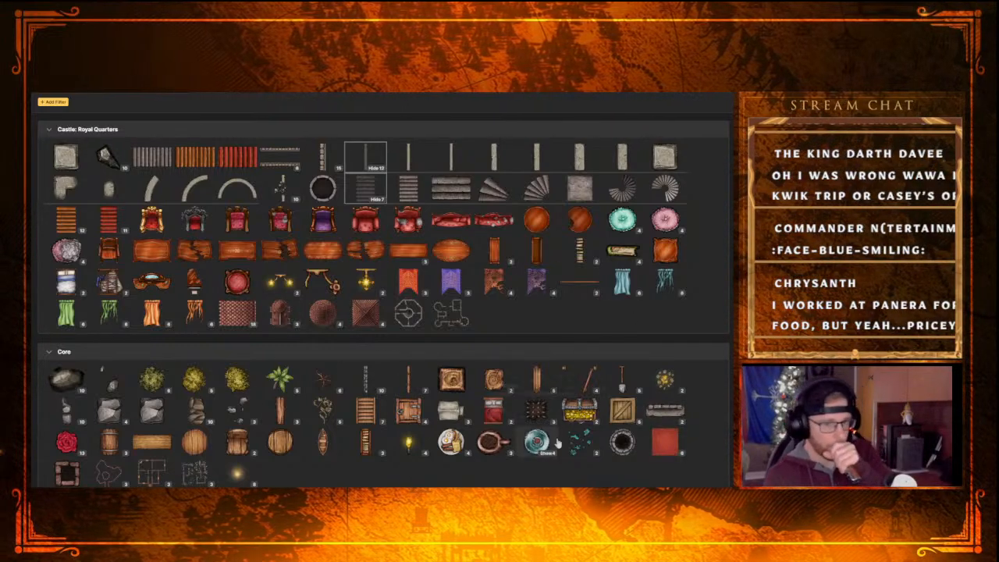
{"action": "scroll", "coordinate": [533, 355], "scroll_direction": "up", "scroll_amount": 1}
{"action": "scroll", "coordinate": [532, 355], "scroll_direction": "up", "scroll_amount": 1}
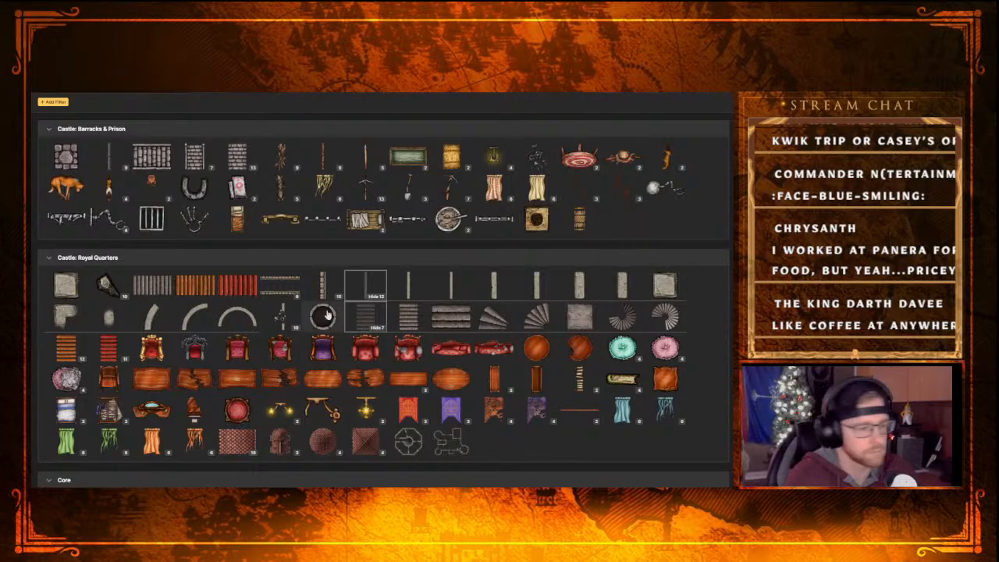
Add a semicircular Concrete Wall from Castle: Royal Quarters at the map's left edge, rotated so its curve bulges toward the long stair flight
{"action": "left_click", "coordinate": [237, 316]}
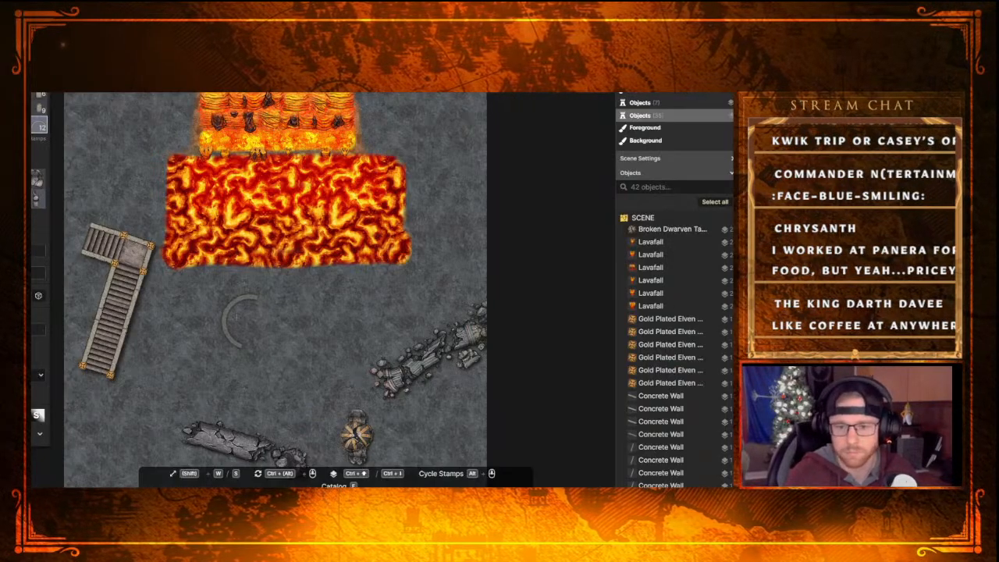
{"action": "left_click", "coordinate": [82, 286]}
{"action": "left_click_drag", "start_coordinate": [122, 275], "coordinate": [27, 266]}
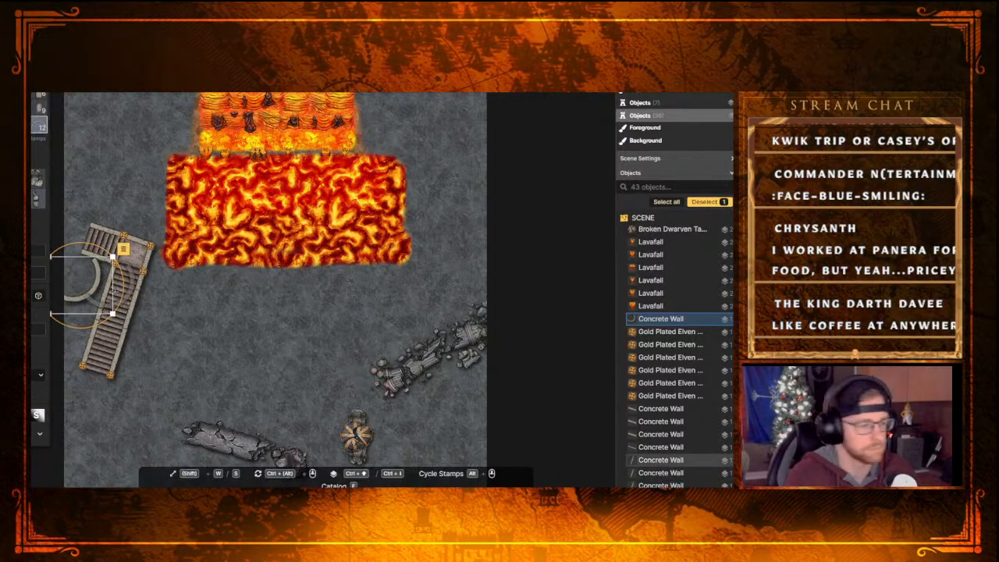
{"action": "left_click_drag", "start_coordinate": [120, 304], "coordinate": [110, 281]}
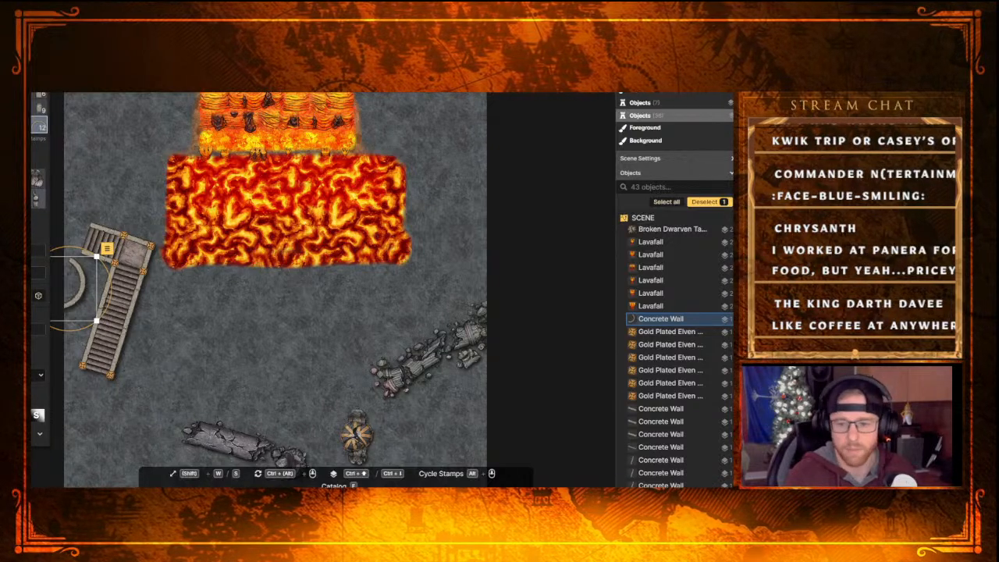
{"action": "left_click_drag", "start_coordinate": [81, 296], "coordinate": [90, 293]}
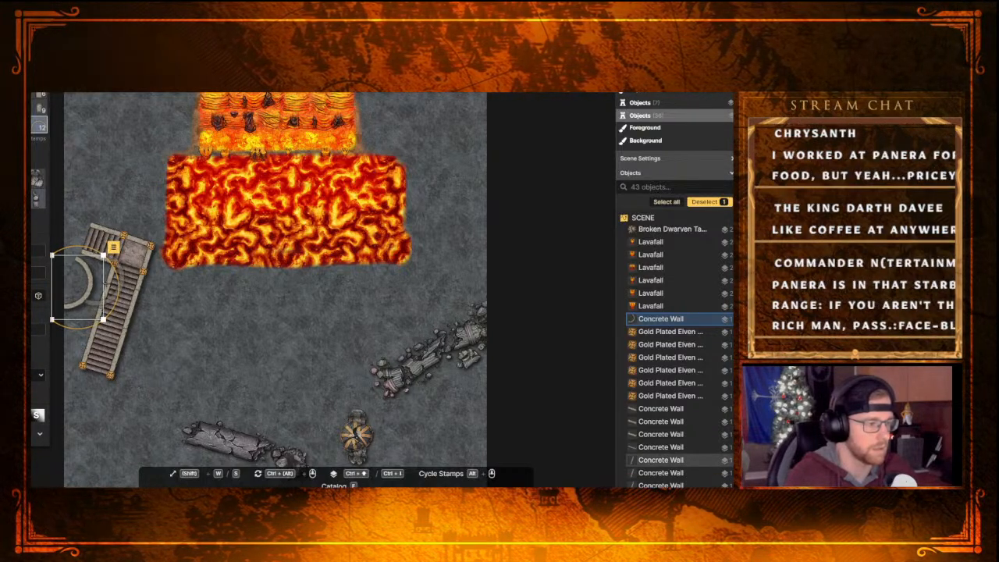
{"action": "left_click_drag", "start_coordinate": [95, 284], "coordinate": [95, 291]}
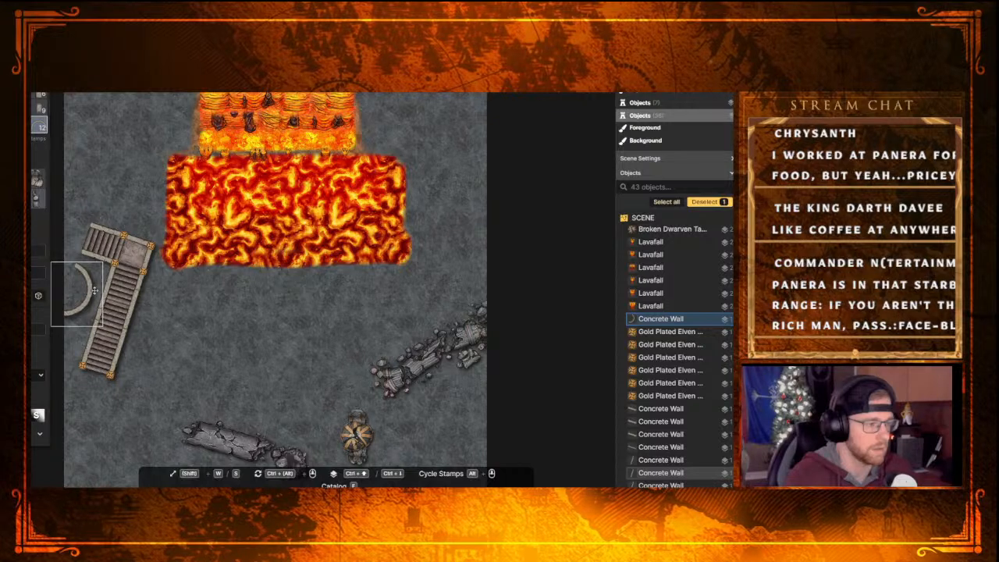
{"action": "left_click_drag", "start_coordinate": [94, 290], "coordinate": [96, 291]}
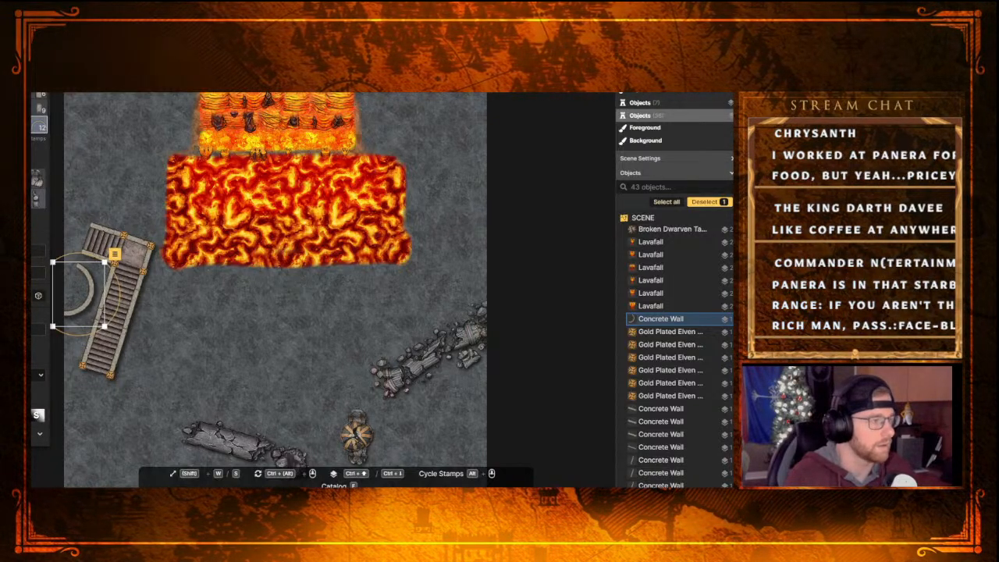
Search the stamp catalog for "torch" and look through the results from Camp: Gear and Shelter to Sea: Pirate Ships
{"action": "key", "text": "f"}
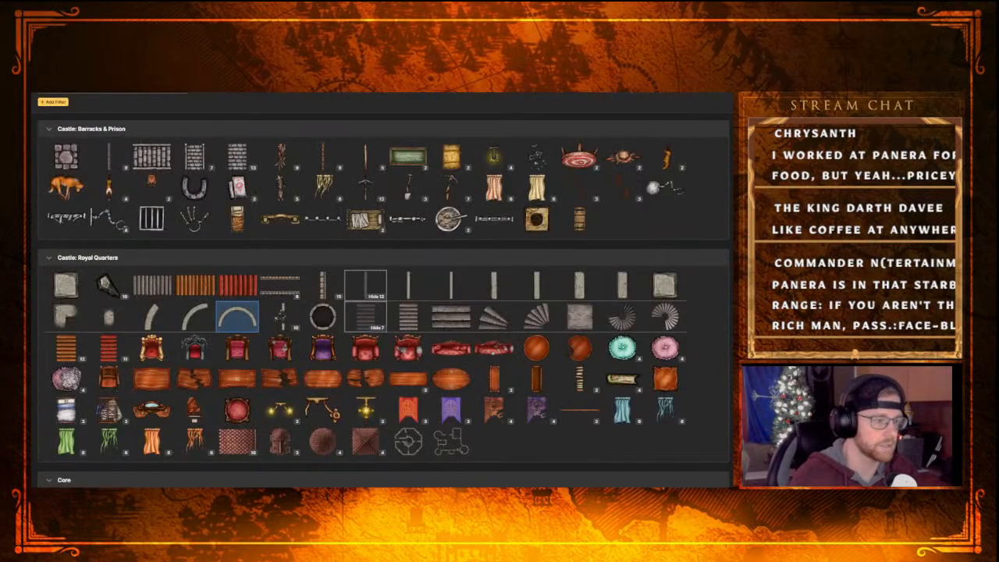
{"action": "type", "text": "torch"}
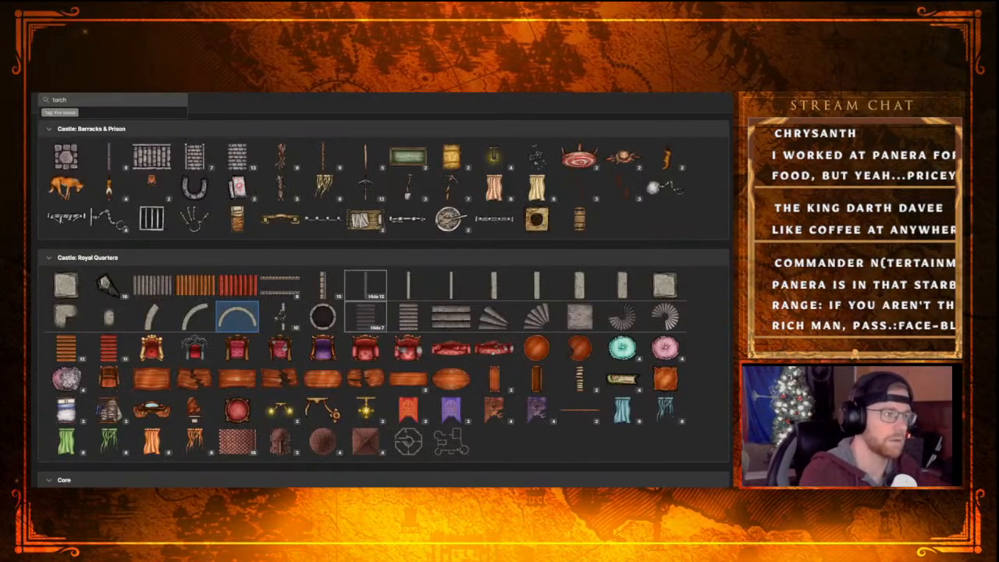
{"action": "key", "text": "Return"}
{"action": "scroll", "coordinate": [100, 323], "scroll_direction": "down", "scroll_amount": 1}
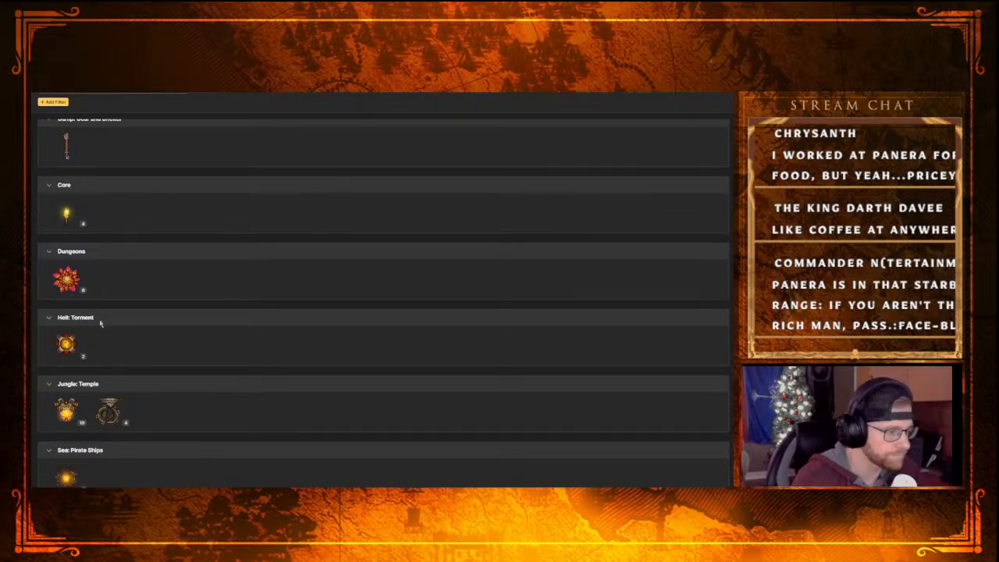
{"action": "scroll", "coordinate": [124, 386], "scroll_direction": "up", "scroll_amount": 1}
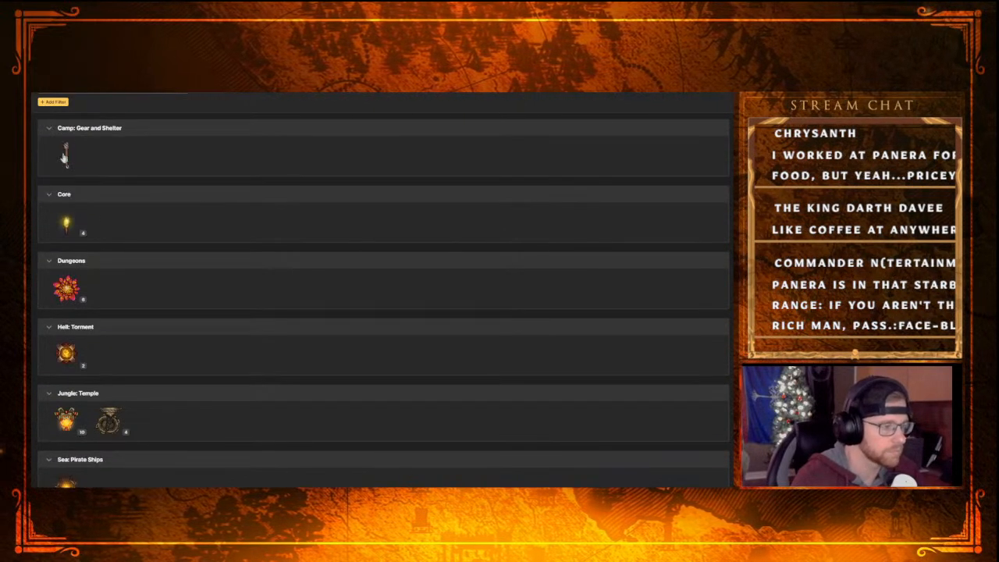
{"action": "scroll", "coordinate": [65, 156], "scroll_direction": "down", "scroll_amount": 1}
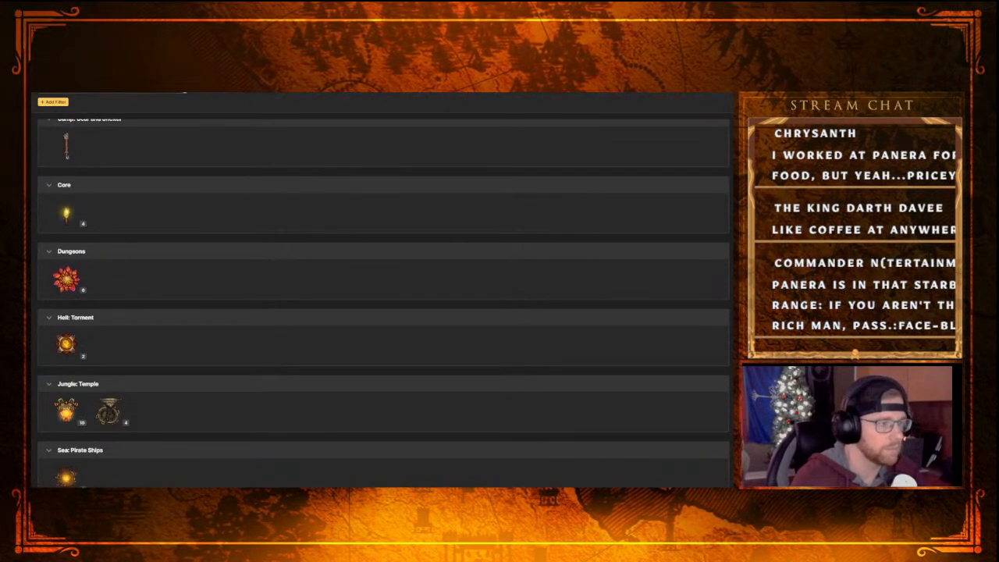
Clear the torch search and browse the full stamp catalog from Castle: Royal Quarters through to Wizard for a suitable light source
{"action": "left_click", "coordinate": [169, 92]}
{"action": "scroll", "coordinate": [410, 250], "scroll_direction": "down", "scroll_amount": 3}
{"action": "scroll", "coordinate": [411, 250], "scroll_direction": "down", "scroll_amount": 5}
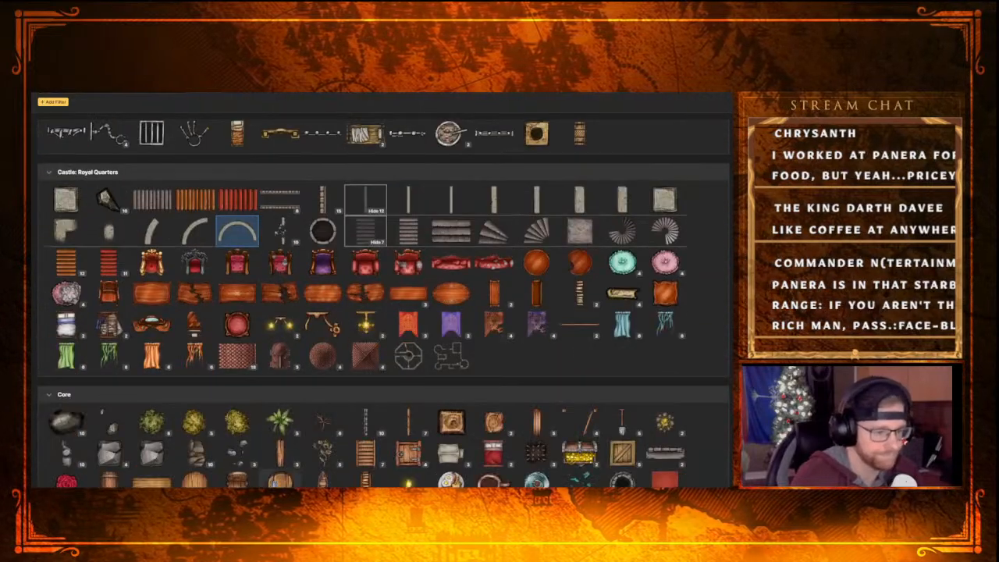
{"action": "scroll", "coordinate": [483, 302], "scroll_direction": "down", "scroll_amount": 3}
{"action": "scroll", "coordinate": [483, 301], "scroll_direction": "down", "scroll_amount": 4}
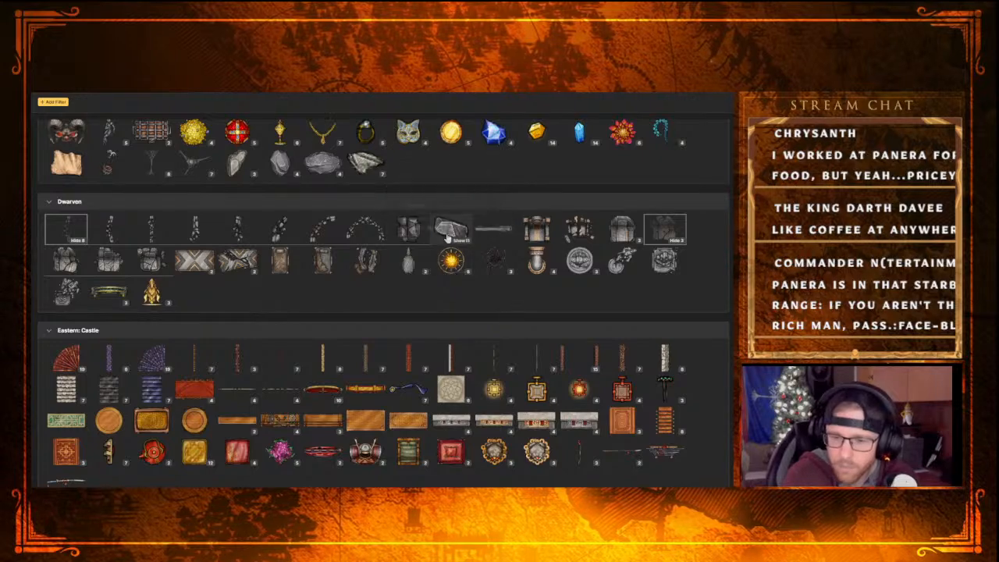
{"action": "scroll", "coordinate": [451, 307], "scroll_direction": "down", "scroll_amount": 5}
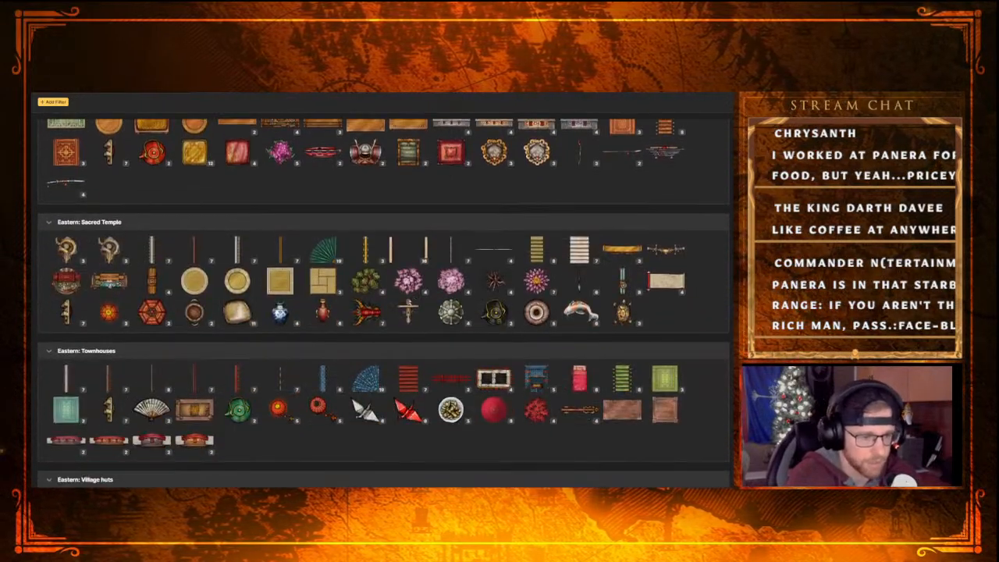
{"action": "scroll", "coordinate": [179, 303], "scroll_direction": "down", "scroll_amount": 10}
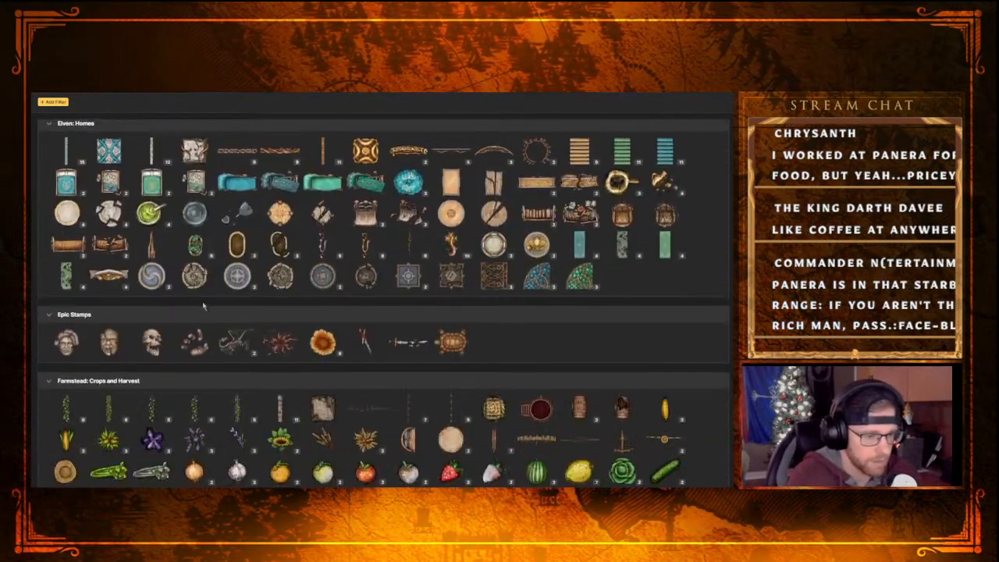
{"action": "scroll", "coordinate": [207, 306], "scroll_direction": "down", "scroll_amount": 10}
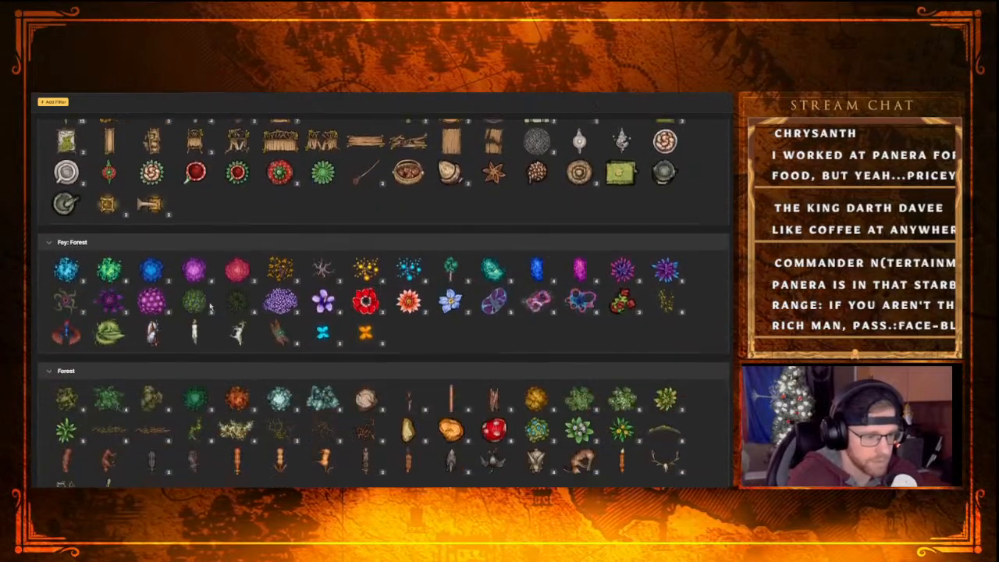
{"action": "scroll", "coordinate": [210, 306], "scroll_direction": "down", "scroll_amount": 5}
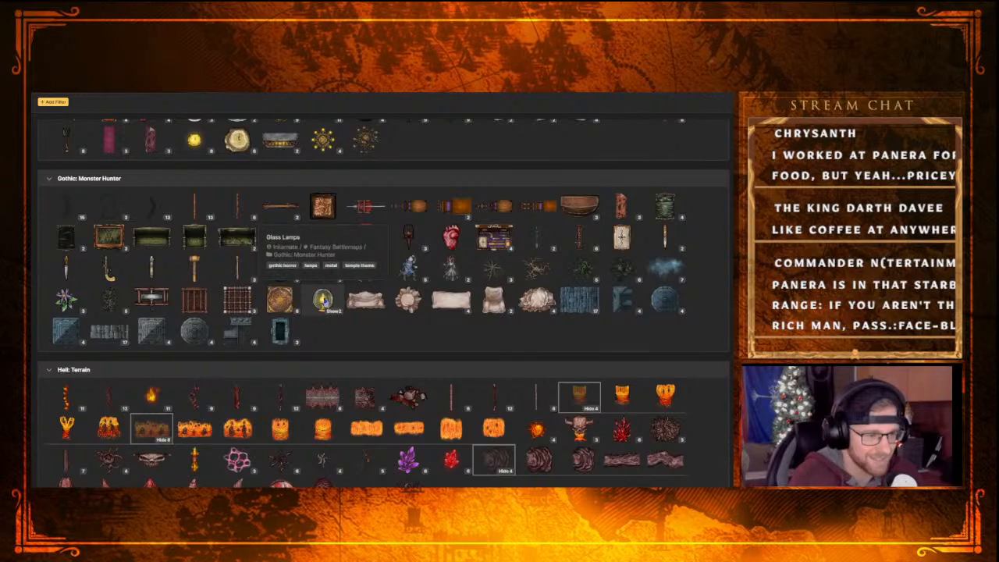
{"action": "scroll", "coordinate": [398, 367], "scroll_direction": "down", "scroll_amount": 2}
{"action": "scroll", "coordinate": [391, 353], "scroll_direction": "down", "scroll_amount": 10}
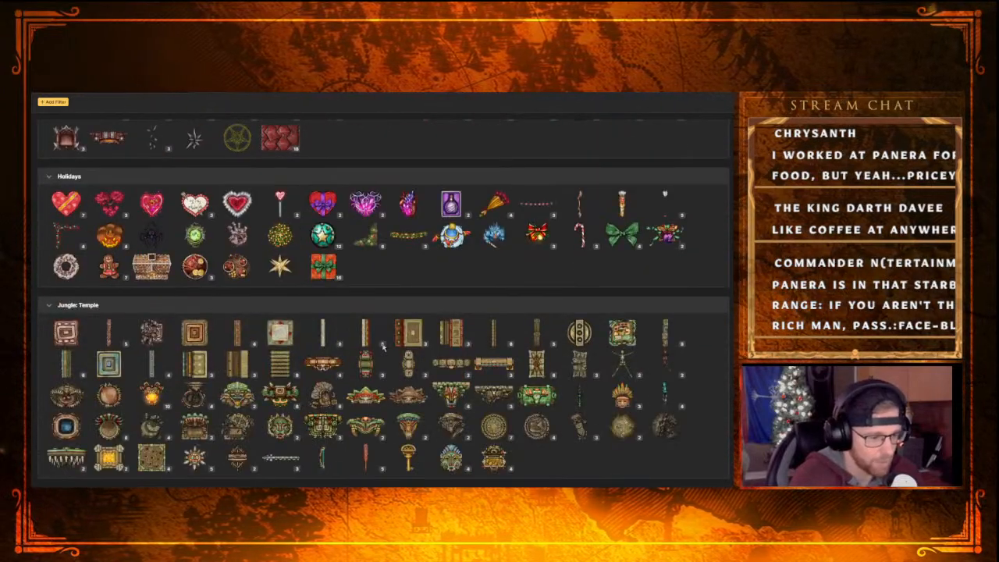
{"action": "scroll", "coordinate": [355, 349], "scroll_direction": "down", "scroll_amount": 10}
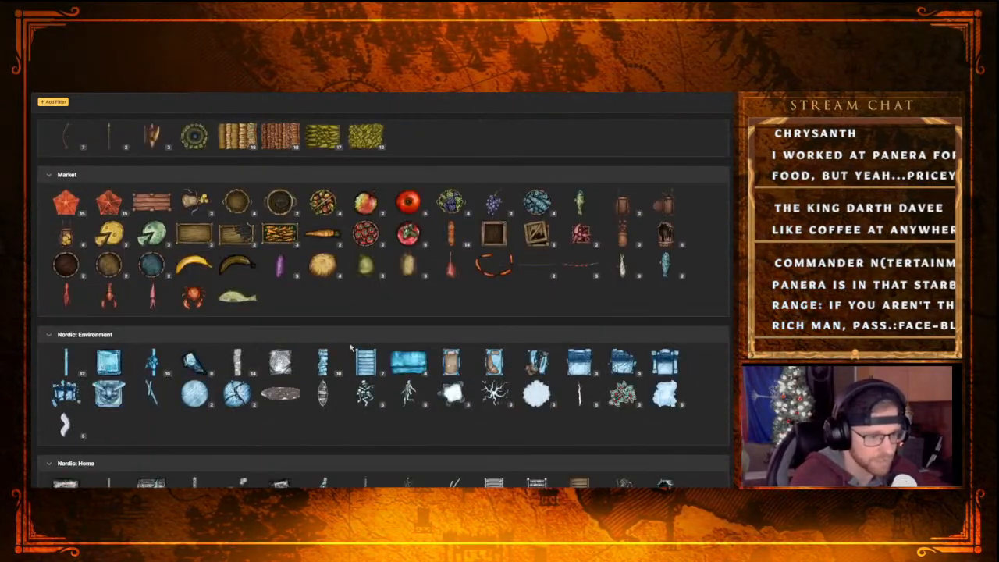
{"action": "scroll", "coordinate": [323, 360], "scroll_direction": "down", "scroll_amount": 10}
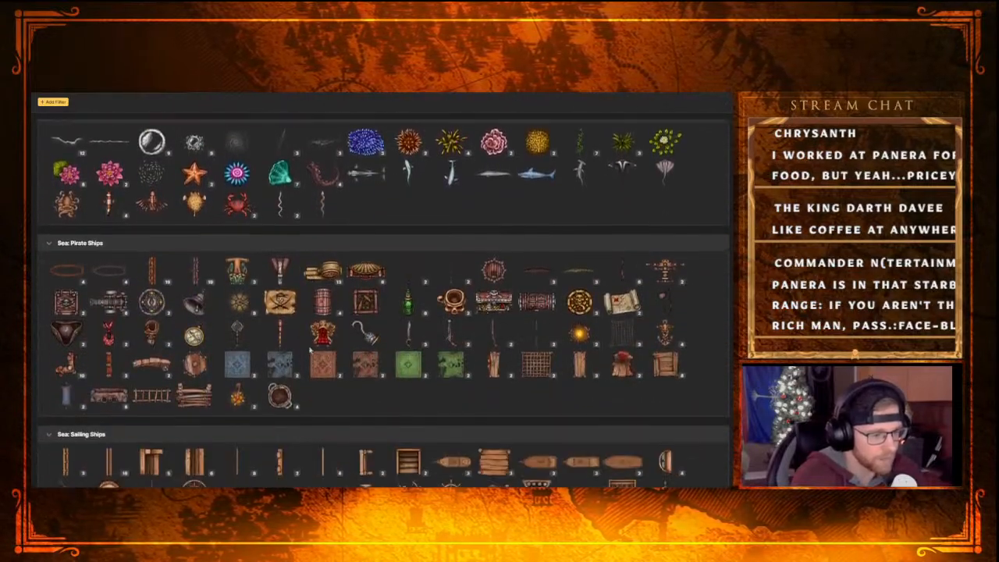
{"action": "scroll", "coordinate": [296, 359], "scroll_direction": "down", "scroll_amount": 10}
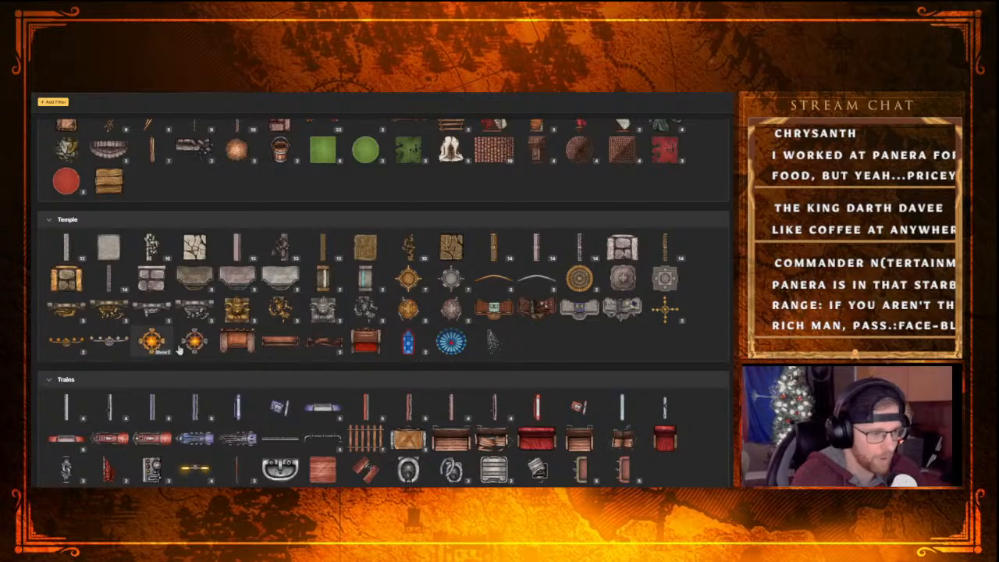
{"action": "scroll", "coordinate": [198, 312], "scroll_direction": "down", "scroll_amount": 5}
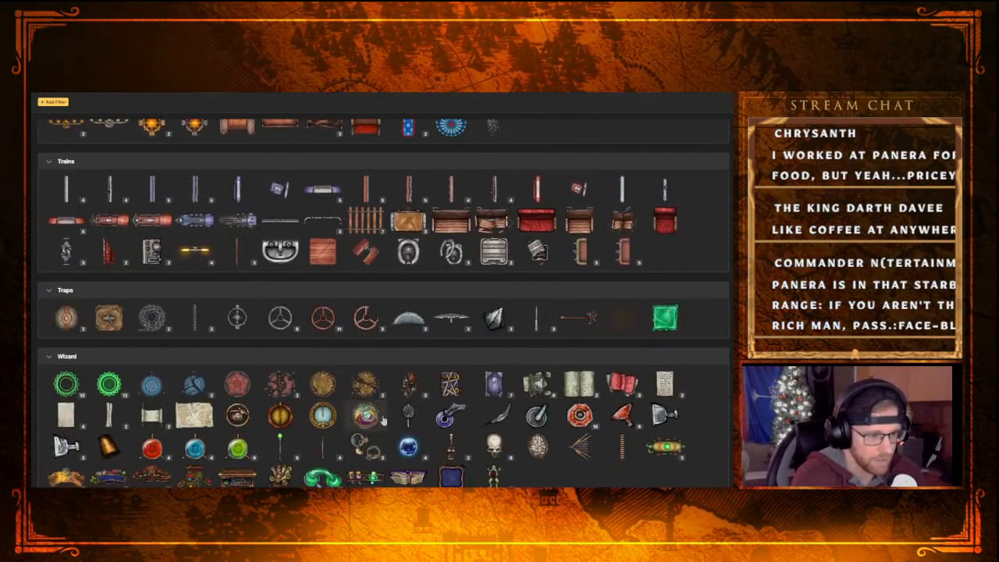
Browse the stamp catalog back from Wizard to Core, checking the lanterns in Sea: Pirate Ships and the lamps in Hell: Torment
{"action": "scroll", "coordinate": [354, 429], "scroll_direction": "up", "scroll_amount": 10}
{"action": "scroll", "coordinate": [353, 429], "scroll_direction": "up", "scroll_amount": 3}
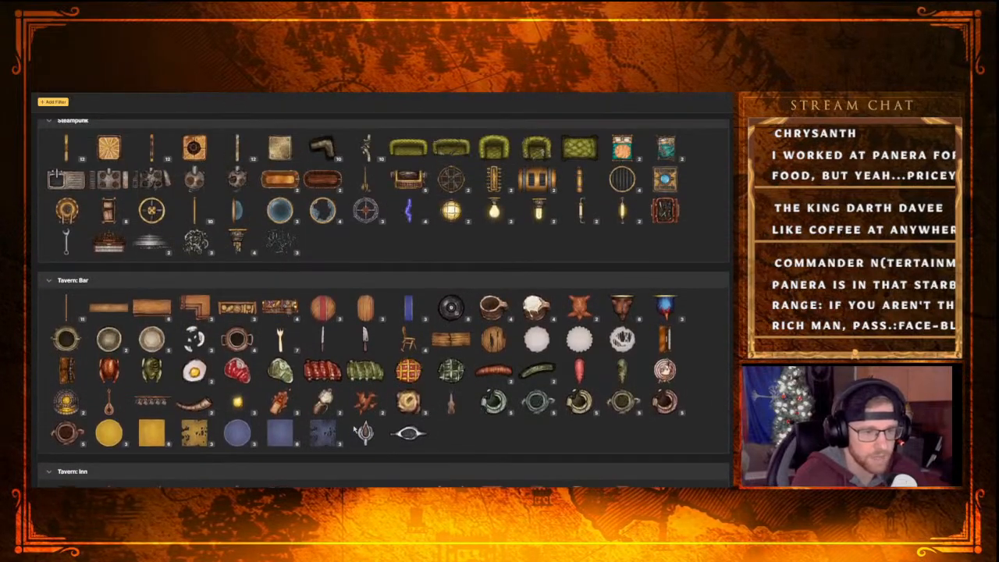
{"action": "scroll", "coordinate": [482, 355], "scroll_direction": "up", "scroll_amount": 3}
{"action": "scroll", "coordinate": [481, 355], "scroll_direction": "up", "scroll_amount": 10}
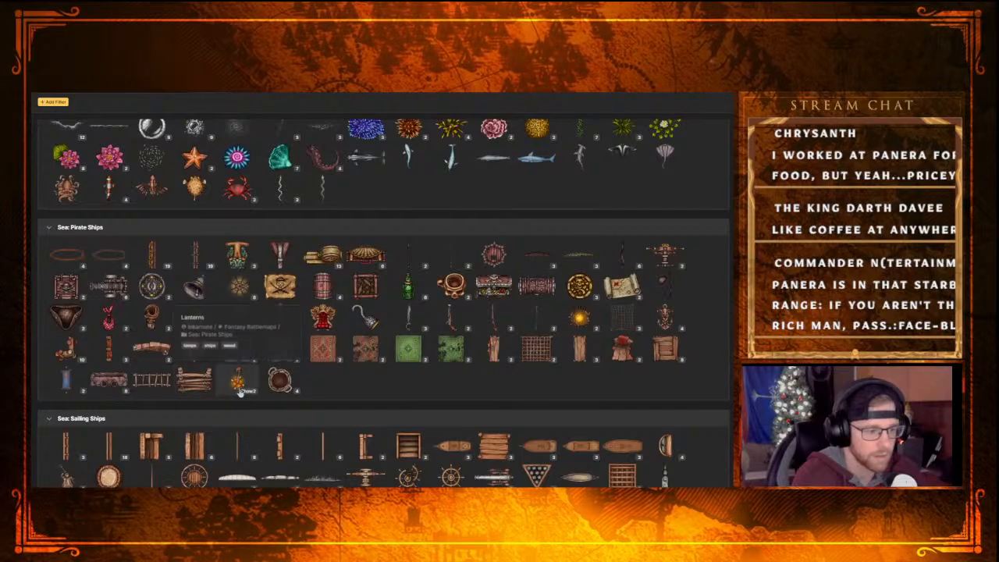
{"action": "scroll", "coordinate": [215, 400], "scroll_direction": "up", "scroll_amount": 5}
{"action": "scroll", "coordinate": [221, 402], "scroll_direction": "up", "scroll_amount": 10}
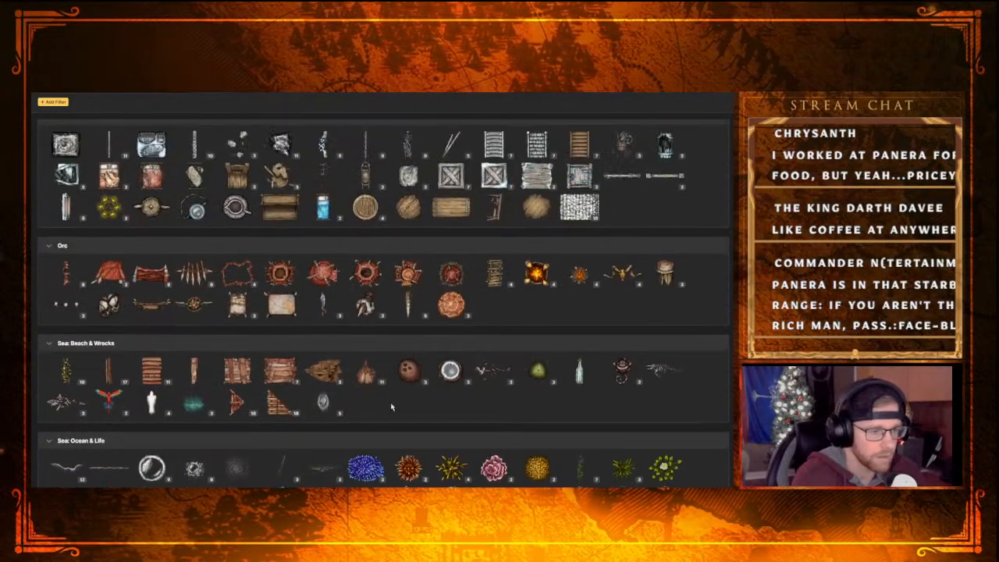
{"action": "scroll", "coordinate": [349, 398], "scroll_direction": "up", "scroll_amount": 10}
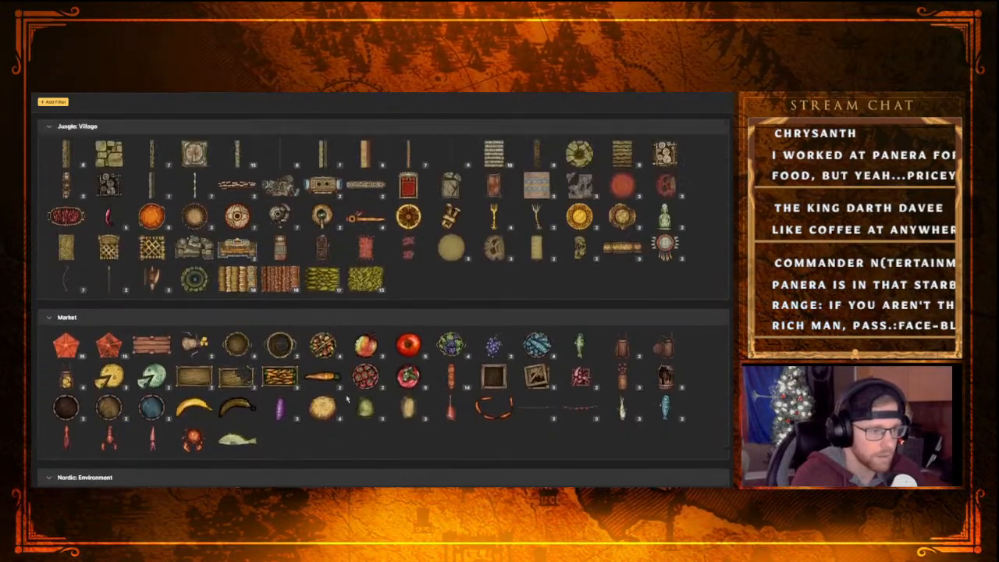
{"action": "scroll", "coordinate": [345, 404], "scroll_direction": "up", "scroll_amount": 6}
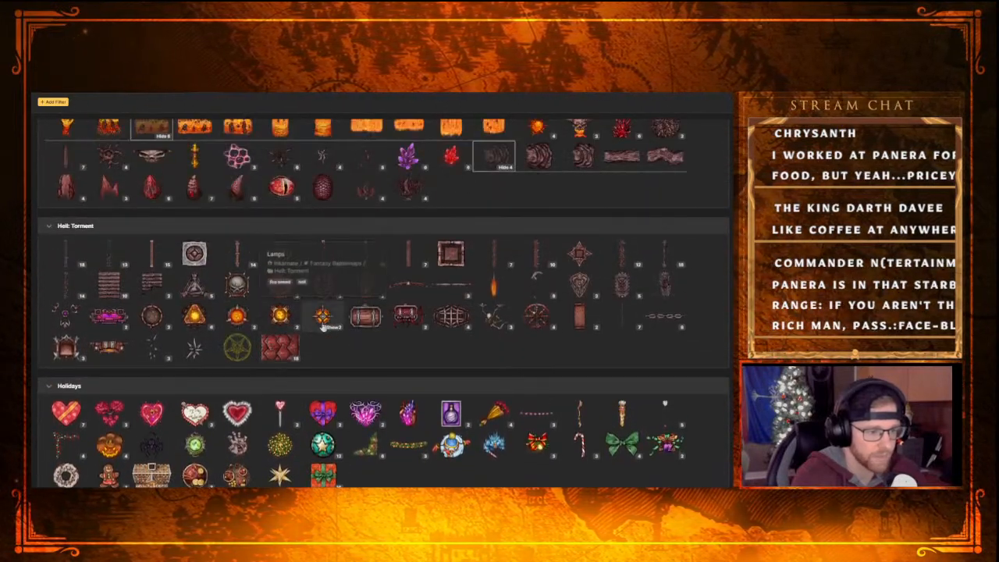
{"action": "scroll", "coordinate": [407, 349], "scroll_direction": "up", "scroll_amount": 2}
{"action": "scroll", "coordinate": [367, 344], "scroll_direction": "up", "scroll_amount": 2}
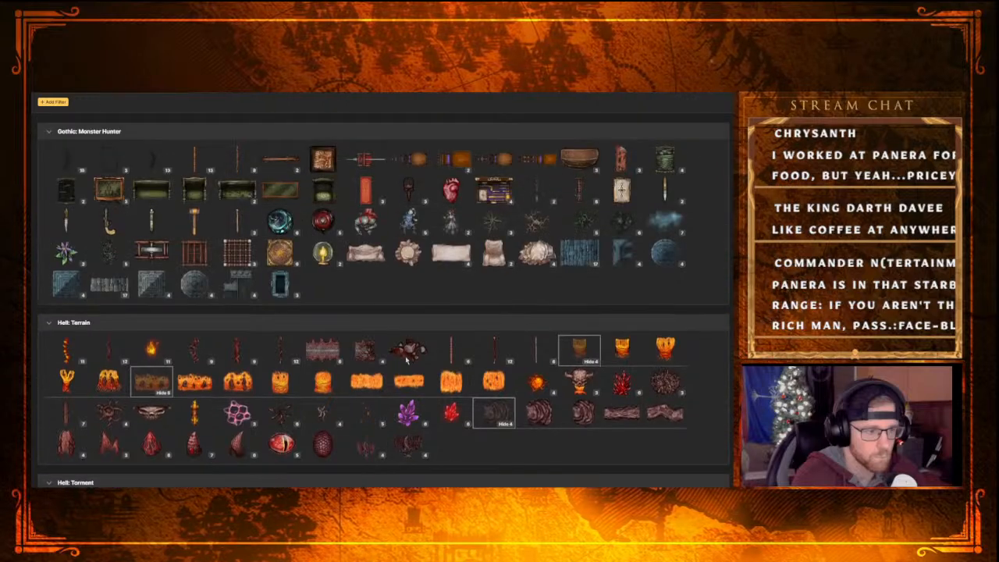
{"action": "scroll", "coordinate": [372, 344], "scroll_direction": "up", "scroll_amount": 1}
{"action": "scroll", "coordinate": [375, 351], "scroll_direction": "up", "scroll_amount": 8}
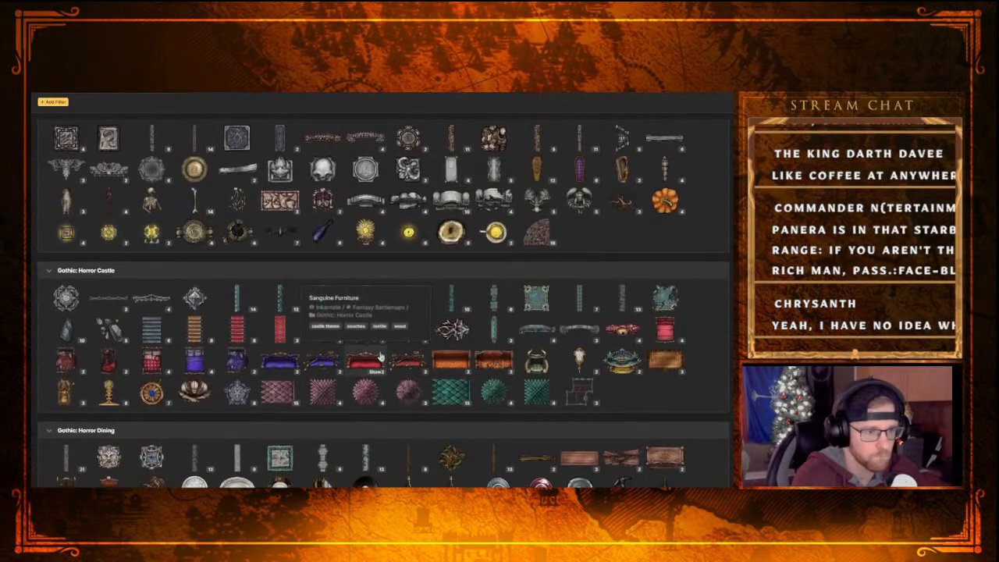
{"action": "scroll", "coordinate": [393, 286], "scroll_direction": "up", "scroll_amount": 1}
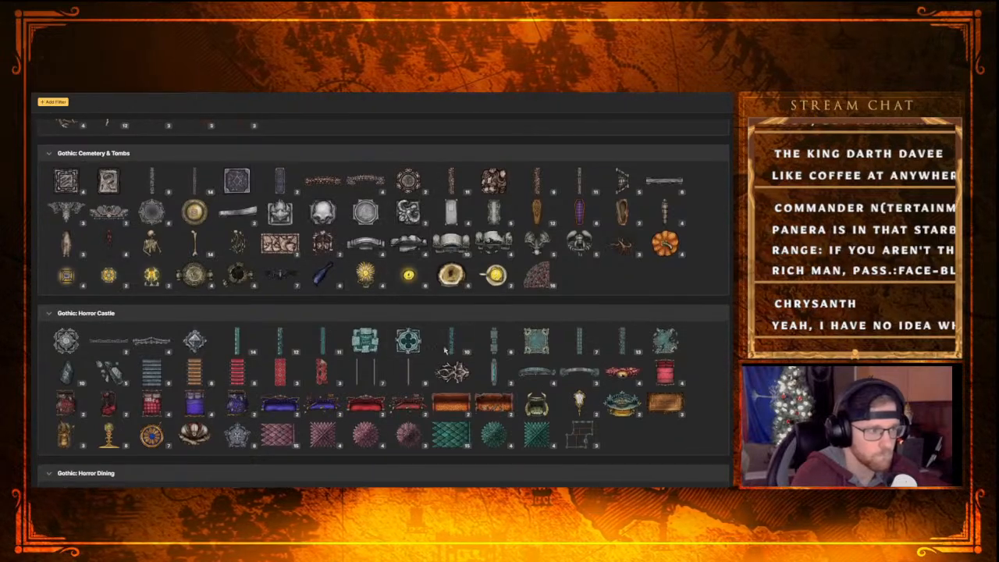
{"action": "scroll", "coordinate": [390, 281], "scroll_direction": "up", "scroll_amount": 3}
{"action": "scroll", "coordinate": [382, 277], "scroll_direction": "up", "scroll_amount": 3}
{"action": "scroll", "coordinate": [382, 290], "scroll_direction": "up", "scroll_amount": 6}
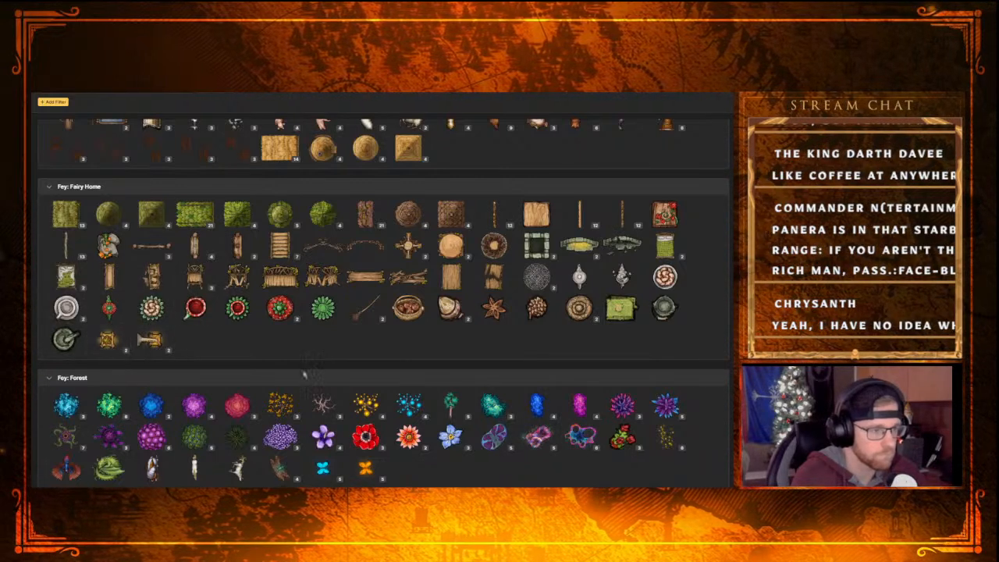
{"action": "scroll", "coordinate": [485, 354], "scroll_direction": "up", "scroll_amount": 3}
{"action": "scroll", "coordinate": [476, 367], "scroll_direction": "up", "scroll_amount": 1}
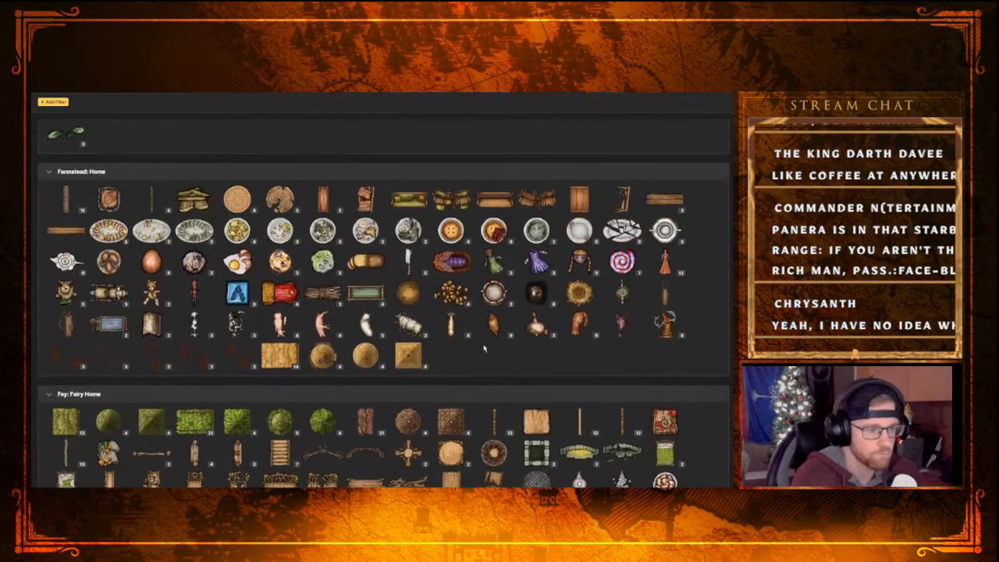
{"action": "scroll", "coordinate": [467, 381], "scroll_direction": "up", "scroll_amount": 3}
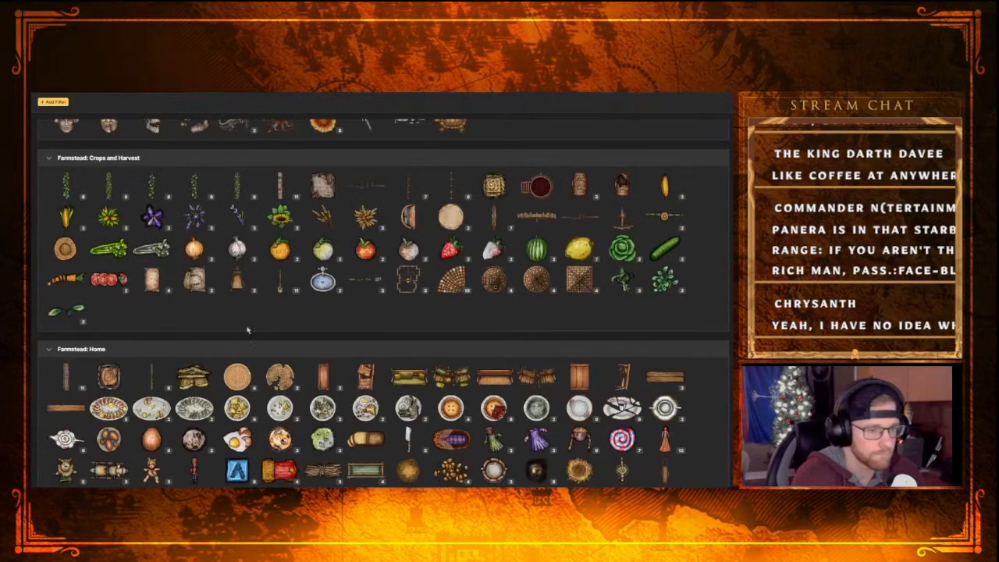
{"action": "scroll", "coordinate": [250, 330], "scroll_direction": "up", "scroll_amount": 6}
{"action": "scroll", "coordinate": [343, 374], "scroll_direction": "up", "scroll_amount": 2}
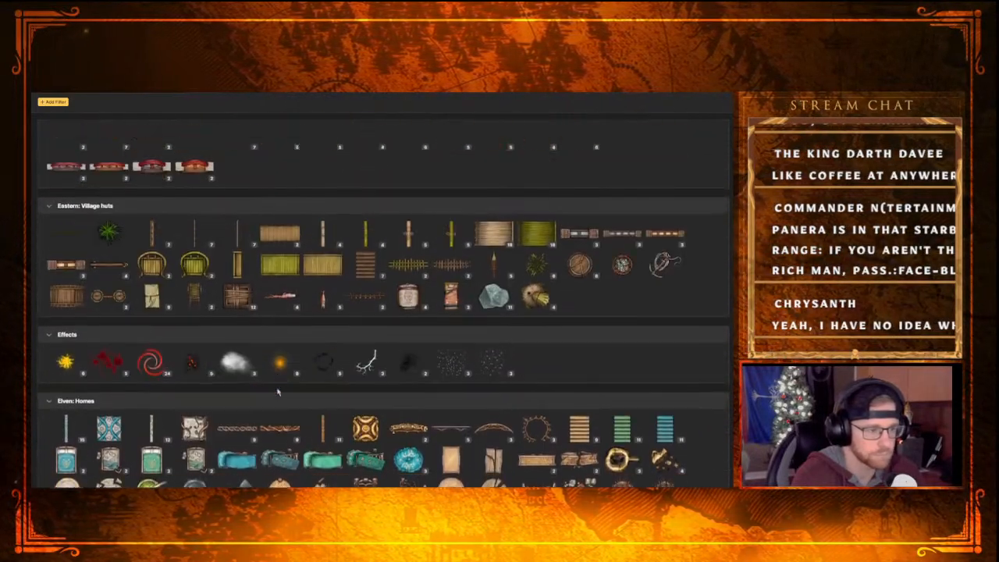
{"action": "scroll", "coordinate": [357, 393], "scroll_direction": "up", "scroll_amount": 2}
{"action": "scroll", "coordinate": [357, 392], "scroll_direction": "up", "scroll_amount": 3}
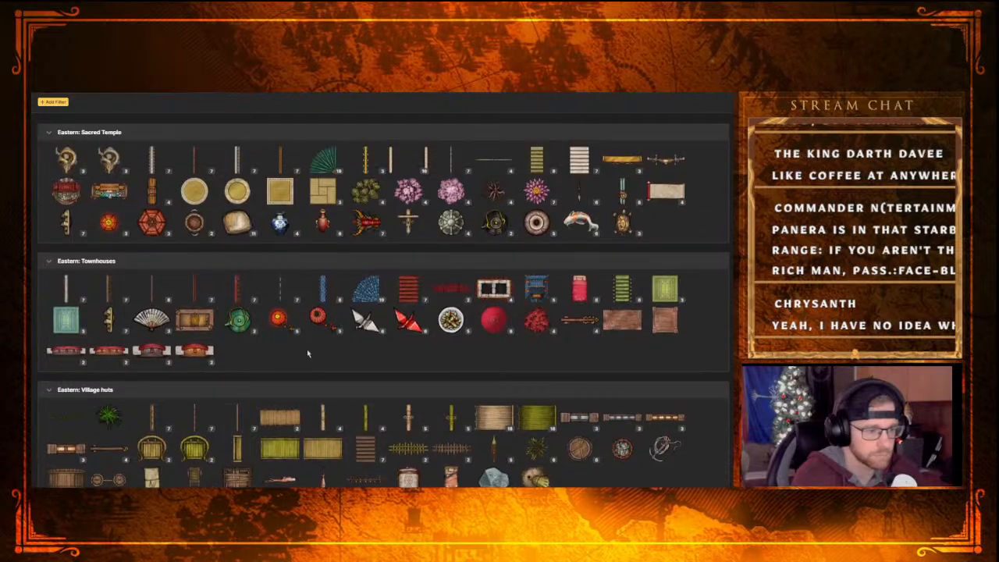
{"action": "scroll", "coordinate": [328, 399], "scroll_direction": "up", "scroll_amount": 1}
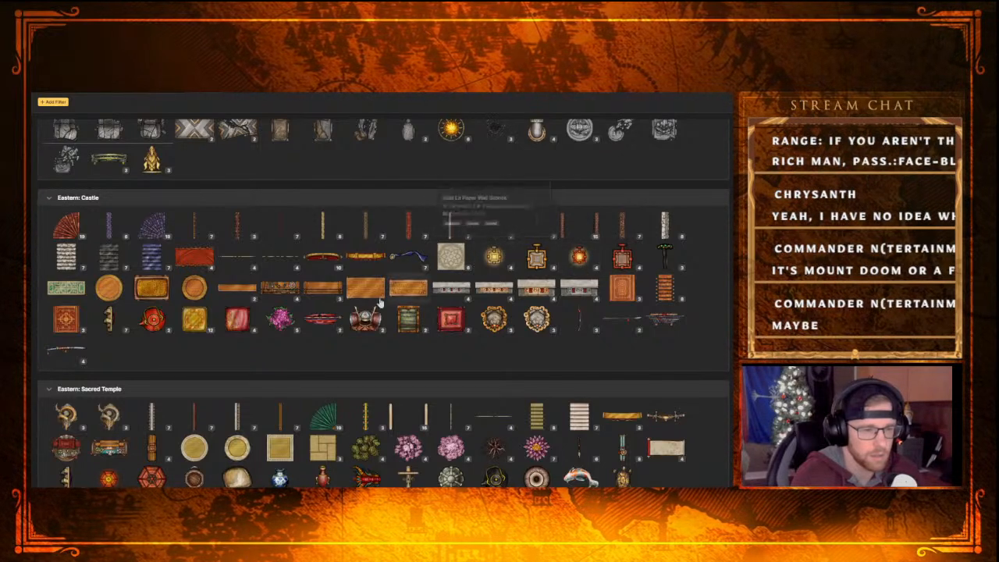
{"action": "scroll", "coordinate": [303, 329], "scroll_direction": "up", "scroll_amount": 2}
{"action": "scroll", "coordinate": [302, 330], "scroll_direction": "up", "scroll_amount": 1}
{"action": "scroll", "coordinate": [302, 329], "scroll_direction": "up", "scroll_amount": 2}
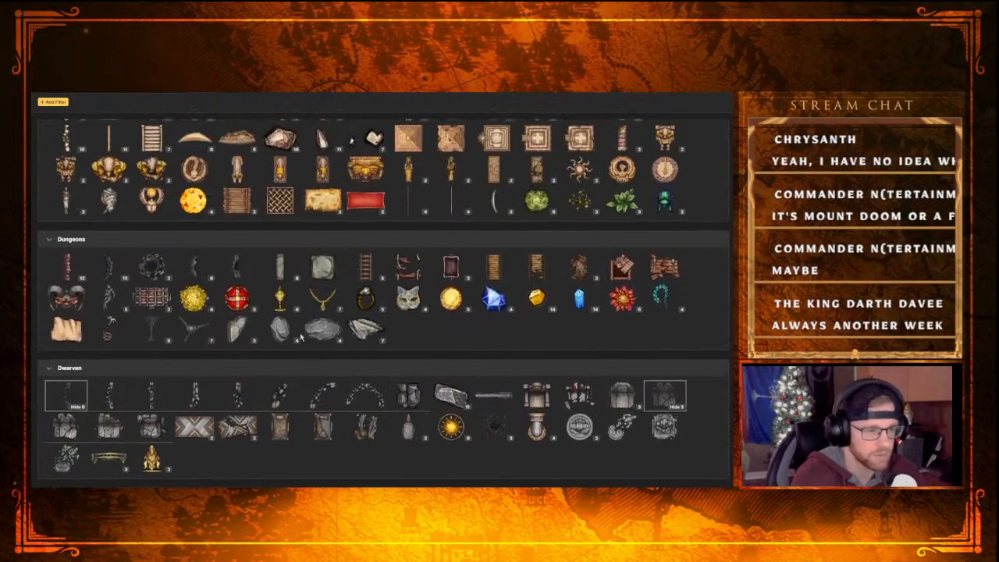
{"action": "scroll", "coordinate": [337, 310], "scroll_direction": "up", "scroll_amount": 1}
{"action": "scroll", "coordinate": [337, 309], "scroll_direction": "up", "scroll_amount": 1}
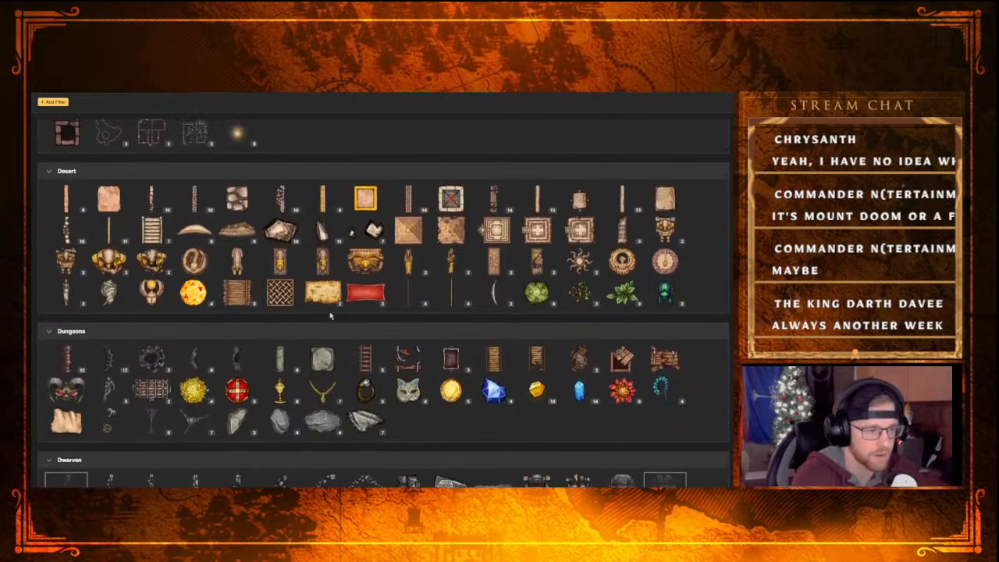
{"action": "scroll", "coordinate": [337, 310], "scroll_direction": "up", "scroll_amount": 1}
{"action": "scroll", "coordinate": [406, 321], "scroll_direction": "up", "scroll_amount": 2}
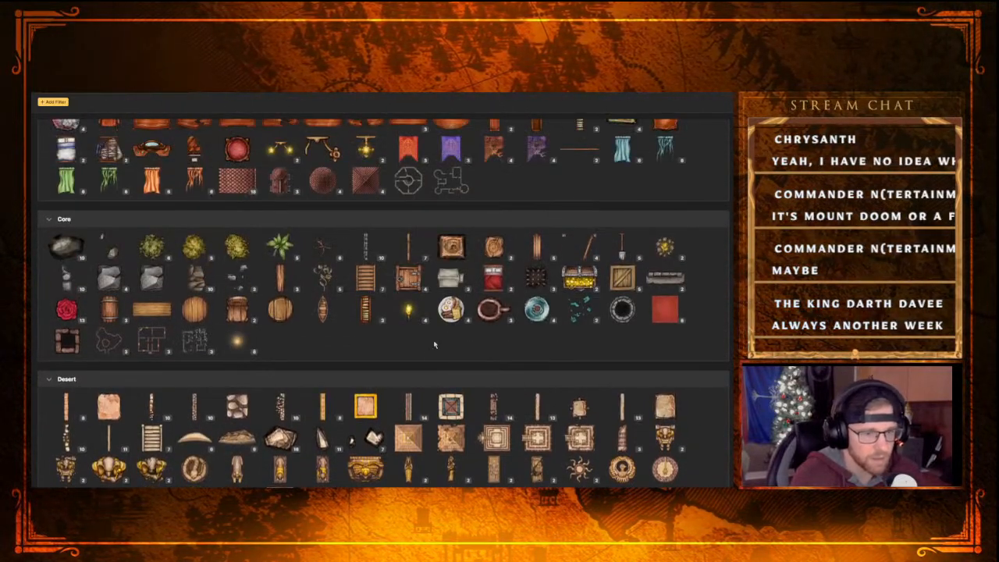
Expand the variants of the gold wall light stamp in the Castle: Royal Quarters section
{"action": "scroll", "coordinate": [400, 344], "scroll_direction": "up", "scroll_amount": 2}
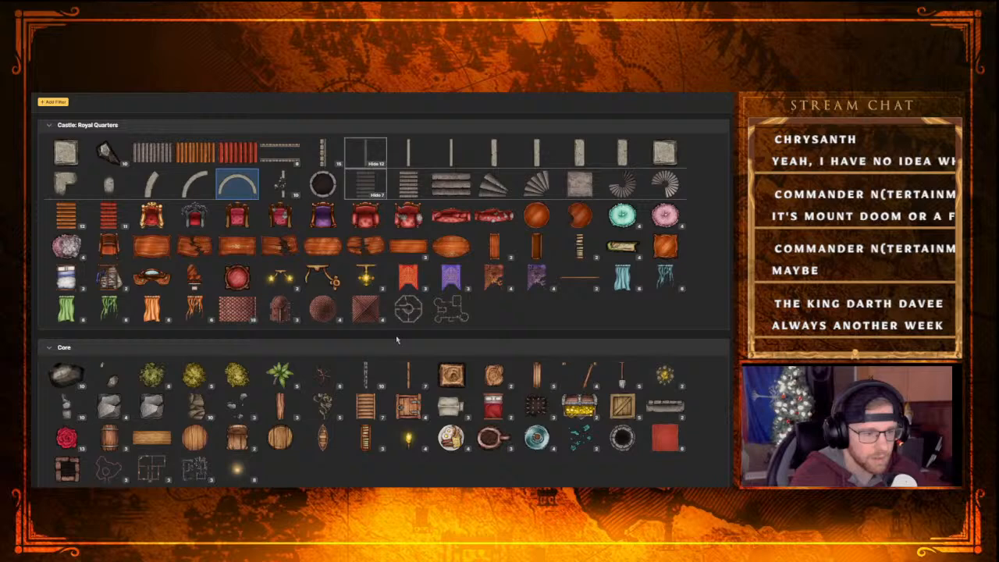
{"action": "left_click", "coordinate": [375, 288]}
{"action": "scroll", "coordinate": [386, 331], "scroll_direction": "up", "scroll_amount": 3}
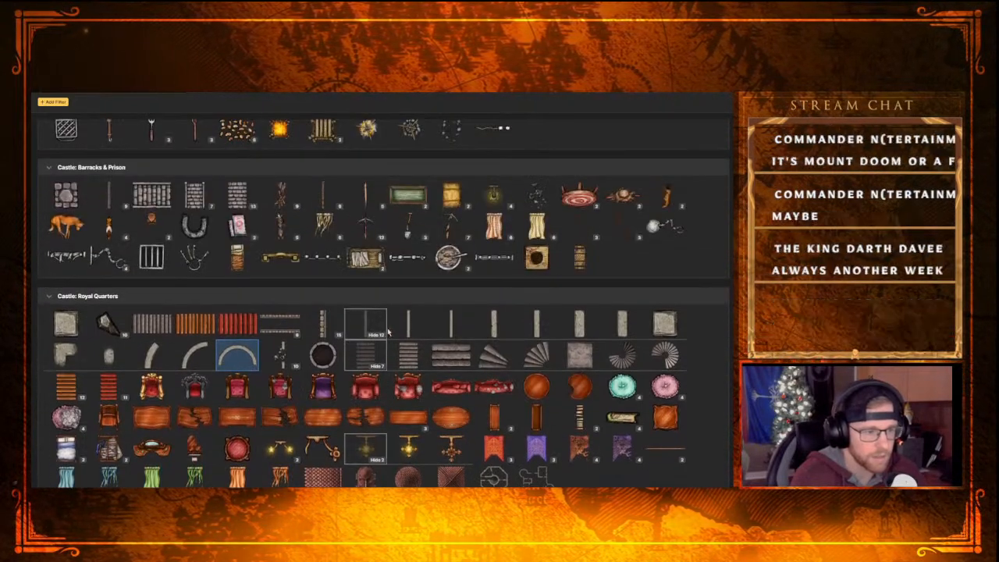
Place a Wall Sconce Lit stamp on the outer edge of the curved concrete wall beside the stairs, angled to follow the curve
{"action": "scroll", "coordinate": [370, 348], "scroll_direction": "up", "scroll_amount": 2}
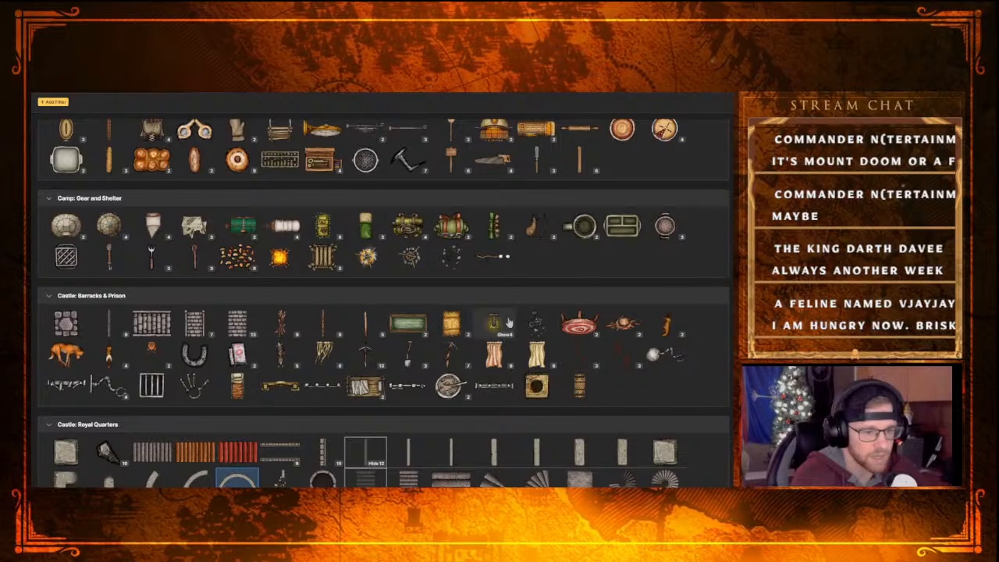
{"action": "scroll", "coordinate": [335, 366], "scroll_direction": "up", "scroll_amount": 2}
{"action": "scroll", "coordinate": [328, 369], "scroll_direction": "down", "scroll_amount": 8}
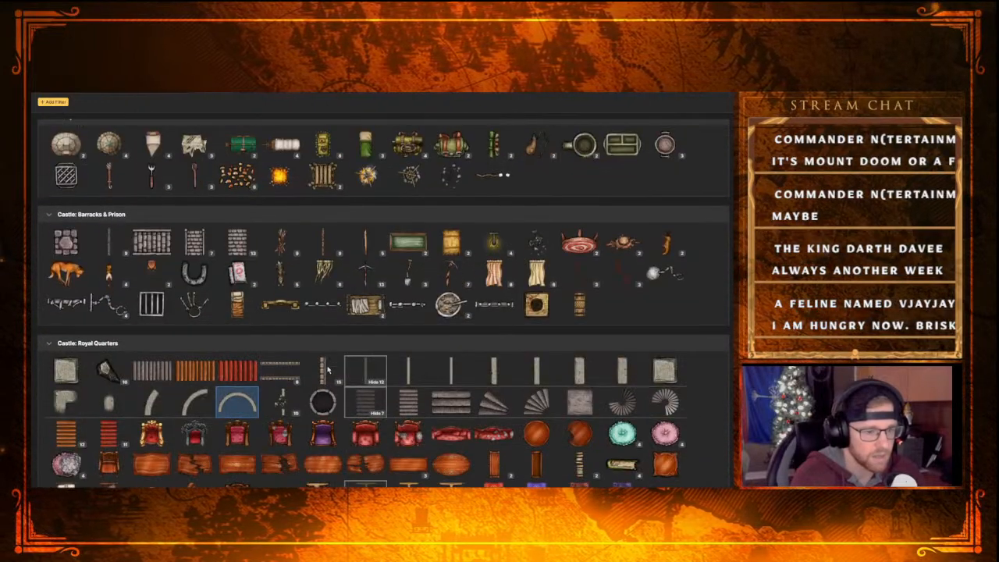
{"action": "key", "text": "f"}
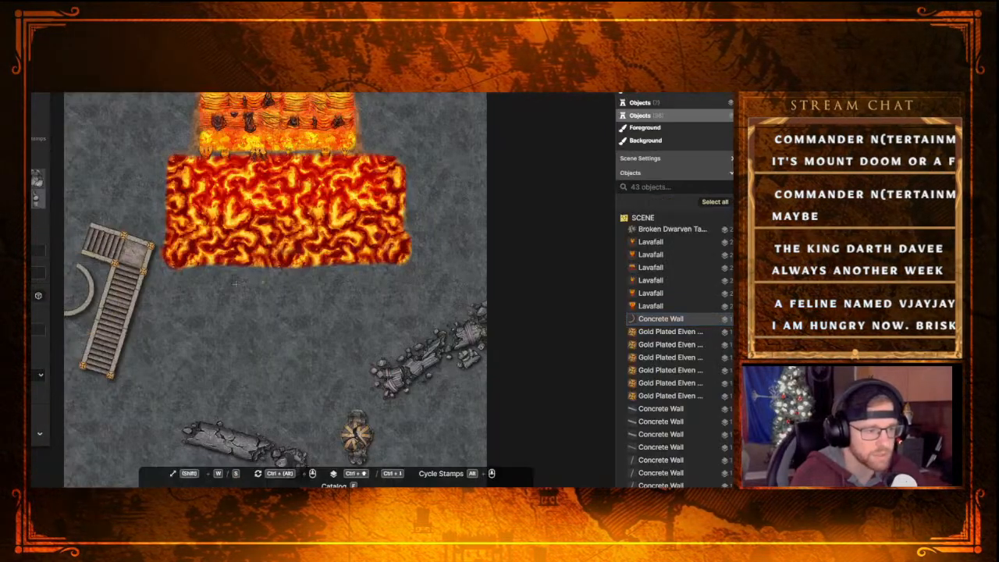
{"action": "left_click", "coordinate": [97, 299]}
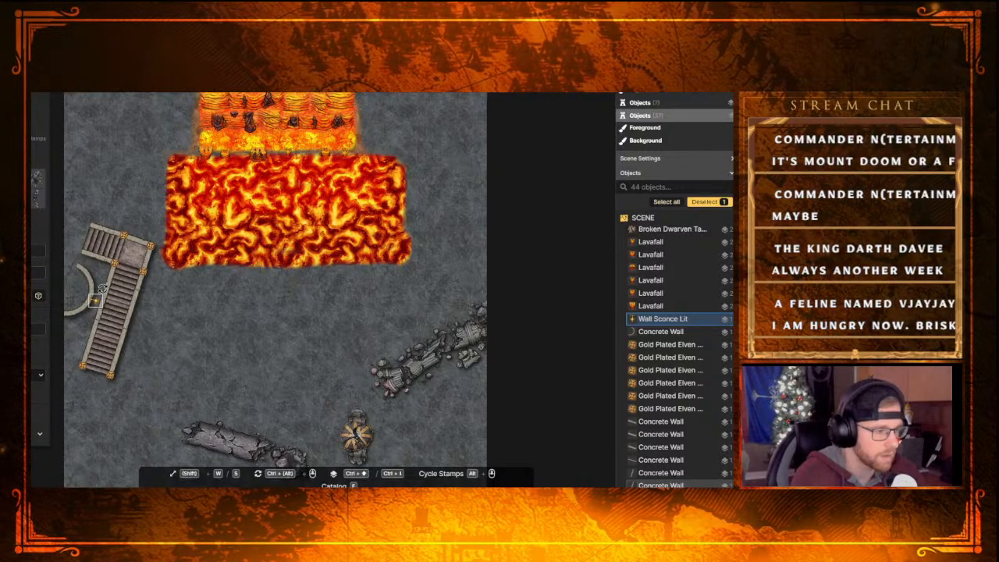
{"action": "left_click_drag", "start_coordinate": [105, 292], "coordinate": [95, 301]}
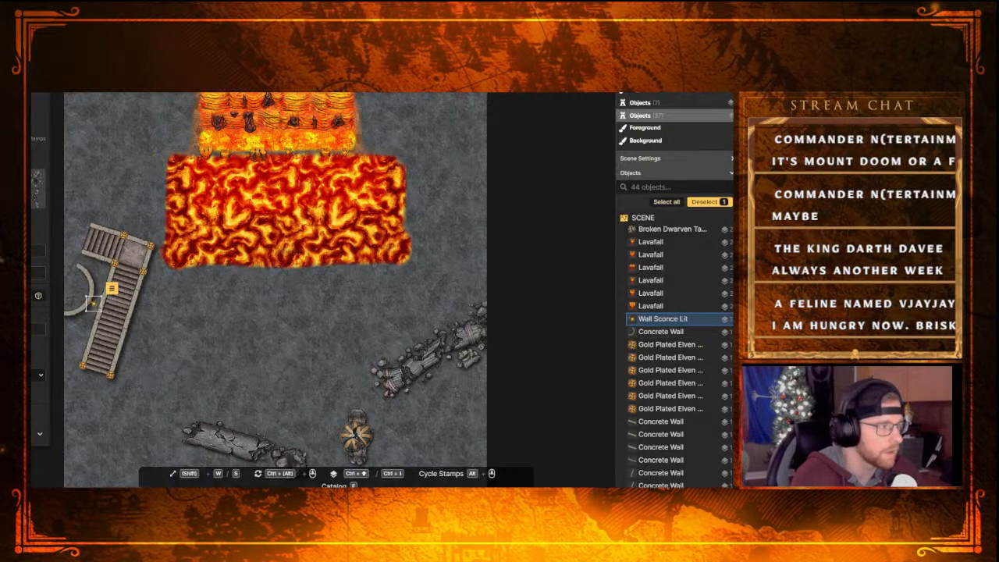
Move the curved concrete wall to the upper object layer so that it sits above the wall sconce
{"action": "left_click", "coordinate": [71, 280]}
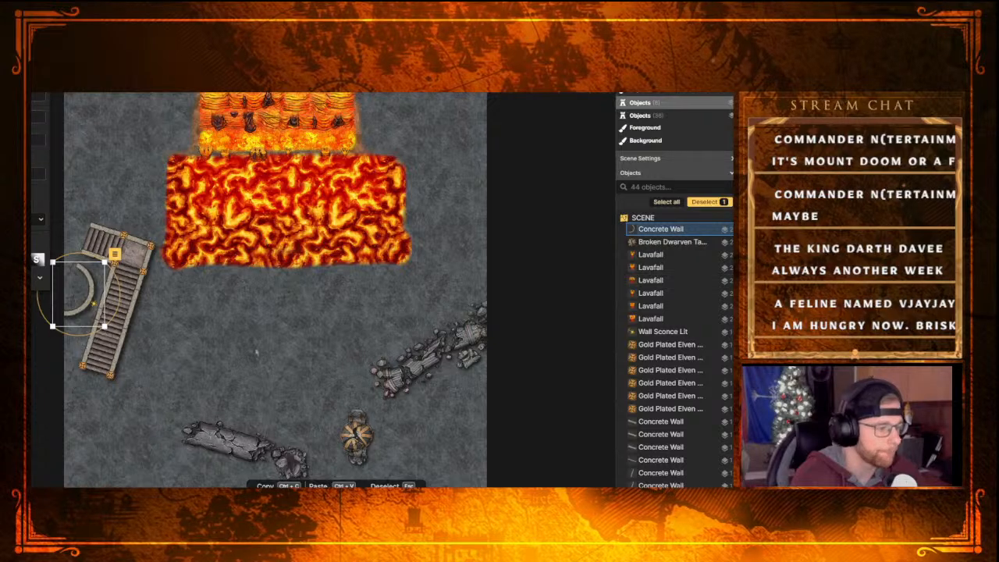
{"action": "left_click", "coordinate": [264, 344]}
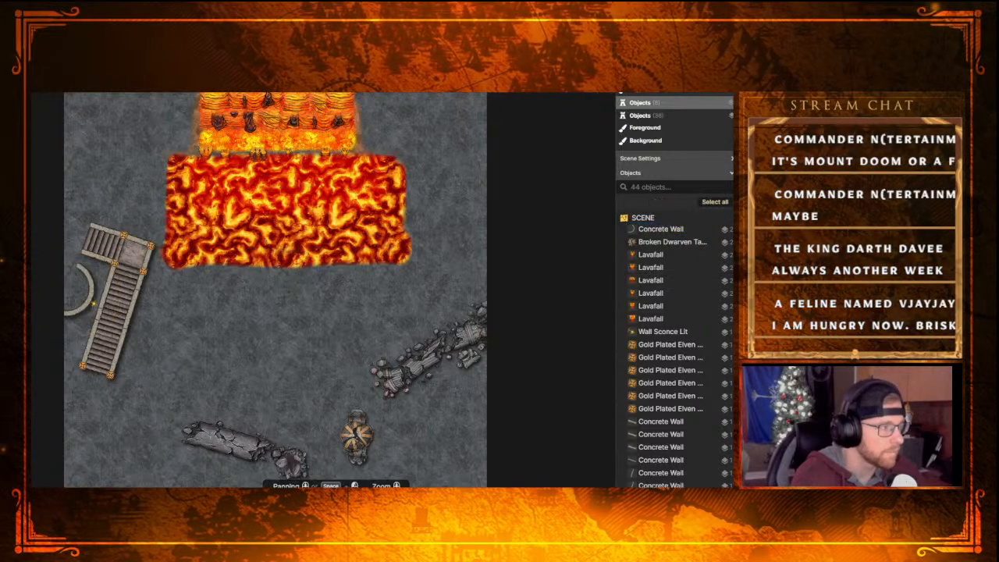
Search the stamp catalog for "light" and choose the glowing light stamp from the Core section
{"action": "key", "text": "s"}
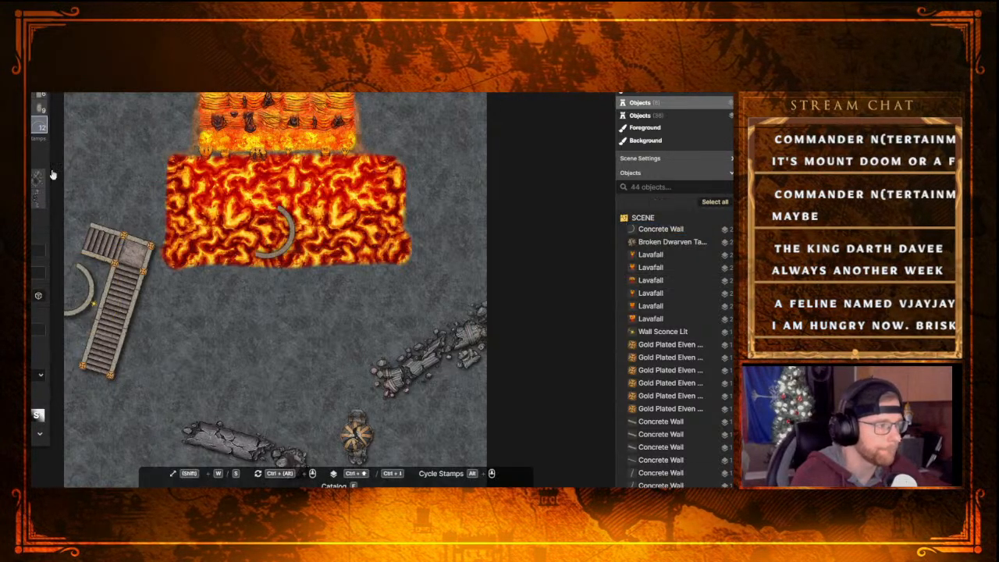
{"action": "key", "text": "f"}
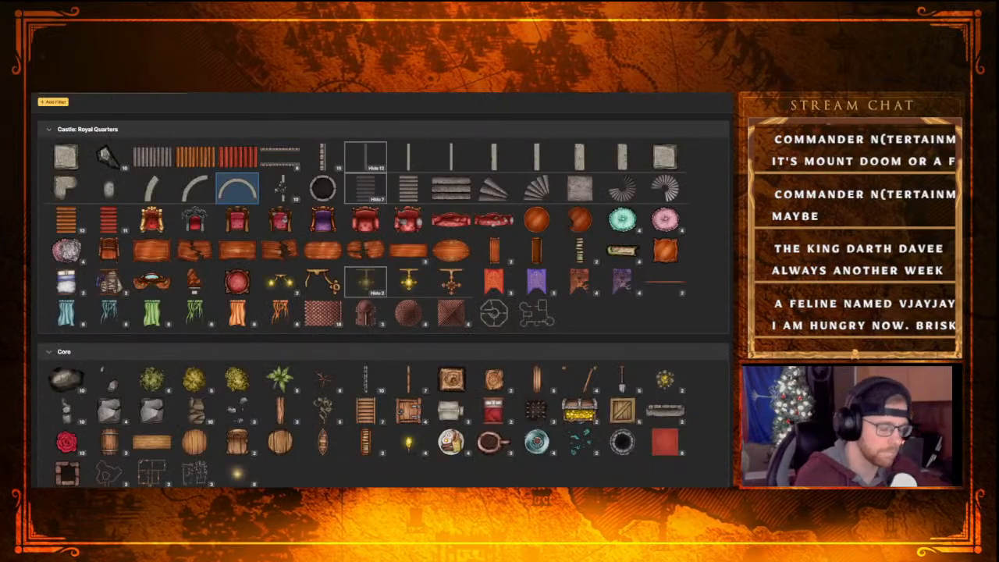
{"action": "type", "text": "light"}
{"action": "key", "text": "Return"}
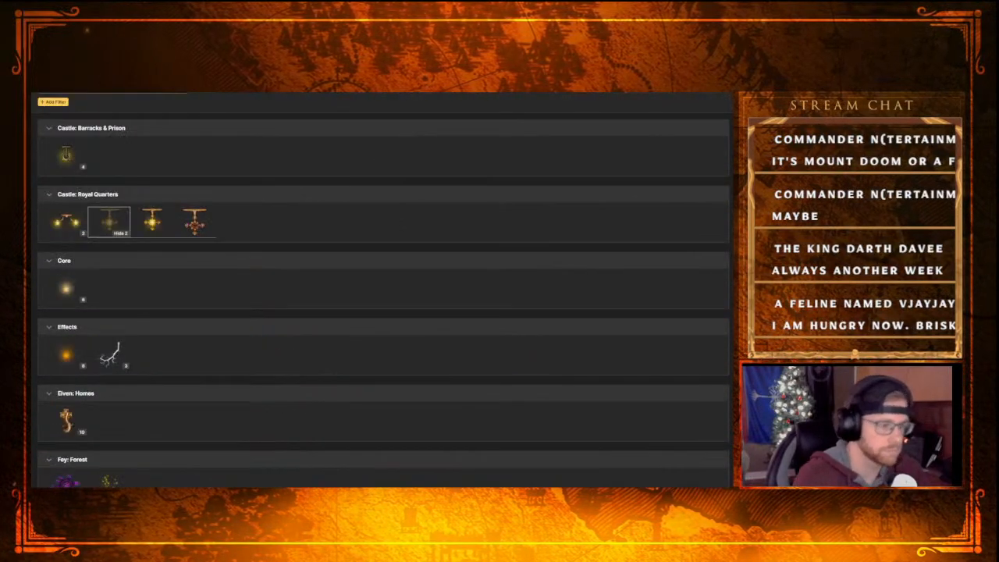
{"action": "left_click", "coordinate": [81, 298]}
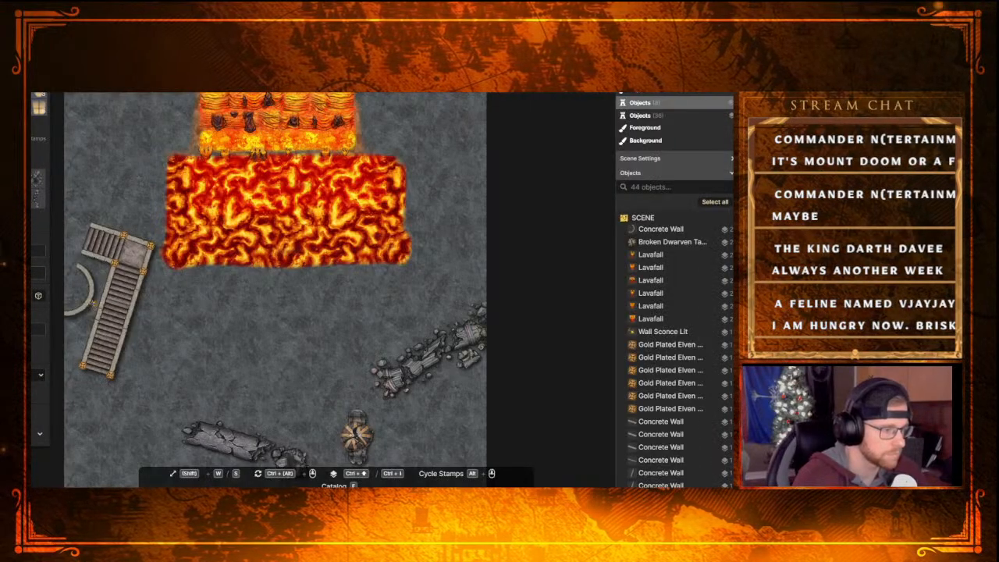
Place the light stamp over the wall sconce and enlarge its glow to spread across the curved wall and the stairs
{"action": "left_click", "coordinate": [92, 303]}
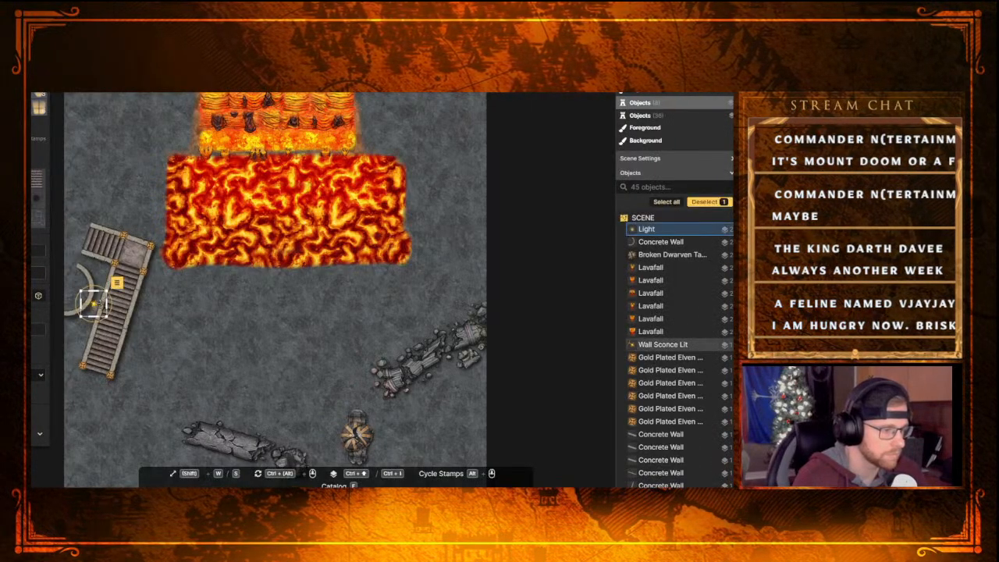
{"action": "mouse_move", "coordinate": [107, 291]}
{"action": "left_mouse_down"}
{"action": "mouse_move", "coordinate": [149, 248]}
{"action": "mouse_move", "coordinate": [96, 304]}
{"action": "left_mouse_up"}
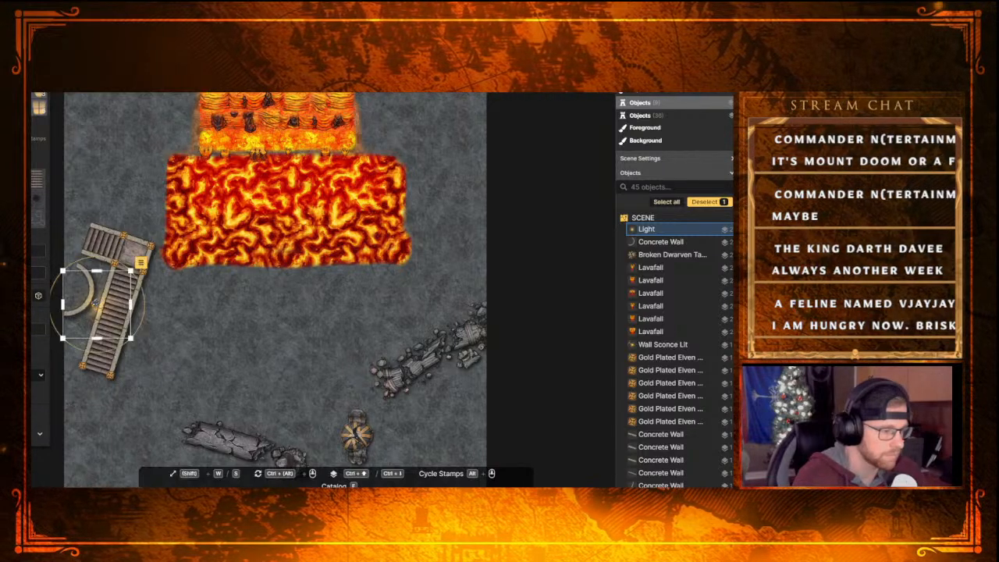
{"action": "left_click", "coordinate": [261, 337]}
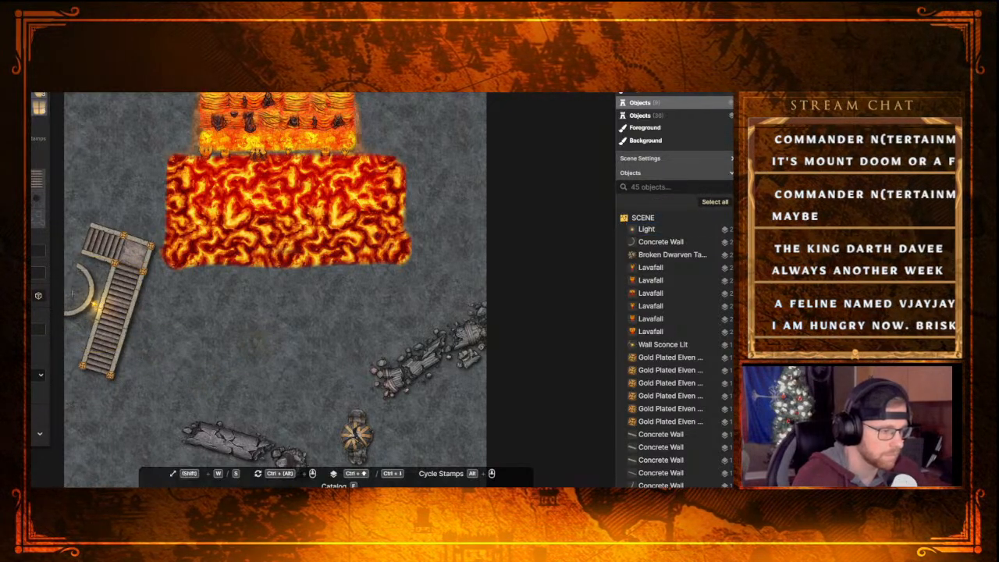